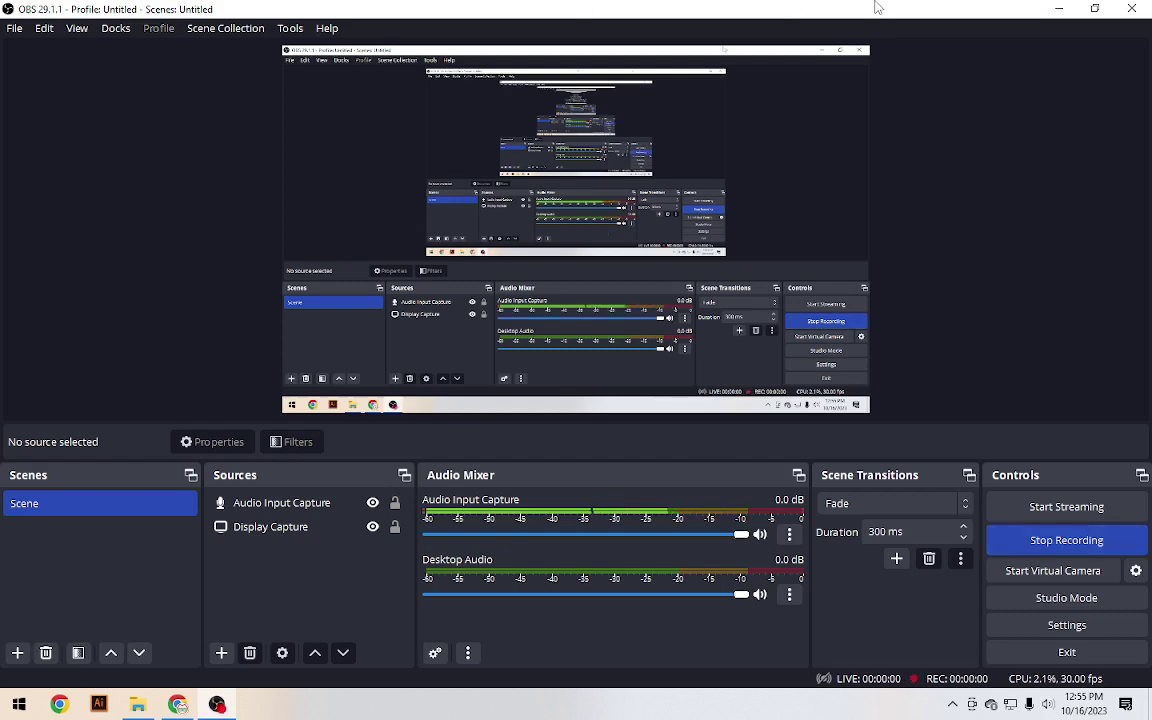
Start recording, open and minimize Chrome, and view the ZOMOROD-Packging mockup.jpg photo
click(1059, 8)
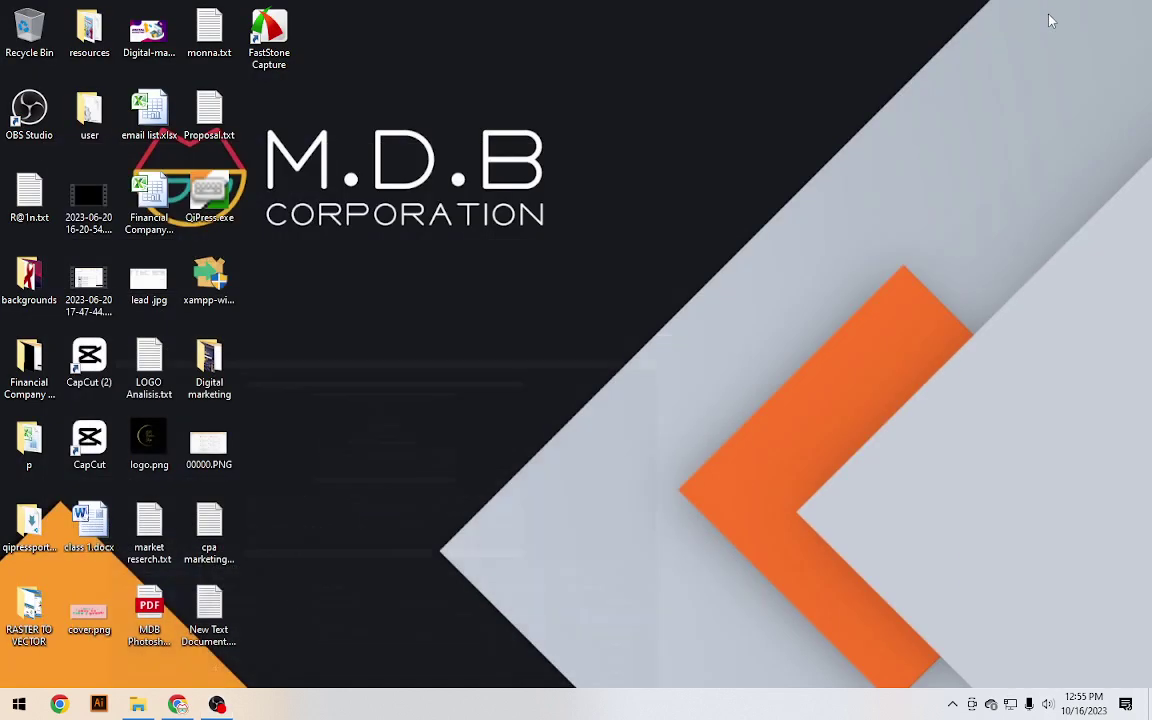
click(178, 705)
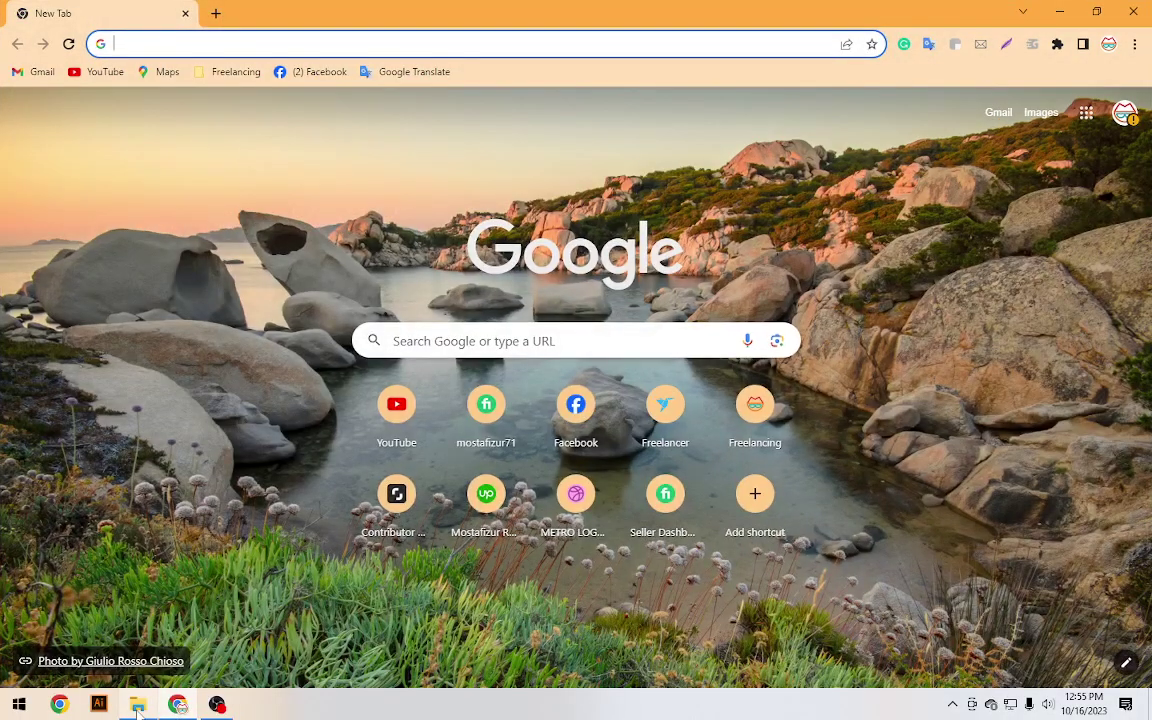
click(178, 705)
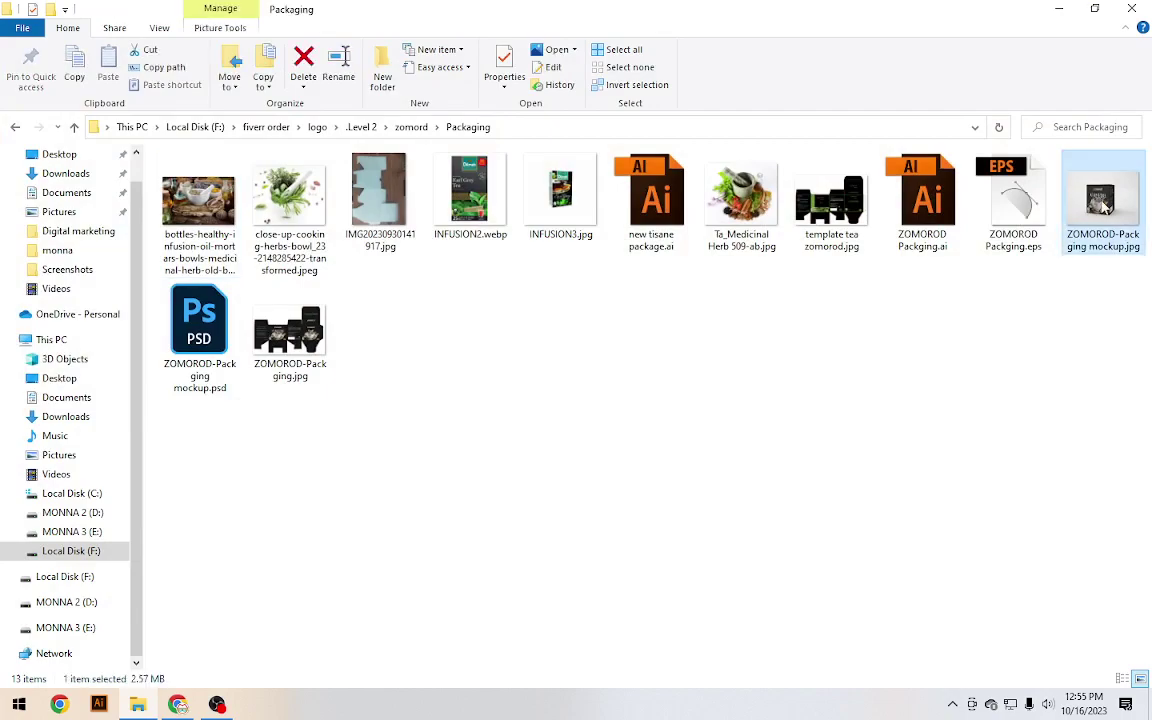
double_click(1100, 200)
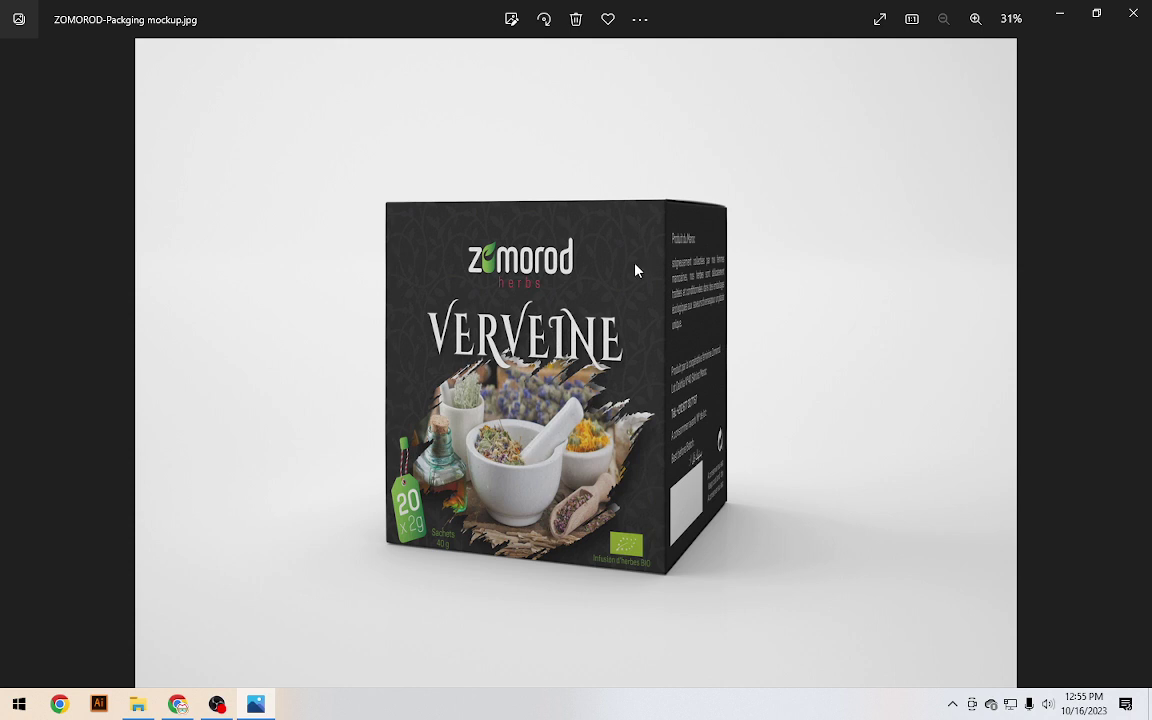
click(137, 705)
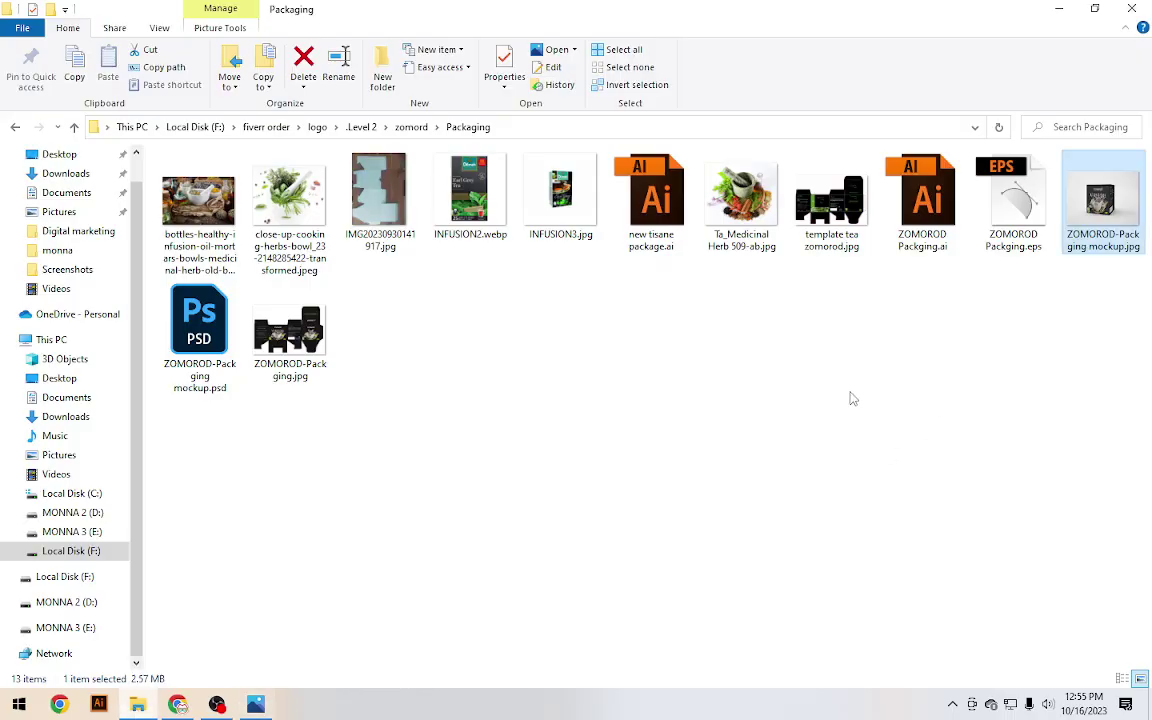
Open the Fiverr seller profile from the Freelancing bookmarks and go to the in-progress logo order
click(178, 705)
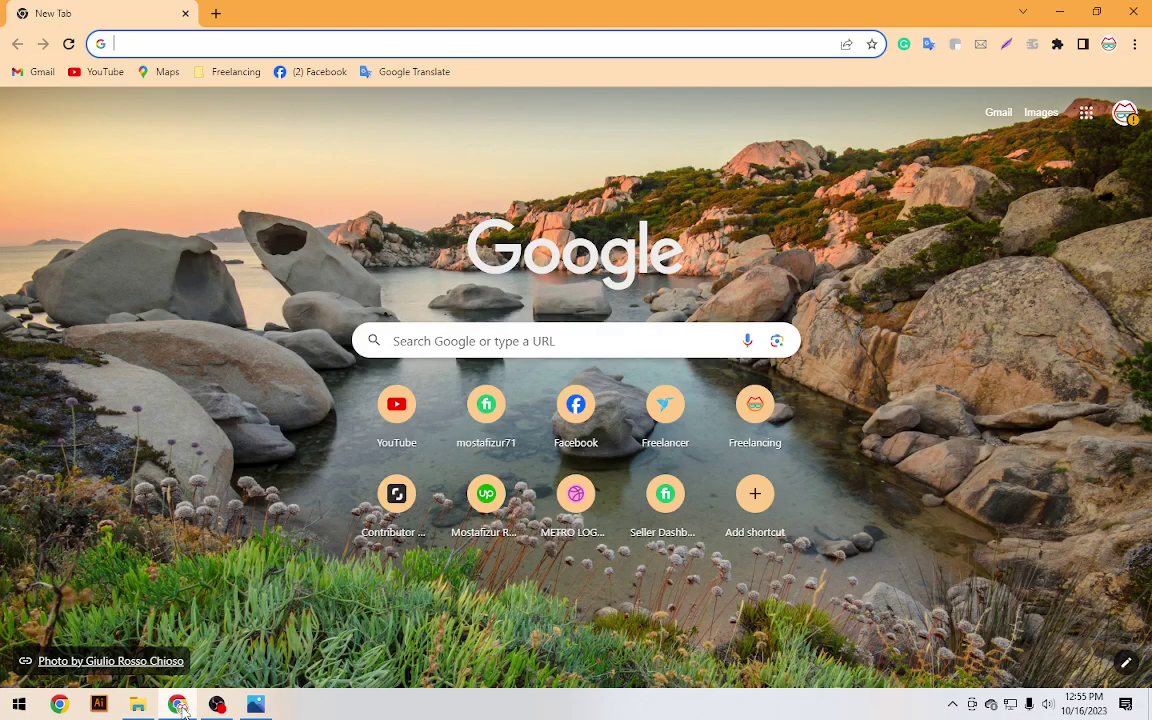
click(229, 74)
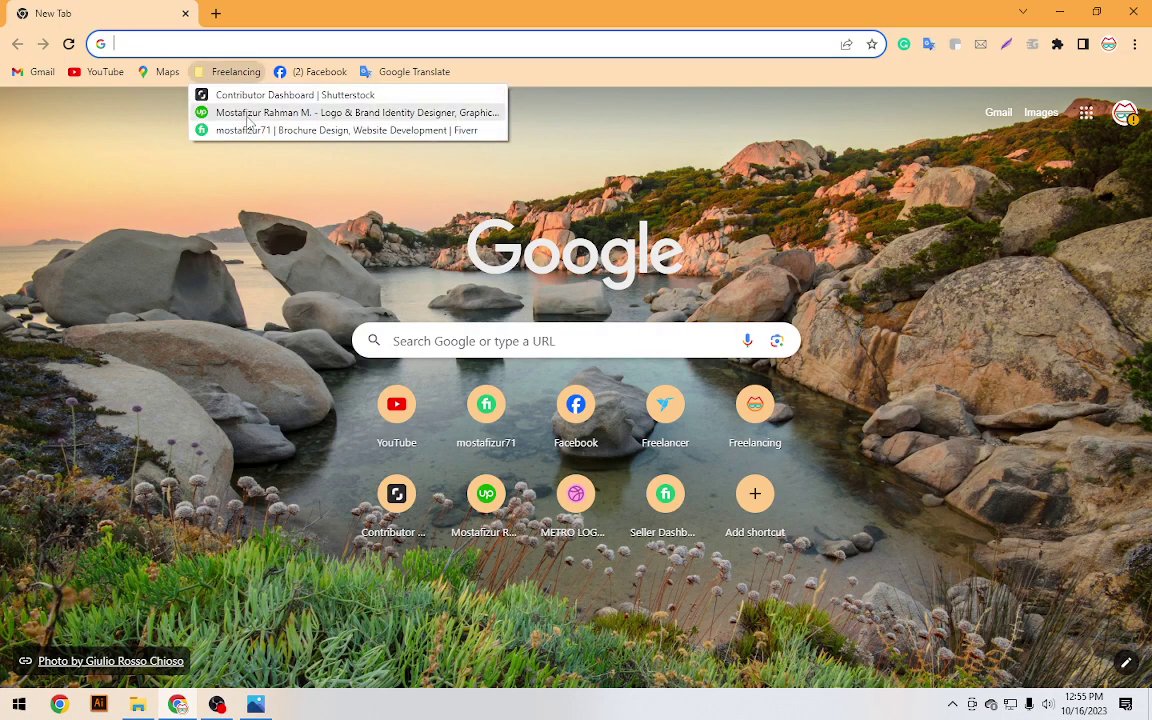
click(245, 113)
click(234, 72)
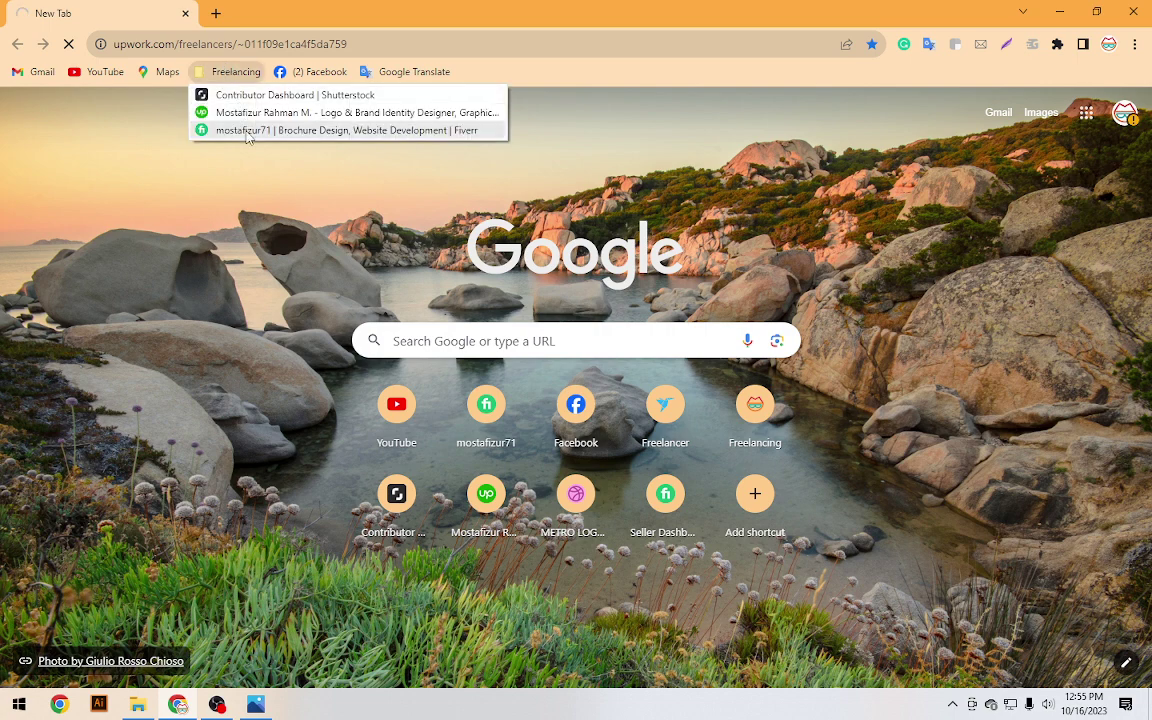
click(228, 119)
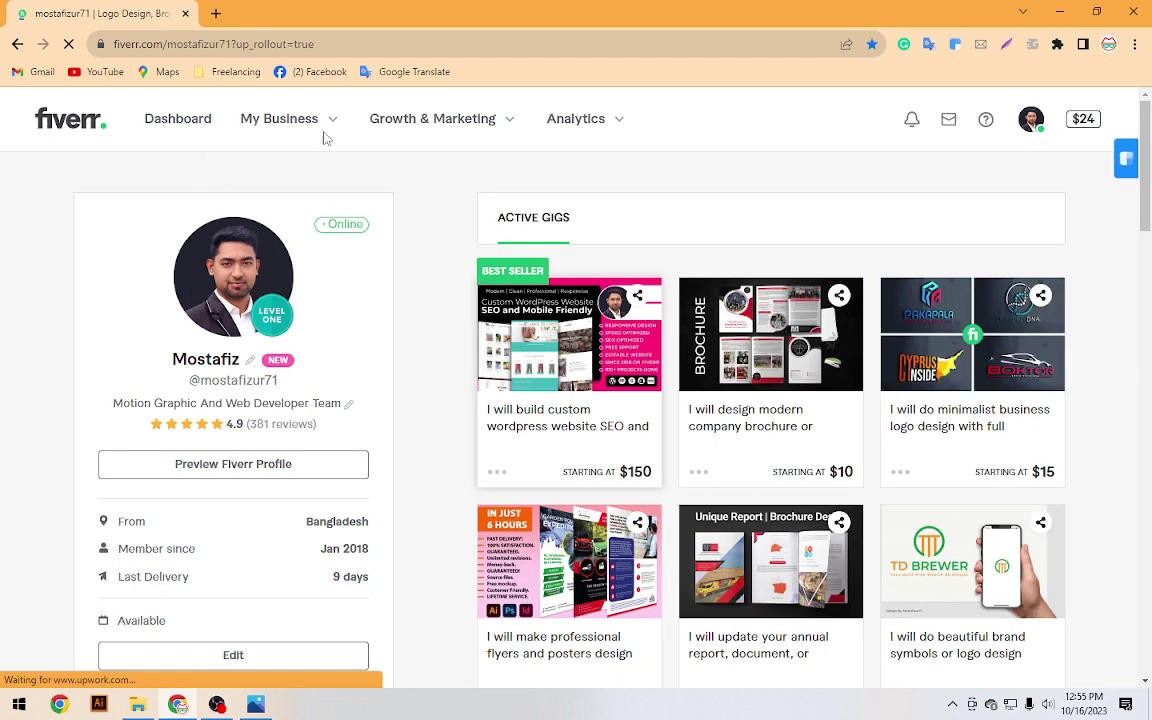
click(283, 121)
click(283, 168)
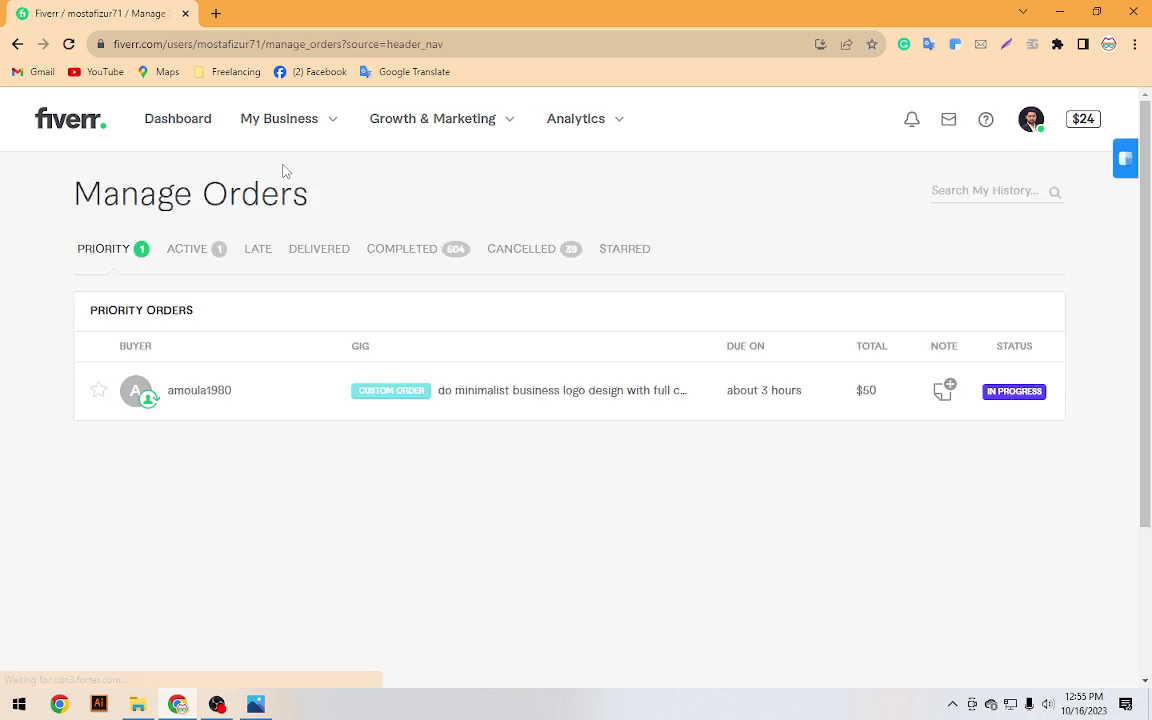
click(514, 399)
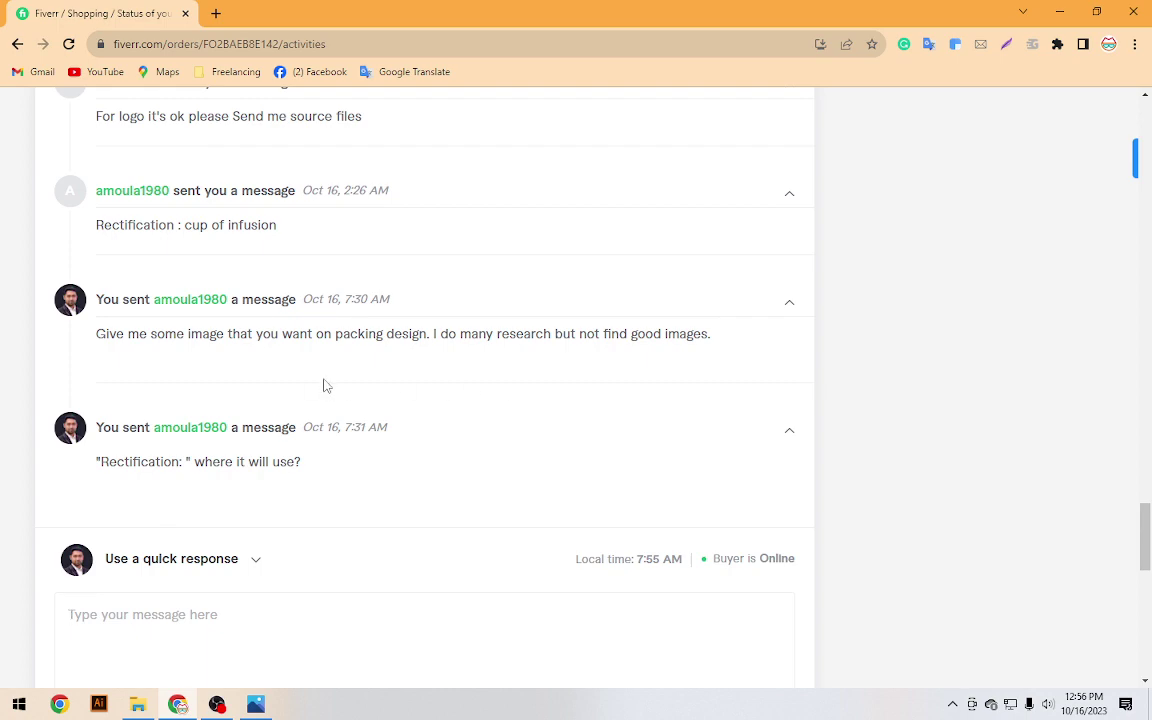
Load earlier messages and read the buyer's requirements, black white green colours and five attachments
scroll(324, 386, up, 5)
scroll(325, 387, up, 5)
scroll(325, 387, up, 5)
scroll(325, 387, up, 5)
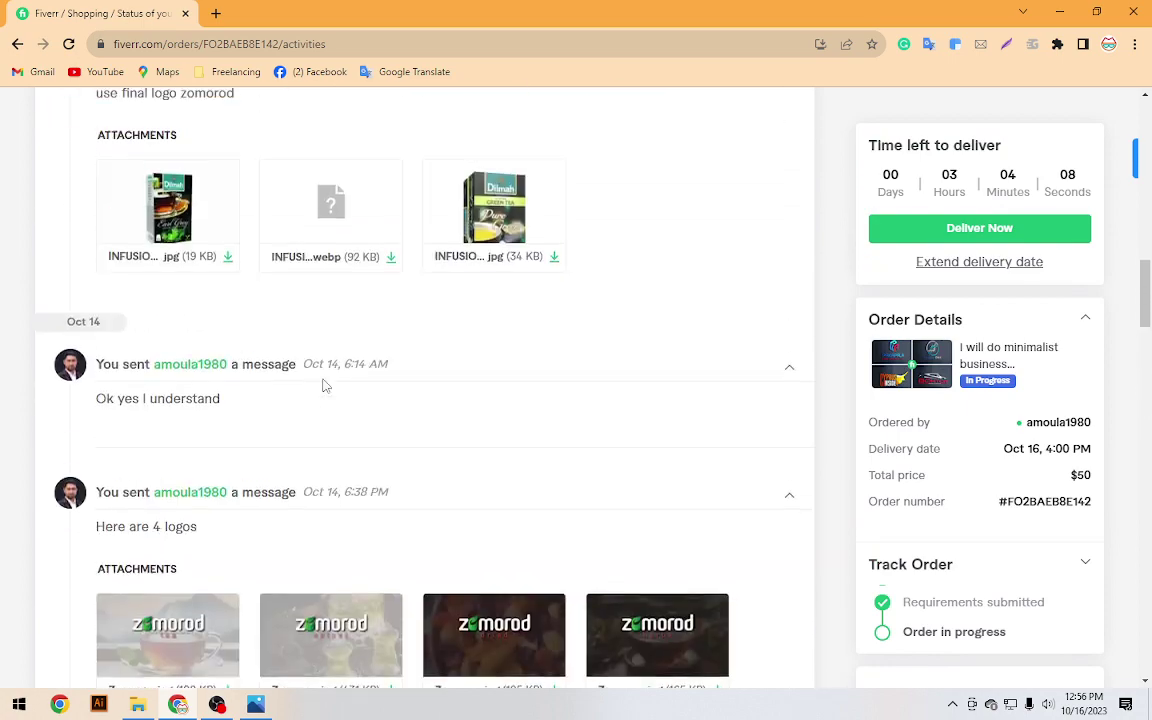
scroll(325, 387, up, 5)
scroll(326, 387, up, 5)
scroll(325, 380, down, 4)
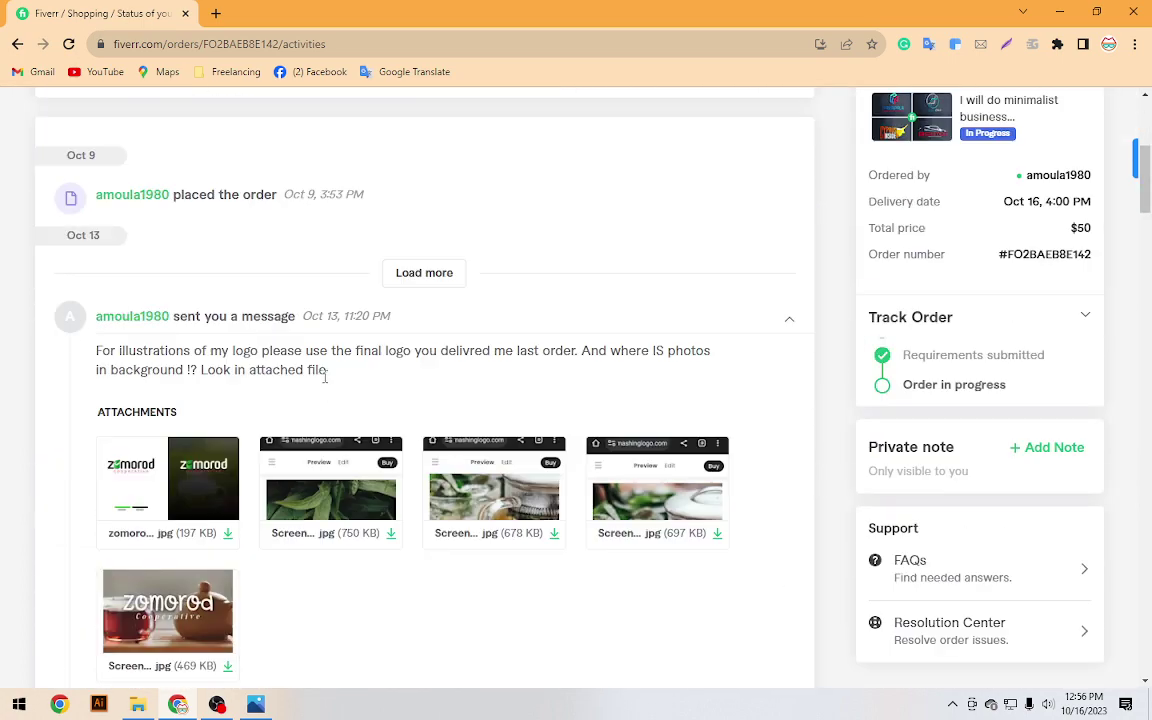
click(428, 273)
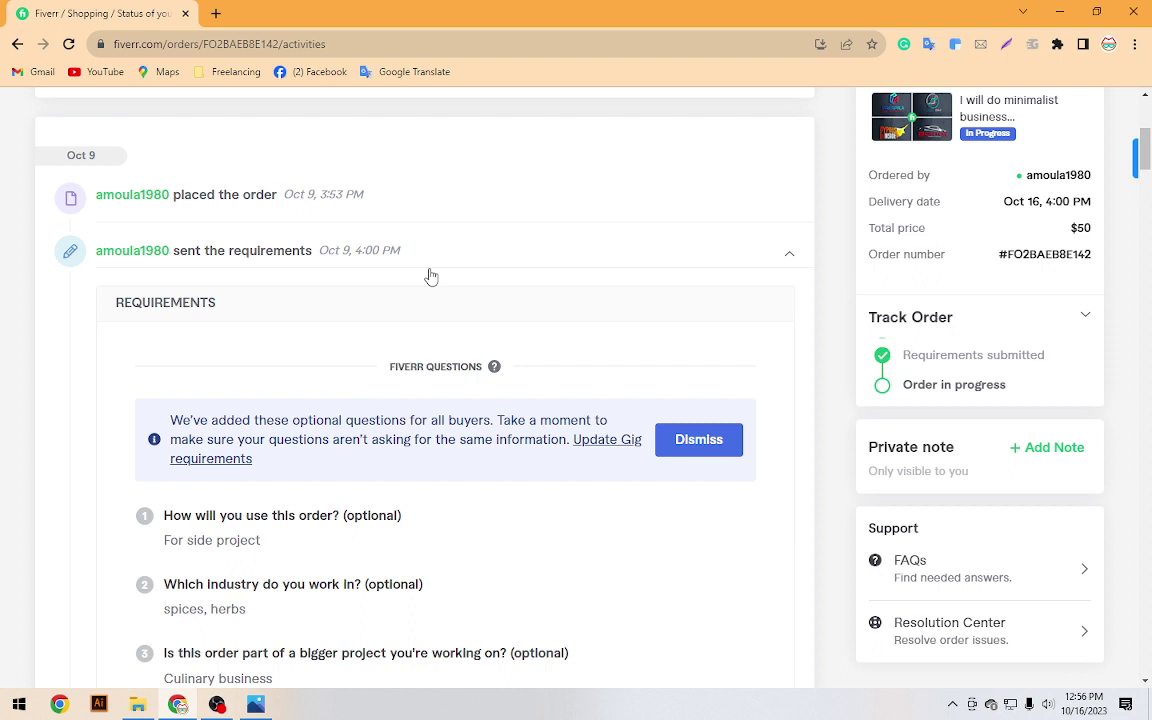
scroll(431, 276, down, 2)
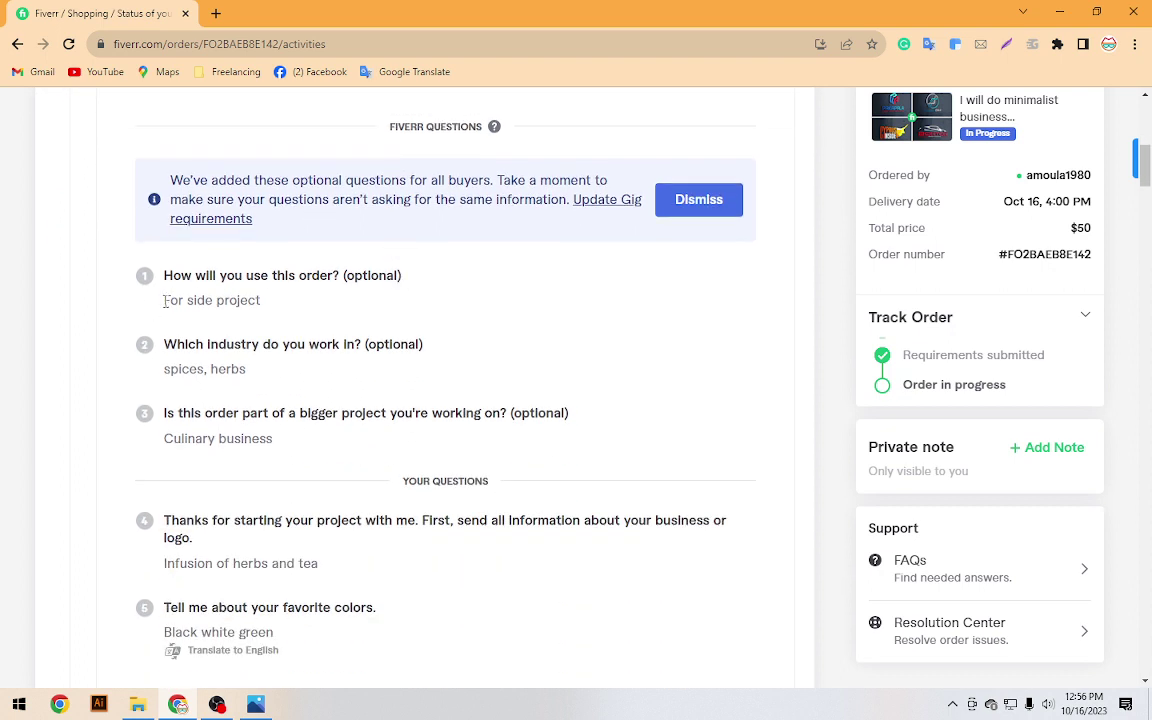
scroll(210, 300, down, 1)
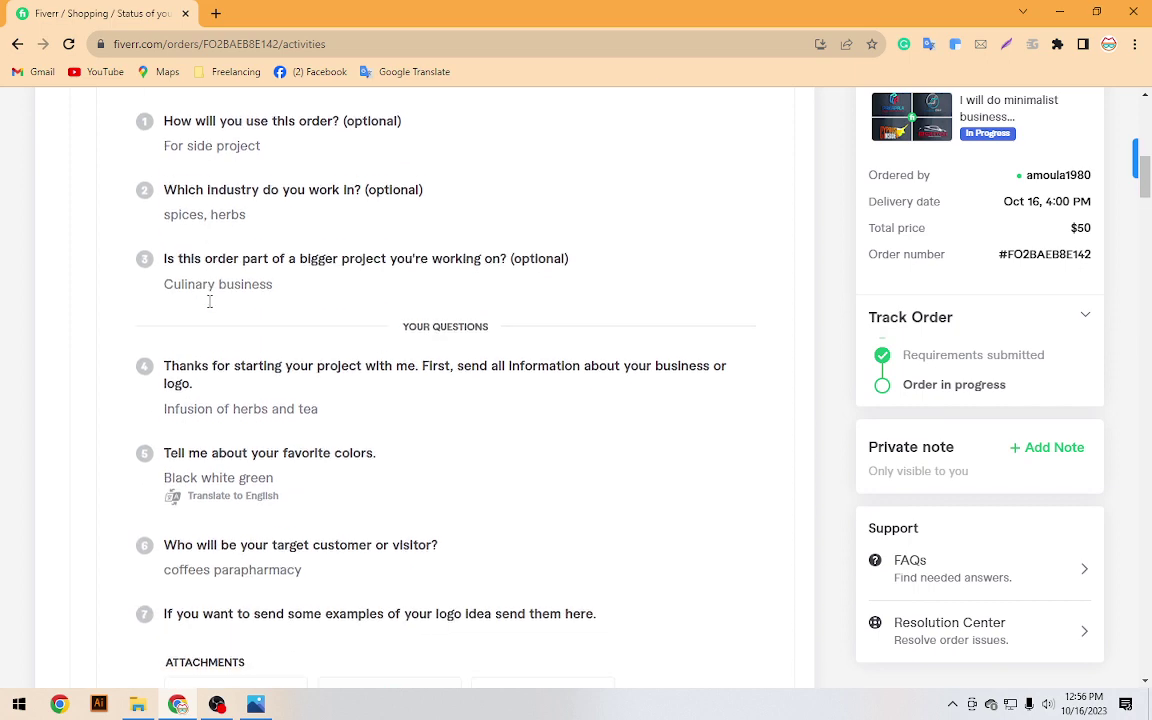
scroll(210, 300, down, 1)
scroll(210, 300, down, 2)
scroll(212, 305, down, 1)
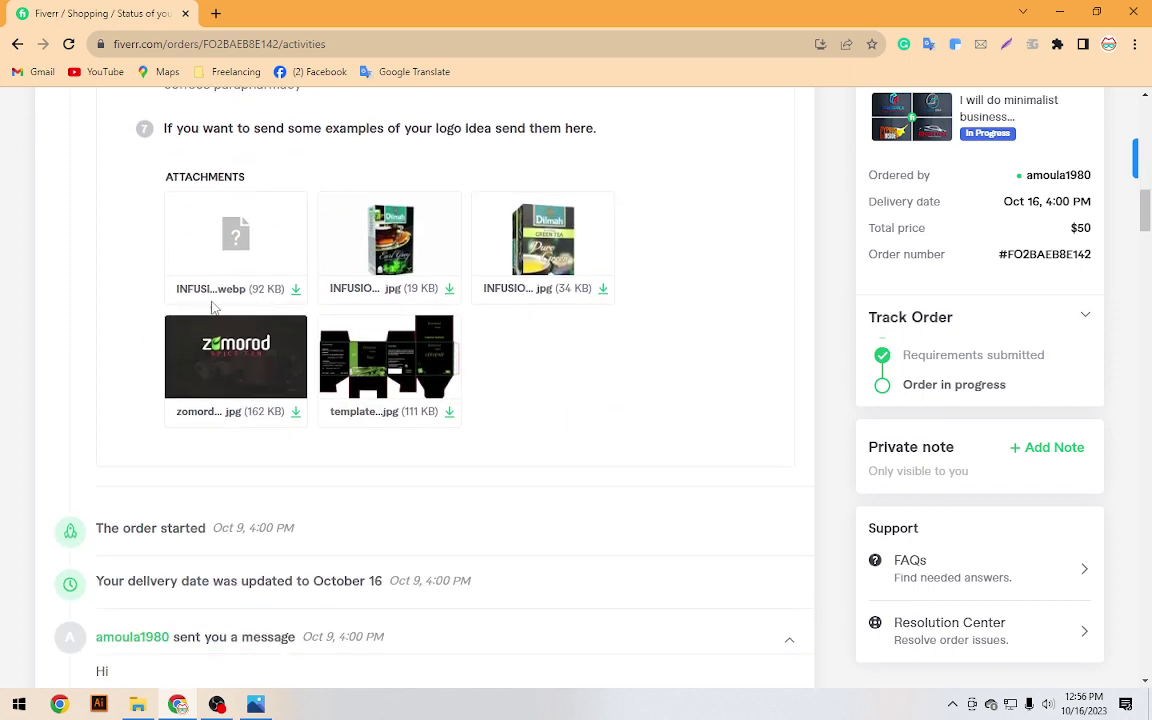
scroll(212, 305, down, 2)
scroll(220, 303, up, 1)
scroll(230, 302, up, 1)
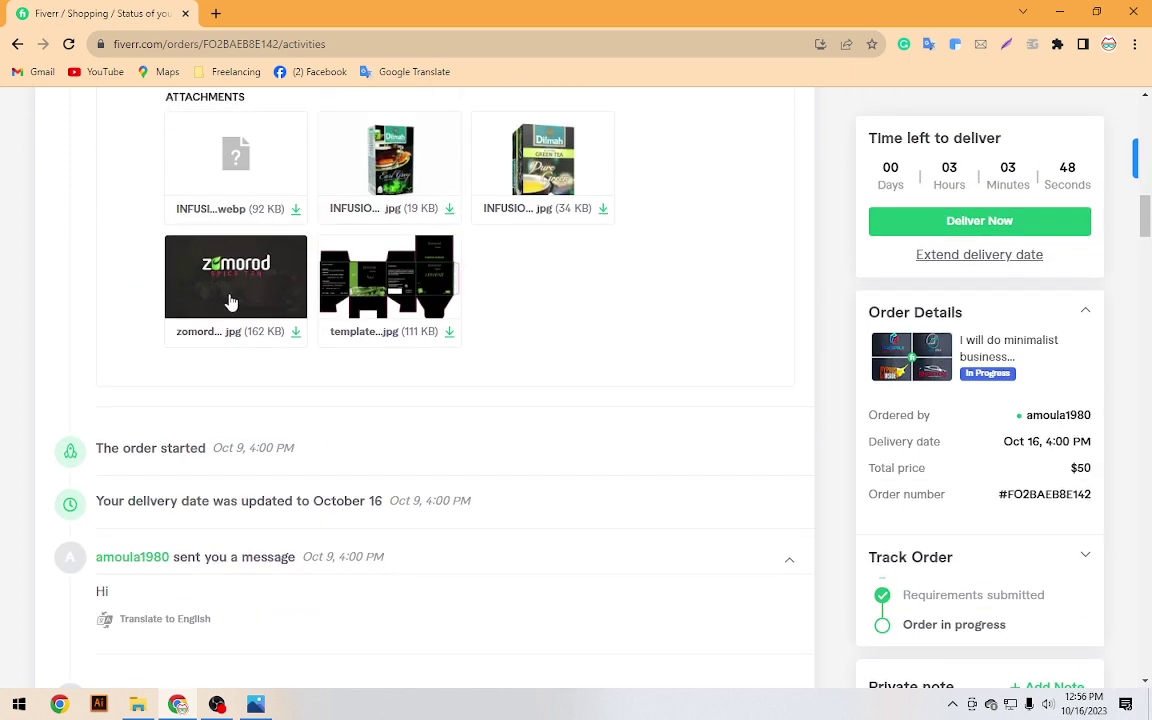
scroll(226, 300, up, 1)
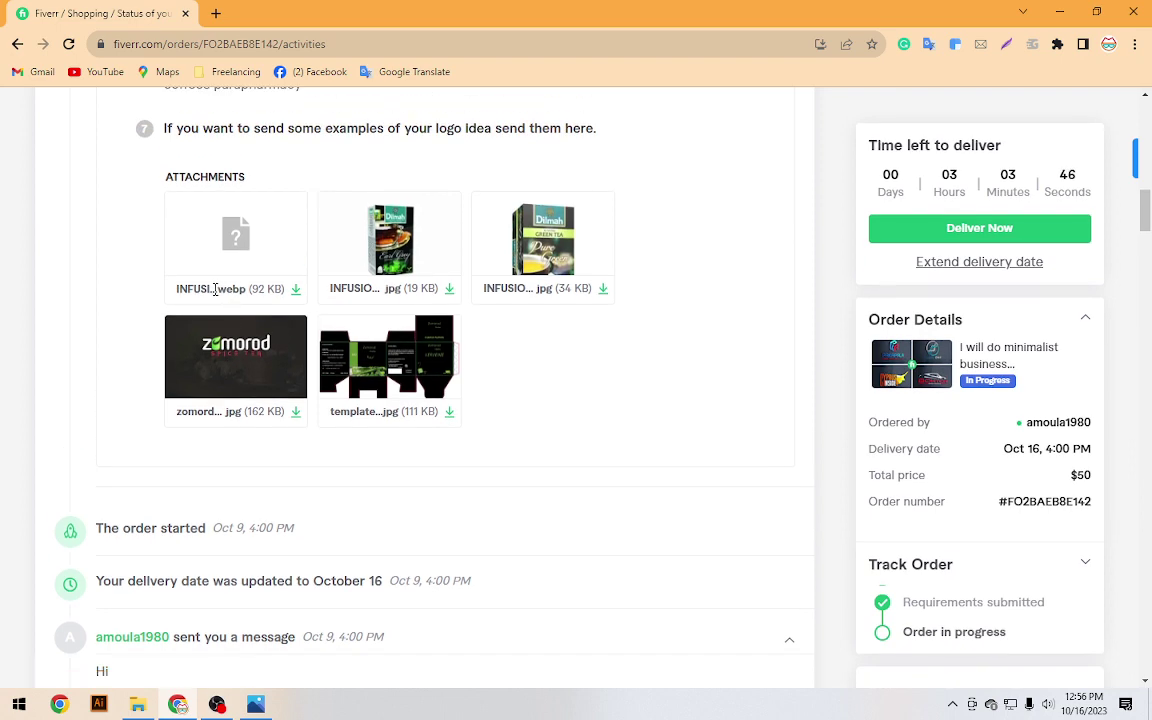
Preview the Earl Grey tea box and tea box template attachments
click(393, 256)
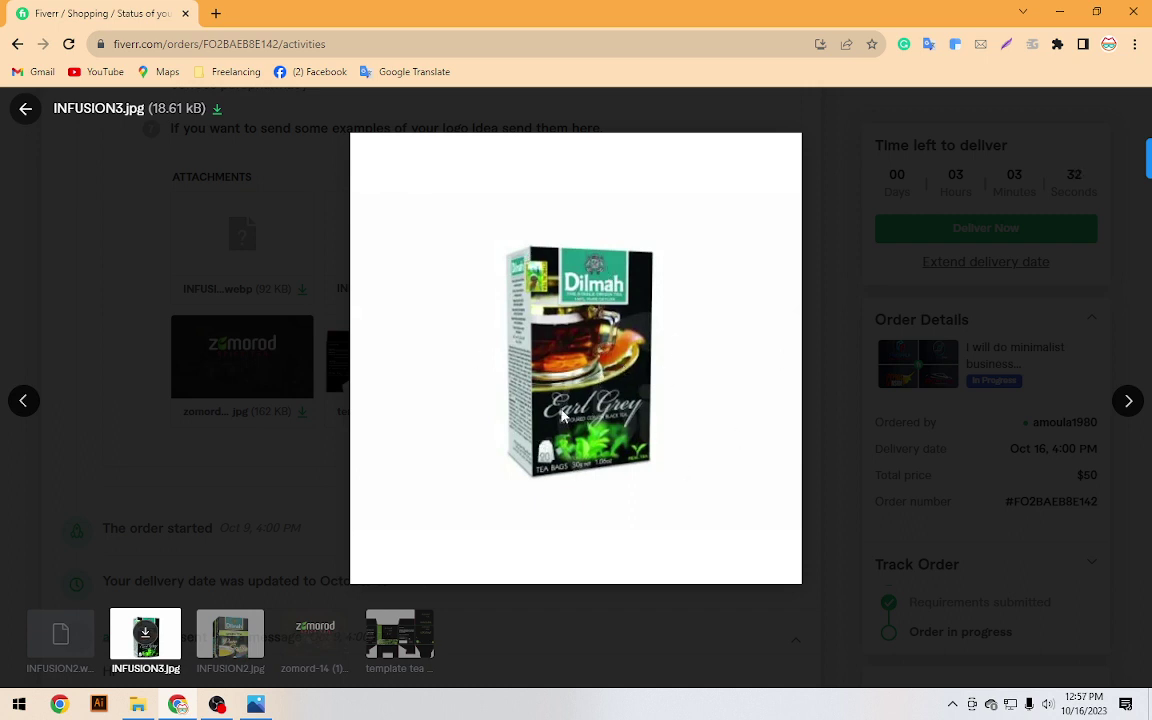
click(27, 110)
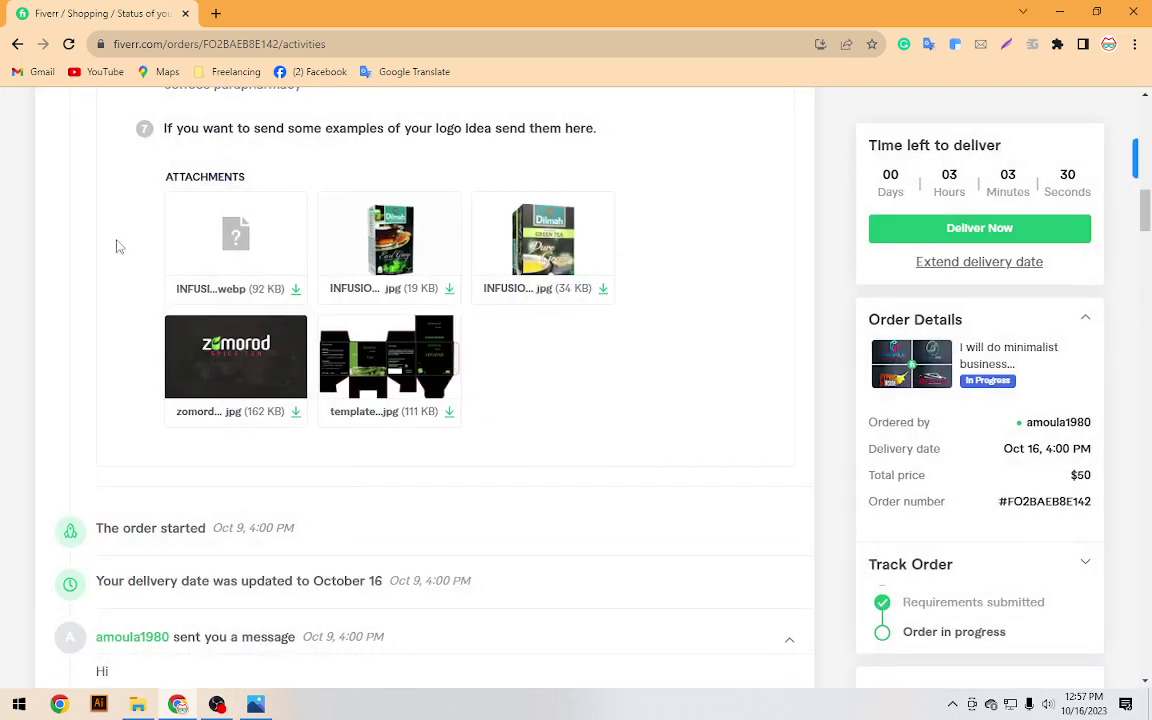
click(383, 370)
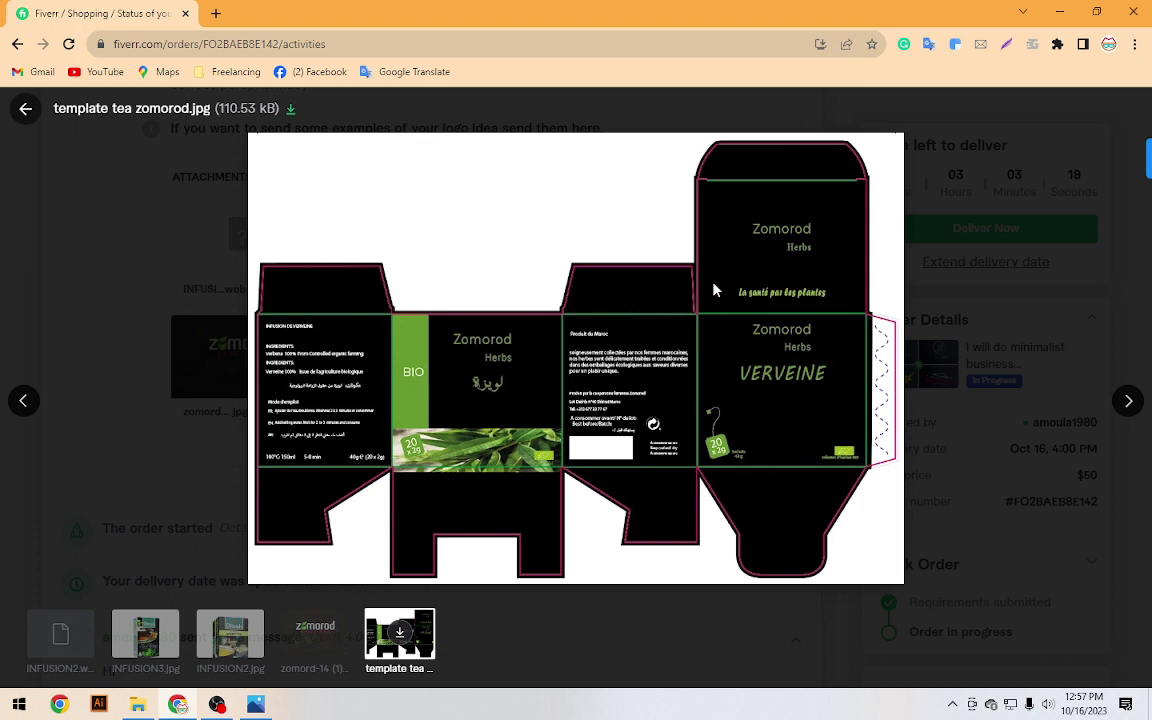
click(26, 108)
Preview the photo of the measured box dieline, then return to the Packaging folder
scroll(270, 372, down, 3)
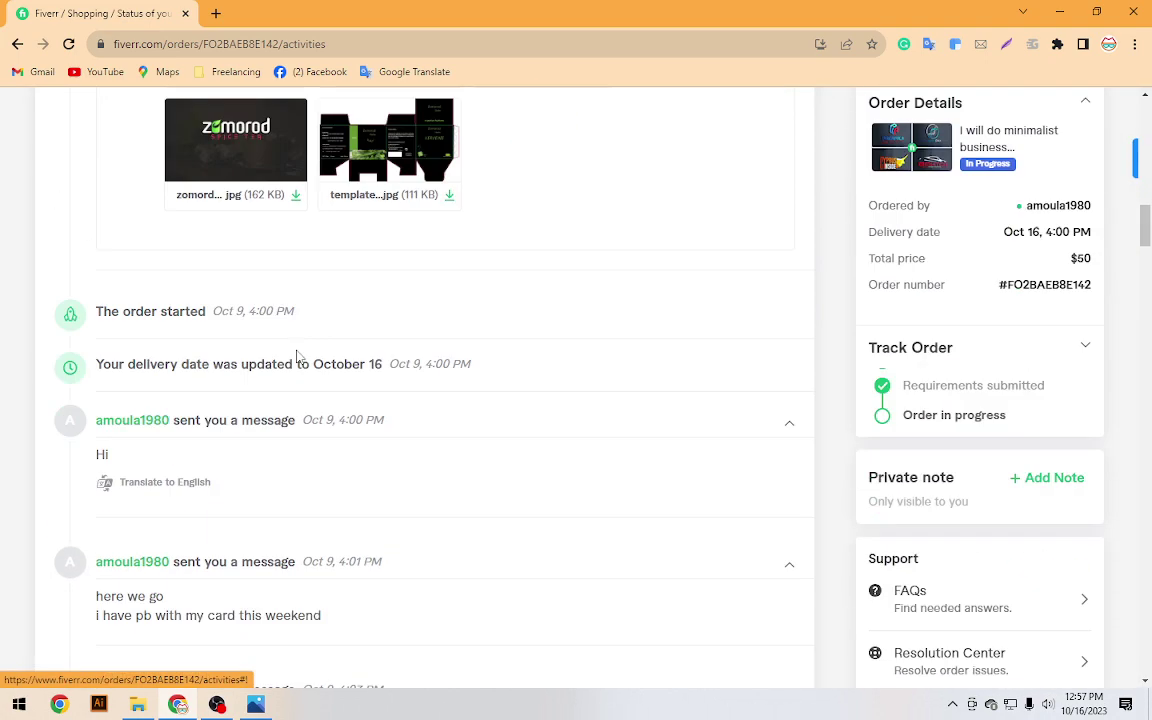
scroll(296, 357, down, 3)
scroll(293, 347, down, 1)
click(168, 450)
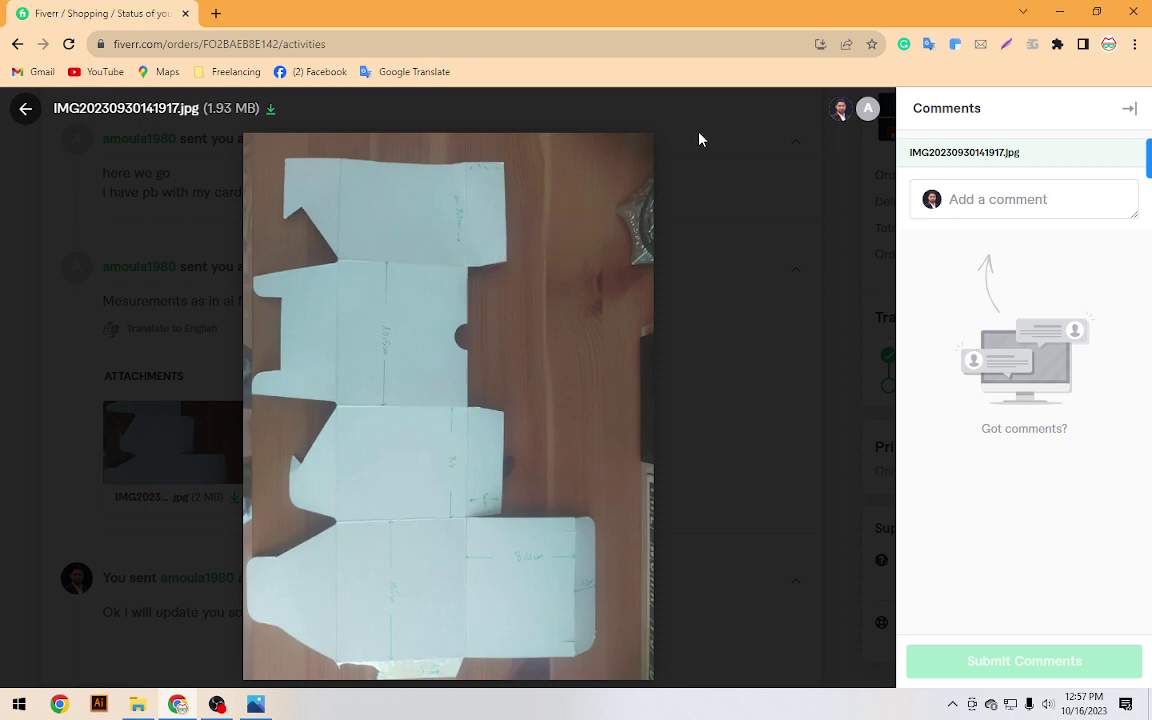
click(14, 113)
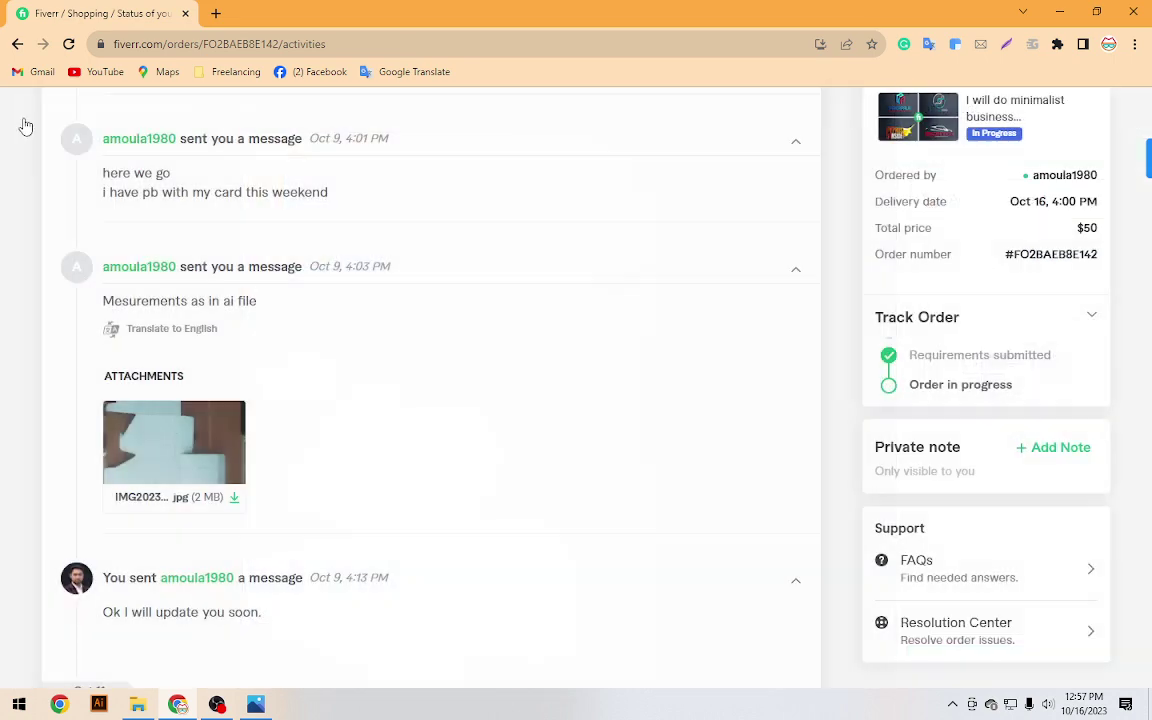
click(137, 705)
Open IMG20230930141917.jpg in Photos and zoom in on its marked 10.5 cm and 8.4 cm panels
click(389, 183)
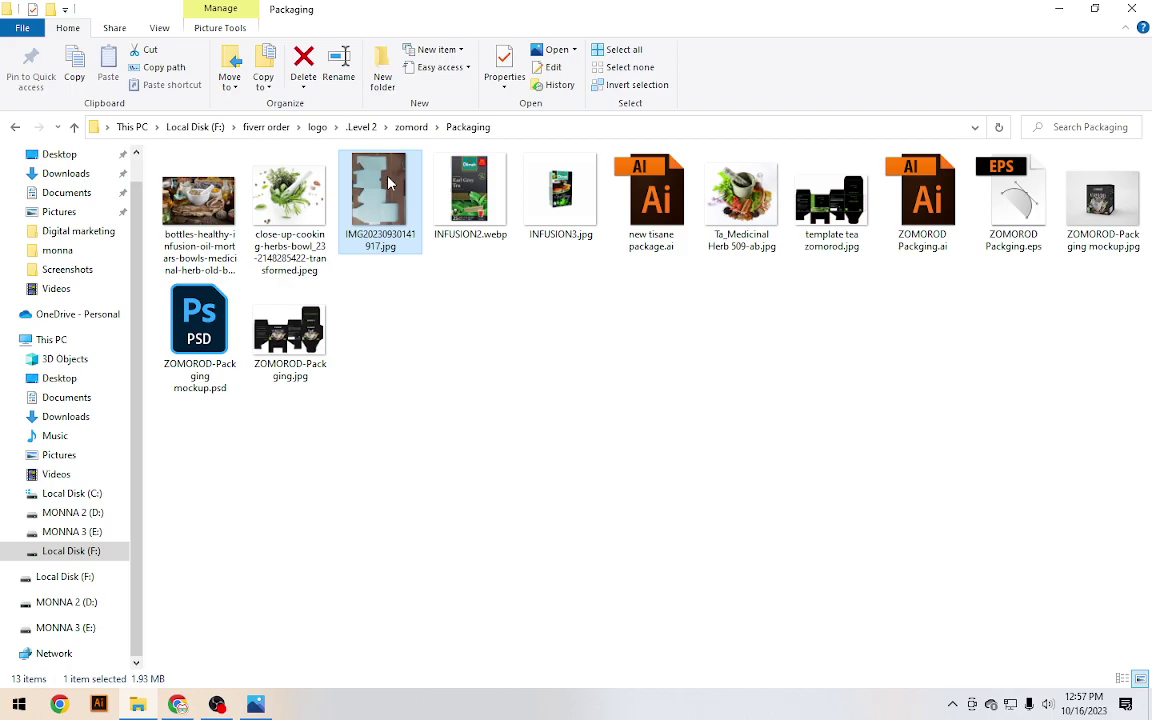
double_click(389, 183)
scroll(489, 321, up, 1)
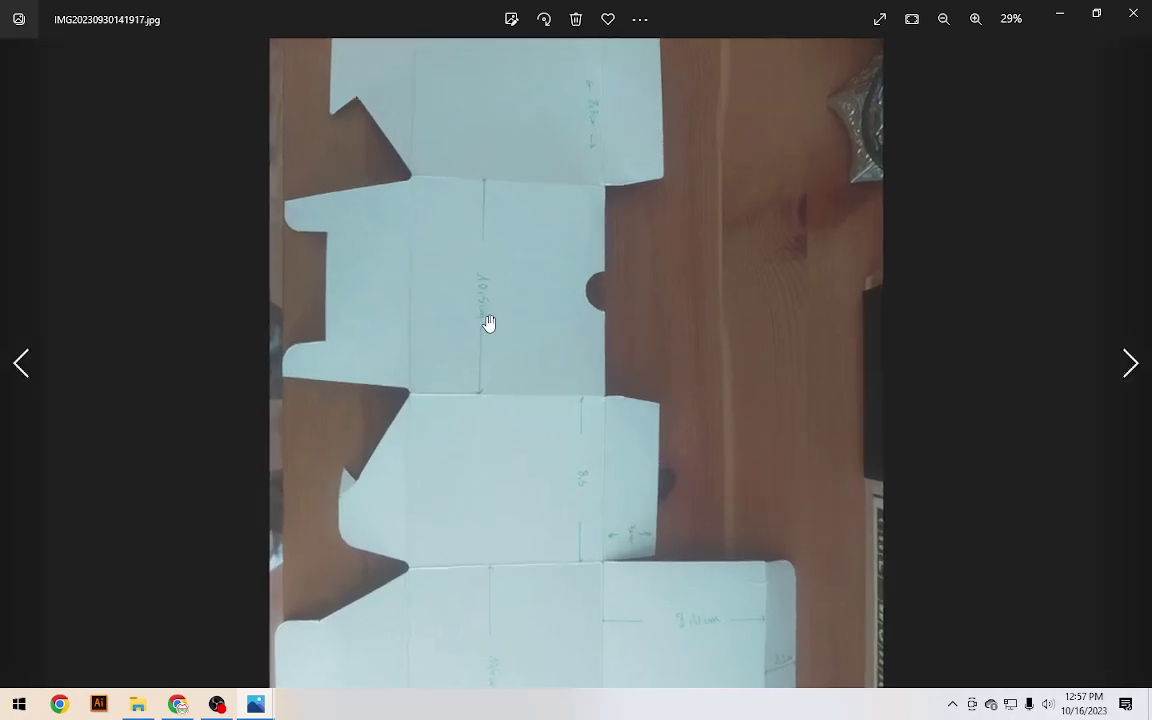
scroll(429, 344, up, 2)
scroll(402, 343, up, 1)
scroll(402, 343, up, 1)
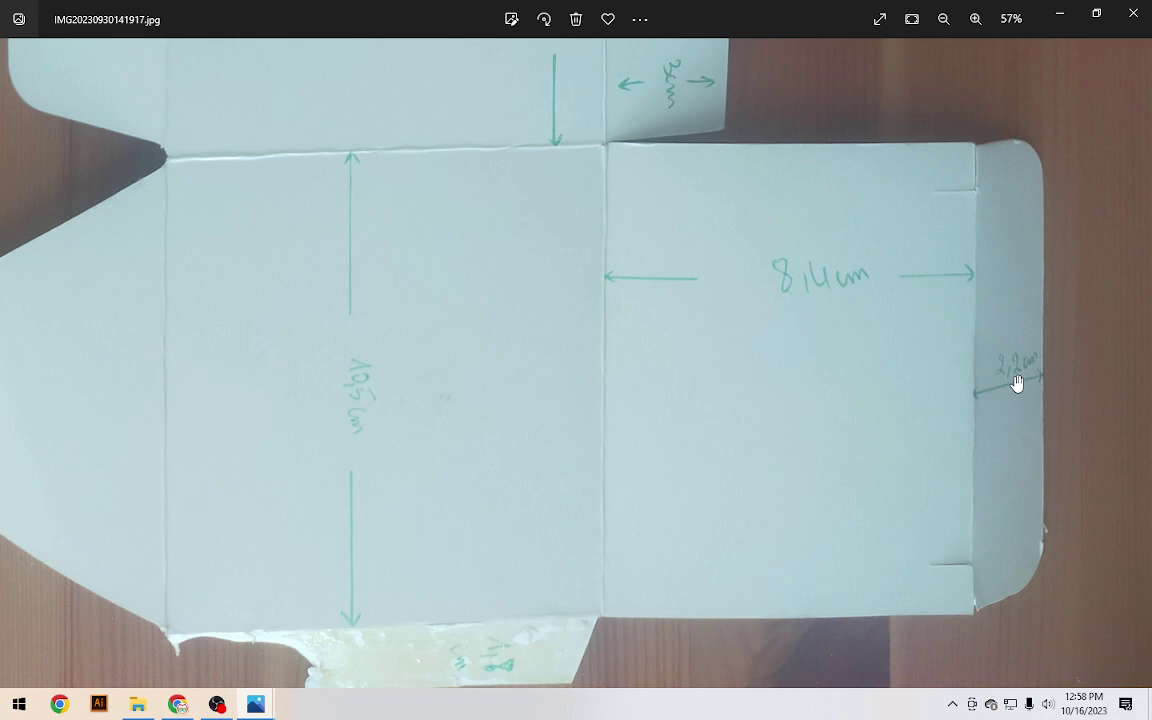
drag(936, 399, 774, 350)
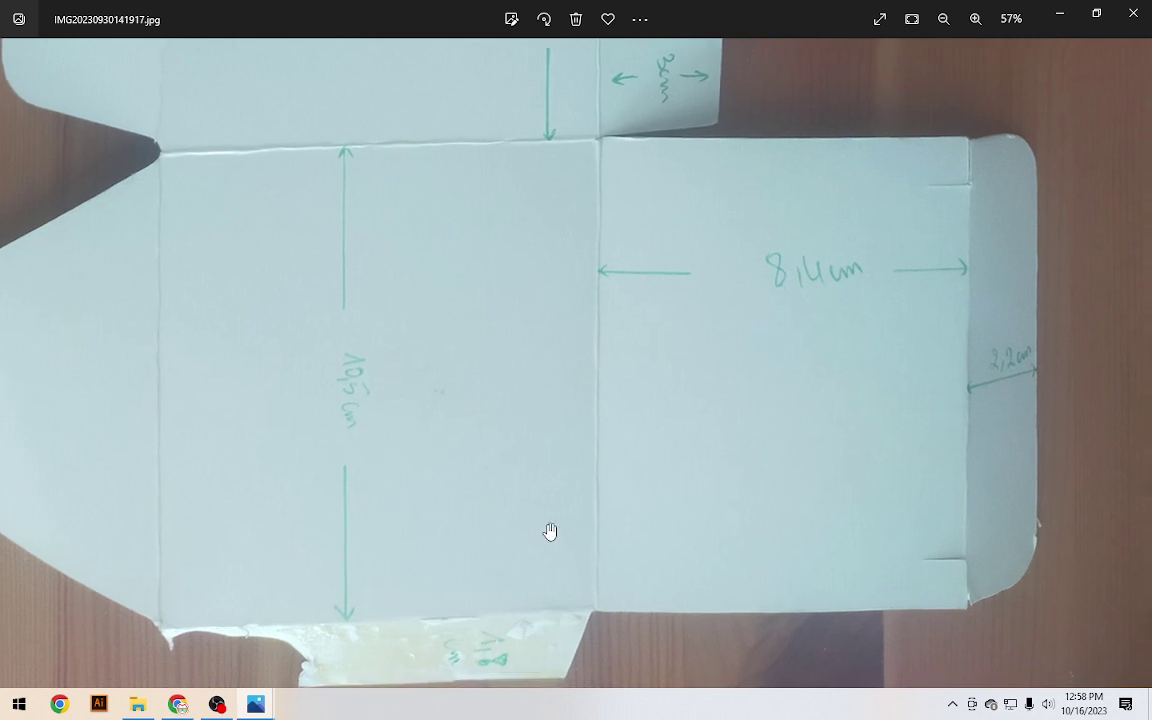
drag(550, 531, 555, 445)
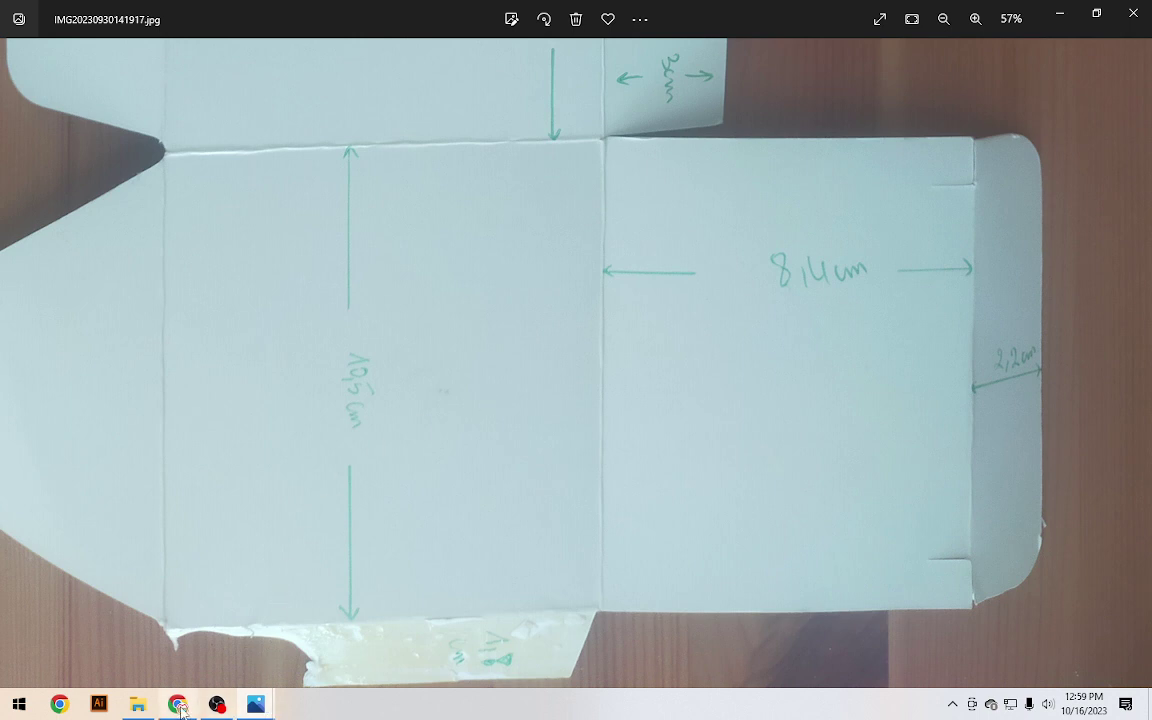
mouse_move(138, 704)
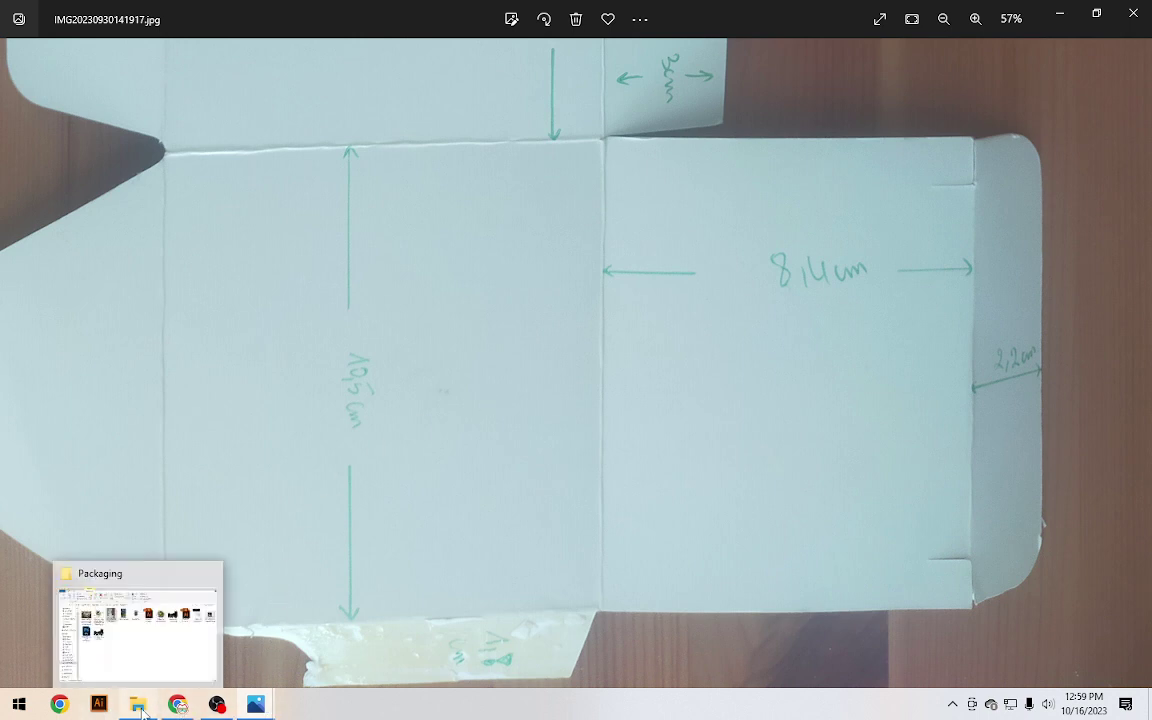
click(135, 630)
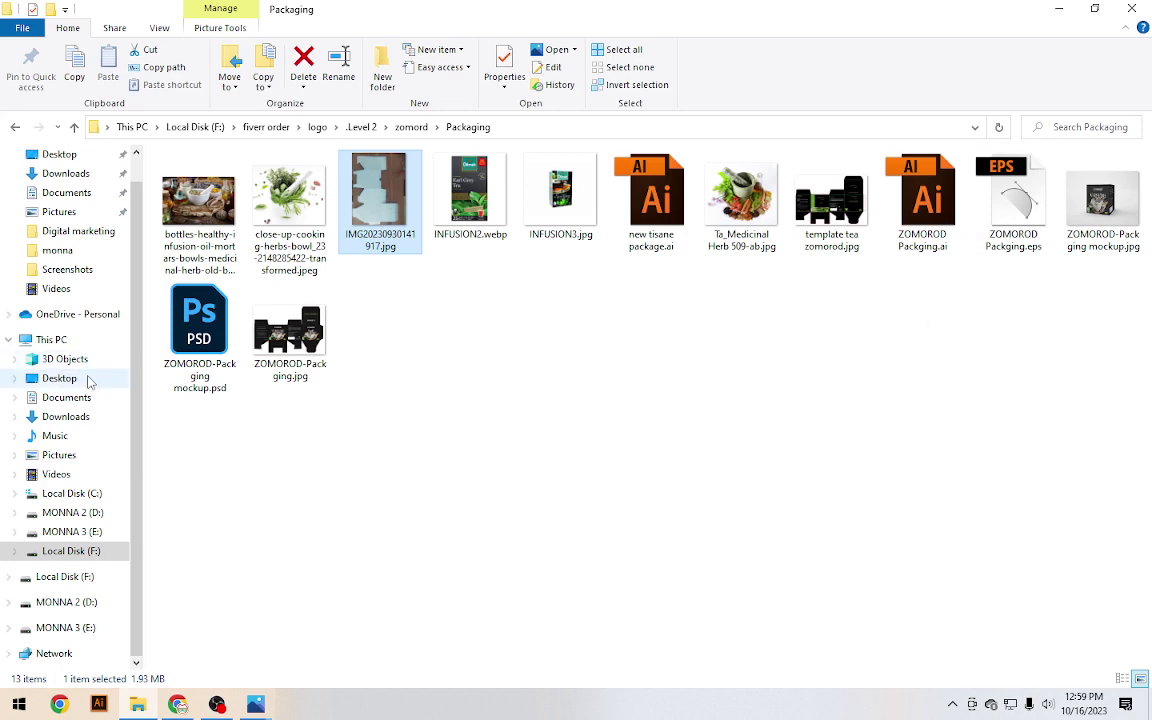
Open ZOMOROD-Packging.jpg in Photos, zoom into the VERVEINE panel, then zoom back out
click(293, 345)
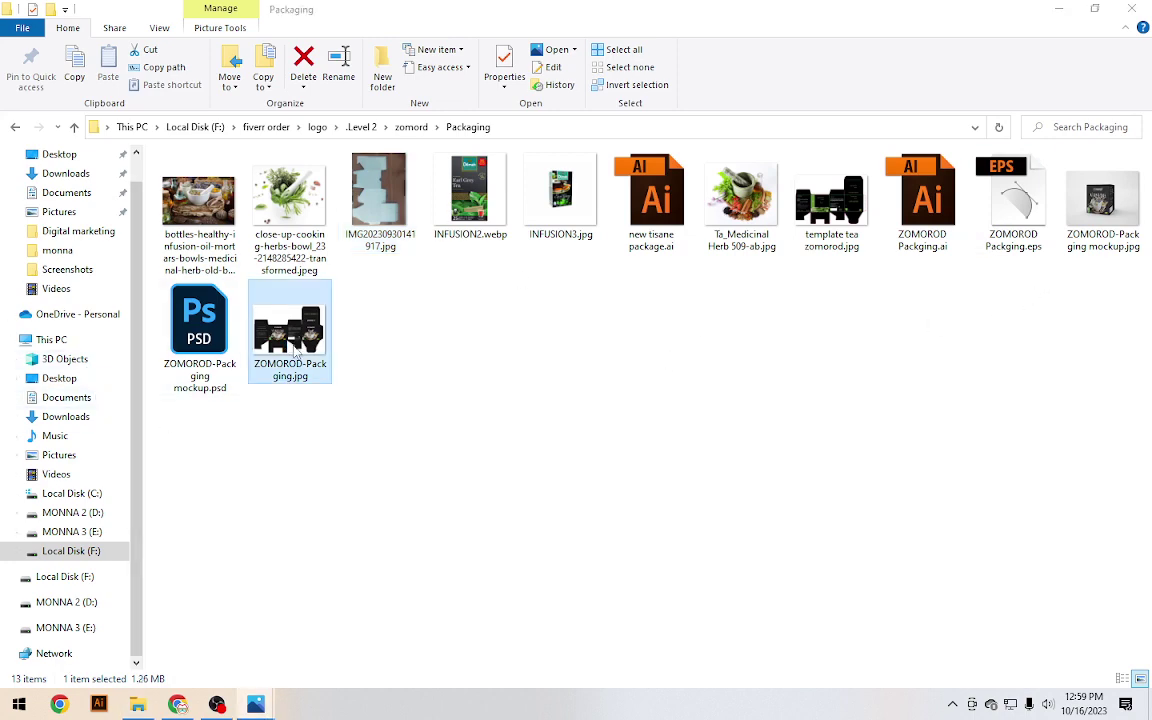
double_click(295, 350)
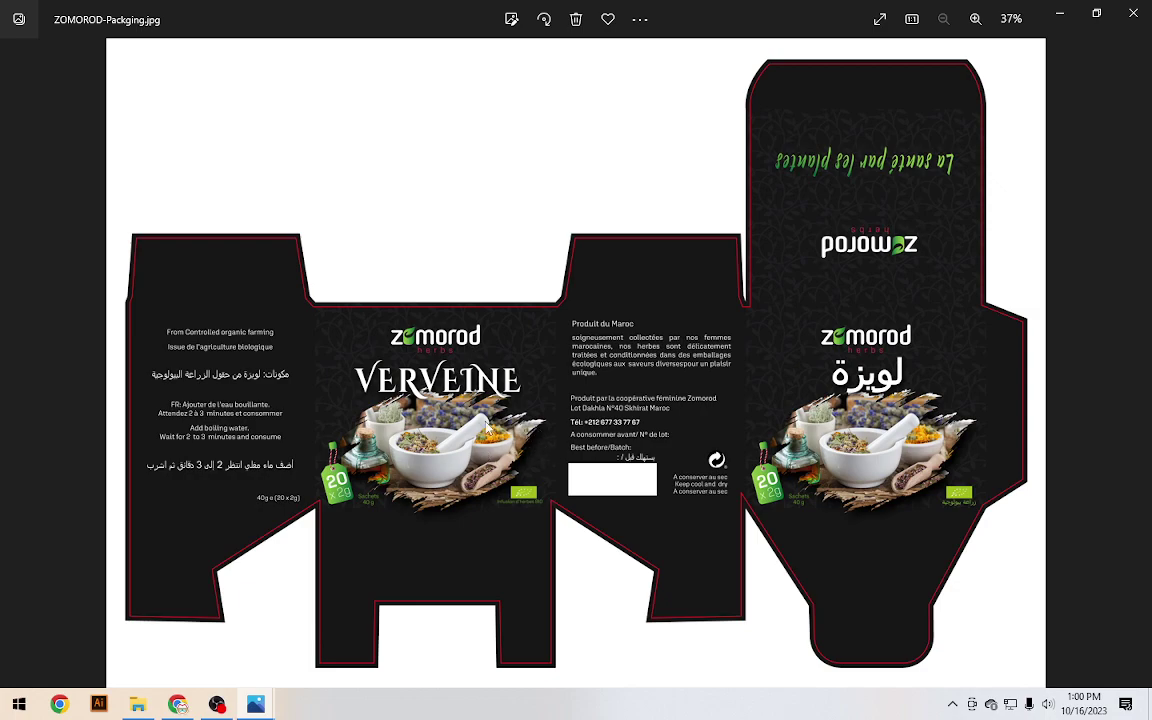
scroll(528, 412, up, 4)
scroll(600, 445, up, 2)
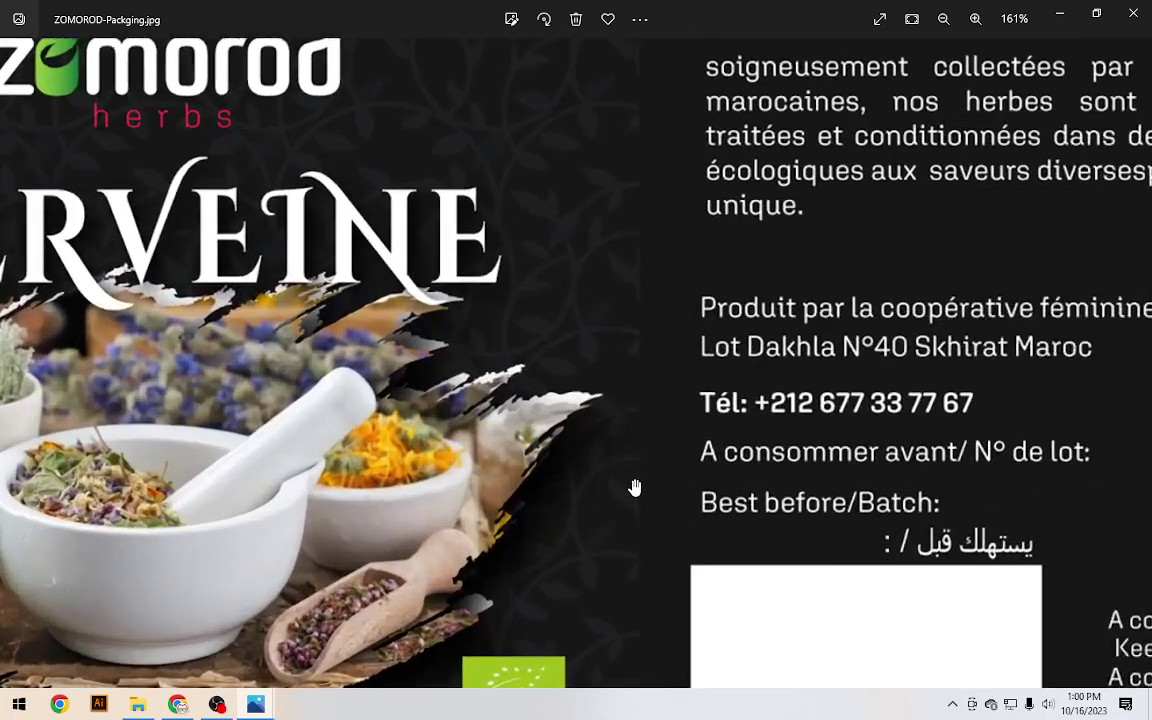
scroll(625, 465, up, 1)
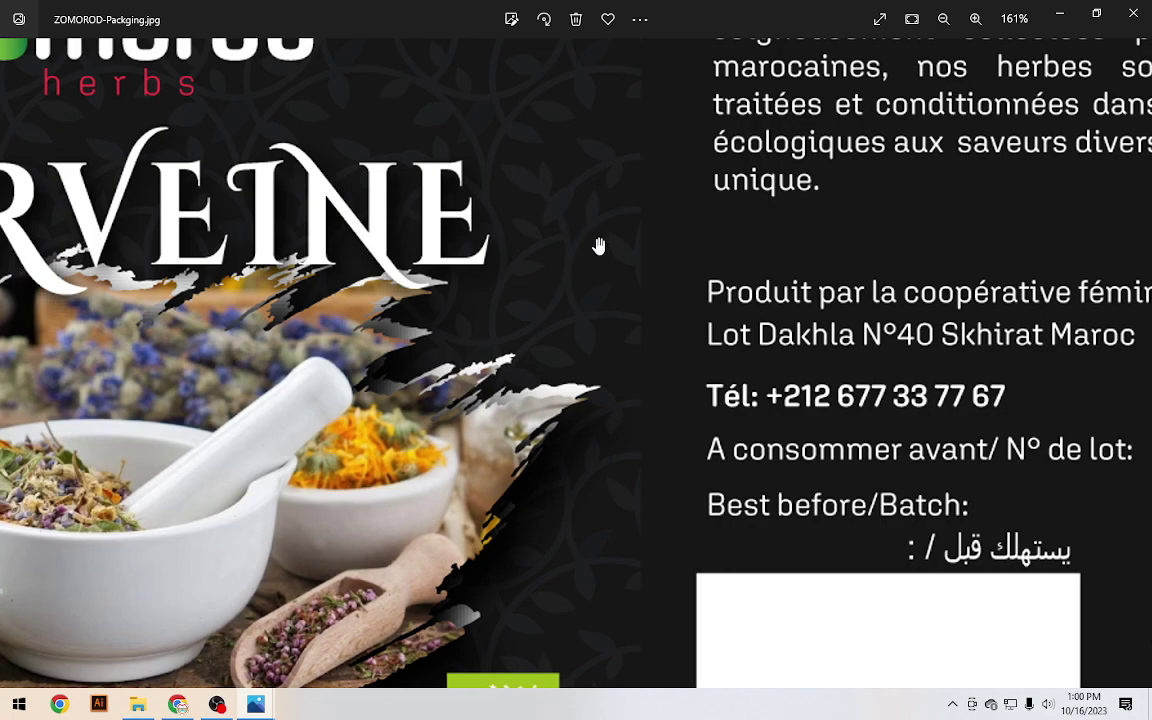
scroll(590, 255, down, 3)
scroll(579, 260, down, 1)
scroll(579, 260, down, 1)
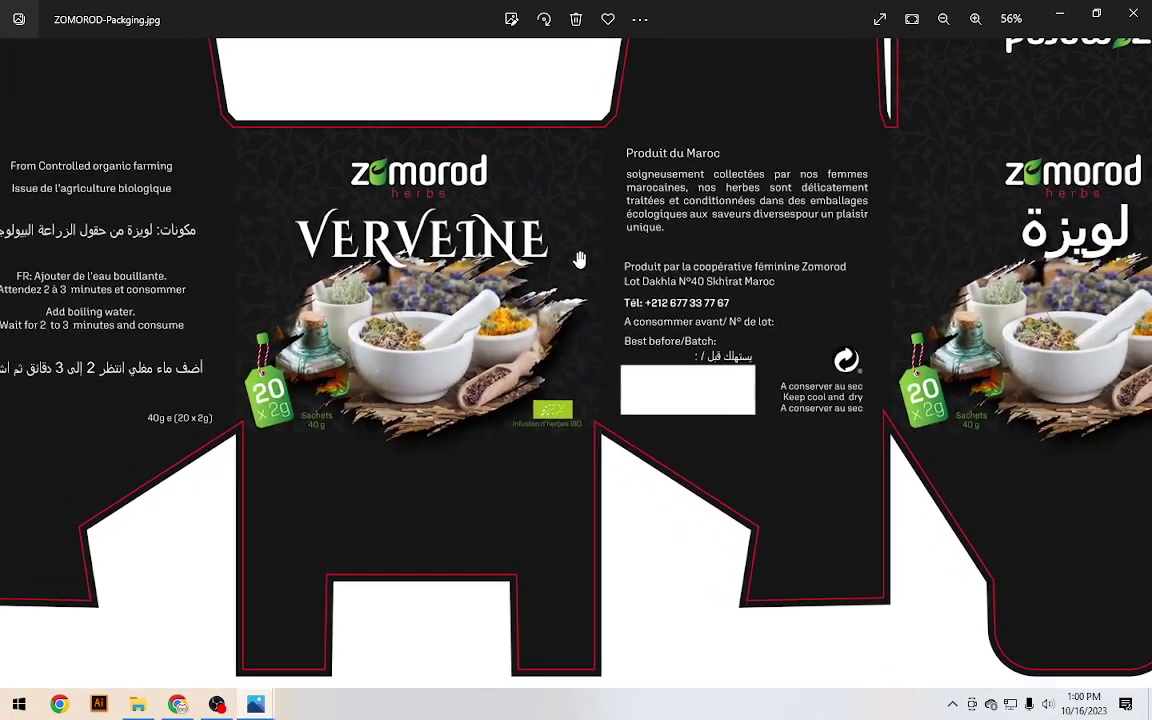
scroll(579, 260, down, 1)
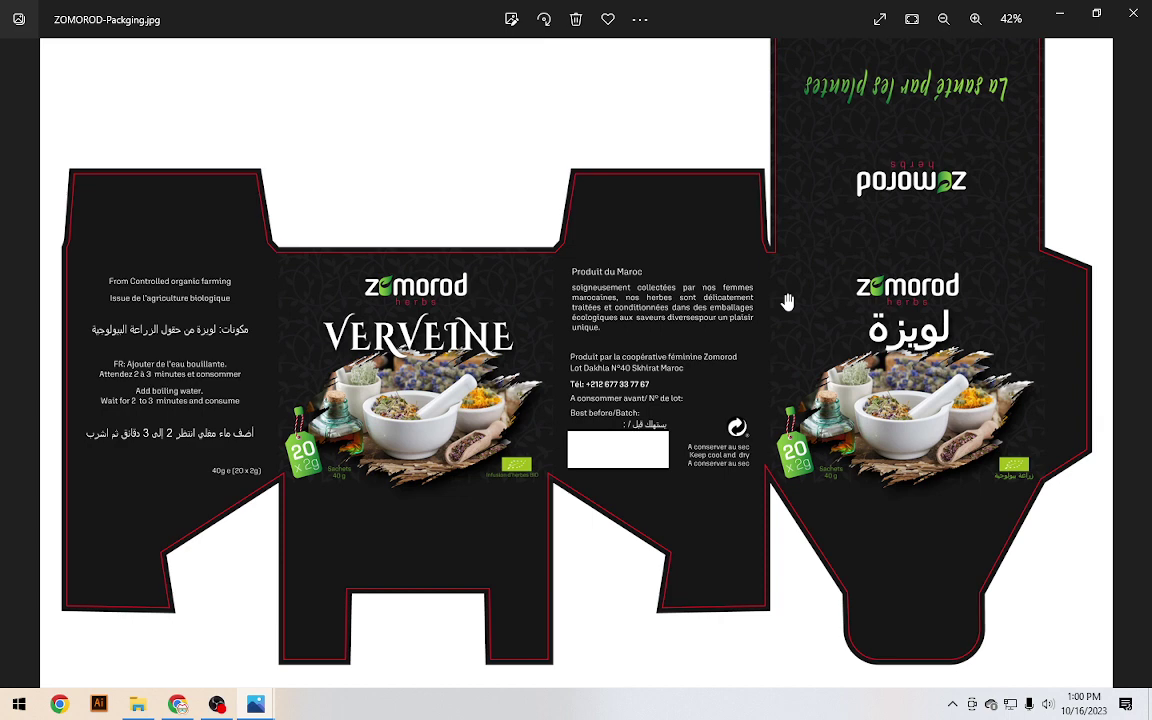
click(177, 705)
Search Google for 'packaging' in a new tab and show the image results
click(215, 14)
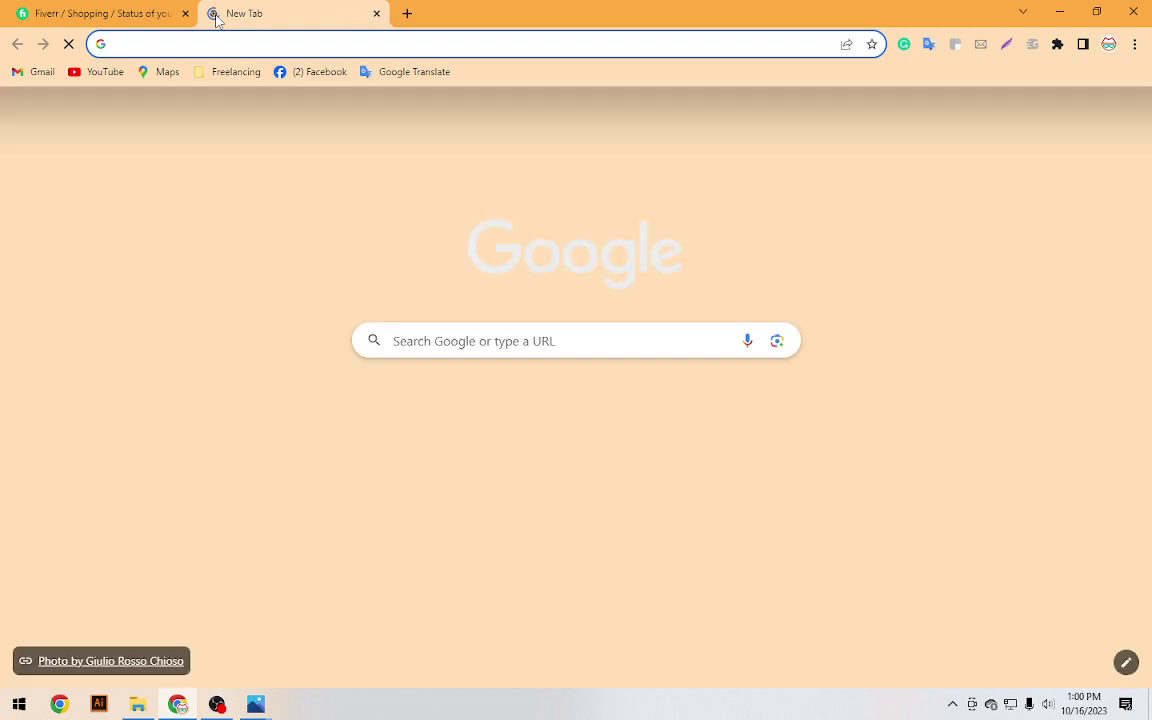
text(pack)
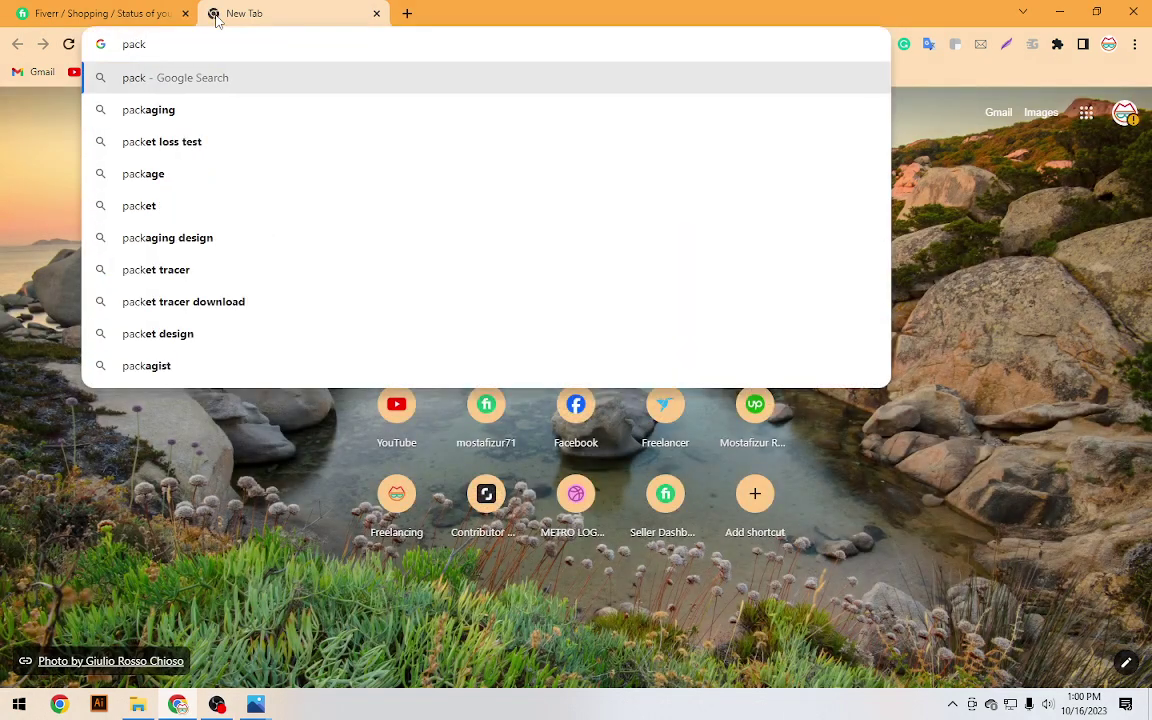
key(Down)
key(Return)
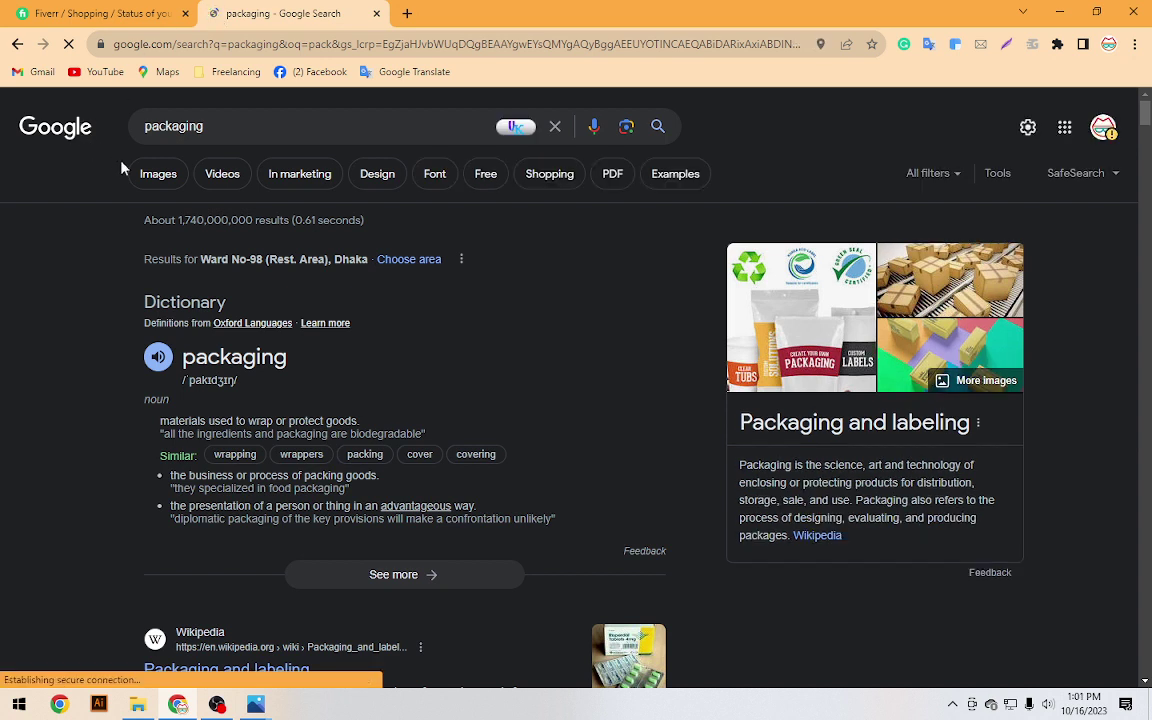
click(155, 174)
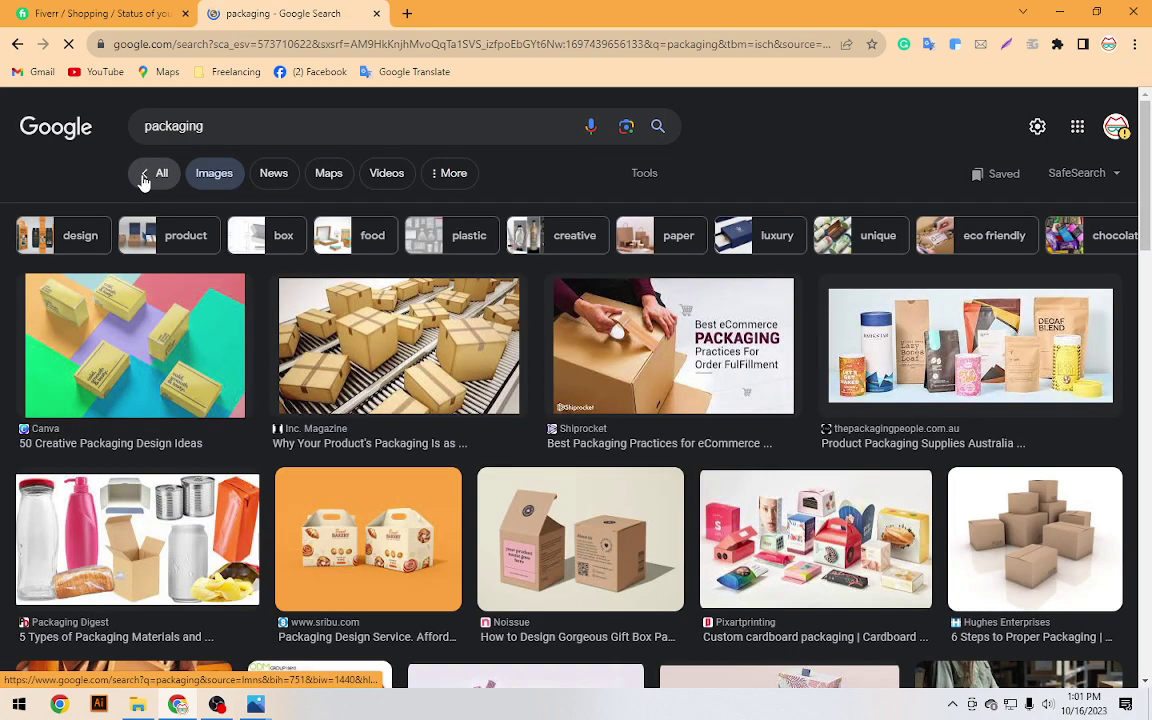
Scroll the image results and preview the Packaging Gateway Amazon packaging picture
scroll(669, 445, down, 3)
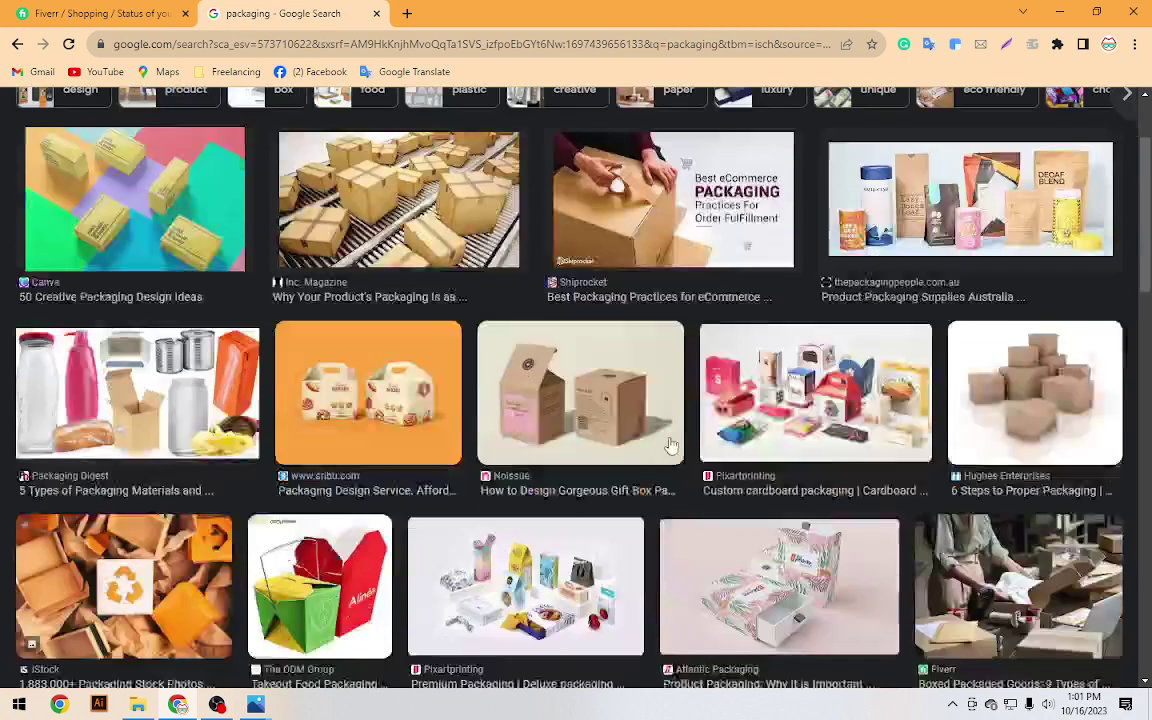
scroll(669, 445, down, 2)
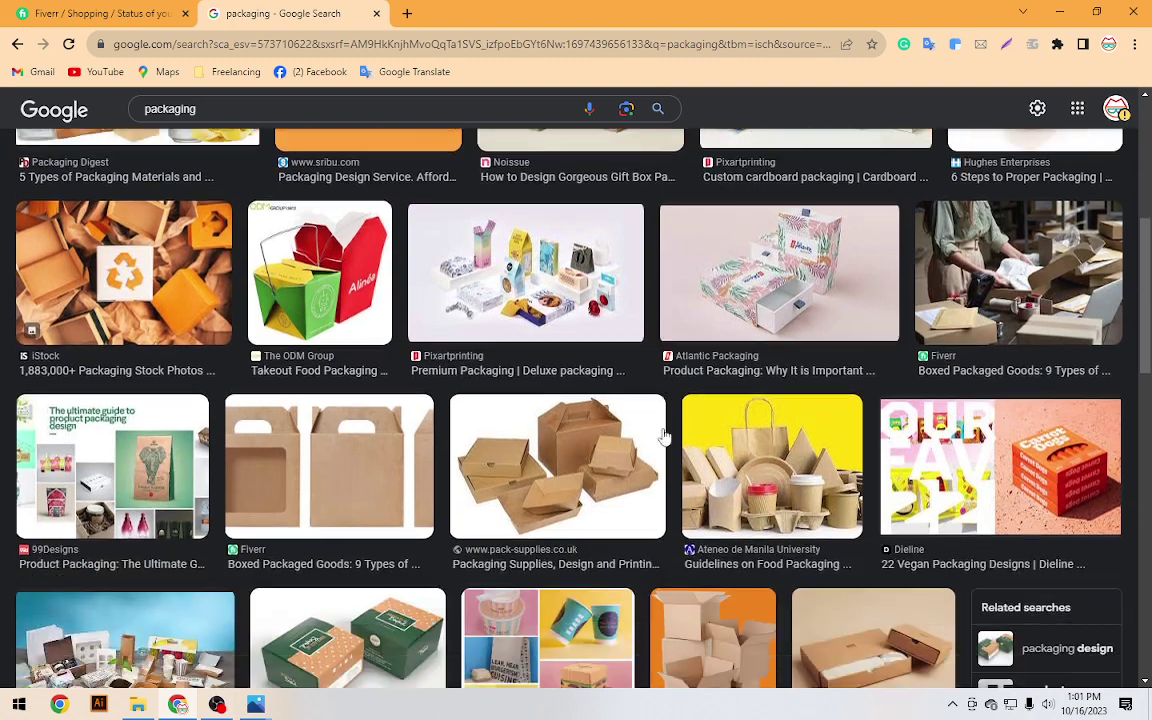
scroll(663, 436, down, 1)
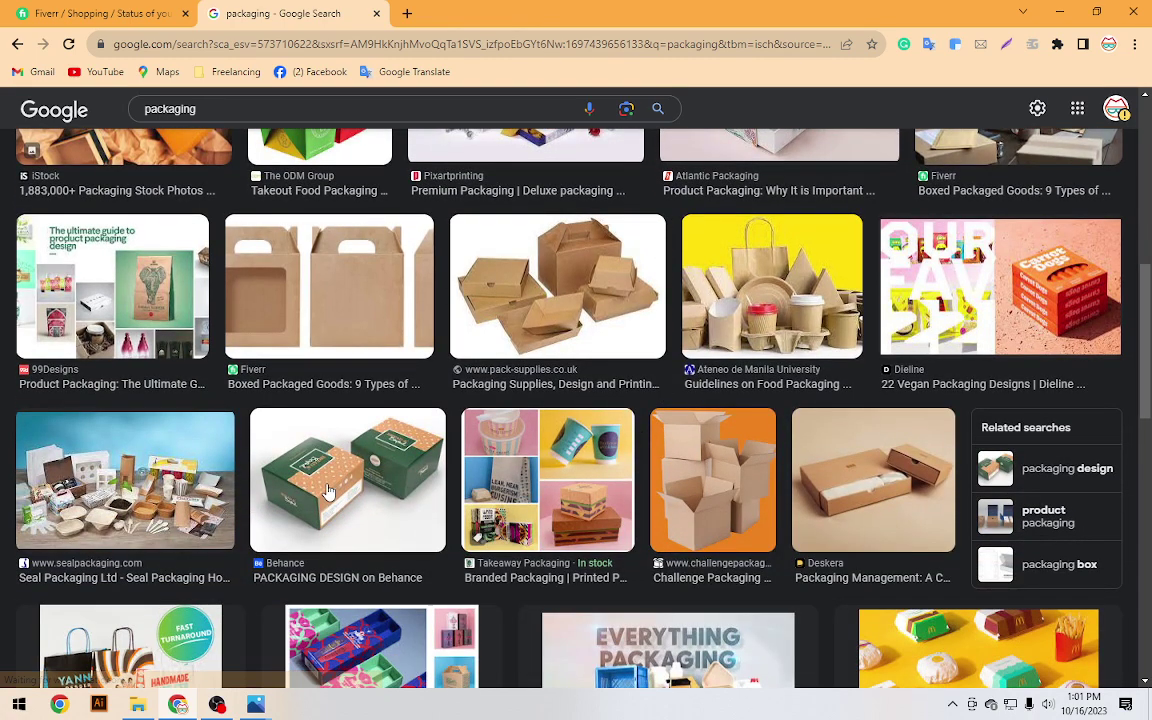
scroll(324, 491, down, 3)
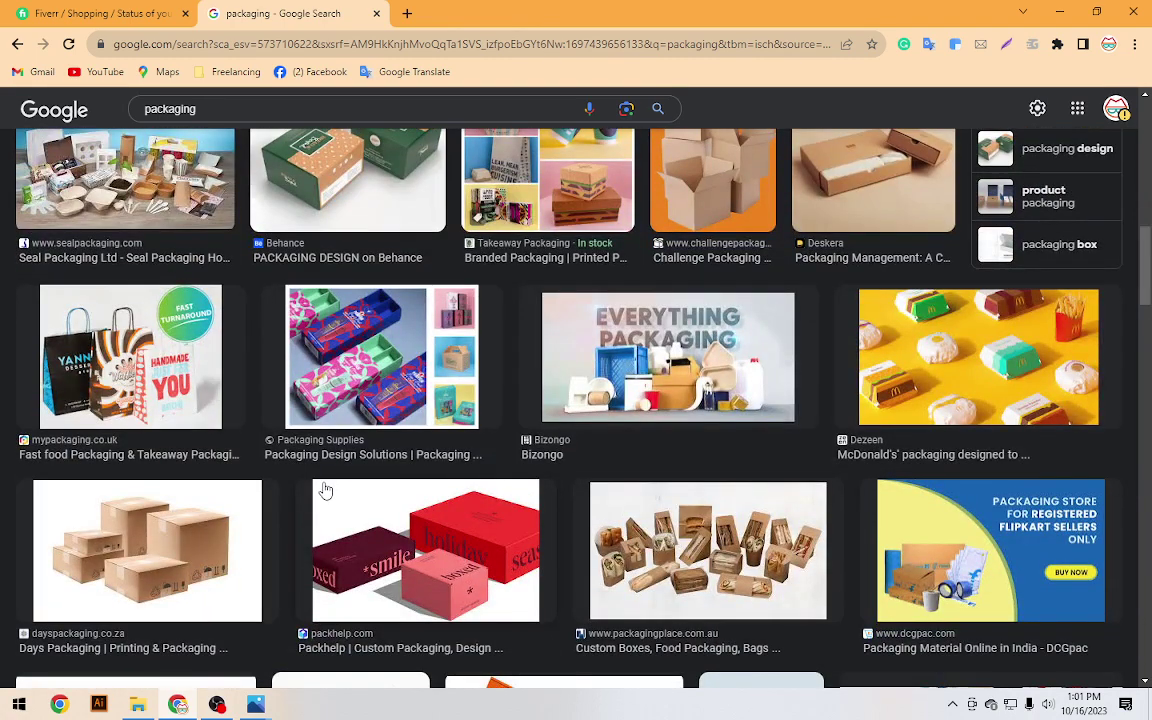
scroll(324, 491, down, 2)
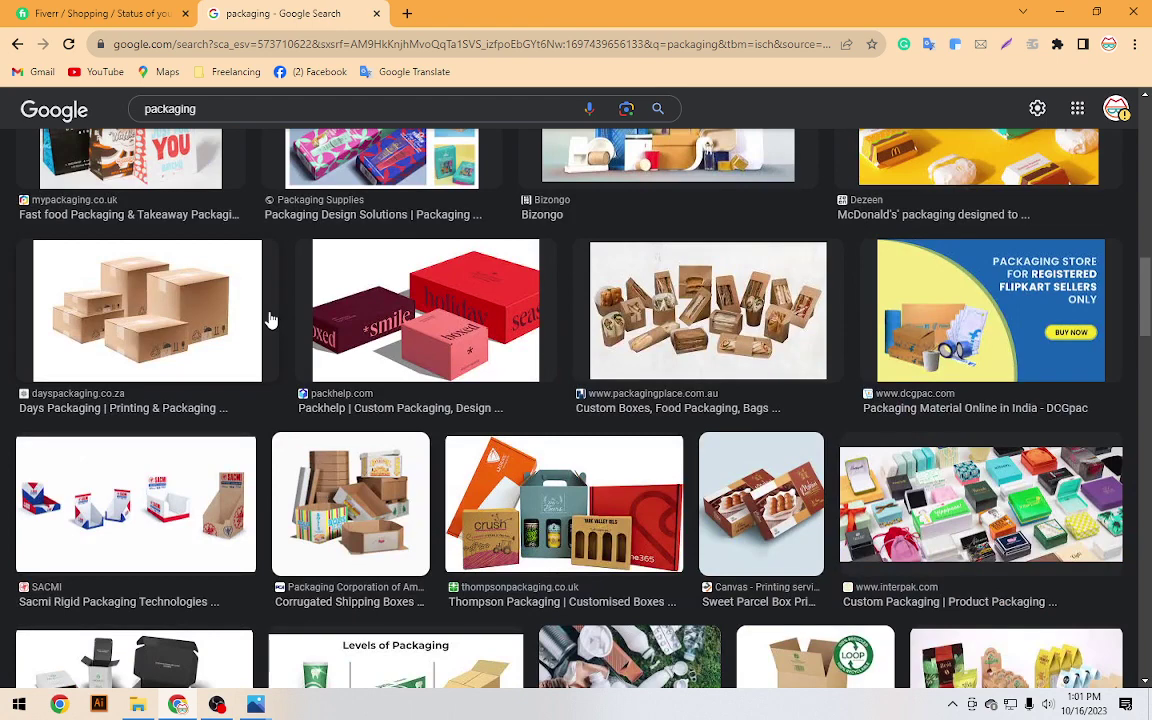
scroll(278, 342, down, 3)
scroll(279, 345, down, 3)
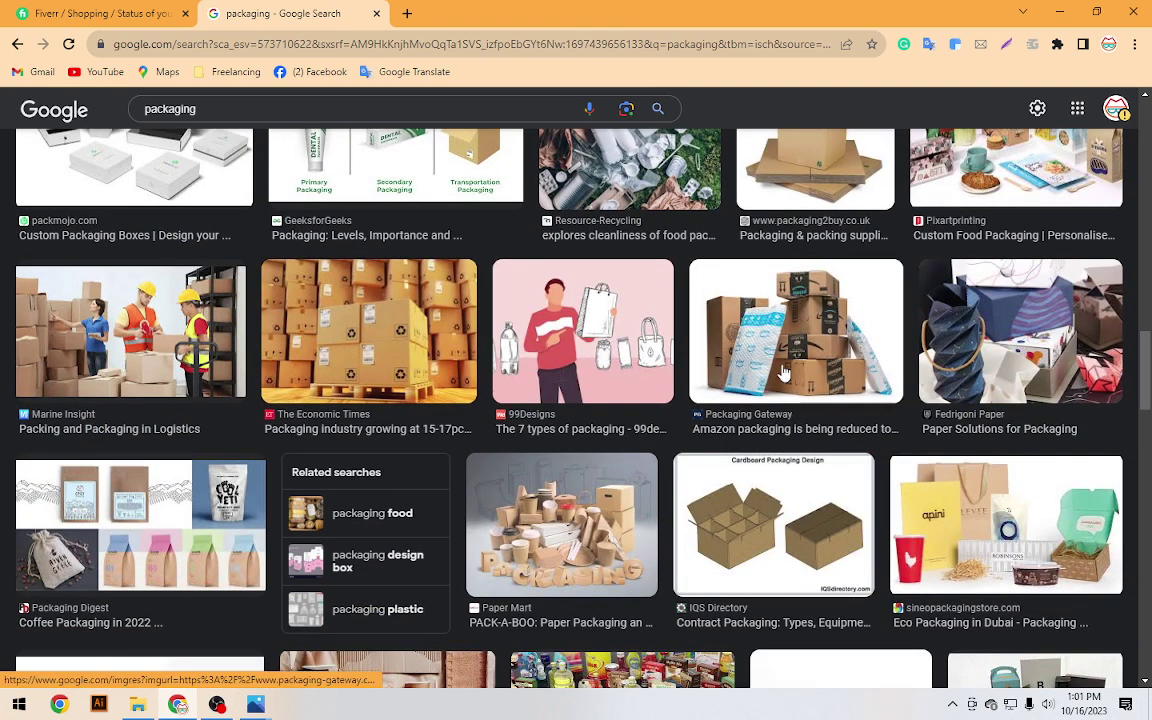
click(705, 336)
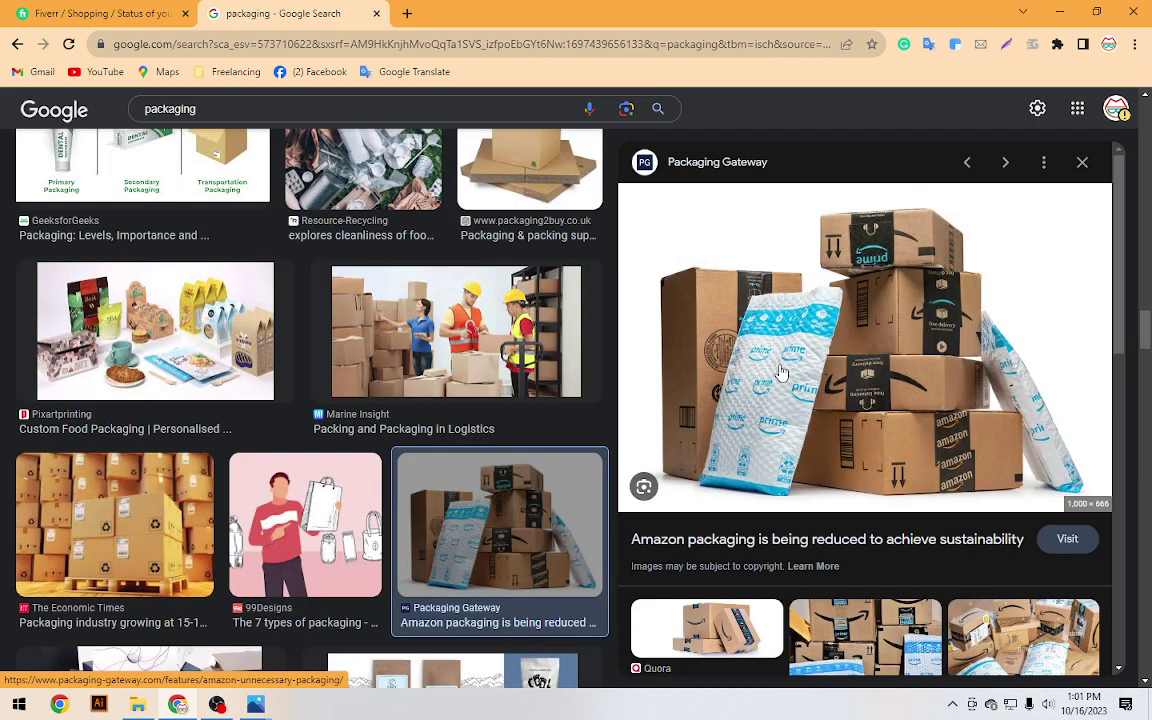
scroll(380, 398, down, 5)
scroll(385, 399, down, 3)
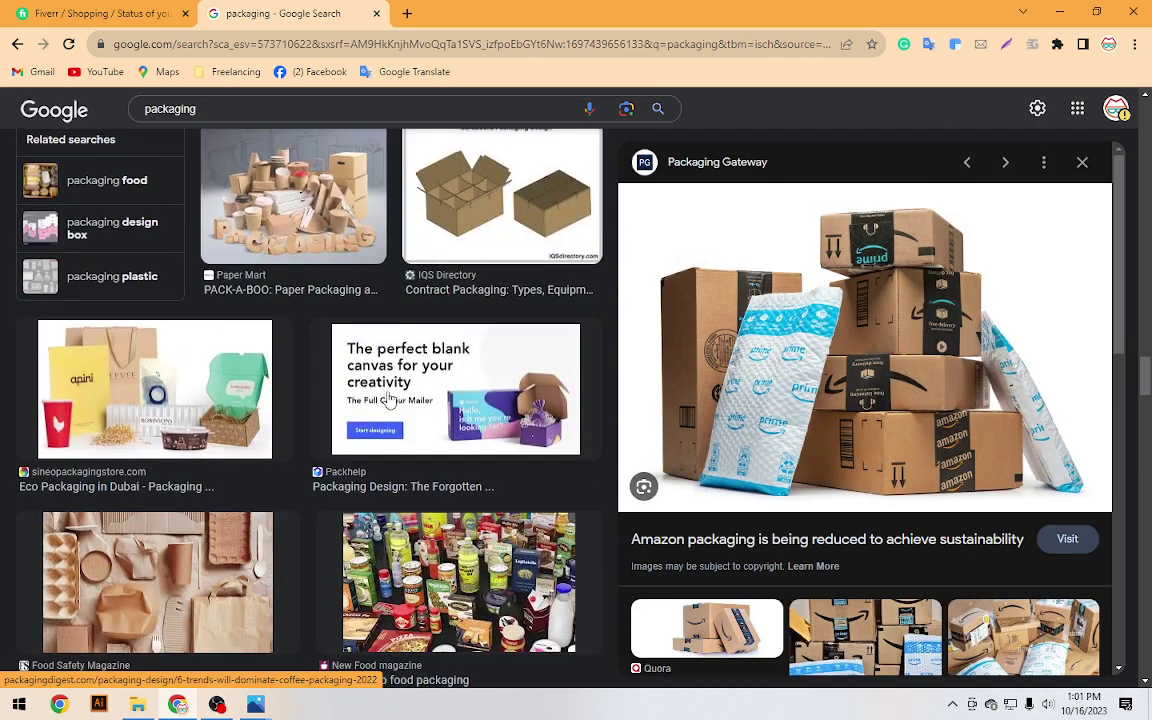
click(230, 108)
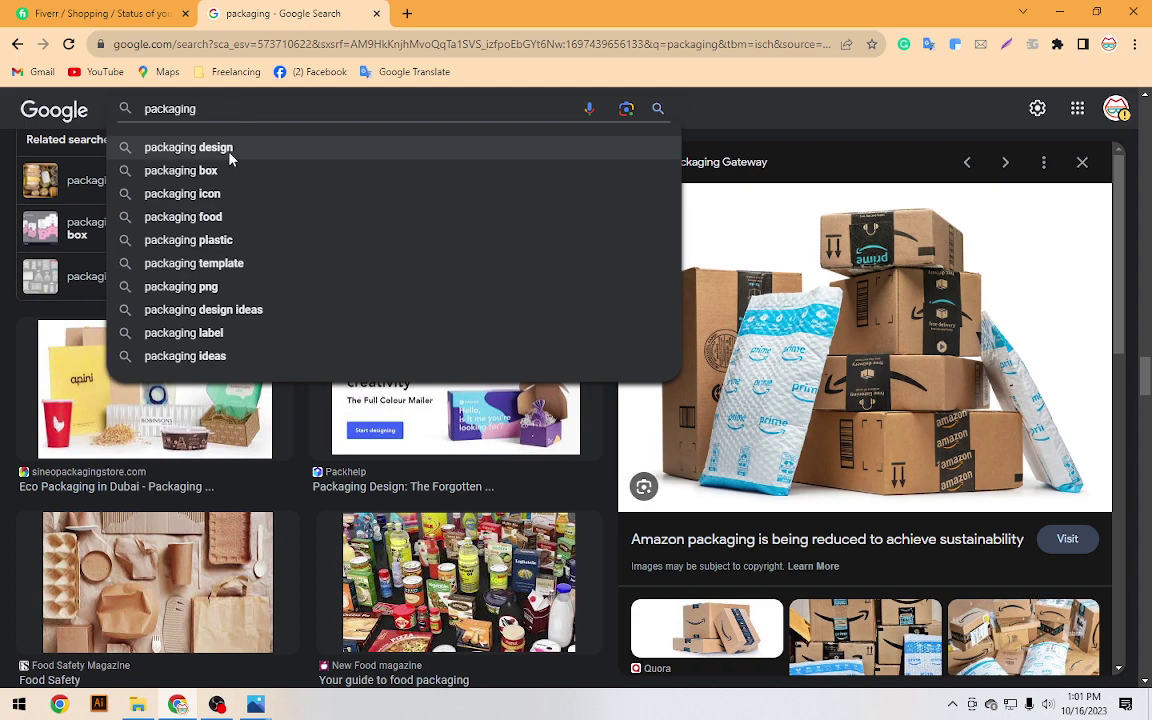
Search images for 'packaging design' and preview the Packleo packaging image
click(229, 155)
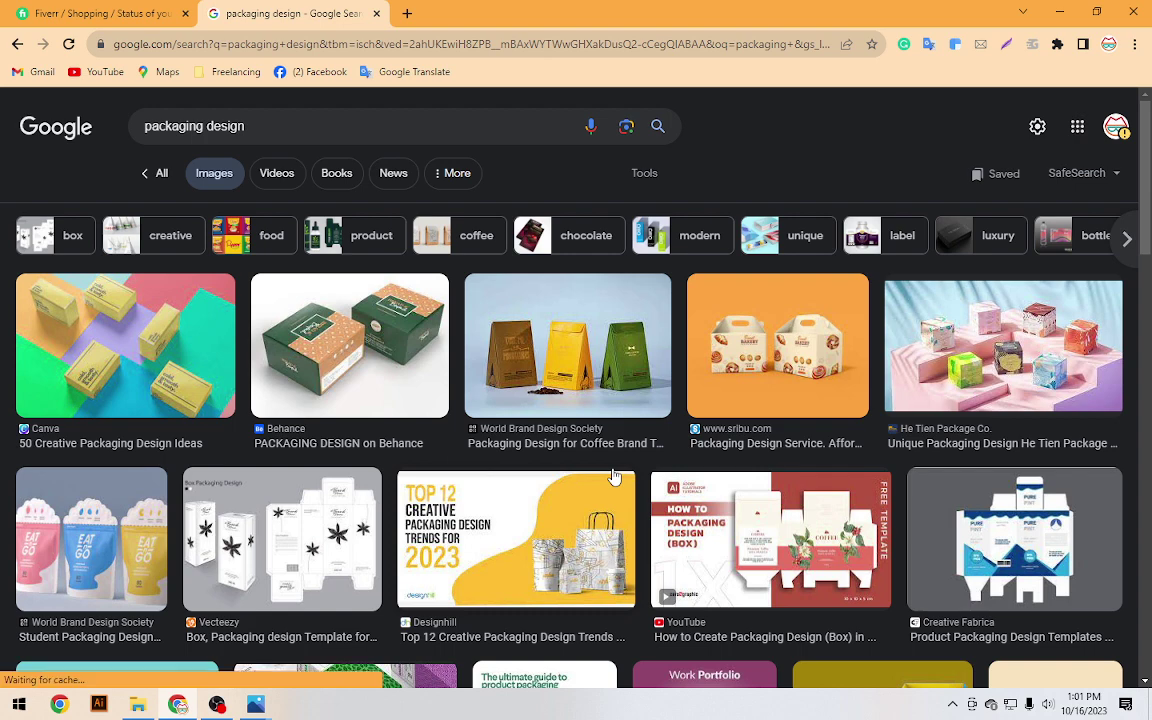
scroll(614, 477, down, 2)
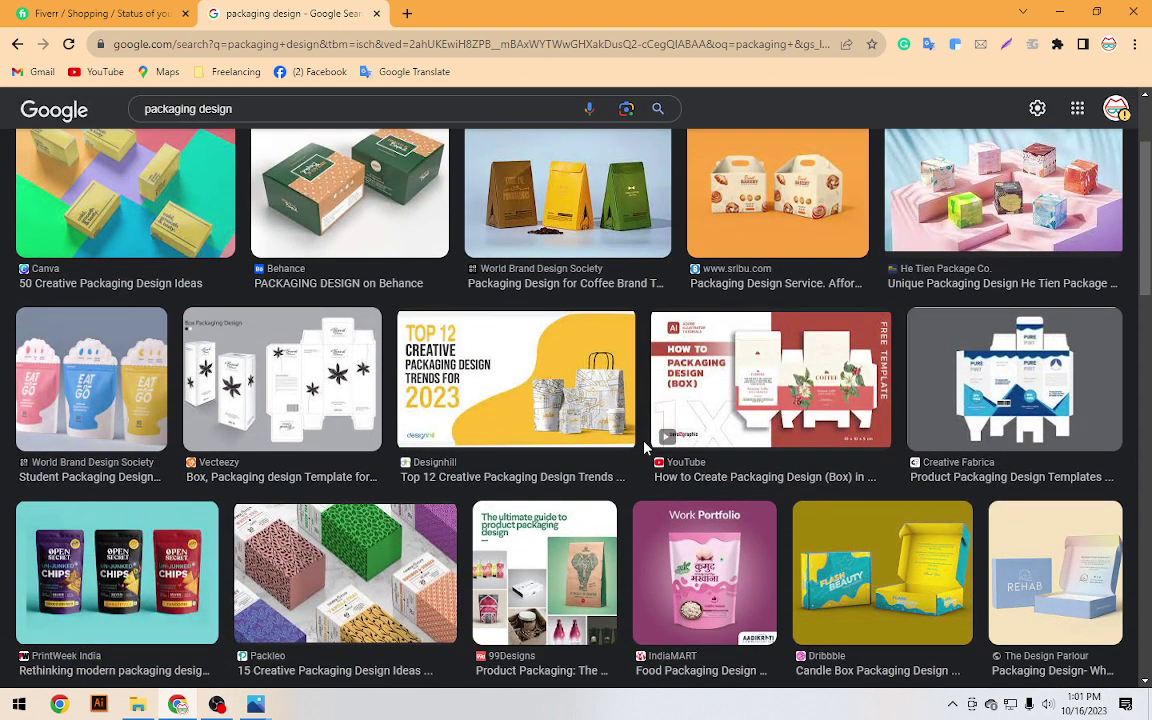
scroll(340, 447, down, 2)
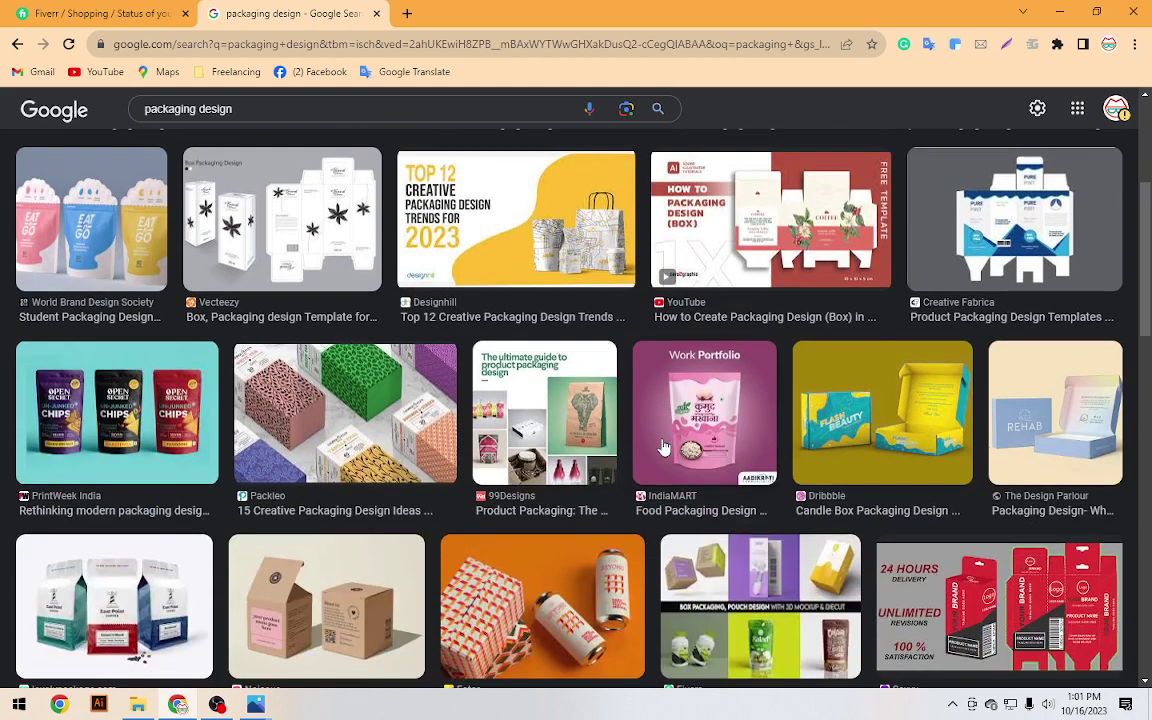
click(340, 447)
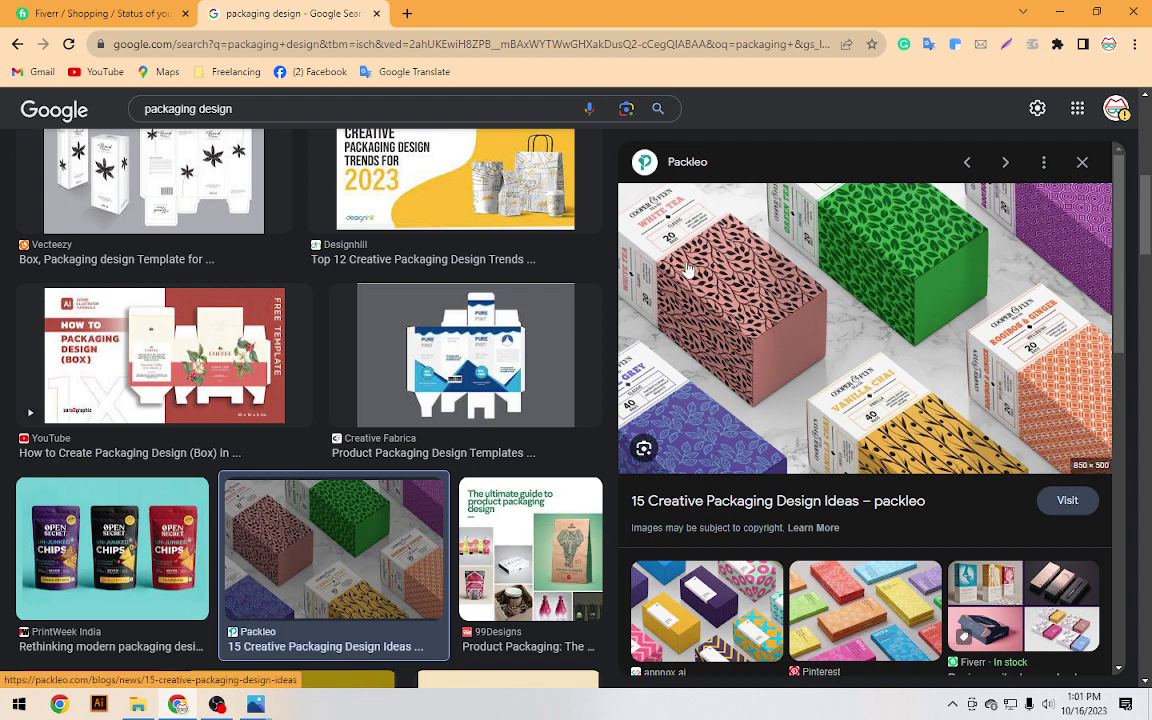
Scroll further down the results and preview the Excard mailer box image
mouse_move(797, 318)
scroll(296, 399, down, 2)
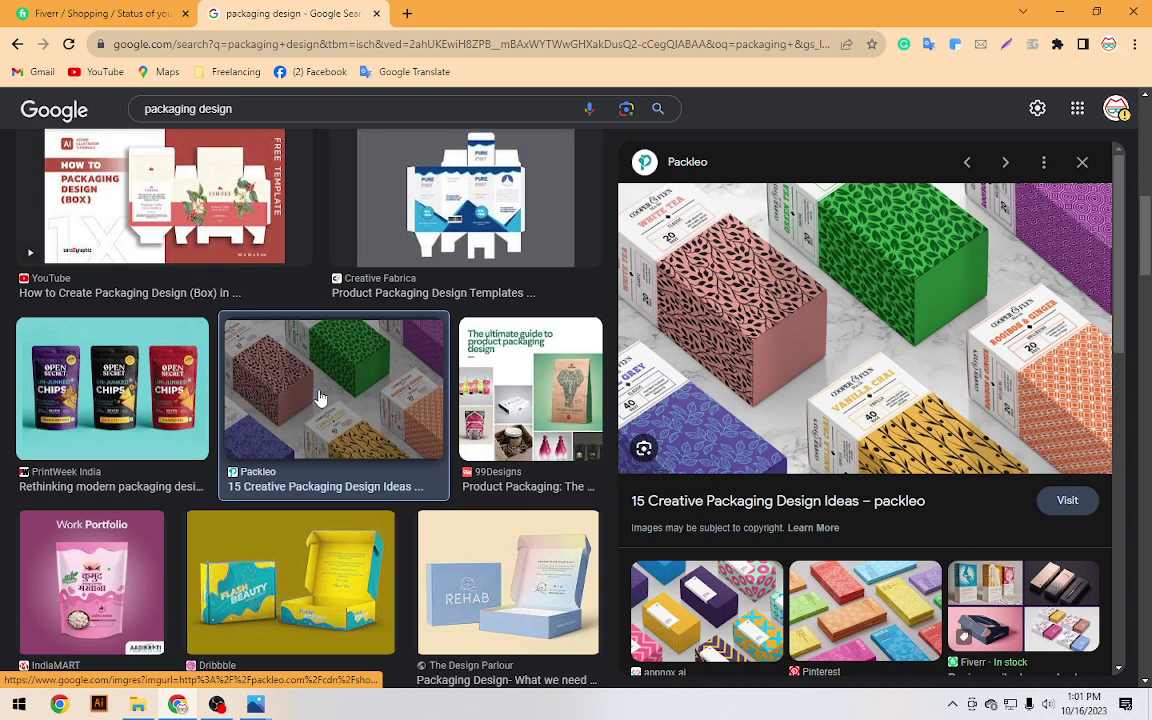
scroll(330, 398, down, 1)
scroll(339, 398, down, 2)
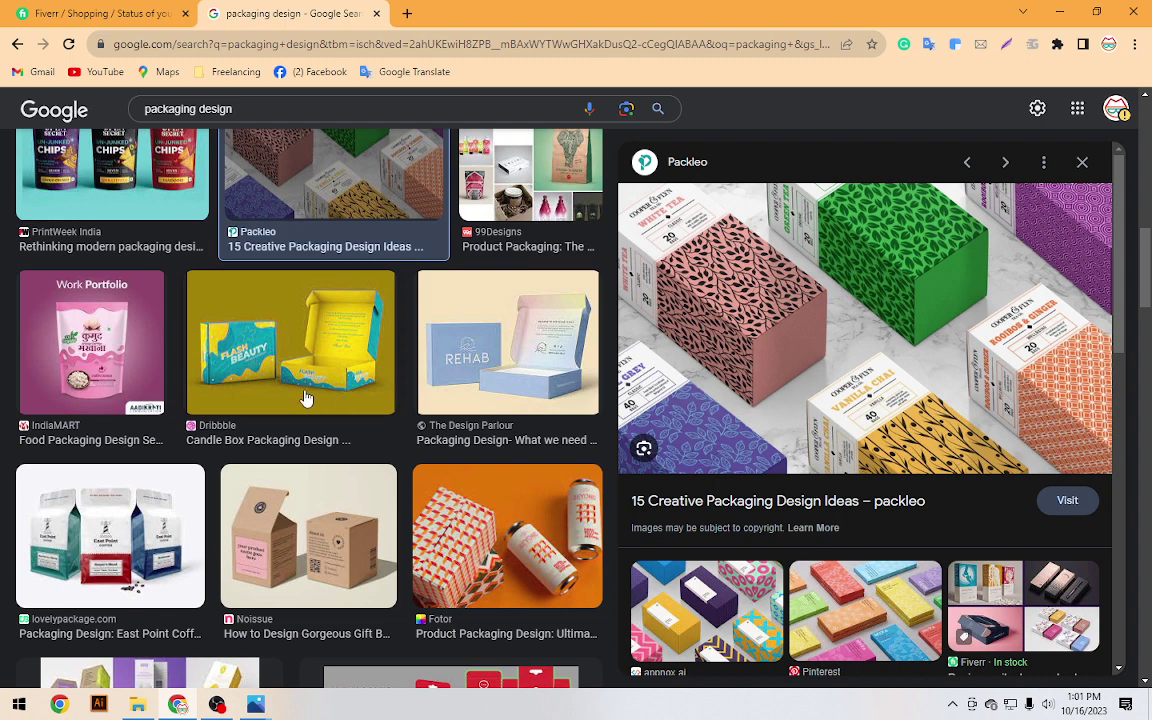
scroll(305, 398, down, 1)
scroll(307, 399, down, 2)
scroll(290, 405, down, 2)
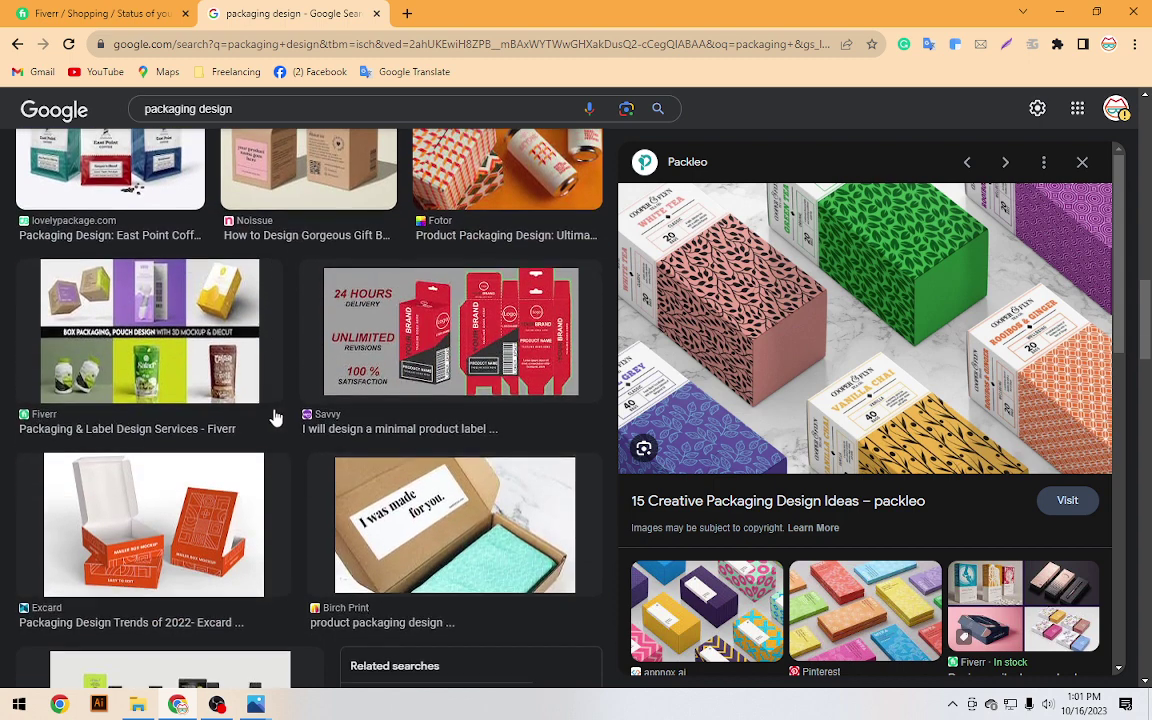
scroll(307, 411, down, 2)
click(185, 378)
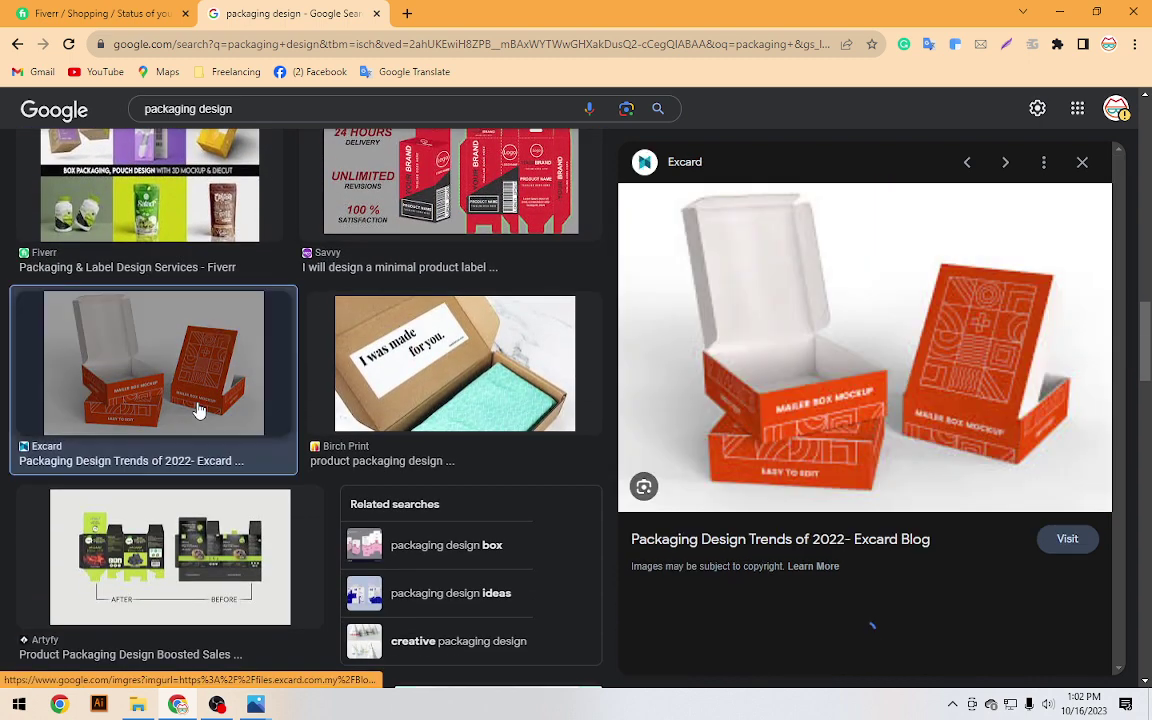
Scroll on and open Dribbble's 5*5*7" box design layout dieline in the preview
scroll(310, 385, down, 2)
scroll(310, 385, down, 2)
scroll(724, 362, down, 3)
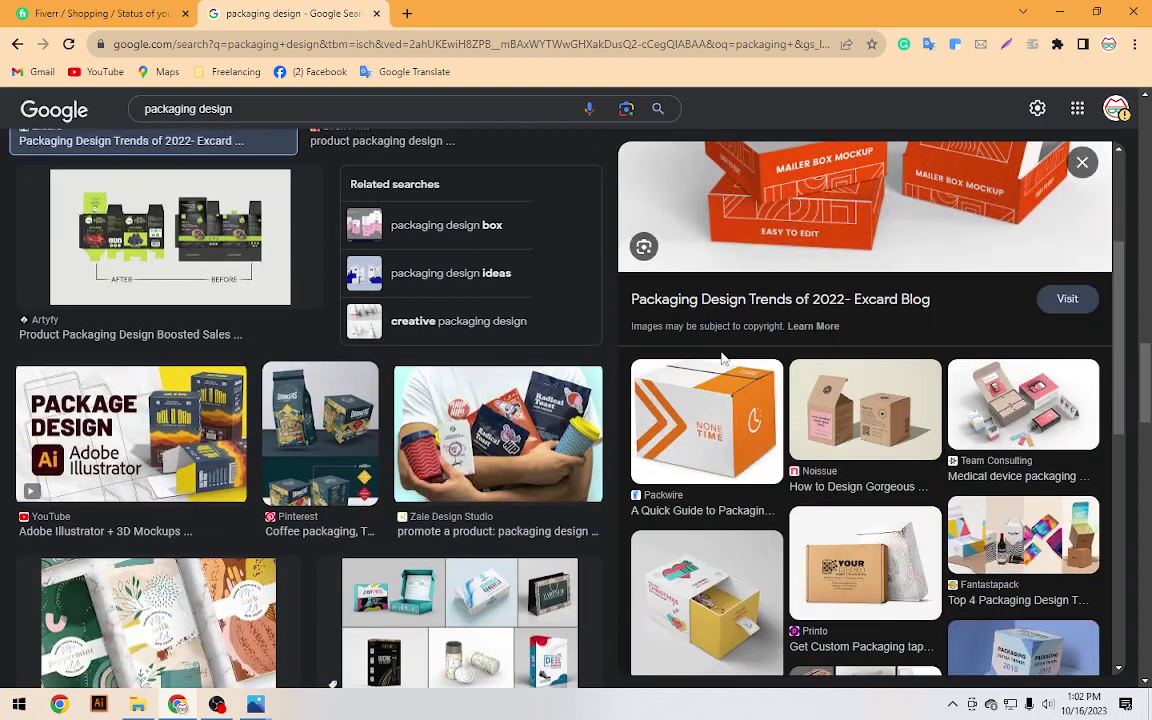
scroll(724, 362, down, 2)
scroll(660, 330, down, 3)
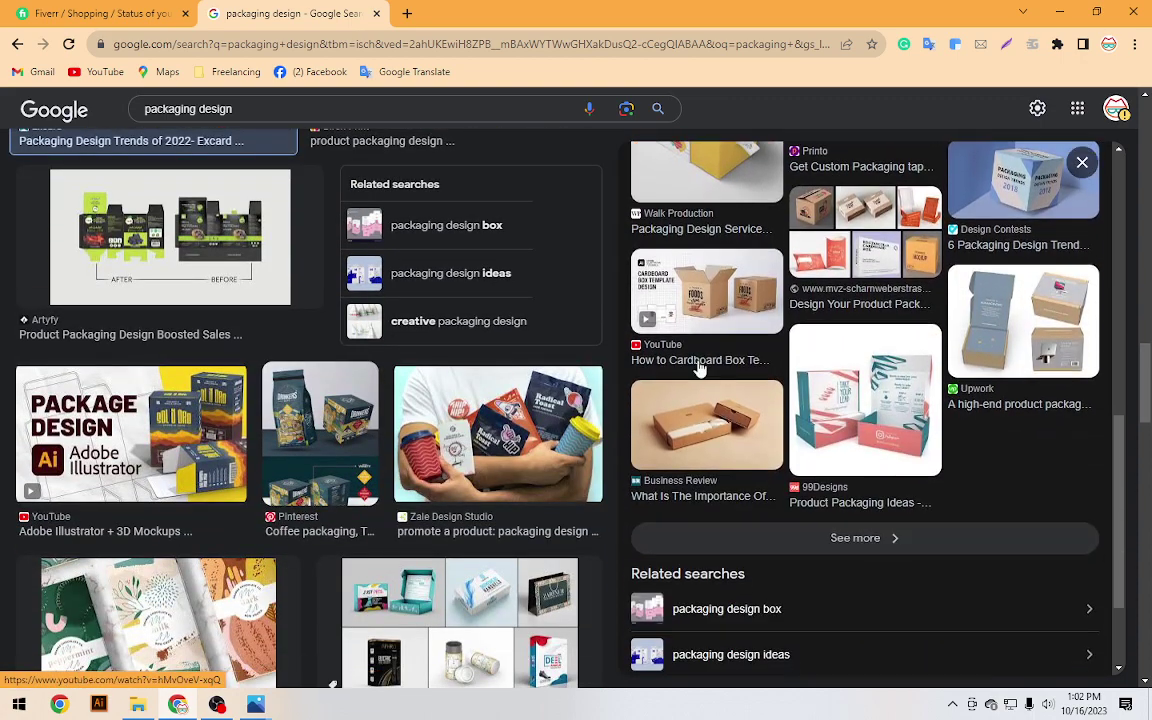
scroll(240, 440, down, 3)
scroll(240, 440, down, 2)
scroll(240, 440, down, 2)
scroll(240, 440, down, 2)
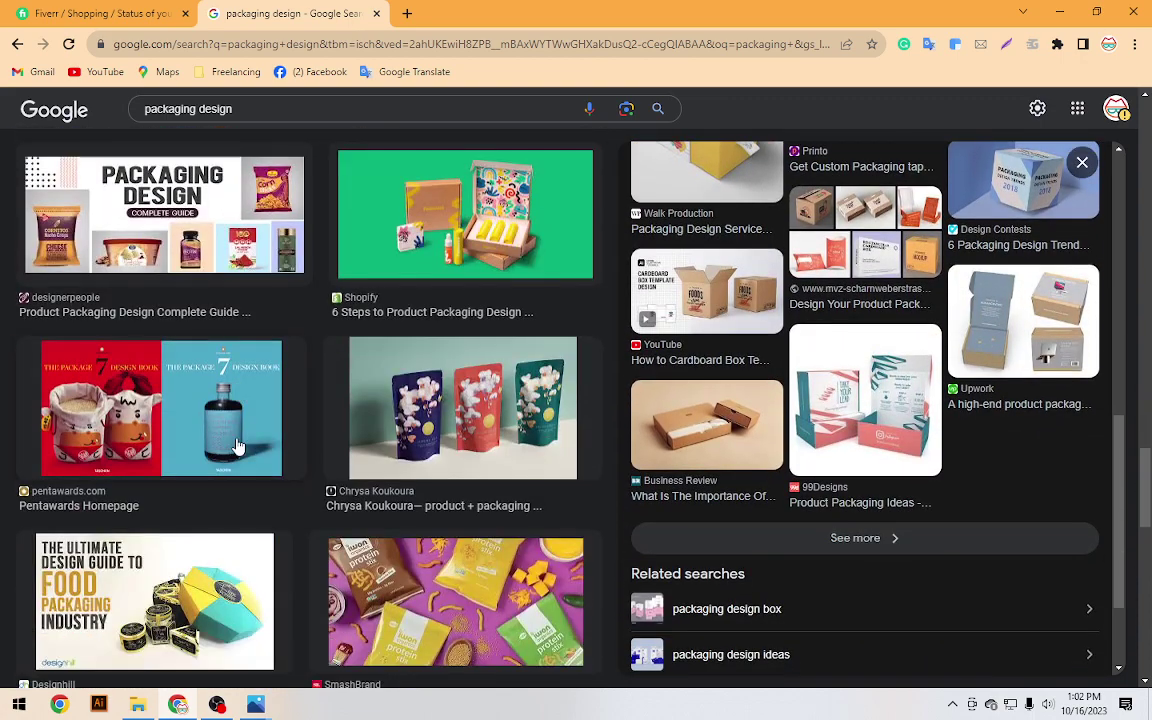
scroll(240, 440, down, 2)
scroll(239, 442, down, 2)
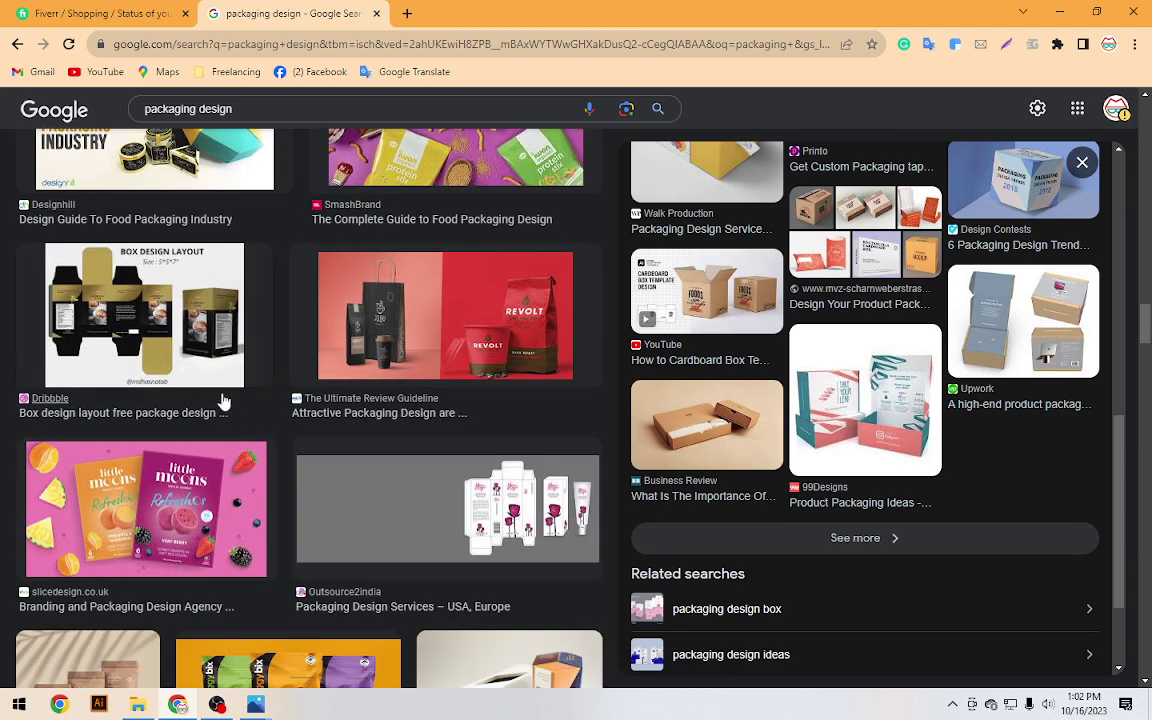
click(113, 345)
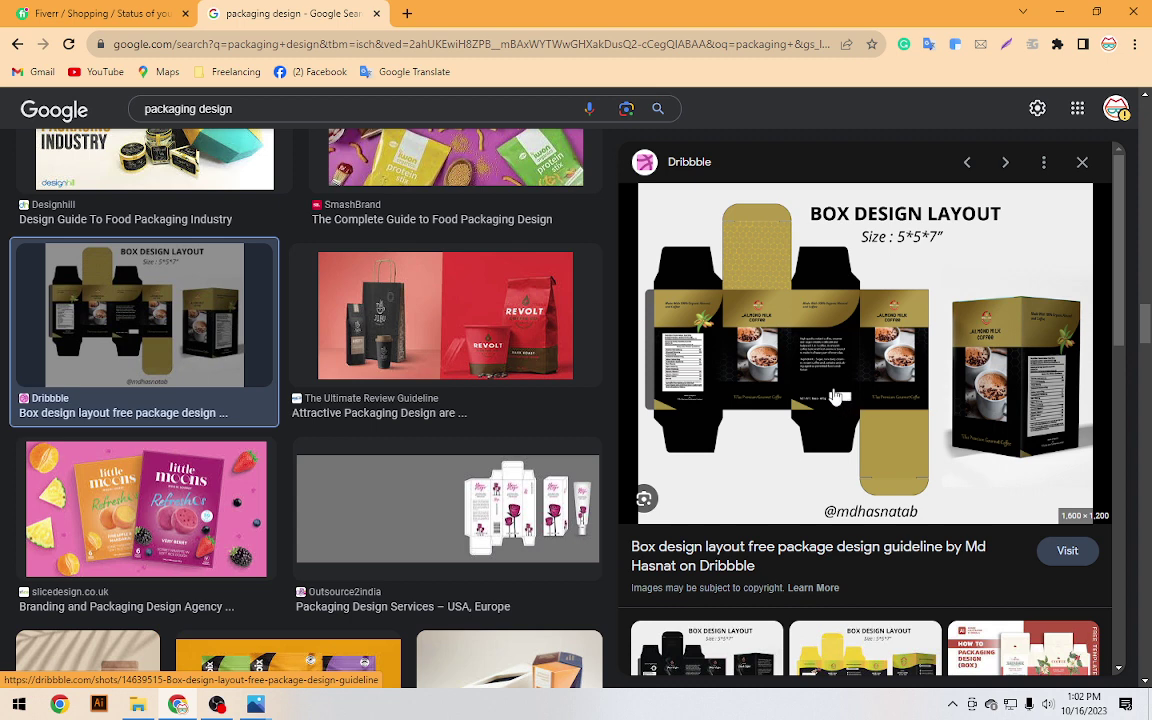
Preview the Outsource2india box dieline and the Dreamstime box packaging template
click(519, 502)
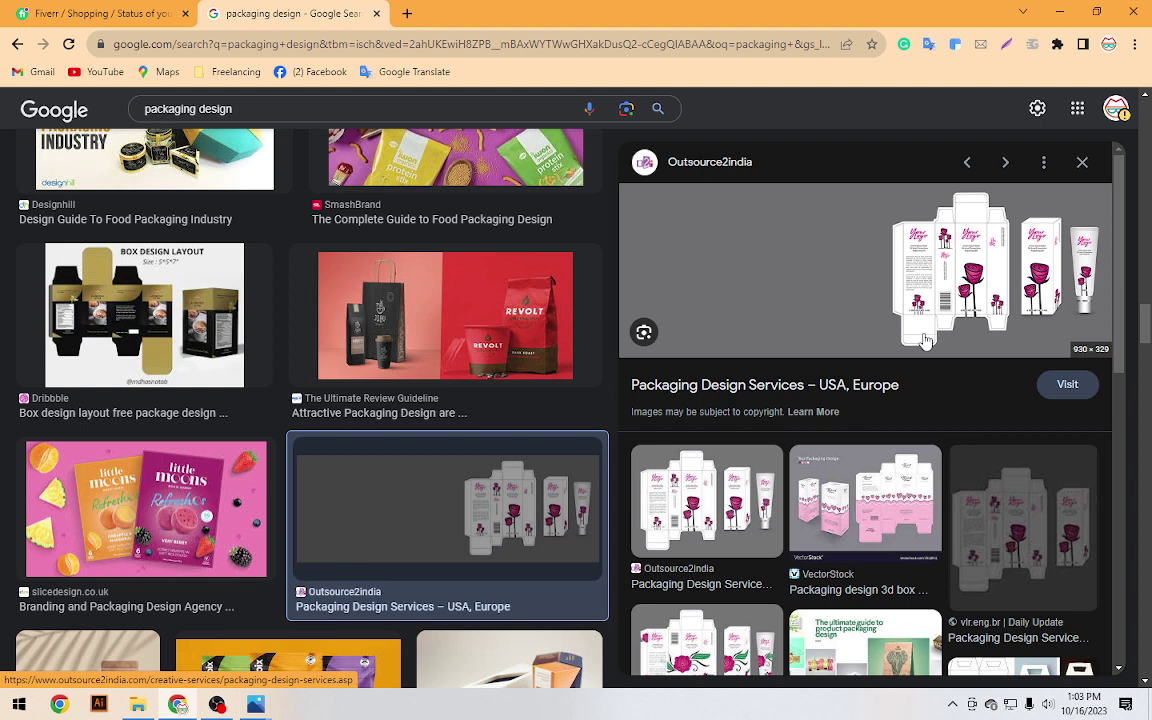
scroll(925, 341, down, 3)
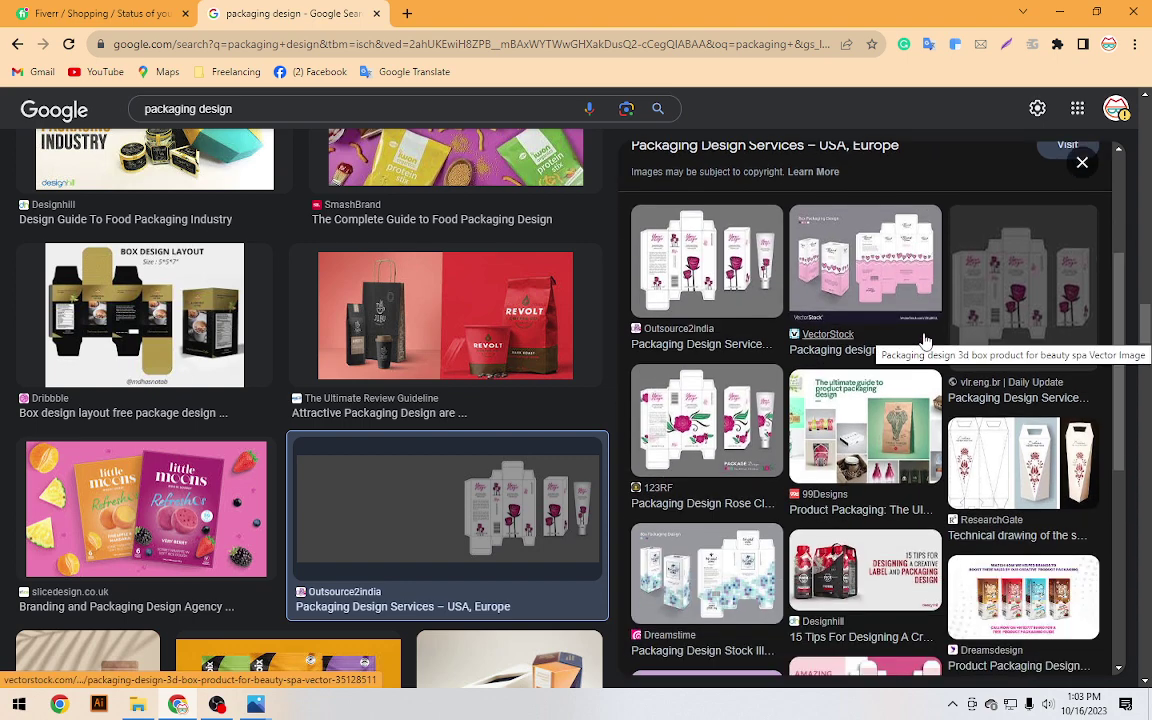
scroll(767, 396, down, 2)
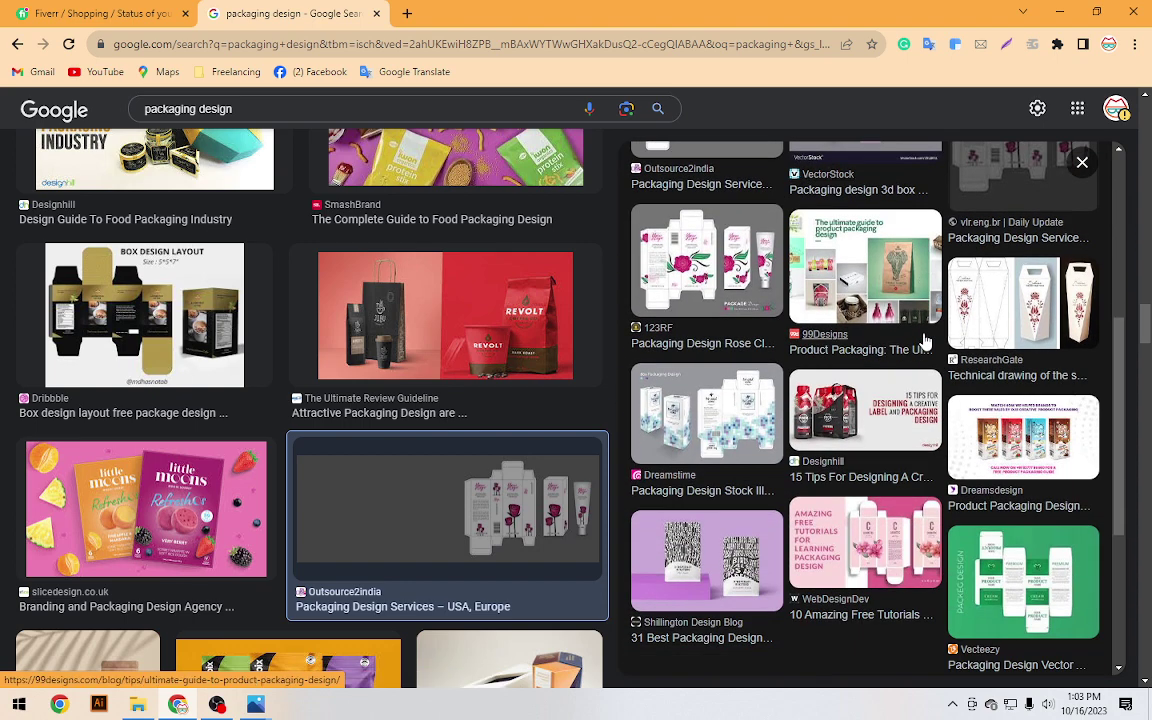
click(760, 402)
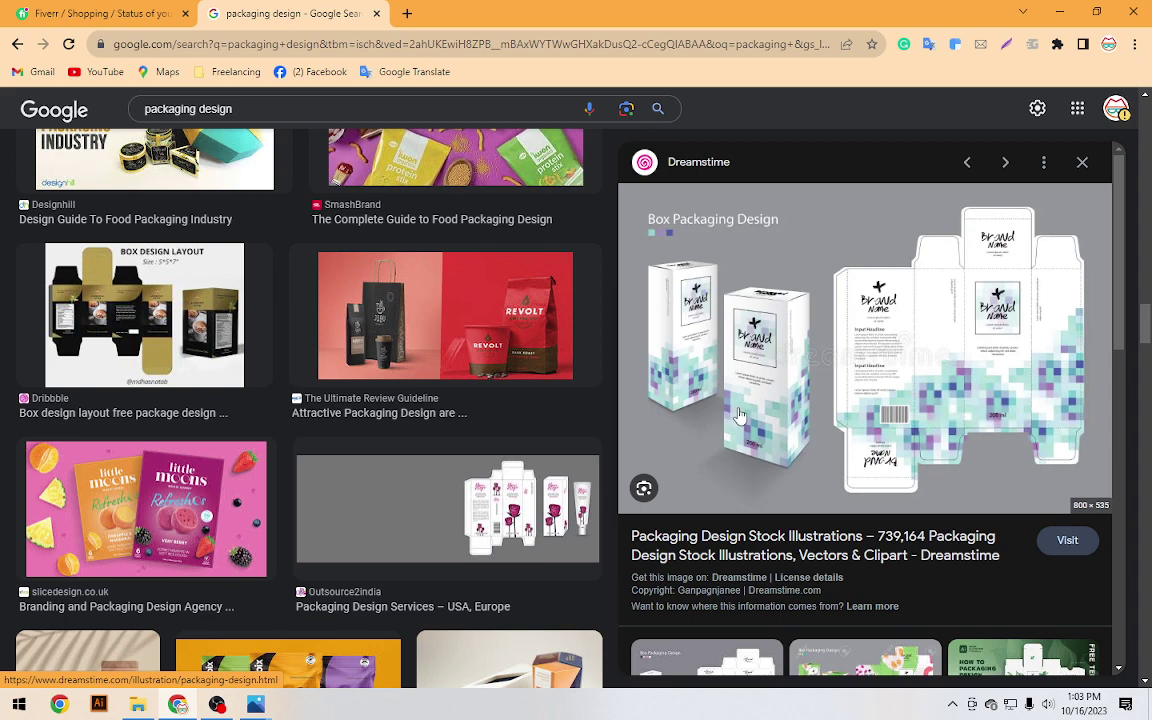
scroll(740, 416, down, 2)
scroll(740, 416, down, 3)
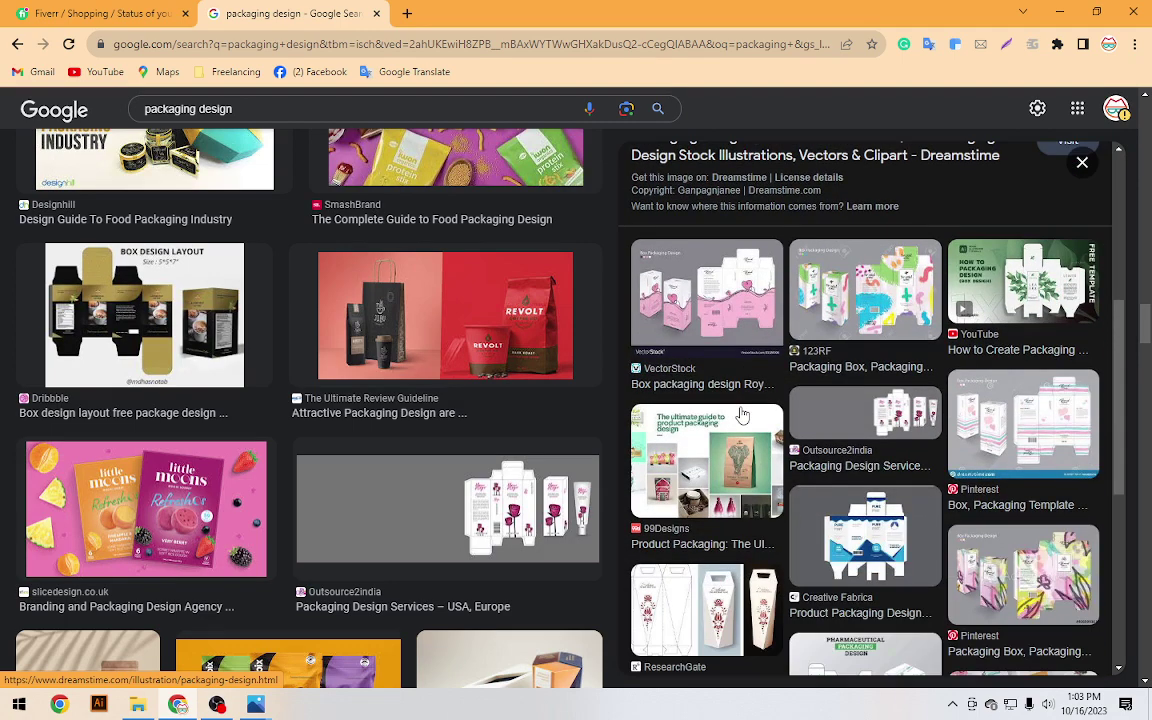
Preview the VectorStock pink heart box, then the red heart template and its related images
click(713, 305)
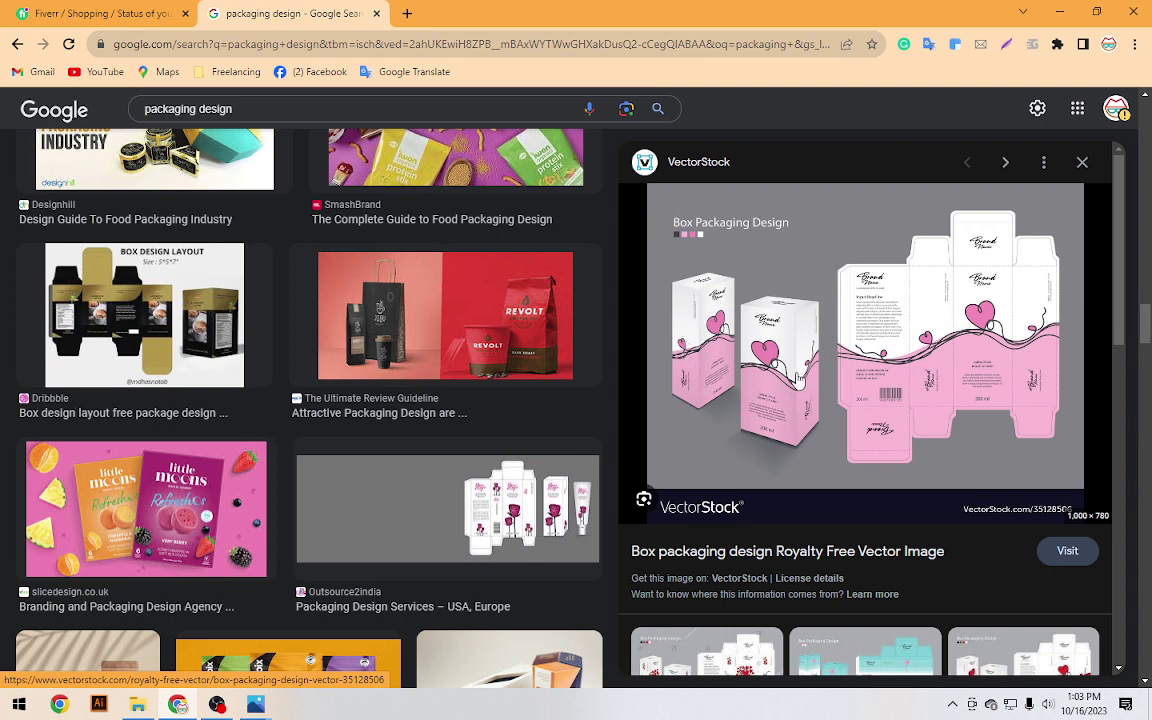
scroll(798, 380, down, 3)
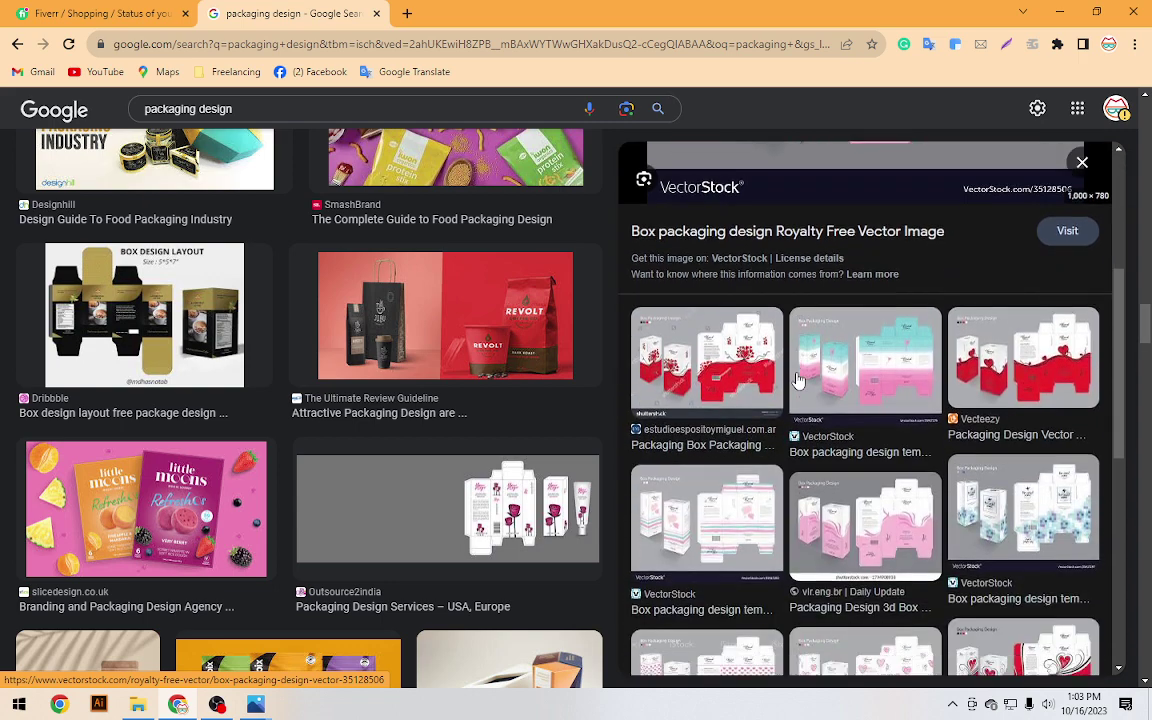
click(703, 370)
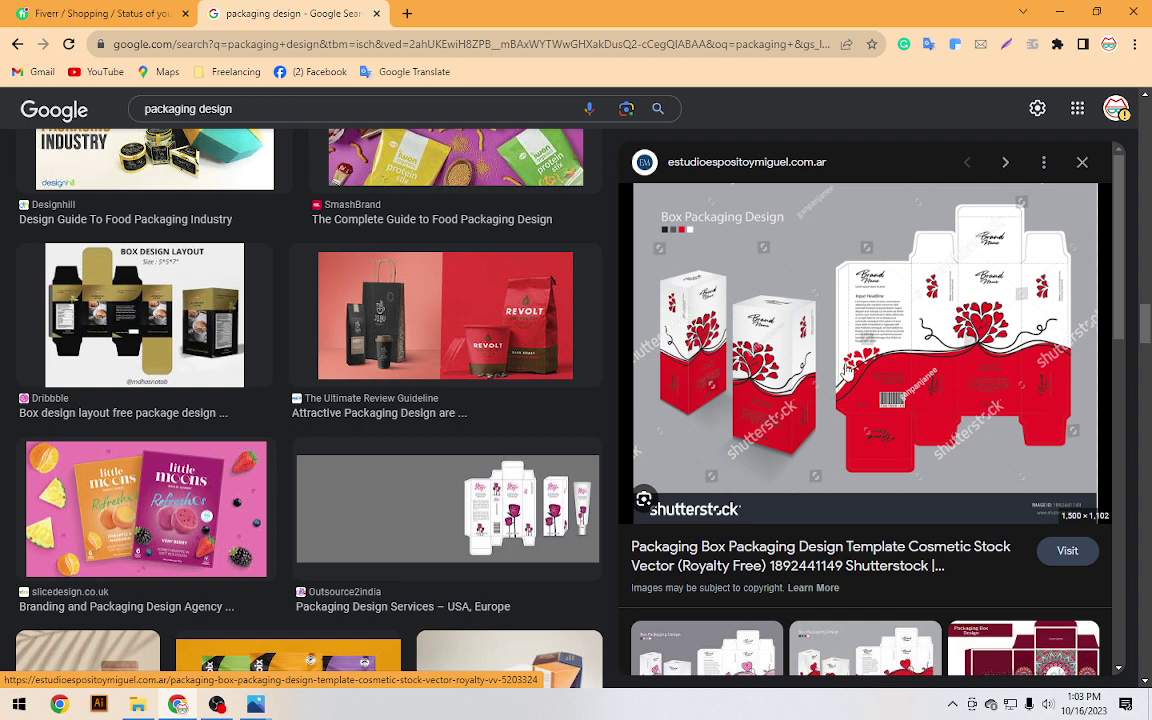
scroll(845, 372, down, 5)
scroll(845, 372, down, 5)
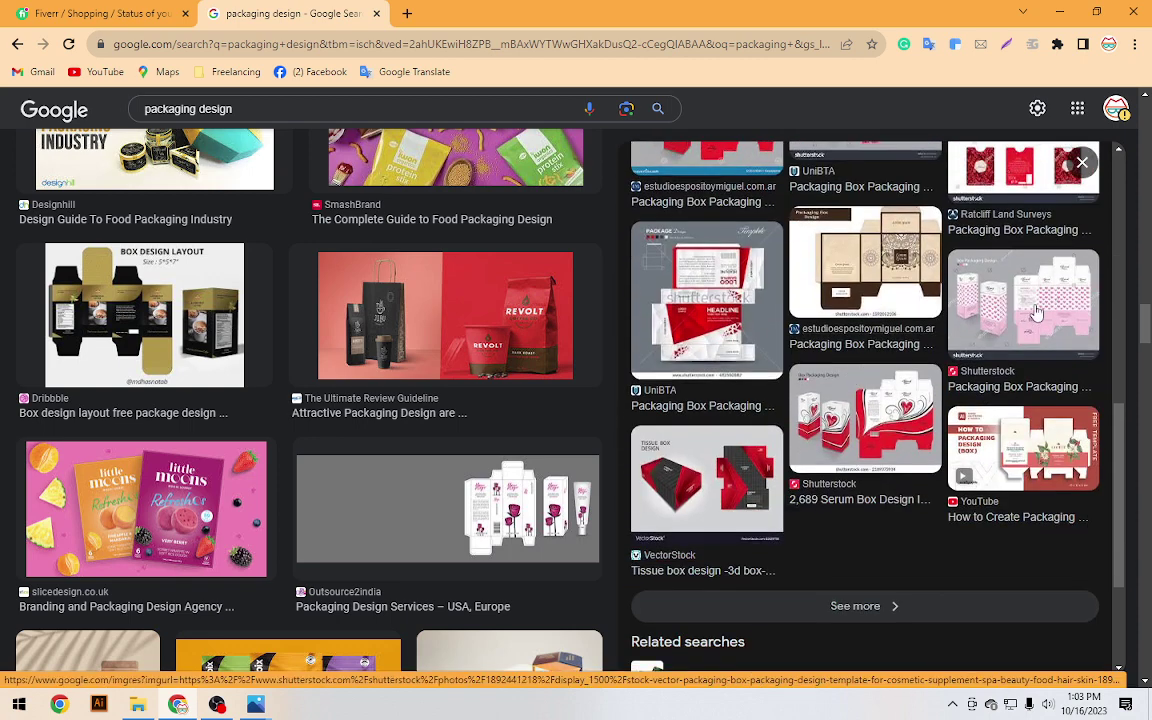
Preview the pink heart-pattern box template, then the red REVOLT coffee packaging image
click(948, 345)
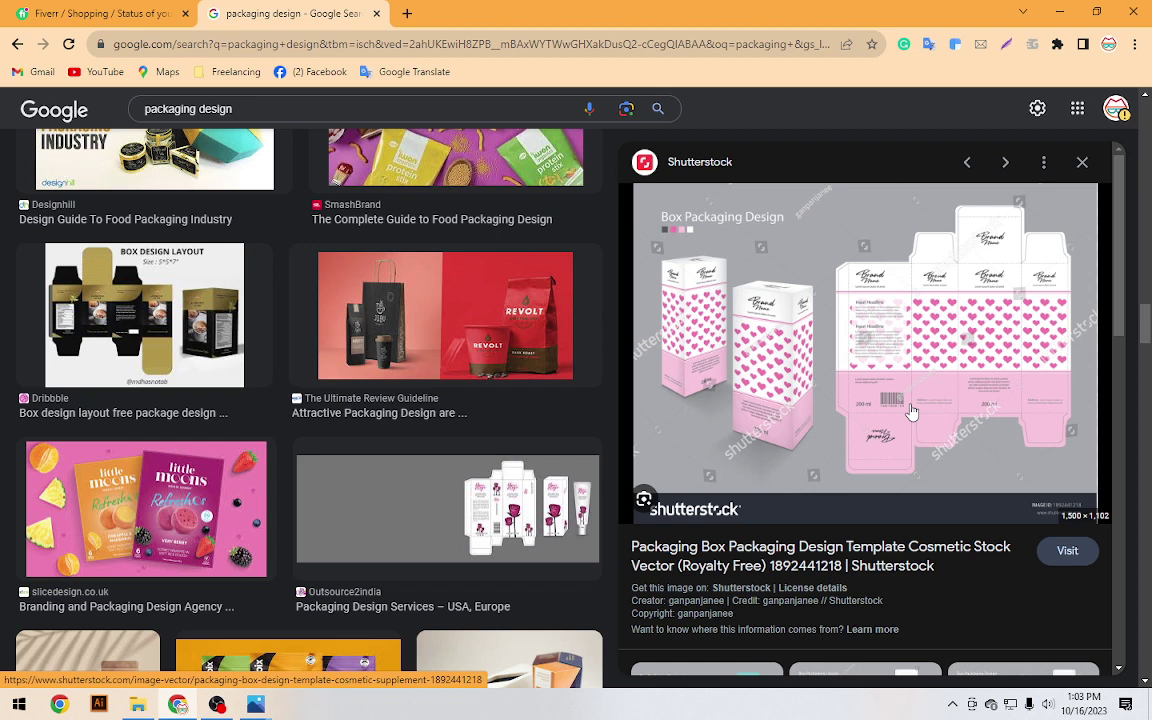
click(370, 343)
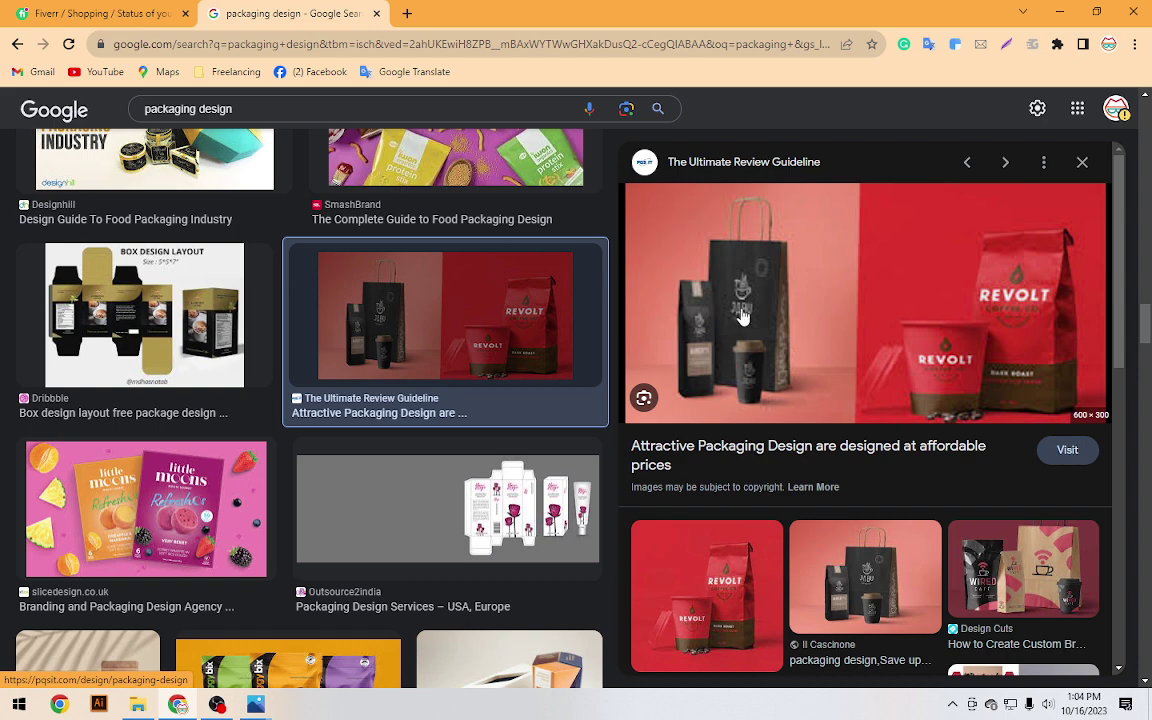
scroll(477, 427, down, 1)
scroll(477, 427, down, 3)
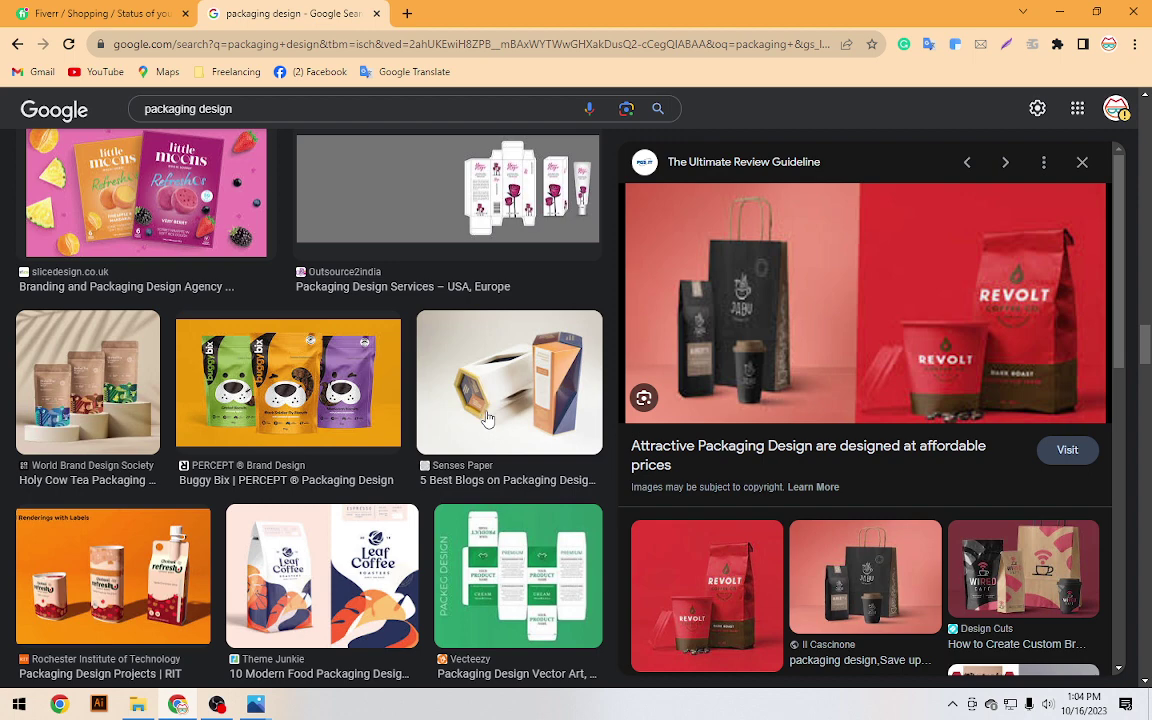
scroll(446, 451, down, 3)
scroll(446, 451, down, 3)
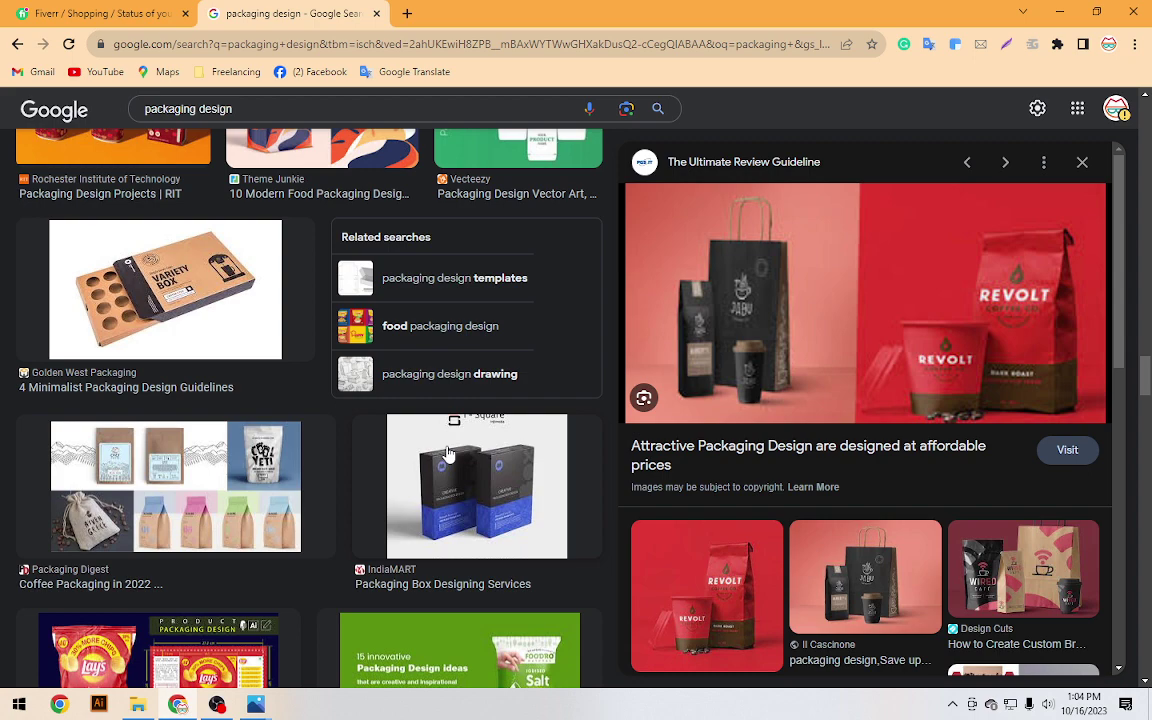
scroll(446, 451, down, 4)
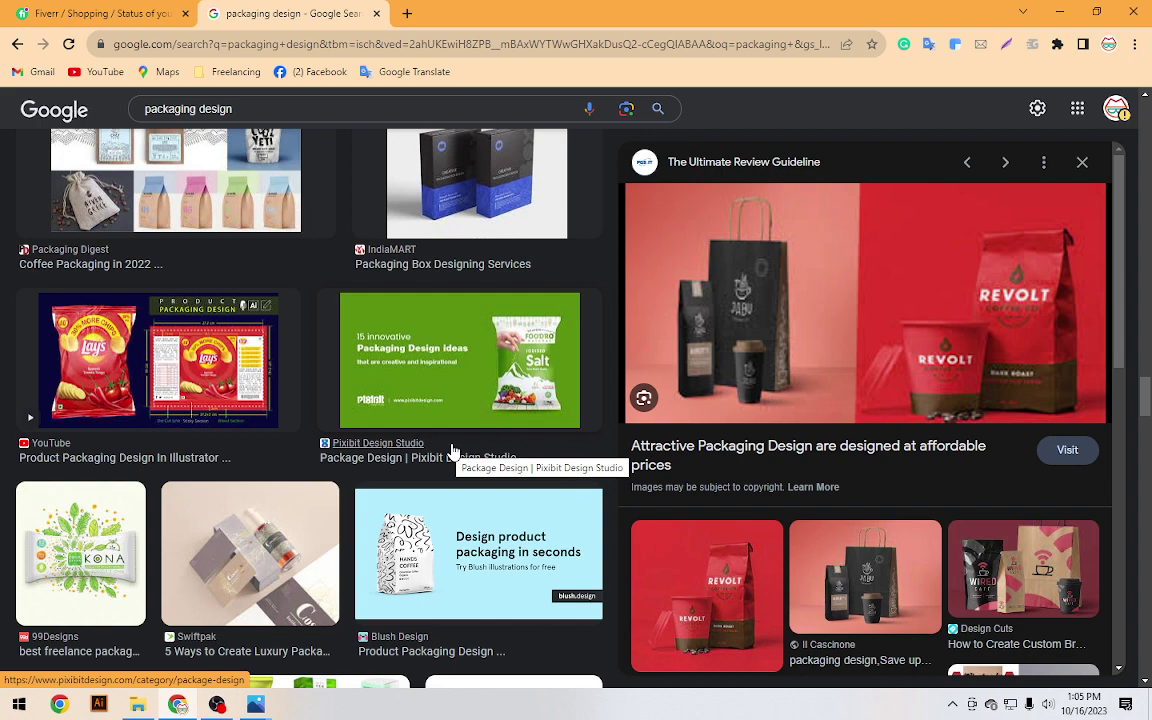
scroll(452, 452, down, 3)
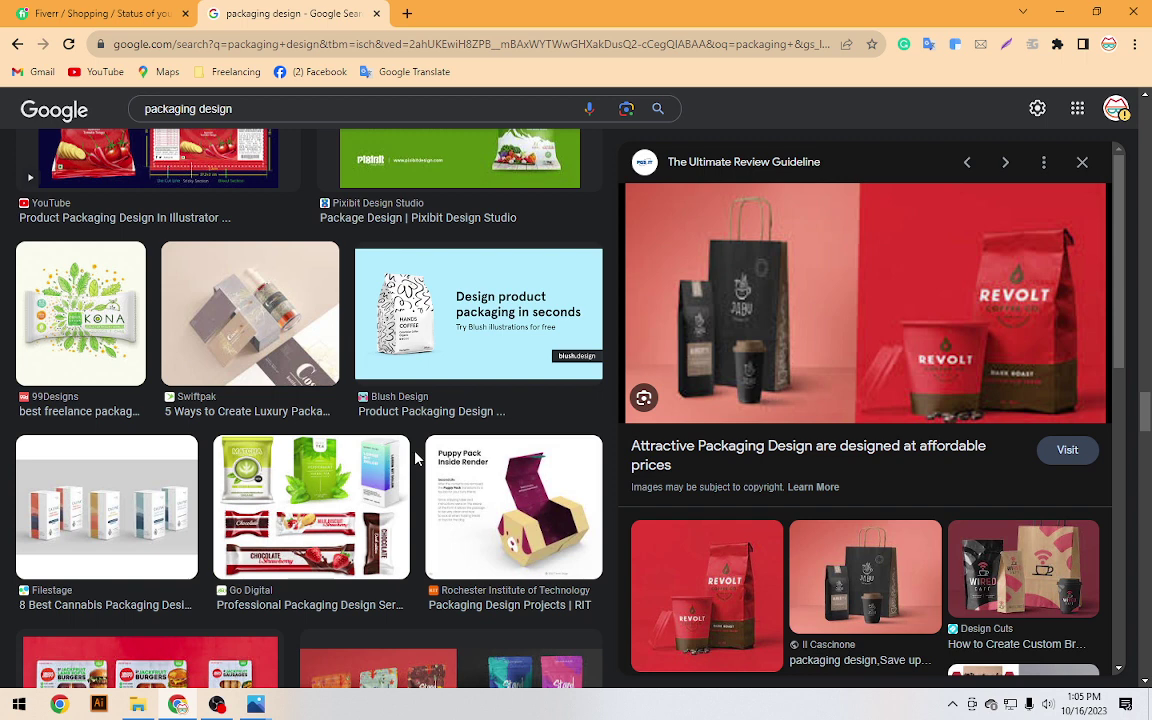
scroll(416, 458, down, 3)
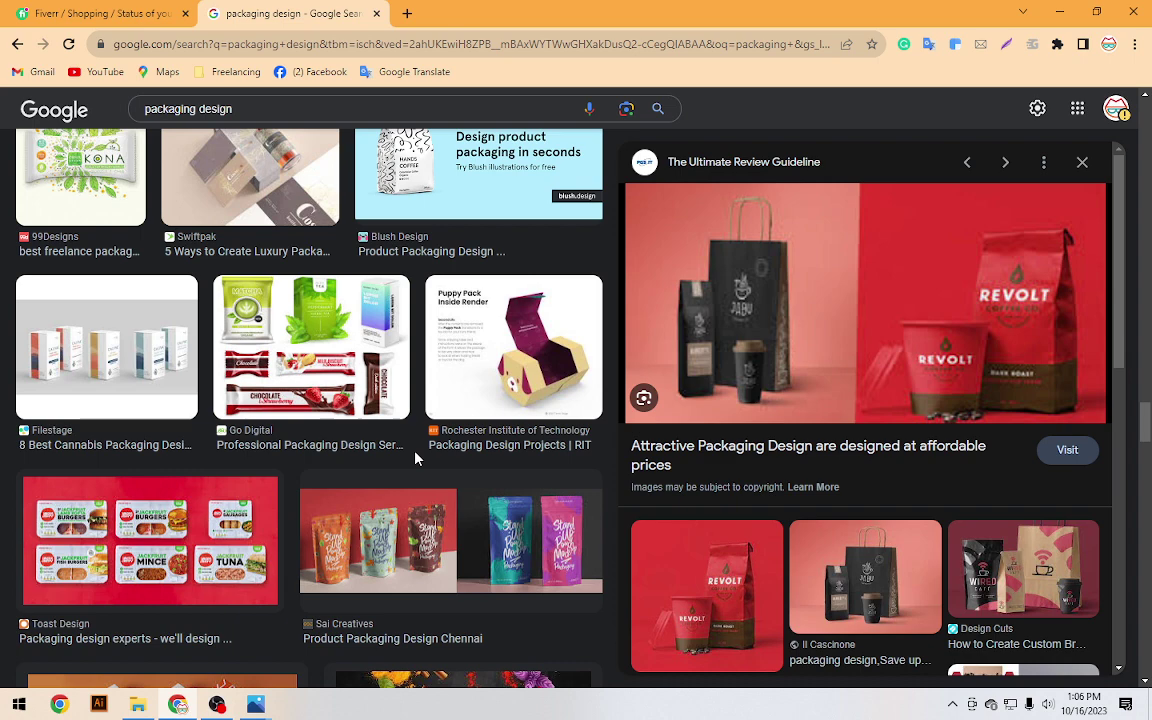
scroll(418, 458, down, 2)
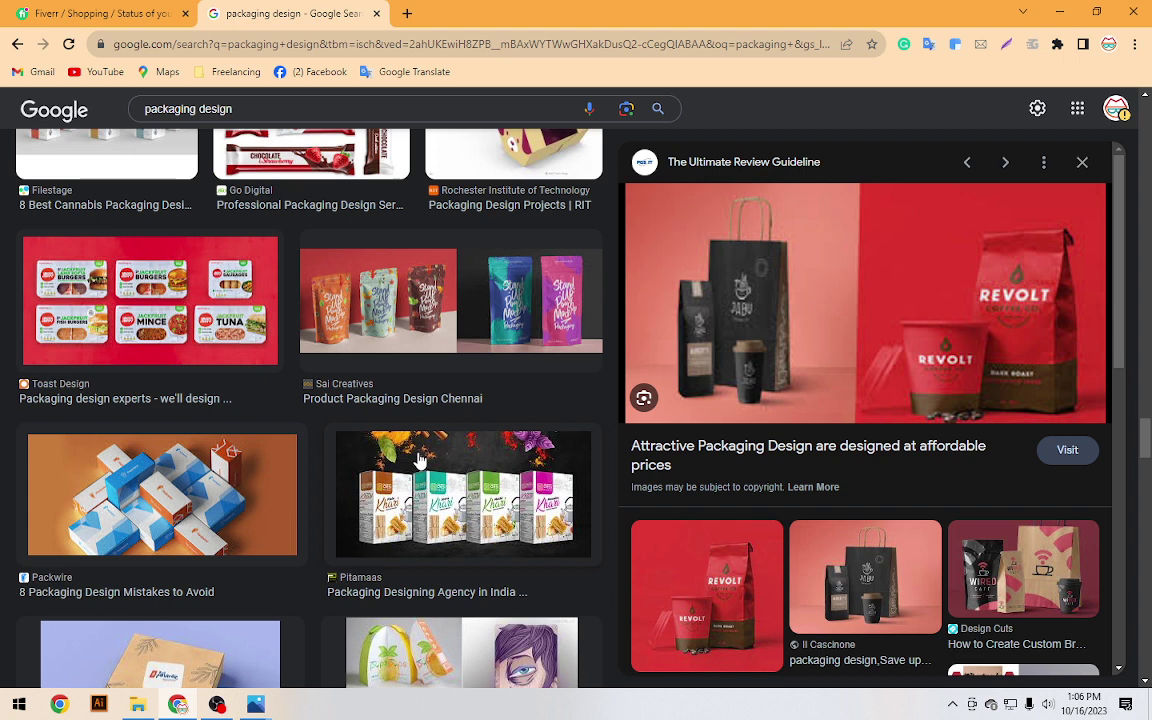
scroll(420, 460, down, 3)
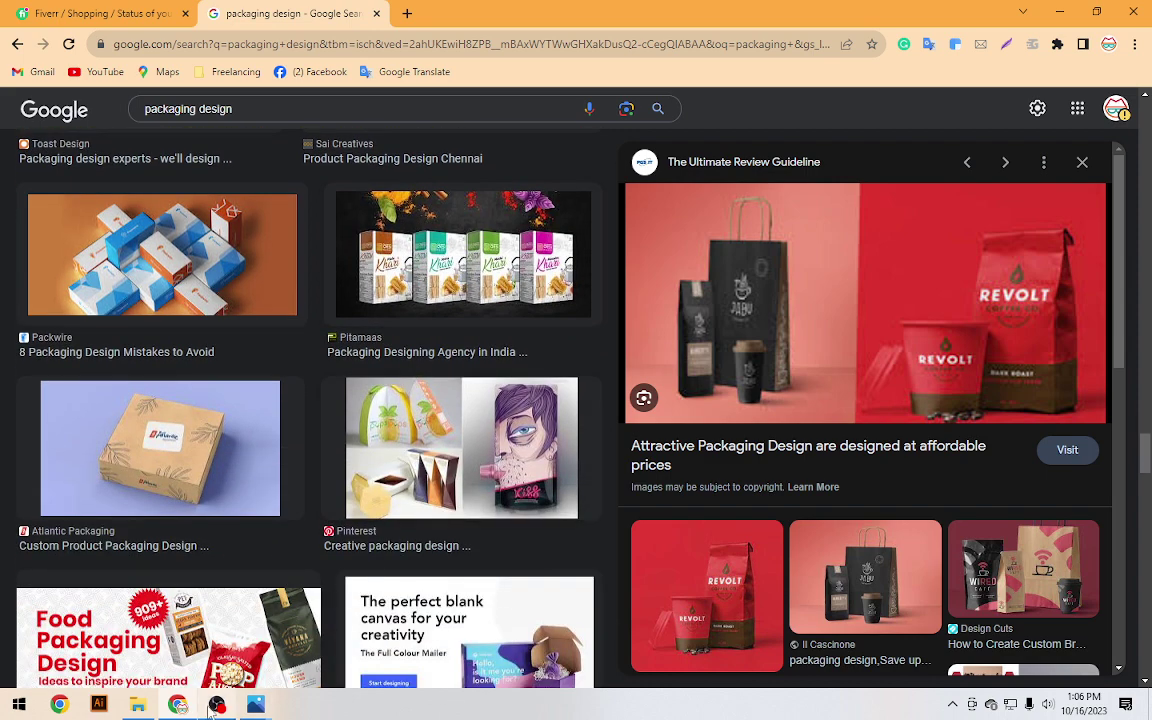
mouse_move(216, 705)
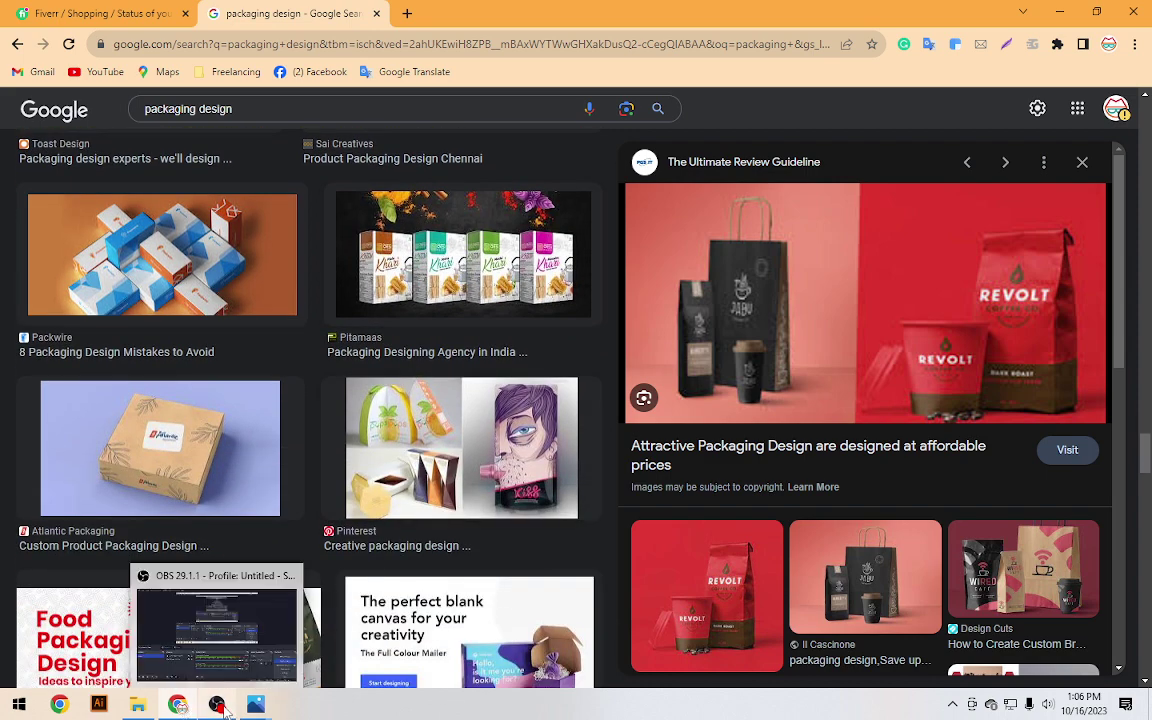
Open ZOMOROD Packging.eps from the Packaging folder in Illustrator
click(138, 704)
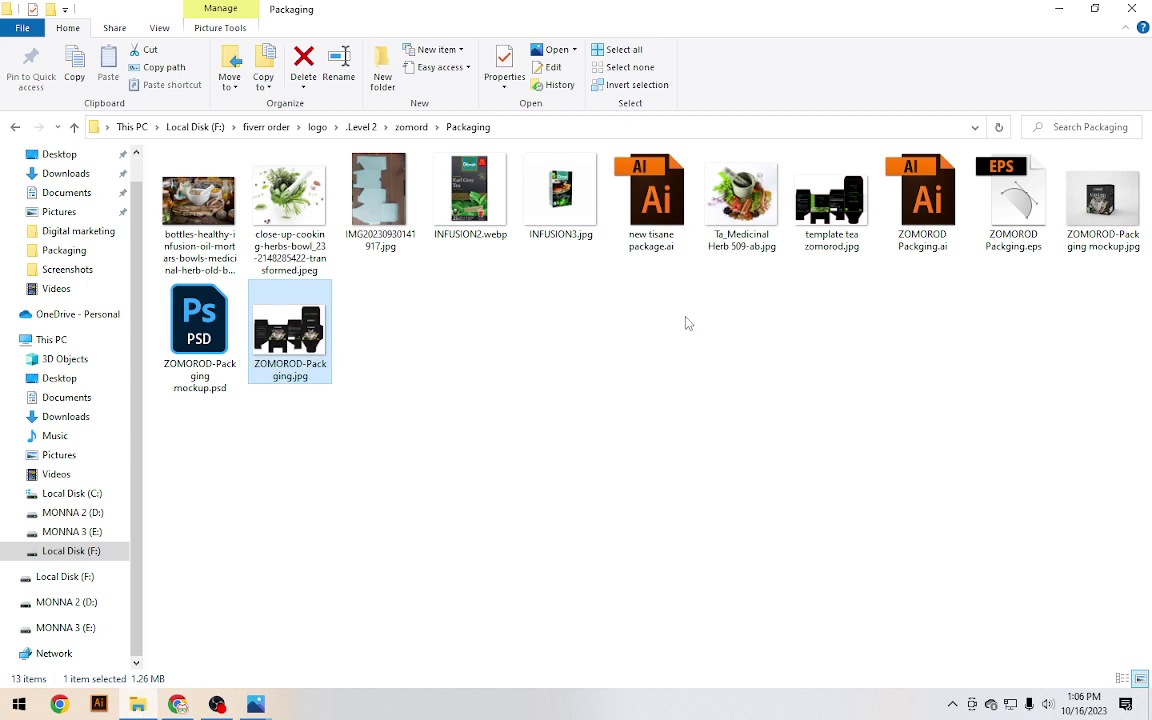
click(1012, 232)
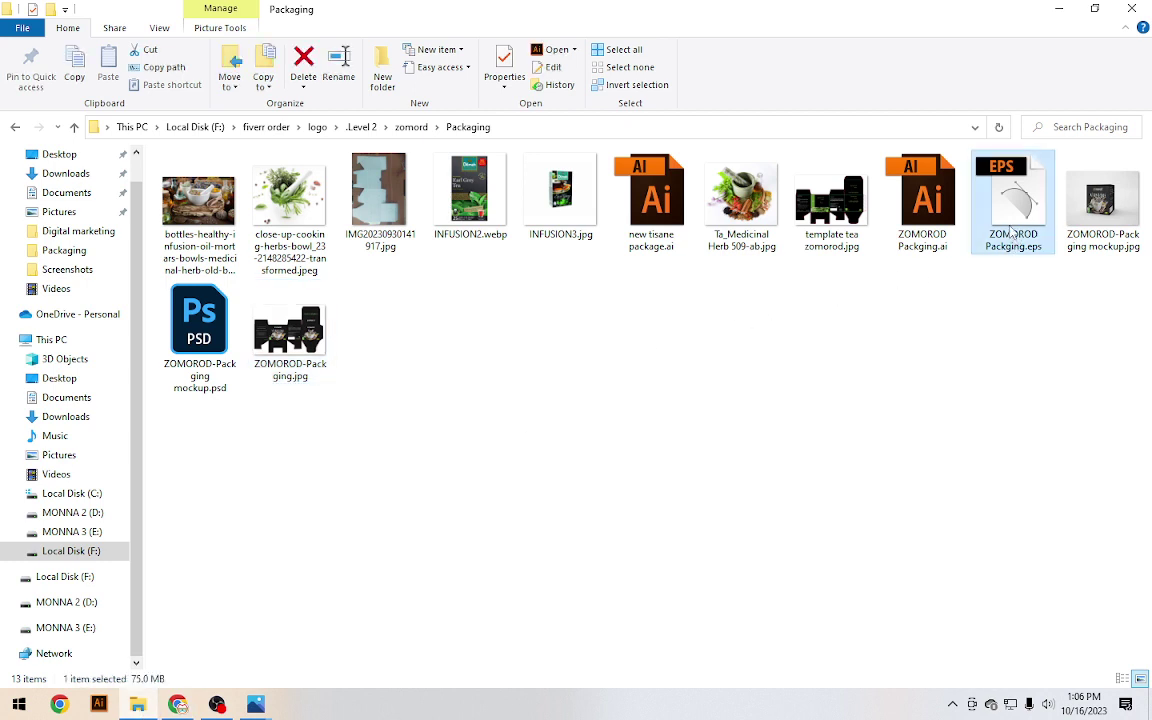
double_click(1011, 222)
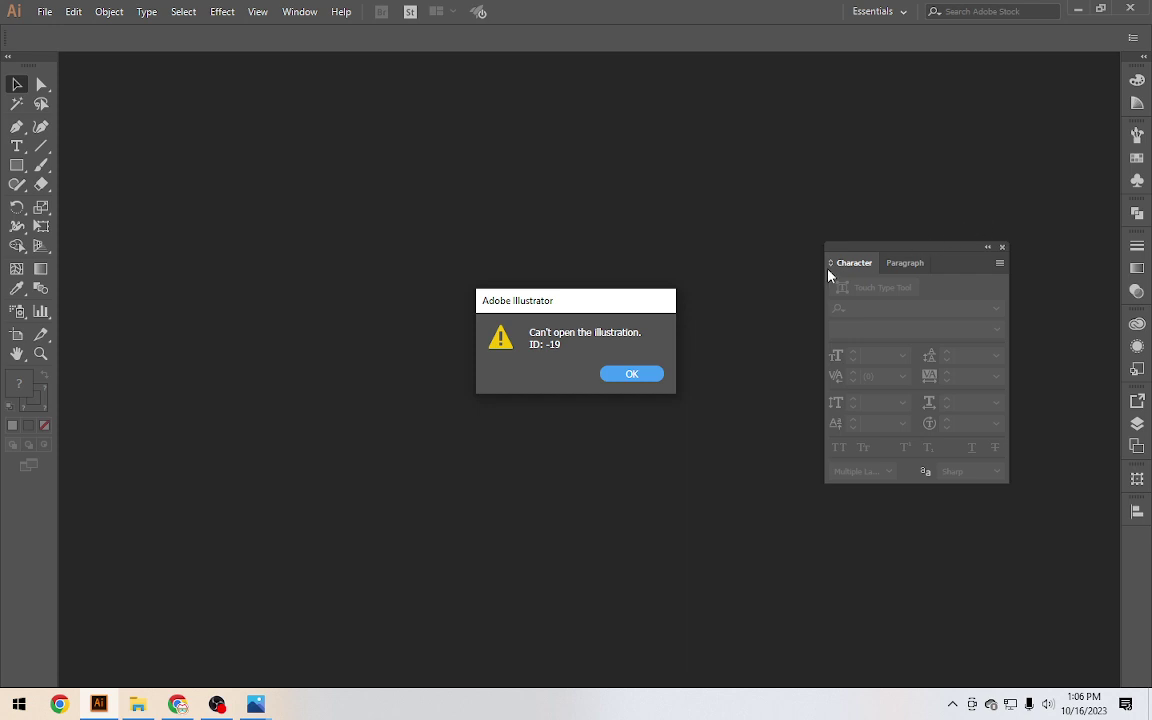
Dismiss the 'Can't open the illustration' alert and close the blank ZOMOROD Packging.eps tab
click(643, 374)
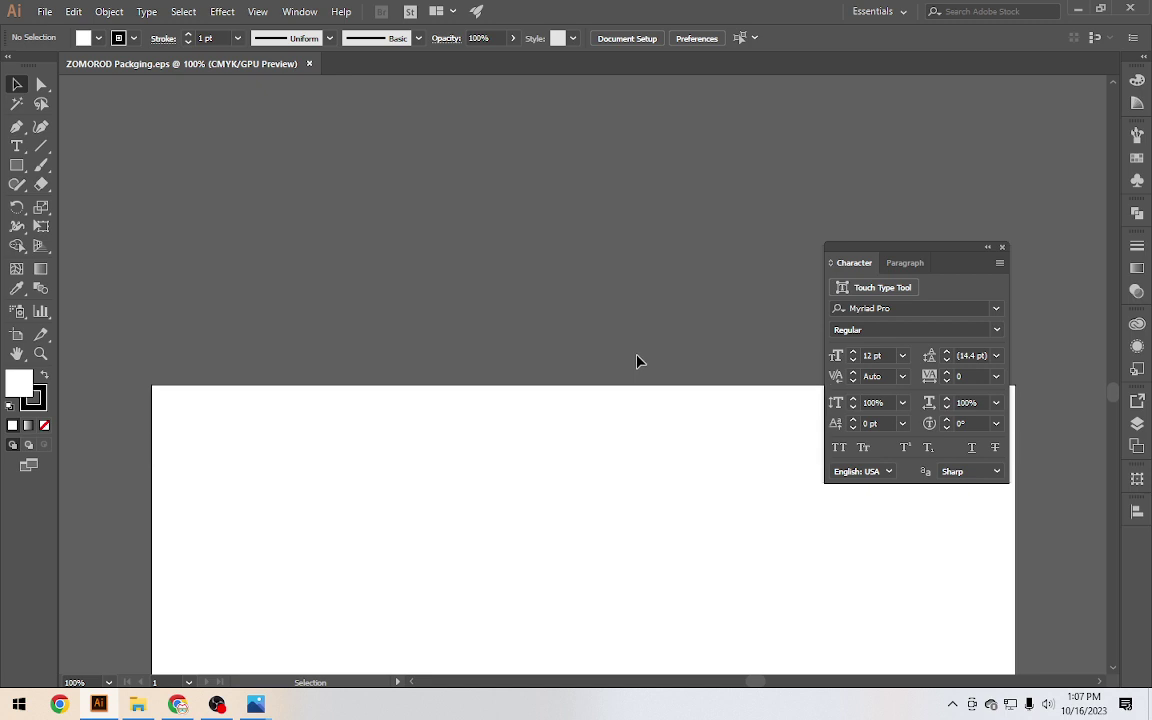
scroll(638, 360, up, 3)
scroll(638, 360, down, 1)
scroll(638, 360, down, 3)
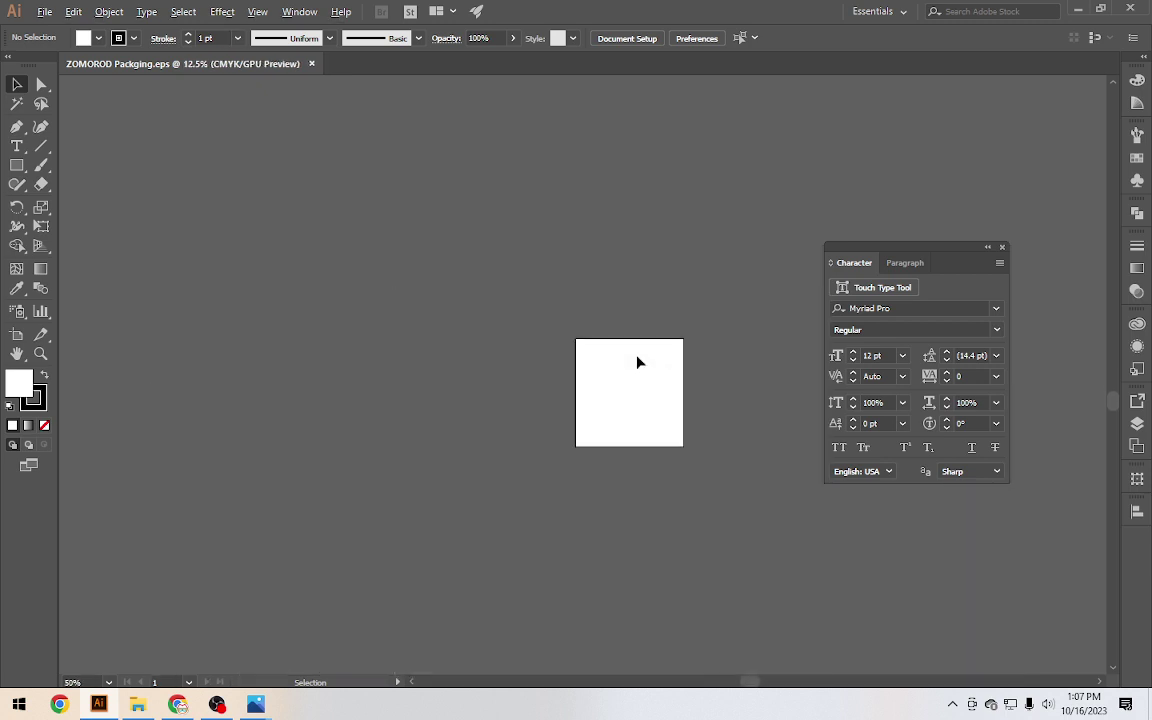
scroll(638, 360, down, 1)
scroll(638, 360, up, 1)
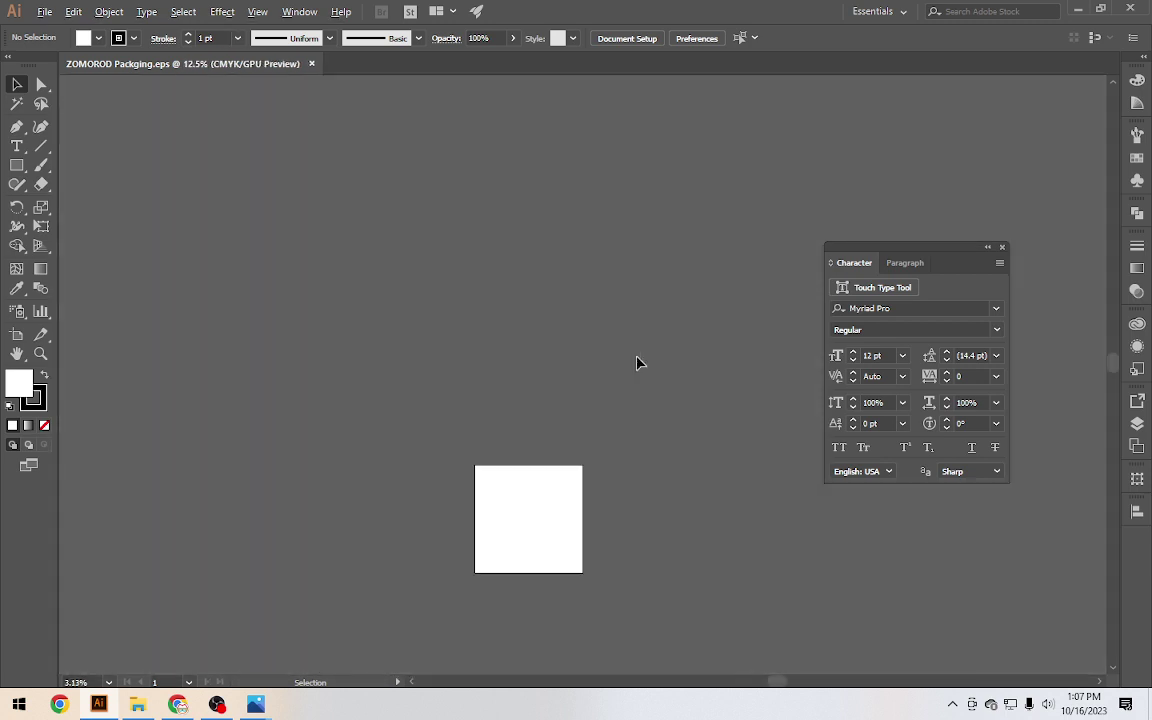
click(312, 64)
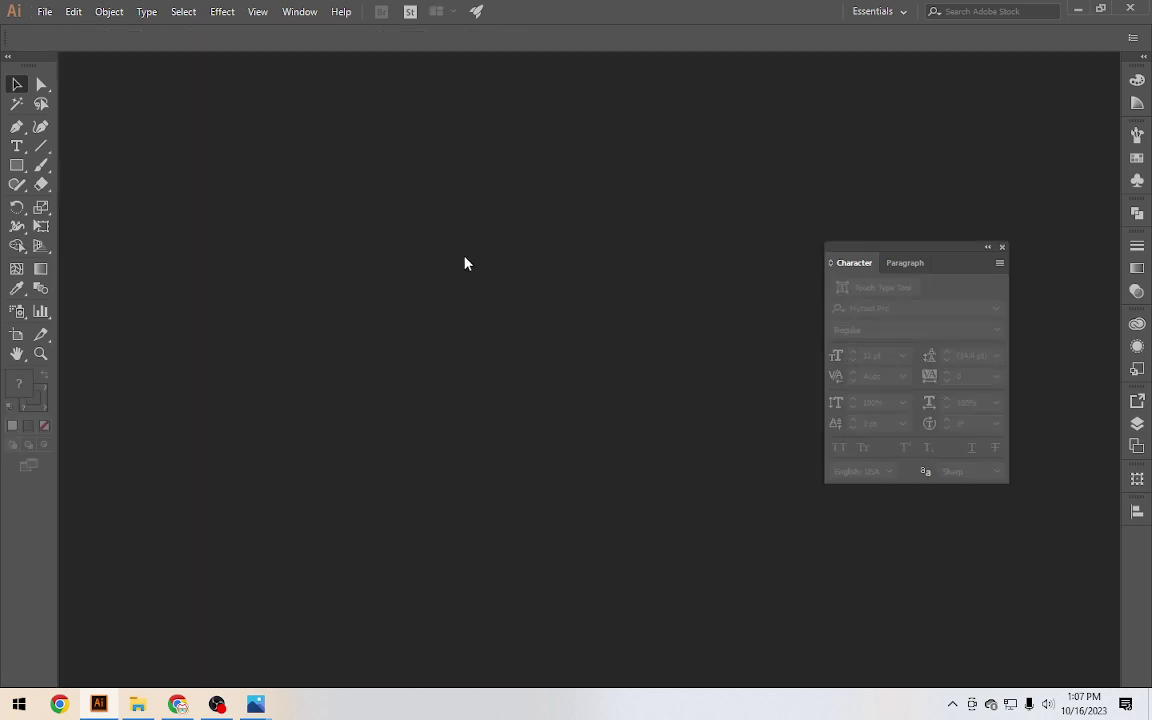
Permanently delete the nine old screen recordings, 2023-10-05 through 2023-10-15, from Videos
click(138, 704)
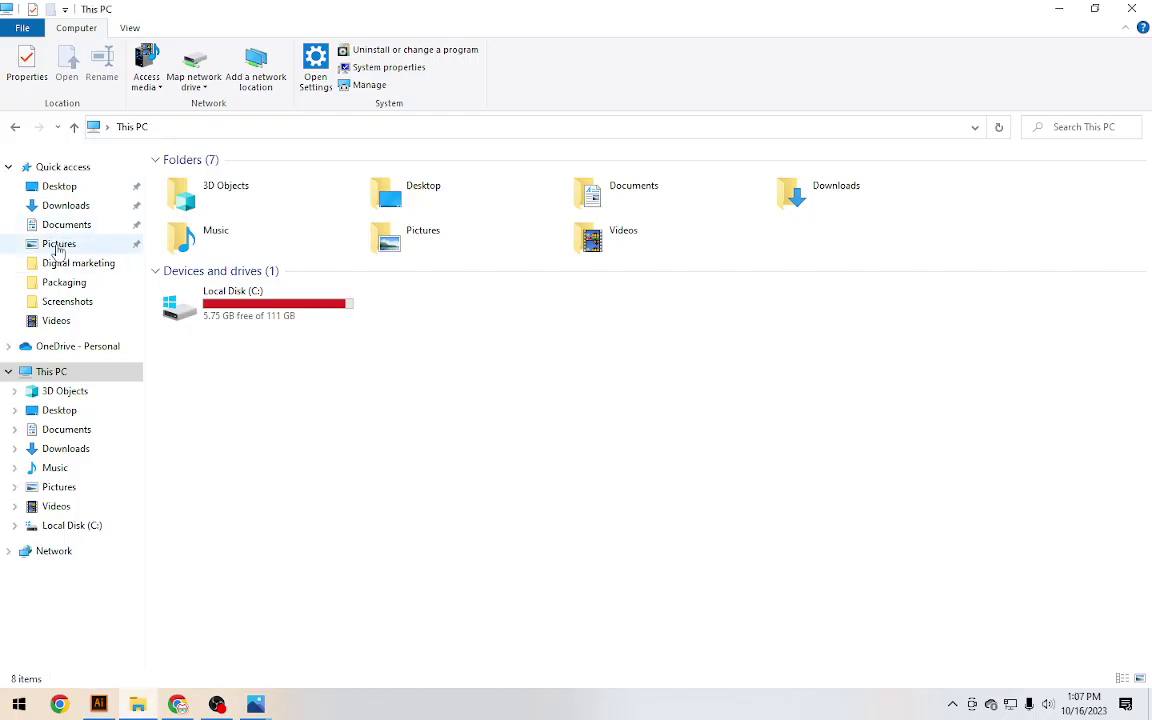
click(58, 322)
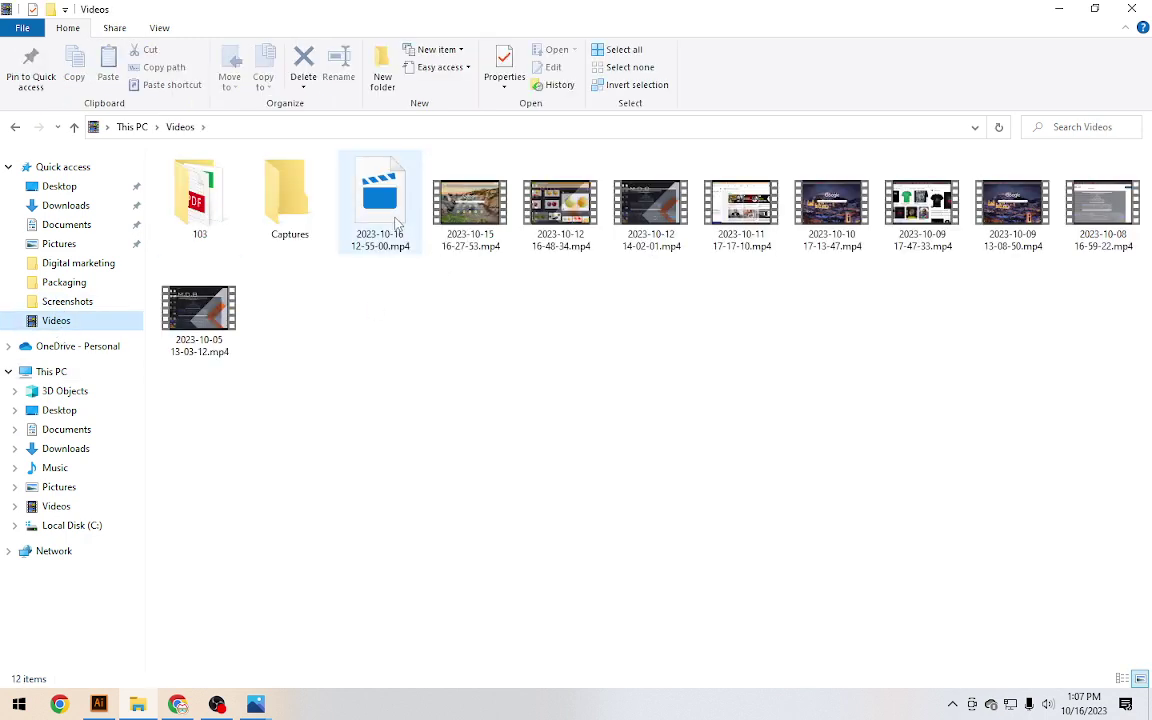
click(368, 205)
click(462, 245)
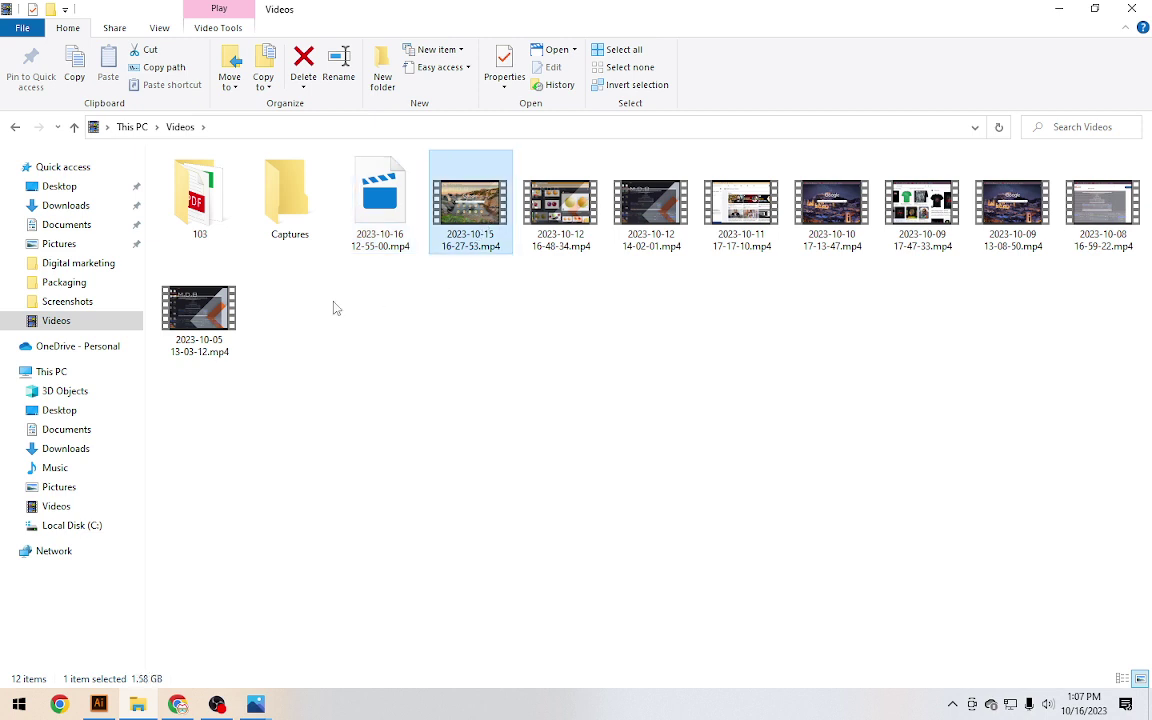
shift+click(198, 322)
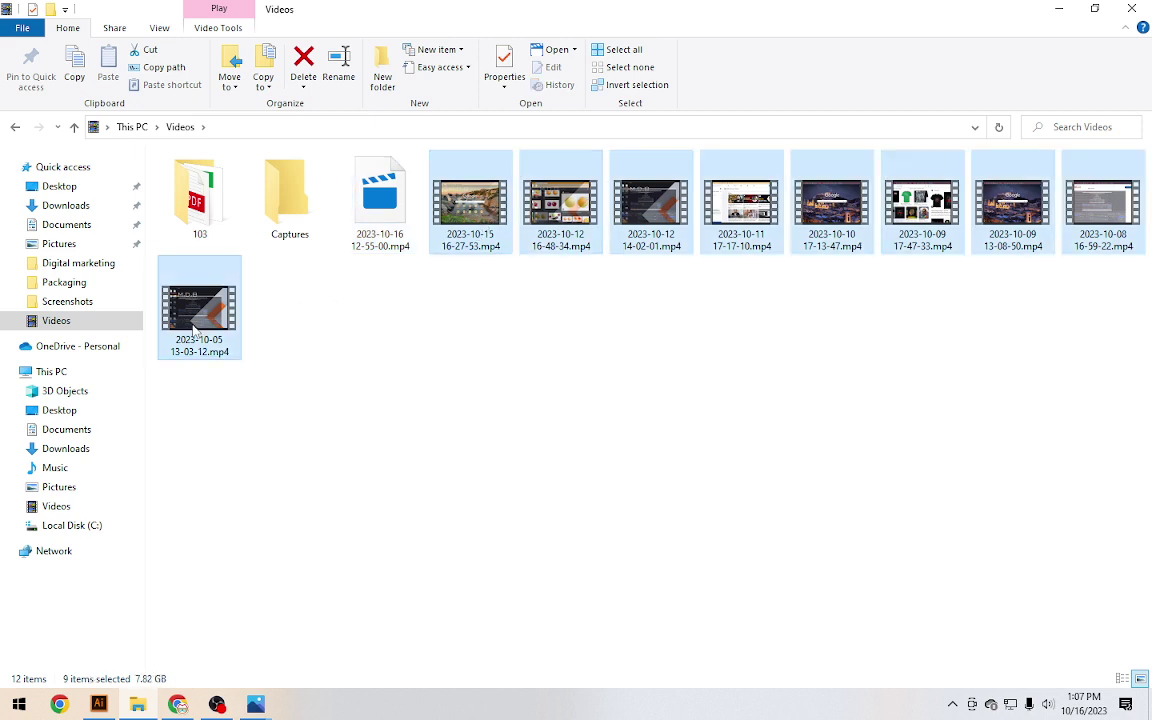
key(Delete)
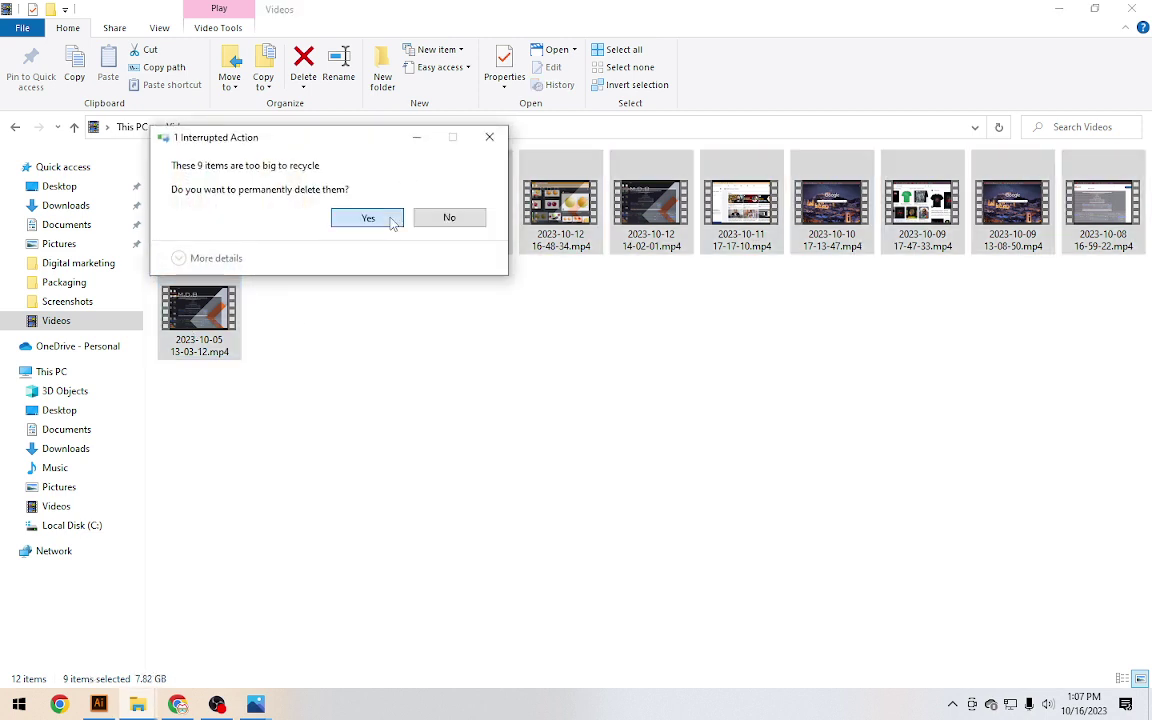
click(368, 218)
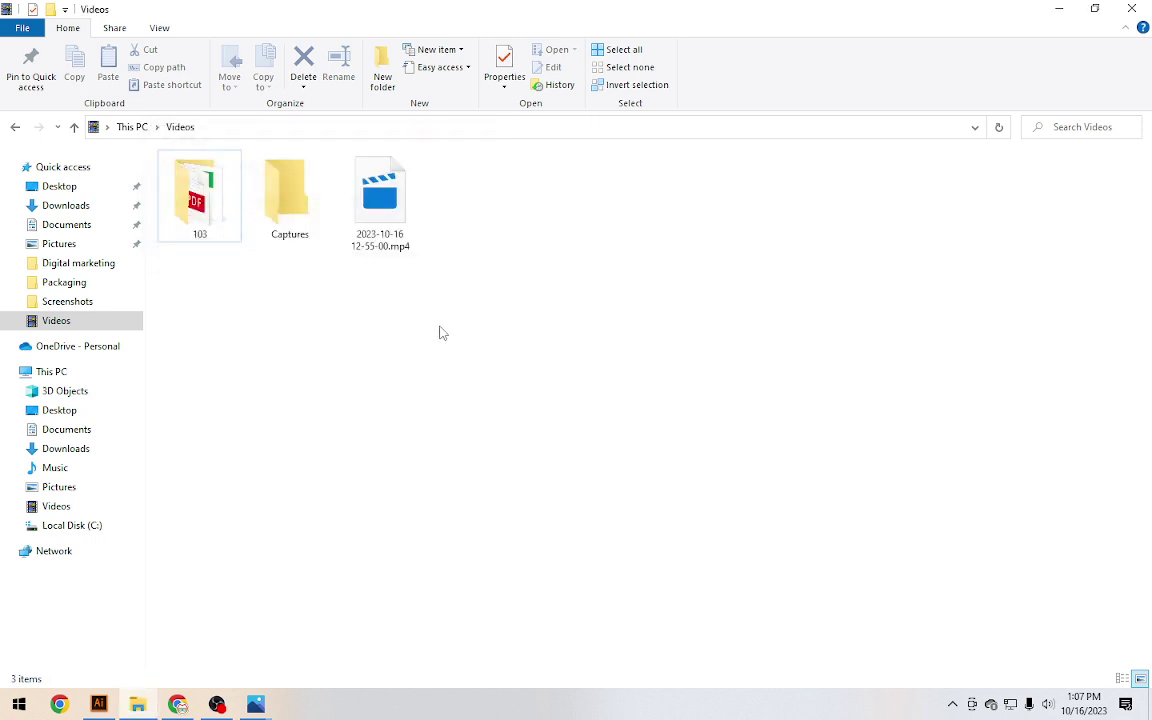
Permanently delete Class 02.mp4 through class 10.mp4 from Desktop > Digital marketing, then minimize Explorer
click(58, 188)
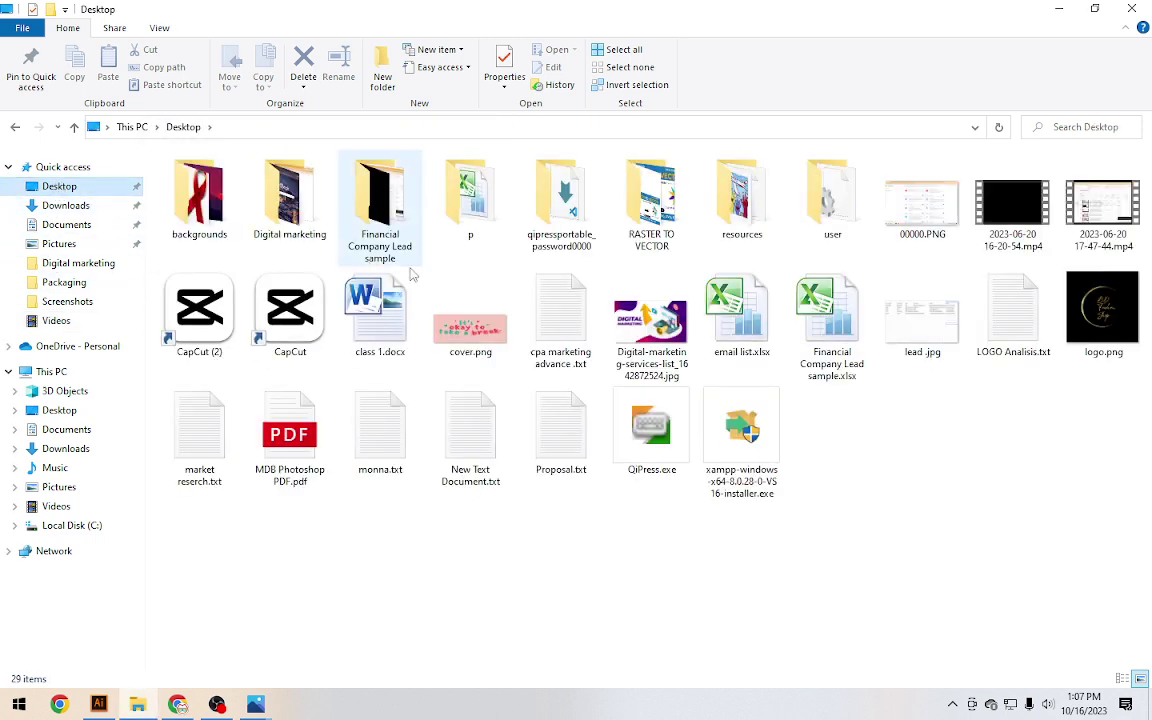
click(320, 232)
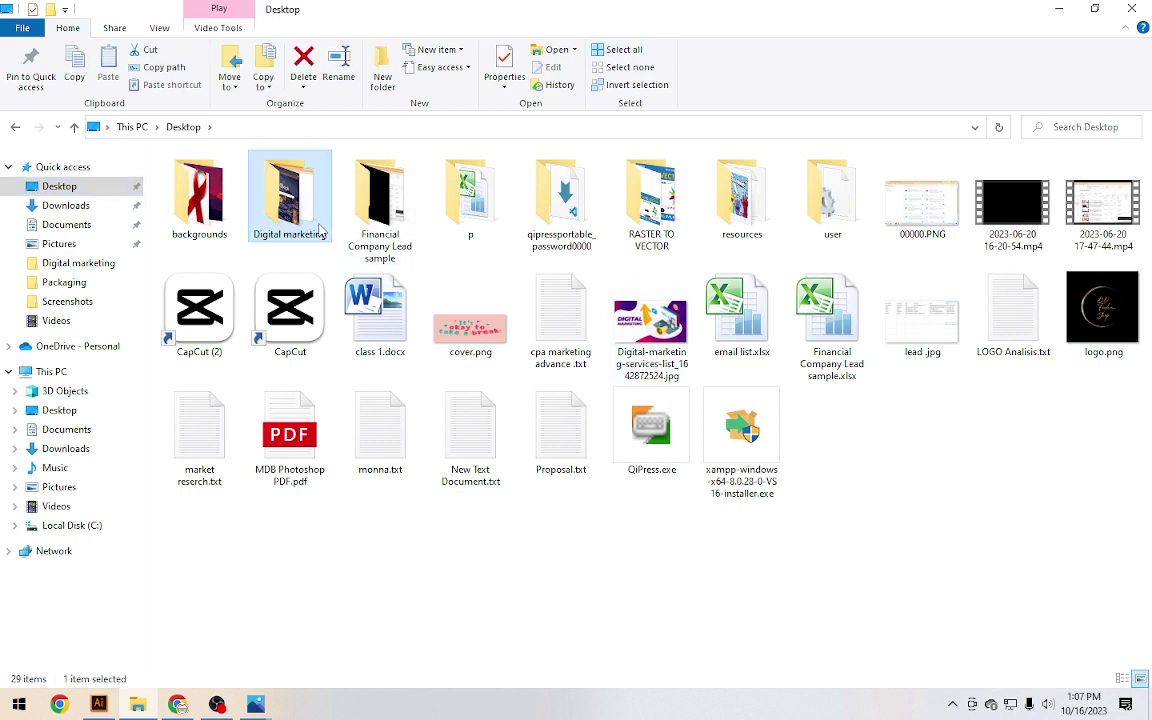
double_click(320, 232)
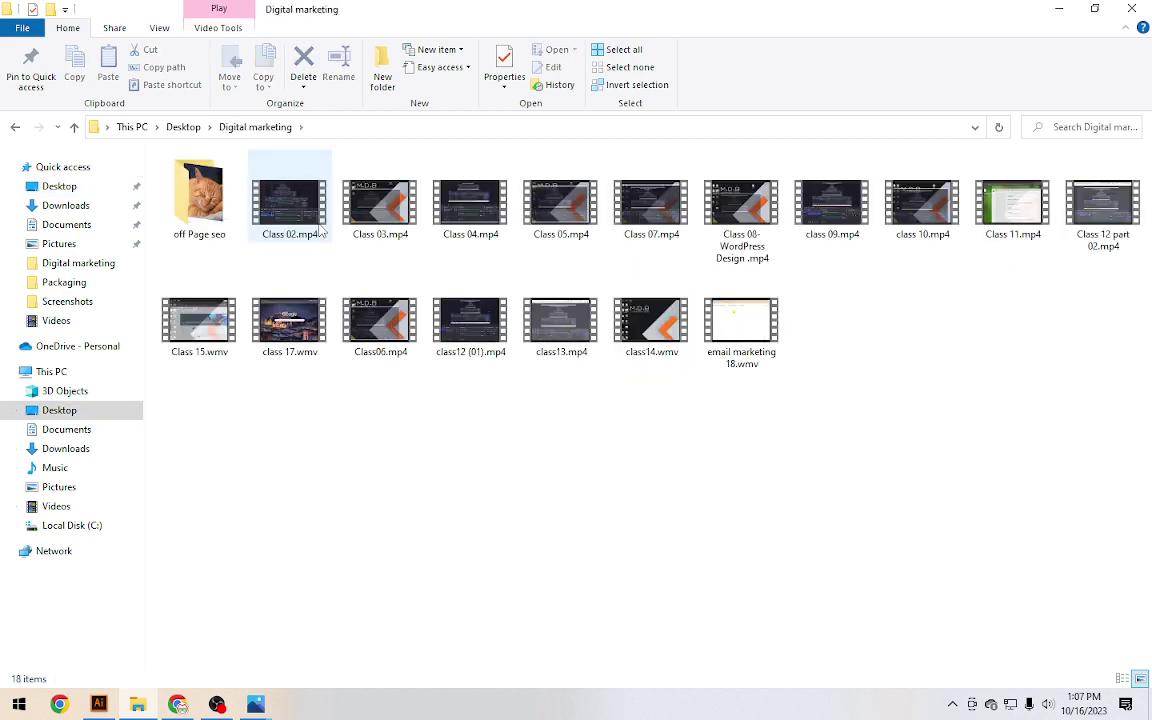
click(265, 200)
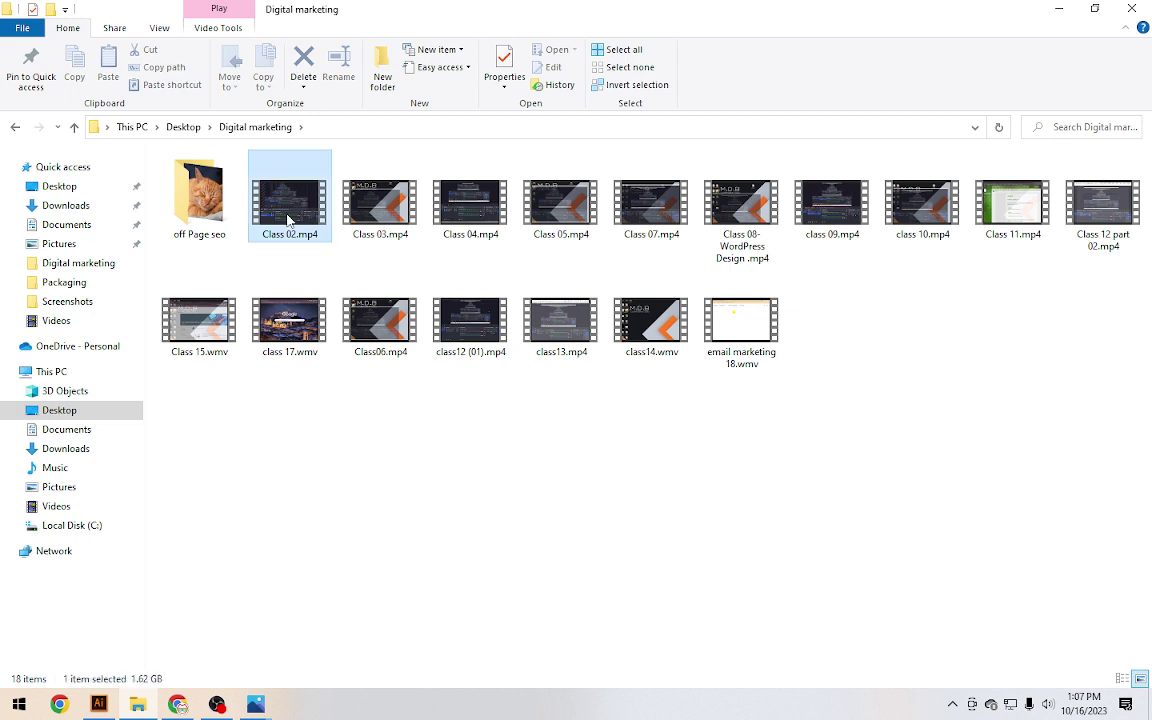
shift+click(940, 218)
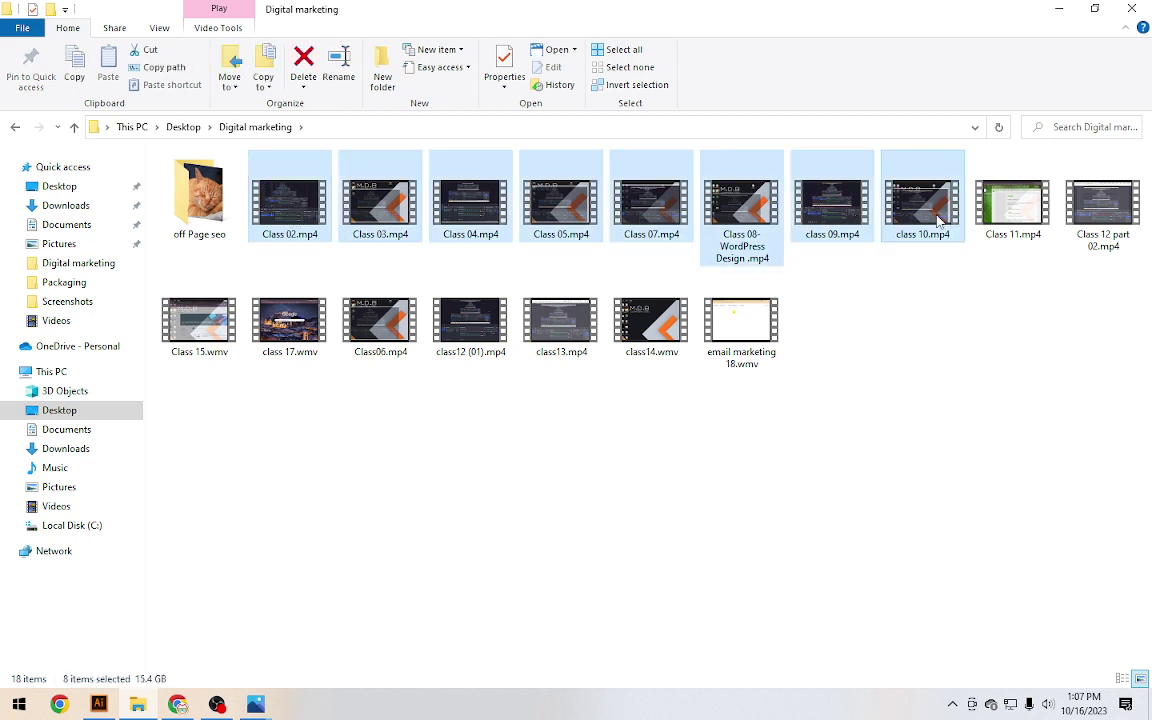
key(Delete)
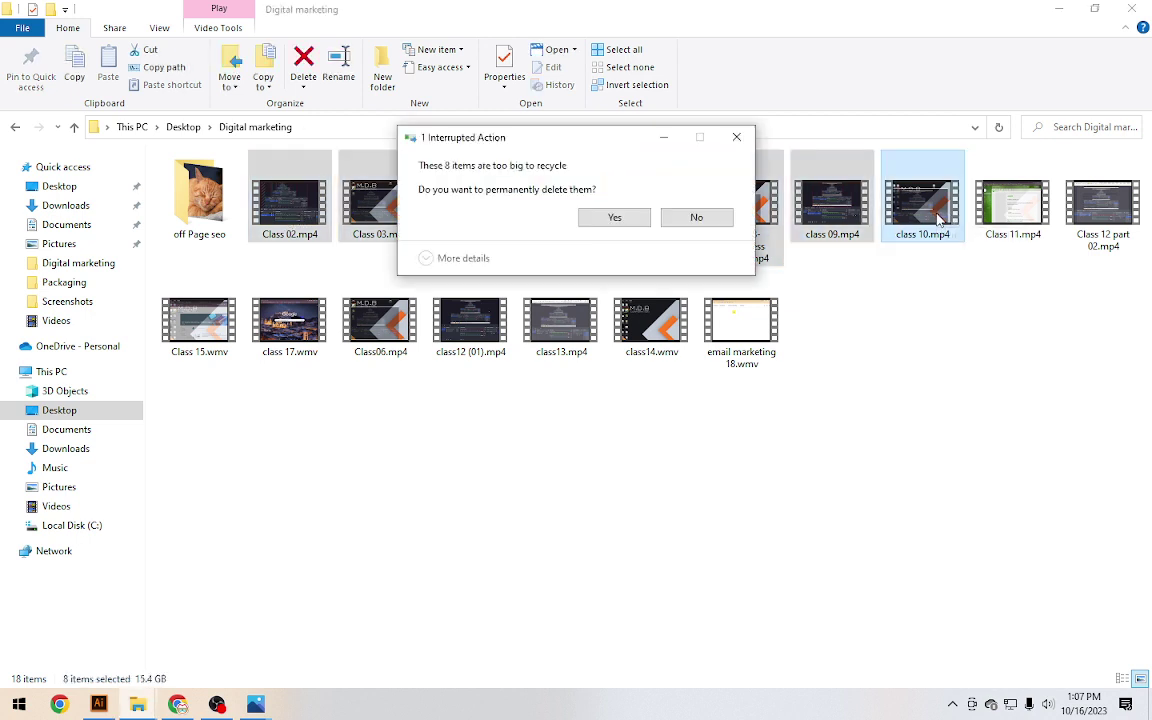
click(630, 219)
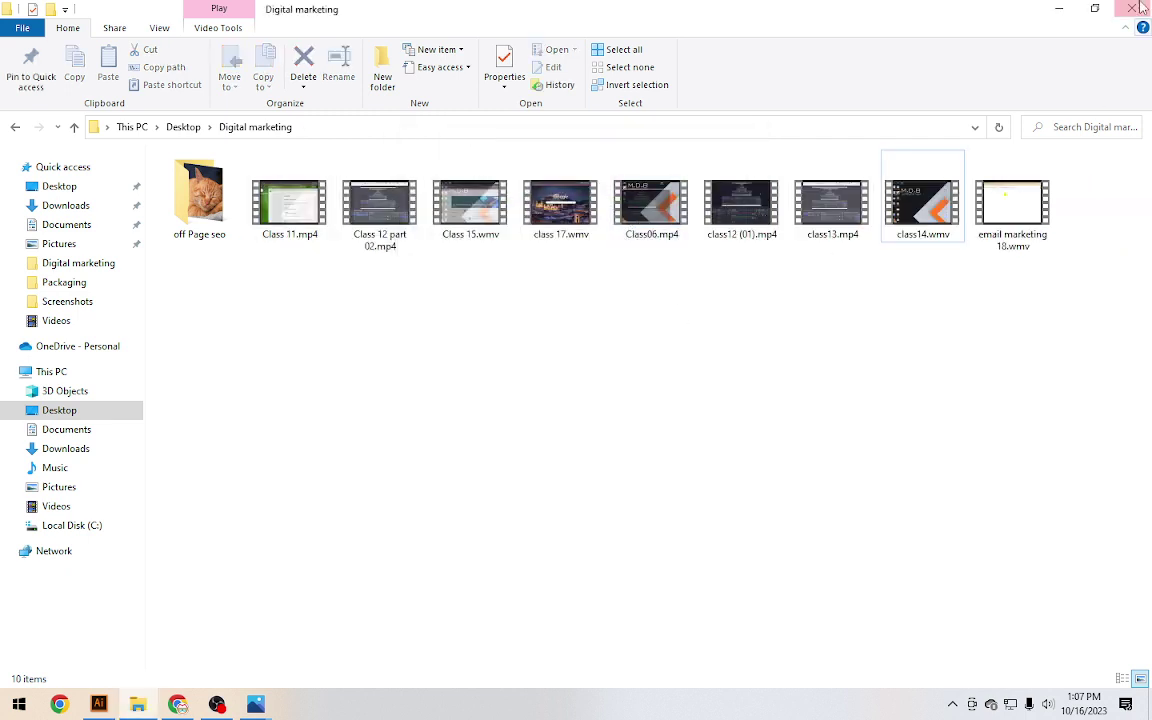
click(1059, 8)
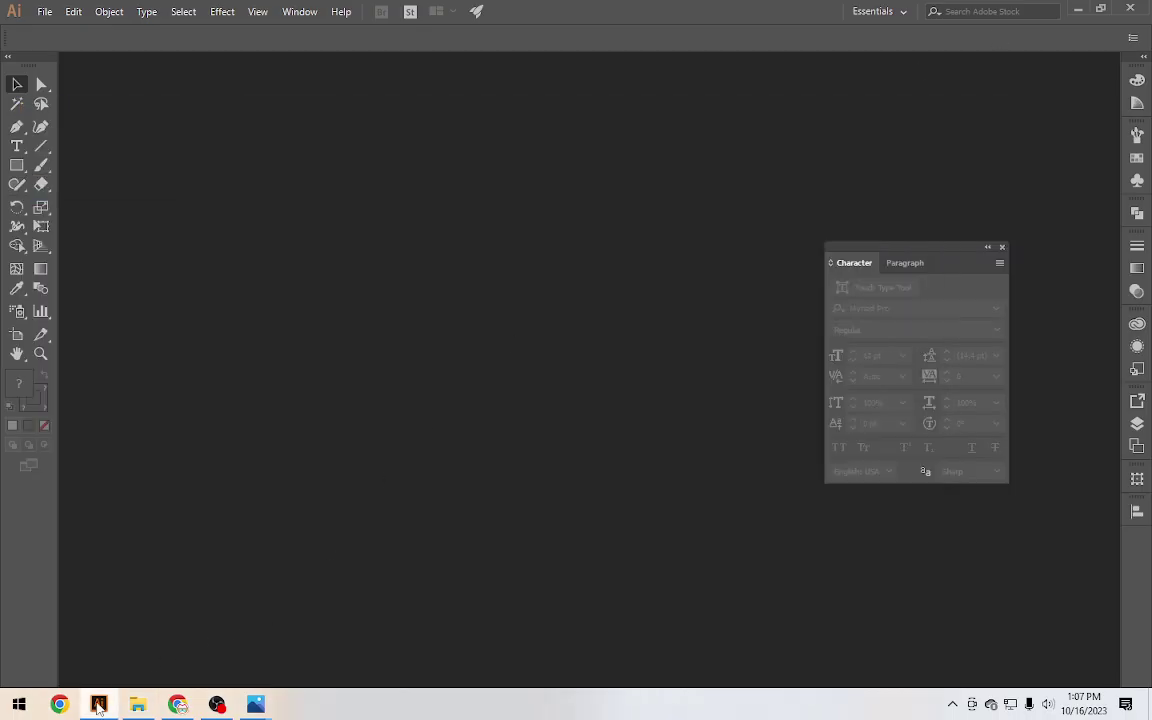
Start opening an existing file from Illustrator's File menu
click(140, 710)
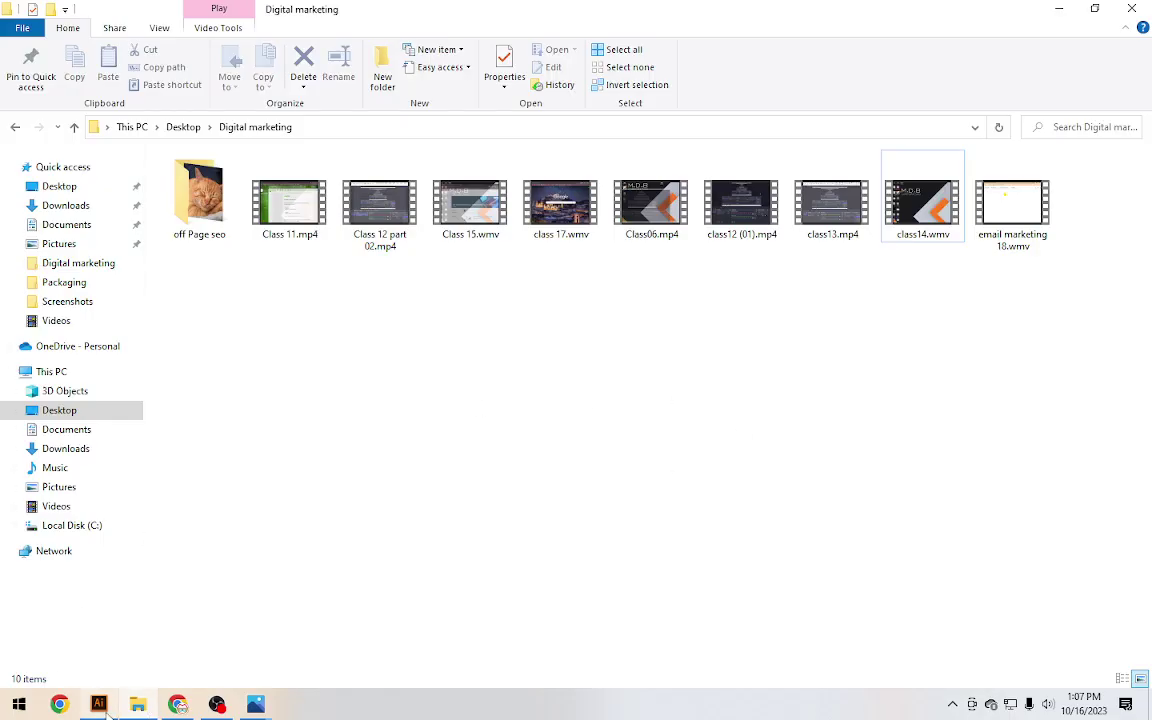
mouse_move(98, 704)
click(95, 643)
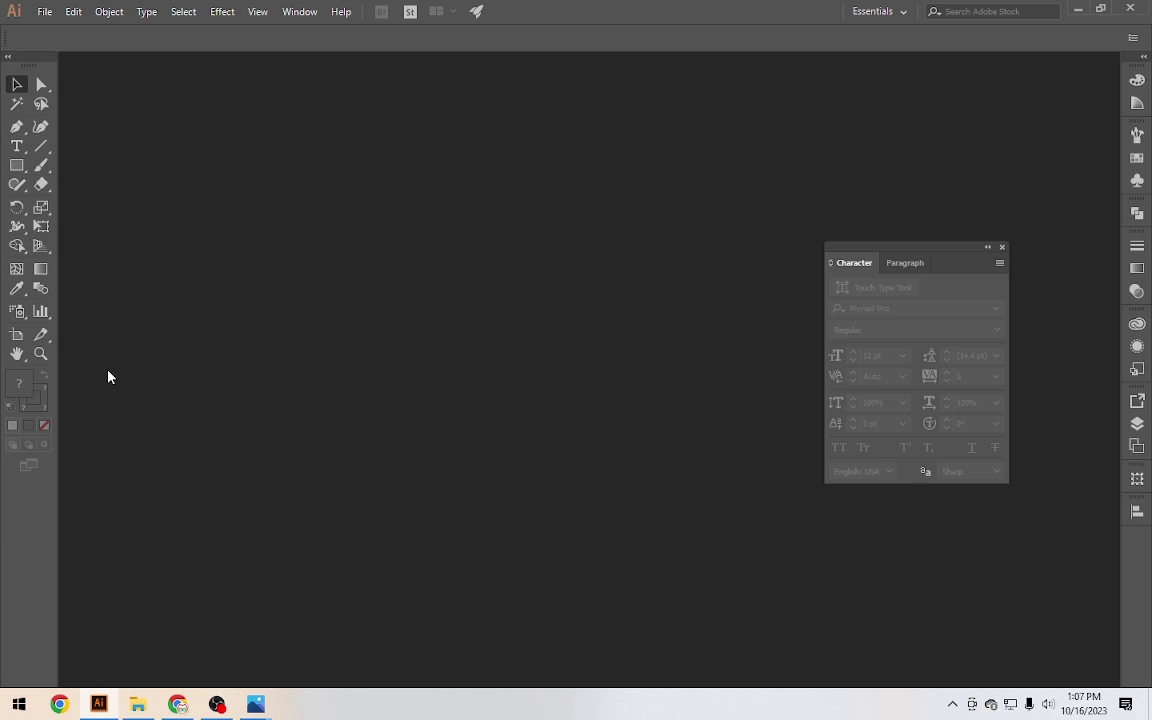
click(47, 13)
click(79, 65)
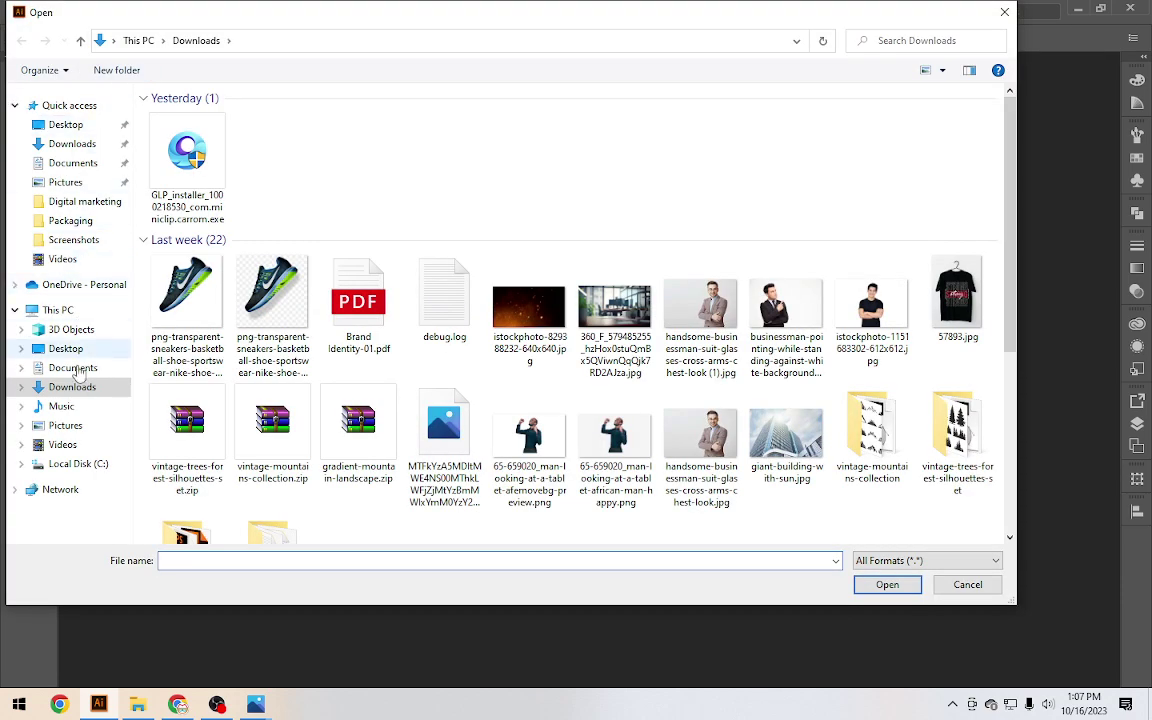
Step back through Explorer's history toward the old Packaging location and dismiss the location-unavailable error
click(138, 704)
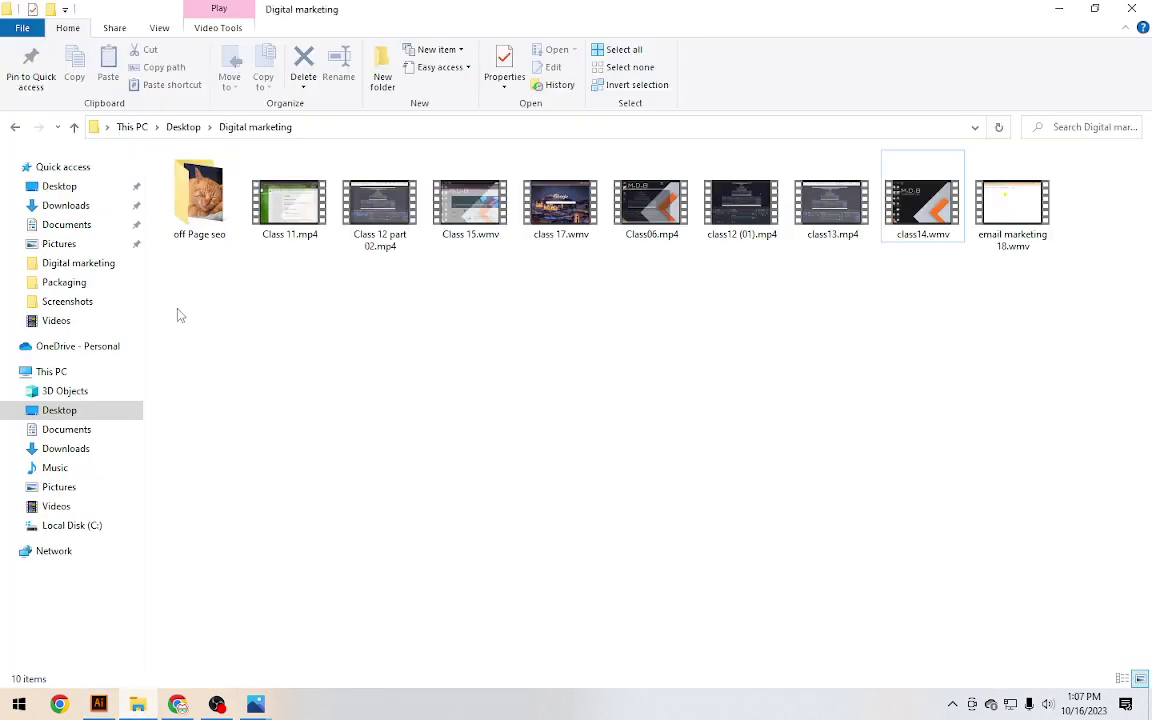
click(16, 128)
click(16, 128)
click(16, 128)
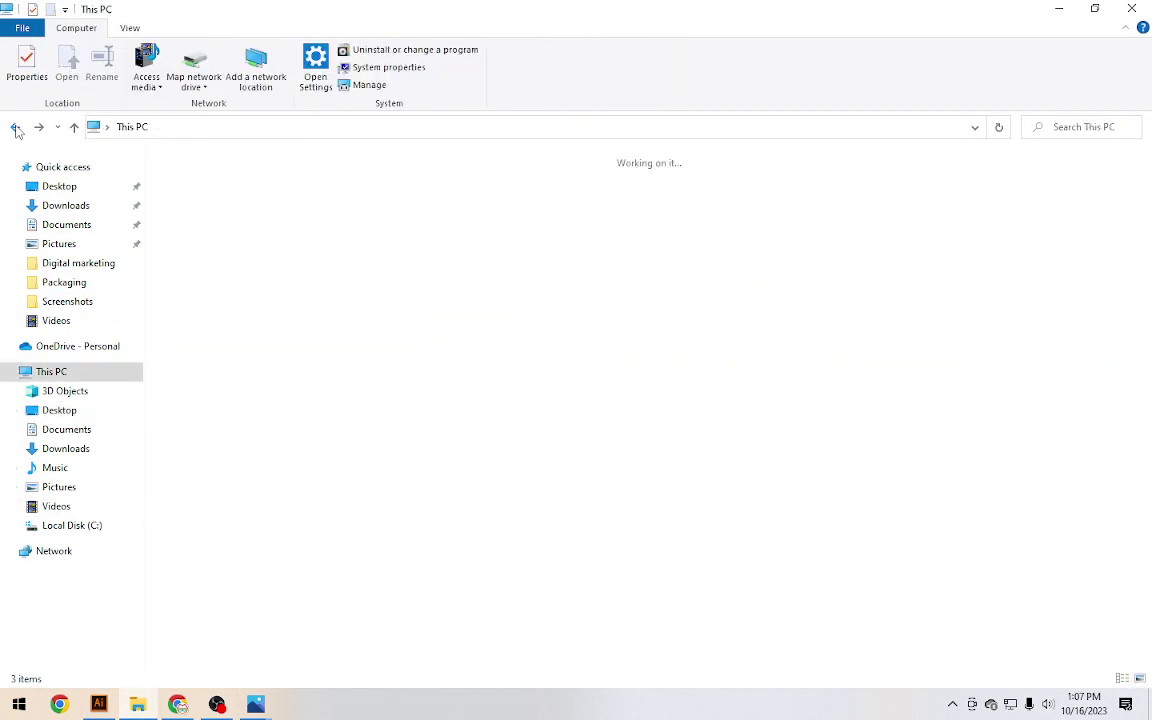
click(16, 128)
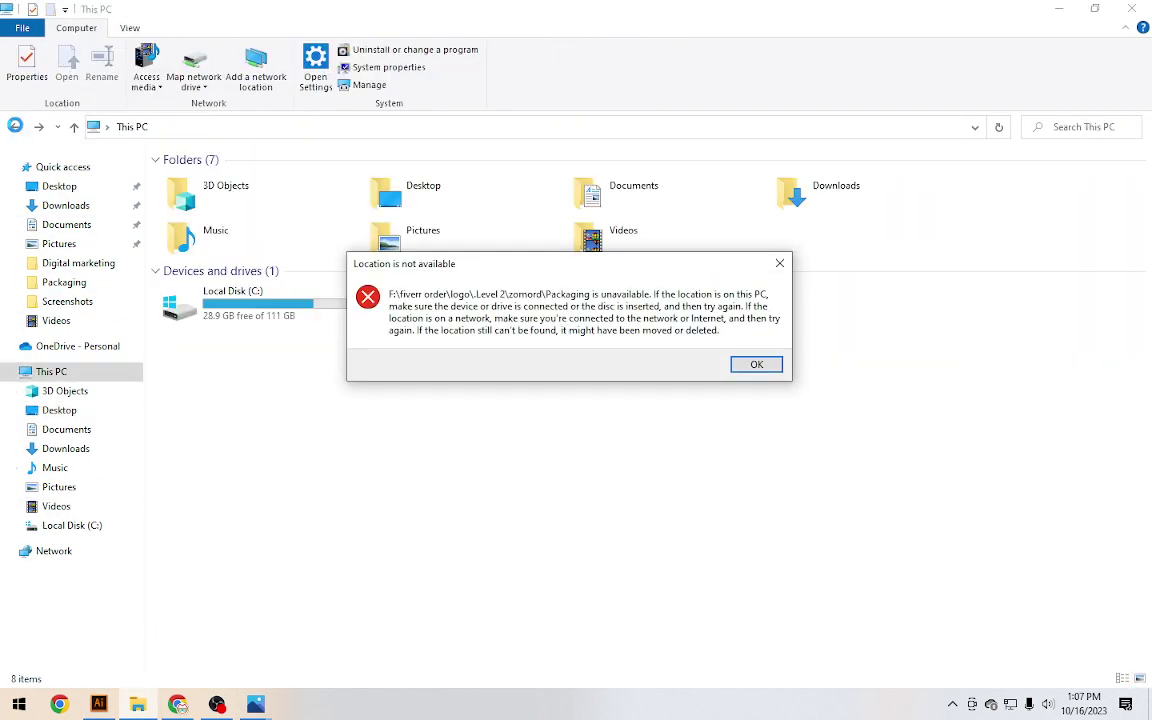
click(780, 263)
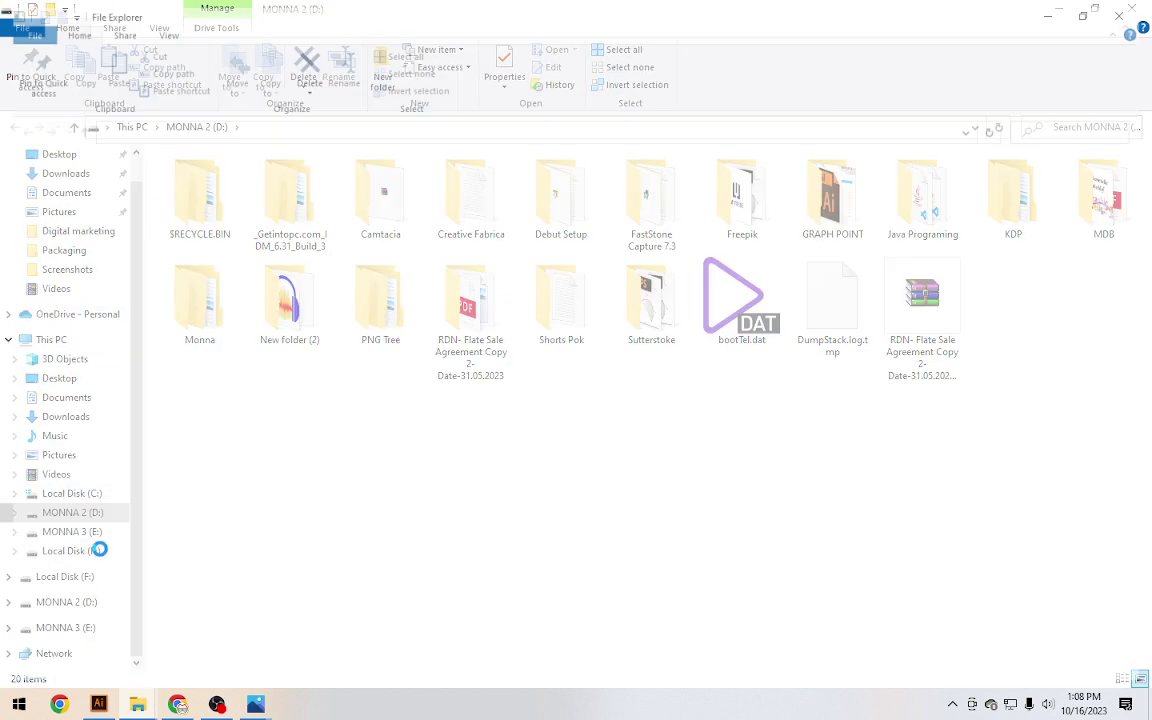
Browse Local Disk (F:) > fiverr order > logo > .Level 2 > zomord > Packaging and open the tisane package .ai
click(99, 564)
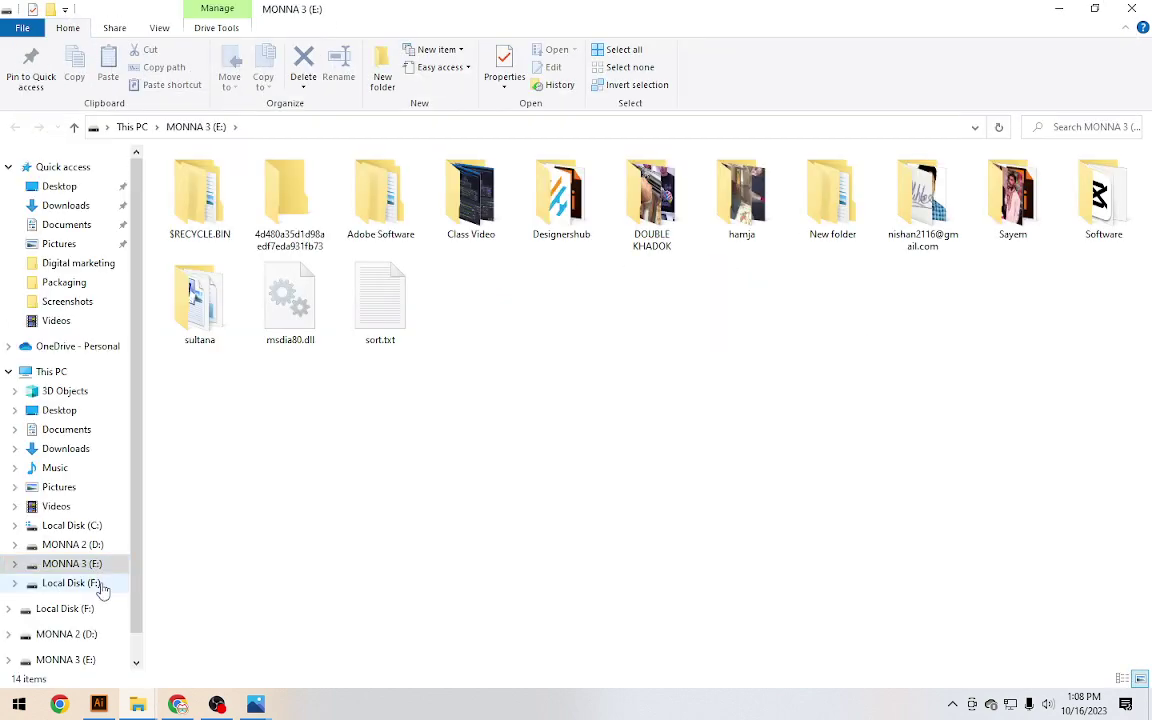
click(104, 589)
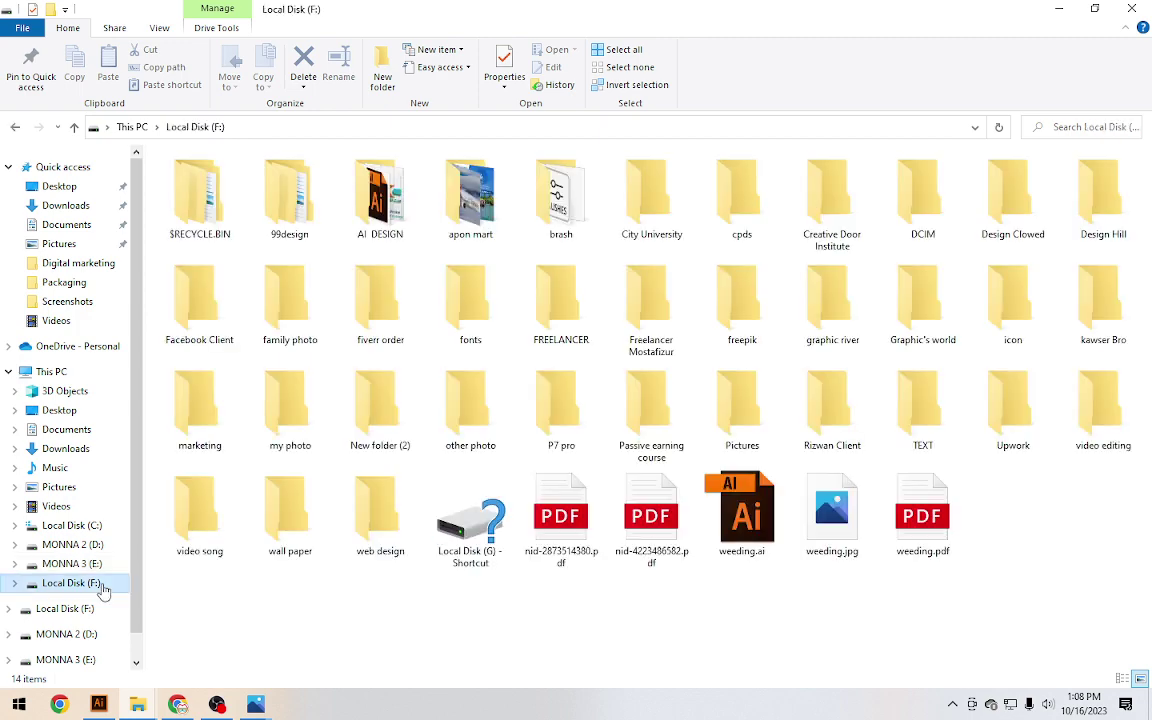
click(374, 318)
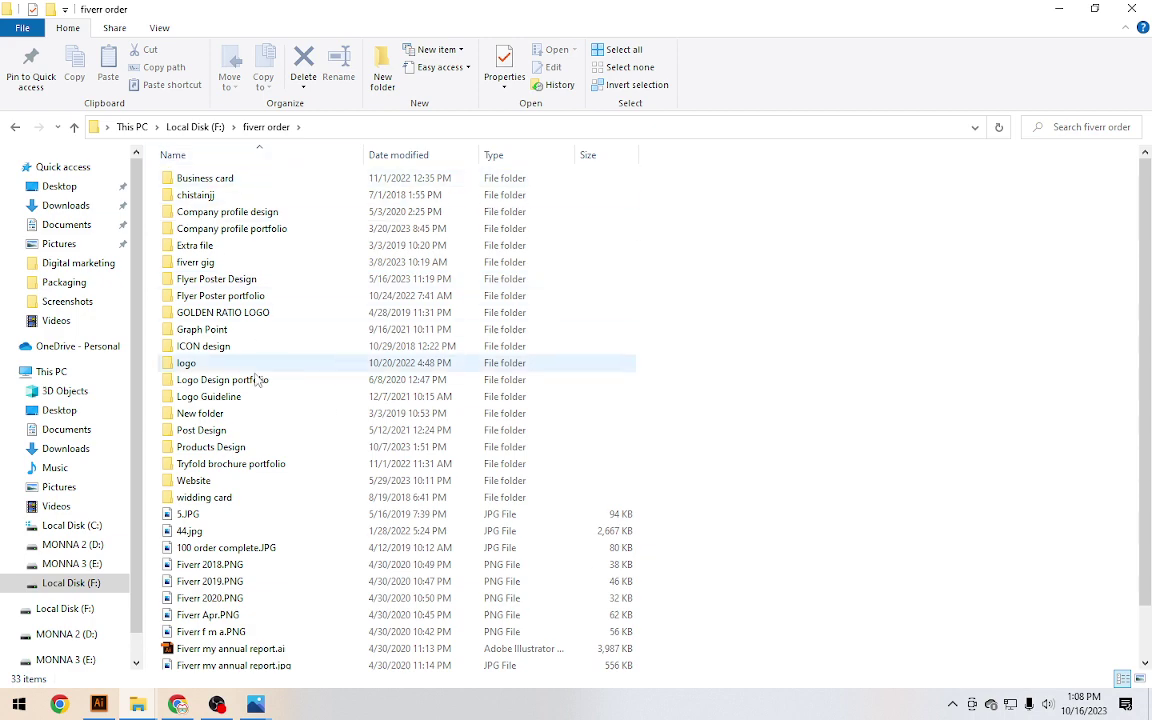
double_click(237, 363)
double_click(225, 194)
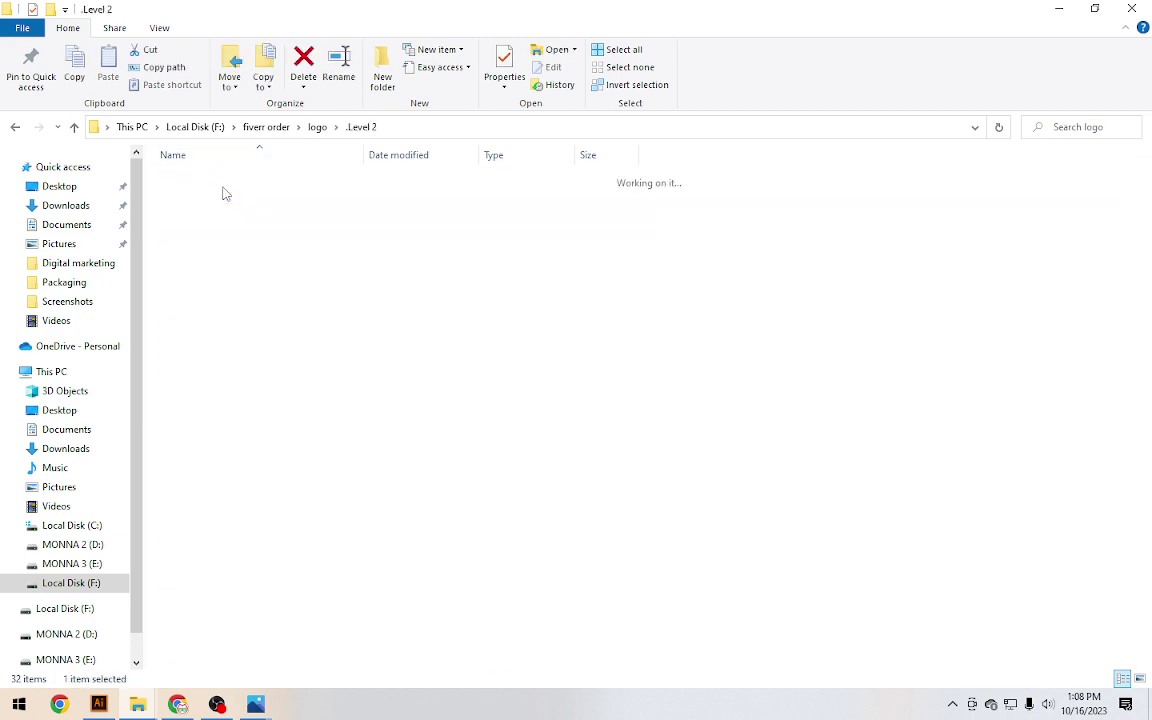
scroll(275, 527, down, 6)
scroll(241, 624, down, 6)
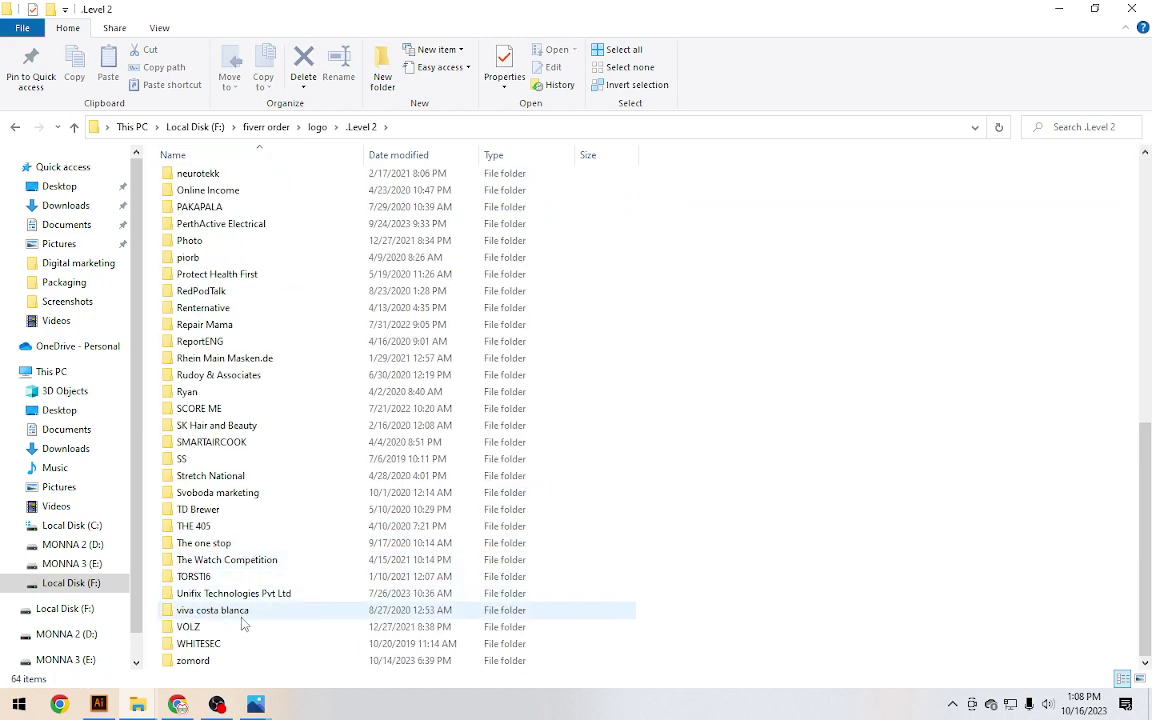
double_click(210, 661)
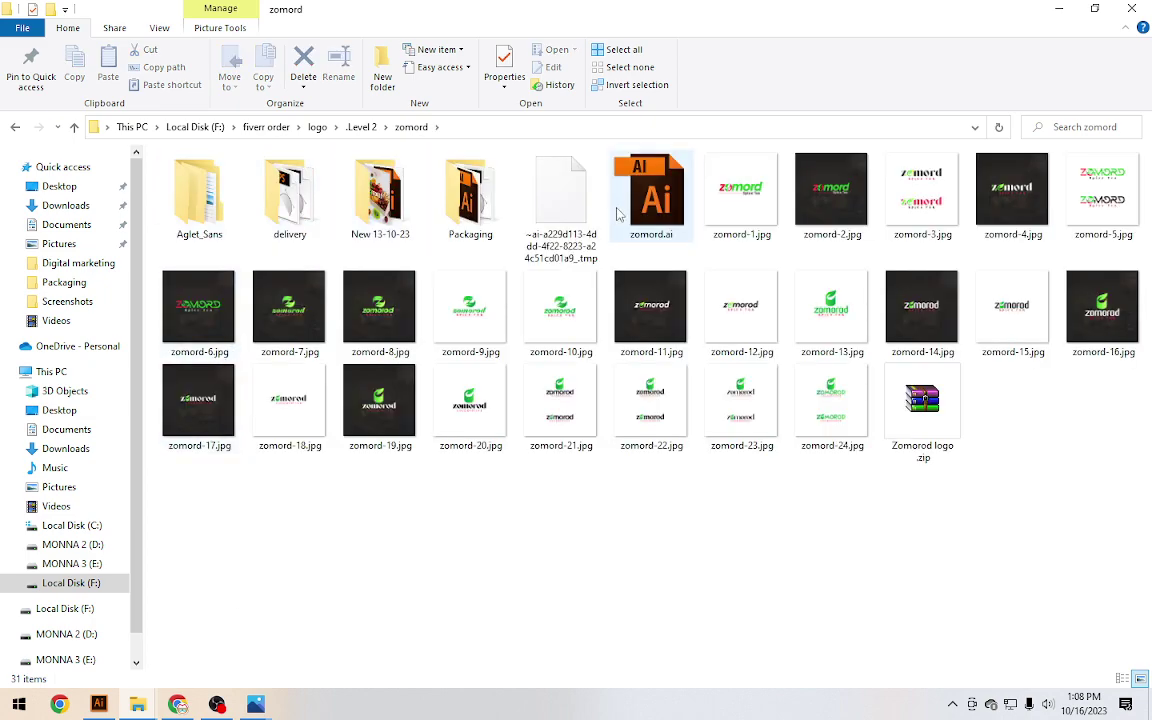
double_click(481, 203)
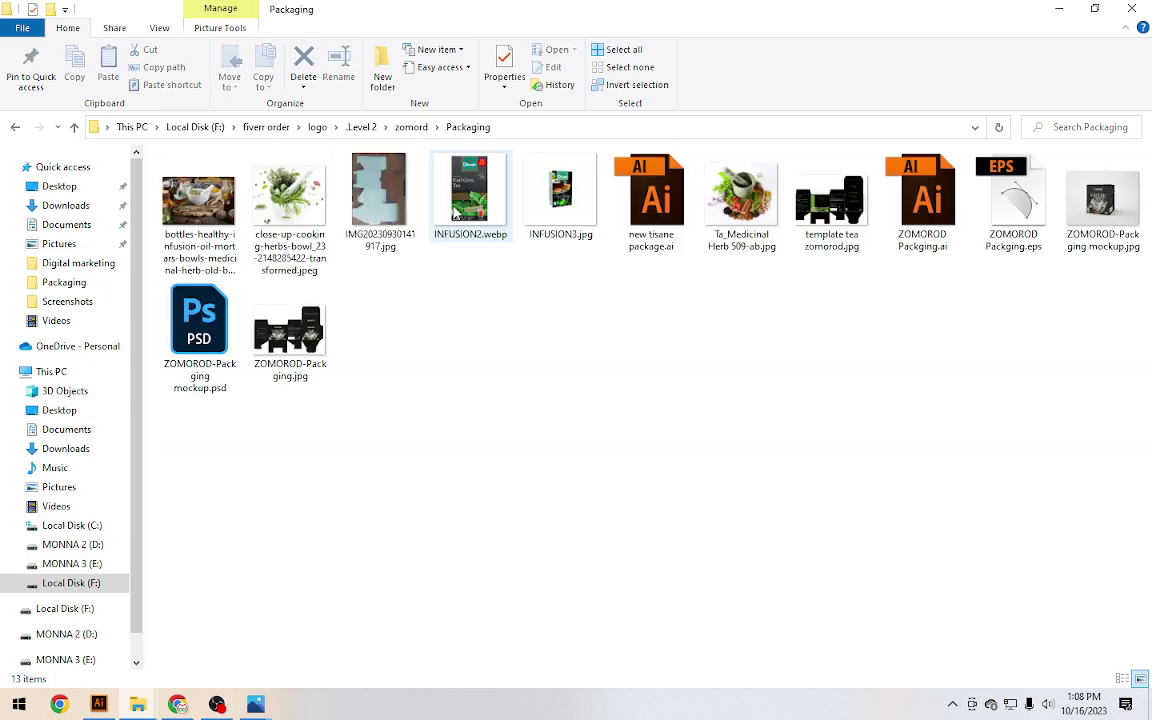
double_click(658, 205)
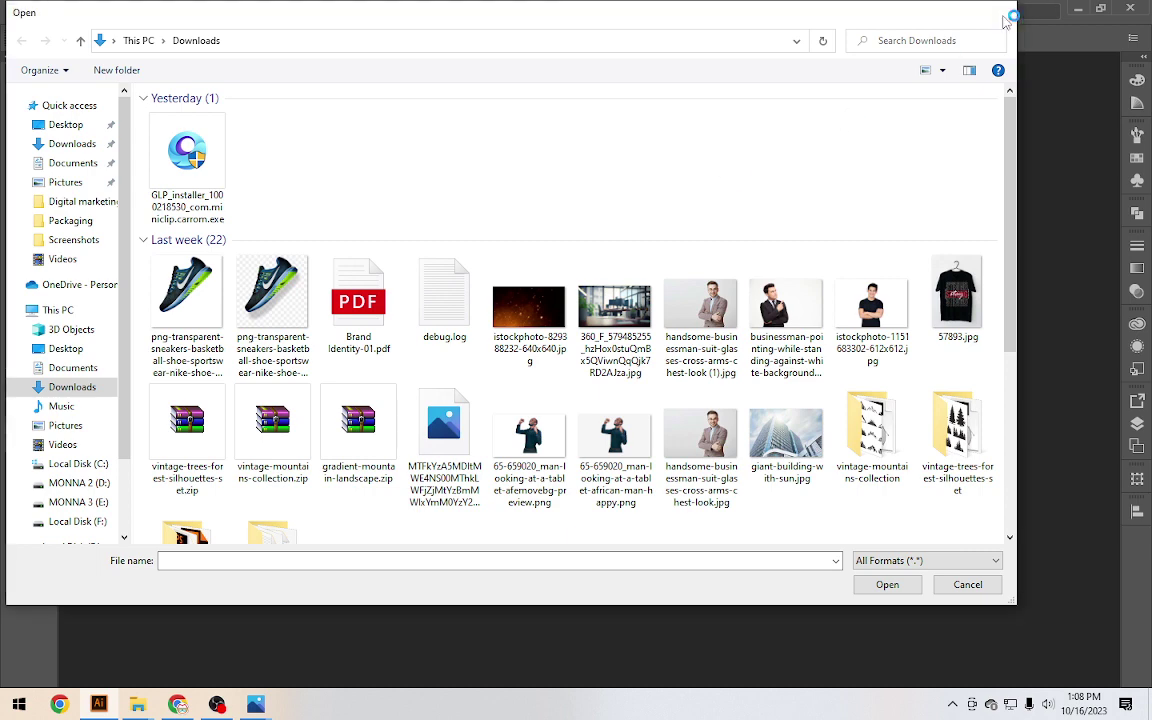
key(Escape)
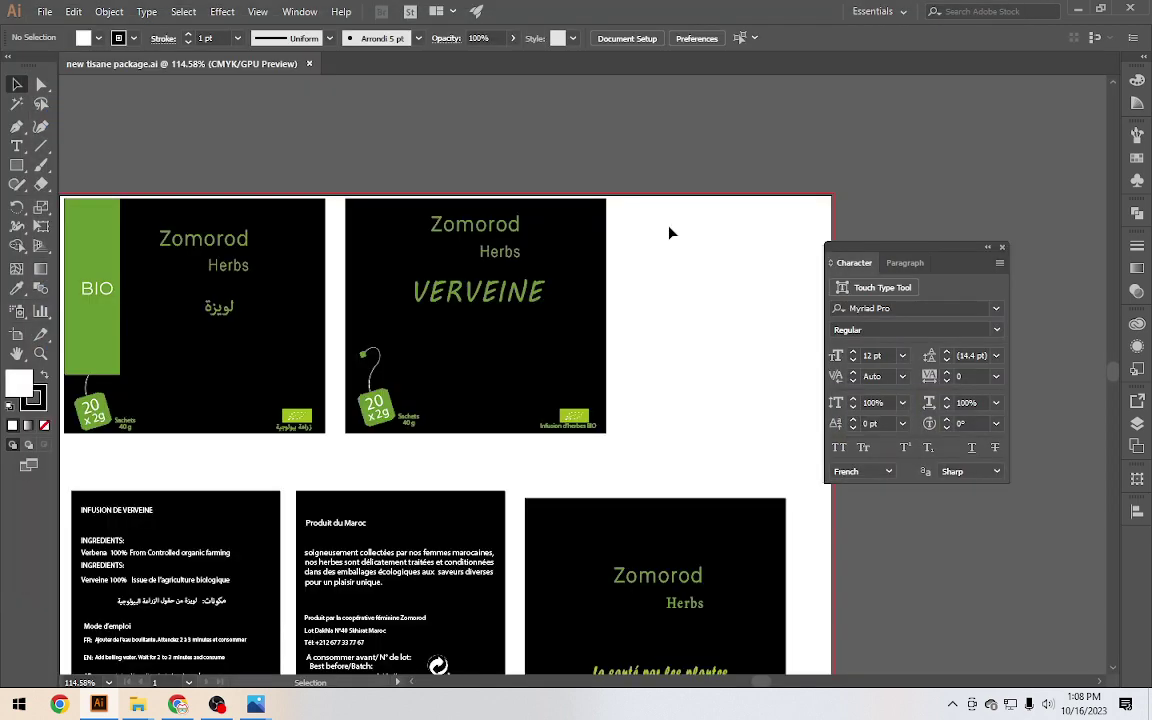
scroll(686, 195, down, 2)
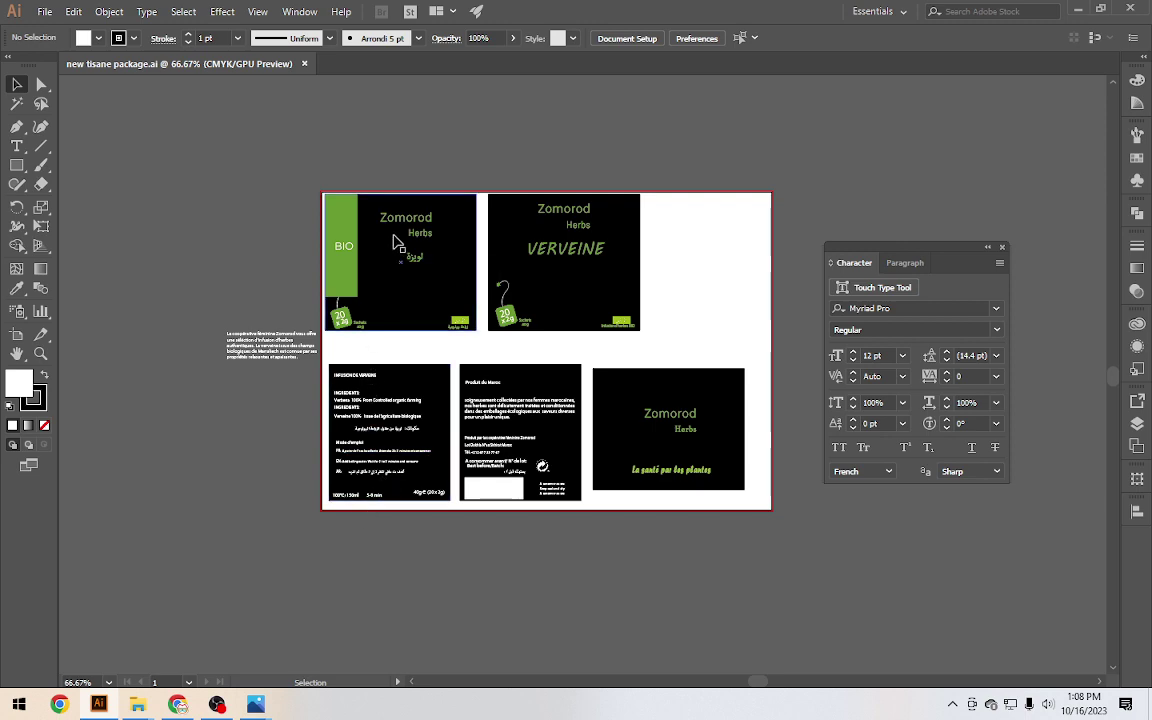
scroll(418, 243, up, 3)
scroll(447, 257, down, 1)
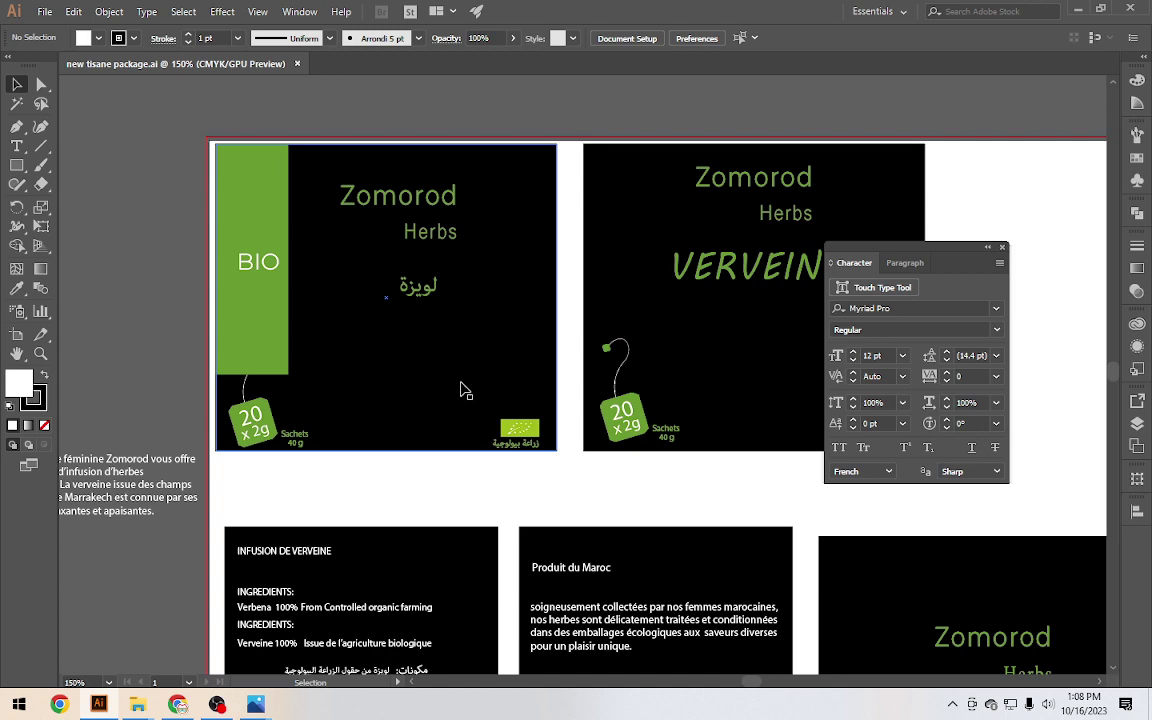
scroll(461, 390, down, 1)
scroll(465, 391, down, 1)
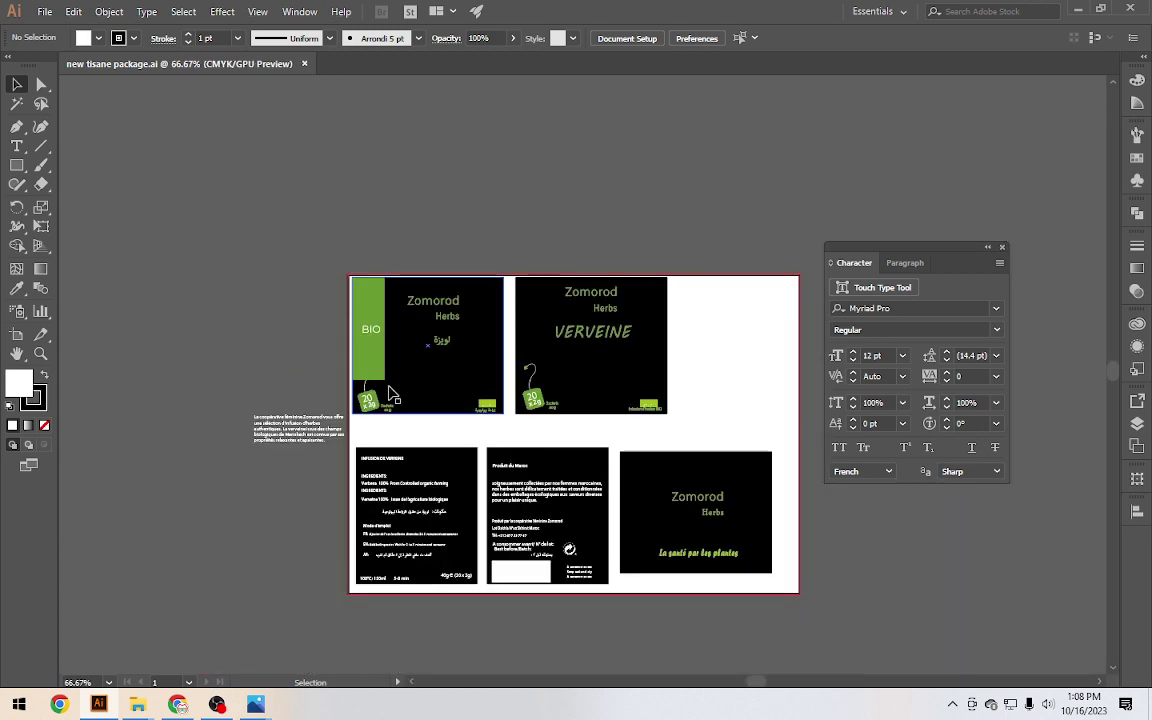
scroll(403, 398, up, 2)
scroll(410, 385, down, 2)
scroll(419, 370, down, 3)
scroll(404, 380, up, 1)
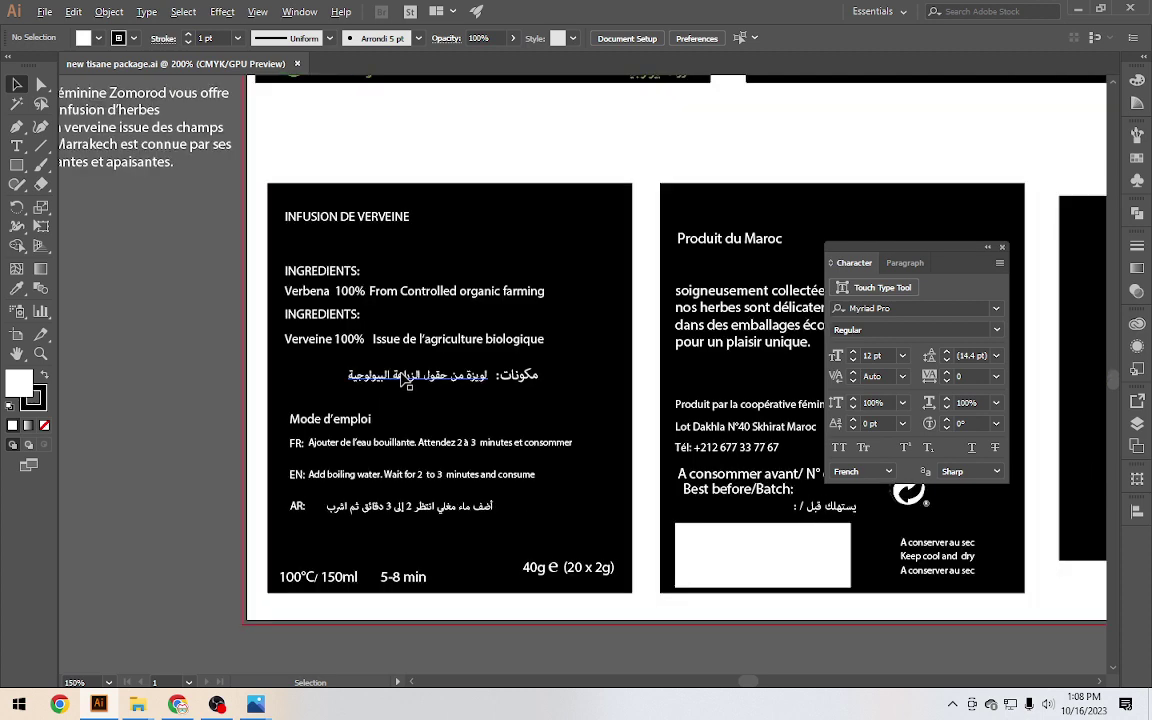
scroll(404, 380, up, 2)
click(443, 306)
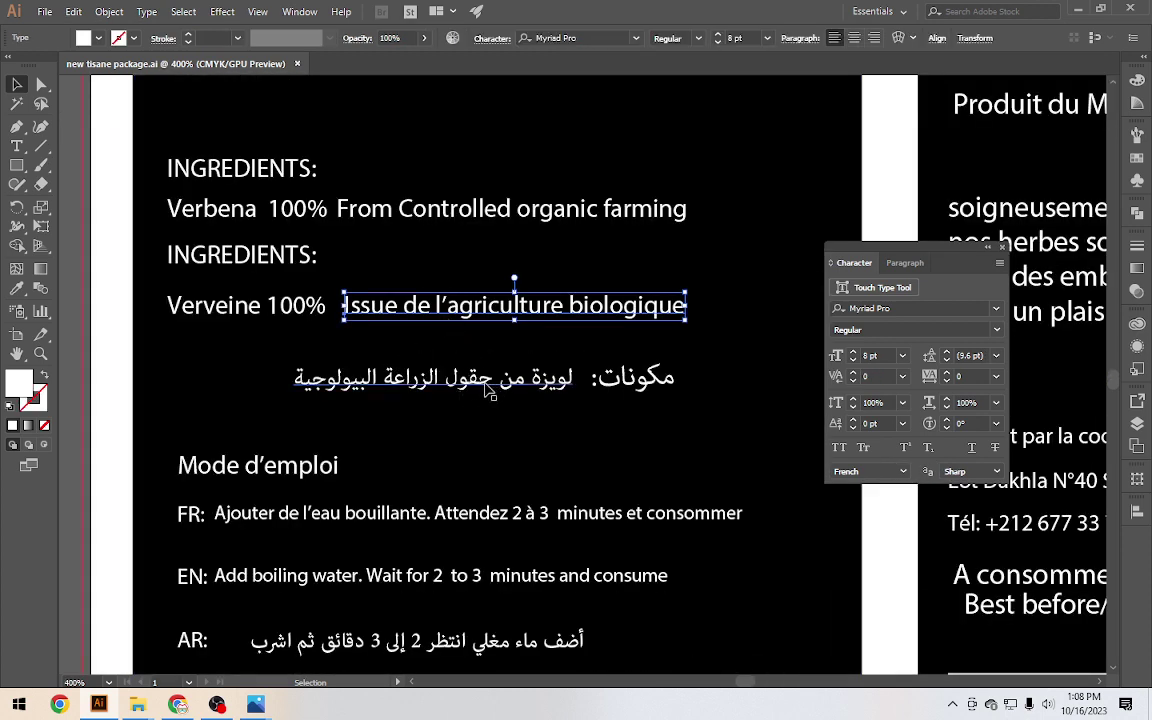
alt+scroll(413, 298, down, 2)
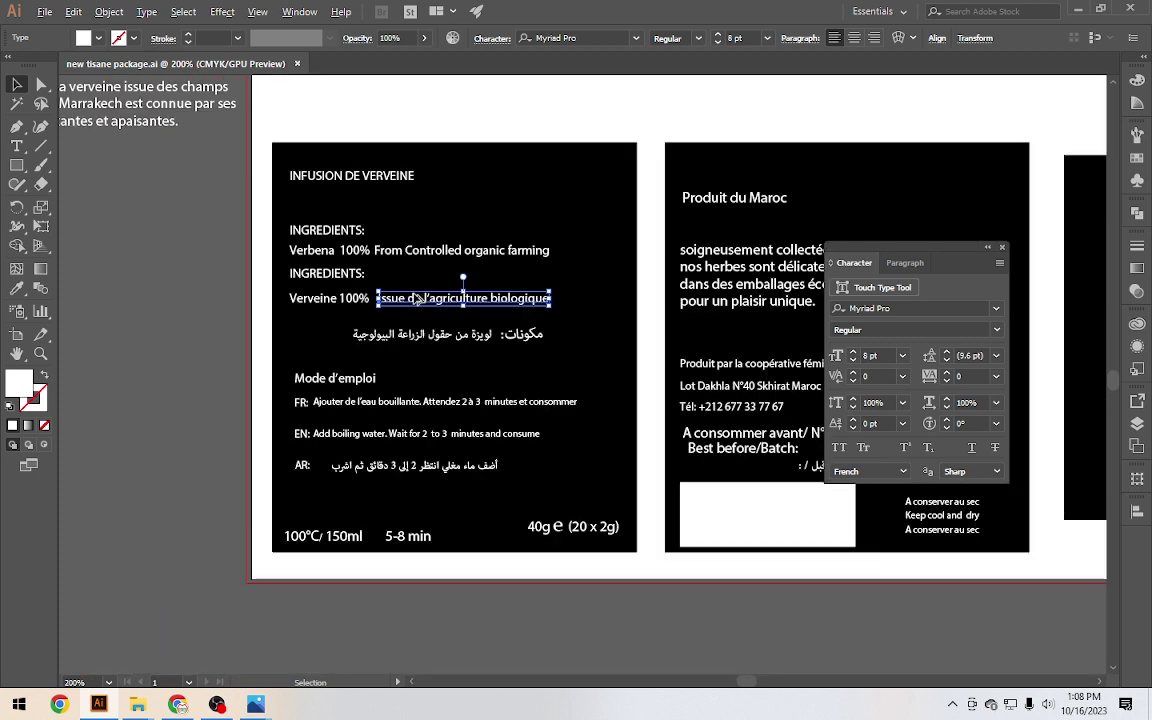
click(226, 282)
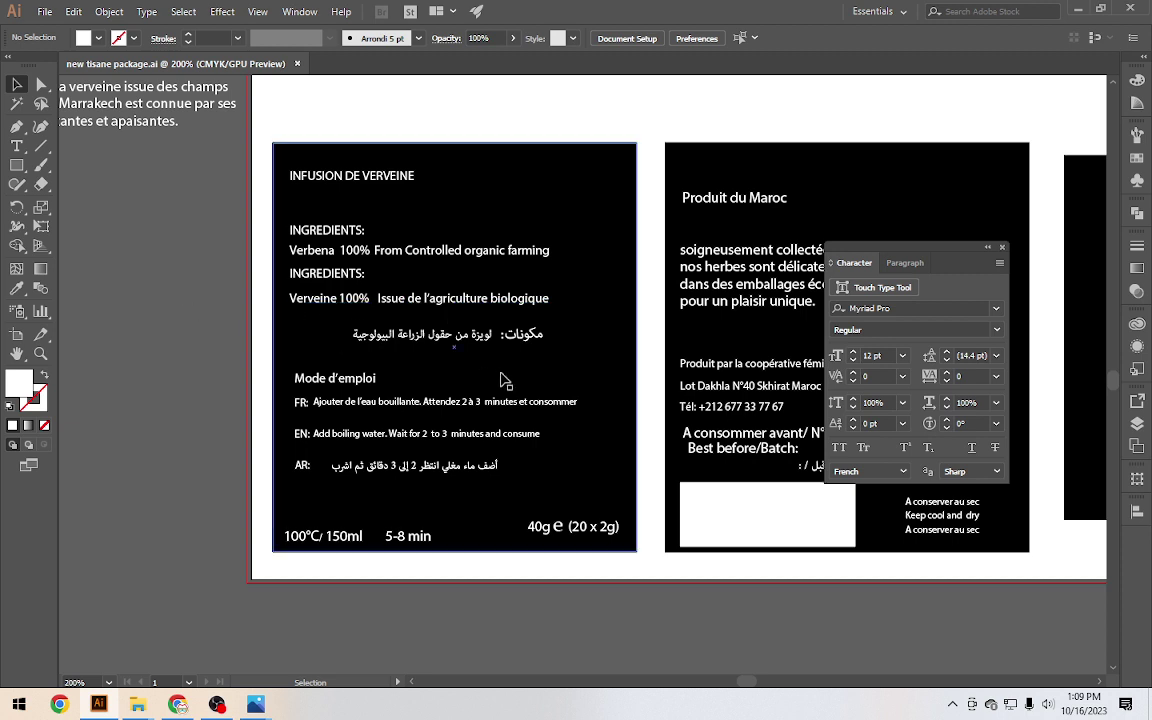
click(512, 340)
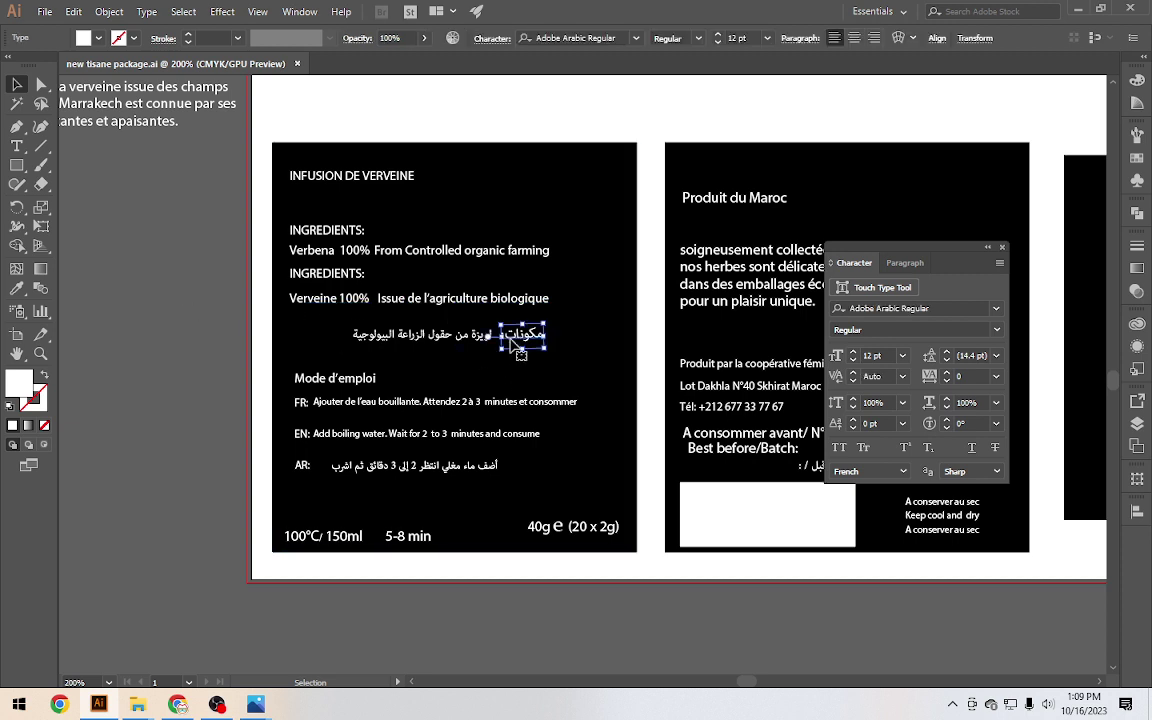
click(460, 340)
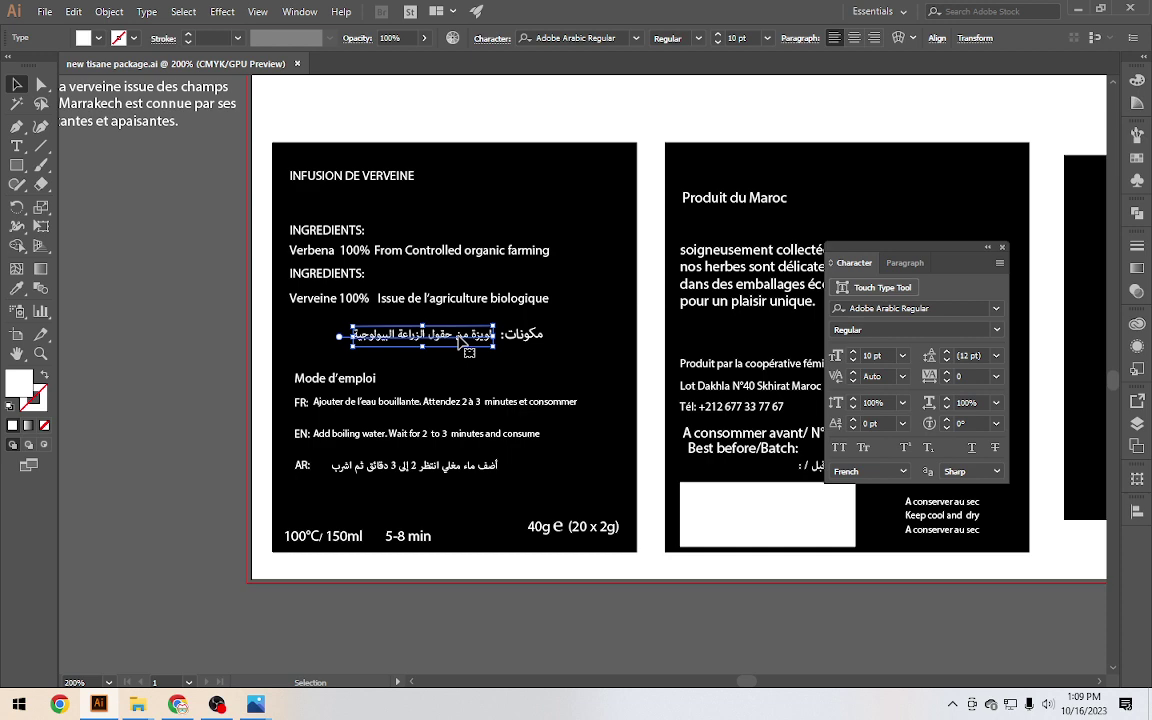
scroll(460, 340, down, 2)
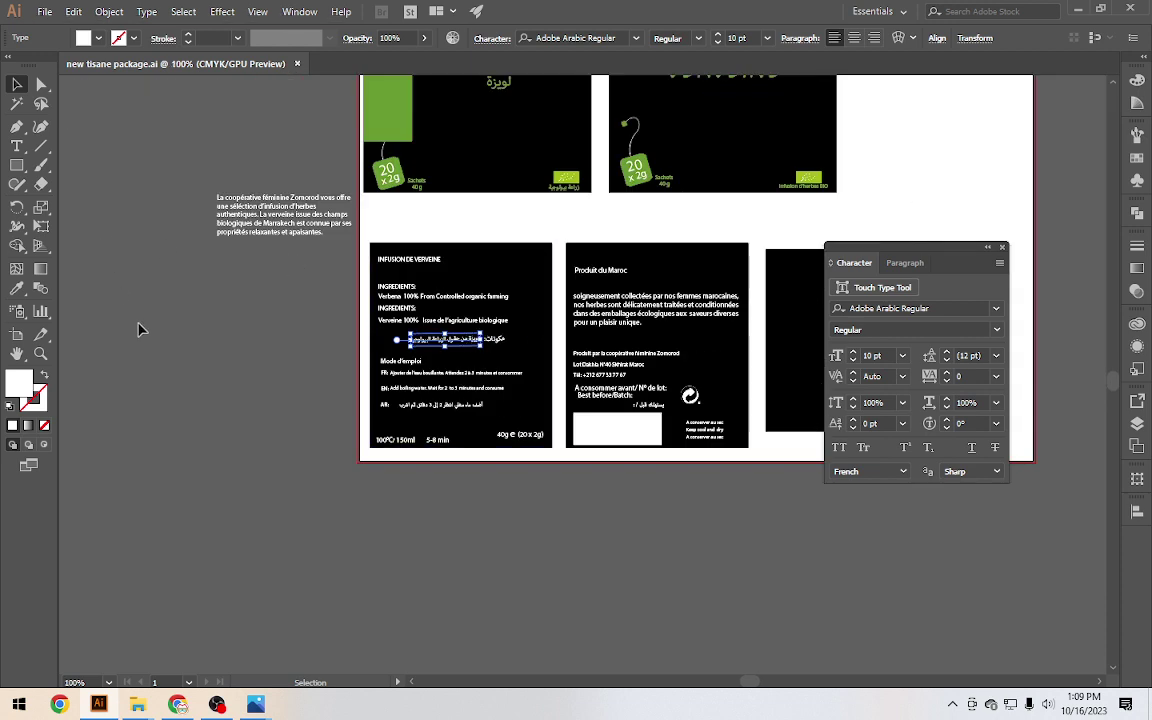
click(136, 327)
click(44, 11)
Cancel the Downloads Open dialog and open ZOMOROD Packging.ai from Packaging, accepting the newer-version warning
click(70, 65)
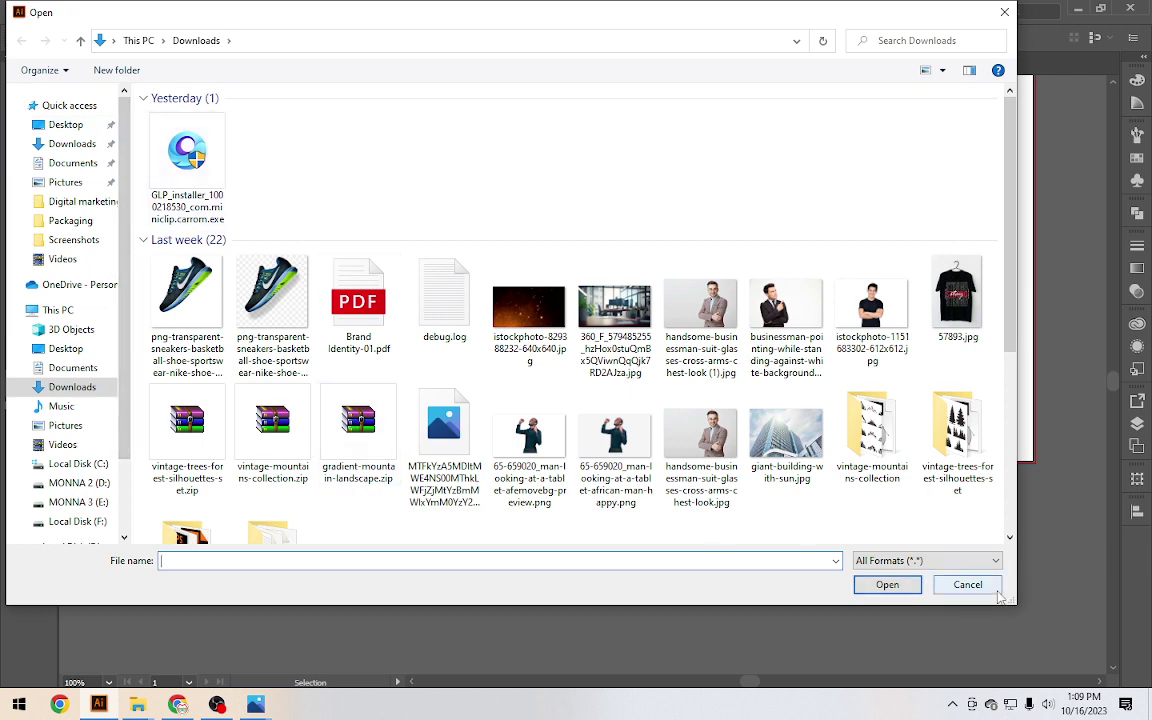
click(967, 584)
click(138, 705)
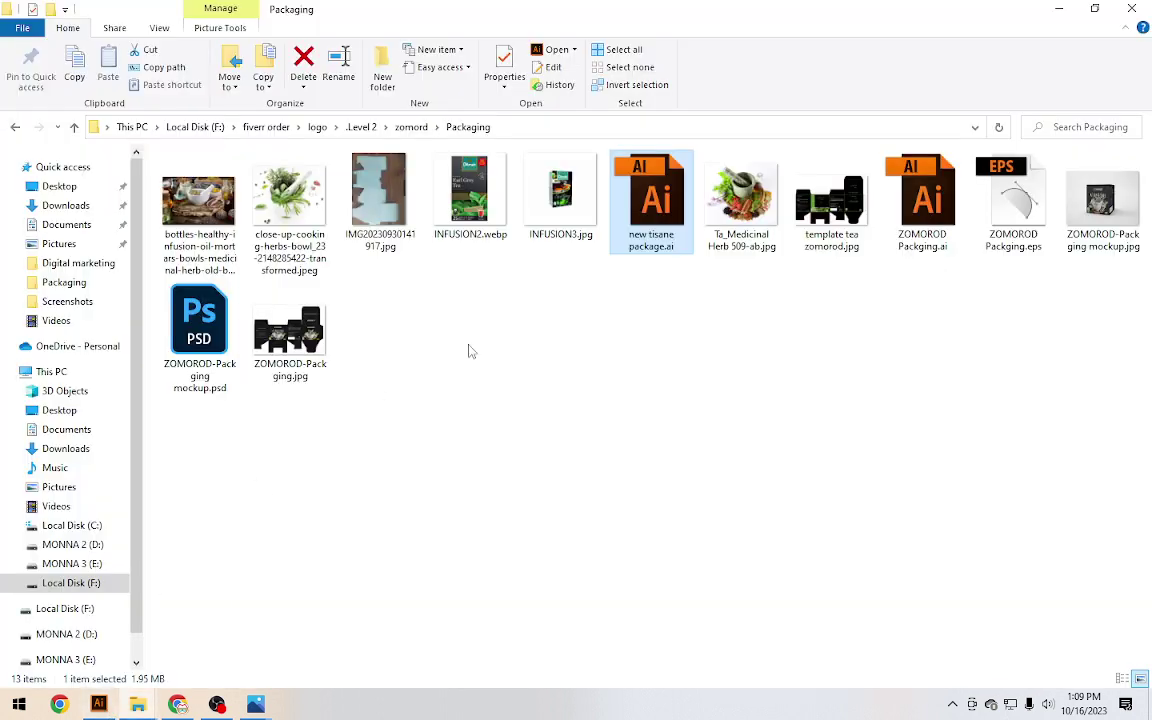
click(845, 303)
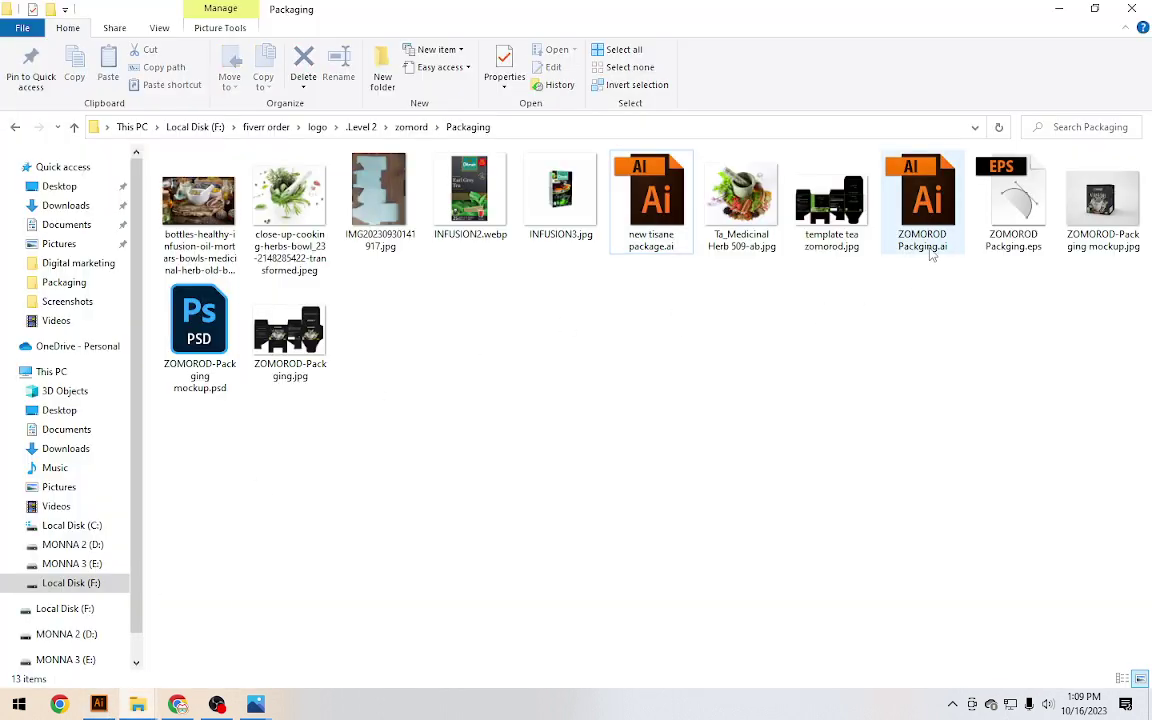
double_click(935, 238)
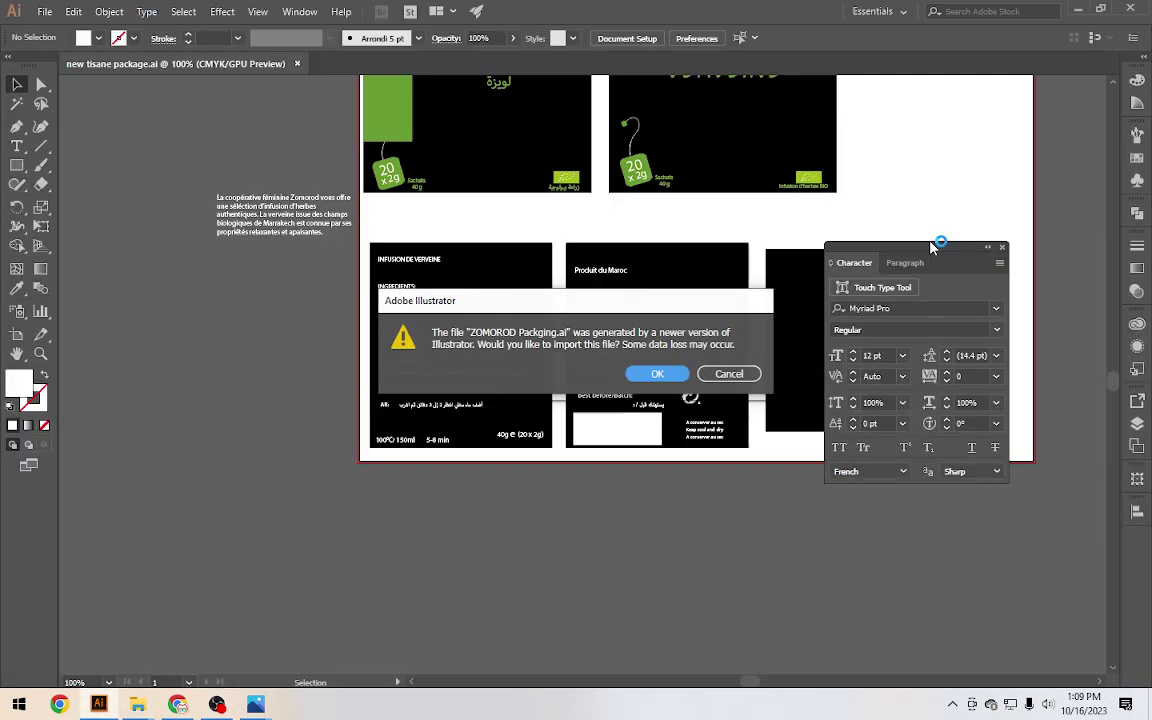
click(657, 374)
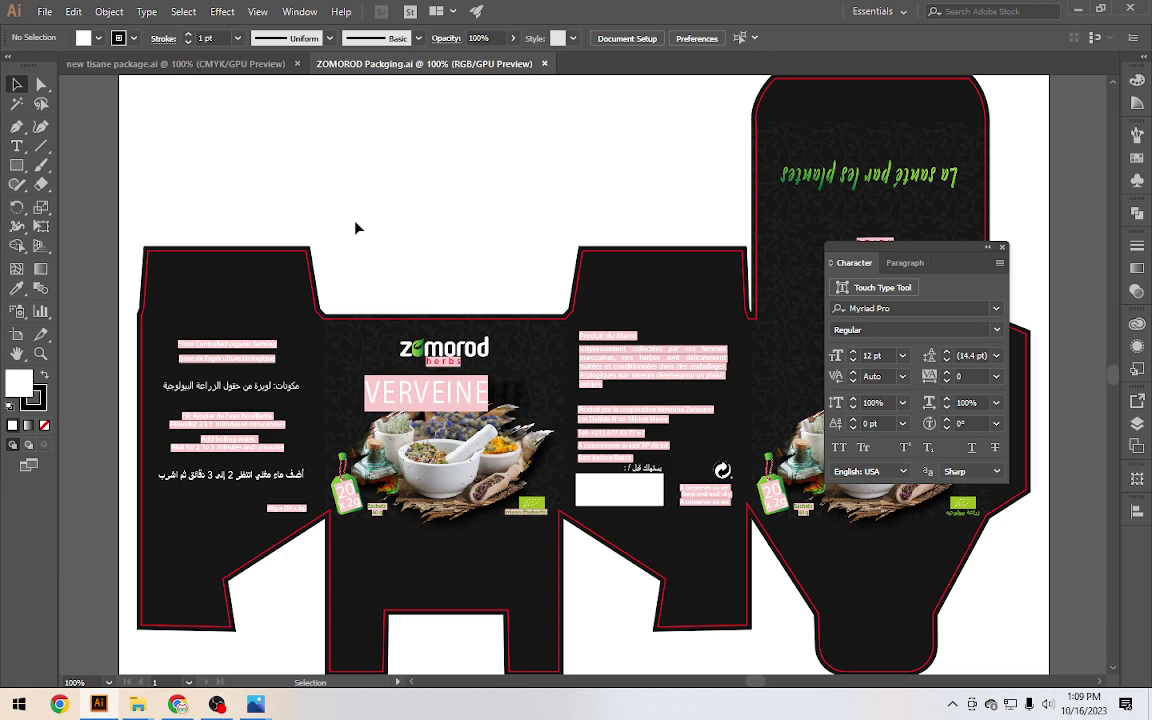
Deselect the mortar image, zoom to 200% on the VERVEINE title and select its clip group
scroll(358, 227, down, 2)
mouse_move(445, 378)
mouse_down()
mouse_move(455, 385)
mouse_move(443, 380)
mouse_up()
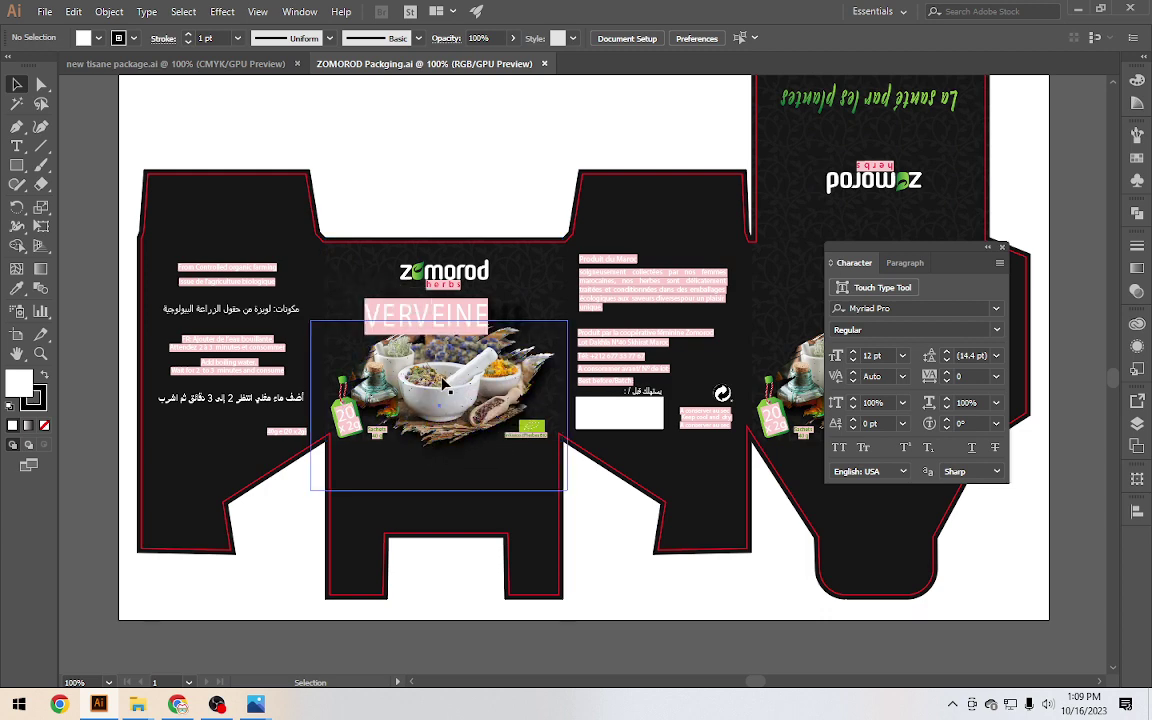
click(335, 372)
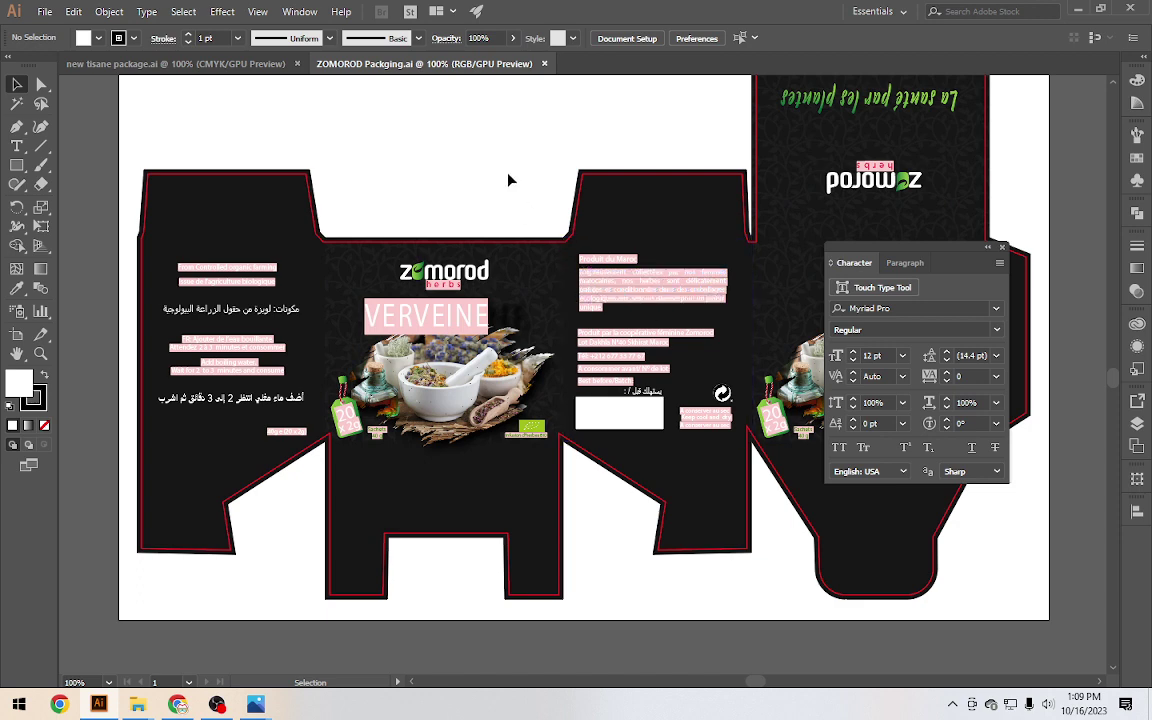
scroll(508, 180, down, 1)
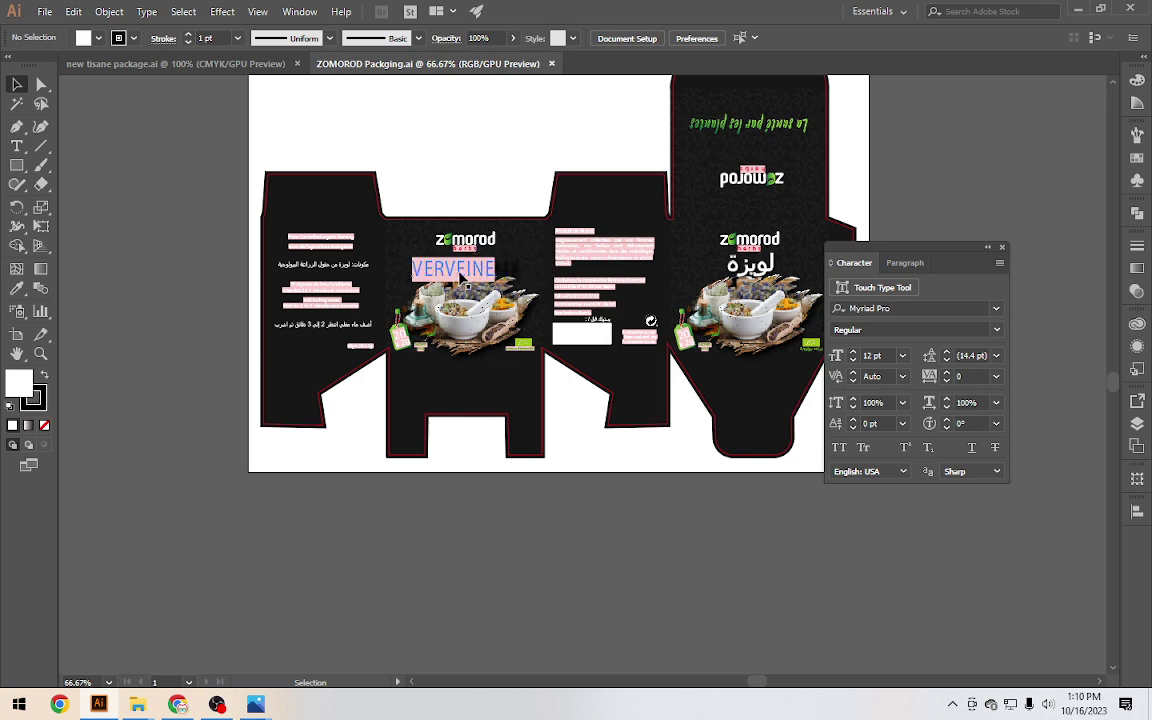
scroll(459, 280, up, 1)
scroll(459, 280, up, 2)
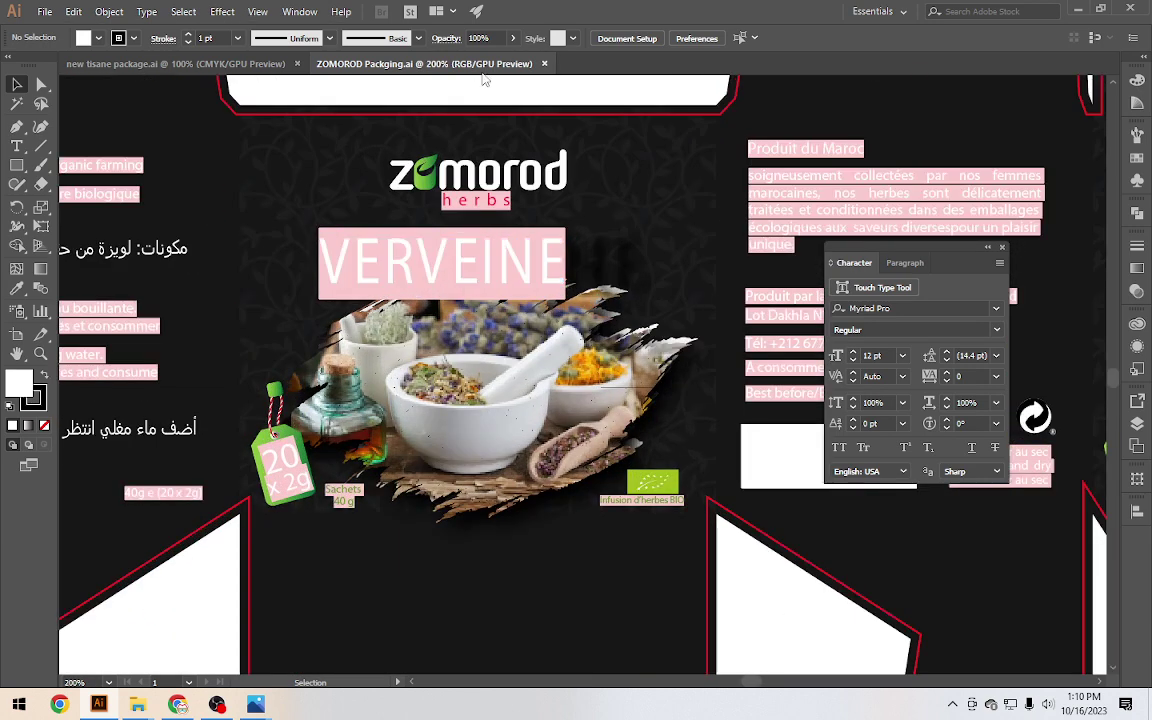
scroll(510, 125, up, 2)
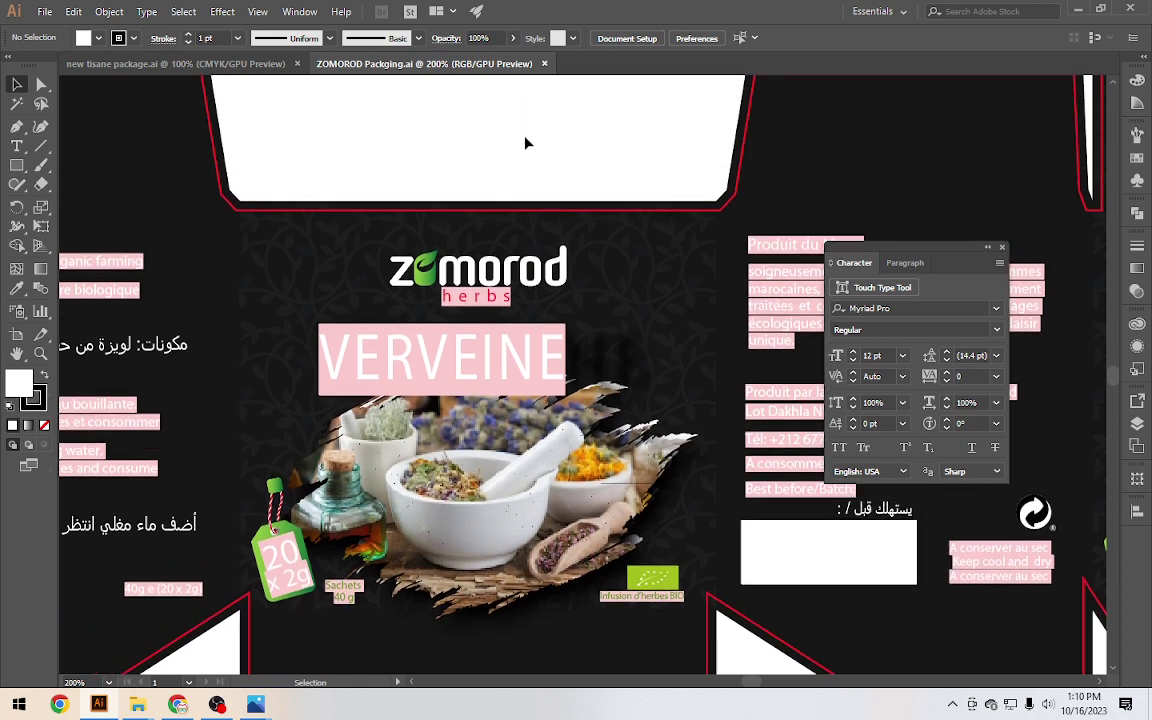
click(384, 375)
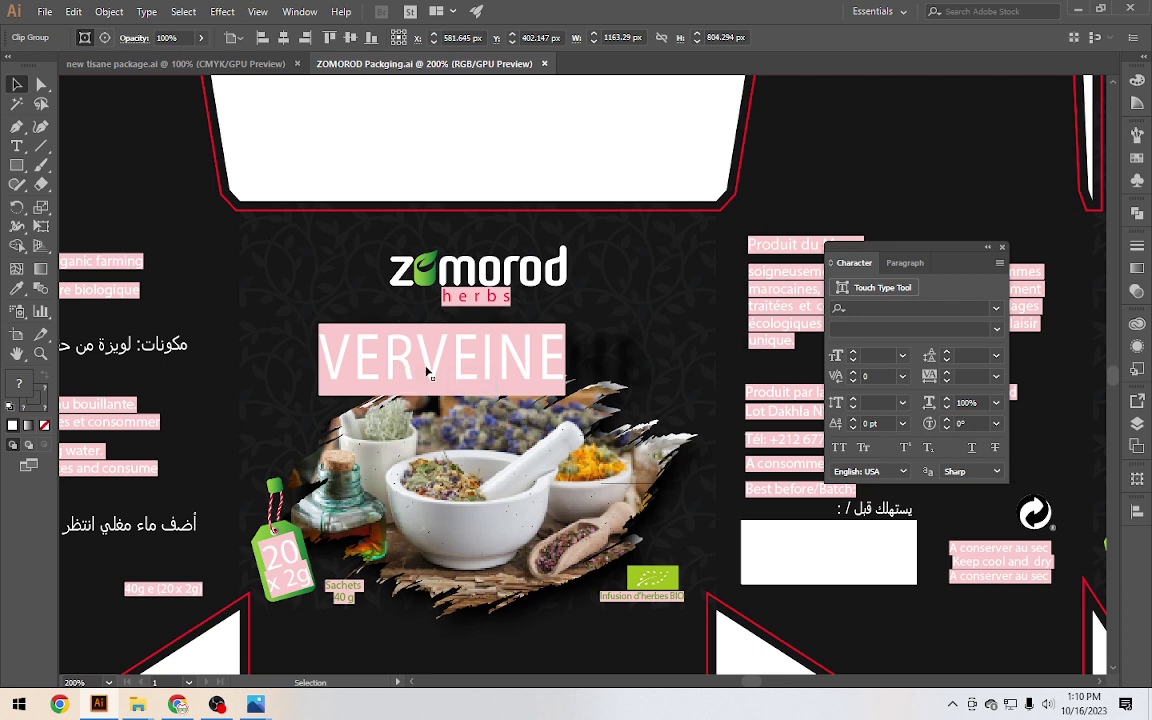
Edit into the VERVEINE text and select its font name, CinzelDecorative Bold, in the Character panel
double_click(414, 372)
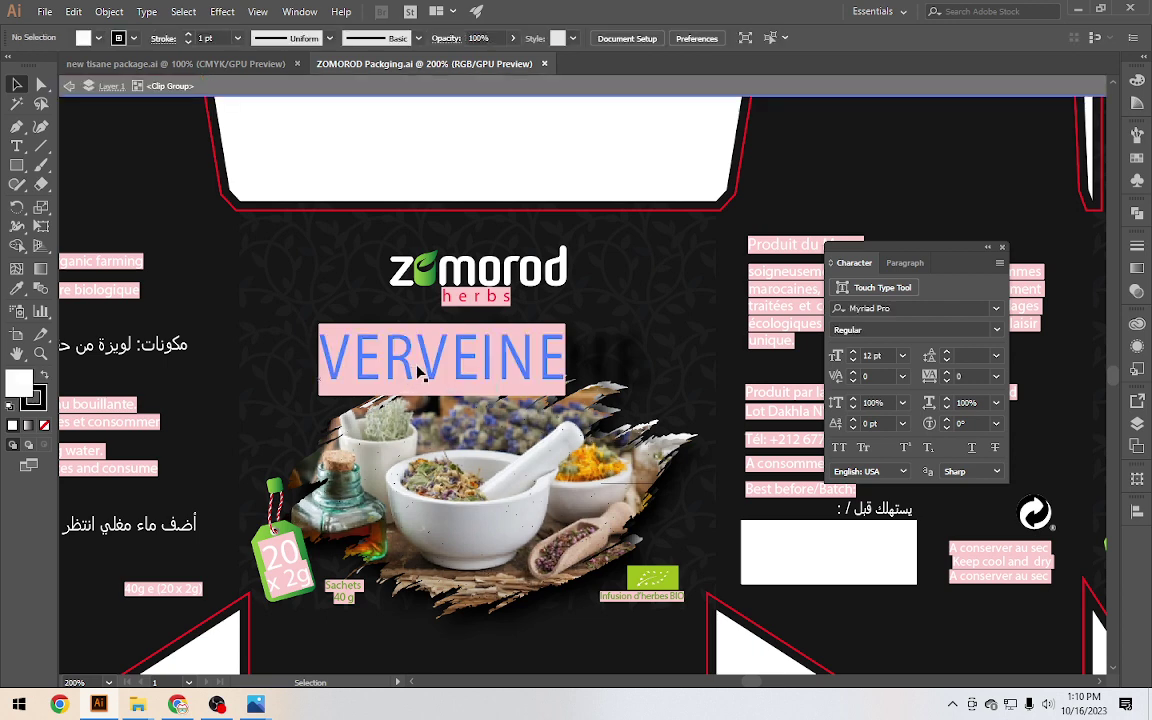
double_click(441, 370)
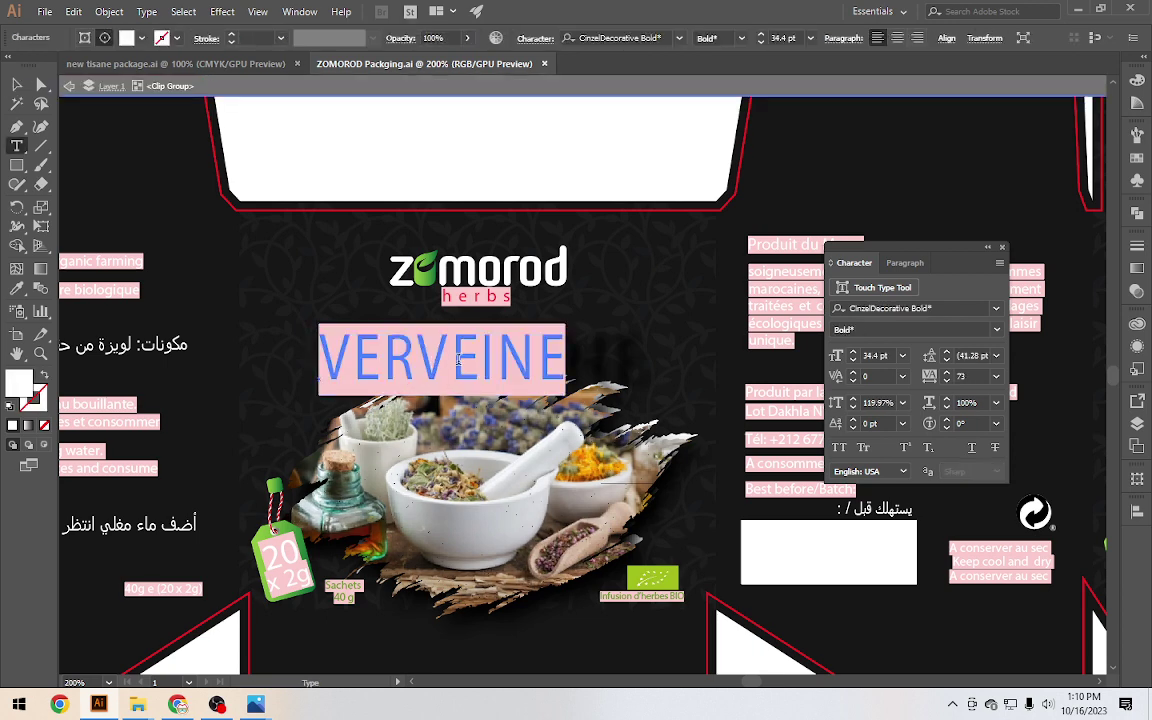
drag(538, 360, 328, 355)
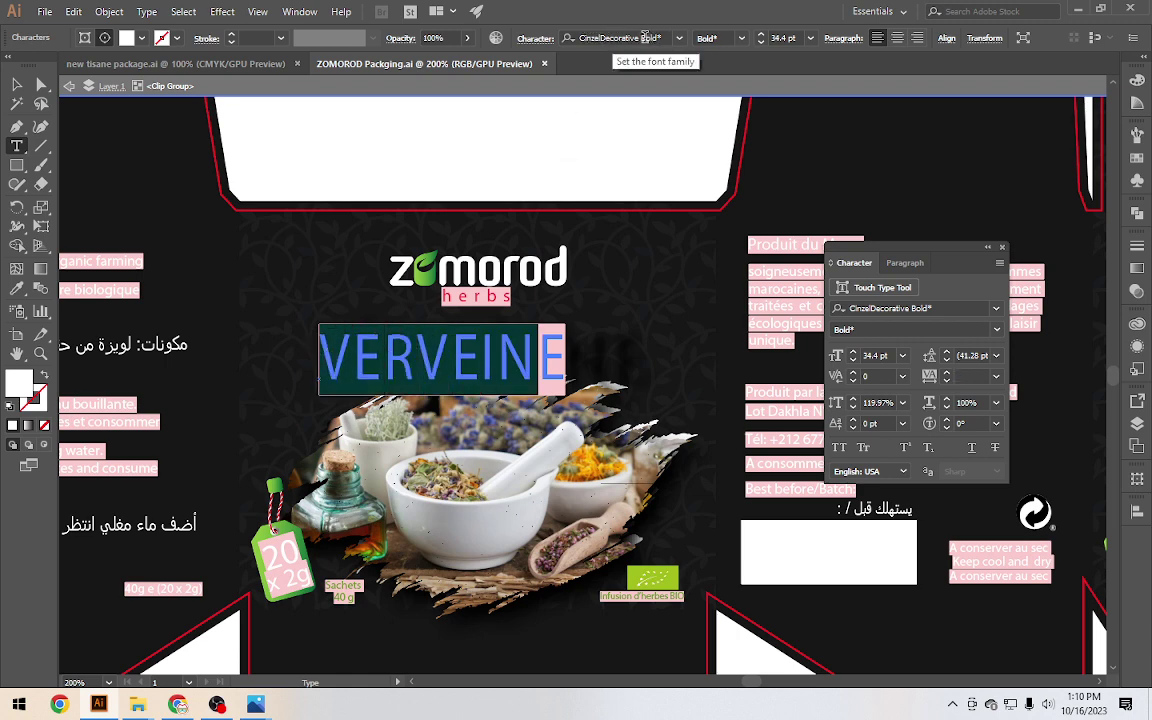
click(581, 38)
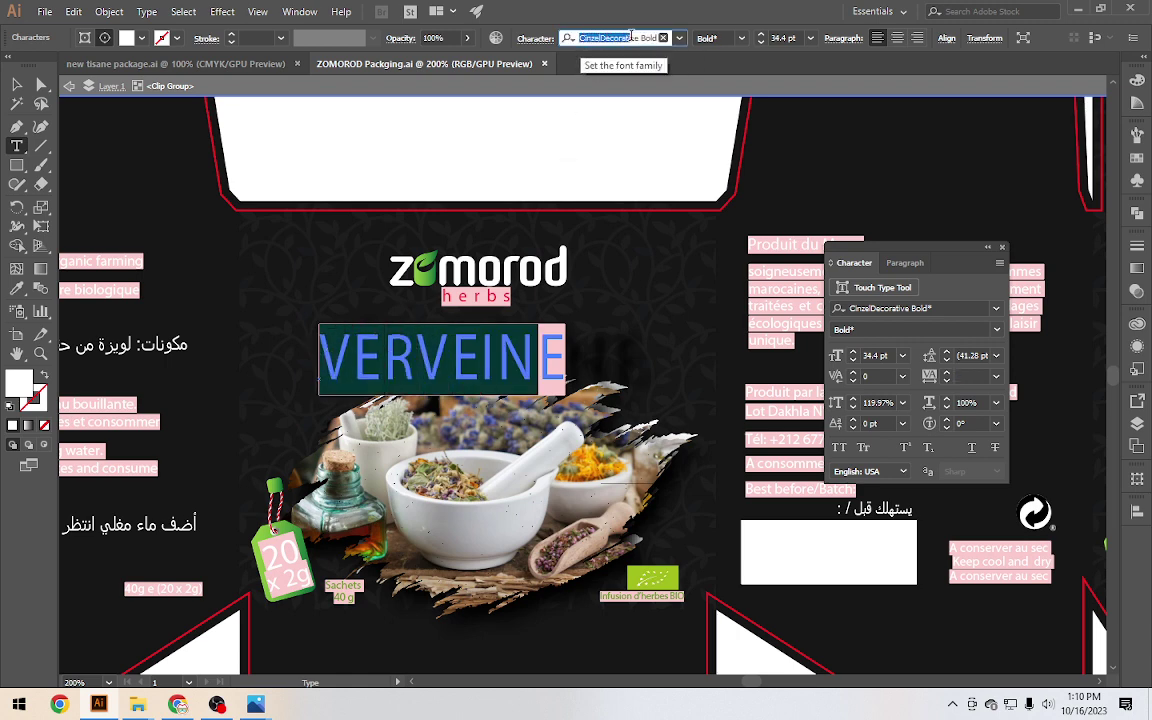
drag(631, 35, 648, 35)
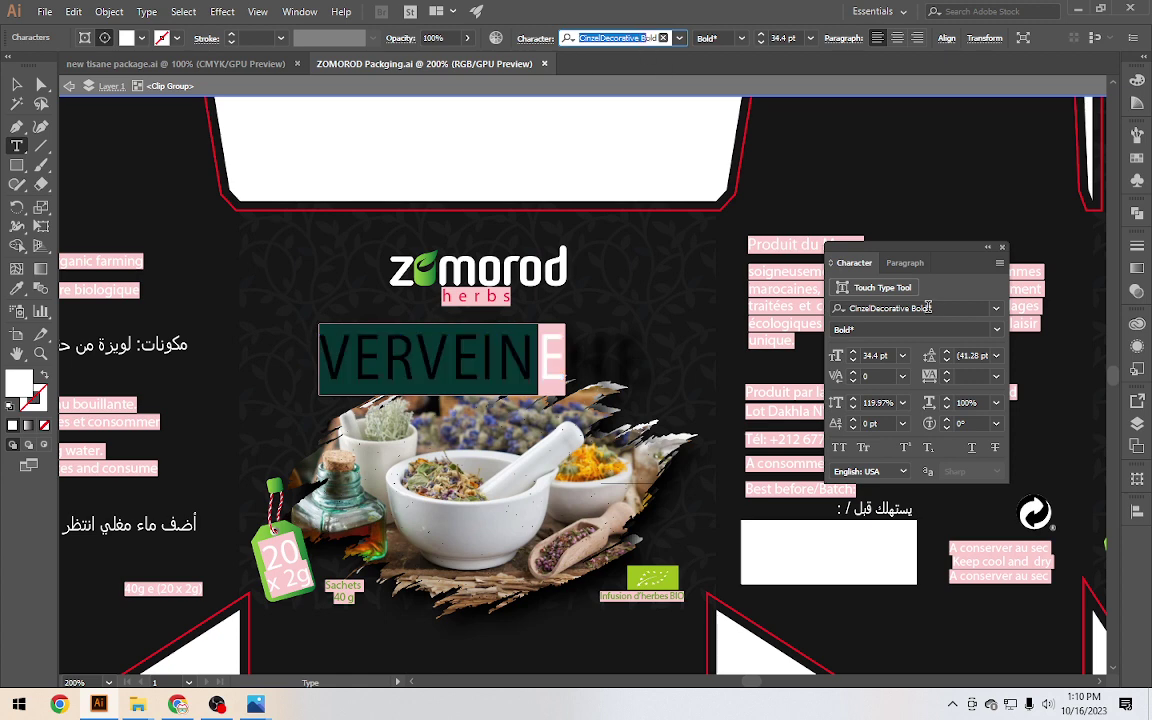
click(855, 309)
click(855, 309)
drag(939, 307, 833, 320)
key(ctrl+c)
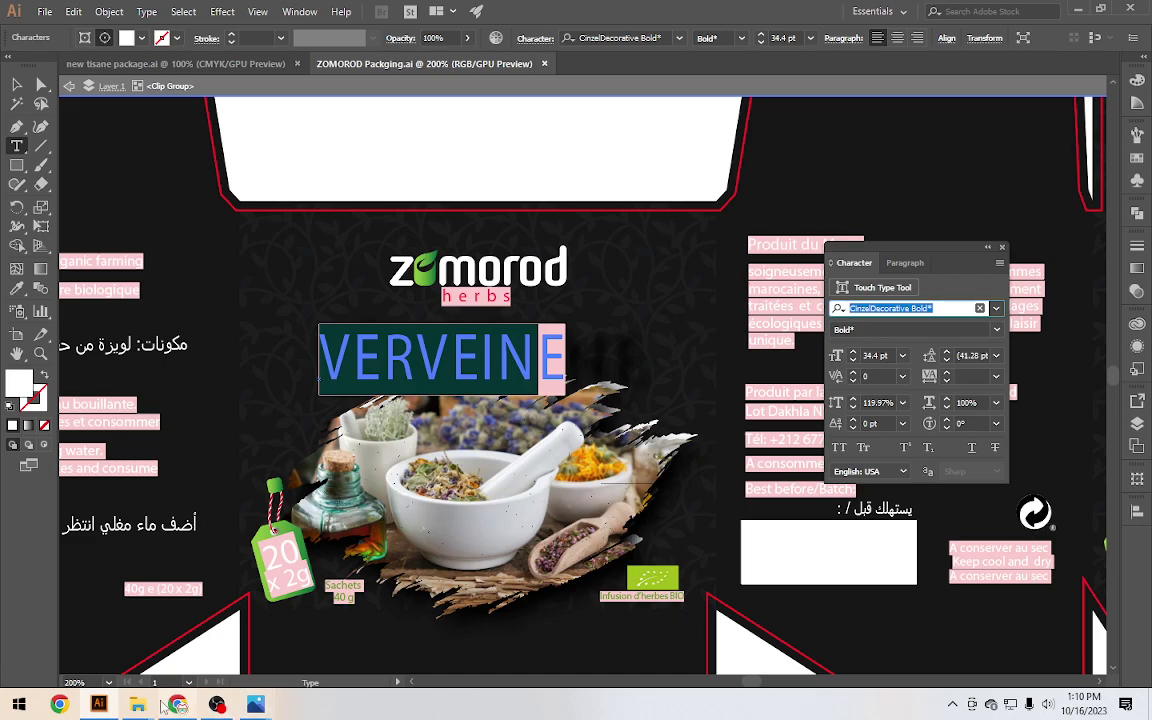
key(alt+Tab)
Search the web for 'Cinzel Decorative Bold' in a new tab, briefly checking a Fiverr message
click(407, 13)
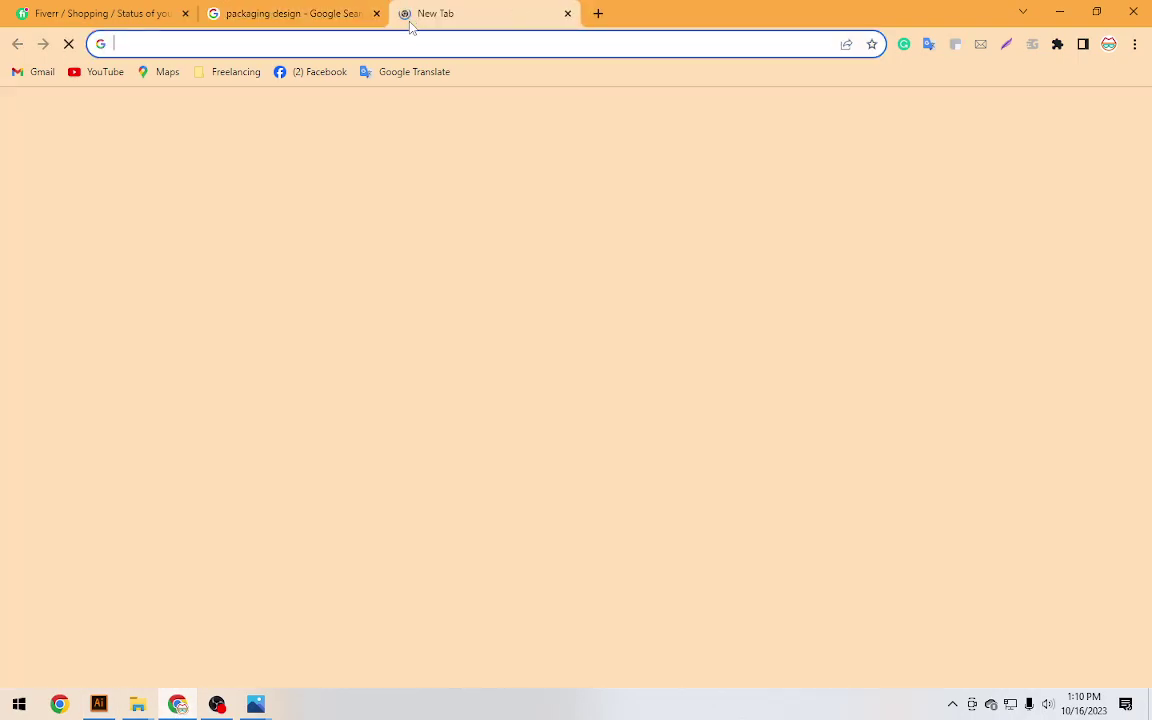
key(ctrl+v)
click(90, 12)
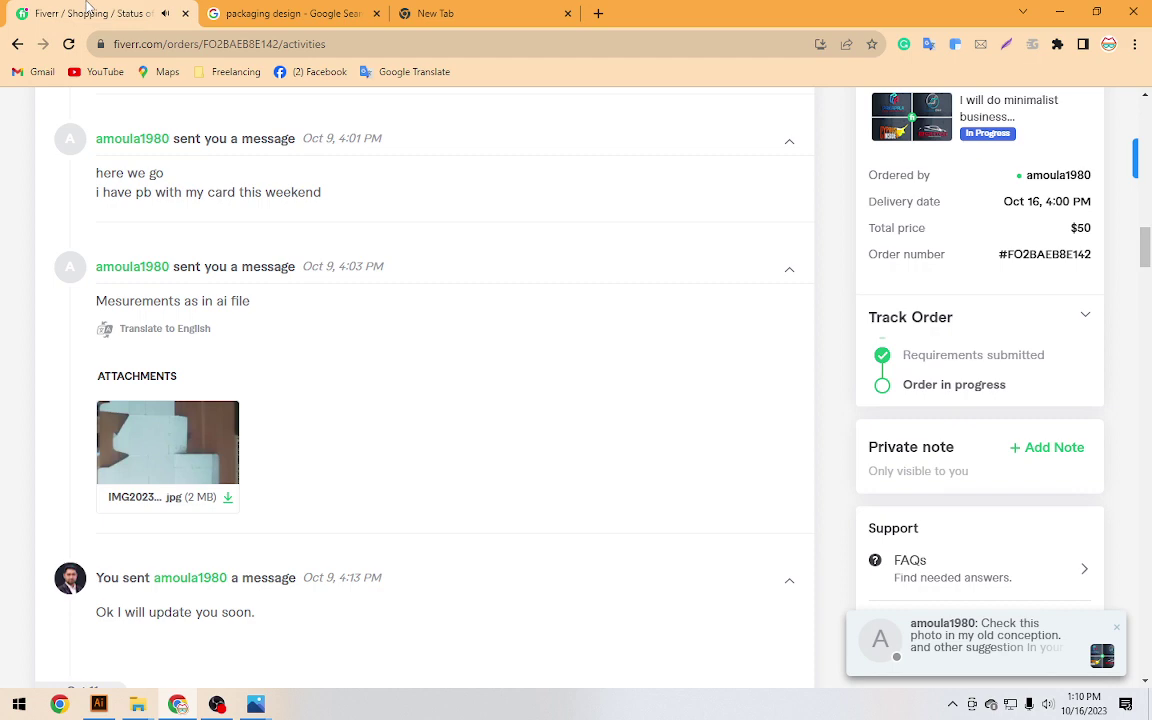
click(944, 645)
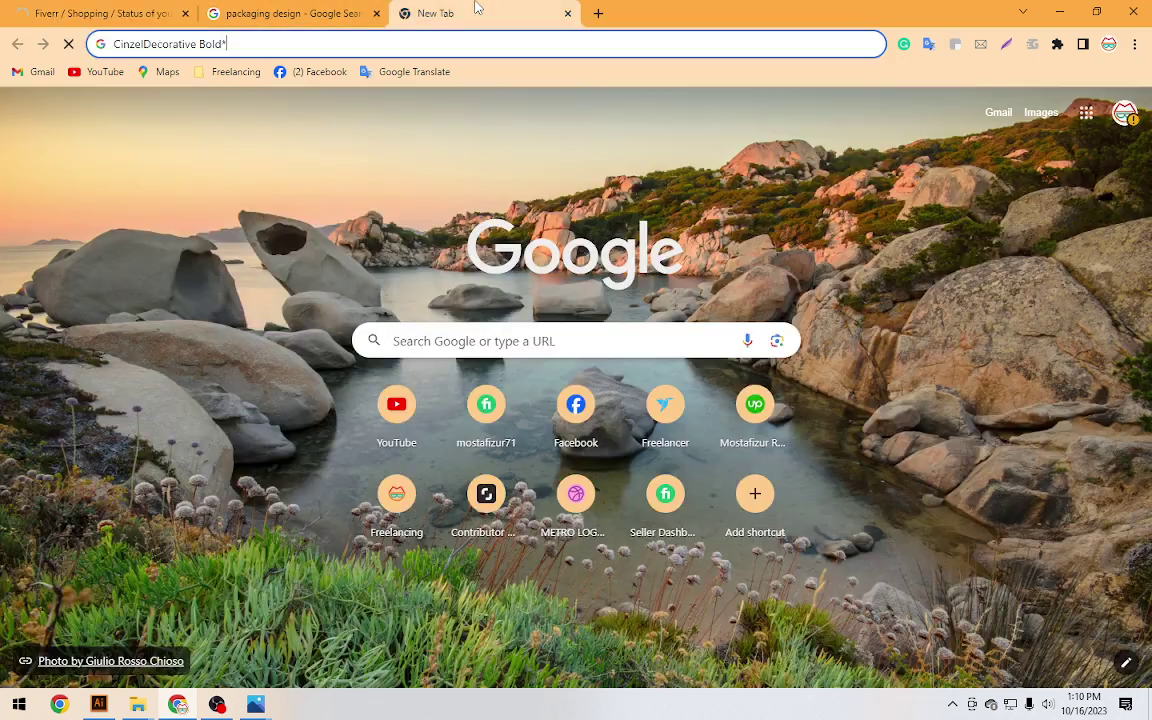
click(470, 10)
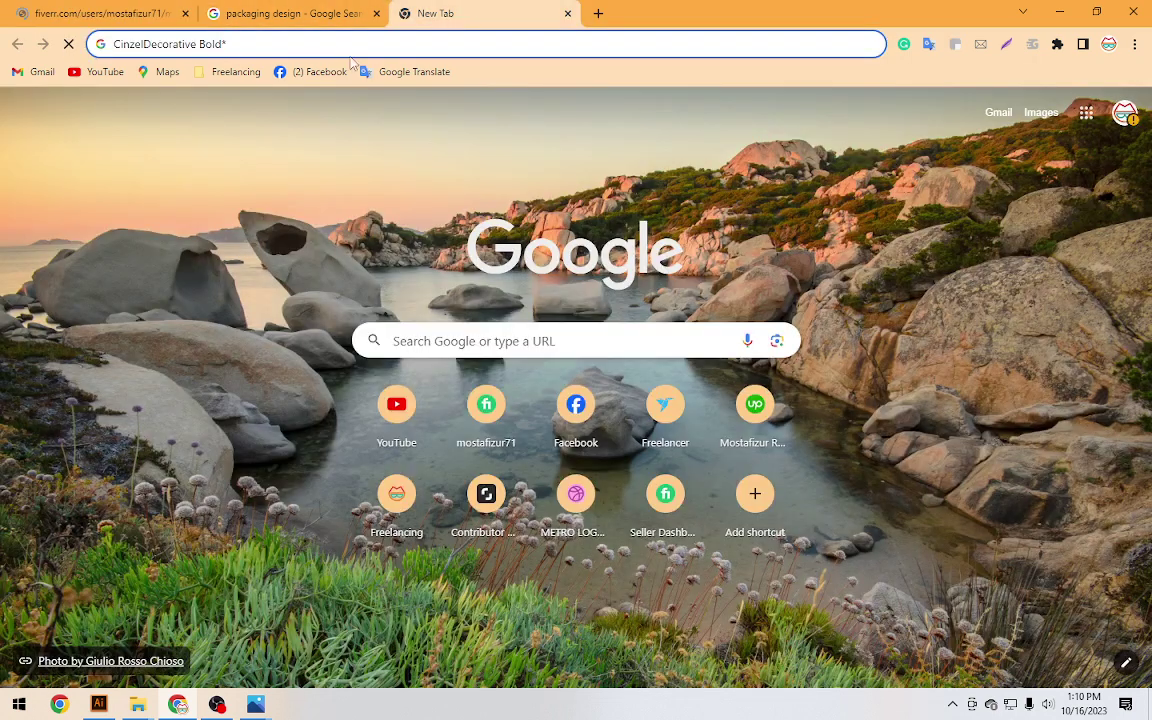
key(BackSpace)
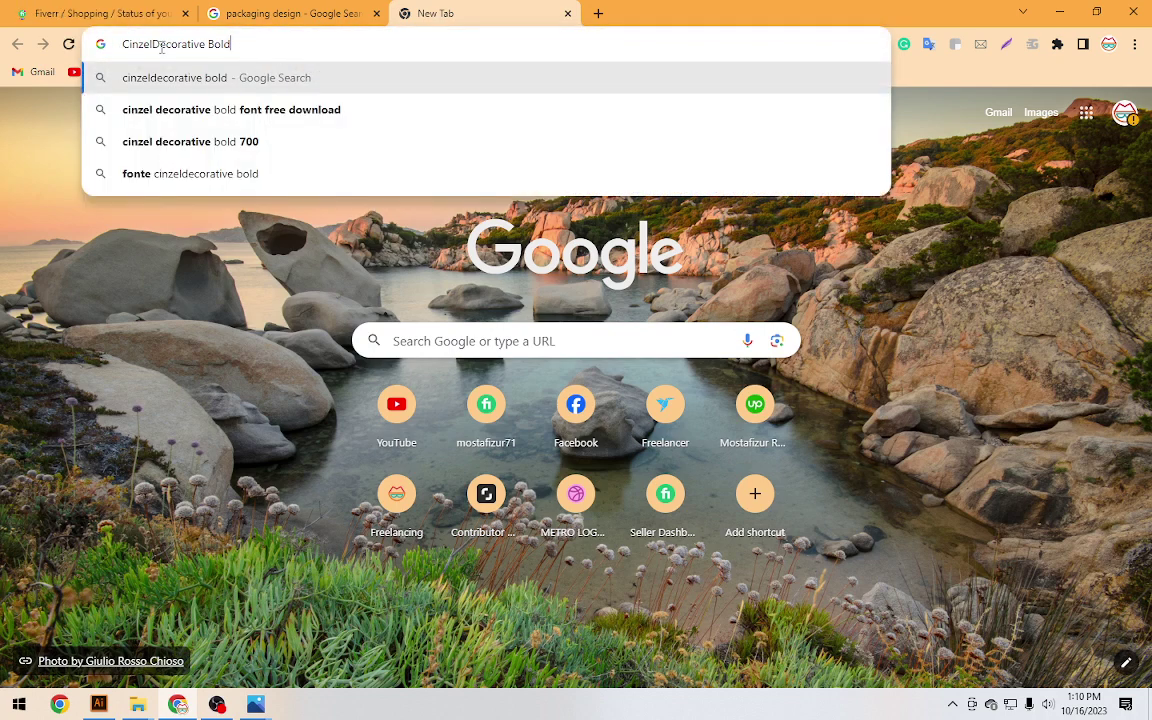
click(155, 44)
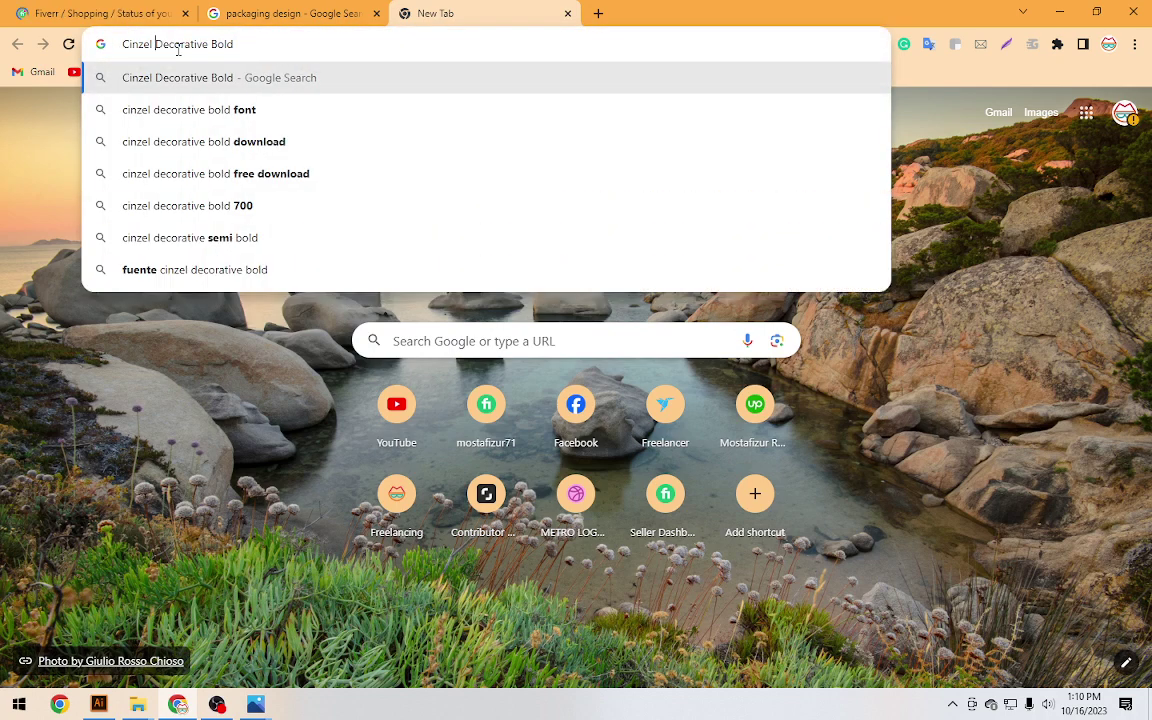
key(Return)
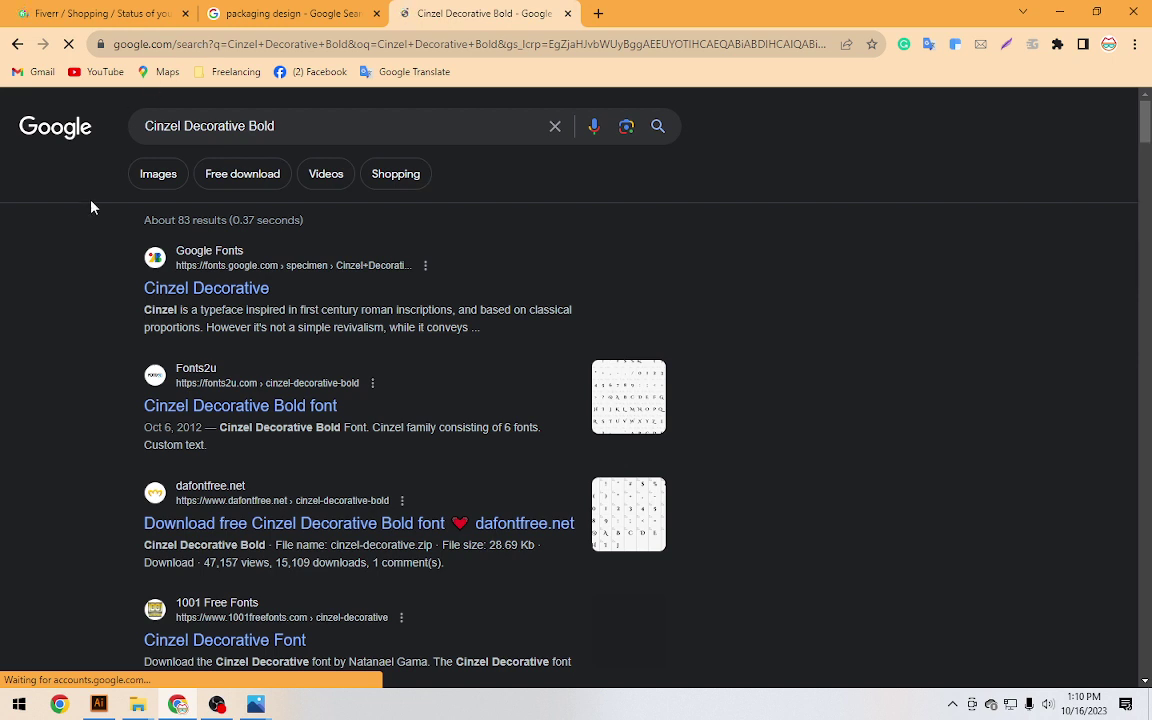
Open the Google Fonts Cinzel Decorative page and download the family as Cinzel_Decorative.zip
right_click(222, 290)
click(244, 298)
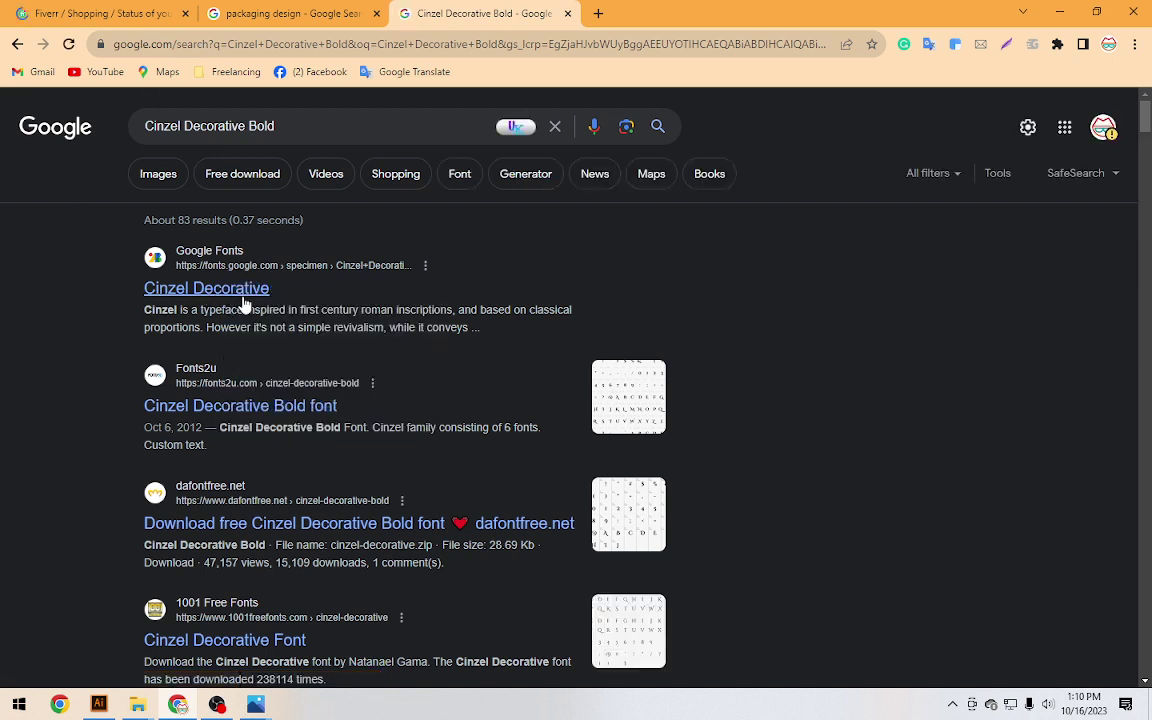
click(620, 14)
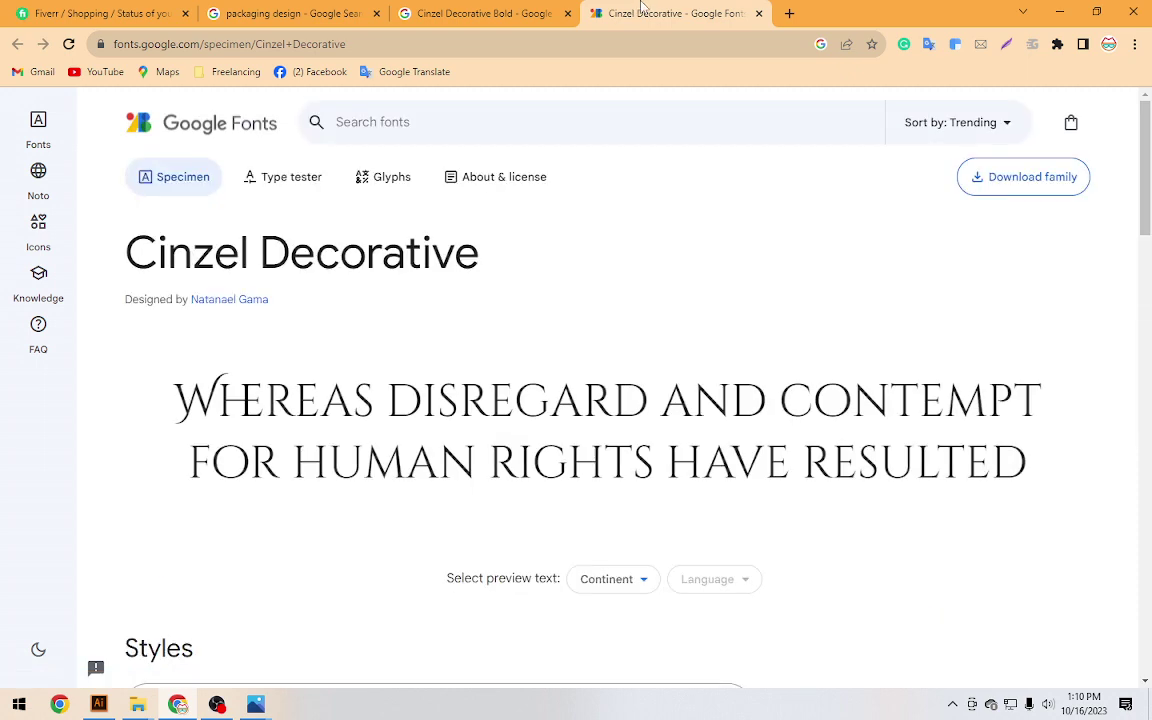
click(1058, 189)
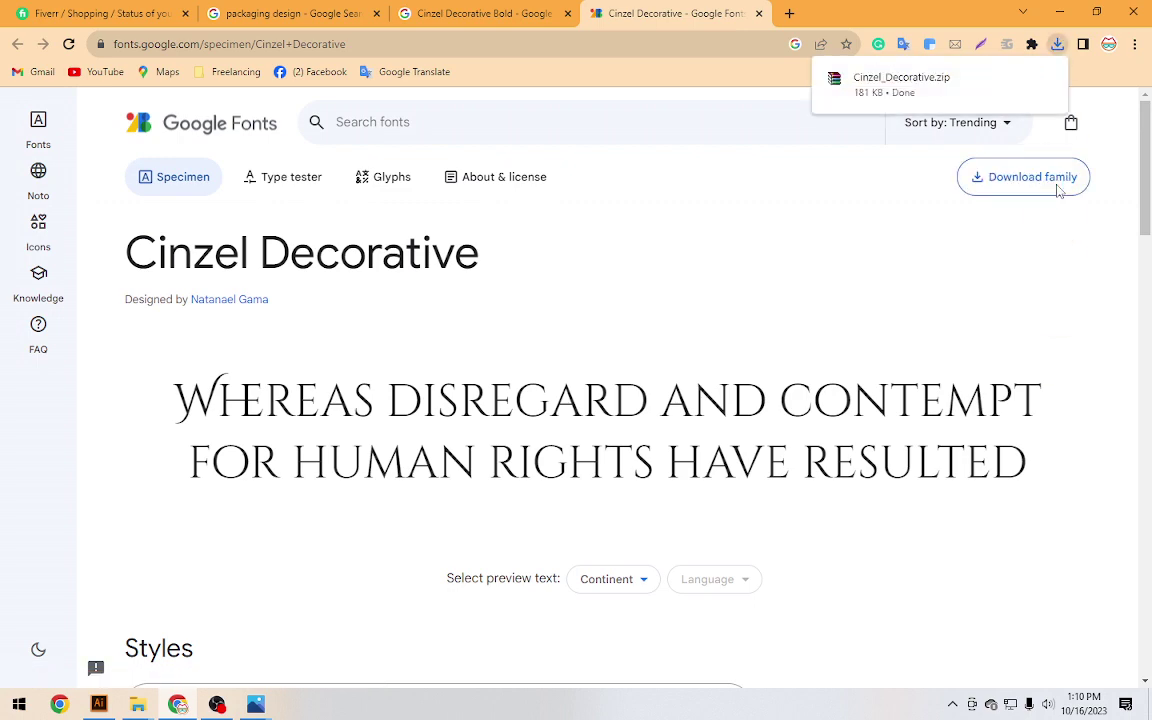
click(1023, 83)
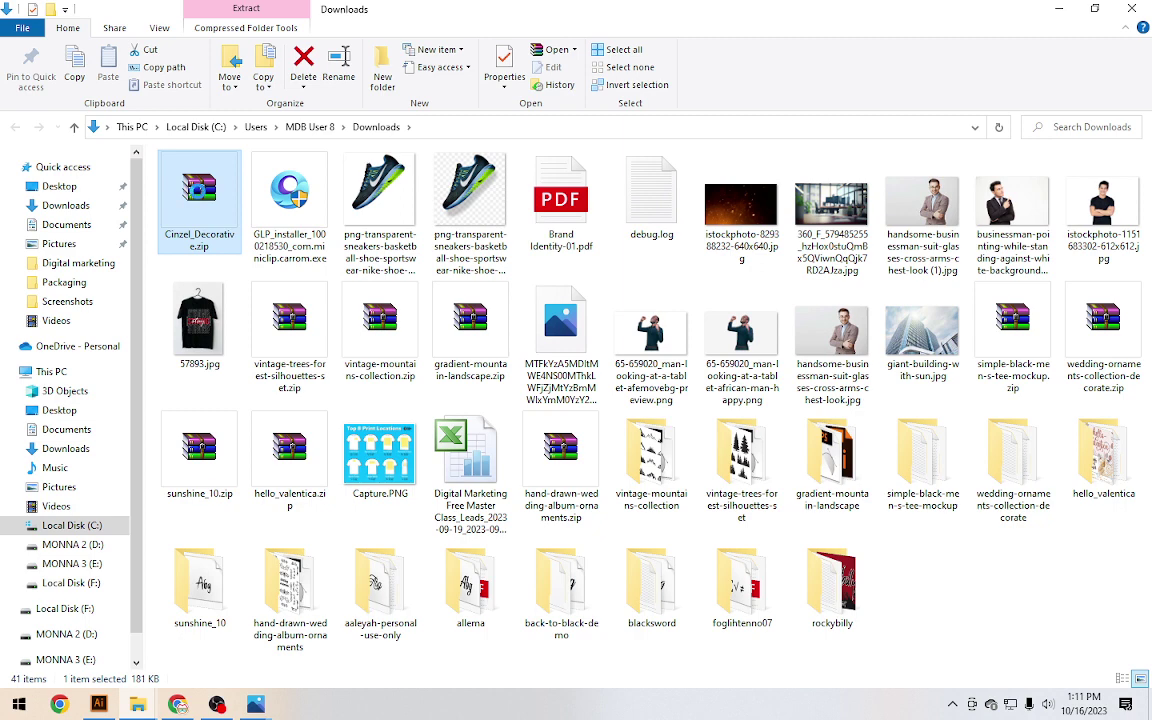
Extract Cinzel_Decorative.zip and install its Black, Bold and Regular font files
right_click(199, 197)
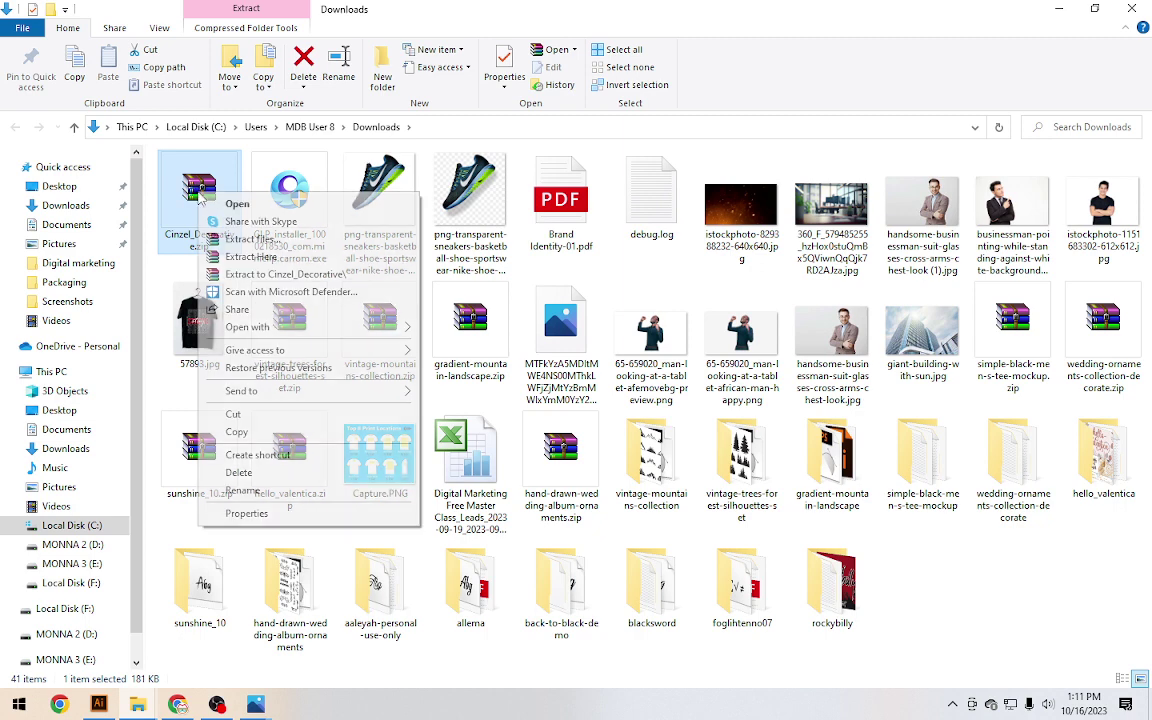
click(306, 276)
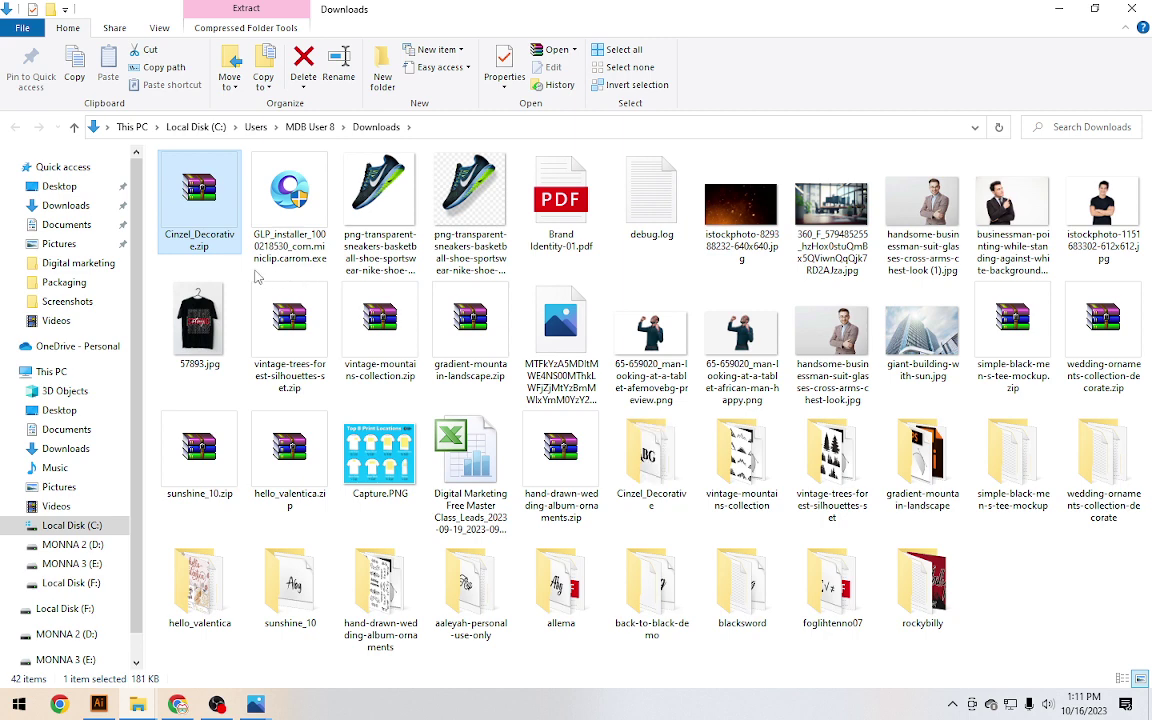
double_click(651, 462)
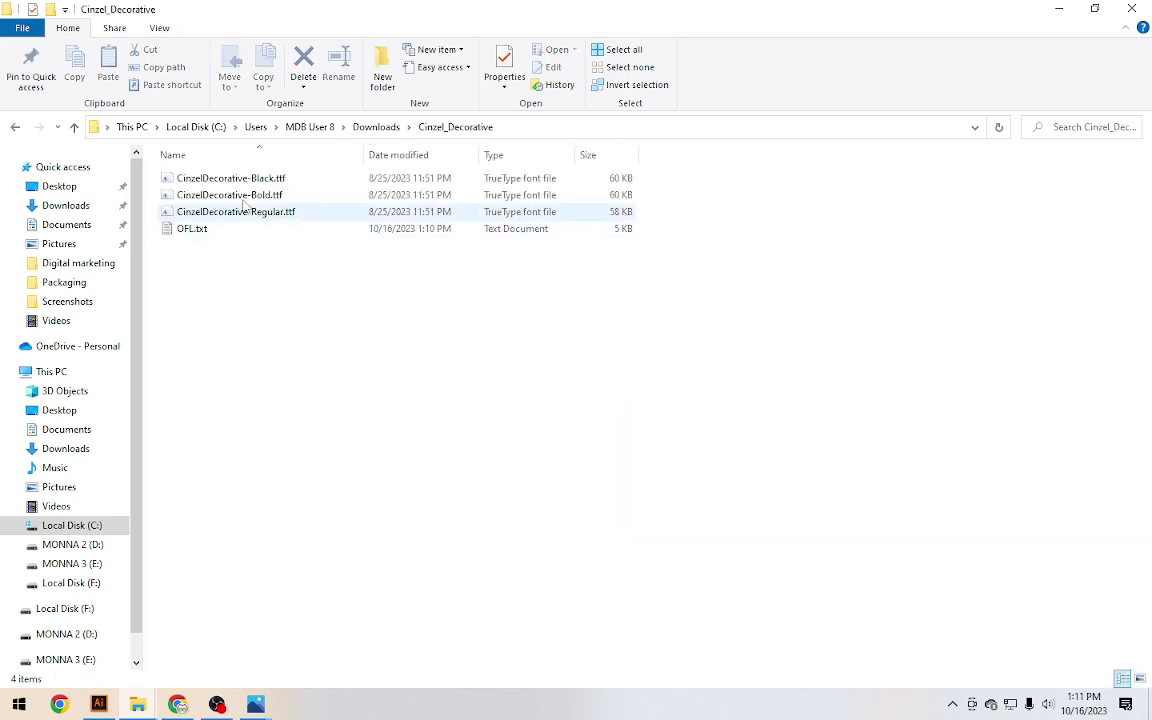
drag(653, 185, 625, 215)
right_click(604, 220)
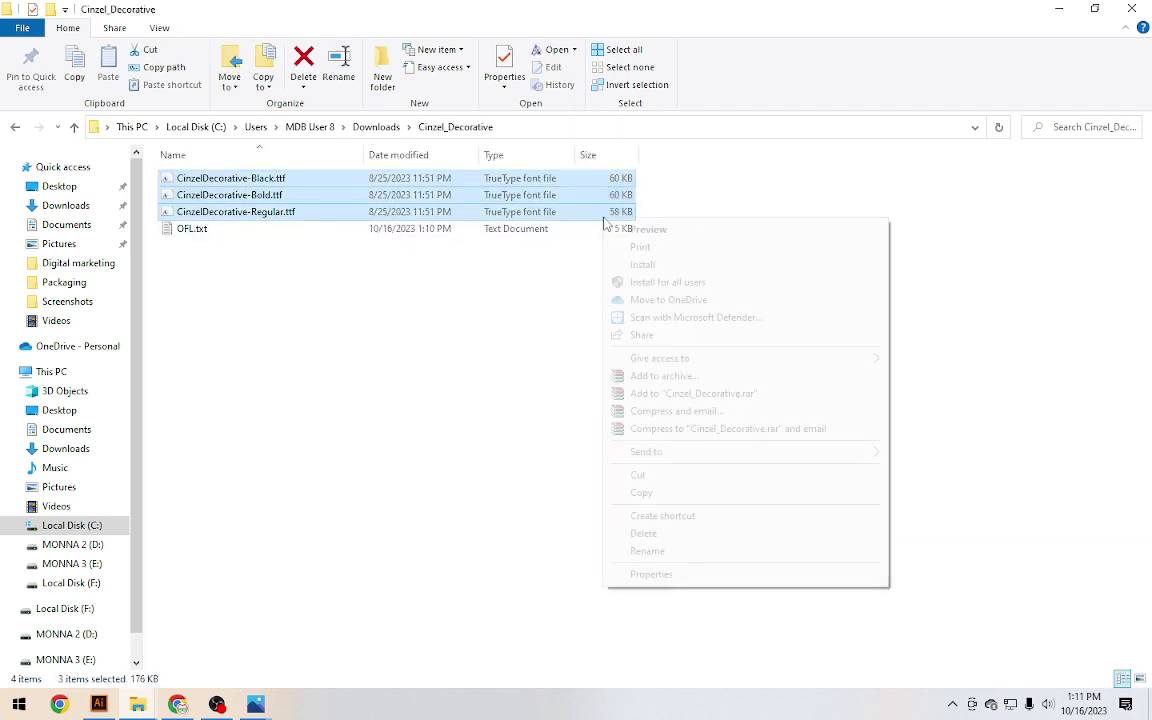
click(643, 264)
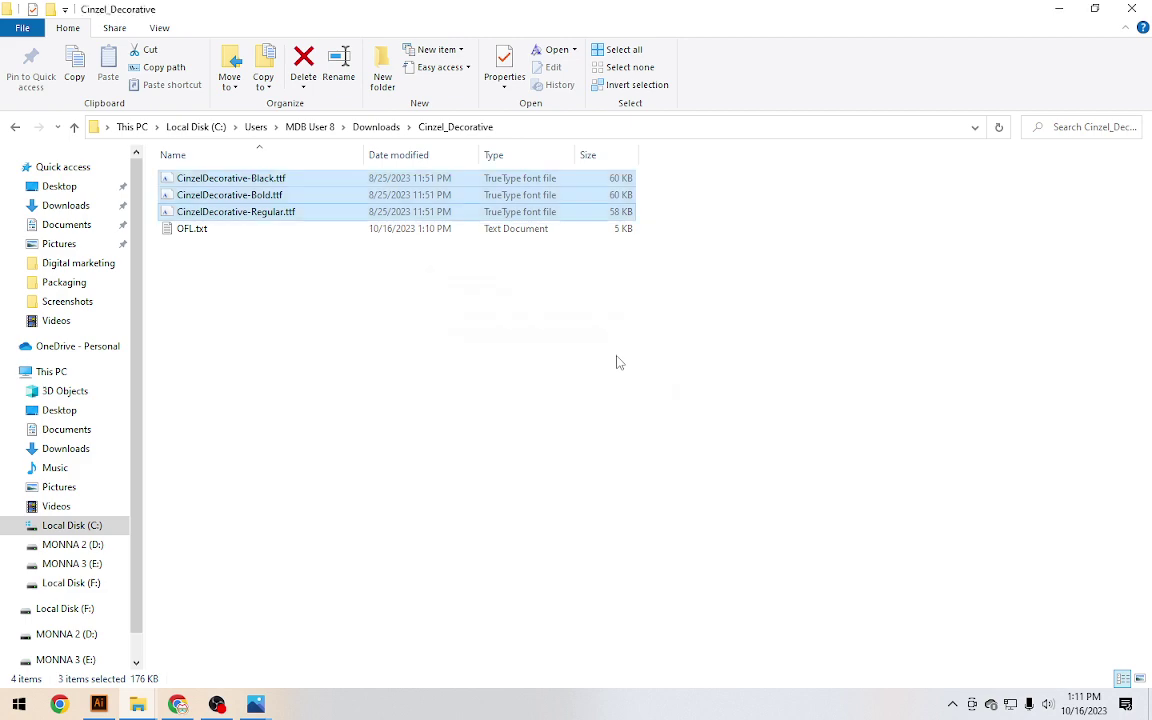
click(178, 704)
Apply Cinzel Decorative Bold to the VERVEINE title and deselect it
click(98, 704)
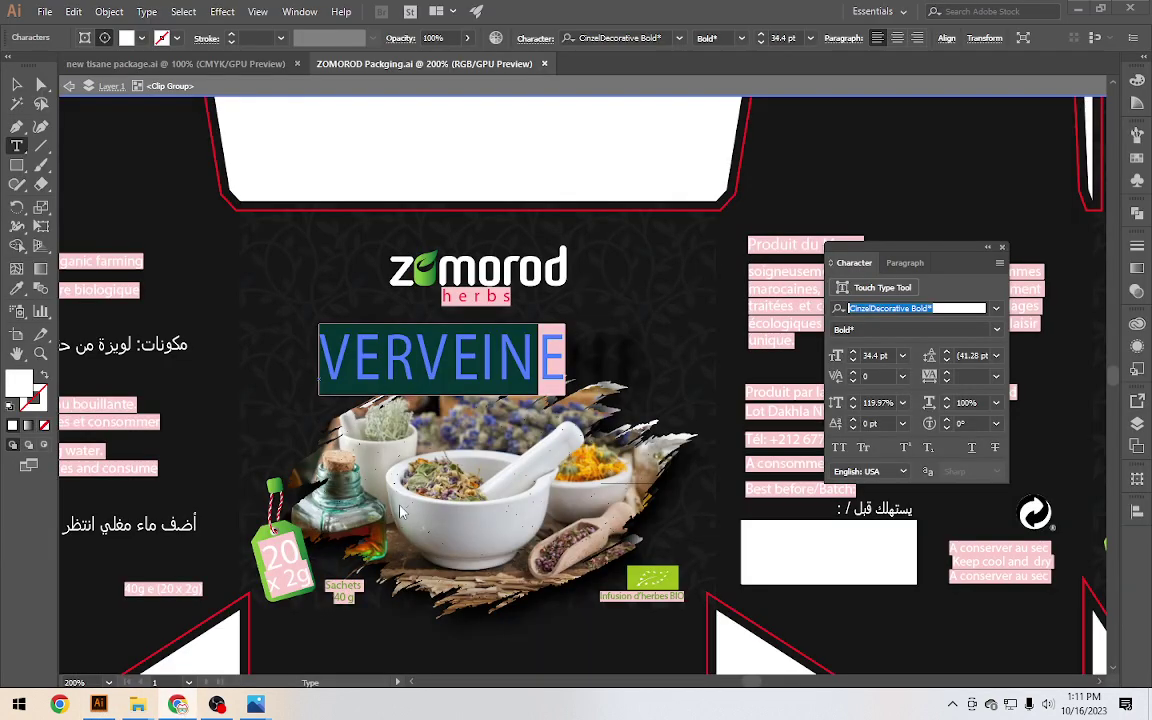
key(Return)
scroll(540, 148, down, 1)
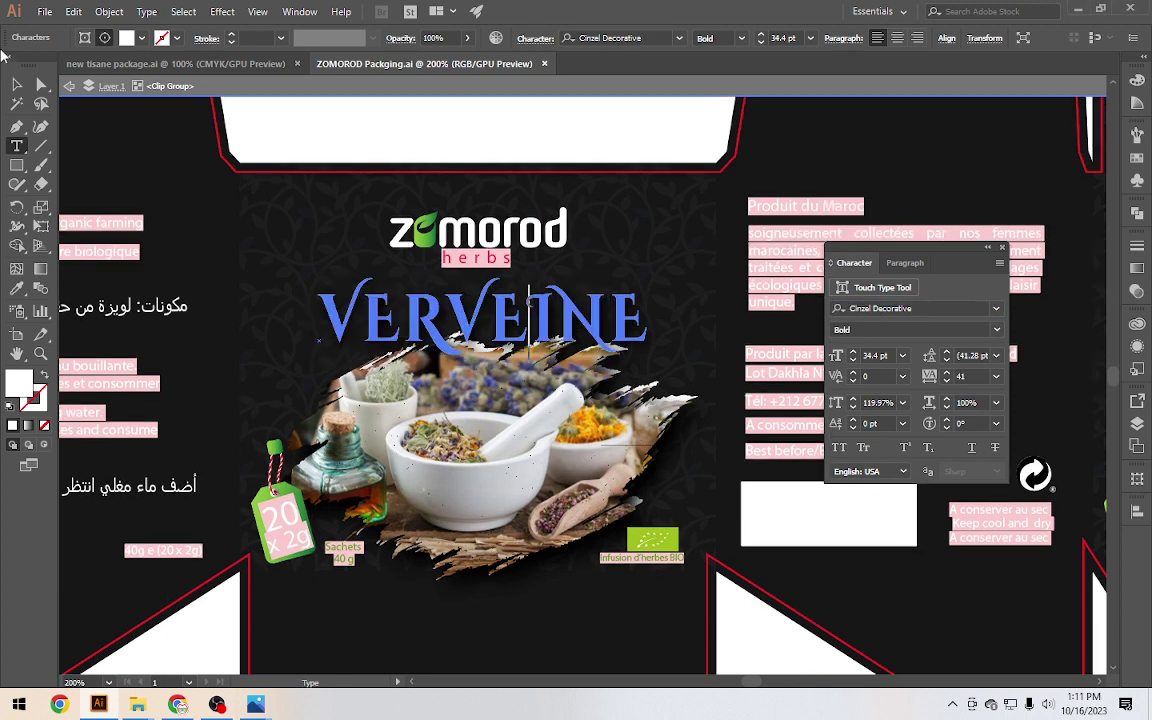
click(17, 85)
click(483, 165)
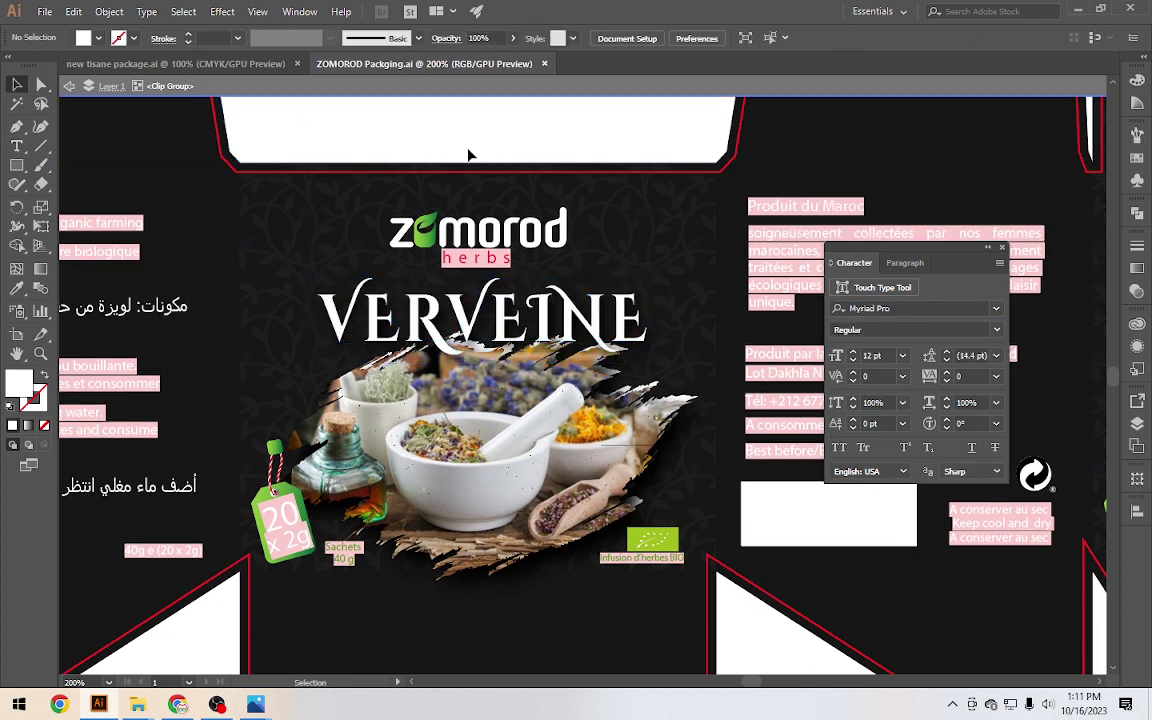
scroll(483, 162, down, 1)
scroll(560, 160, down, 3)
scroll(645, 245, up, 4)
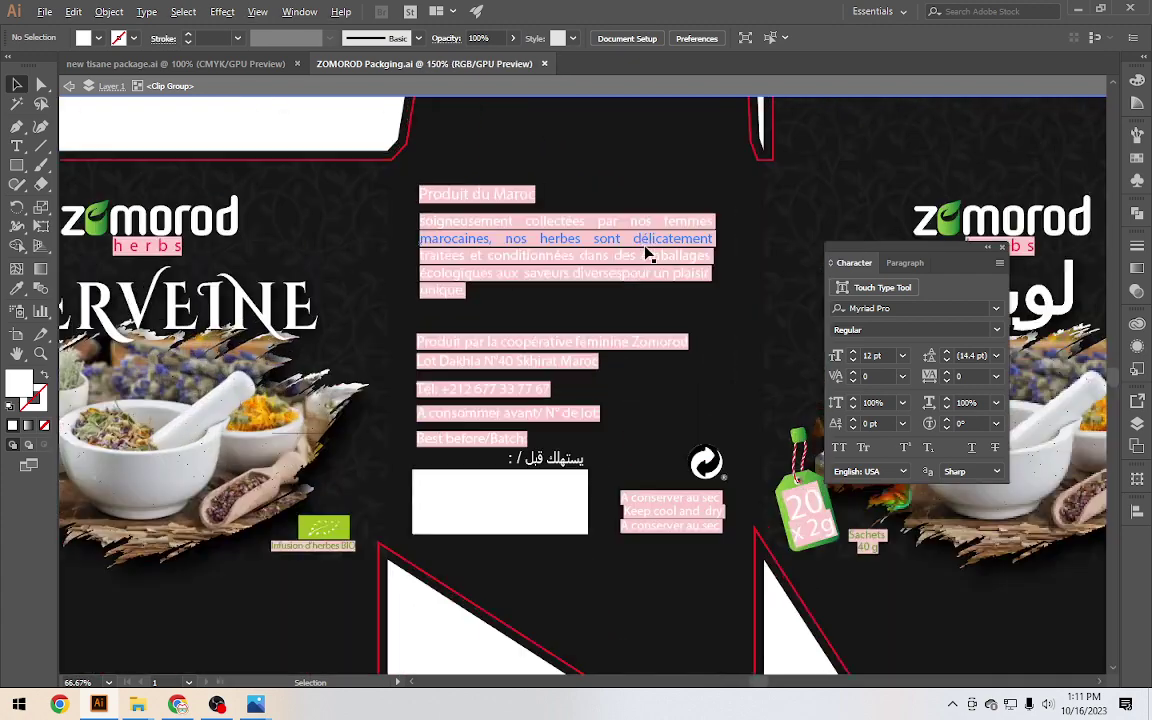
Select the 'Produit du Maroc' line and check its font family
key(t)
triple_click(451, 192)
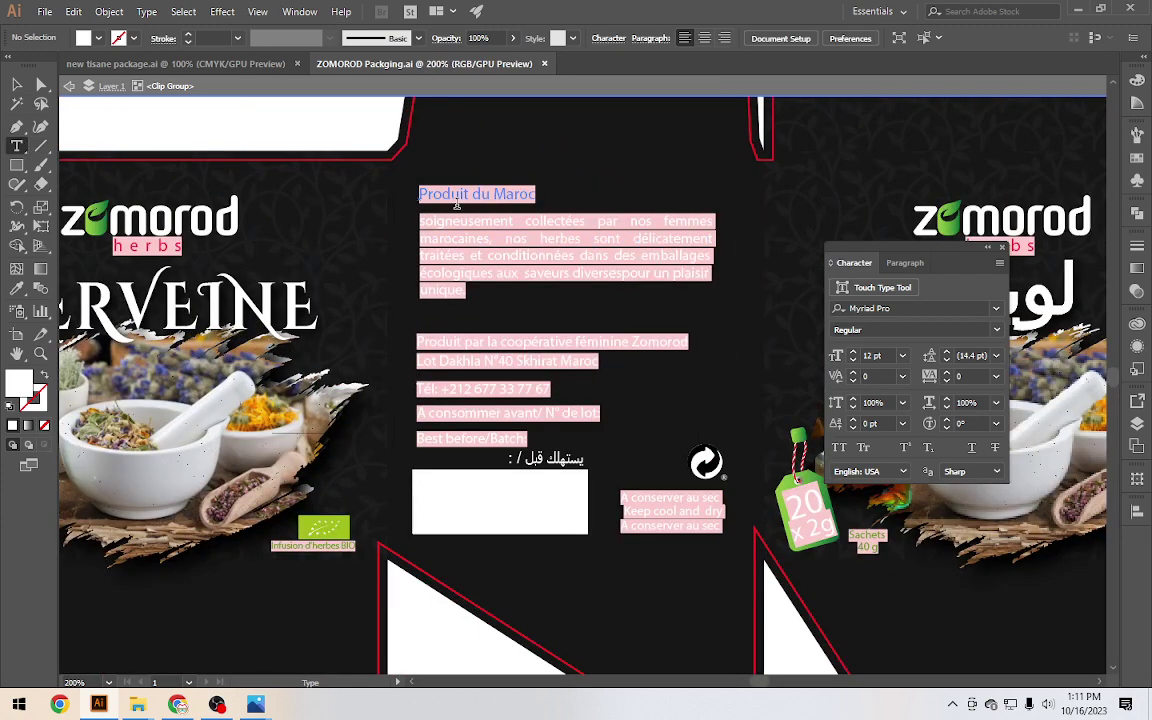
drag(418, 193, 520, 193)
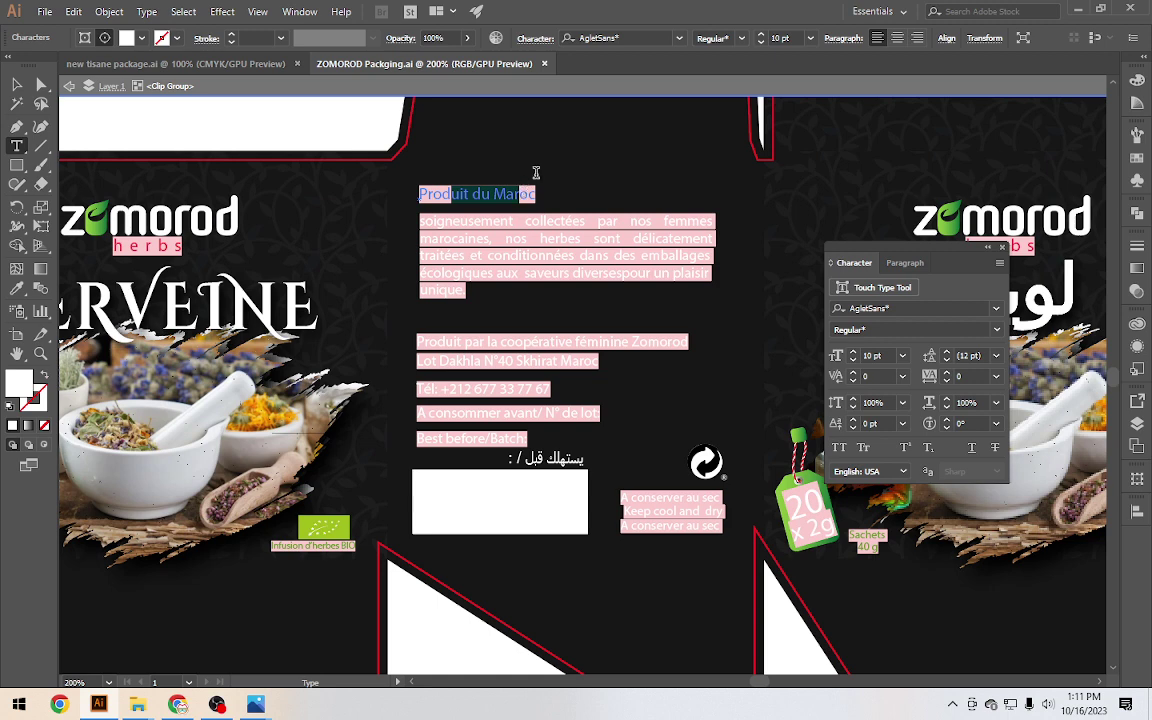
click(600, 37)
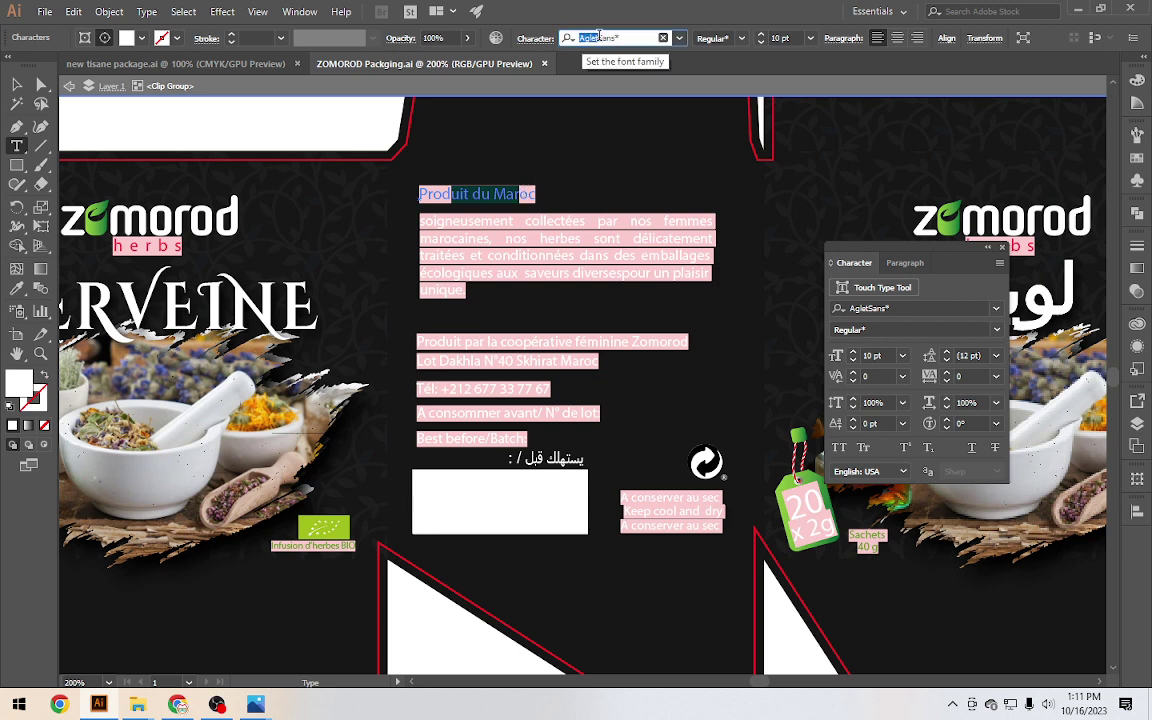
key(ctrl)
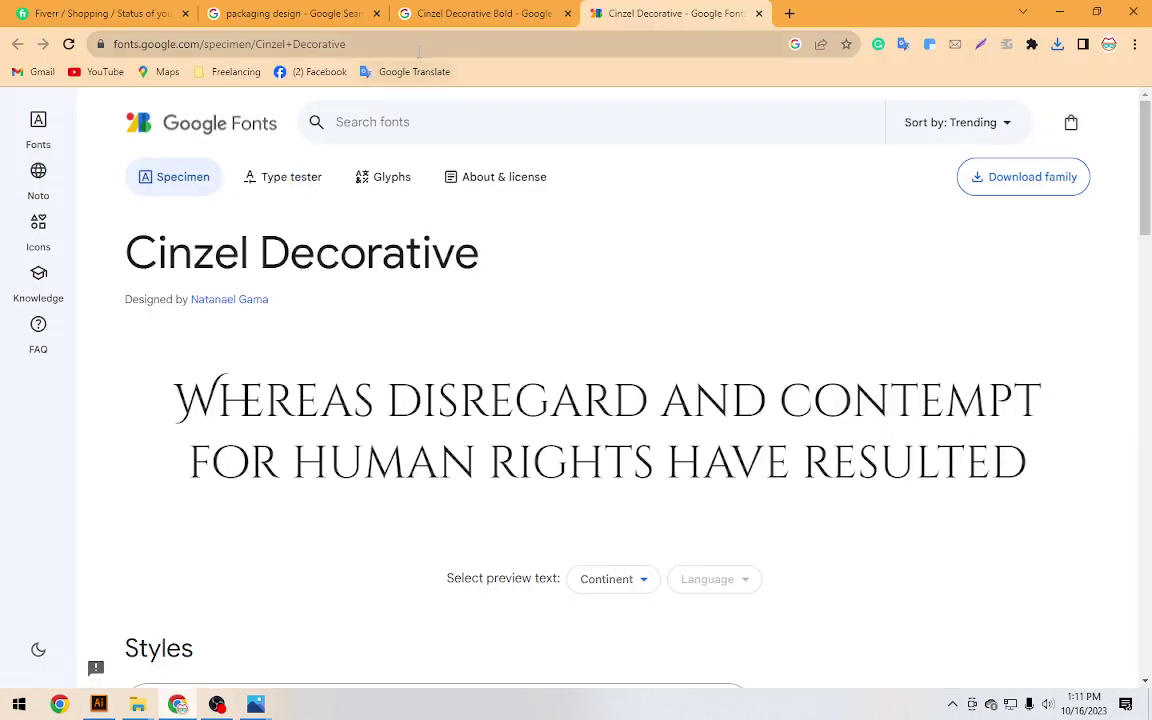
Search 'aglet font free download' and open freeforfonts.com's Aglet Sans Font Family page, scrolling to downloads
click(416, 47)
text(Aglet)
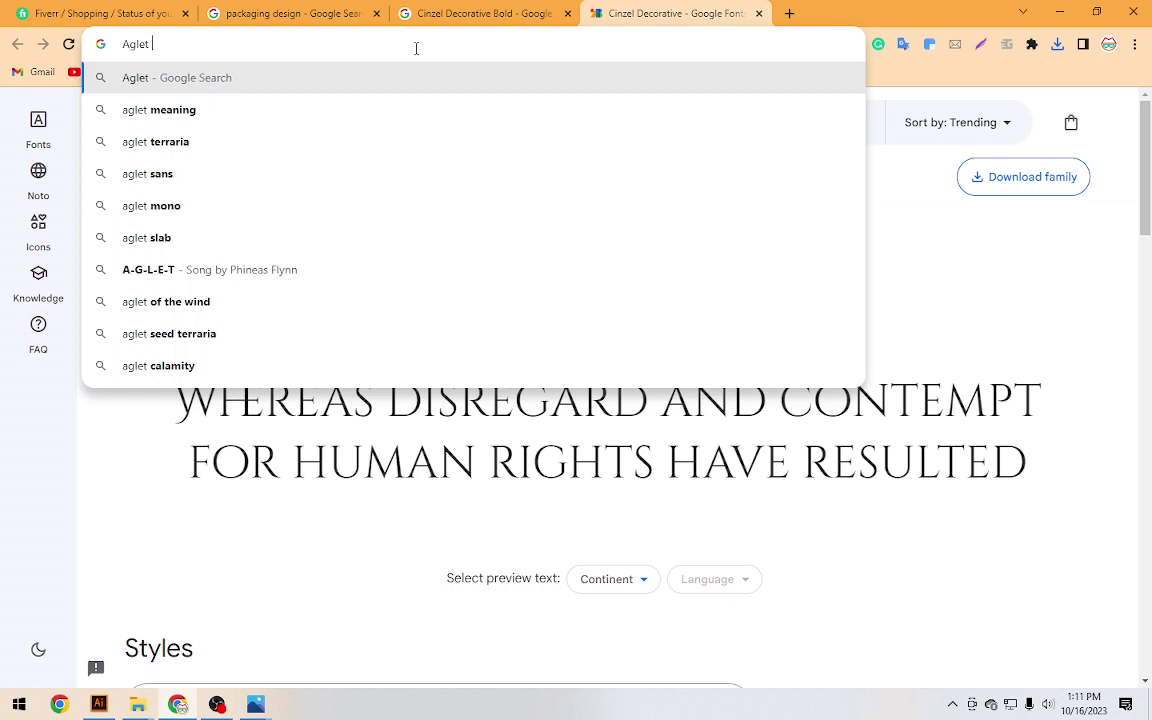
text(+f)
click(245, 154)
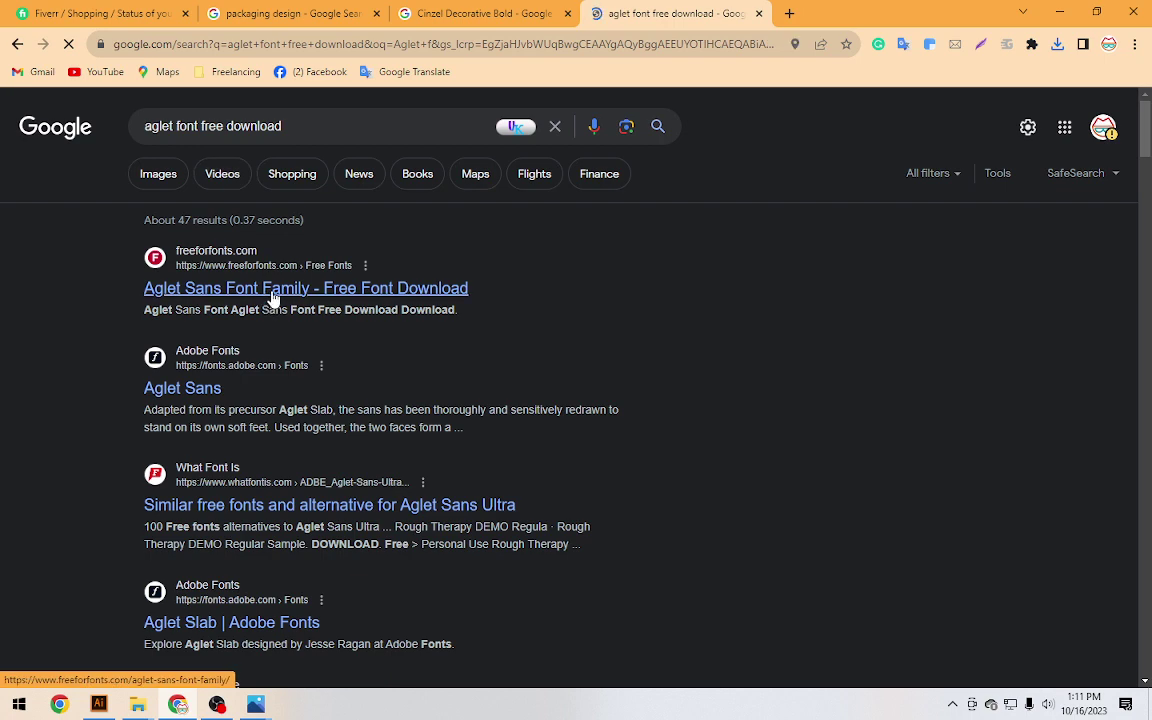
right_click(244, 262)
click(270, 272)
click(828, 8)
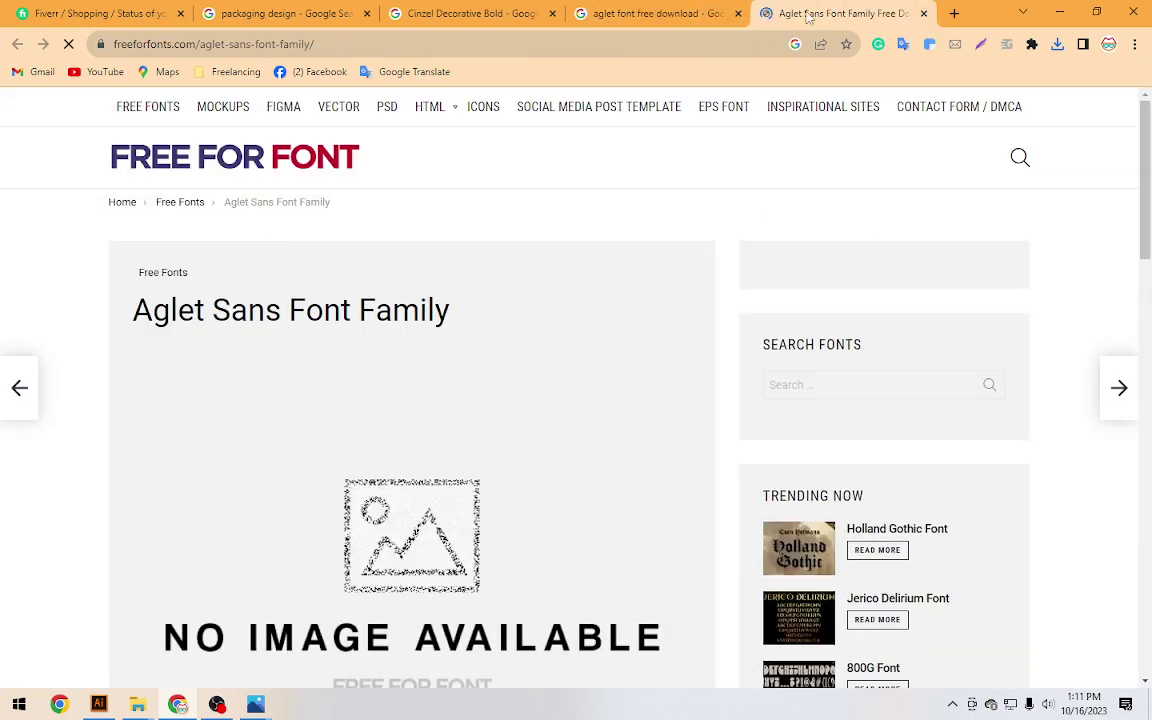
scroll(479, 250, down, 4)
scroll(491, 260, down, 2)
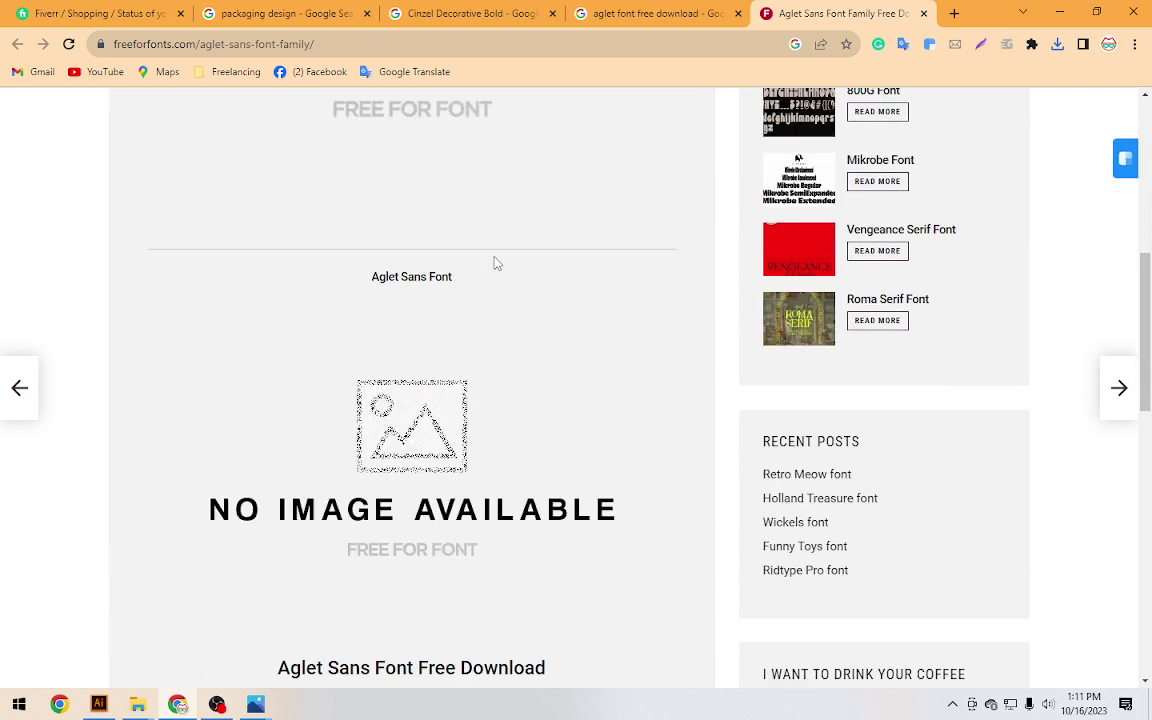
scroll(494, 262, down, 1)
mouse_move(138, 705)
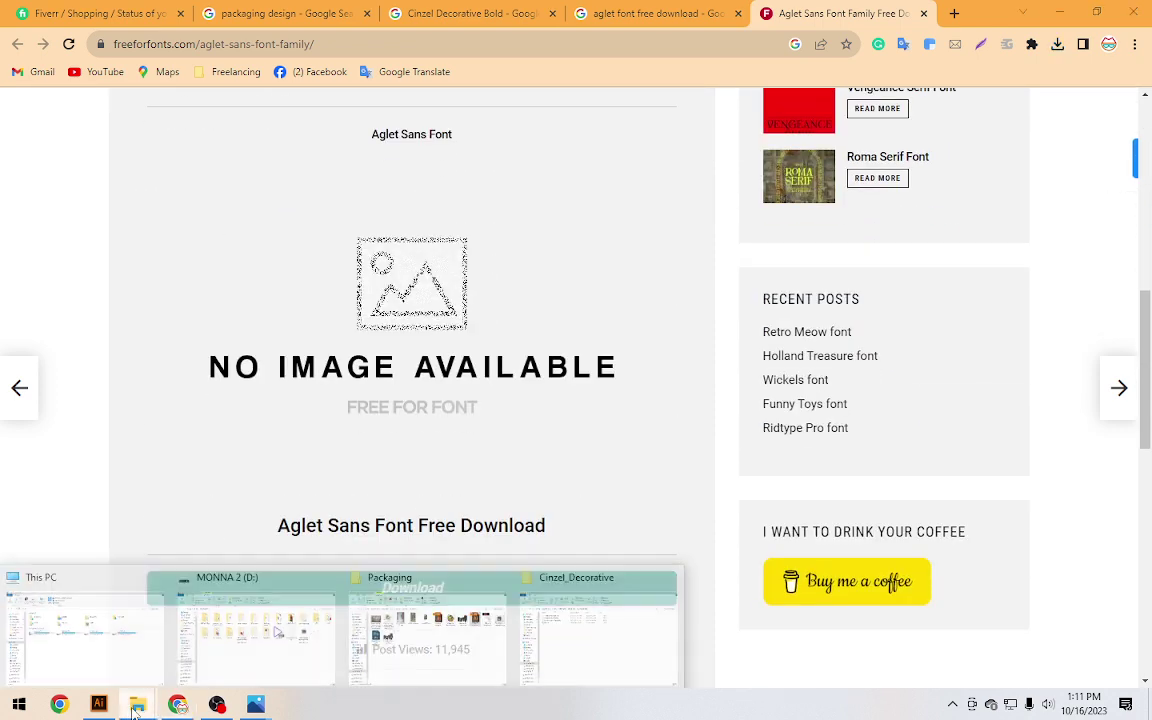
Open the inner Aglet_Sans font folder in File Explorer
click(571, 645)
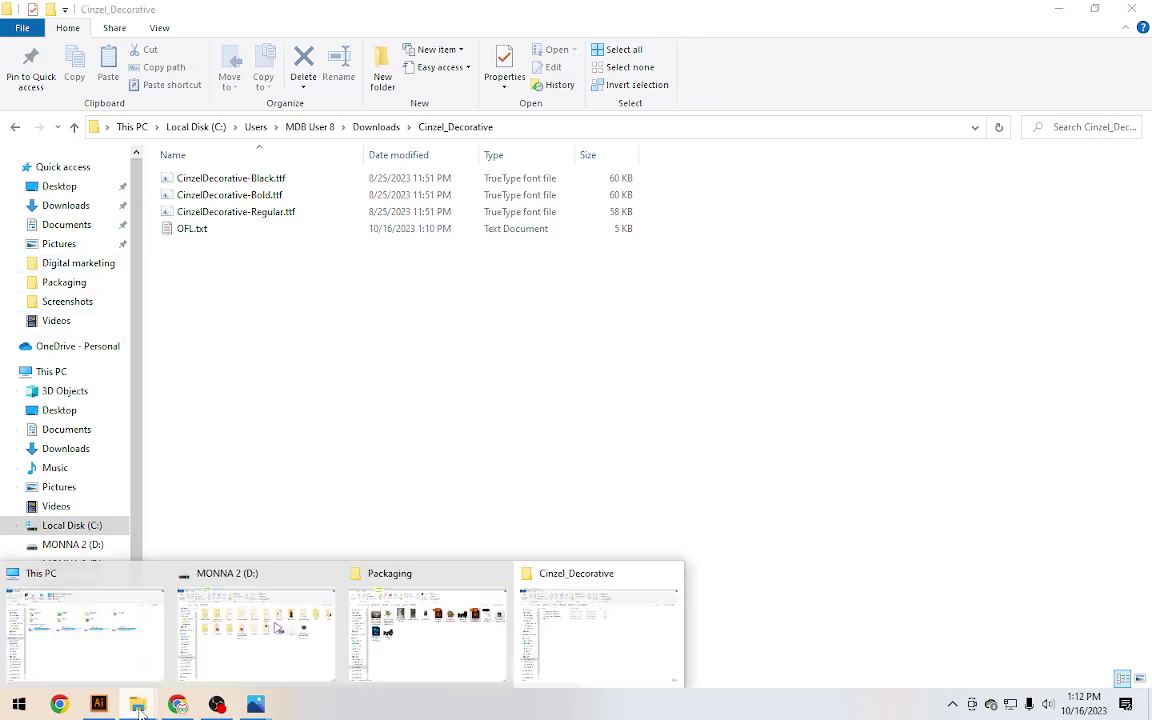
click(390, 600)
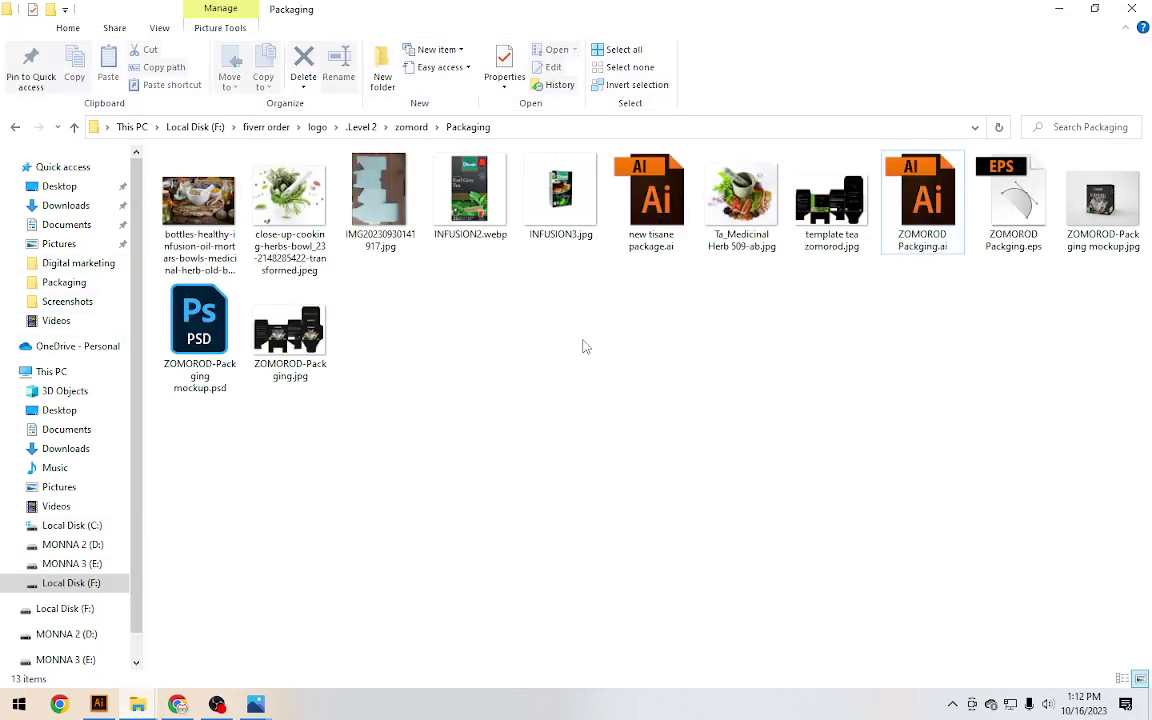
click(411, 127)
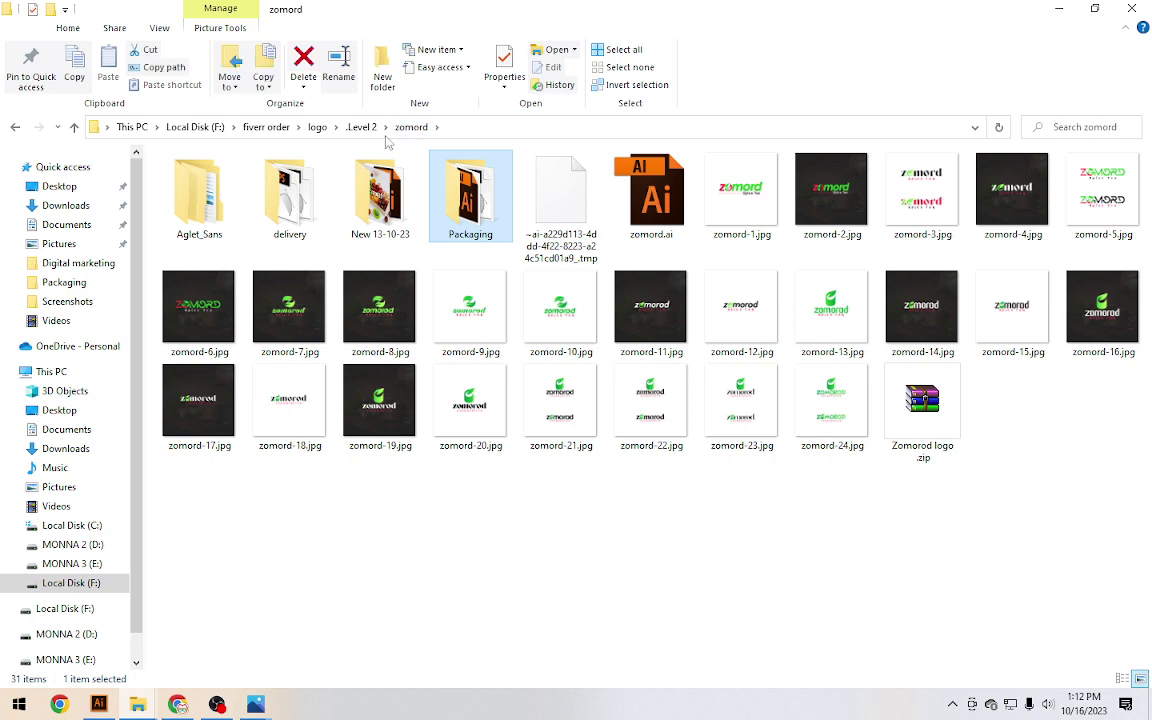
double_click(200, 198)
double_click(220, 188)
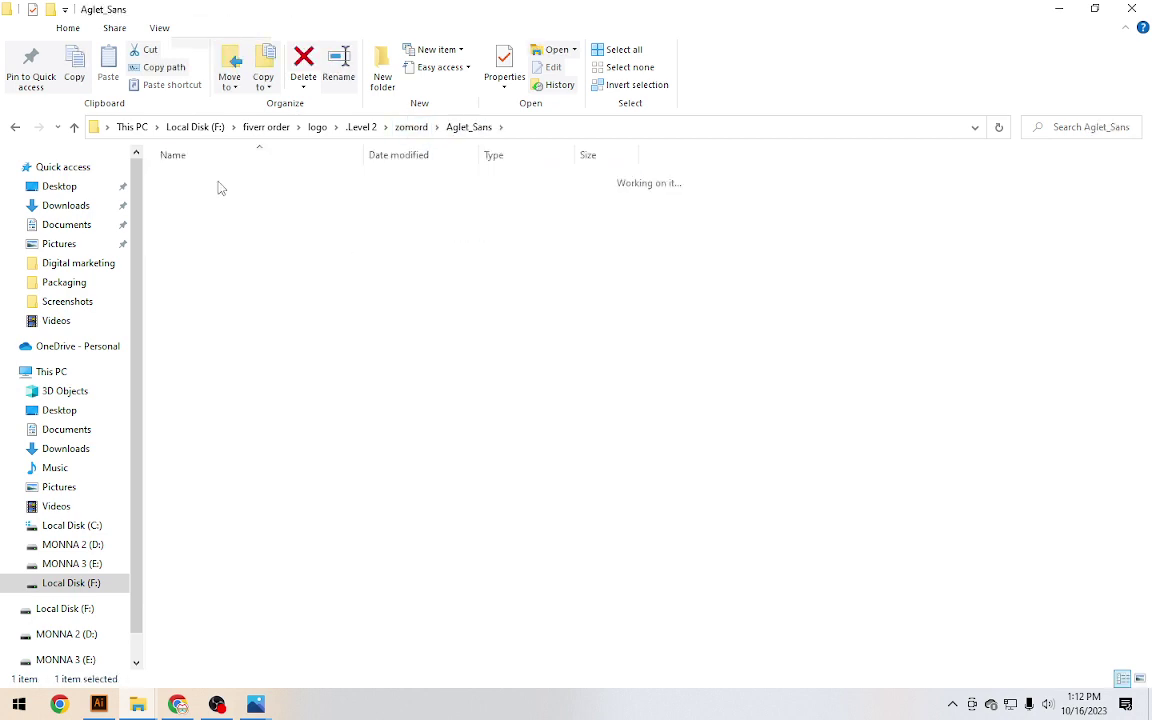
Install all 14 Aglet Sans font files, then deselect them
drag(230, 451, 290, 178)
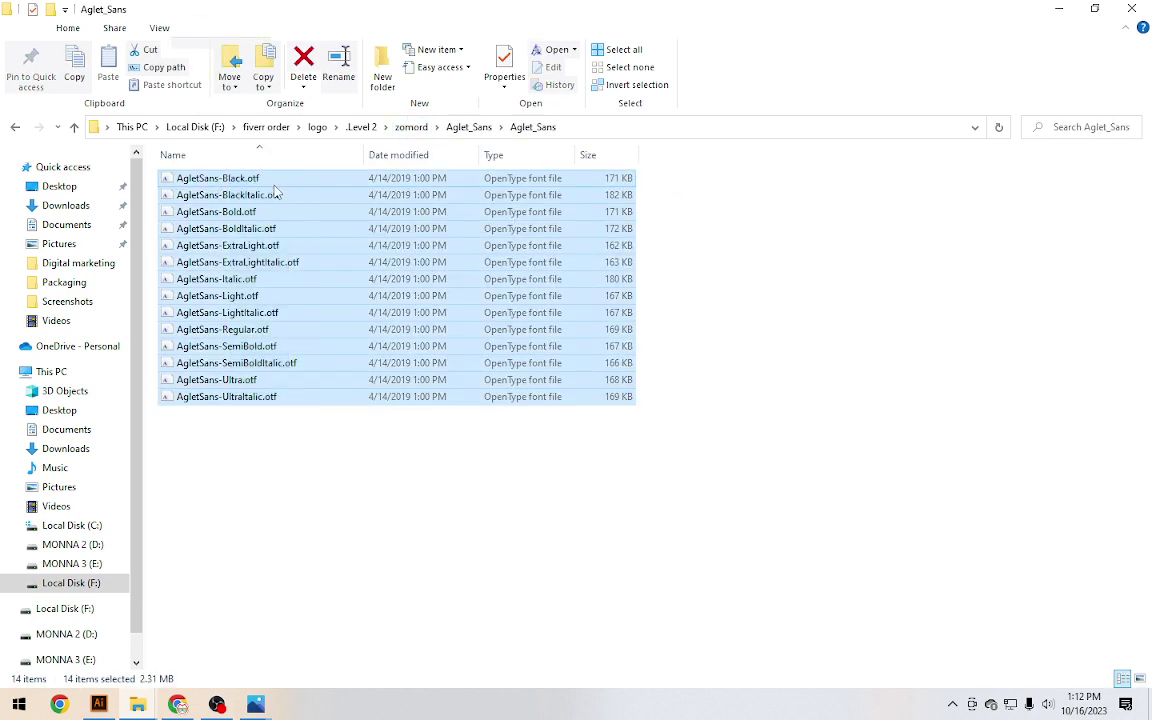
right_click(274, 186)
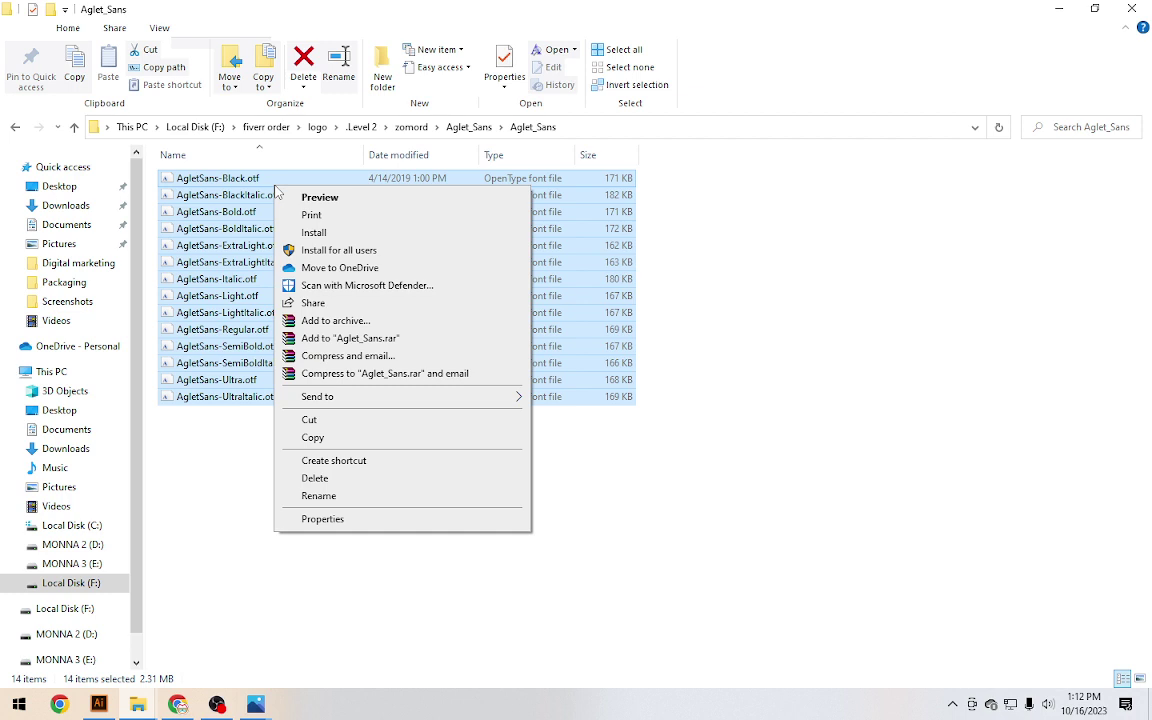
click(345, 236)
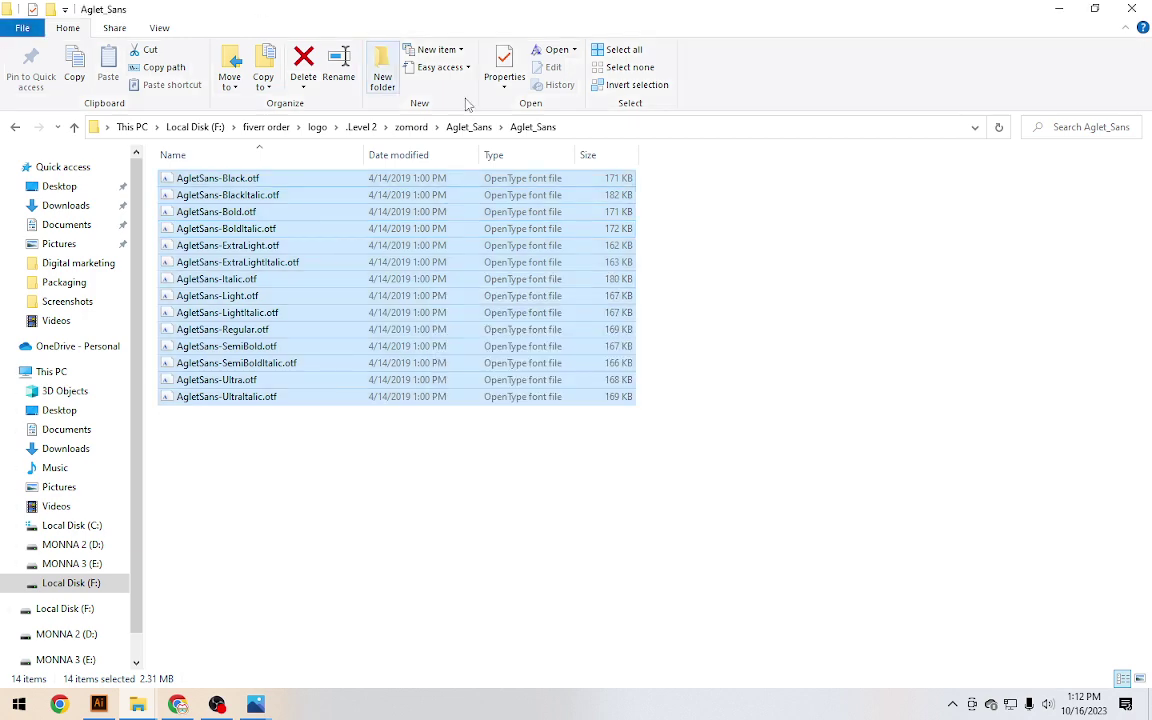
click(706, 287)
Close the Aglet Sans download page and return to the Fiverr order
click(177, 705)
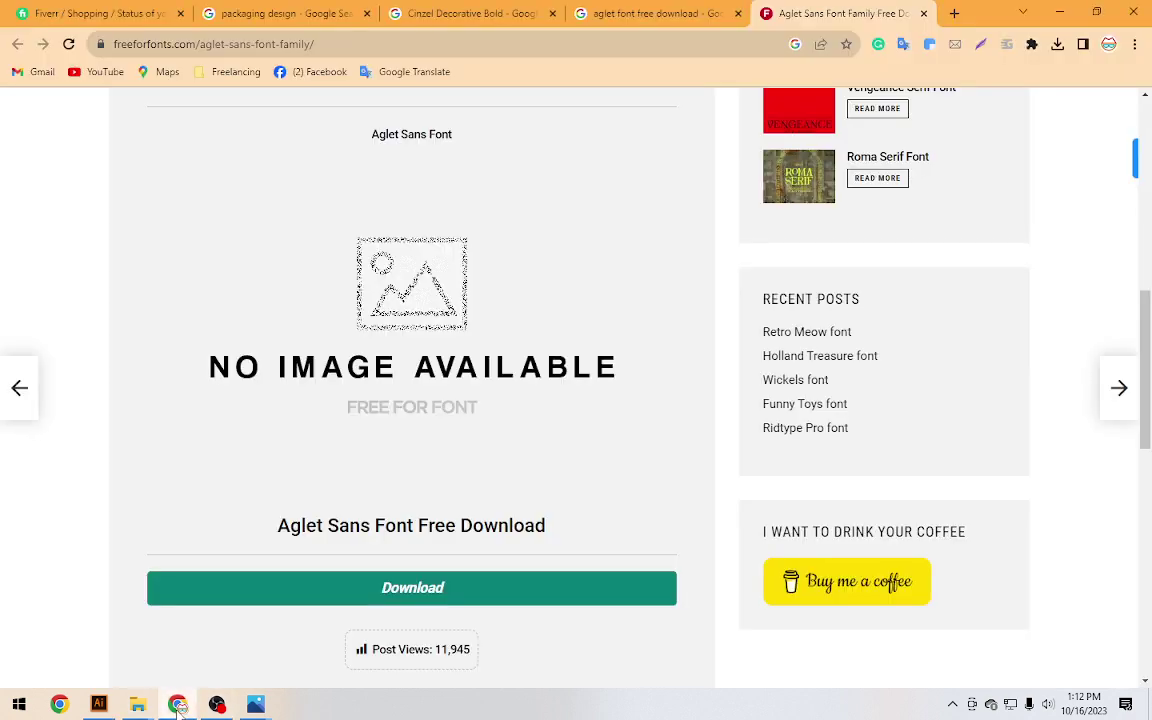
click(923, 13)
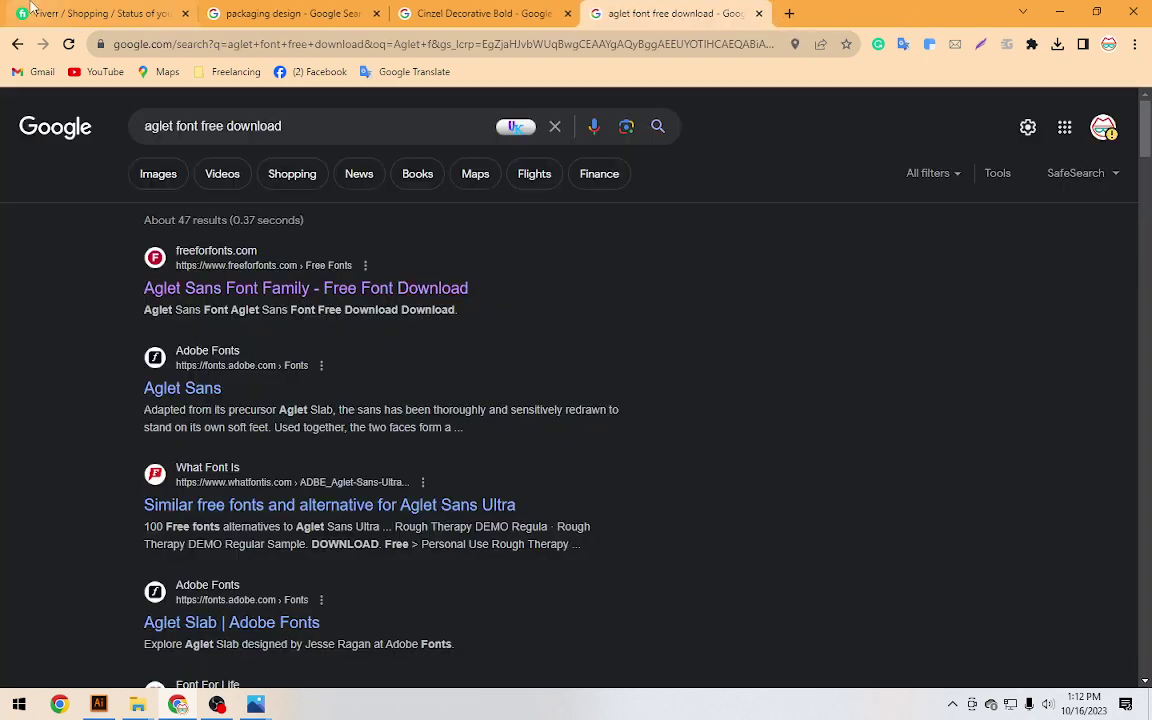
click(40, 8)
Review the buyer's tea photo attachments, then bring up the Cinzel Decorative Bold results
scroll(236, 290, down, 3)
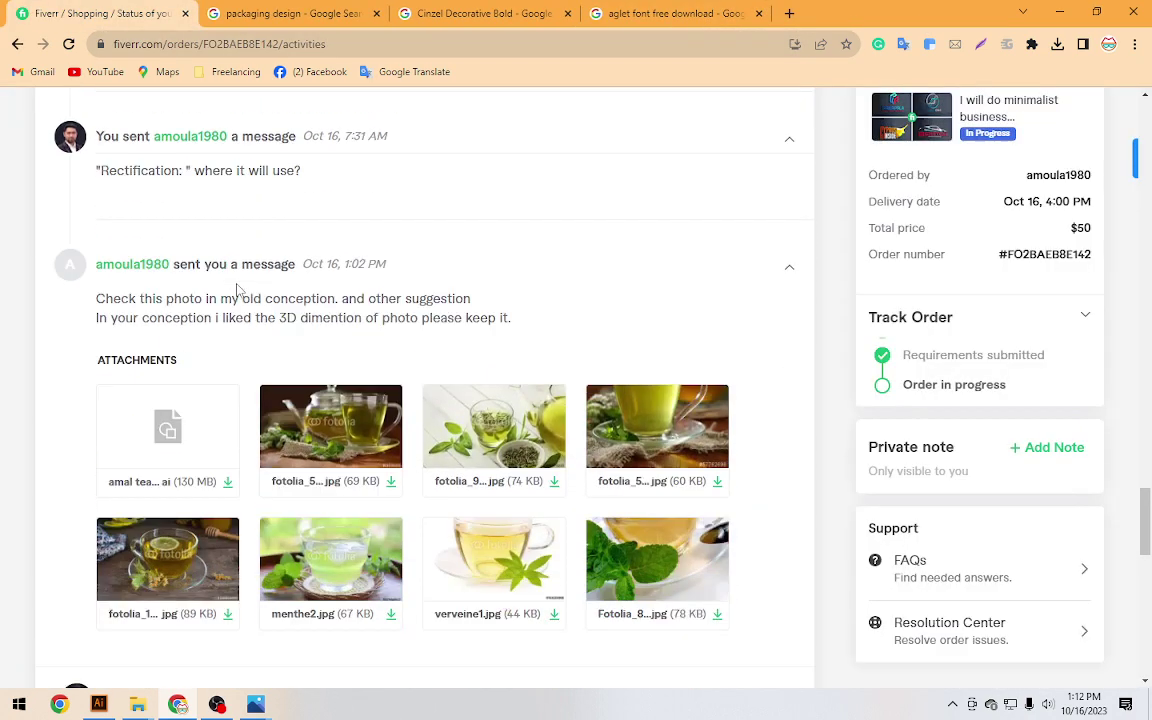
scroll(237, 290, down, 2)
scroll(120, 285, up, 2)
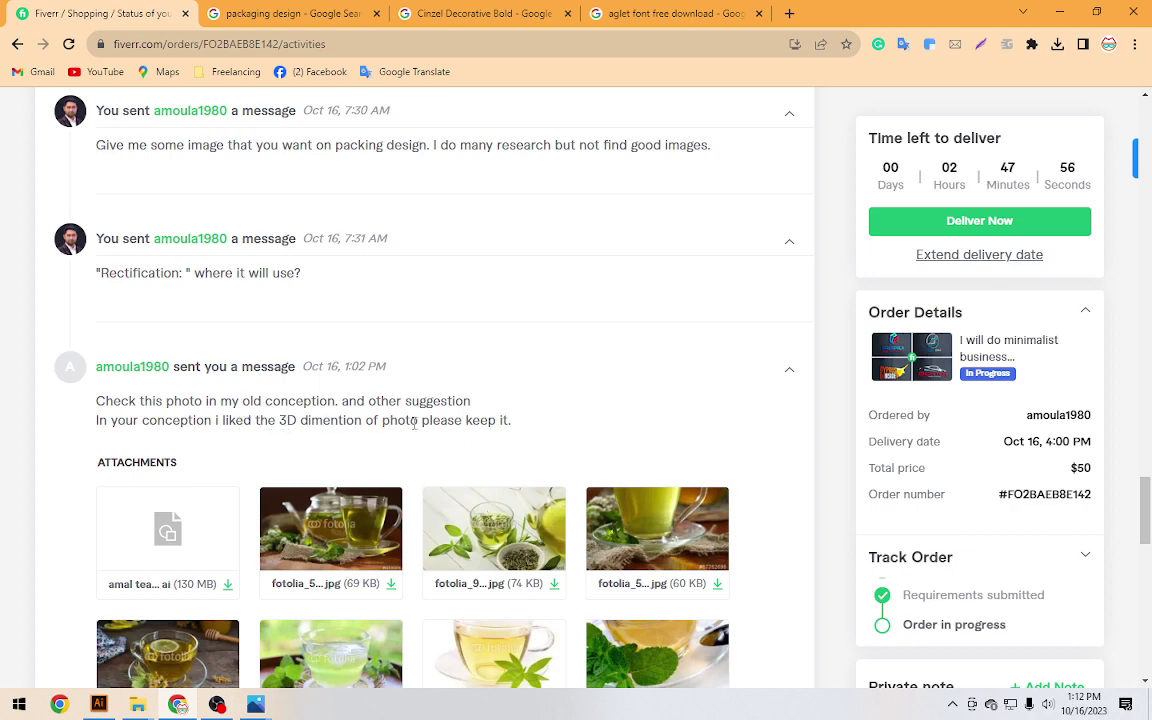
scroll(453, 423, down, 3)
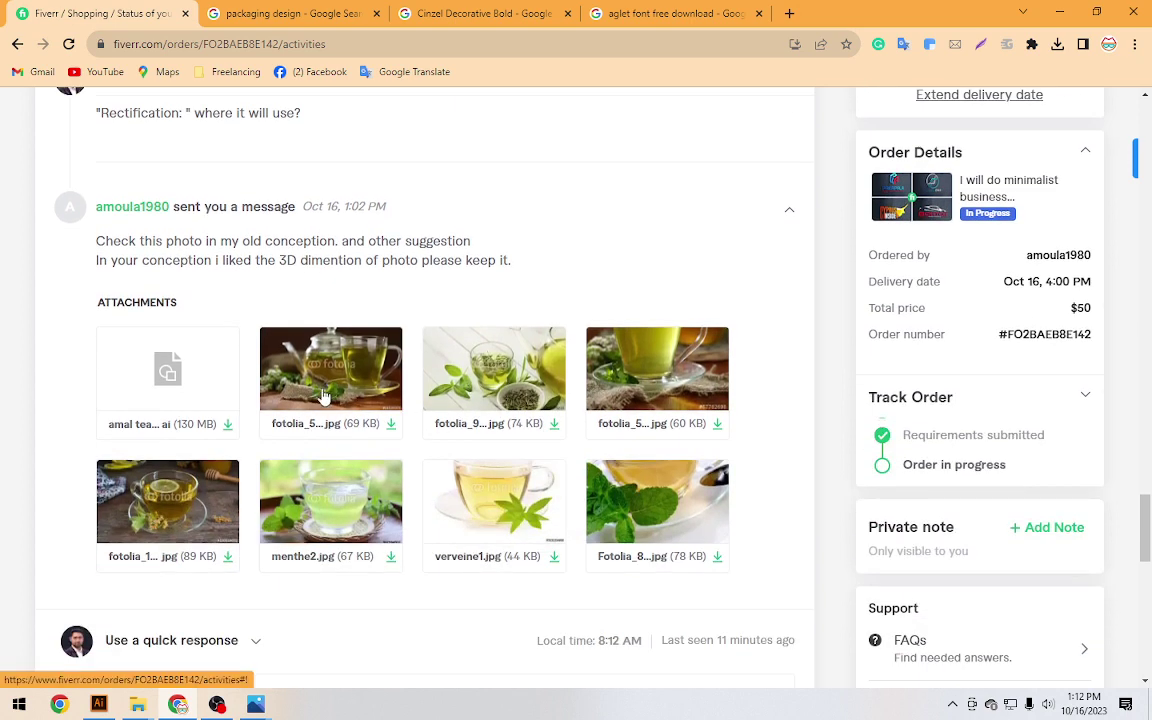
scroll(425, 400, down, 2)
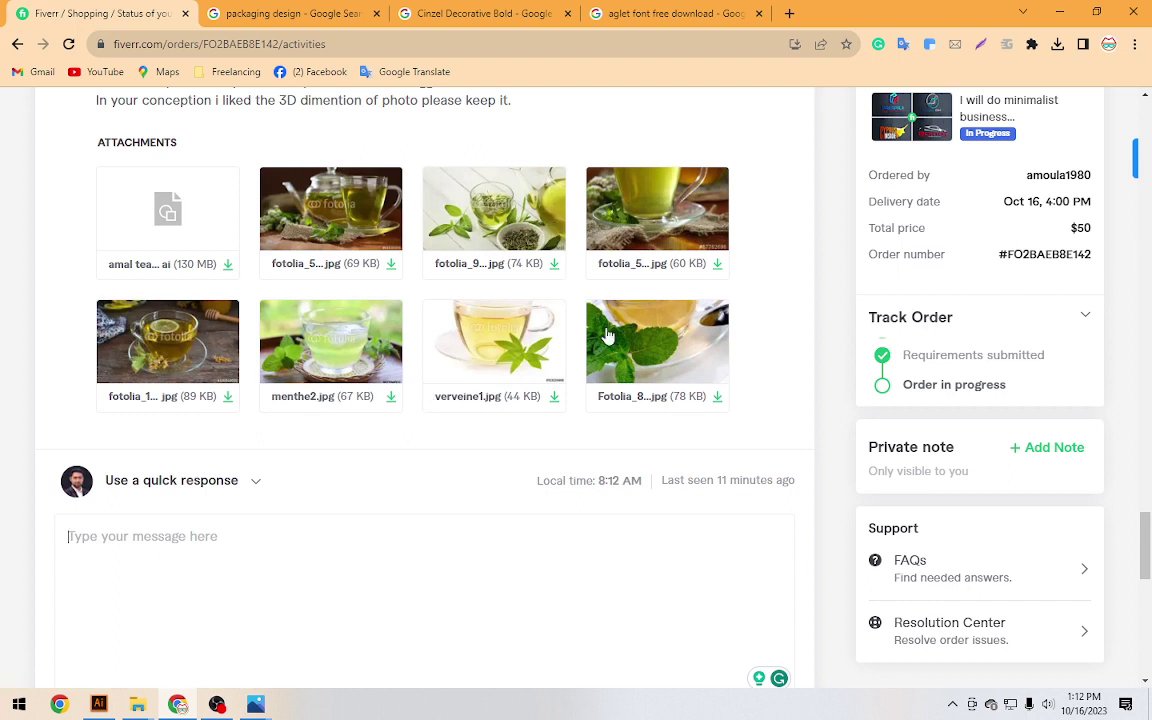
scroll(625, 432, up, 1)
scroll(625, 432, up, 4)
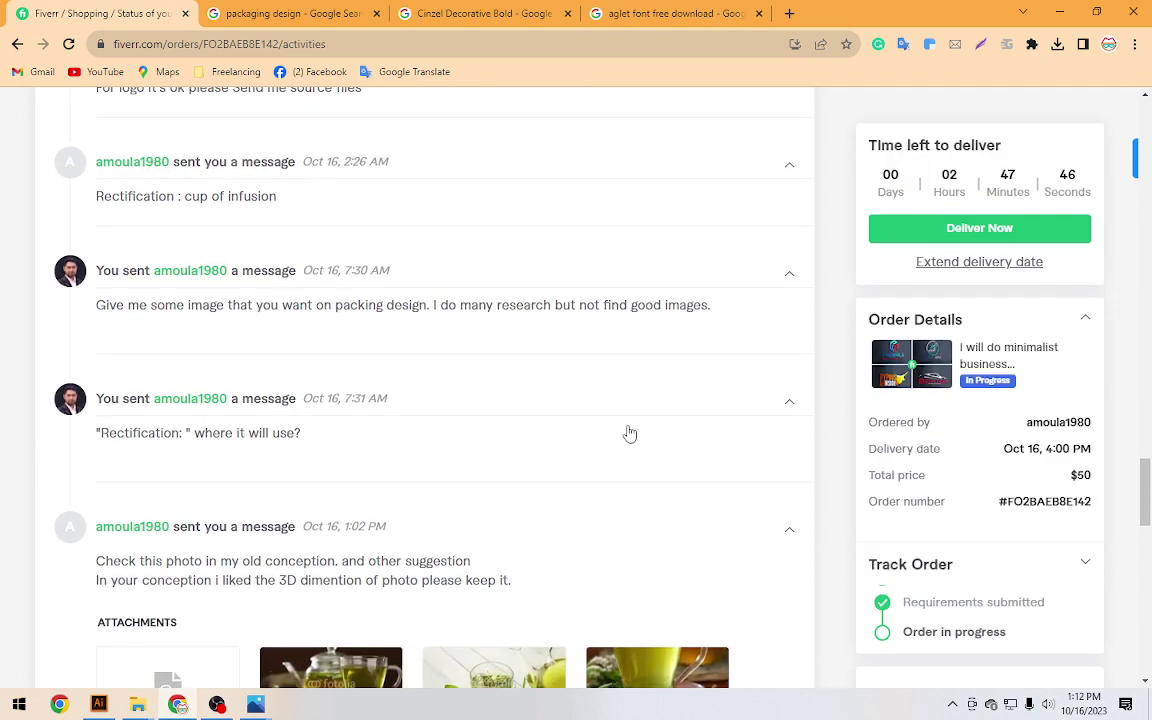
click(293, 12)
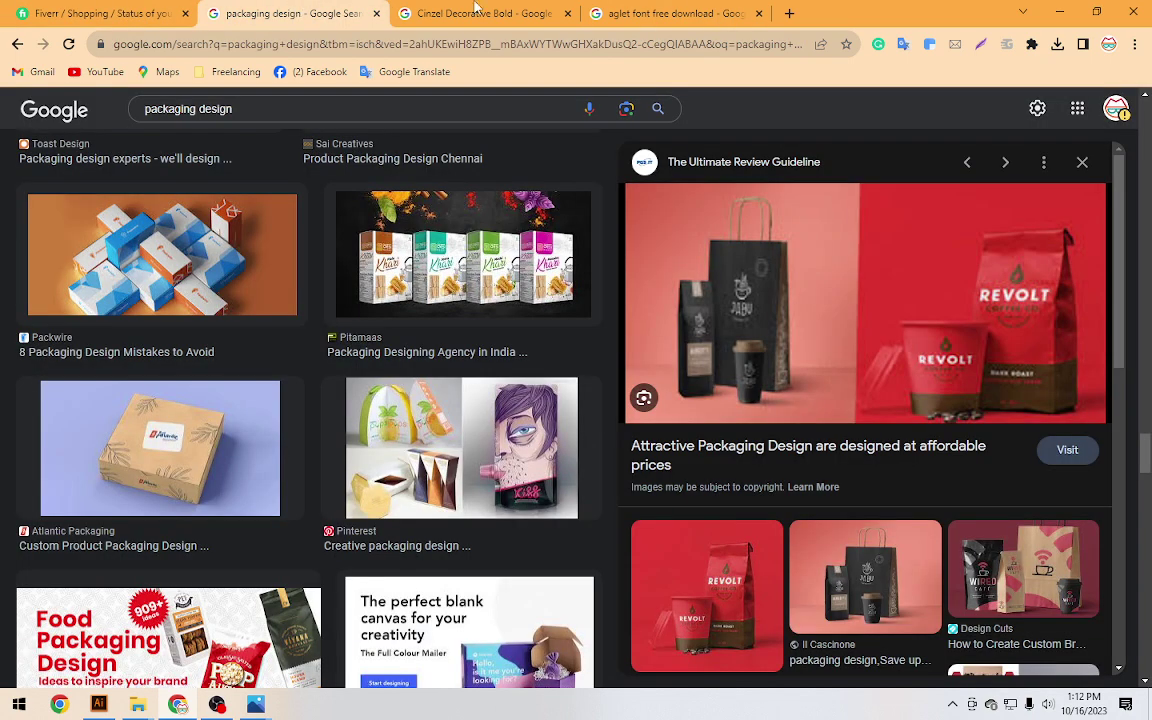
click(475, 12)
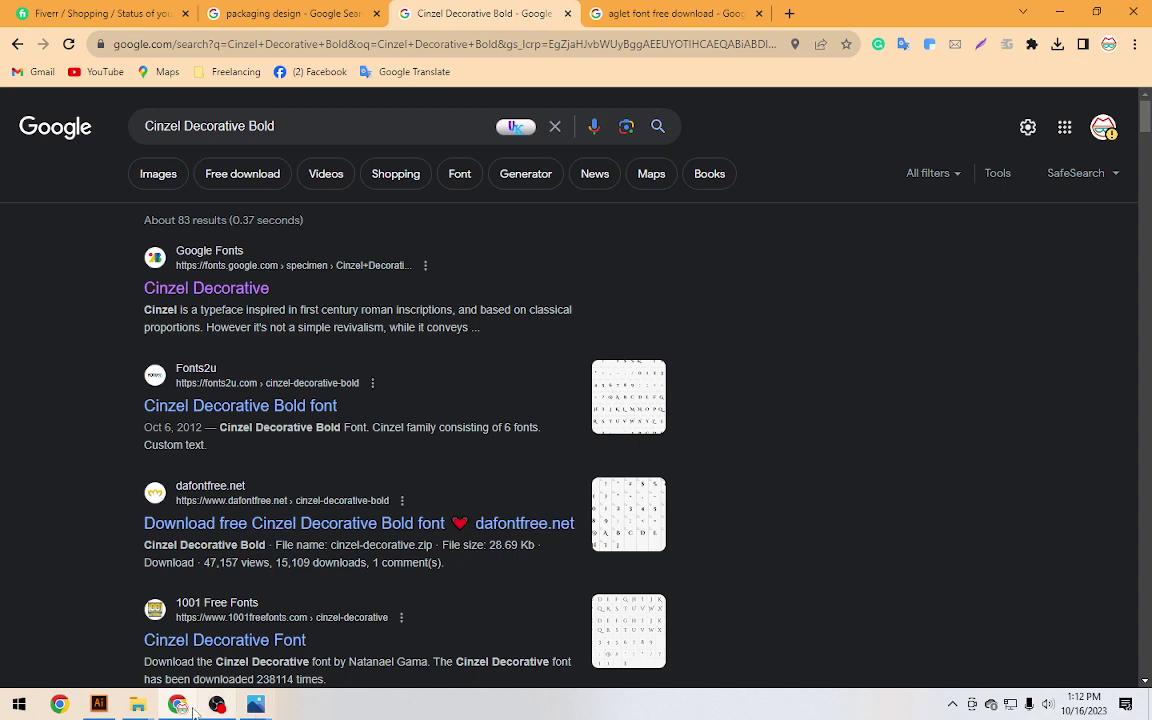
Back in ZOMOROD Packging.ai, pan and zoom to frame the whole VERVEINE dieline, deselected
click(99, 705)
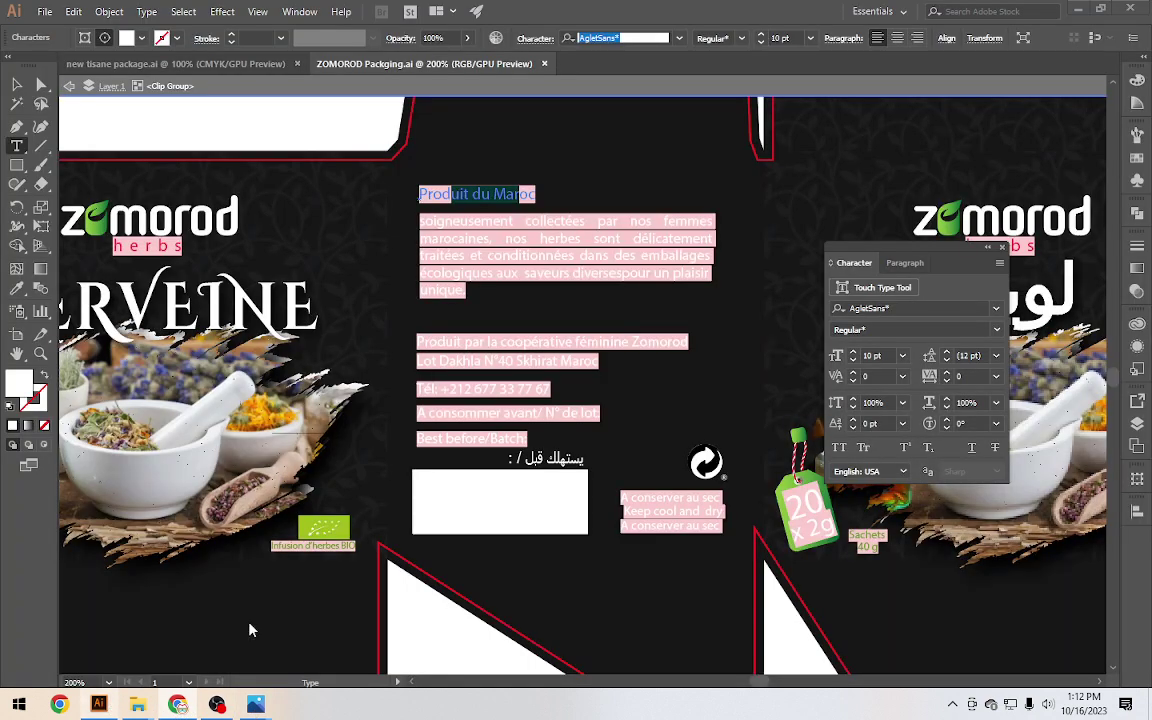
triple_click(601, 420)
key(ctrl+minus)
drag(526, 350, 604, 417)
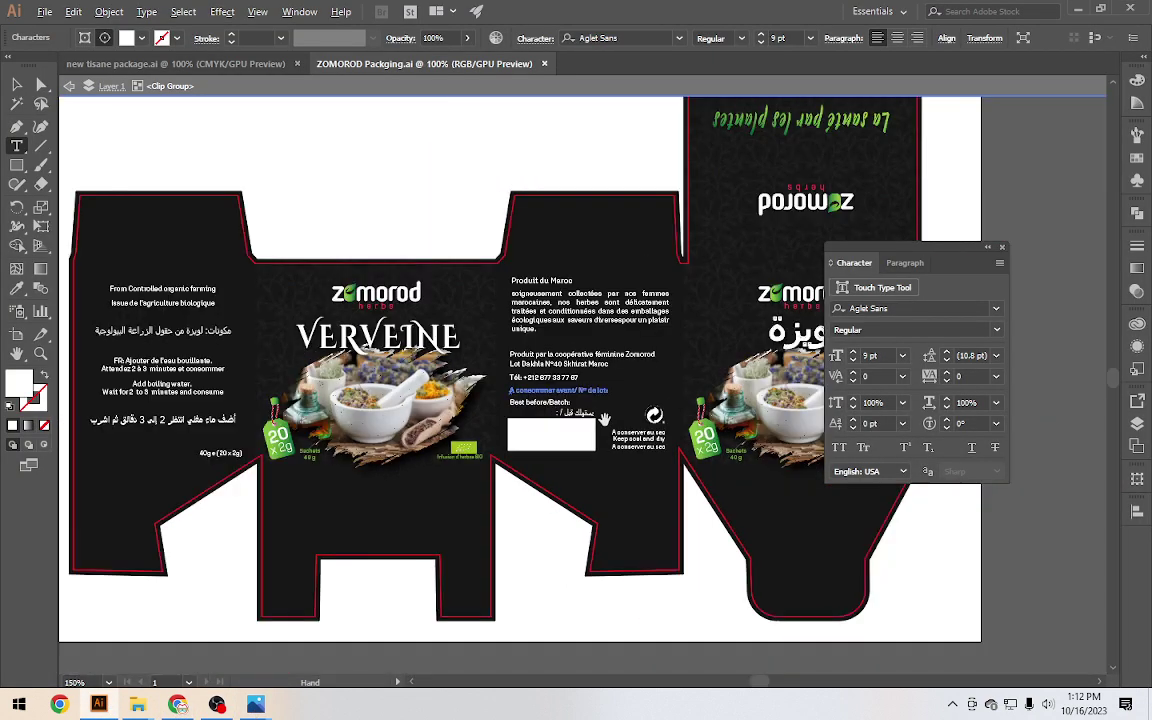
scroll(604, 417, down, 1)
click(16, 84)
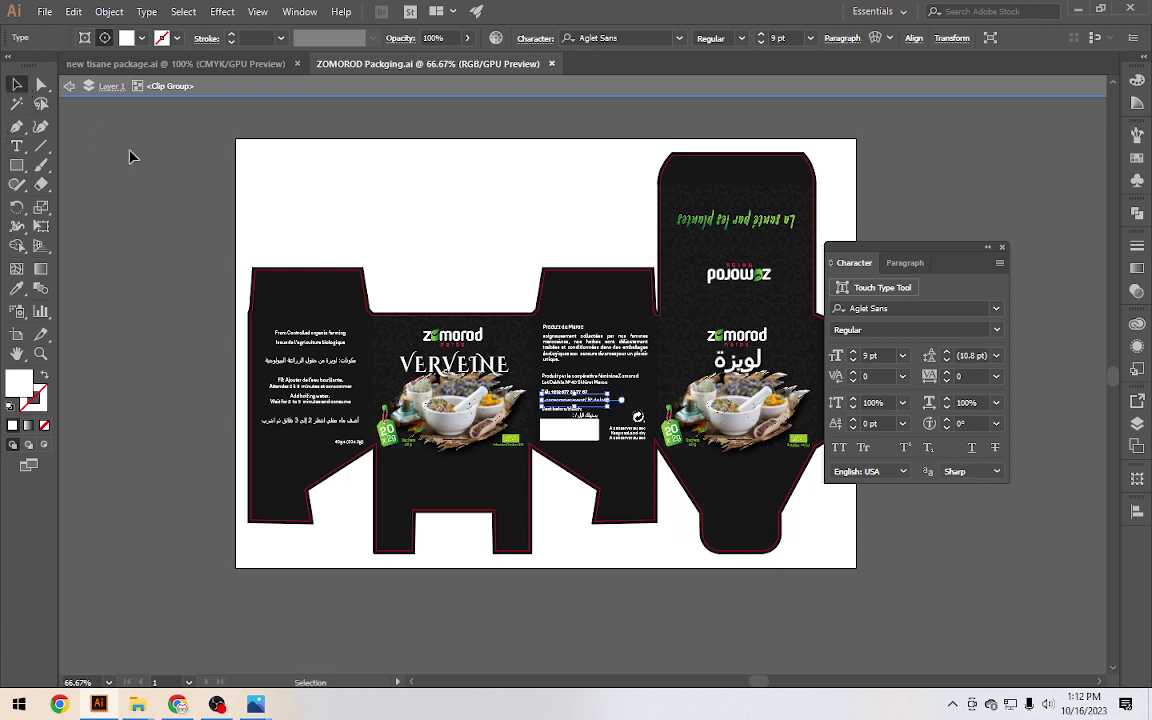
double_click(150, 171)
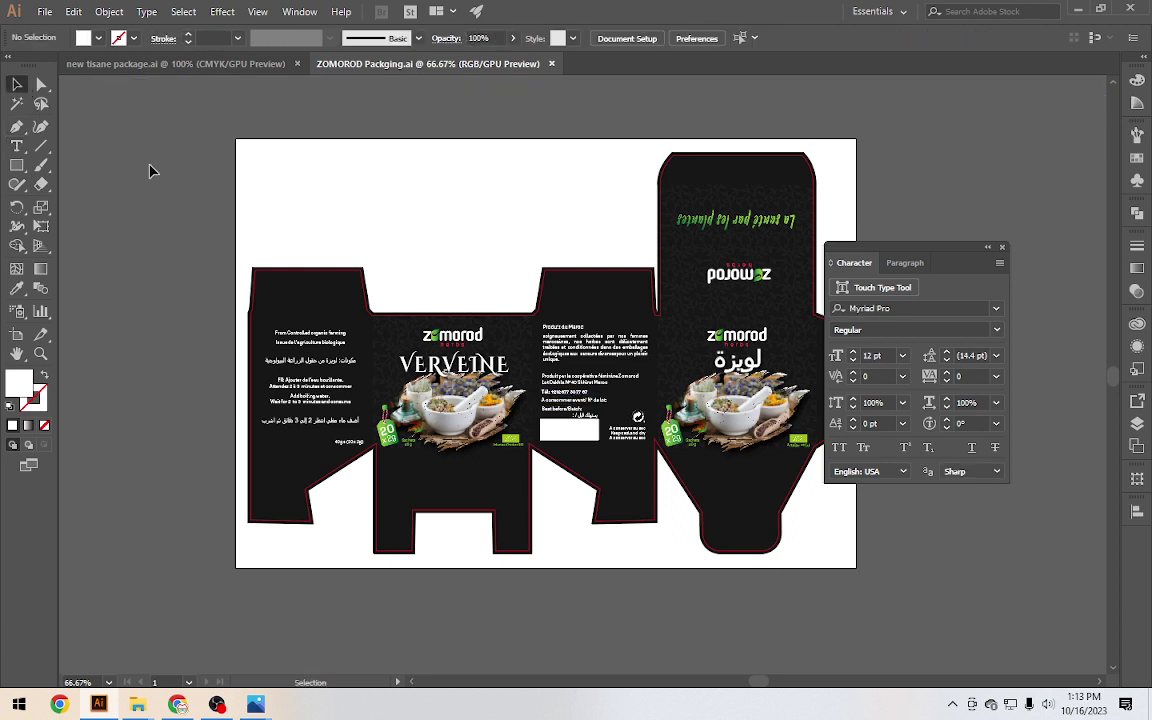
drag(170, 226, 103, 176)
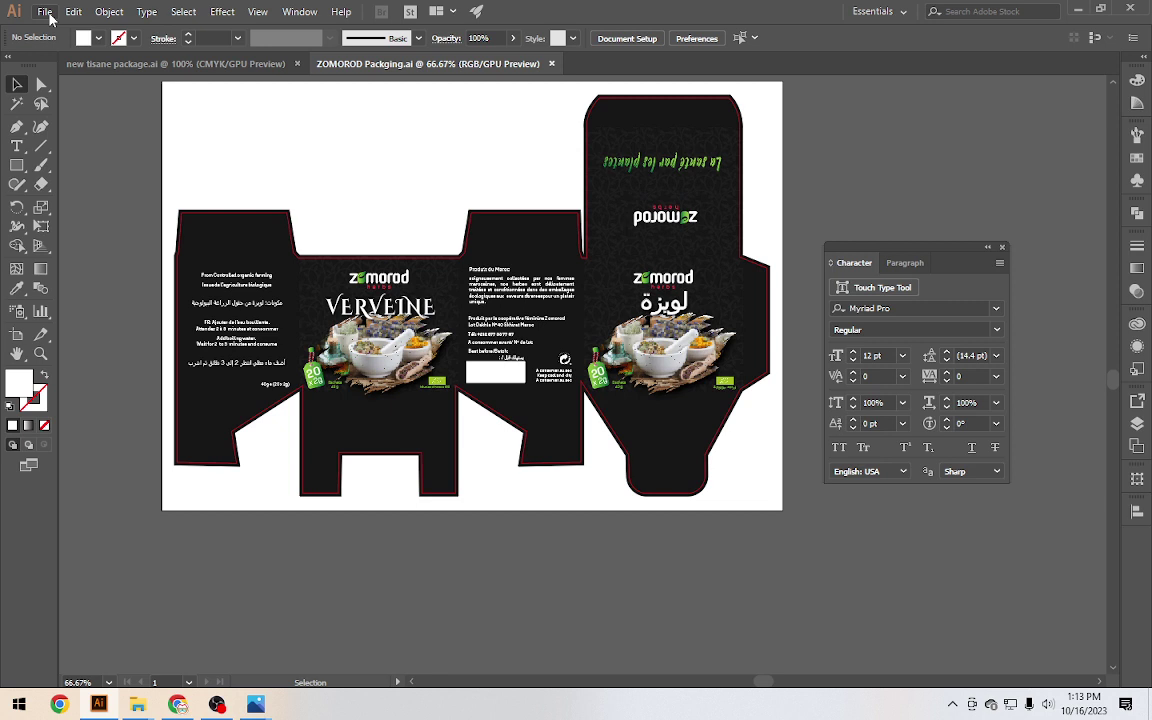
Create a 1080 × 1080 px document from the recent preset and zoom out to see it
click(45, 12)
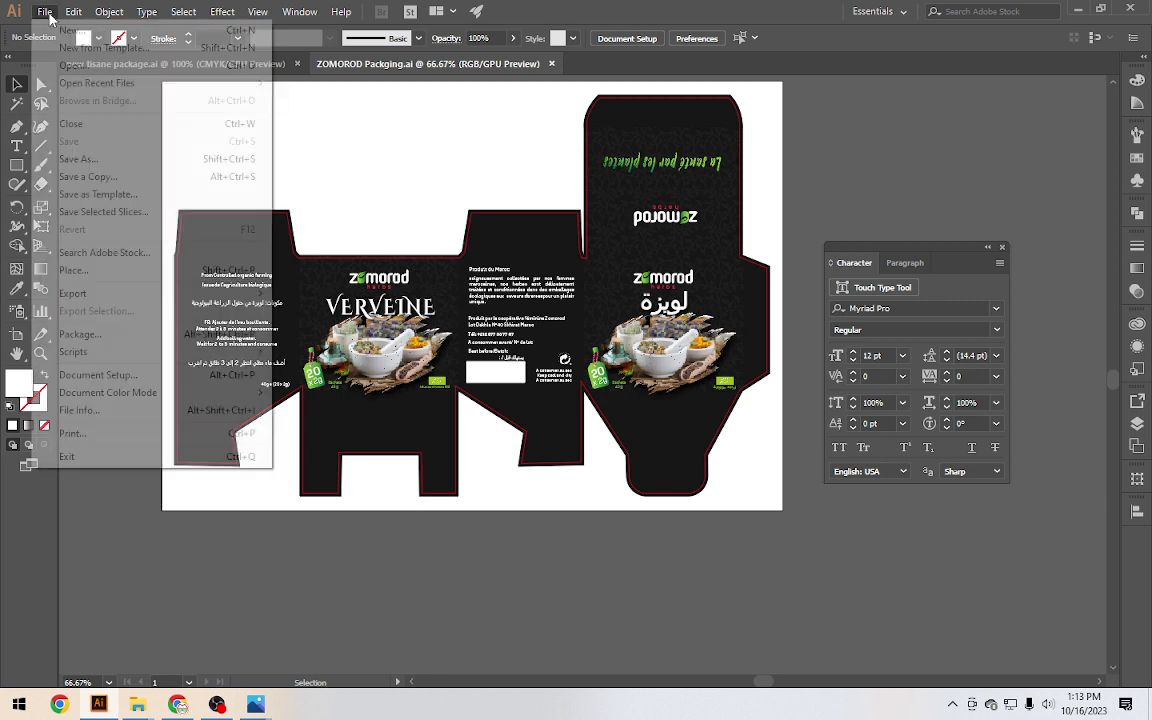
click(45, 12)
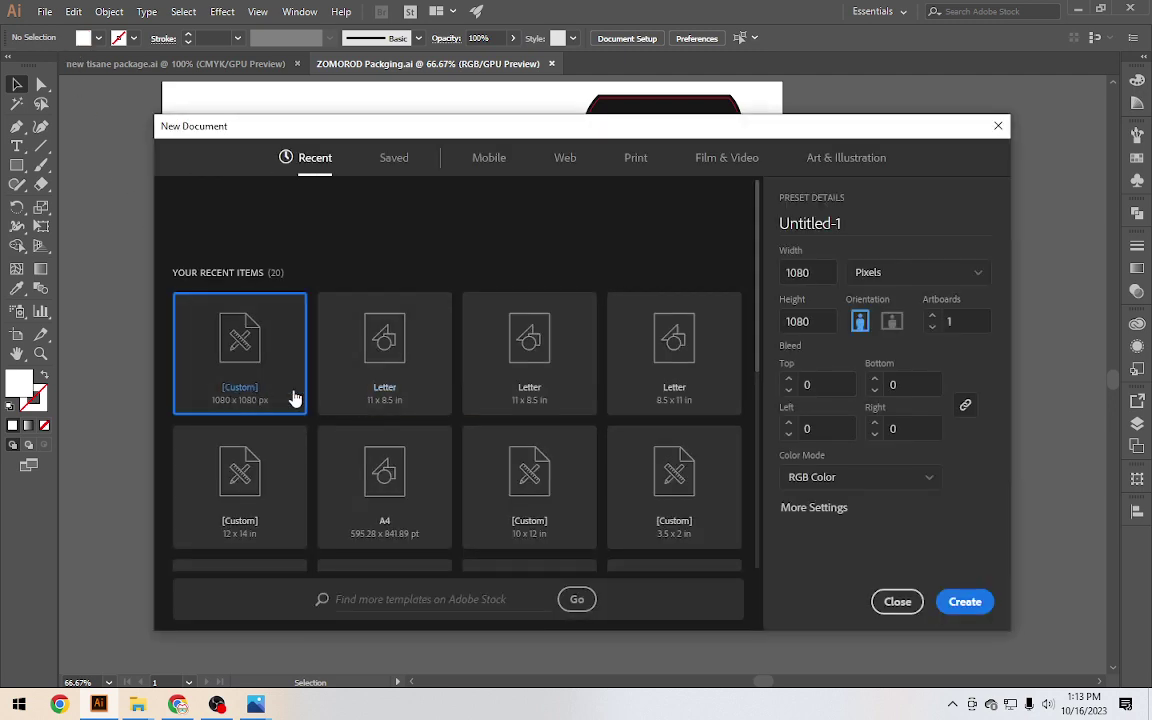
click(897, 601)
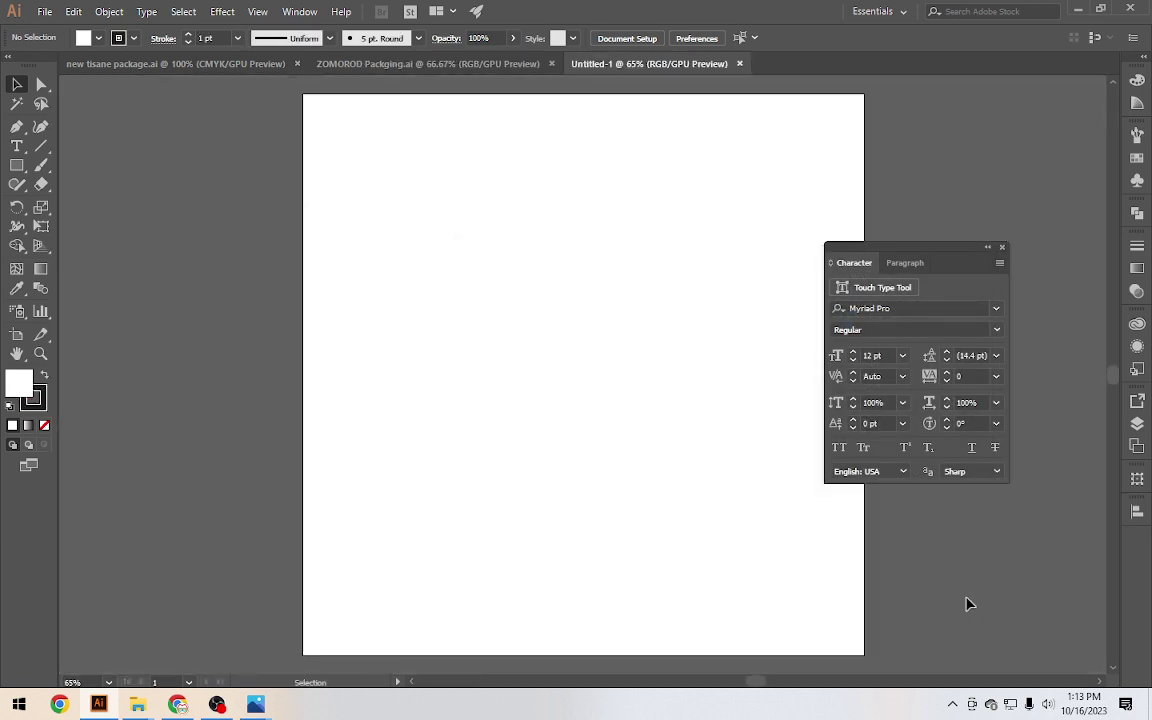
scroll(301, 381, left, 10)
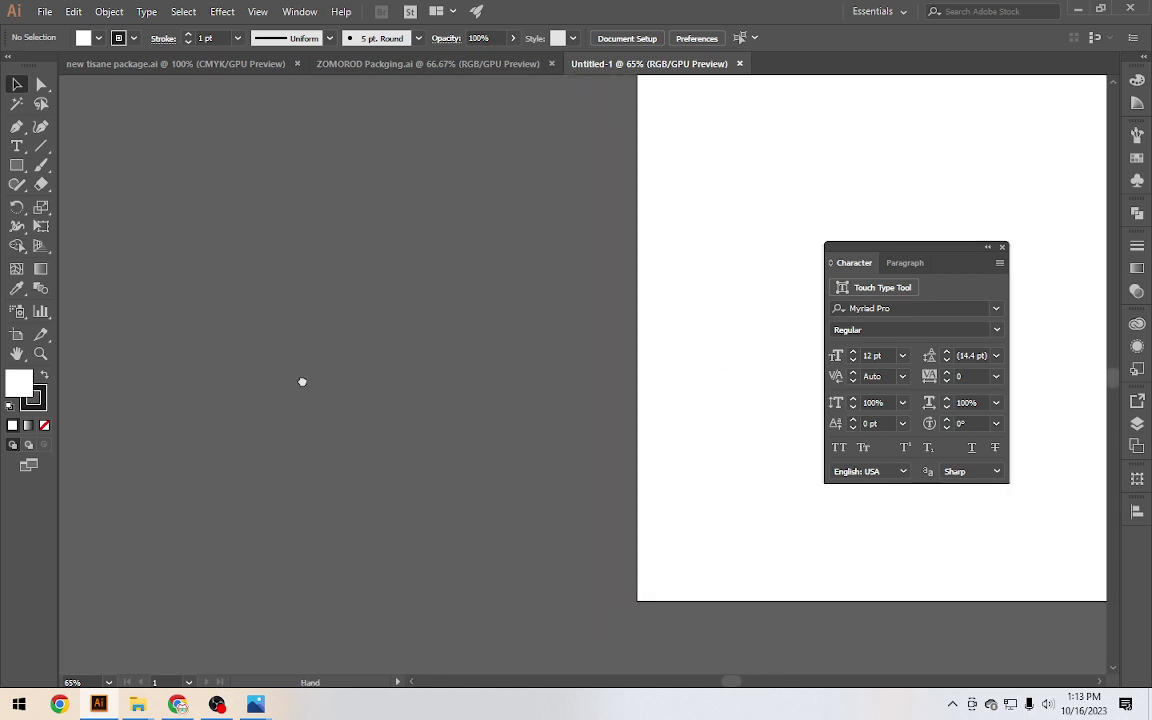
key(ctrl+minus)
key(ctrl+minus)
key(ctrl+minus)
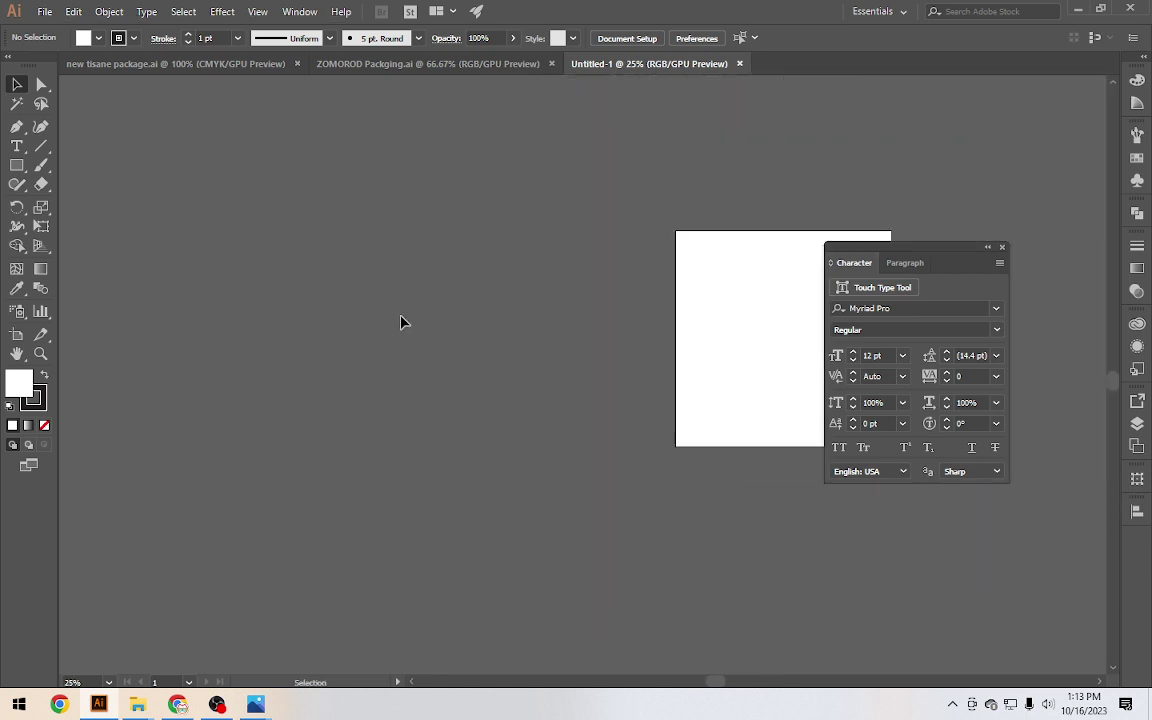
click(45, 11)
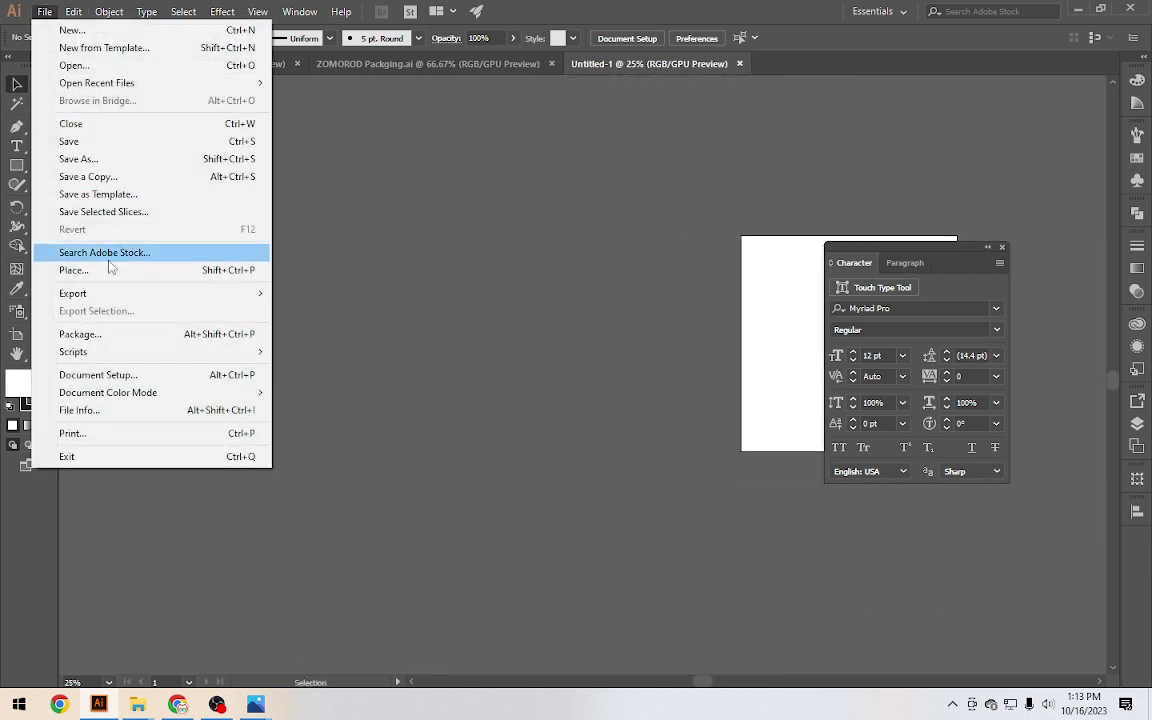
Place IMG20230930141917.jpg from the Packaging folder into Untitled-1
click(112, 279)
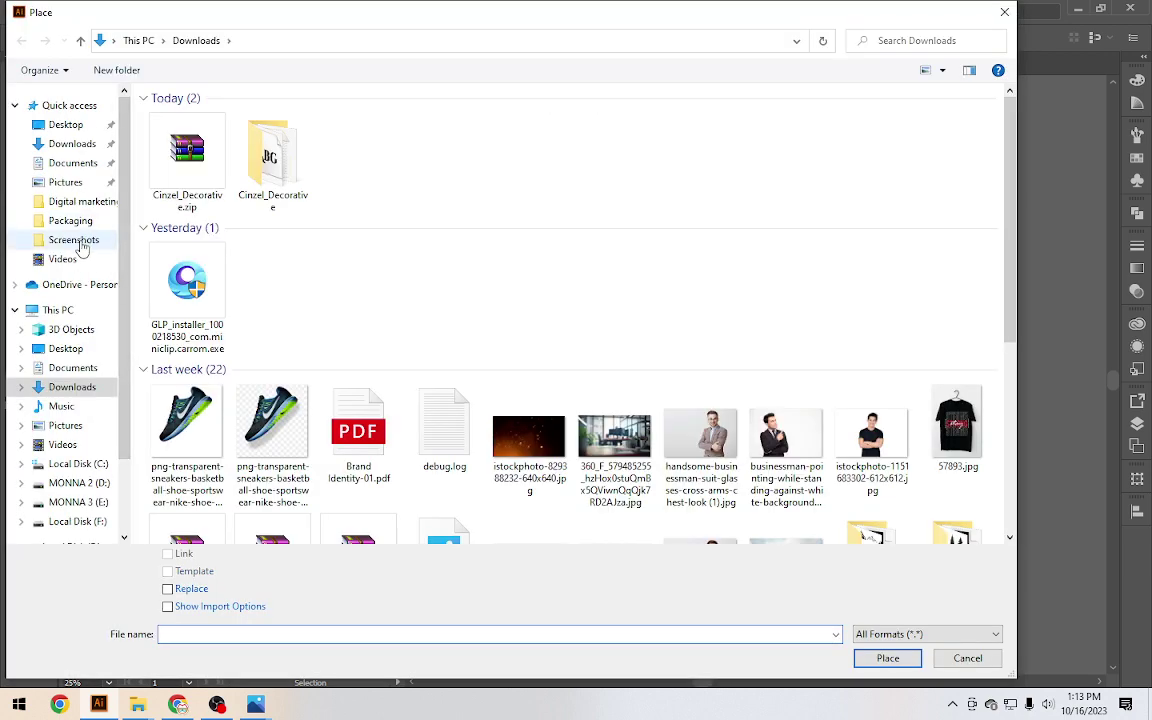
click(80, 240)
click(83, 225)
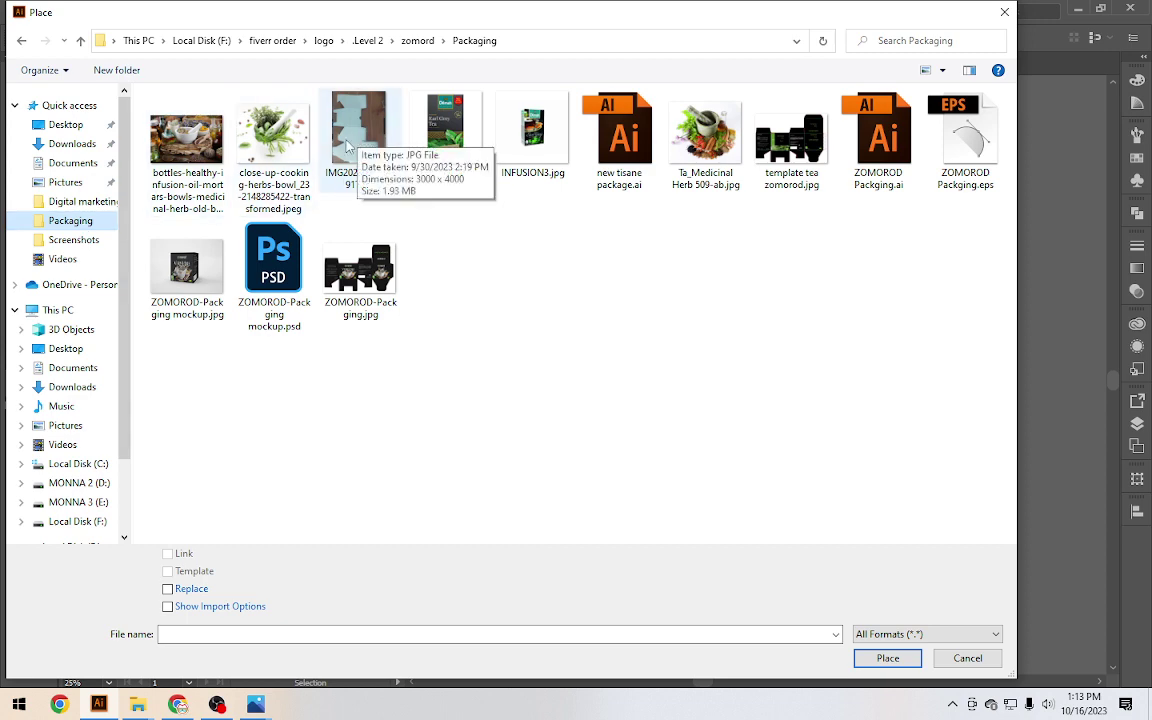
click(365, 140)
double_click(370, 135)
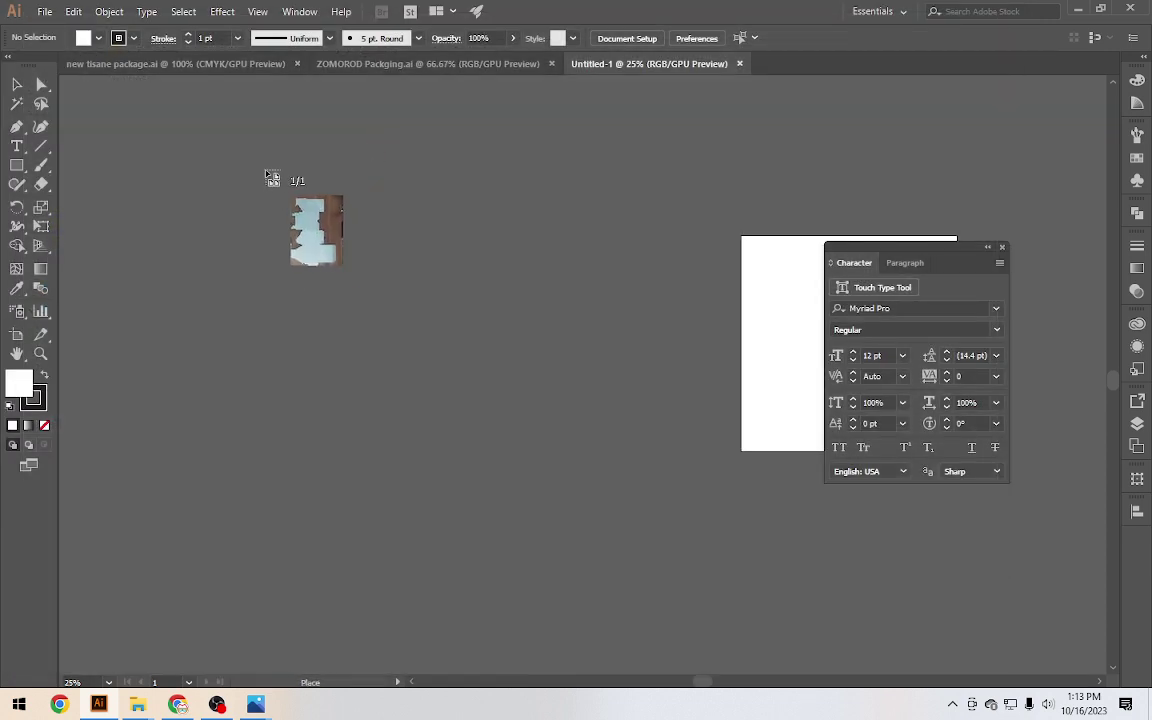
mouse_move(252, 147)
mouse_down()
mouse_move(565, 522)
mouse_move(578, 198)
mouse_up()
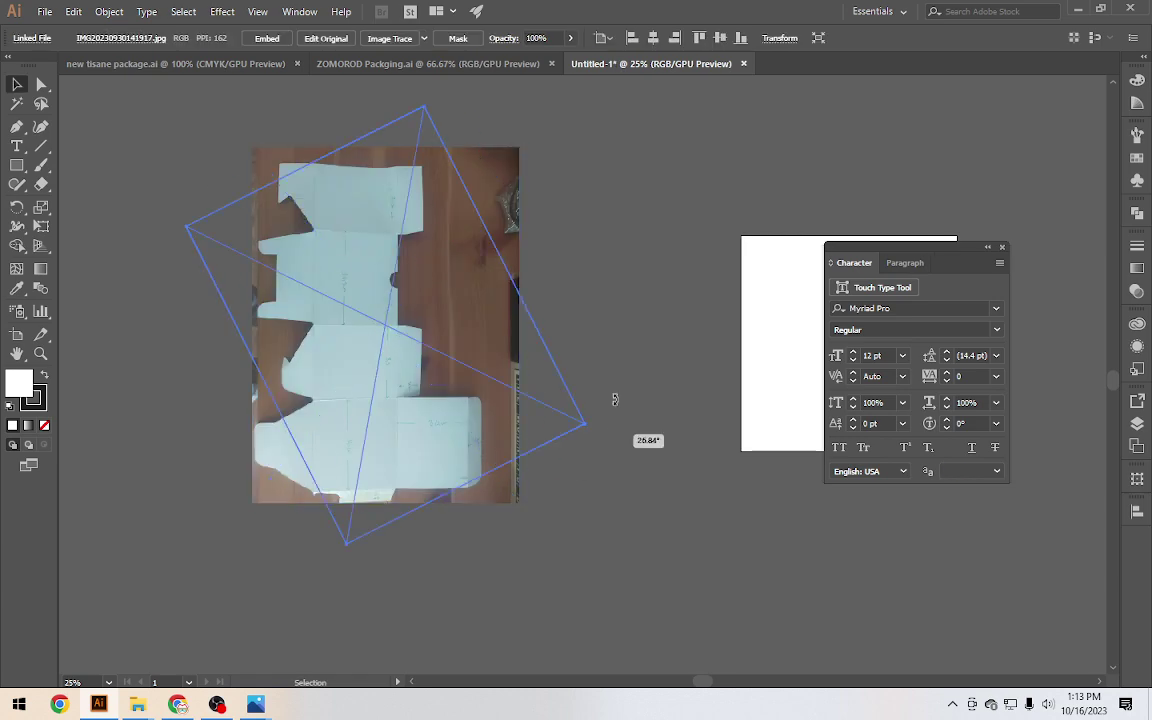
Rotate the box photo 90° to landscape, inspect it, and return to ZOMOROD Packging.ai
drag(360, 290, 509, 180)
scroll(468, 211, up, 2)
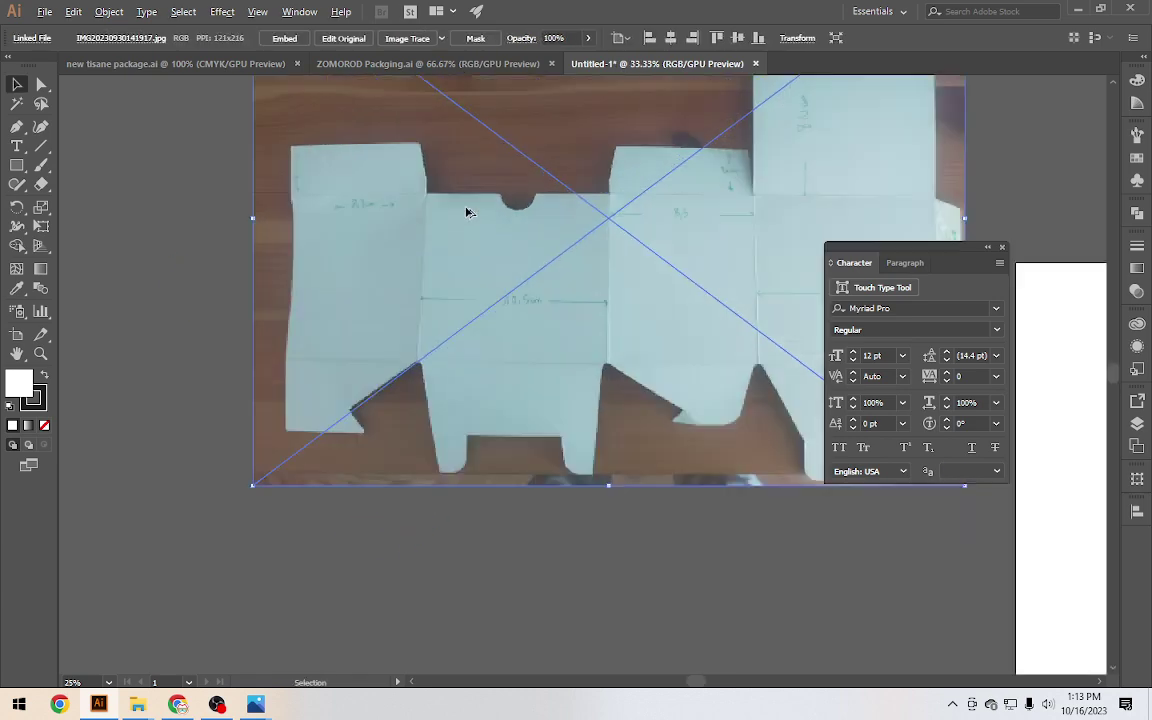
scroll(221, 249, up, 2)
scroll(195, 231, up, 2)
scroll(213, 243, down, 1)
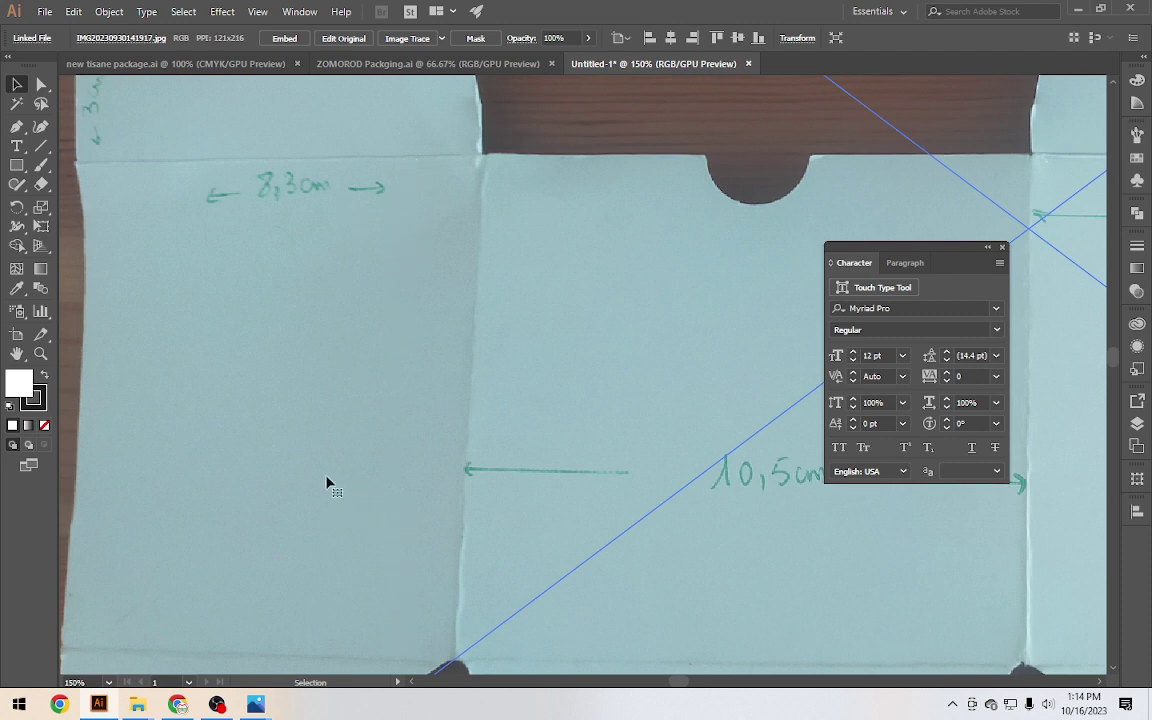
scroll(342, 407, down, 3)
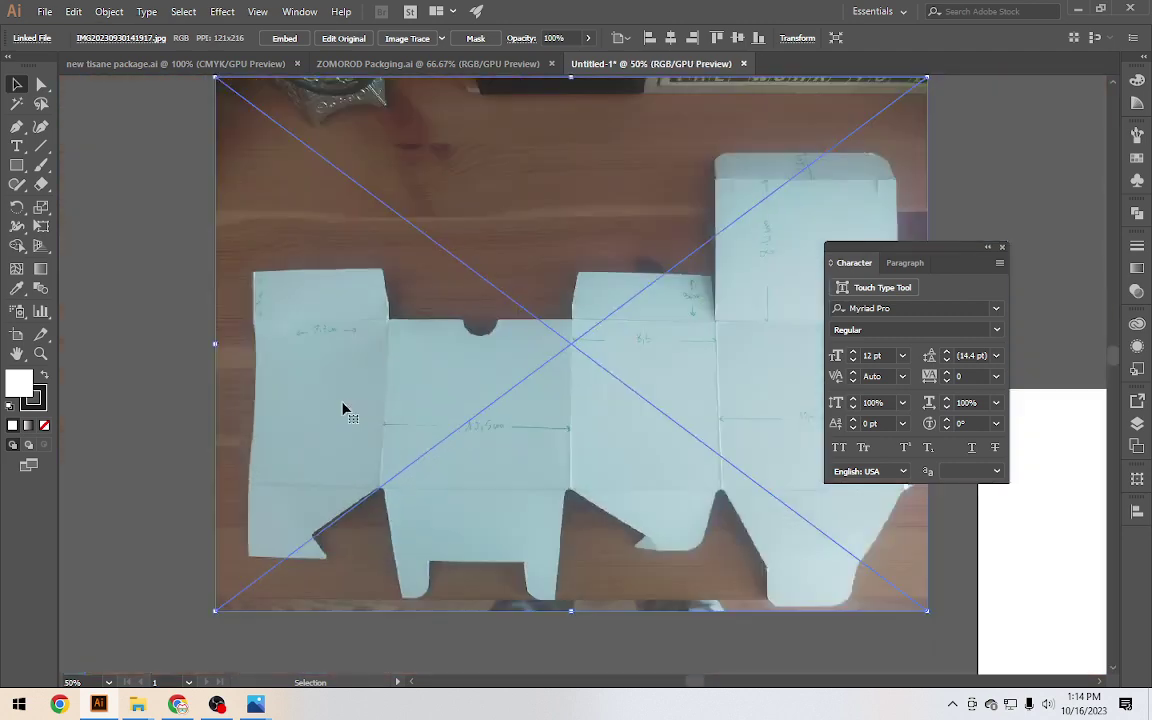
scroll(342, 407, down, 1)
click(381, 65)
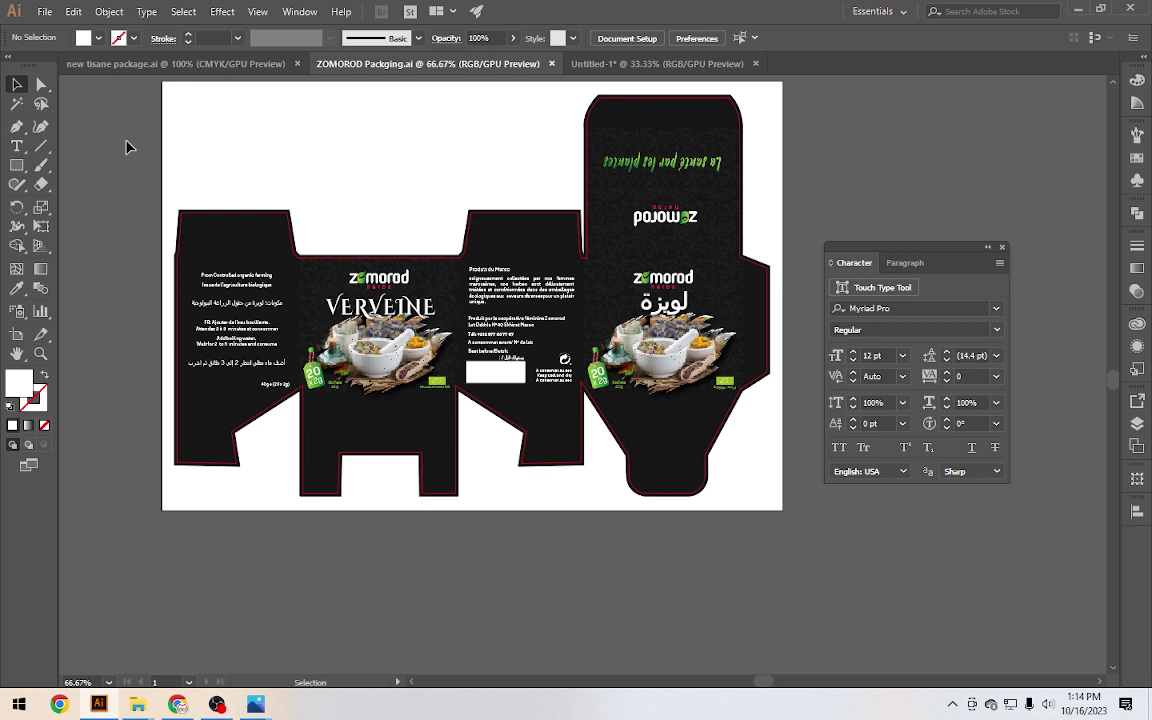
In new tisane package.ai, read the ingredients back panel's size: 8 cm × 9 cm
click(88, 64)
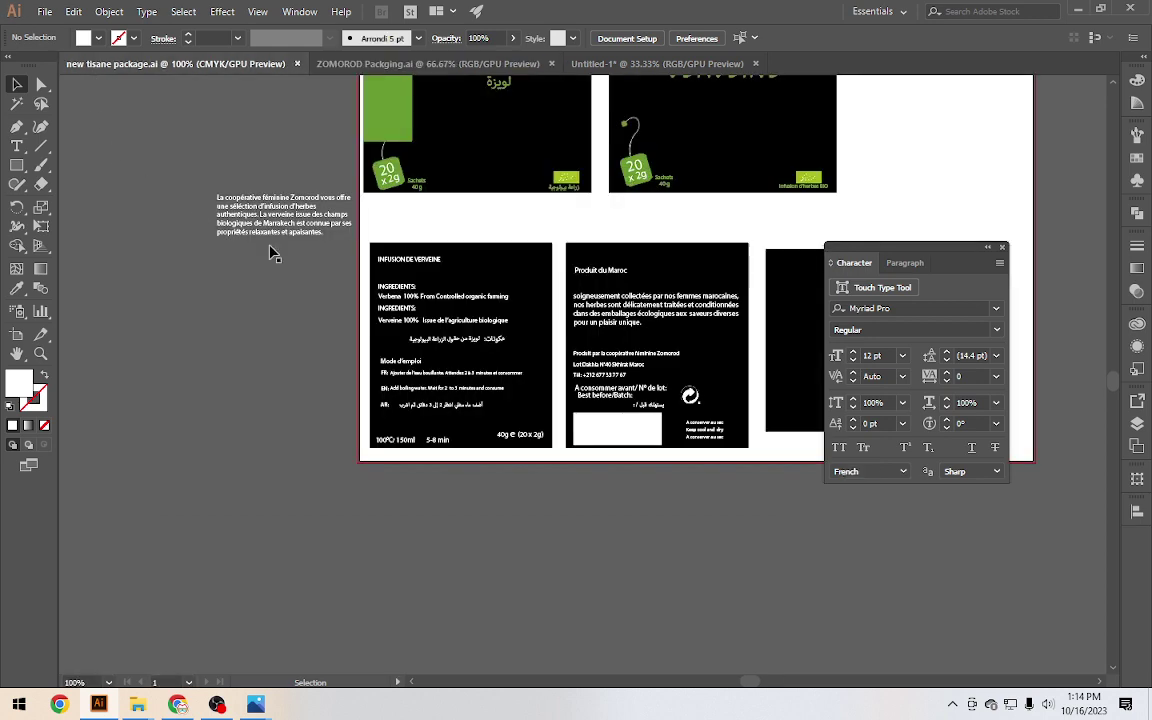
scroll(483, 314, up, 2)
scroll(483, 290, up, 1)
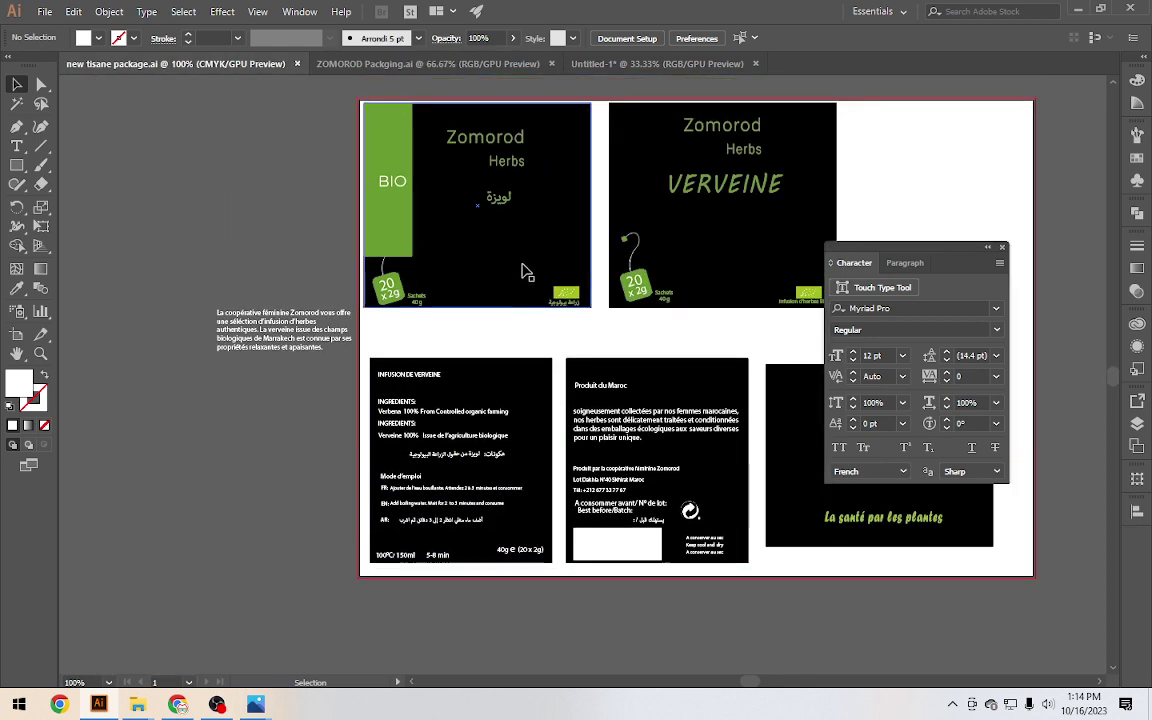
click(516, 385)
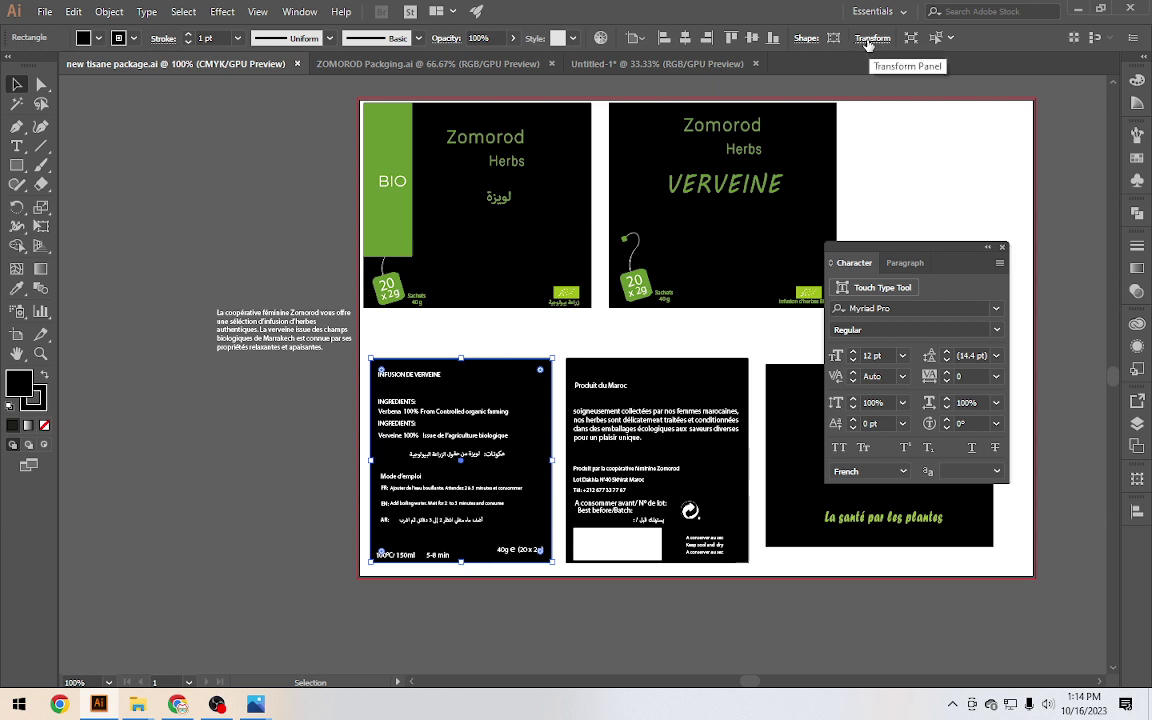
click(805, 42)
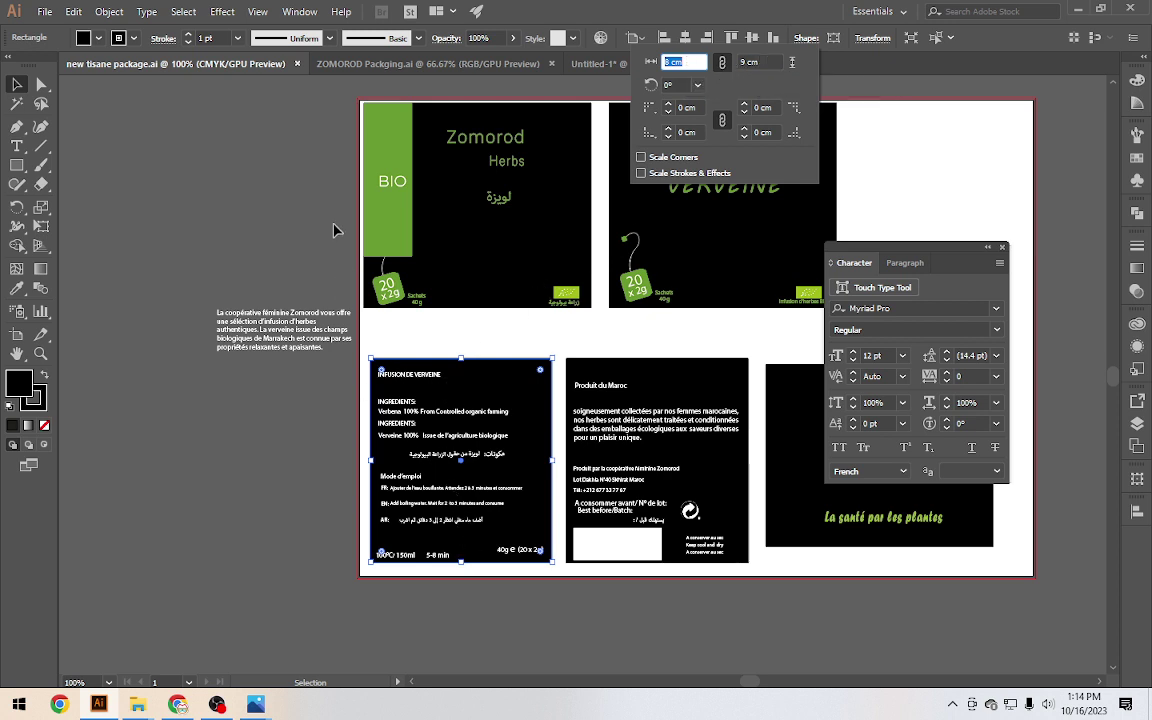
click(322, 227)
click(539, 235)
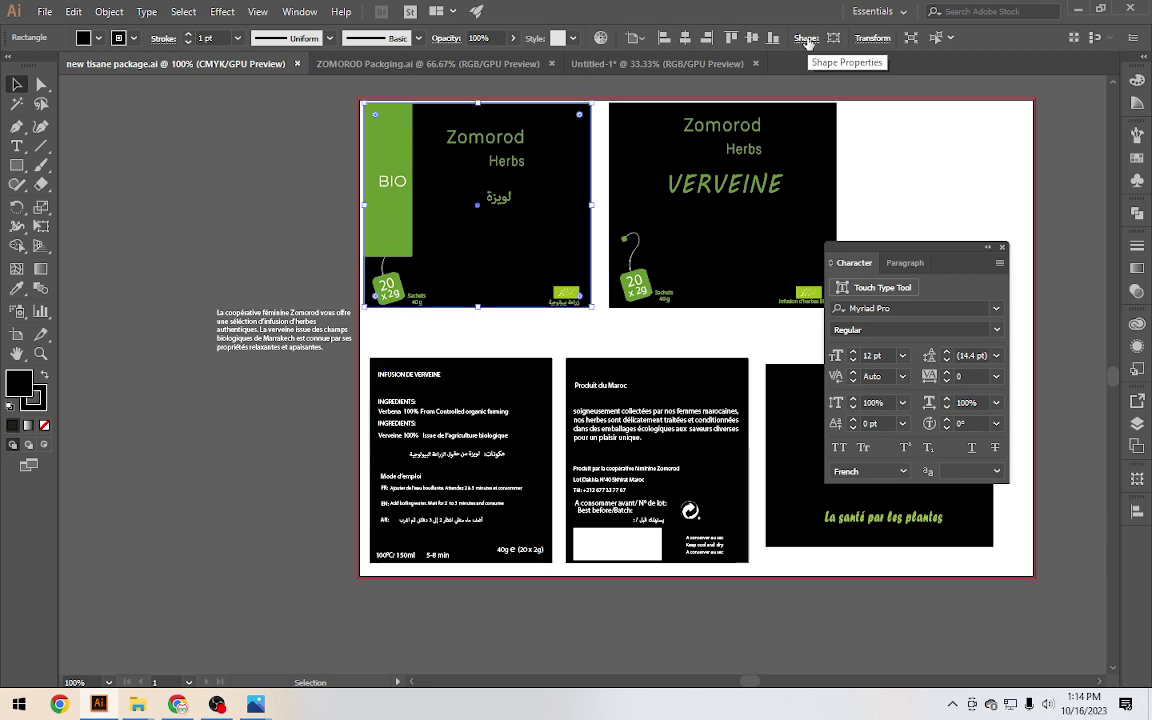
click(299, 11)
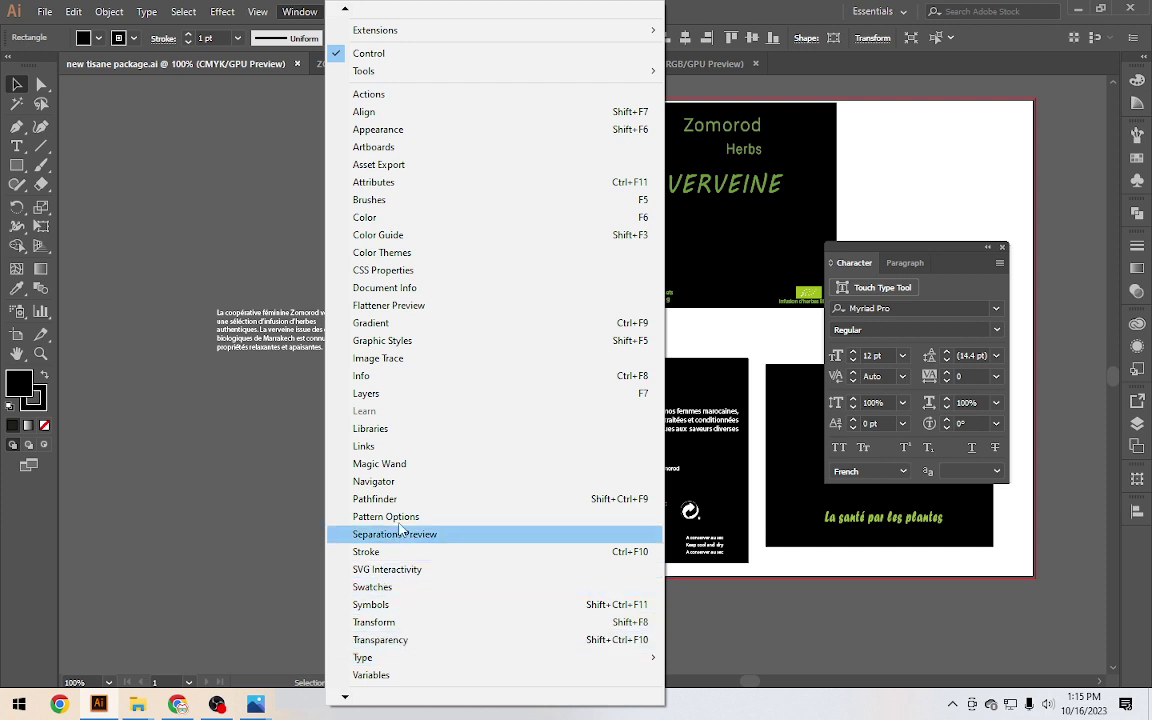
Reselect the ingredients back panel and read its 8 × 9 cm size in Shape properties
click(447, 347)
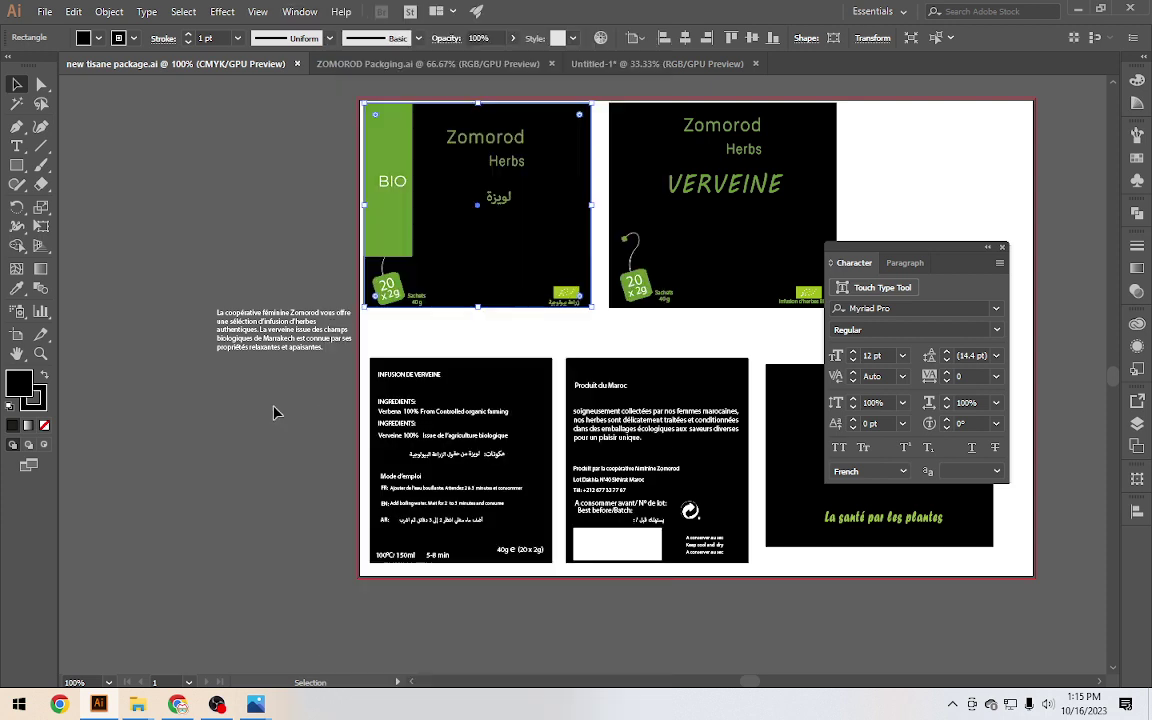
click(480, 382)
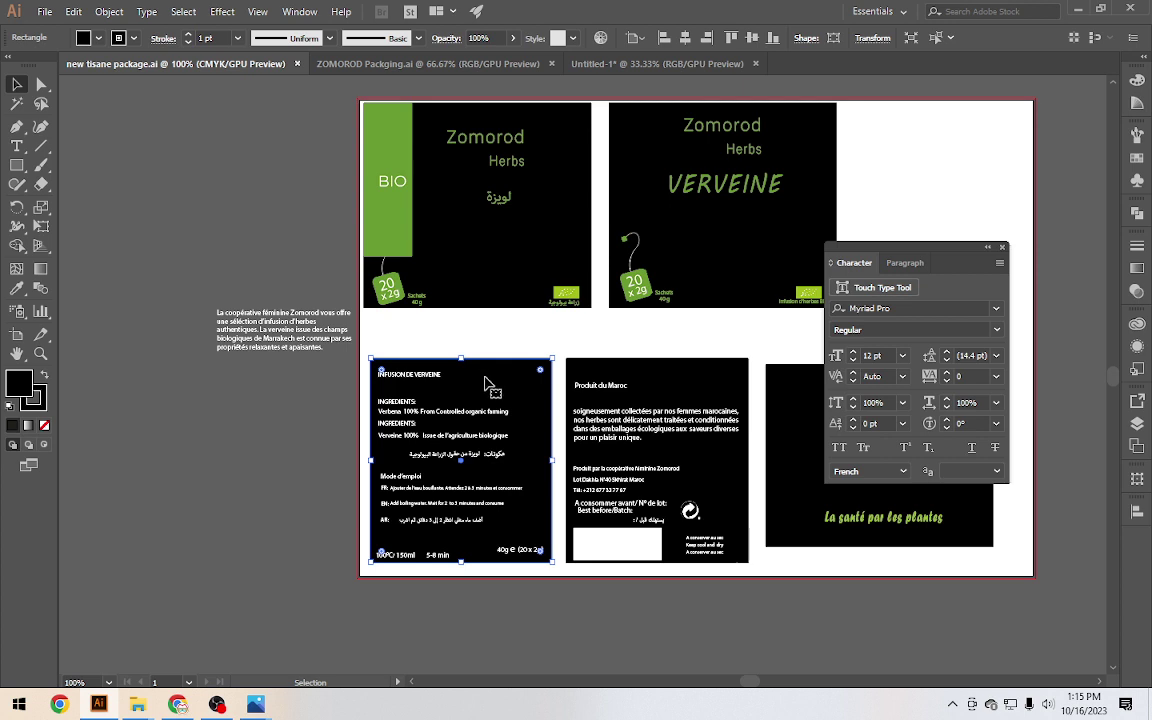
click(806, 40)
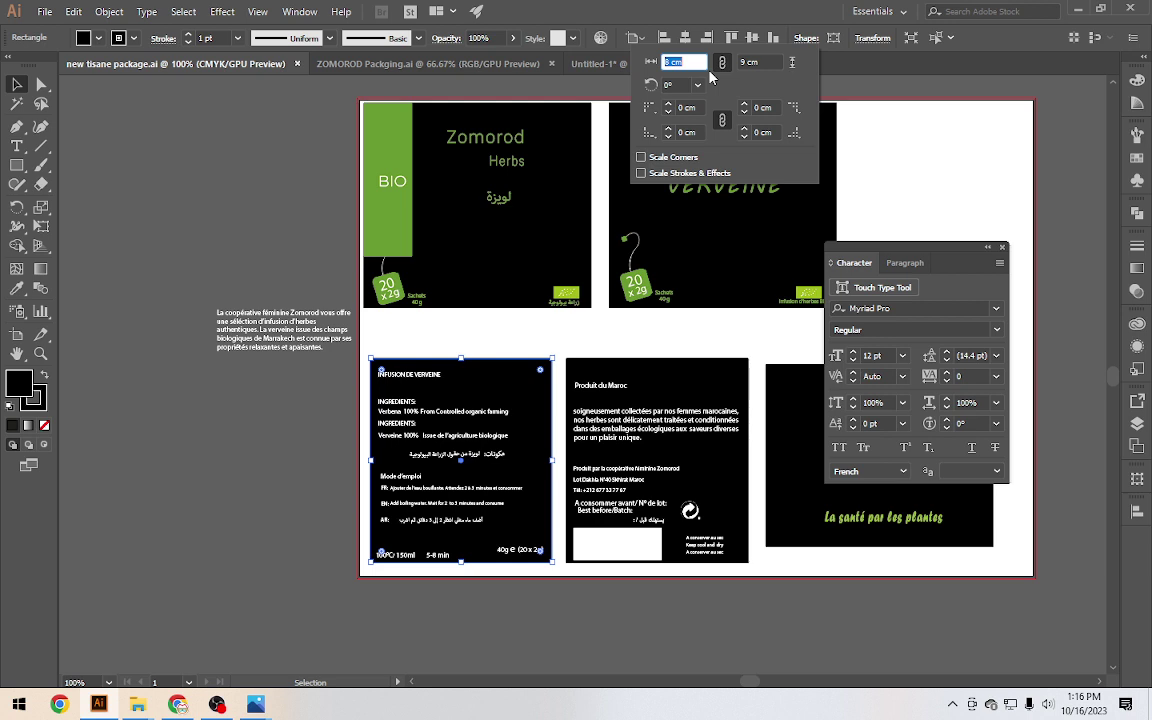
Show rulers in pixels and read the back panel as 226.772 × 255.118 px
click(230, 150)
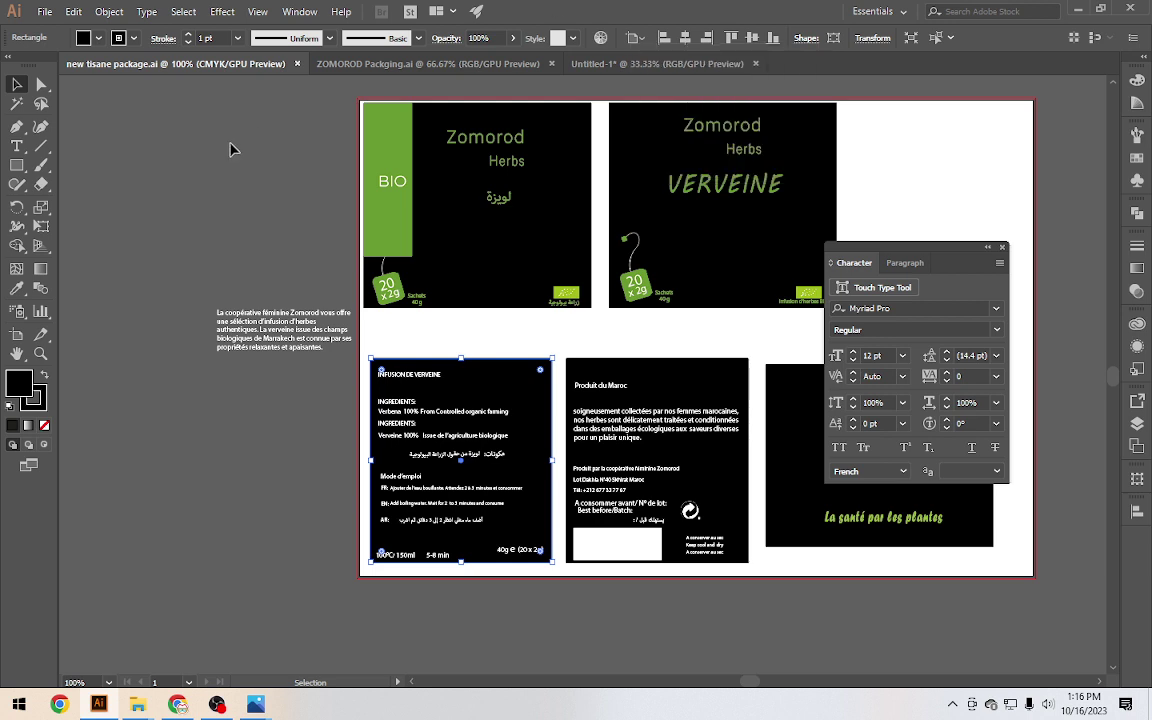
key(ctrl+r)
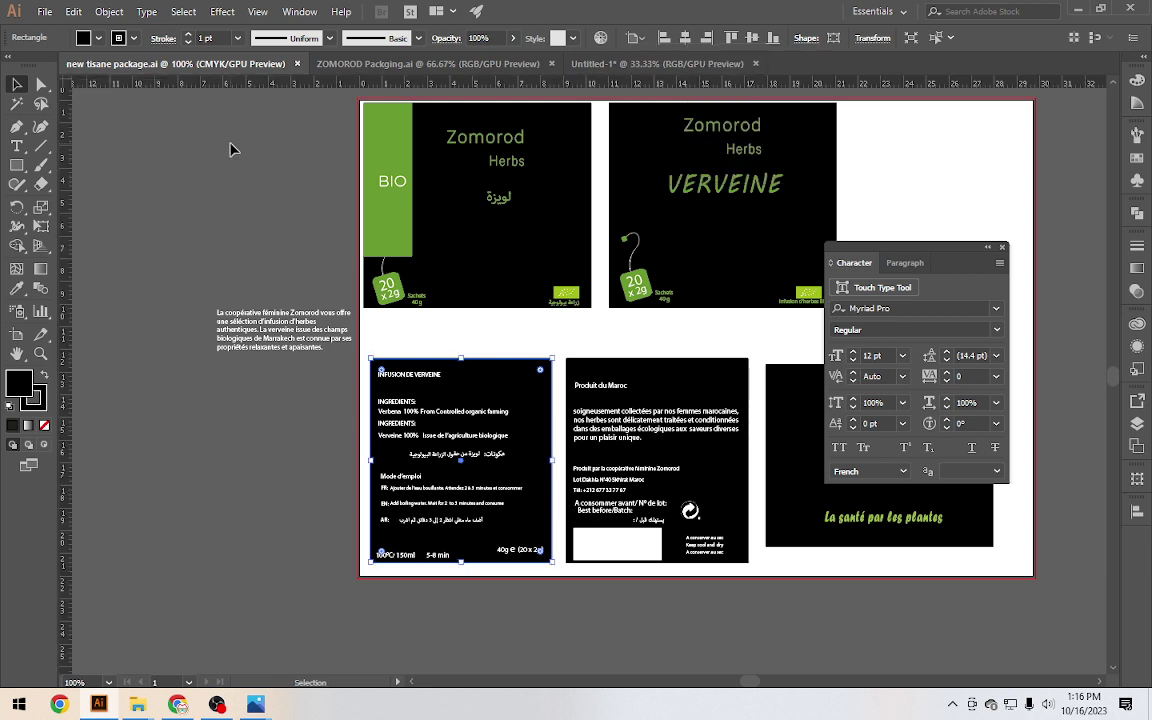
right_click(214, 81)
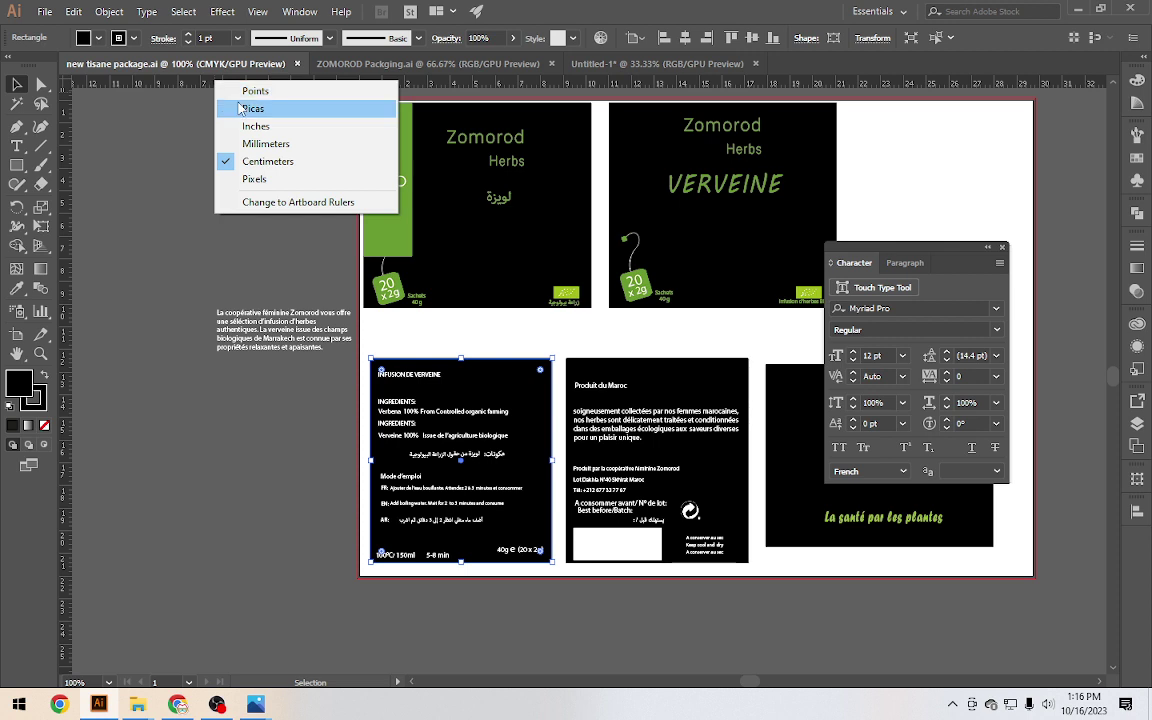
click(256, 179)
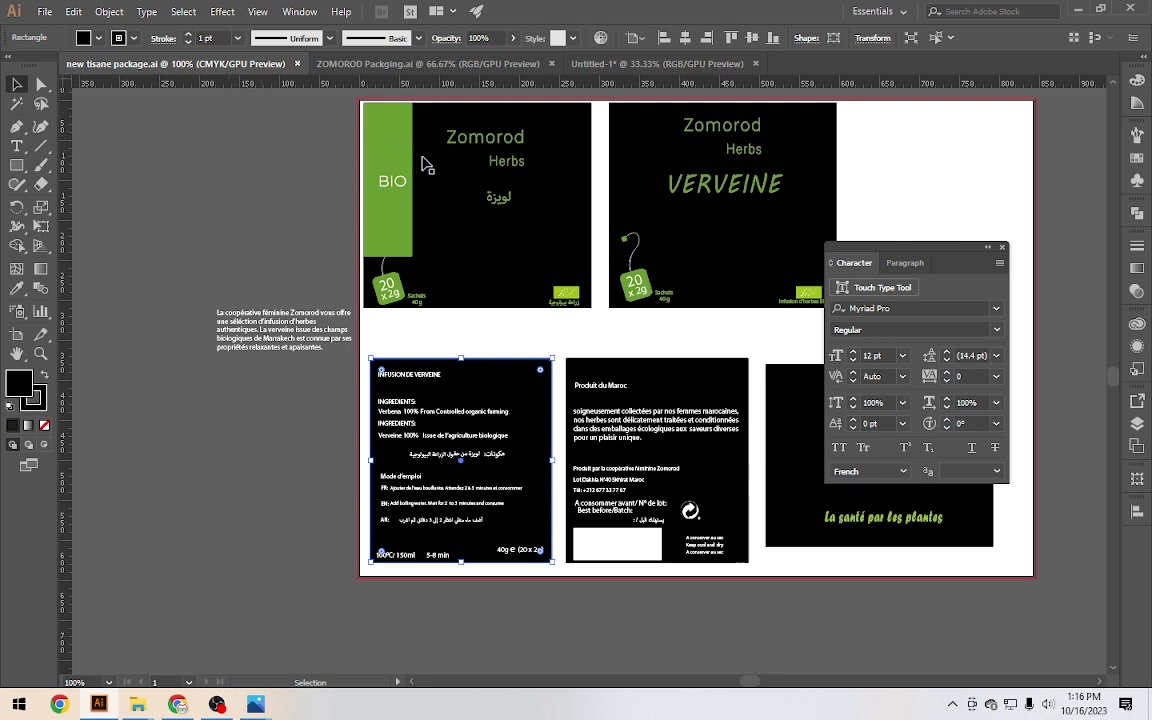
click(806, 40)
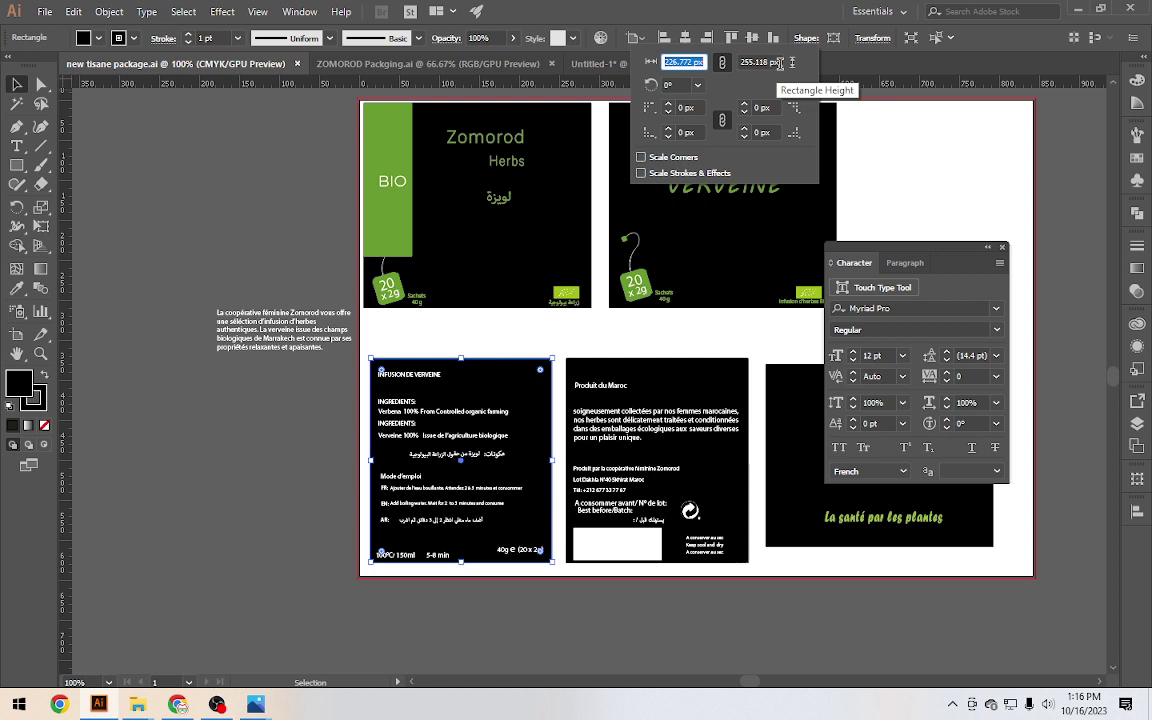
click(290, 120)
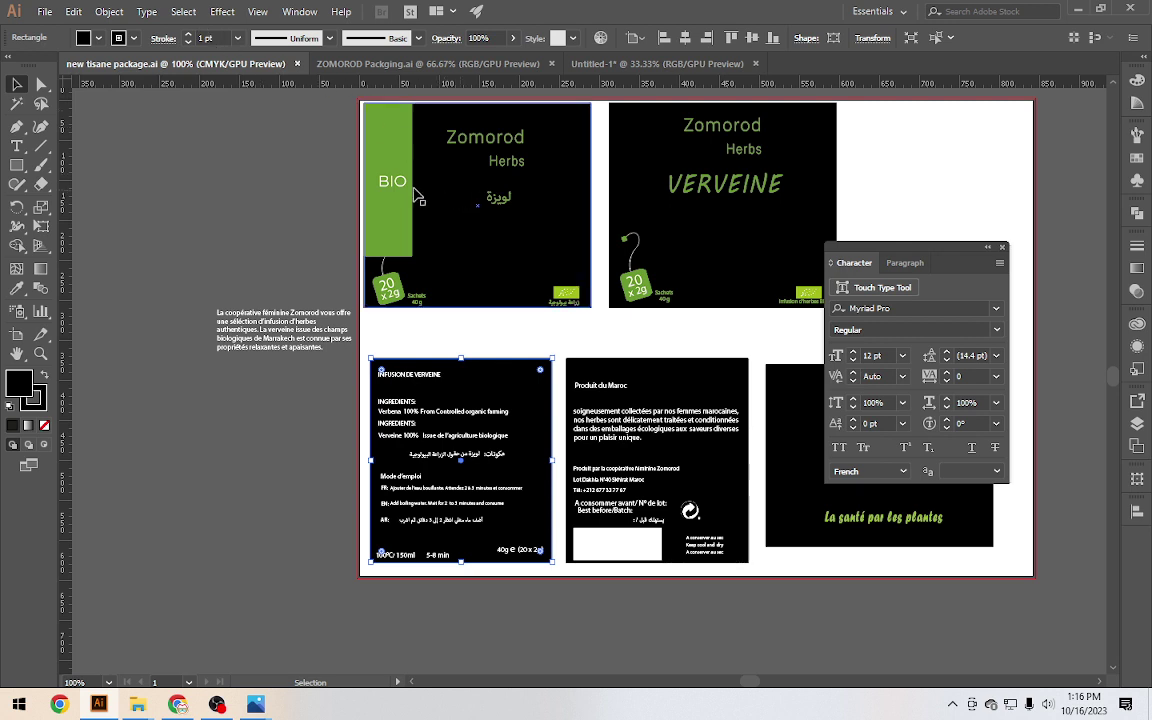
click(17, 164)
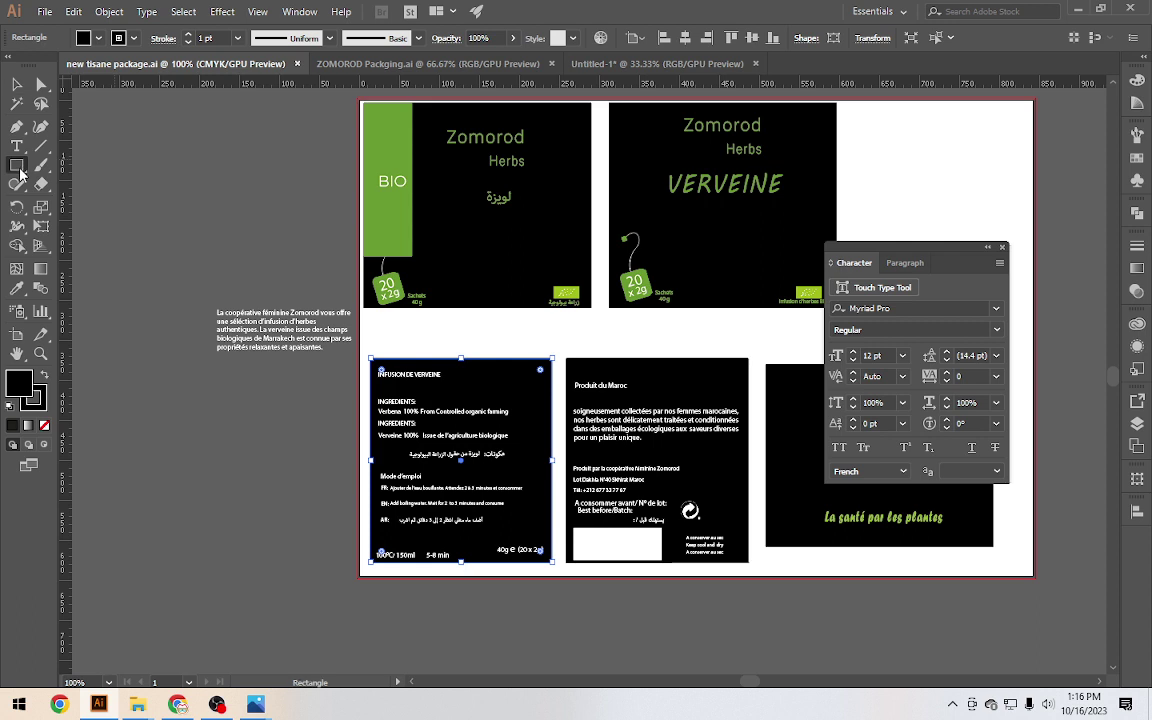
Check the default Rectangle dialog size in pixels, then in centimeters, cancelling each time
click(162, 177)
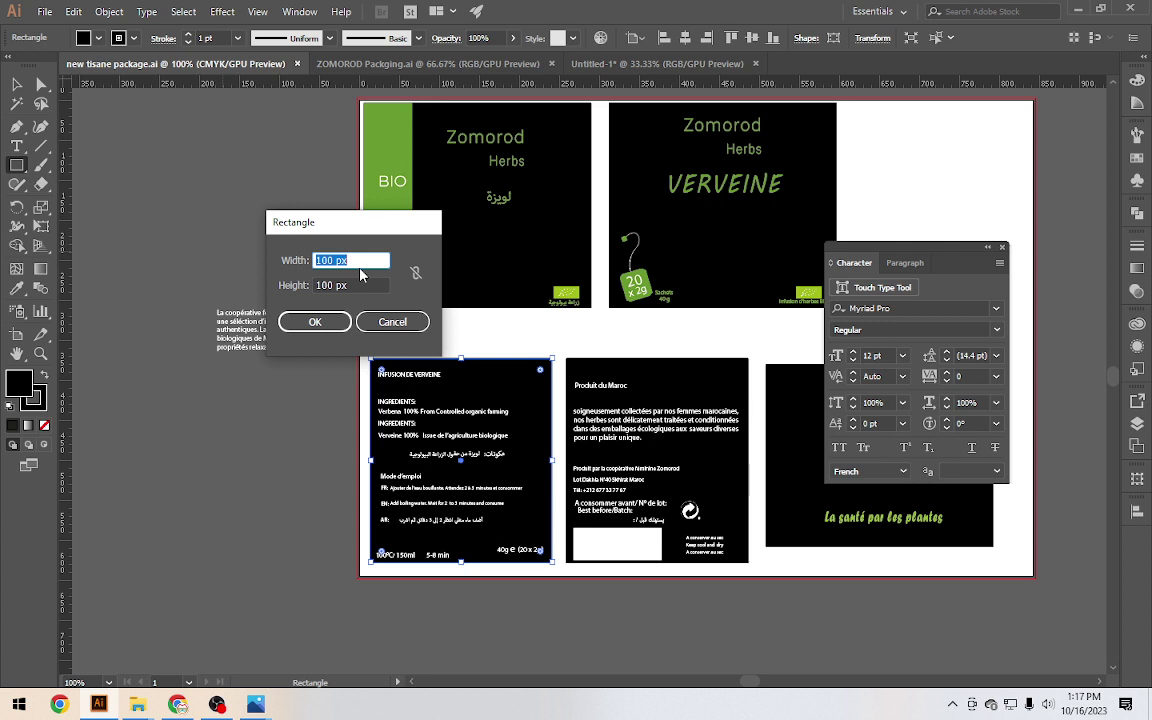
click(392, 321)
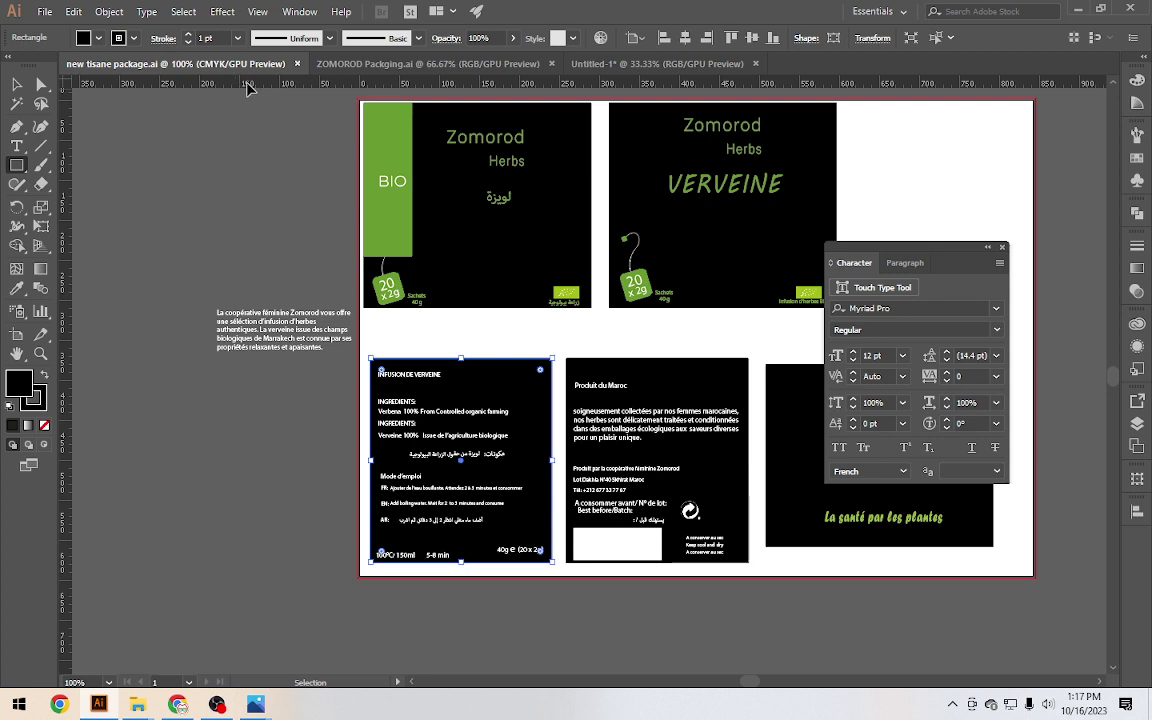
key(ctrl+r)
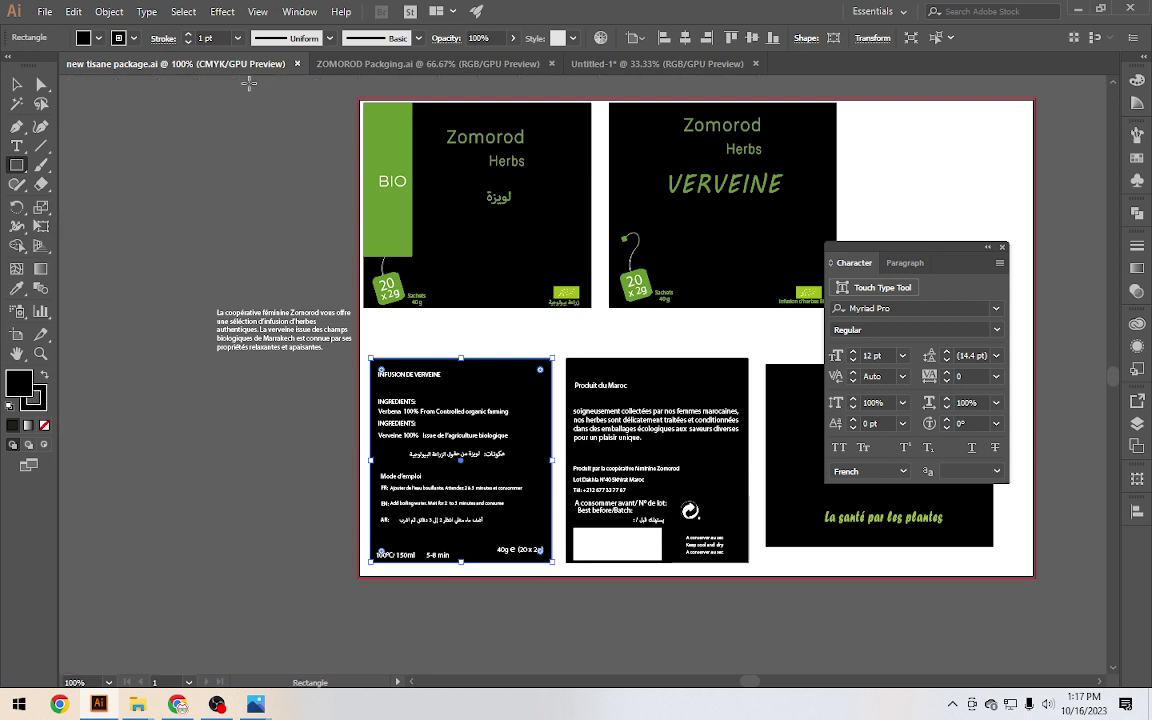
key(ctrl)
key(ctrl+r)
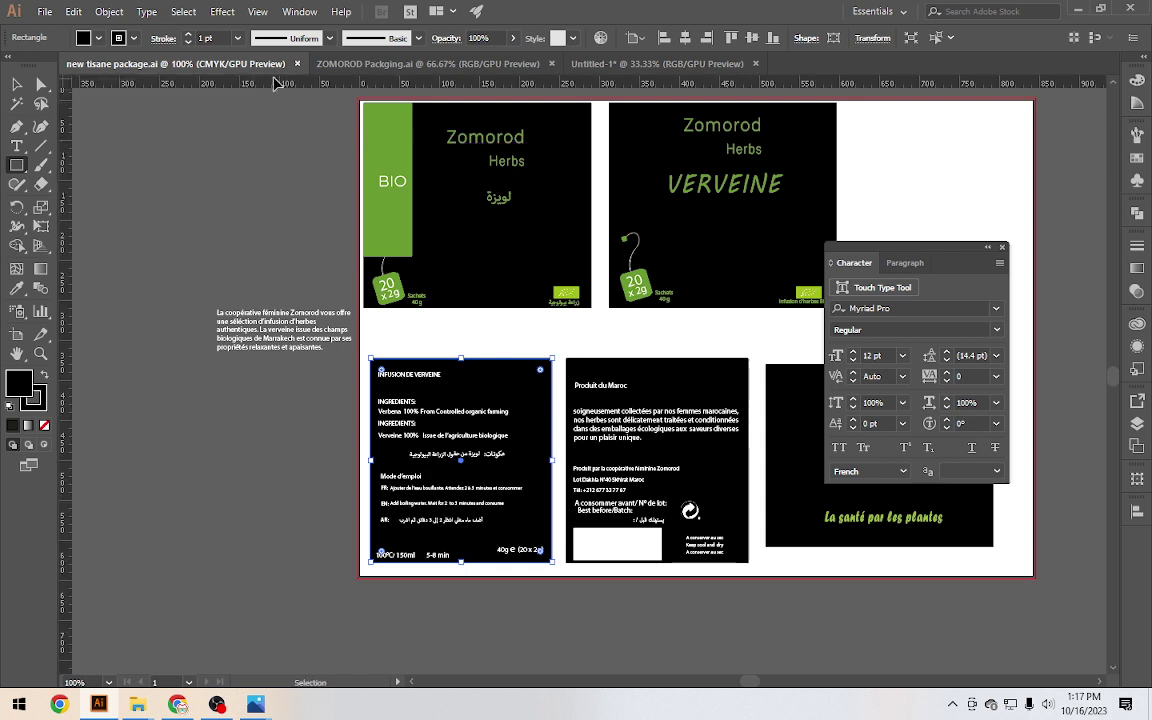
right_click(276, 83)
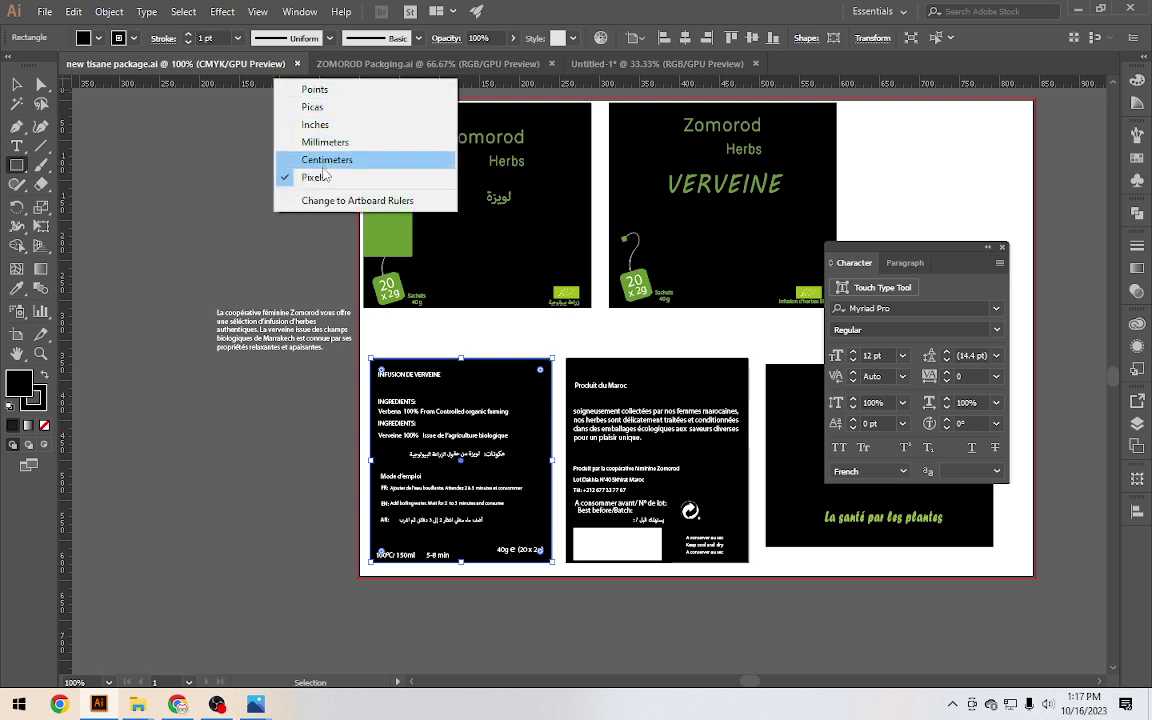
click(289, 158)
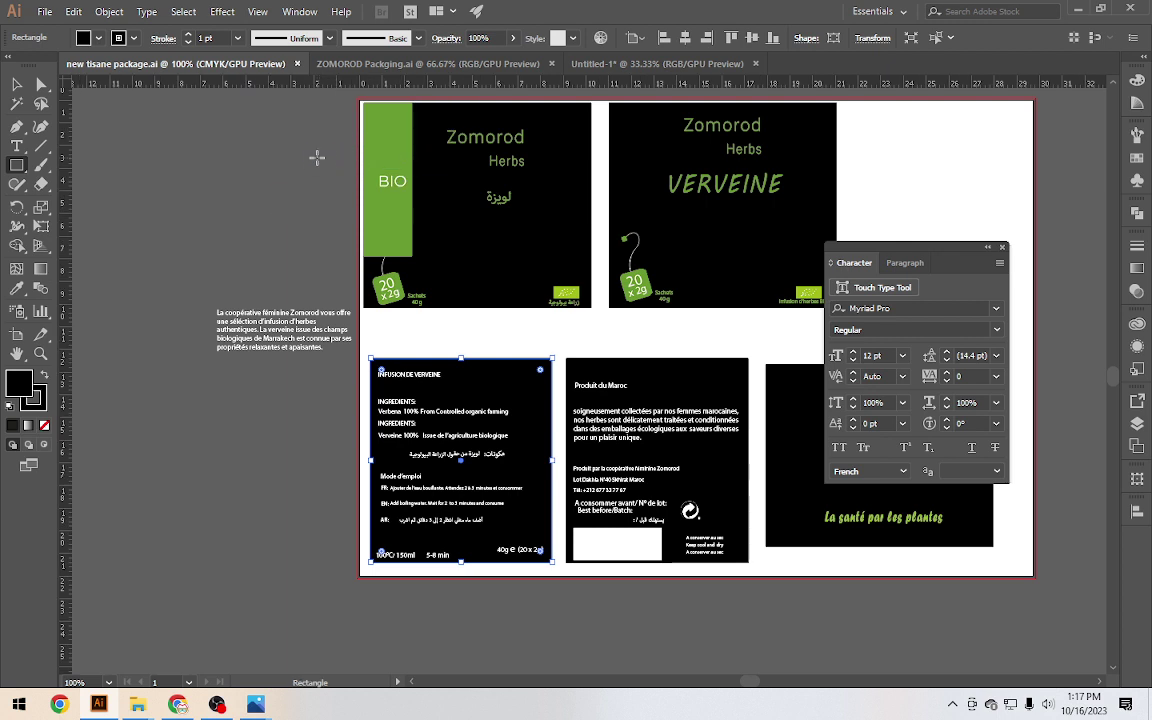
click(185, 180)
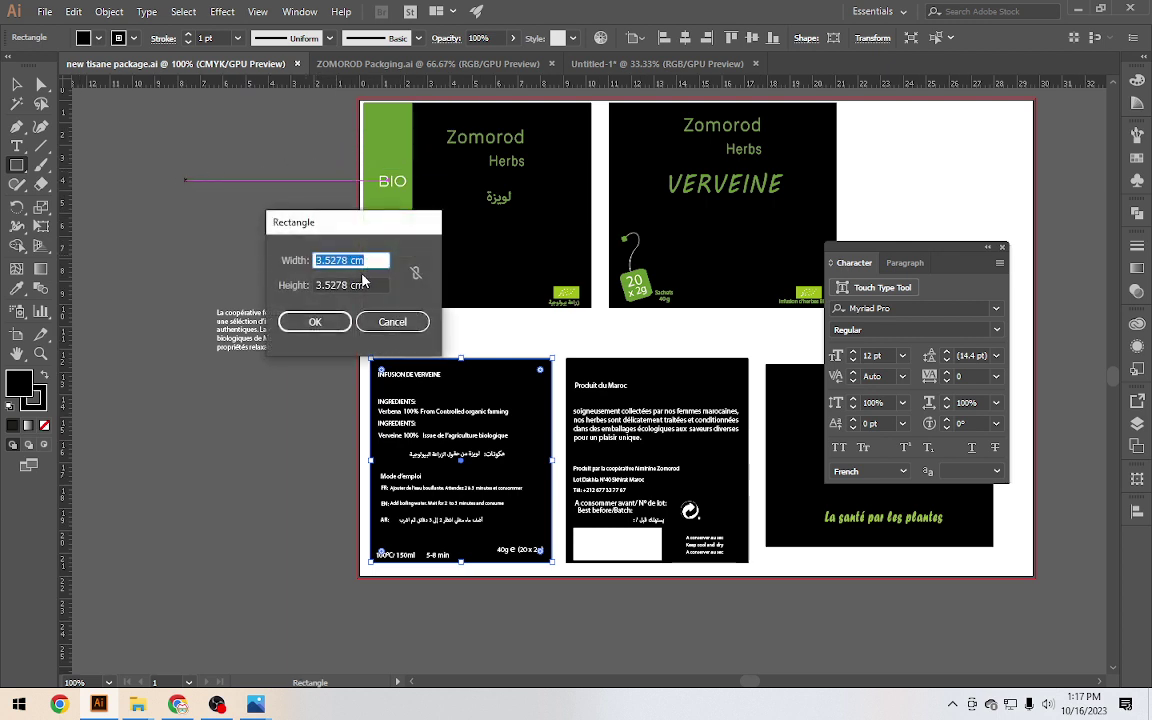
click(388, 321)
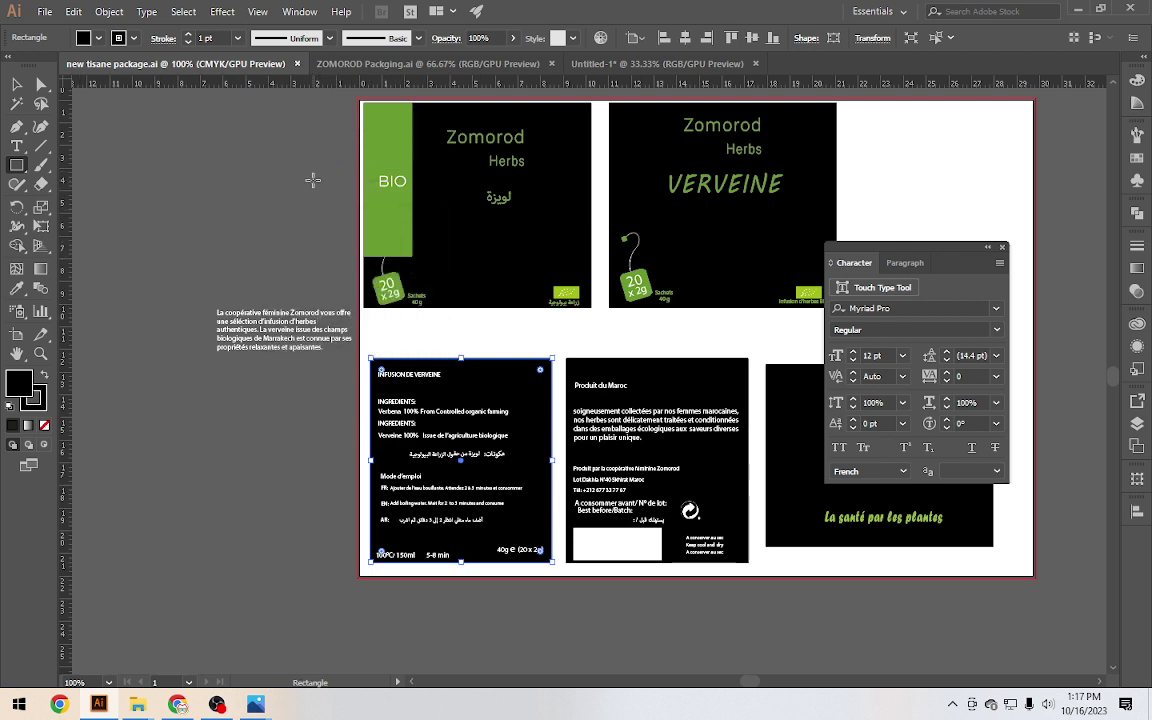
Check the default rectangle size in inches, then set the rulers back to centimeters
right_click(315, 85)
click(355, 127)
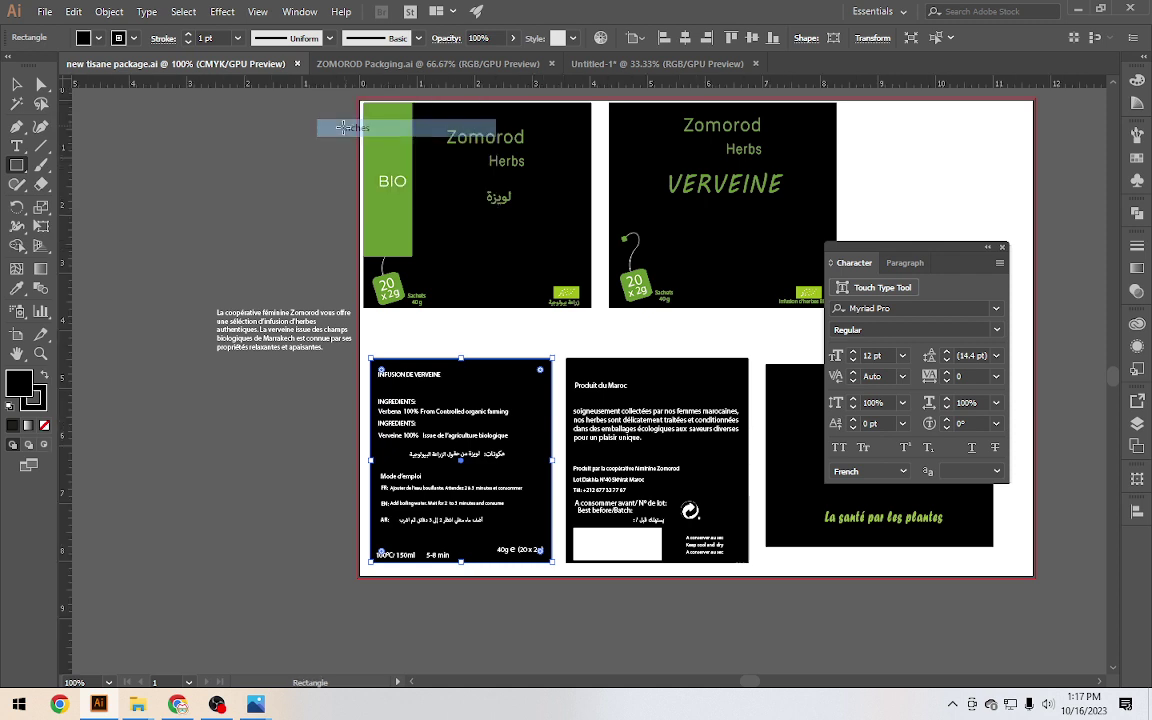
click(240, 208)
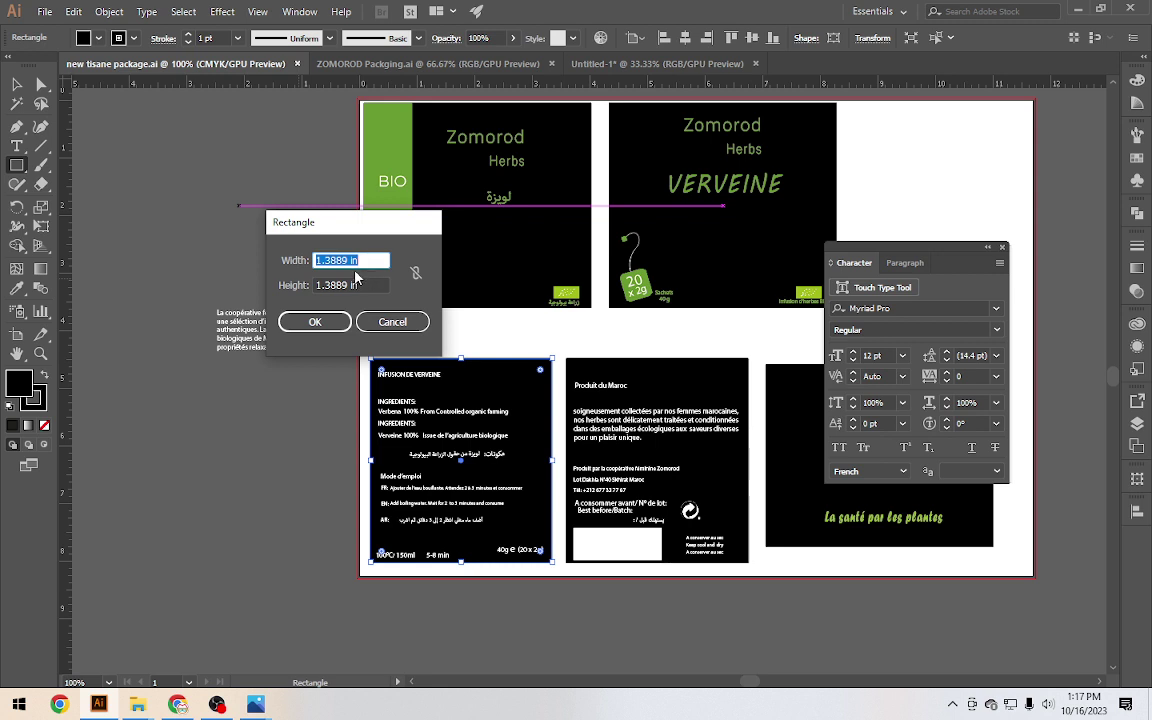
click(405, 323)
right_click(262, 82)
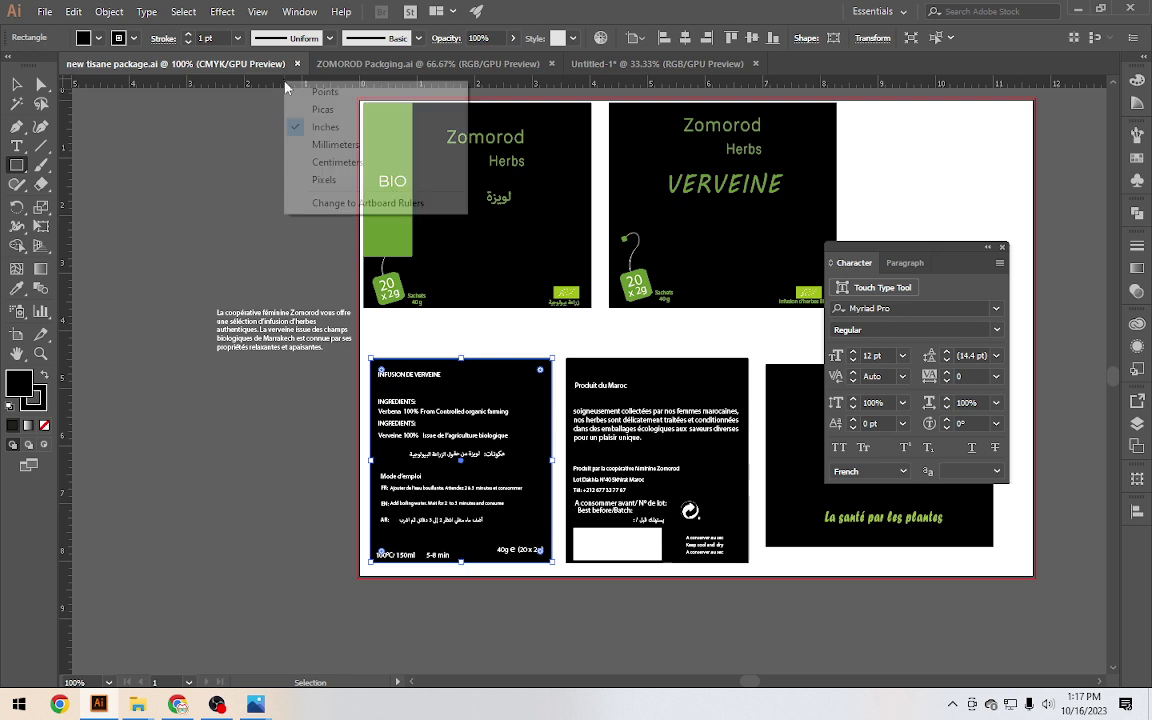
click(337, 162)
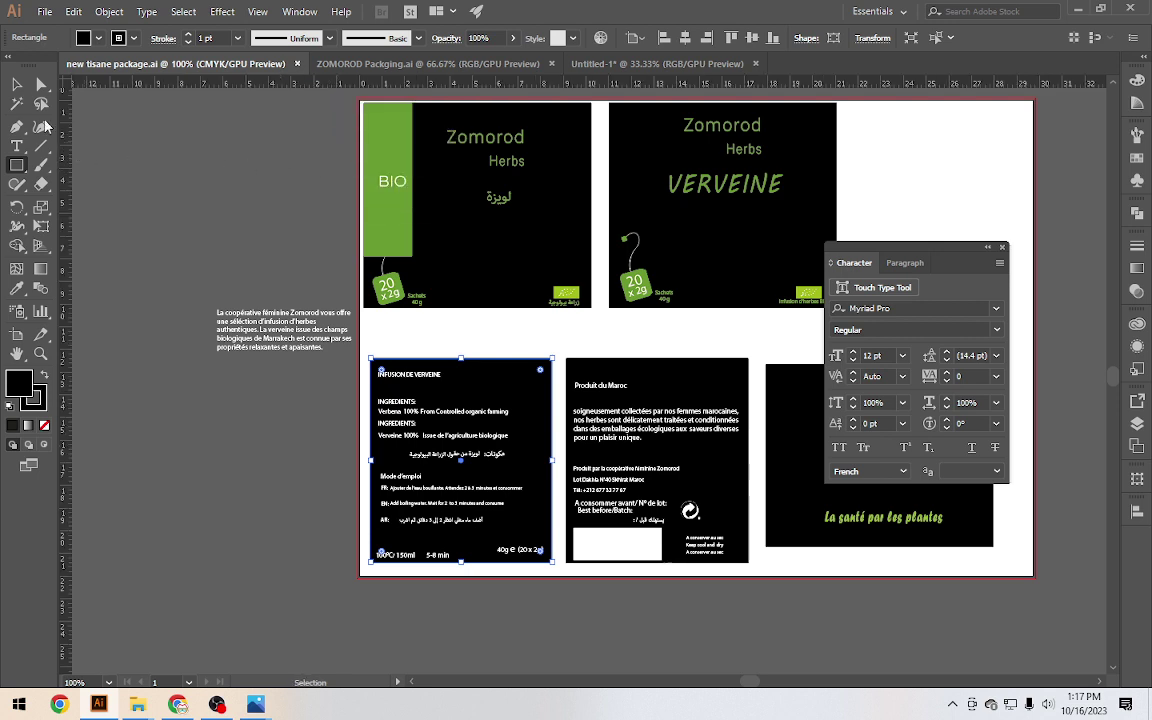
key(v)
click(464, 273)
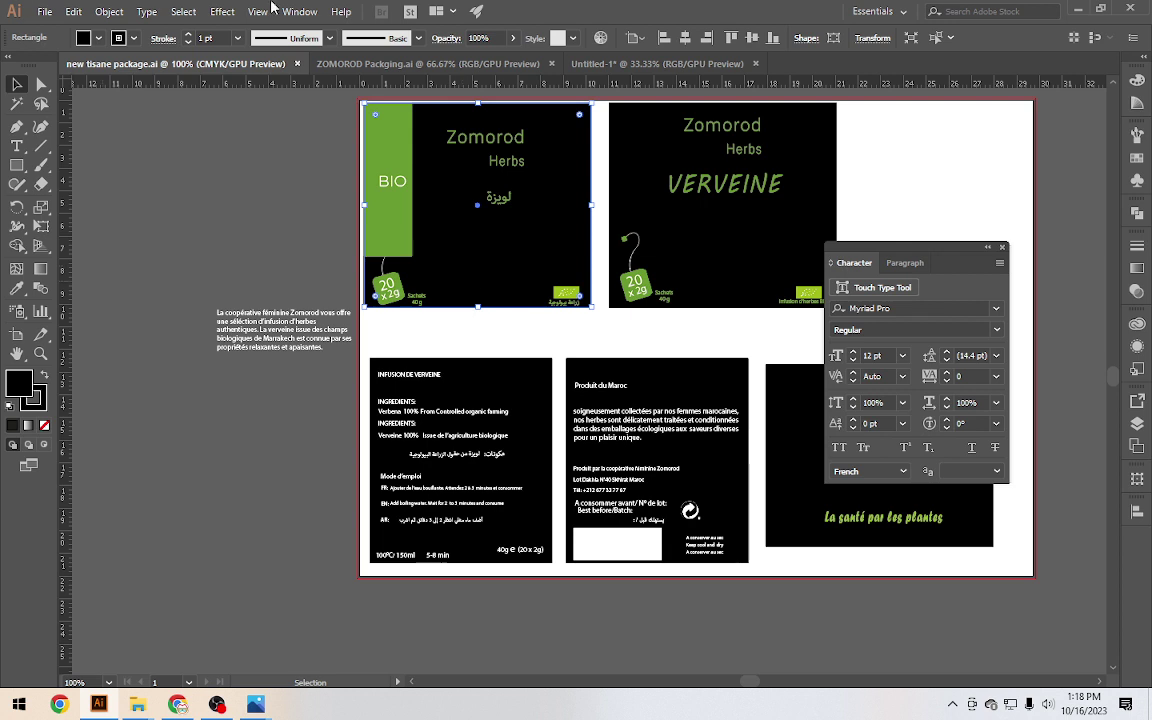
Compare the ZOMOROD Packging and new tisane package files, ending on Untitled-1 with the box photo
click(463, 66)
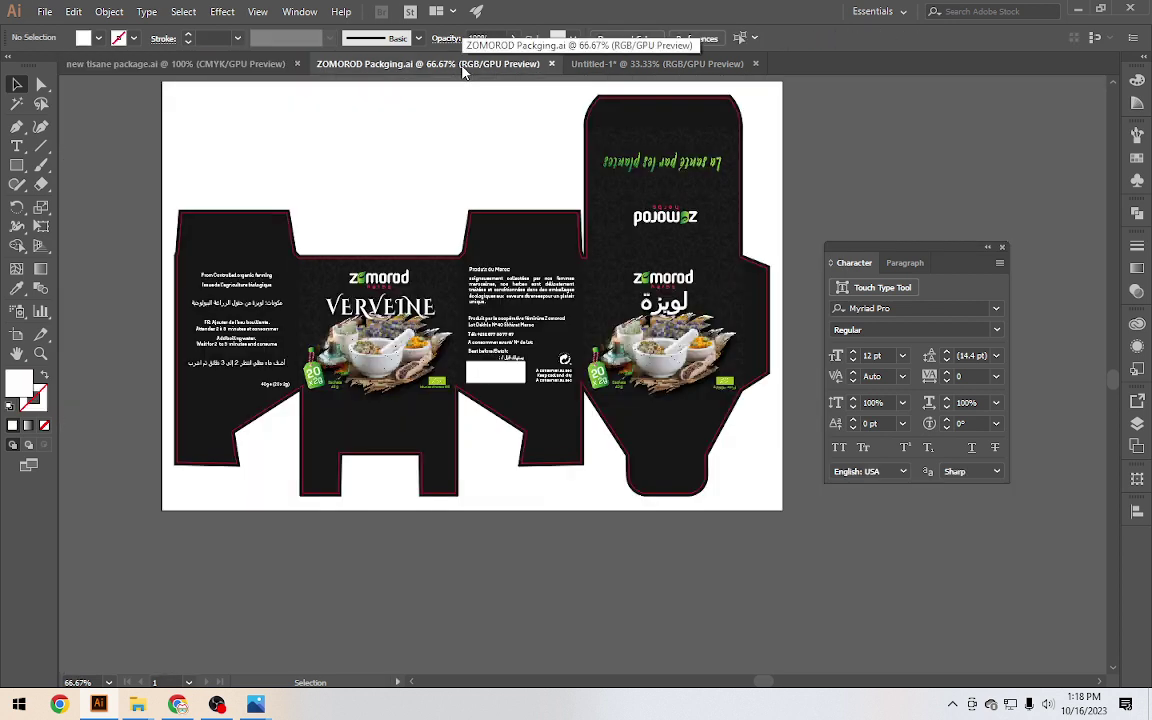
scroll(367, 190, up, 1)
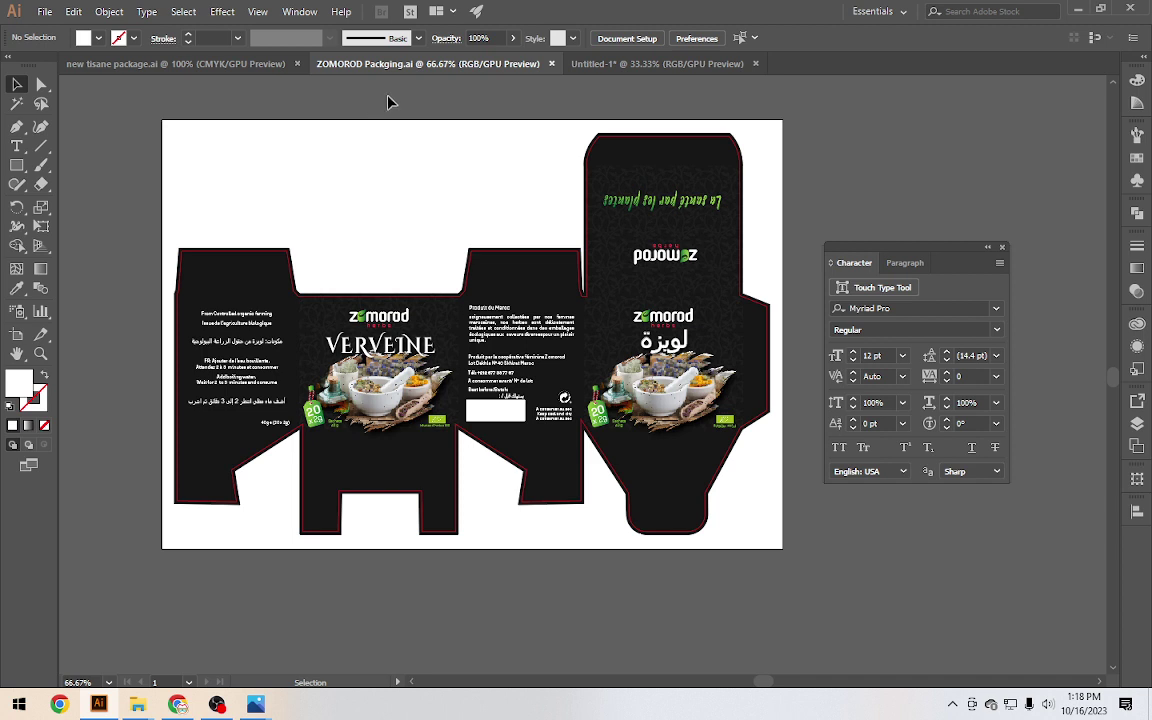
click(620, 63)
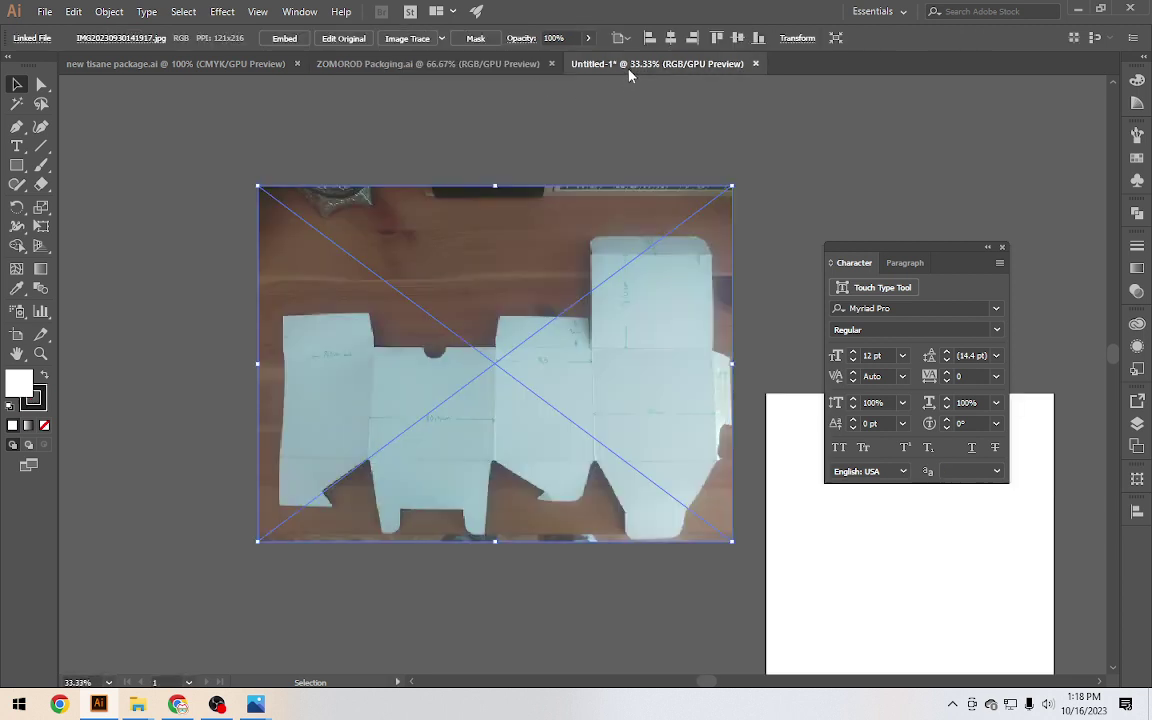
click(593, 129)
click(438, 64)
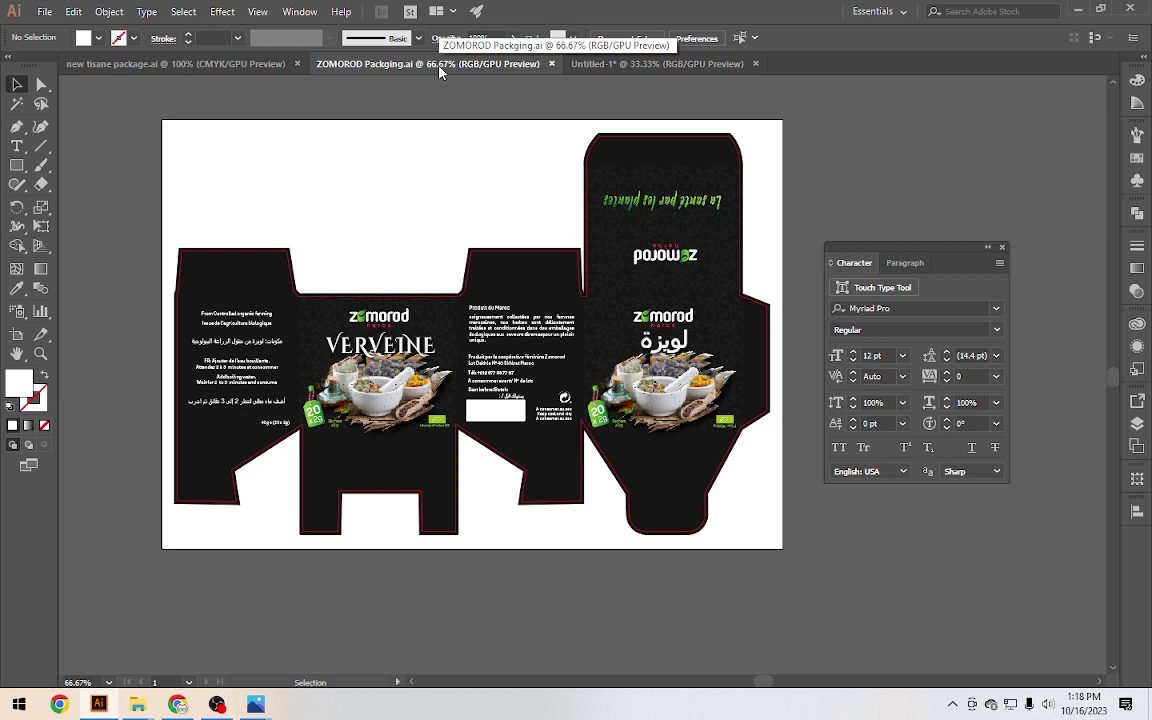
click(167, 63)
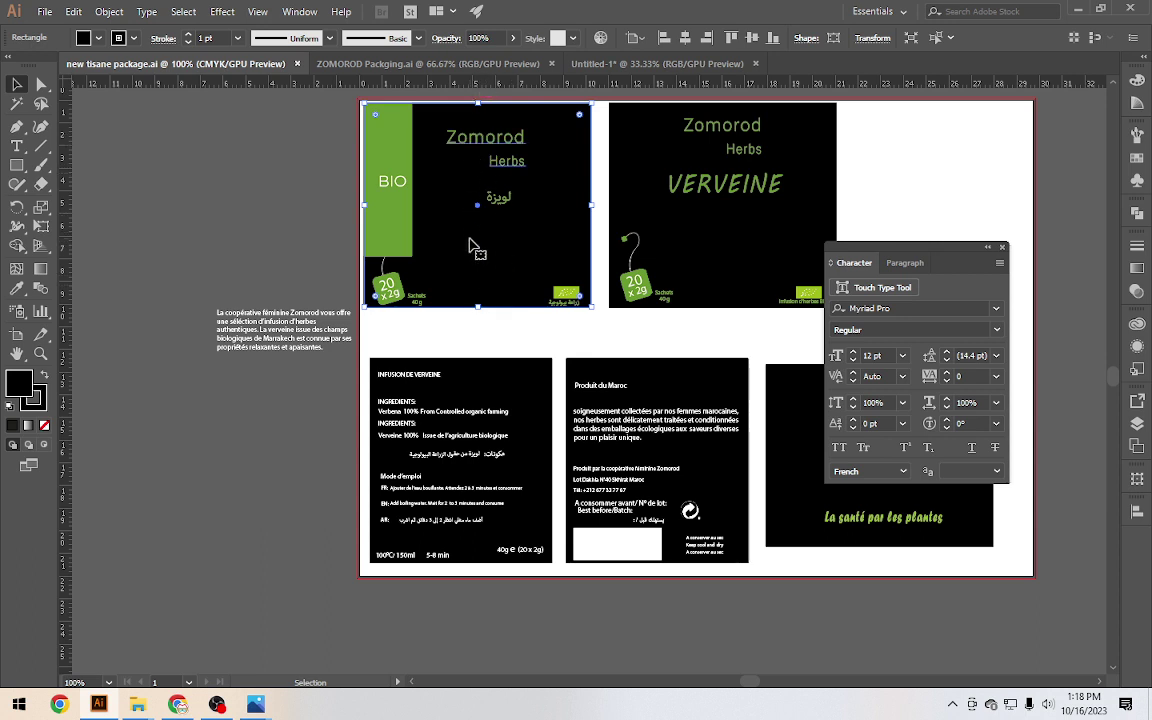
click(615, 63)
Show the rulers and switch the measurement units to Centimeters
scroll(340, 392, up, 2)
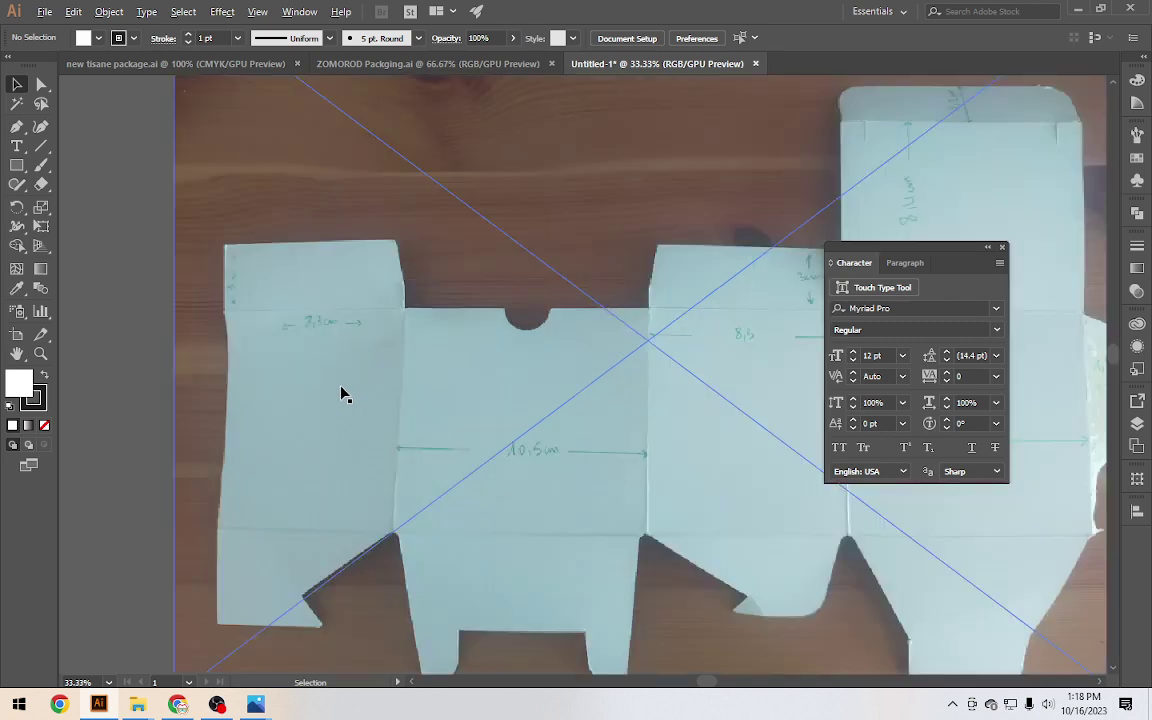
scroll(270, 262, up, 2)
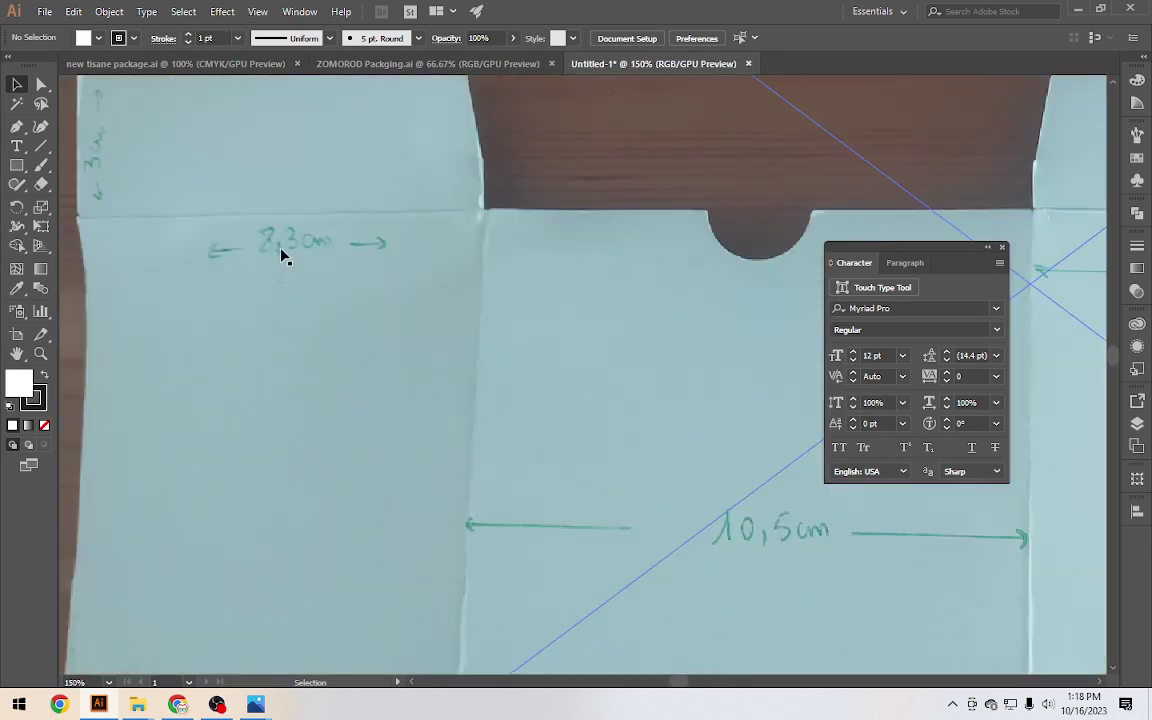
scroll(340, 493, down, 2)
scroll(344, 488, down, 2)
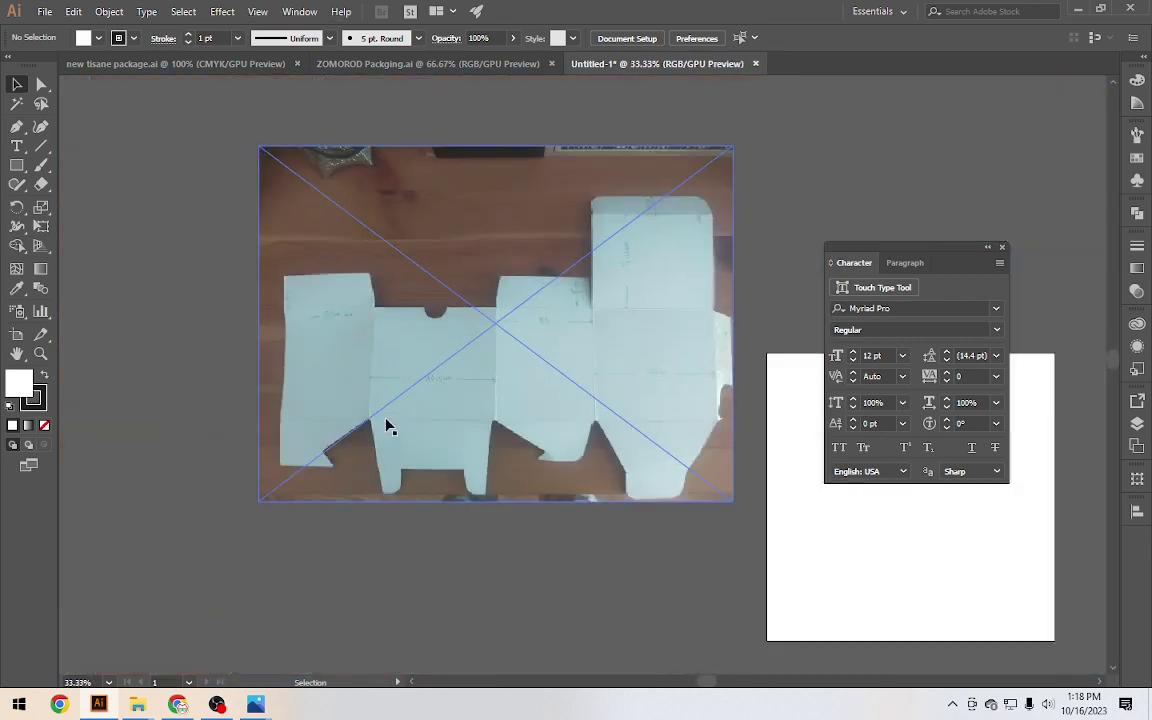
scroll(388, 424, down, 1)
click(16, 166)
drag(452, 488, 514, 404)
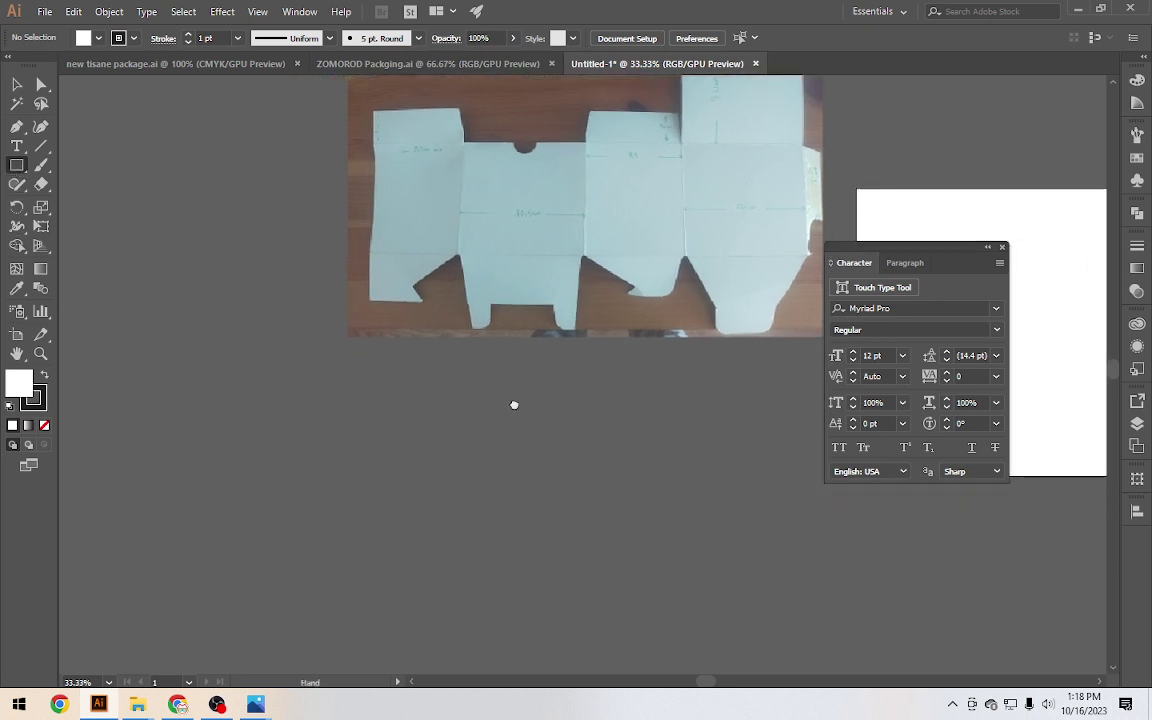
click(340, 457)
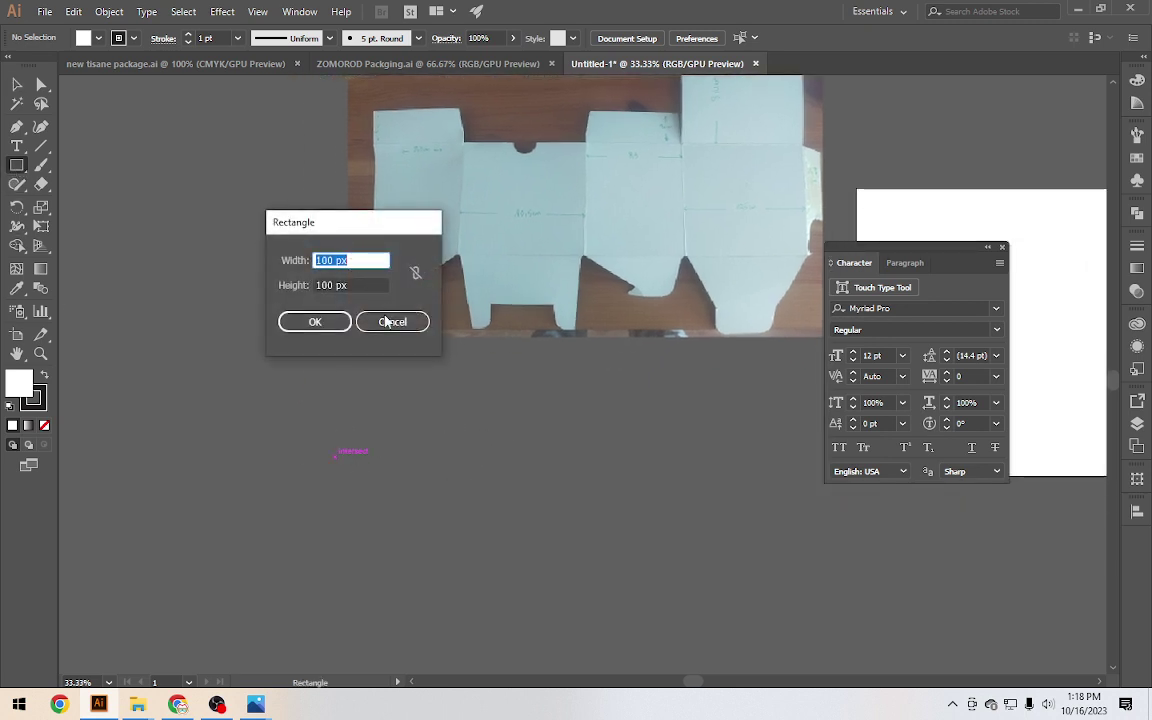
click(389, 324)
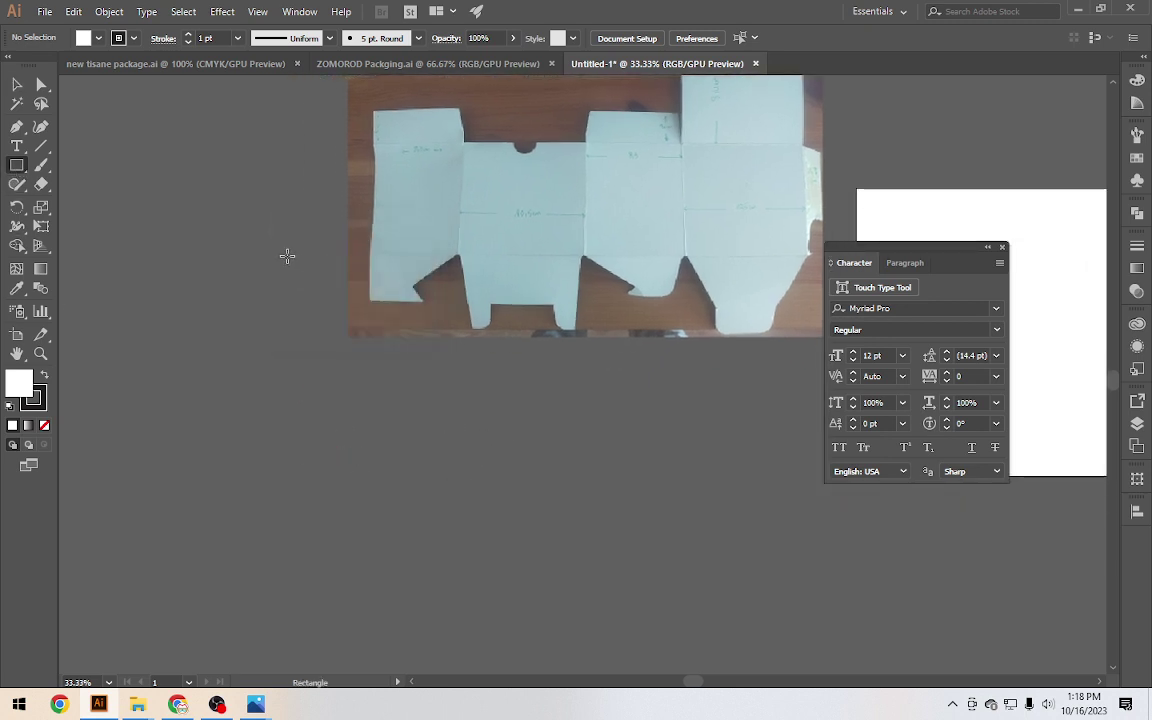
key(ctrl+r)
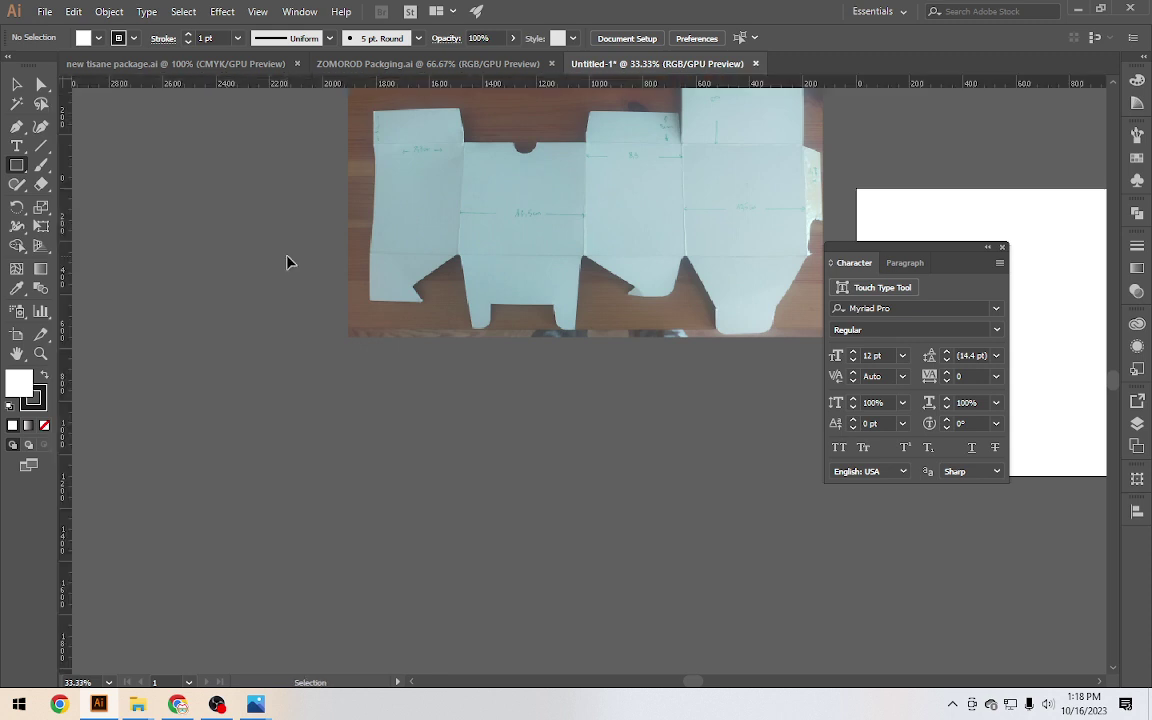
right_click(301, 84)
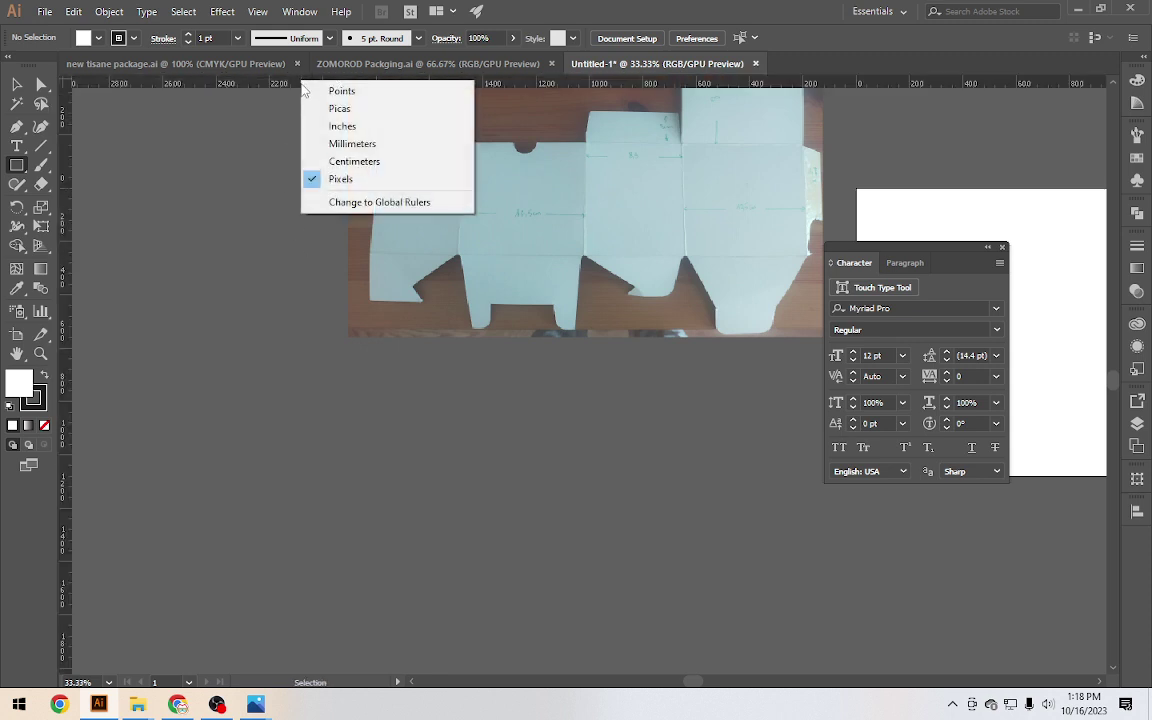
click(347, 164)
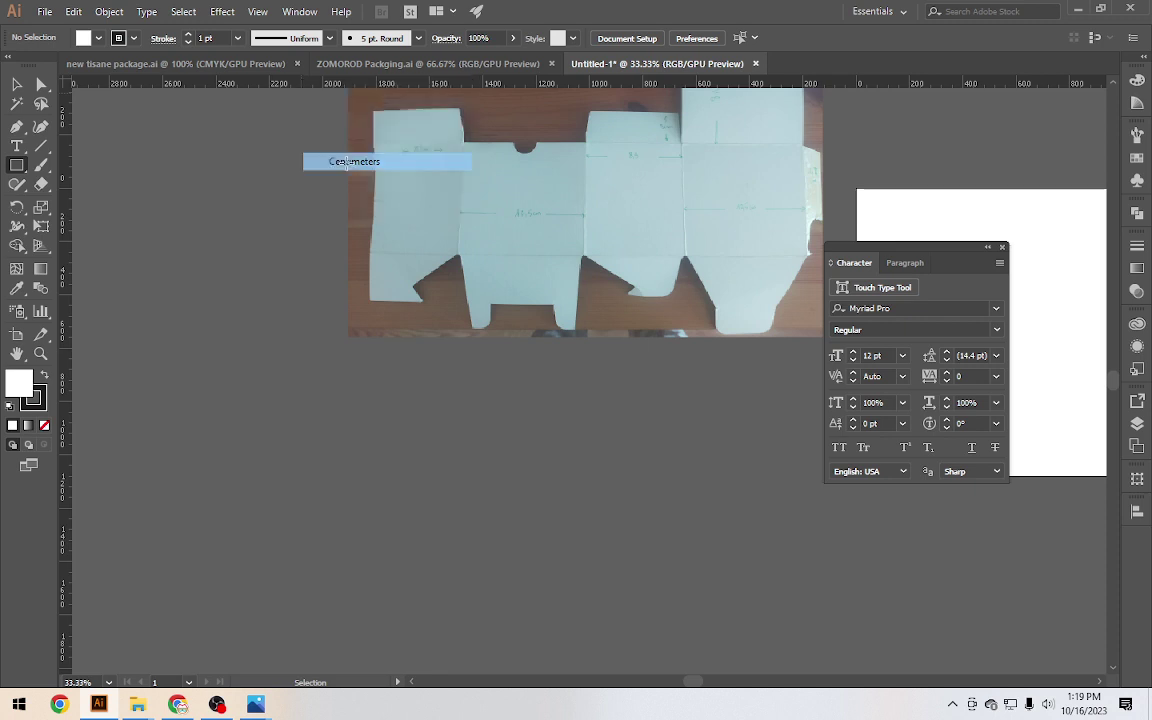
Draw an 8.3 × 9 cm rectangle below the photo and deselect it
click(335, 420)
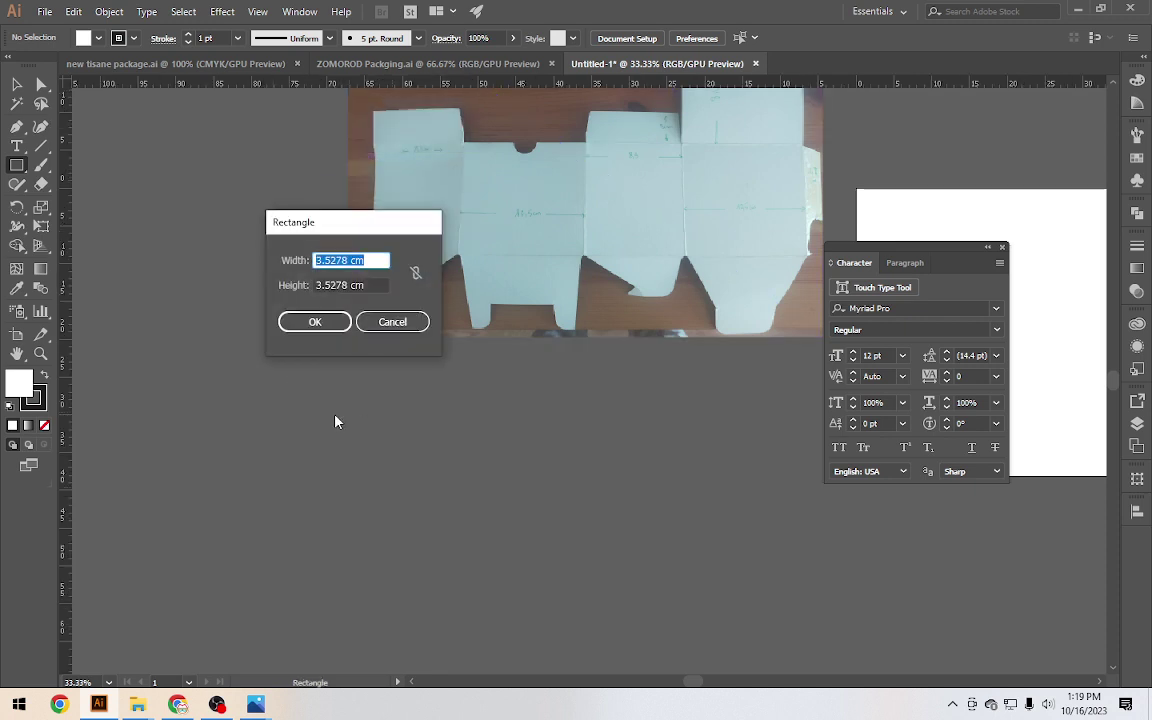
text(8)
text(.3)
key(Tab)
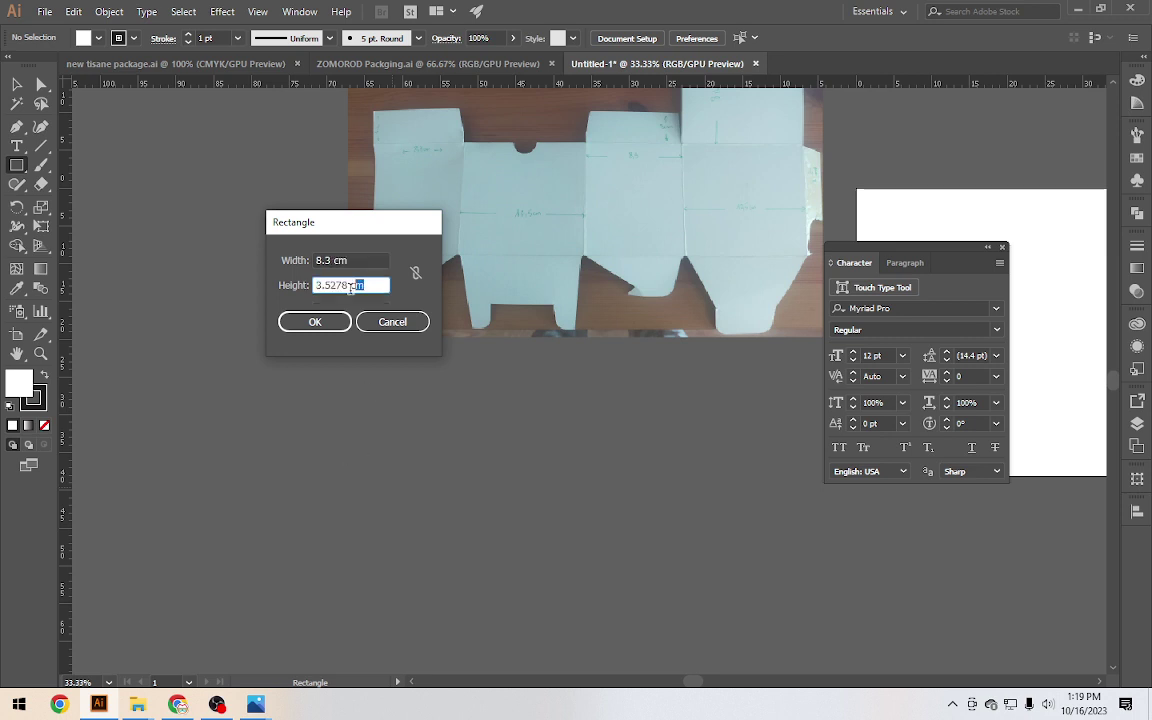
text(9)
click(312, 319)
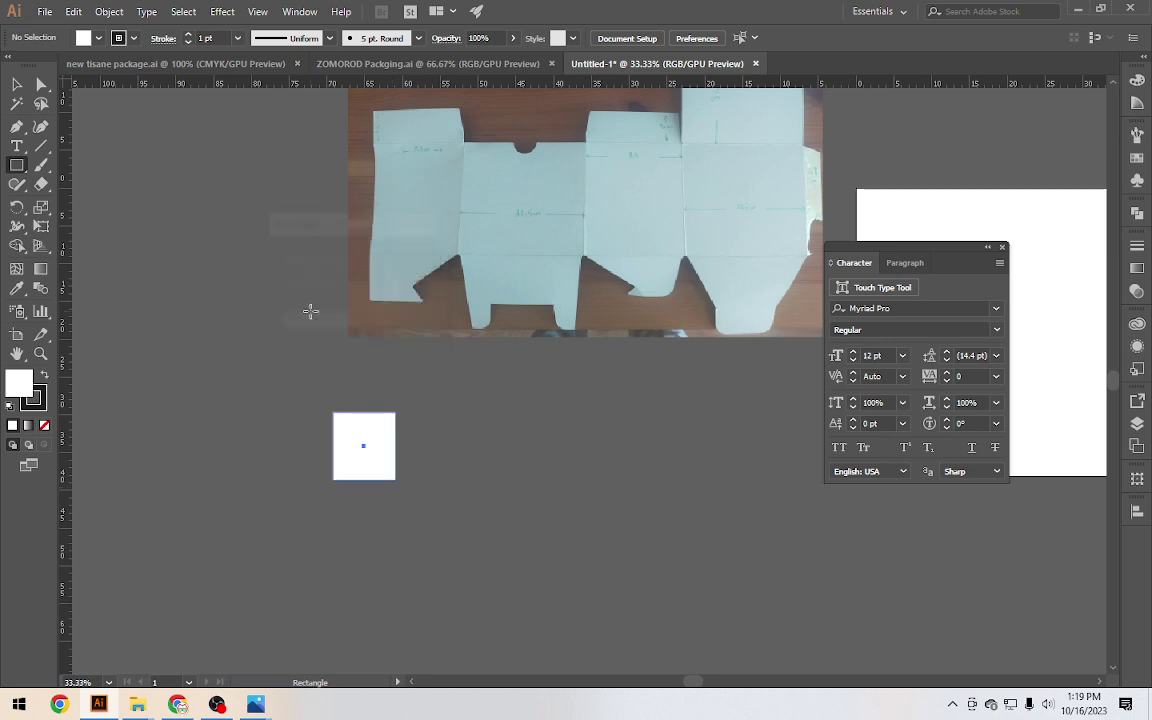
click(15, 86)
click(156, 287)
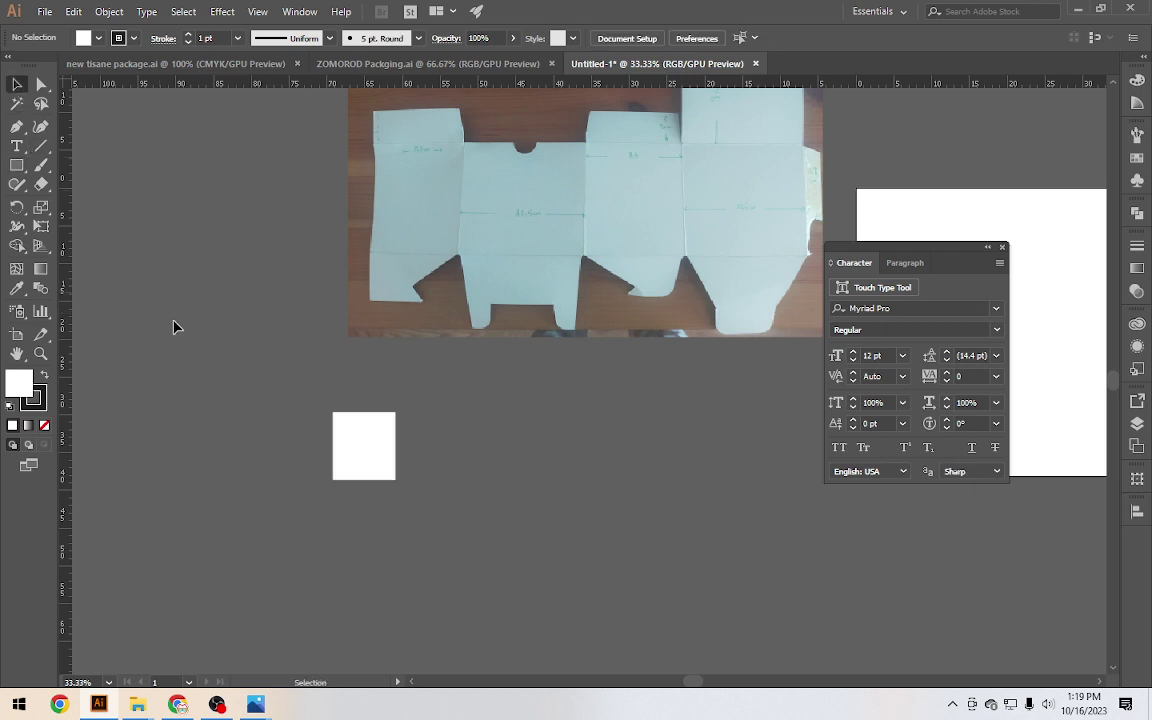
click(386, 456)
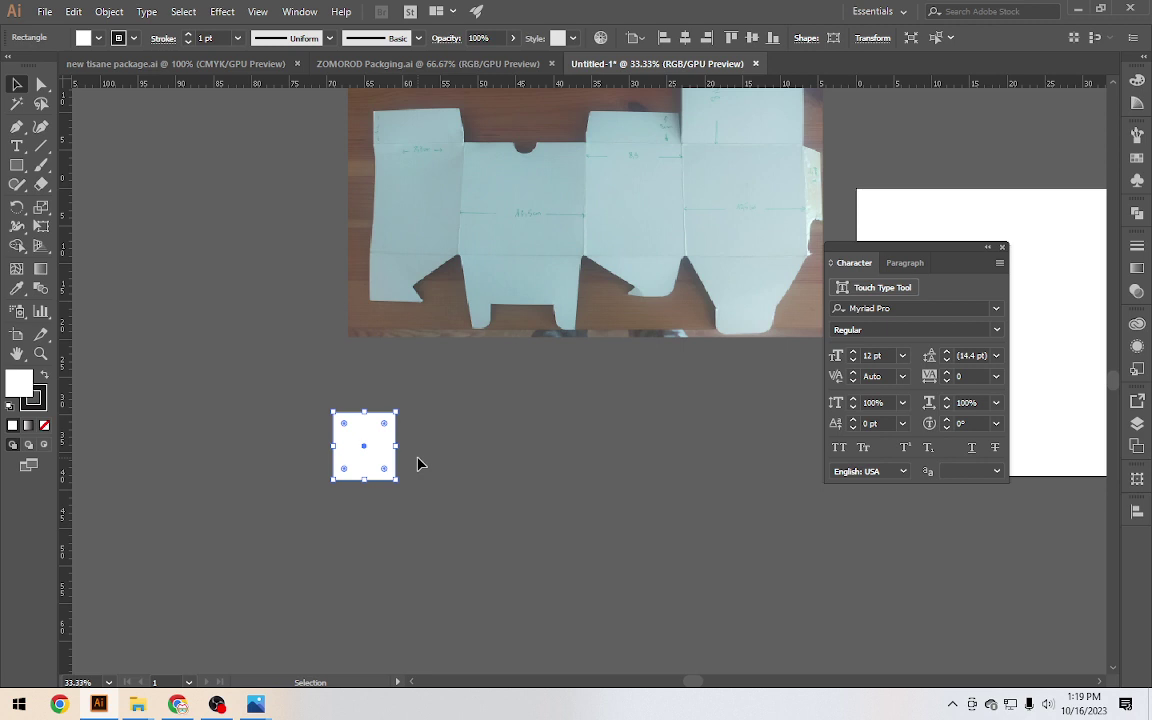
click(518, 480)
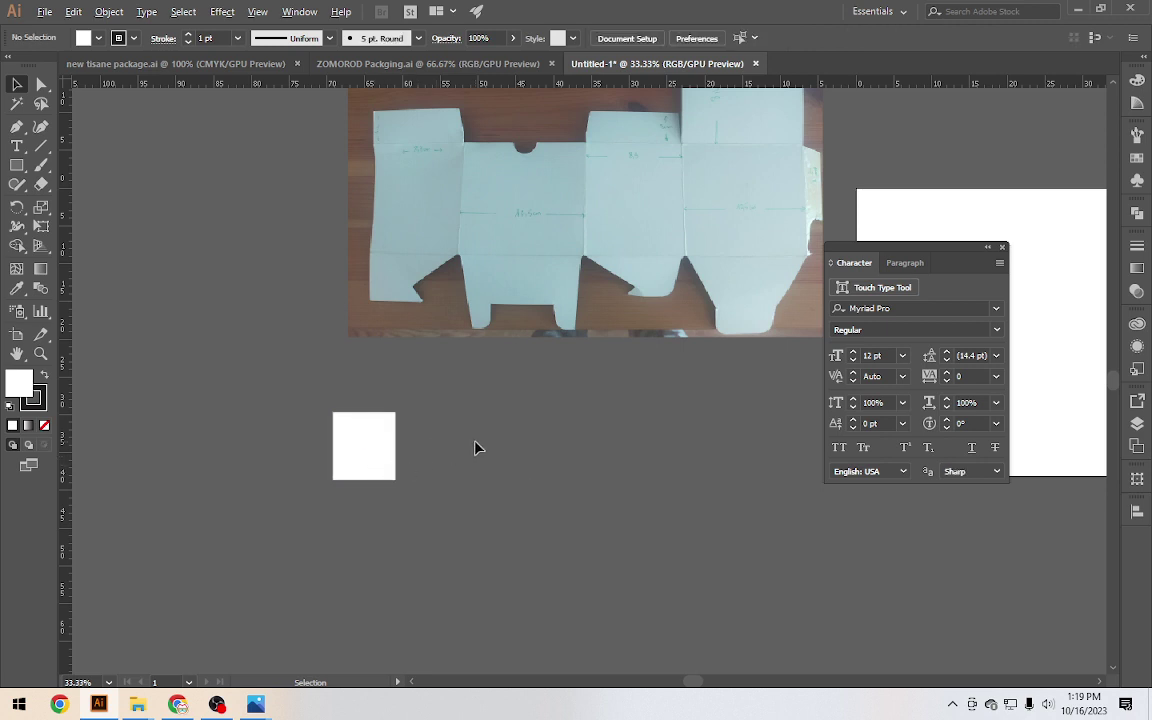
scroll(383, 481, up, 2)
scroll(381, 481, up, 2)
scroll(381, 481, down, 2)
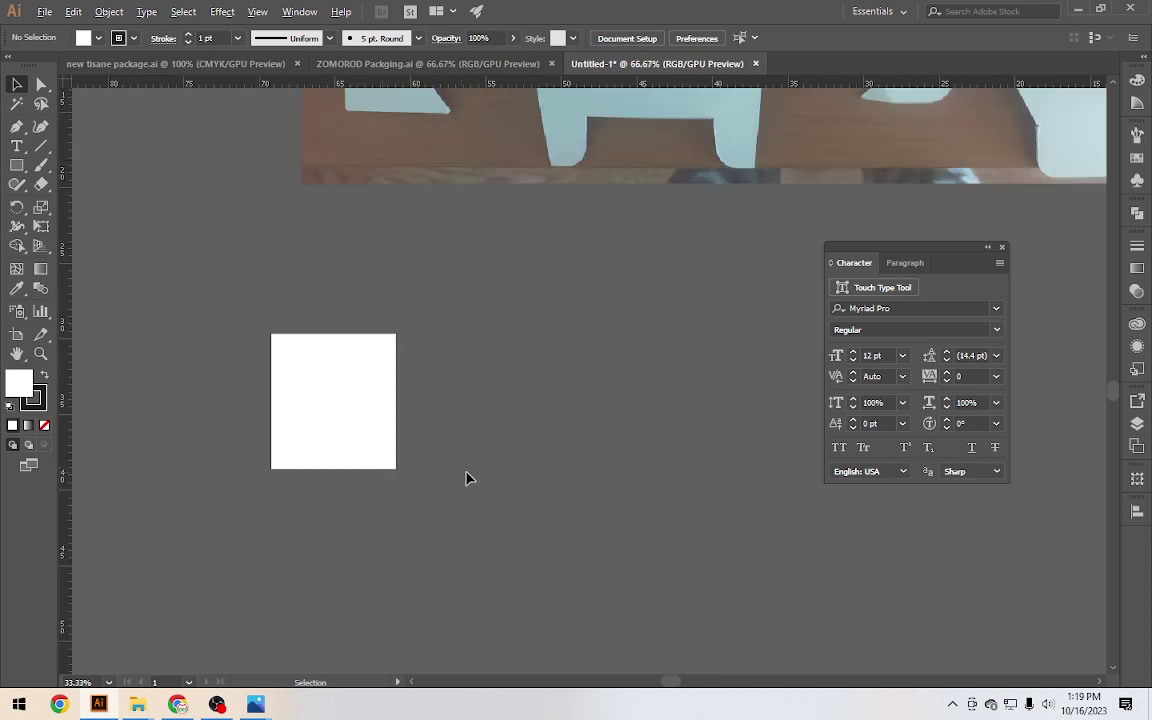
scroll(468, 475, up, 2)
scroll(470, 473, up, 2)
scroll(669, 449, up, 2)
scroll(733, 337, up, 3)
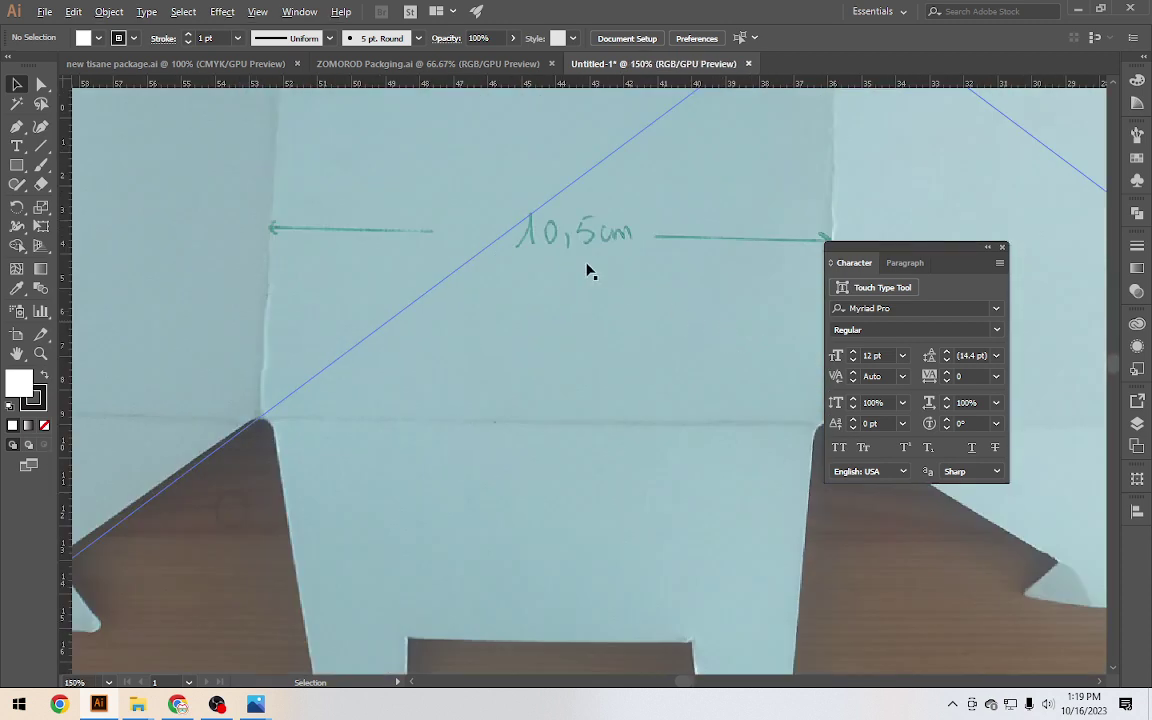
scroll(597, 249, down, 1)
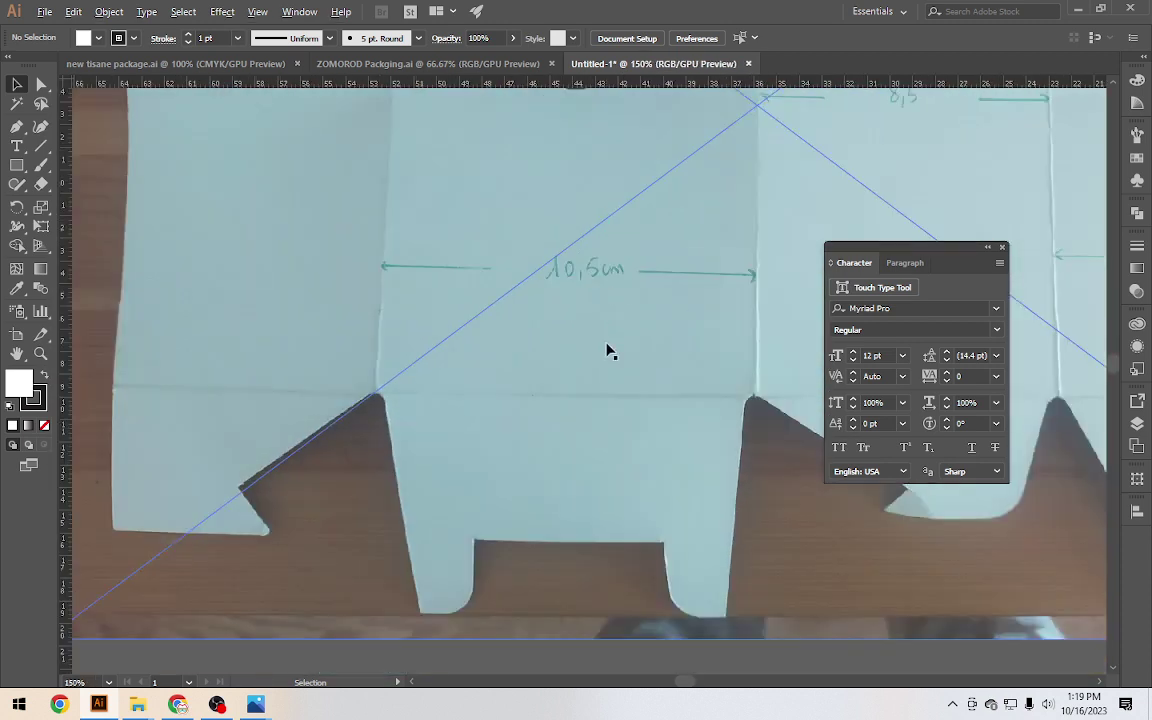
scroll(609, 350, down, 2)
click(513, 120)
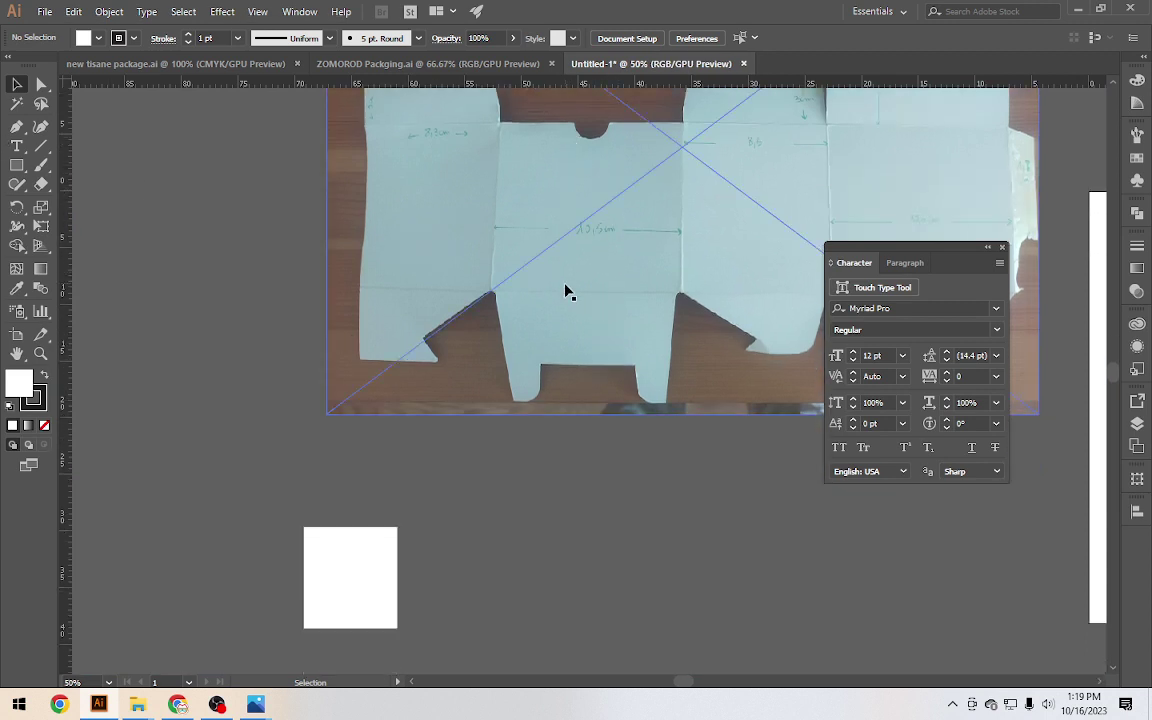
click(300, 527)
click(393, 327)
key(ctrl+2)
scroll(450, 430, down, 3)
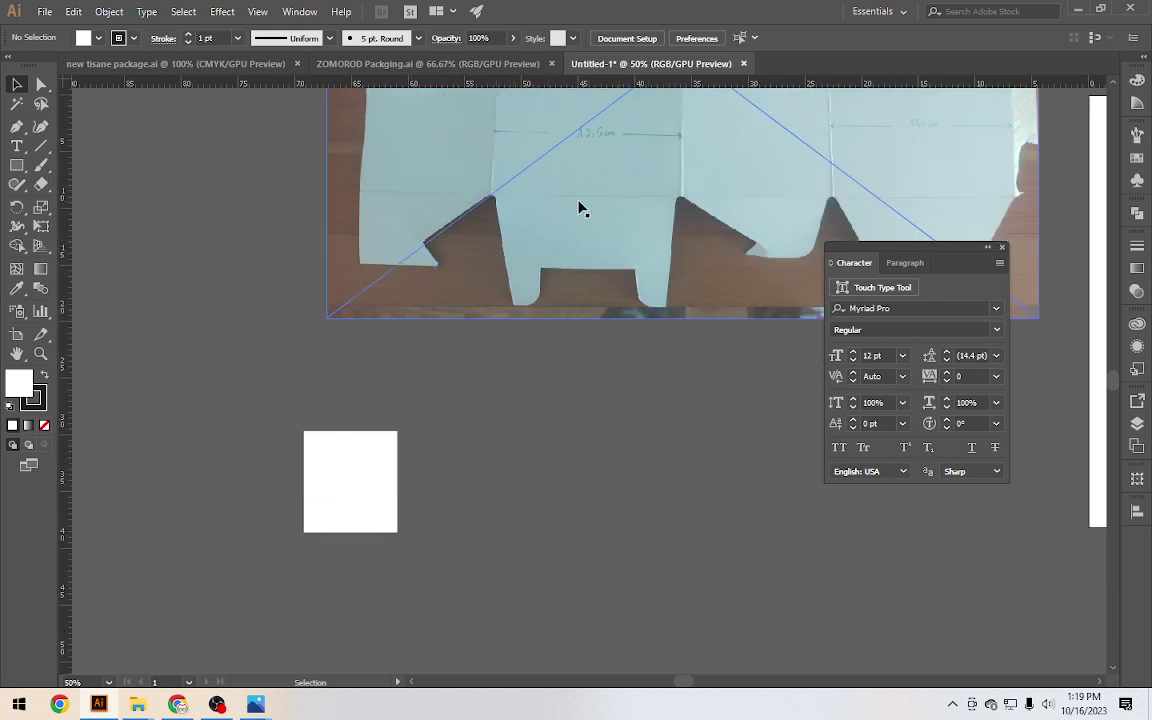
Add a 10.5 × 9 cm rectangle butted against the first panel's right edge
click(73, 230)
click(17, 165)
click(491, 432)
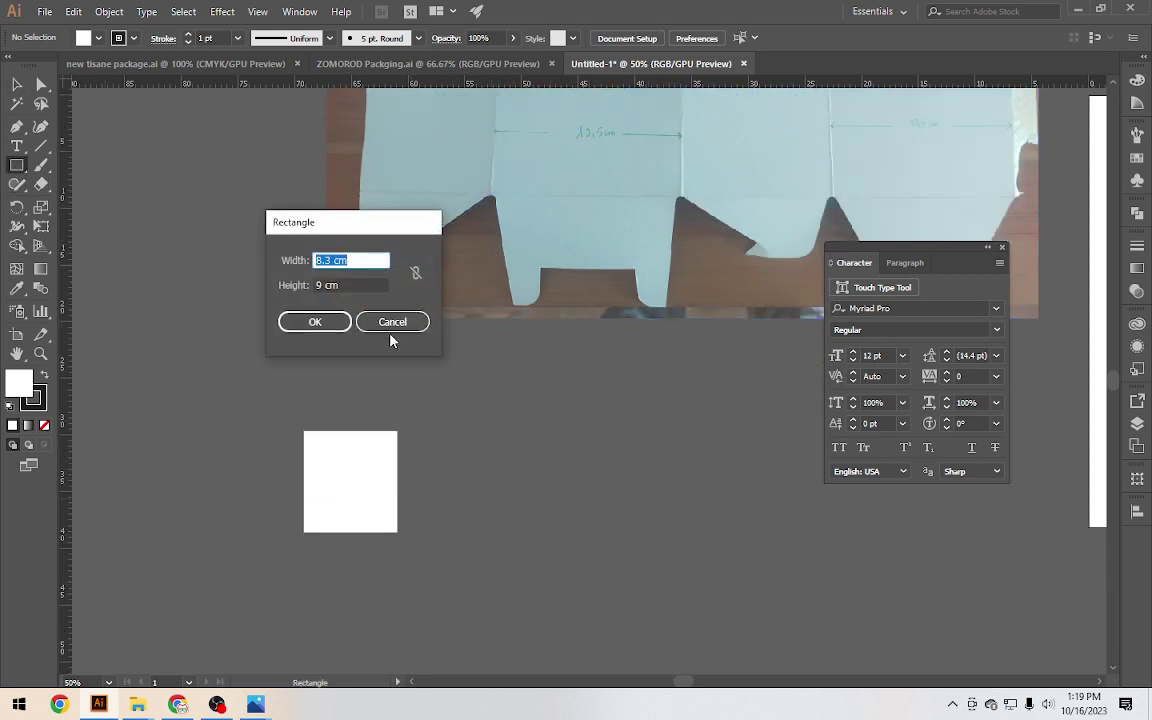
text(10.5)
key(Return)
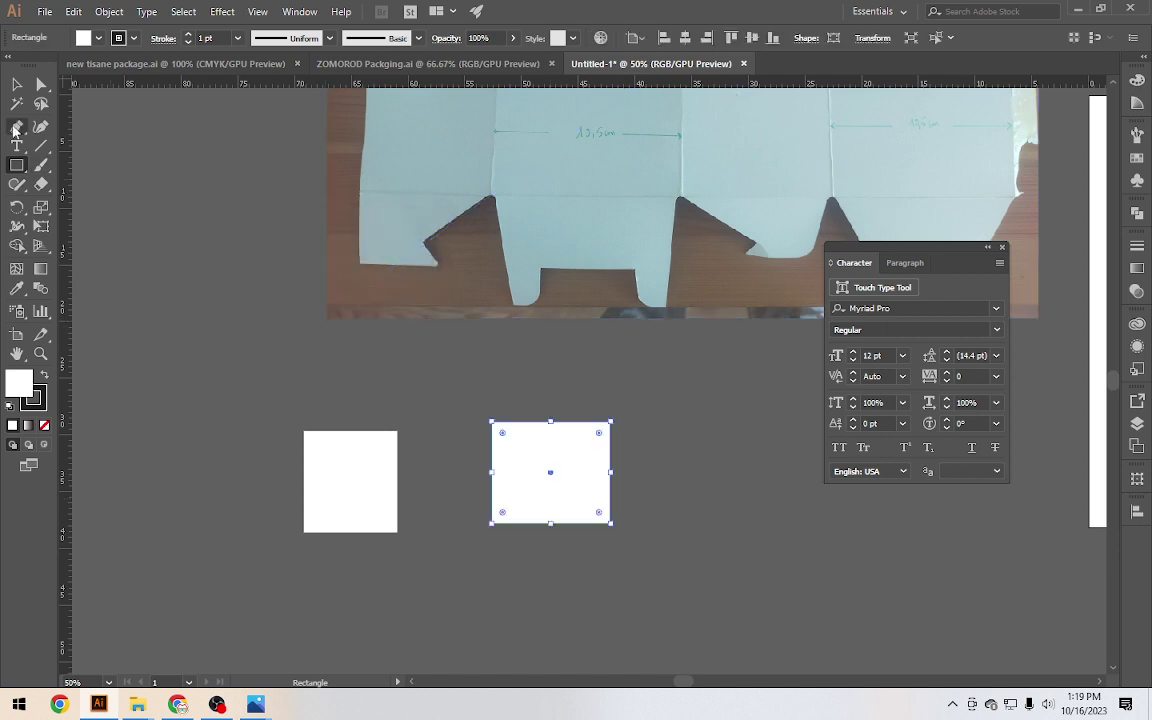
click(16, 86)
click(373, 375)
drag(535, 491, 465, 501)
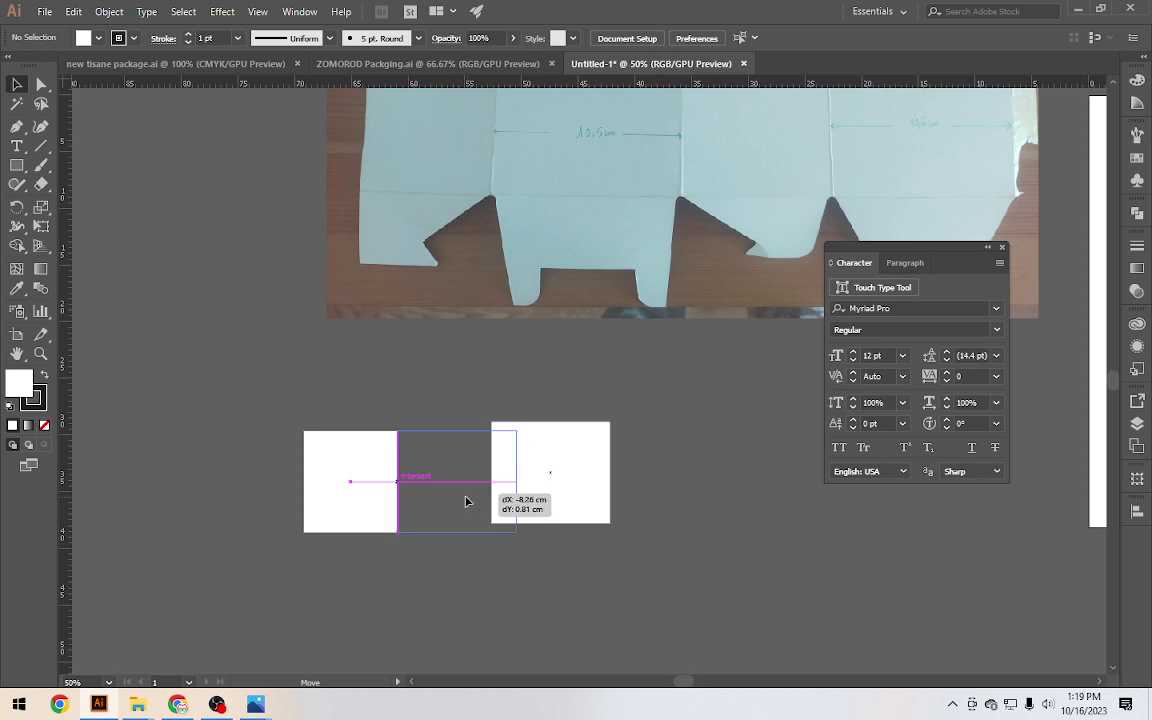
drag(465, 501, 467, 500)
click(464, 388)
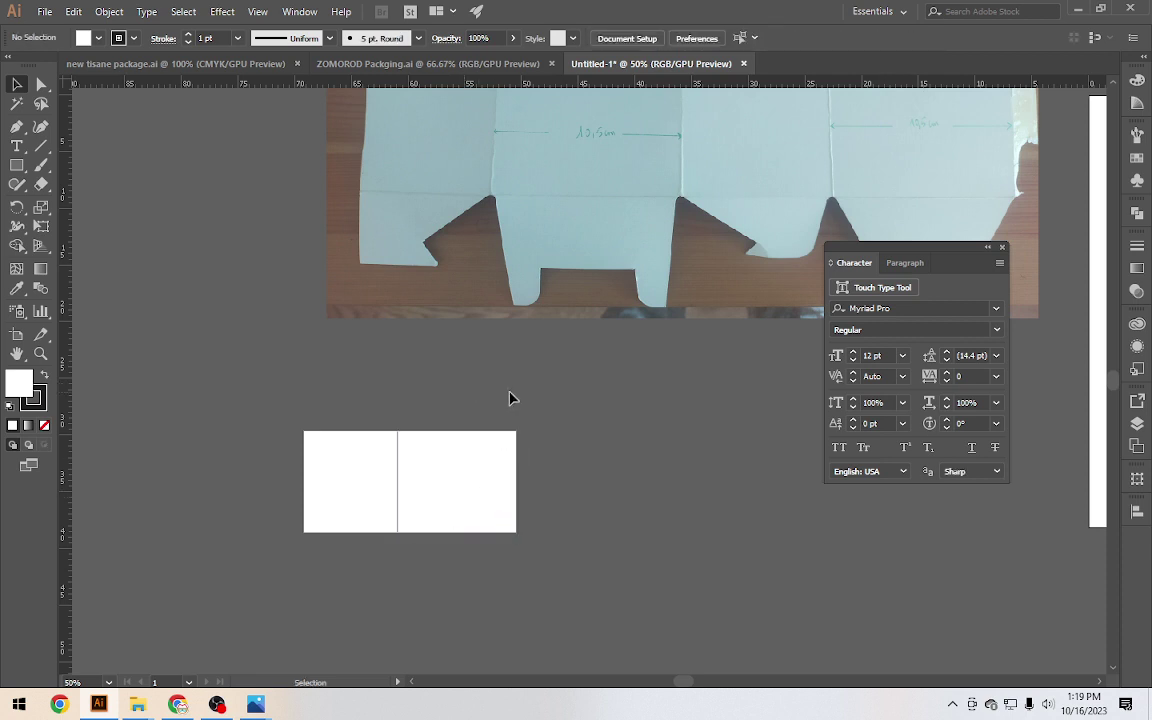
Duplicate both panels to the right to form a row of four
scroll(520, 390, up, 2)
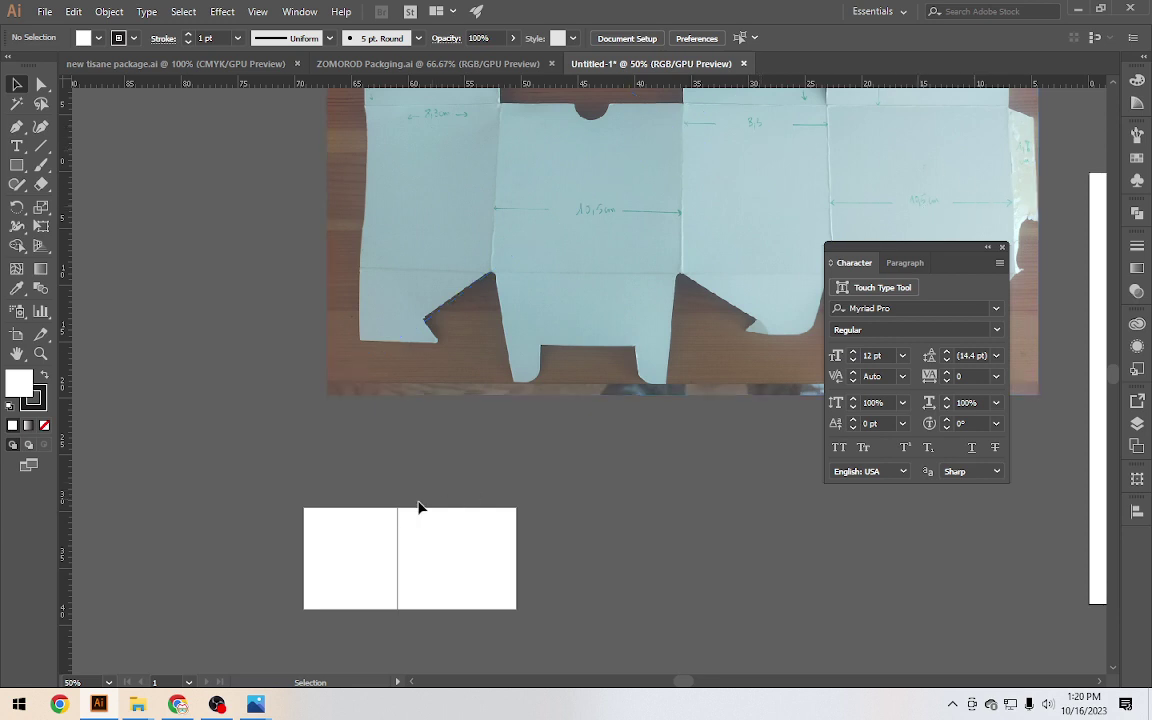
click(445, 553)
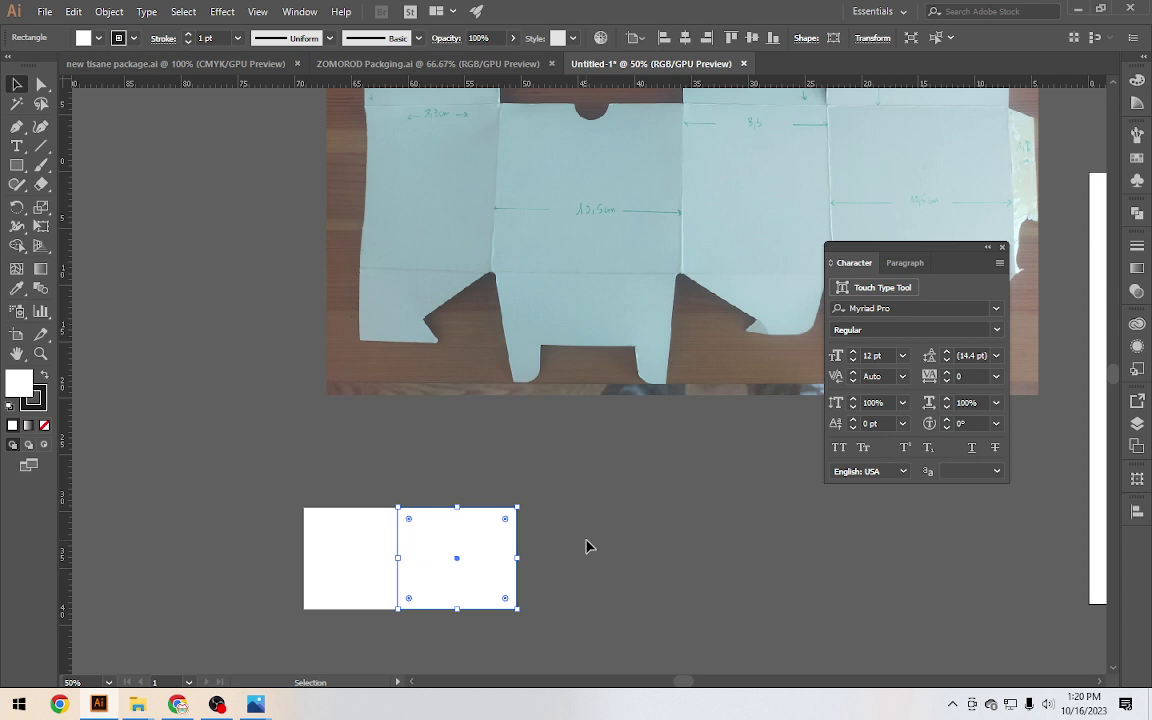
click(347, 576)
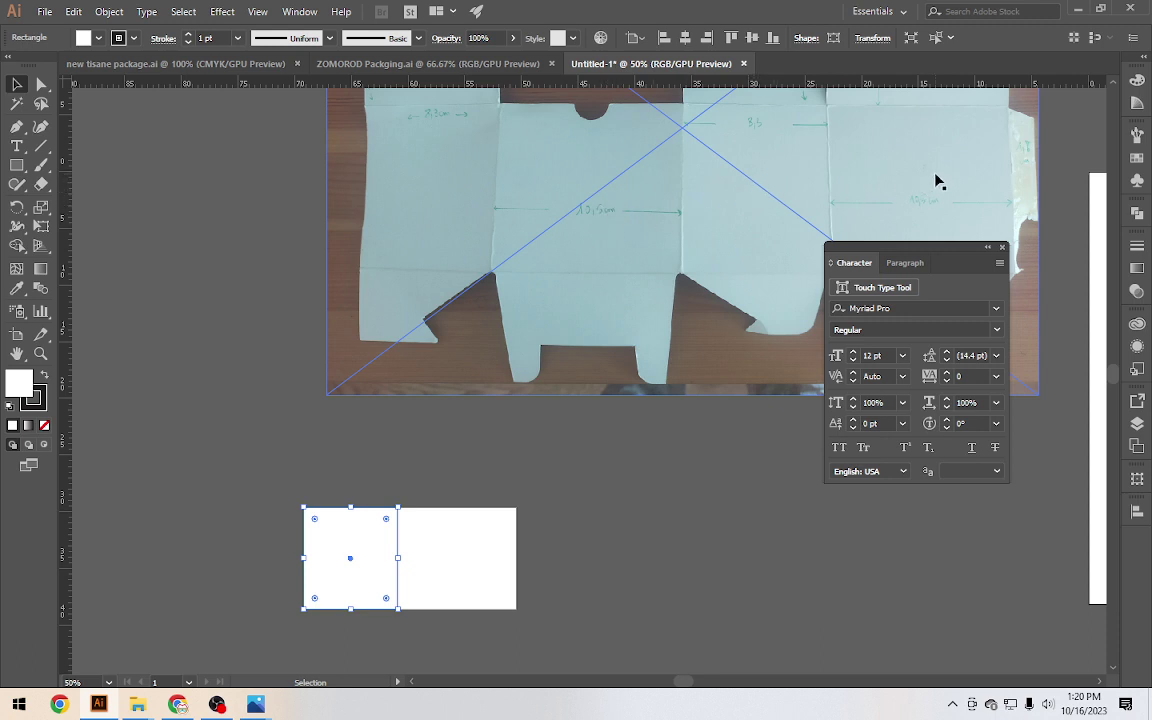
mouse_move(565, 516)
mouse_down()
mouse_move(331, 590)
mouse_move(321, 566)
mouse_move(533, 560)
mouse_up()
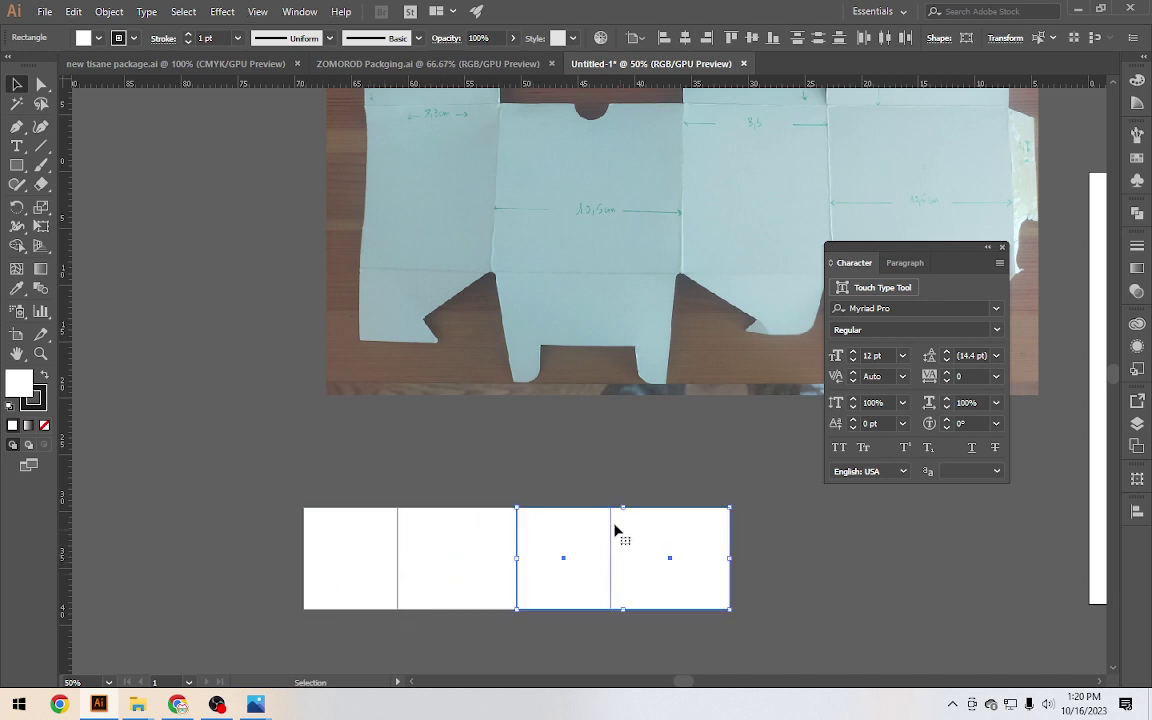
click(503, 433)
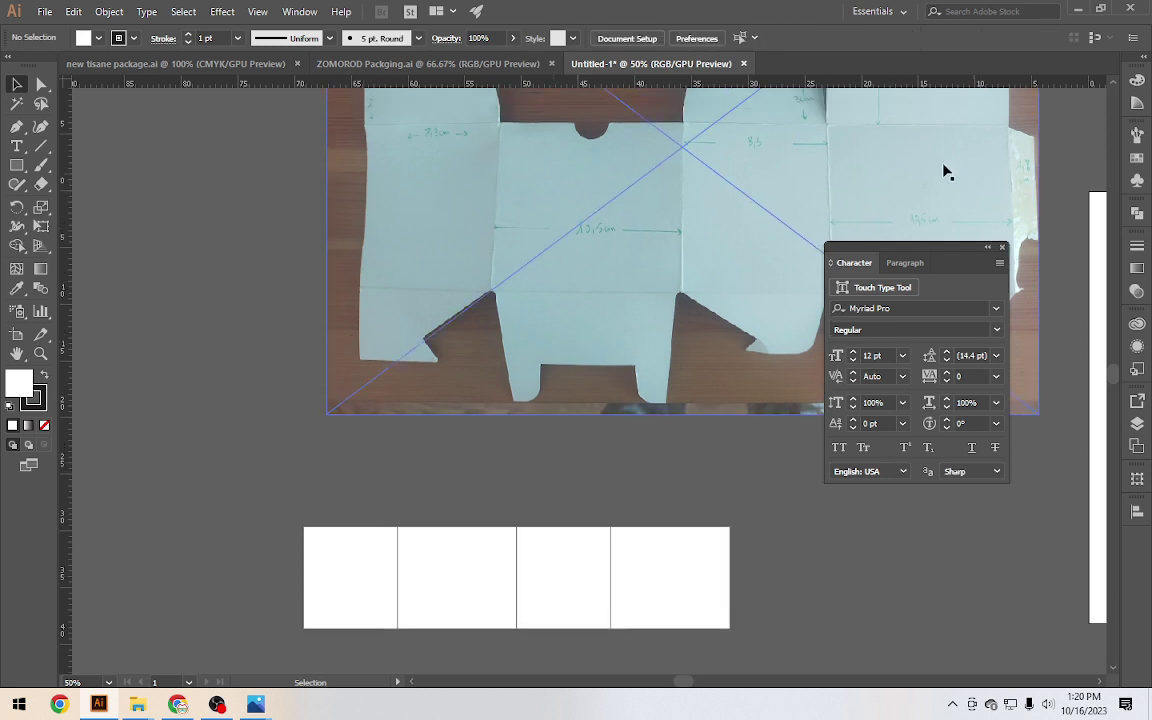
Copy the first white panel straight upward above itself
scroll(404, 219, up, 1)
scroll(380, 239, up, 1)
scroll(385, 240, up, 1)
scroll(385, 240, up, 2)
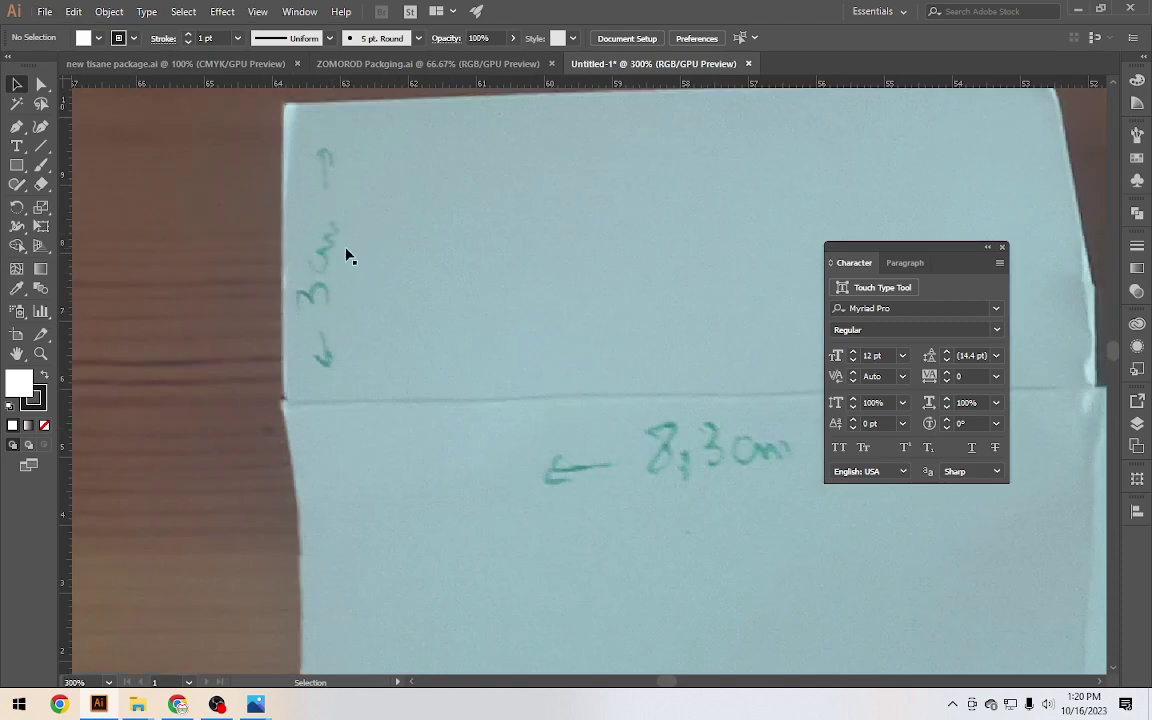
scroll(360, 257, down, 3)
scroll(372, 256, down, 1)
scroll(382, 257, down, 2)
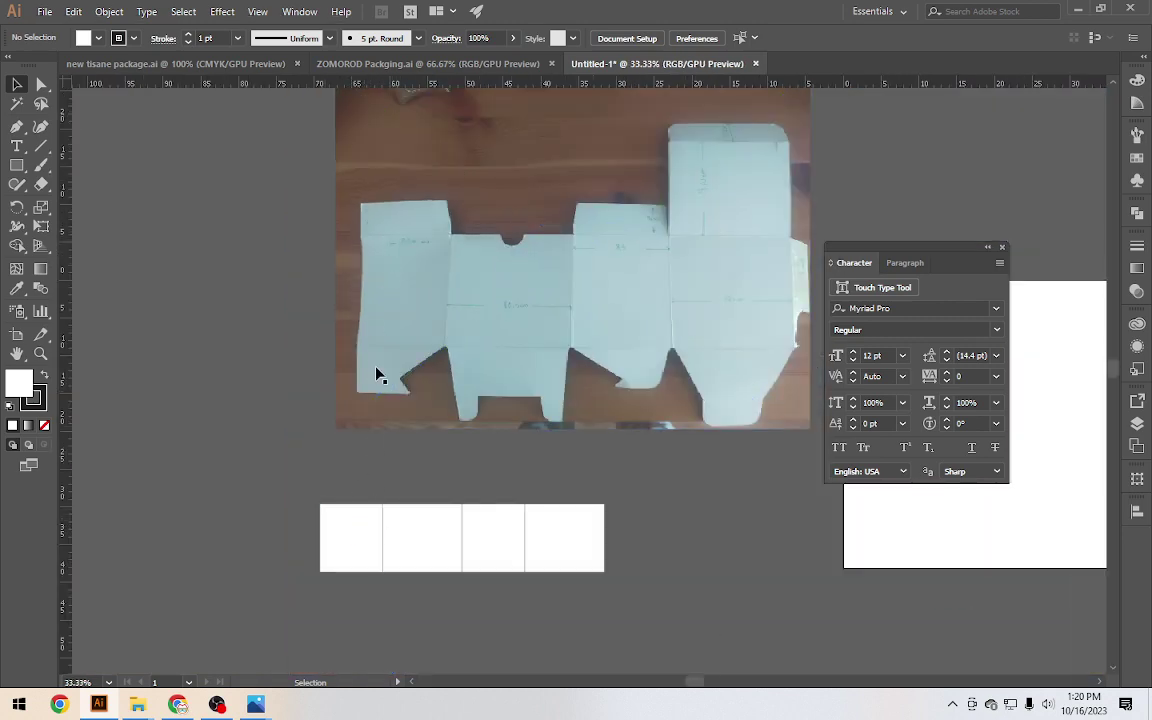
scroll(380, 290, up, 2)
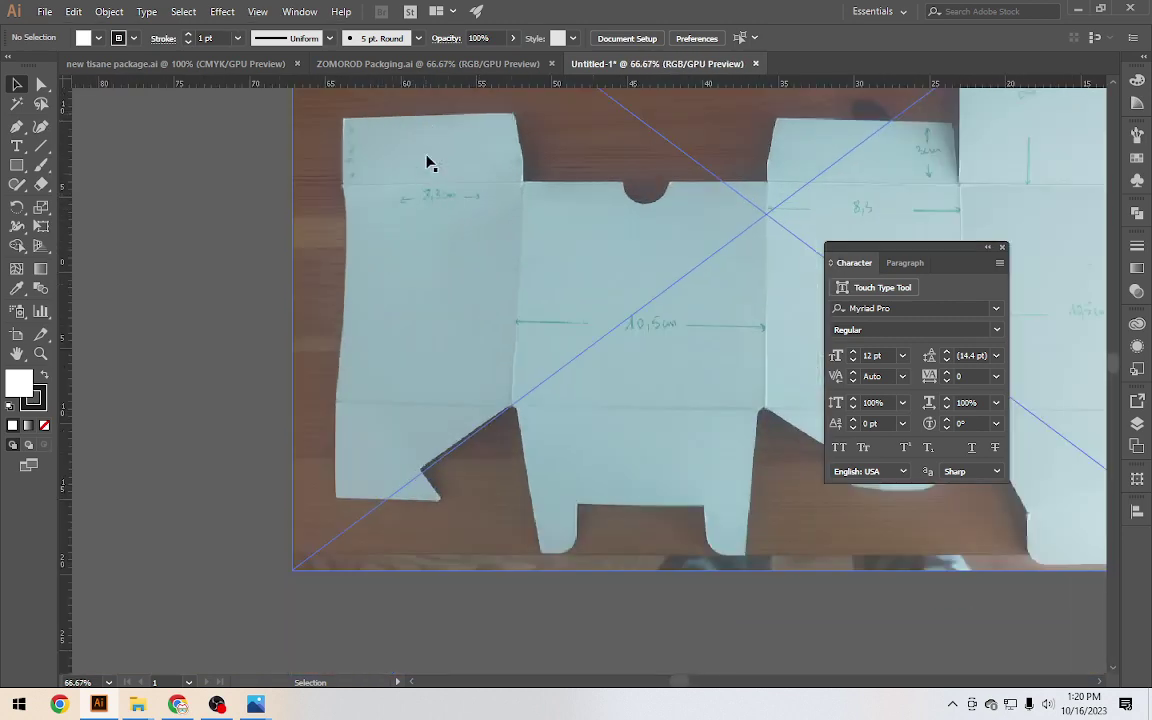
scroll(411, 278, down, 2)
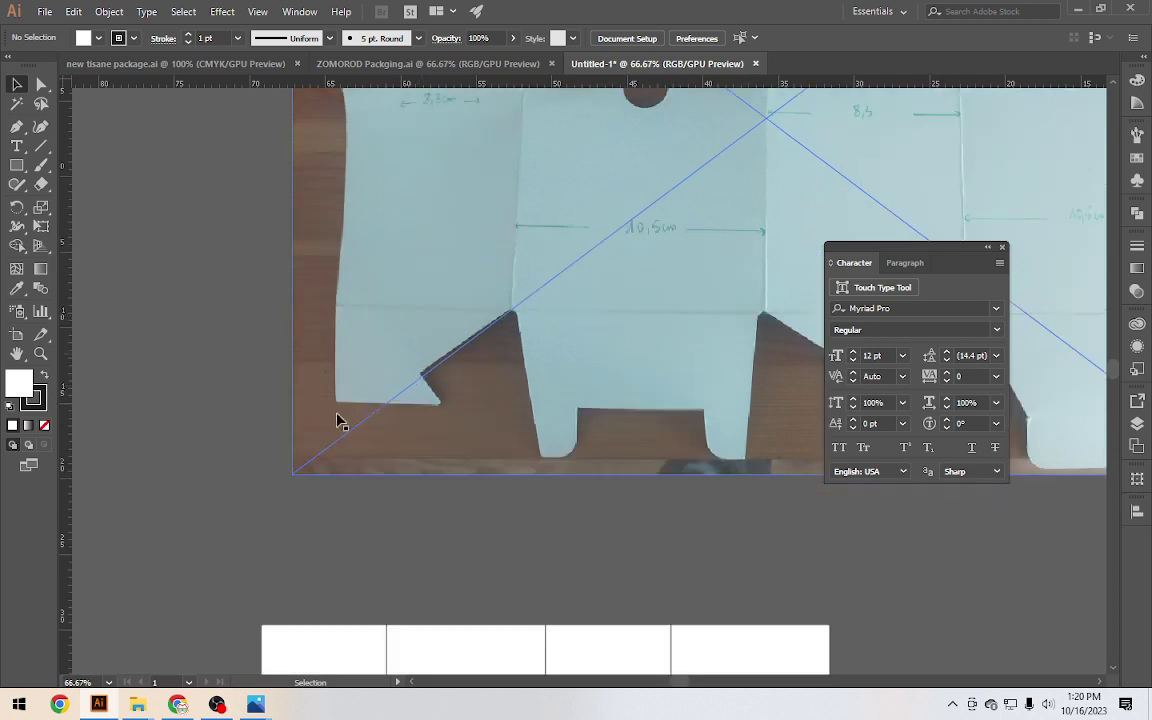
scroll(337, 417, down, 3)
scroll(296, 455, down, 1)
click(326, 466)
scroll(330, 466, up, 2)
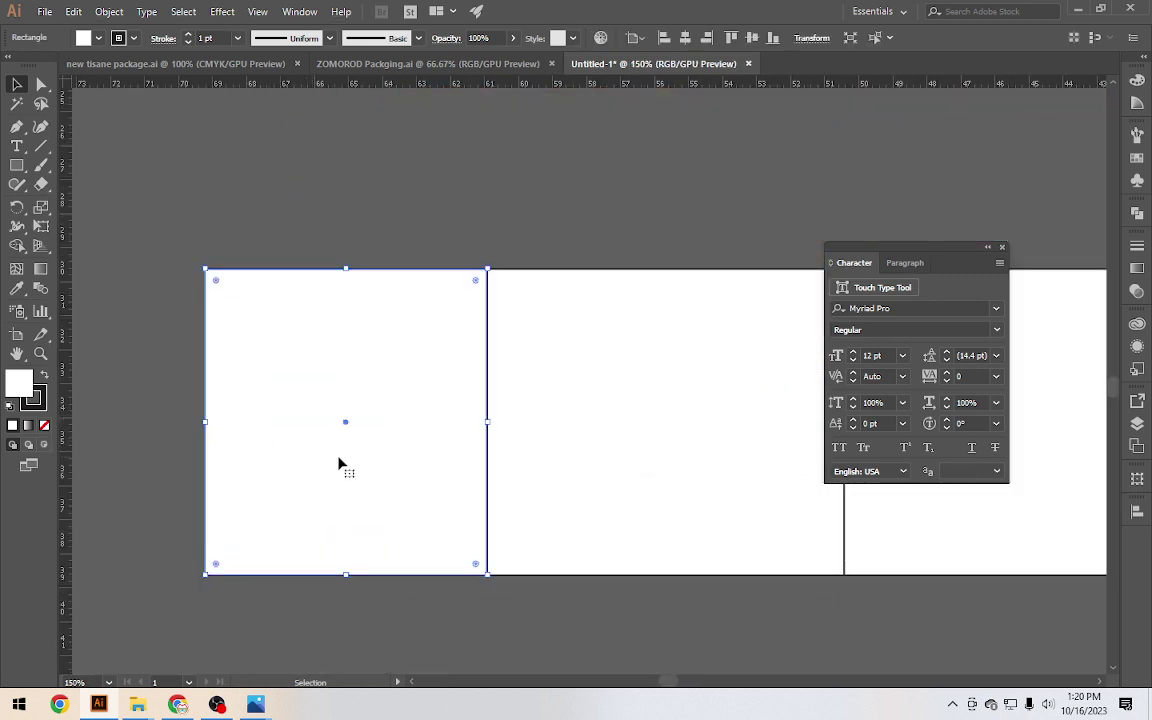
drag(350, 505, 379, 186)
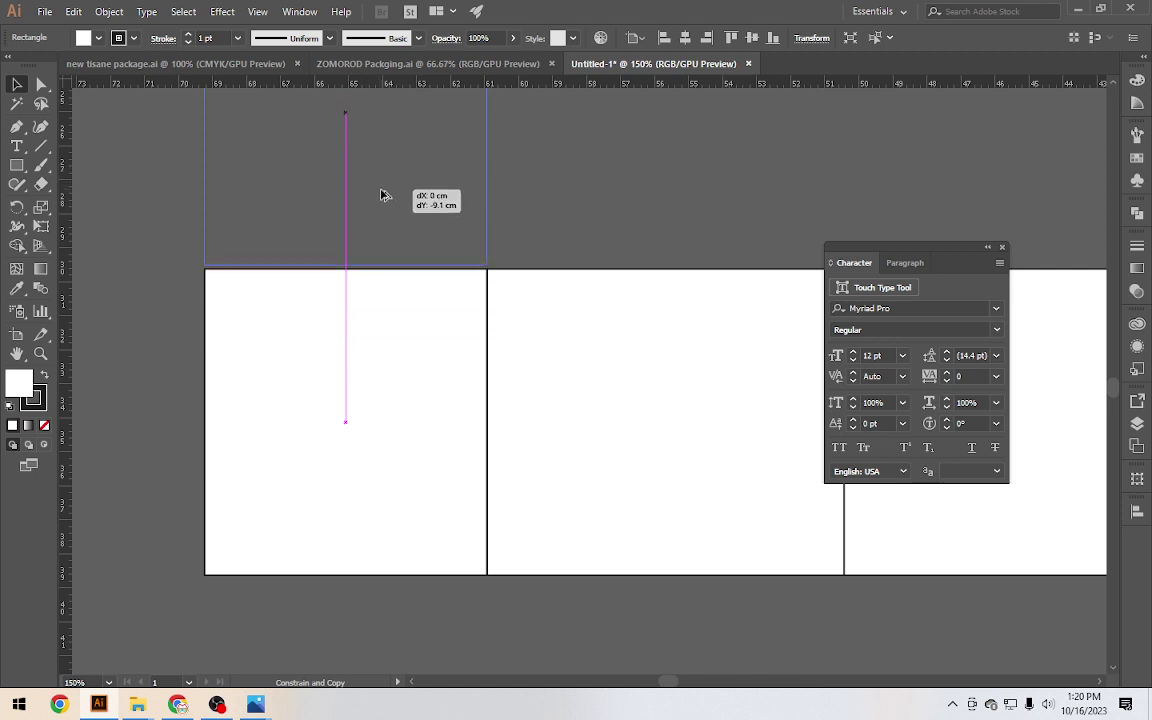
drag(379, 186, 381, 197)
scroll(382, 220, up, 2)
scroll(385, 250, up, 2)
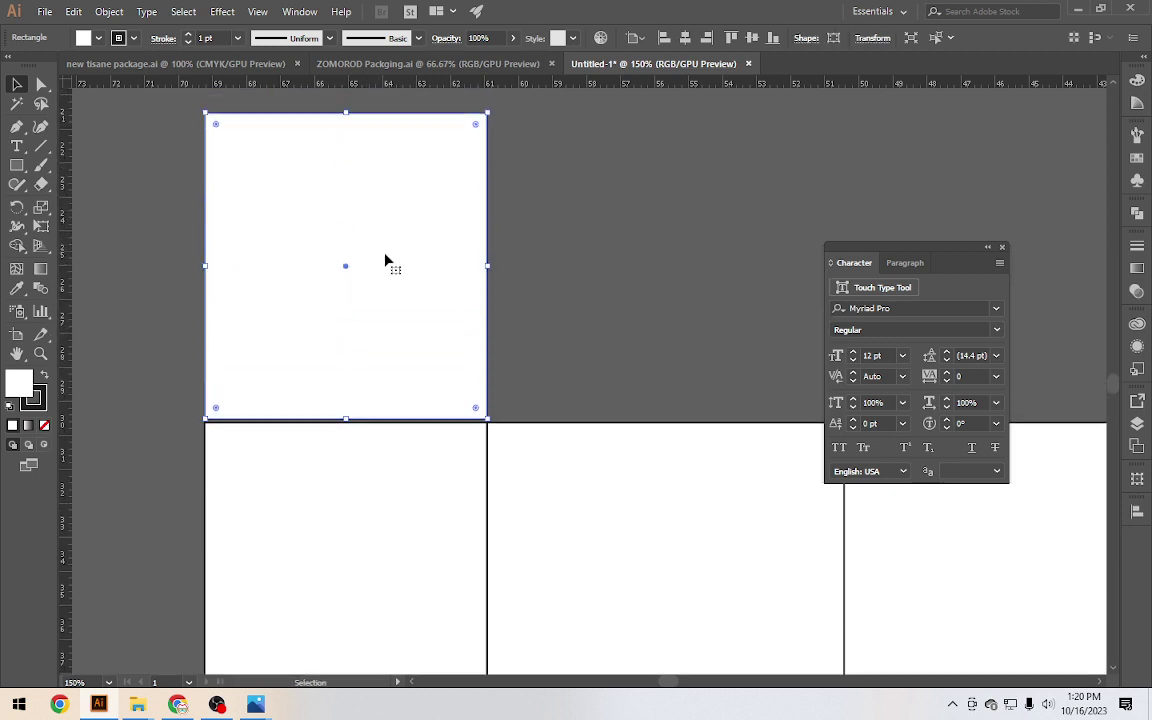
Try heights of 3, 8.8, 8 and 7.8 cm on the copy, then undo it
click(807, 40)
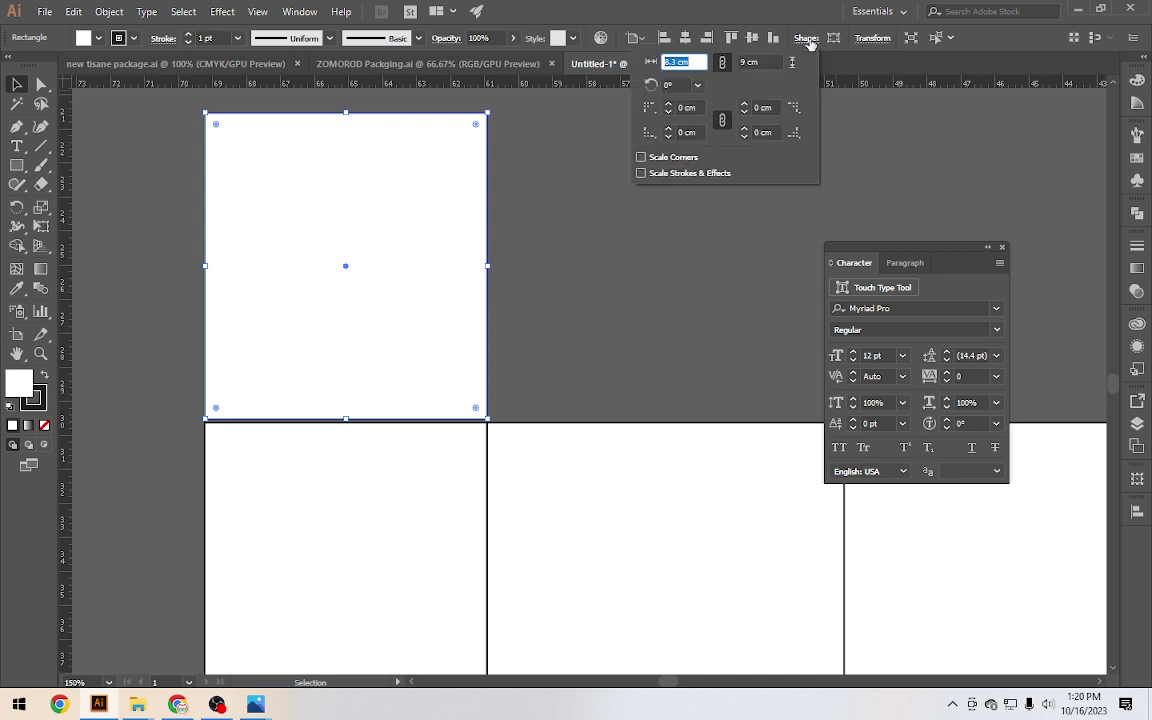
click(744, 64)
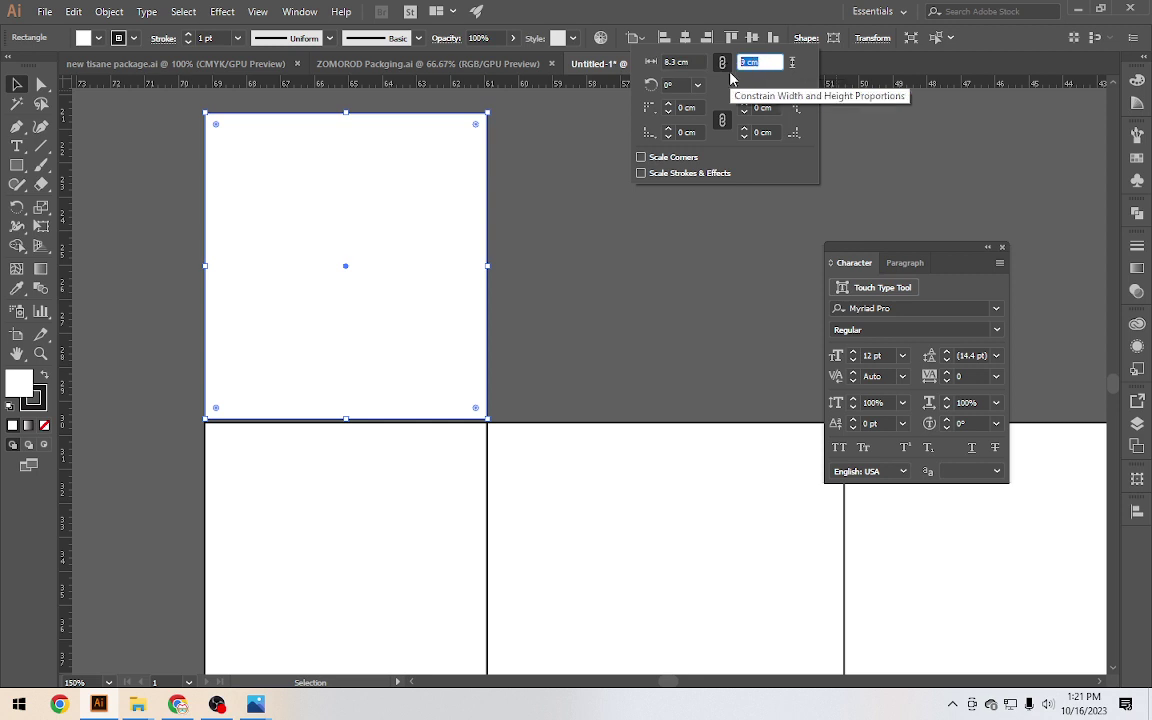
text(3)
key(Return)
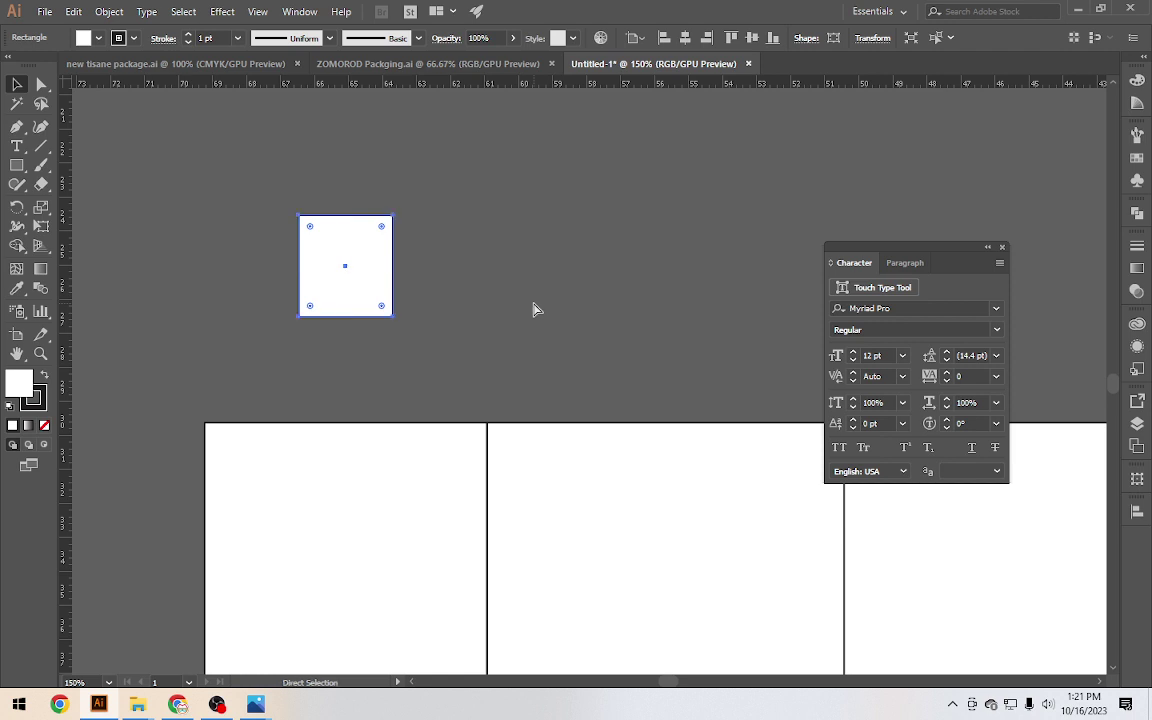
key(ctrl+z)
click(806, 37)
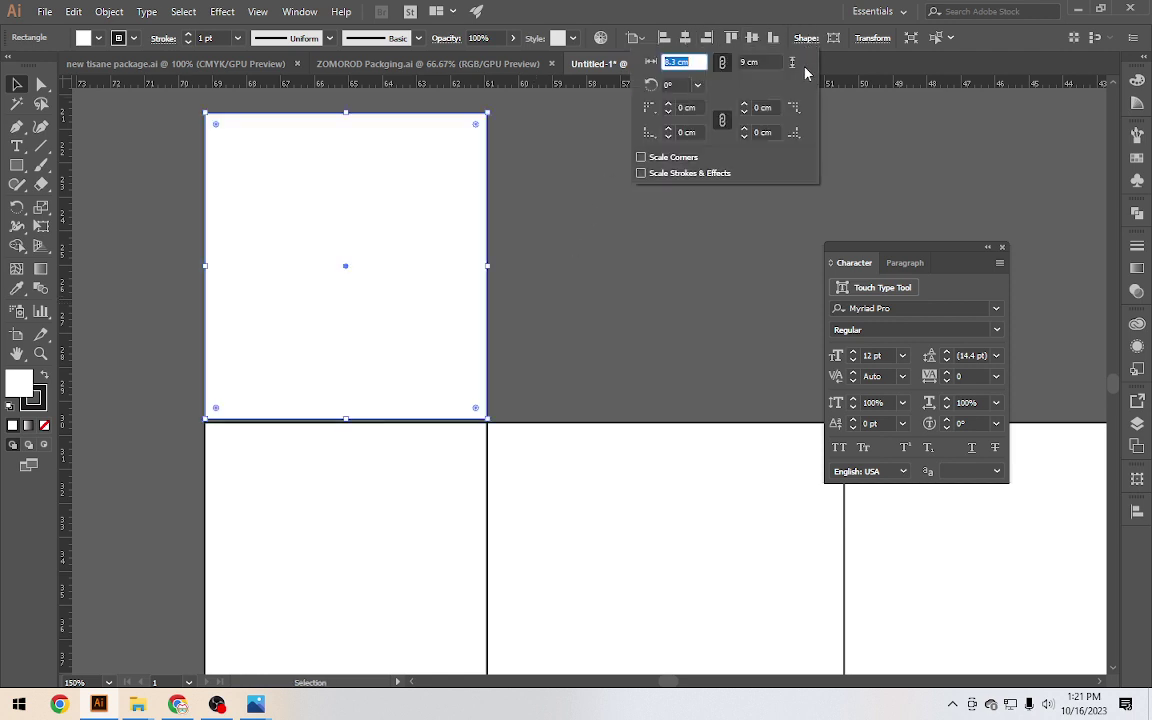
click(752, 62)
text(8.8)
key(Return)
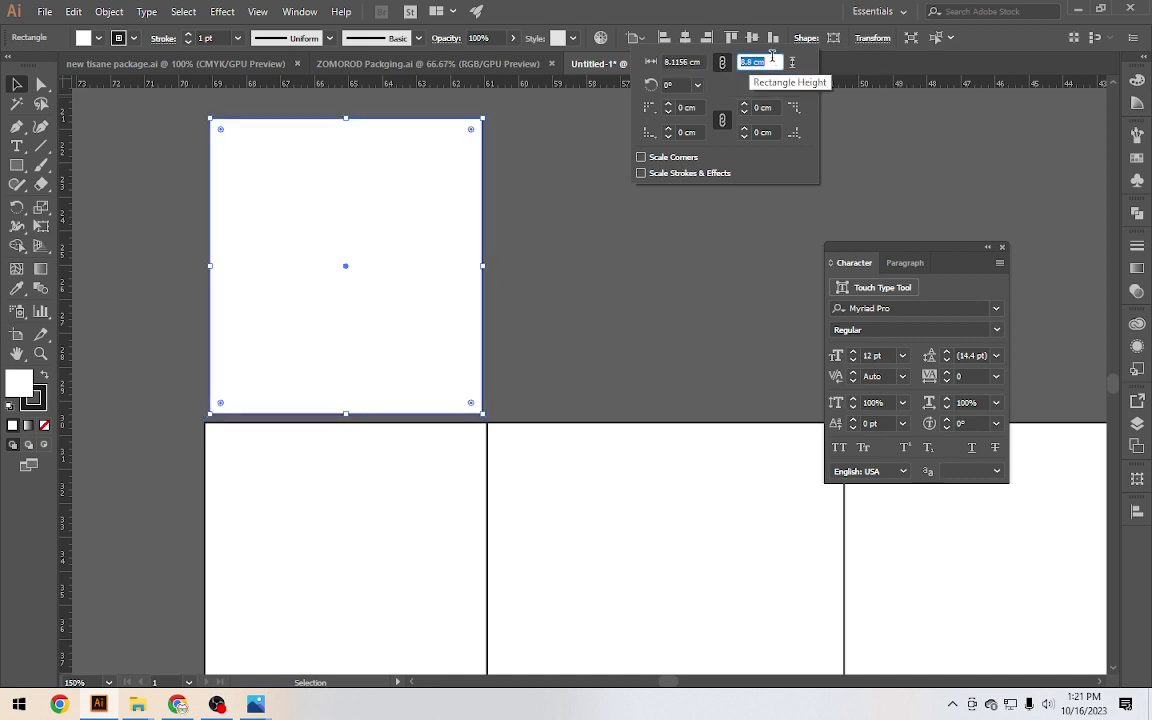
text(8)
key(Return)
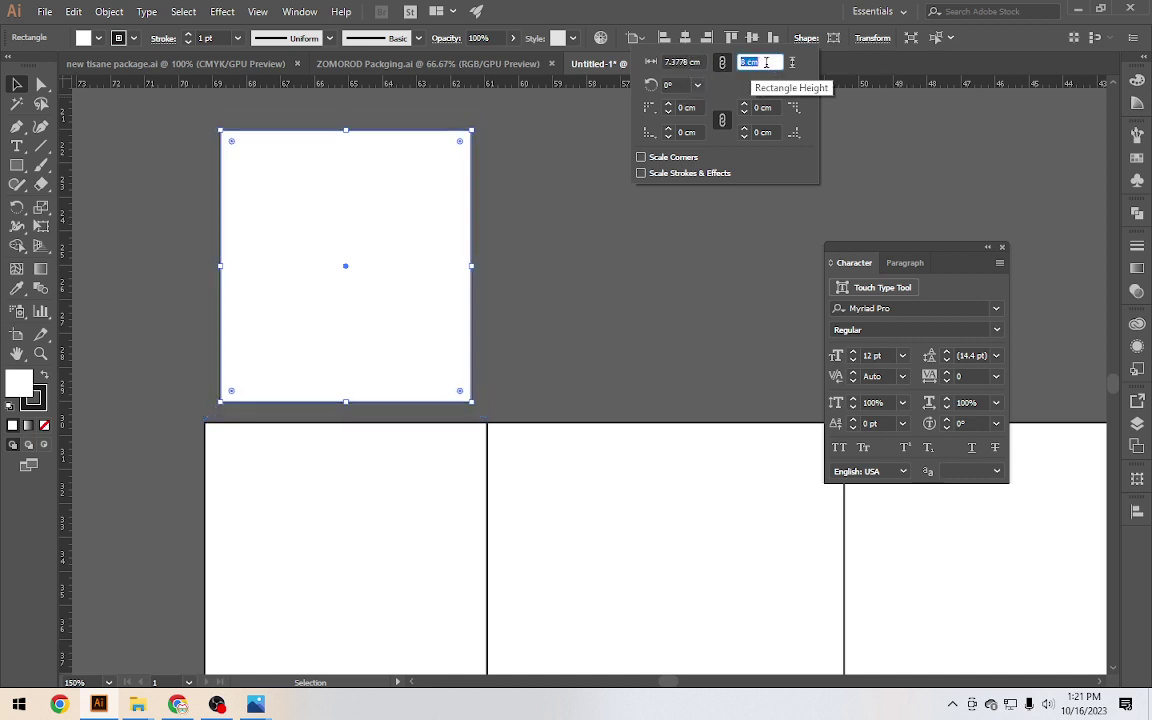
text(7.8)
key(Return)
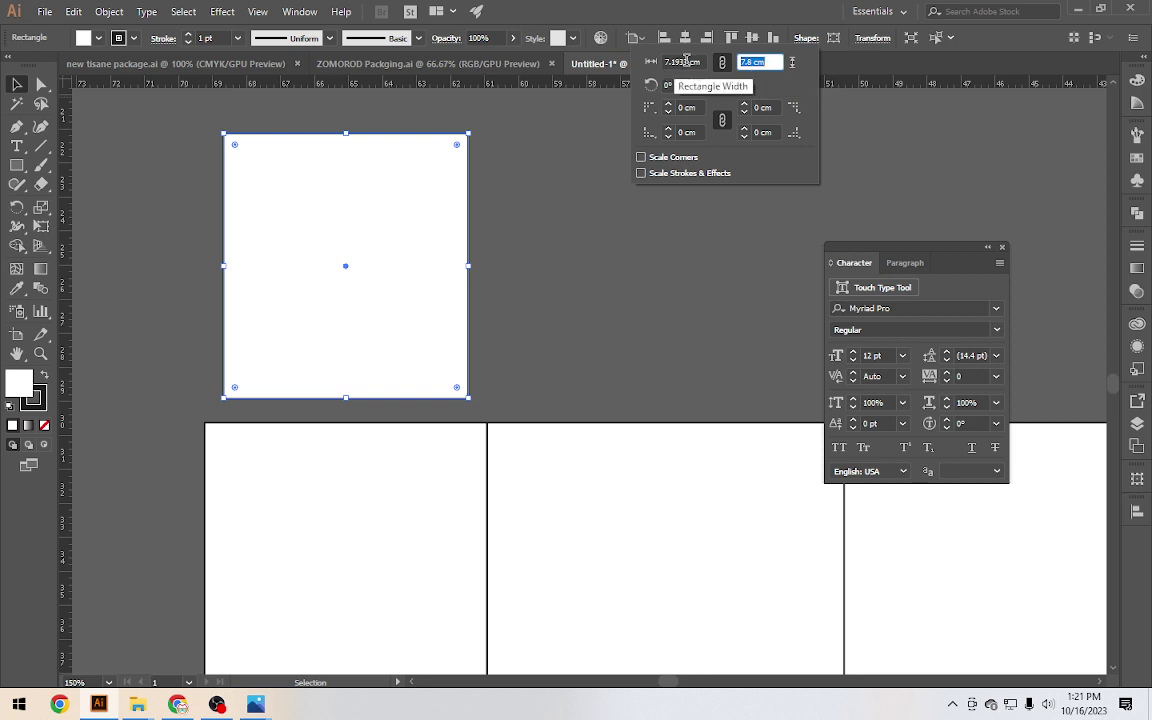
key(Left)
key(Return)
key(a)
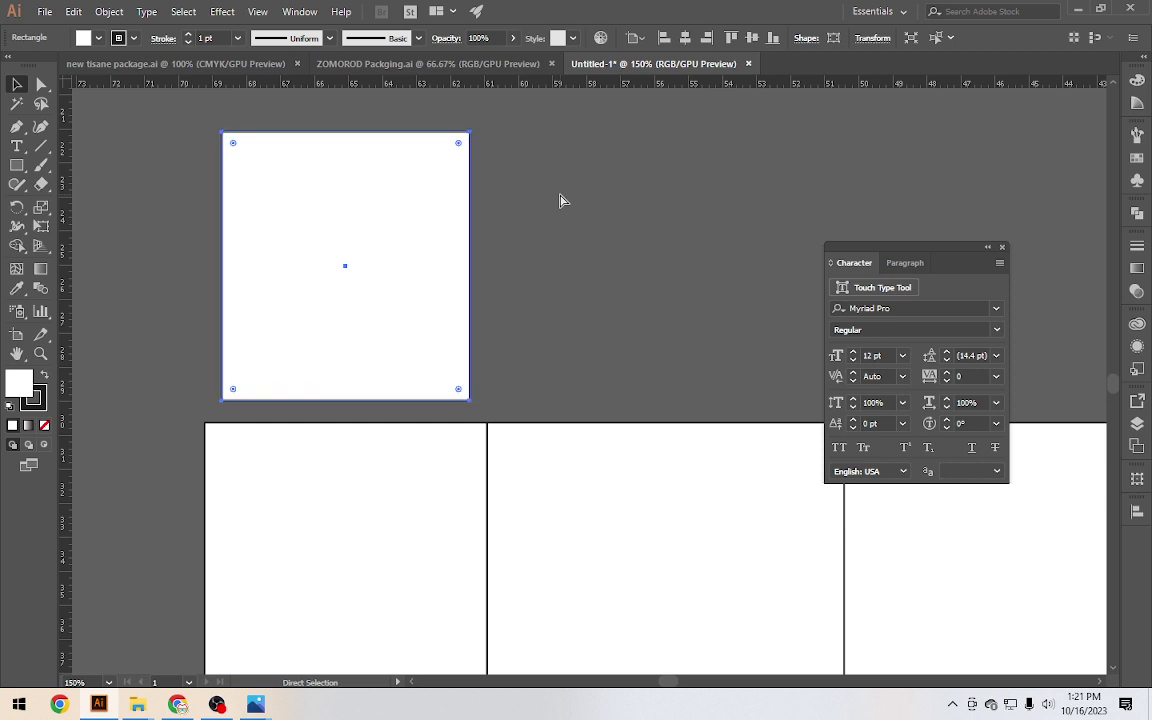
drag(220, 402, 205, 419)
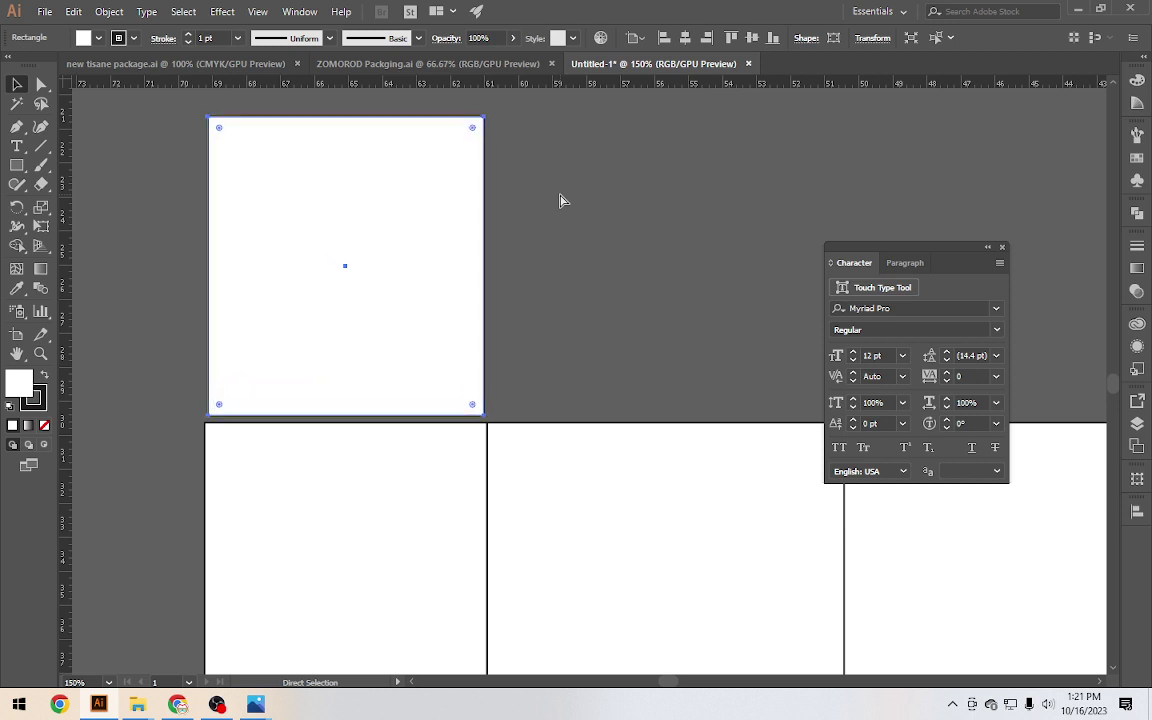
key(ctrl+z)
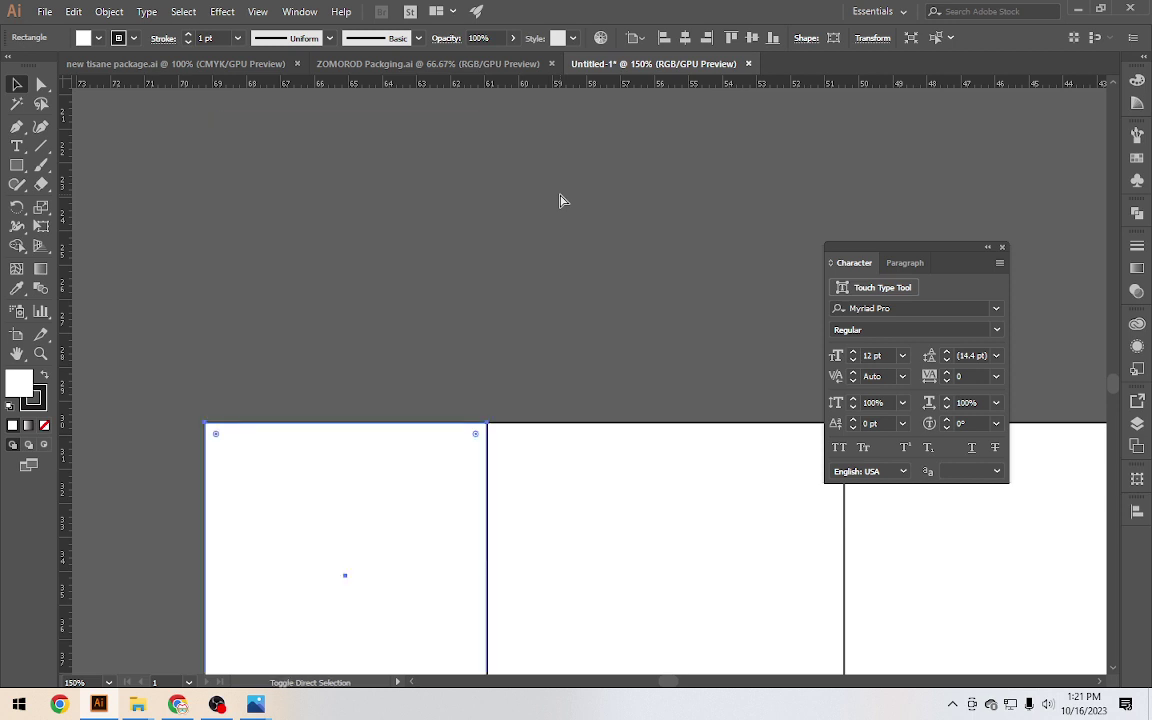
Recopy the panel upward, unlink proportions, set height to 3 cm, and seat it flush on top
key(v)
mouse_move(393, 548)
mouse_down()
mouse_move(407, 286)
mouse_move(414, 298)
mouse_up()
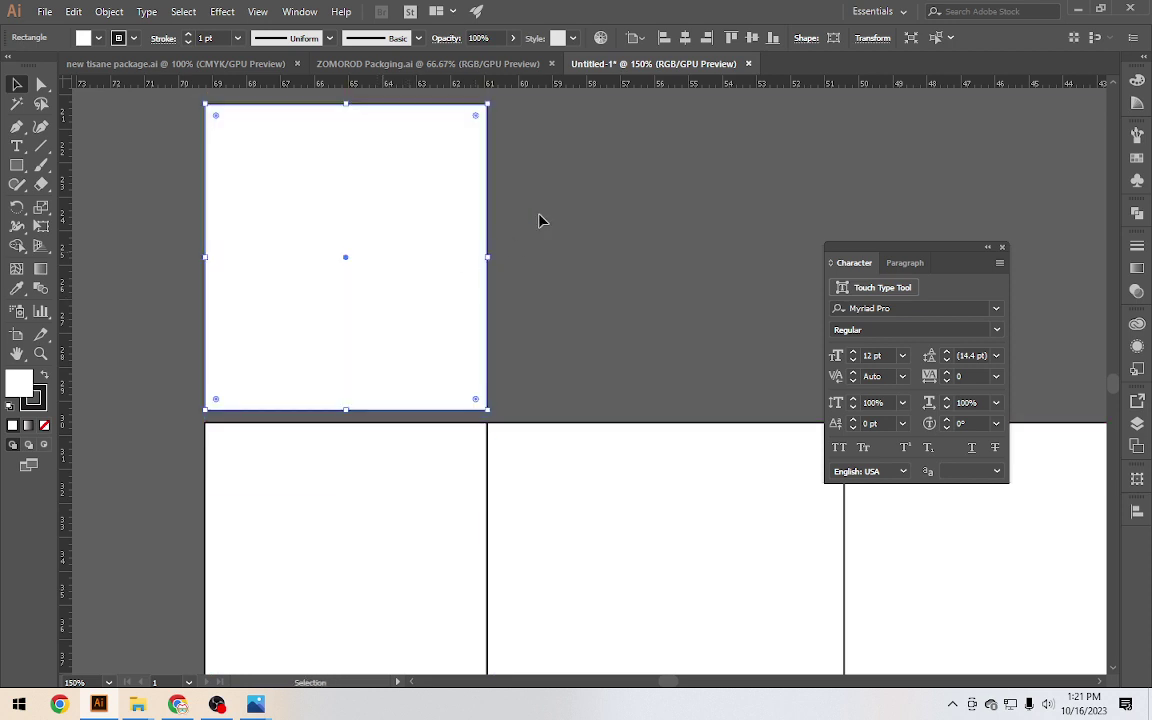
click(806, 38)
click(722, 63)
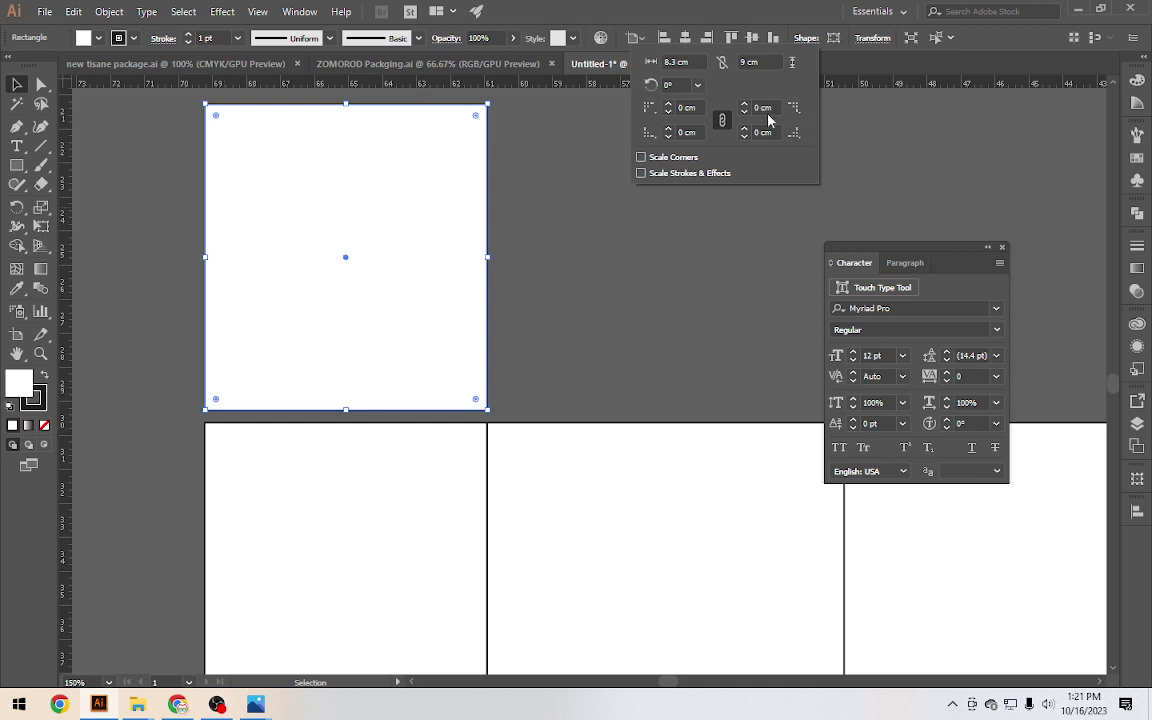
click(764, 60)
text(3)
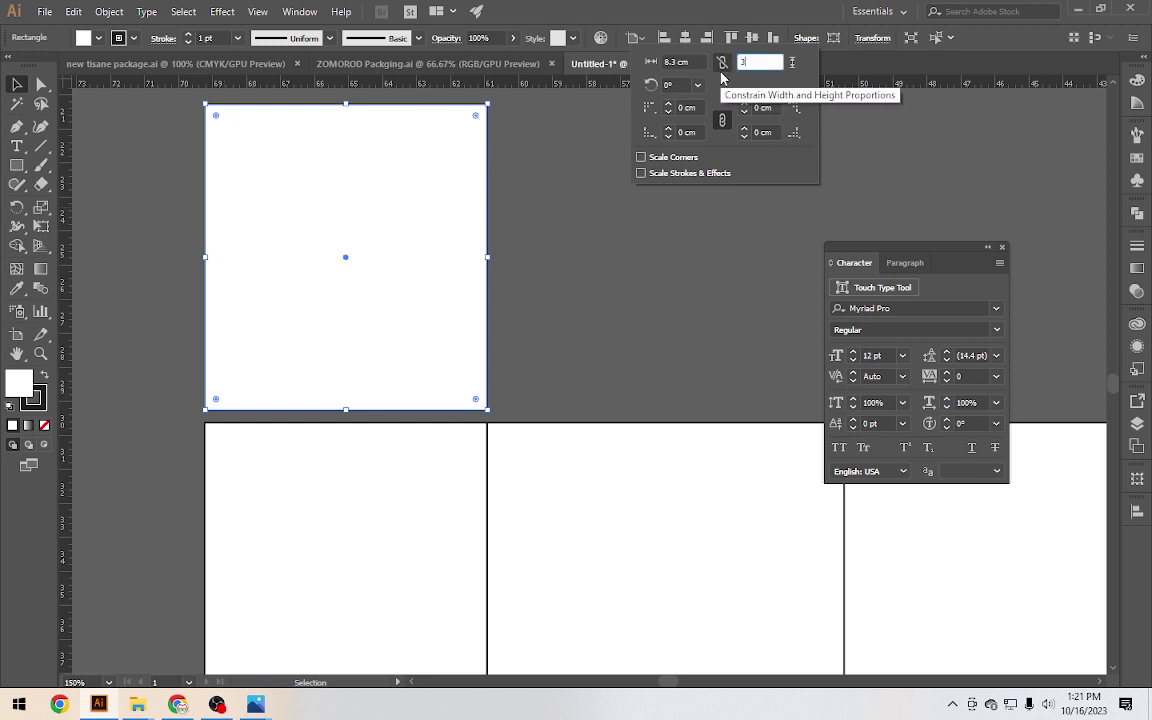
key(Return)
drag(468, 302, 437, 378)
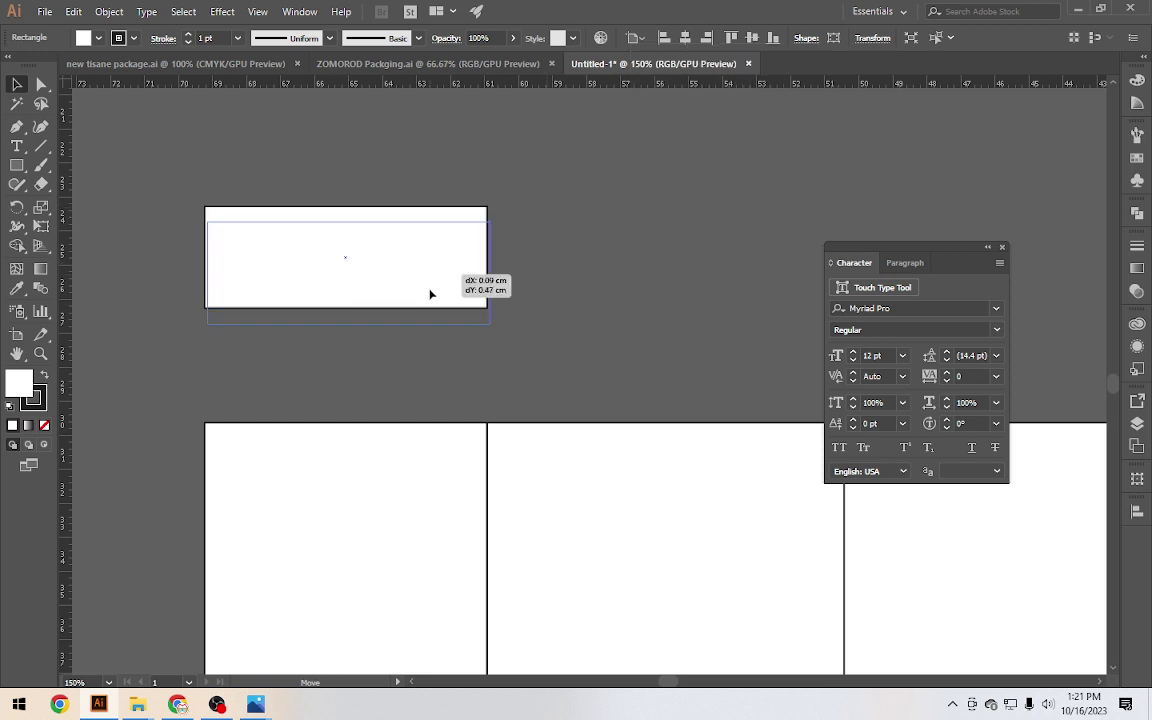
Copy the flap 18.8 cm to the right so it sits above the third panel
click(546, 348)
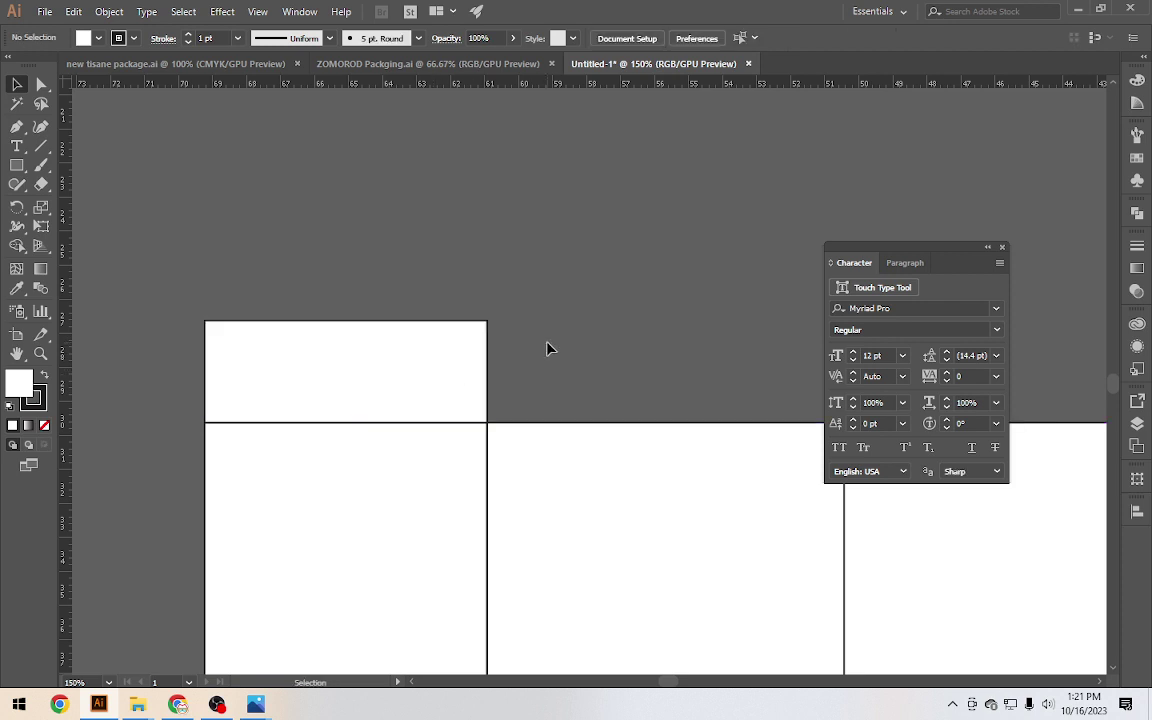
scroll(399, 404, down, 1)
scroll(489, 378, down, 2)
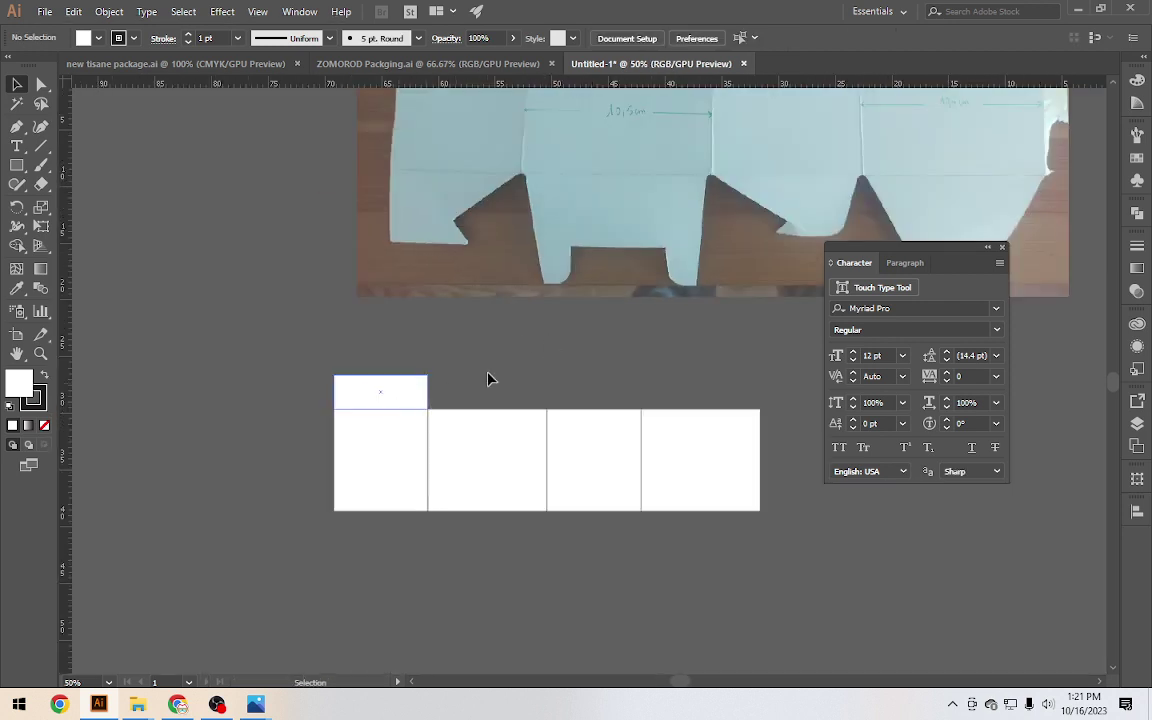
scroll(500, 377, up, 2)
scroll(500, 377, up, 2)
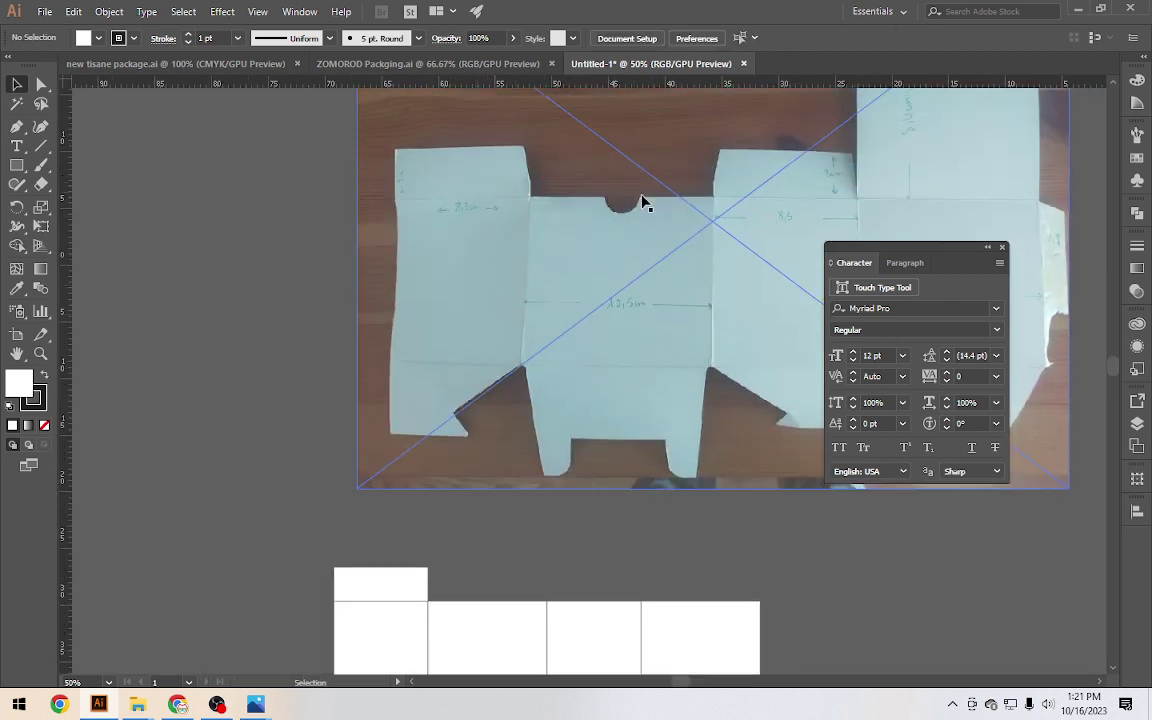
mouse_move(648, 314)
mouse_down()
mouse_move(553, 236)
mouse_move(483, 283)
mouse_up()
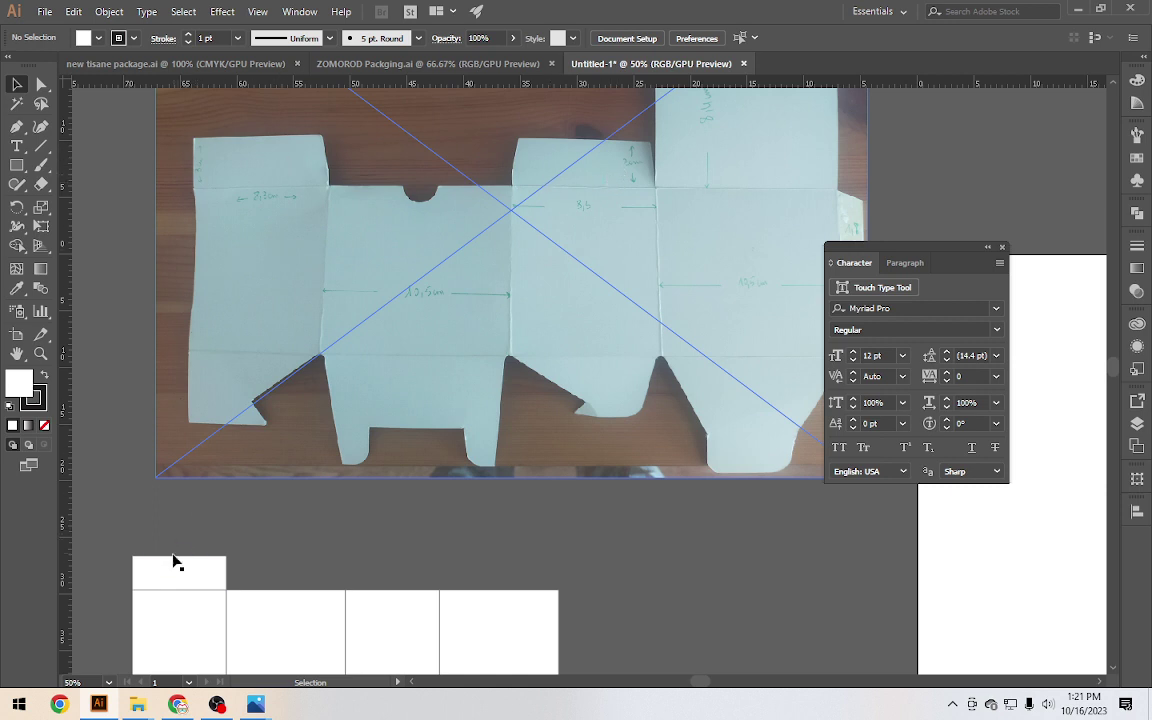
drag(173, 563, 367, 574)
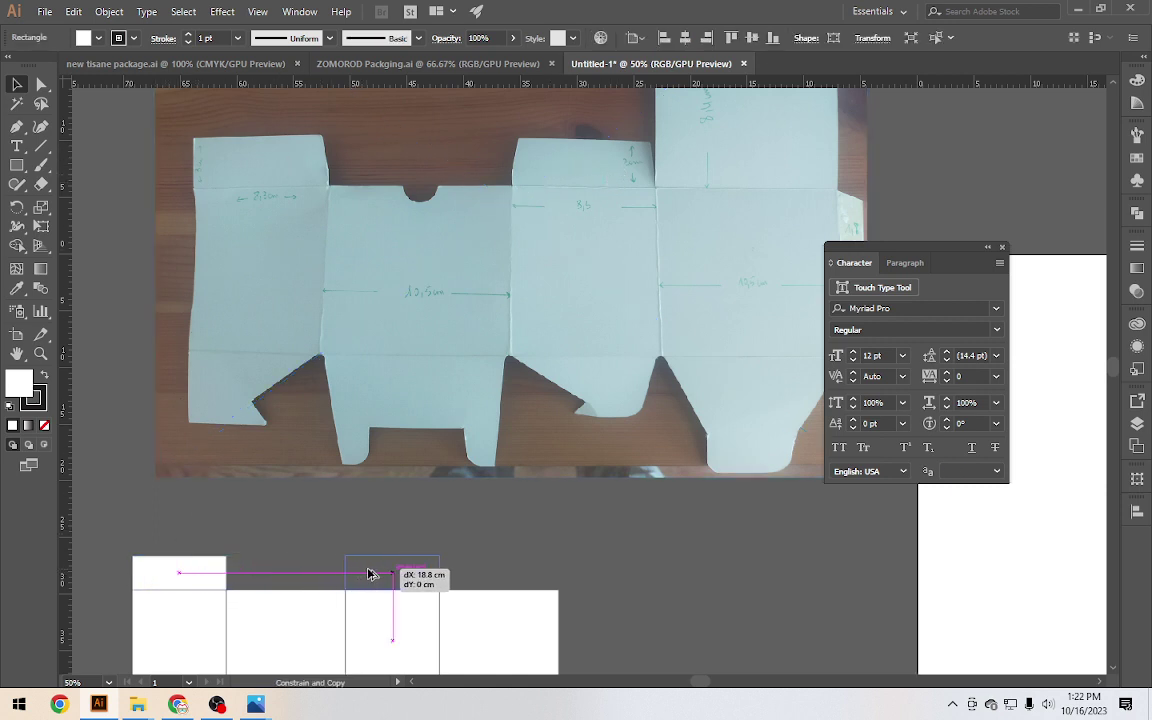
click(501, 545)
Bring the panel row into view and copy the rightmost panel upward
click(710, 419)
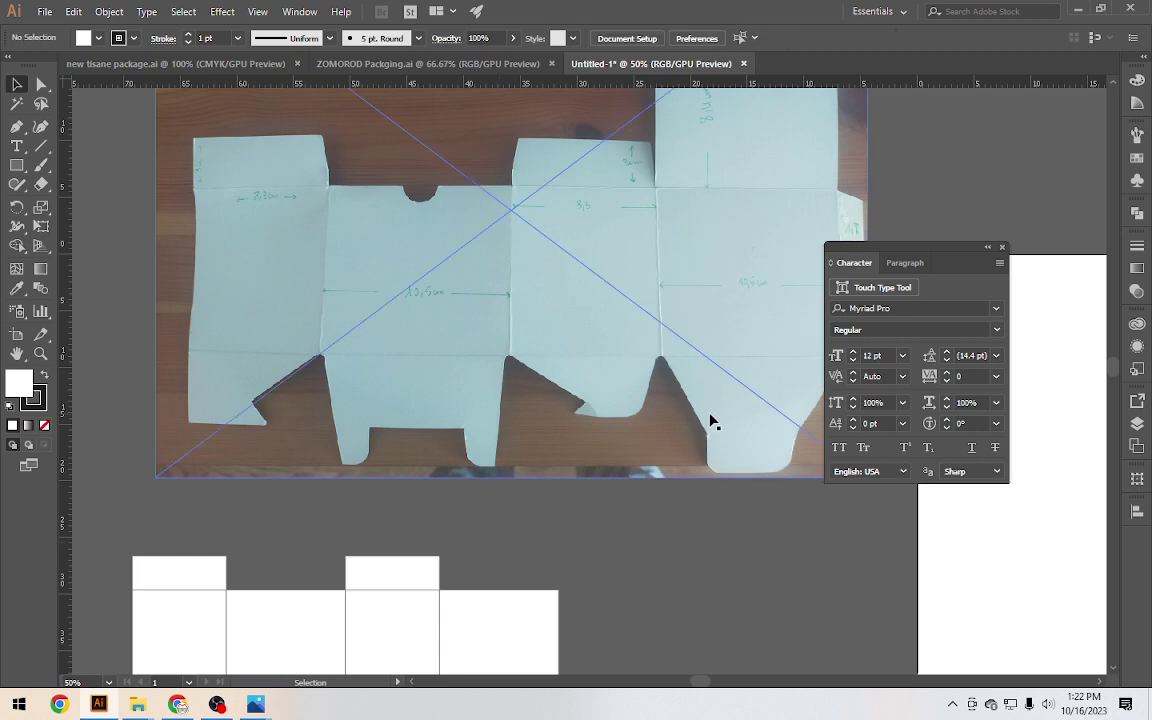
scroll(727, 247, up, 2)
alt+scroll(727, 247, up, 2)
scroll(740, 224, up, 1)
scroll(715, 249, up, 2)
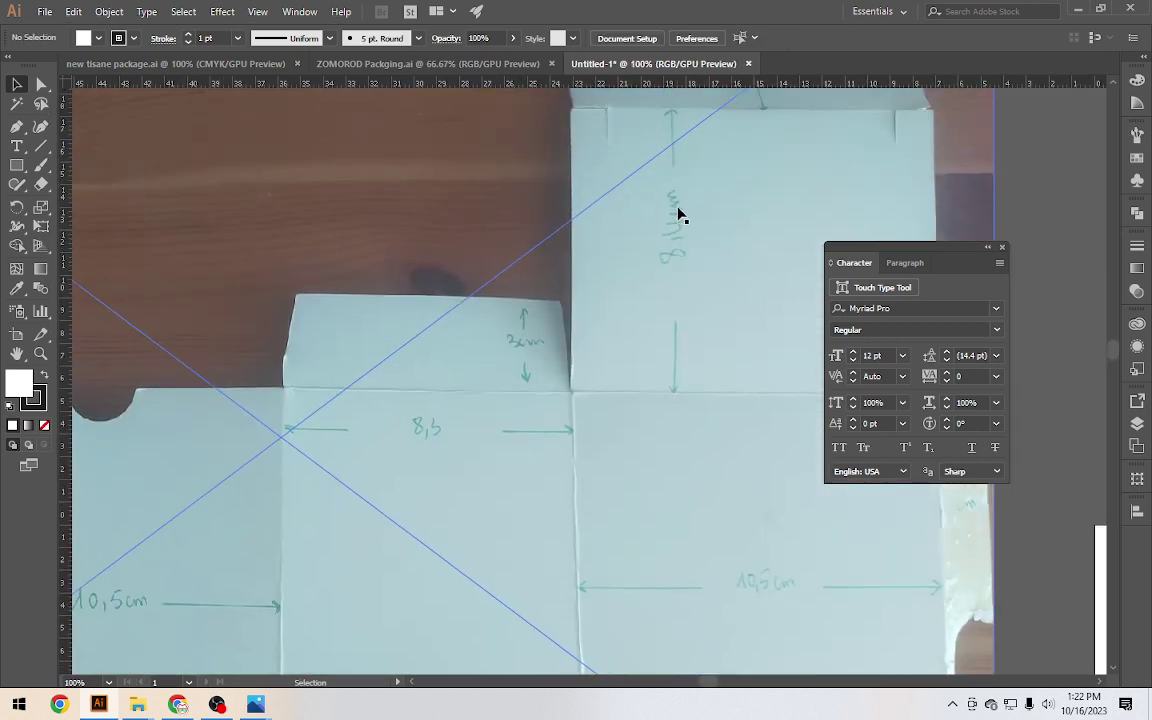
alt+scroll(665, 309, down, 2)
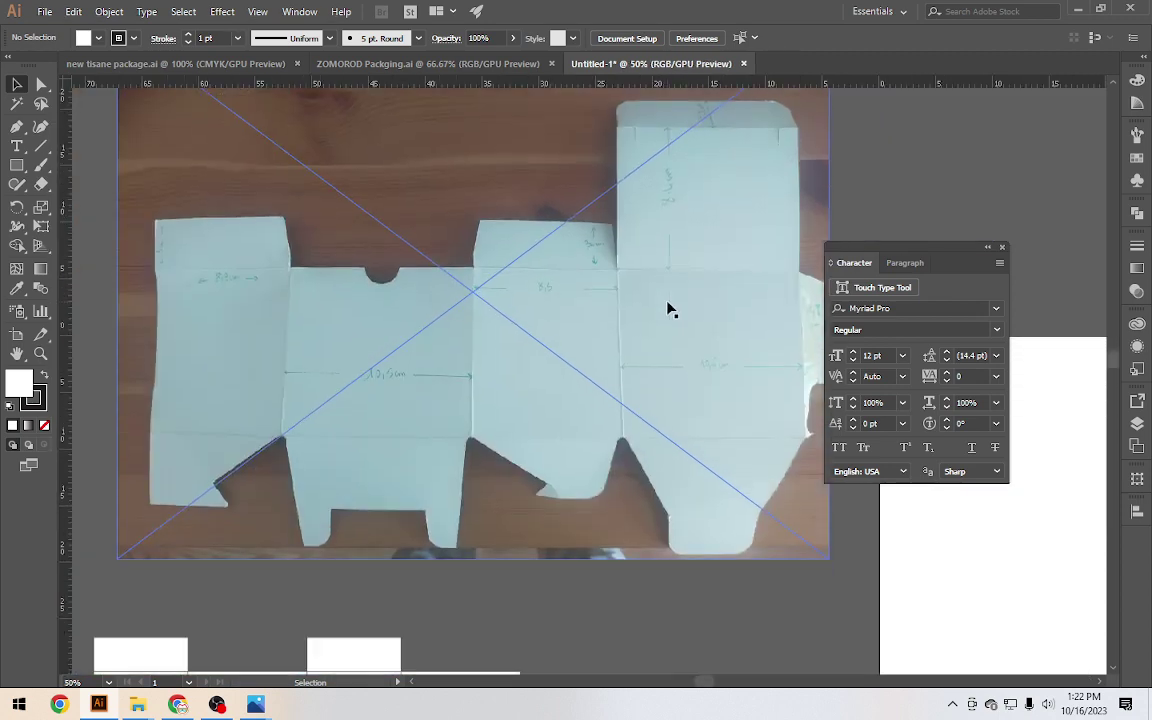
scroll(668, 309, down, 1)
alt+scroll(630, 437, down, 1)
alt+scroll(548, 504, down, 1)
alt+scroll(546, 508, up, 2)
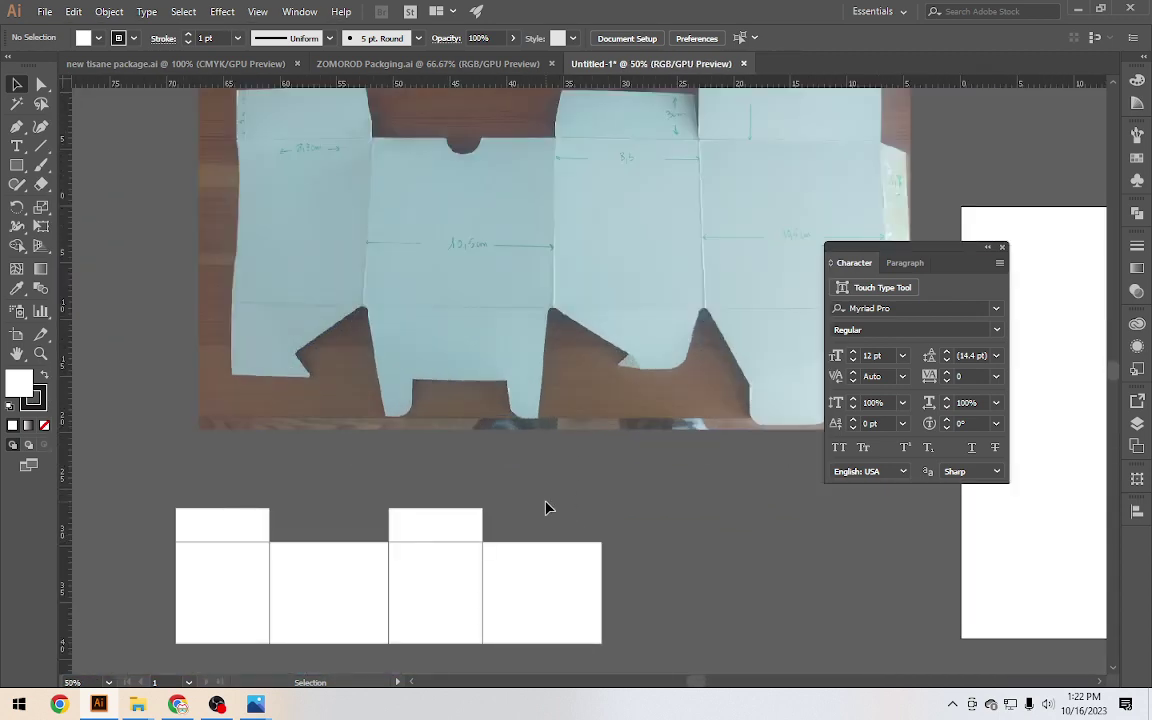
mouse_move(546, 508)
mouse_down()
mouse_move(532, 494)
mouse_move(408, 539)
mouse_up()
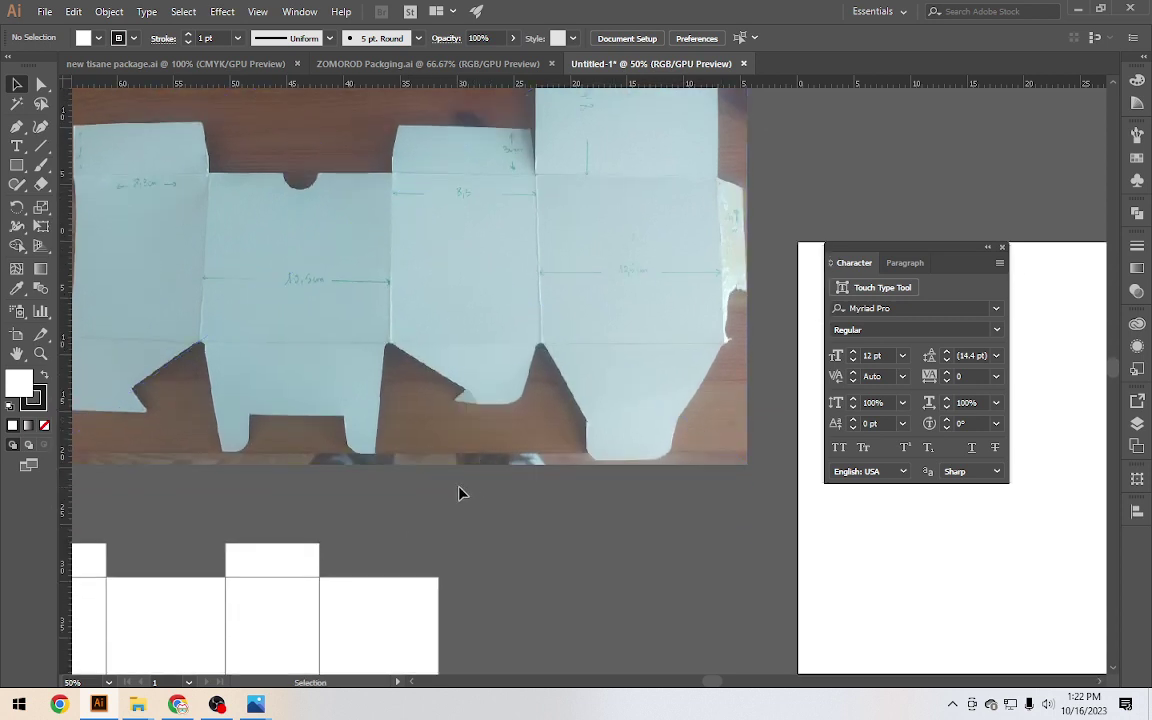
scroll(460, 492, down, 2)
drag(380, 548, 388, 470)
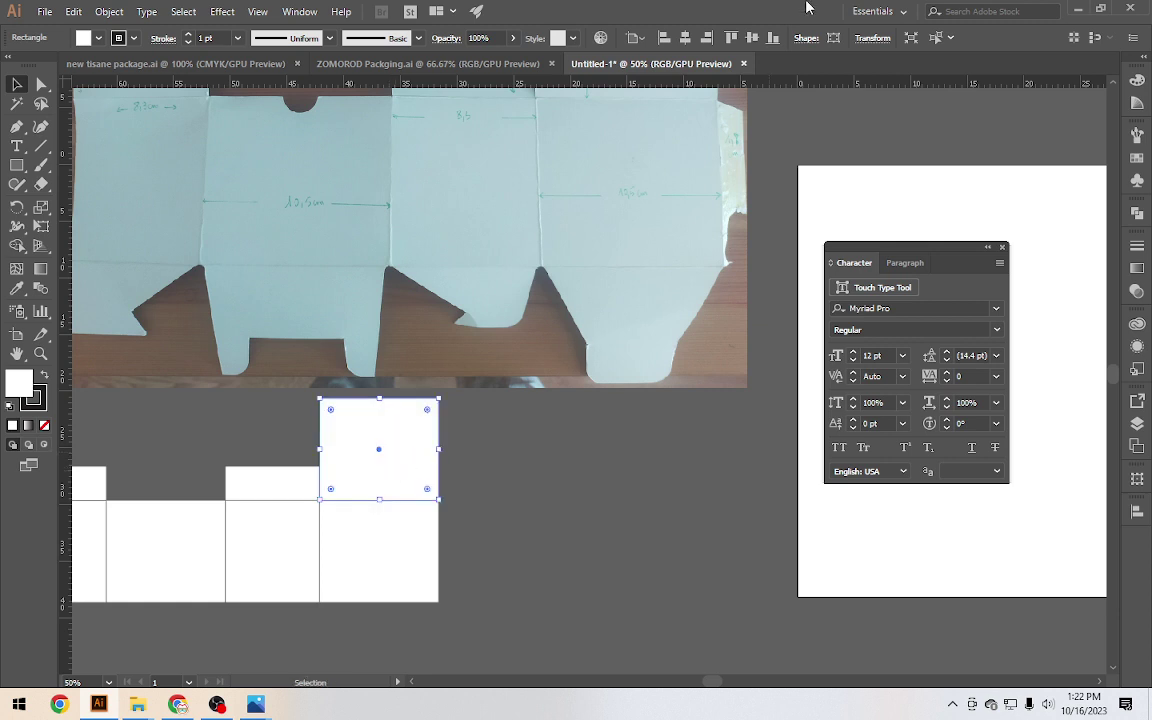
Shorten the copy to about 8.4 cm high and snap it onto the fourth panel
click(806, 38)
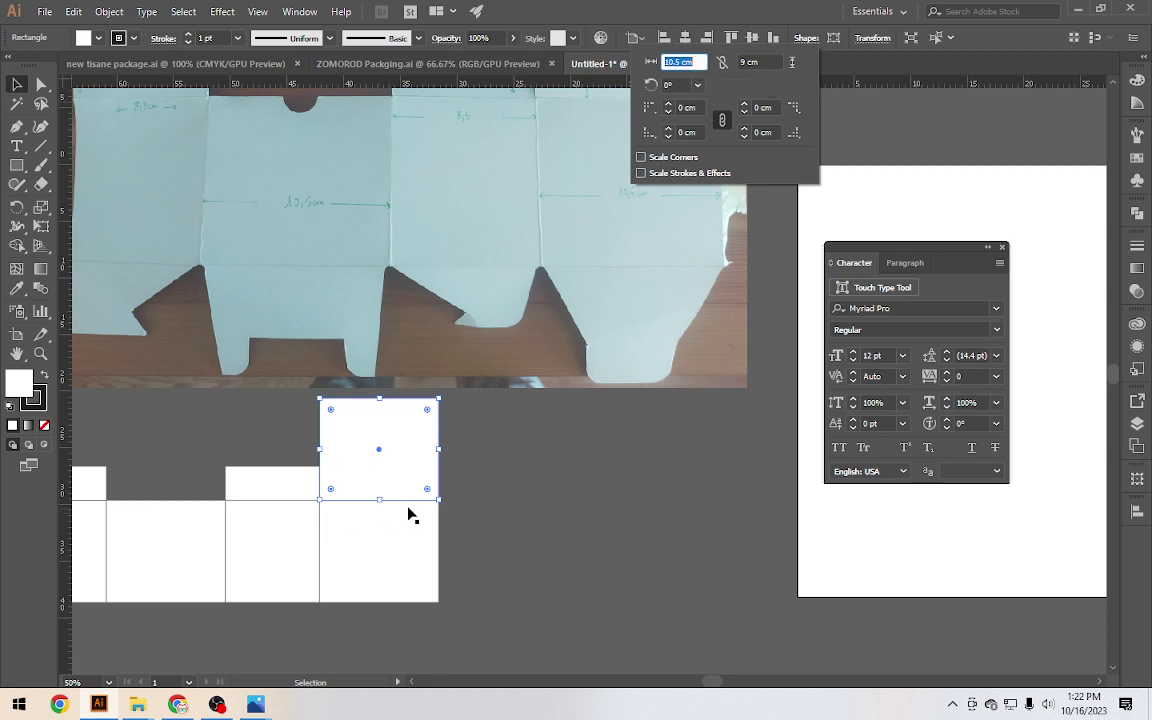
click(768, 62)
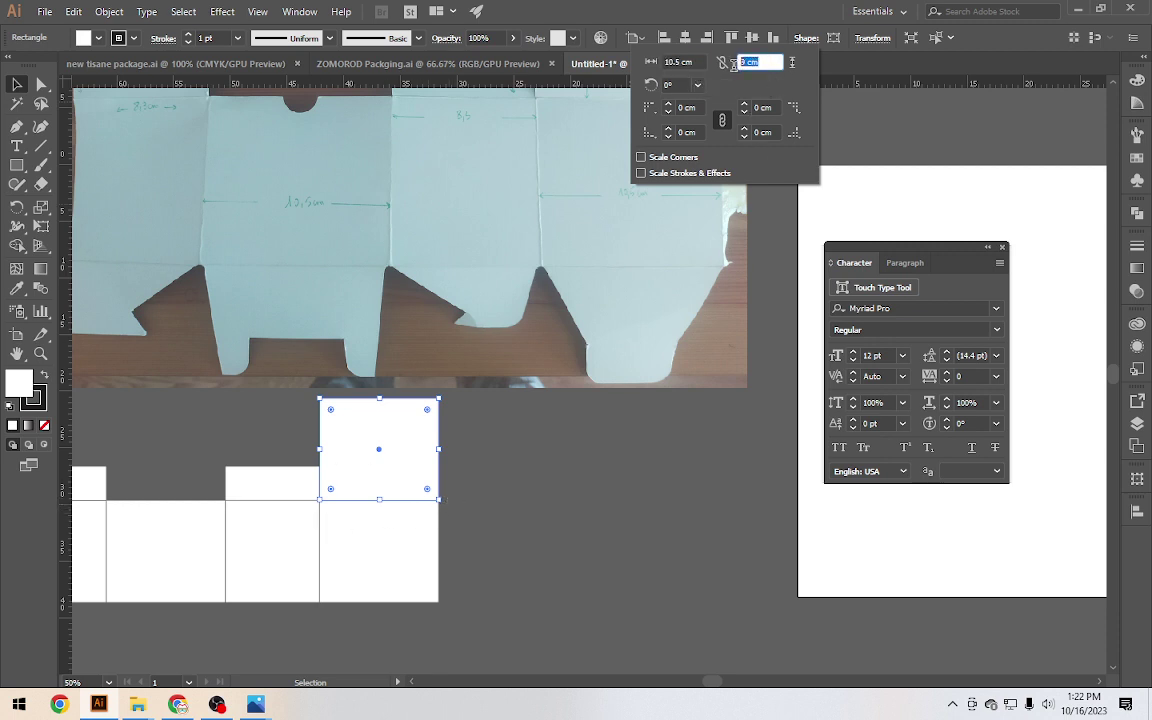
text(83)
key(Return)
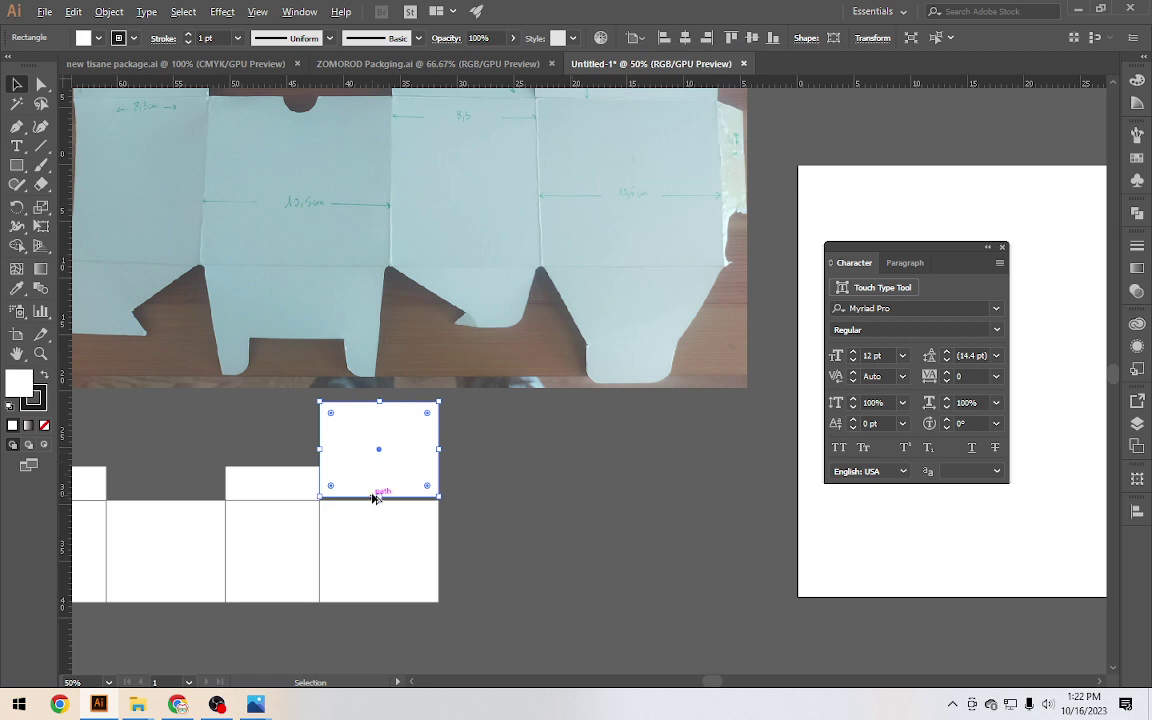
scroll(375, 489, up, 3)
drag(415, 442, 412, 446)
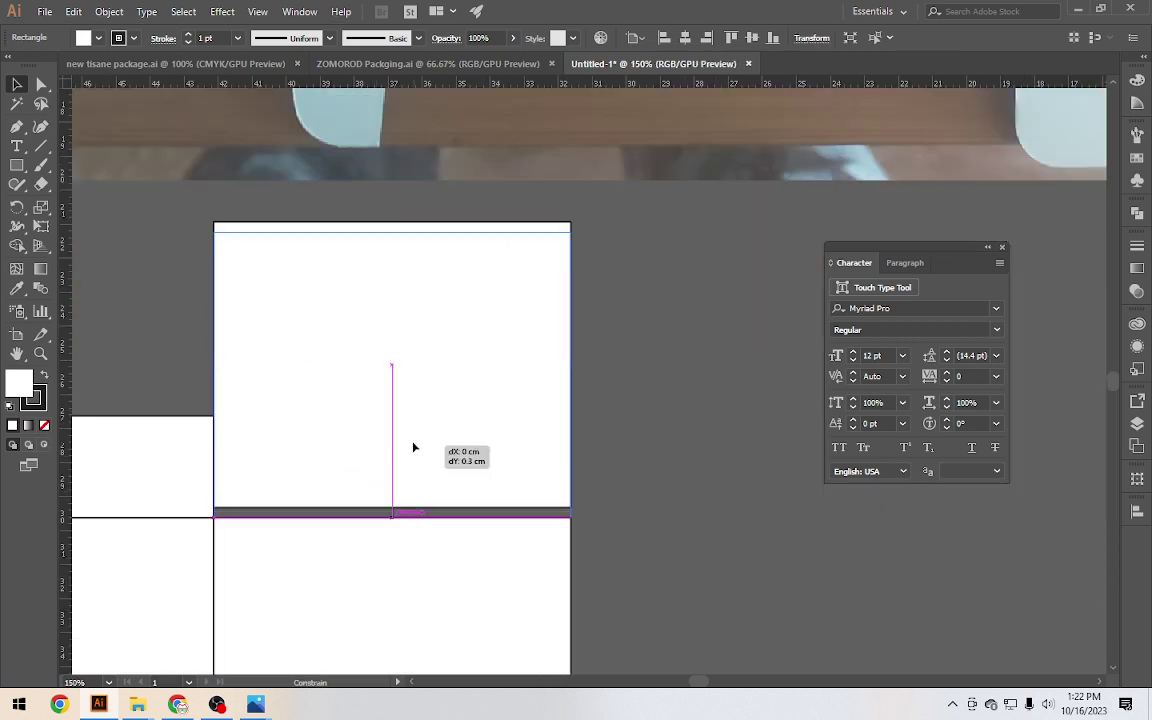
click(650, 437)
scroll(650, 437, down, 1)
scroll(650, 437, down, 3)
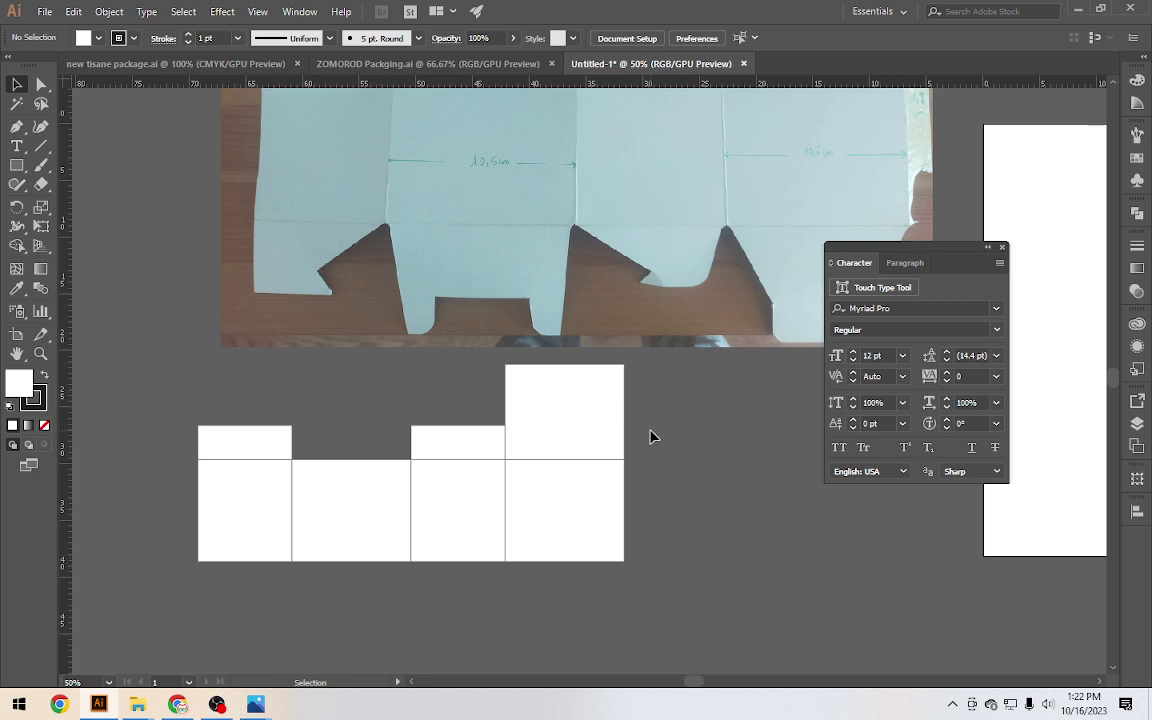
Inspect the glue-tab edge of the reference box photo
scroll(600, 460, right, 2)
scroll(532, 548, up, 2)
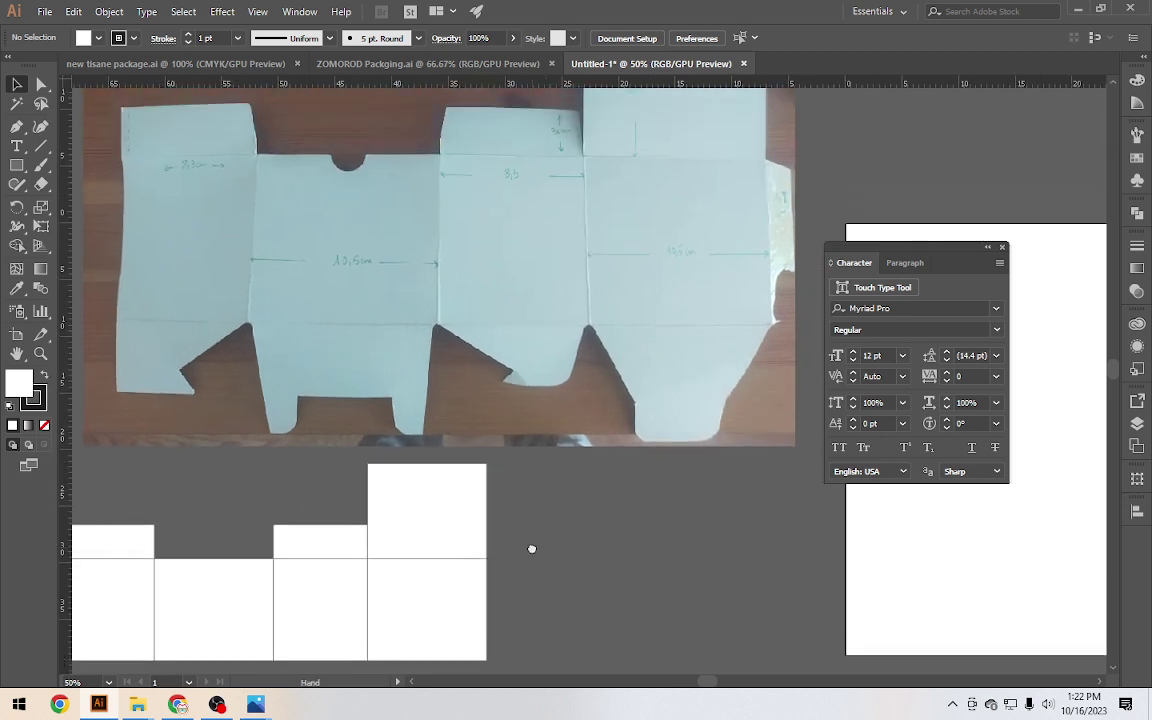
scroll(643, 445, up, 1)
click(692, 301)
scroll(679, 159, up, 1)
scroll(686, 165, up, 2)
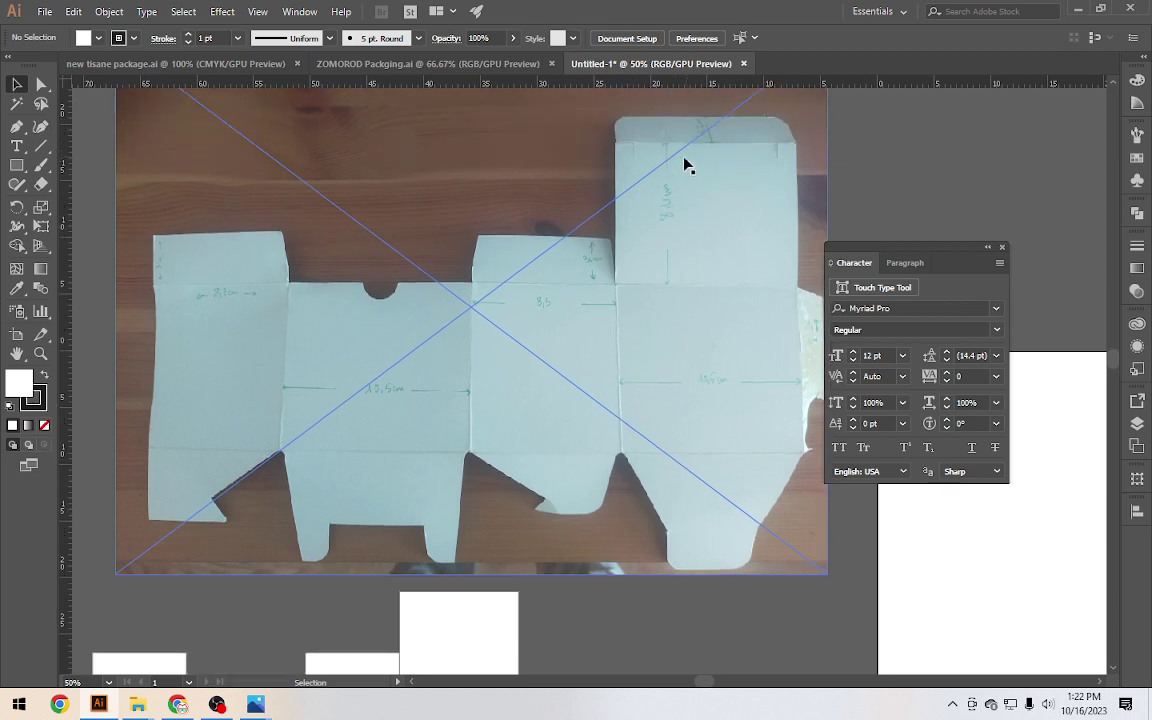
drag(787, 381, 560, 342)
scroll(575, 335, up, 3)
scroll(553, 298, up, 1)
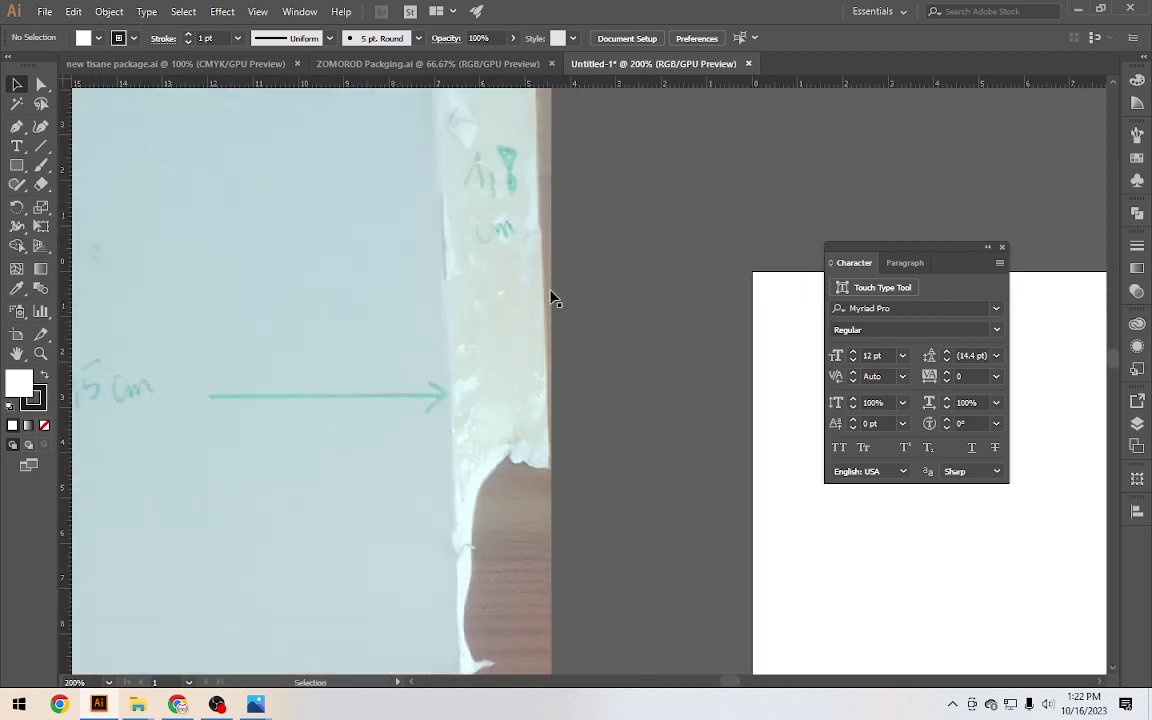
scroll(591, 334, down, 2)
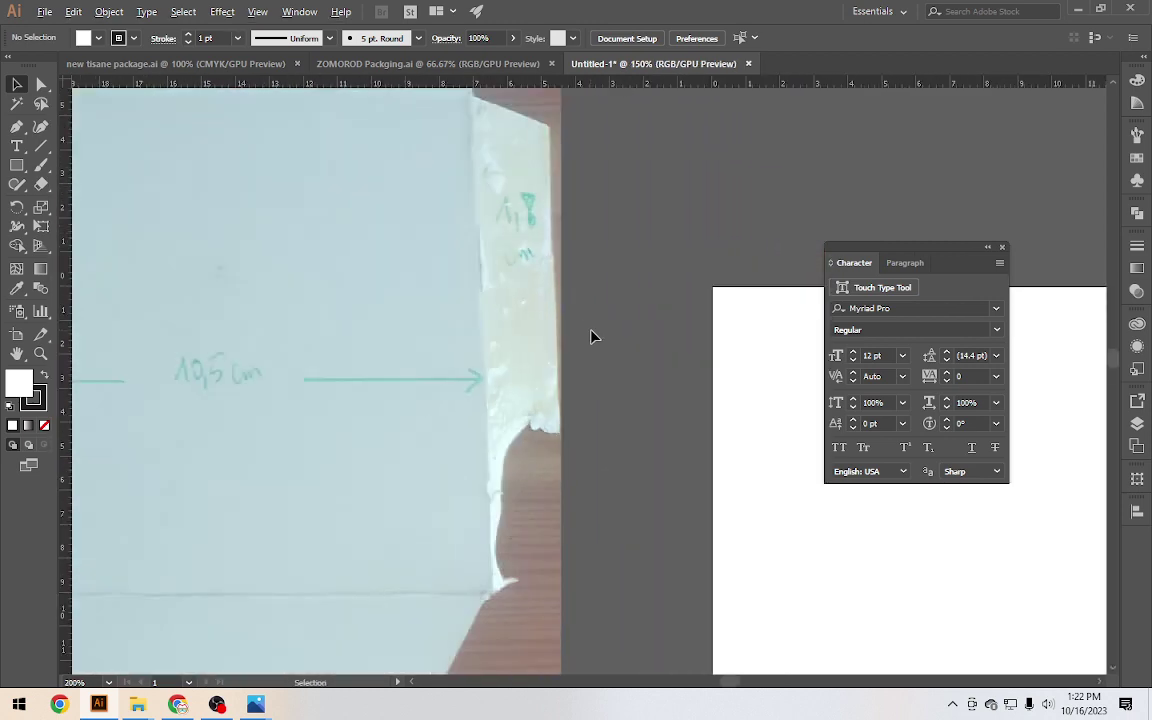
scroll(591, 334, down, 1)
scroll(591, 337, down, 1)
scroll(549, 378, down, 2)
scroll(549, 378, up, 4)
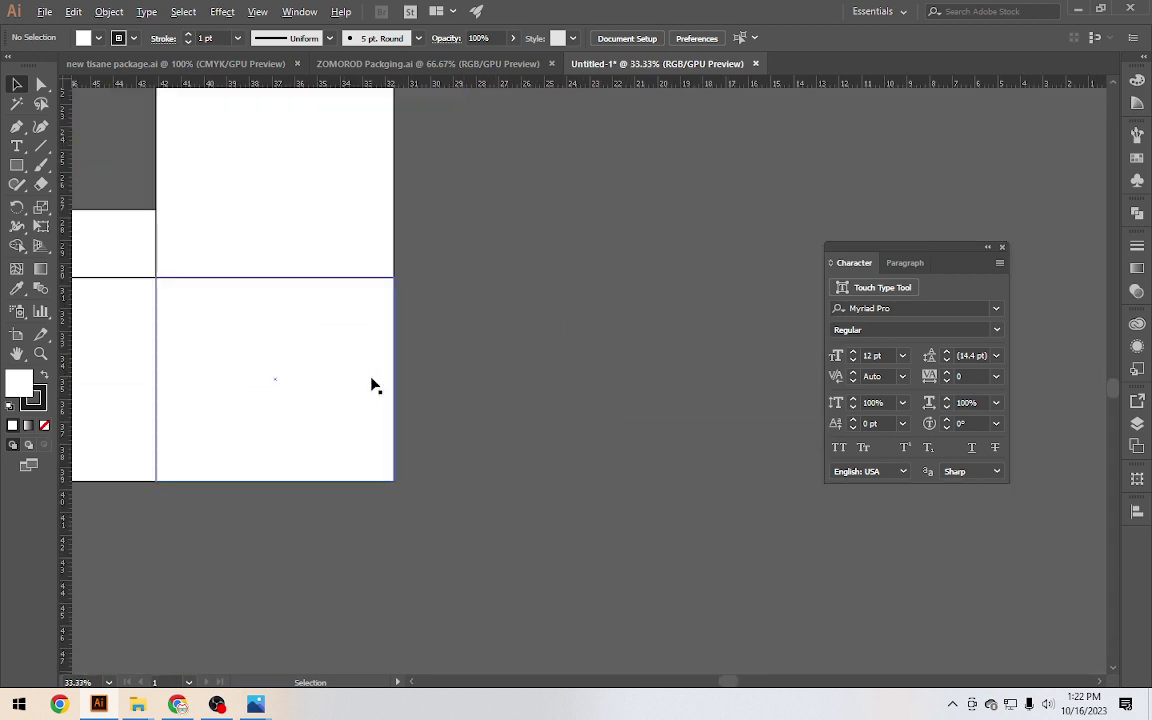
Duplicate the rightmost panel to its right and set the copy's width to 1.8 cm
click(311, 388)
scroll(311, 388, down, 1)
drag(311, 388, 494, 386)
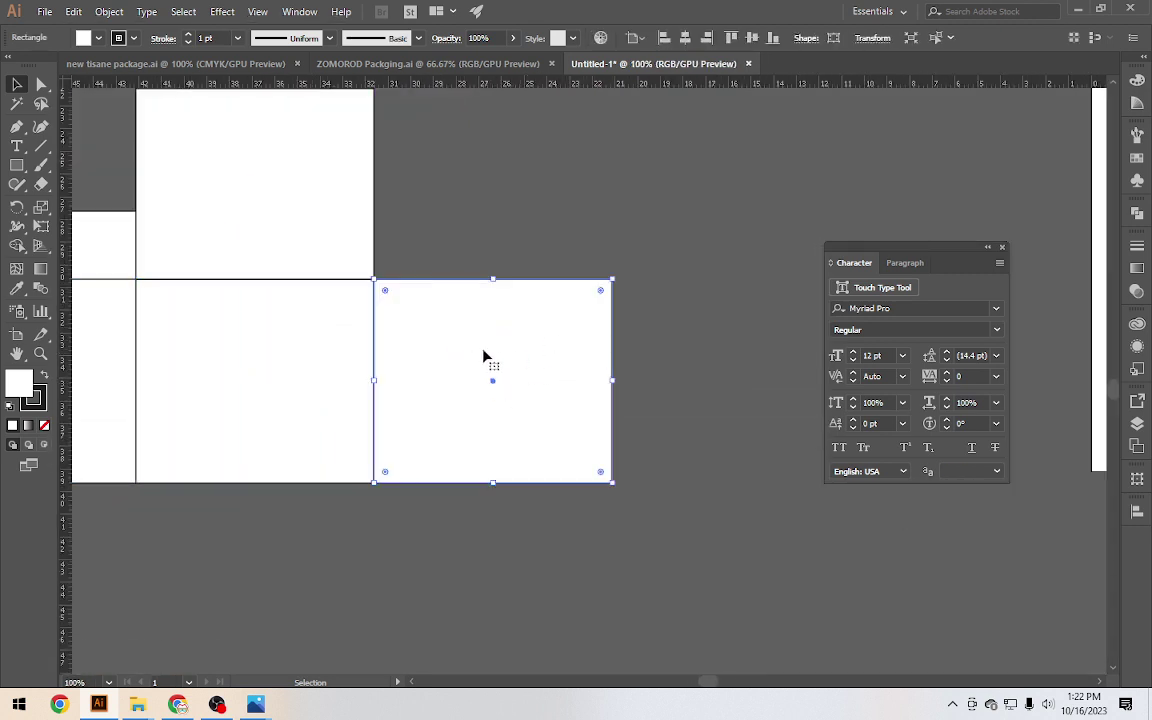
click(807, 39)
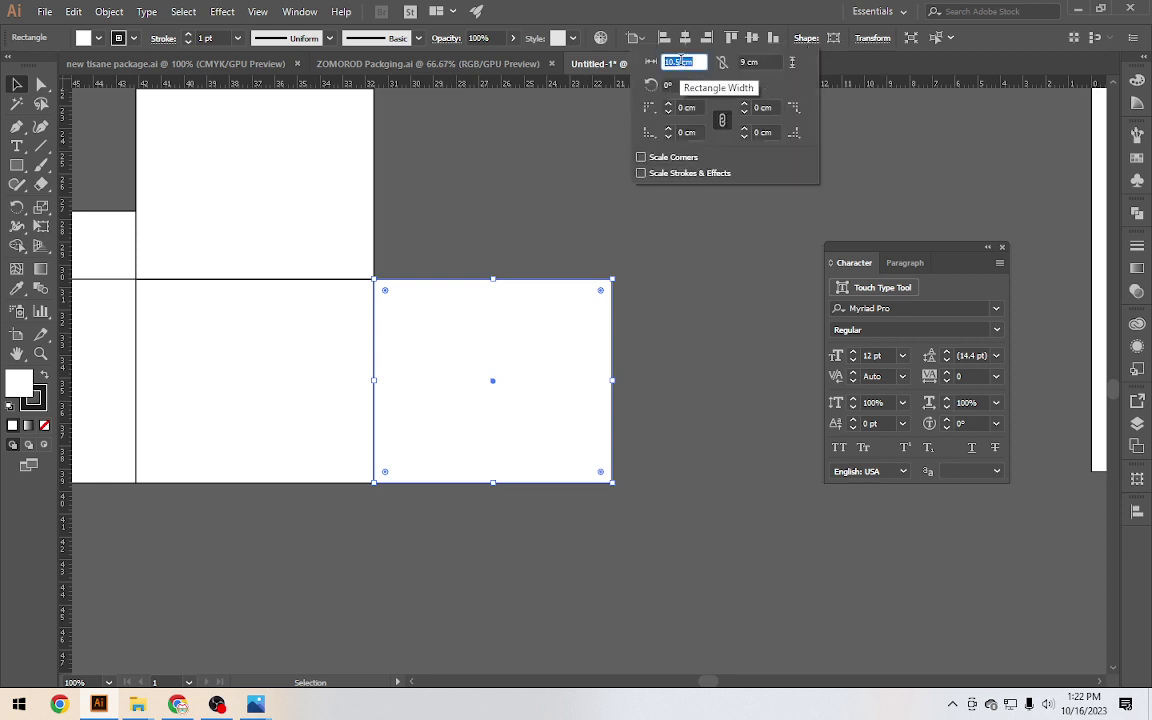
text(1.8)
key(Return)
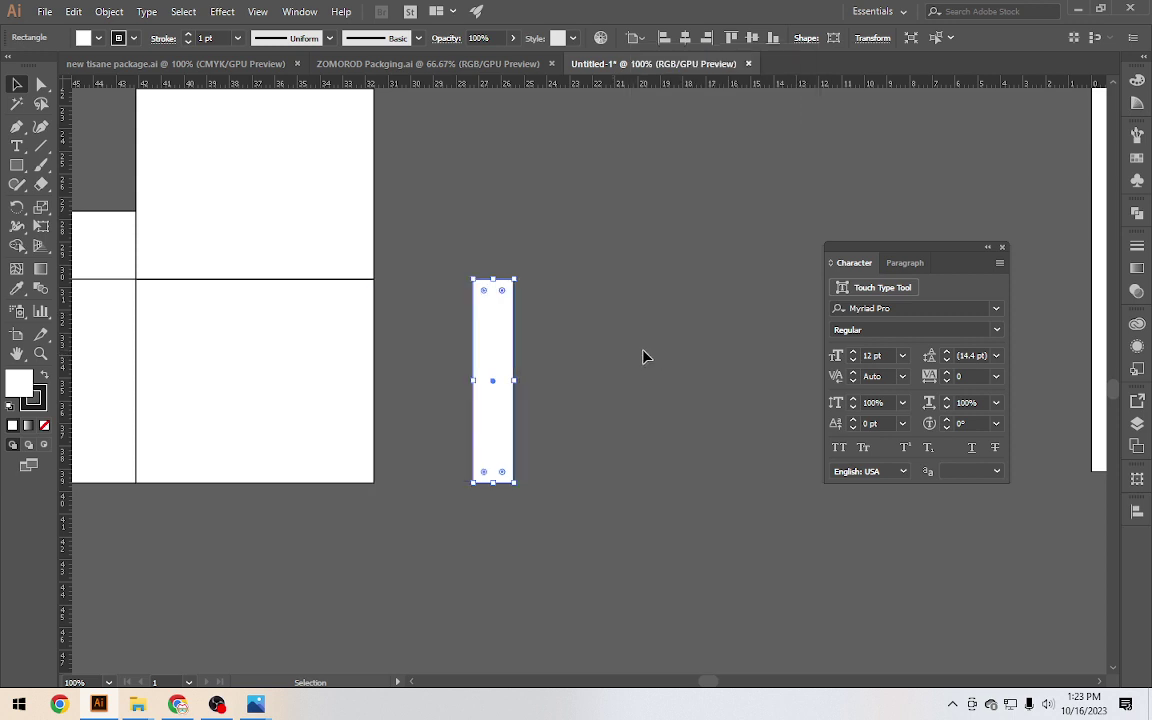
Butt the 1.8 cm glue strip flush against the last panel's right edge
click(630, 366)
scroll(411, 390, up, 2)
drag(558, 373, 352, 380)
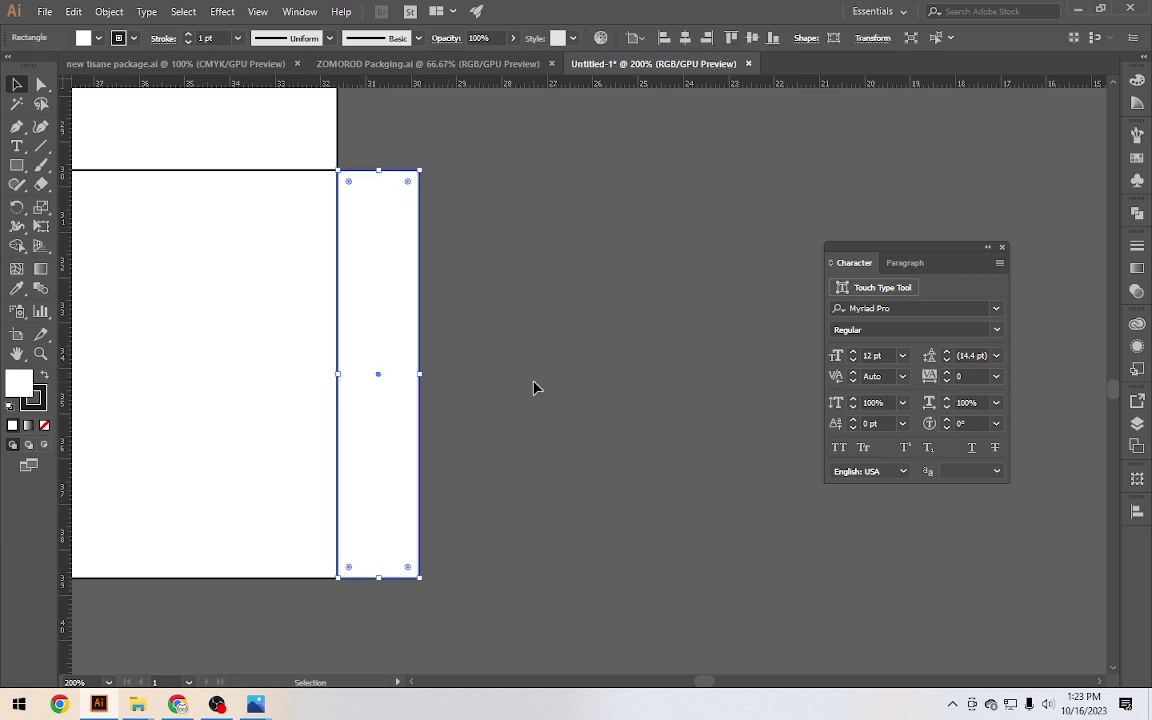
click(533, 387)
scroll(535, 388, down, 3)
scroll(555, 386, down, 2)
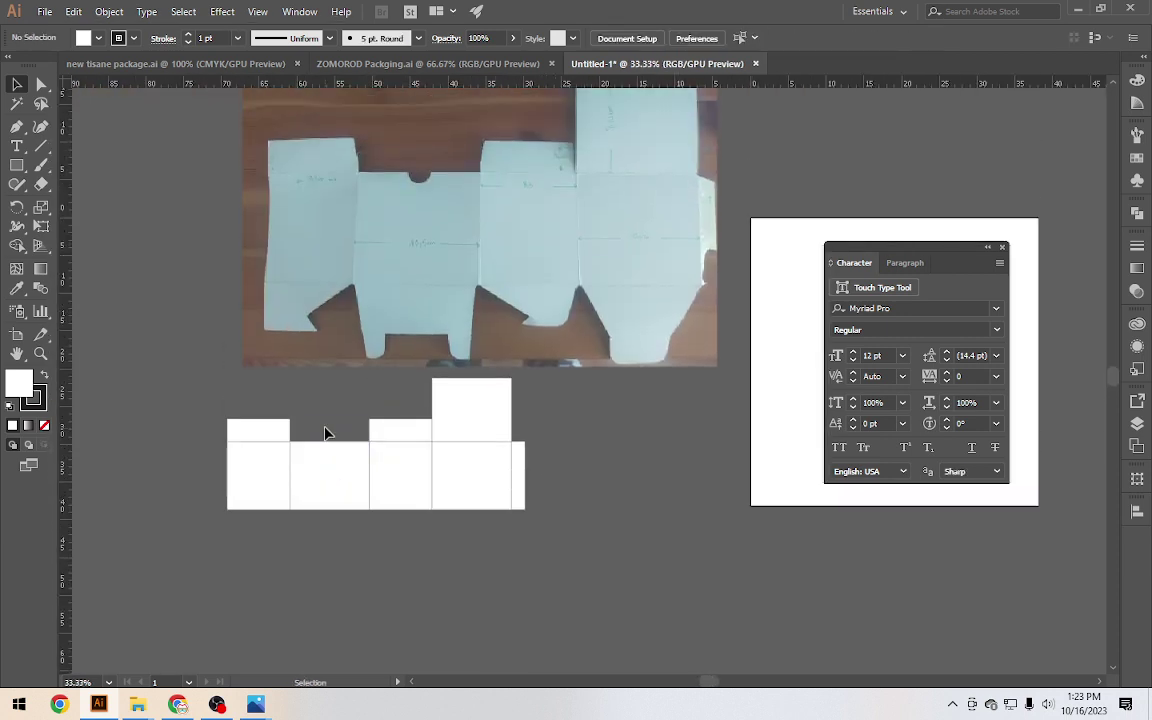
scroll(422, 296, up, 3)
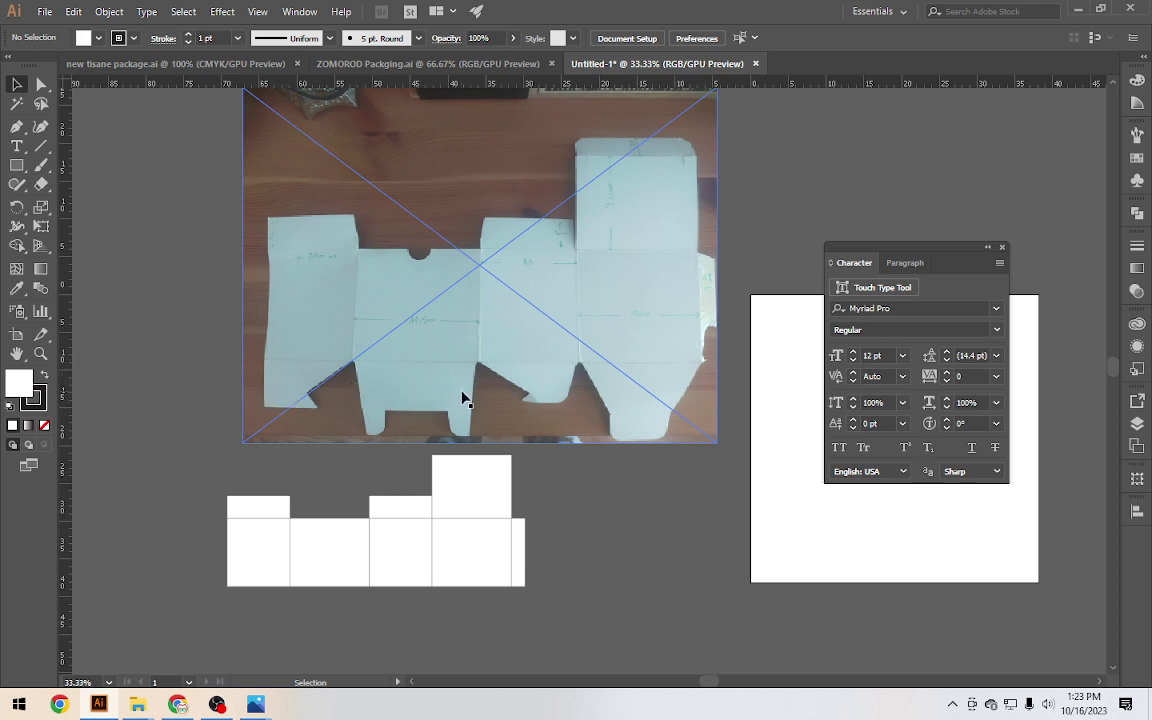
scroll(455, 405, up, 2)
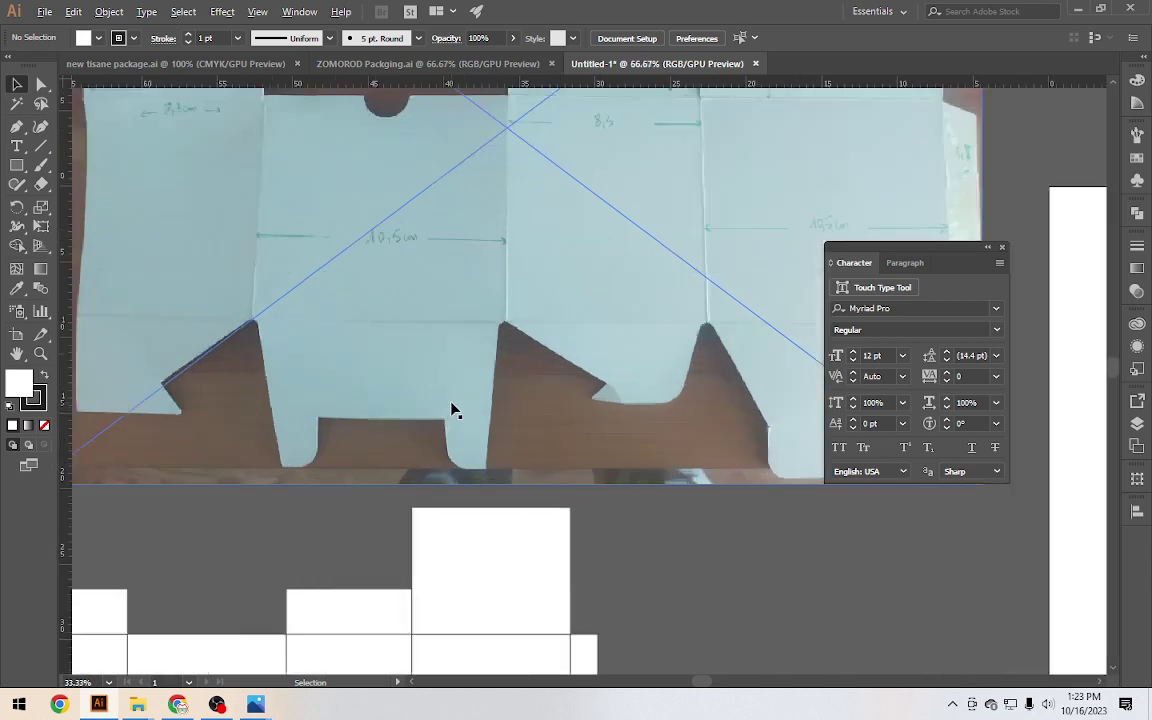
scroll(480, 385, up, 1)
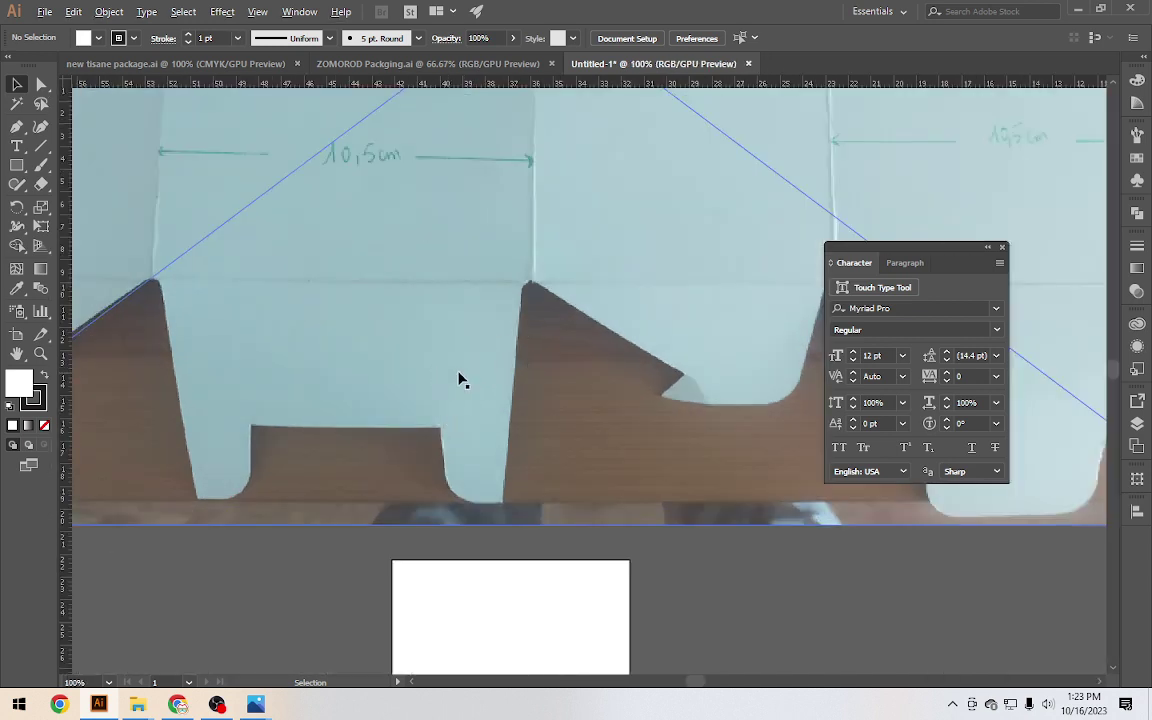
scroll(460, 381, down, 2)
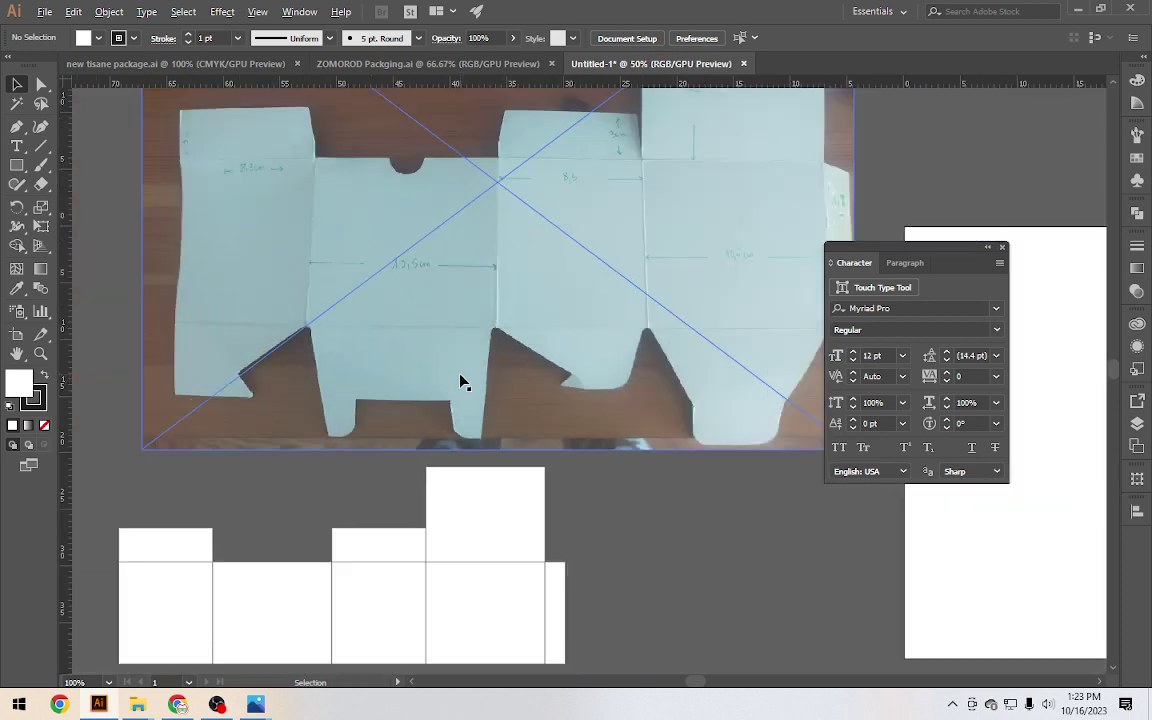
scroll(460, 381, down, 1)
scroll(460, 381, down, 1)
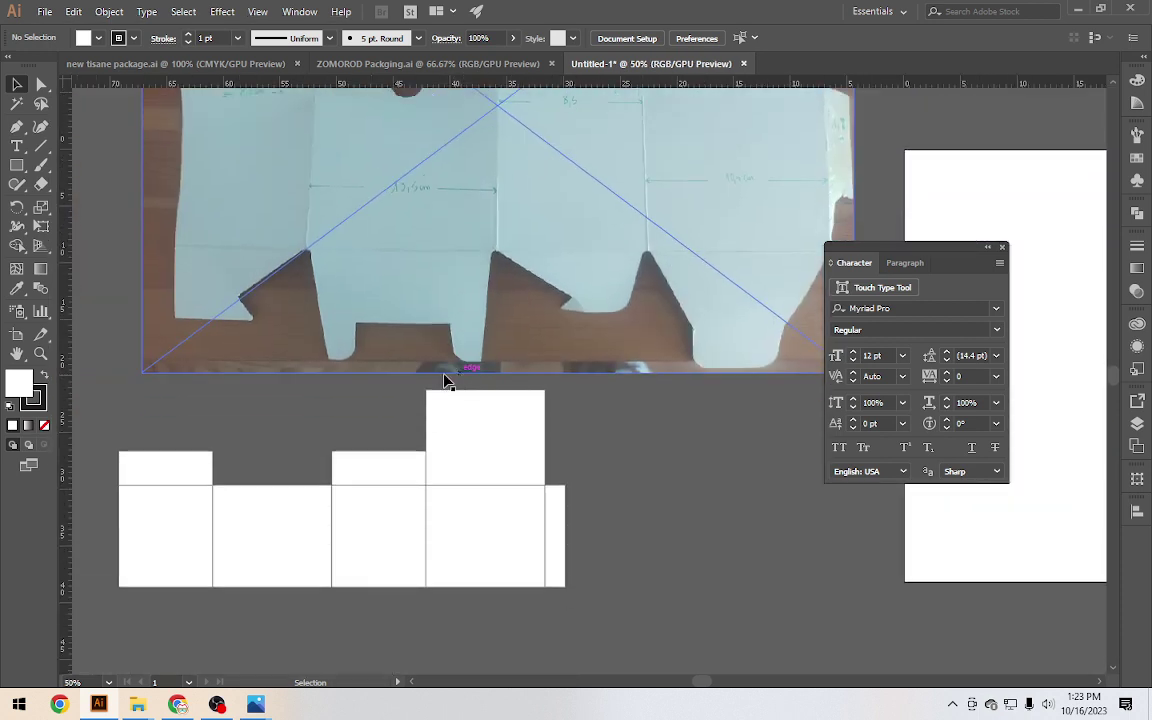
drag(266, 413, 365, 358)
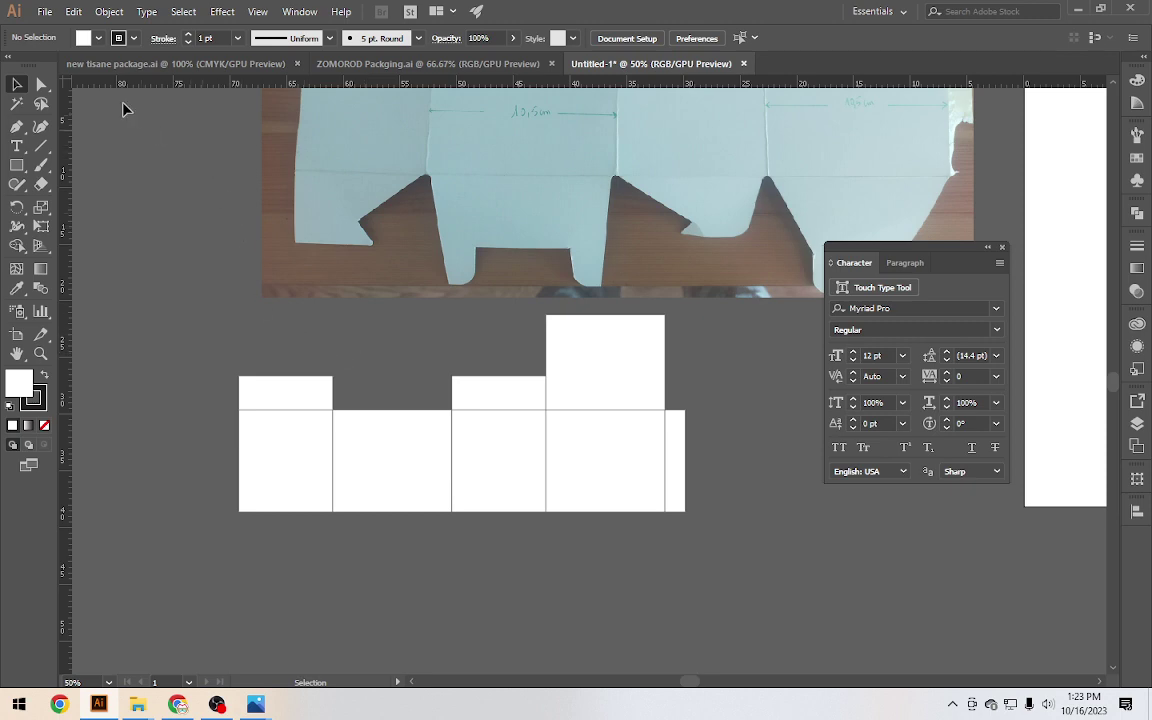
Place template tea zomorod.jpg on the canvas and move it left of the box layout
click(45, 12)
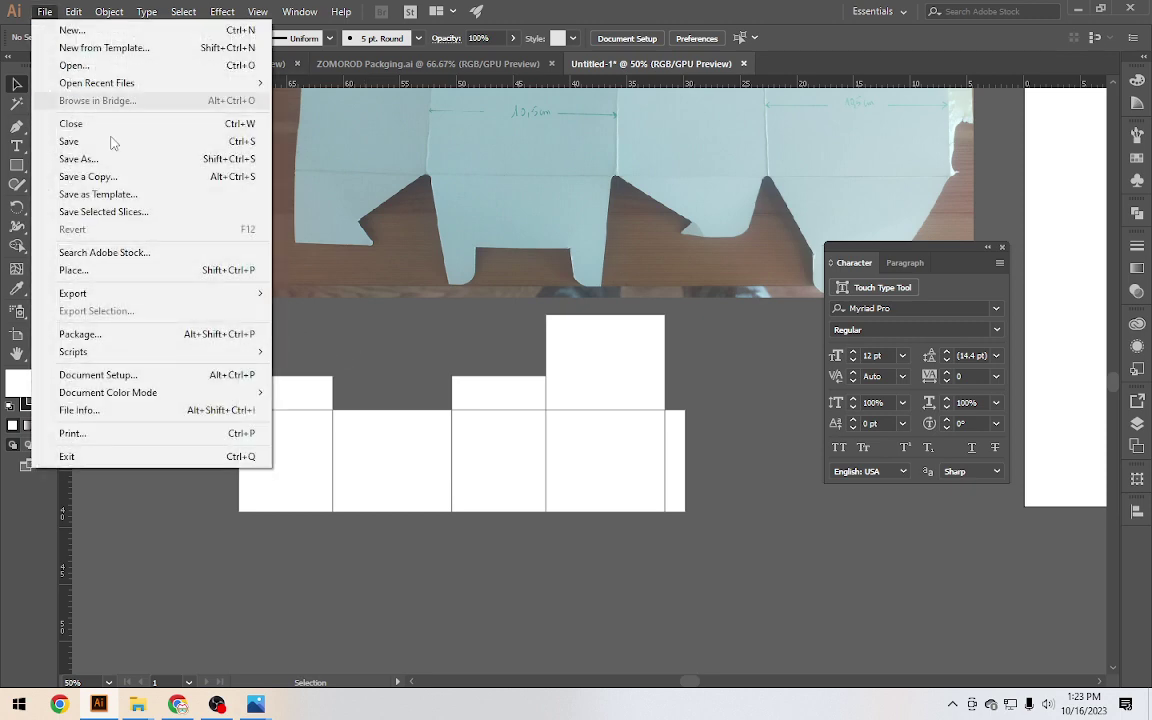
click(140, 272)
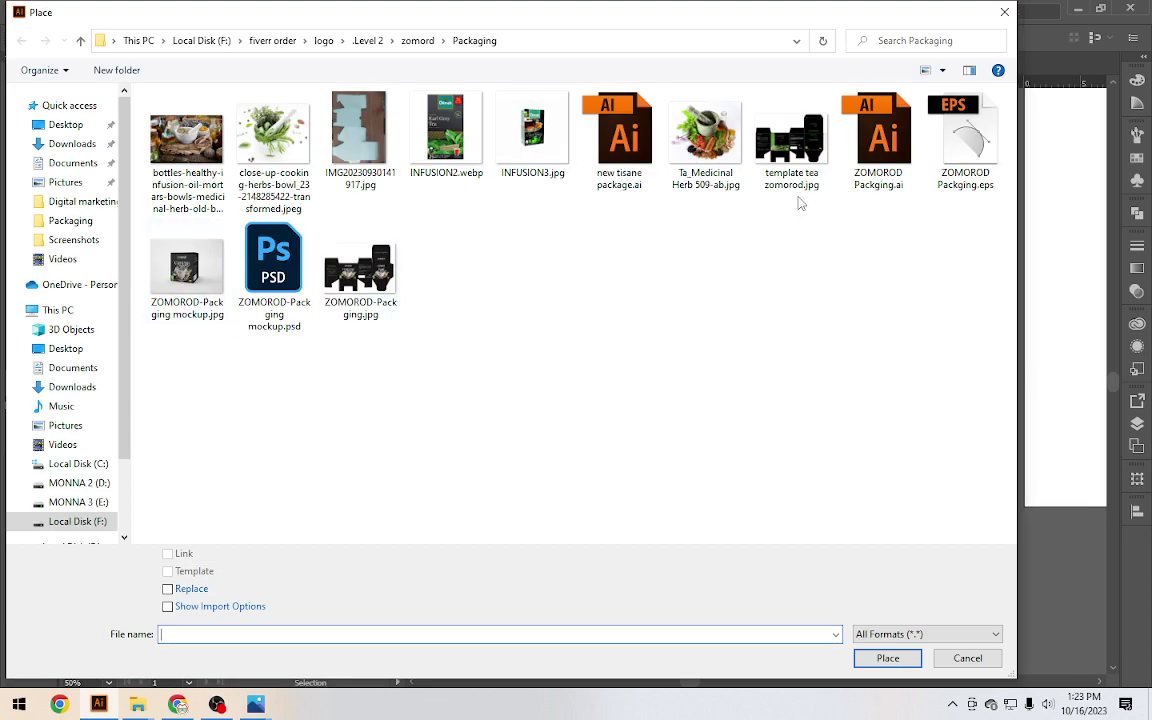
double_click(785, 150)
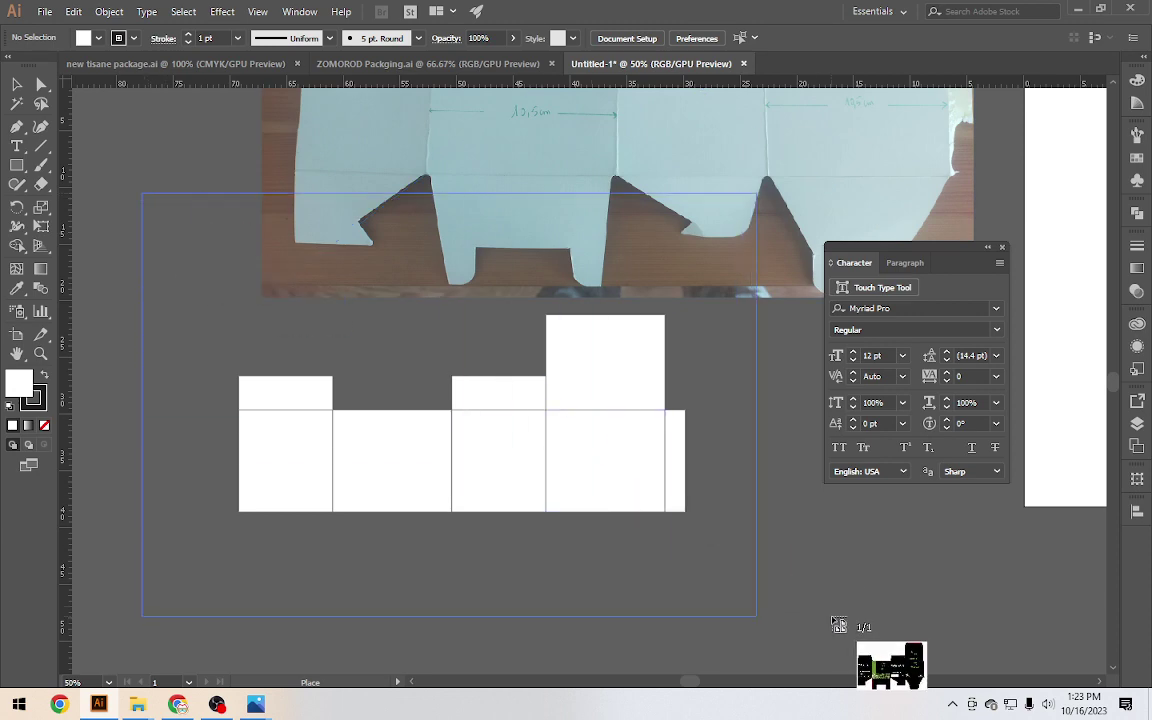
drag(540, 414, 784, 580)
alt+scroll(724, 543, down, 4)
drag(722, 543, 539, 511)
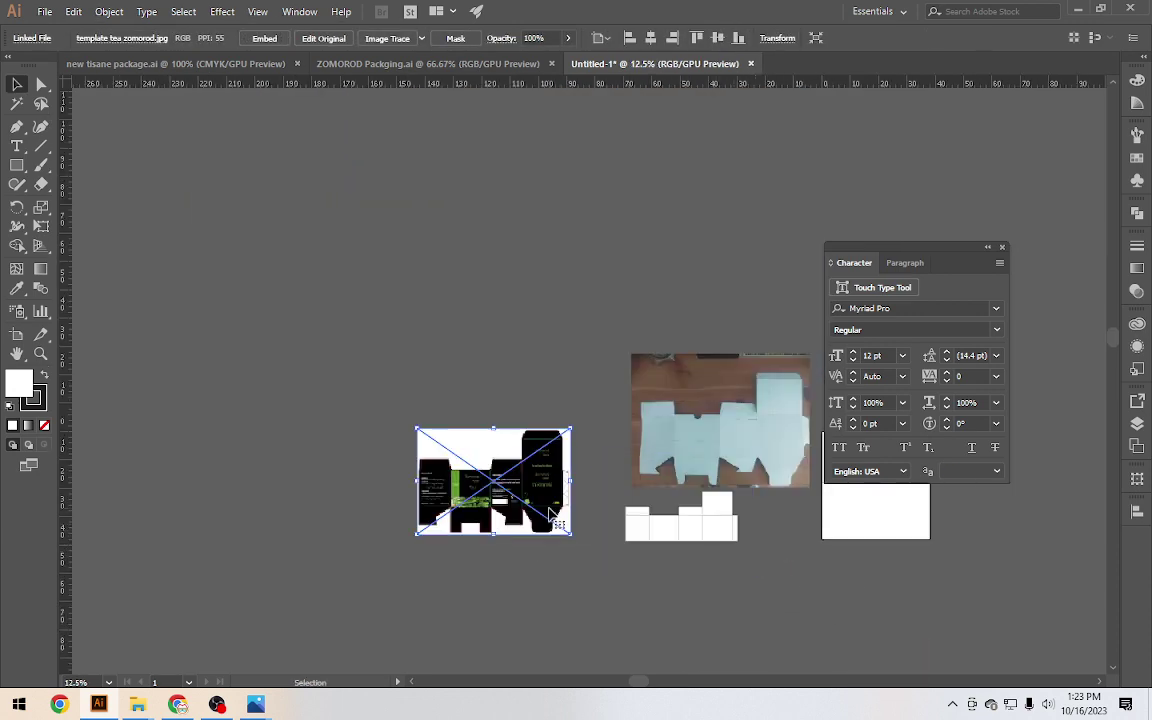
alt+scroll(535, 514, up, 4)
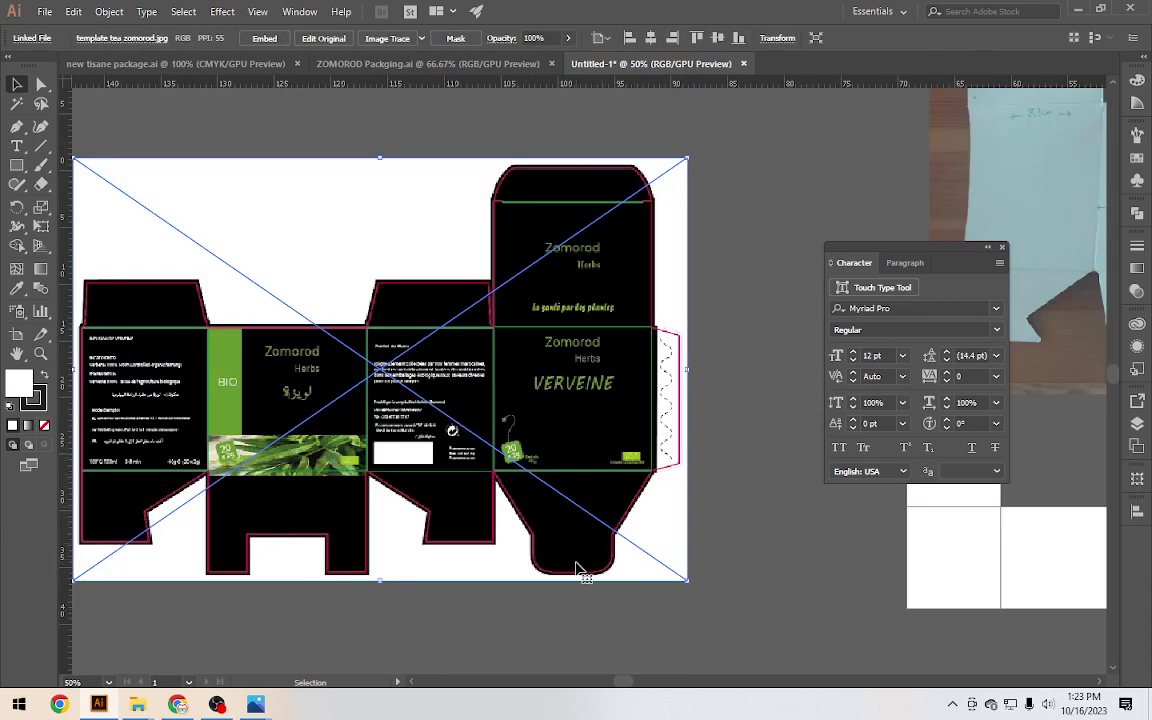
drag(537, 596, 596, 543)
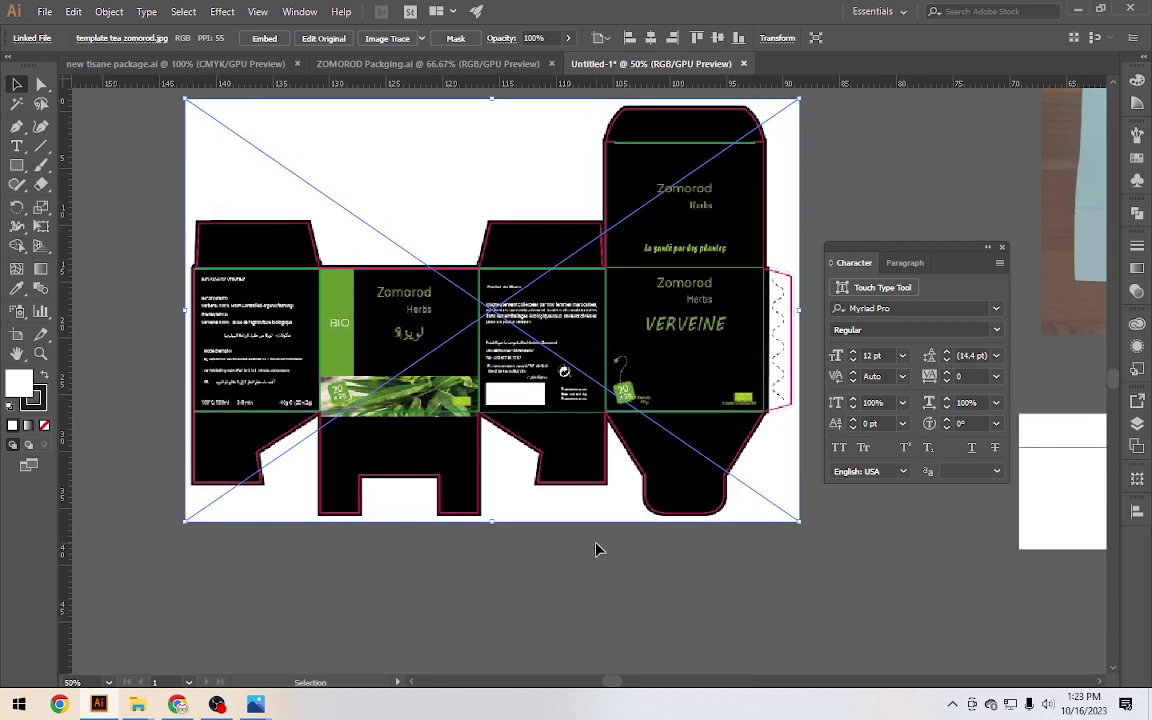
Drag the tea carton template over the white box rectangles
click(420, 565)
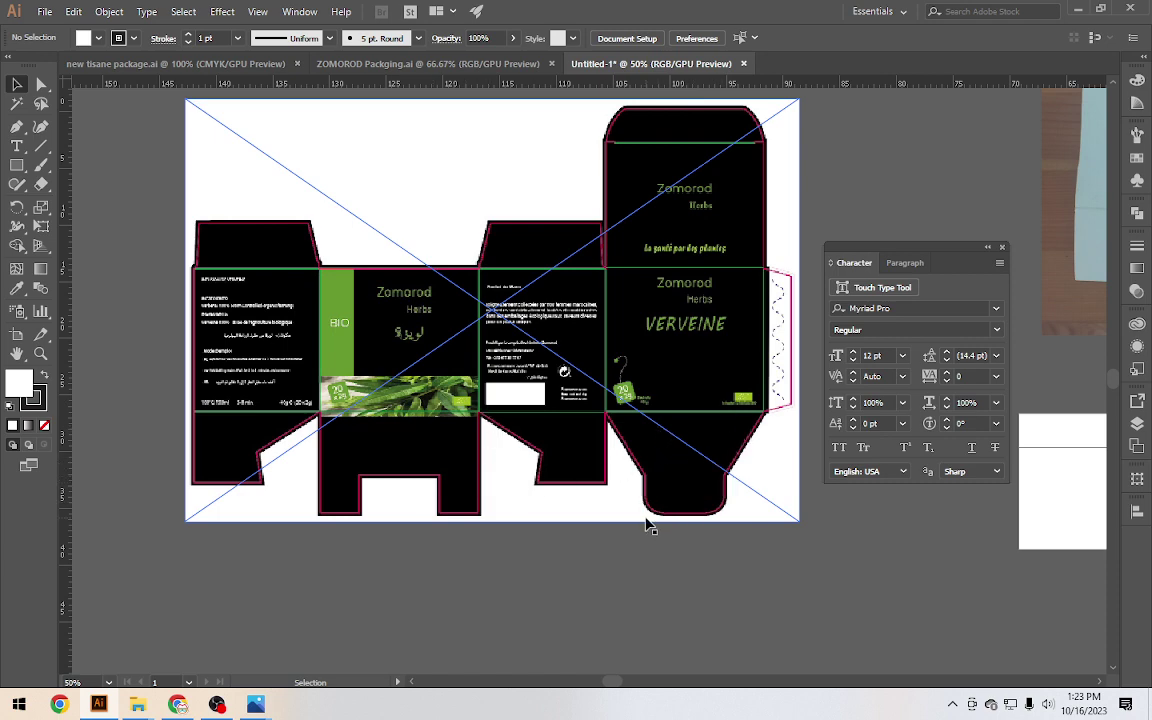
scroll(519, 532, right, 10)
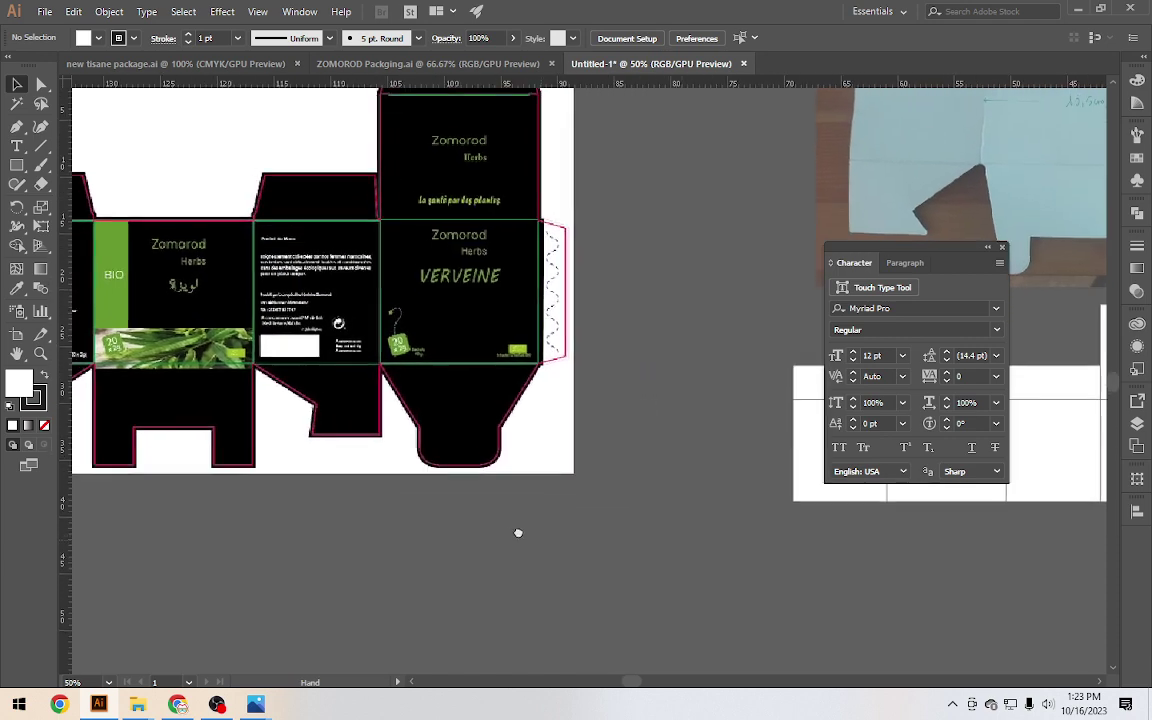
click(443, 358)
scroll(443, 358, down, 2)
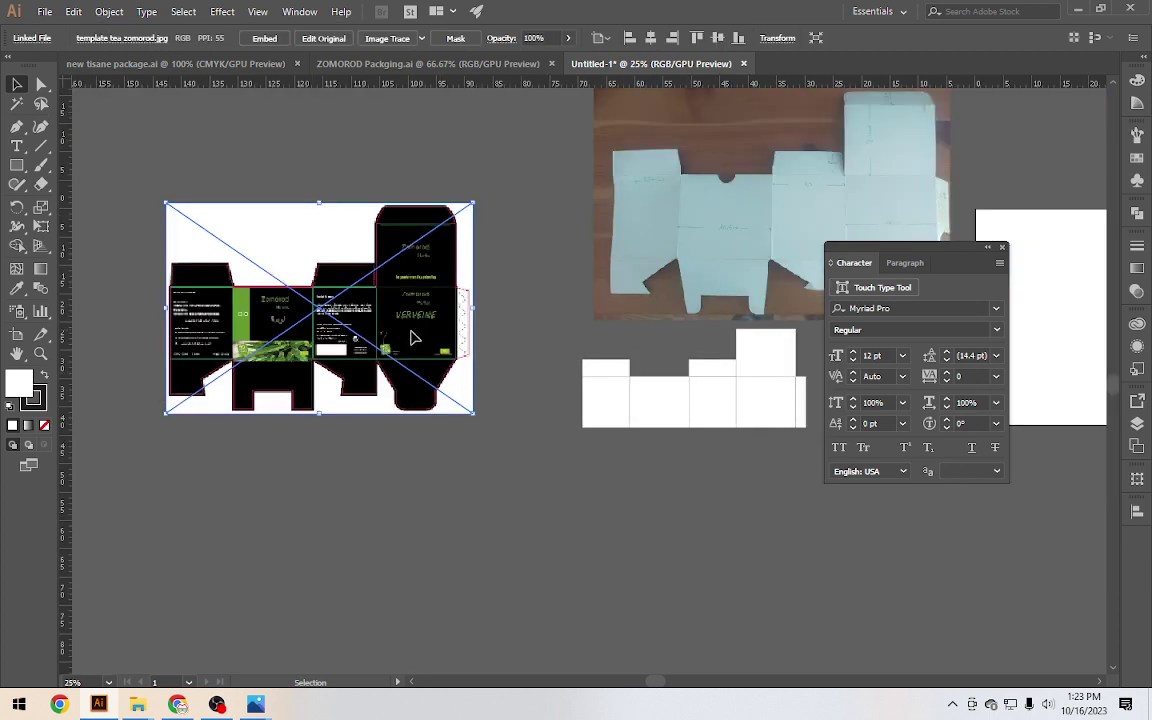
drag(413, 332, 781, 408)
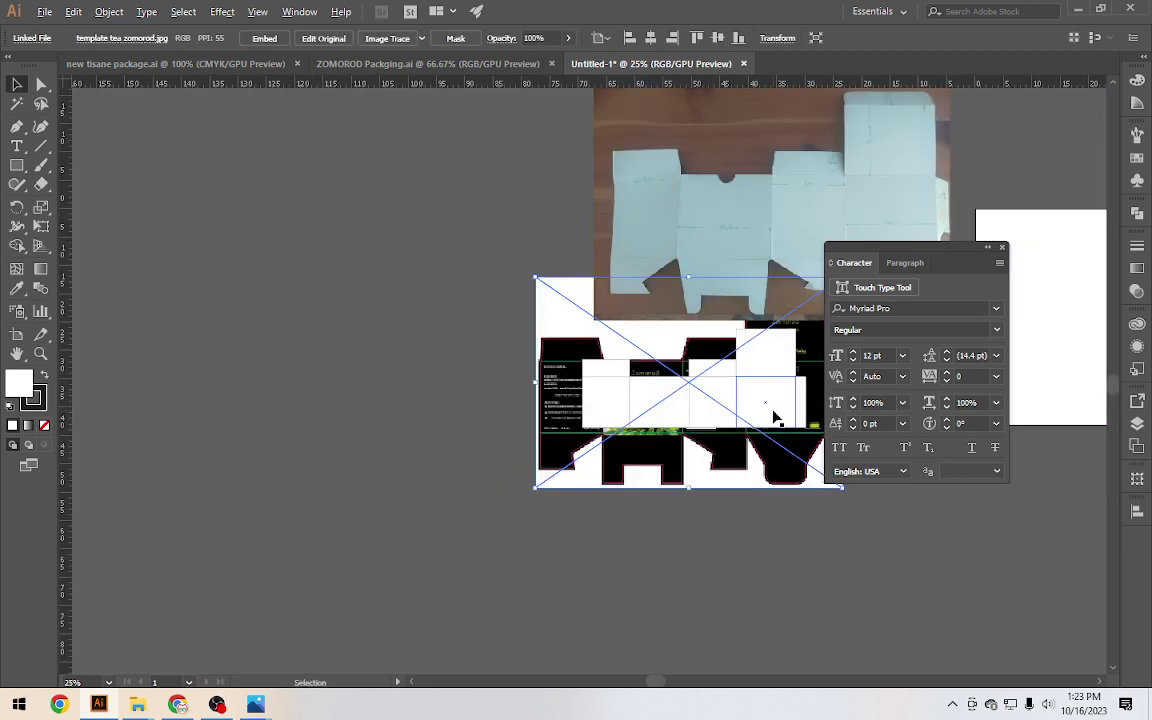
scroll(773, 415, up, 2)
scroll(771, 417, up, 1)
drag(700, 564, 972, 532)
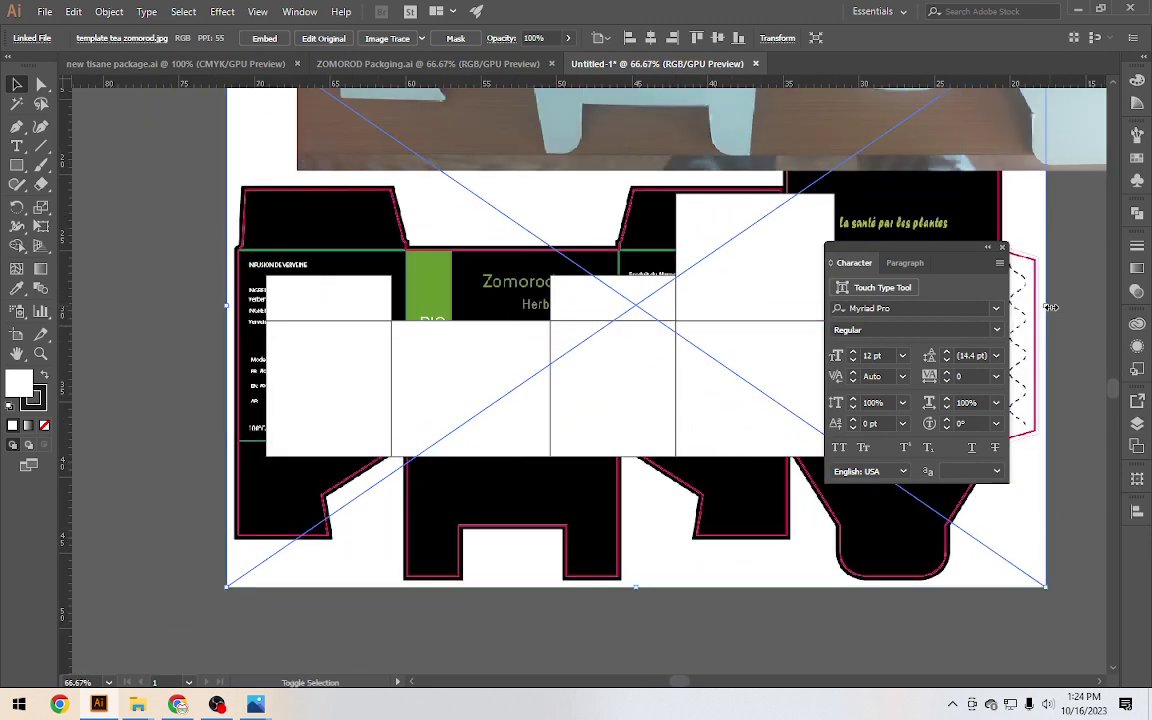
Resize the template by its handles until it spans the panels, about 40.16 cm wide
drag(1050, 307, 568, 419)
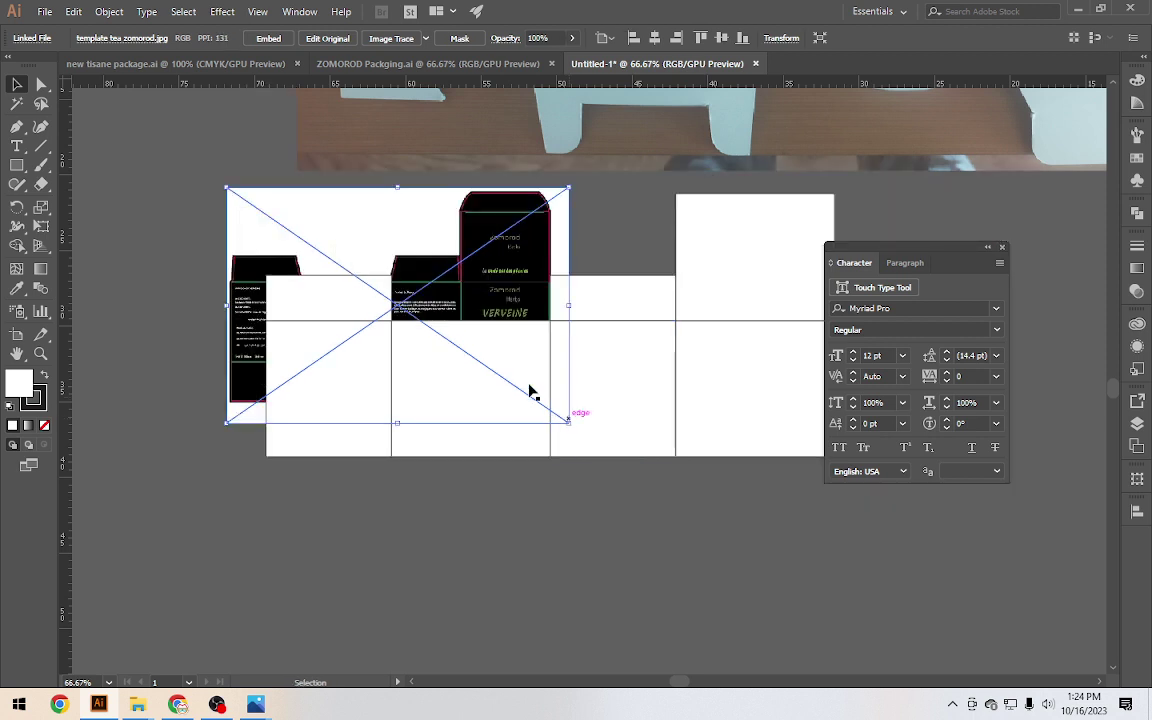
drag(477, 286, 520, 296)
drag(609, 309, 893, 356)
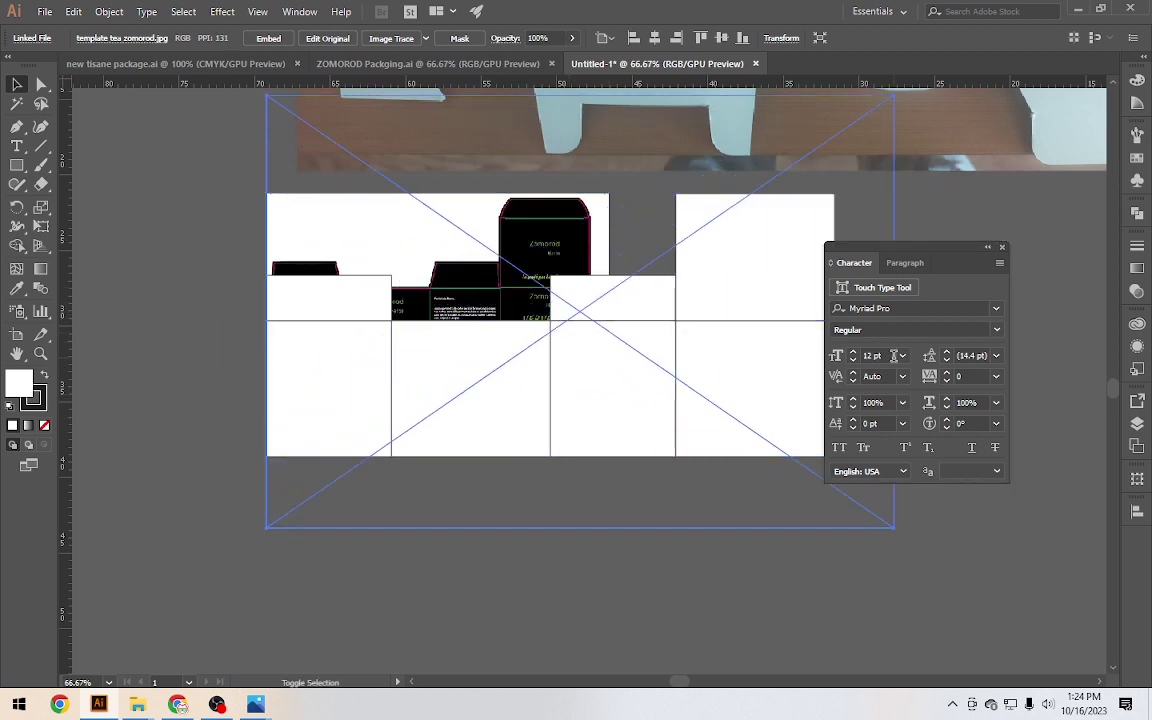
drag(504, 312, 457, 304)
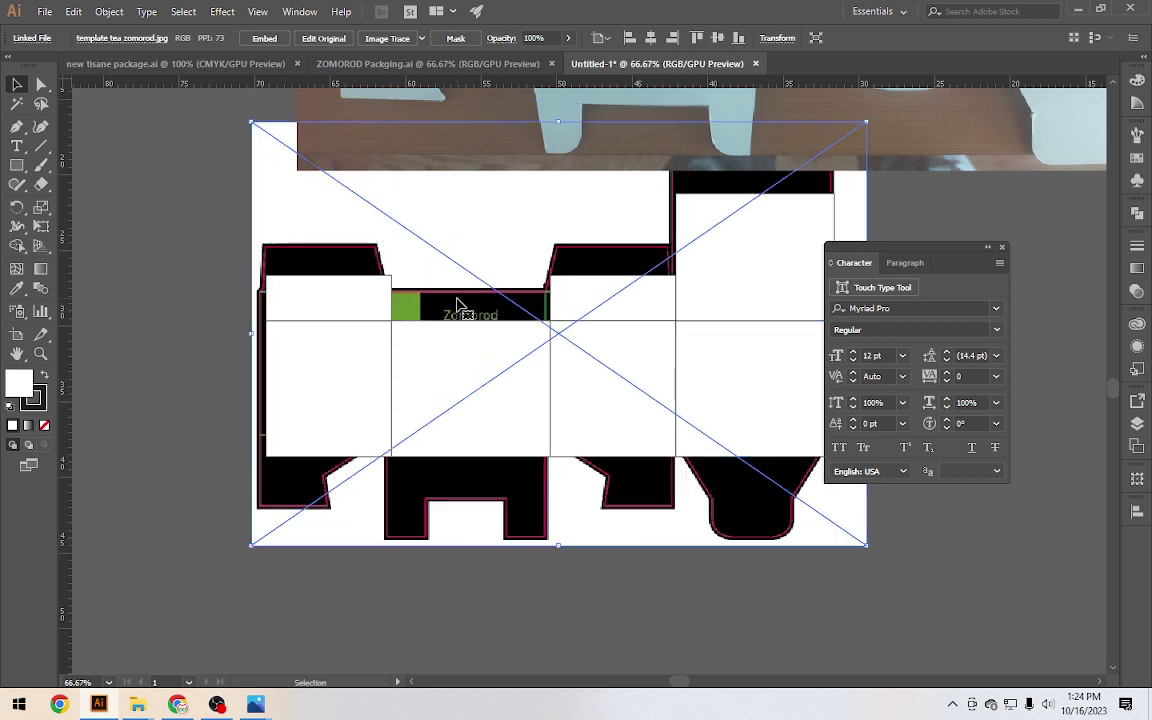
drag(258, 333, 267, 338)
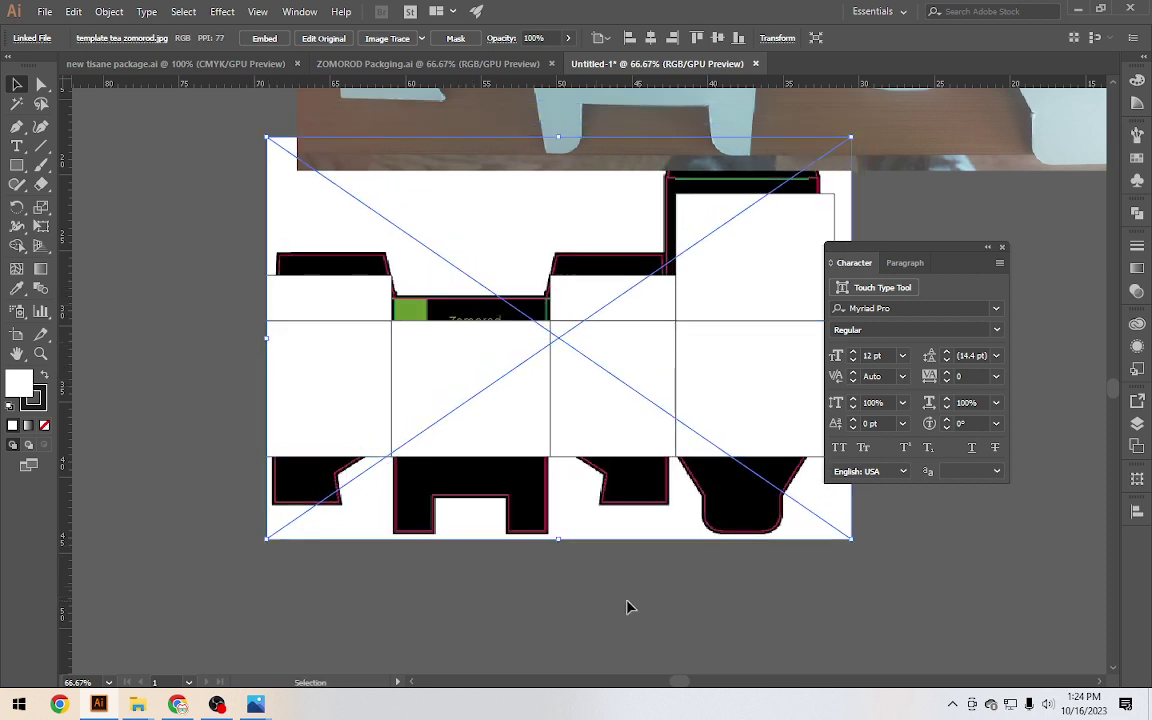
scroll(648, 609, up, 1)
scroll(648, 609, up, 1)
scroll(468, 550, up, 1)
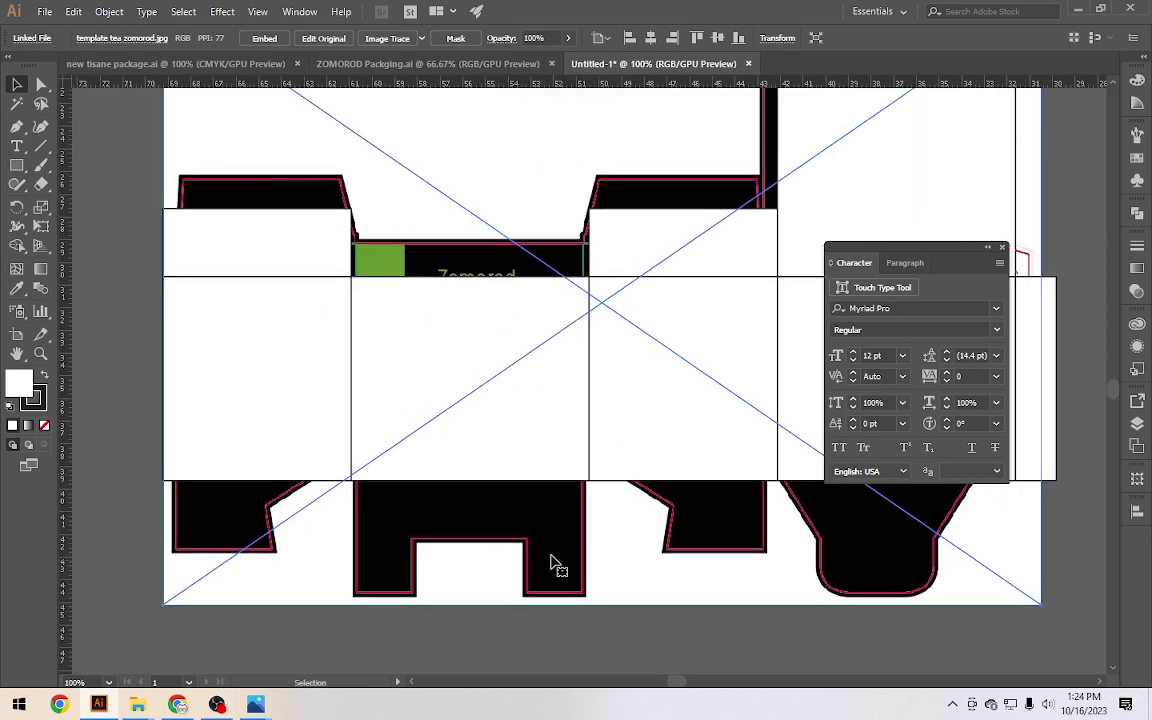
mouse_move(557, 565)
mouse_down()
mouse_move(539, 586)
mouse_move(551, 589)
mouse_up()
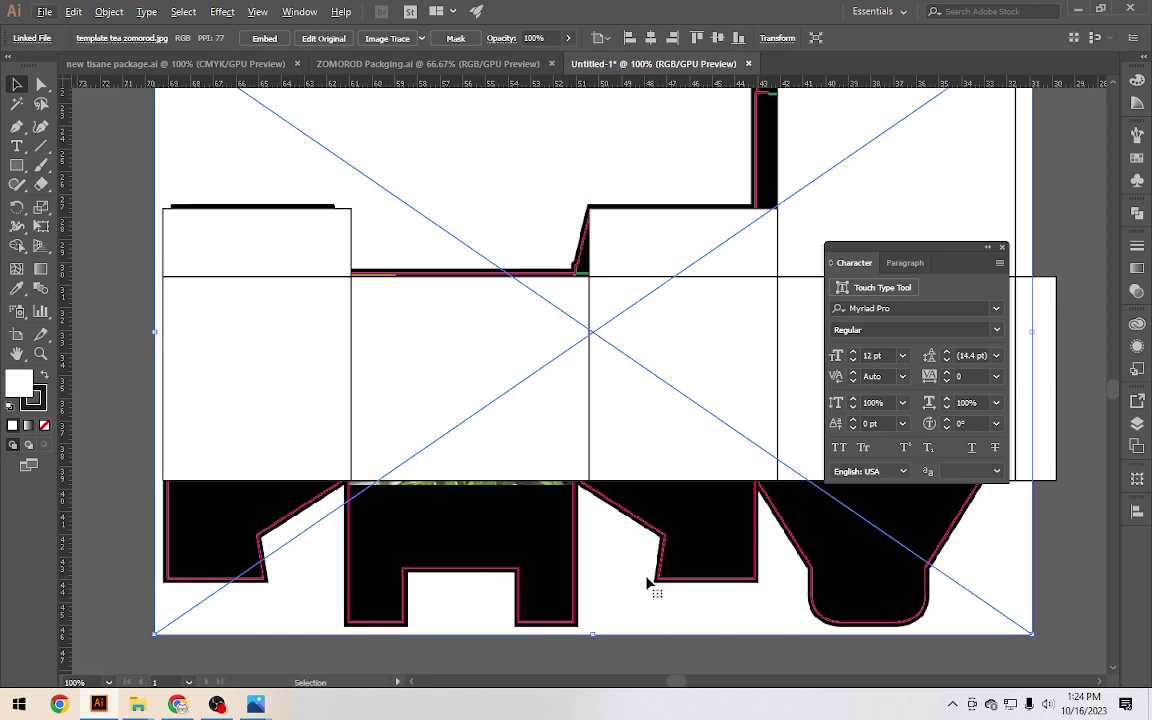
drag(651, 584, 427, 484)
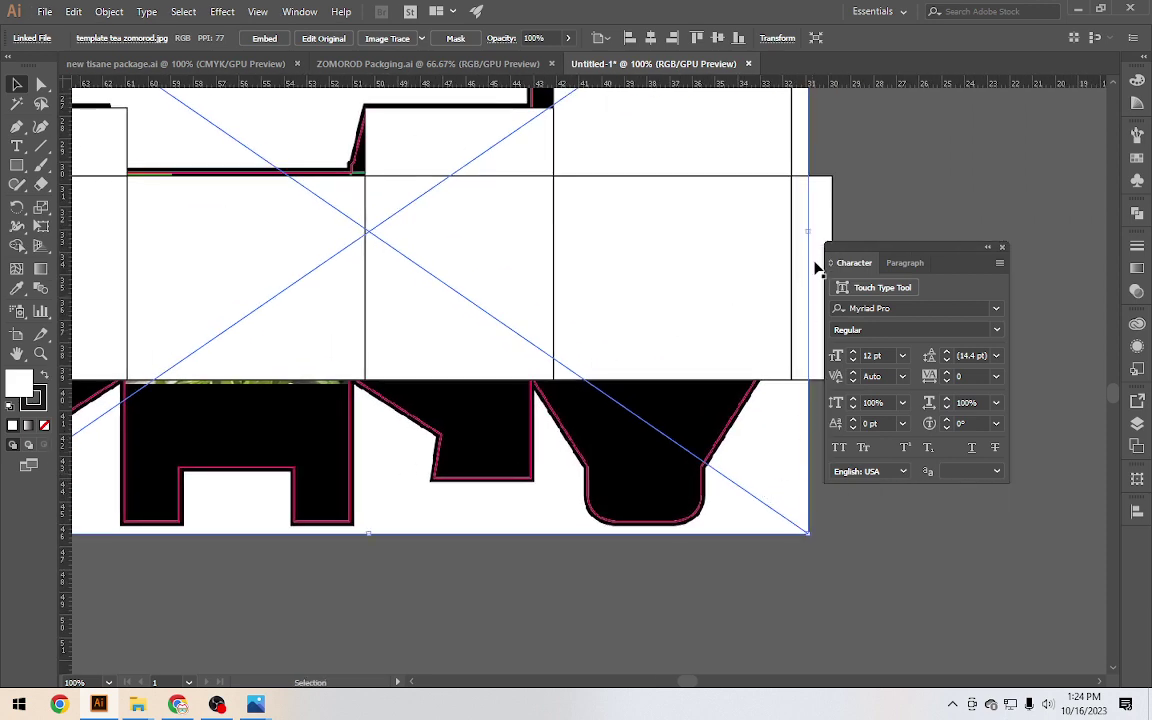
drag(810, 236, 830, 238)
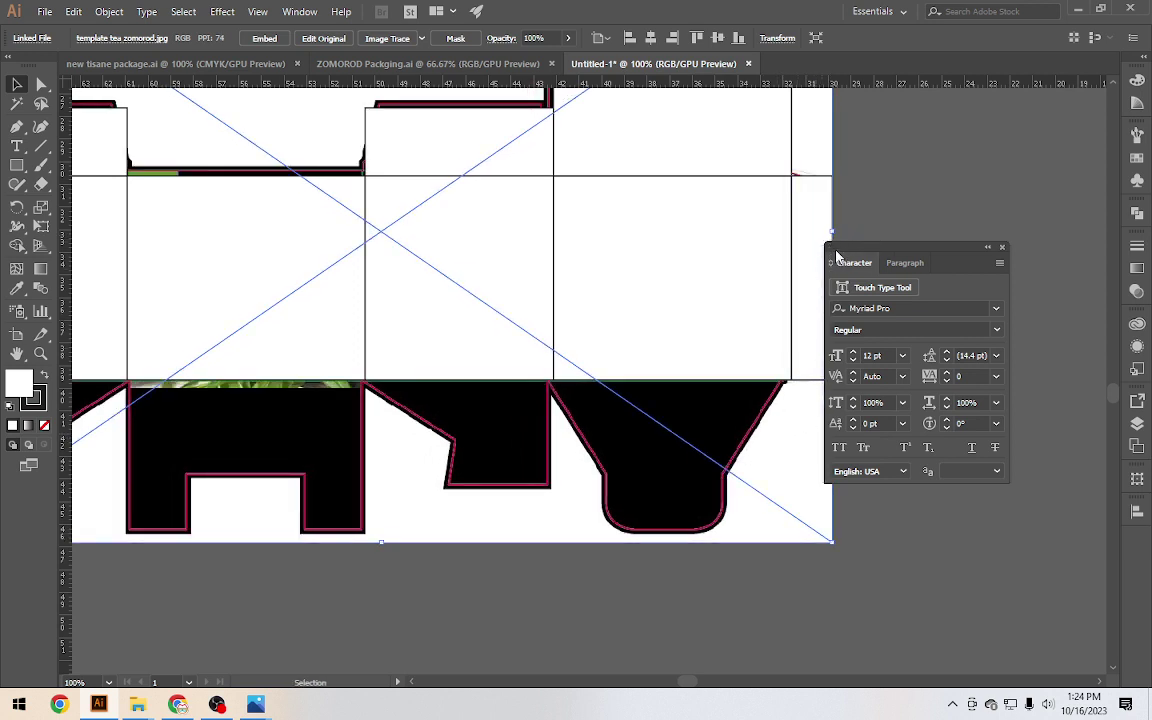
drag(836, 234, 843, 233)
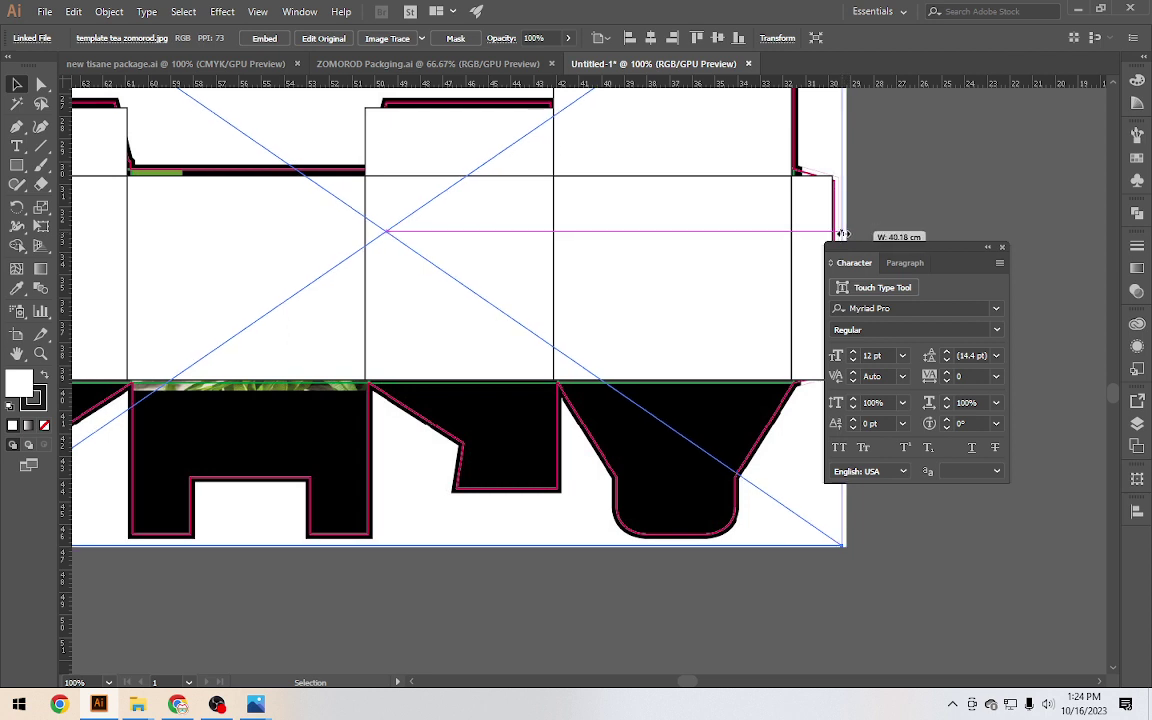
scroll(535, 473, left, 5)
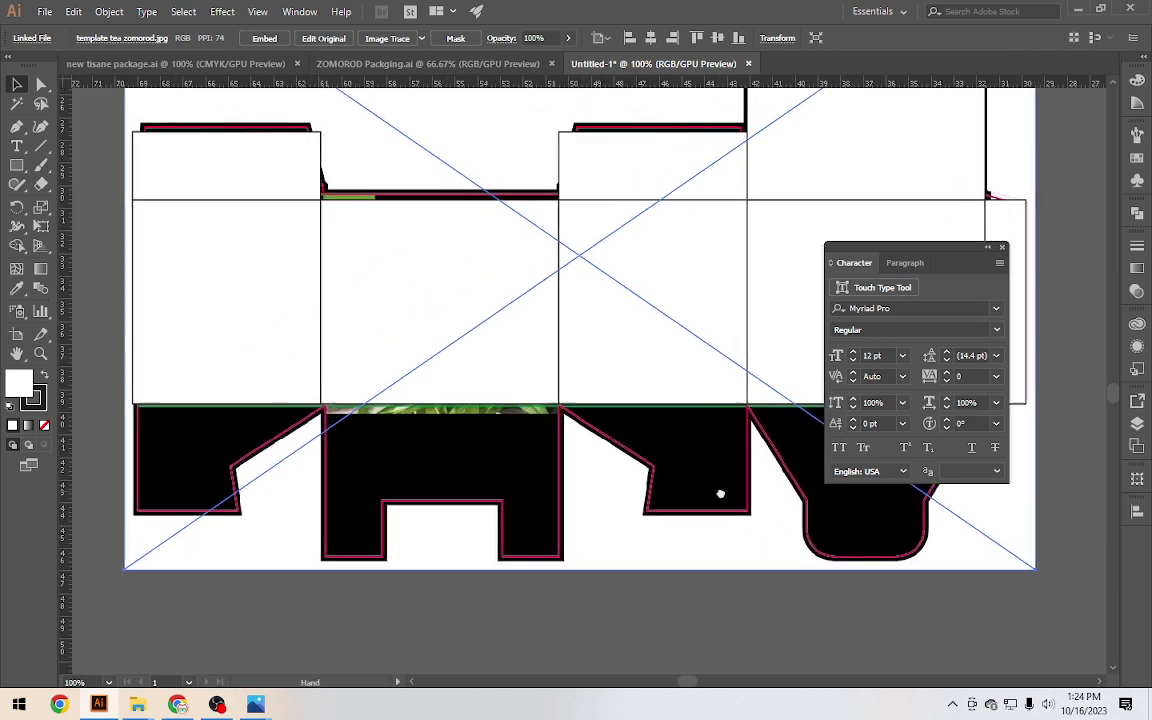
Reselect the template image and nudge it up two arrow-key steps to line up with the panels
click(474, 545)
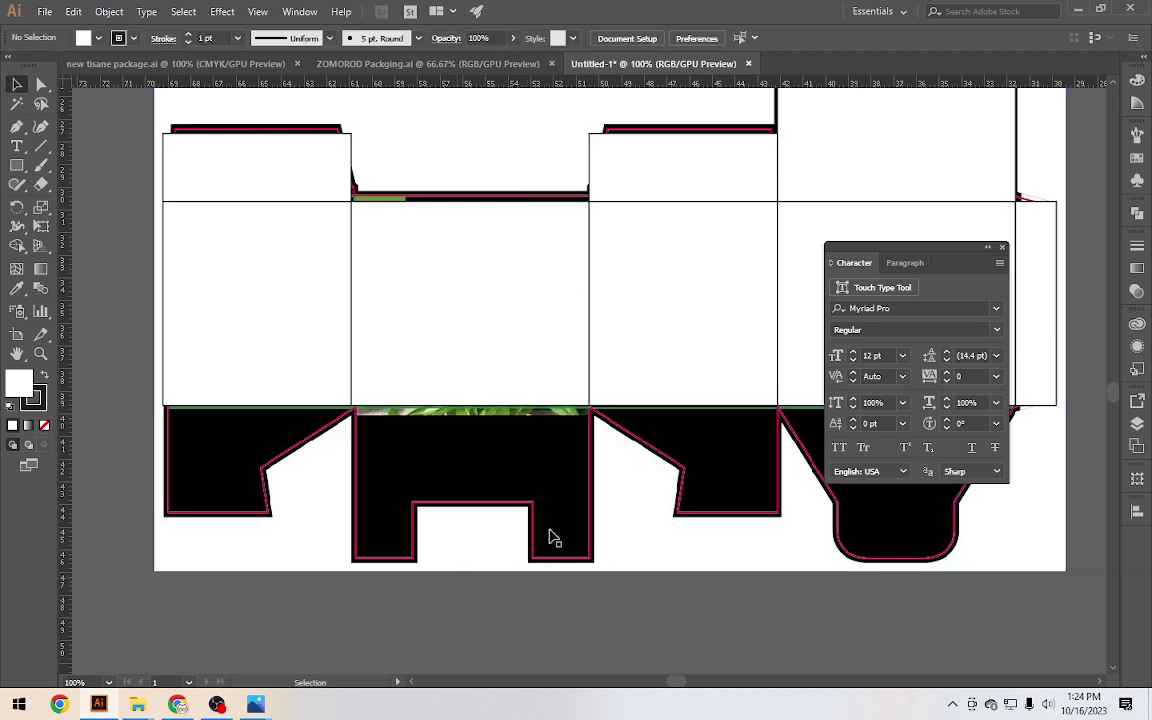
click(558, 525)
key(Up)
key(Up)
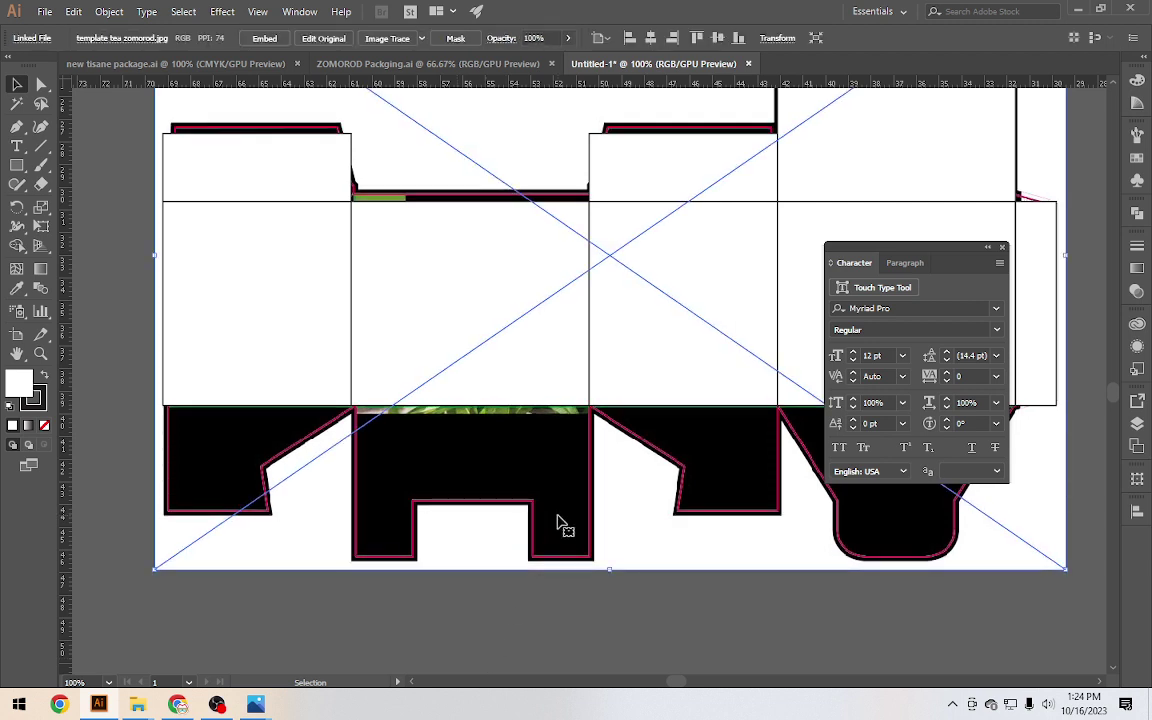
key(Up)
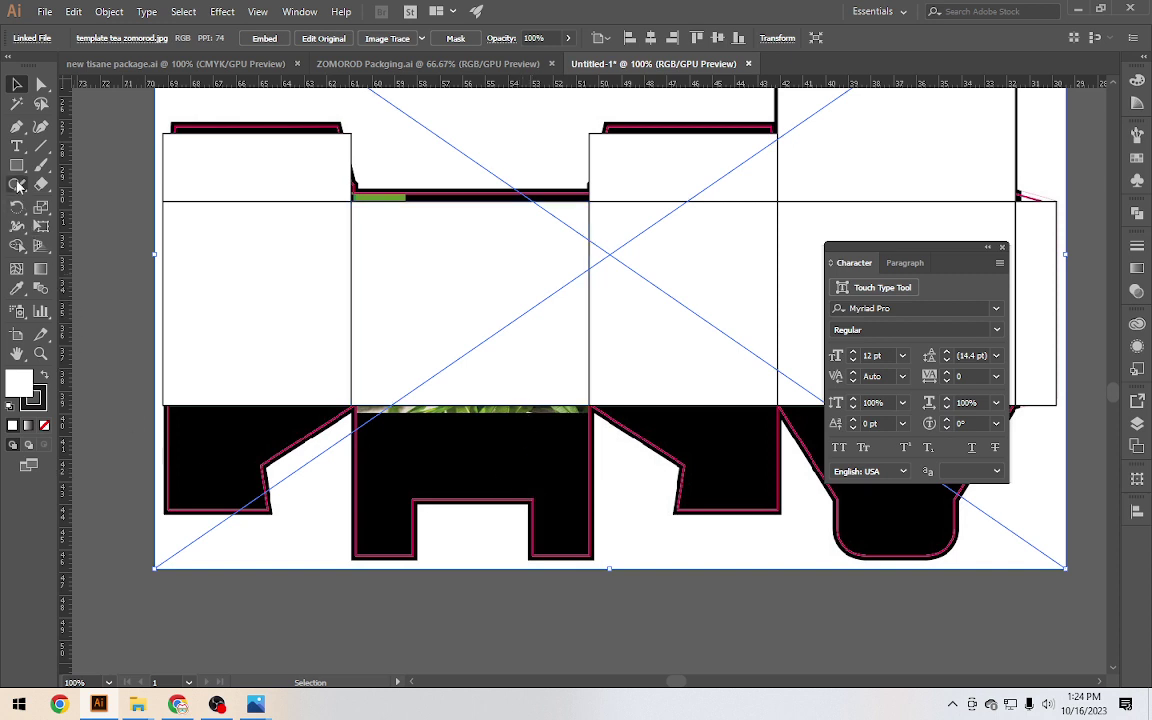
Trace the leftmost bottom flap with its angled notch as a closed path
click(16, 127)
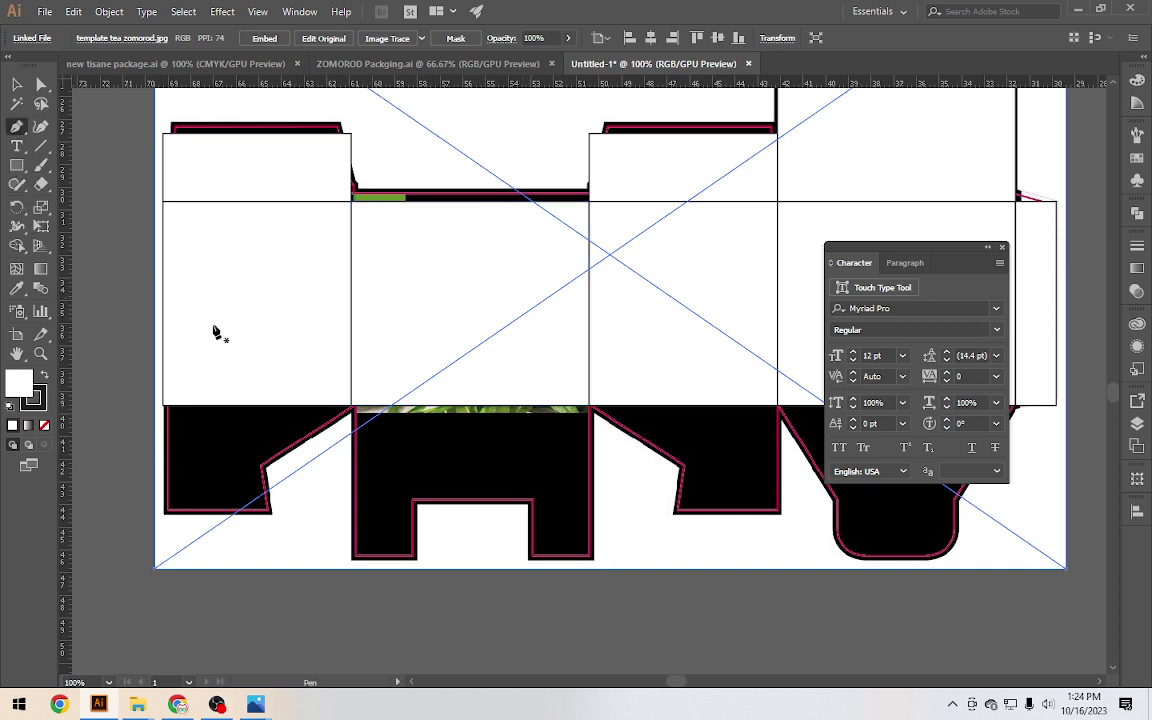
click(164, 407)
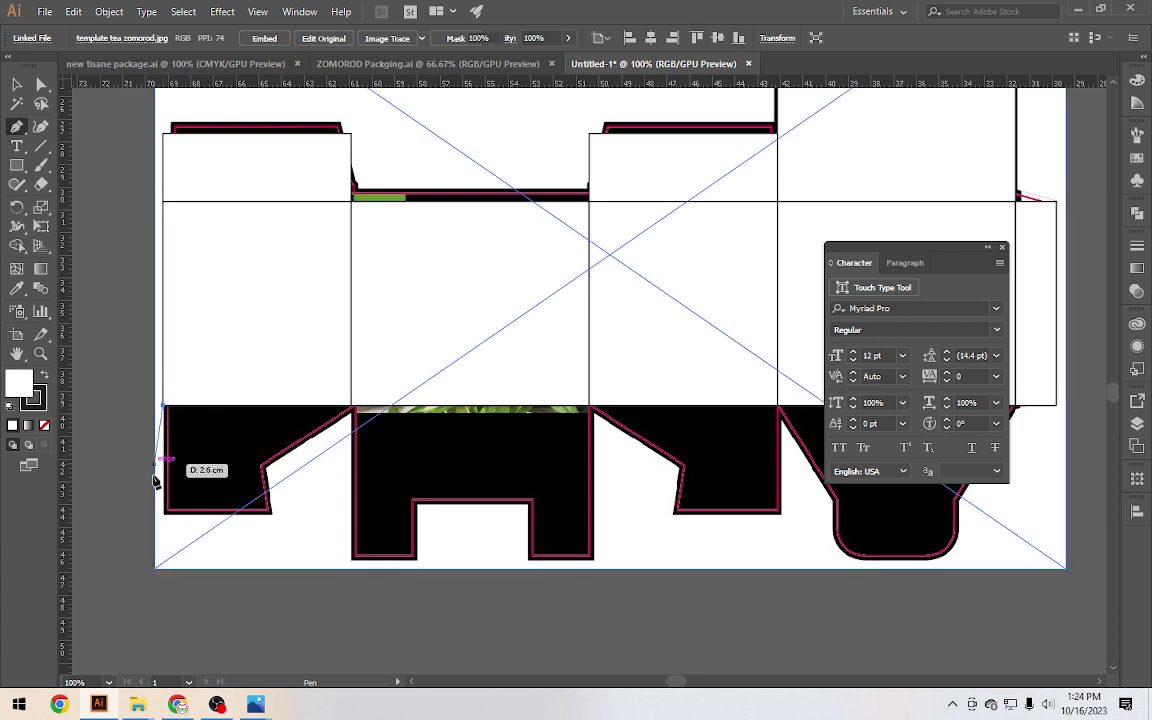
click(166, 514)
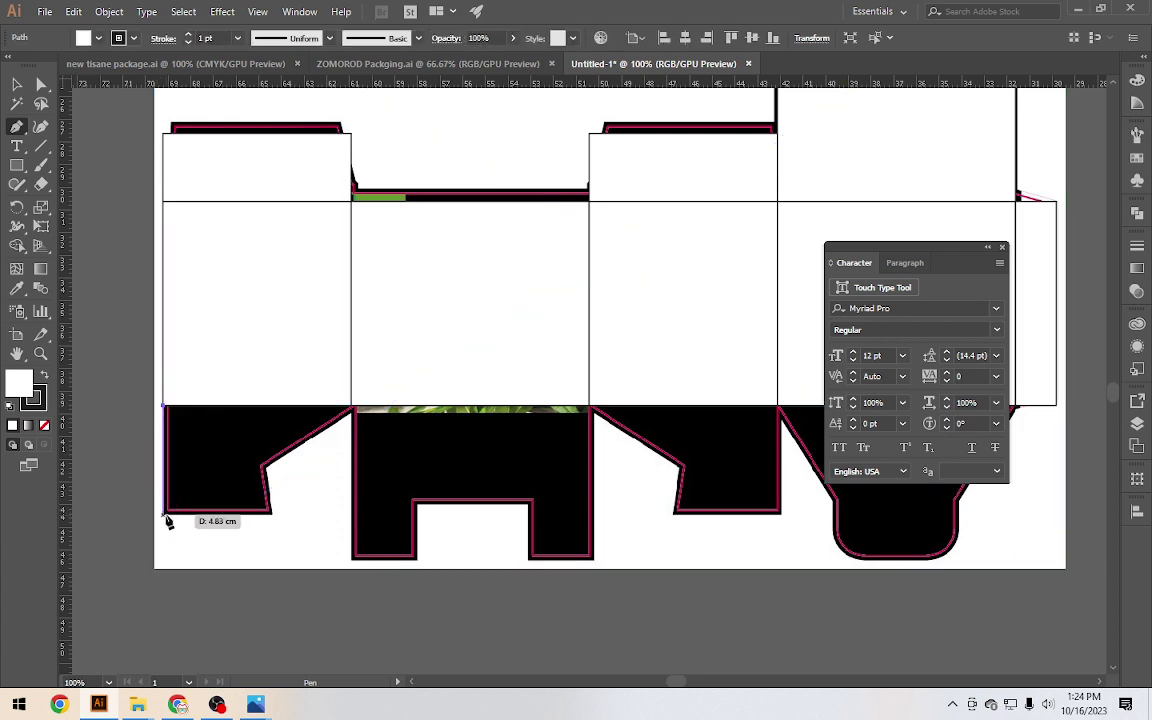
click(271, 514)
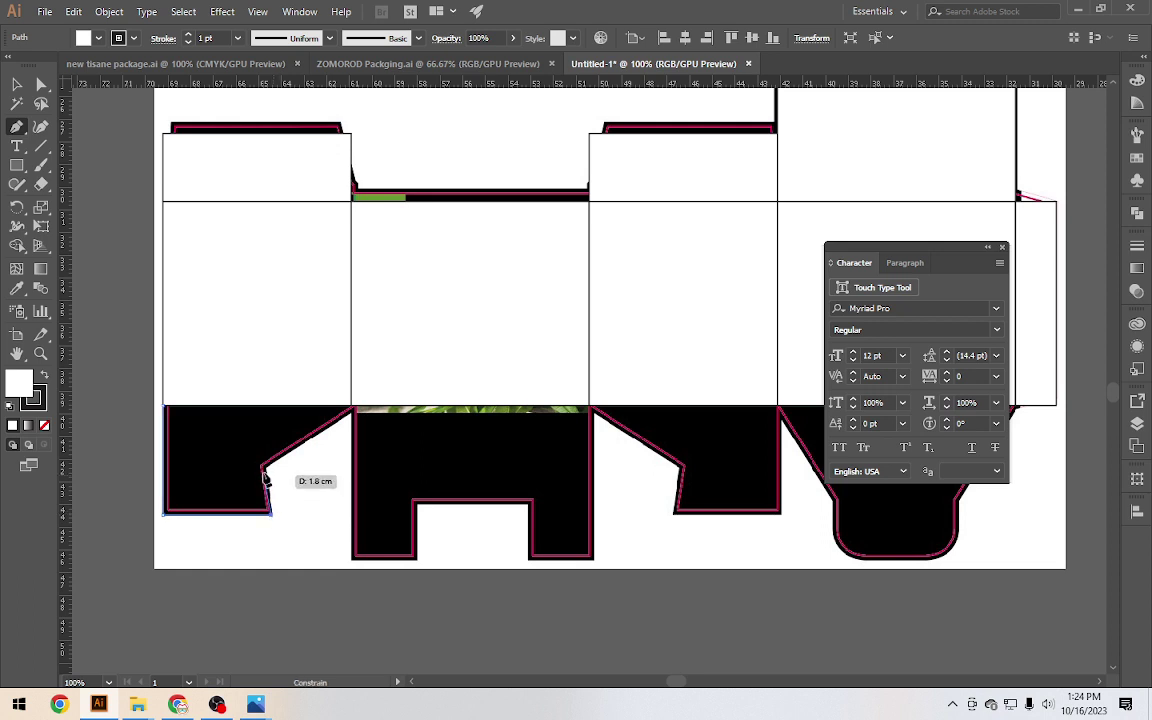
click(264, 465)
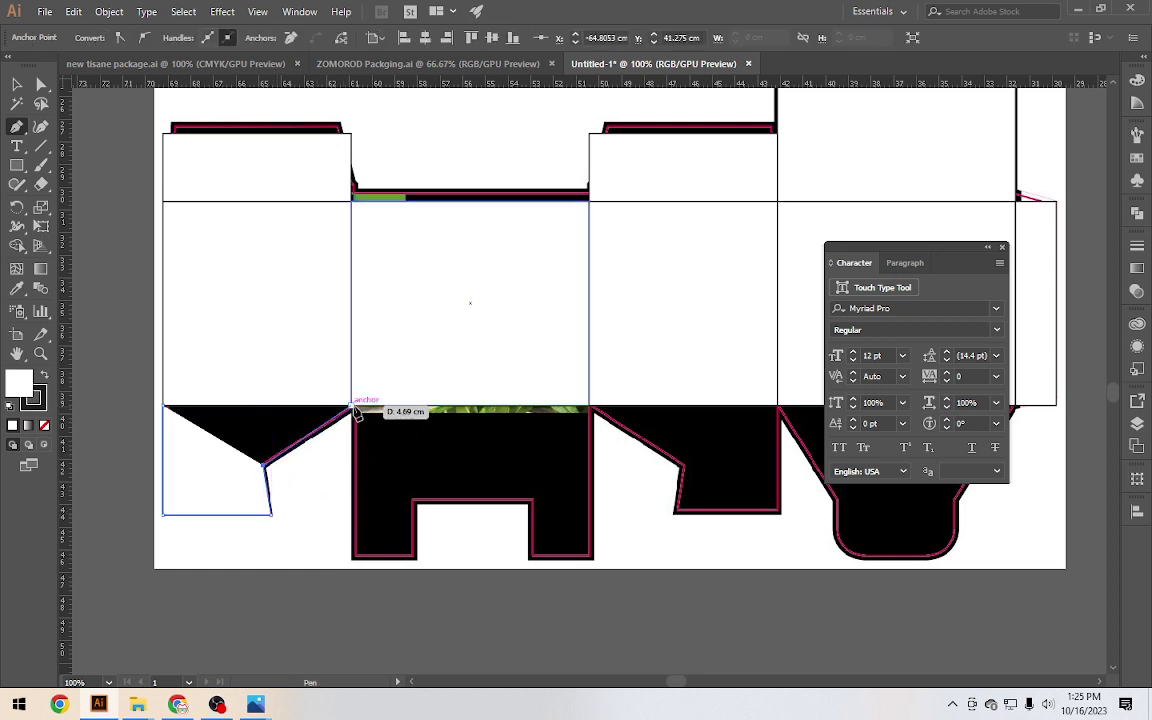
click(352, 406)
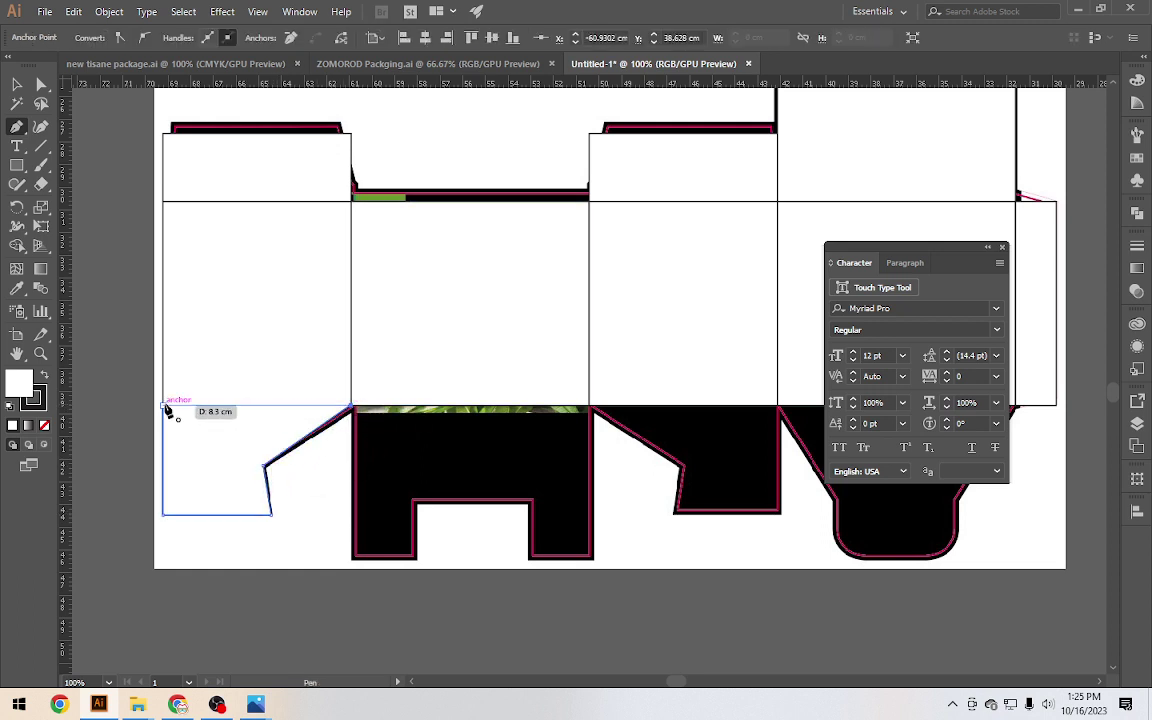
click(164, 406)
key(a)
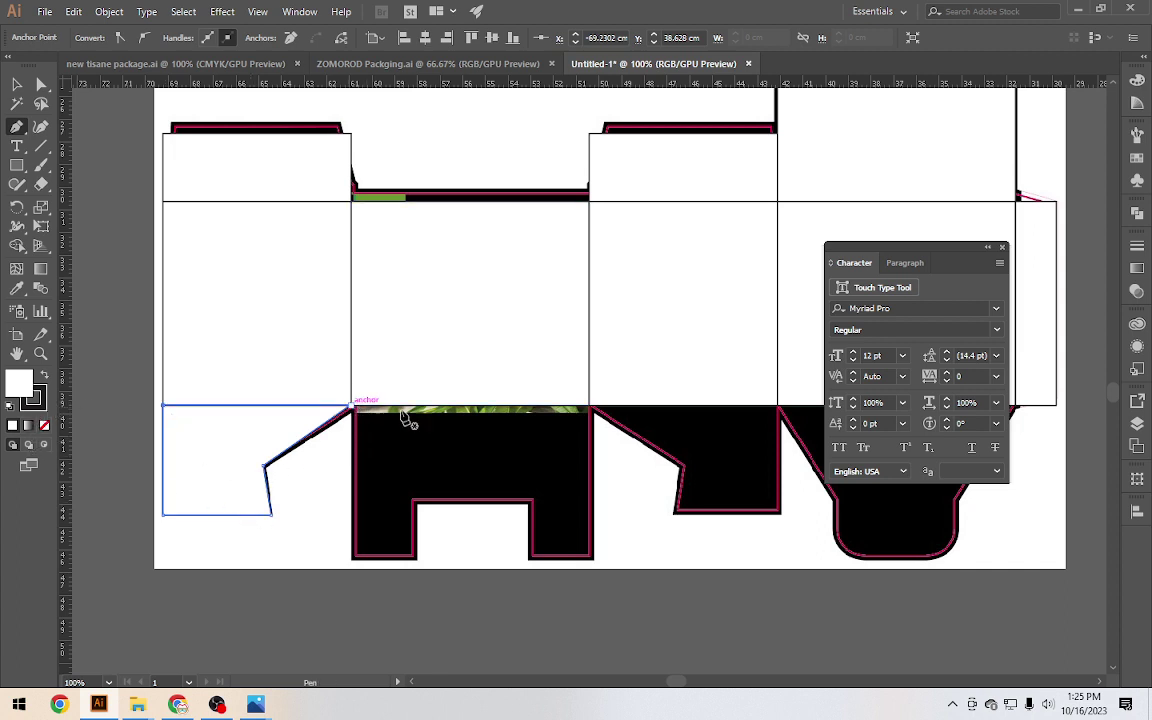
Trace the second bottom flap with its central notch and straighten its left edge
click(590, 408)
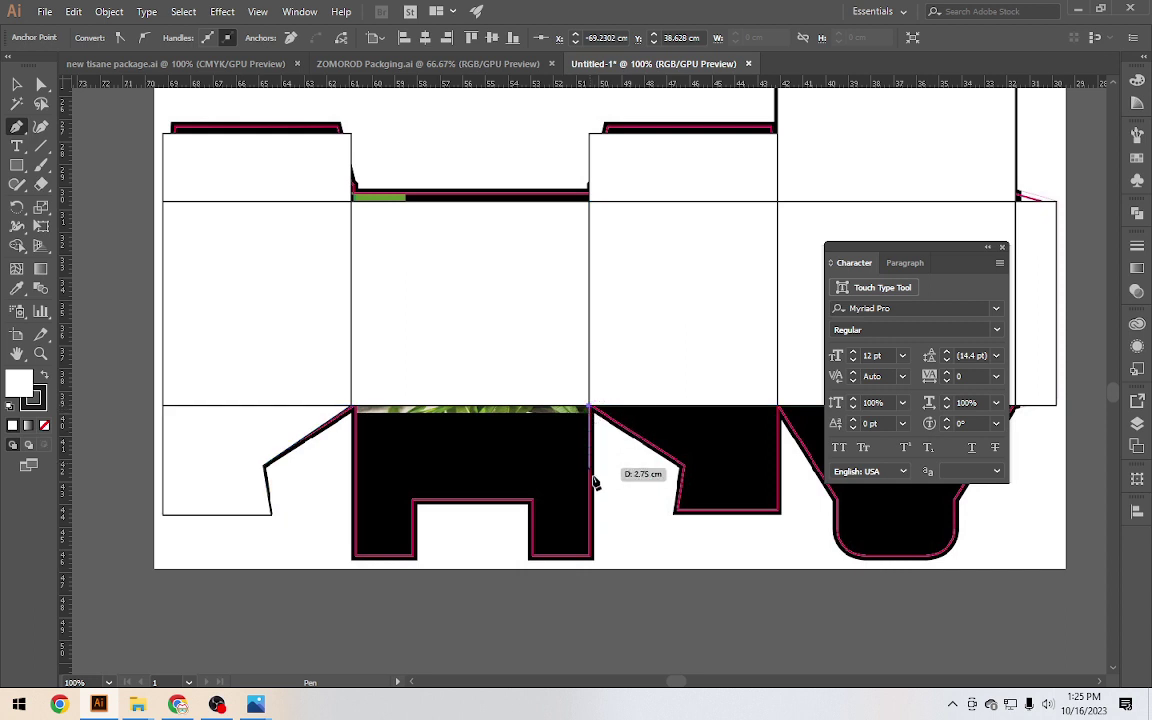
click(590, 557)
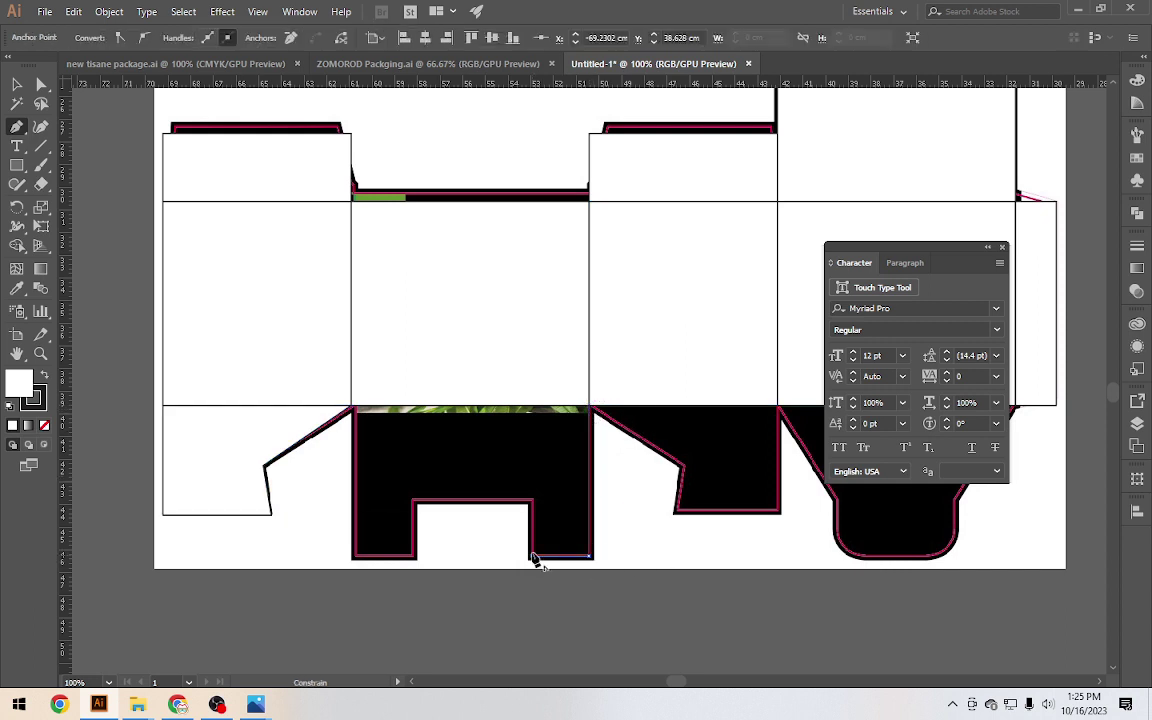
click(532, 557)
click(532, 502)
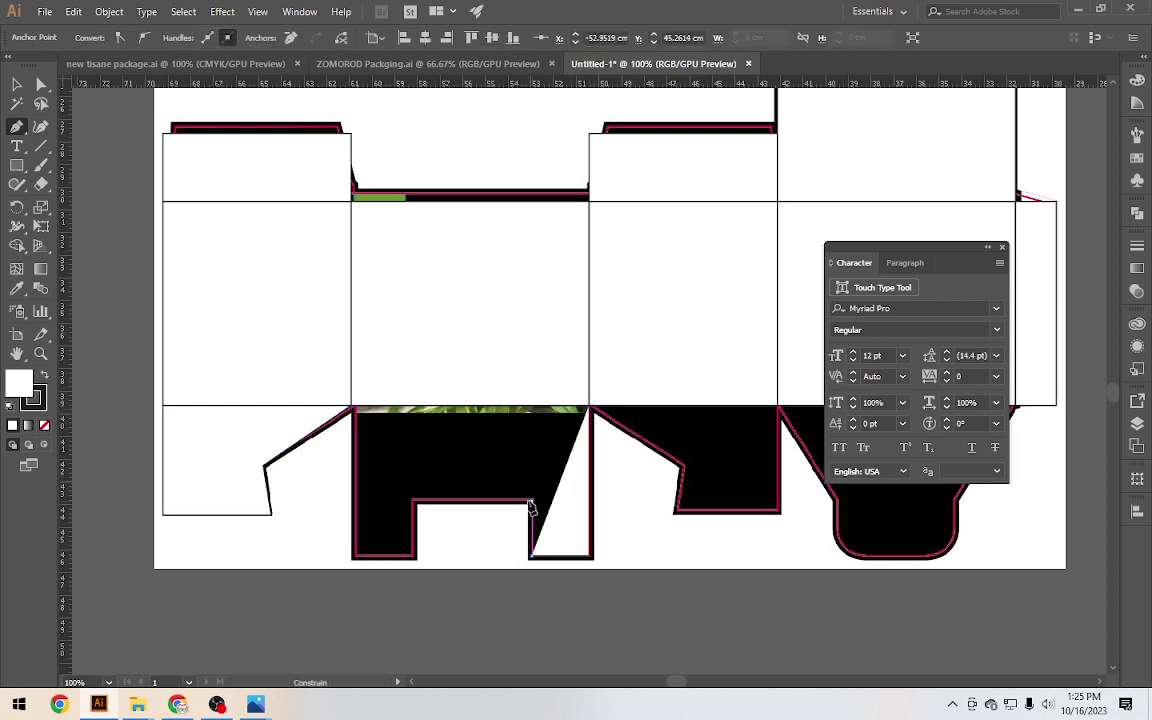
click(412, 502)
click(412, 557)
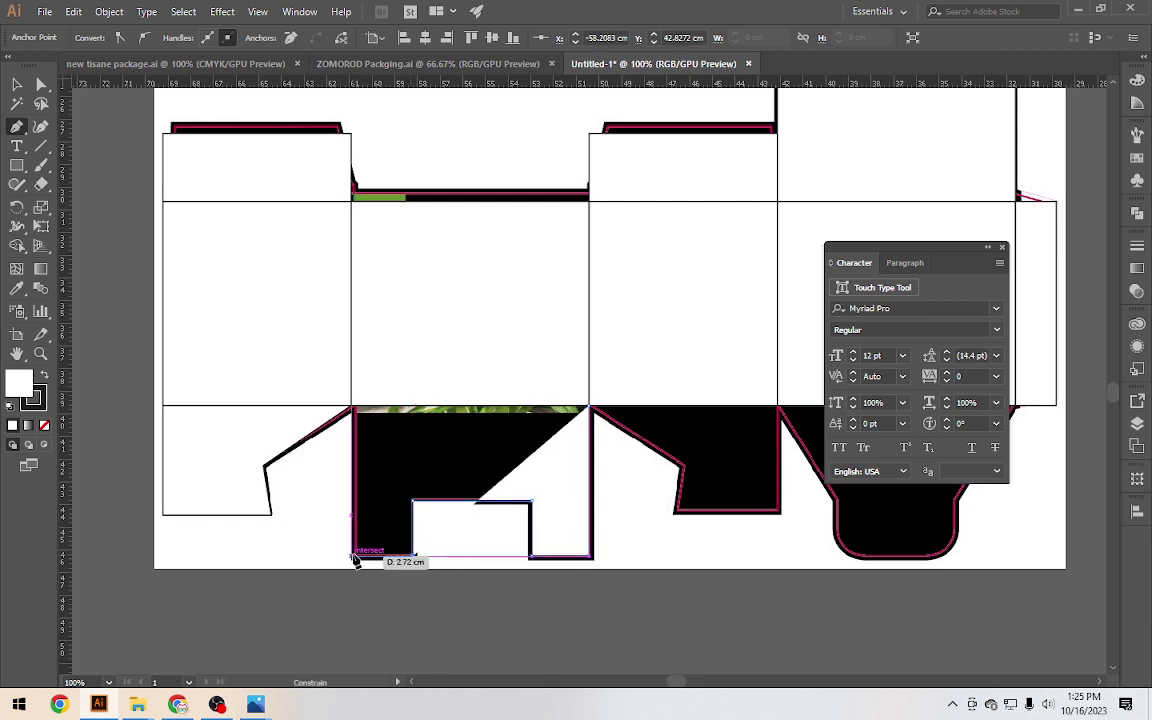
click(354, 557)
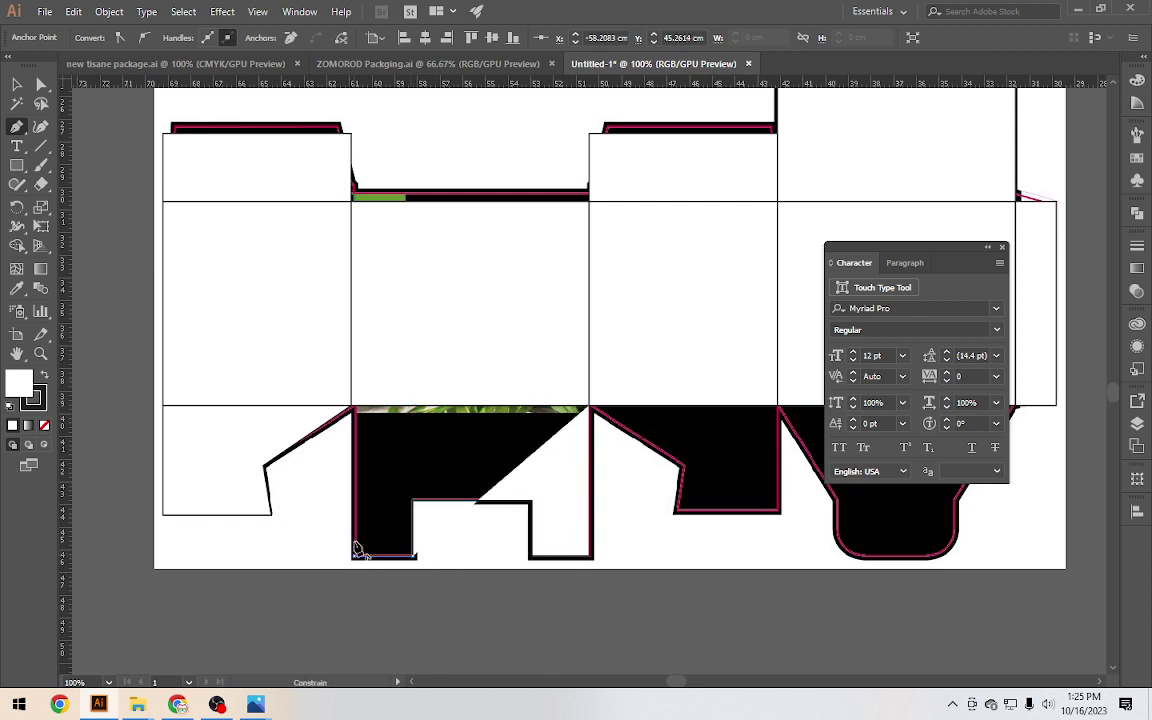
click(353, 406)
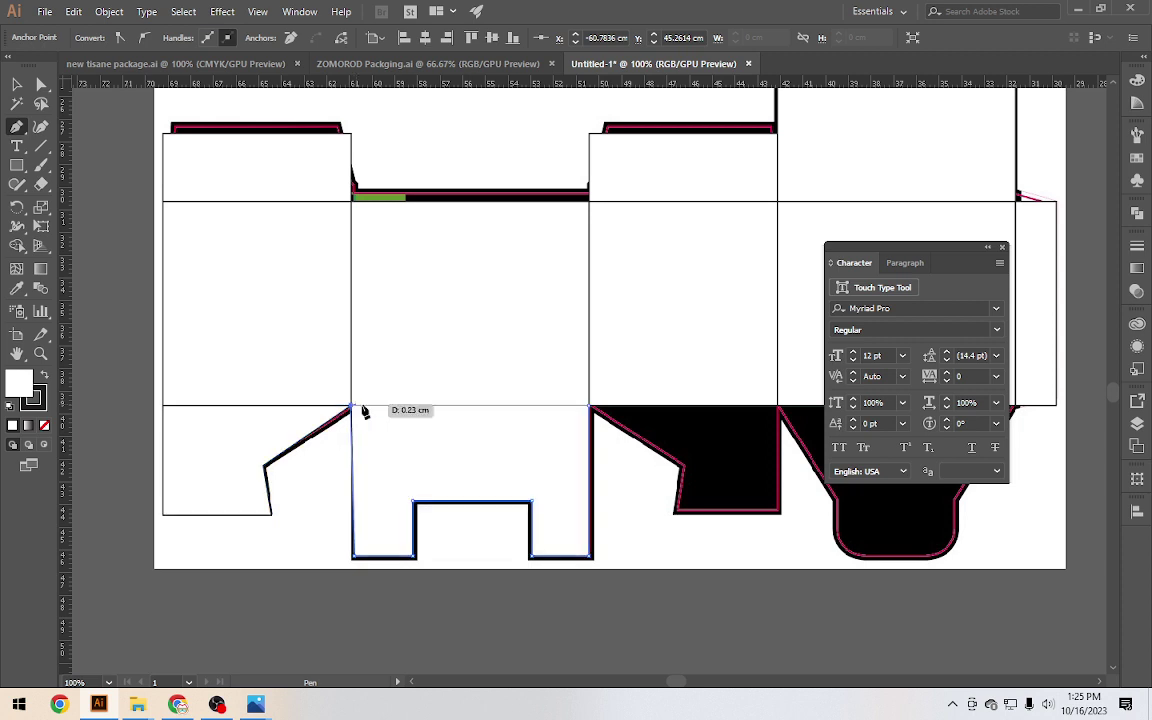
click(590, 406)
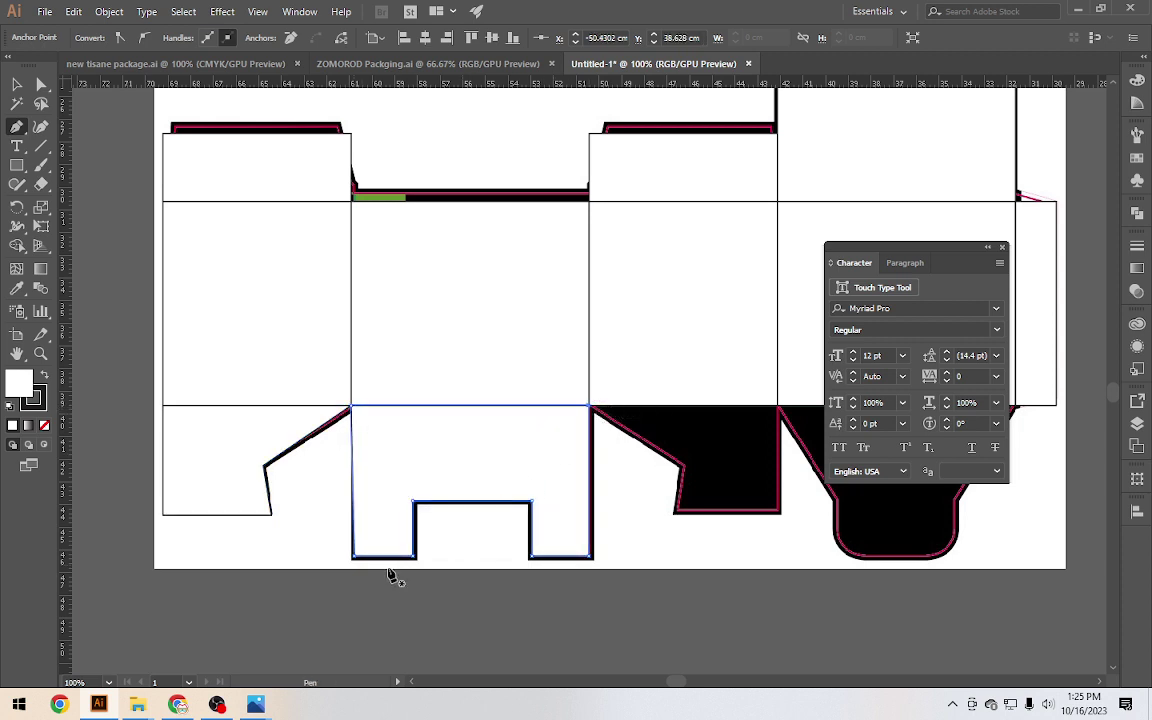
scroll(366, 577, up, 4)
key(a)
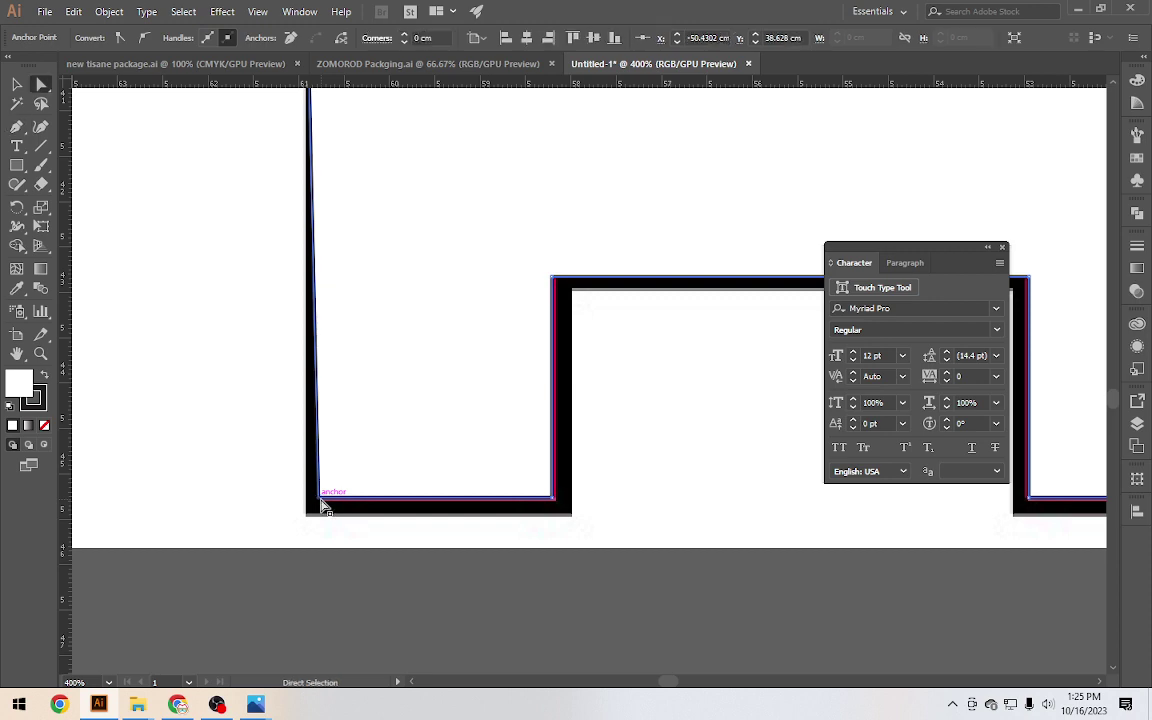
drag(322, 505, 311, 508)
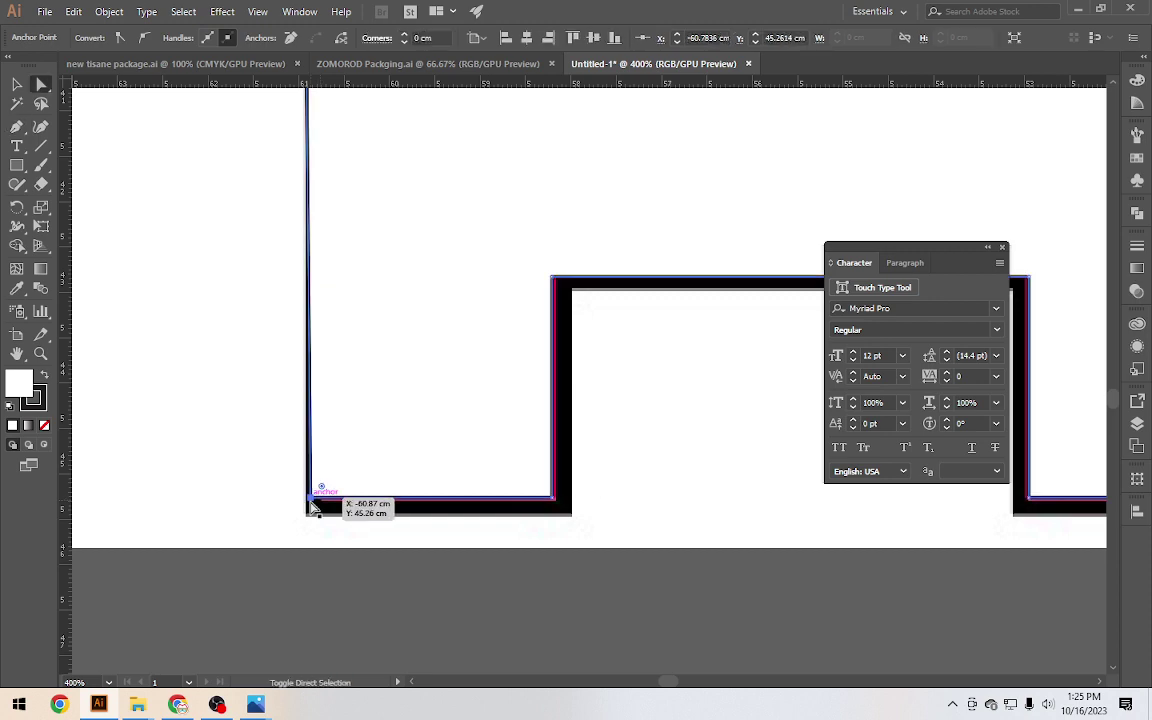
Trace the angled side flap as a closed outline
scroll(350, 524, down, 1)
scroll(365, 524, down, 1)
scroll(730, 505, down, 1)
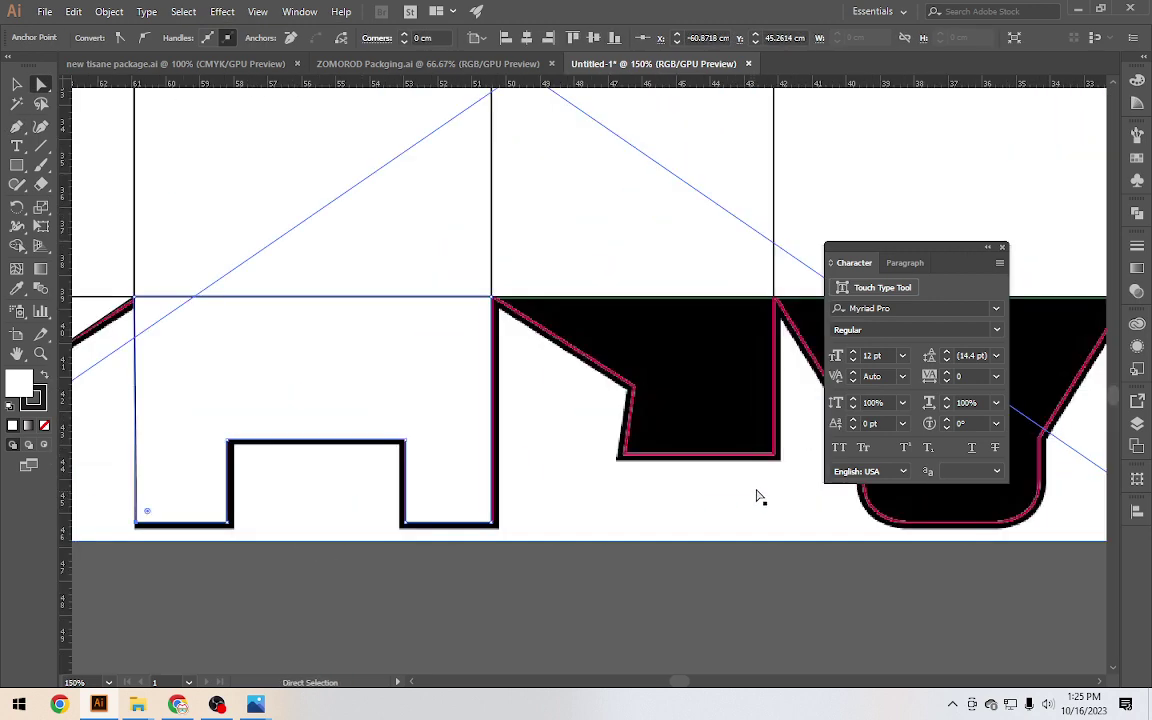
drag(757, 495, 643, 501)
click(193, 159)
click(17, 127)
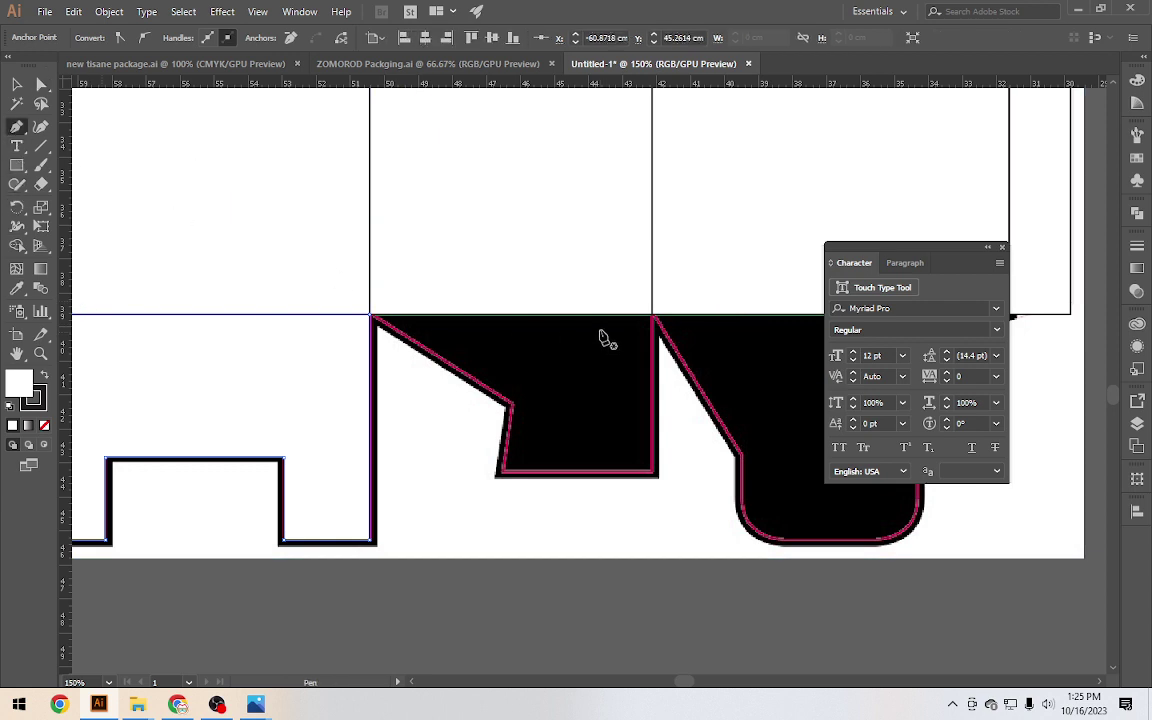
drag(652, 318, 660, 338)
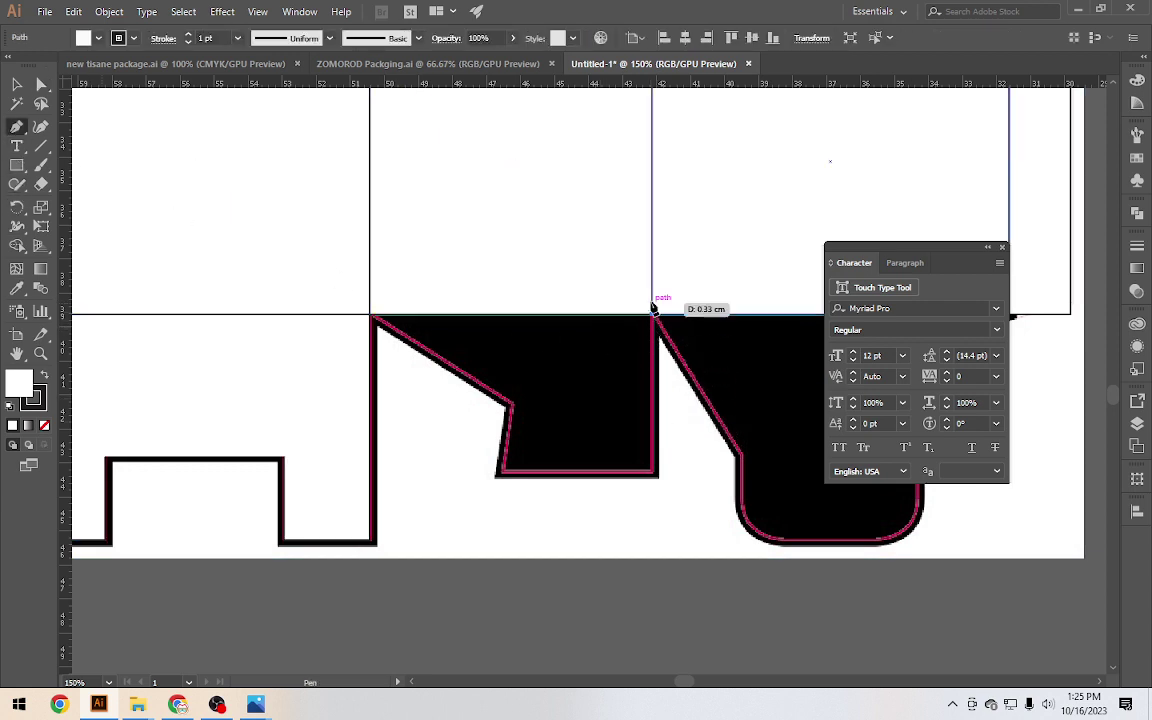
scroll(652, 320, up, 4)
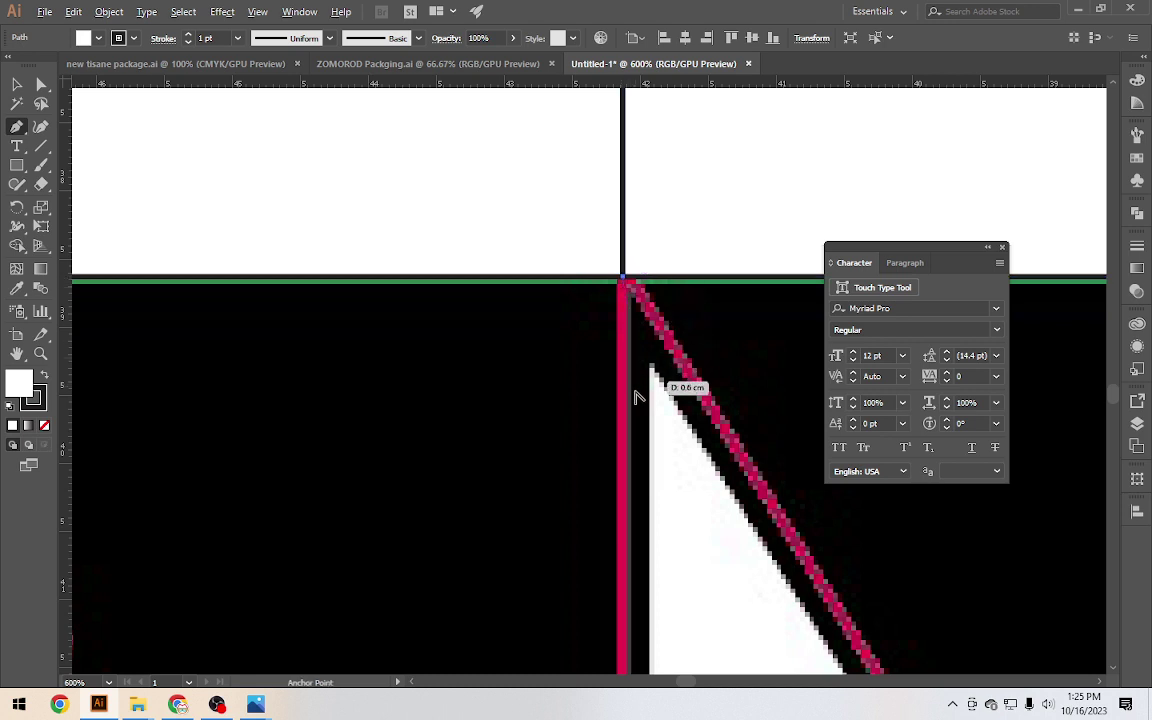
scroll(637, 398, down, 4)
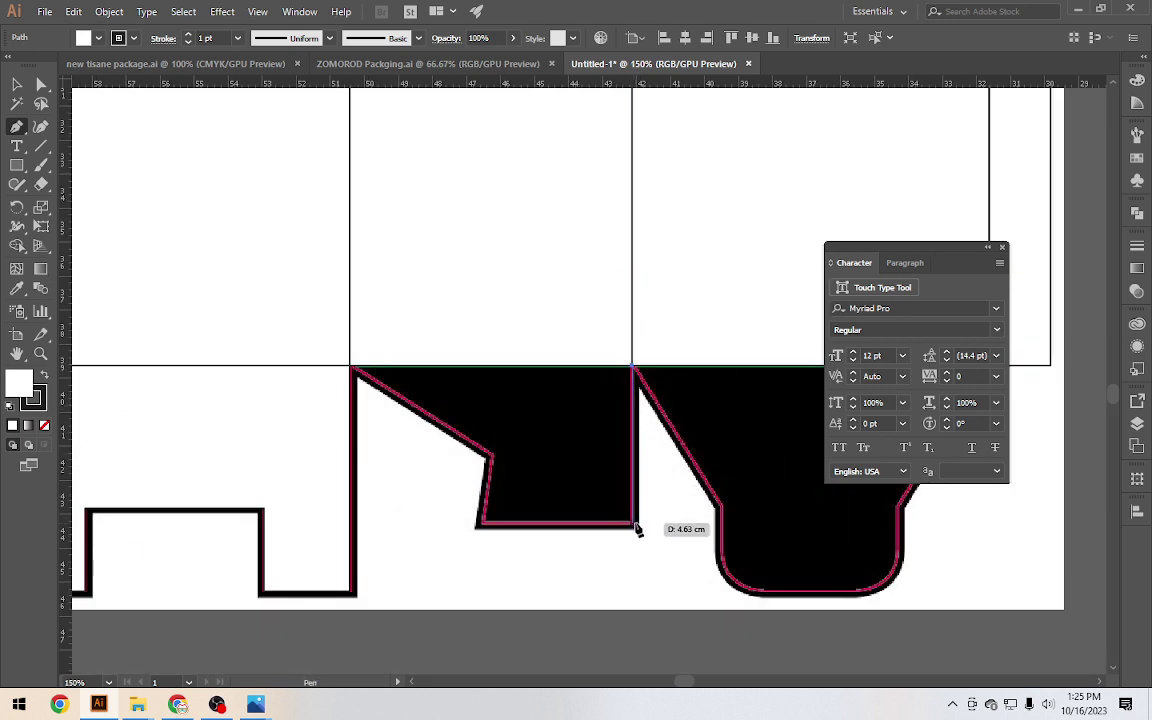
click(480, 529)
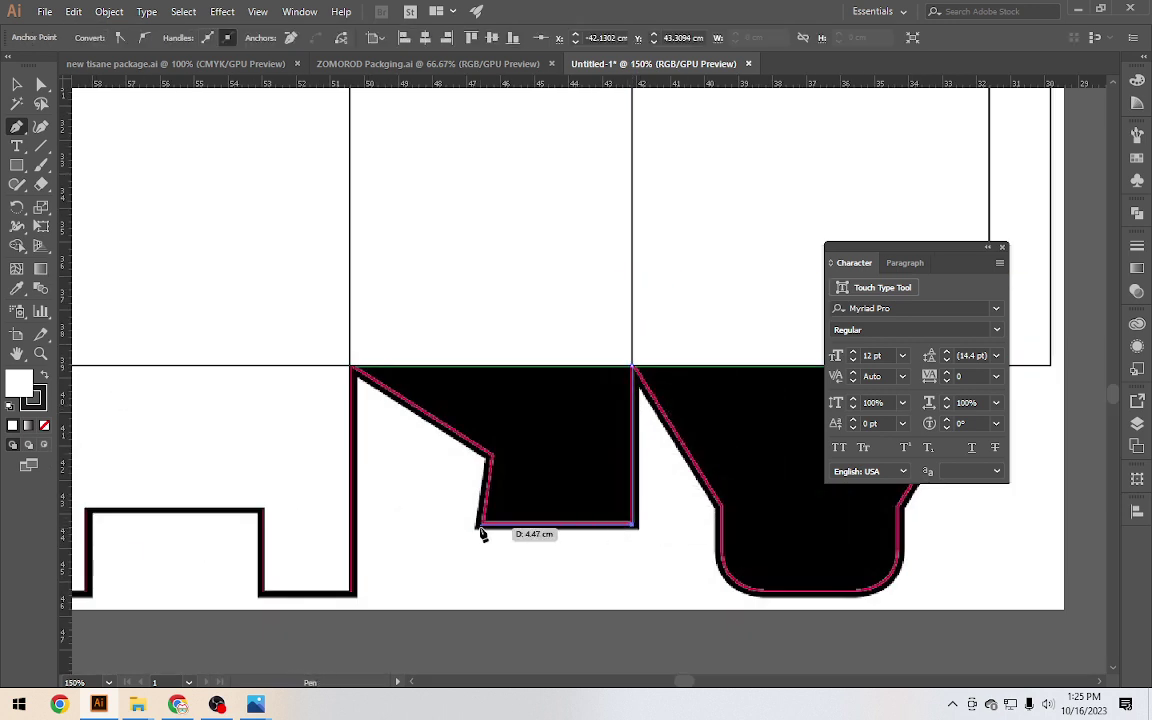
click(478, 527)
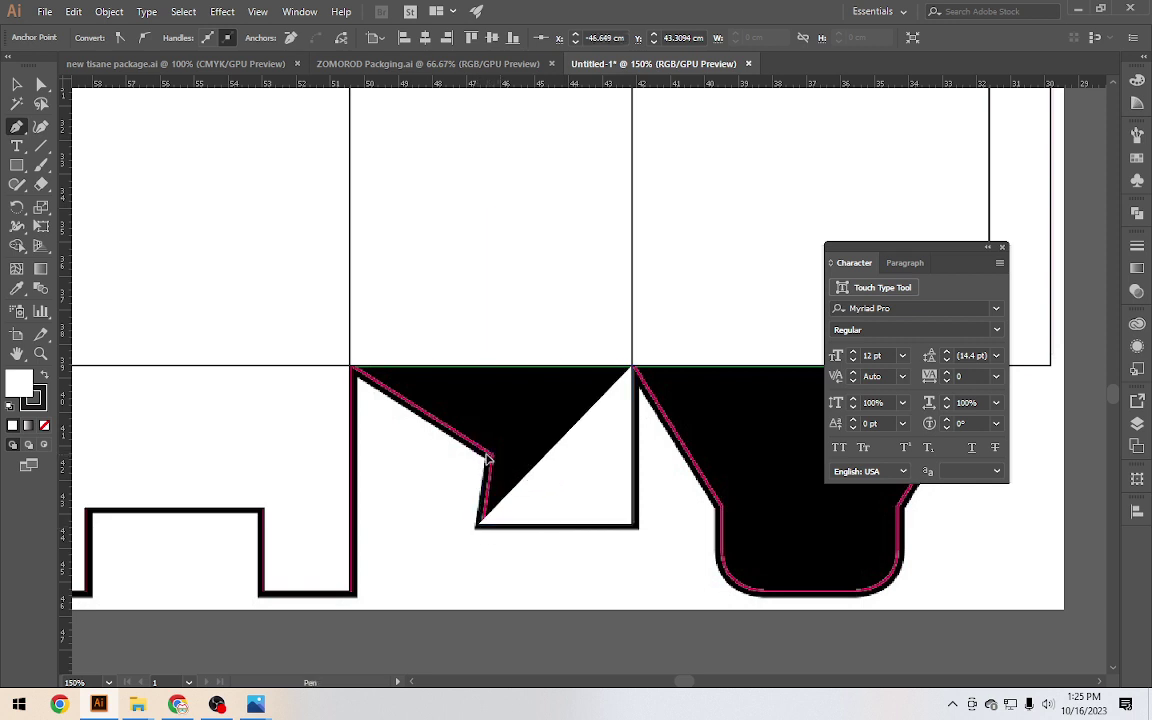
click(488, 456)
click(351, 366)
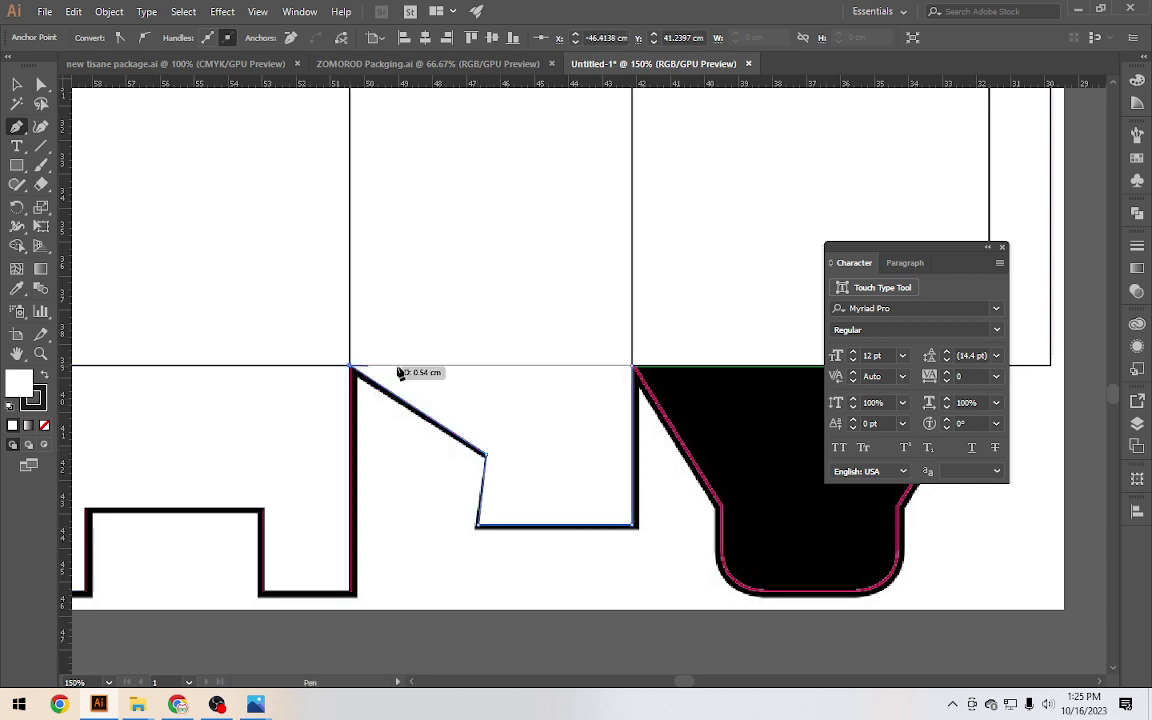
click(632, 366)
Trace the tapered tuck flap outline with slanted upper edges
drag(643, 511, 373, 483)
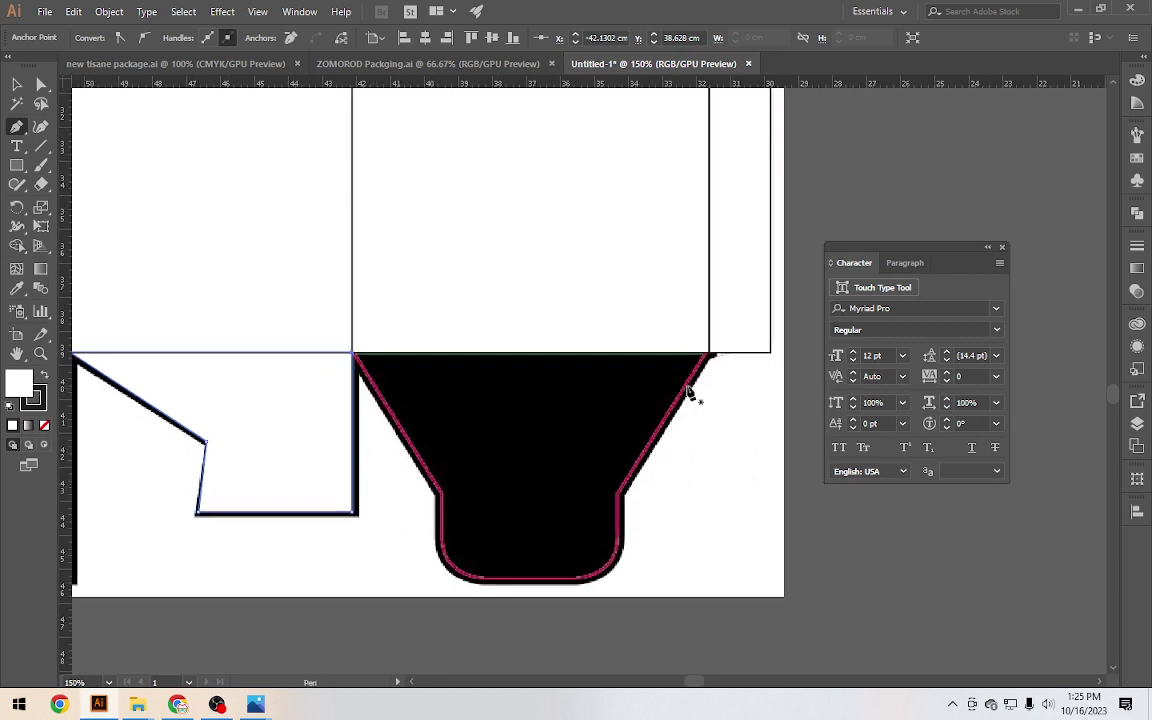
click(617, 353)
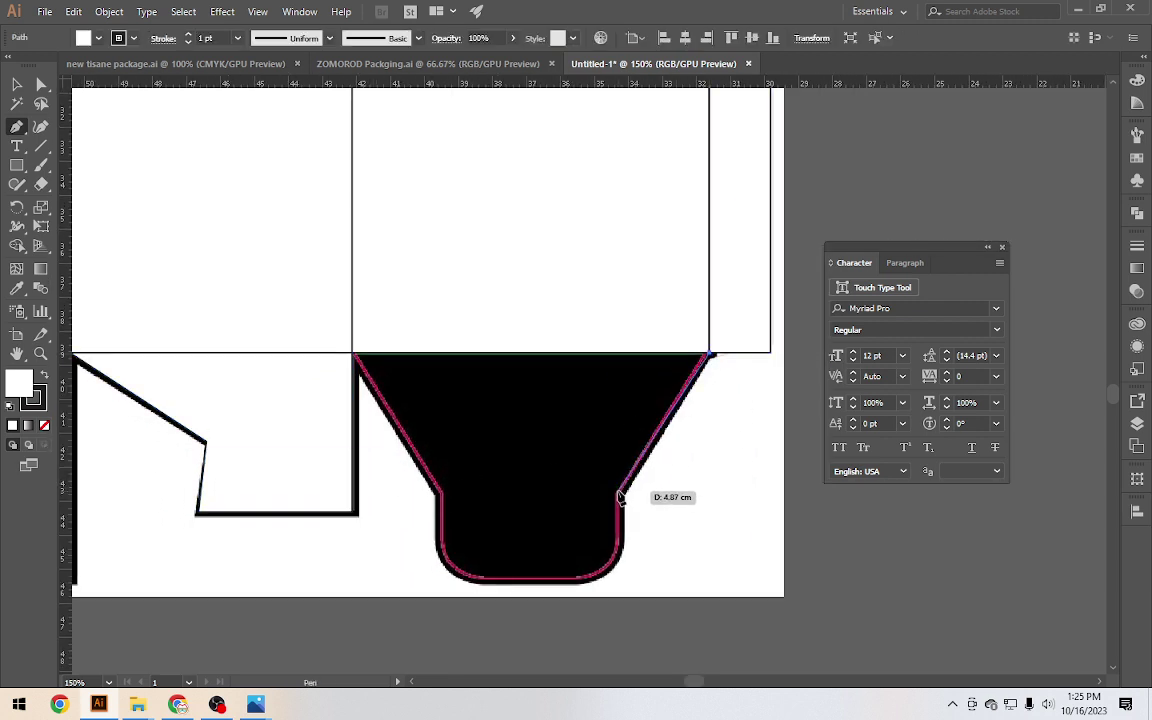
click(618, 490)
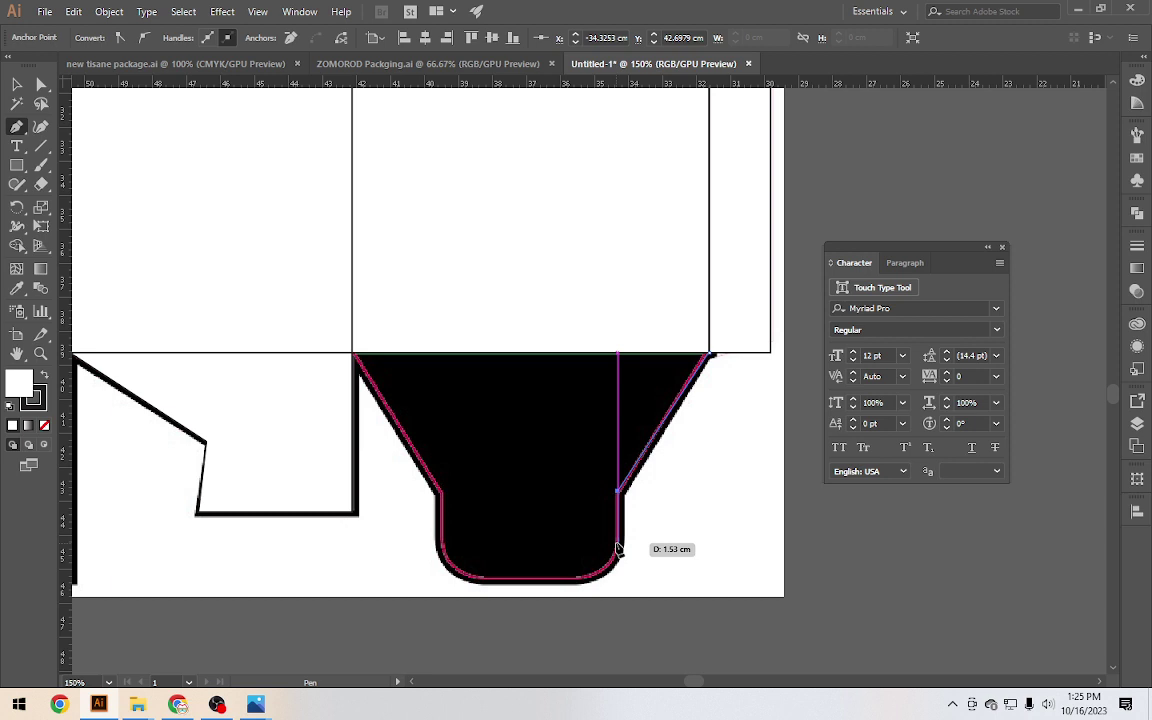
key(ctrl+z)
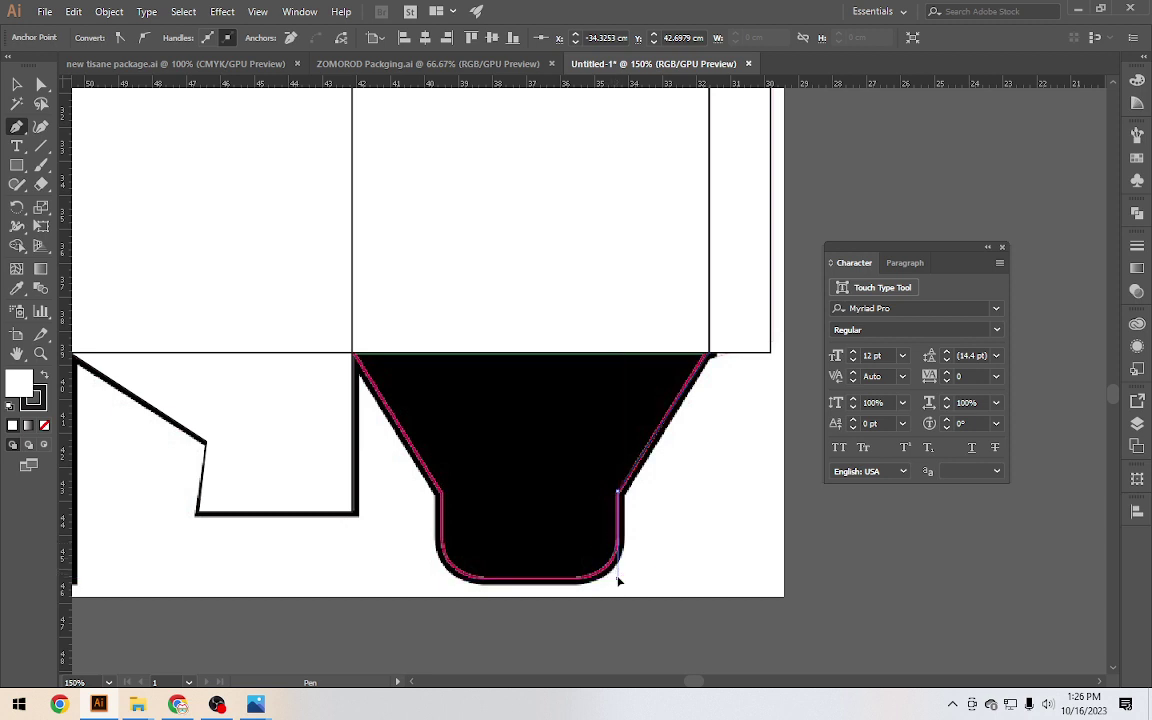
click(618, 579)
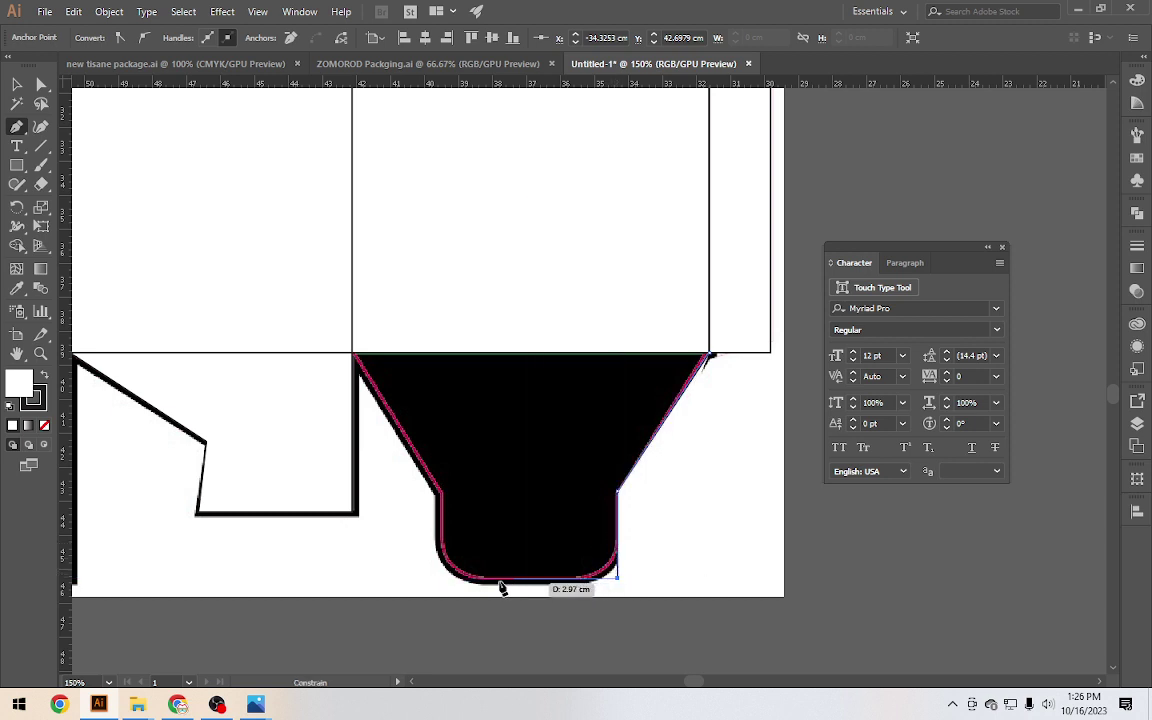
click(436, 579)
click(437, 490)
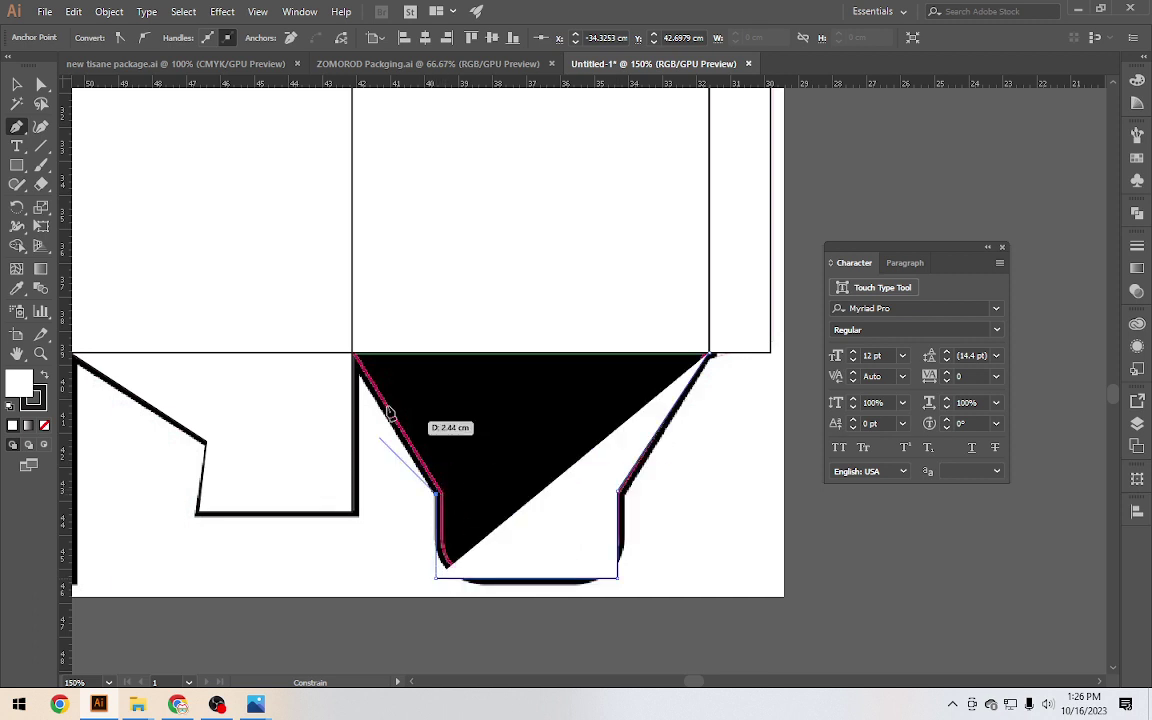
click(353, 353)
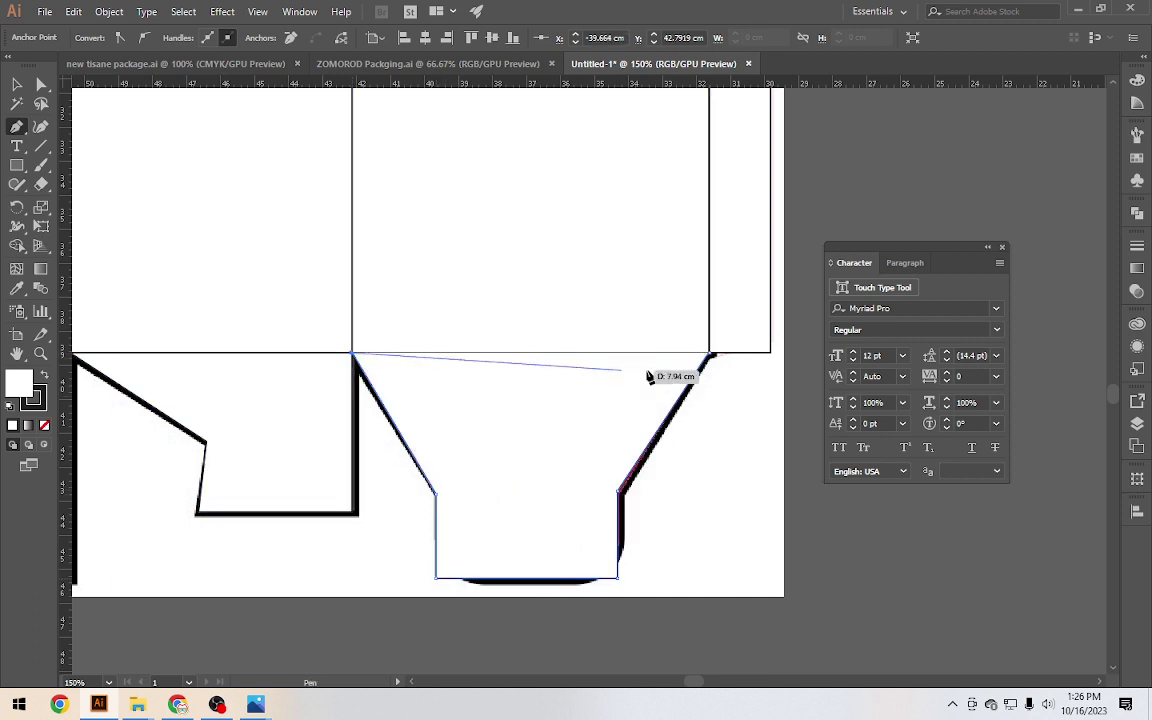
click(710, 353)
Round the tuck flap's two bottom corners to 1.11 cm
key(a)
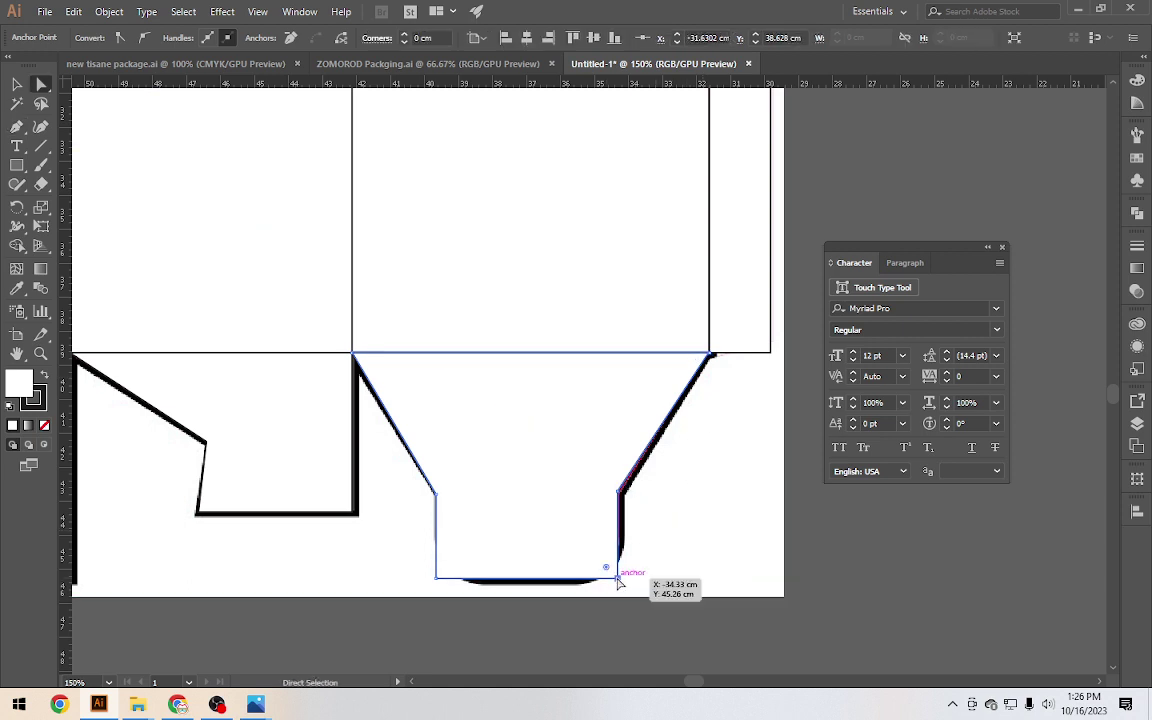
shift+click(438, 577)
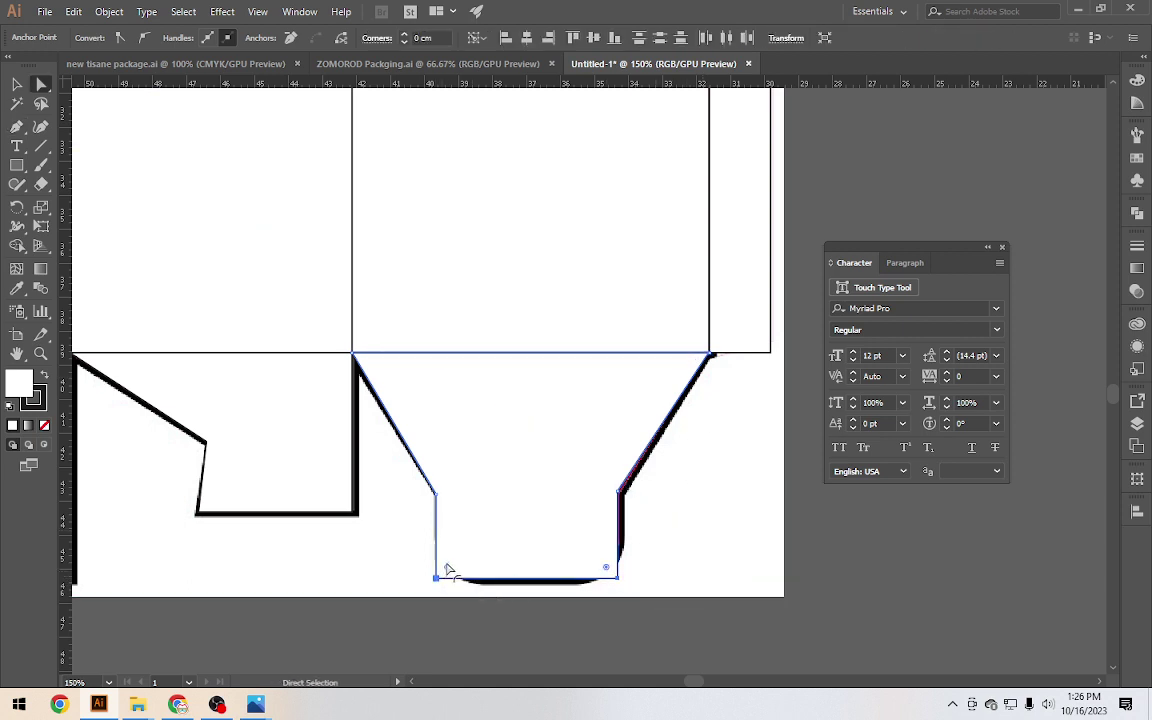
drag(447, 569, 466, 541)
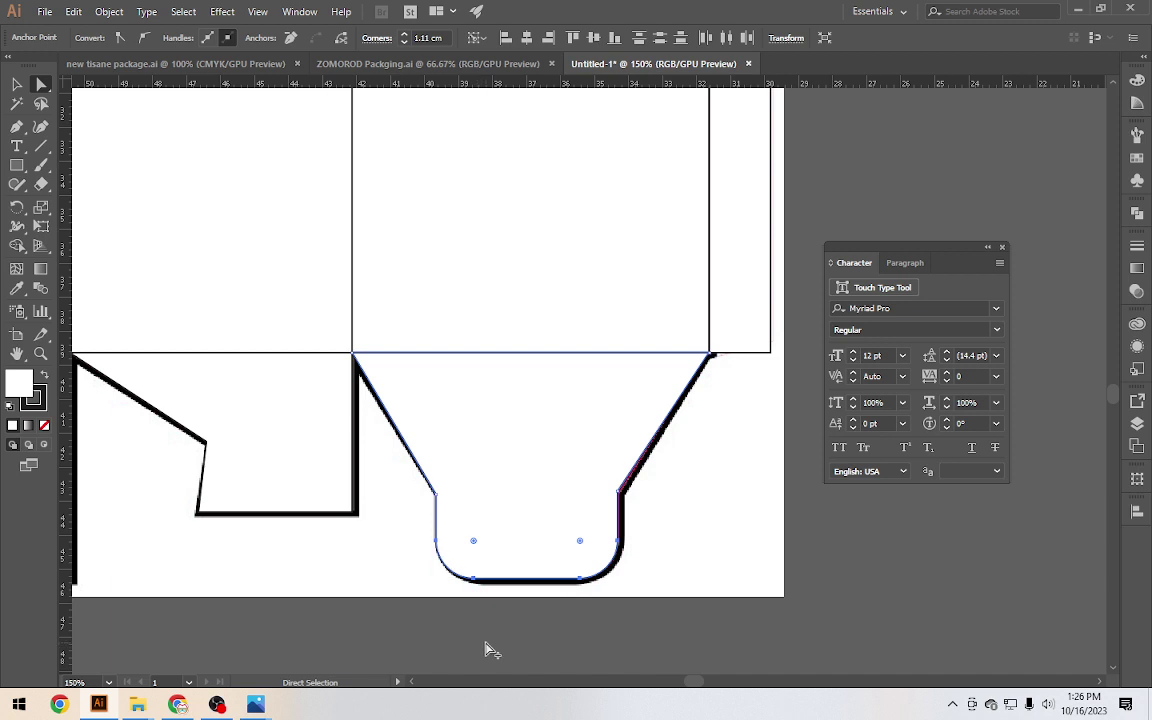
alt+scroll(485, 650, down, 3)
Cut the tea carton template out from behind the die-line
click(16, 84)
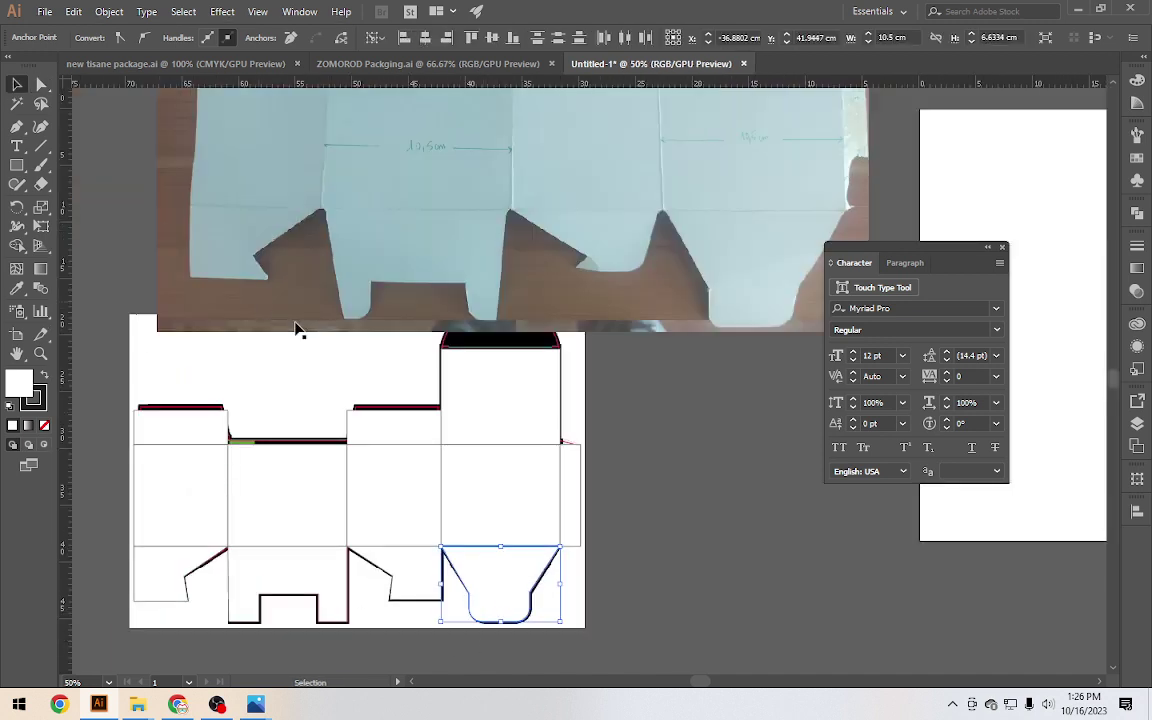
drag(290, 361, 671, 391)
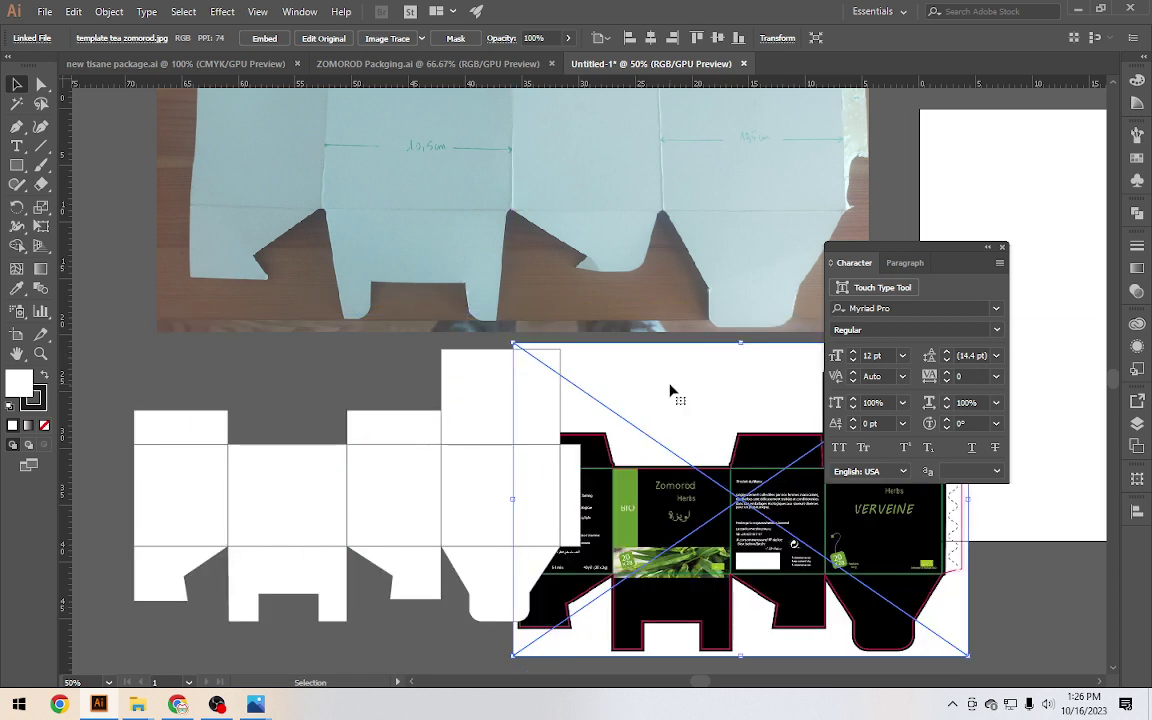
key(Delete)
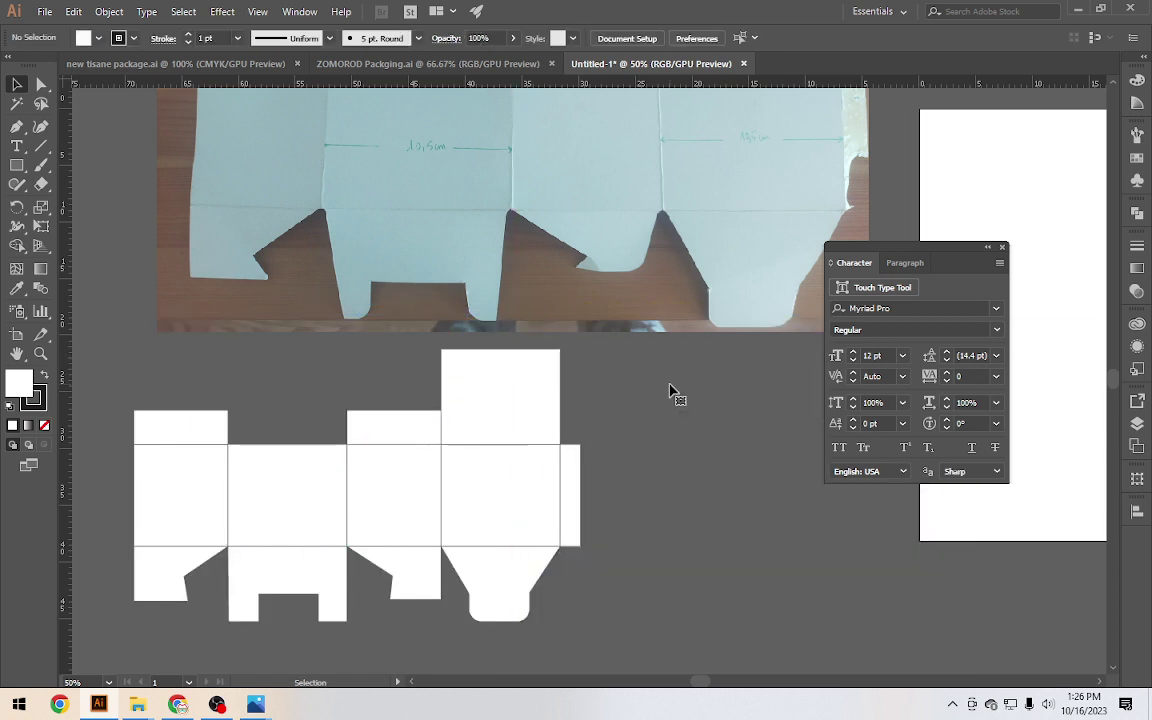
scroll(690, 379, down, 1)
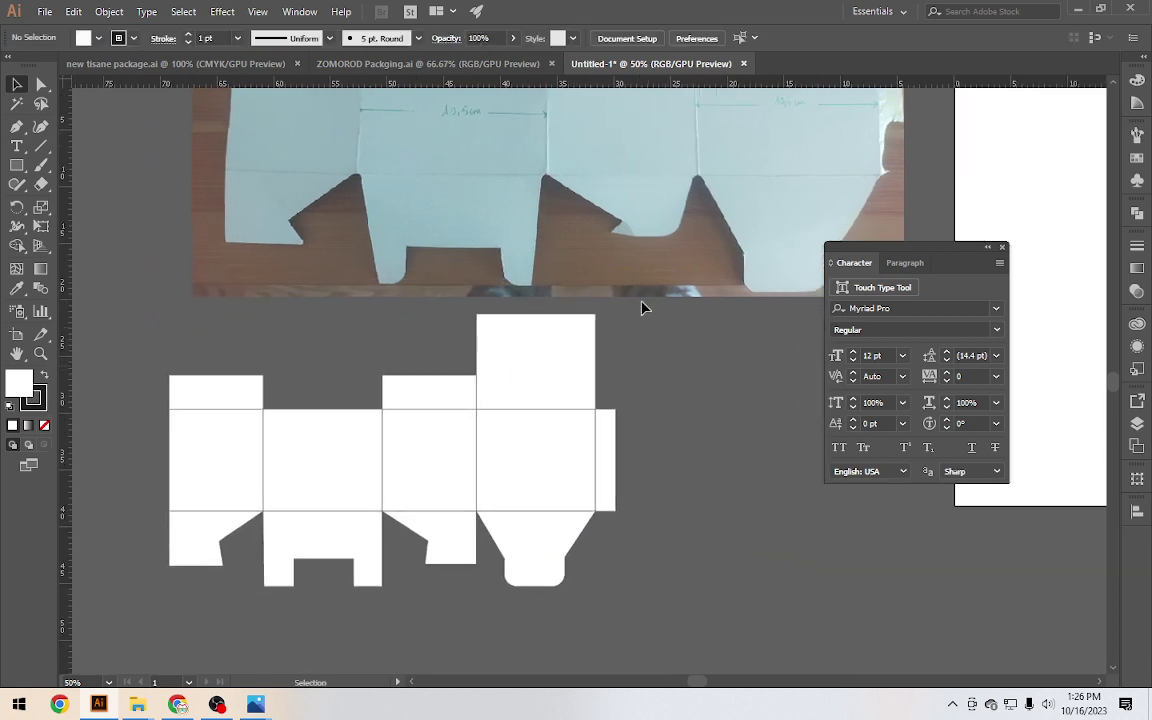
key(ctrl+a)
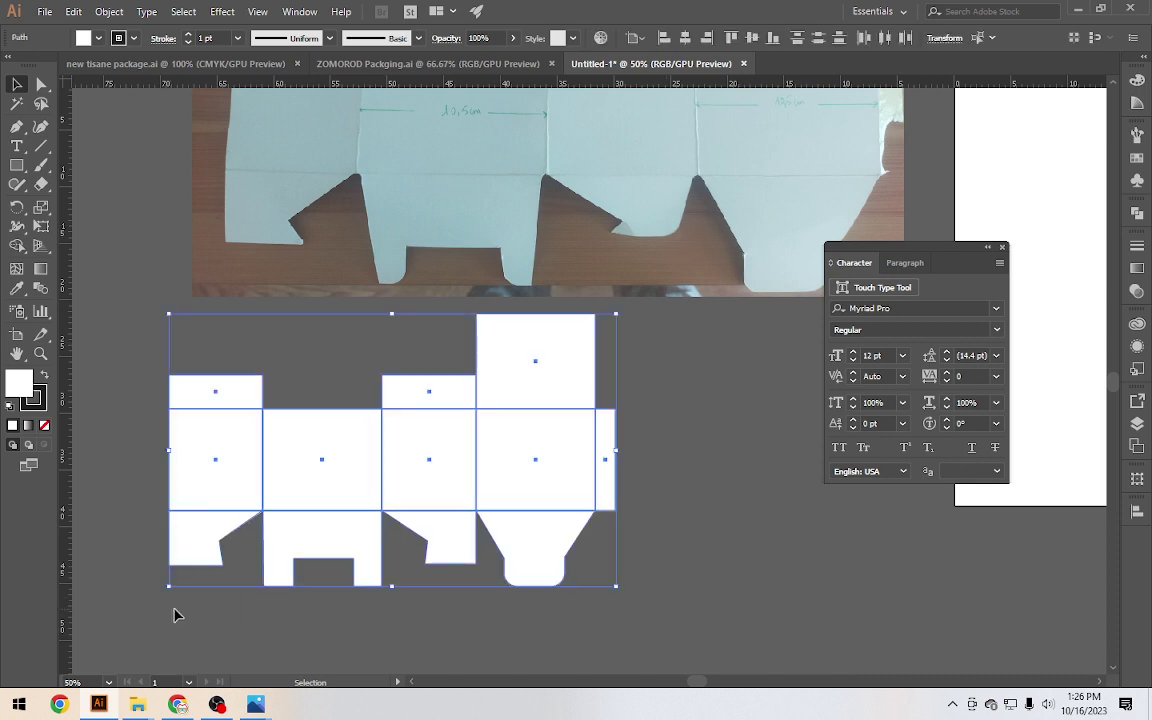
click(698, 555)
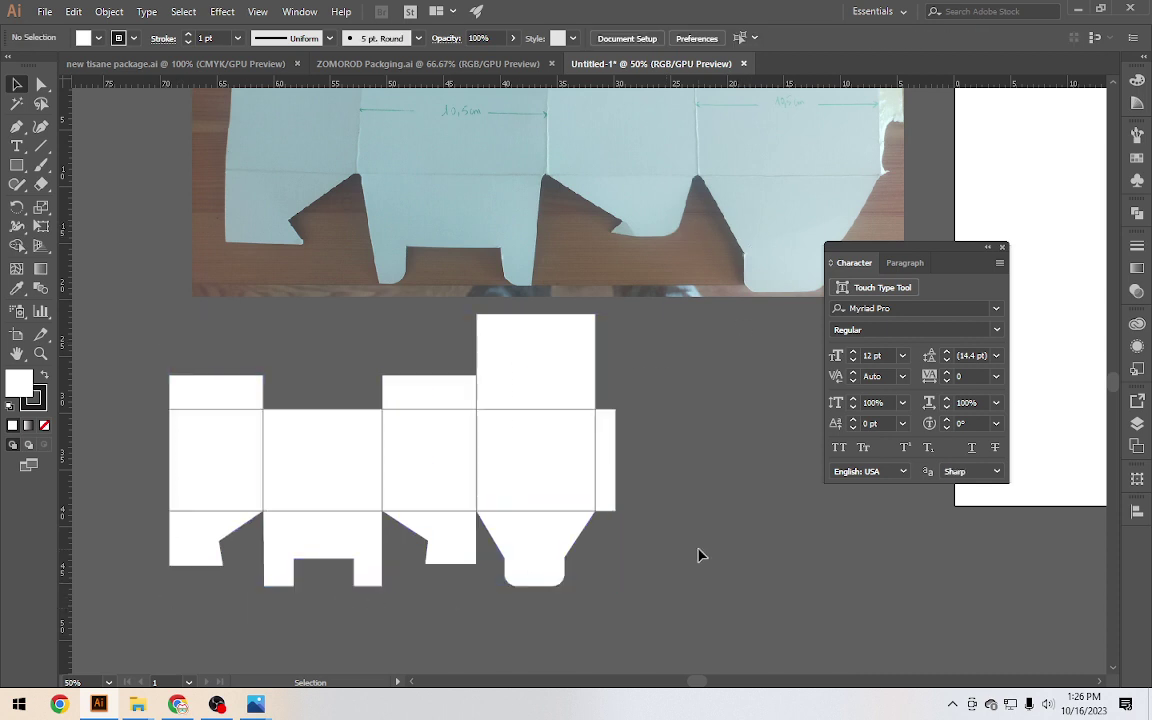
Paste the template left of the die-line and slope the top-left flap's right edge inward
scroll(738, 548, up, 1)
scroll(741, 579, up, 2)
scroll(700, 550, up, 3)
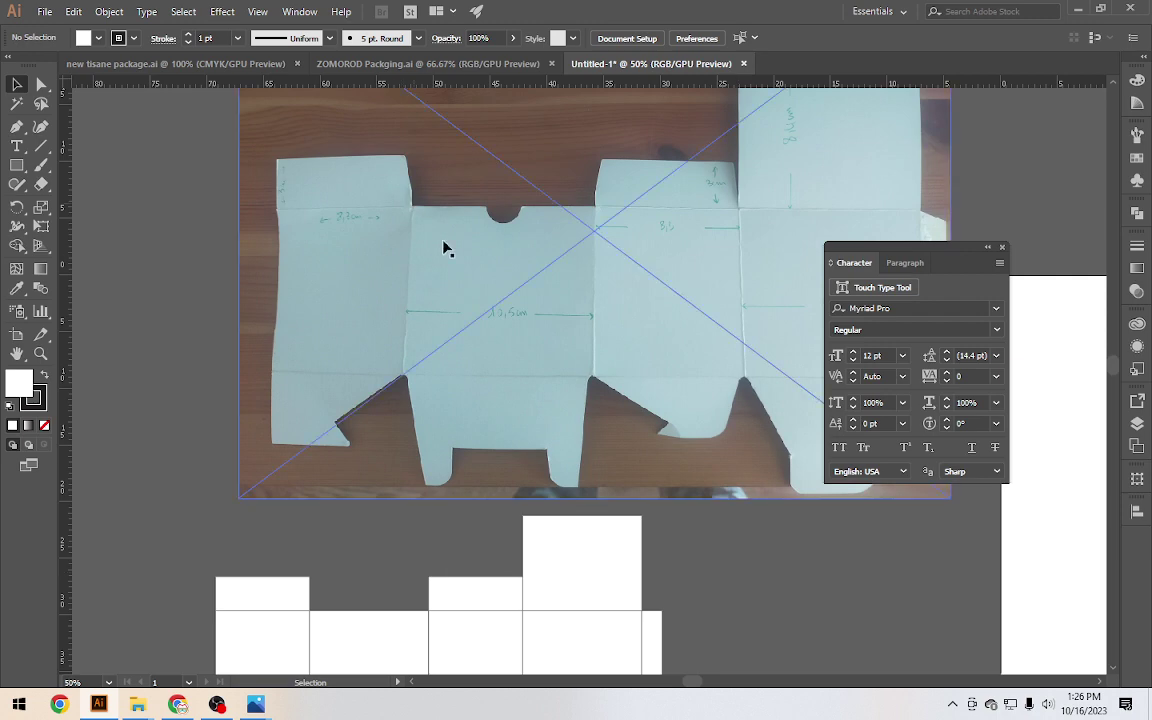
scroll(522, 424, down, 3)
scroll(522, 430, down, 1)
key(ctrl+v)
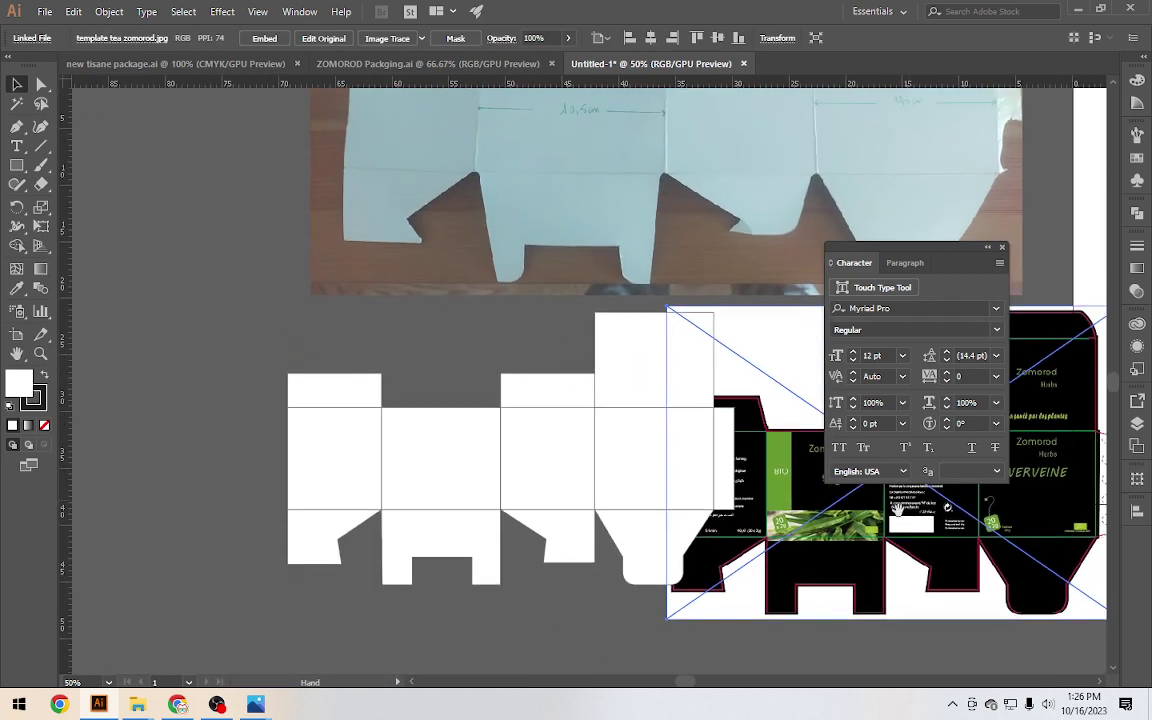
mouse_move(614, 483)
mouse_down()
mouse_move(241, 265)
mouse_move(269, 393)
mouse_move(256, 393)
mouse_up()
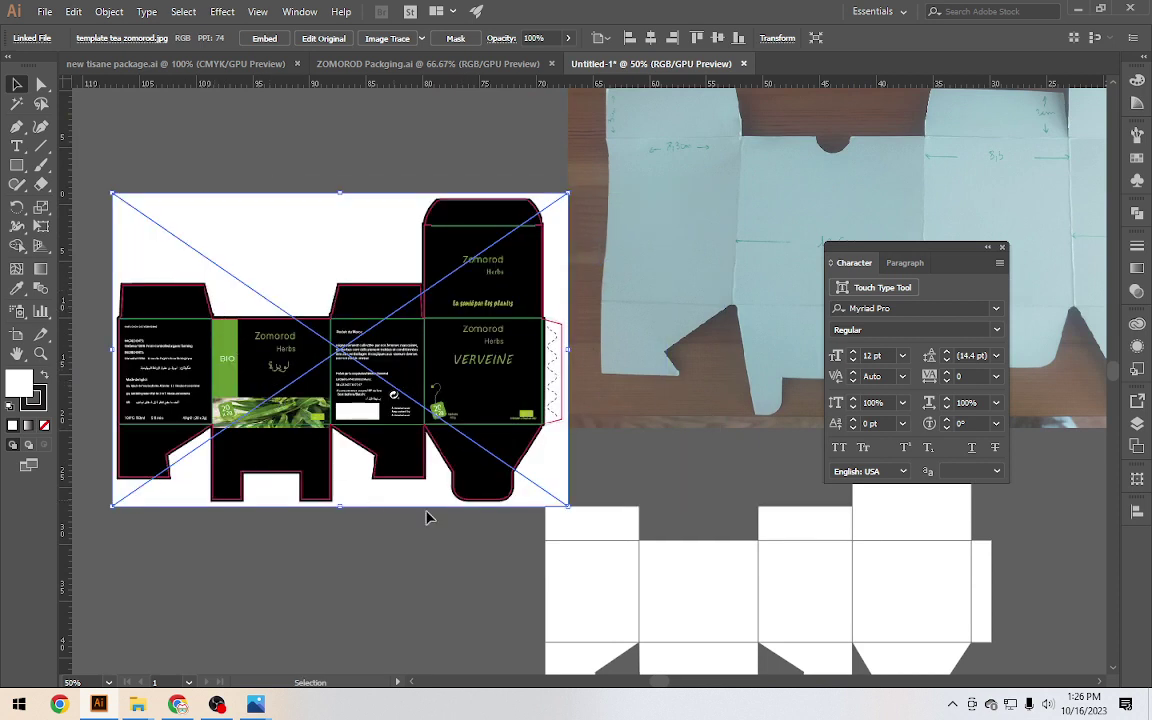
key(a)
drag(644, 515, 572, 485)
Delete the original top flap above the third panel
click(571, 501)
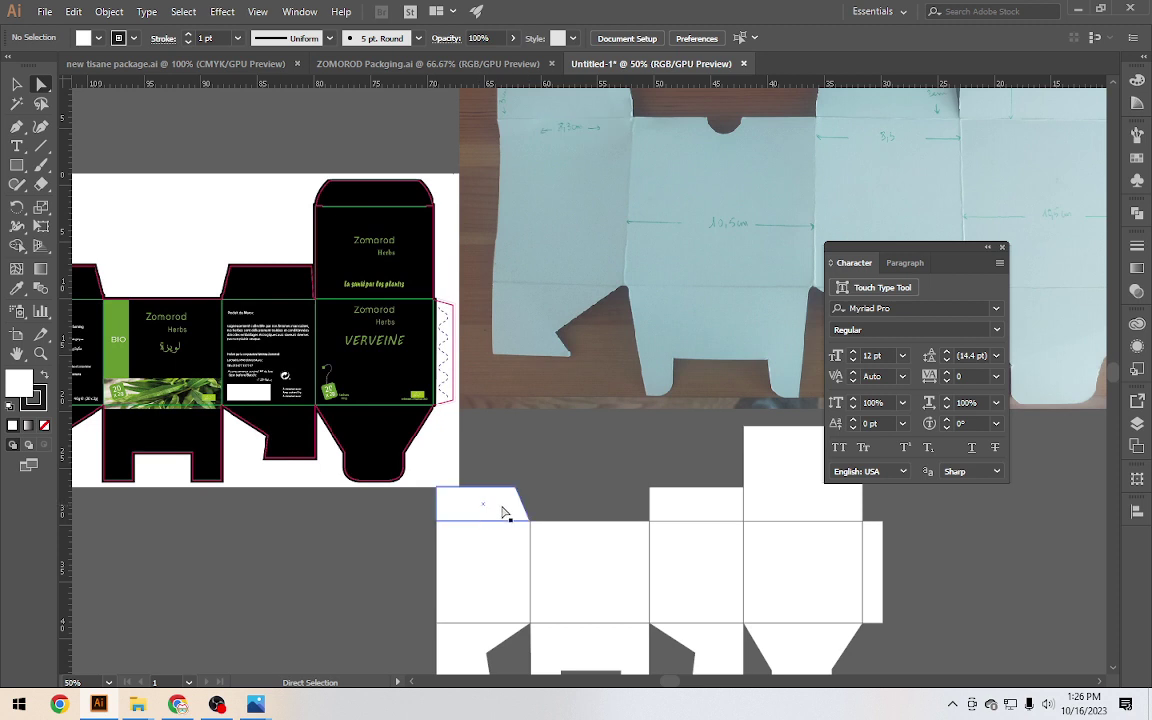
click(17, 84)
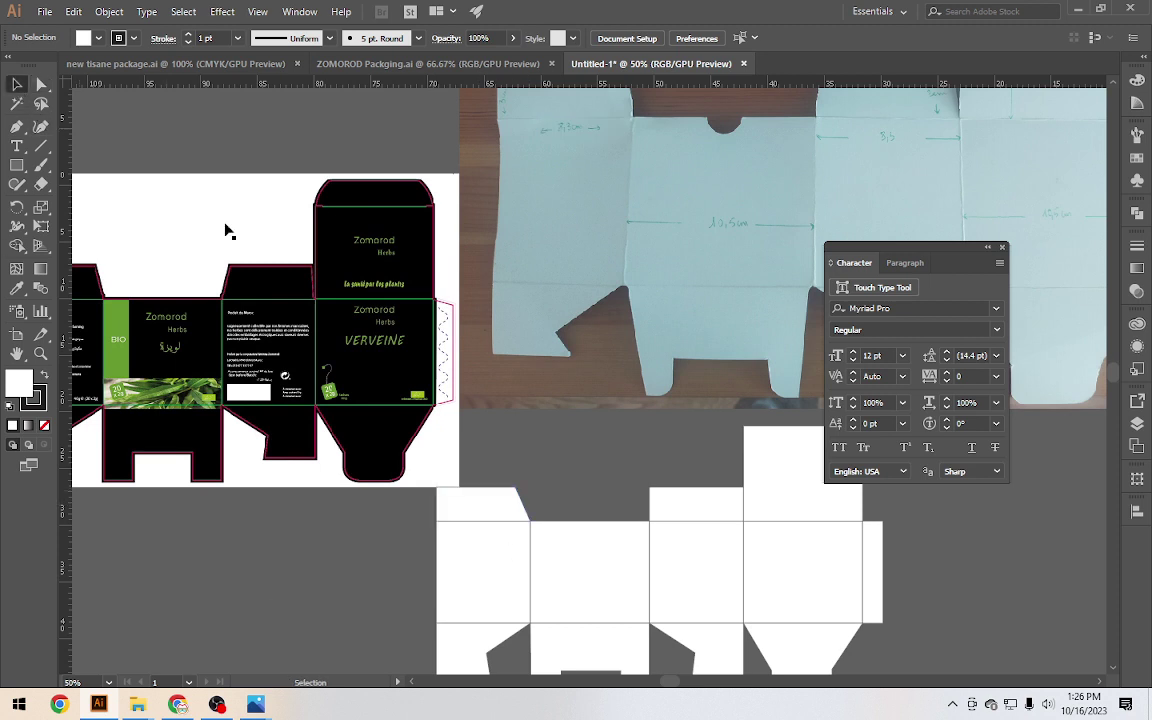
click(700, 514)
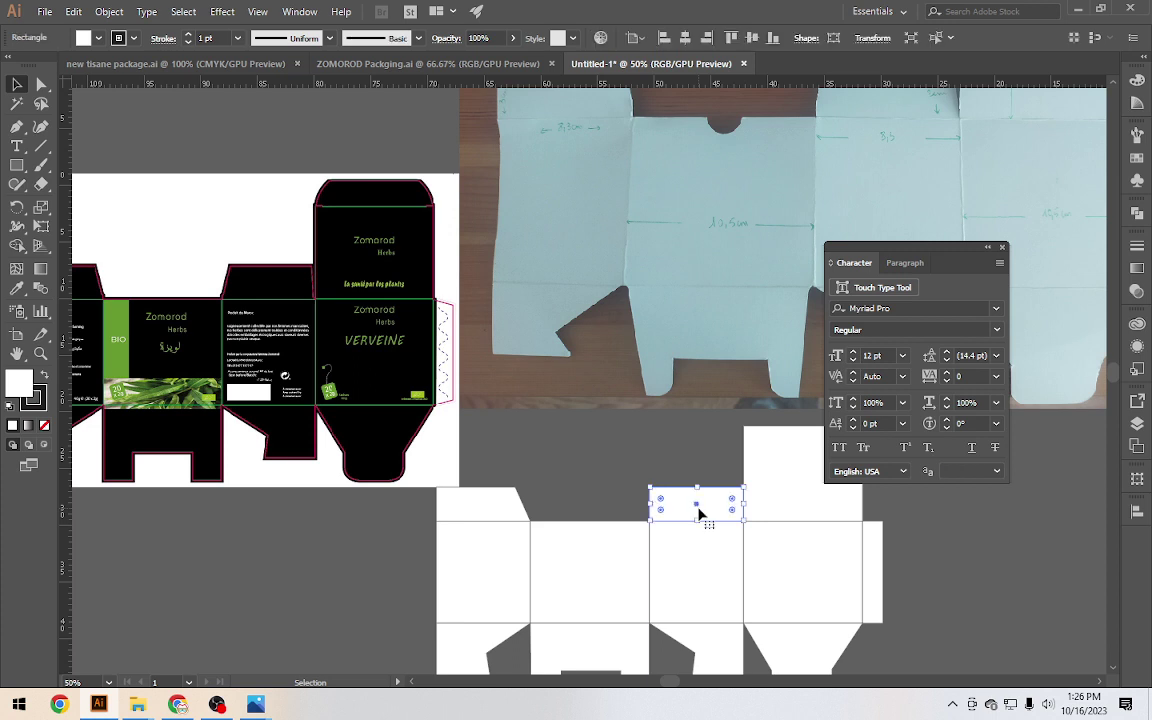
key(Delete)
Copy the slanted flap, reflect it on the vertical axis, and move it 5.25 cm right
click(467, 510)
drag(467, 510, 622, 508)
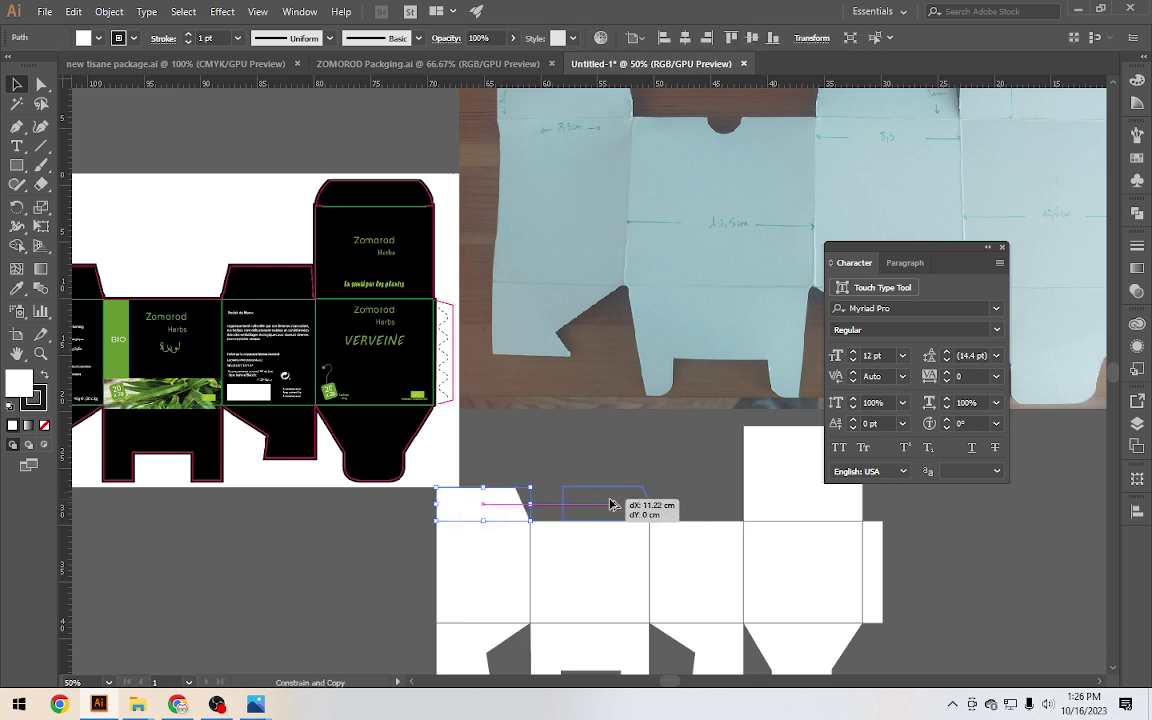
right_click(624, 505)
mouse_move(671, 398)
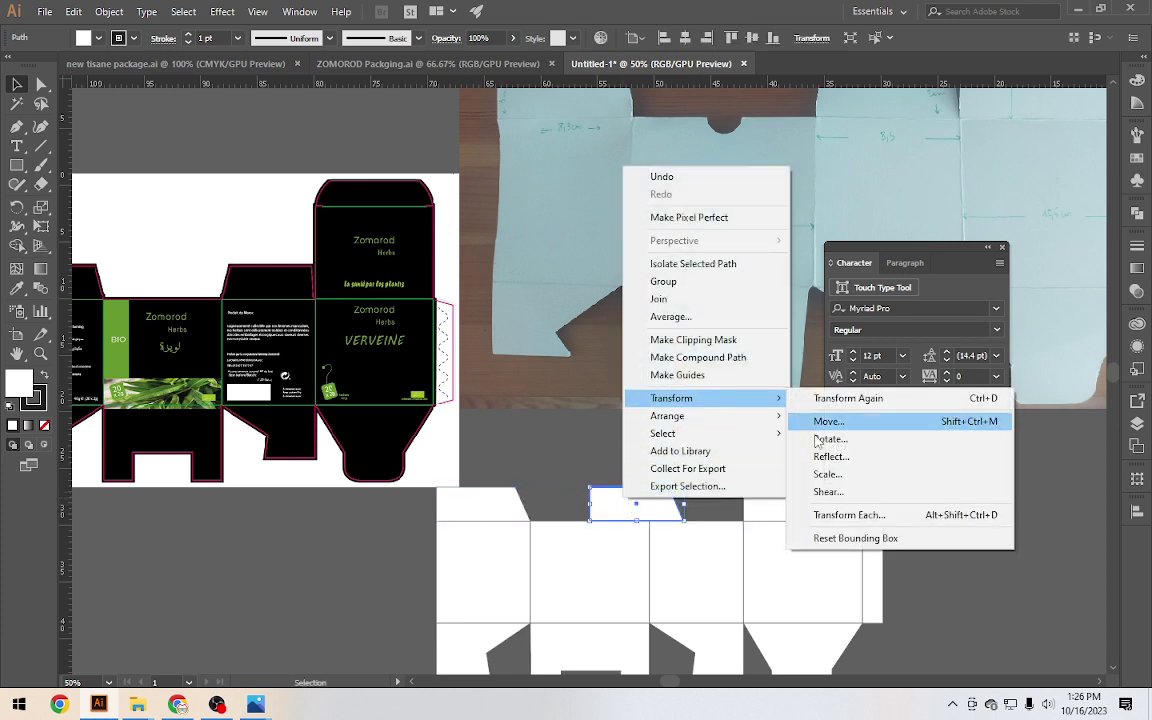
click(752, 413)
click(520, 421)
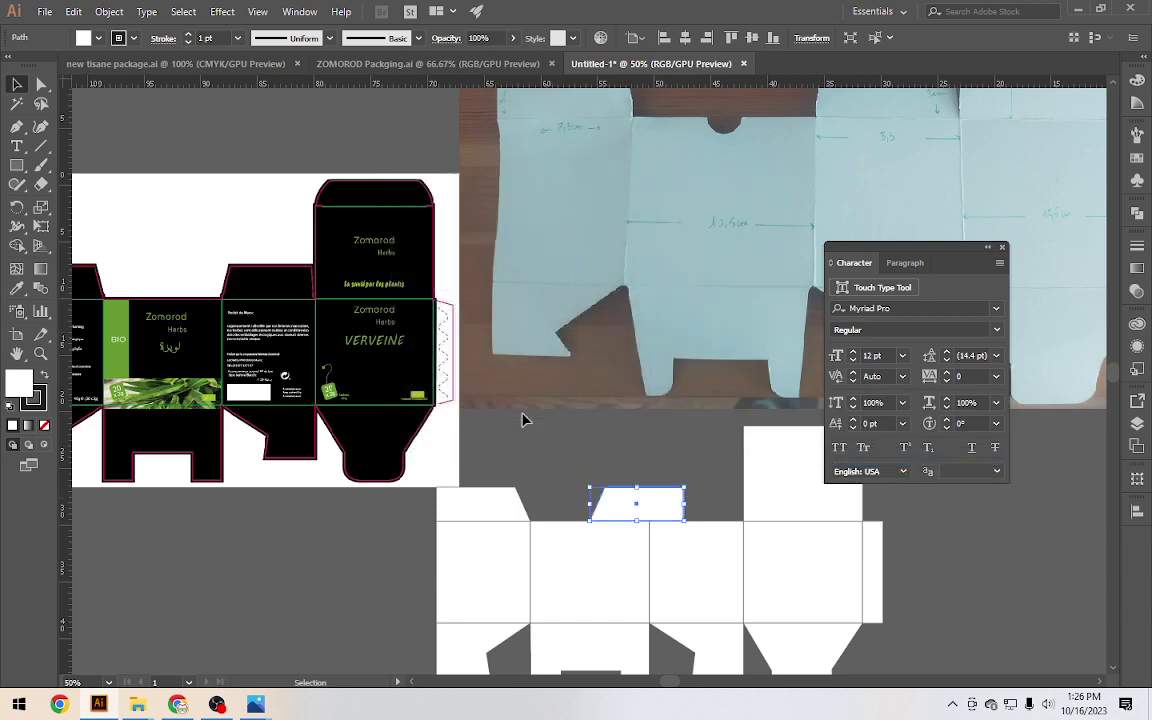
click(700, 488)
alt+scroll(722, 540, up, 3)
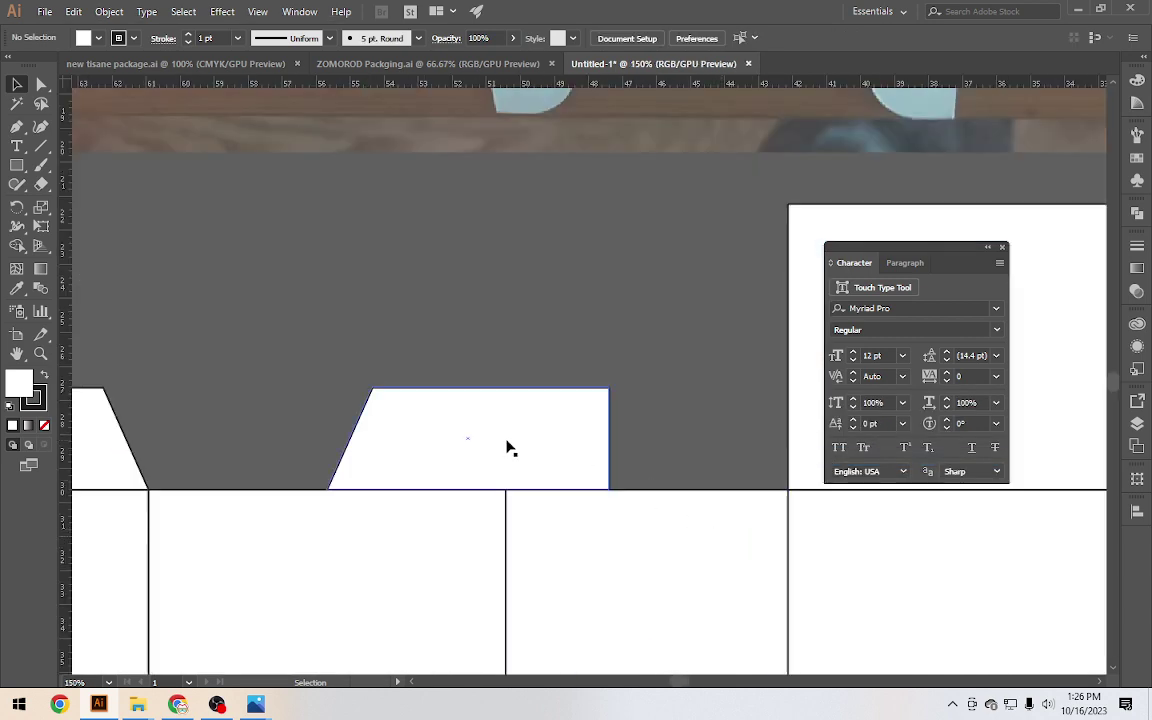
drag(506, 447, 686, 450)
click(509, 360)
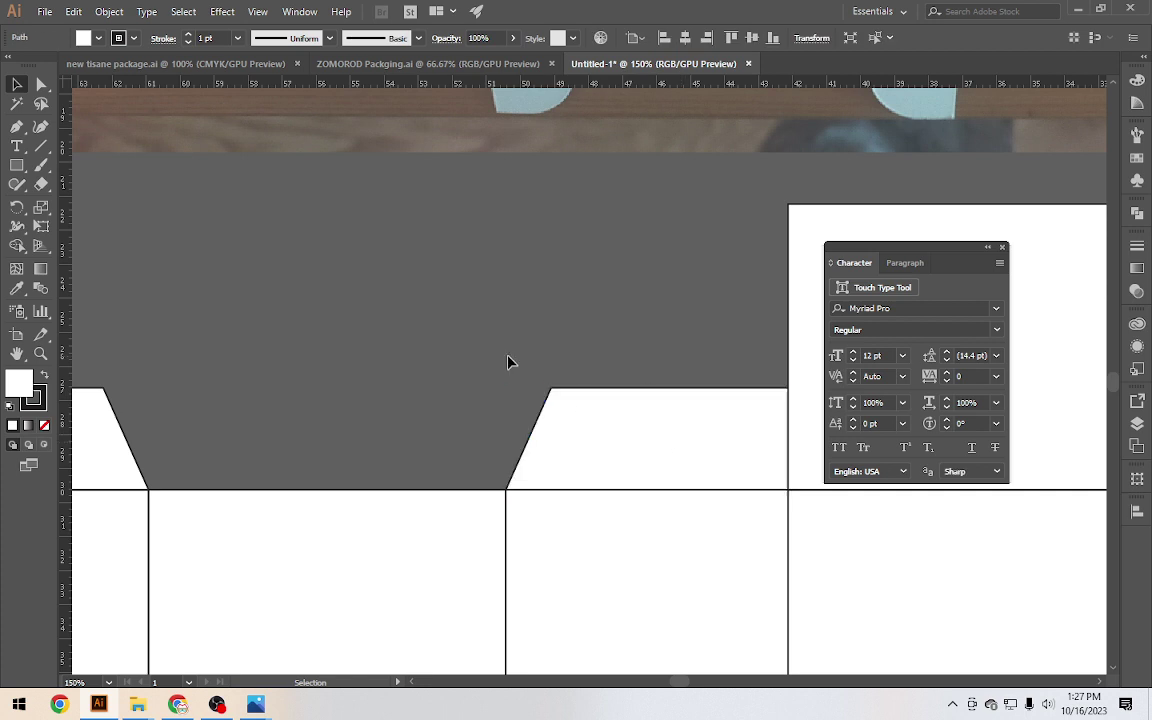
alt+scroll(432, 391, down, 3)
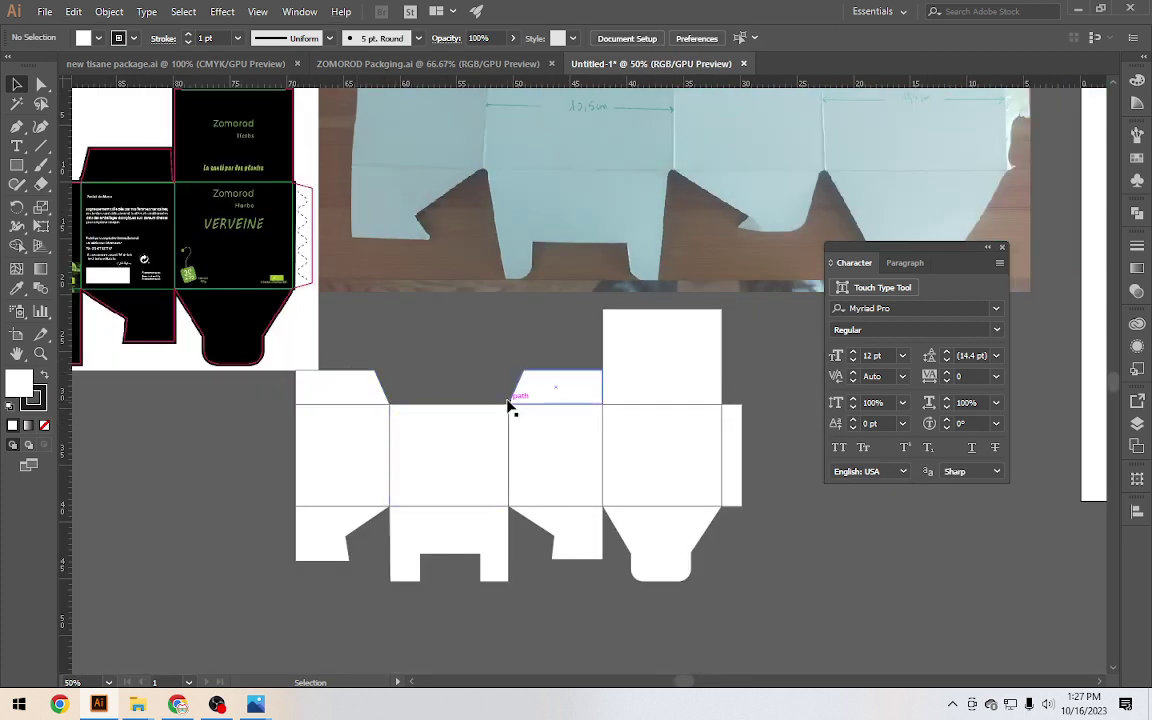
Drag the unfolded white box reference photo up-left, then down-left to sit above the dieline
scroll(381, 503, up, 2)
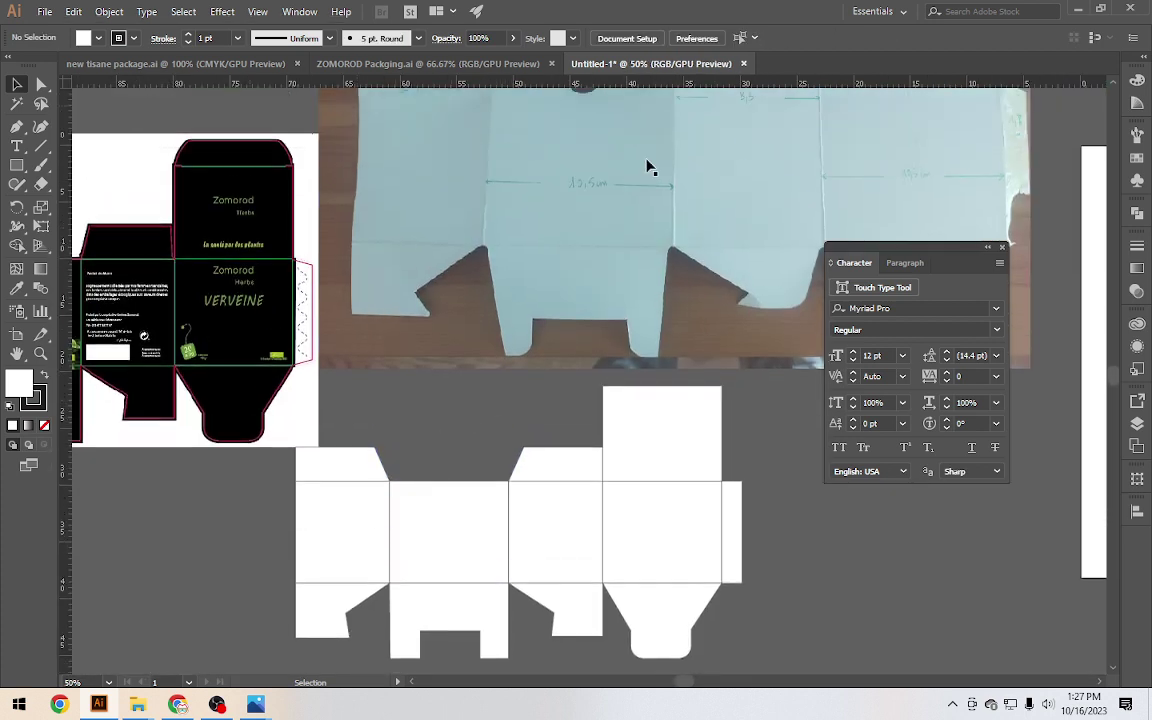
scroll(686, 405, up, 2)
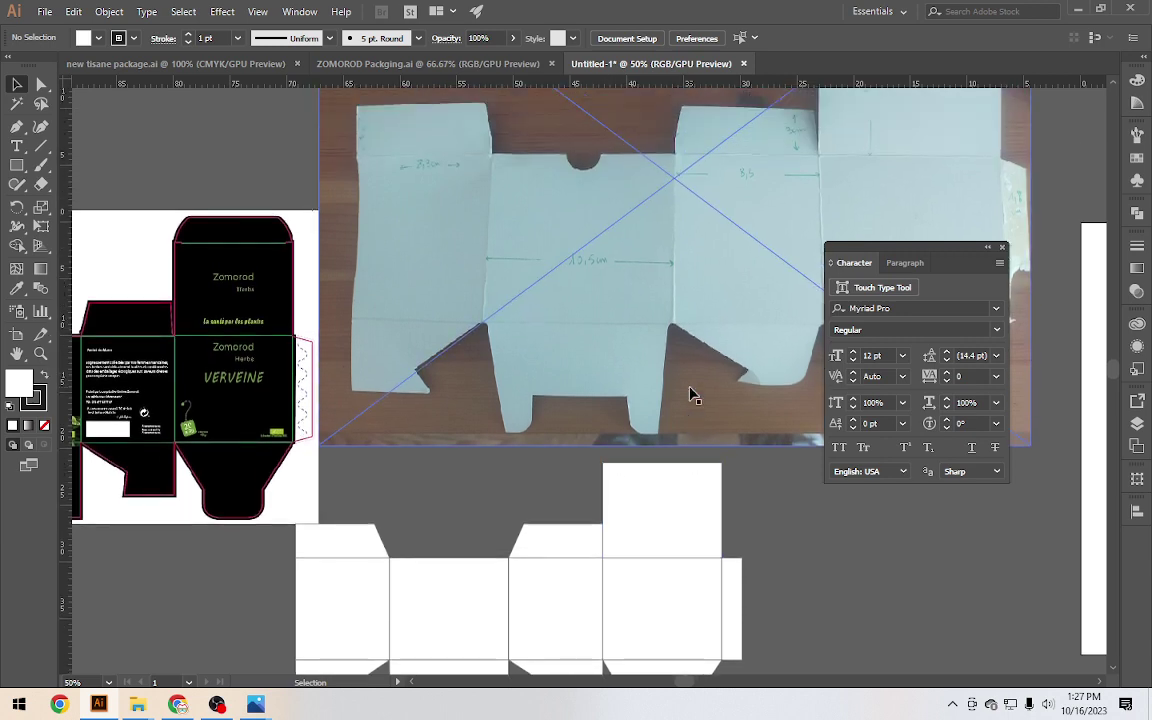
scroll(690, 393, up, 2)
drag(748, 332, 738, 309)
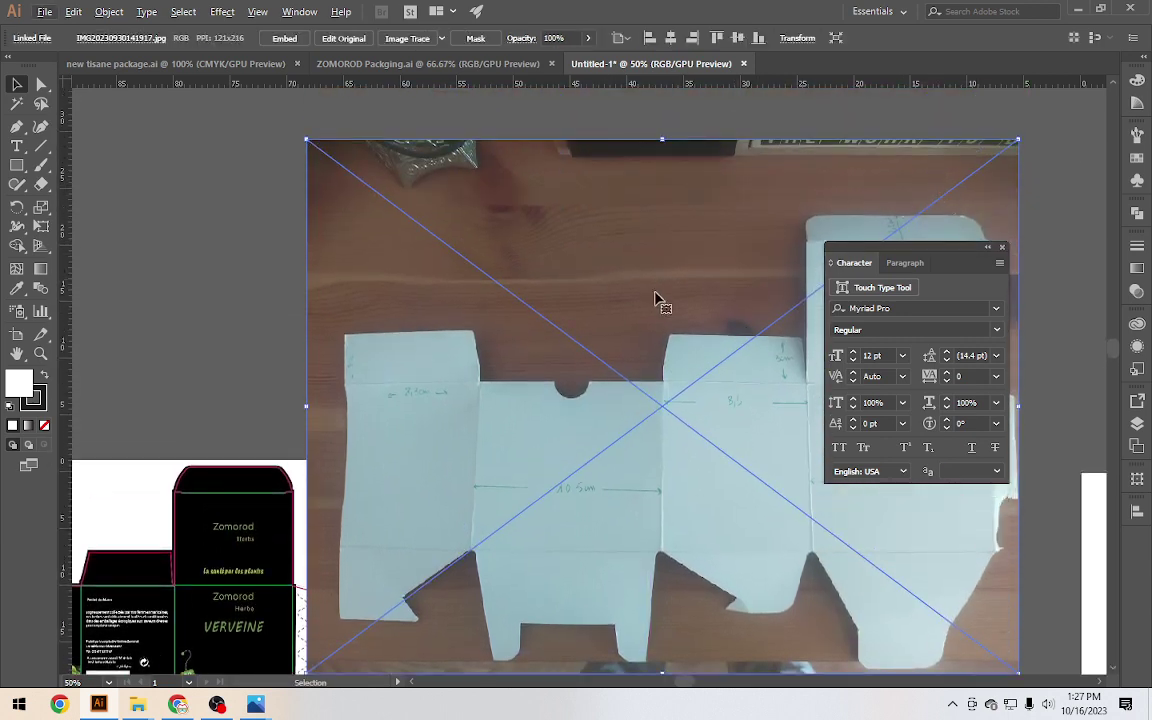
drag(661, 301, 640, 215)
scroll(640, 215, up, 3)
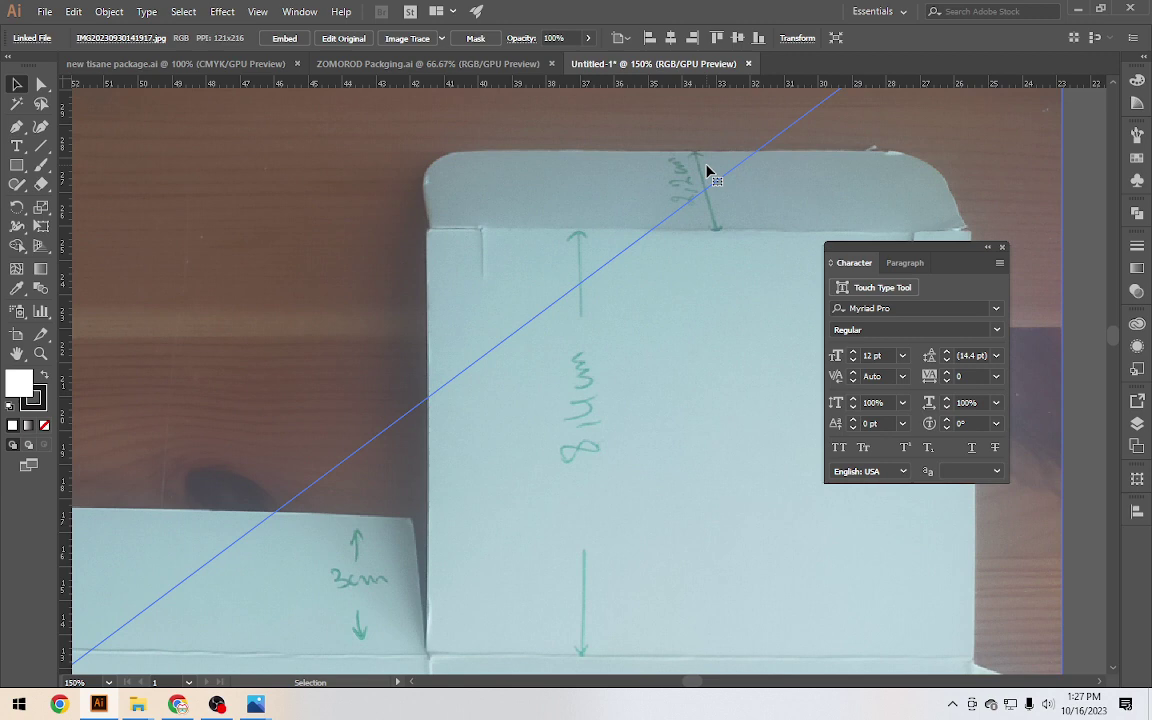
Zoom in on the reference photo to read its measurements
scroll(640, 385, down, 2)
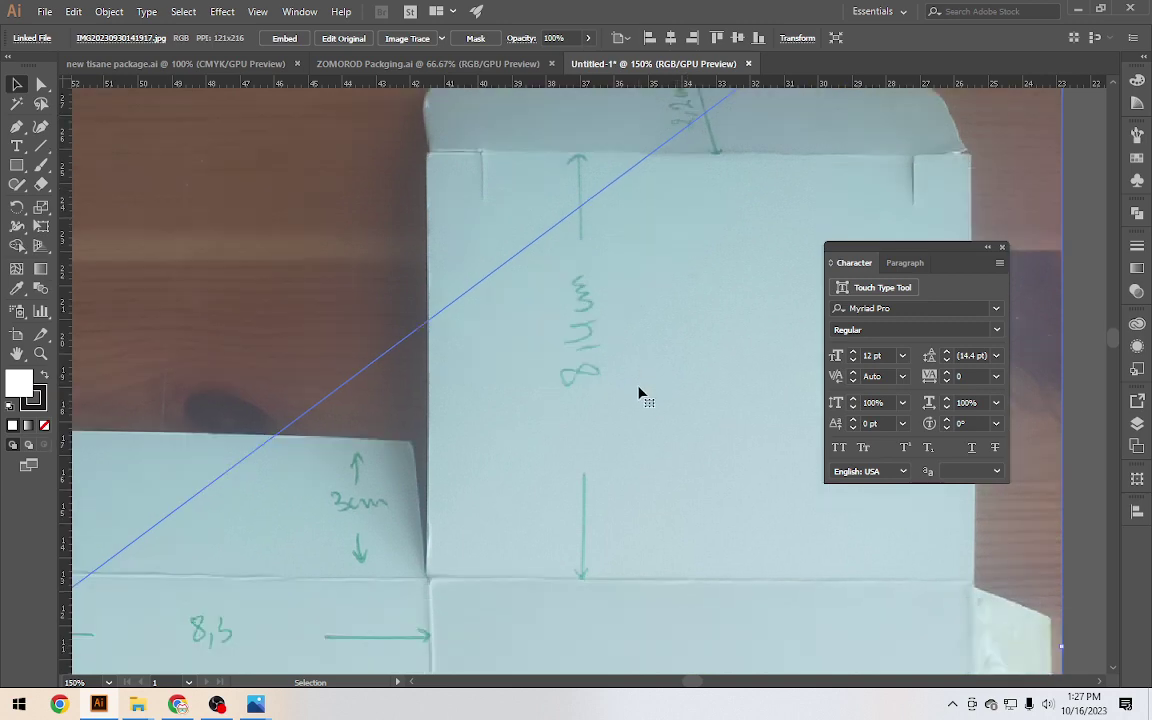
scroll(638, 388, down, 3)
scroll(632, 392, down, 3)
scroll(634, 400, down, 4)
alt+scroll(634, 401, down, 1)
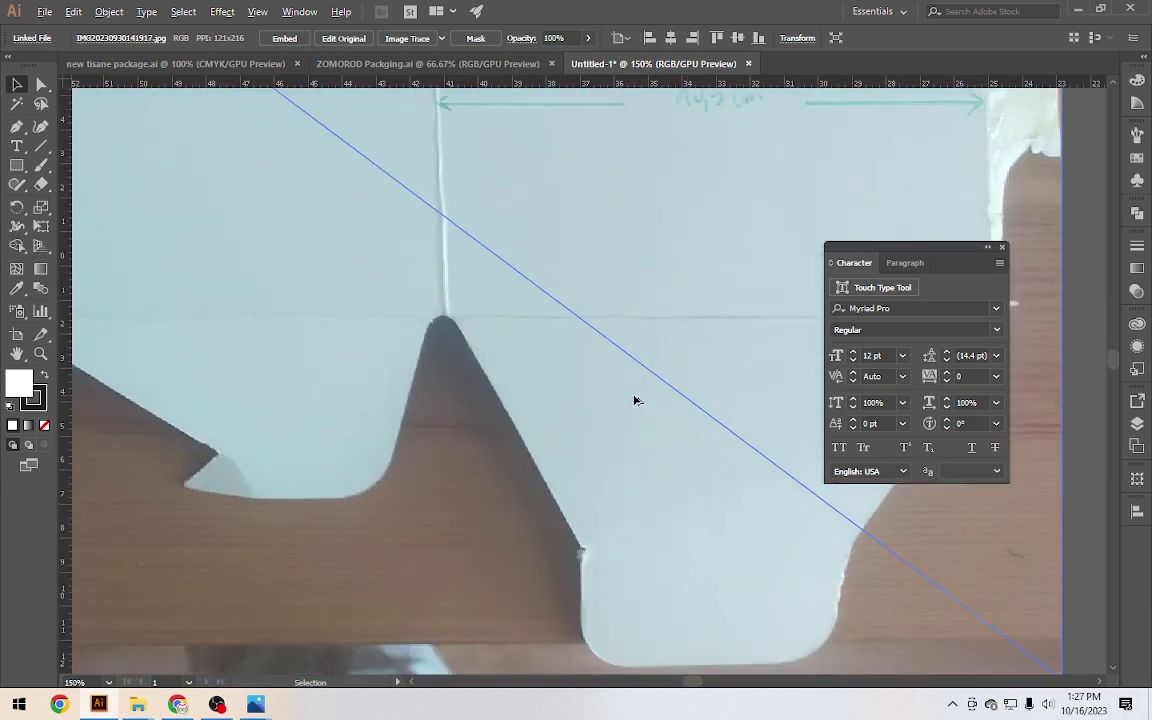
alt+scroll(635, 399, down, 1)
scroll(640, 404, down, 2)
scroll(640, 470, down, 1)
scroll(645, 500, down, 1)
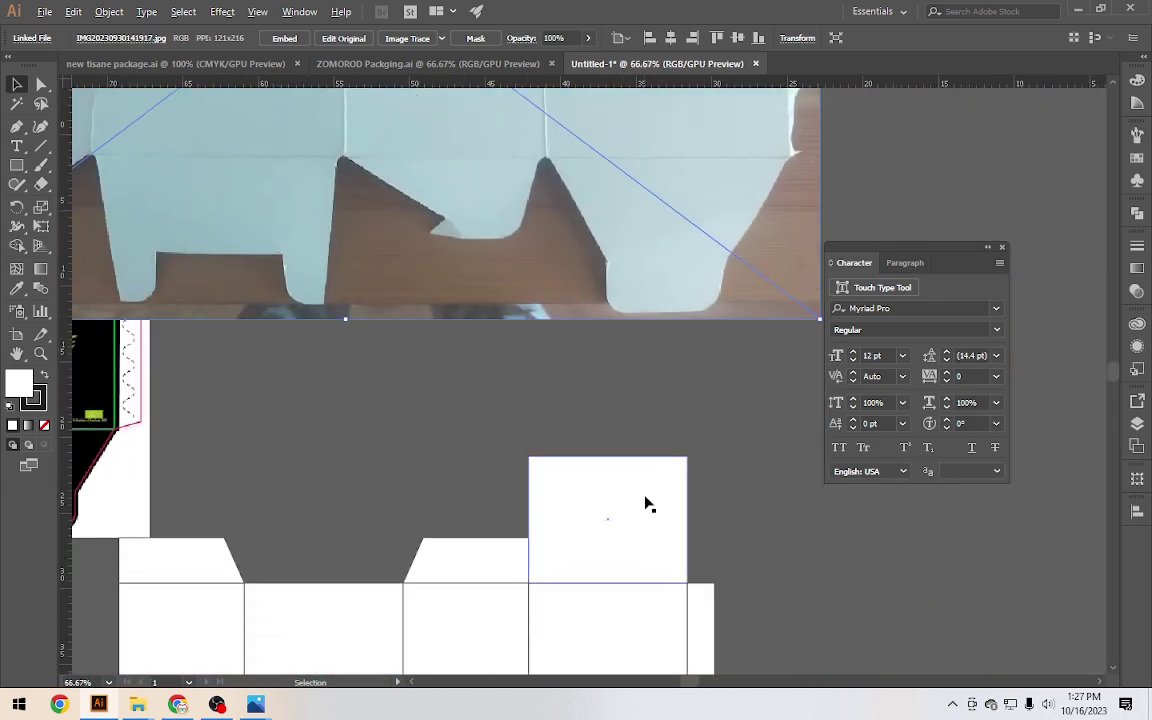
alt+scroll(645, 501, up, 1)
Alt-drag a copy of the tall top panel, shorten its height, and set it flush on the panel's top edge
click(614, 532)
click(628, 345)
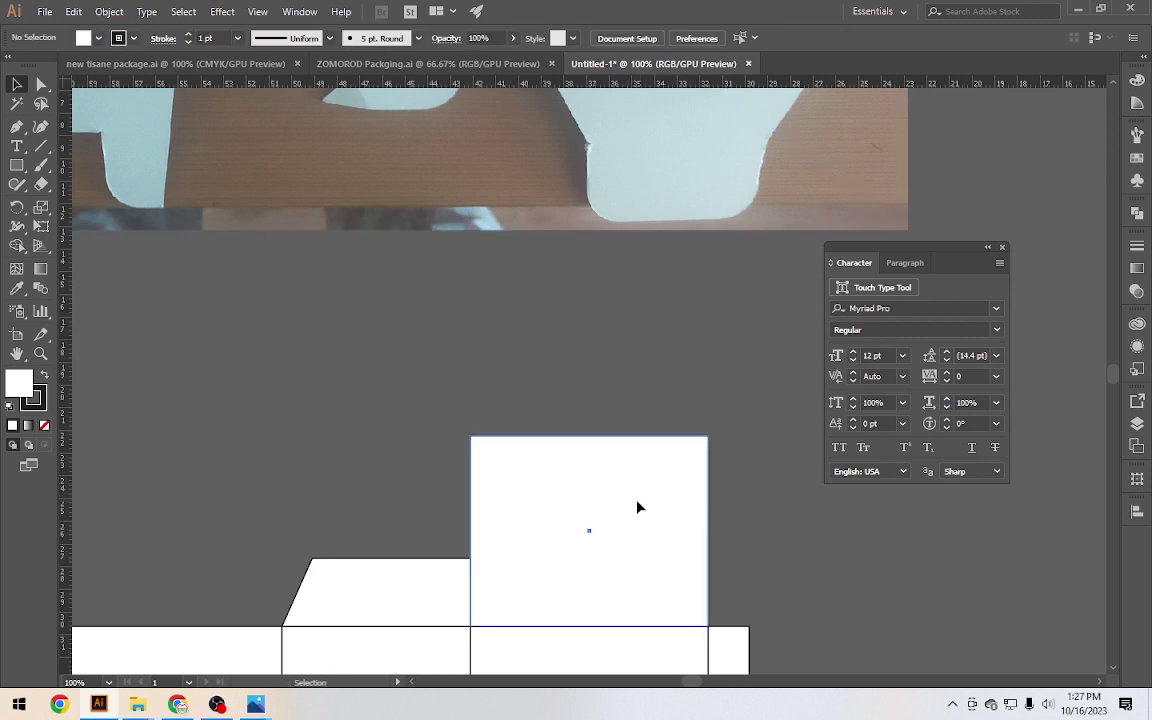
drag(617, 565, 628, 377)
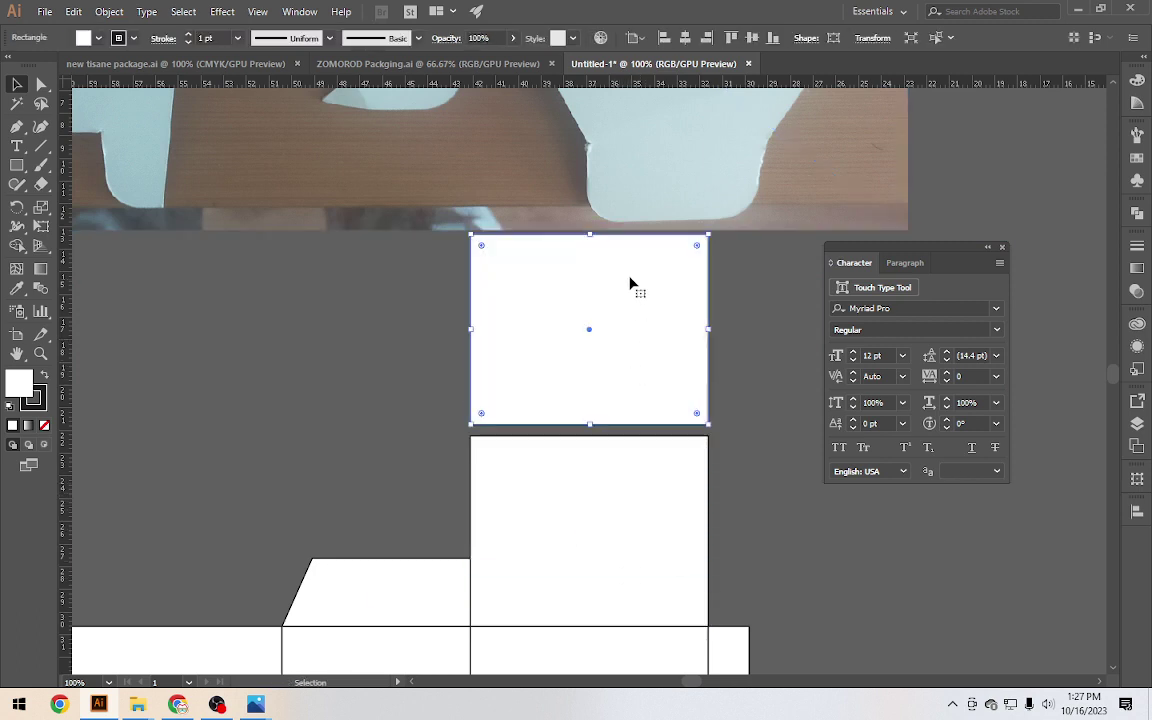
click(806, 38)
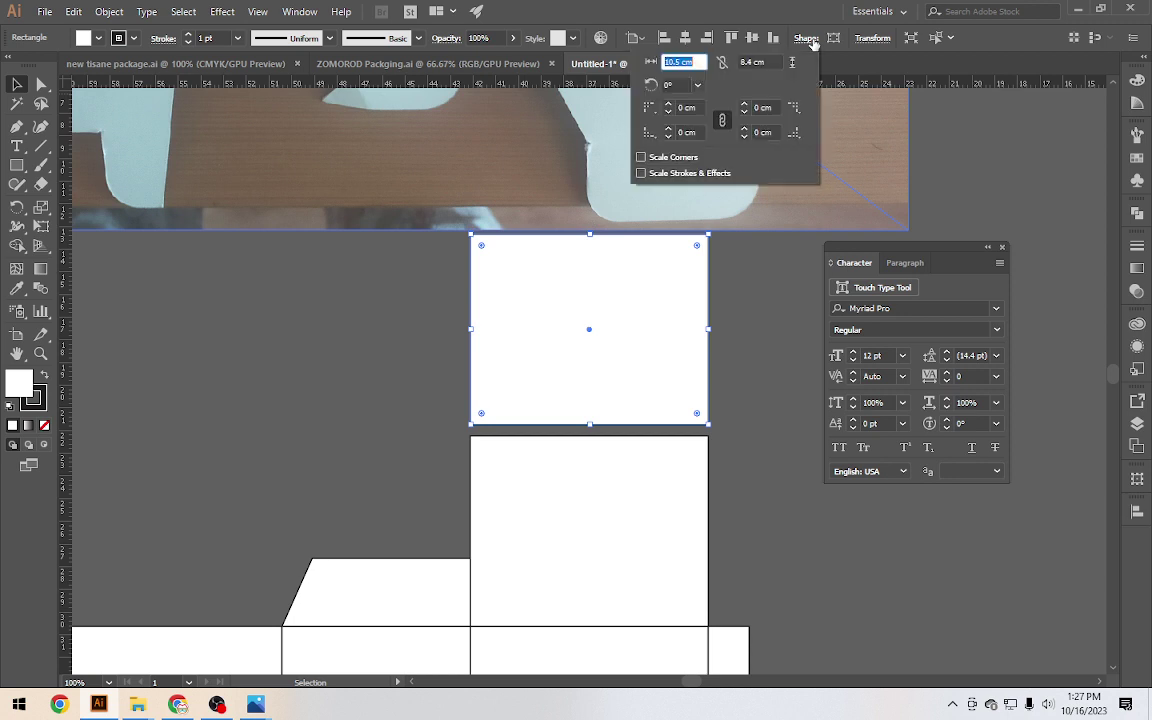
click(752, 62)
text(2.5)
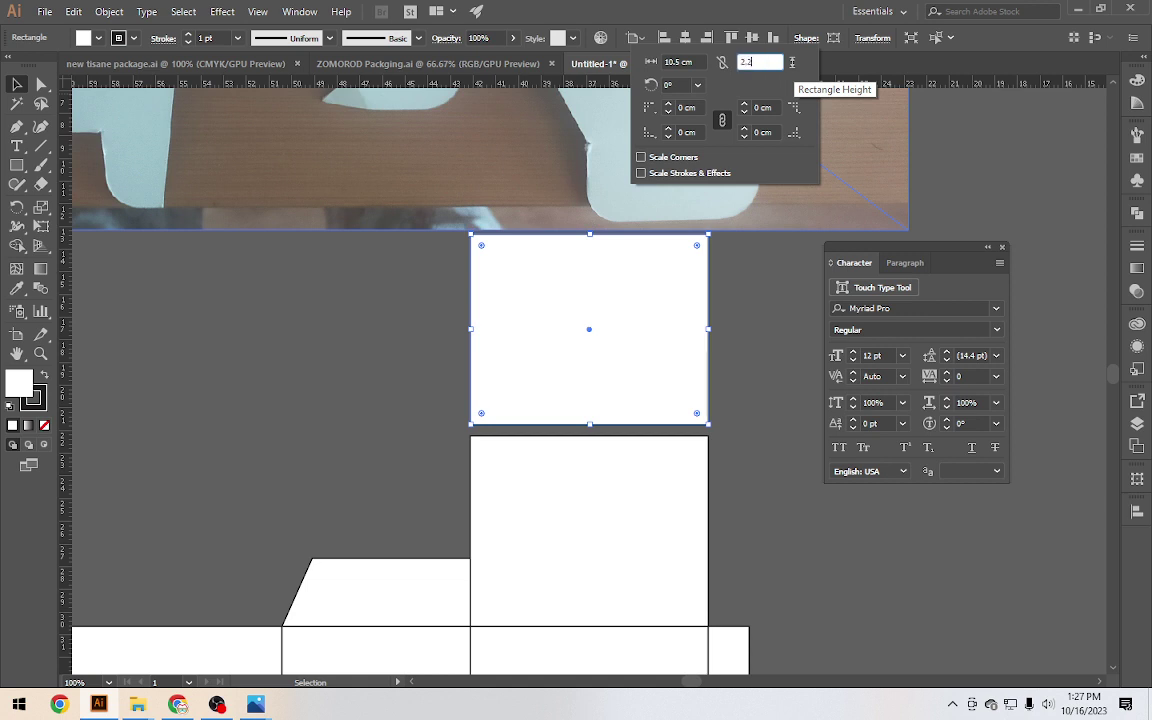
key(Return)
scroll(612, 360, up, 3)
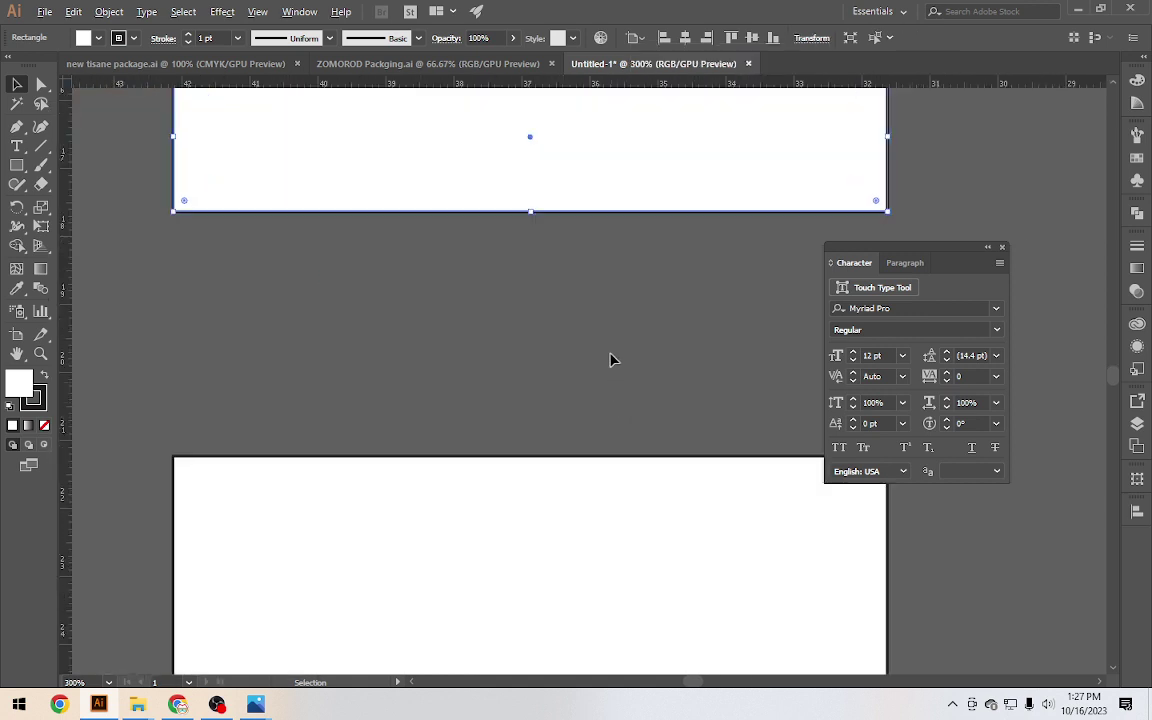
drag(643, 214, 648, 430)
click(450, 273)
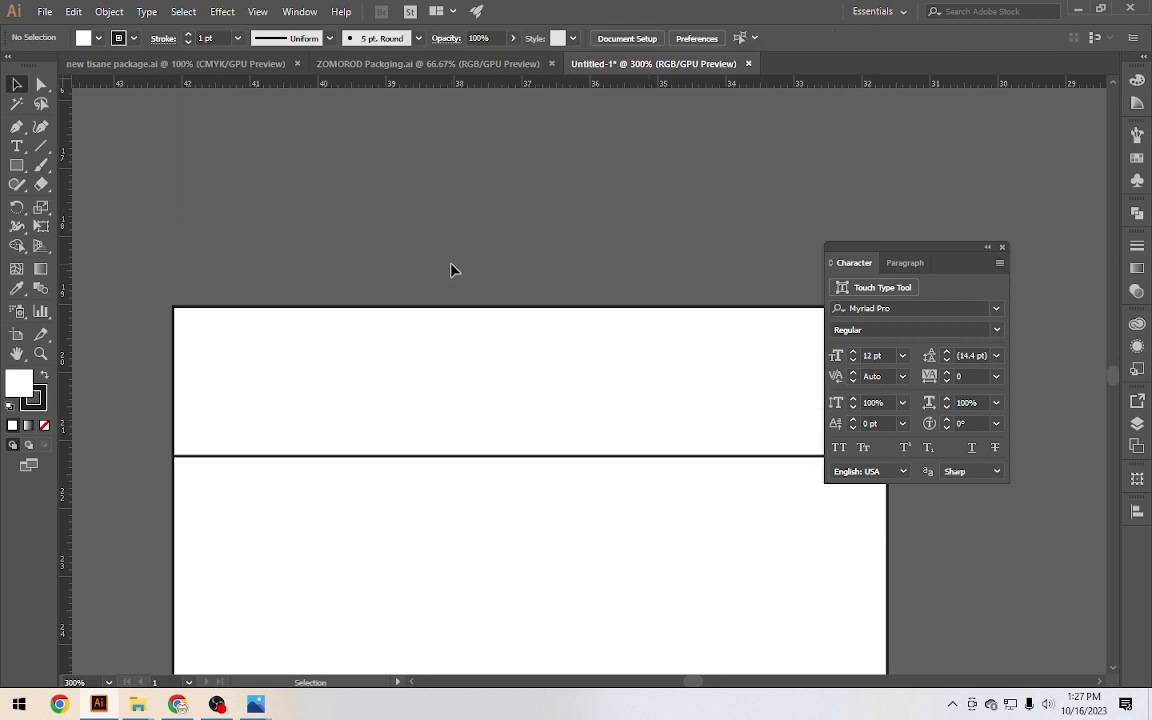
scroll(452, 270, down, 2)
scroll(457, 272, down, 2)
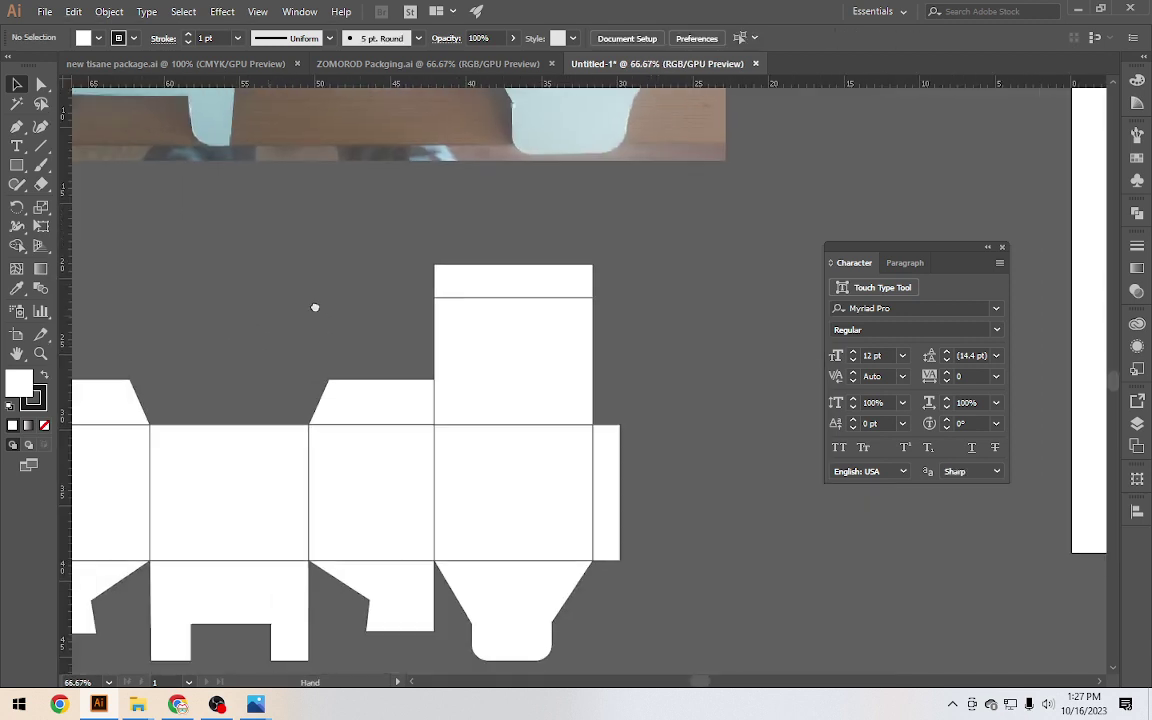
Marquee-select all the dieline panels and set their stroke to None
mouse_move(315, 307)
mouse_down()
mouse_move(432, 270)
mouse_move(442, 283)
mouse_up()
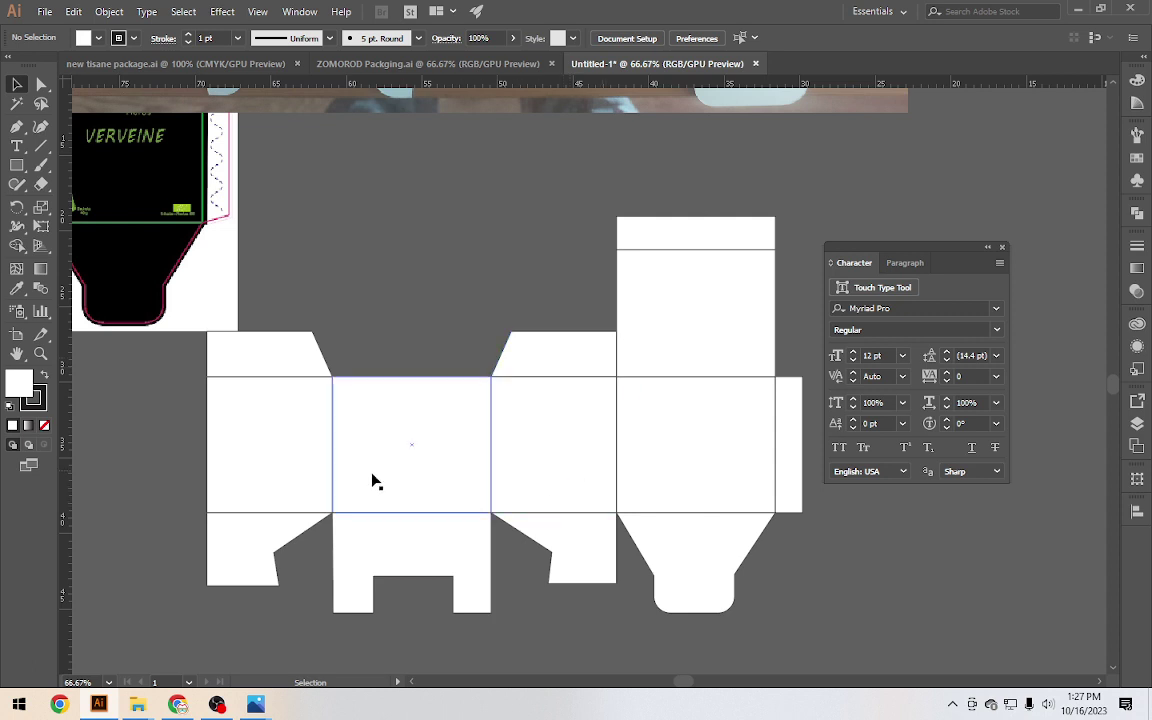
click(377, 561)
scroll(378, 555, up, 1)
scroll(378, 555, up, 3)
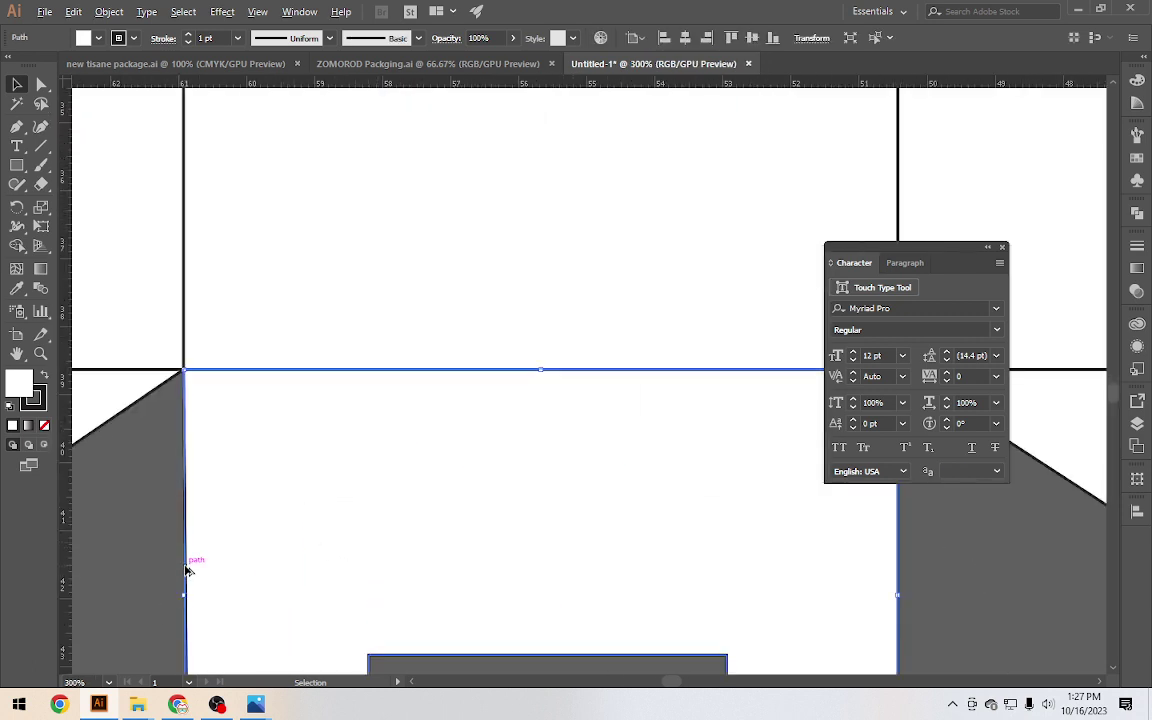
scroll(205, 547, down, 3)
scroll(247, 525, down, 1)
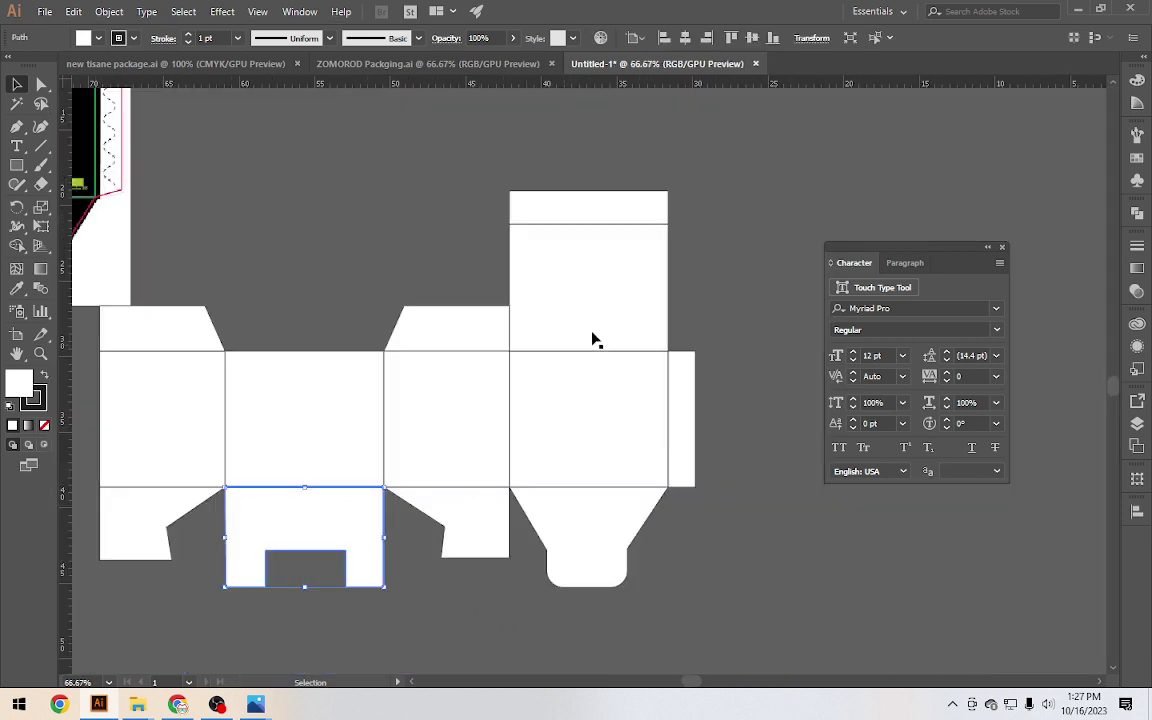
drag(737, 554, 169, 280)
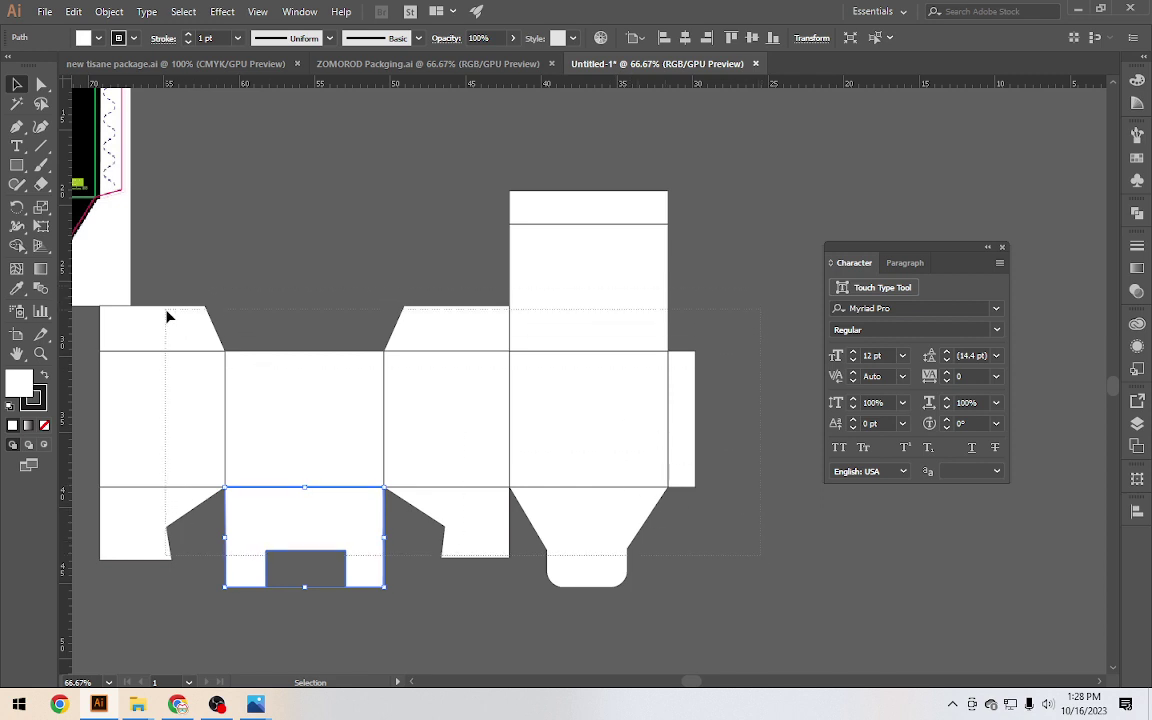
click(44, 409)
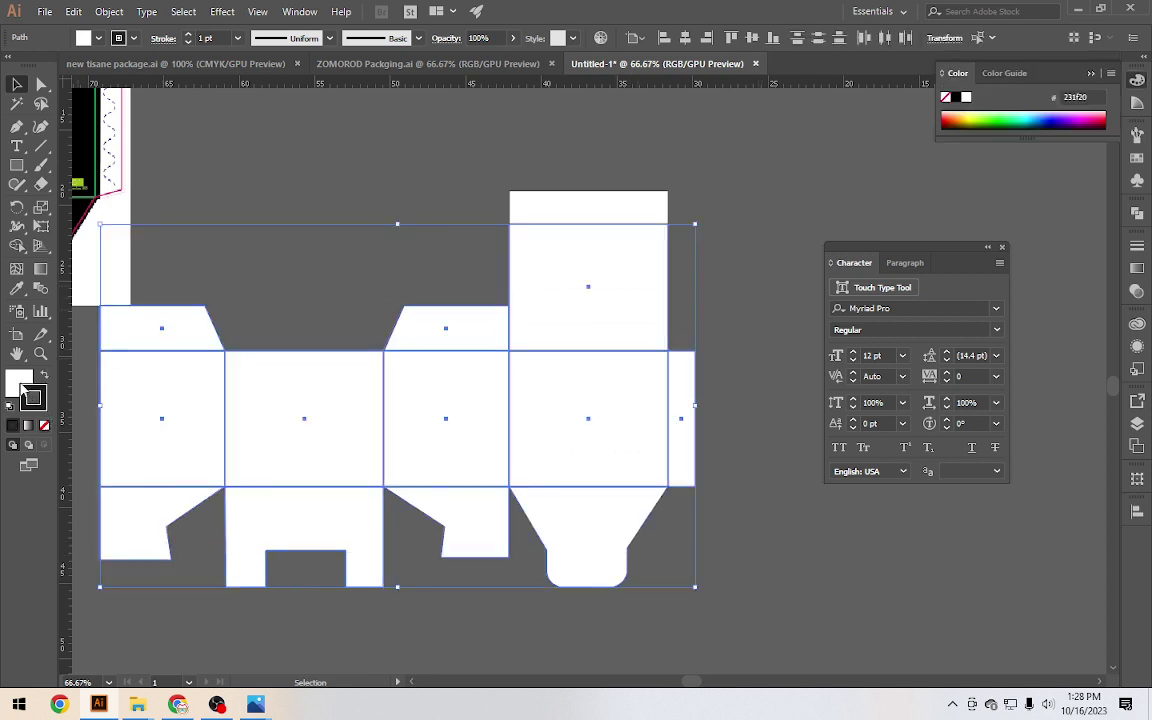
click(45, 426)
click(778, 463)
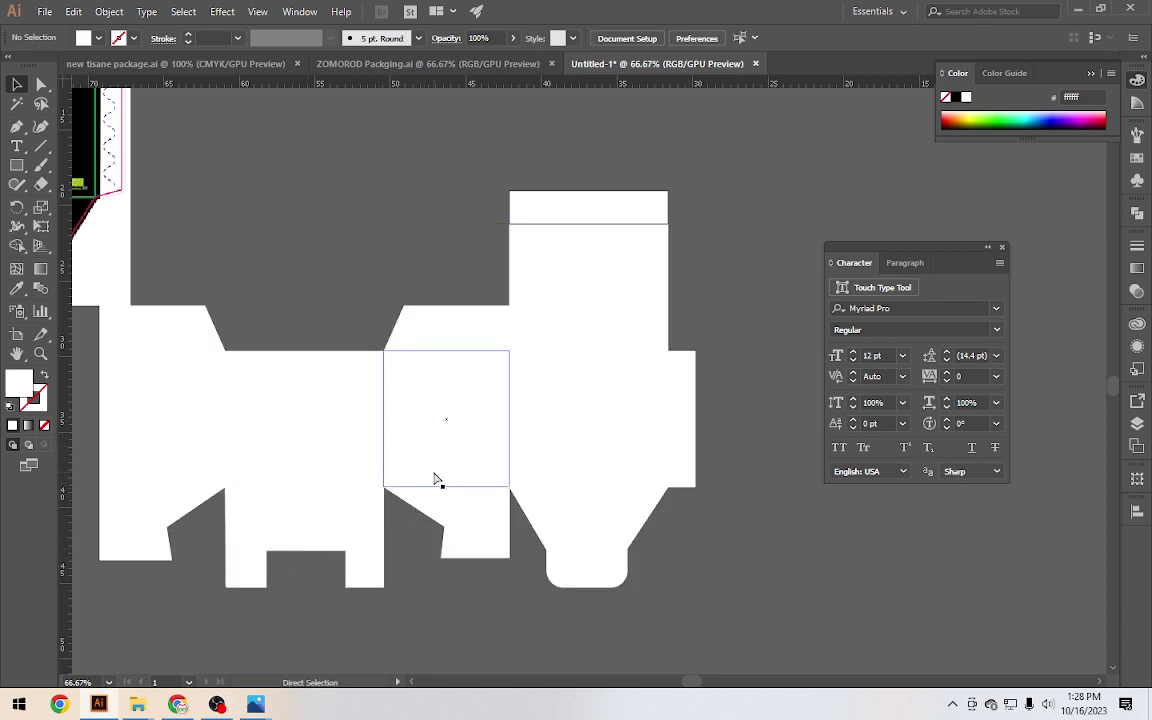
Give all panels the default black 1 pt stroke, then deselect
key(ctrl+a)
key(d)
key(v)
click(715, 509)
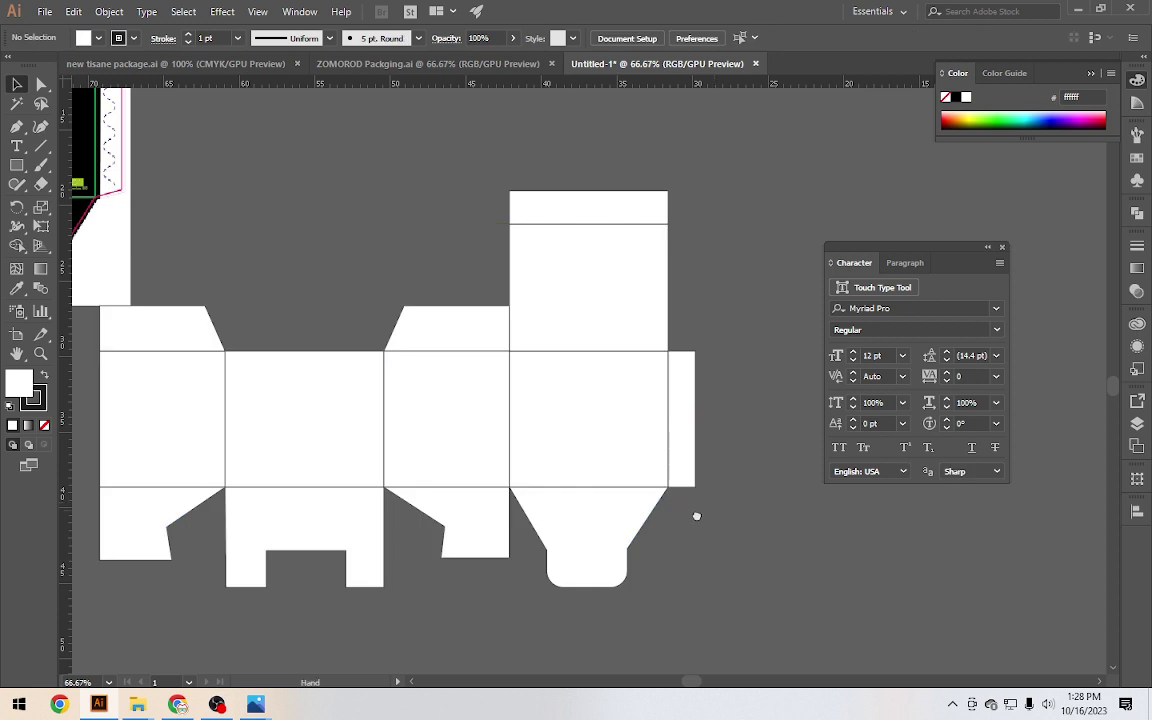
drag(694, 514, 814, 572)
Drag the tea zomorod.jpg template lower-left beside the white box dieline
scroll(715, 504, up, 3)
scroll(715, 504, down, 2)
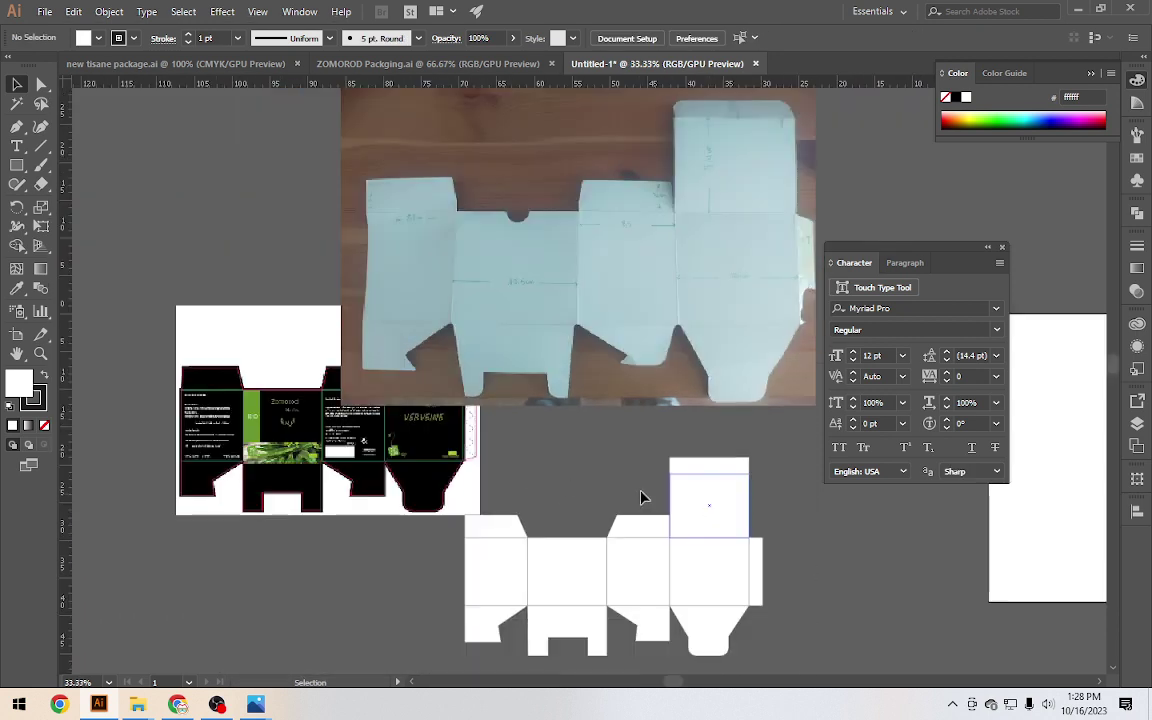
drag(379, 380, 319, 527)
scroll(319, 527, up, 4)
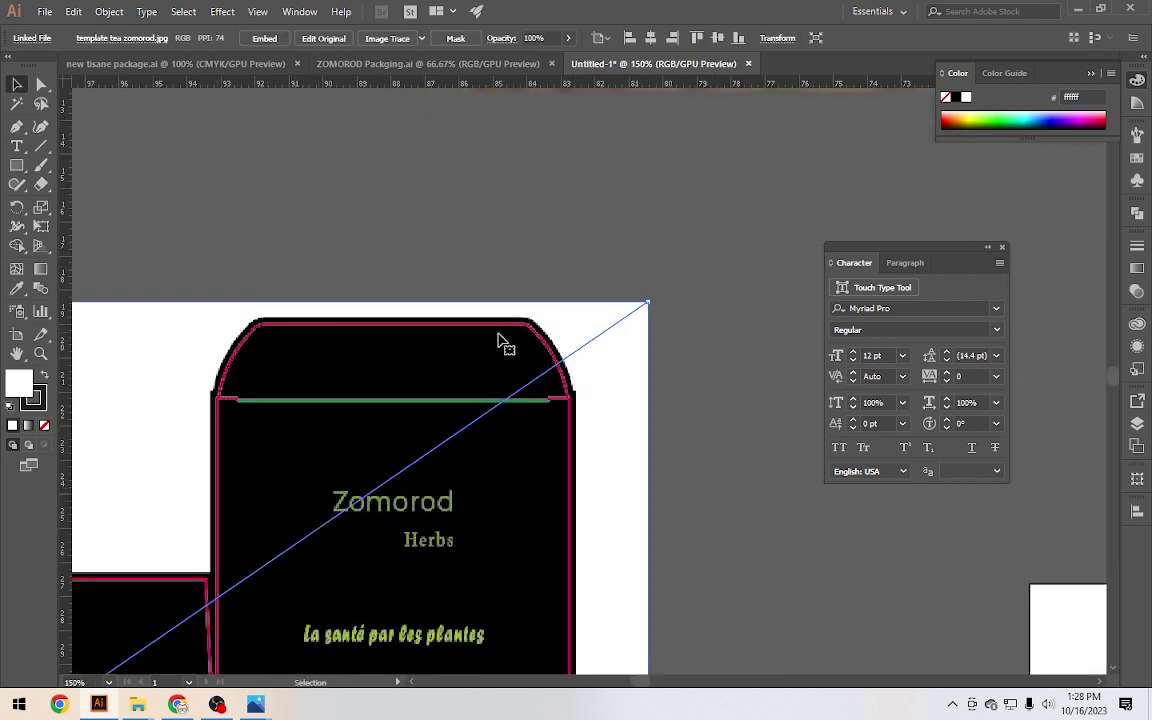
scroll(546, 413, down, 3)
drag(568, 384, 352, 314)
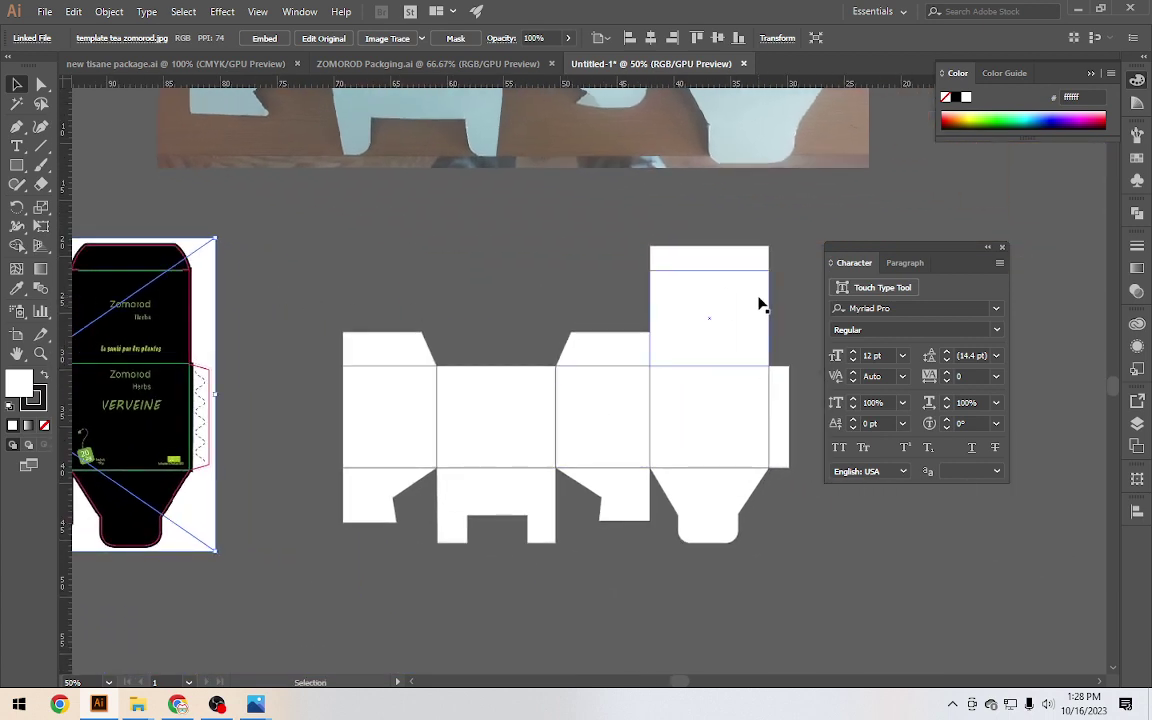
scroll(762, 305, down, 3)
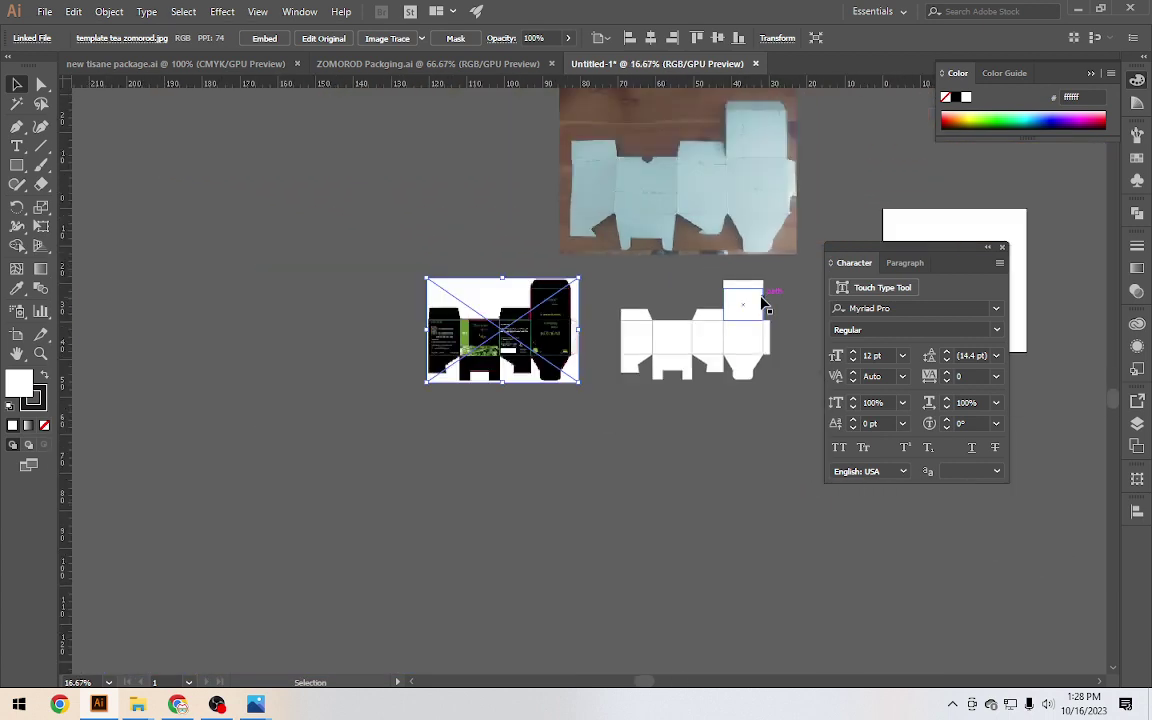
Check the ZOMOROD Packging document, then return to Untitled-1 and select the template image
click(430, 64)
scroll(740, 147, up, 4)
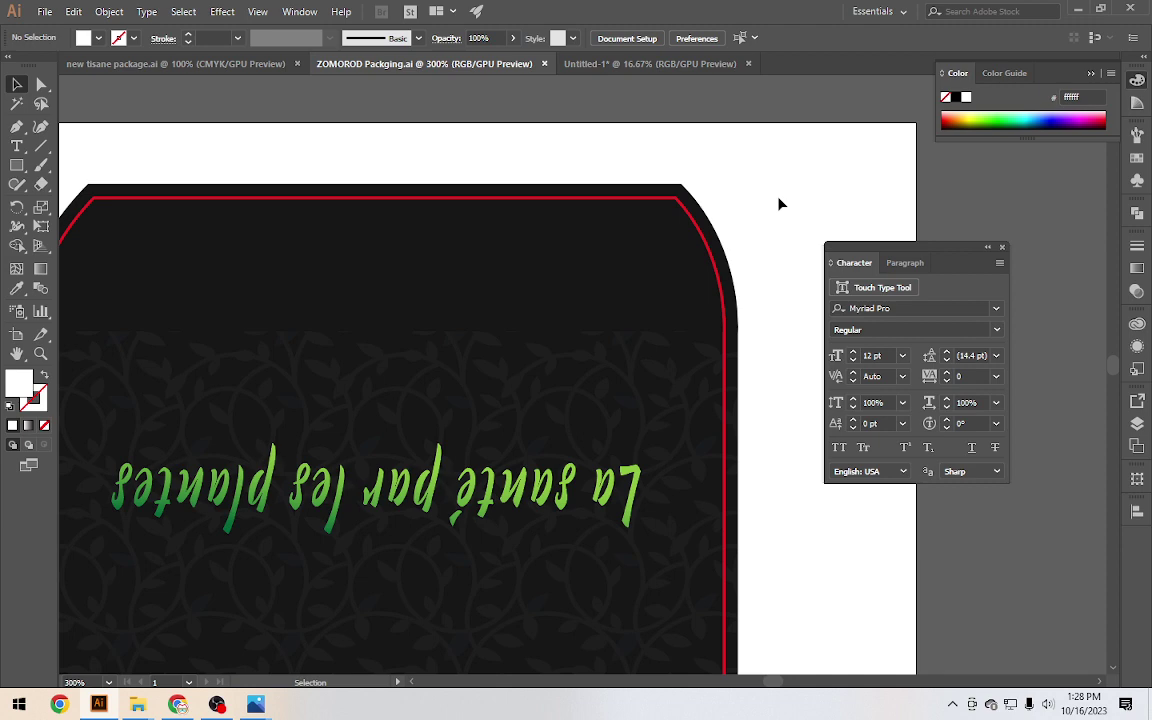
scroll(781, 204, down, 2)
click(665, 64)
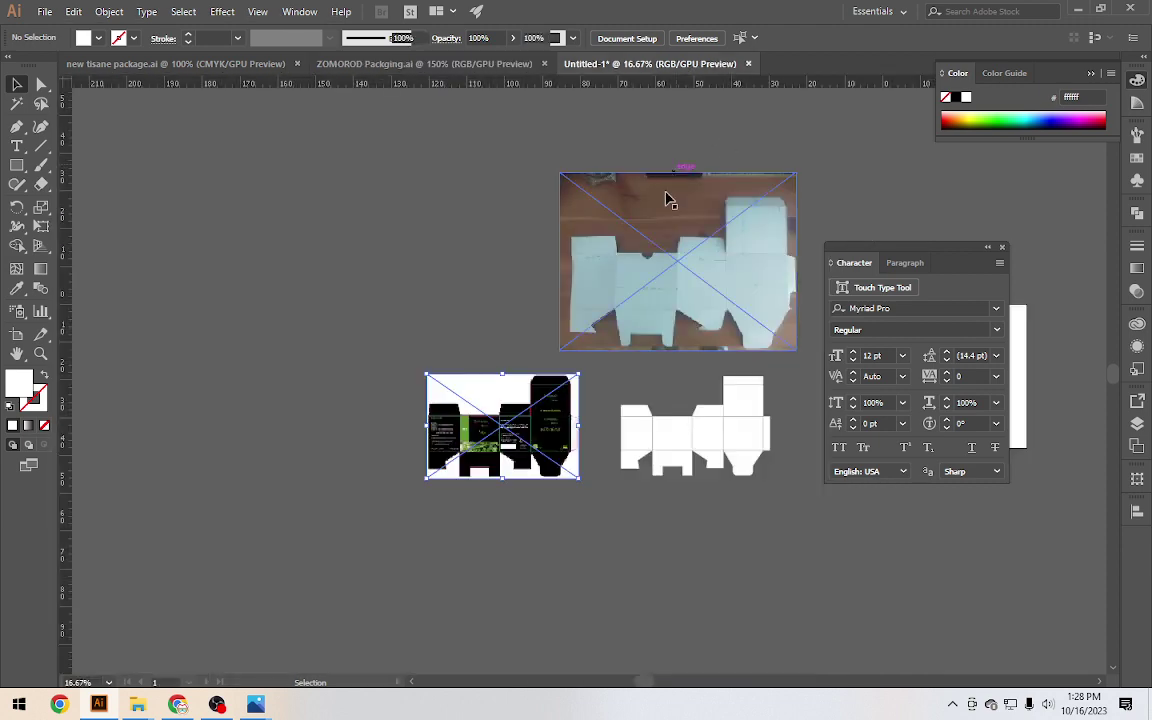
scroll(708, 387, down, 2)
click(494, 301)
scroll(560, 295, up, 8)
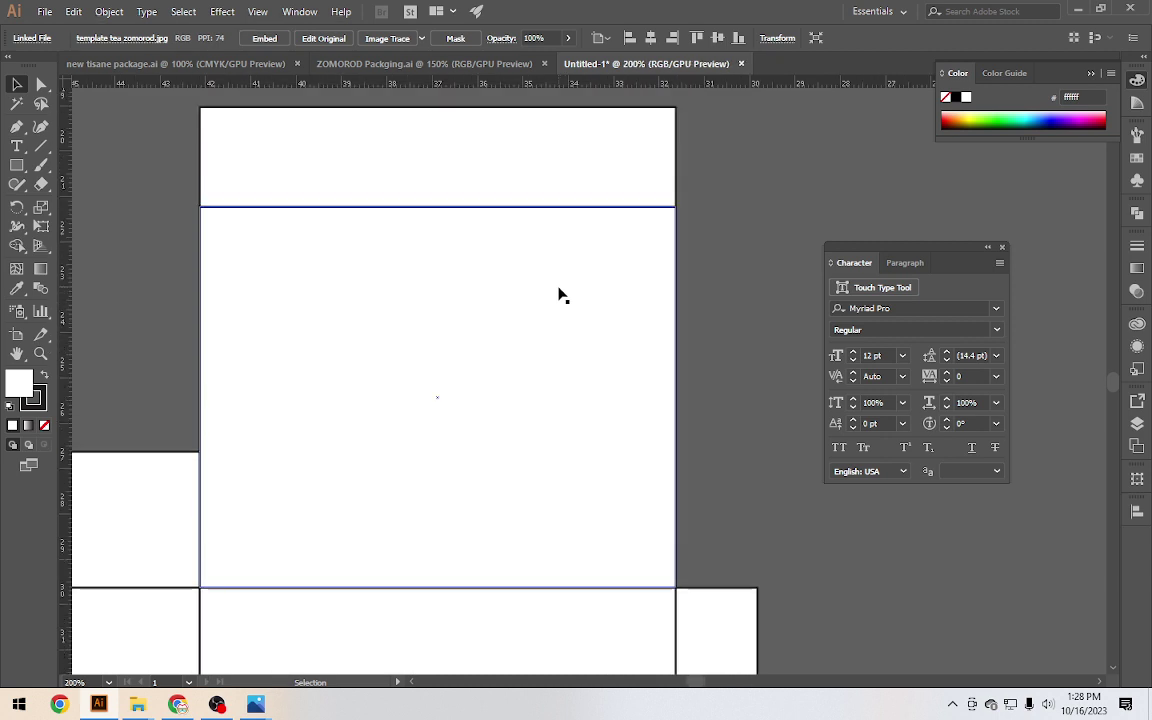
Round the top flap's two upper corners to 1.36 cm with the live corner widget
scroll(560, 295, up, 1)
click(42, 84)
click(202, 146)
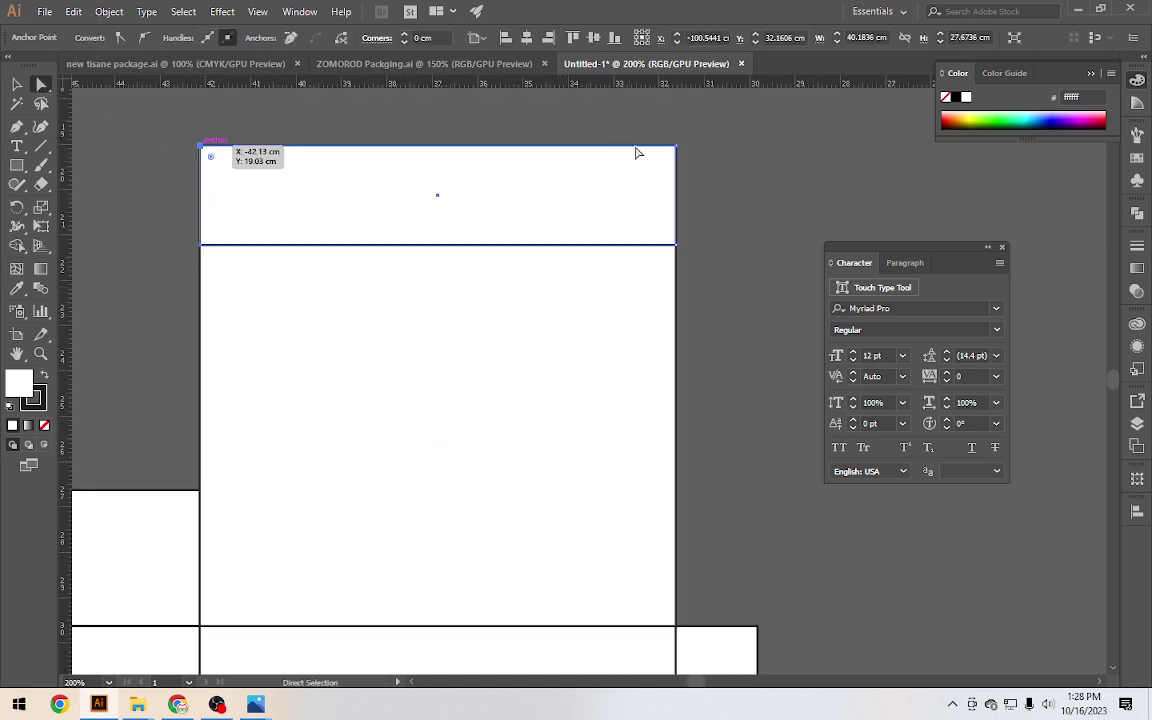
shift+click(676, 147)
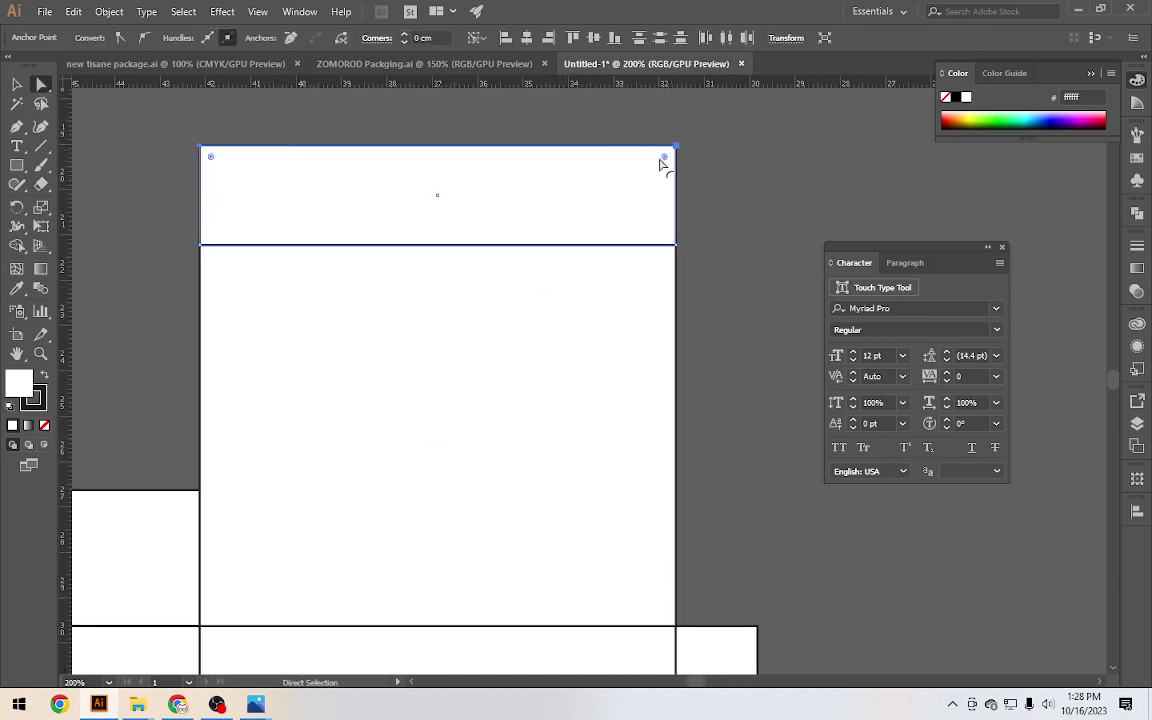
drag(663, 158, 597, 192)
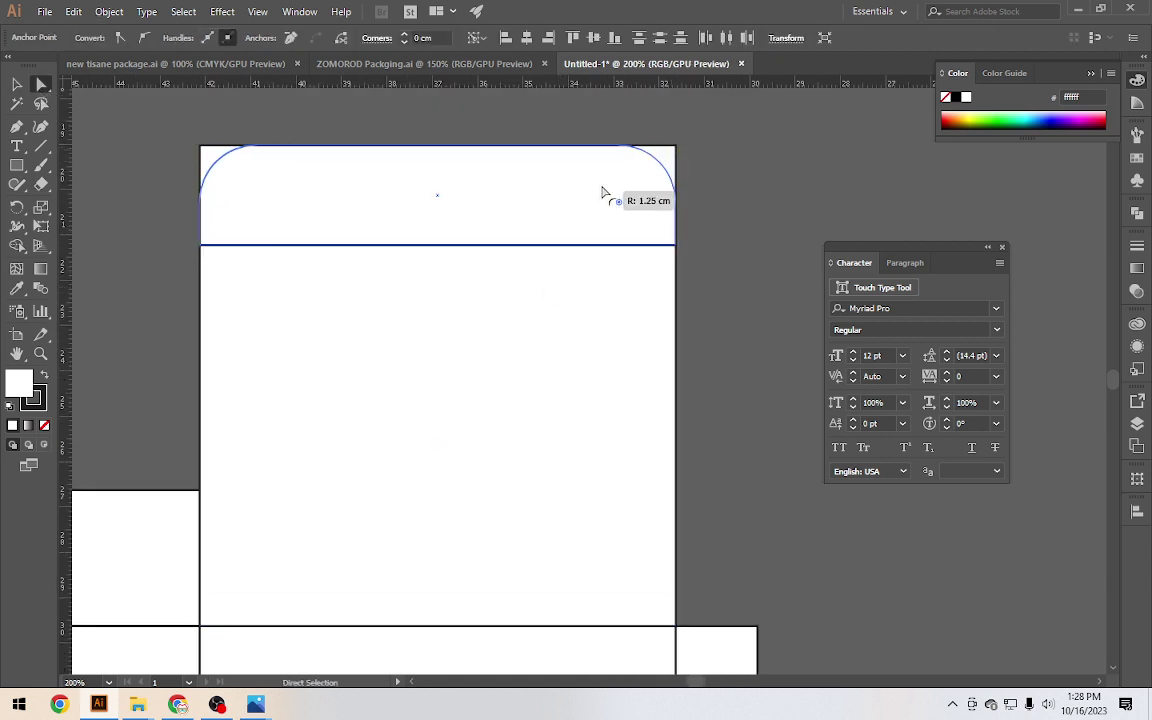
click(759, 189)
Move the tea carton template next to the dieline for comparison
alt+scroll(556, 150, down, 3)
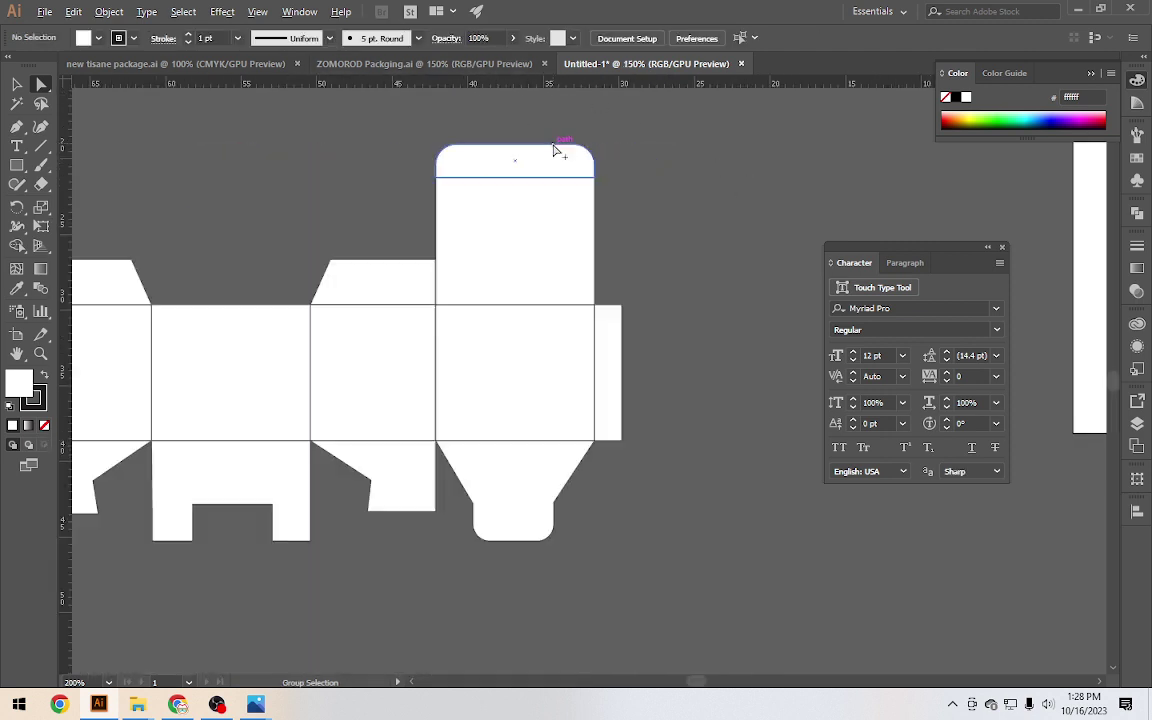
scroll(556, 150, down, 2)
drag(329, 198, 576, 221)
drag(265, 231, 671, 244)
alt+scroll(842, 205, up, 2)
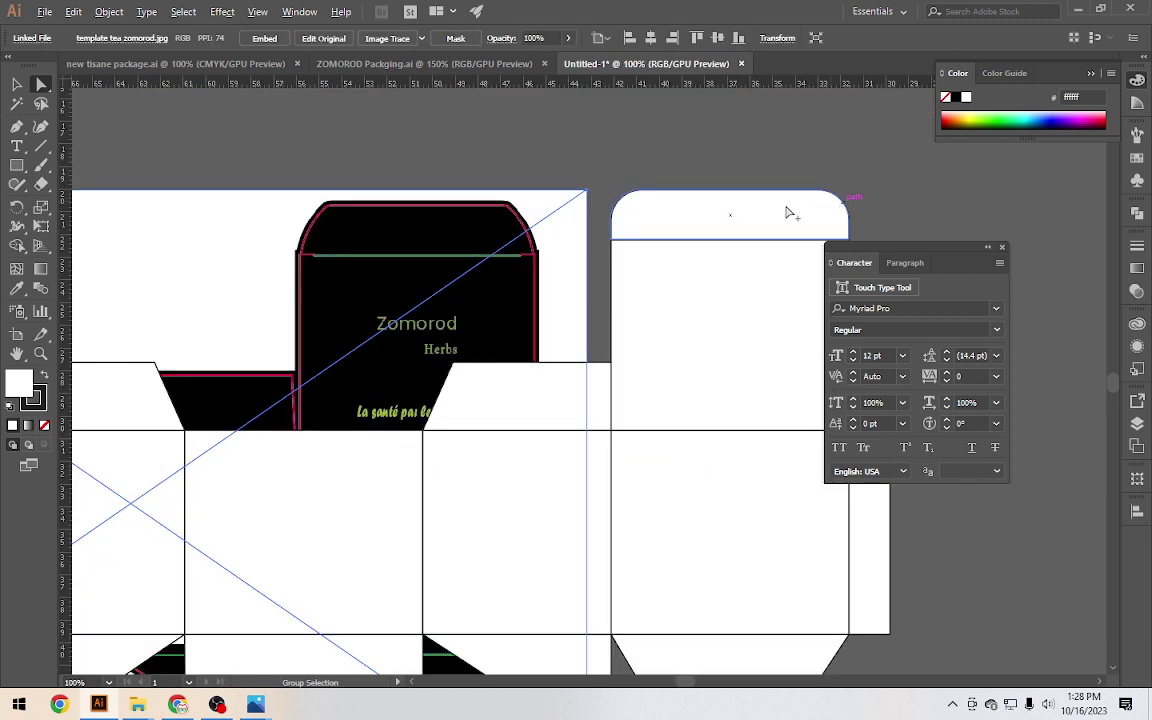
alt+scroll(648, 221, up, 1)
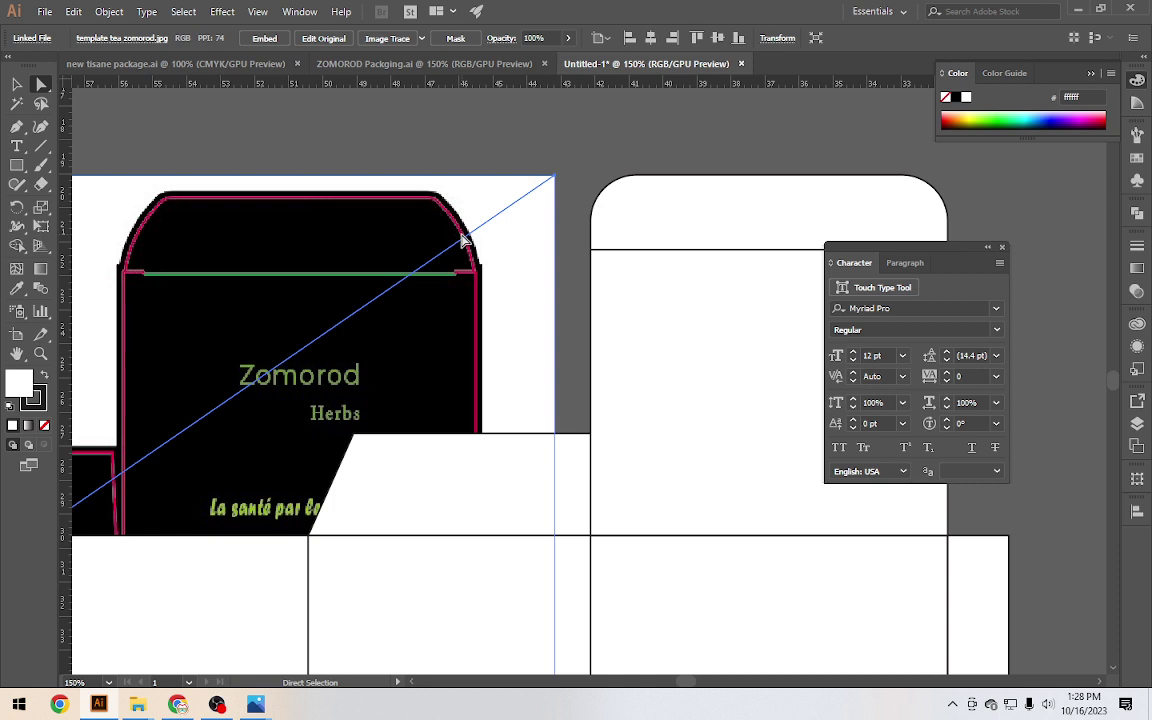
Undo the corner rounding and convert the flap's corner with the Anchor Point tool
click(647, 200)
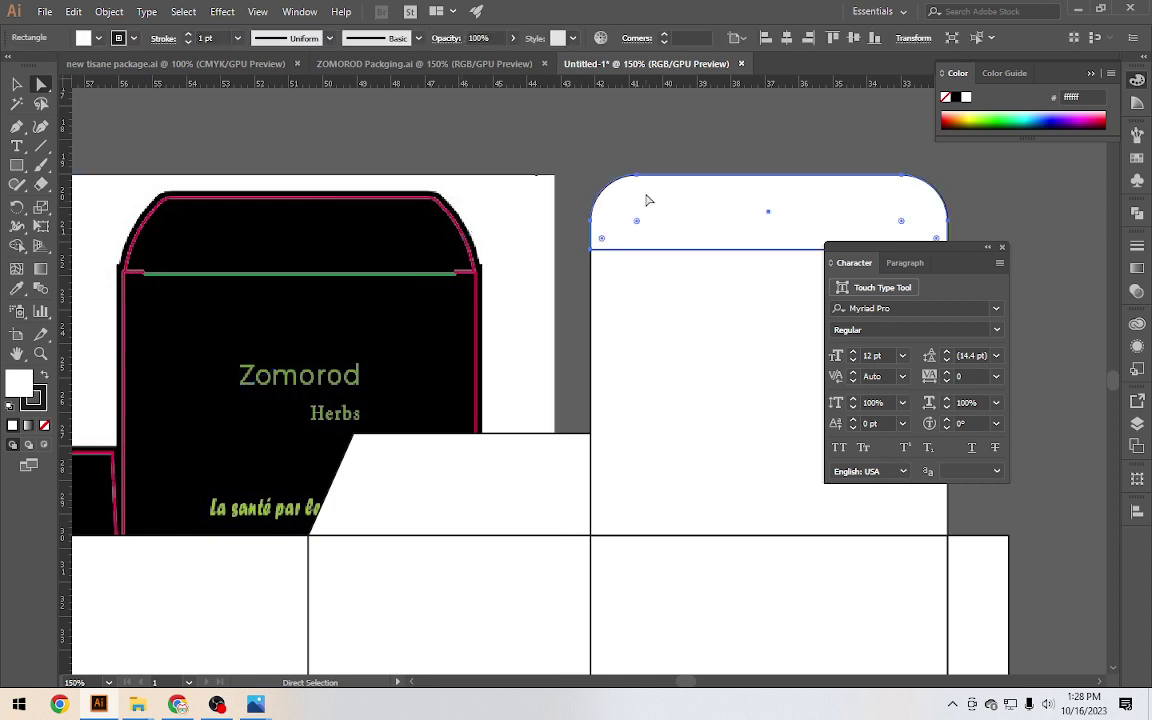
key(v)
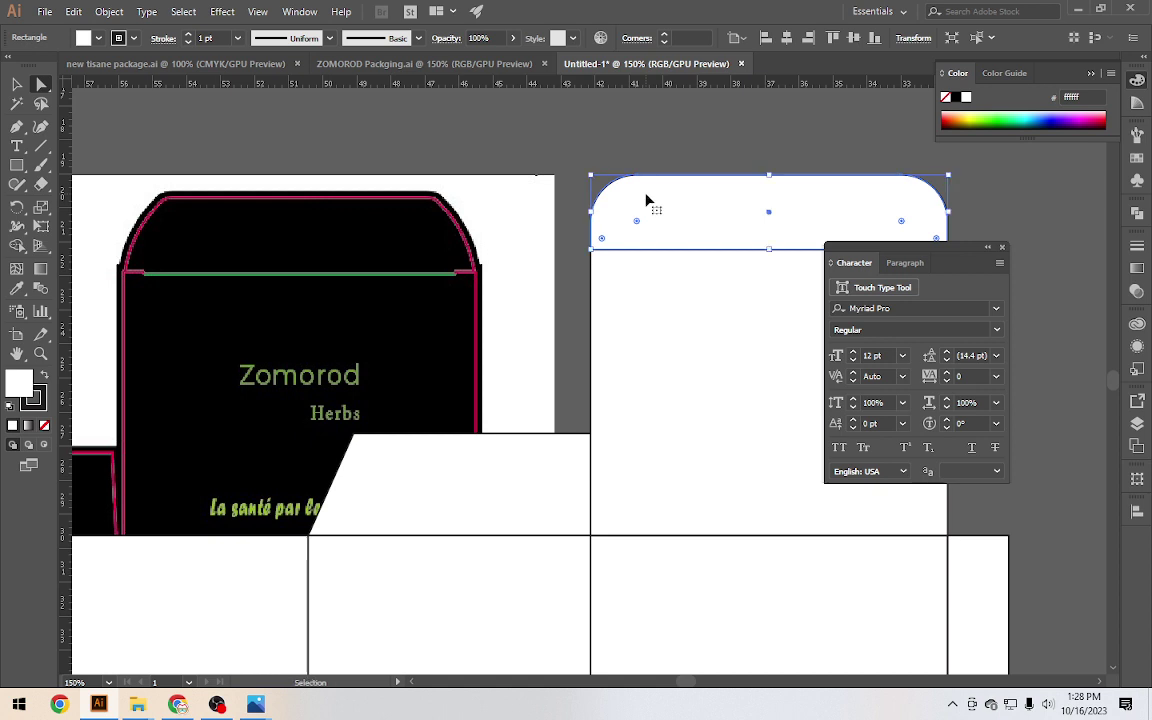
key(ctrl+z)
key(ctrl+z)
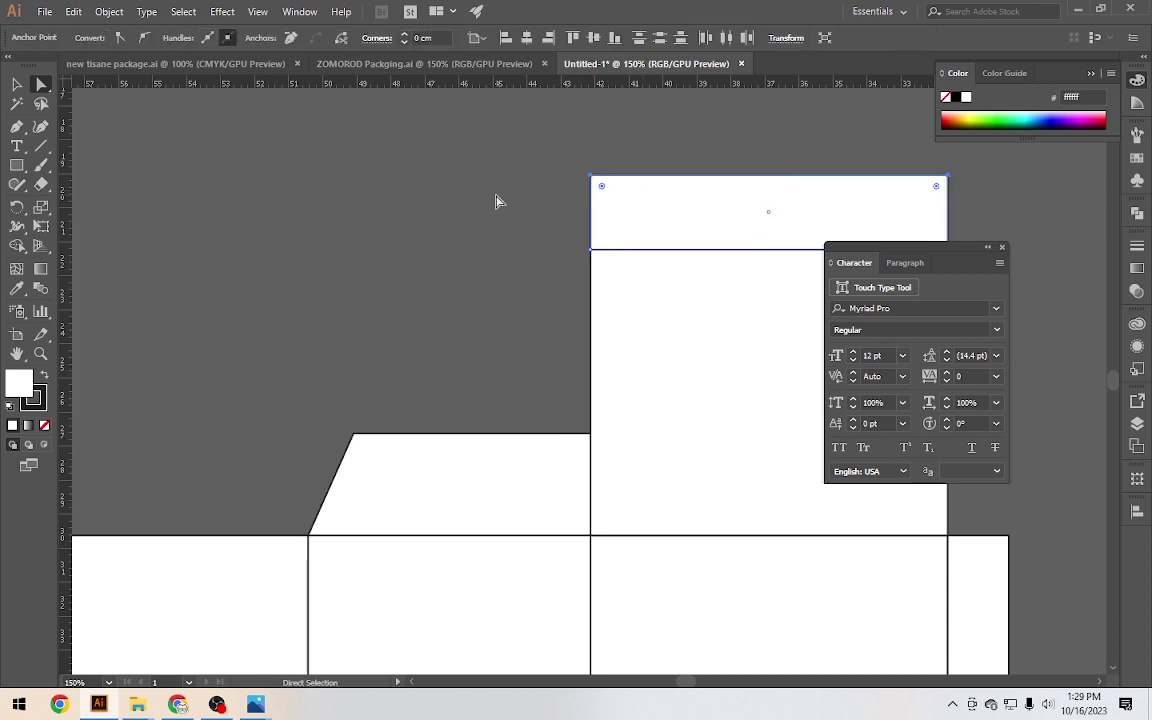
drag(20, 130, 112, 188)
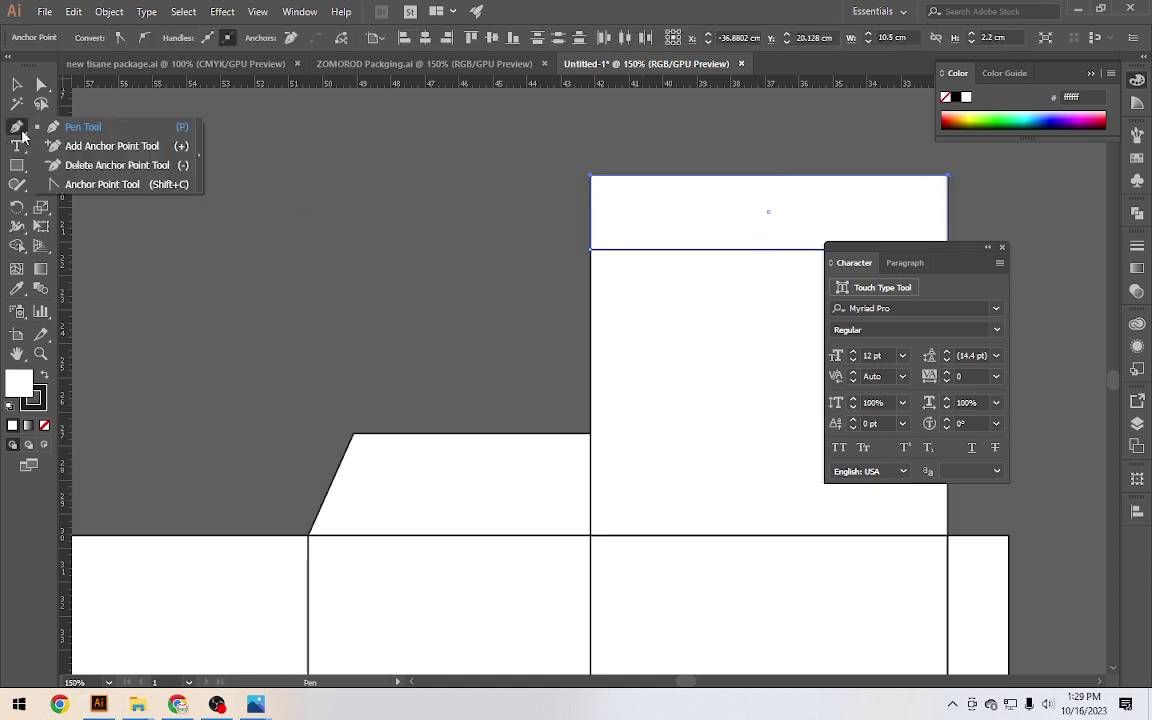
click(112, 186)
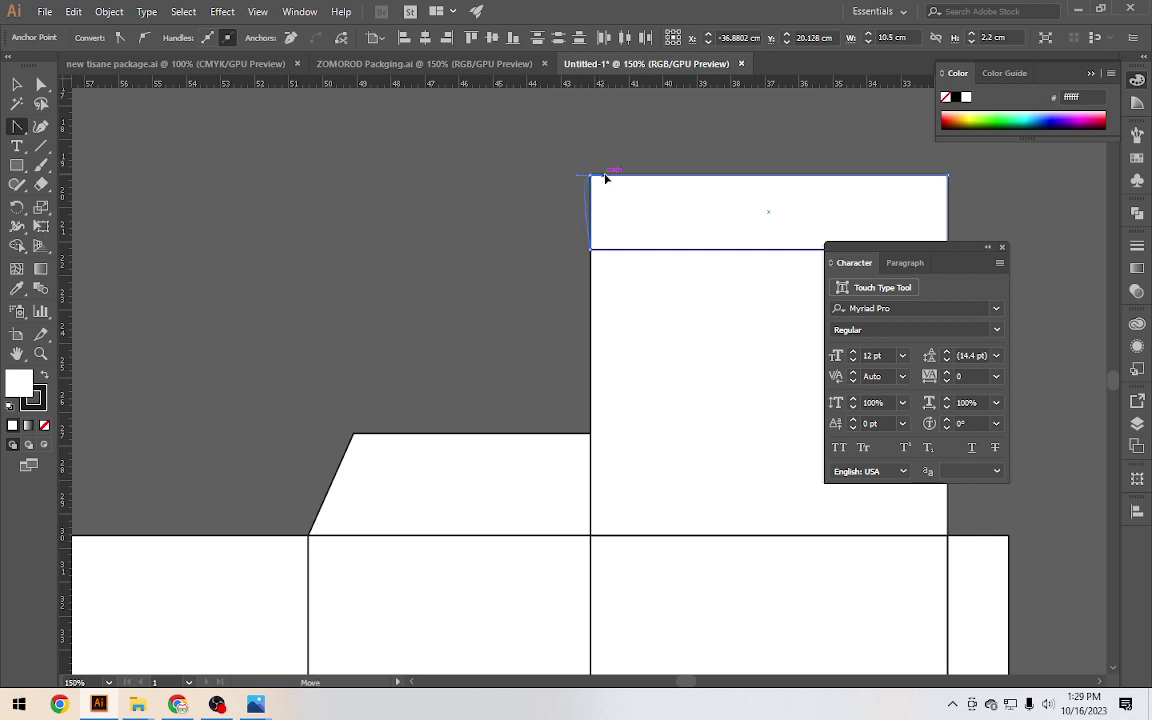
click(594, 178)
Drag the flap's top-left and top-right anchors inward to form a trapezoid
key(a)
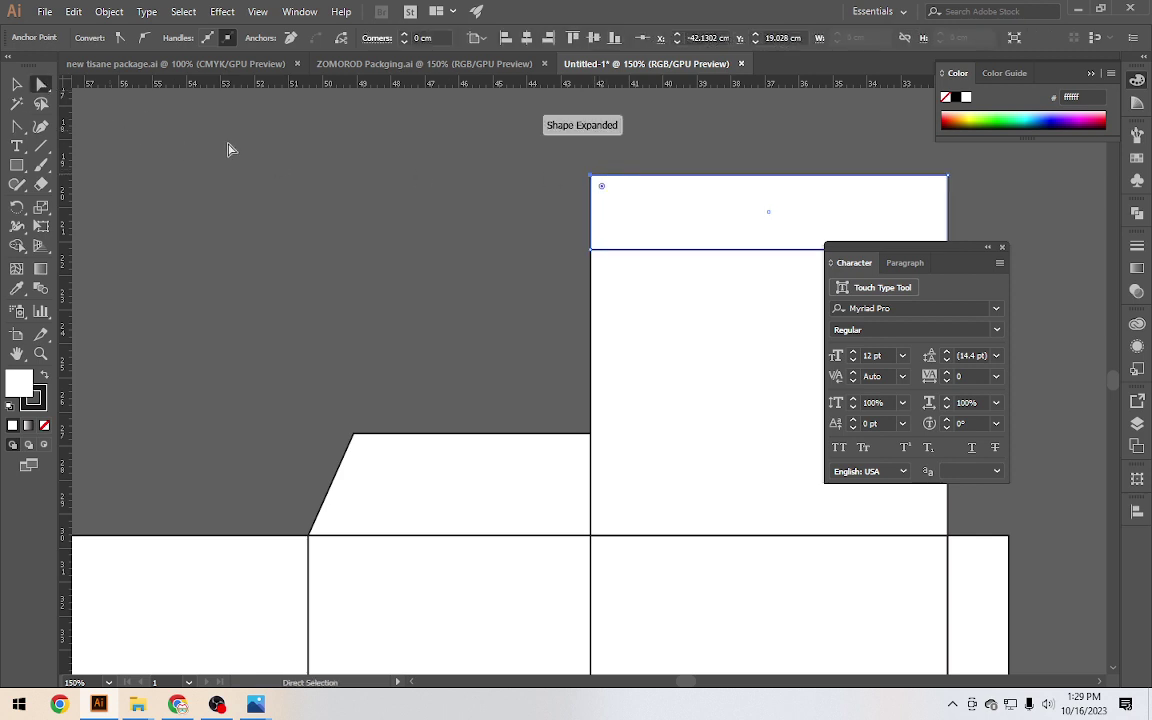
drag(593, 180, 621, 177)
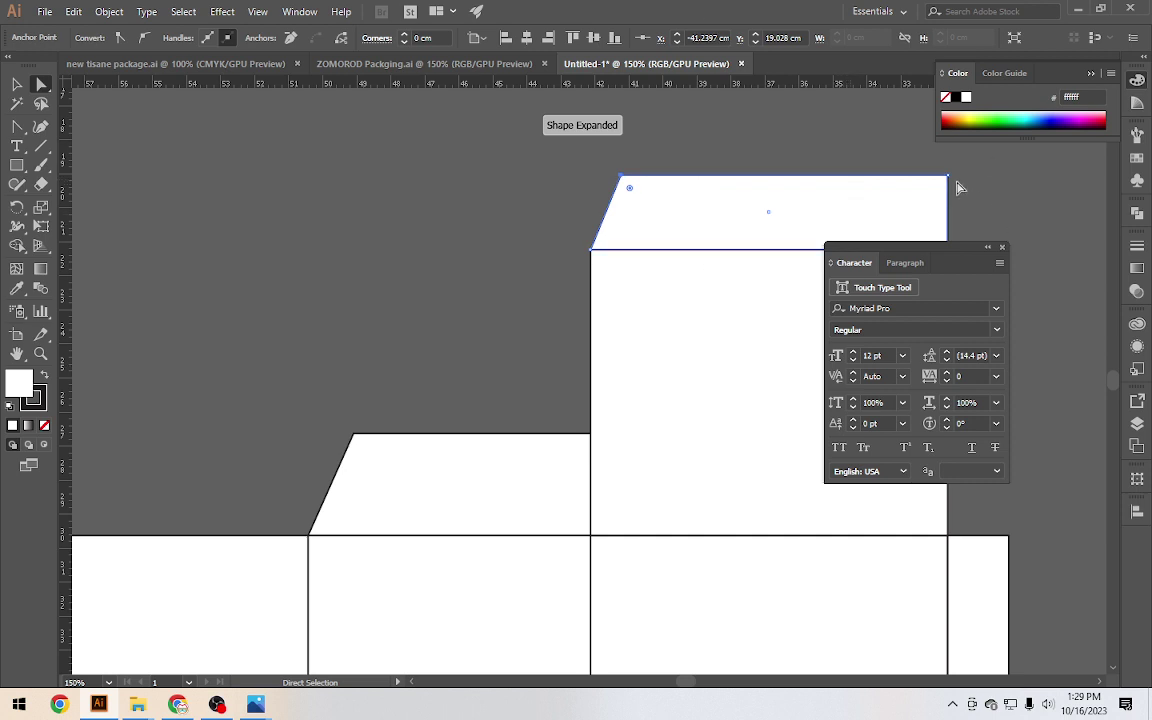
drag(947, 176, 922, 180)
drag(998, 190, 845, 191)
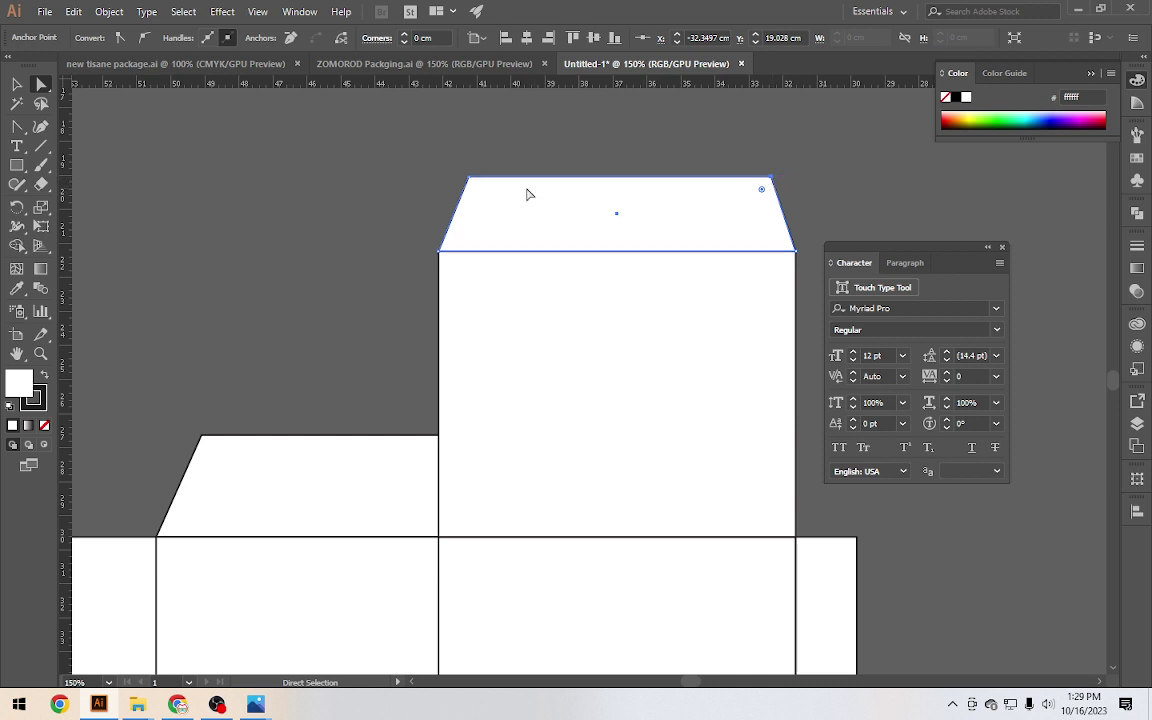
Pull direction handles from the flap's top-left and top-right anchors to curve both corners
click(17, 126)
drag(469, 178, 509, 167)
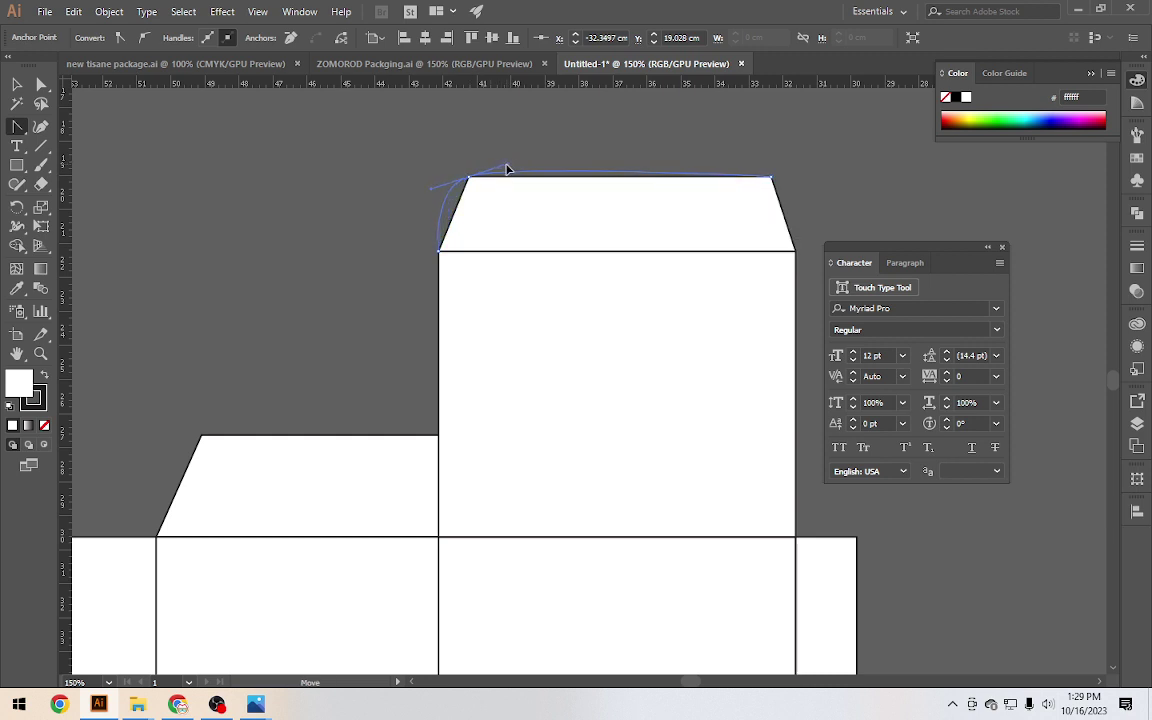
drag(507, 169, 507, 165)
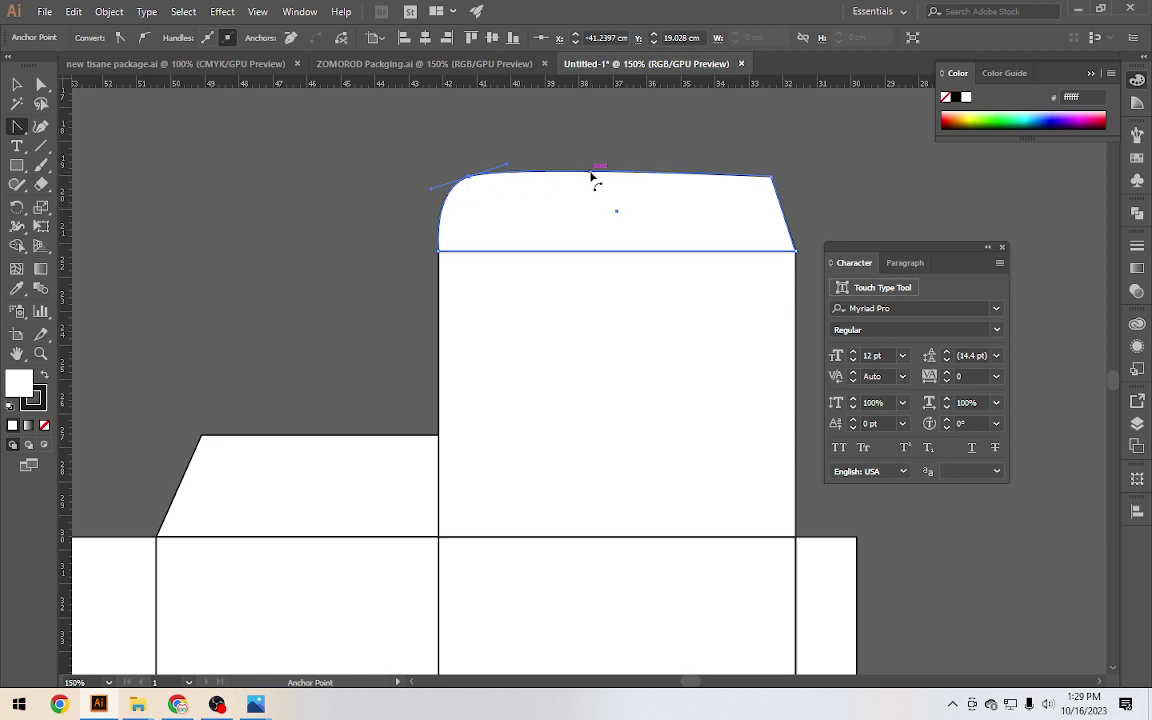
drag(467, 178, 505, 173)
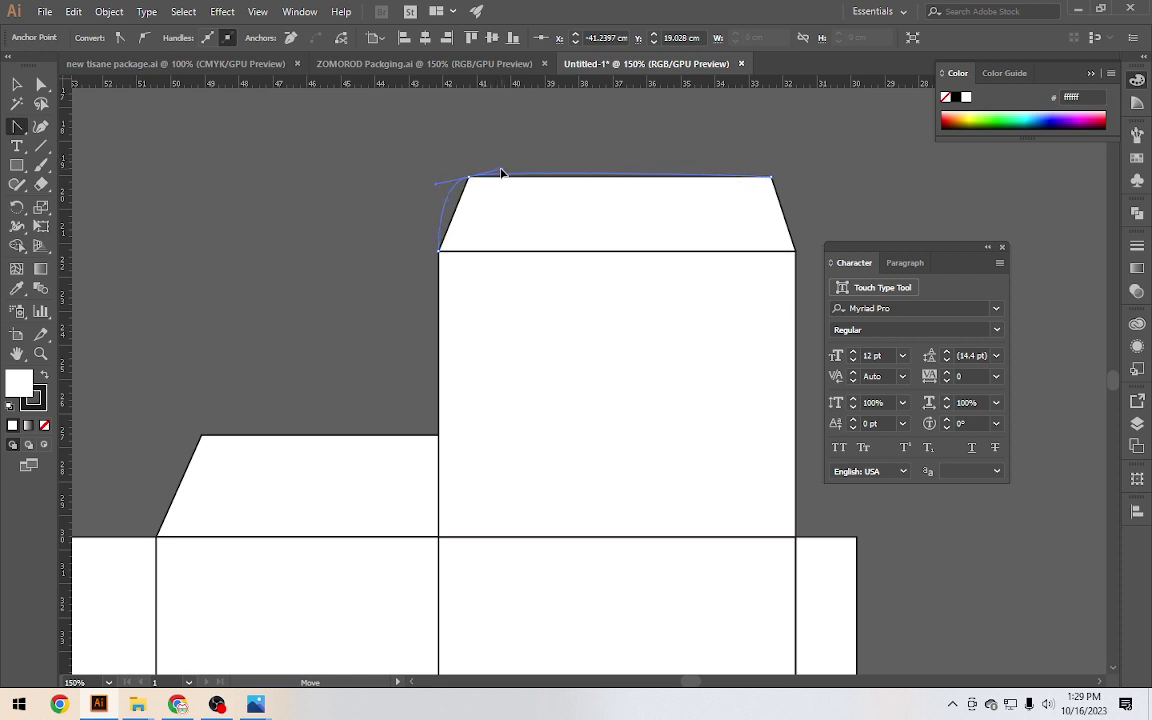
drag(501, 173, 502, 172)
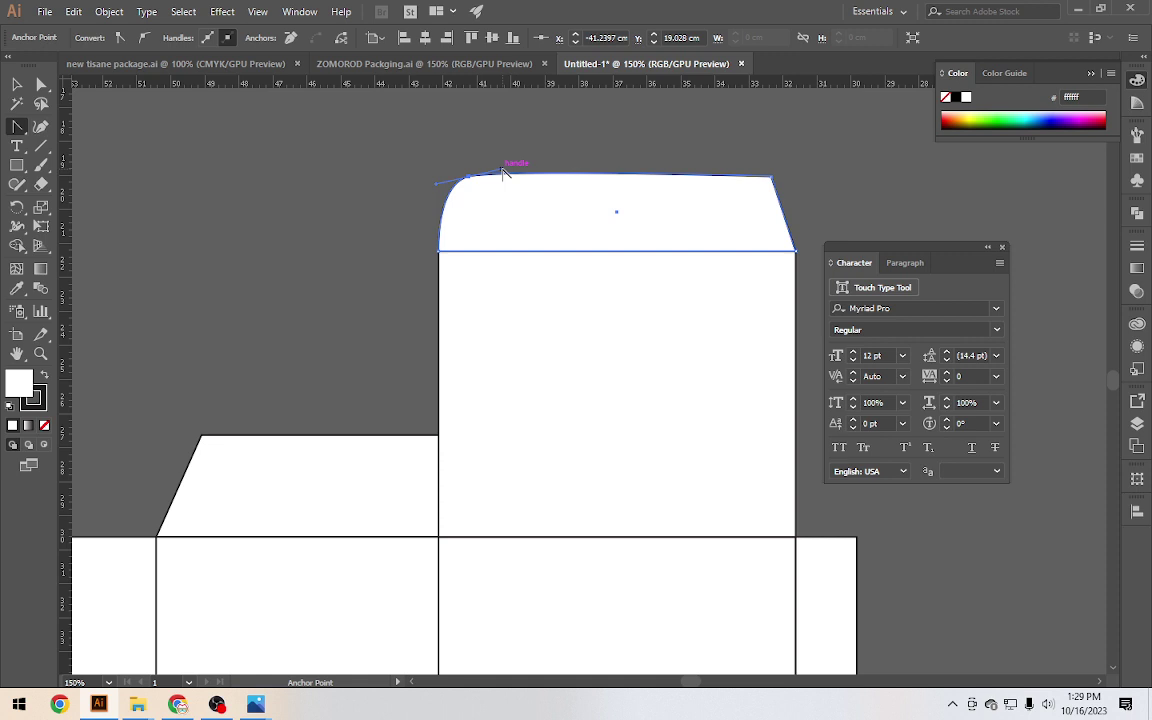
click(503, 171)
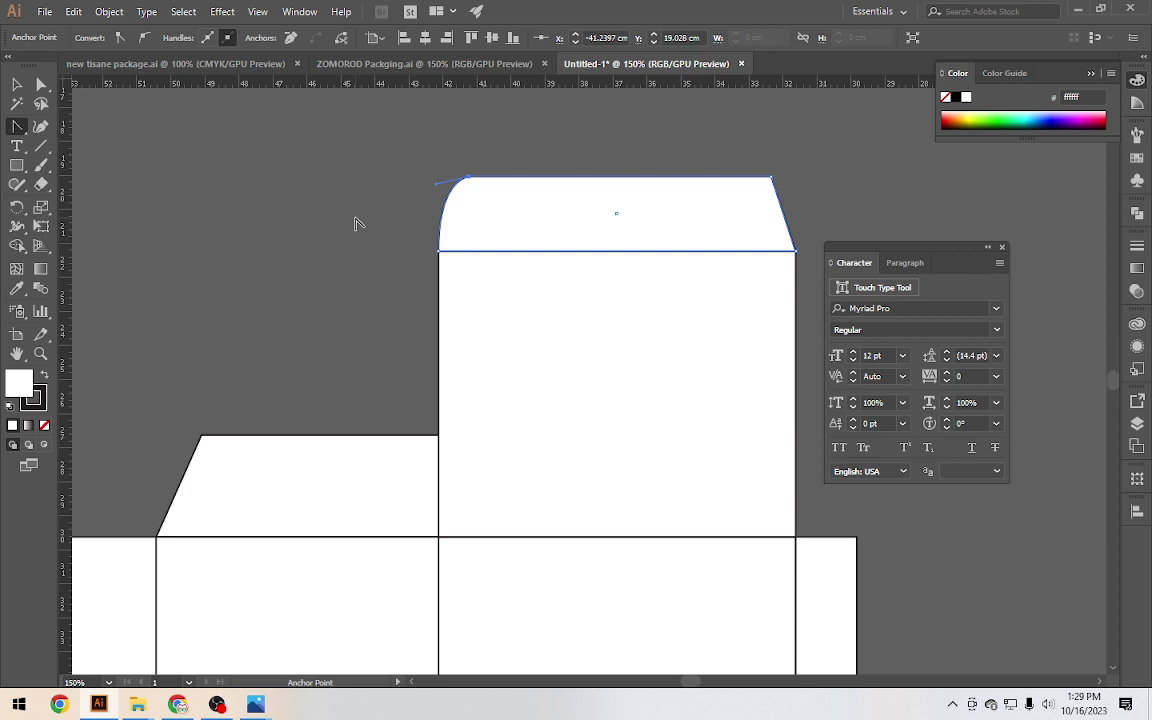
mouse_move(770, 178)
mouse_down()
mouse_move(757, 192)
mouse_move(797, 192)
mouse_move(802, 181)
mouse_up()
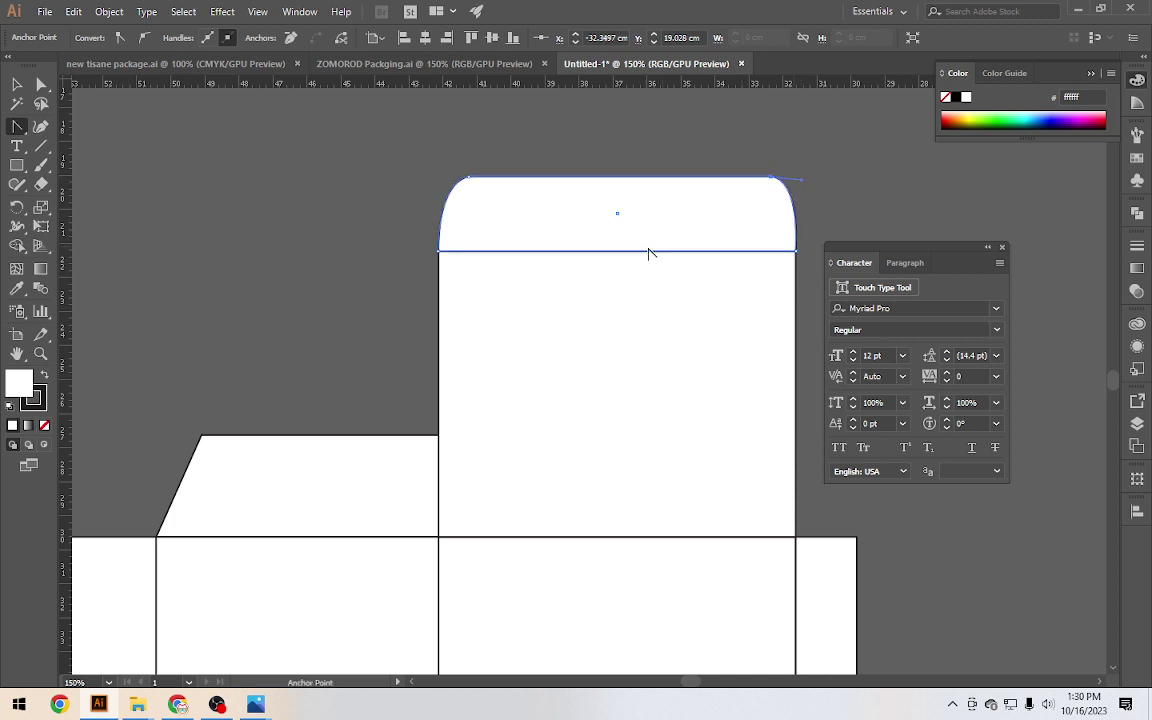
key(v)
click(141, 128)
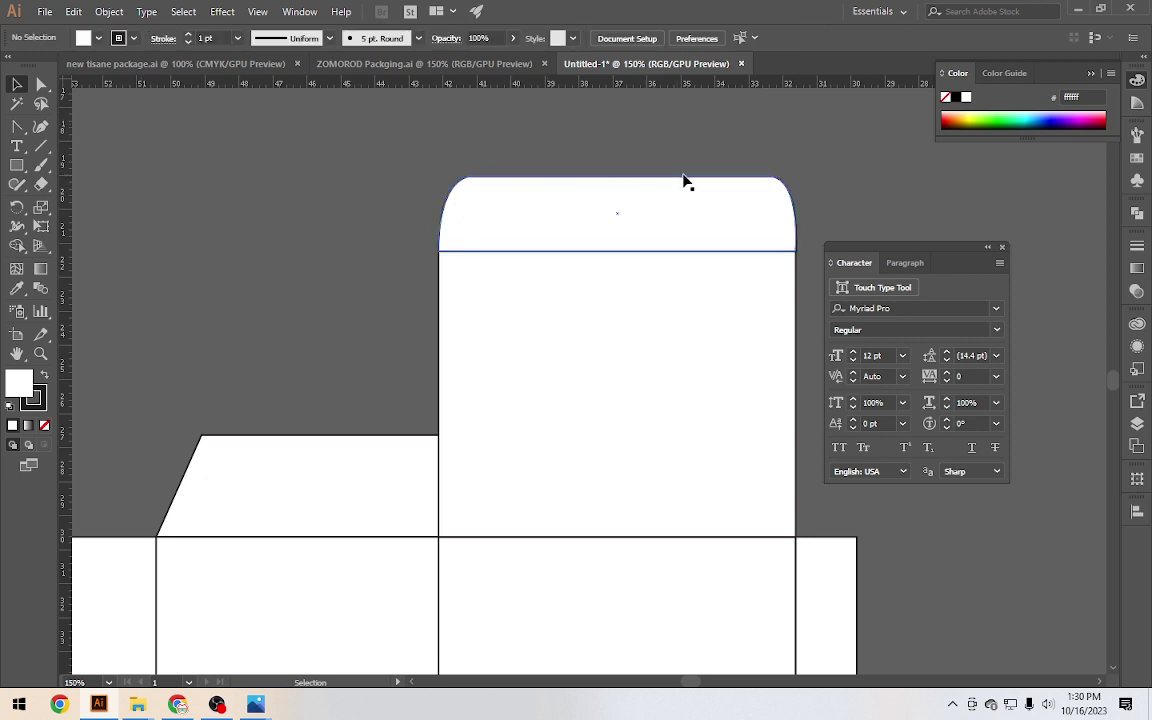
Undo the curves and nudge both top corners slightly further inward
key(a)
click(537, 208)
key(ctrl+z)
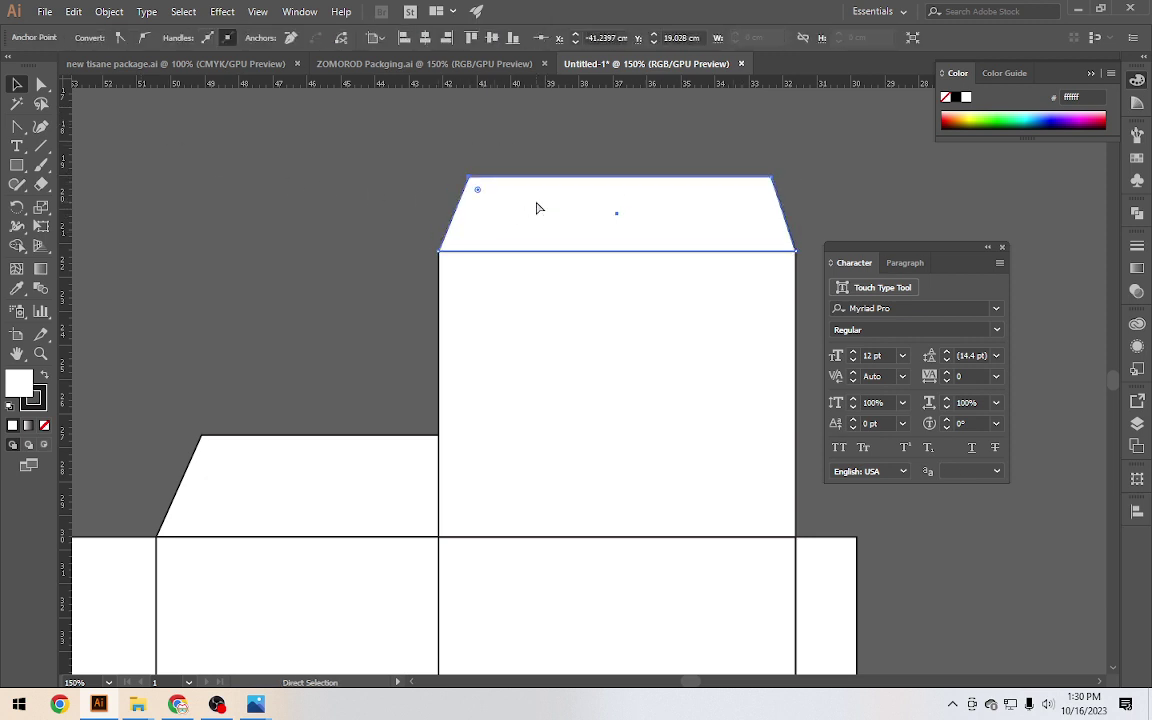
key(v)
click(41, 86)
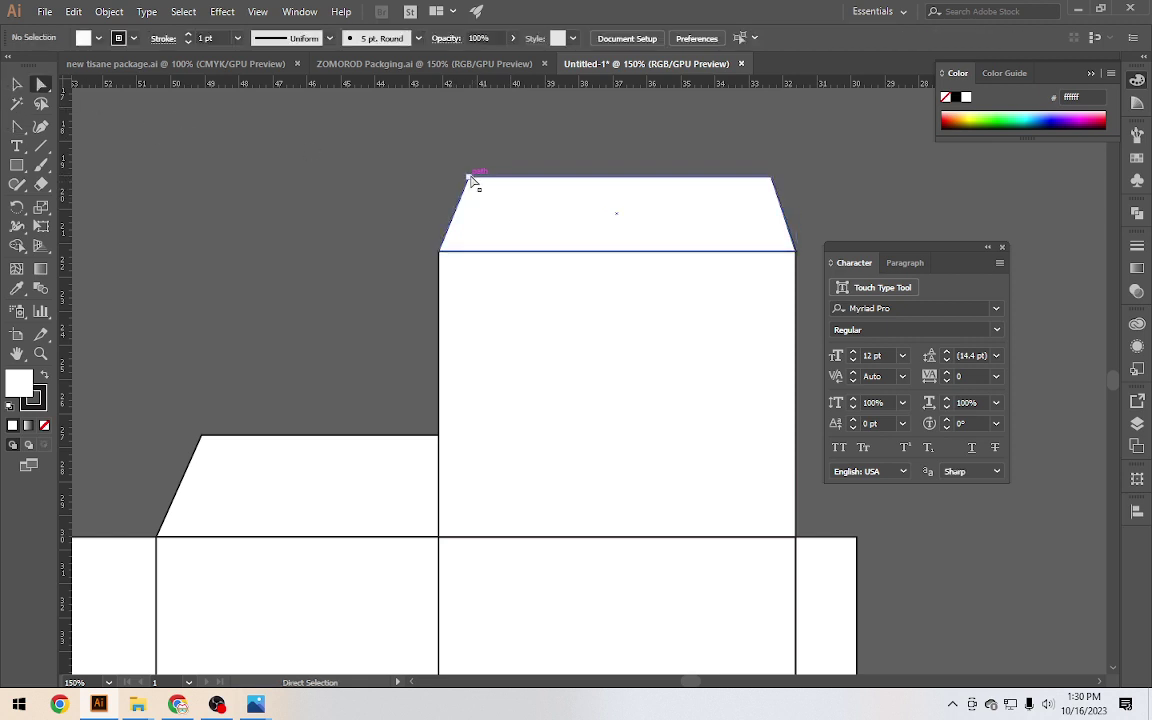
drag(470, 177, 484, 178)
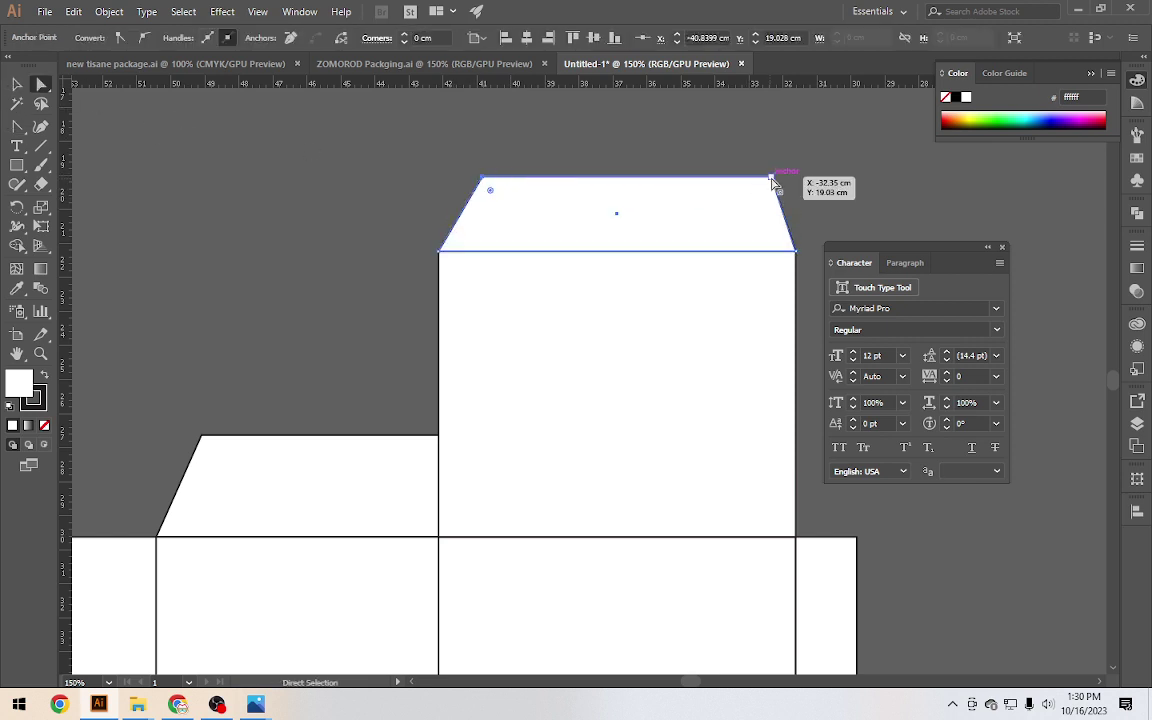
drag(771, 177, 755, 178)
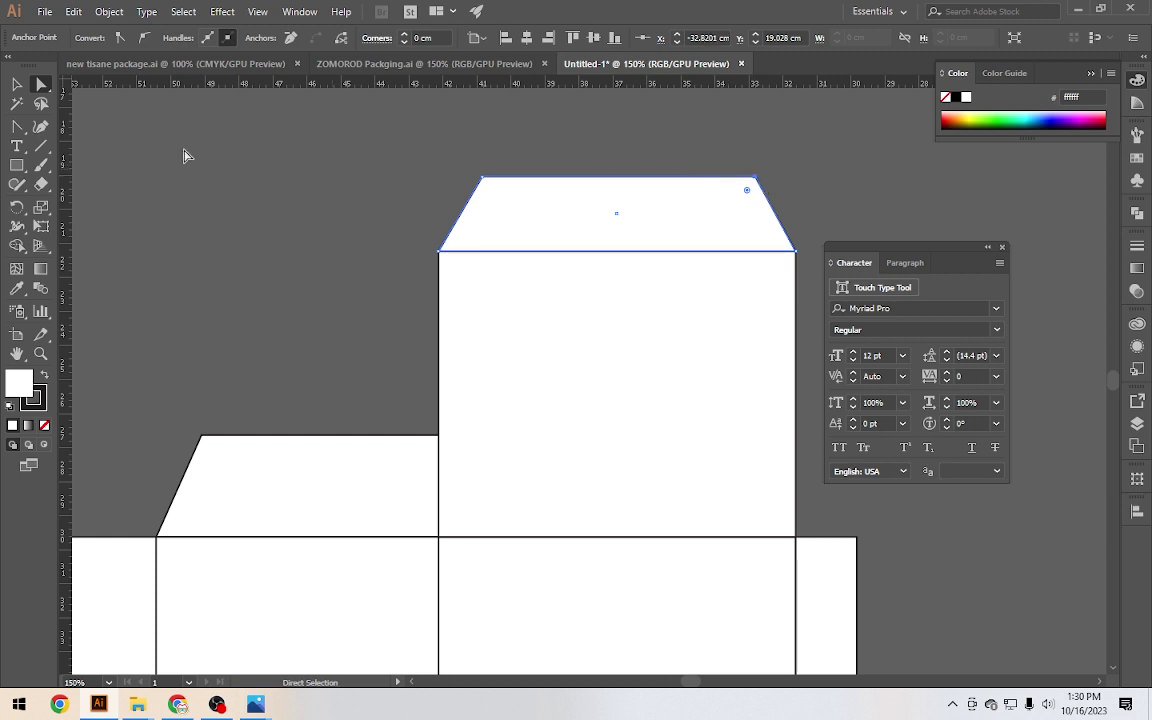
Re-round the flap's top-left and top-right corners with the Anchor Point tool
click(22, 128)
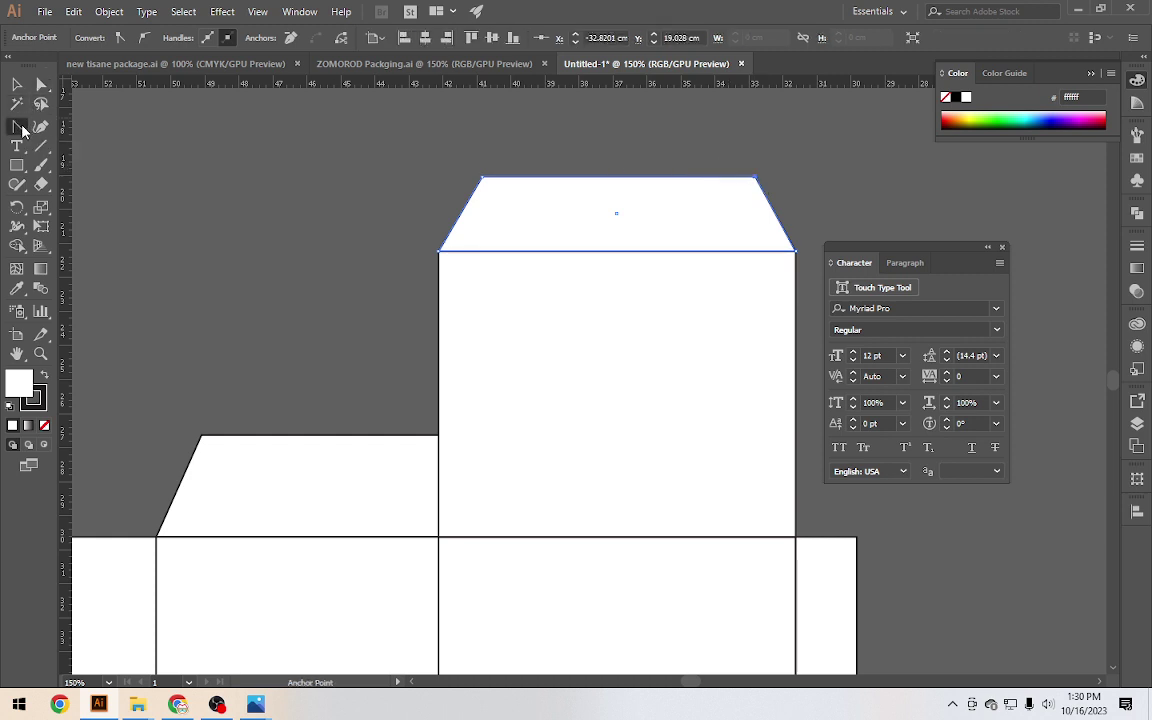
drag(482, 177, 533, 174)
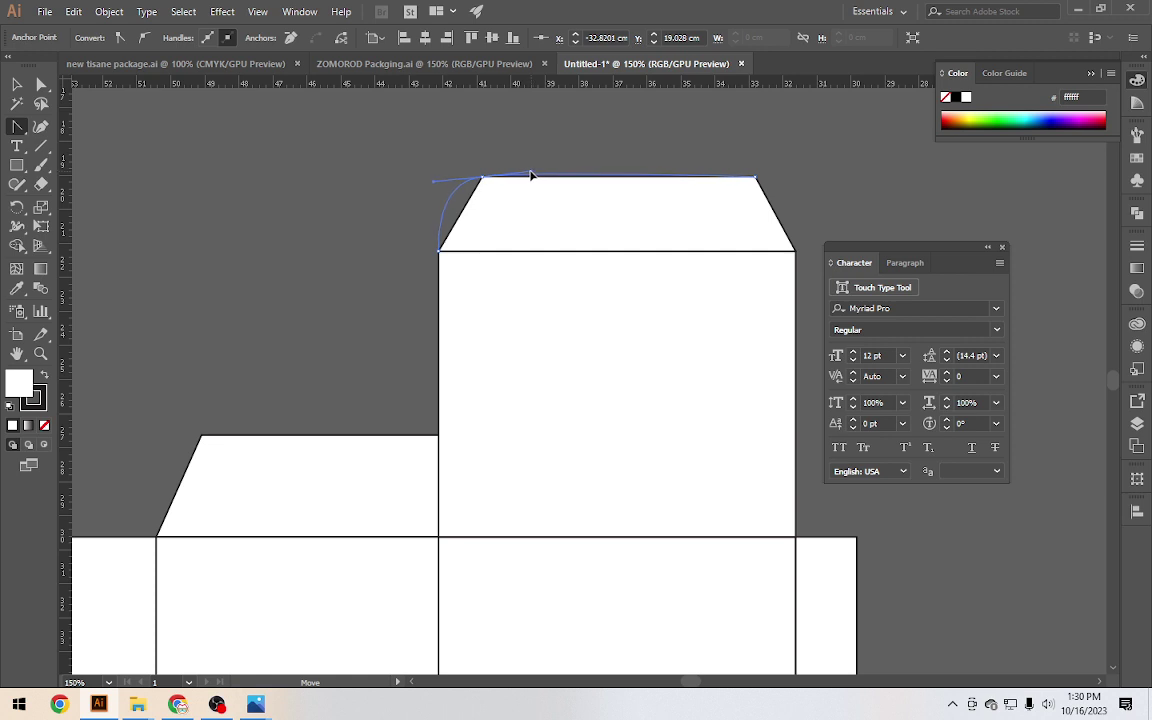
drag(530, 174, 531, 176)
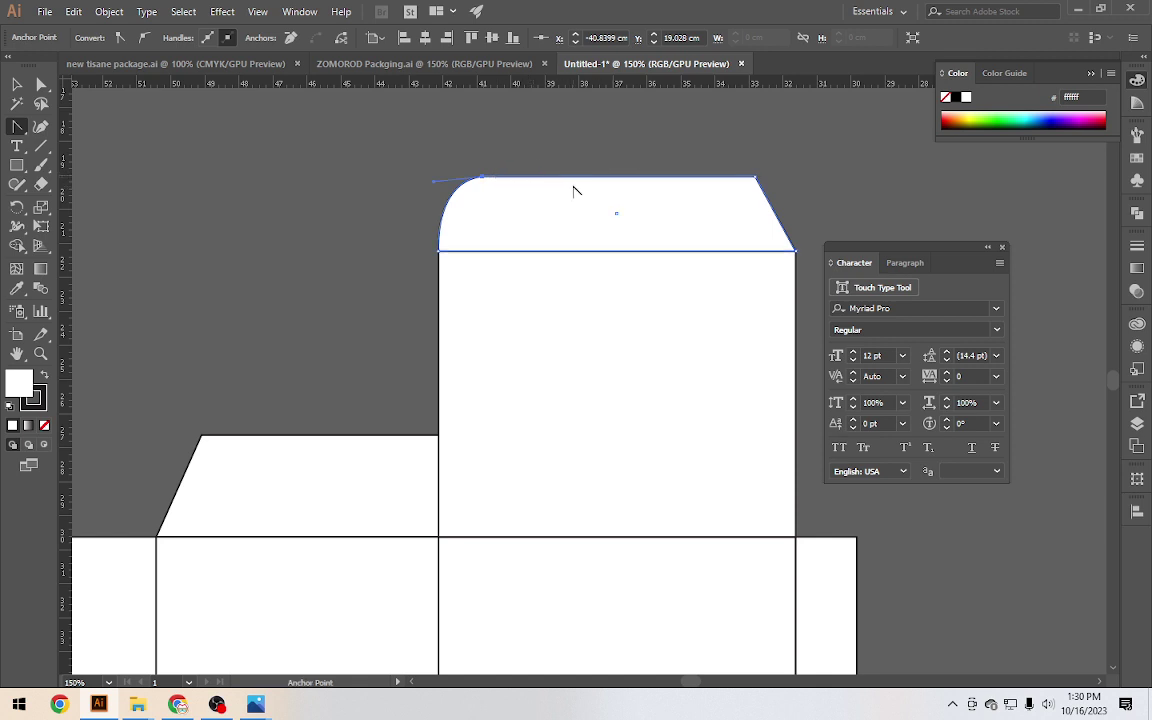
drag(756, 177, 800, 182)
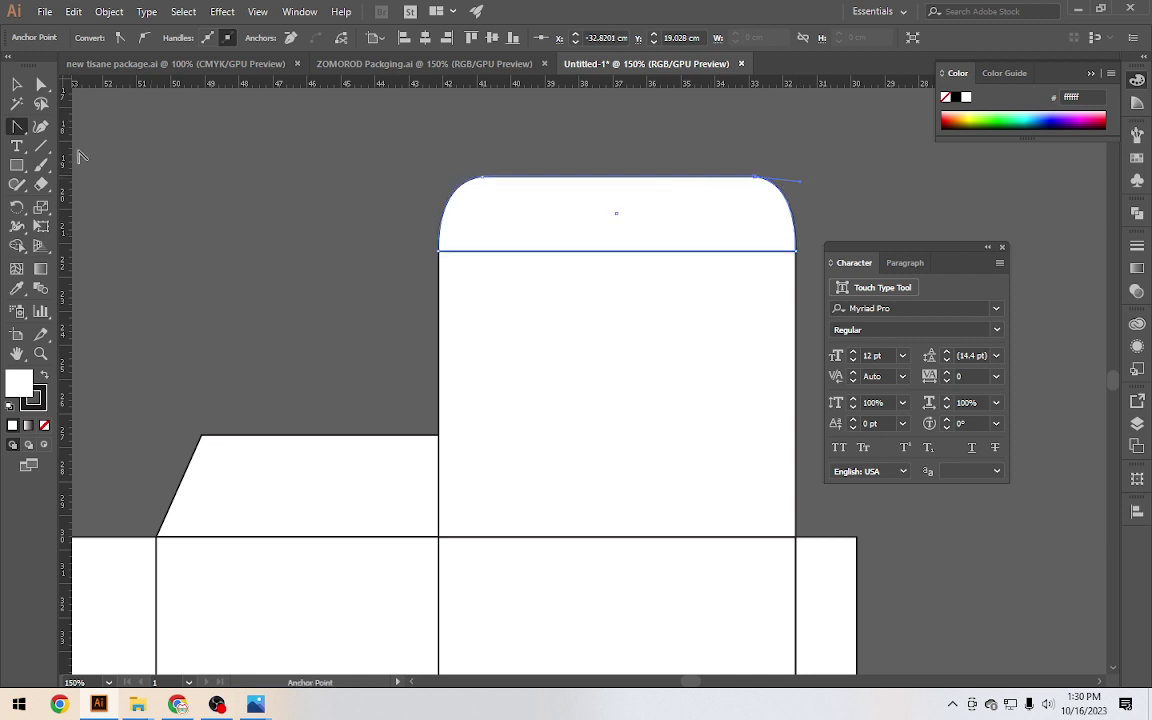
Deselect the flap and pan across to the glue tab at the die-line's right end
key(v)
click(319, 191)
scroll(320, 190, down, 1)
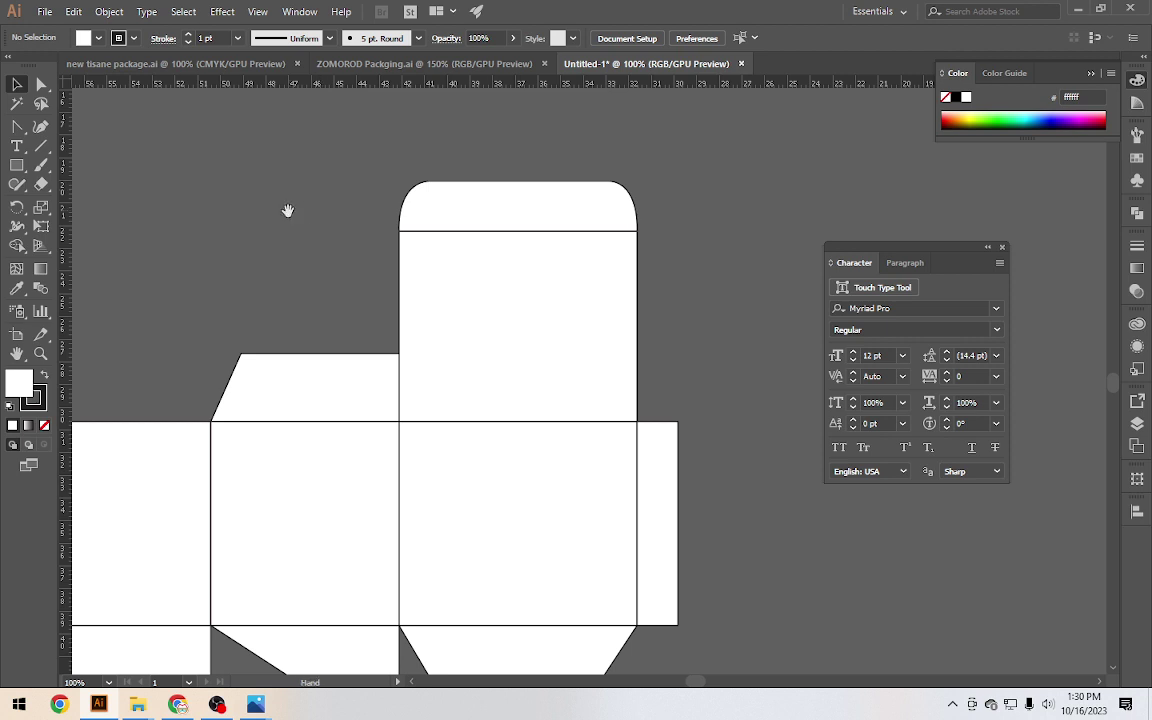
mouse_move(288, 211)
mouse_down()
mouse_move(568, 181)
mouse_move(661, 155)
mouse_move(594, 163)
mouse_move(590, 153)
mouse_up()
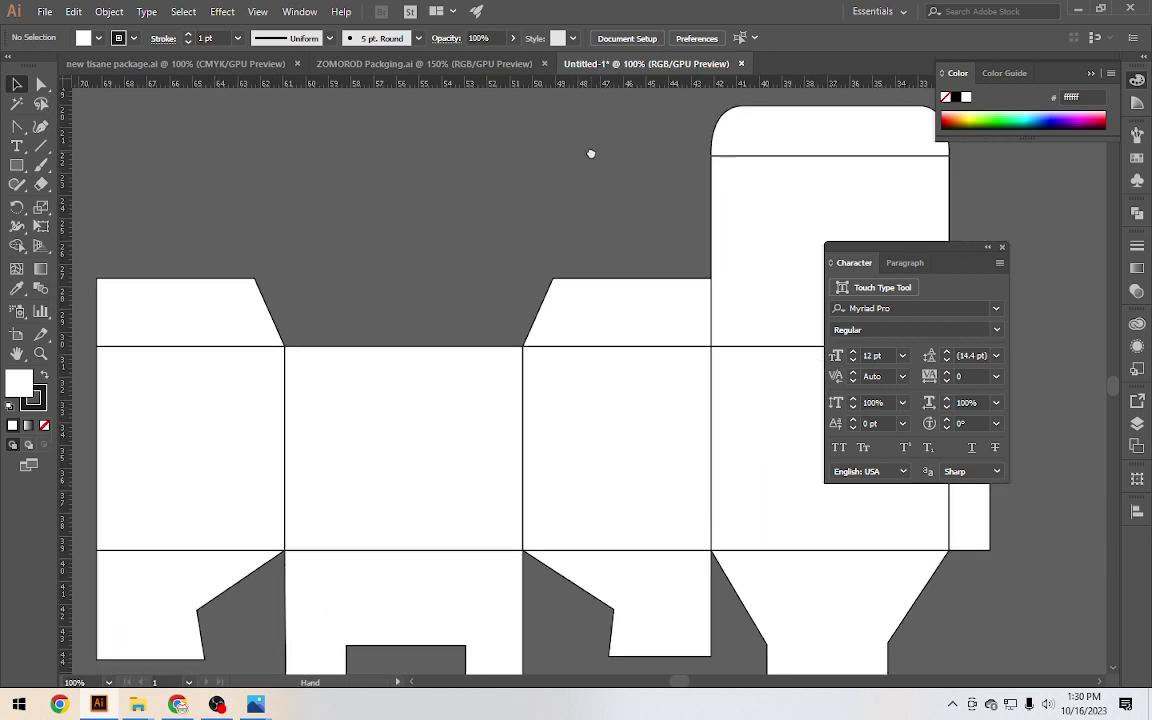
scroll(555, 161, down, 3)
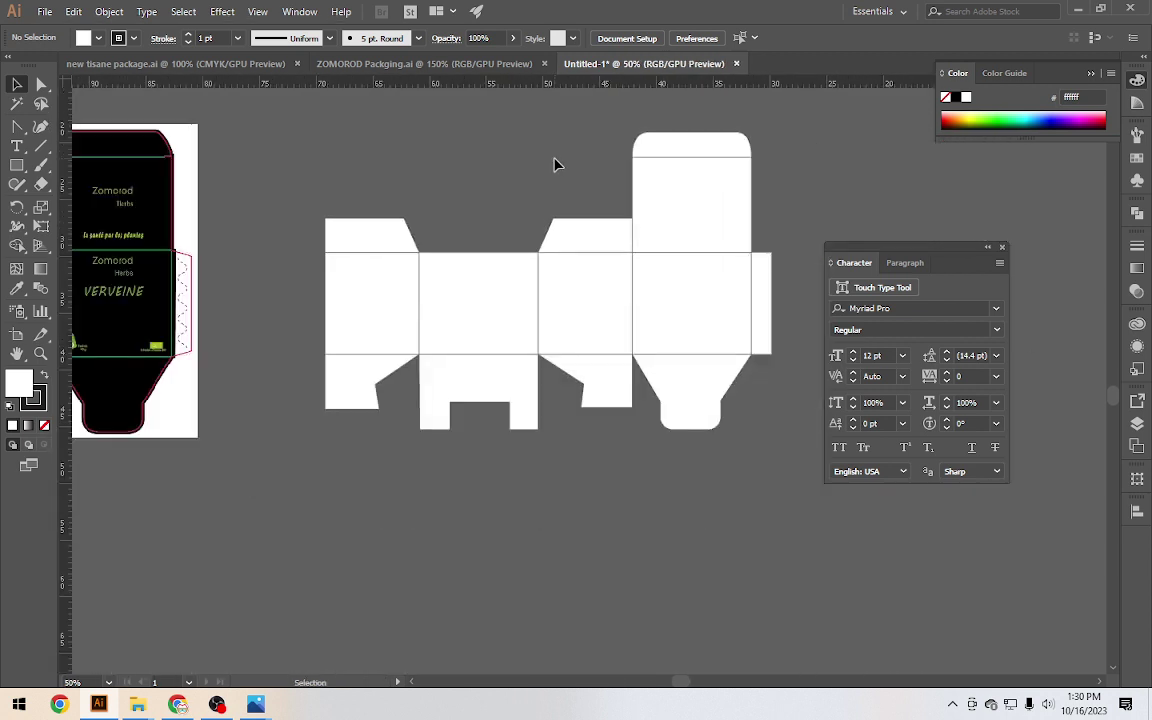
scroll(486, 154, right, 1)
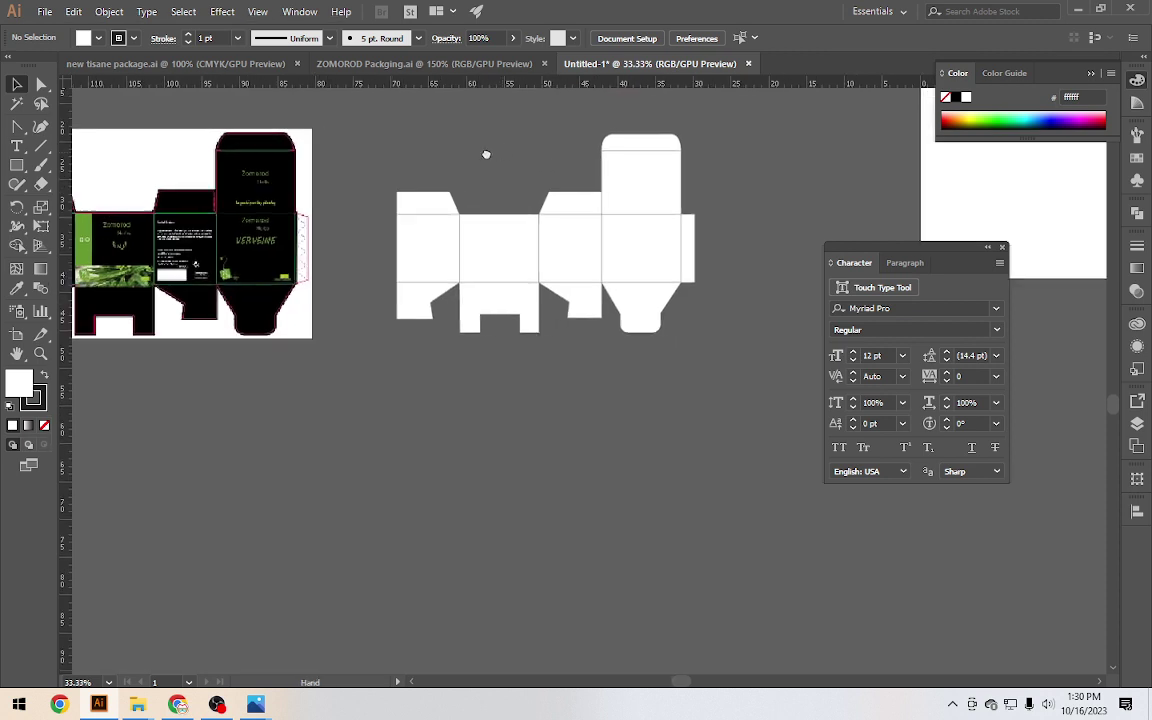
scroll(460, 157, right, 1)
scroll(676, 242, up, 3)
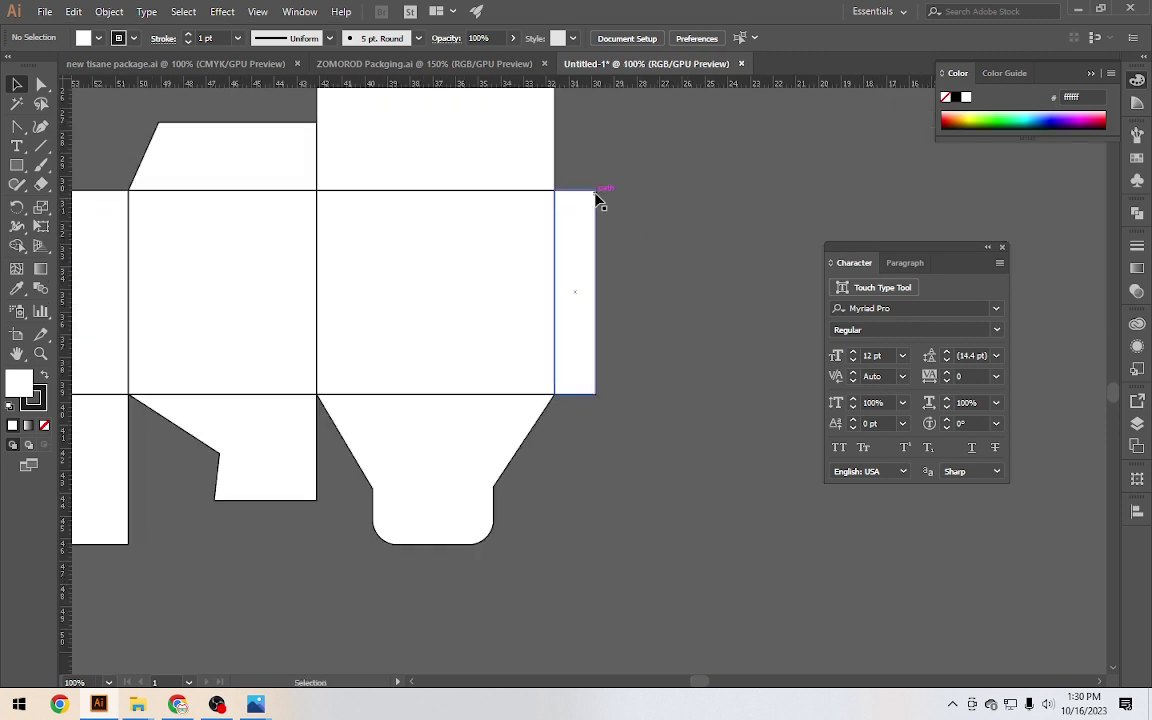
Angle the glue tab by dragging its top-right anchor down and bottom-right anchor up
key(a)
click(596, 191)
drag(596, 191, 596, 208)
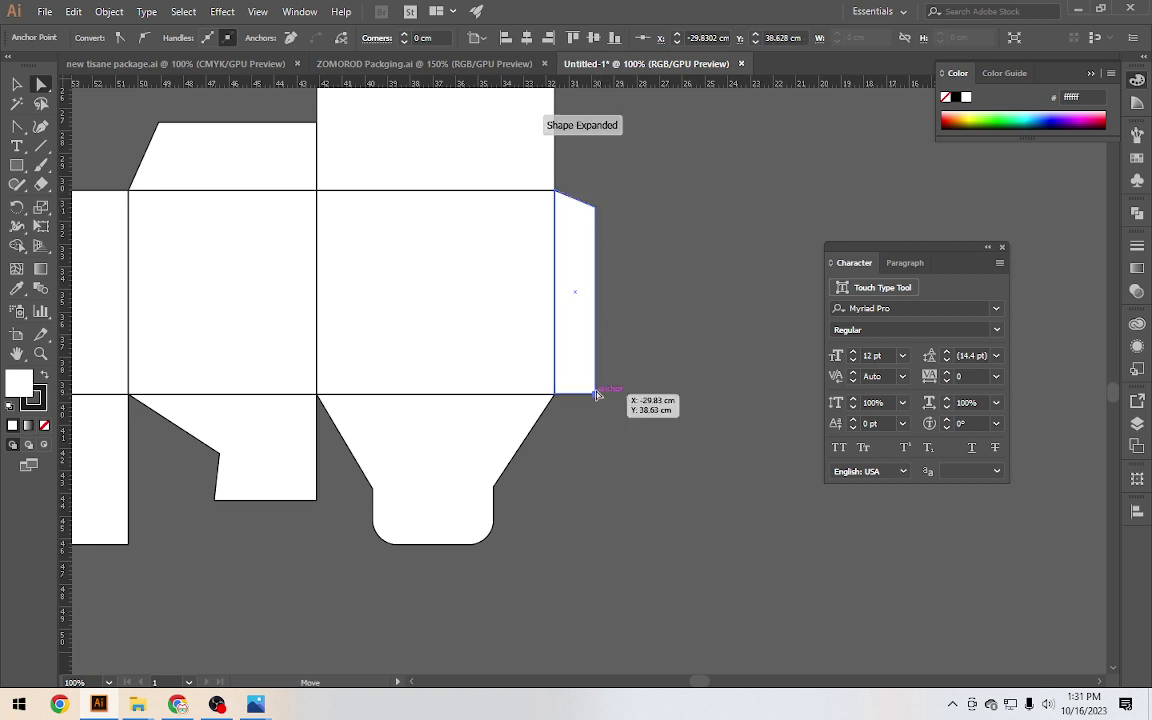
drag(596, 394, 596, 377)
click(660, 368)
scroll(660, 368, down, 2)
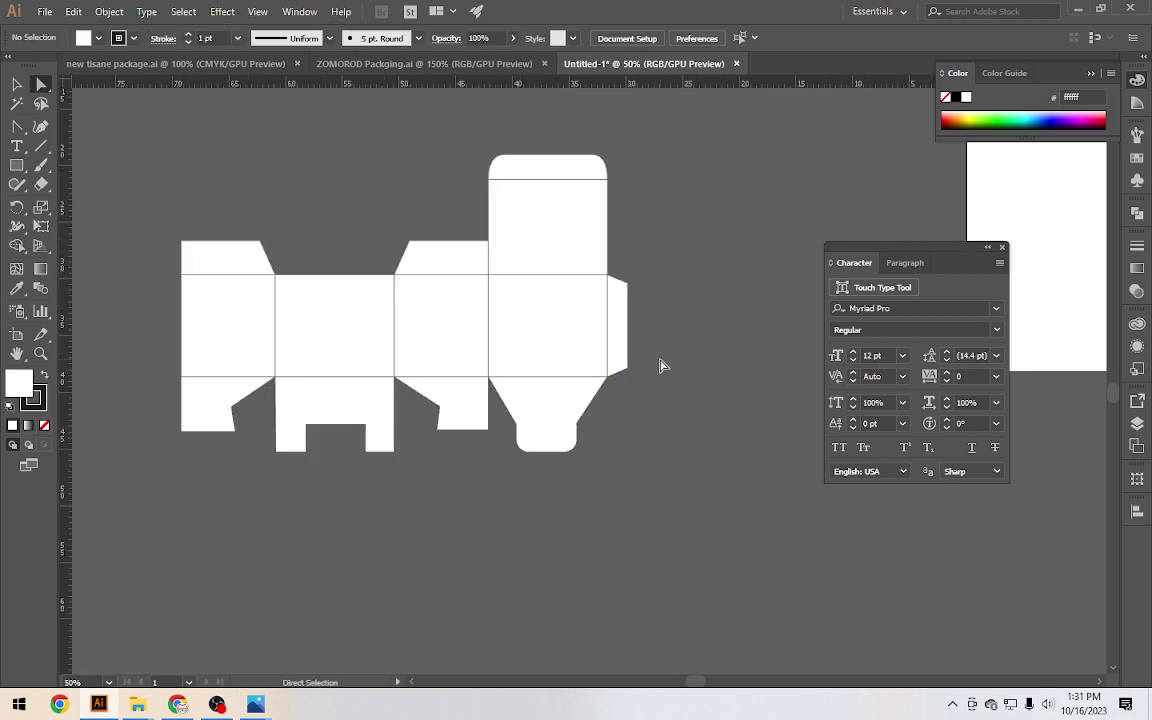
scroll(660, 368, down, 1)
scroll(660, 368, down, 1)
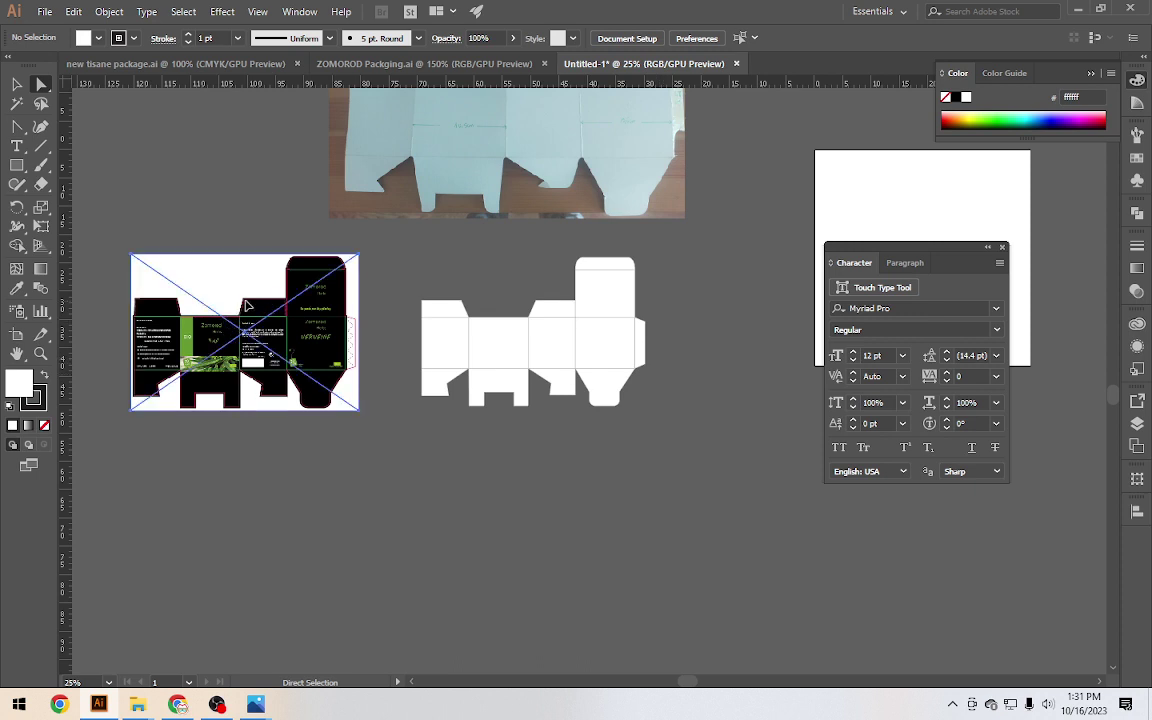
Shift the tea carton template left, then select and group all the die-line pieces
drag(231, 320, 172, 311)
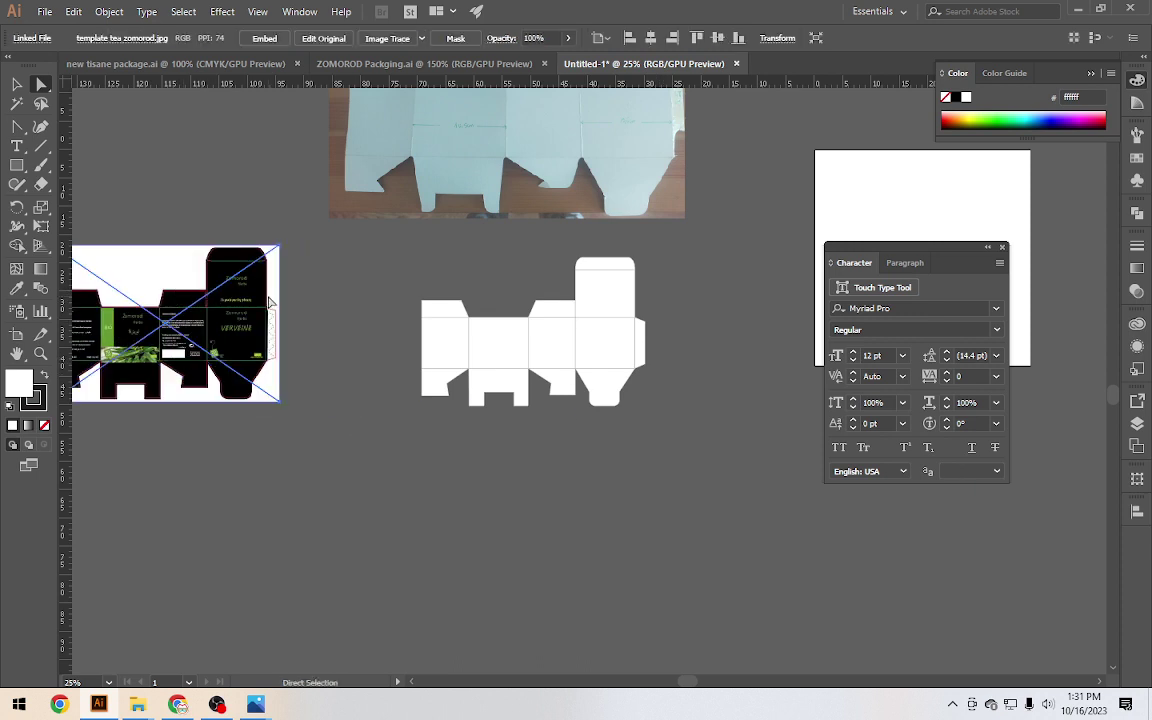
click(16, 84)
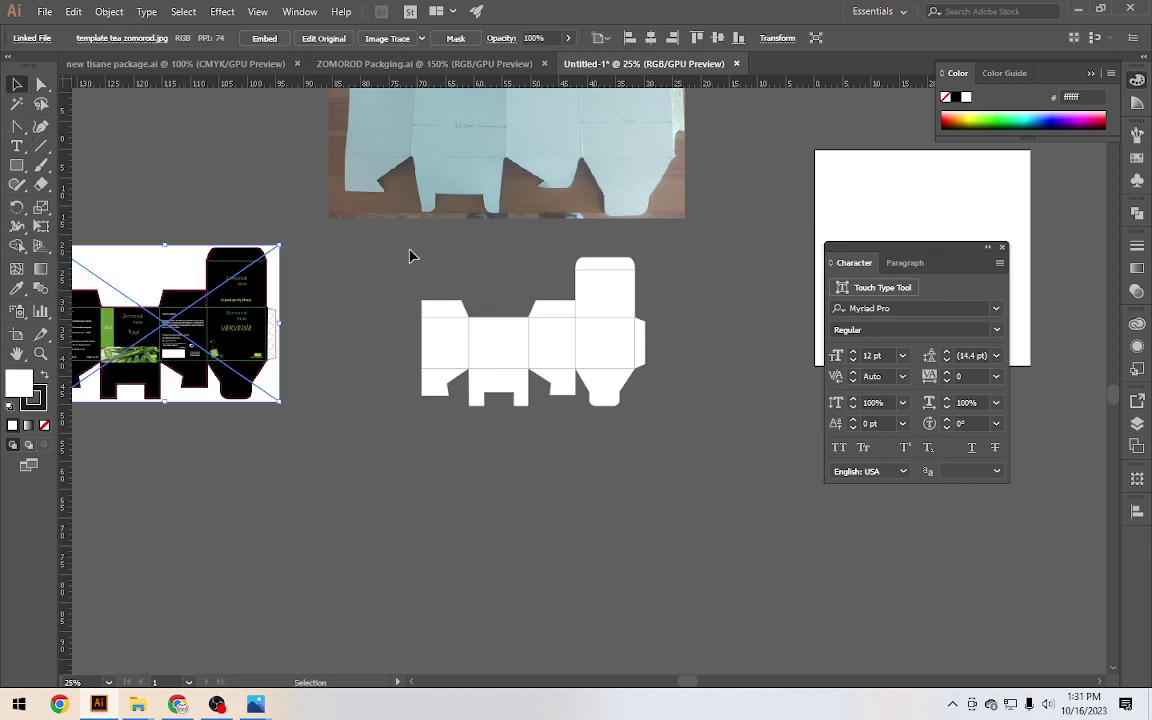
mouse_move(409, 250)
mouse_down()
mouse_move(724, 447)
mouse_move(700, 442)
mouse_up()
key(a)
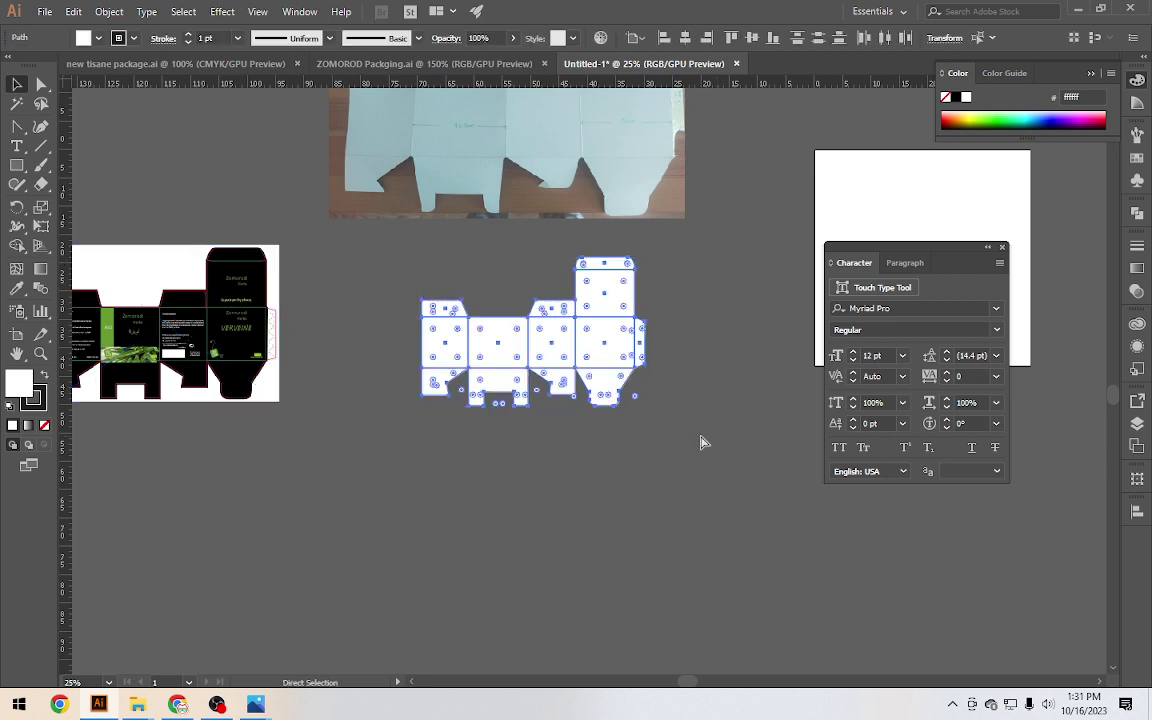
key(v)
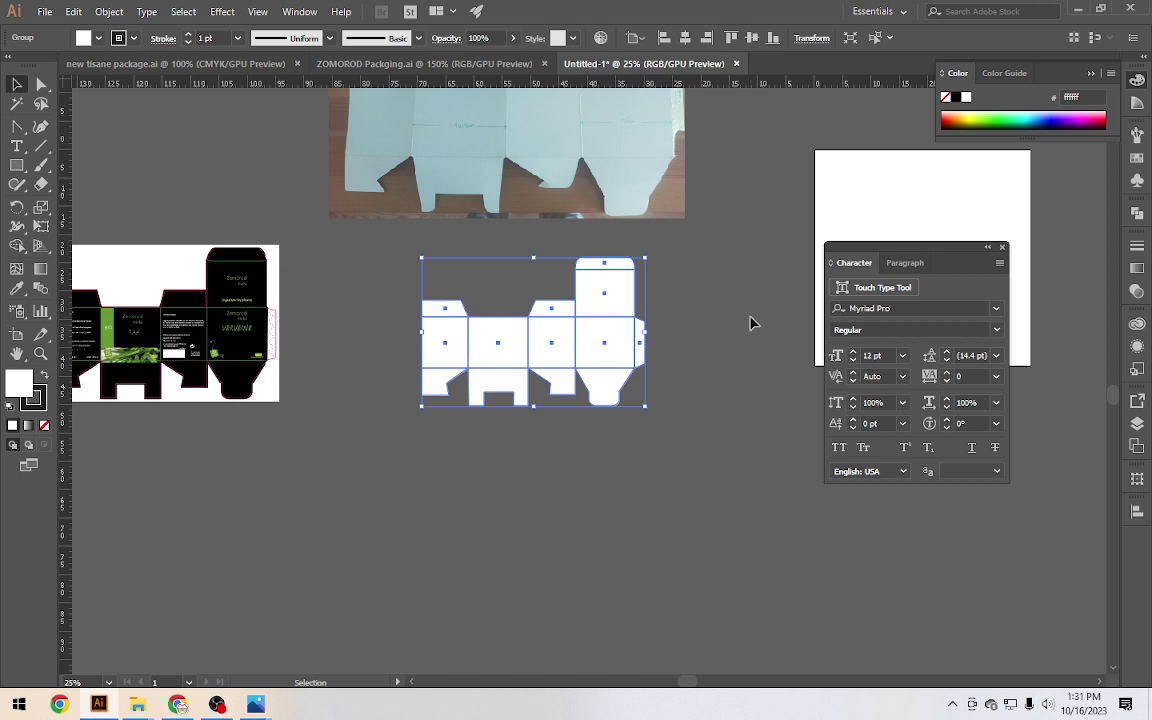
Nudge the grouped die-line slightly upward
scroll(700, 318, up, 1)
scroll(600, 302, right, 3)
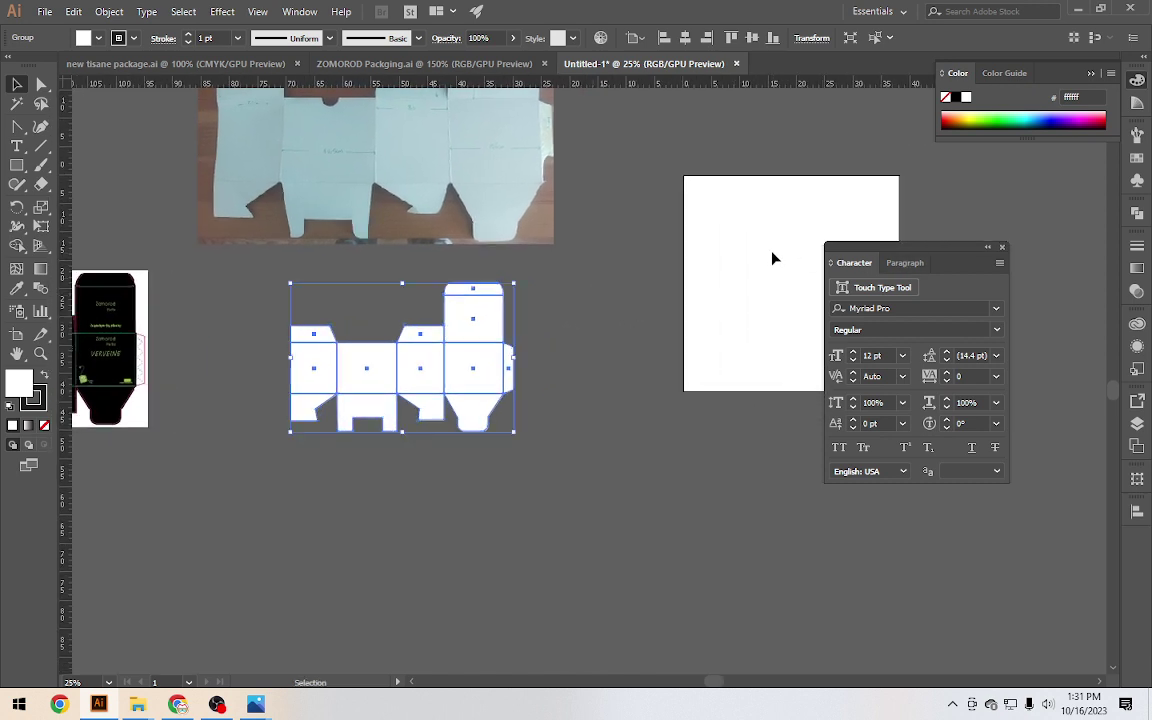
scroll(296, 404, up, 2)
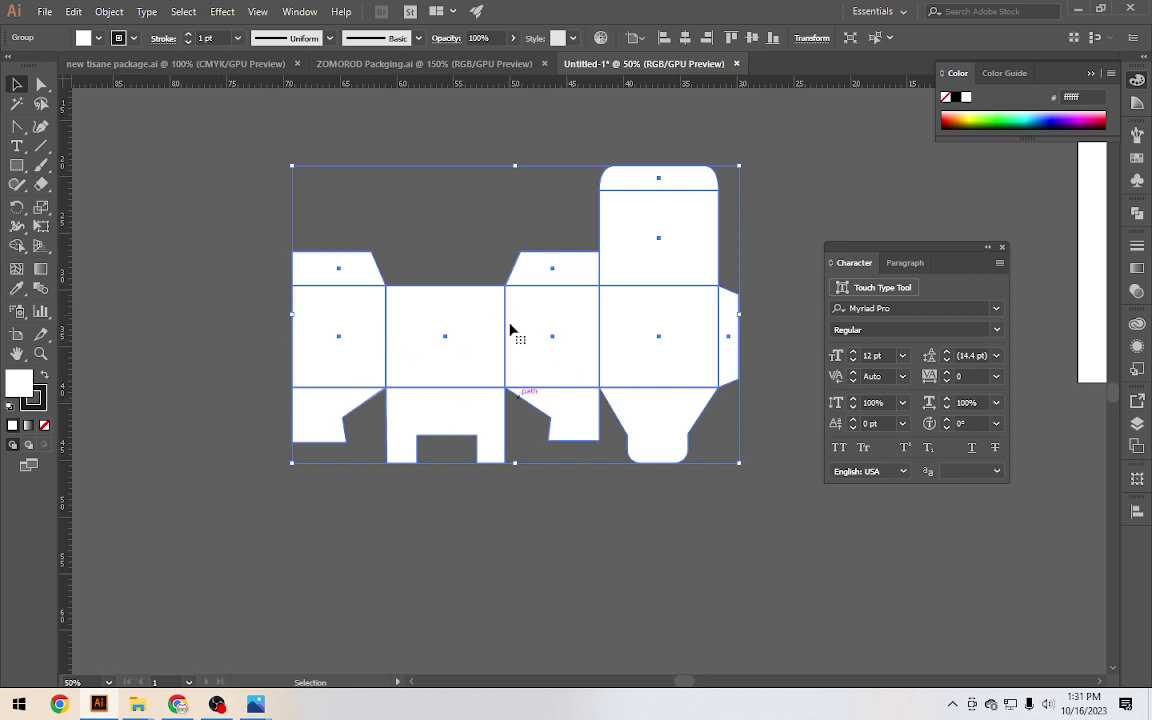
drag(512, 329, 512, 304)
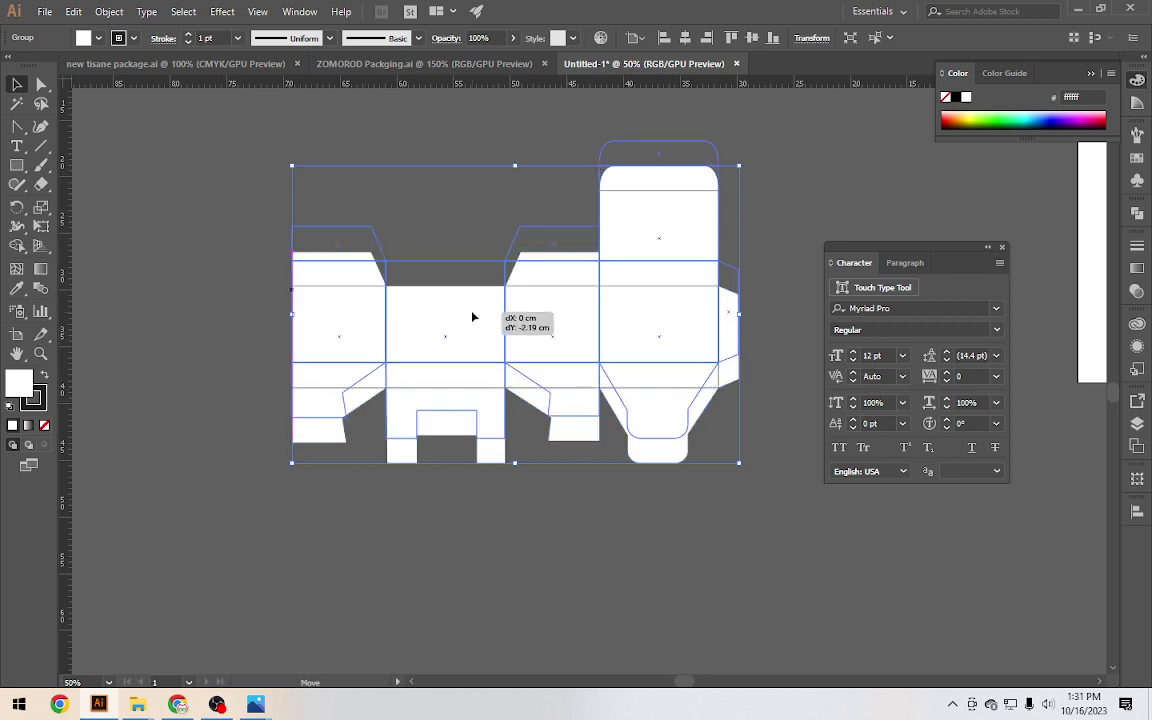
Create Artboard 2 around the grouped die-line, stretching its edges to about 41.63 × 28.36 cm
click(18, 336)
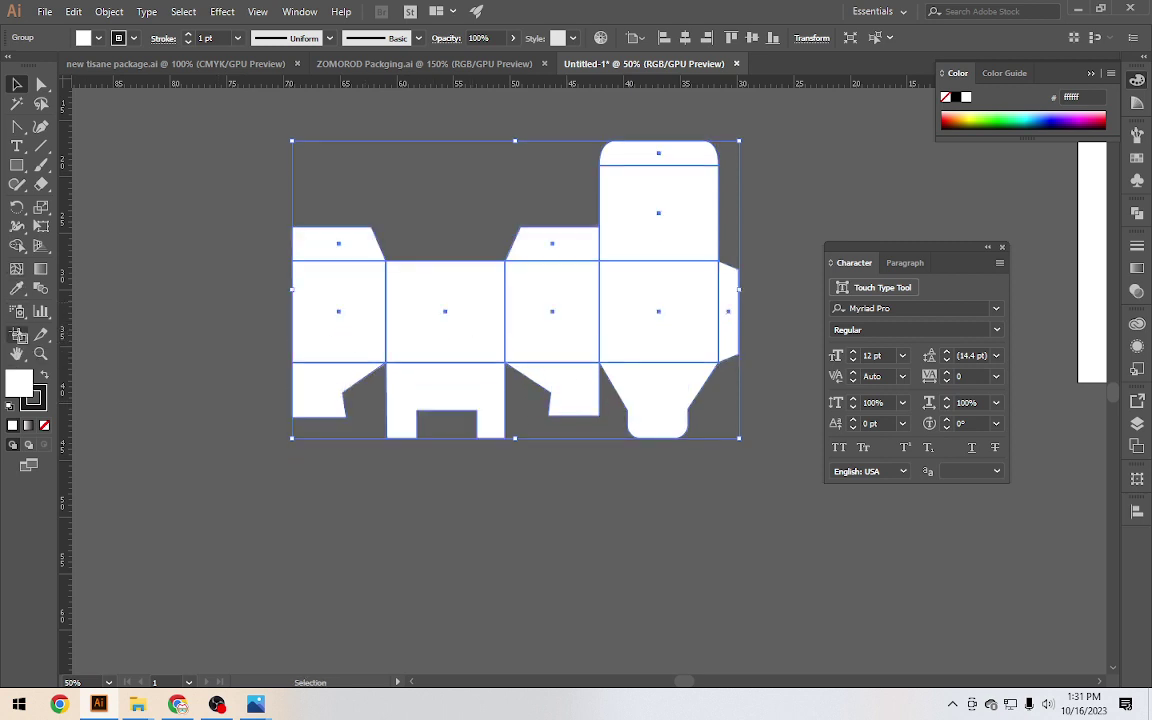
click(433, 287)
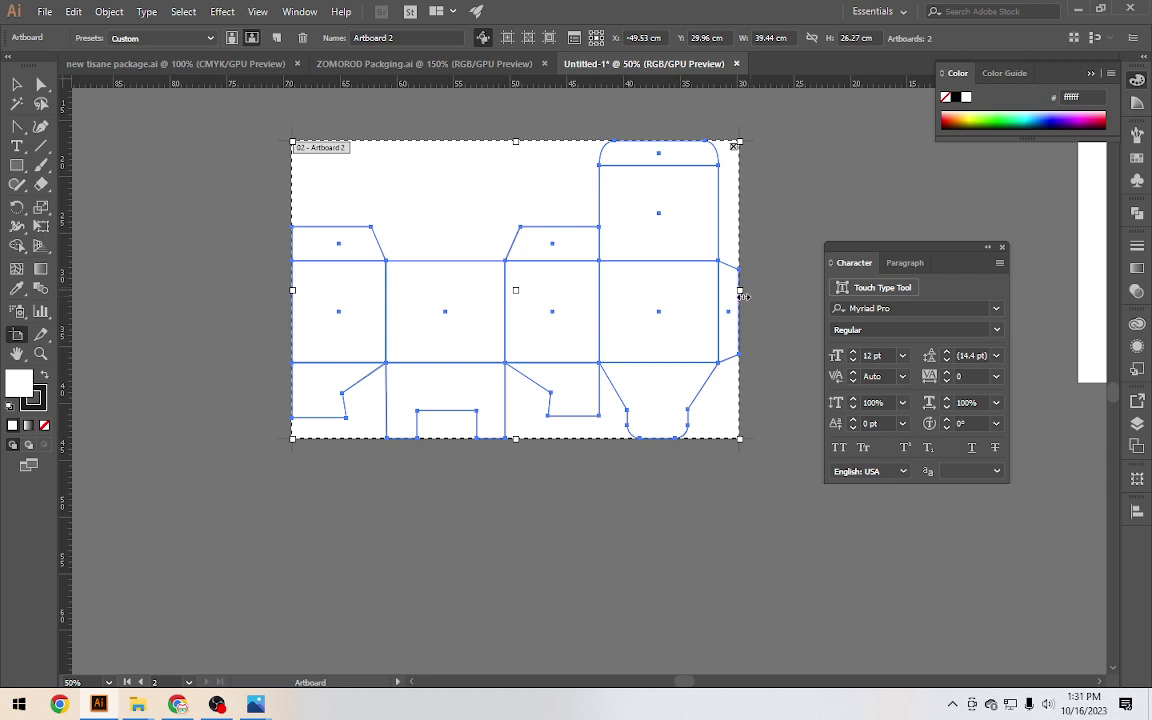
drag(740, 290, 753, 292)
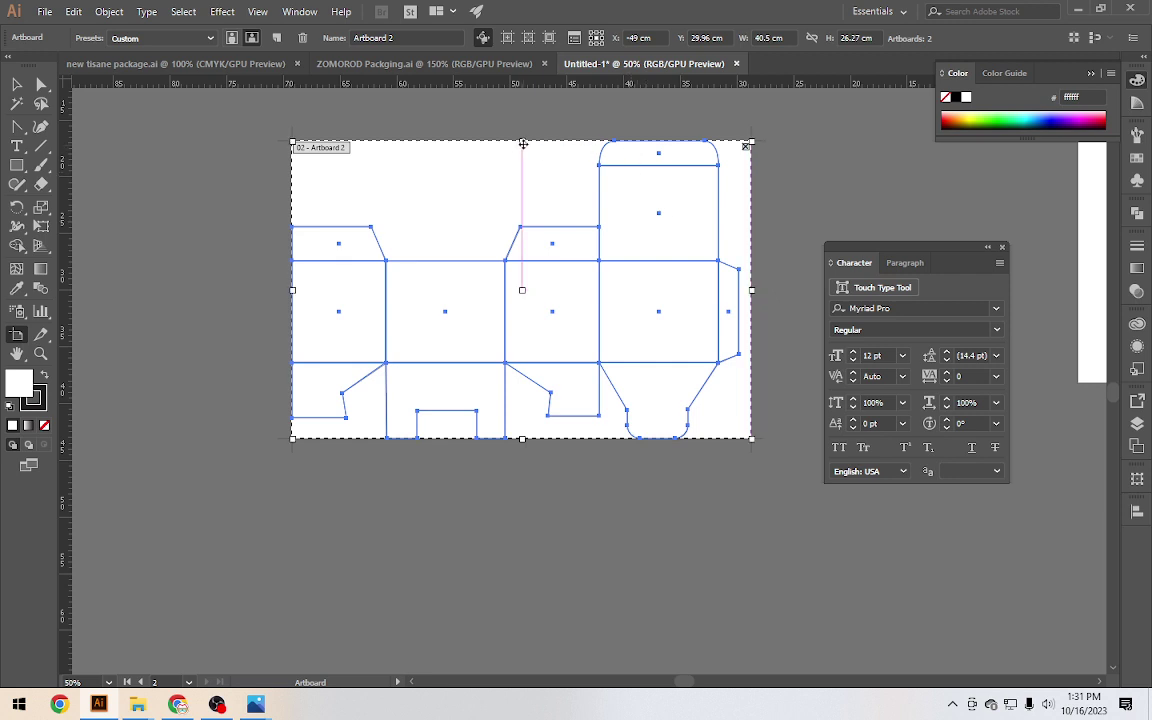
drag(522, 142, 523, 131)
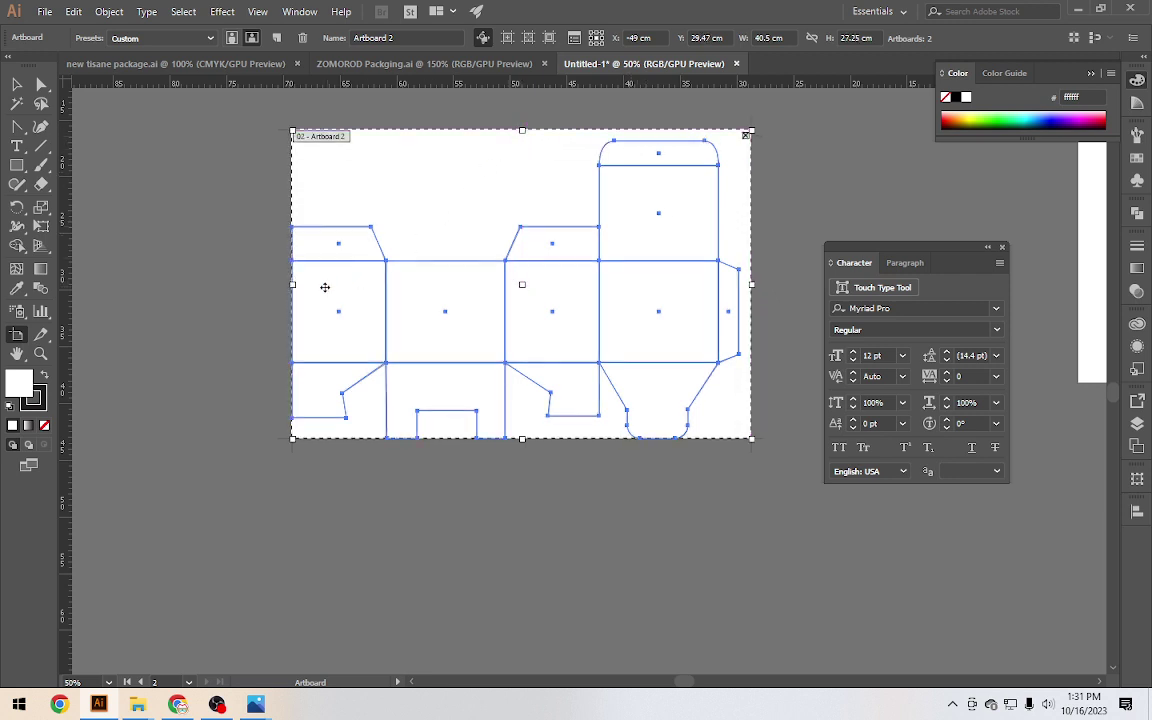
drag(292, 285, 280, 289)
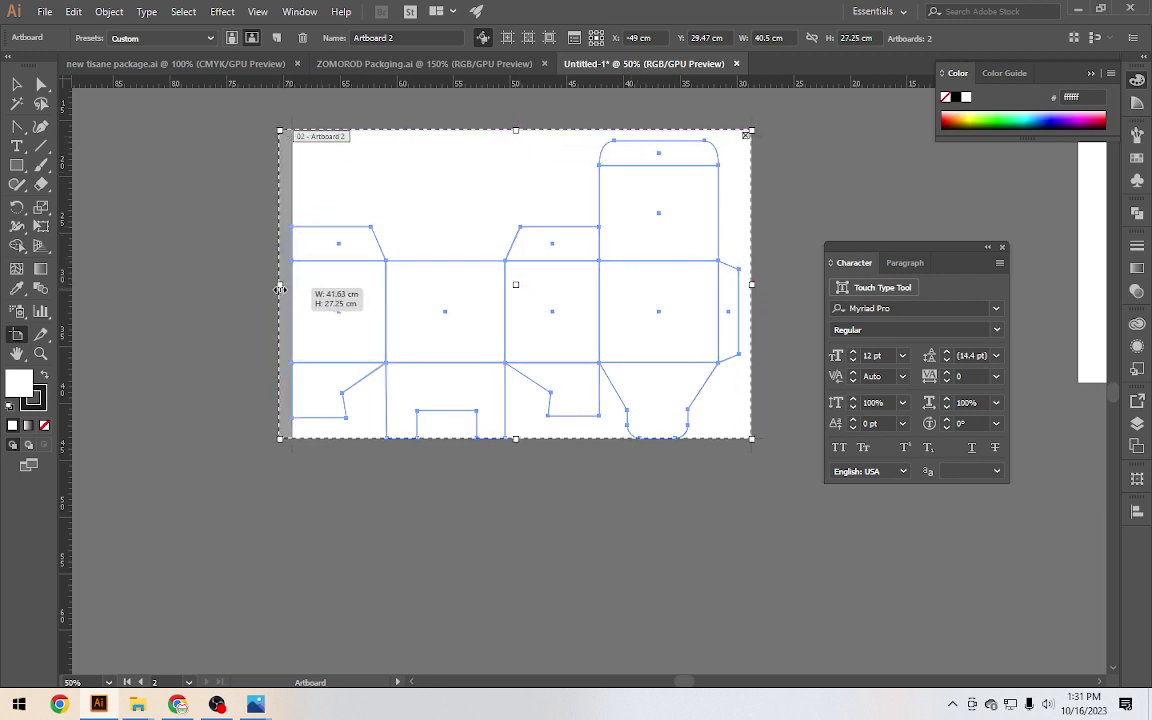
drag(516, 439, 516, 455)
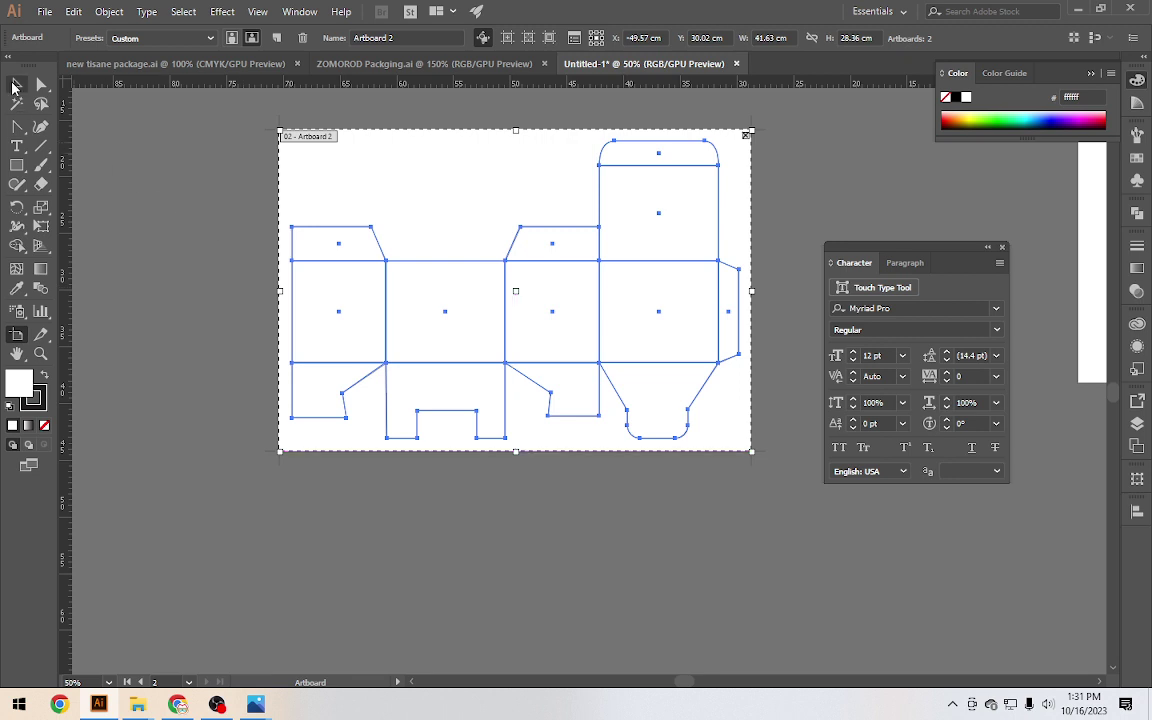
click(17, 84)
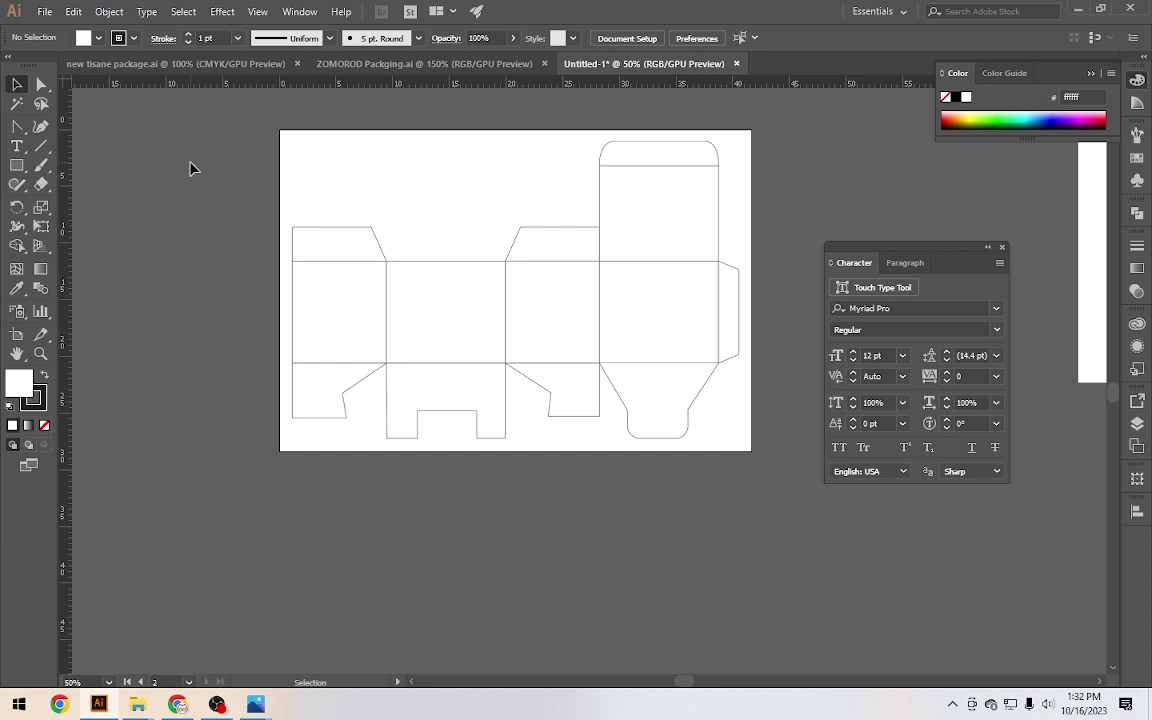
scroll(252, 180, up, 5)
scroll(282, 207, up, 5)
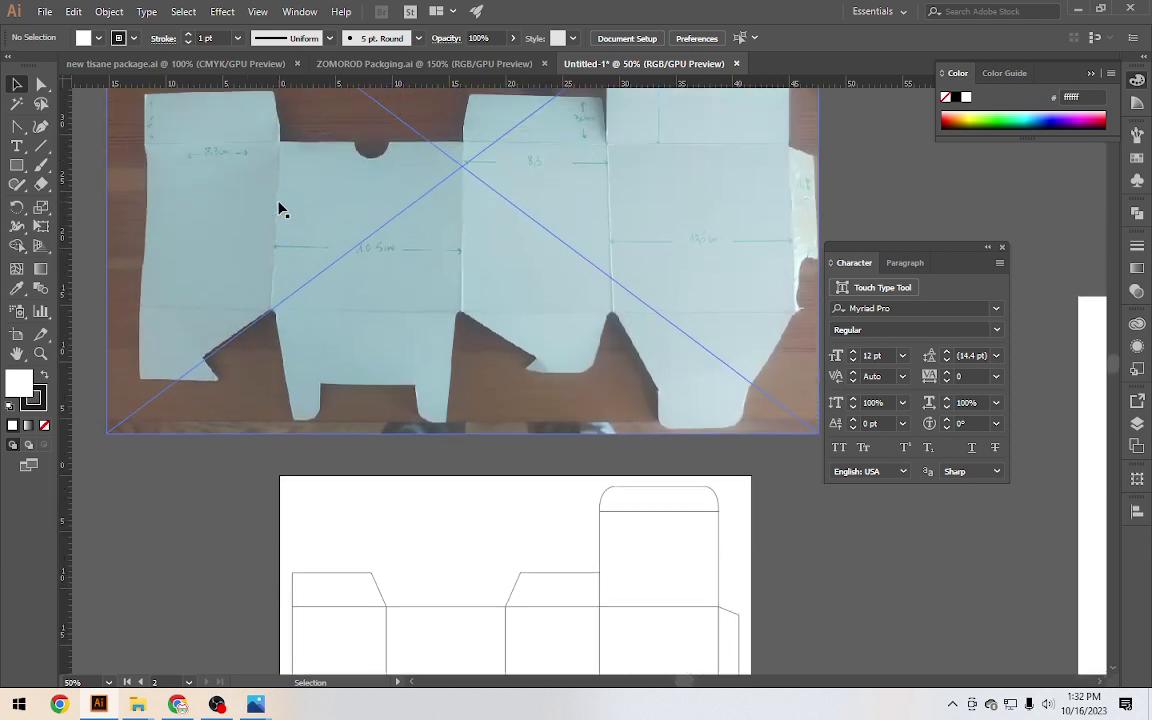
drag(683, 682, 637, 683)
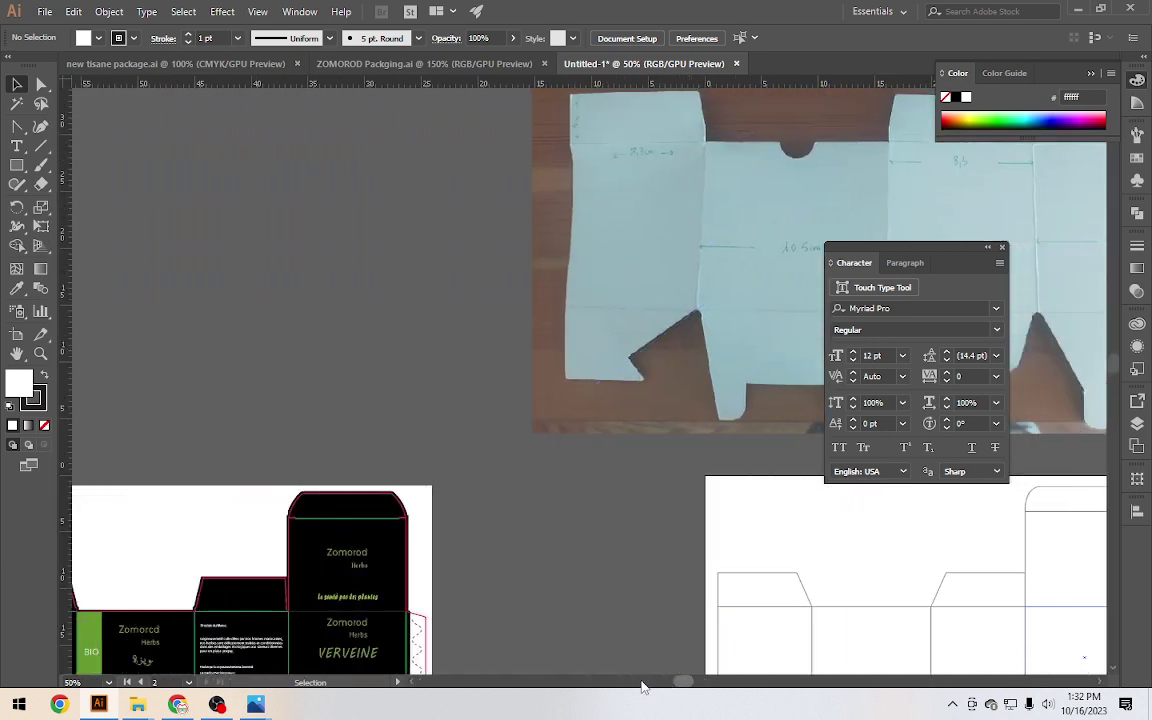
scroll(637, 683, down, 2)
scroll(619, 676, left, 1)
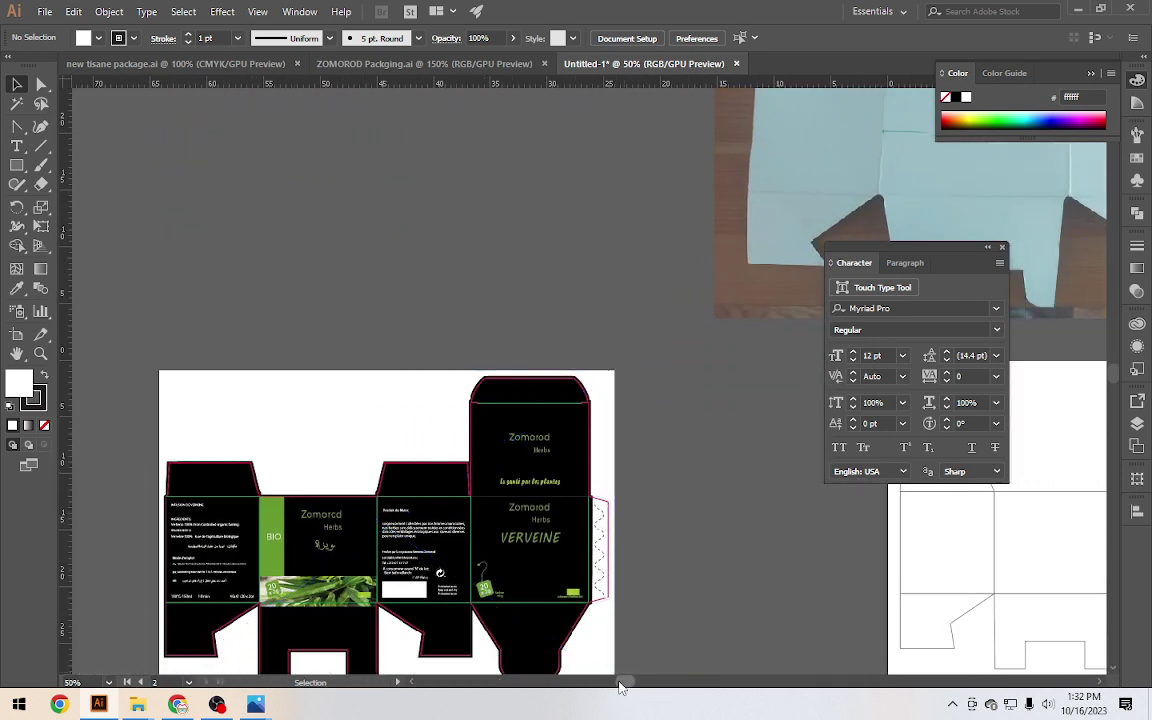
scroll(619, 676, left, 2)
click(41, 353)
drag(537, 496, 423, 467)
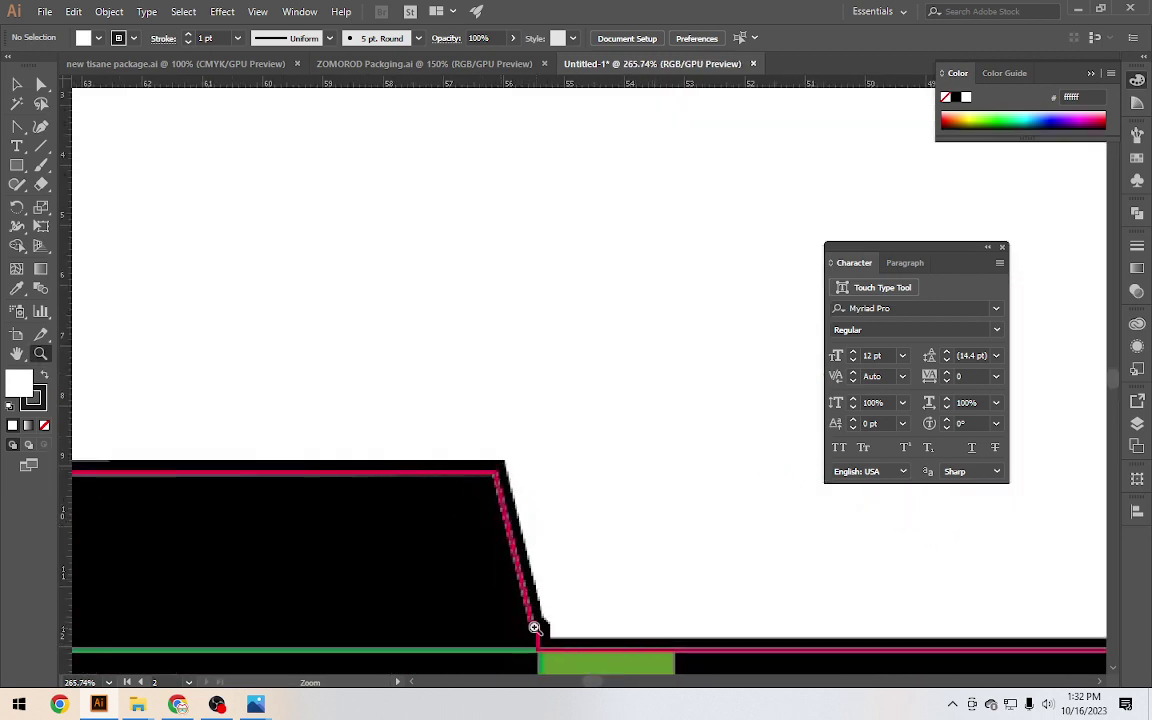
alt+click(537, 626)
alt+click(409, 602)
scroll(573, 499, down, 5)
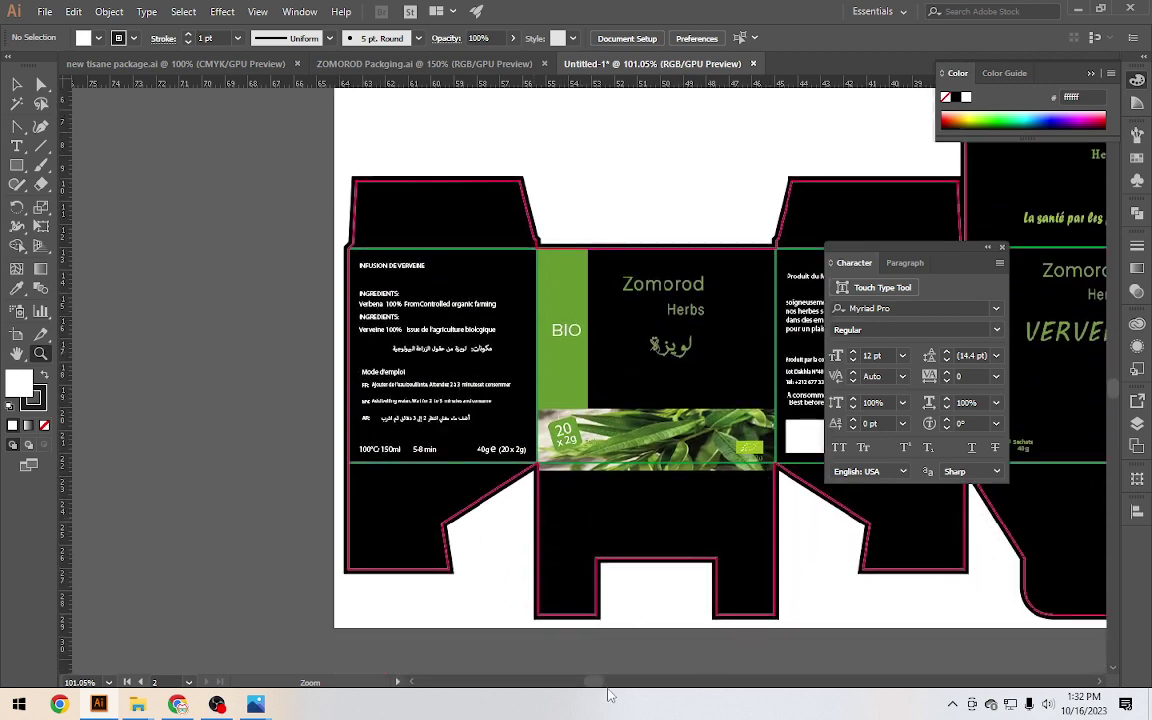
drag(594, 688, 627, 688)
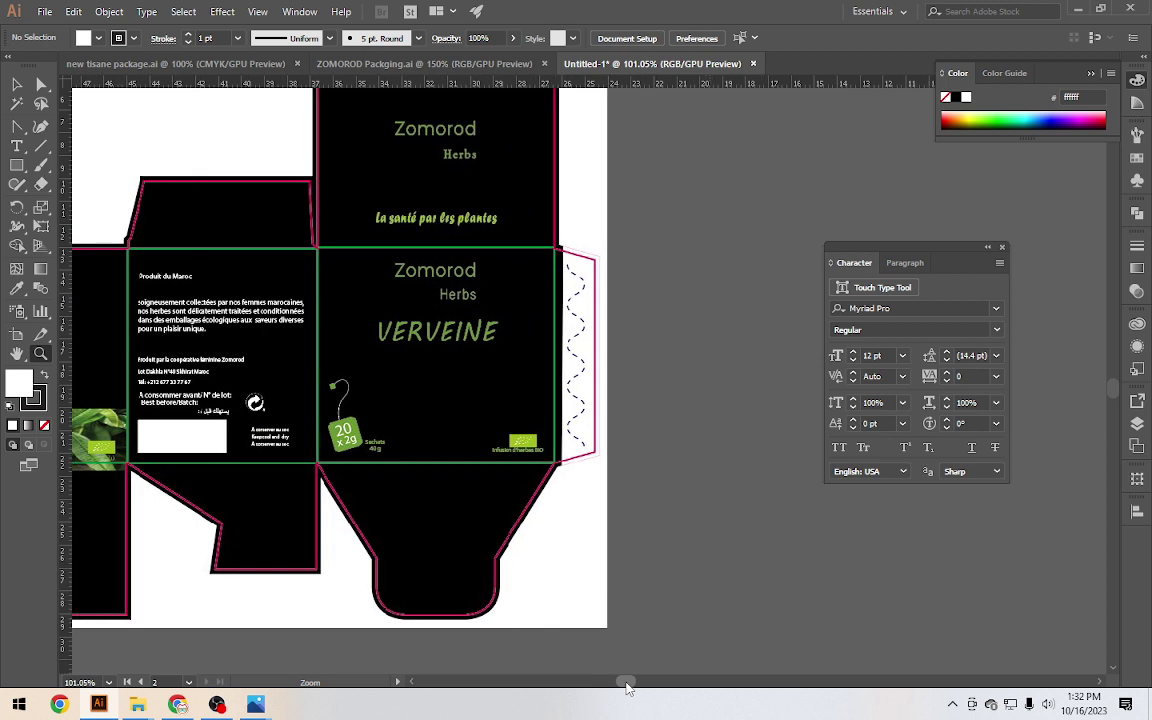
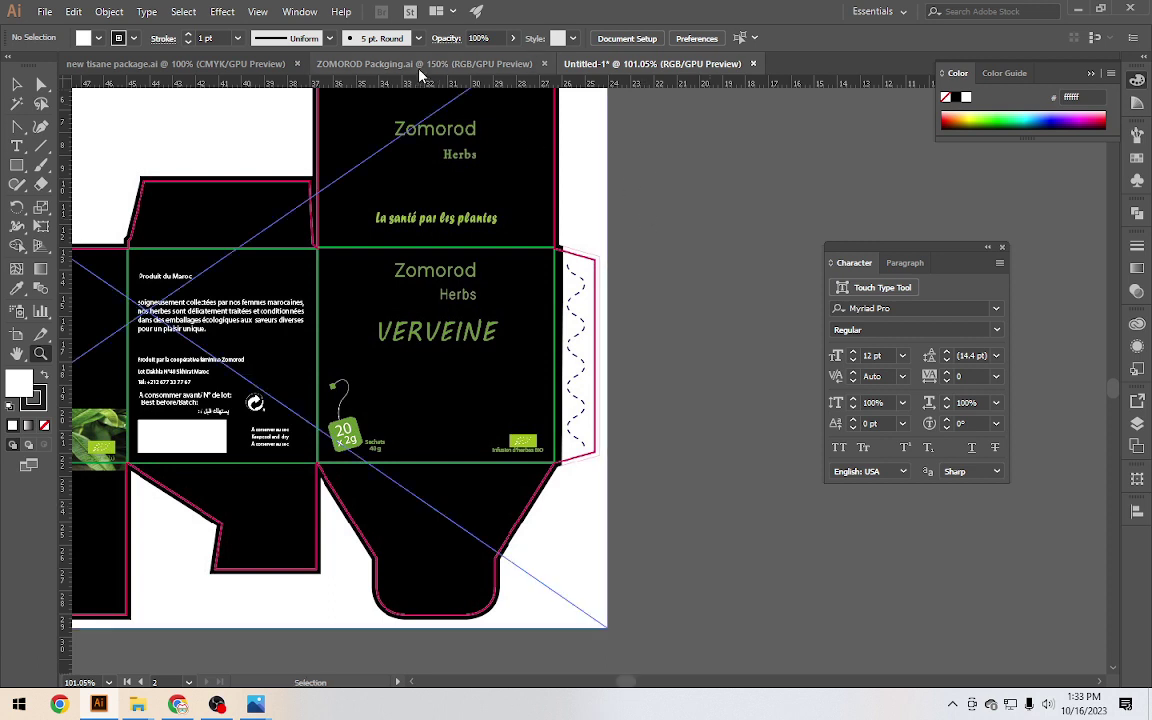
Alt-drag a copy of the blank dieline to the right of the artboards, then reselect the original
key(ctrl+minus)
key(ctrl+minus)
key(ctrl+minus)
drag(761, 267, 393, 247)
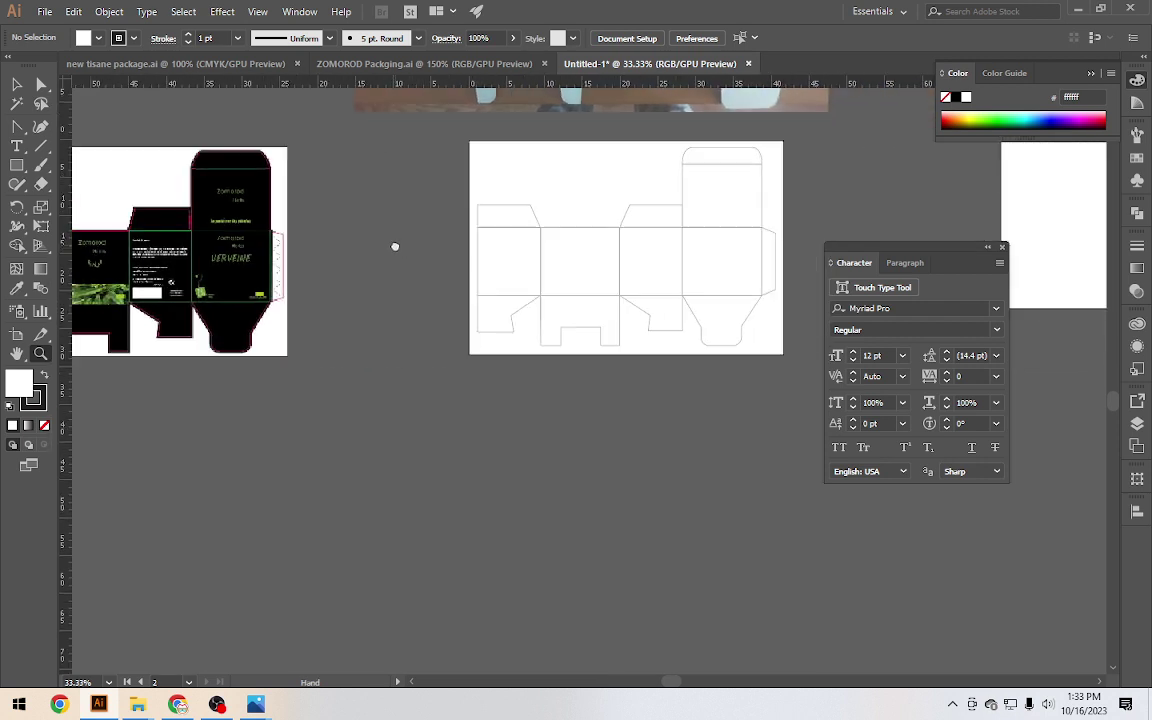
click(16, 84)
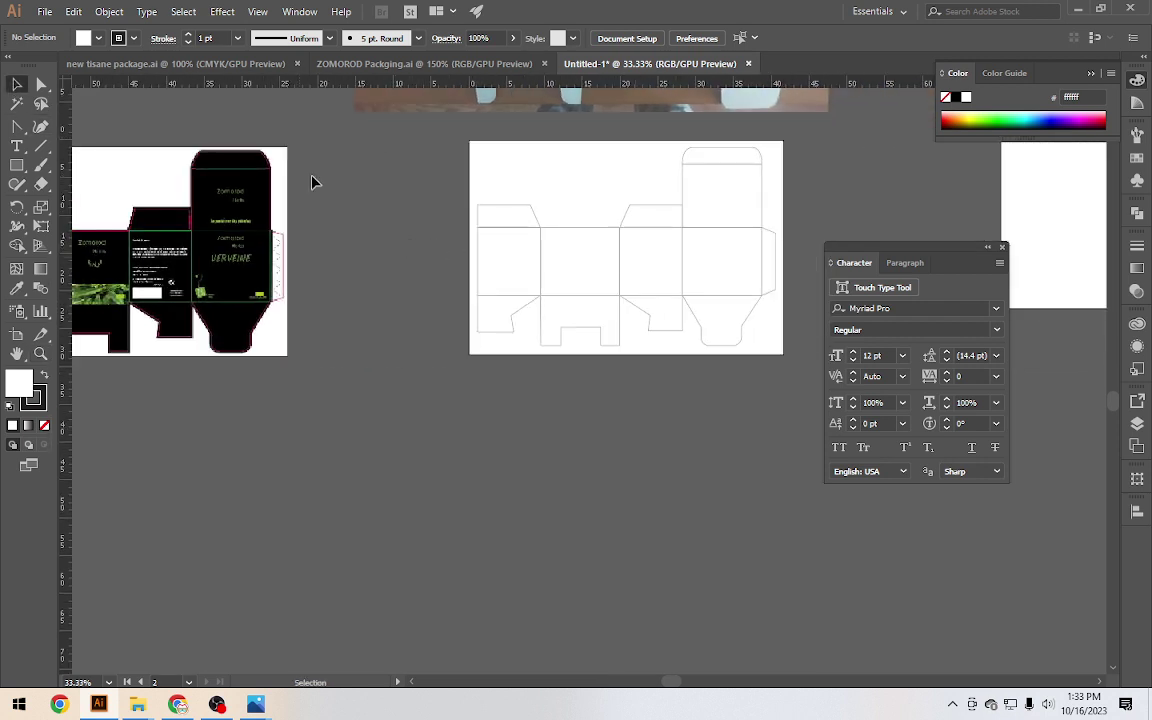
key(ctrl+a)
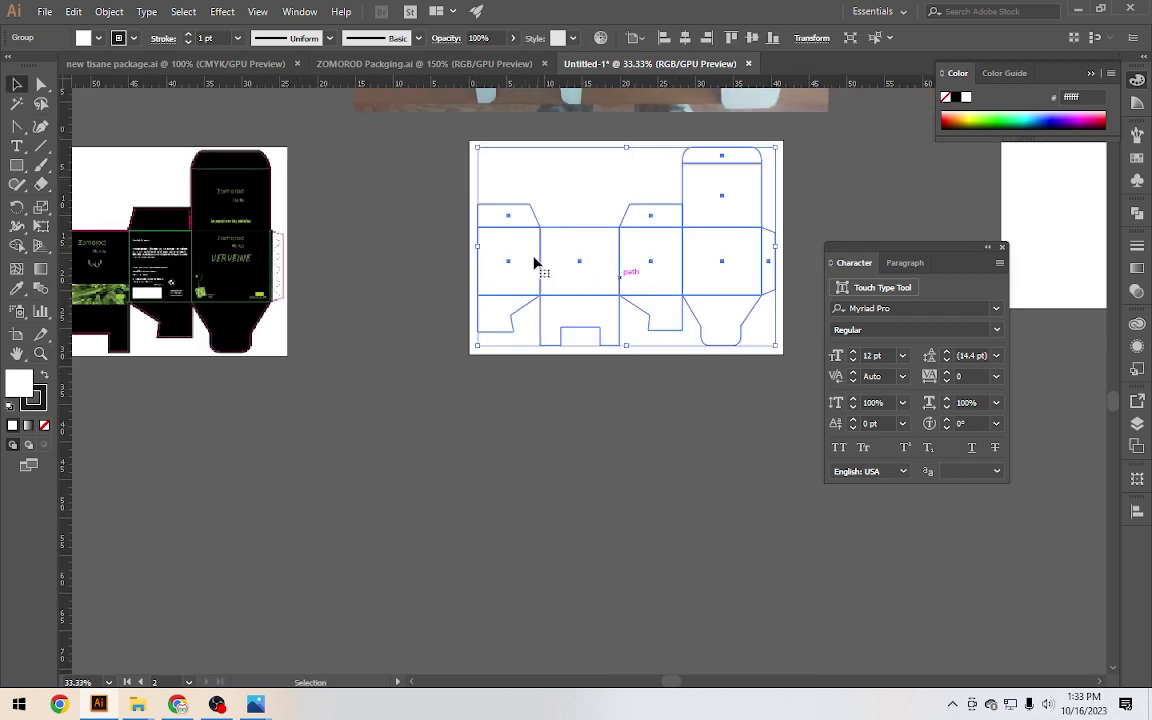
mouse_move(605, 329)
mouse_down()
mouse_move(641, 371)
mouse_move(1100, 574)
mouse_up()
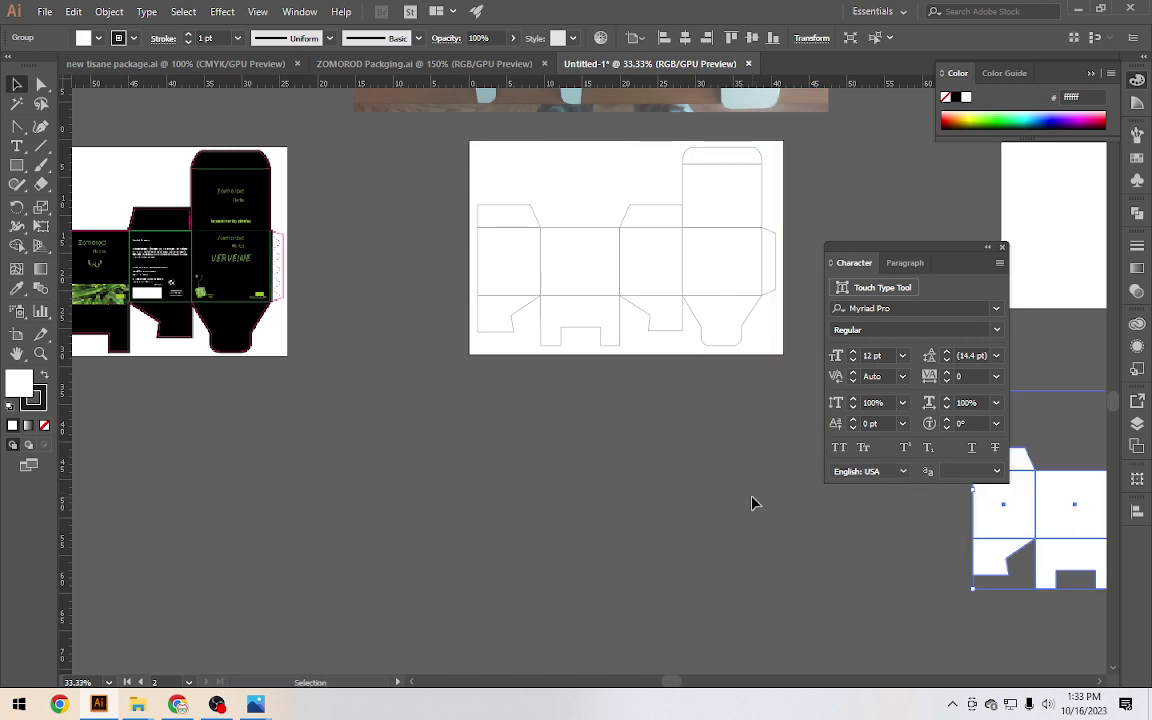
click(571, 249)
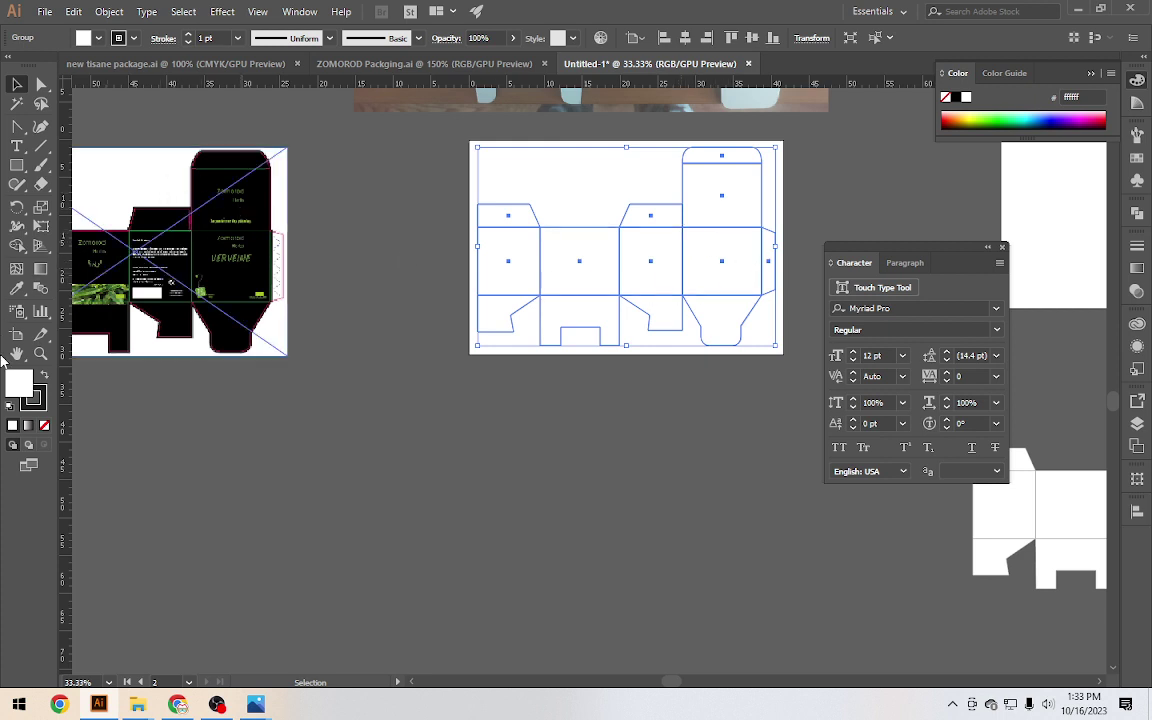
Fill the dieline with black sampled from the box artwork, then reselect the whole dieline group
click(16, 288)
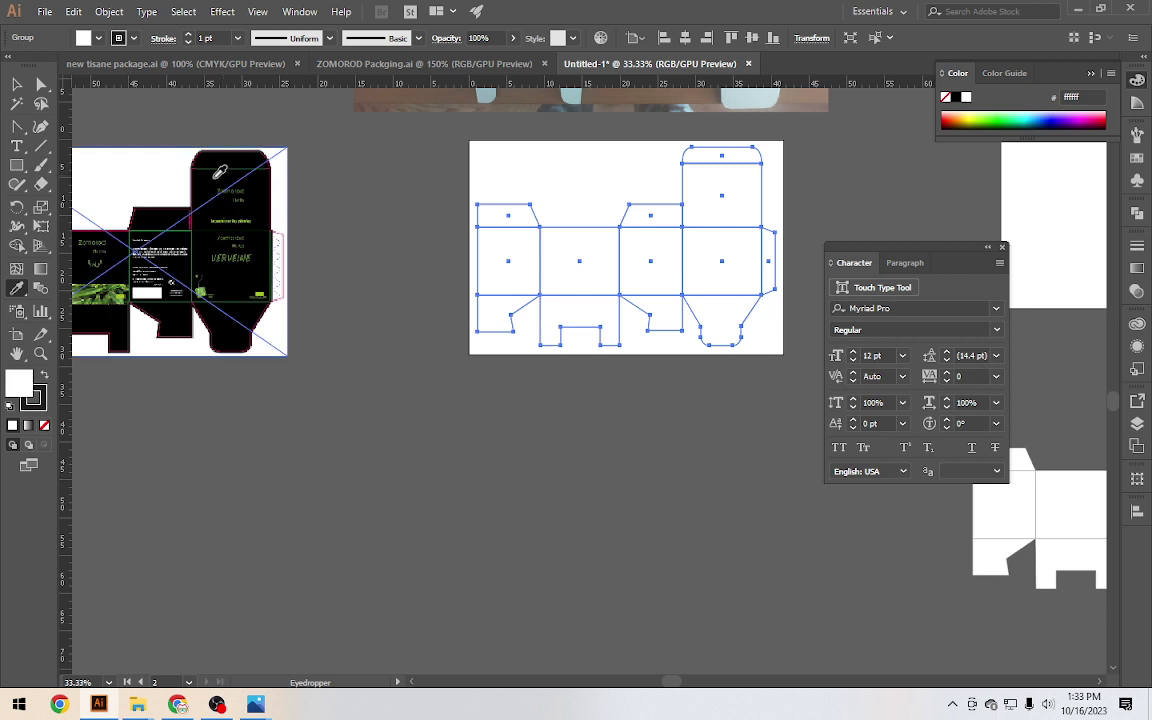
click(219, 172)
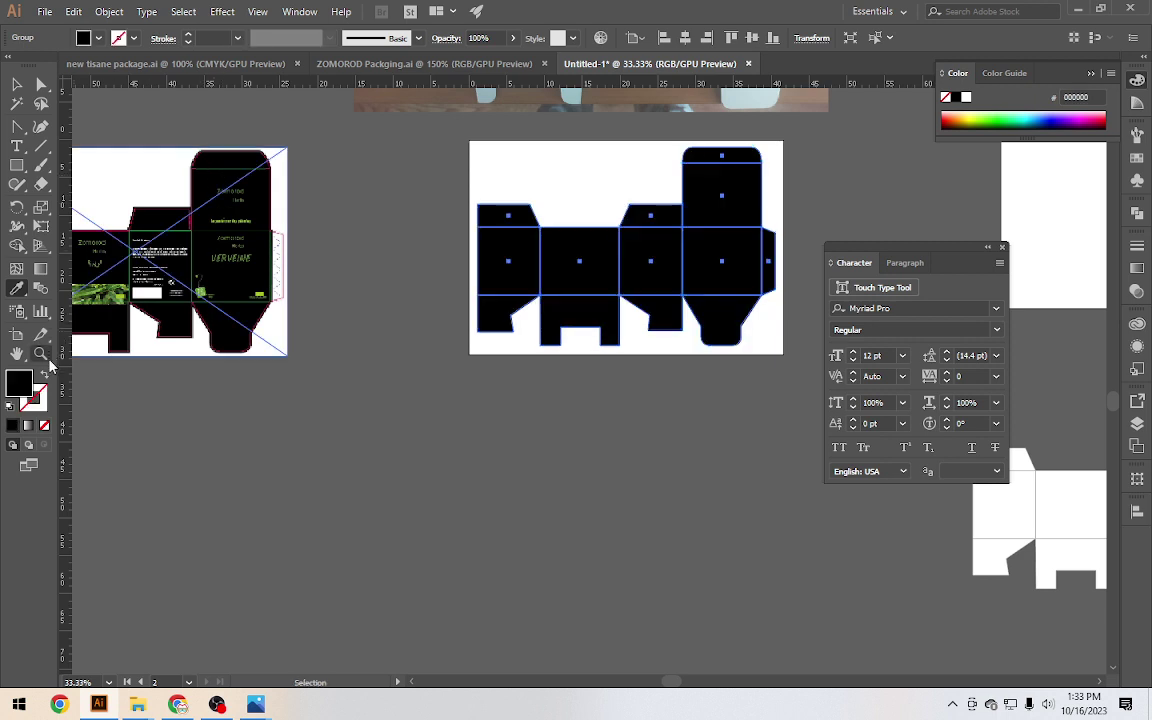
click(45, 401)
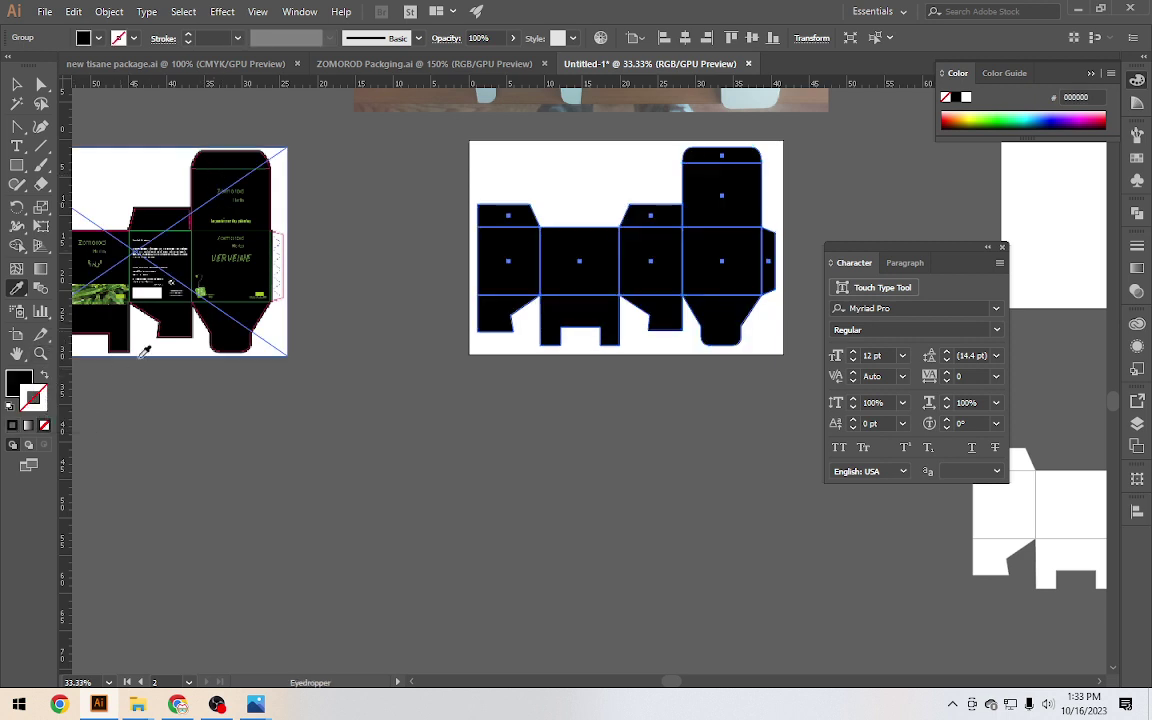
click(17, 84)
click(310, 200)
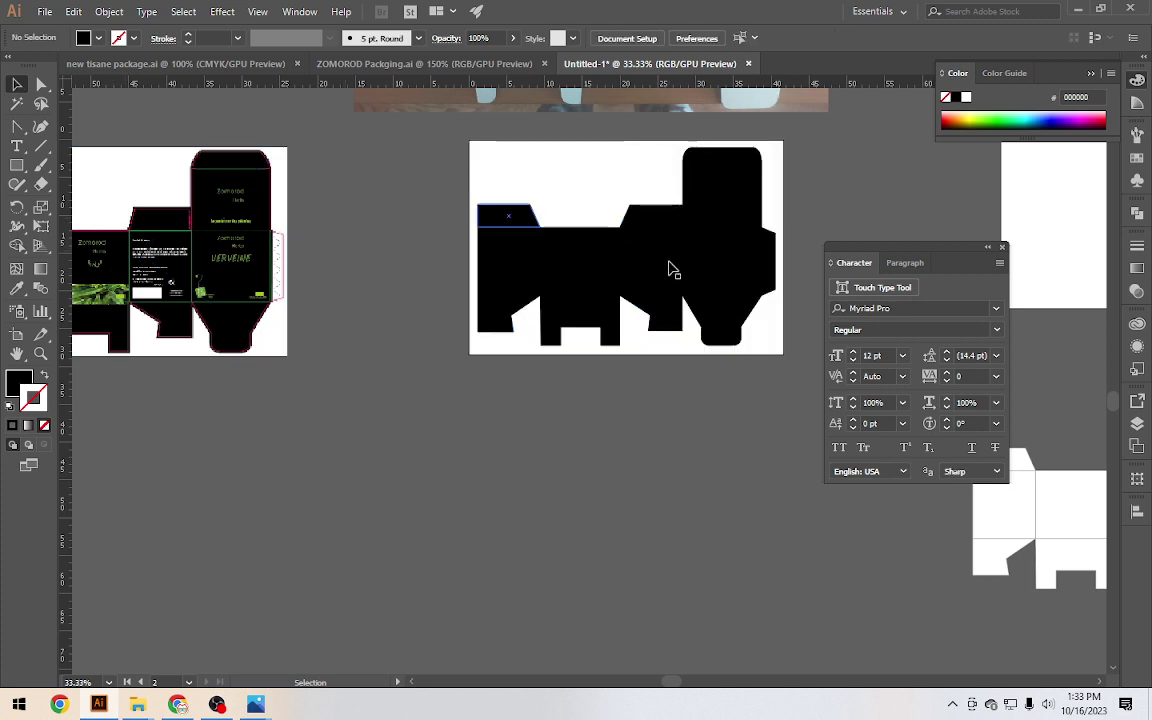
click(556, 255)
click(88, 228)
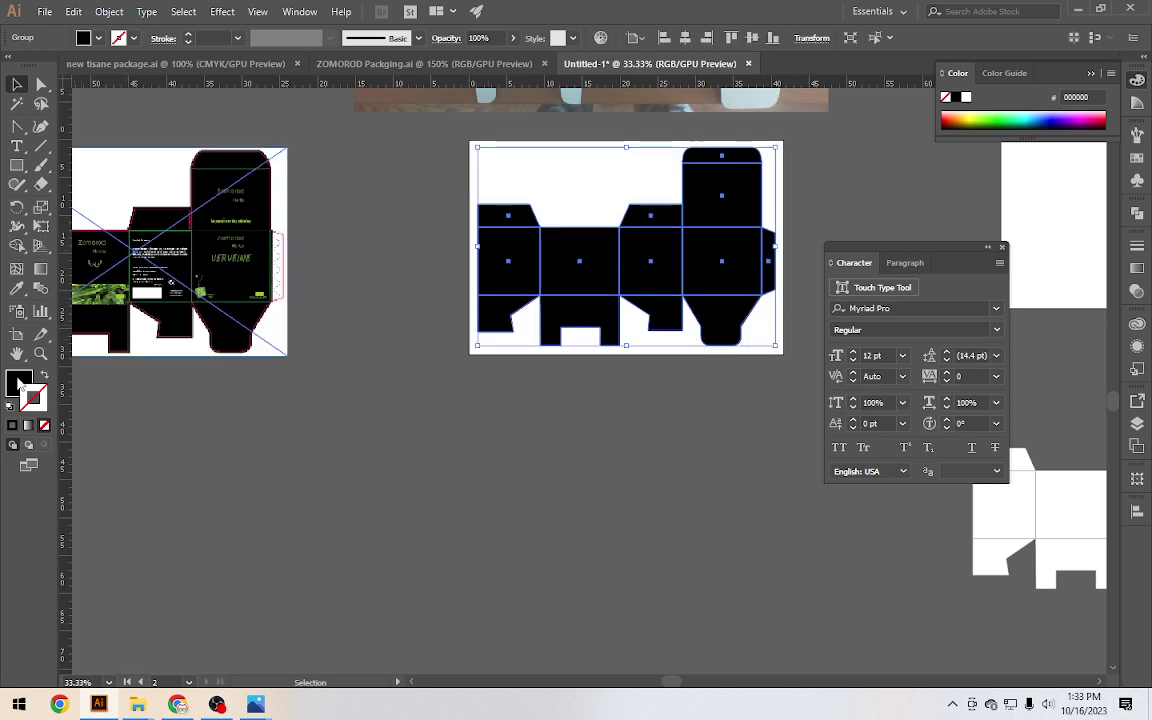
Change the dieline fill to charcoal grey 282828 in the Color Picker, then deselect
double_click(12, 382)
drag(372, 352, 351, 374)
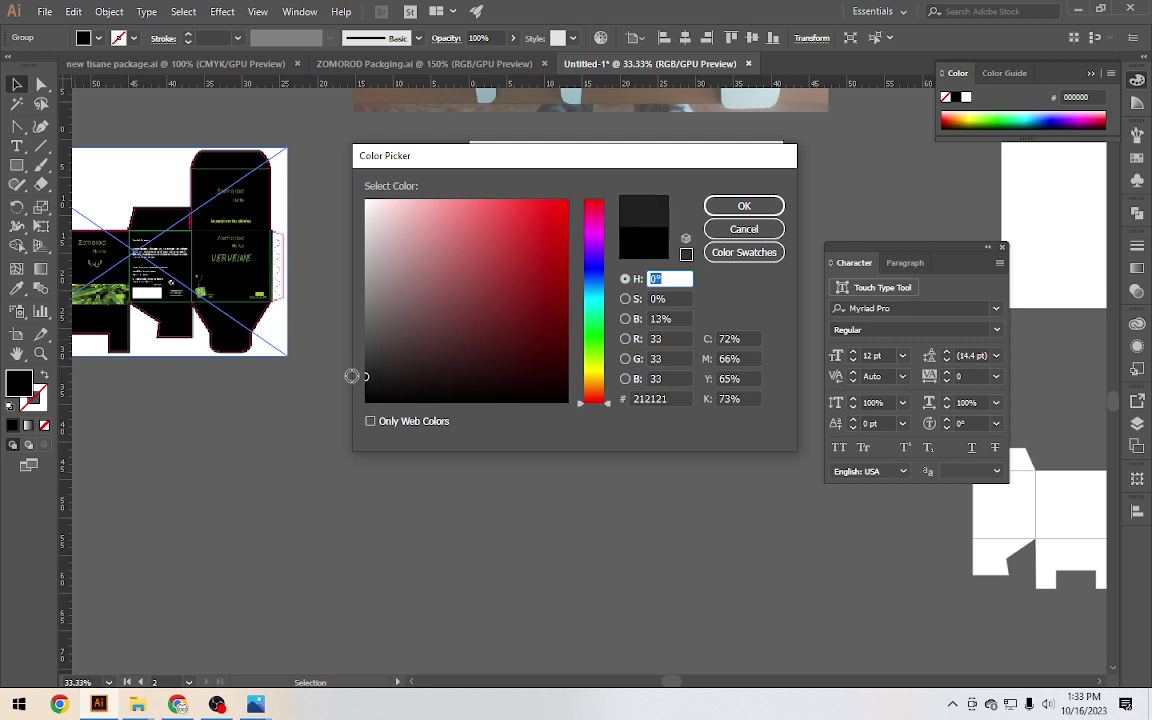
click(744, 206)
alt+scroll(797, 224, up, 2)
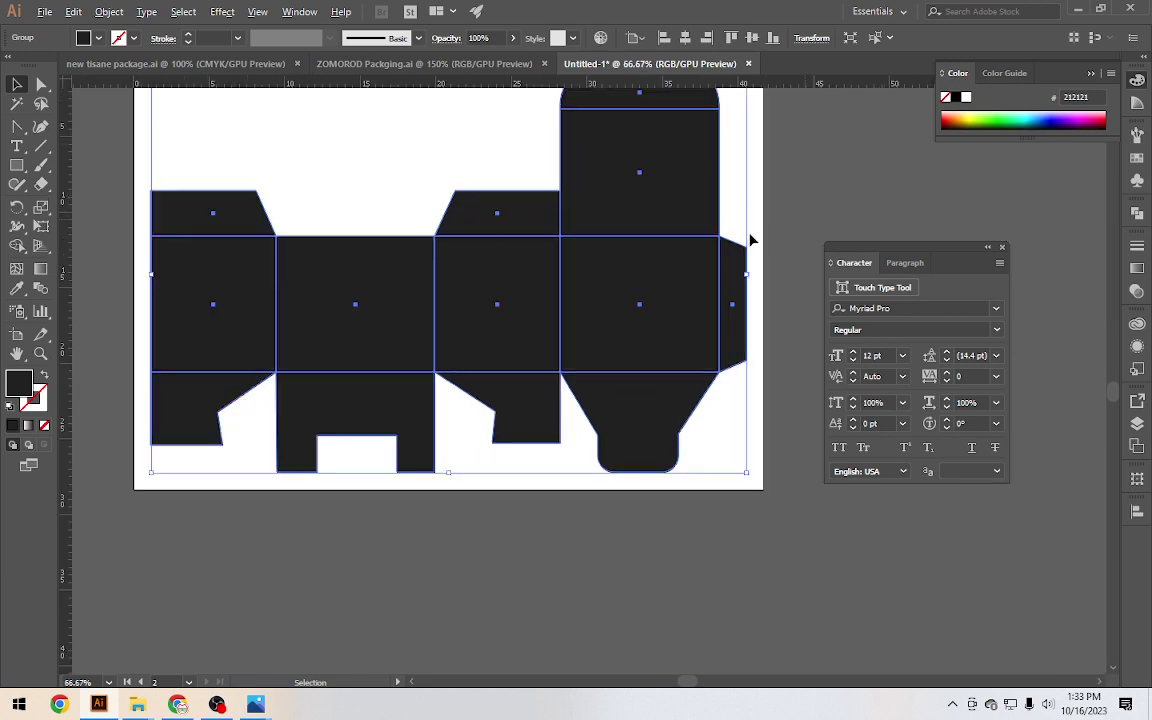
double_click(19, 382)
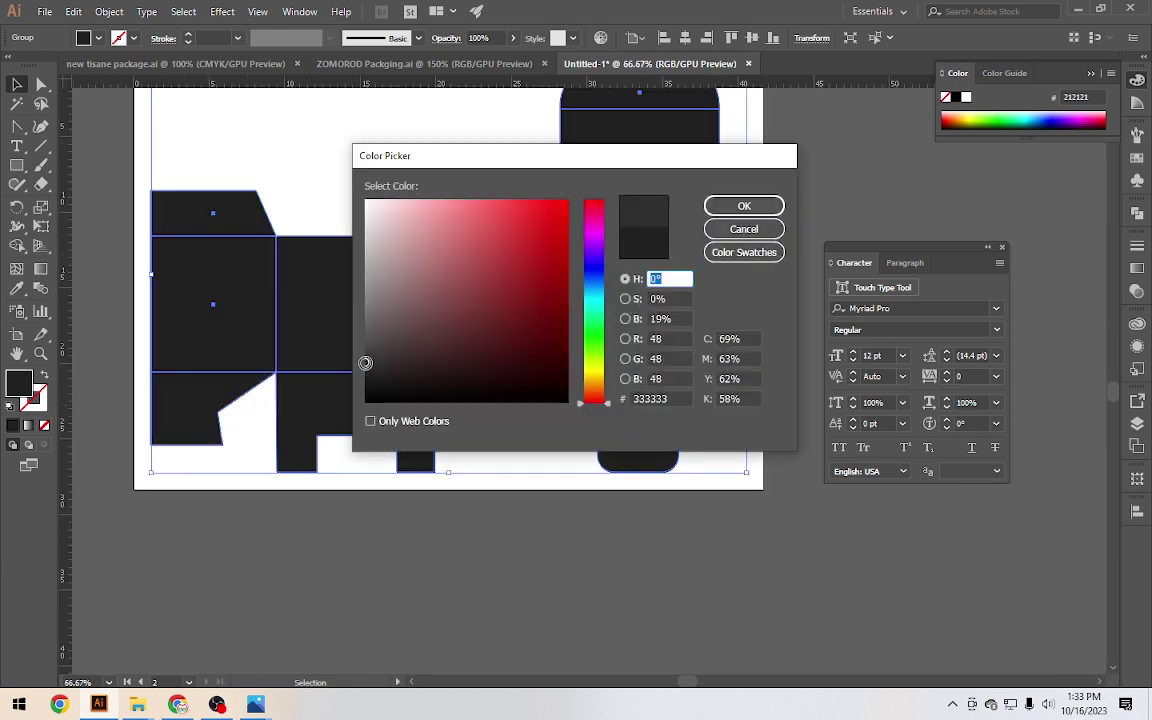
drag(365, 373, 364, 369)
click(744, 206)
click(823, 213)
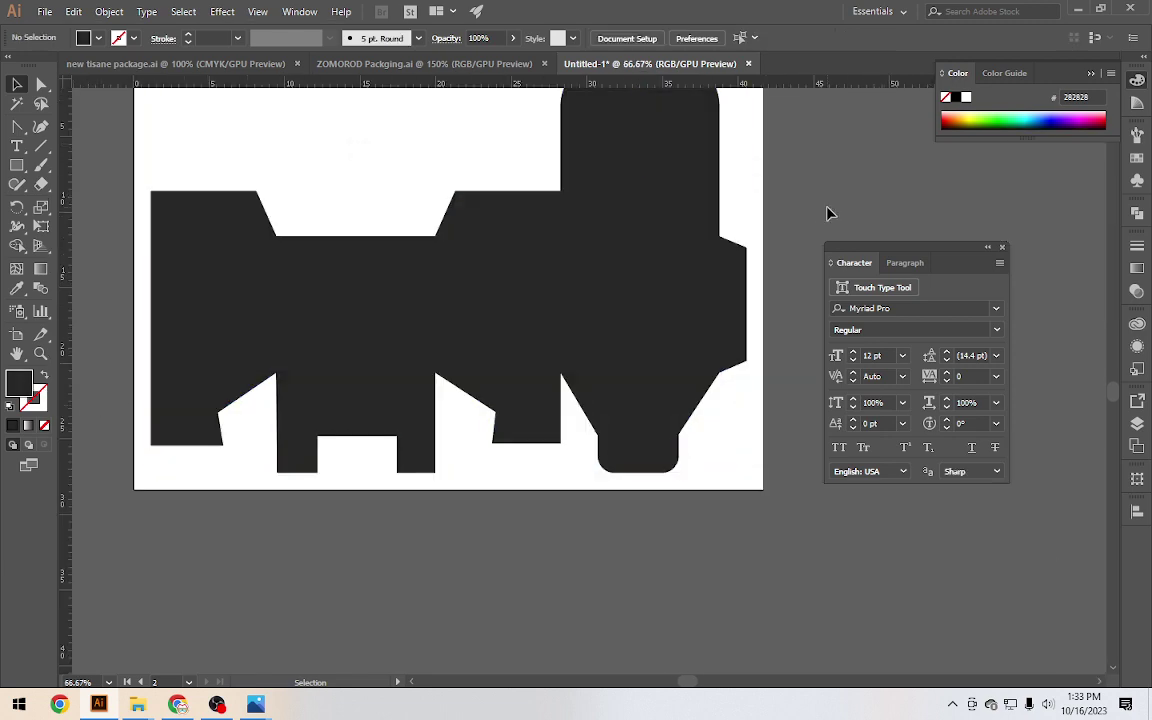
alt+scroll(827, 213, down, 2)
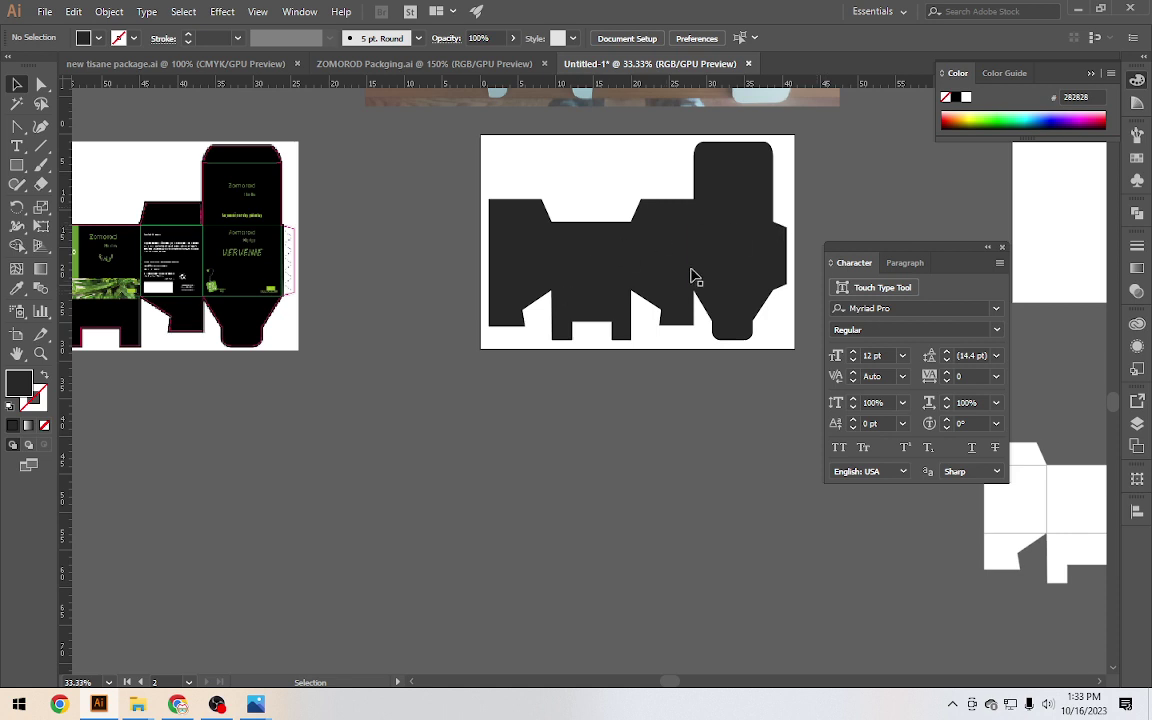
Shift+Alt-drag the dark dieline group straight down to place an aligned copy beneath it
scroll(698, 268, right, 1)
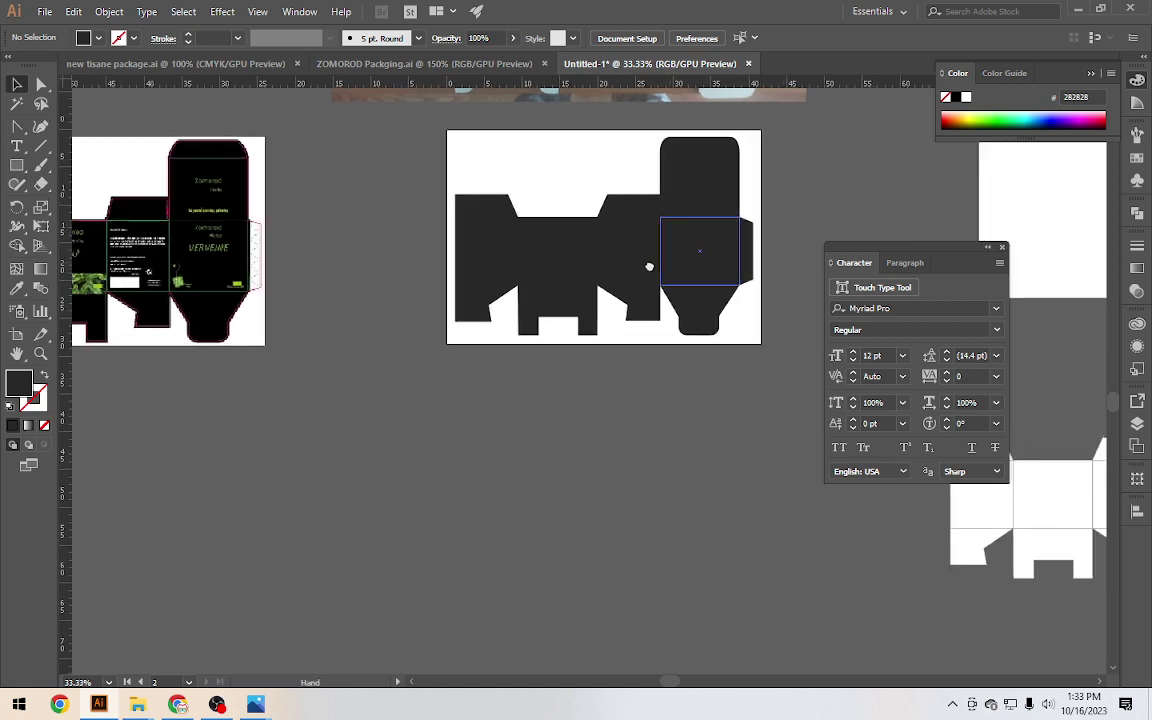
scroll(648, 265, right, 2)
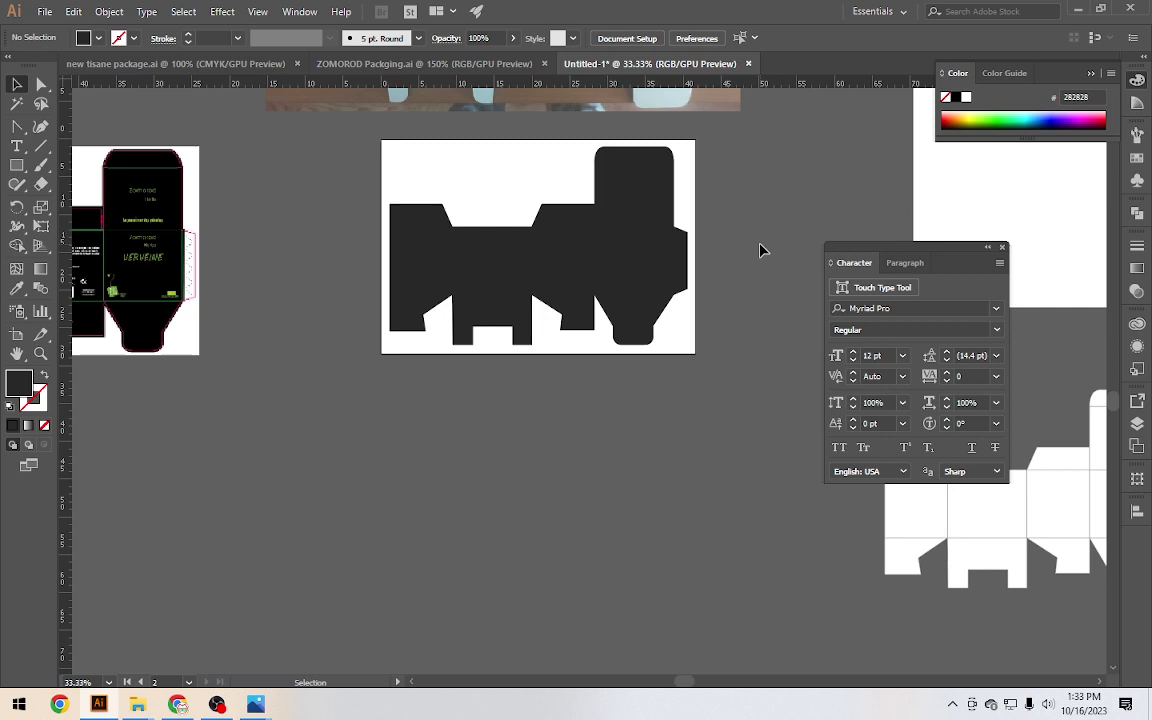
click(676, 248)
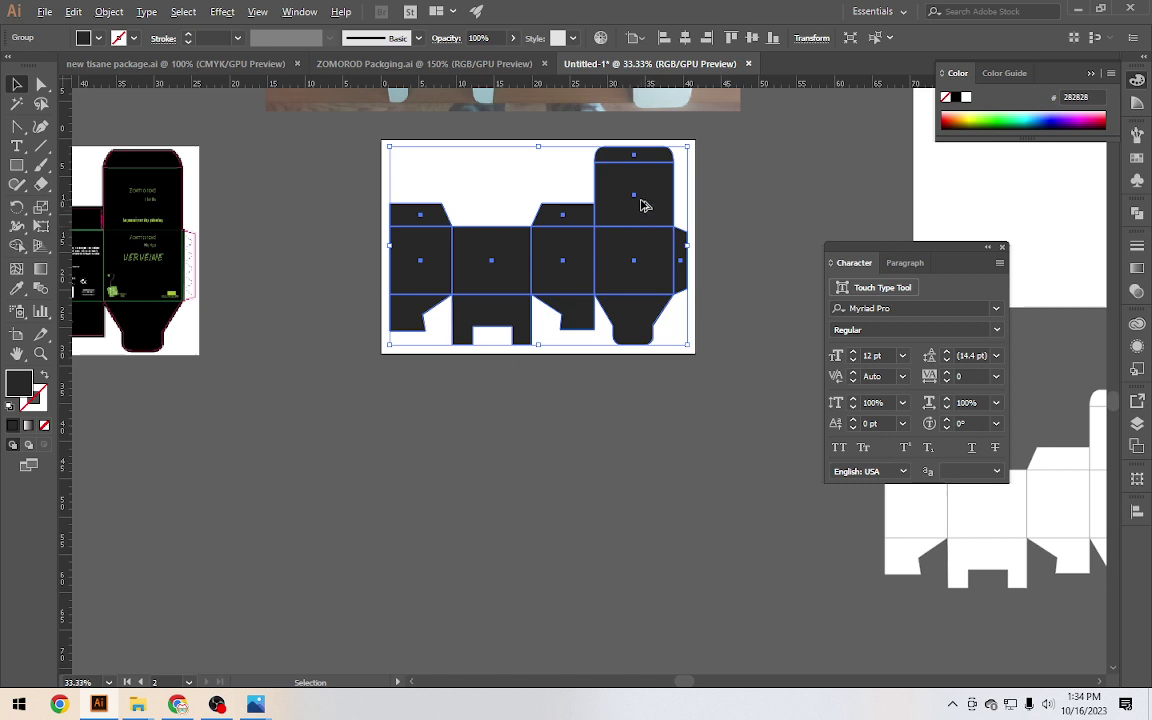
scroll(653, 225, up, 2)
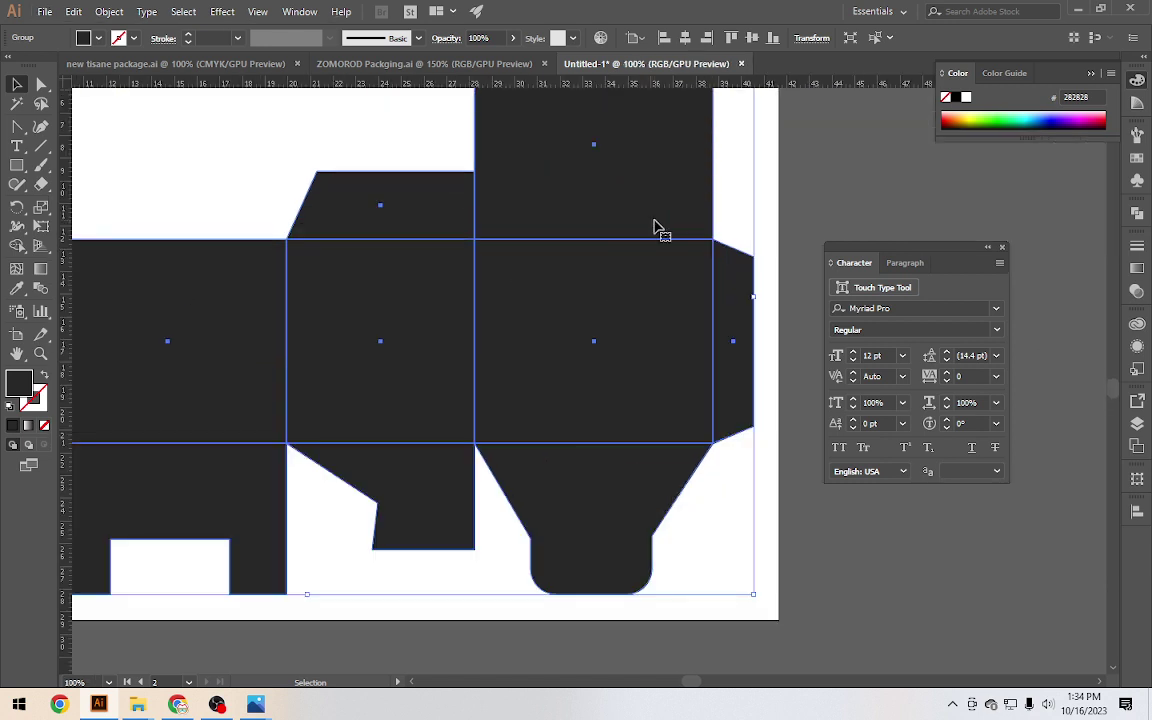
scroll(655, 228, down, 1)
drag(624, 200, 640, 525)
scroll(636, 490, down, 2)
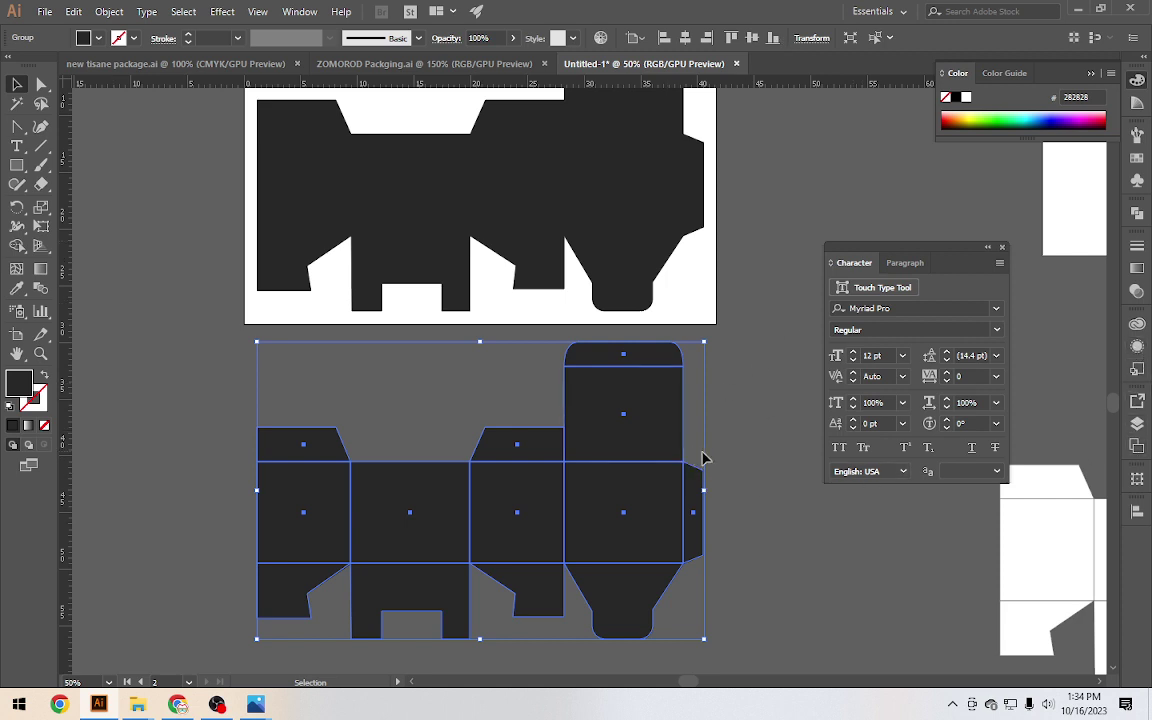
Unite the lower copy's tabs, side panels, flaps and right column into one shape with Shape Builder
click(18, 247)
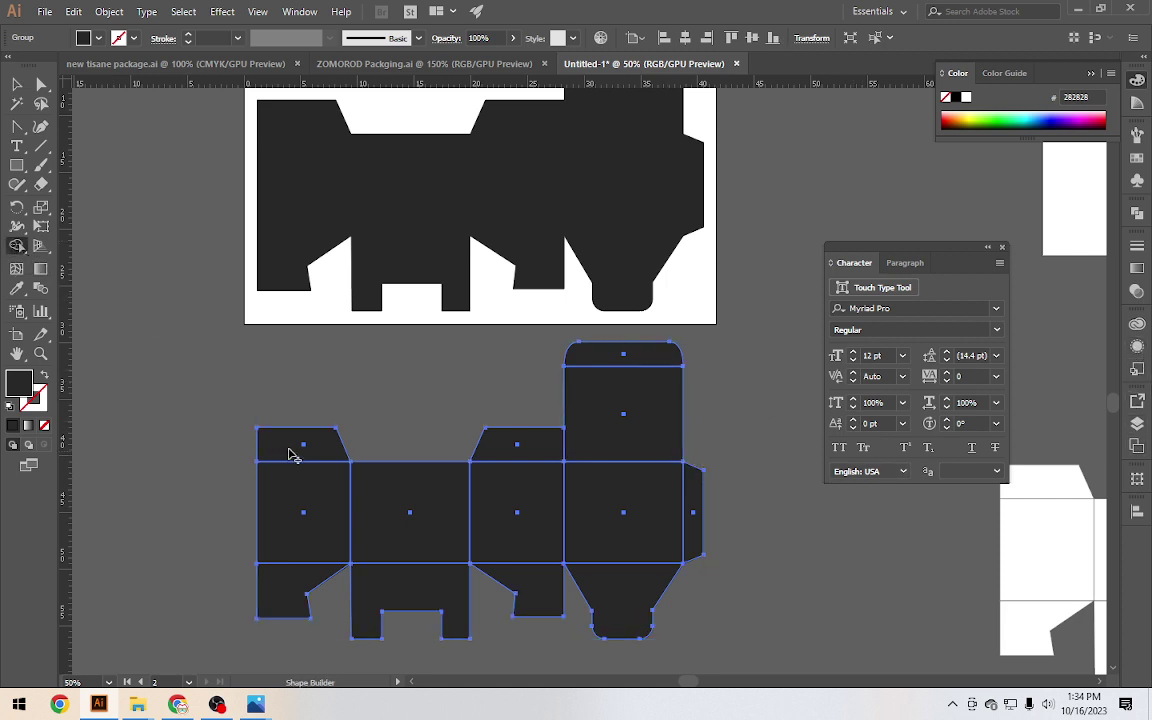
mouse_move(296, 450)
mouse_down()
mouse_move(289, 580)
mouse_move(378, 517)
mouse_move(395, 581)
mouse_up()
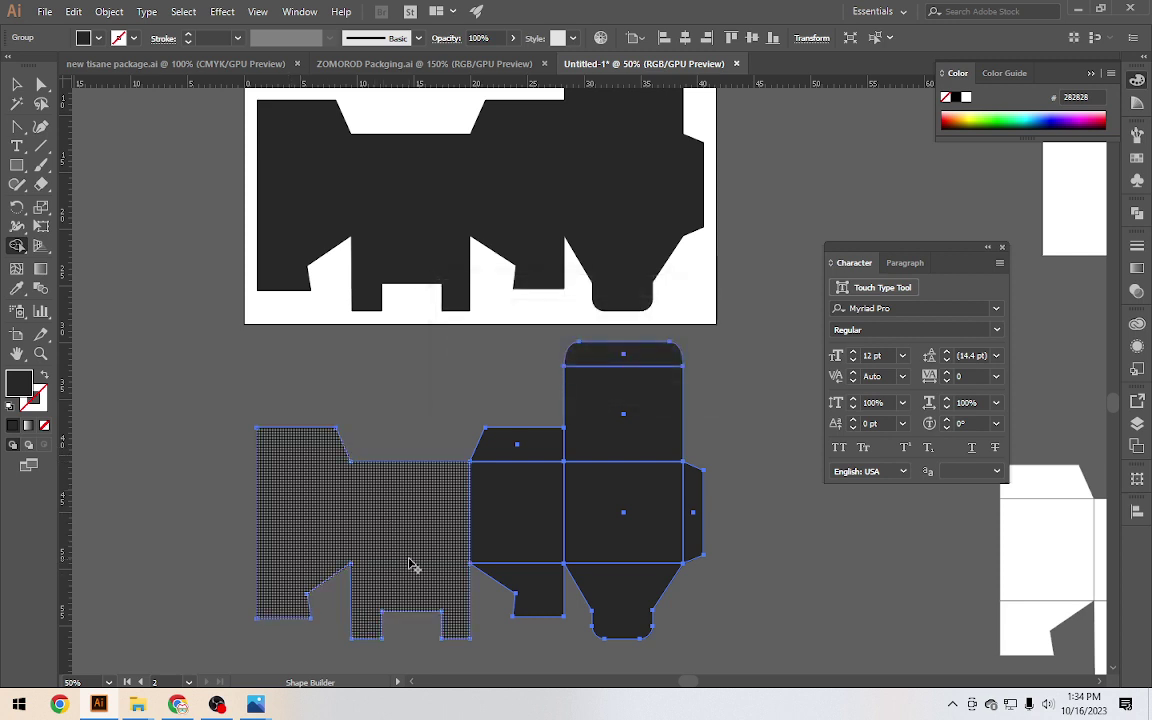
mouse_move(412, 530)
mouse_down()
mouse_move(538, 571)
mouse_move(411, 506)
mouse_up()
mouse_move(560, 495)
mouse_down()
mouse_move(613, 440)
mouse_move(640, 585)
mouse_up()
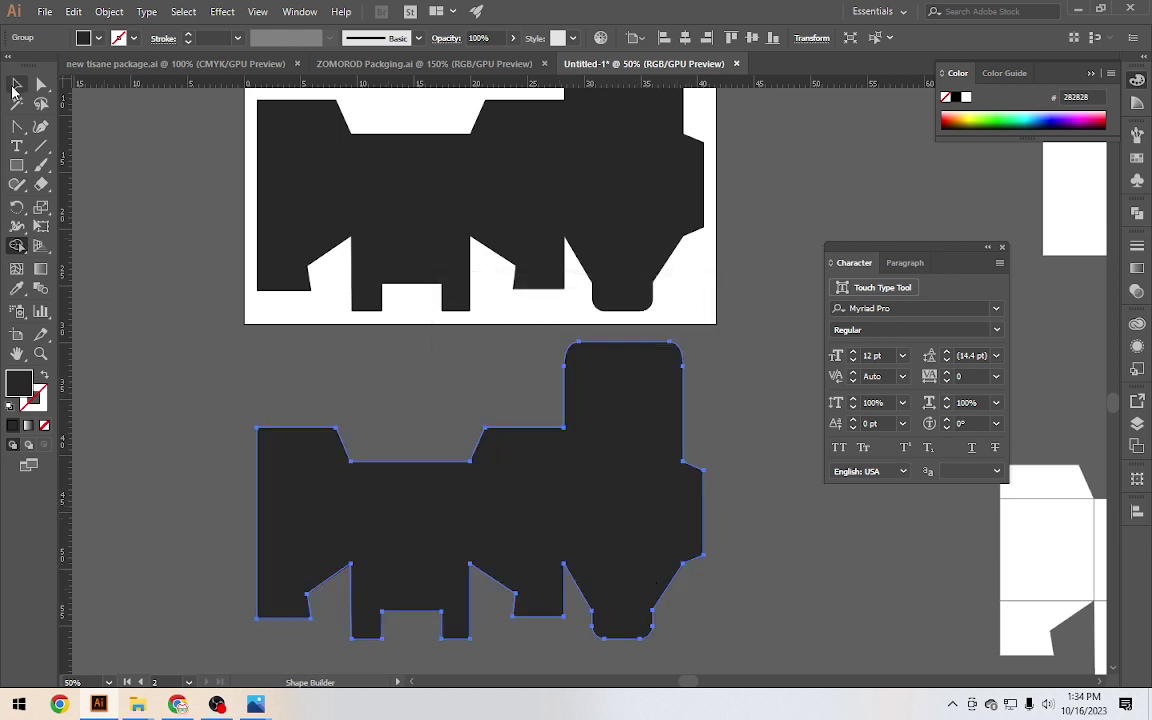
click(17, 84)
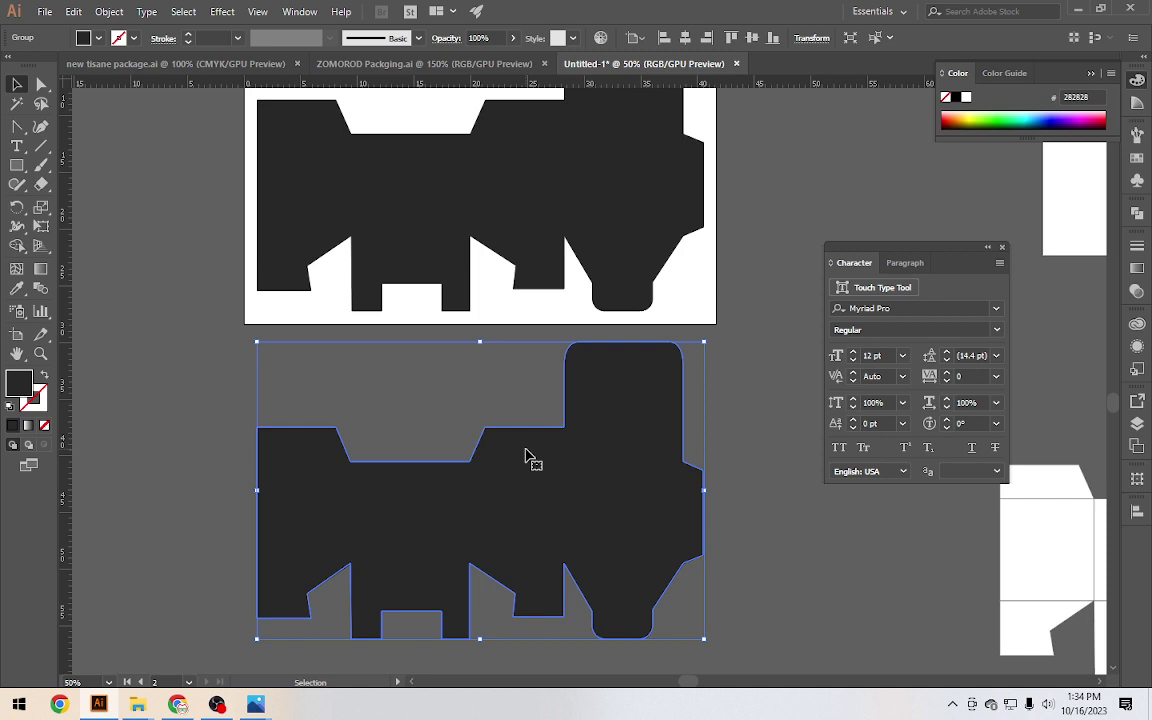
Align the merged silhouette onto the upper dieline and reselect the silhouette
scroll(527, 455, up, 2)
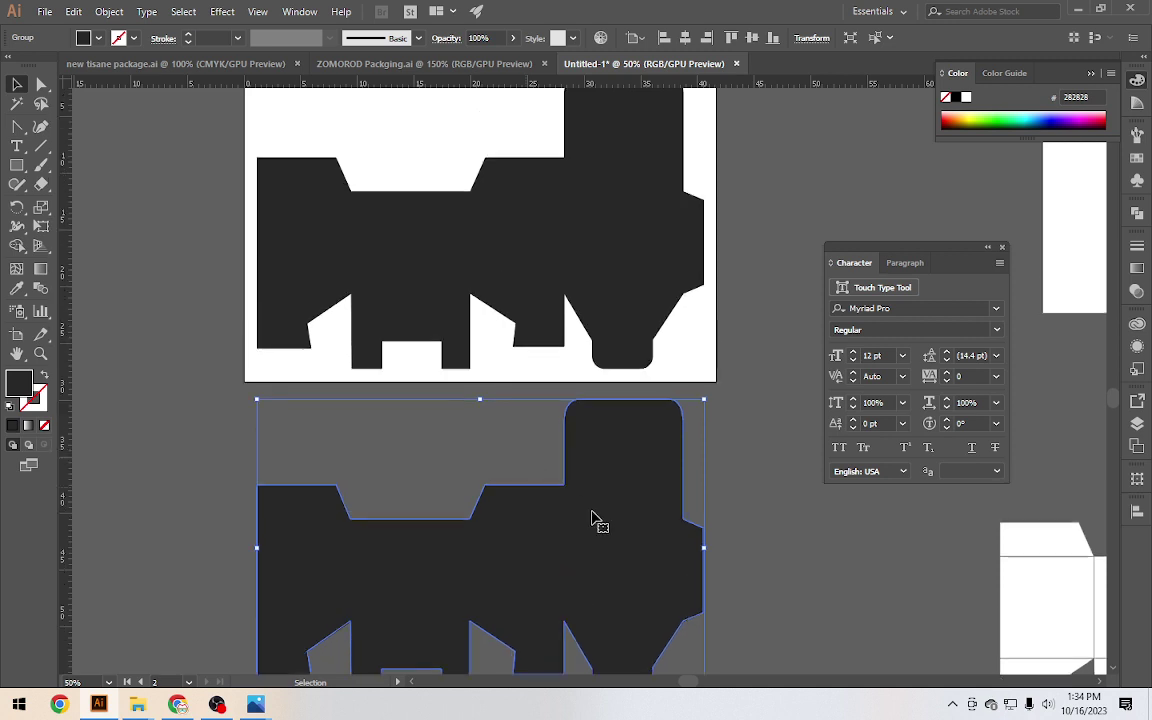
click(730, 244)
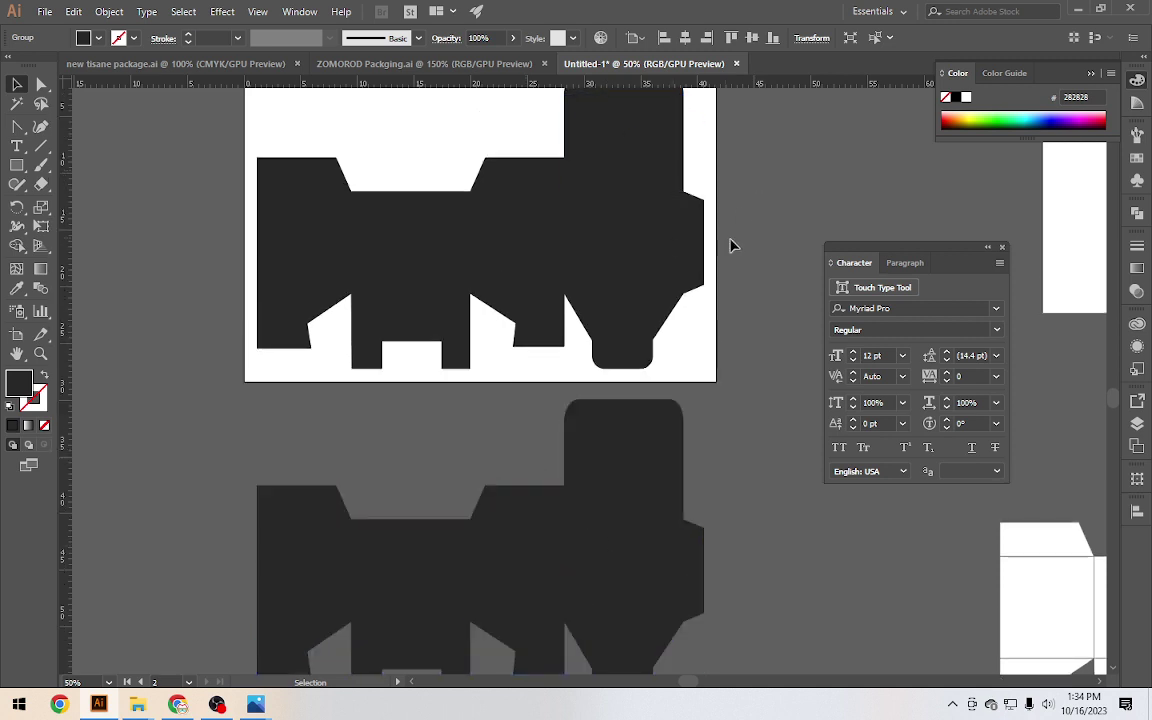
drag(560, 404, 599, 200)
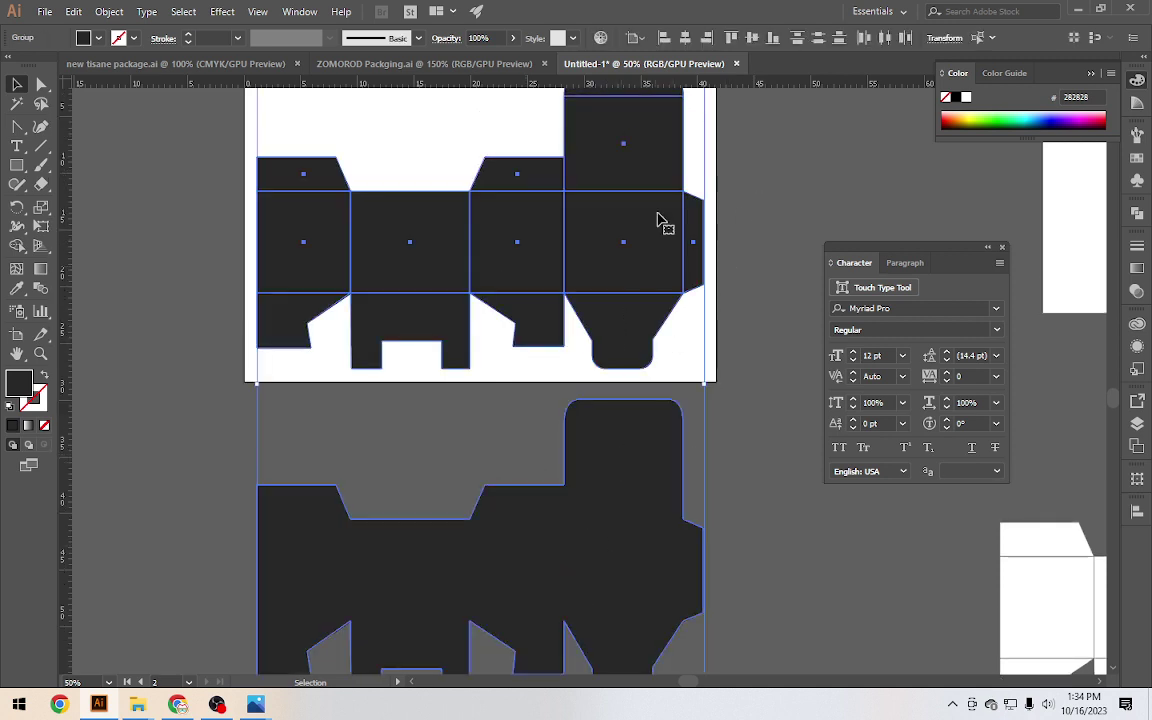
click(731, 37)
click(764, 170)
click(614, 249)
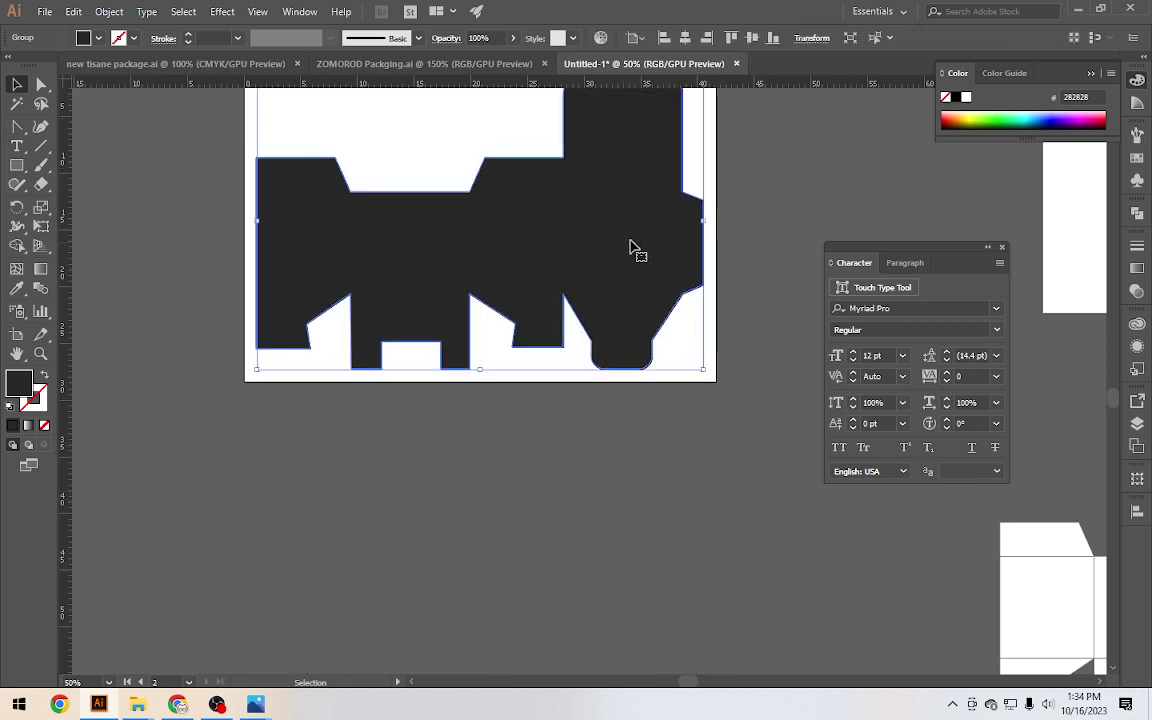
Give the silhouette a magenta fill with no stroke and fit the artboard in view
scroll(635, 272, up, 3)
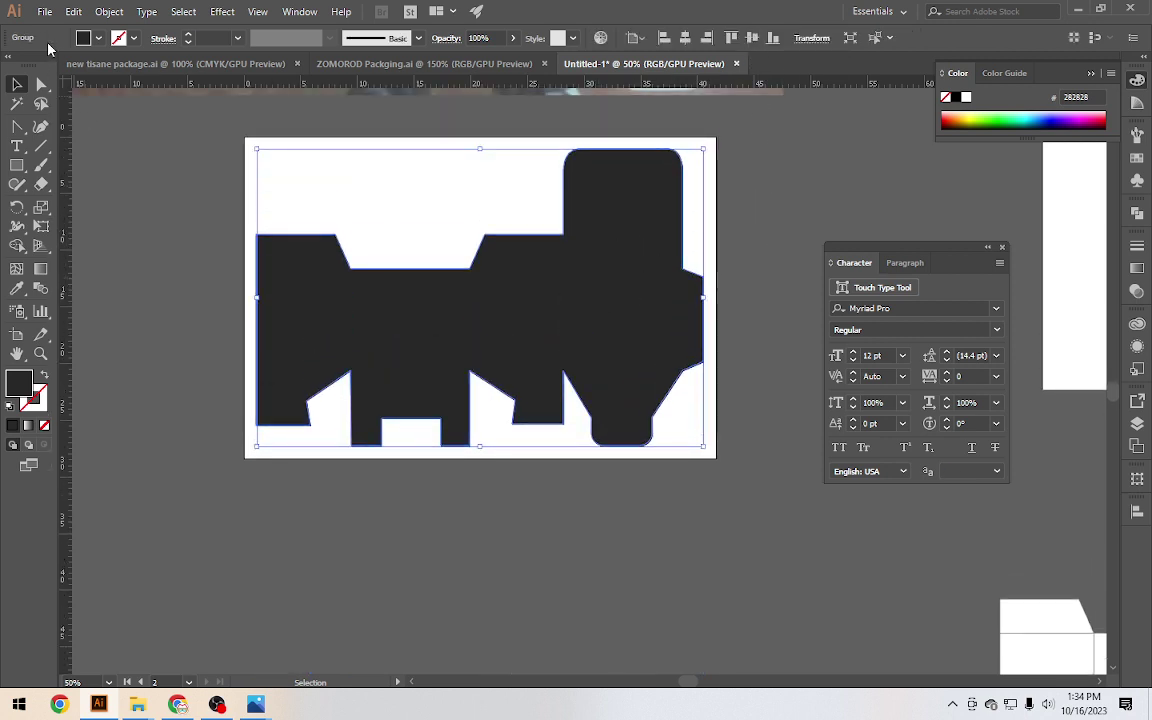
click(98, 38)
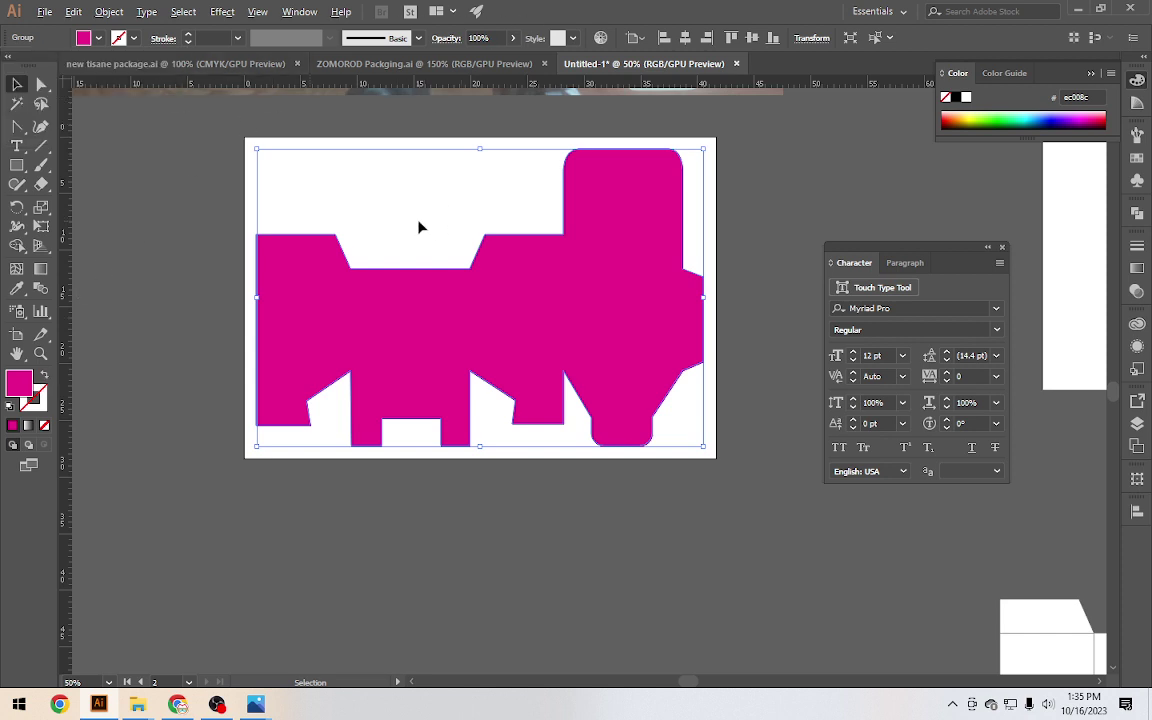
click(44, 376)
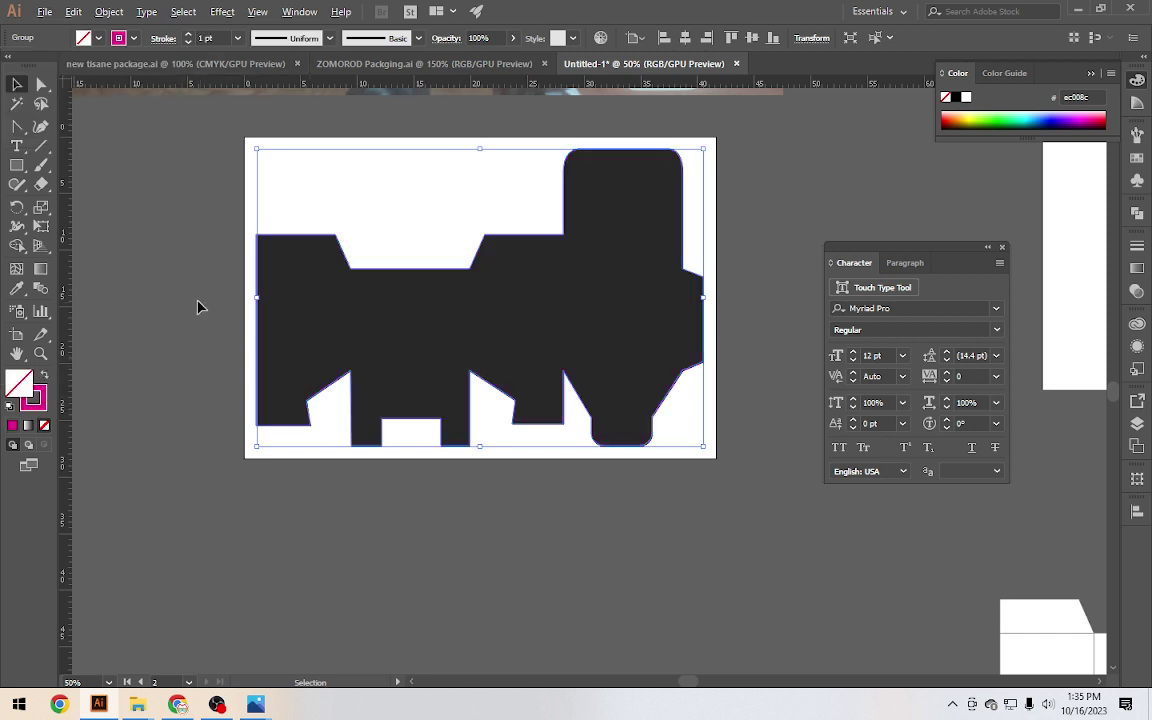
alt+scroll(196, 300, up, 3)
key(ctrl+0)
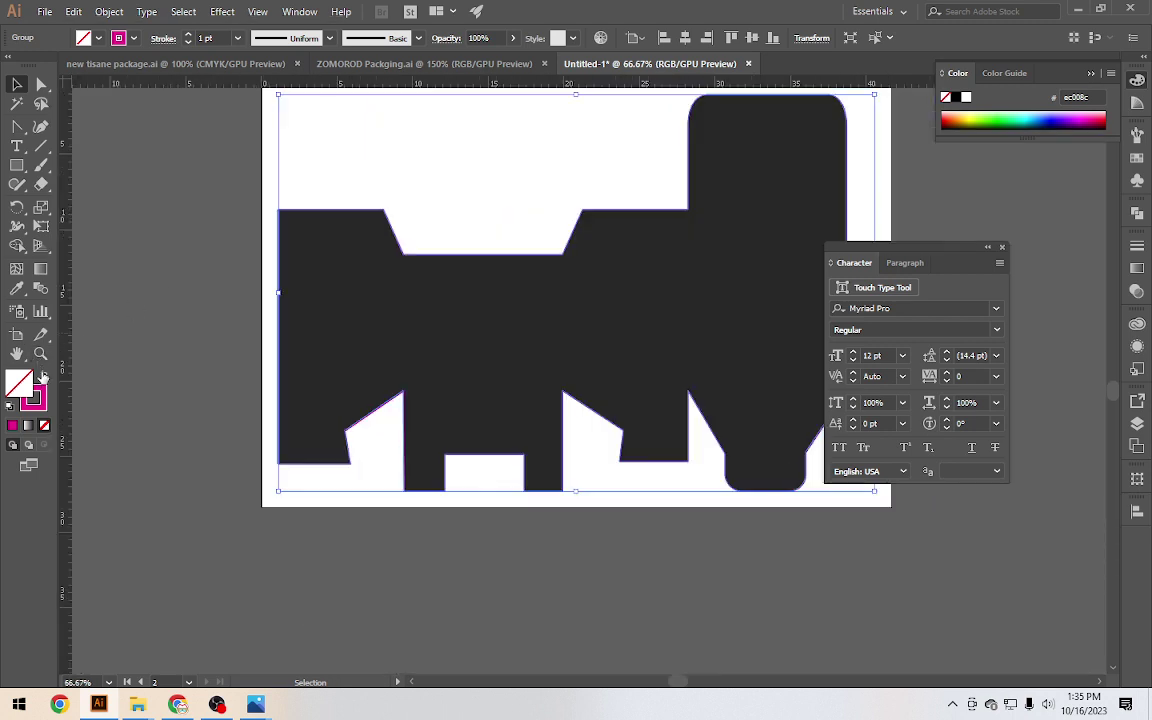
click(44, 376)
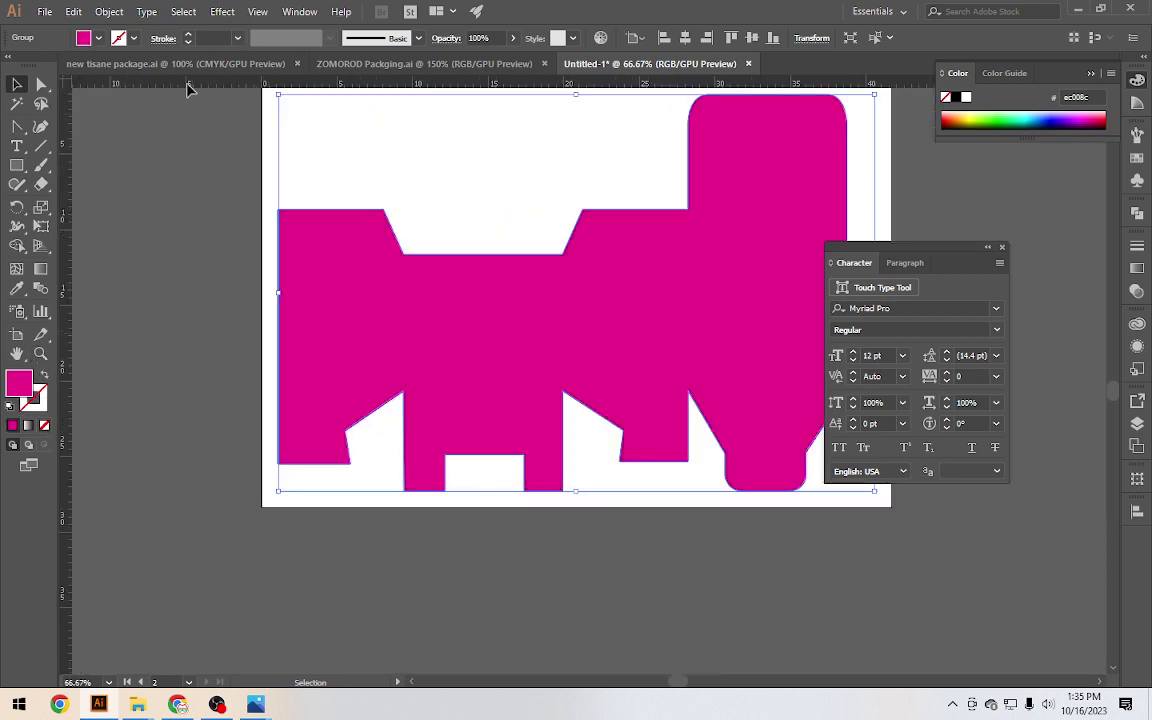
Add a -0.3 cm offset path inside the magenta shape, turn it into a stroke, and move the shape aside
click(109, 14)
mouse_move(126, 357)
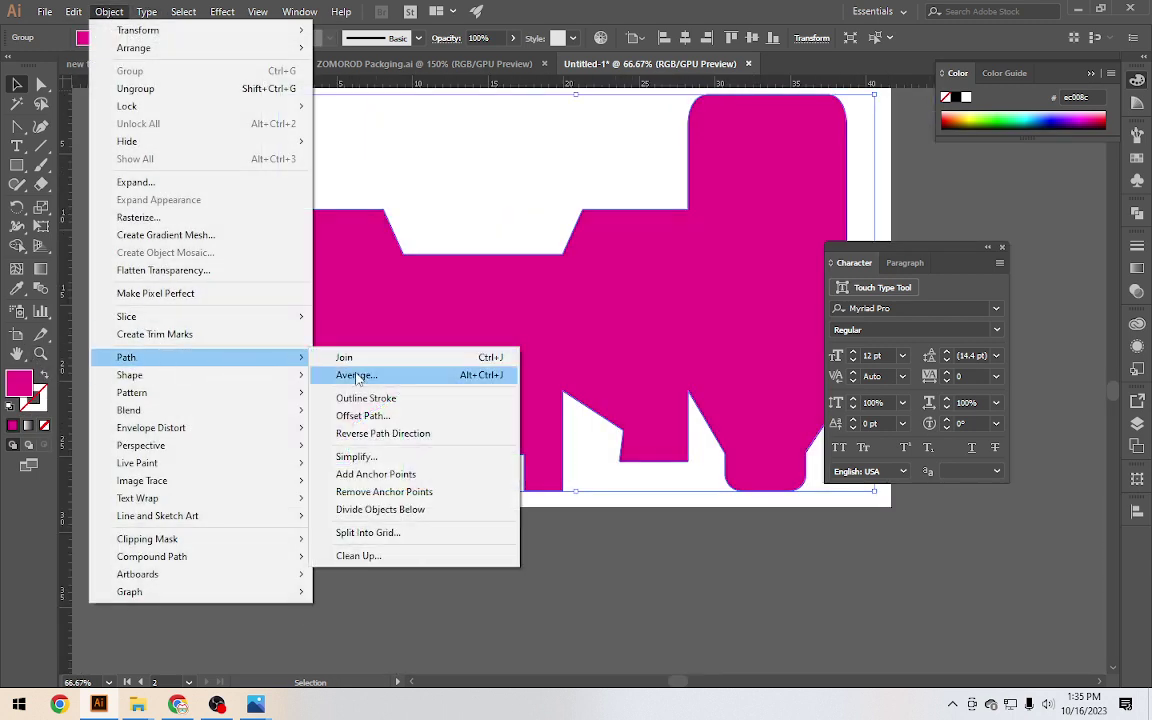
click(390, 418)
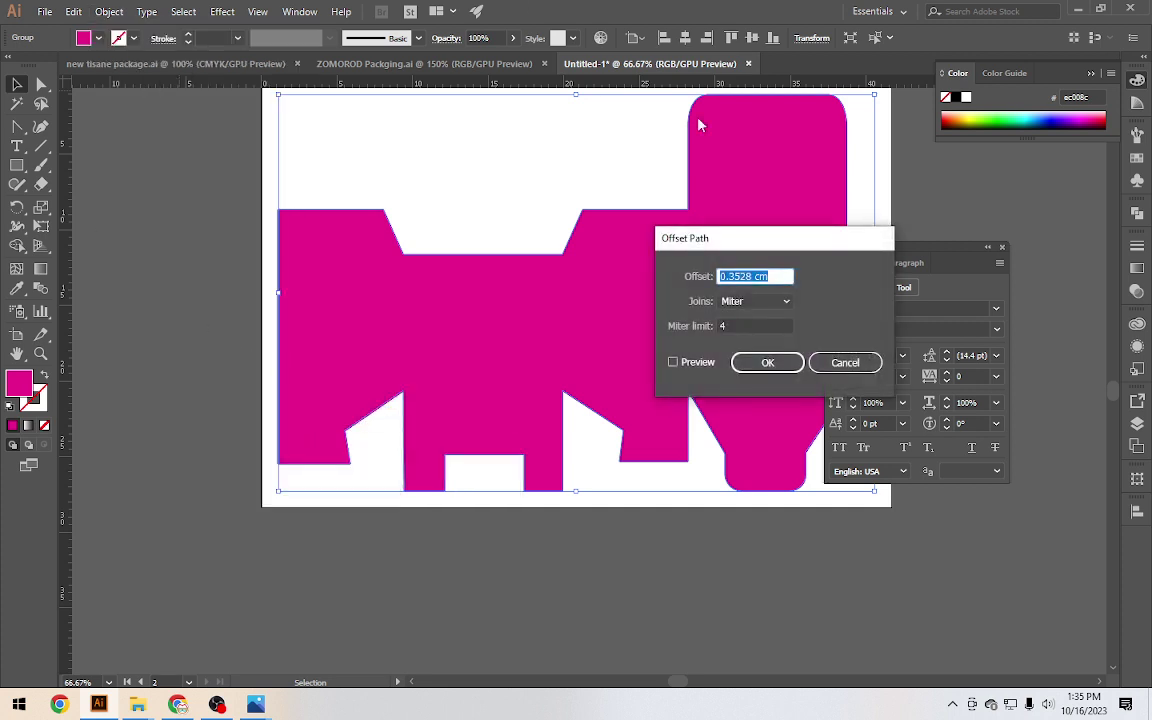
click(673, 362)
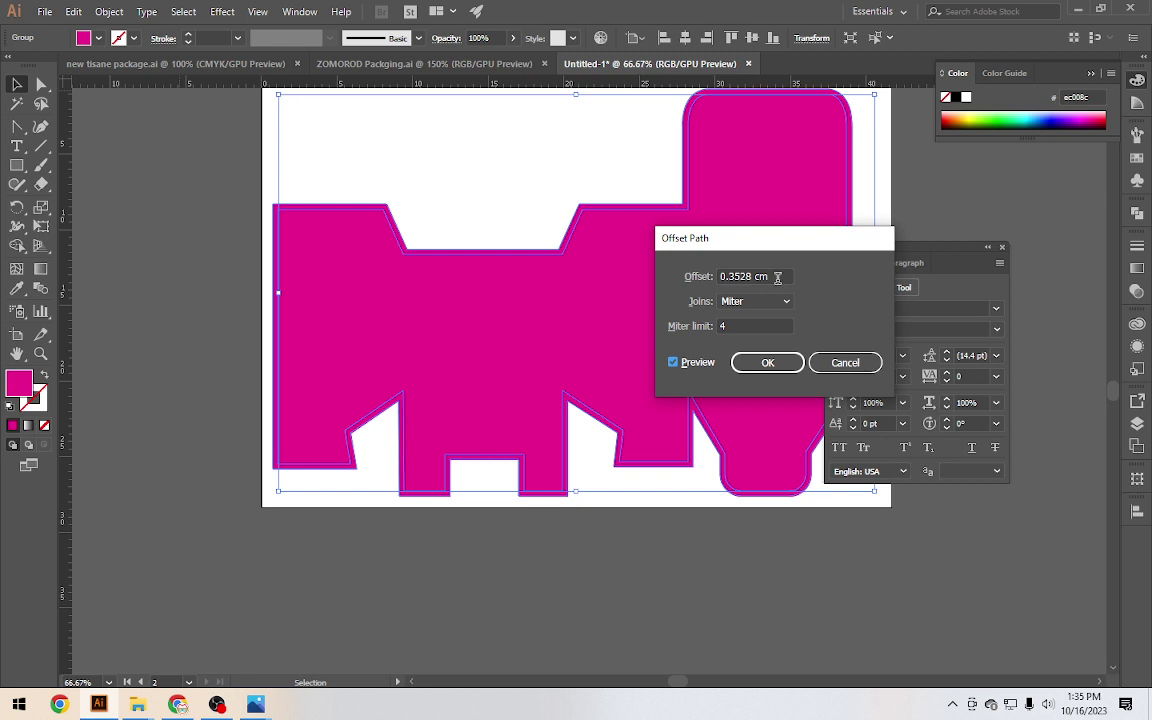
text(0.2)
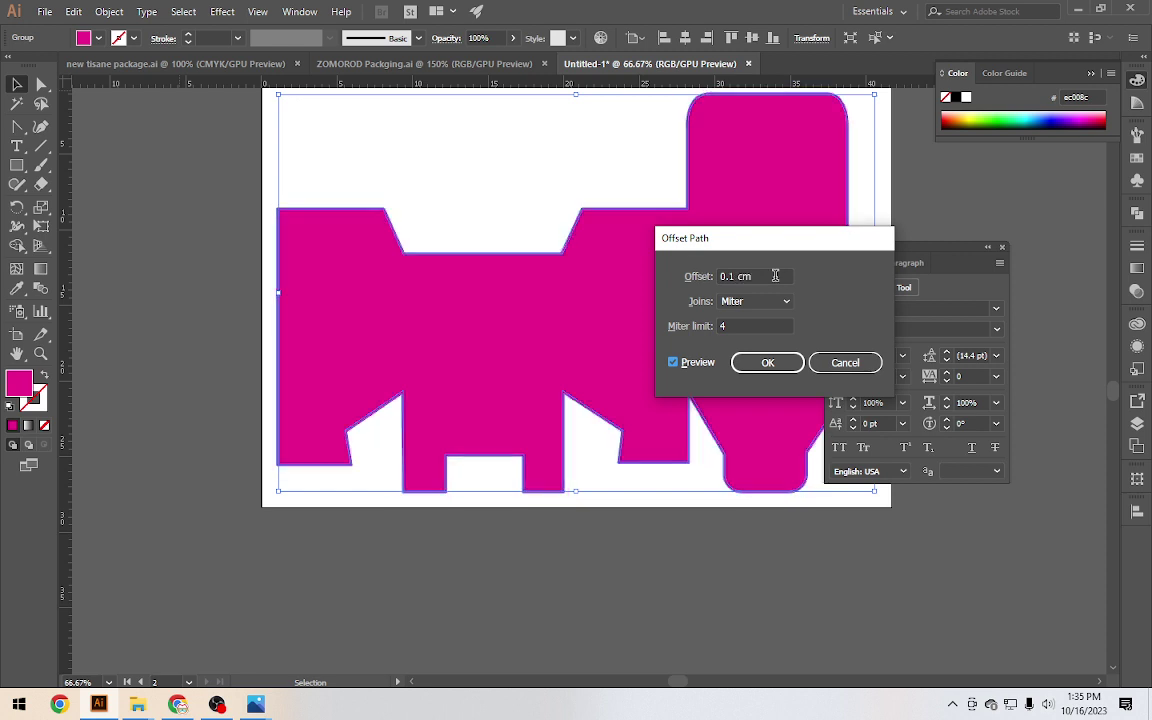
text(-0.3)
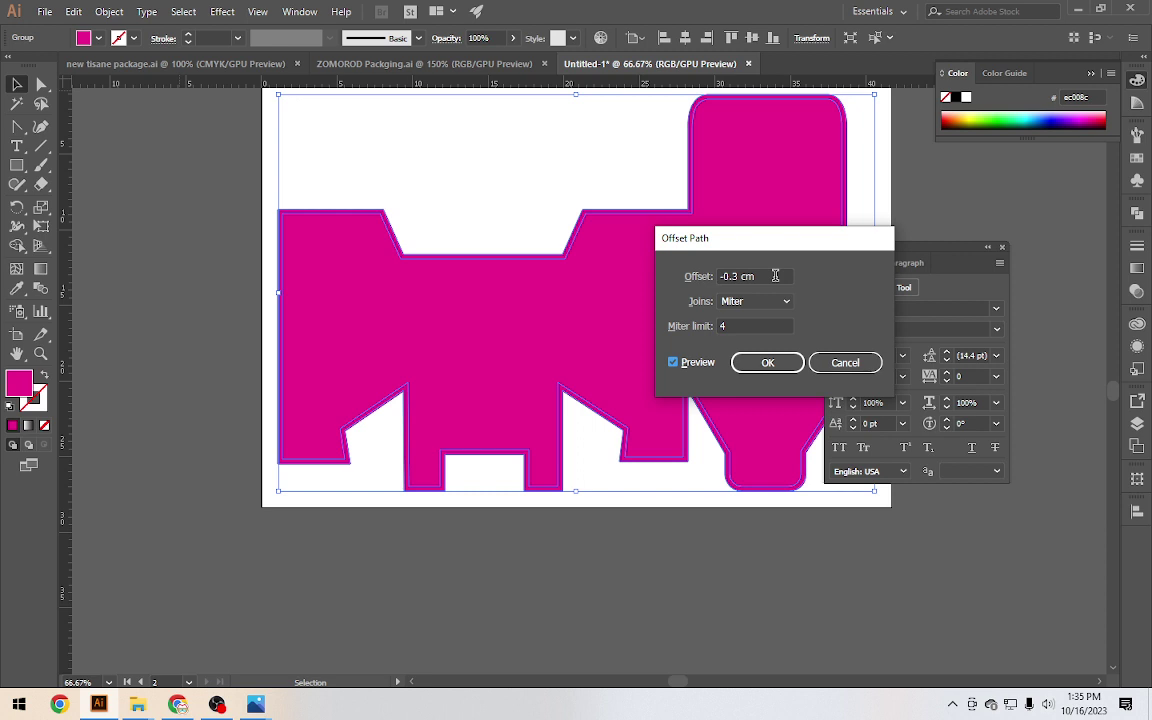
click(770, 361)
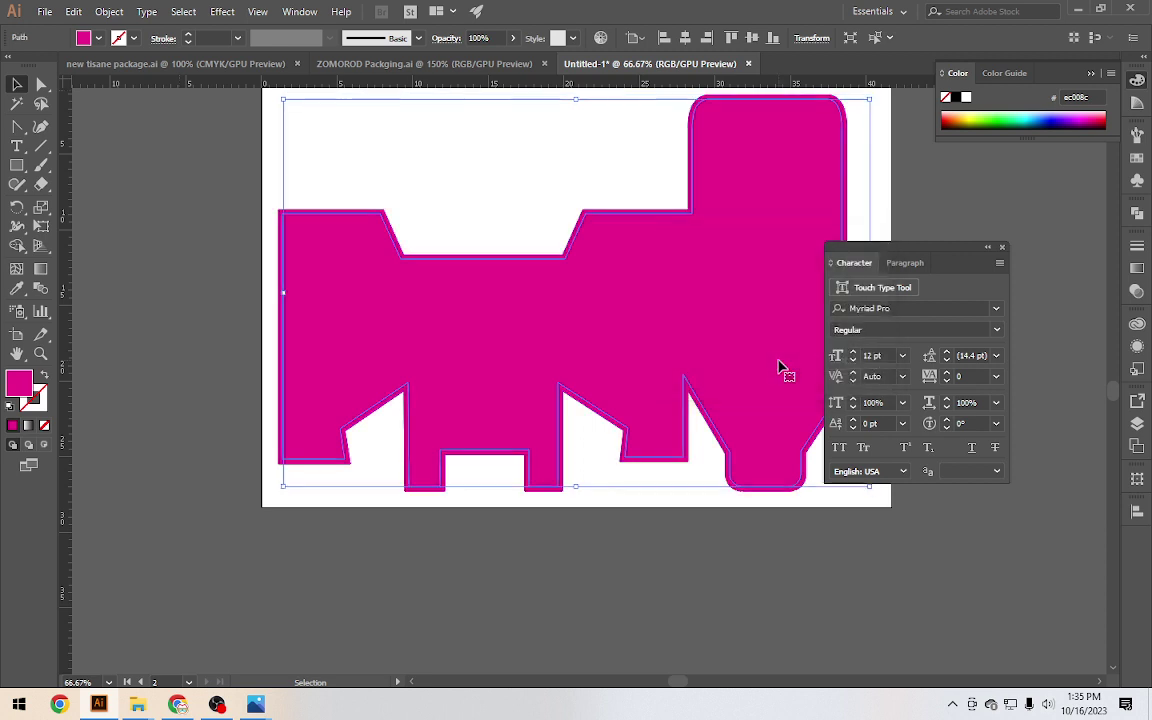
click(45, 374)
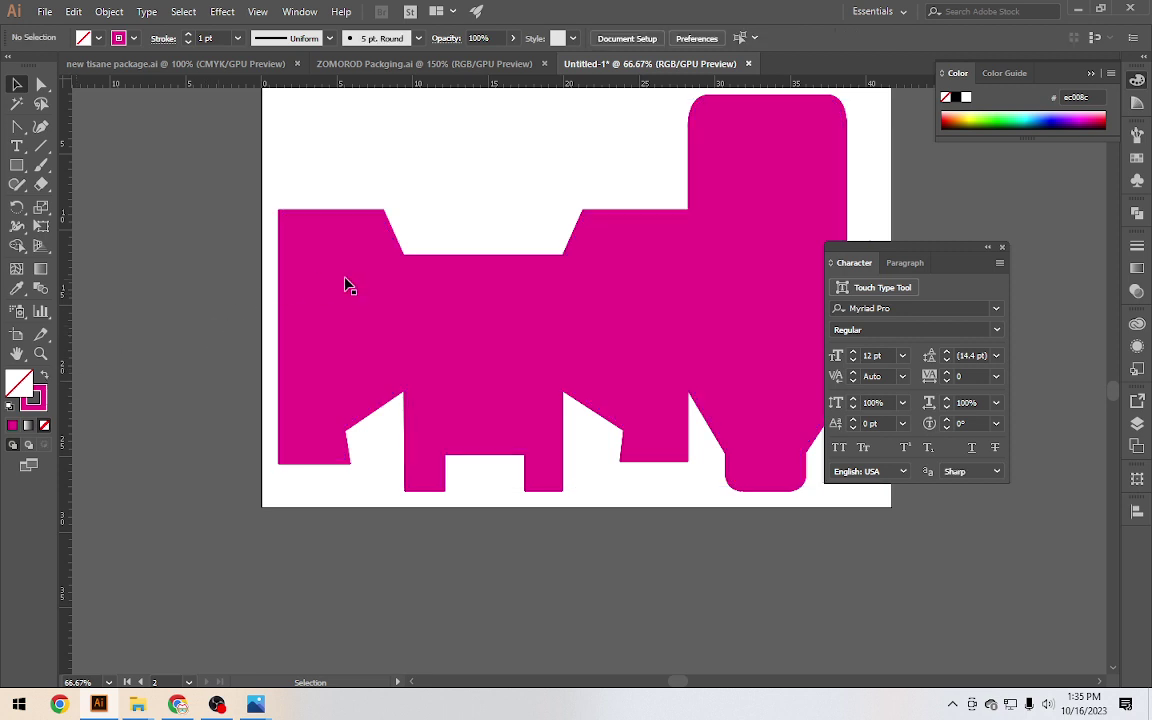
drag(465, 318, 560, 322)
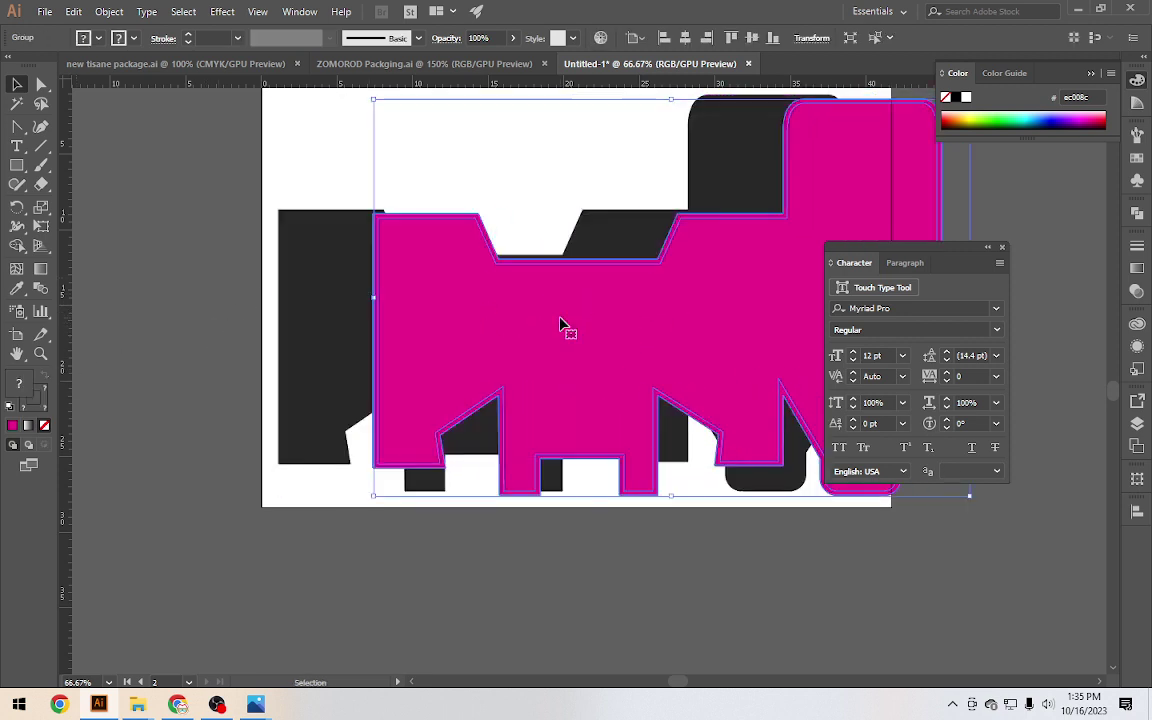
Undo the move, ungroup the magenta group, and delete the solid magenta fill shape
key(ctrl+z)
click(220, 299)
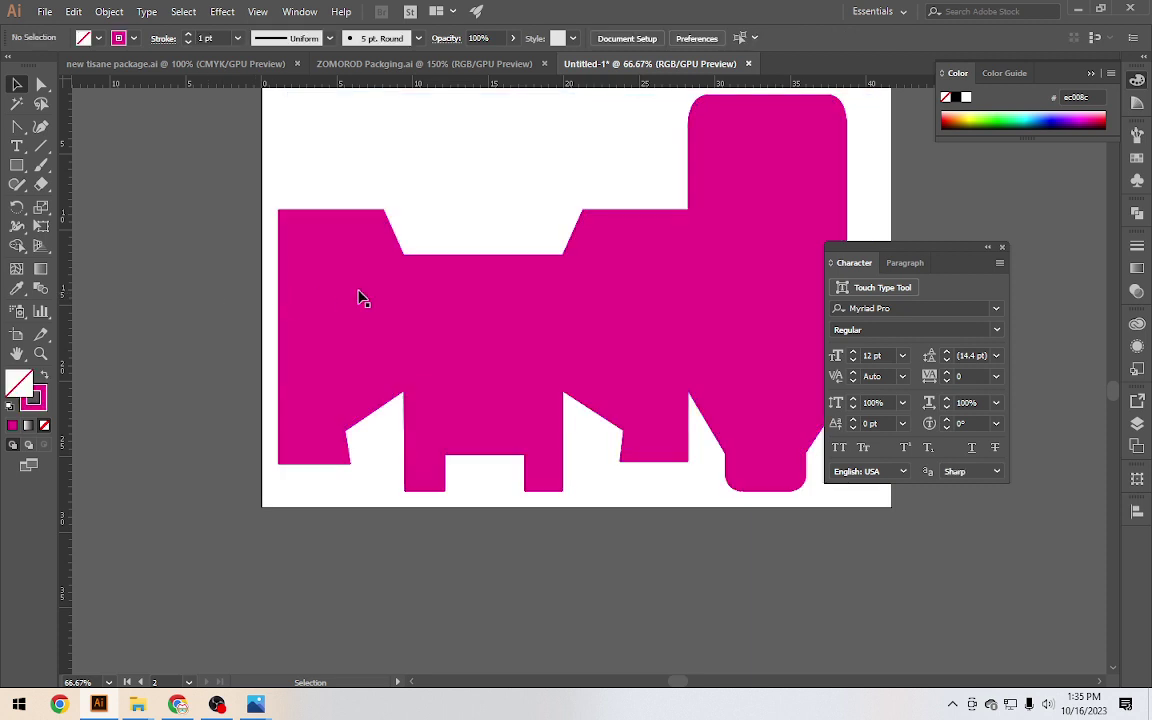
right_click(356, 291)
click(329, 283)
right_click(329, 279)
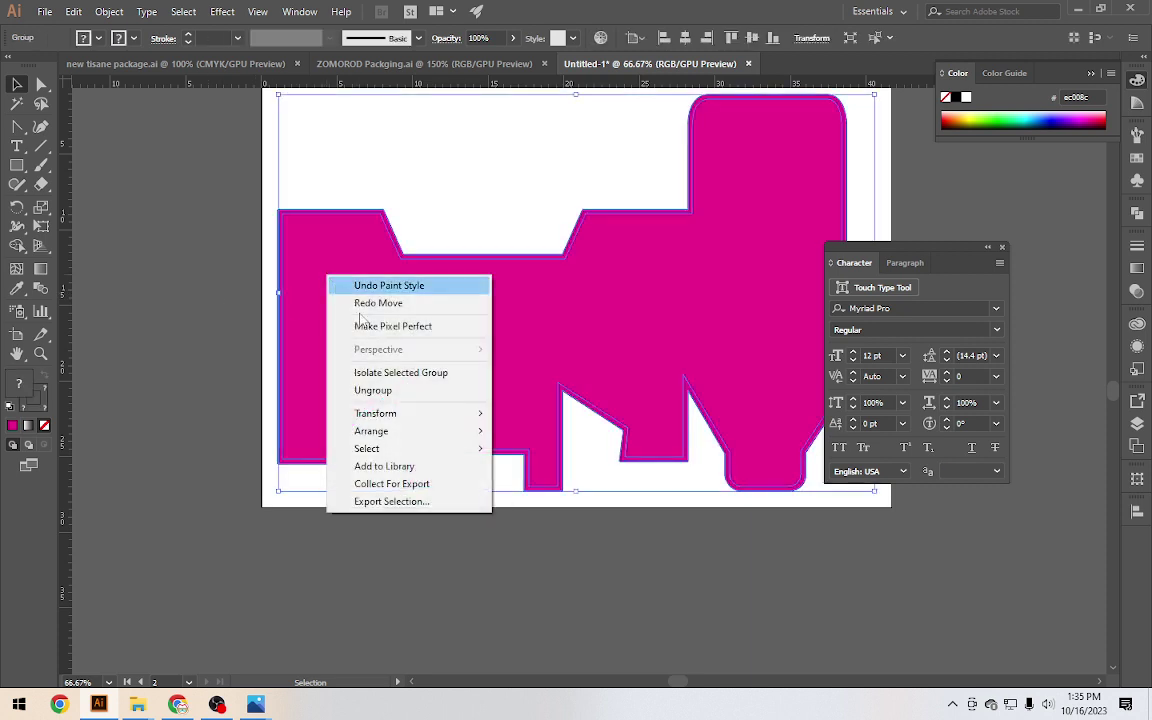
click(373, 390)
mouse_move(357, 324)
mouse_down()
mouse_move(432, 326)
mouse_move(444, 338)
mouse_up()
key(Delete)
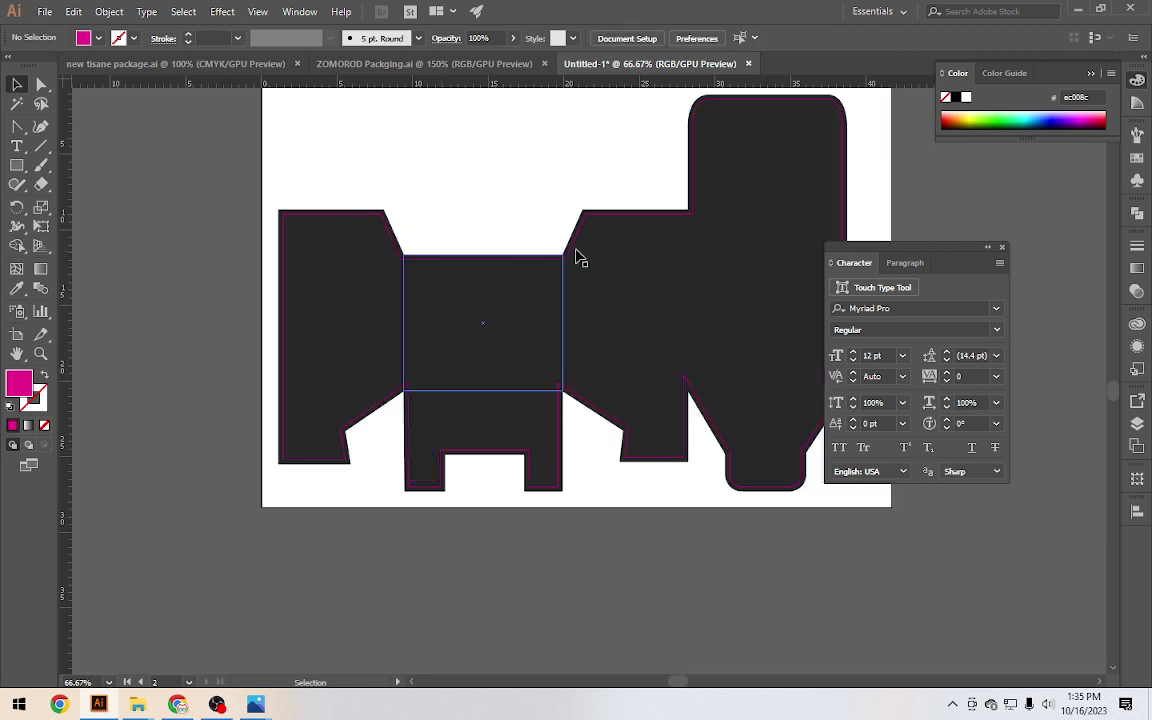
Zoom in to check the inset line on the dark dieline, then zoom back out
scroll(612, 236, up, 4)
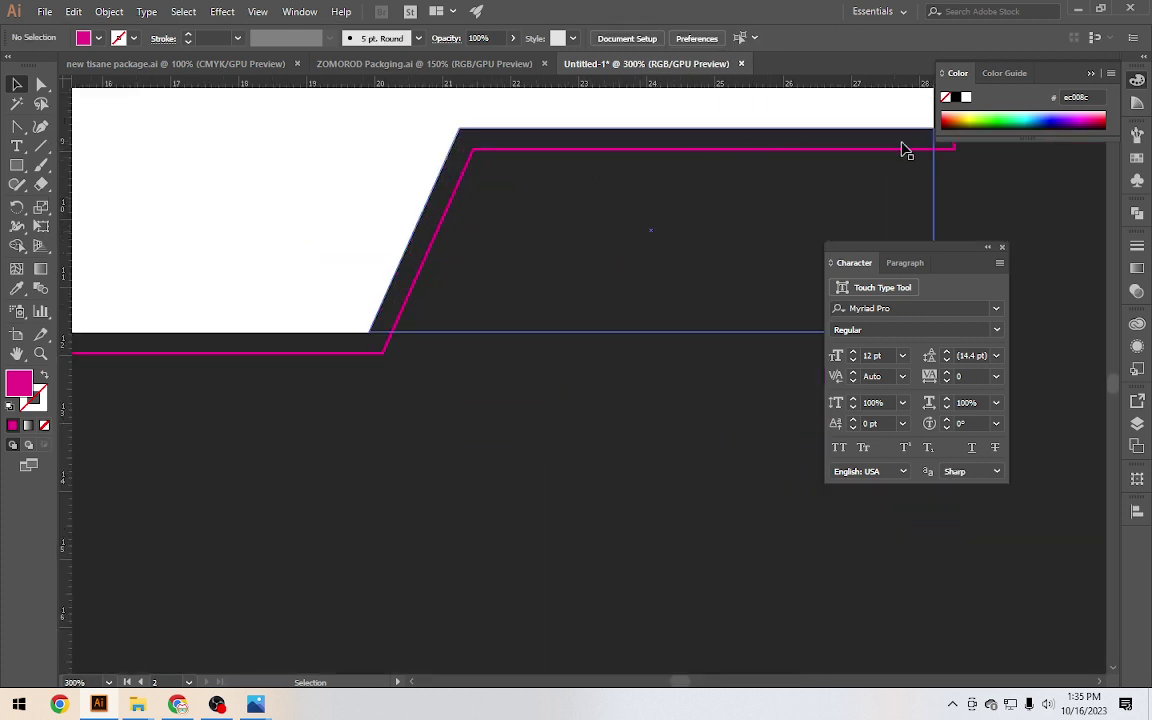
click(815, 135)
click(838, 161)
scroll(727, 168, down, 3)
scroll(437, 265, down, 2)
scroll(550, 404, down, 1)
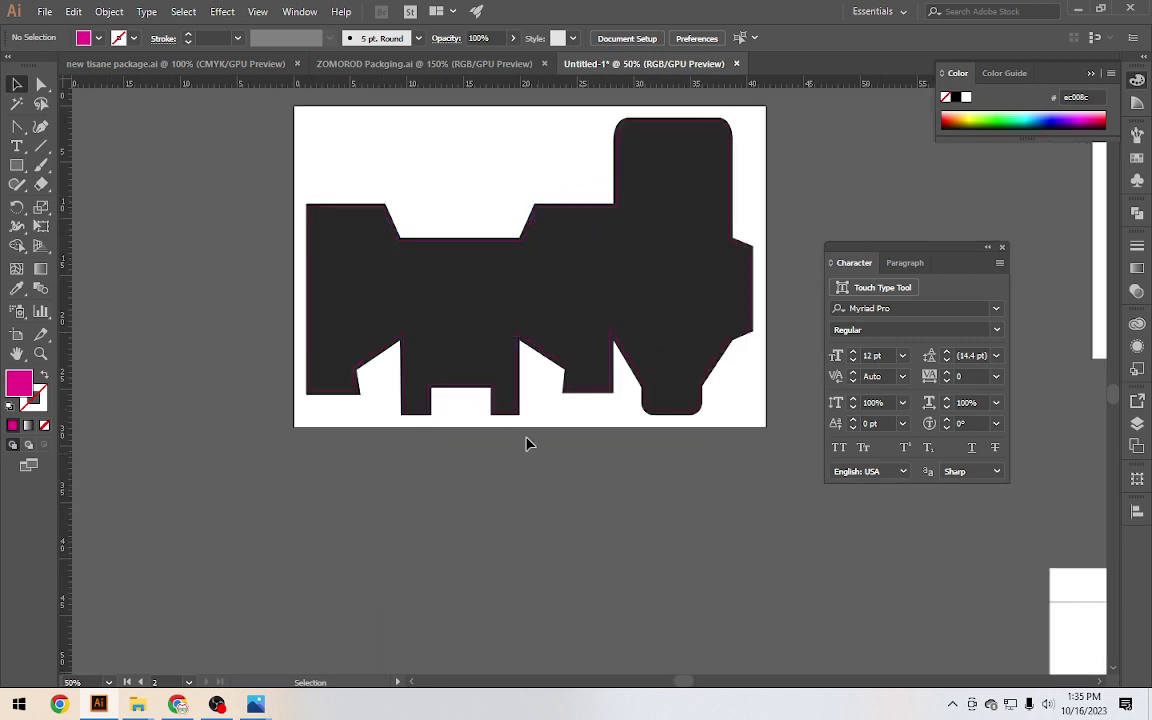
Set the inner cut line's stroke to red and deselect it
scroll(416, 398, up, 3)
click(388, 345)
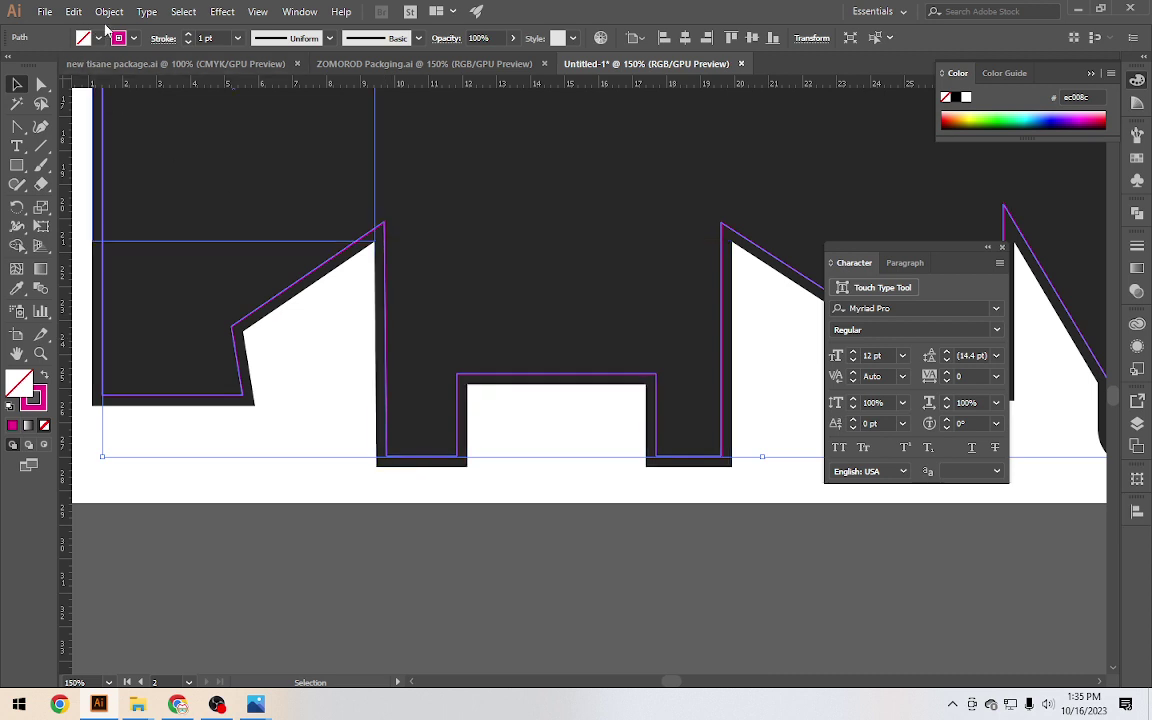
click(118, 38)
click(55, 70)
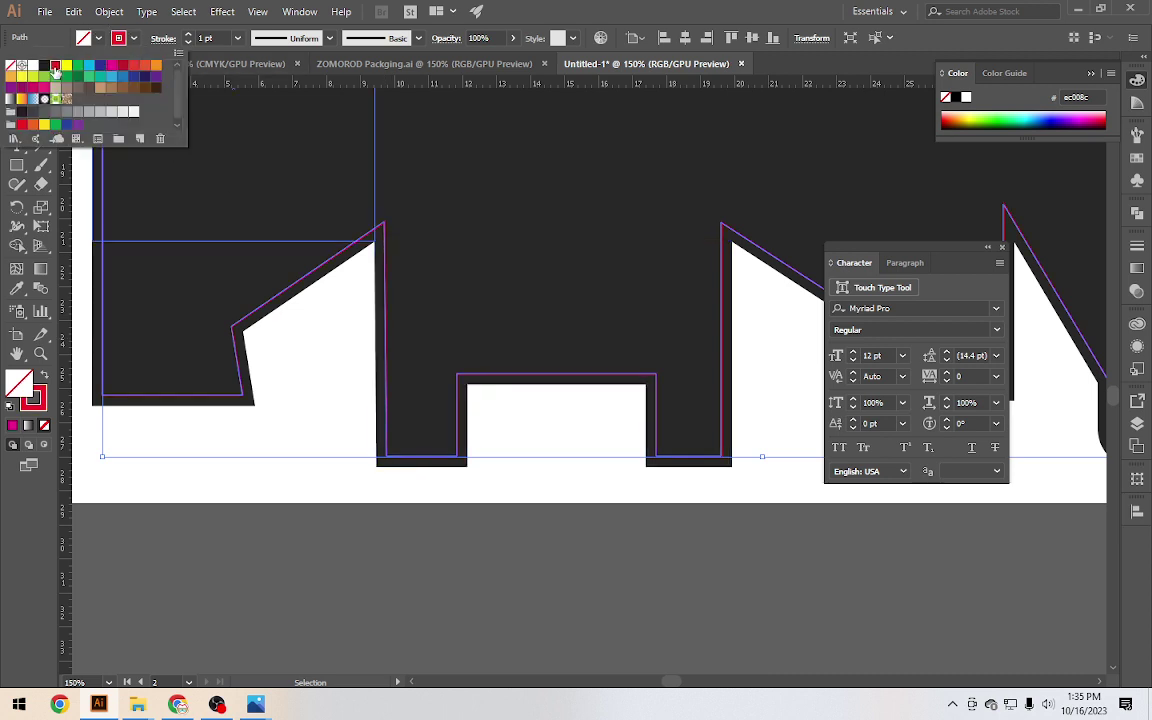
click(381, 527)
click(416, 571)
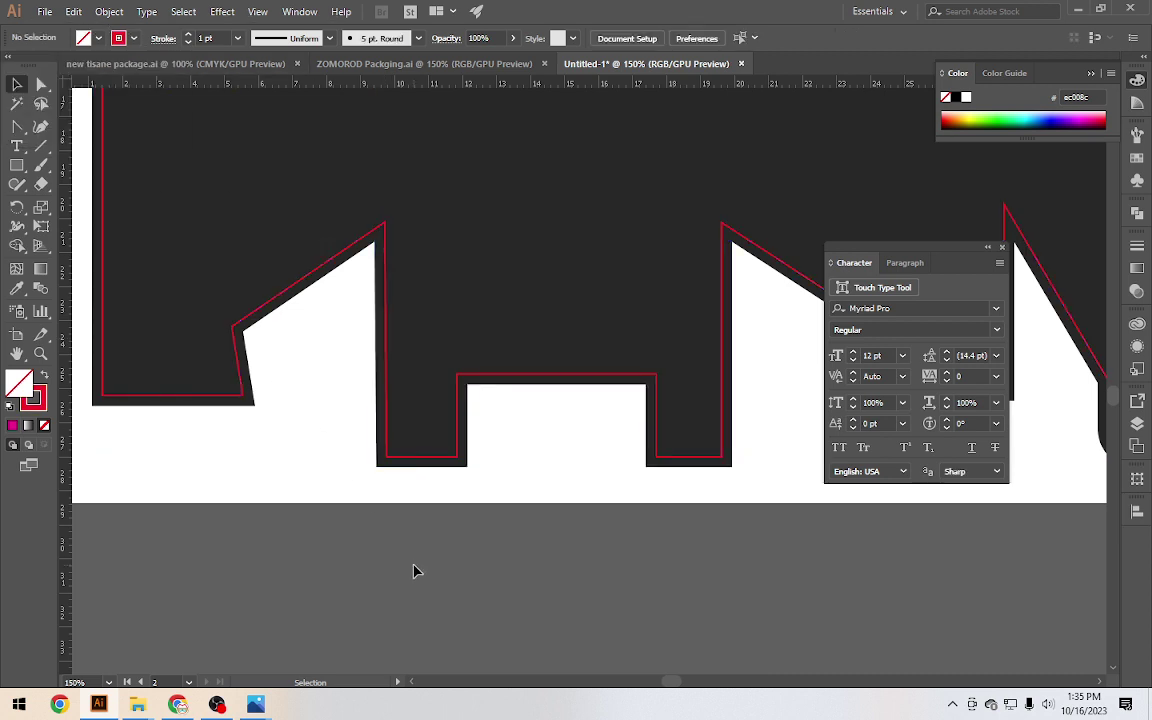
Zoom out and pan across the layout to the other artboards and back to the dieline
key(ctrl+minus)
key(ctrl+minus)
key(ctrl+minus)
scroll(416, 571, down, 1)
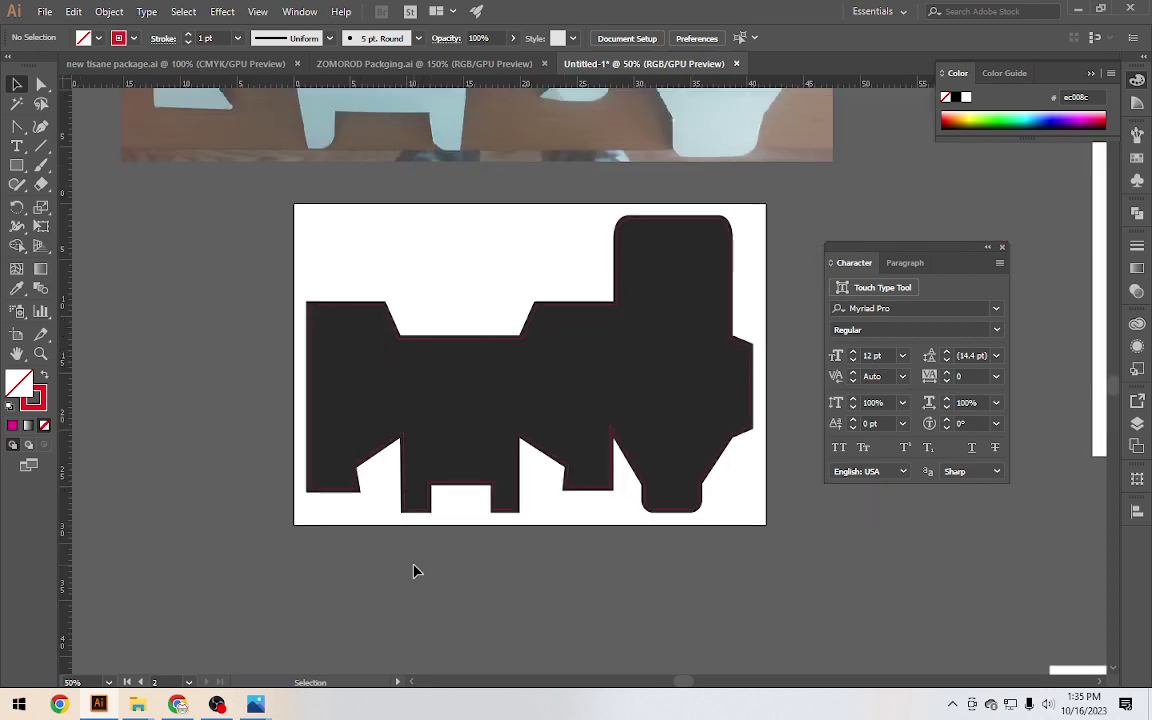
key(ctrl+minus)
drag(265, 571, 456, 502)
scroll(483, 488, up, 4)
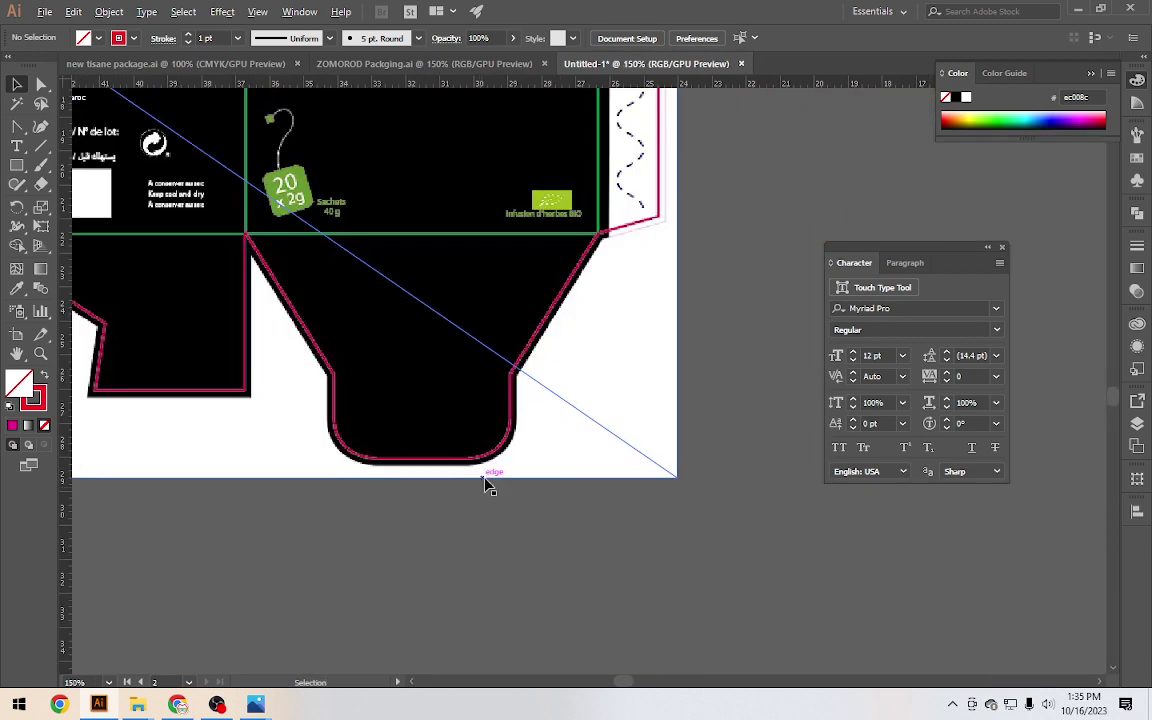
scroll(614, 232, down, 2)
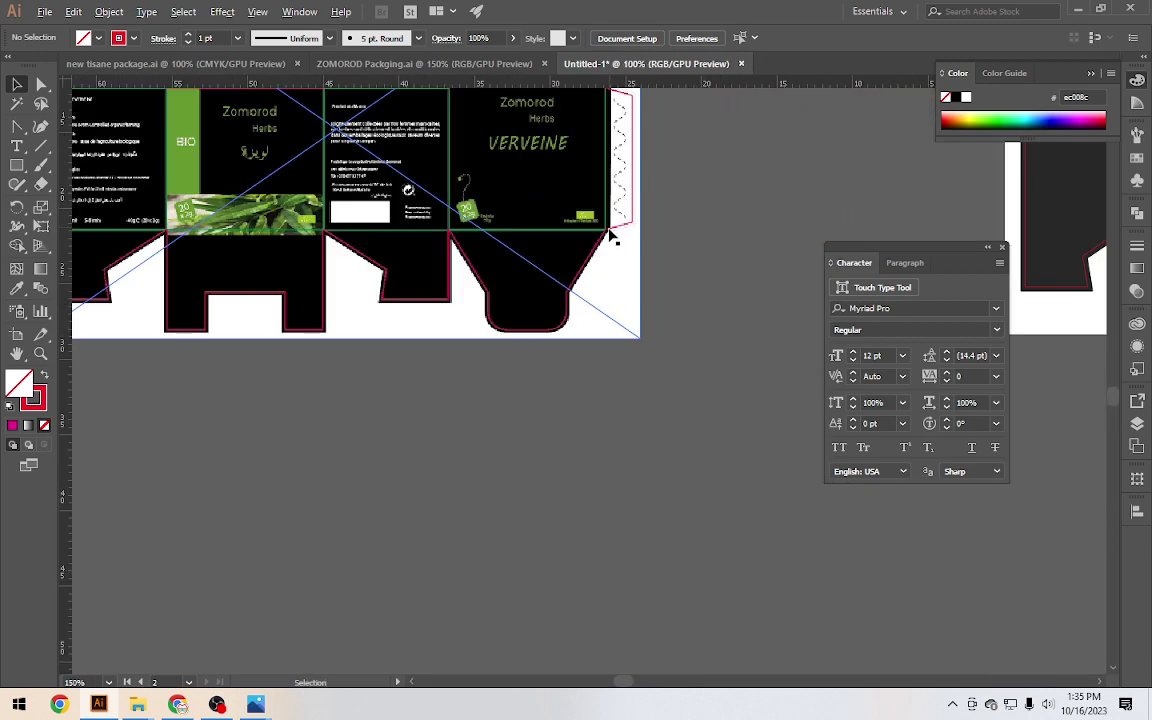
scroll(643, 296, down, 1)
scroll(645, 298, down, 1)
drag(678, 308, 199, 364)
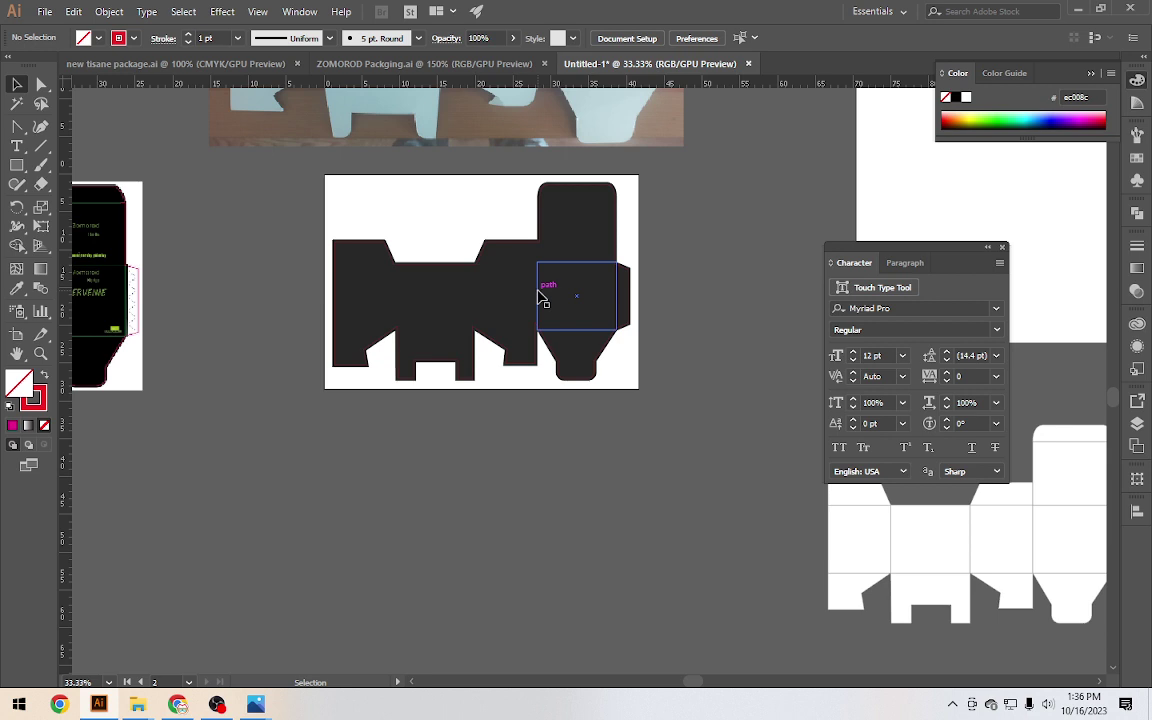
Delete the reference photo of the paper box above the artboard
key(ctrl+a)
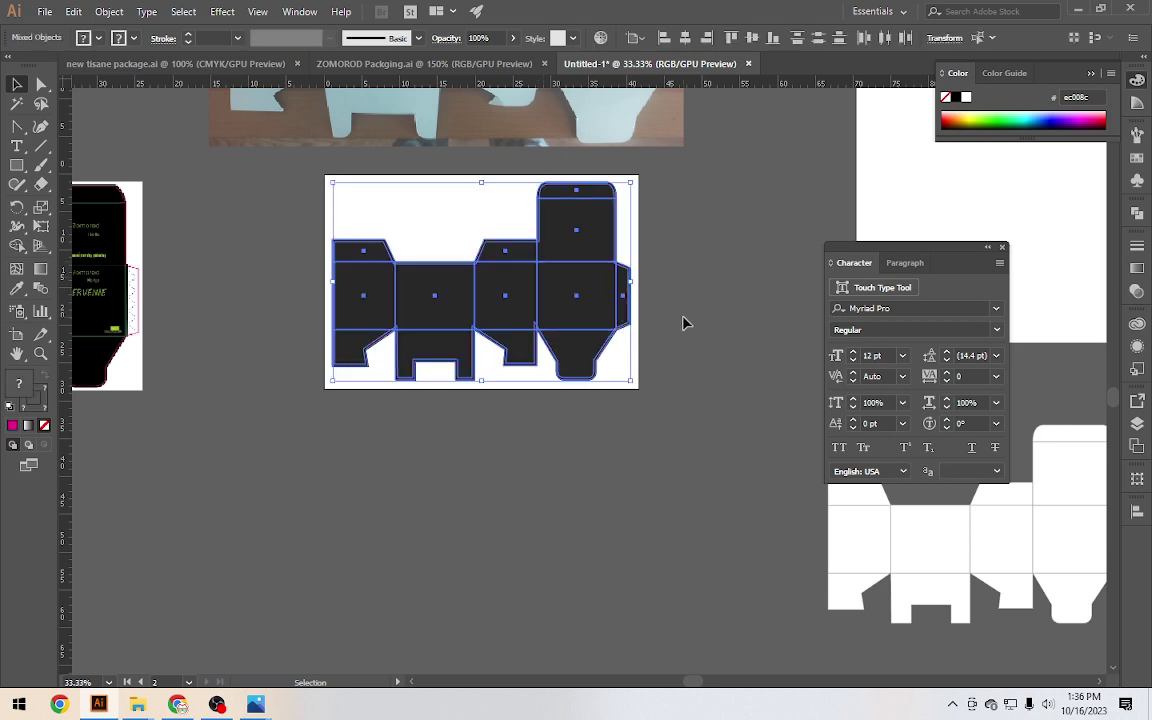
click(680, 321)
scroll(678, 320, up, 2)
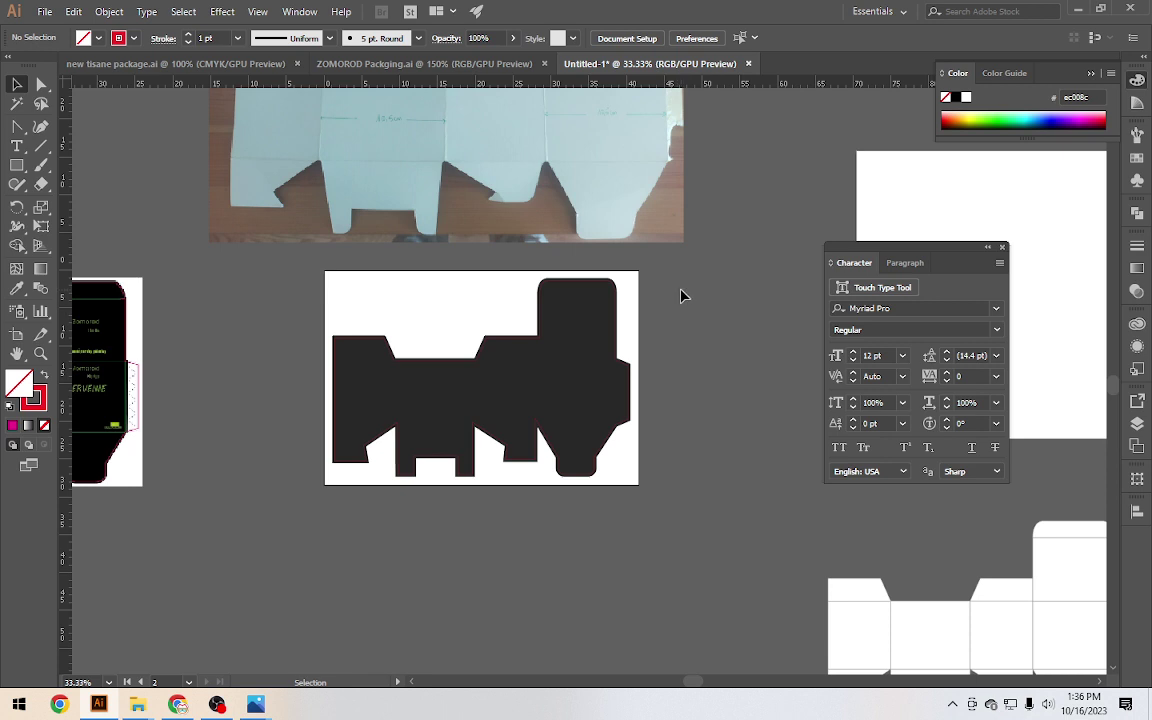
click(577, 212)
key(Delete)
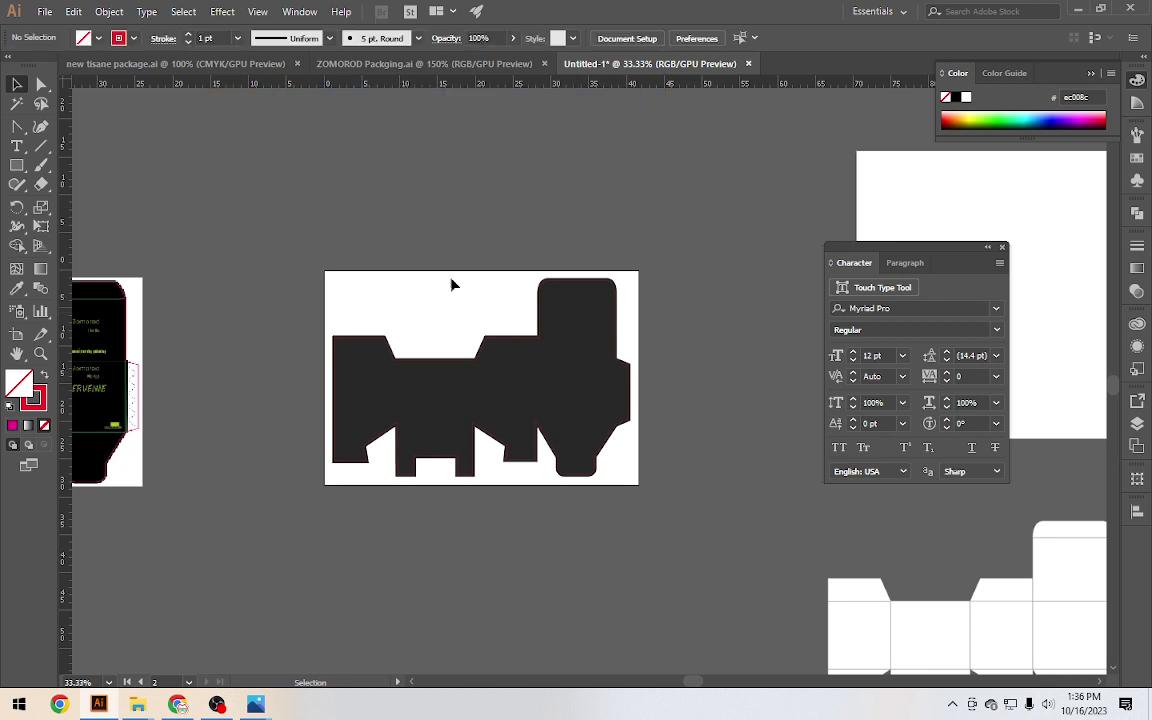
scroll(400, 510, down, 2)
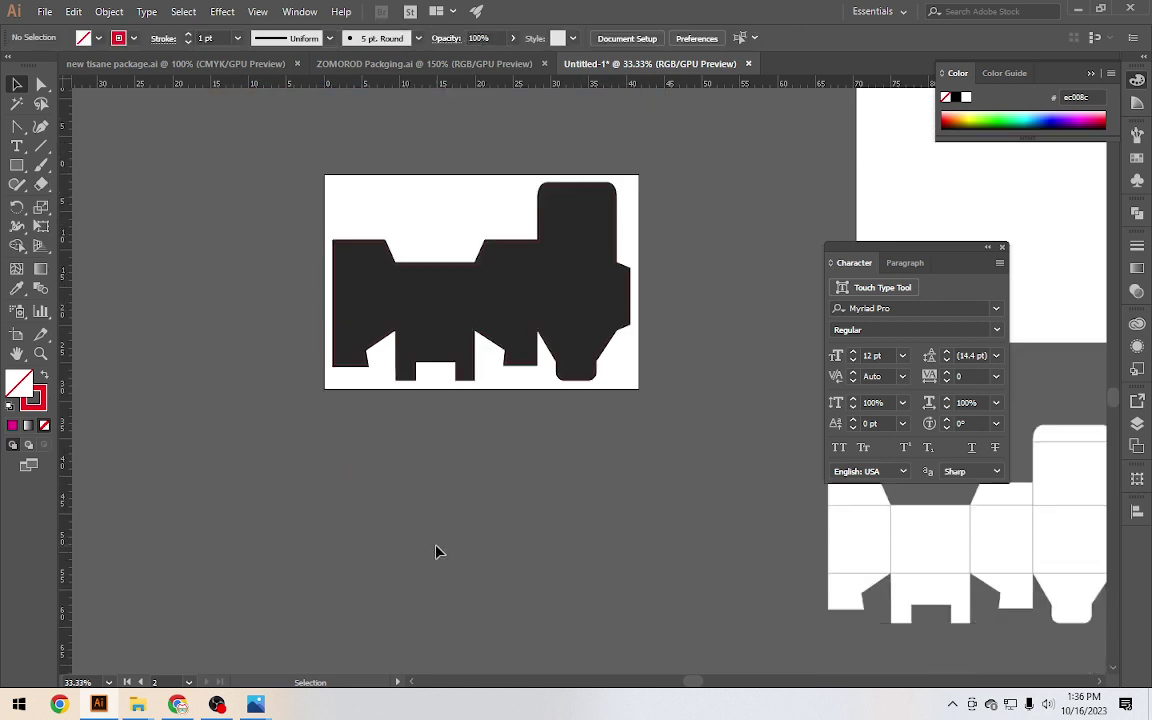
Bring up Chrome on the 'packaging design' Google Images results and scroll through them
click(217, 705)
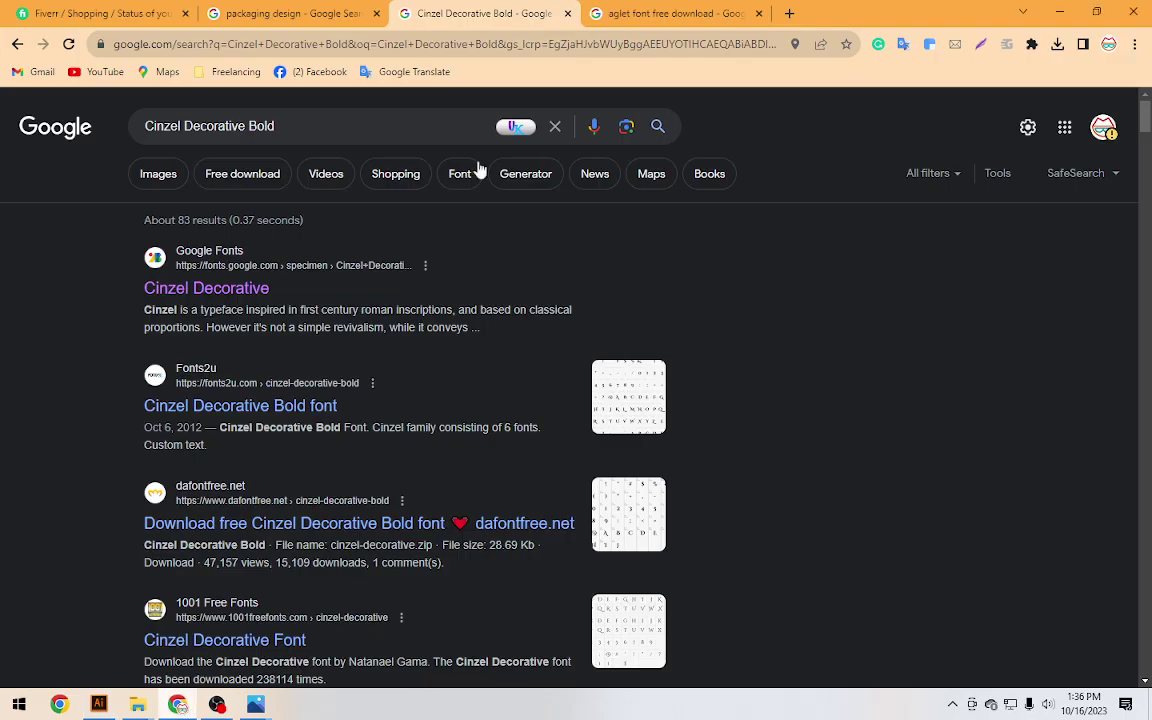
click(645, 12)
click(285, 13)
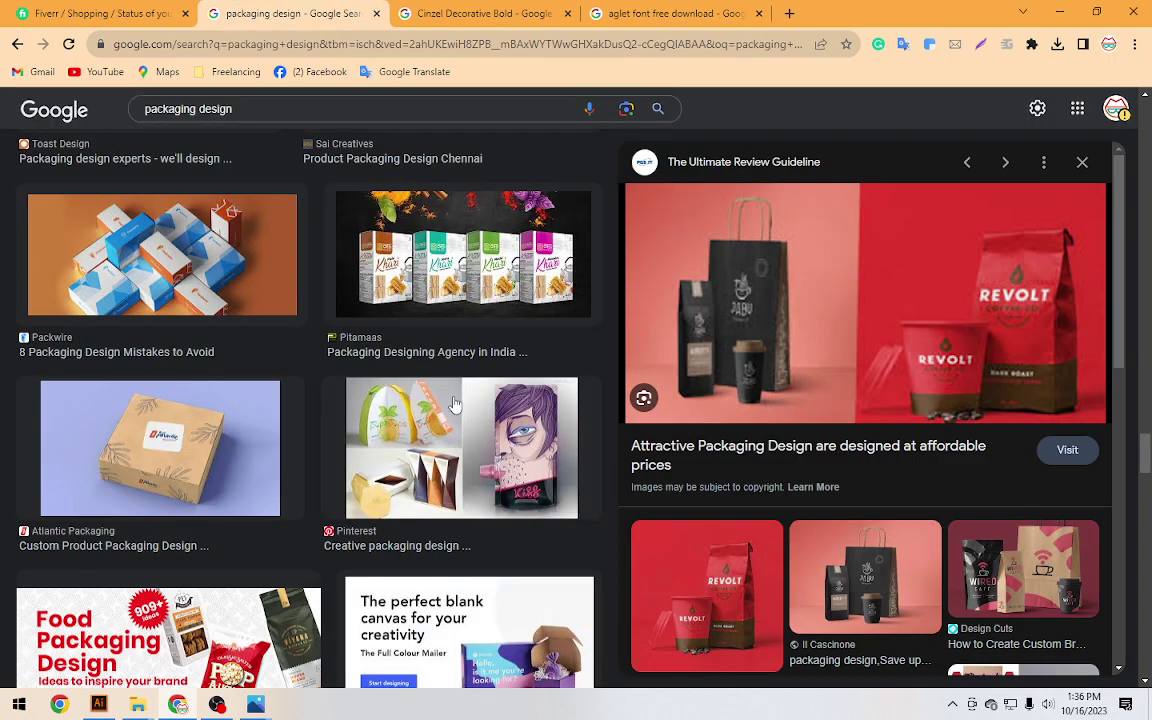
scroll(453, 403, down, 2)
scroll(453, 403, down, 3)
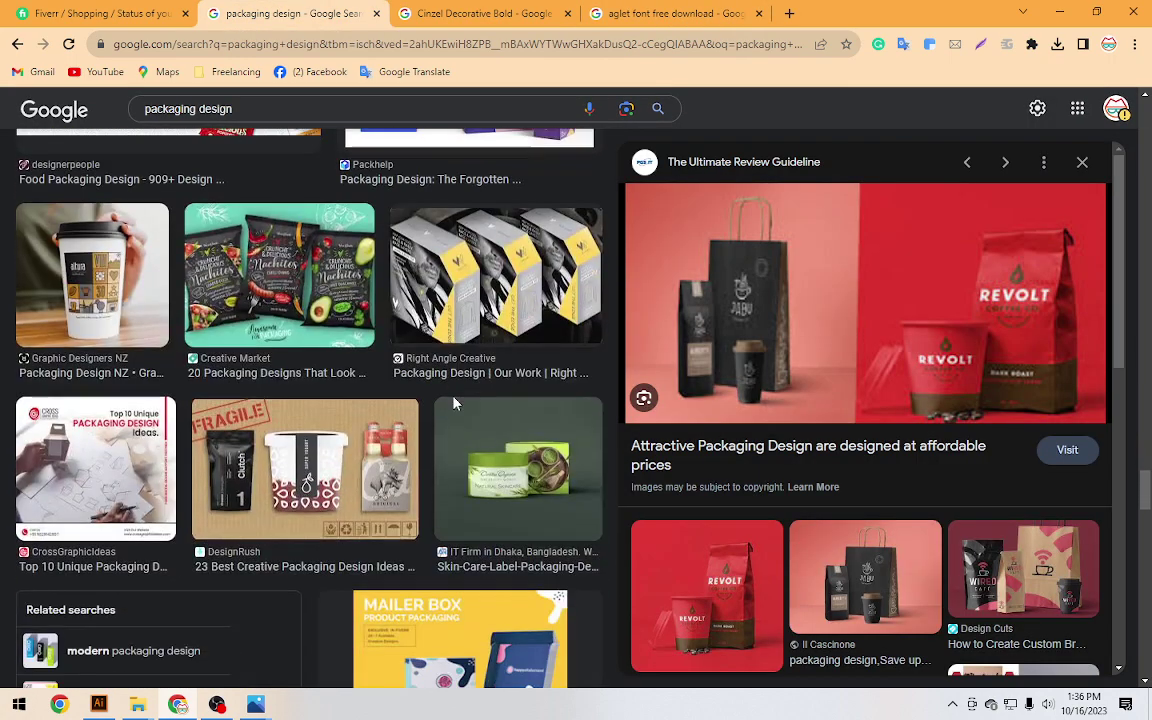
Preview the grey-yellow box, Nachitos and Noochy Poochy examples, then return to the Fiverr tab
click(440, 288)
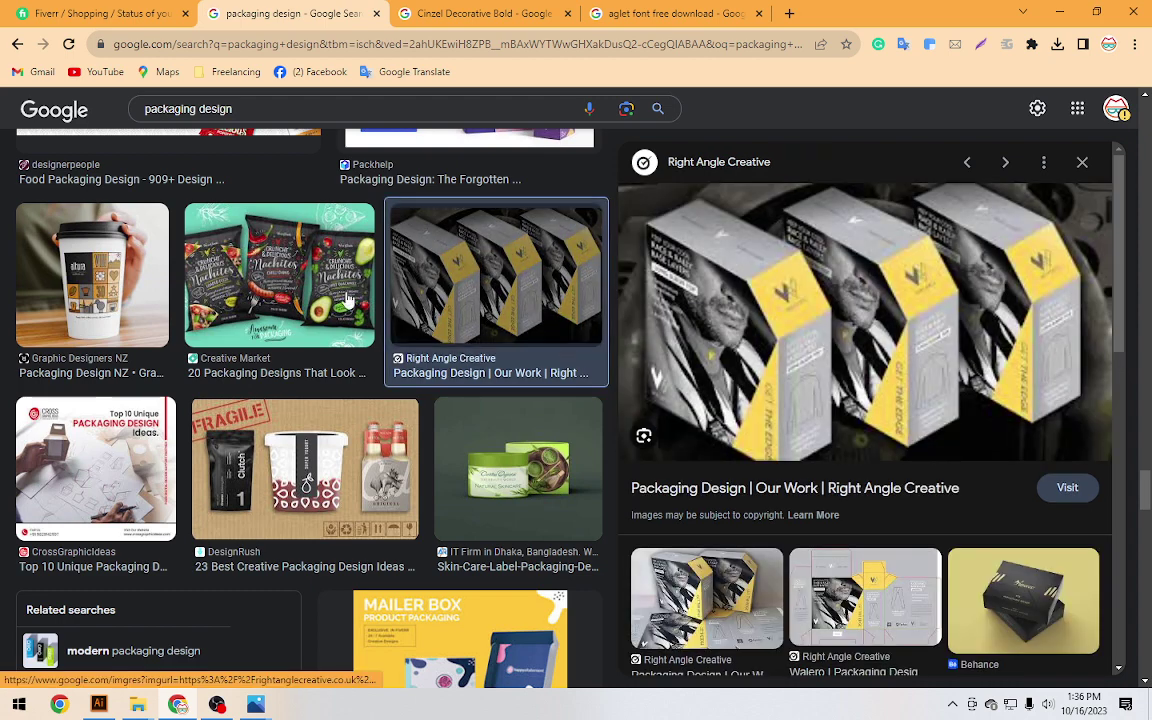
click(295, 295)
scroll(295, 296, down, 2)
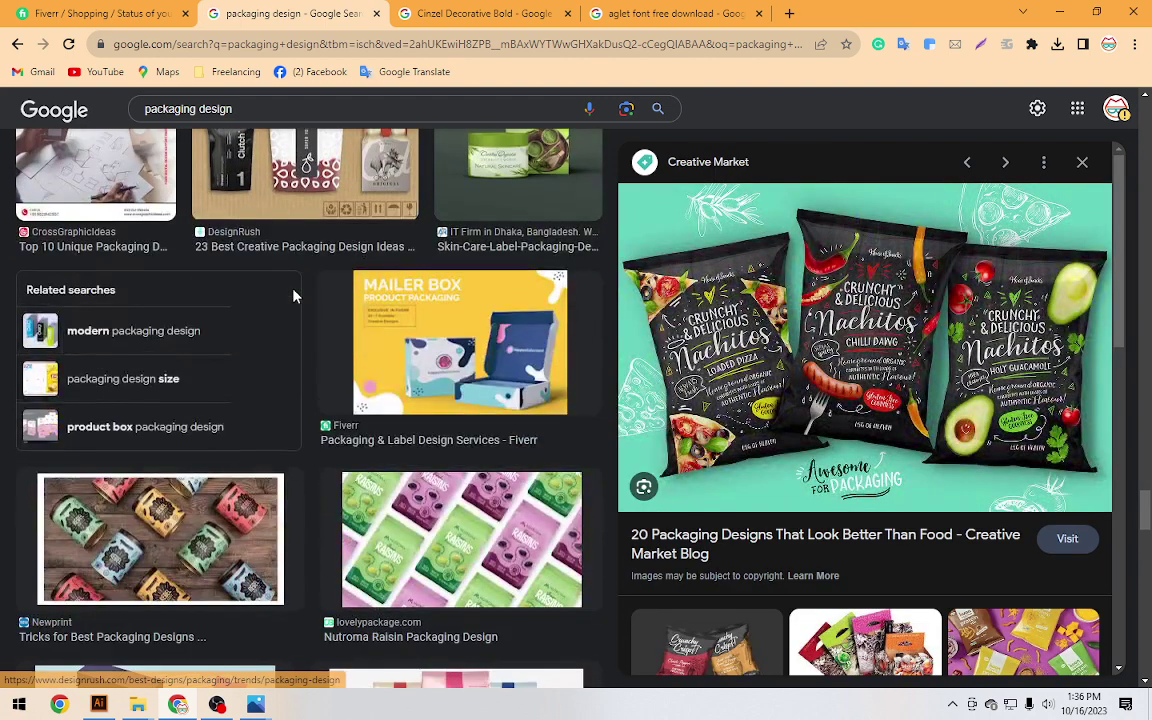
scroll(404, 393, down, 2)
scroll(404, 397, down, 1)
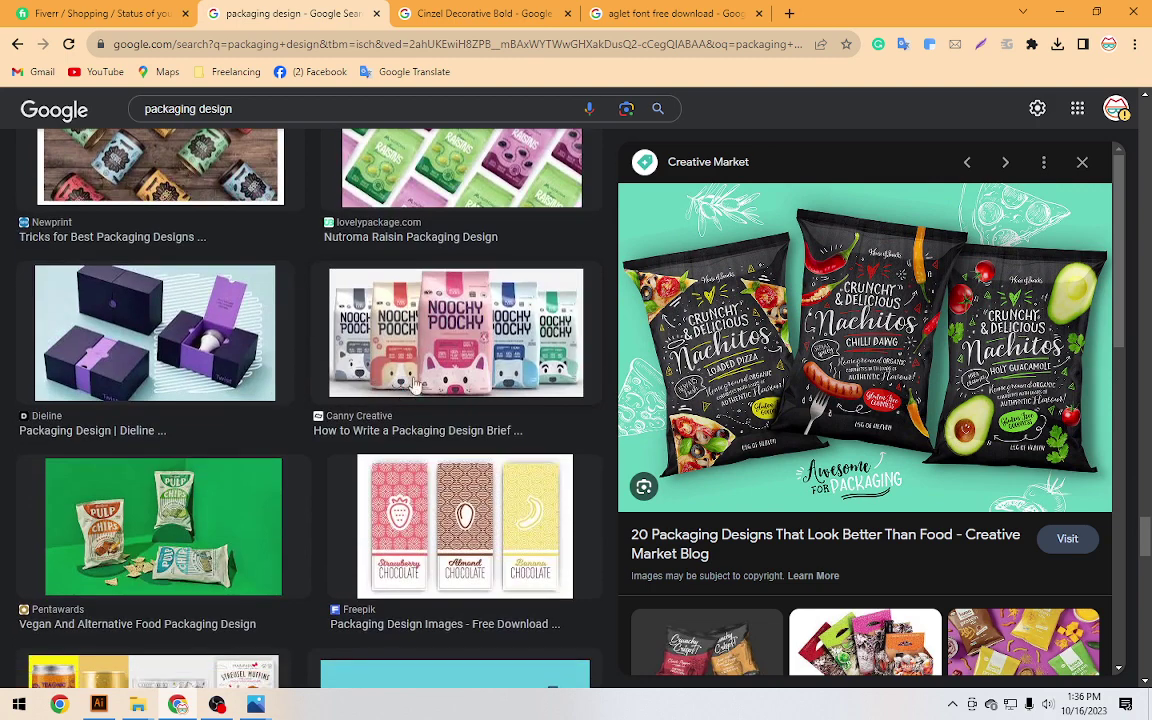
click(453, 365)
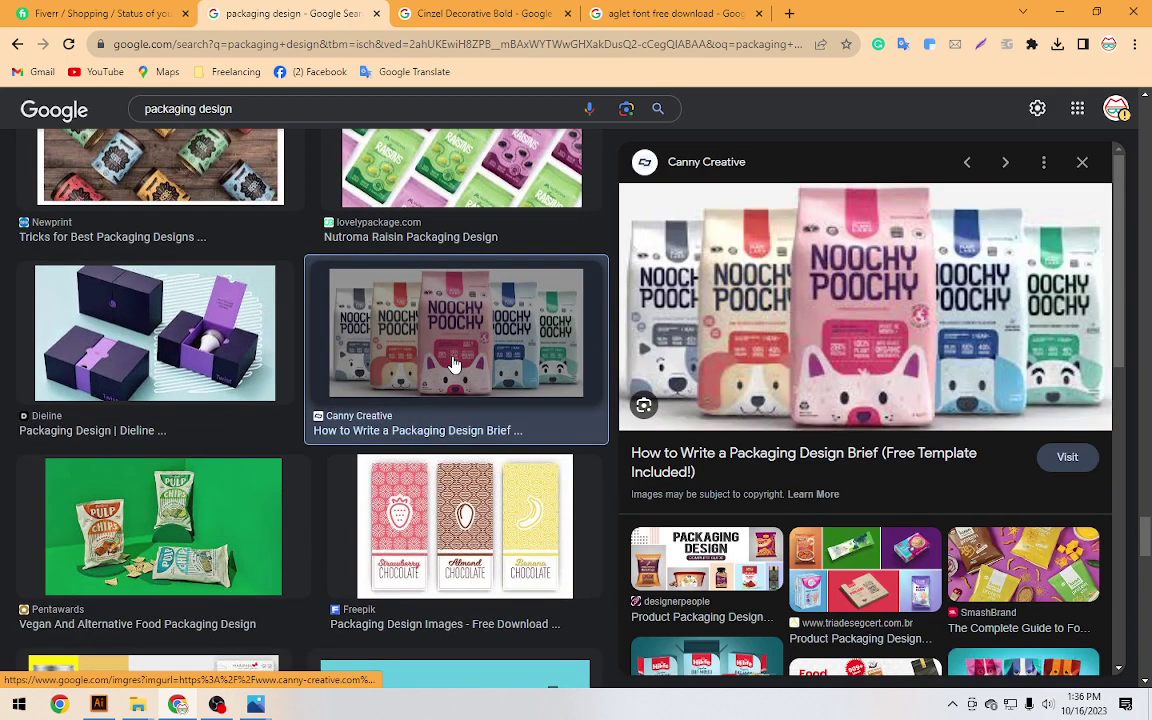
scroll(453, 365, down, 2)
click(100, 13)
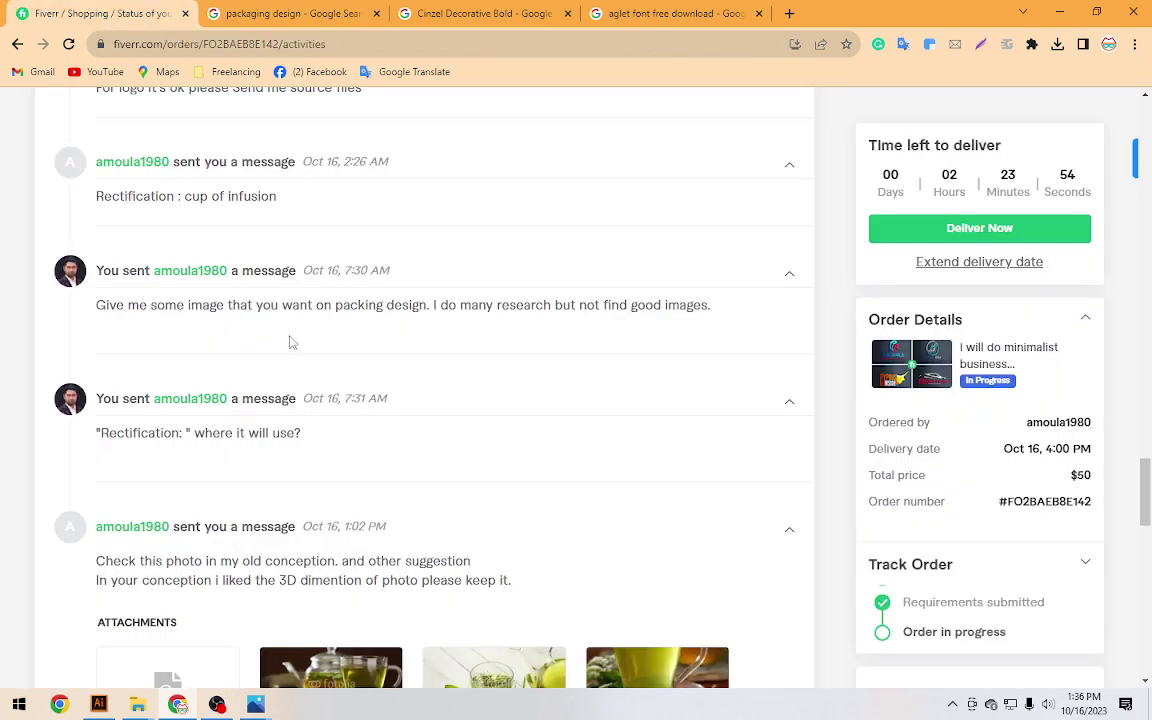
Preview the client's INFUSION2.jpg green tea box photo in the order thread, then return to Google Images
scroll(337, 417, up, 4)
scroll(337, 417, up, 3)
scroll(337, 417, up, 3)
scroll(340, 415, up, 3)
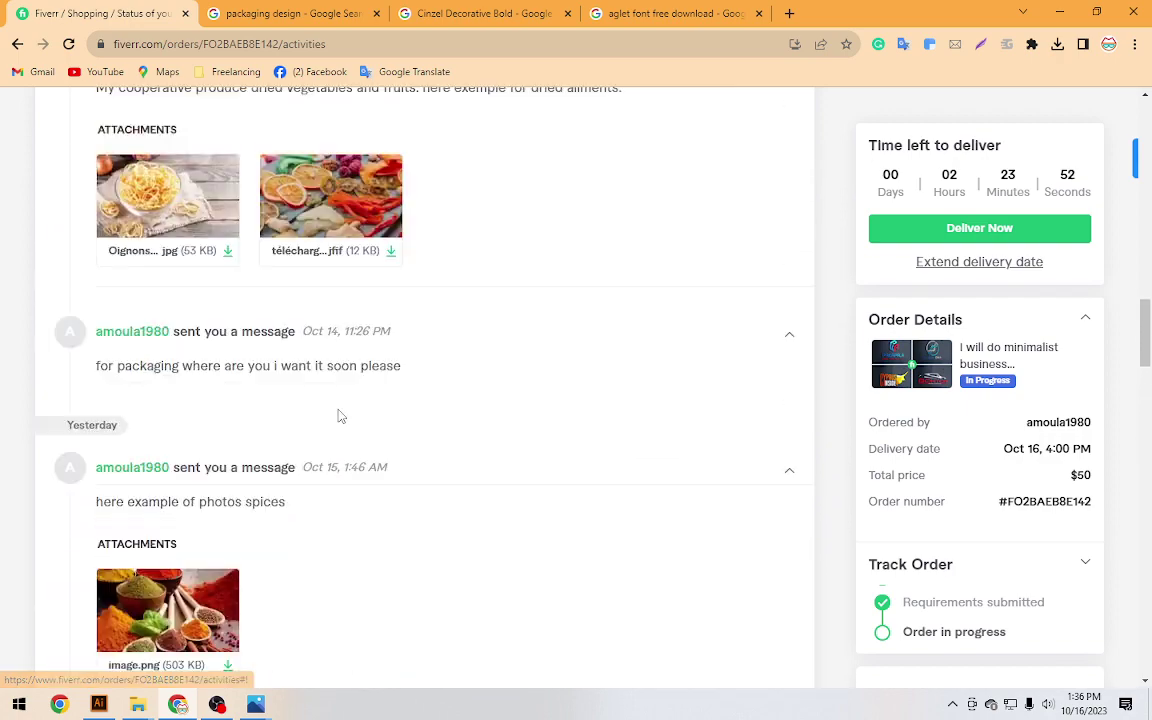
scroll(340, 415, up, 4)
scroll(339, 415, up, 4)
scroll(339, 417, up, 1)
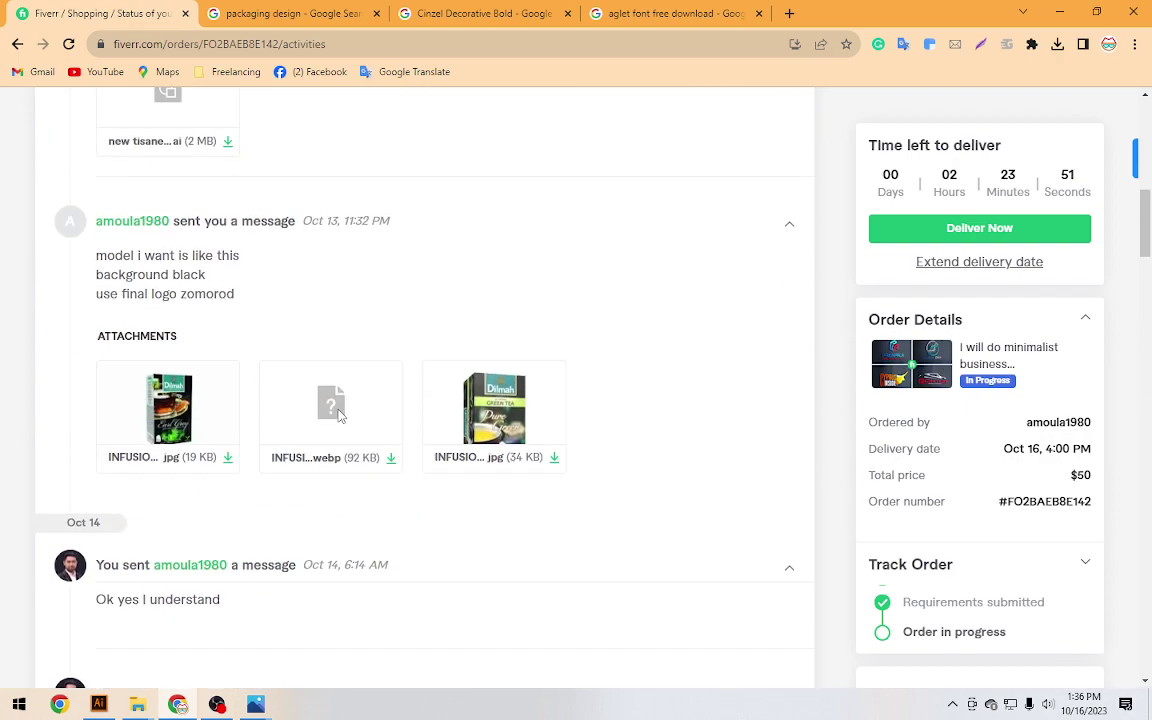
click(512, 425)
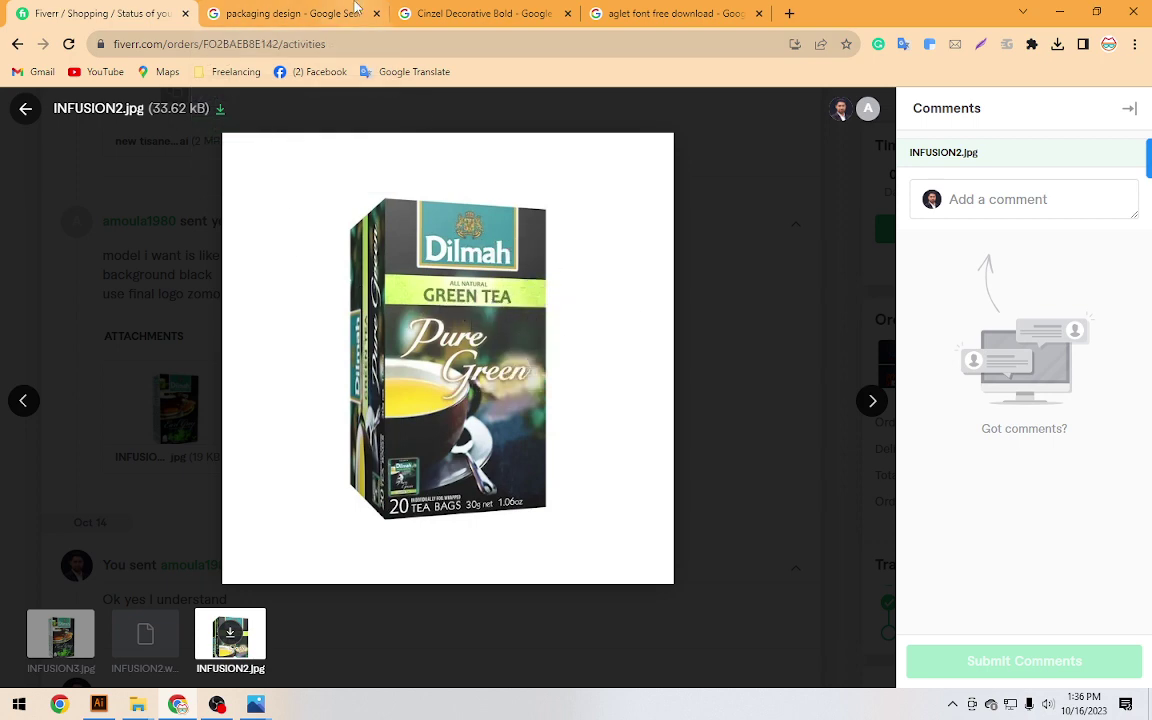
click(290, 13)
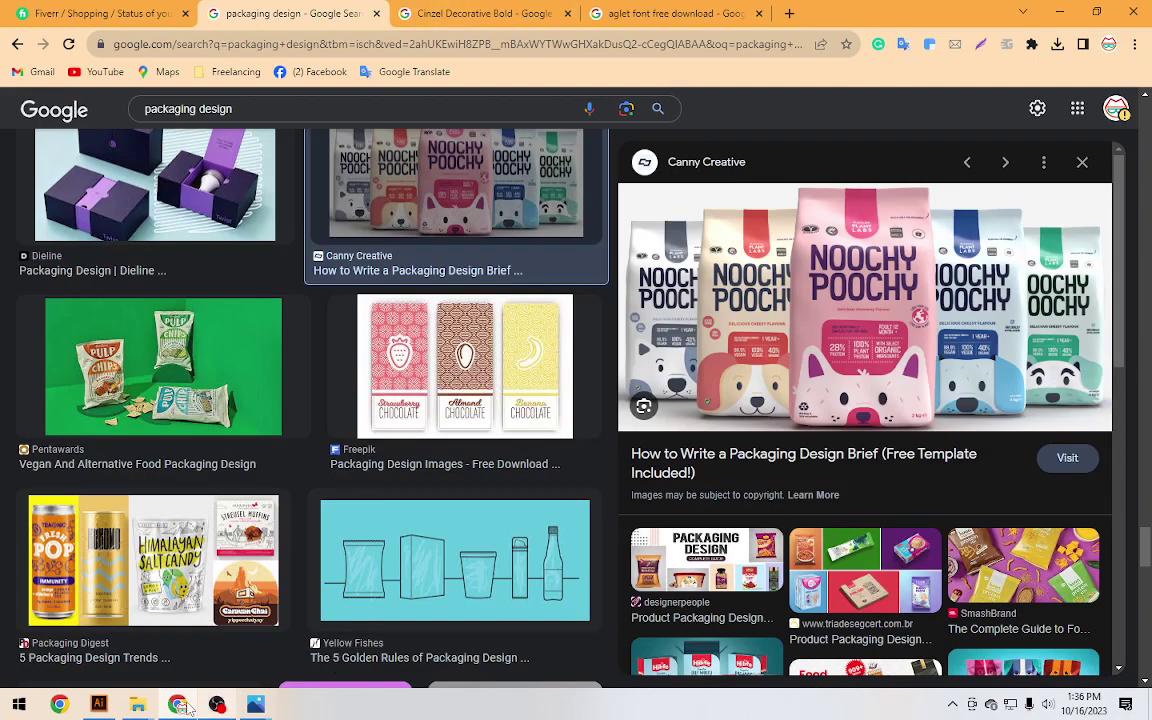
Switch to Illustrator and bring the new tisane package.ai document forward
click(98, 704)
click(398, 73)
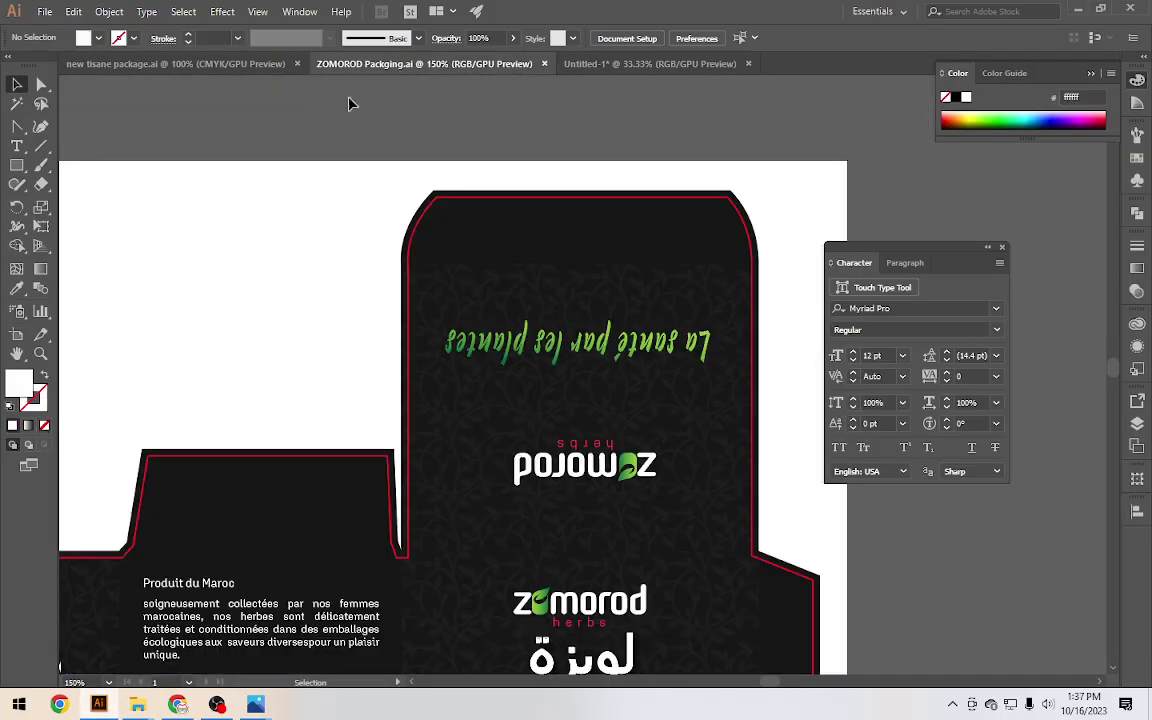
click(210, 63)
Select the black VERVEINE front panel artwork and zoom in on it
click(420, 250)
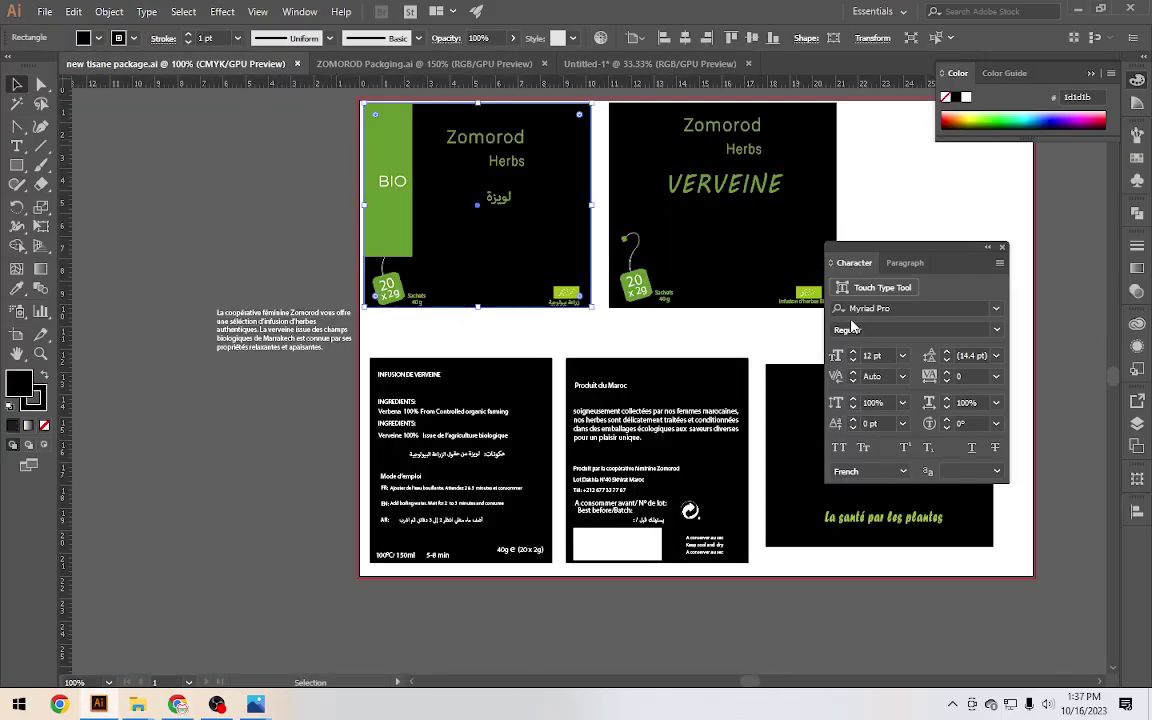
scroll(790, 300, up, 2)
scroll(805, 226, up, 1)
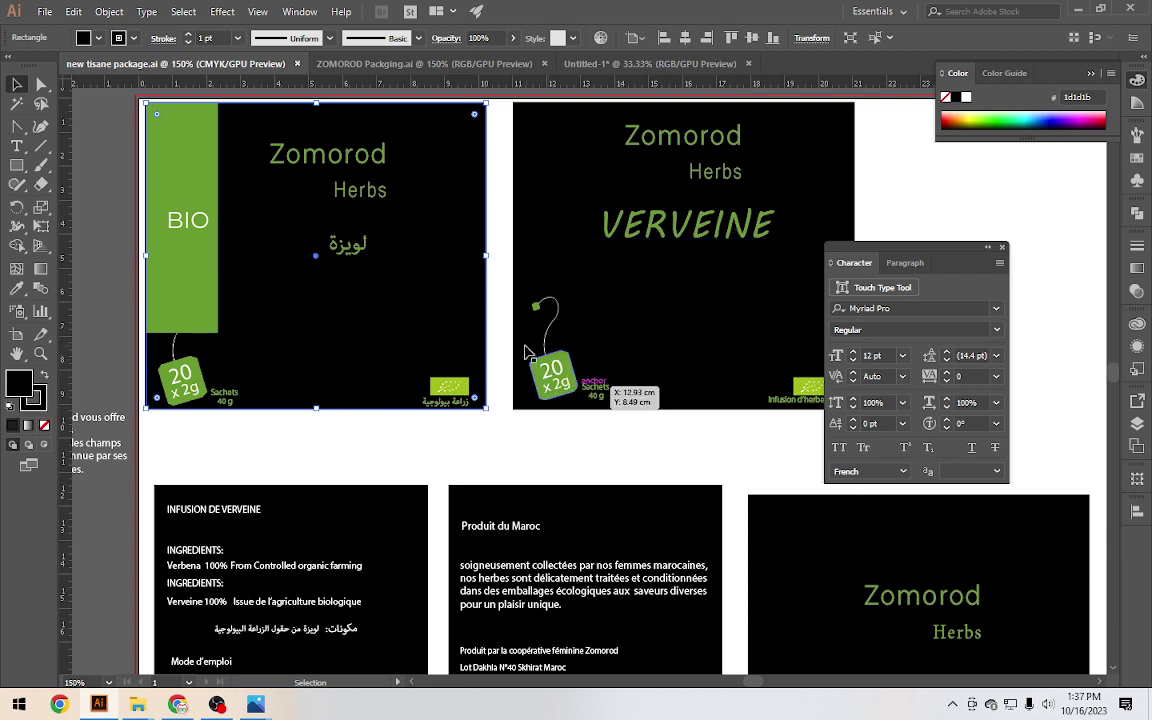
click(530, 355)
scroll(560, 350, down, 2)
scroll(614, 350, down, 2)
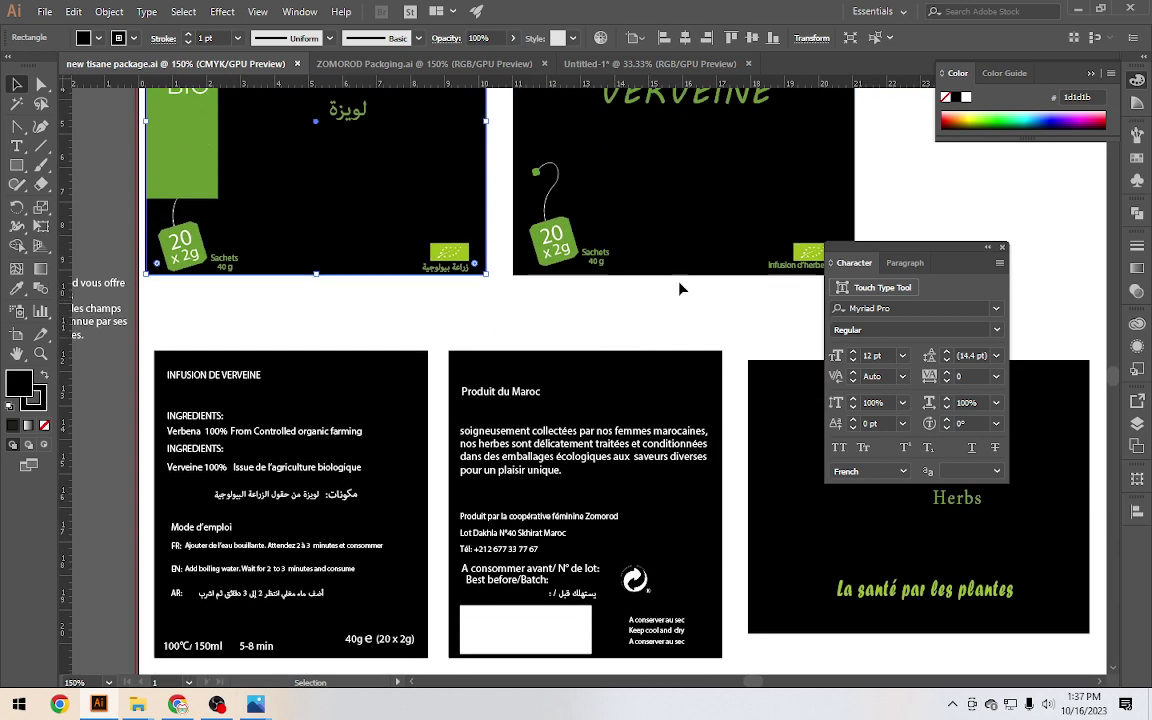
scroll(681, 288, down, 1)
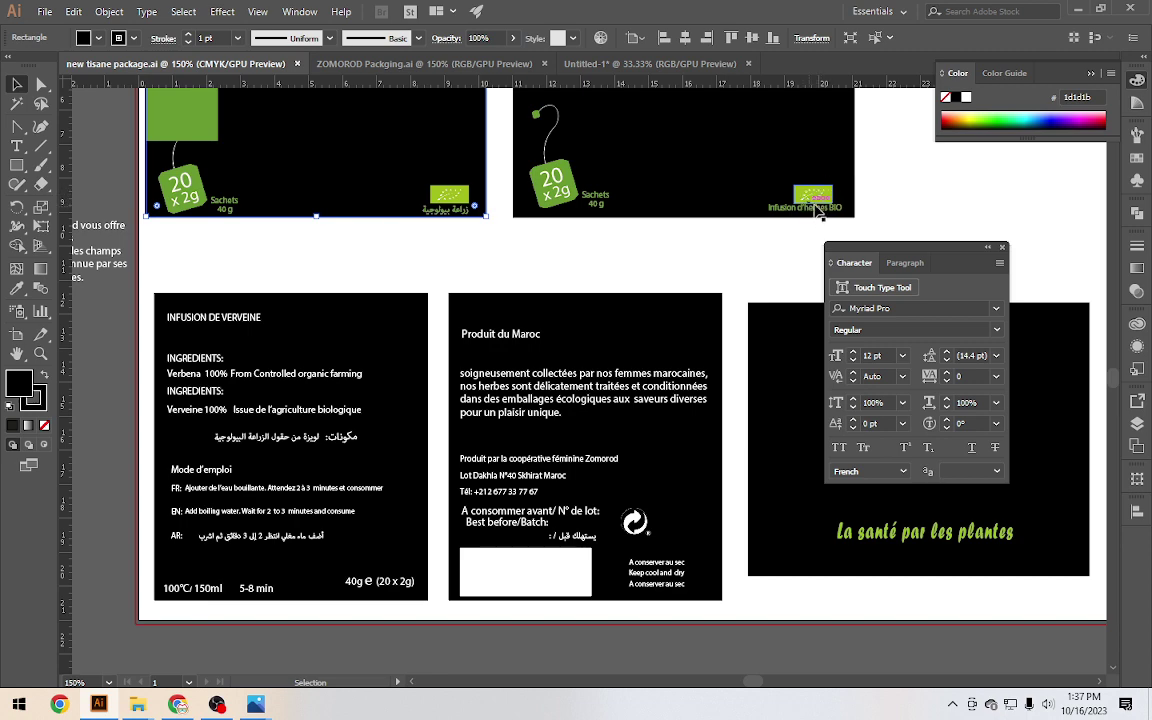
scroll(761, 226, up, 3)
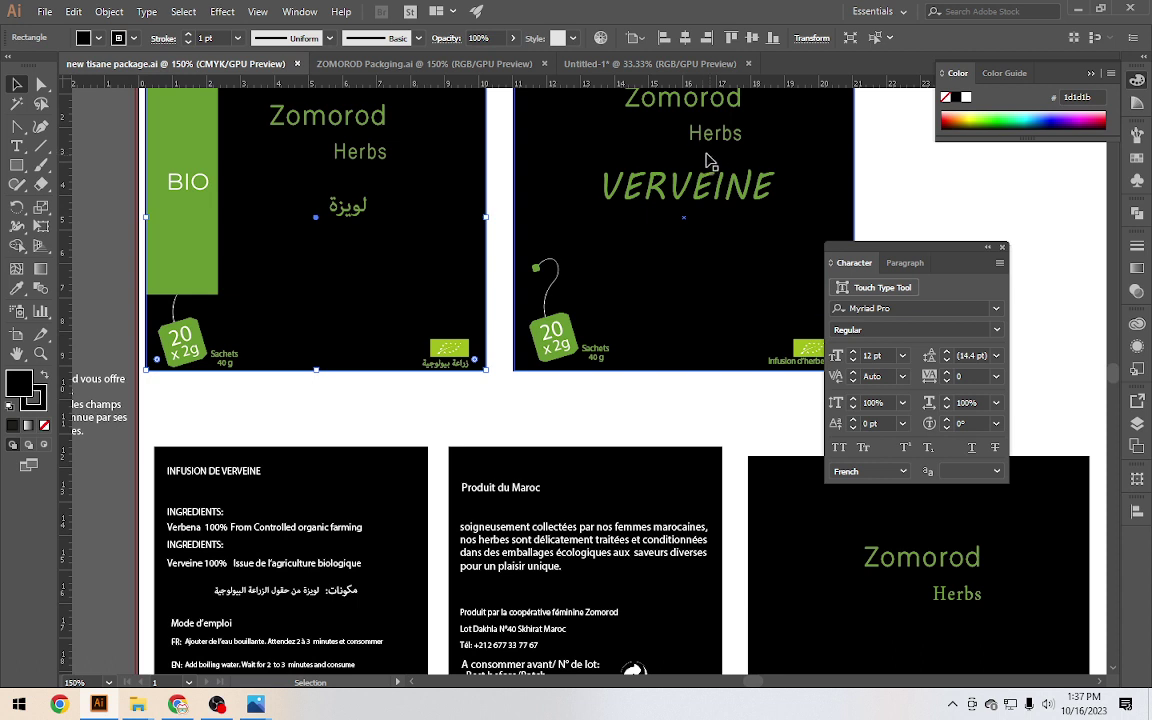
scroll(356, 212, up, 1)
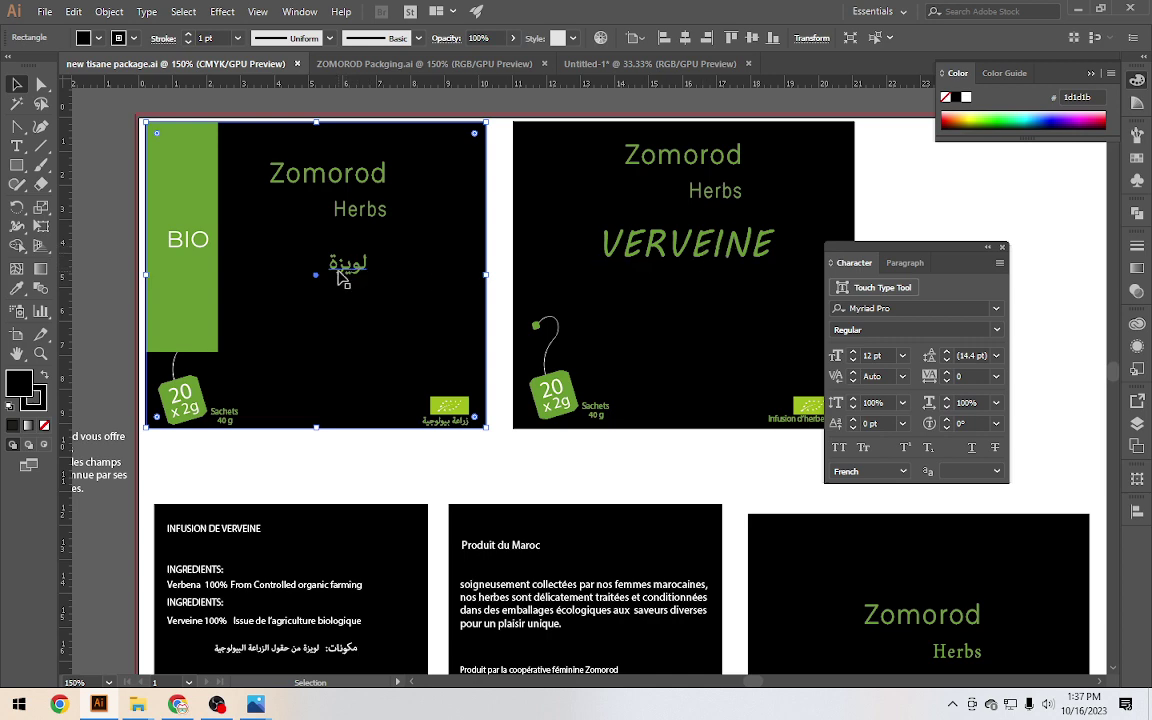
scroll(343, 285, down, 3)
scroll(345, 288, down, 2)
scroll(345, 288, down, 2)
scroll(215, 463, up, 2)
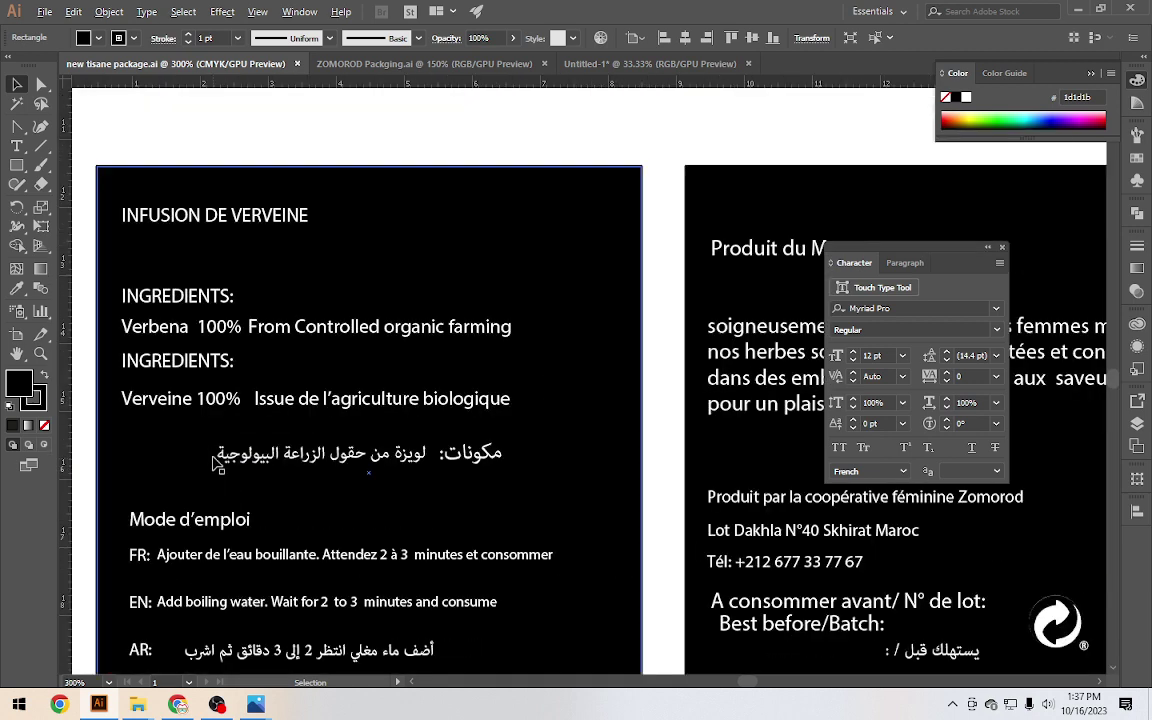
scroll(213, 463, down, 1)
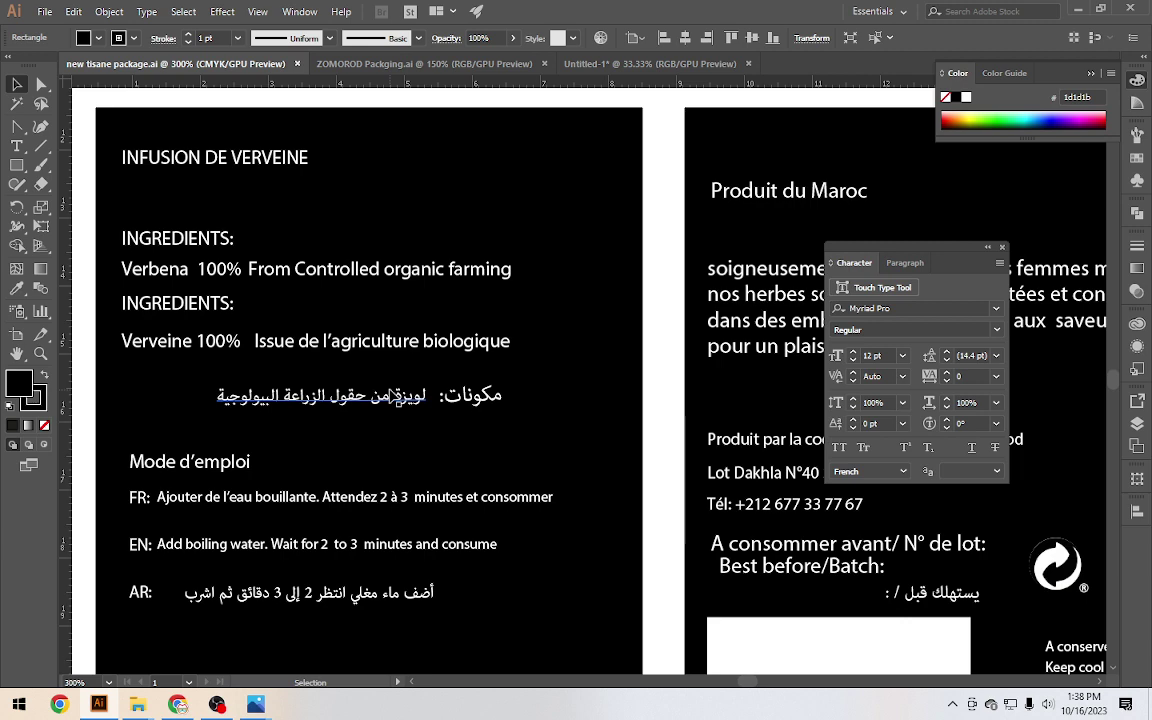
scroll(390, 395, down, 4)
scroll(627, 417, up, 3)
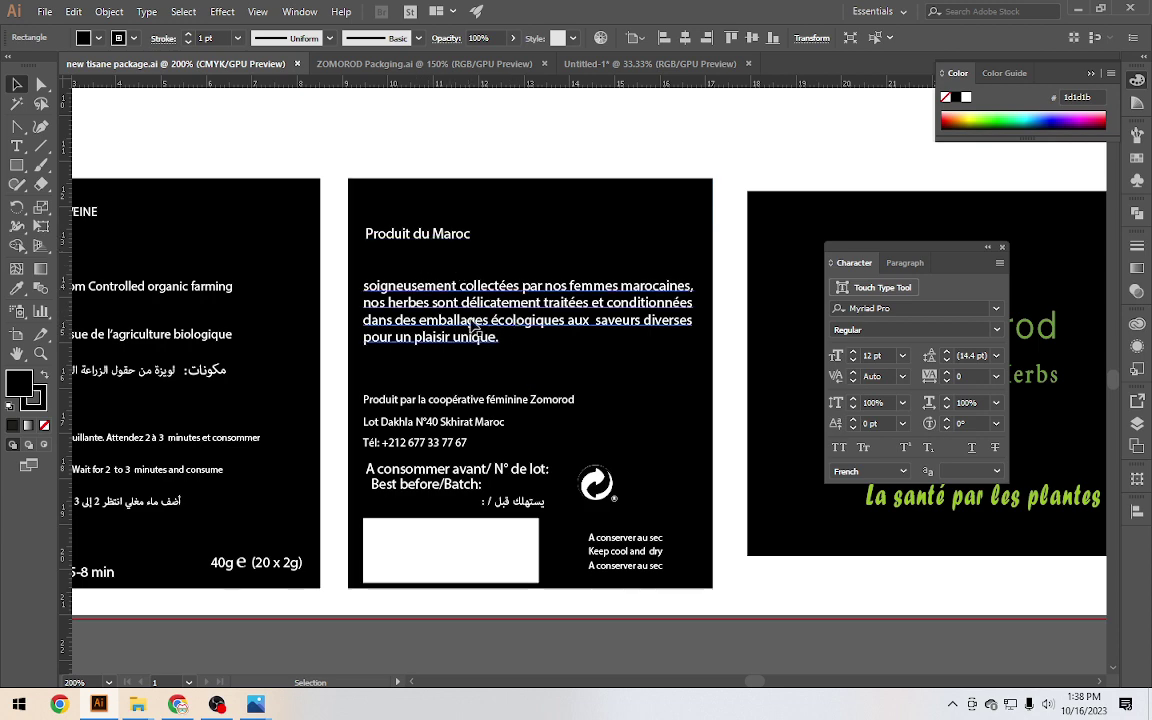
scroll(440, 425, up, 3)
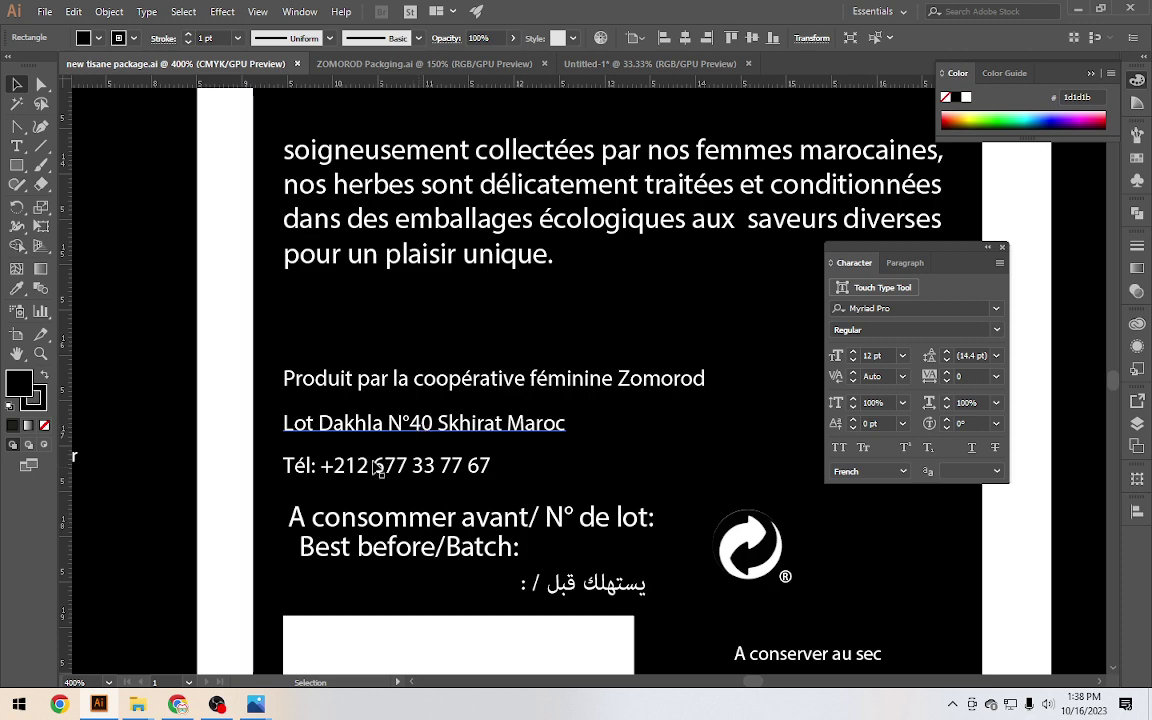
scroll(450, 478, down, 2)
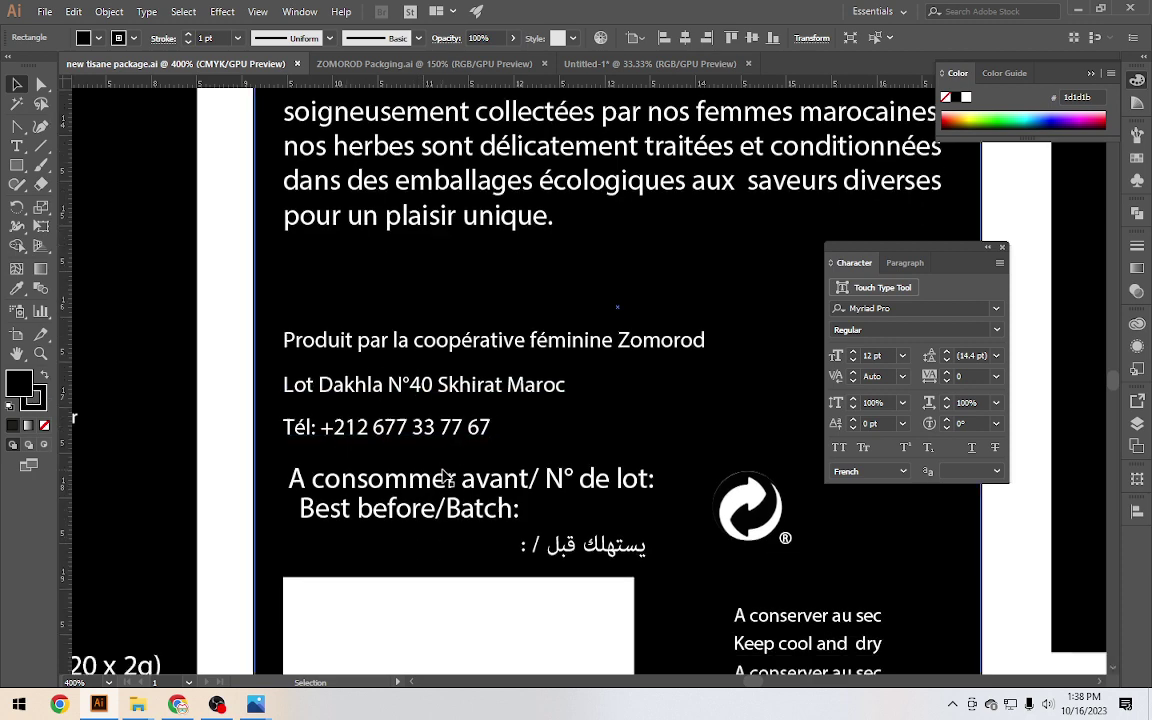
scroll(445, 478, down, 1)
scroll(508, 498, down, 4)
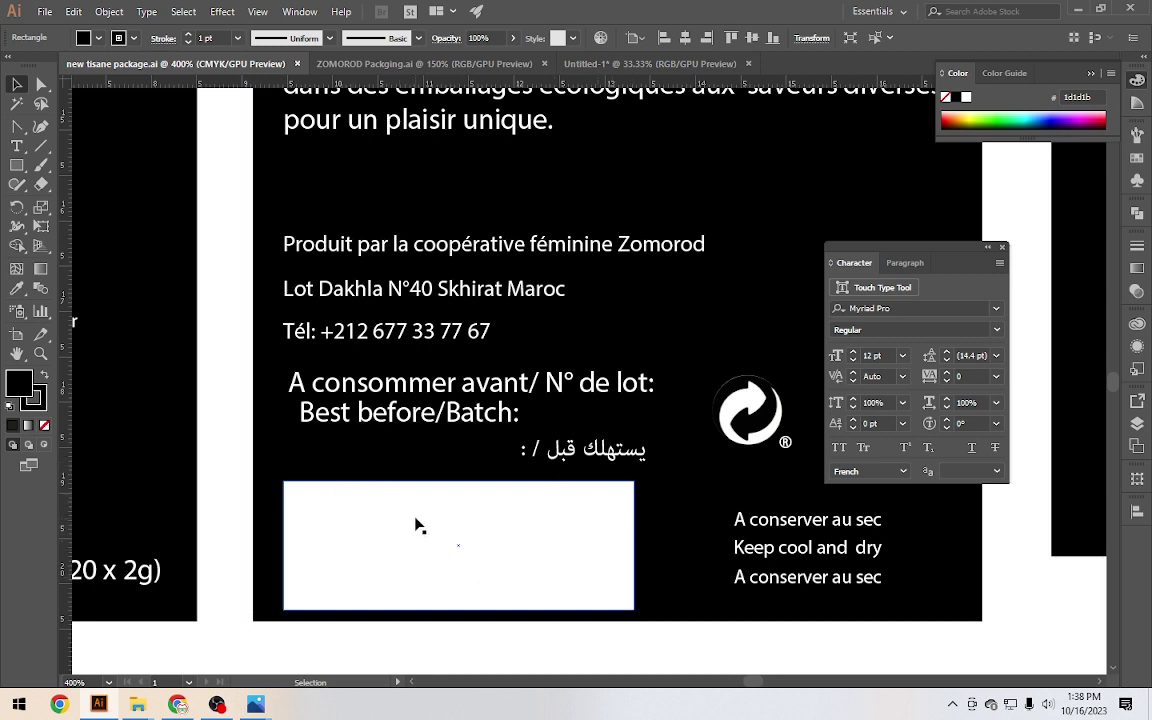
scroll(417, 525, down, 2)
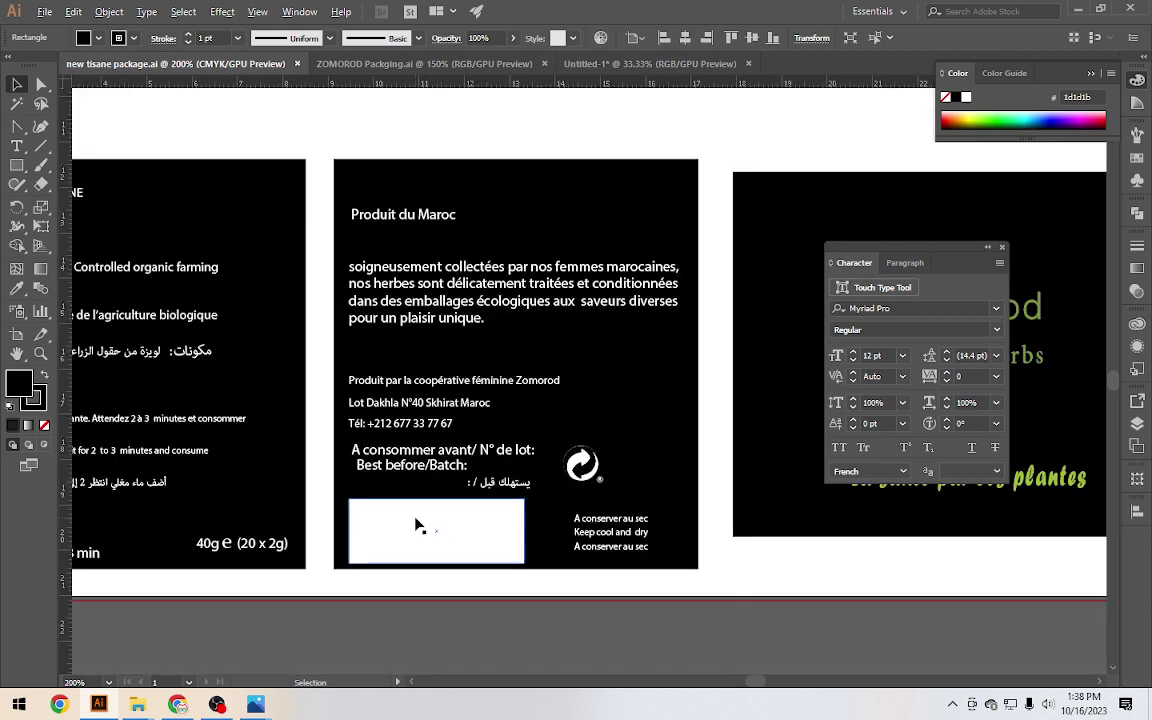
scroll(608, 548, up, 2)
scroll(612, 524, up, 1)
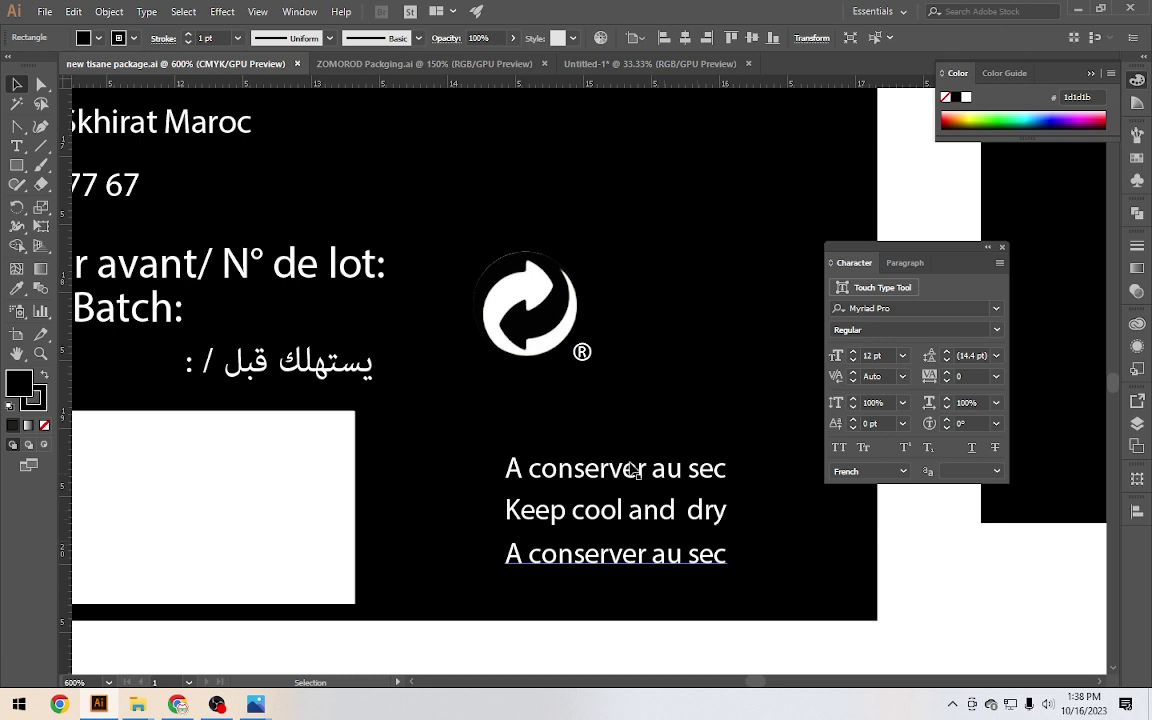
scroll(599, 533, down, 3)
scroll(600, 528, up, 2)
scroll(575, 465, up, 1)
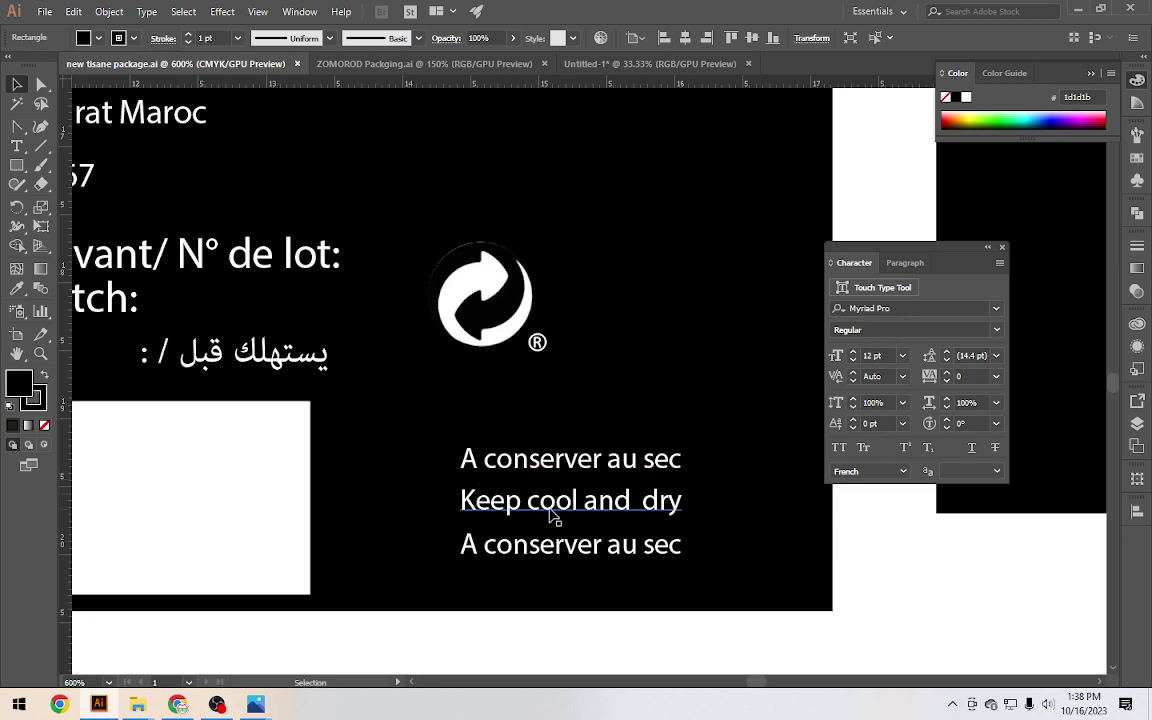
scroll(600, 518, down, 2)
scroll(635, 515, down, 2)
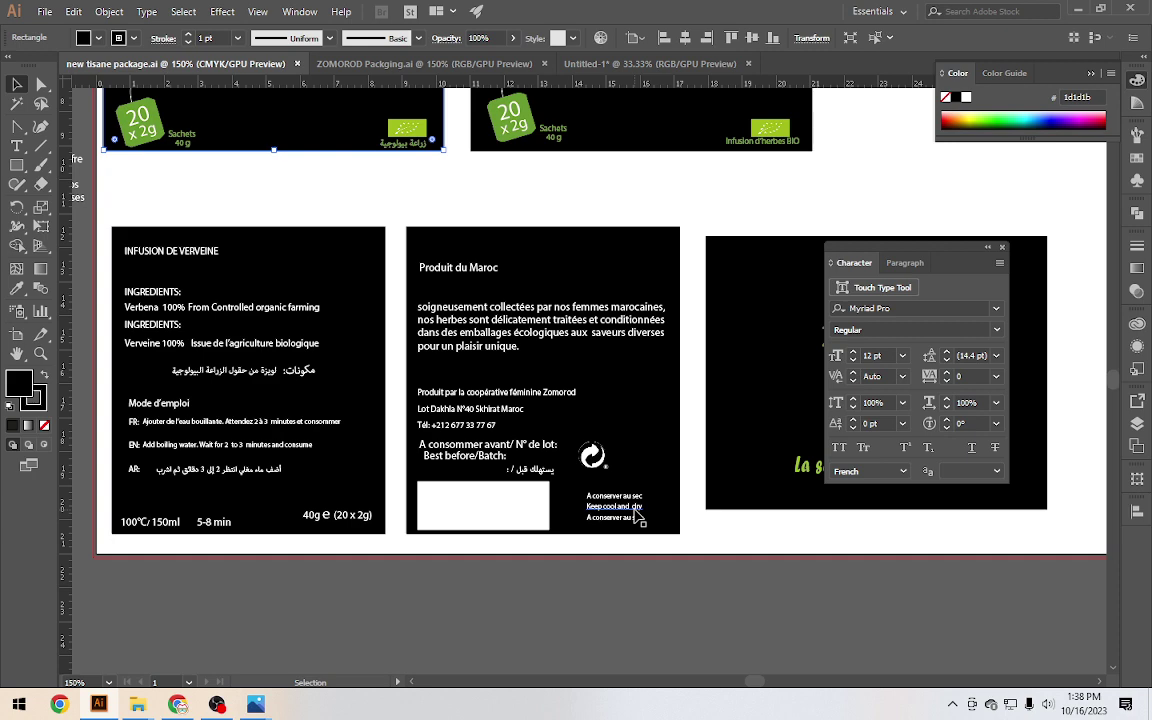
scroll(637, 515, down, 2)
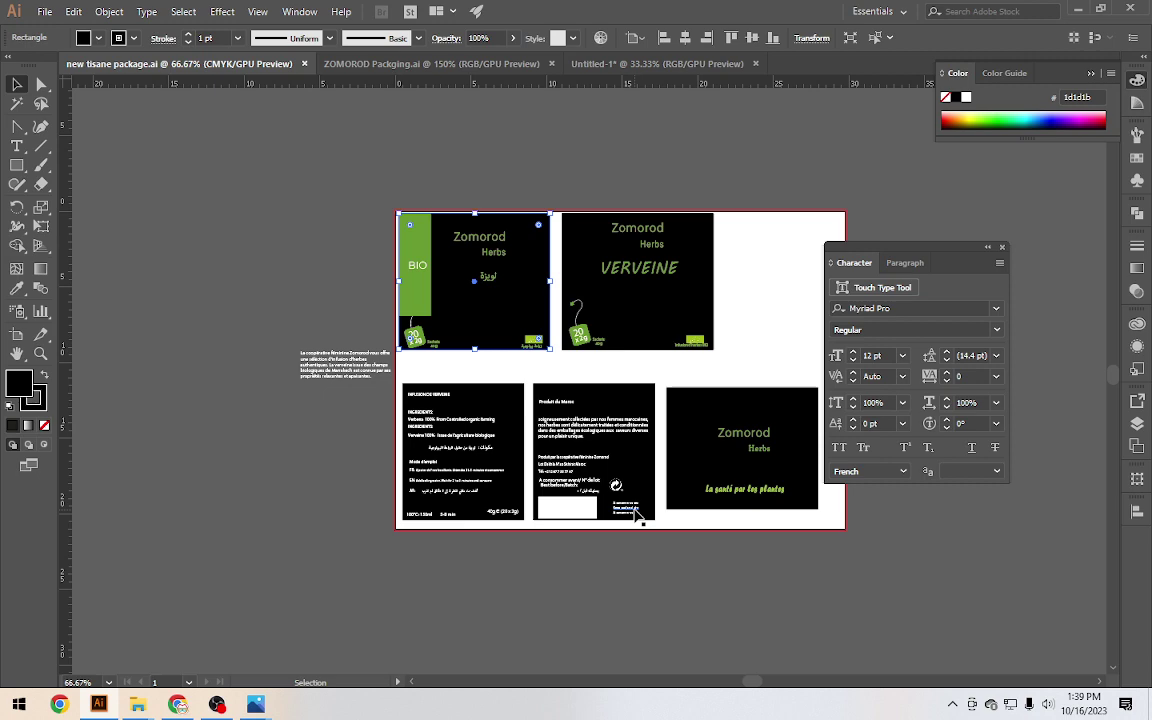
scroll(327, 366, up, 1)
scroll(327, 366, up, 2)
scroll(327, 366, up, 1)
scroll(328, 366, down, 1)
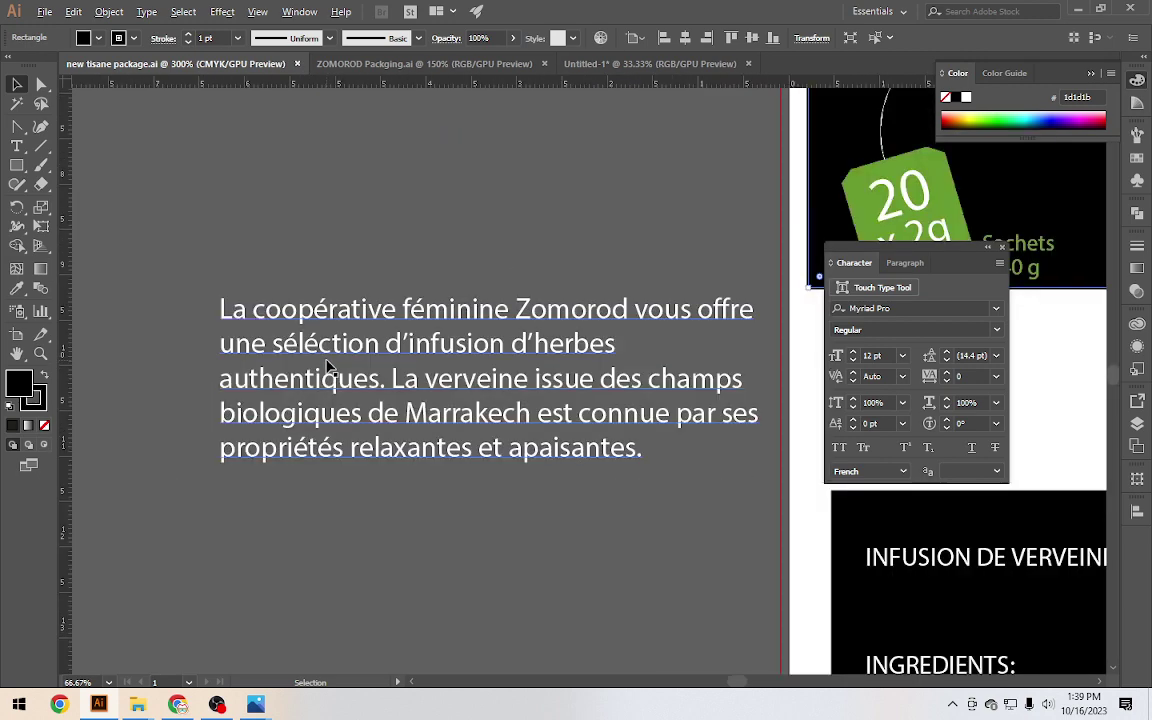
scroll(327, 366, down, 1)
scroll(298, 333, up, 2)
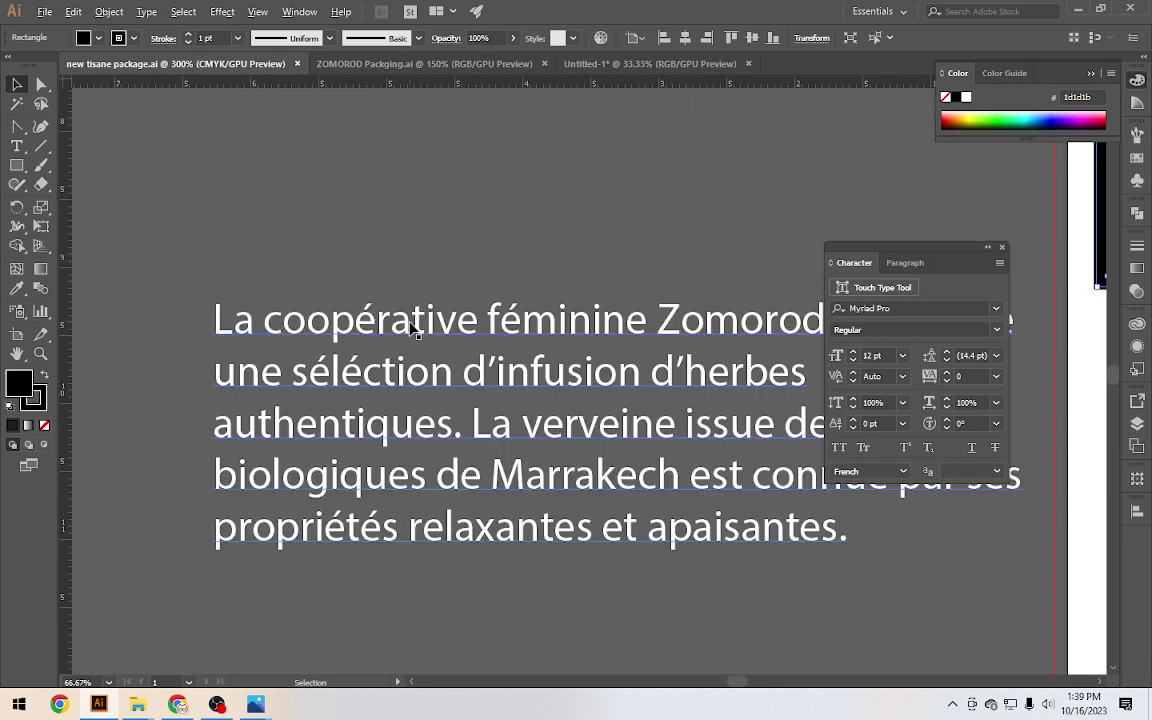
scroll(413, 330, down, 1)
scroll(411, 321, down, 1)
scroll(375, 330, down, 1)
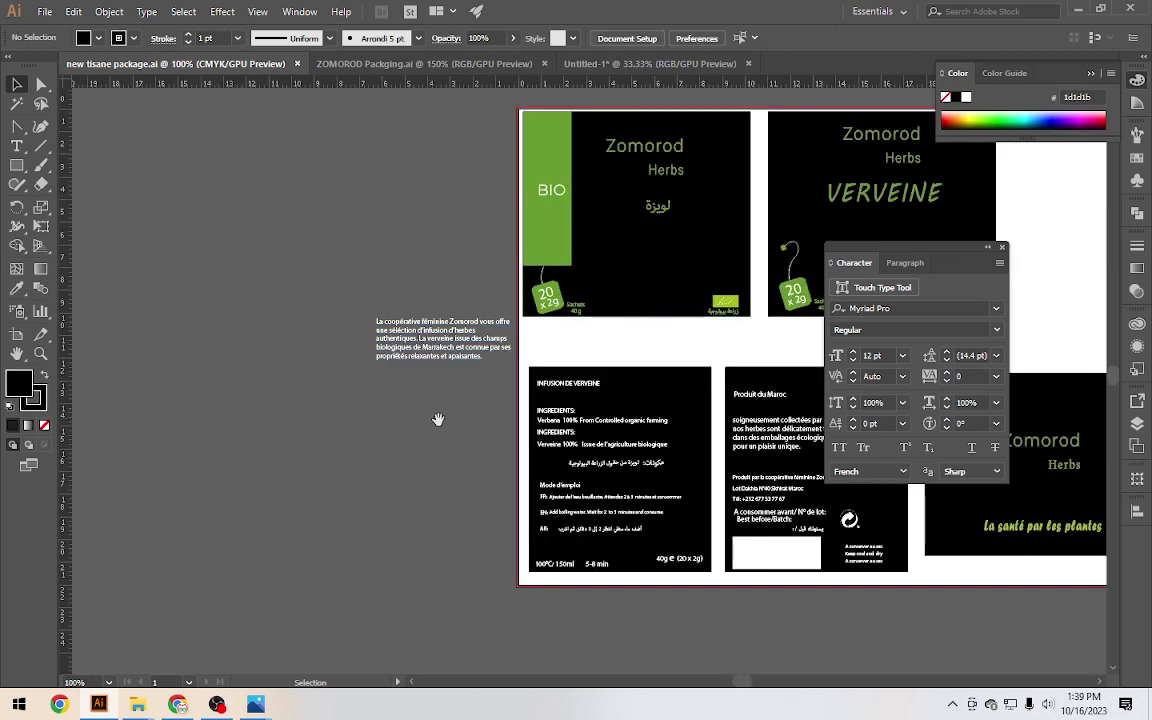
drag(437, 419, 300, 405)
click(419, 64)
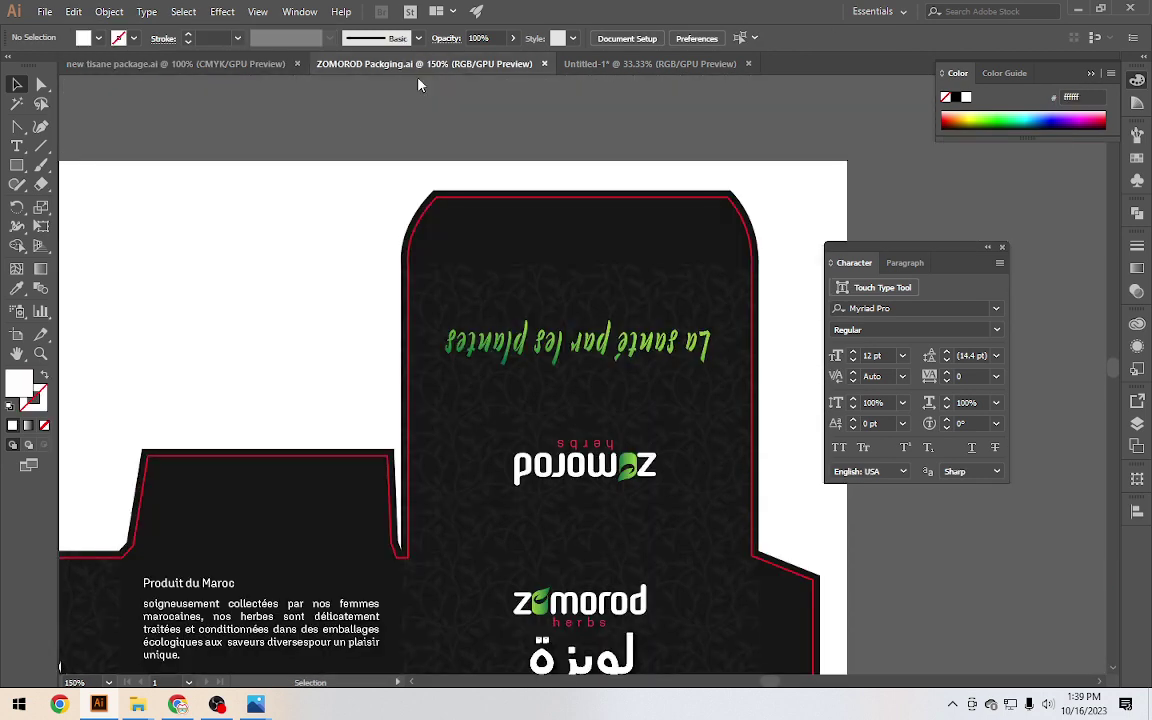
scroll(499, 170, down, 3)
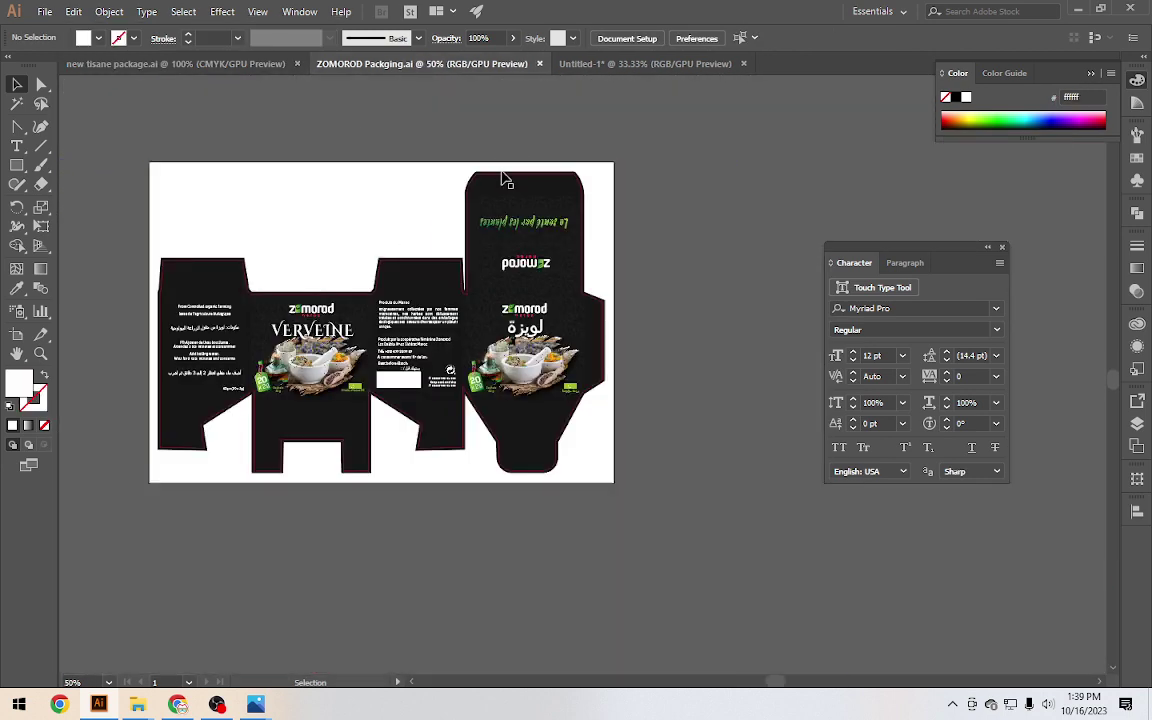
scroll(285, 350, up, 3)
scroll(280, 353, up, 1)
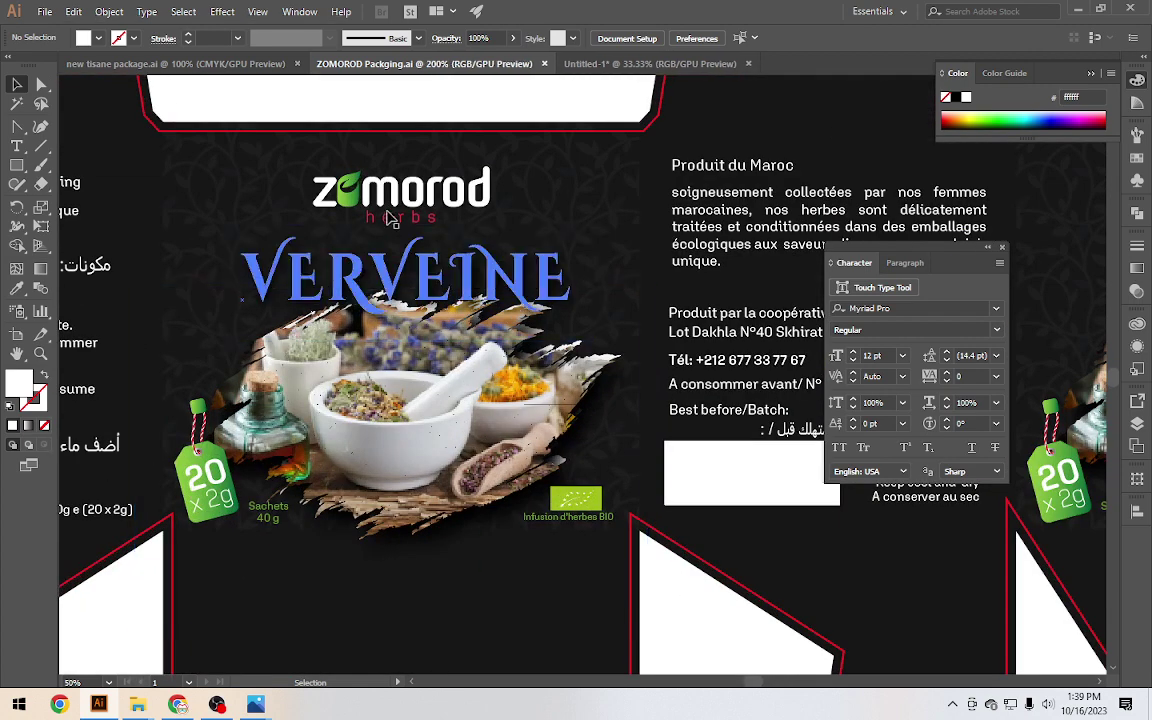
click(412, 200)
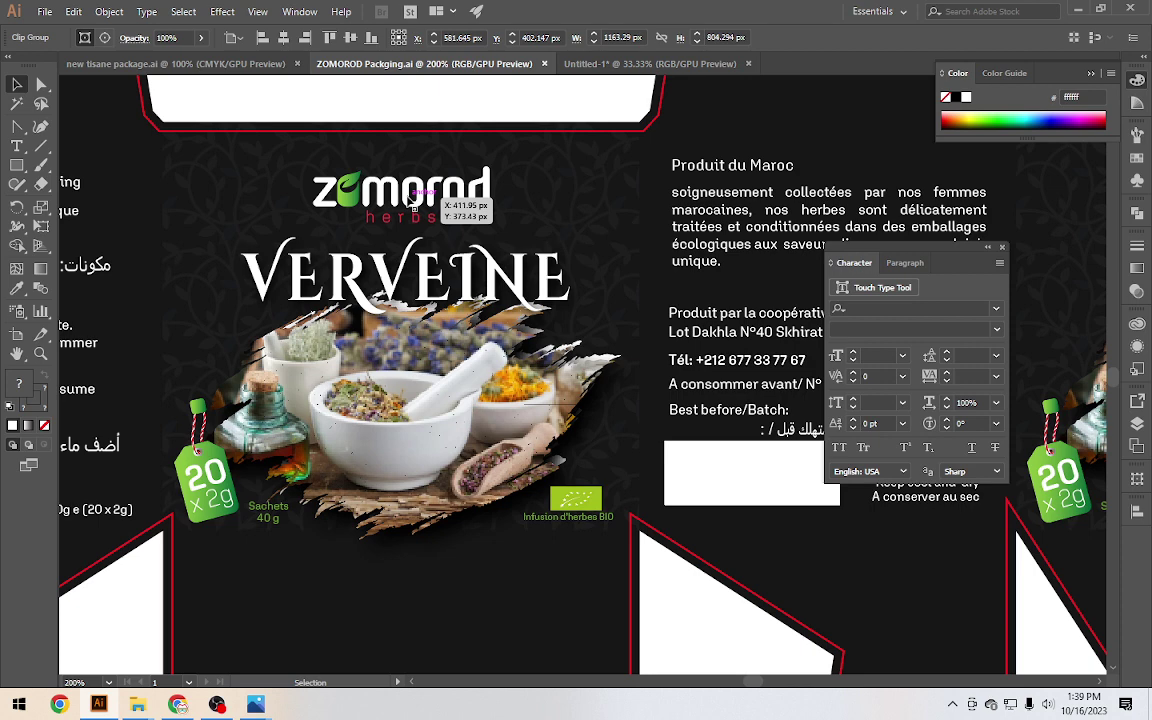
click(258, 64)
click(745, 200)
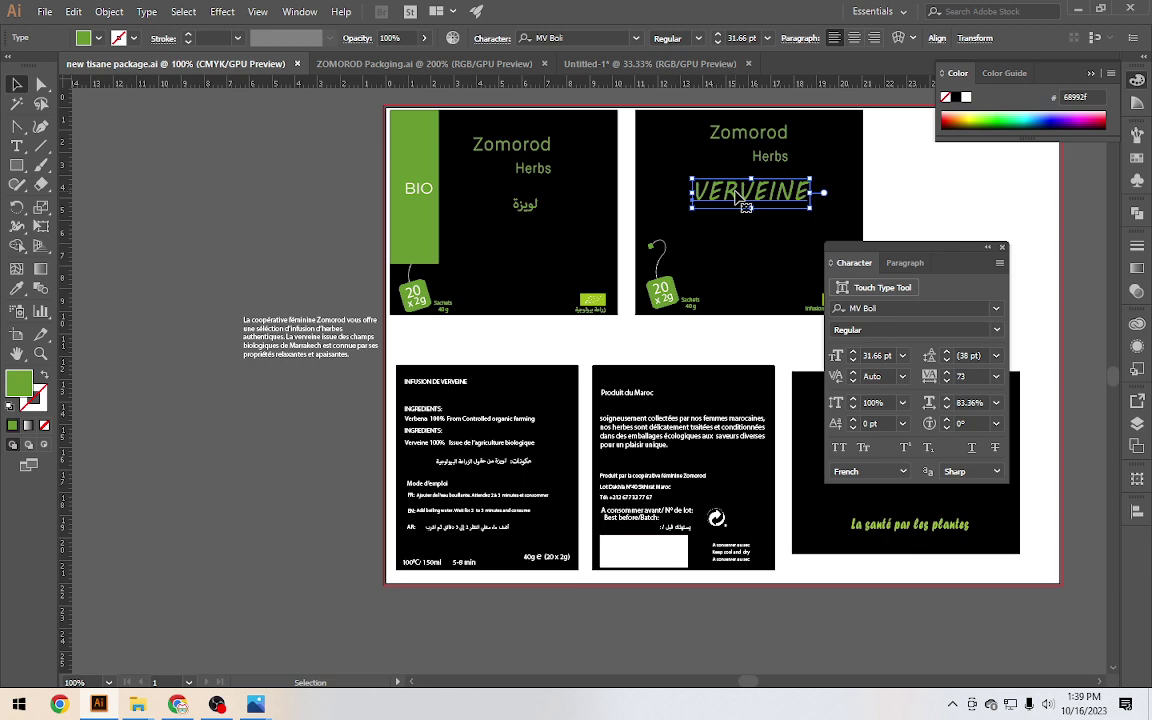
click(400, 63)
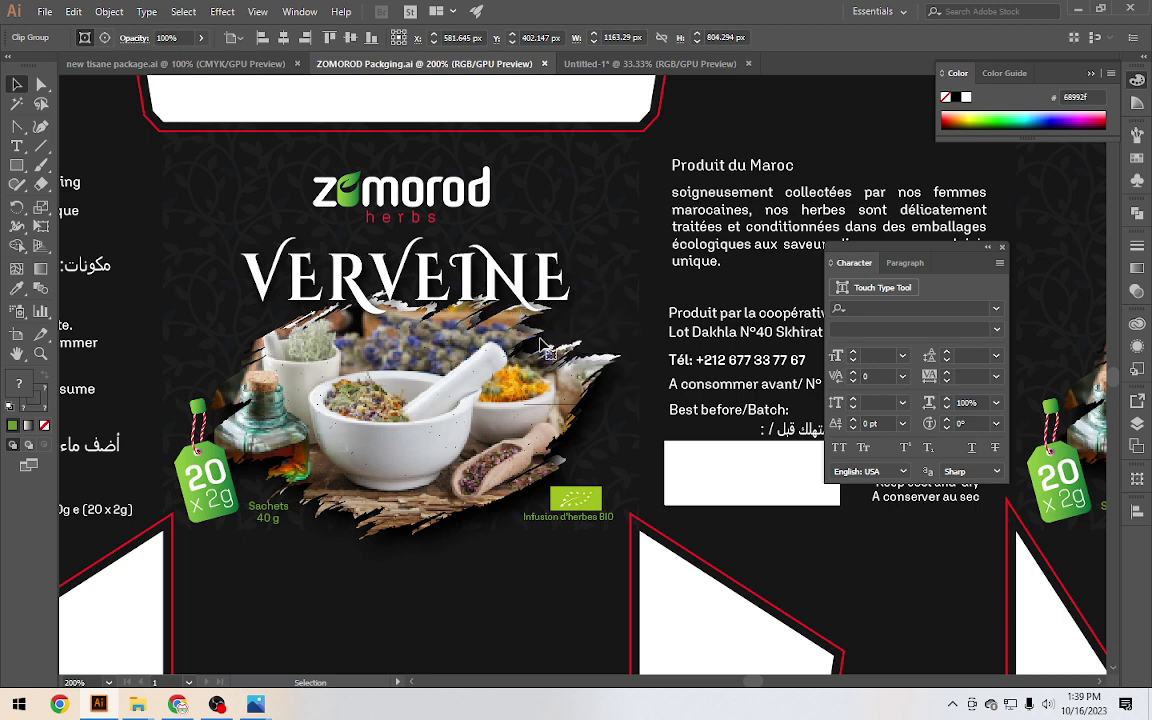
scroll(541, 340, down, 1)
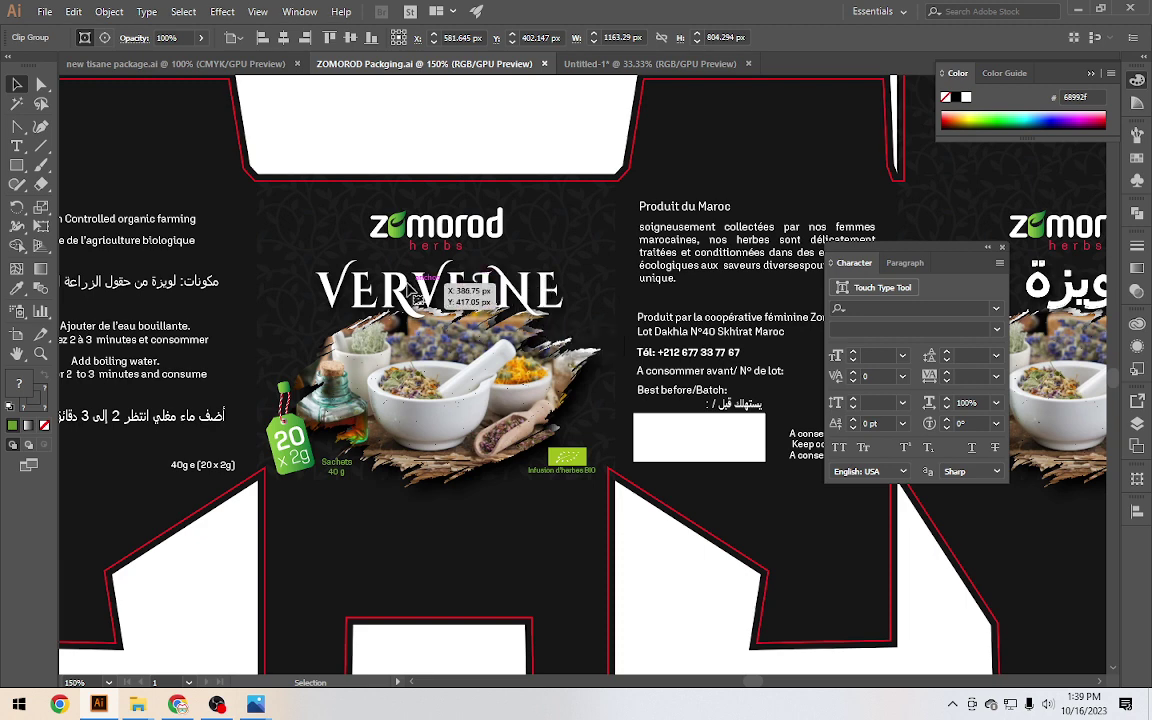
drag(397, 284, 612, 272)
scroll(405, 212, up, 1)
scroll(405, 212, up, 1)
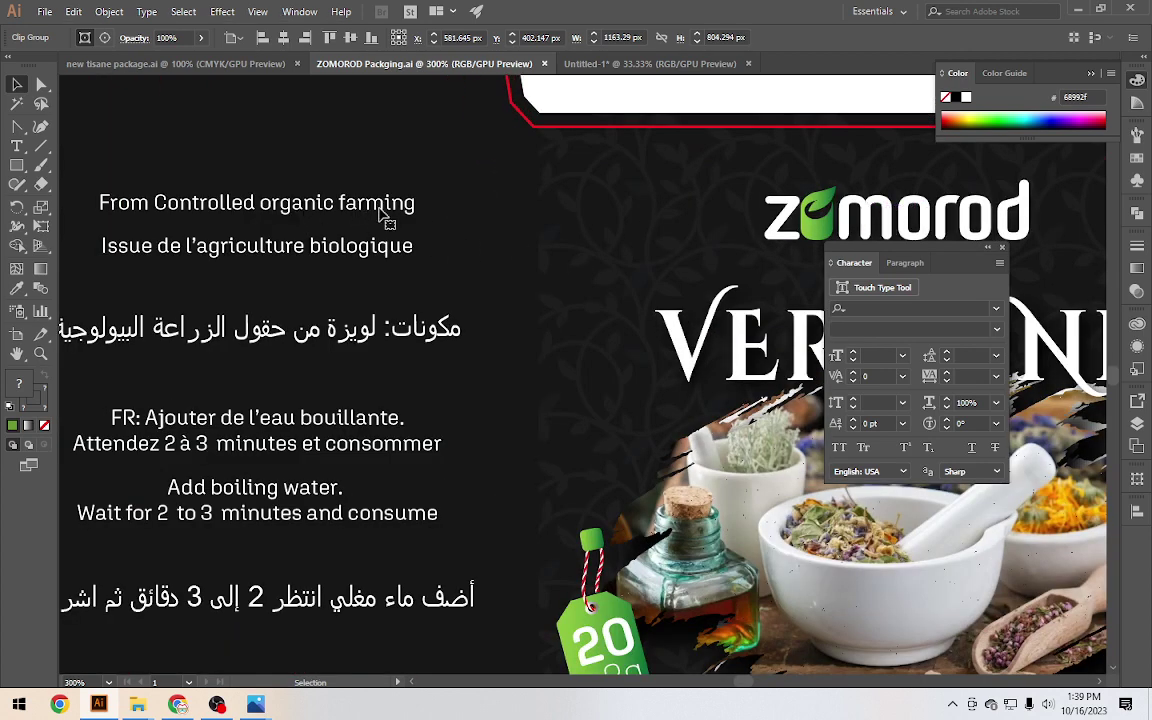
scroll(380, 210, down, 1)
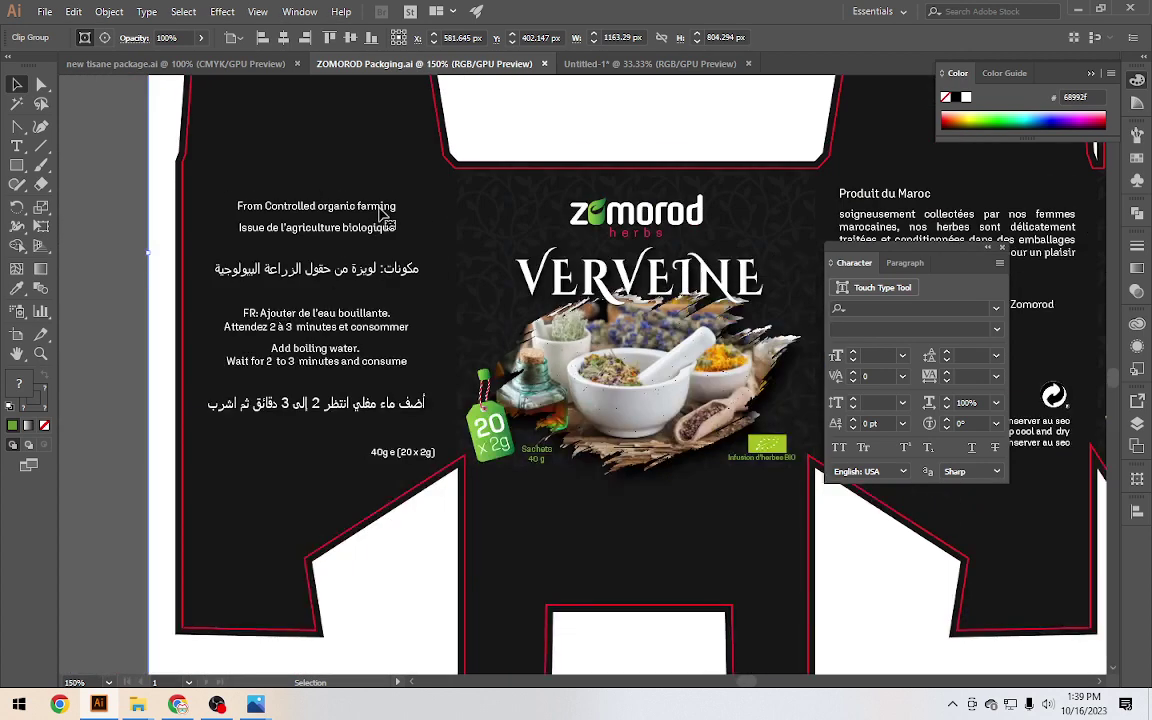
scroll(347, 197, down, 1)
click(196, 206)
Release the clipping mask on the front panel's clip group and deselect it
scroll(196, 206, up, 2)
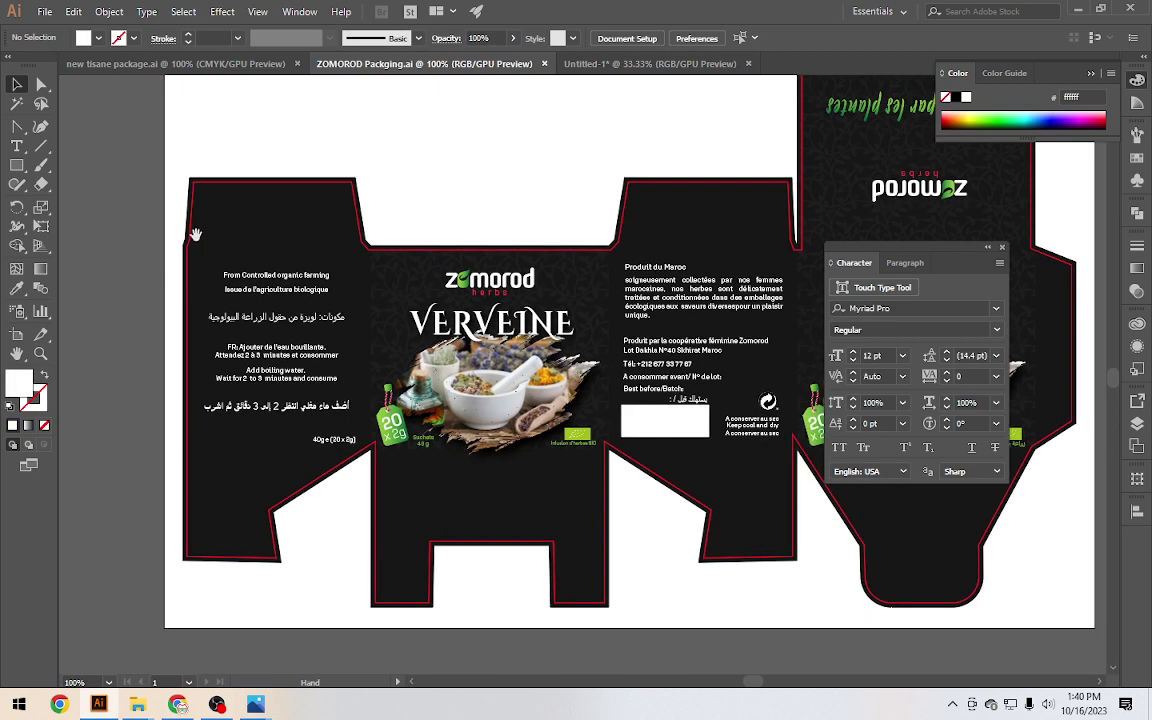
scroll(230, 230, right, 2)
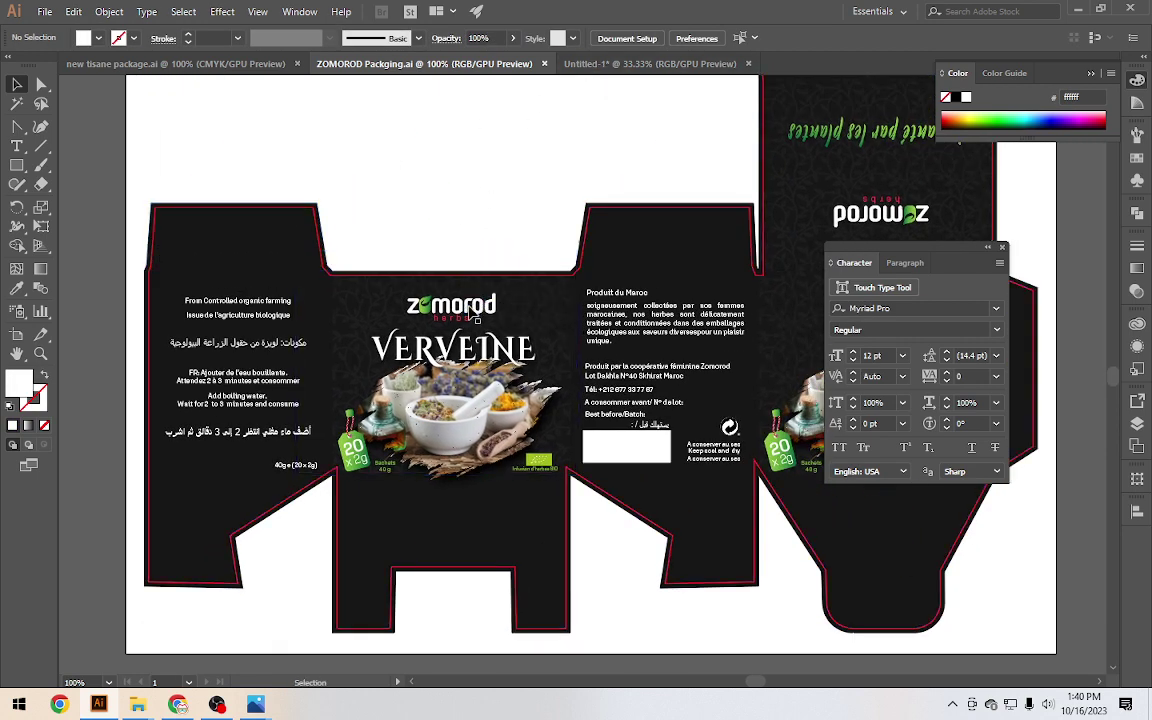
right_click(470, 307)
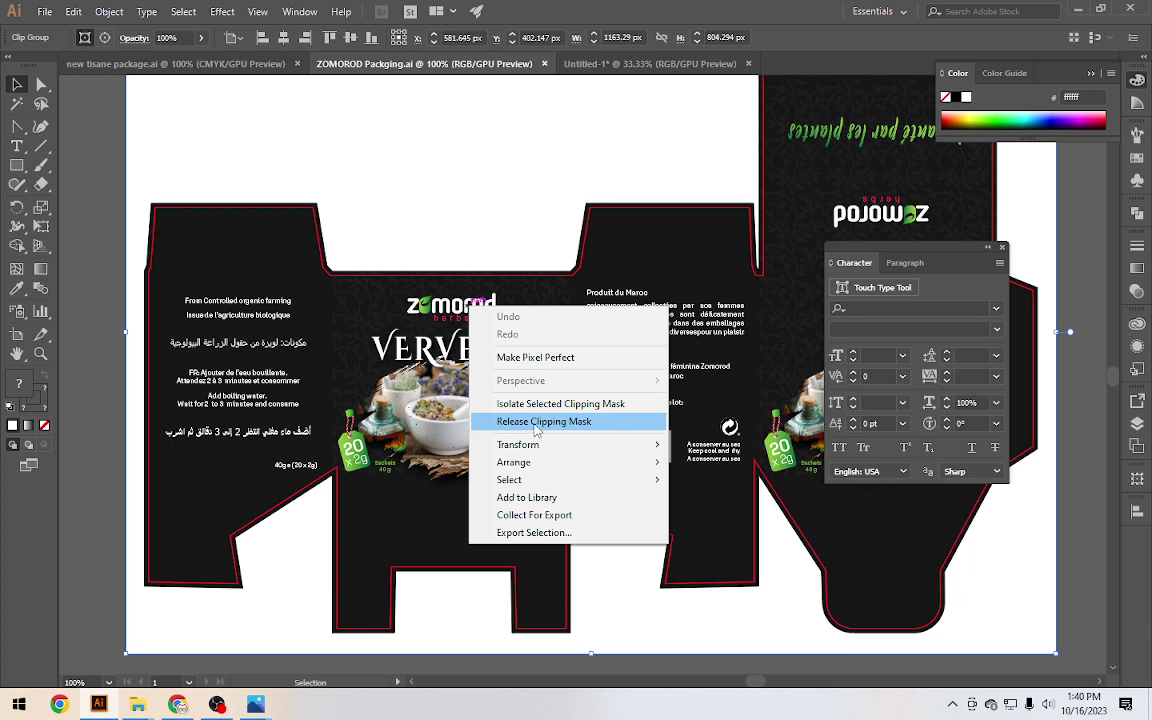
click(537, 421)
click(108, 252)
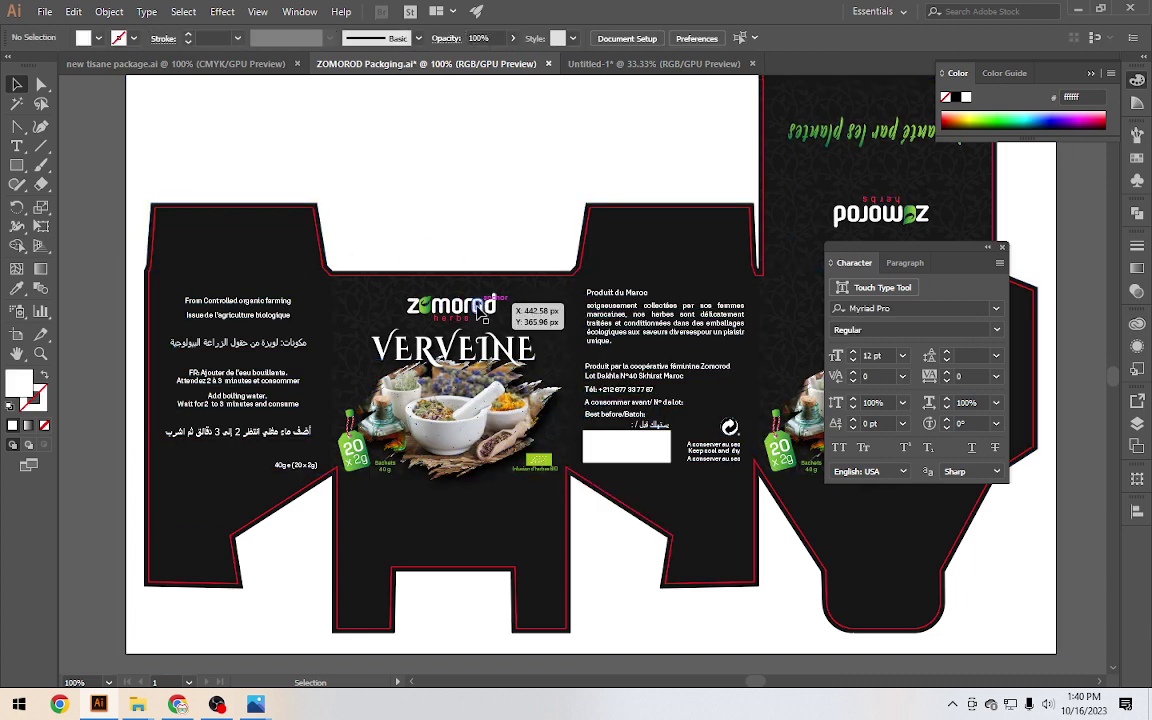
Release the clipping mask on the next clip group and deselect it
click(455, 300)
right_click(458, 306)
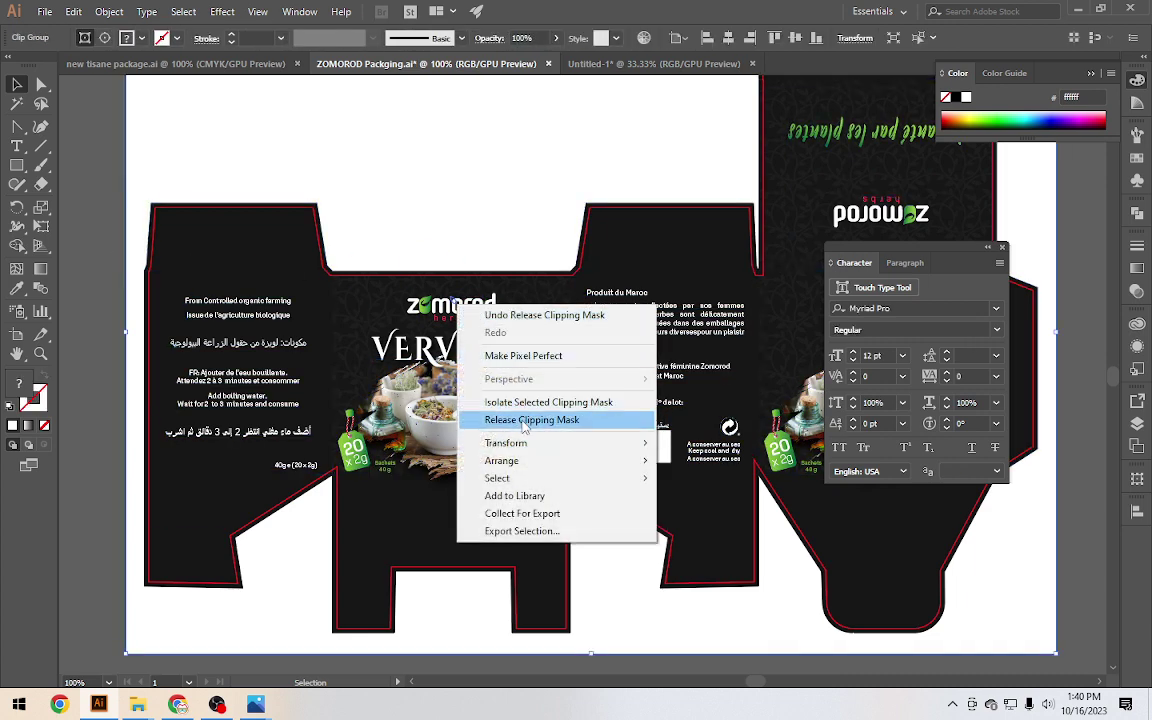
click(528, 421)
click(108, 216)
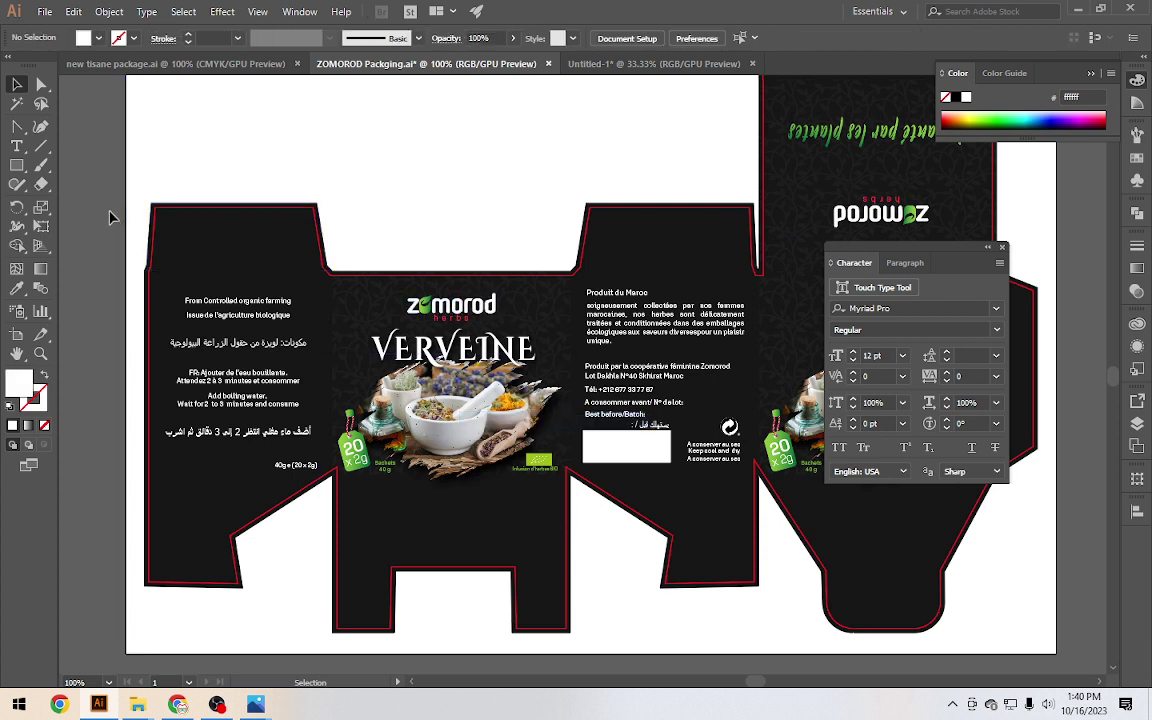
Check a Zomorod logo path, then flip to Untitled-1 and back to ZOMOROD Packging
click(468, 305)
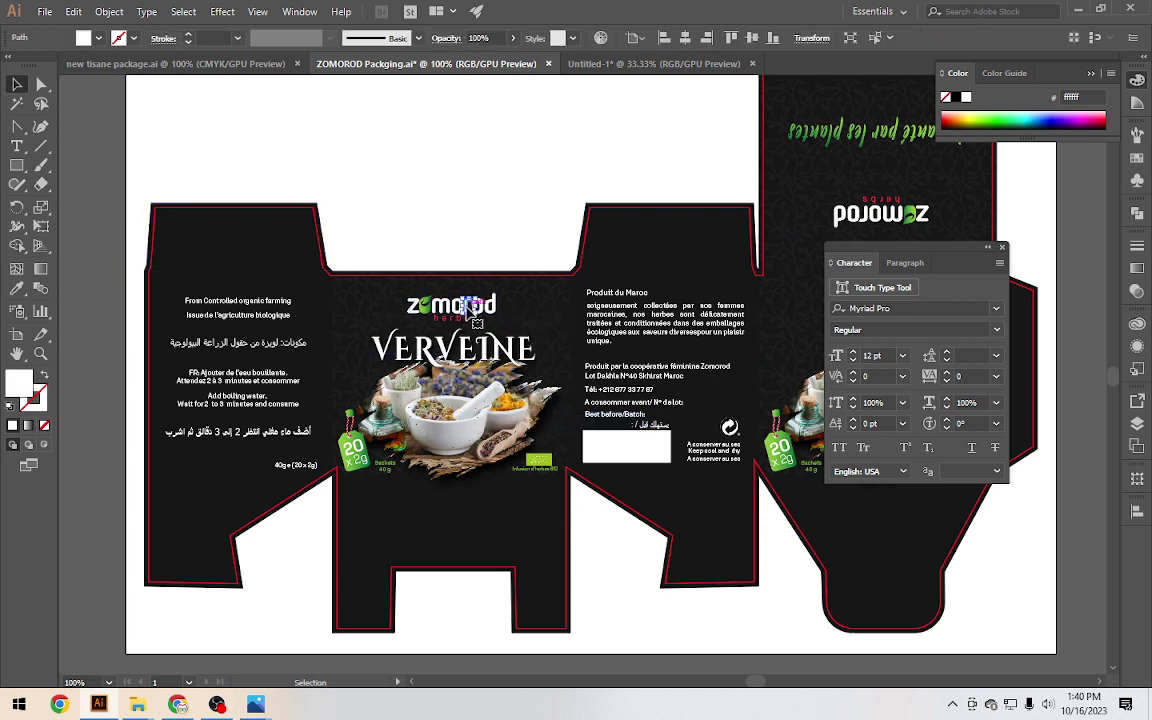
click(446, 238)
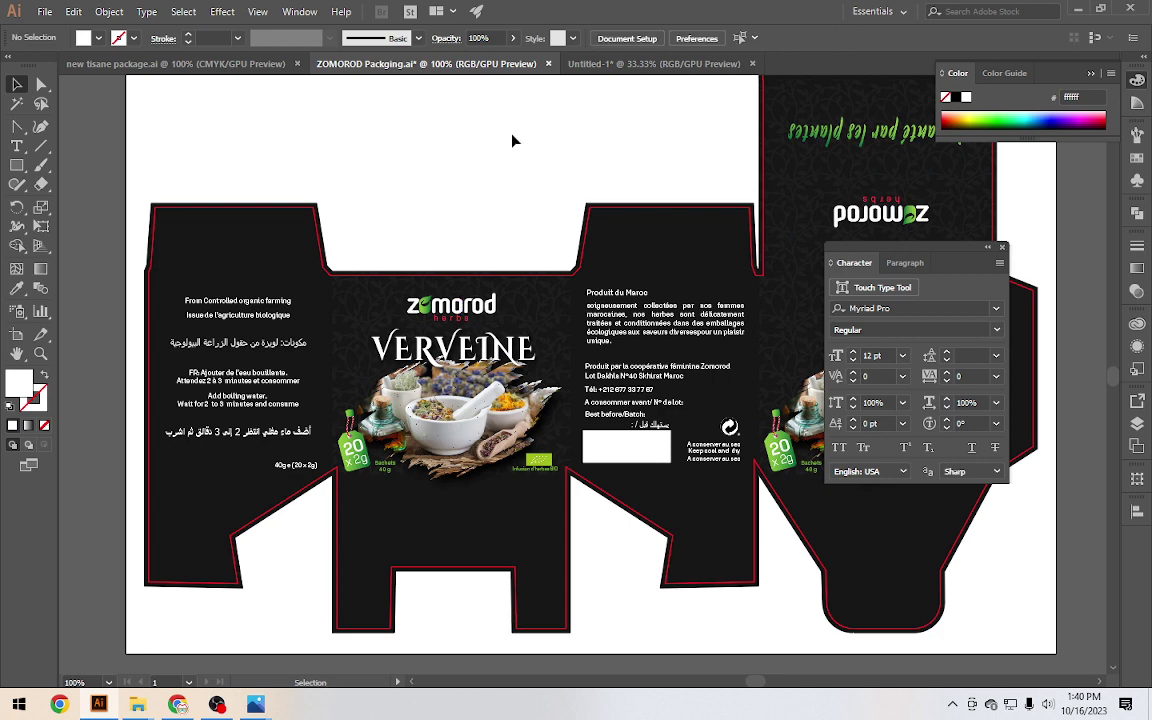
click(620, 63)
click(501, 66)
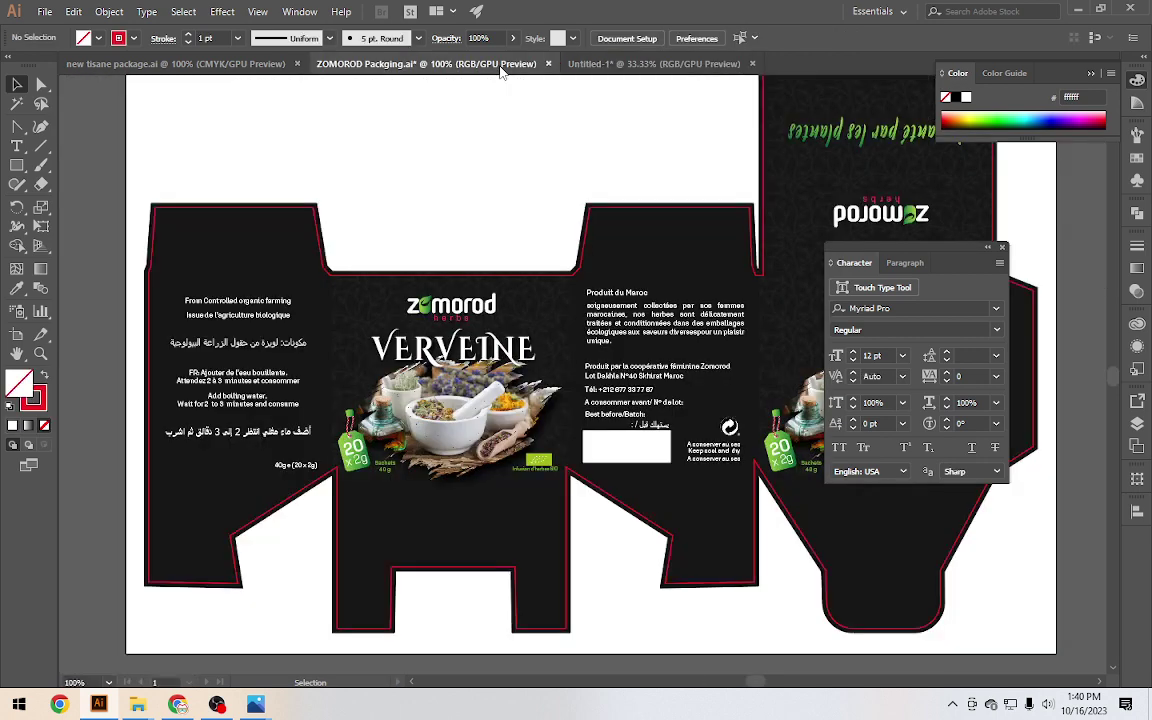
Open the zomord.ai logo file, dismissing the newer-version and page prompts
click(45, 12)
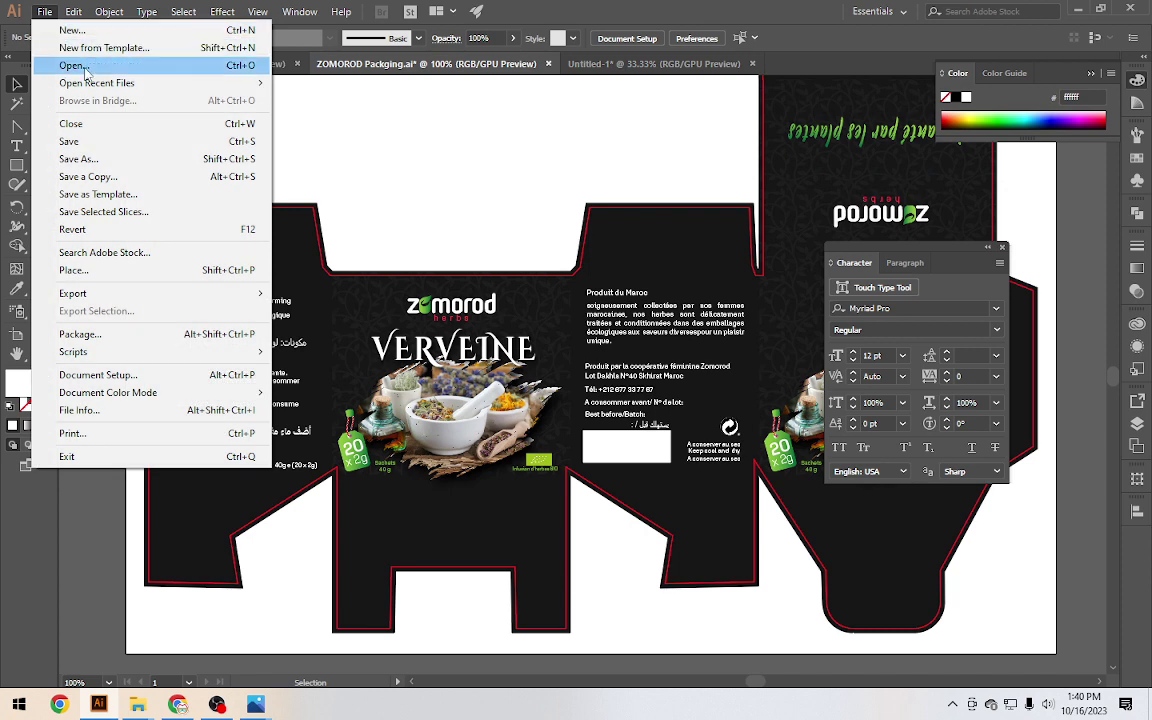
click(85, 70)
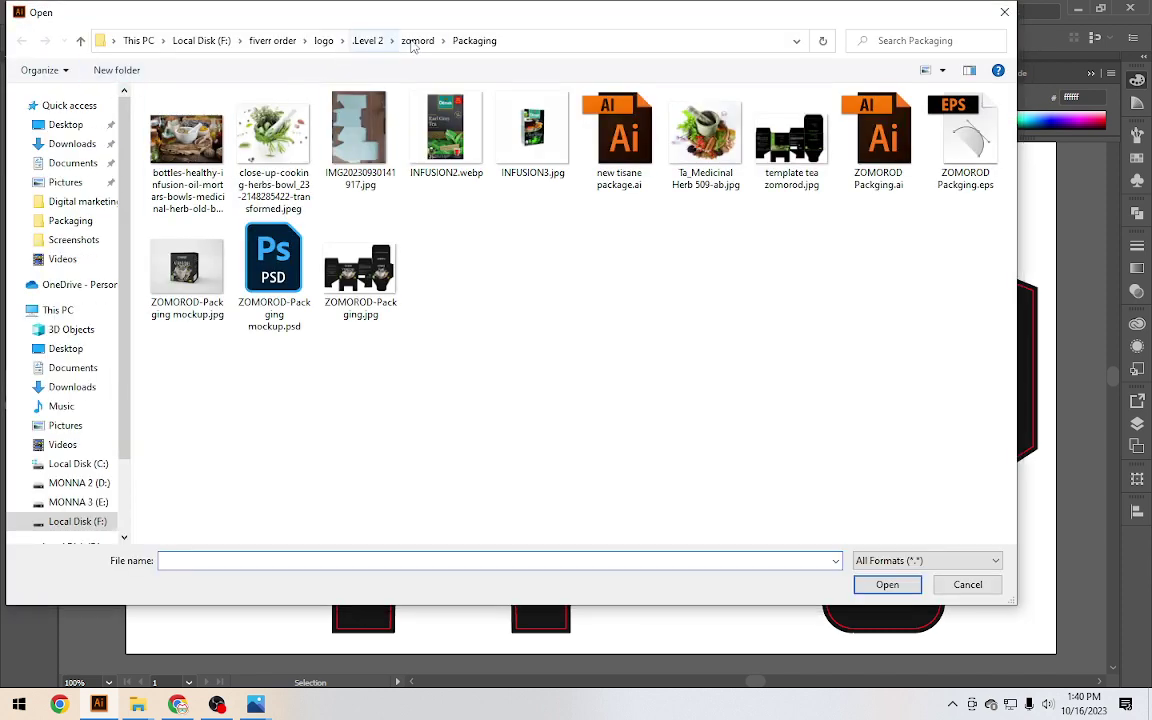
click(415, 40)
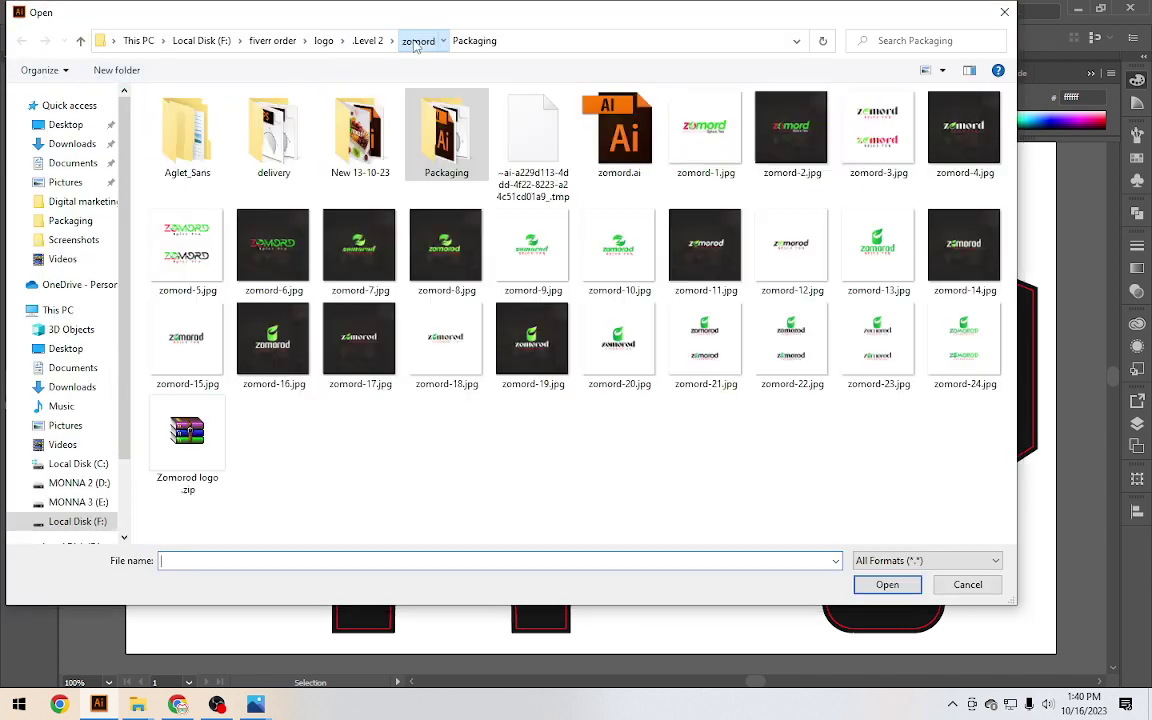
click(624, 140)
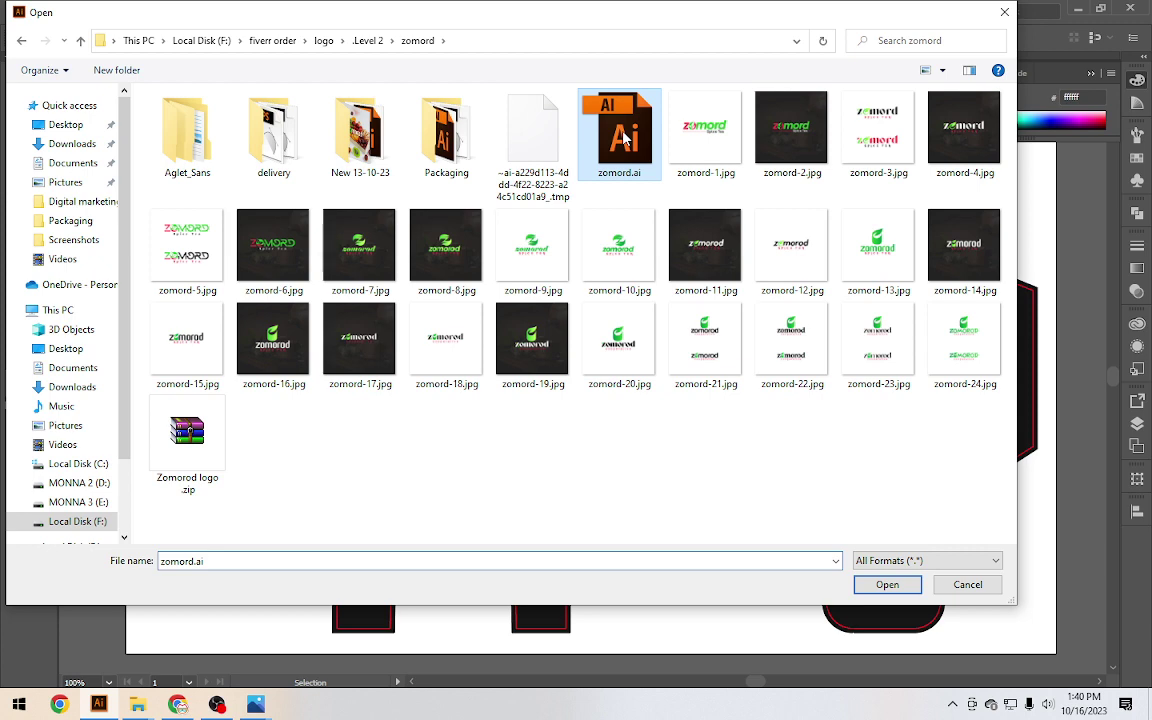
double_click(624, 140)
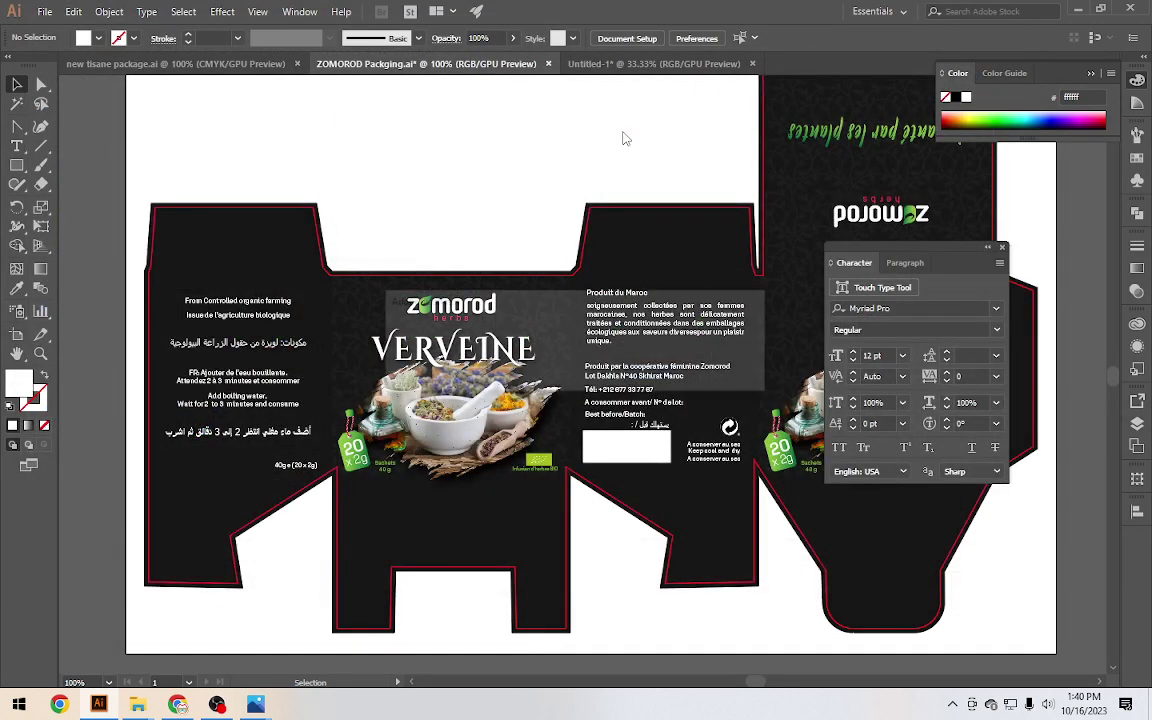
click(676, 372)
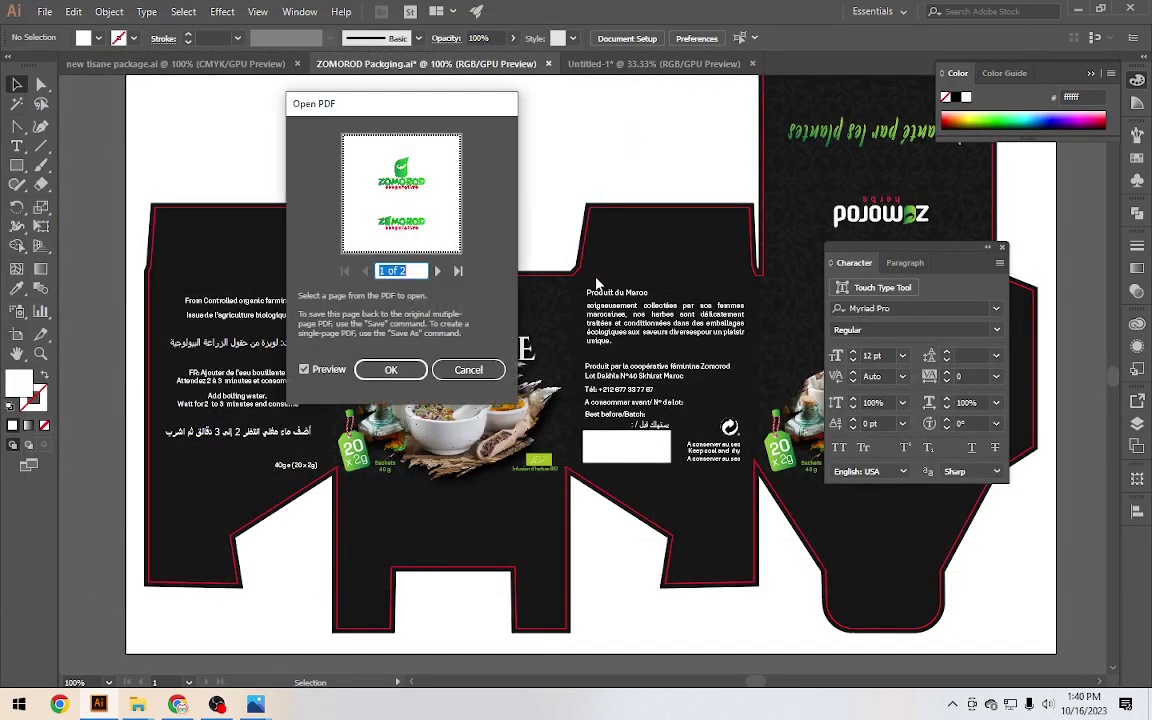
click(468, 369)
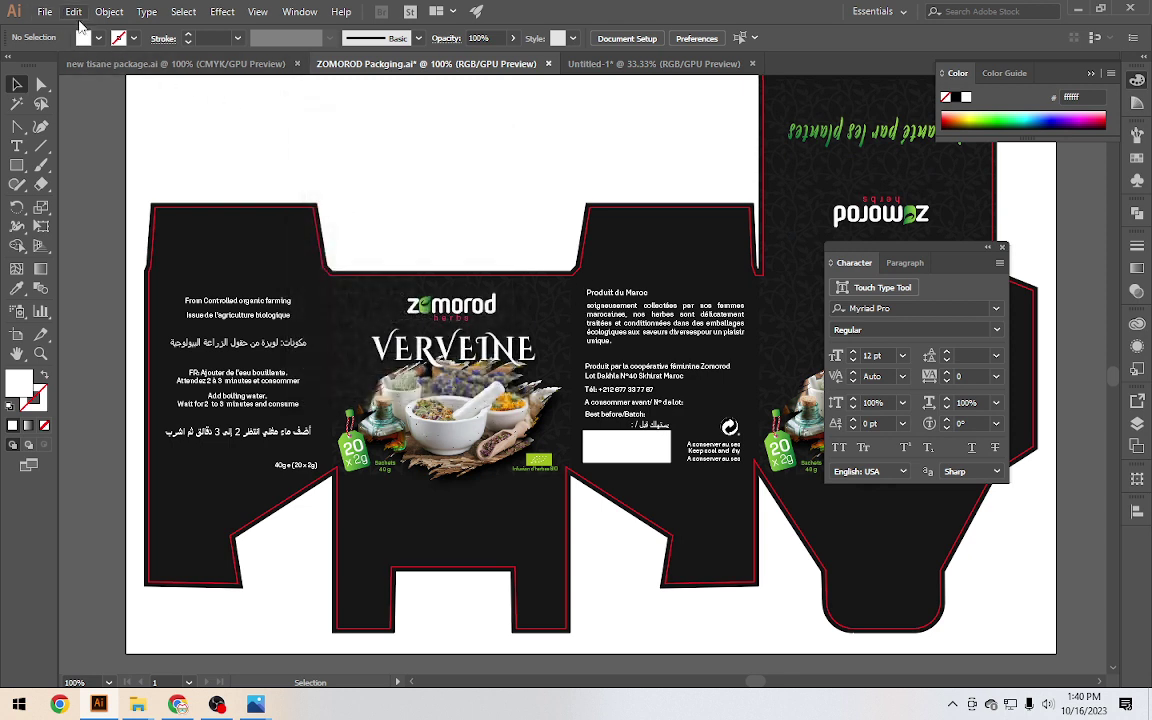
In Untitled-1, browse the delivery folder for a logo to place as large thumbnails, then cancel
key(ctrl+Tab)
click(45, 12)
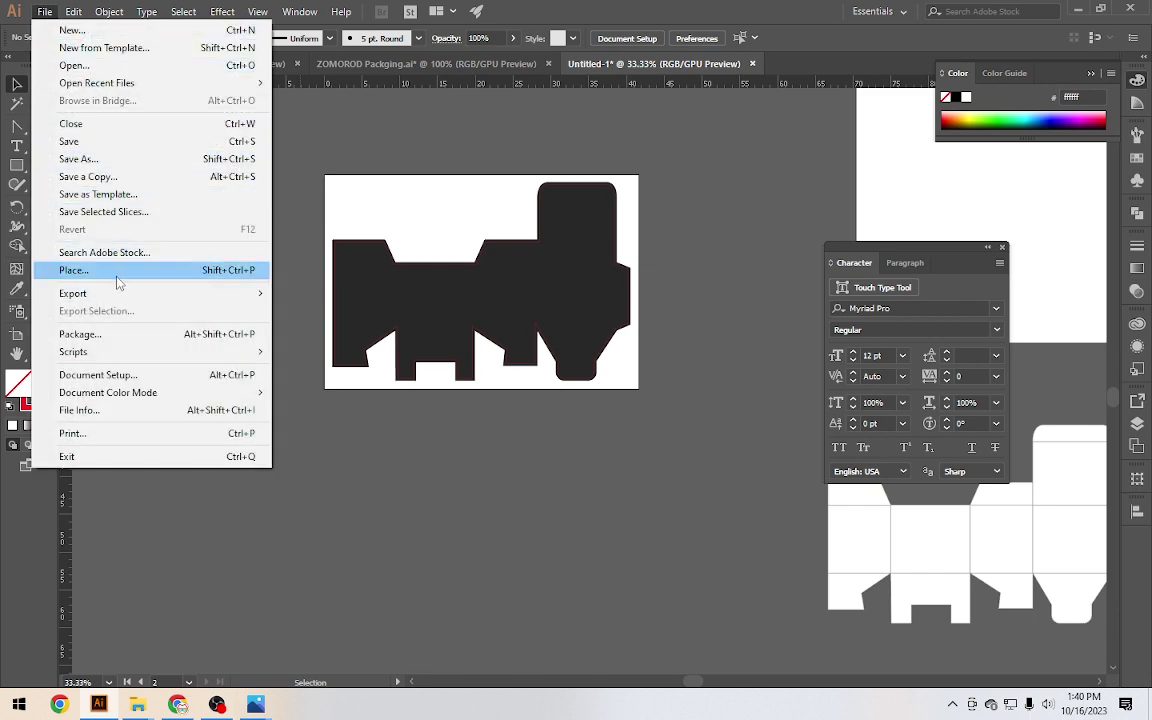
click(75, 270)
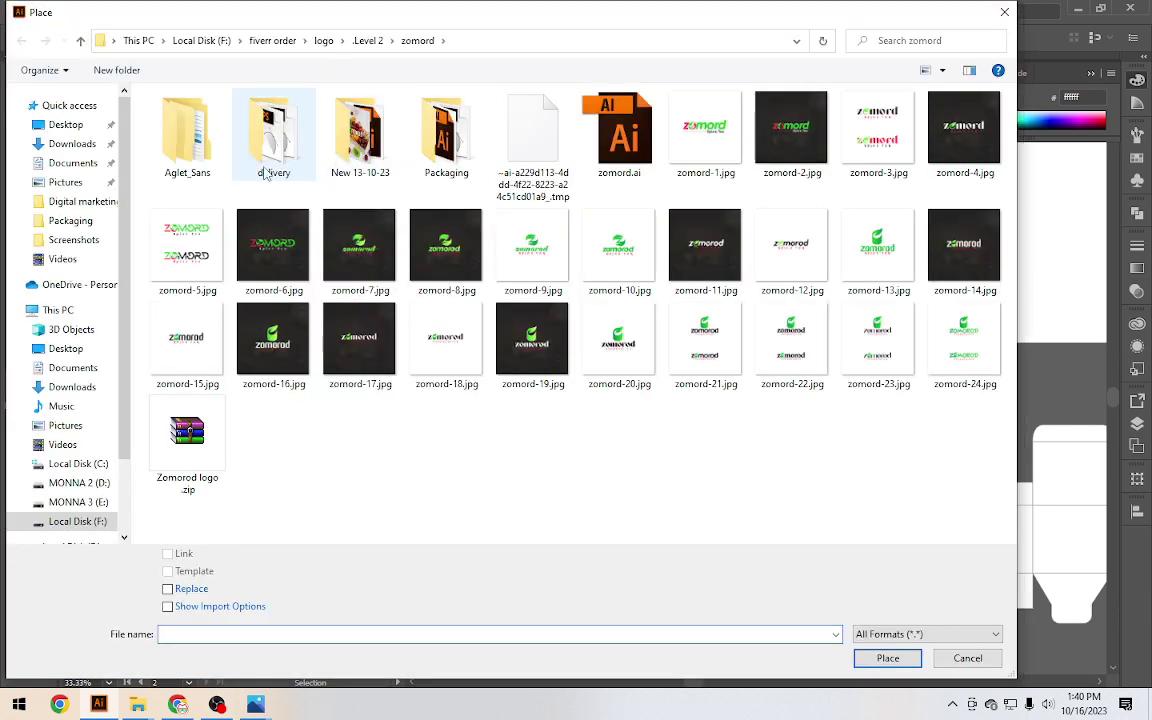
double_click(265, 174)
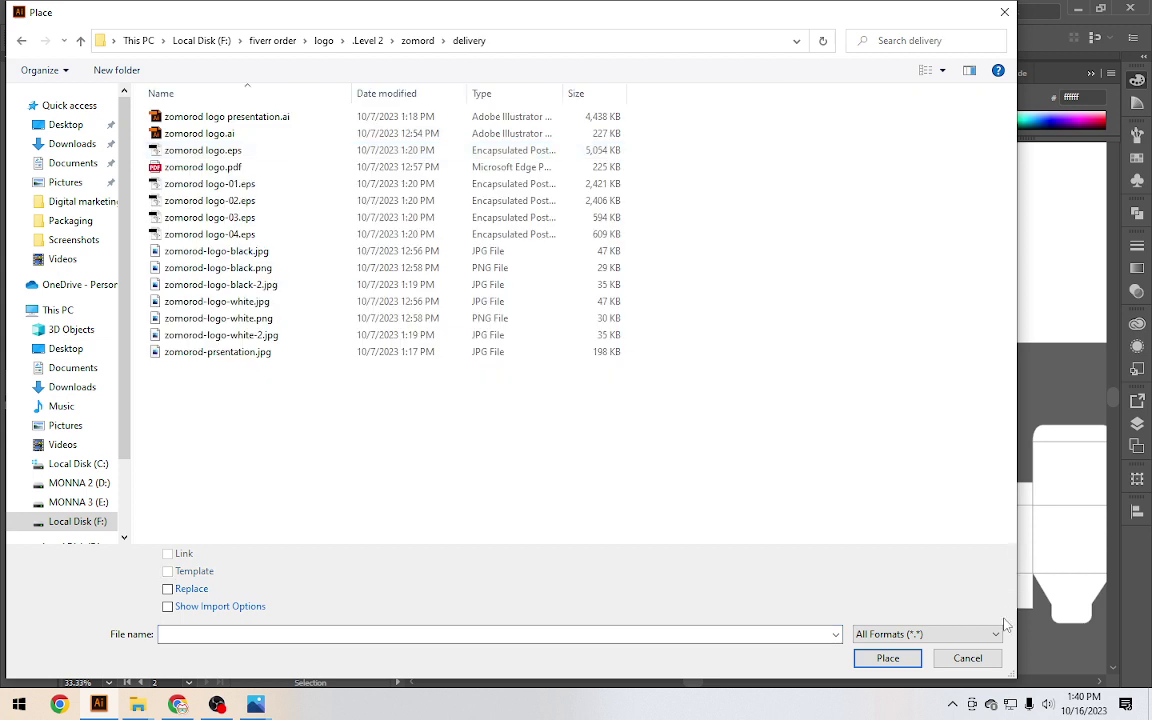
click(942, 70)
click(1000, 47)
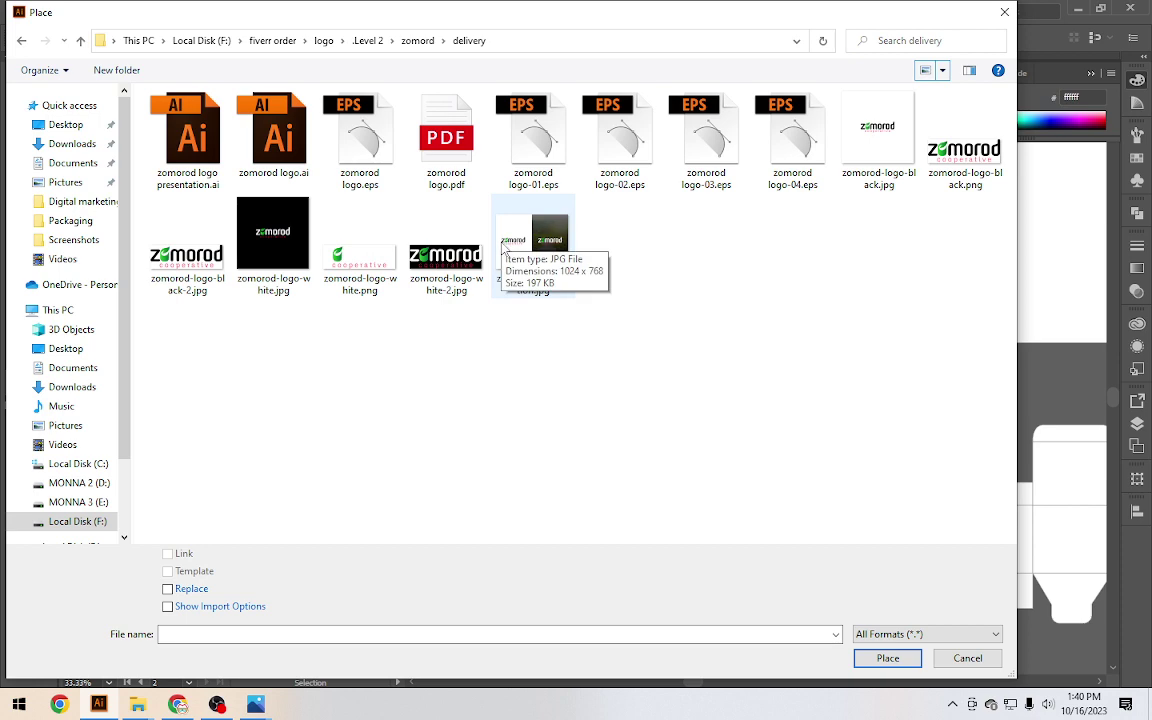
click(953, 661)
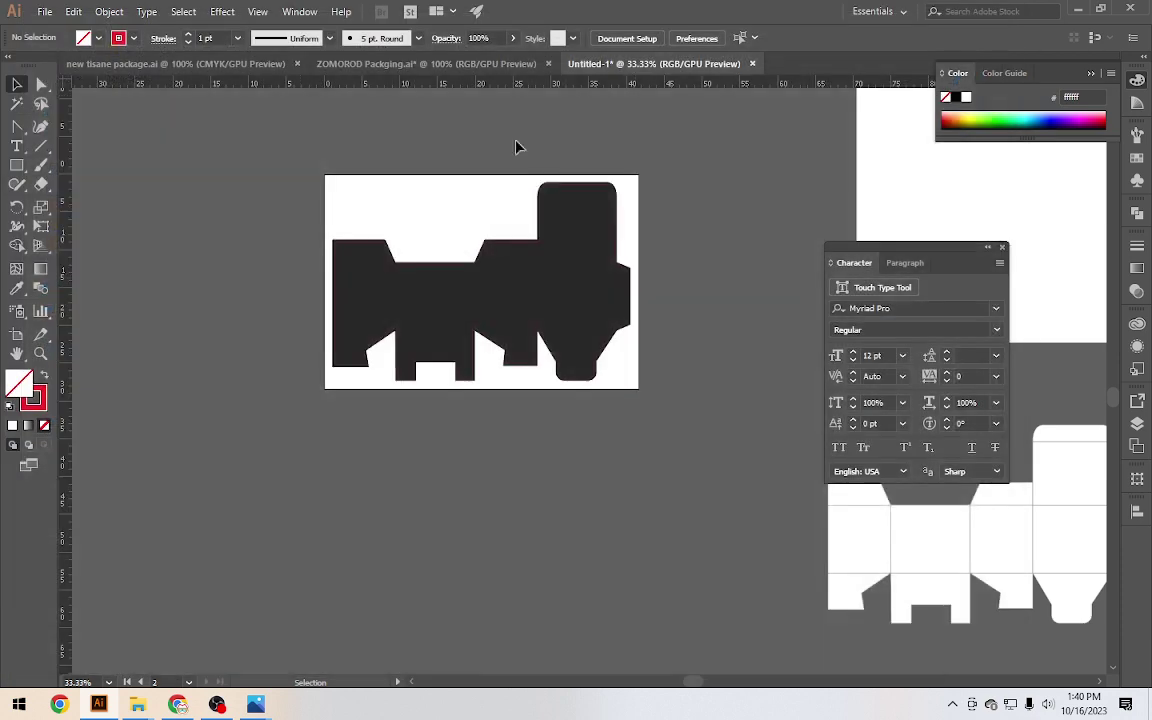
Try opening zomorod logo-01.eps from the delivery folder and dismiss the can't-open error
click(45, 12)
click(76, 65)
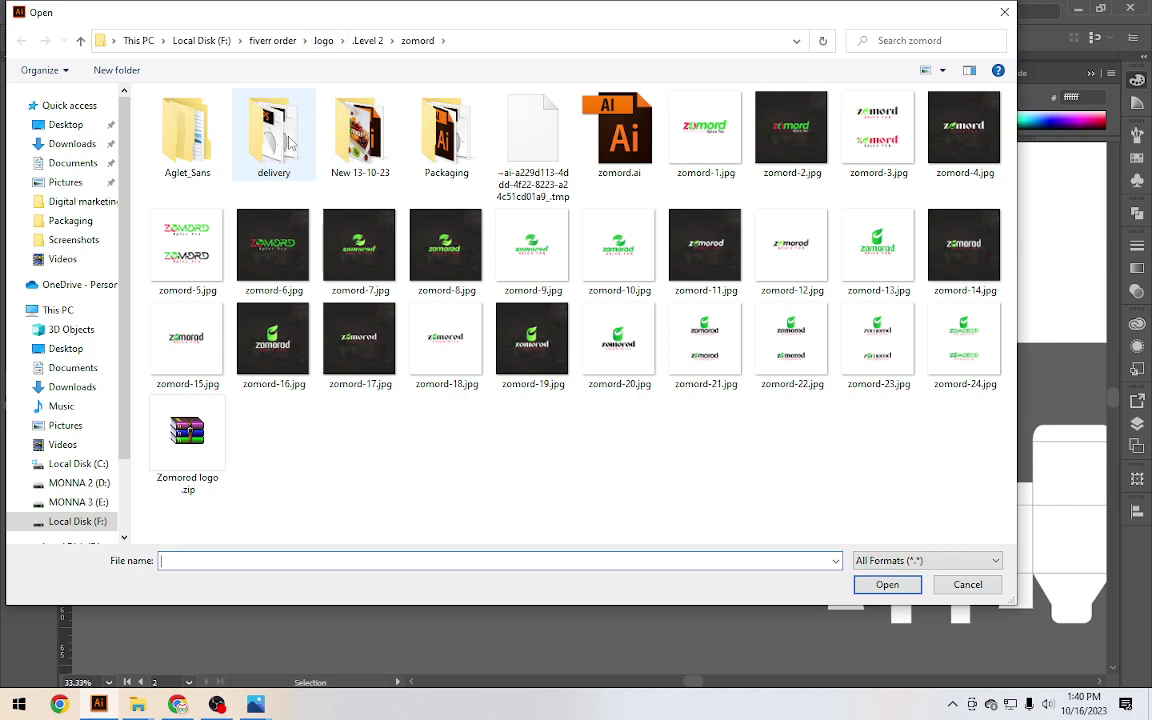
double_click(285, 135)
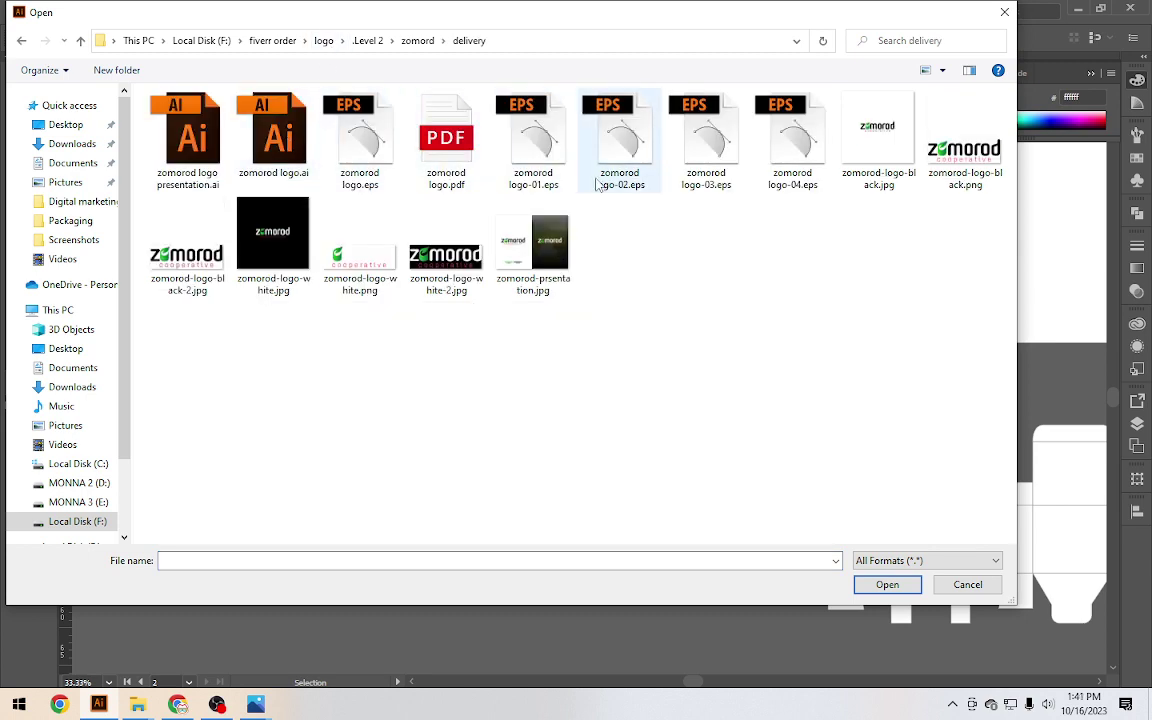
click(550, 148)
double_click(552, 150)
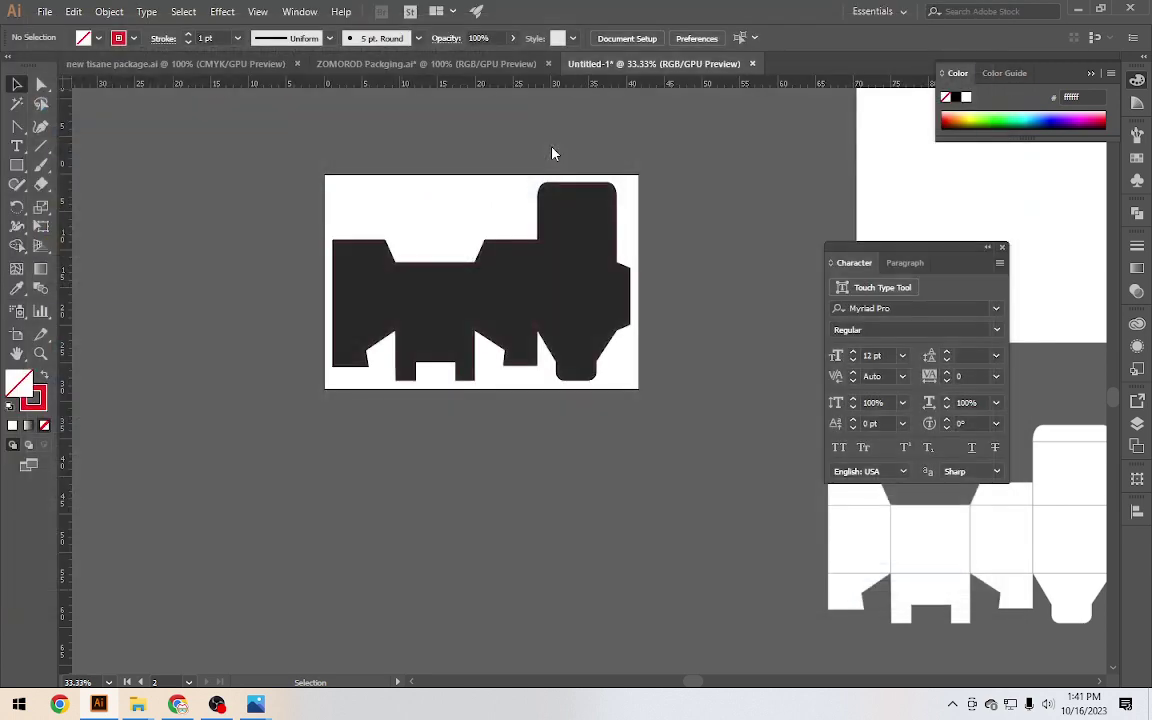
click(735, 382)
Close the open logo document and open the white Zomorod logo PNG instead
click(1092, 75)
click(1000, 63)
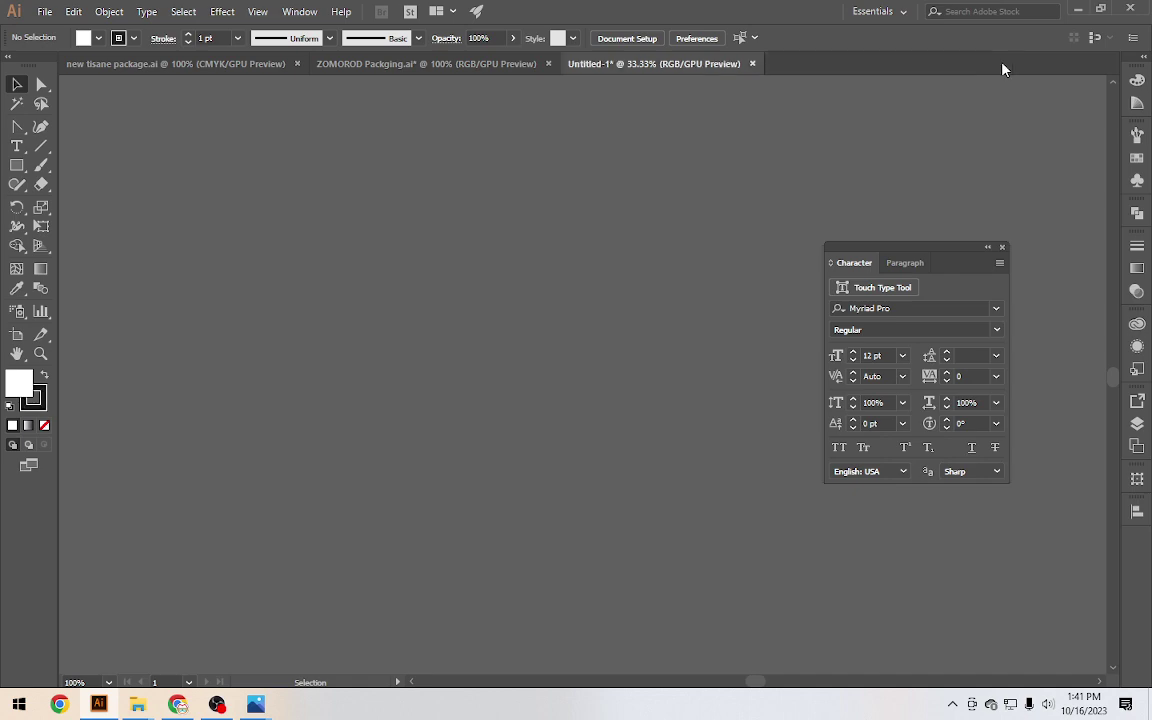
click(43, 12)
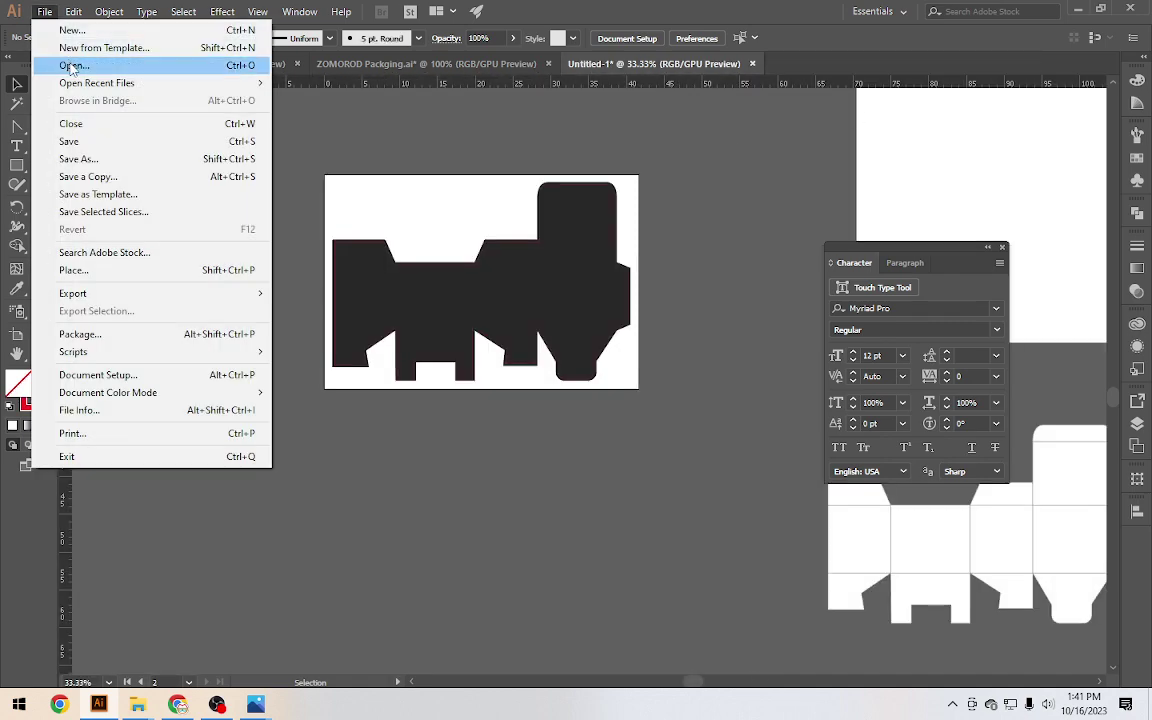
click(68, 65)
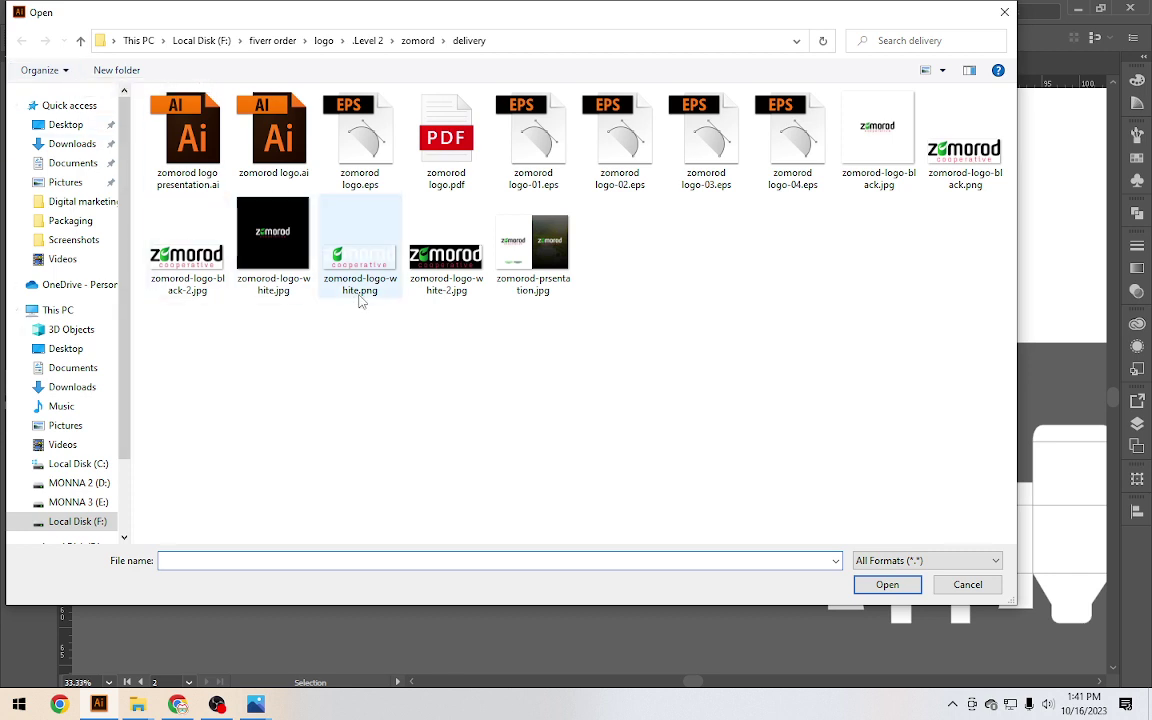
mouse_move(362, 258)
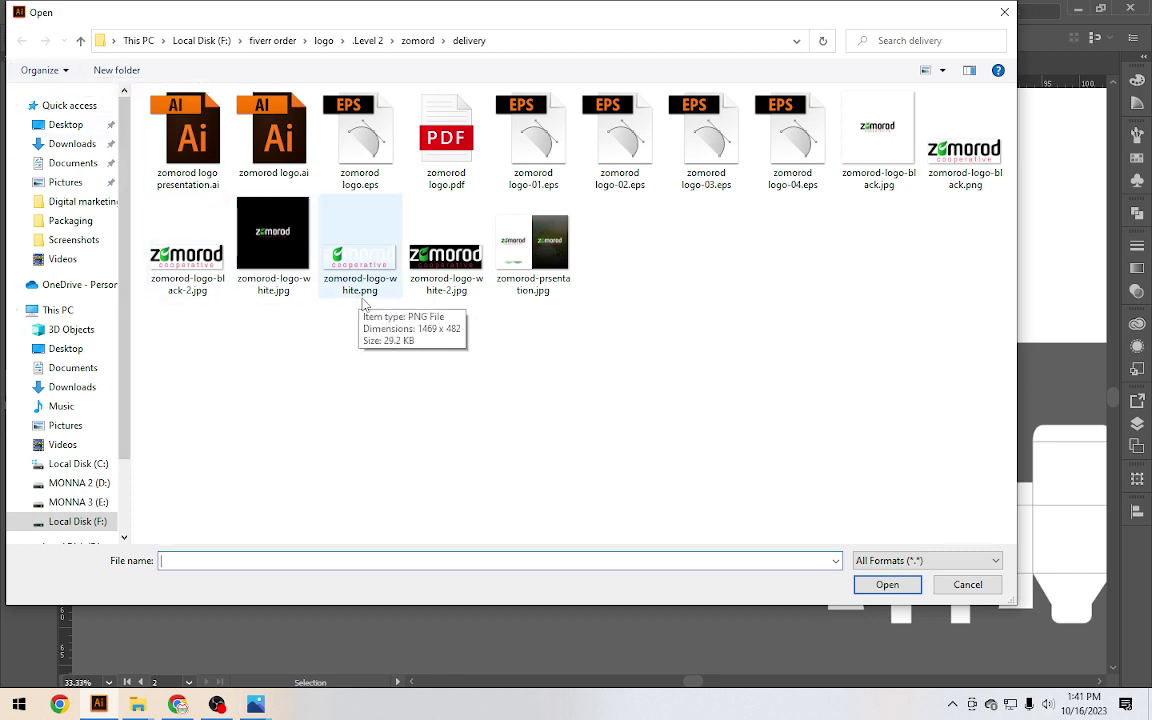
double_click(363, 280)
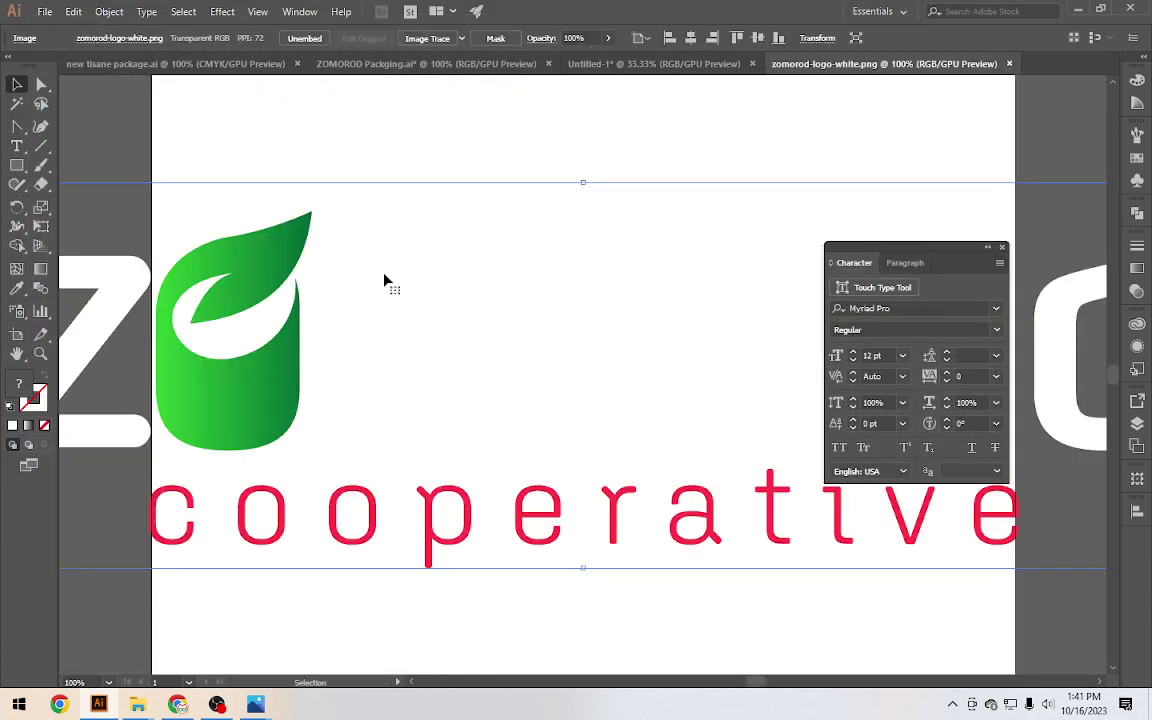
Drag the Zomorod logo image into Untitled-1 and shrink it
scroll(480, 300, down, 3)
mouse_move(549, 301)
mouse_down()
mouse_move(587, 128)
mouse_move(491, 473)
mouse_up()
drag(668, 476, 465, 478)
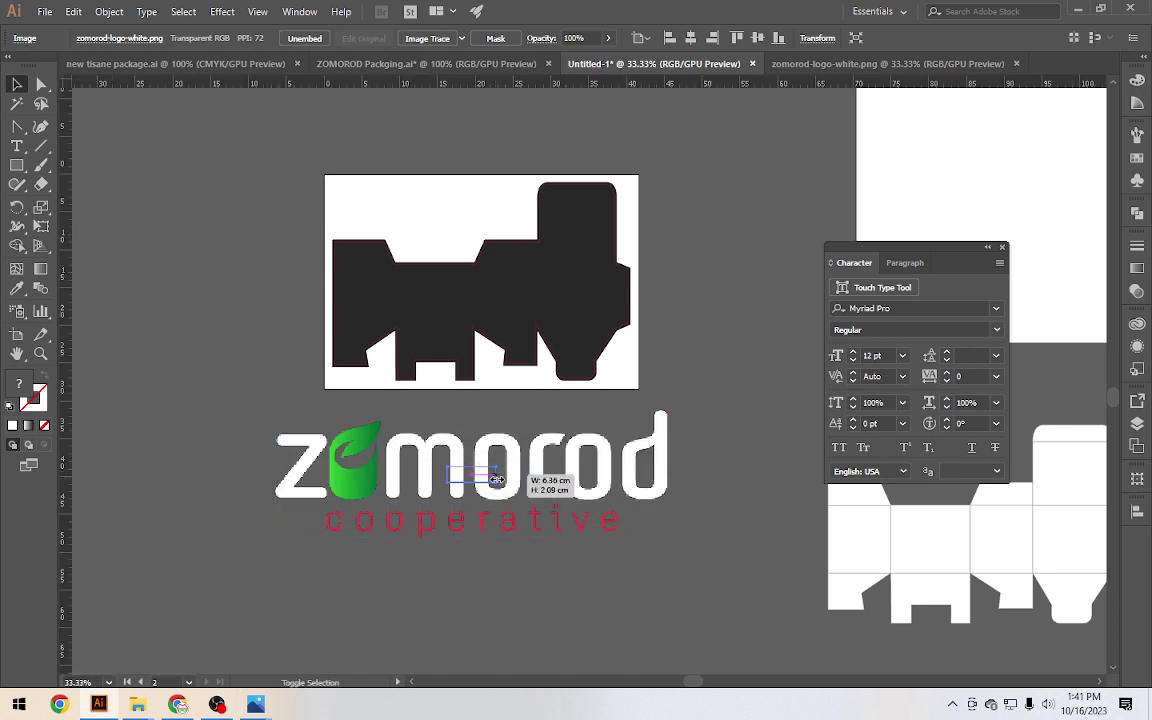
Position the scaled logo near the top of the dark panel, then return to ZOMOROD Packging
scroll(452, 508, up, 3)
scroll(520, 520, up, 2)
scroll(545, 568, up, 1)
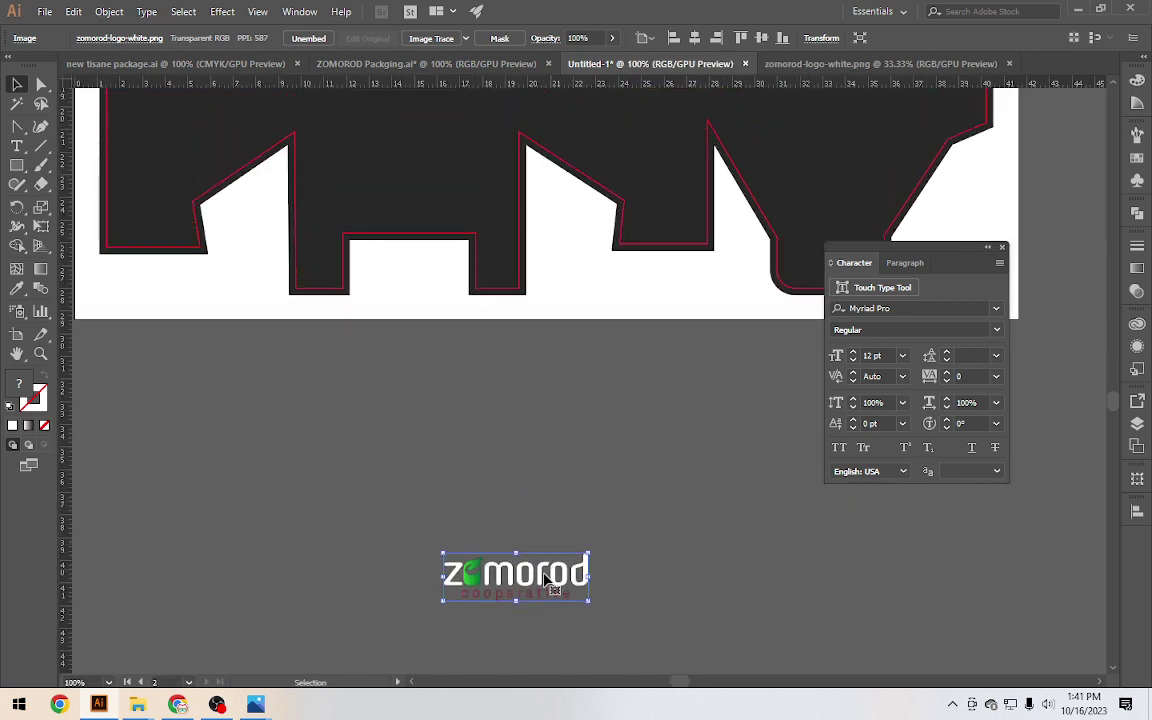
drag(545, 568, 425, 345)
scroll(420, 230, up, 4)
scroll(425, 345, up, 1)
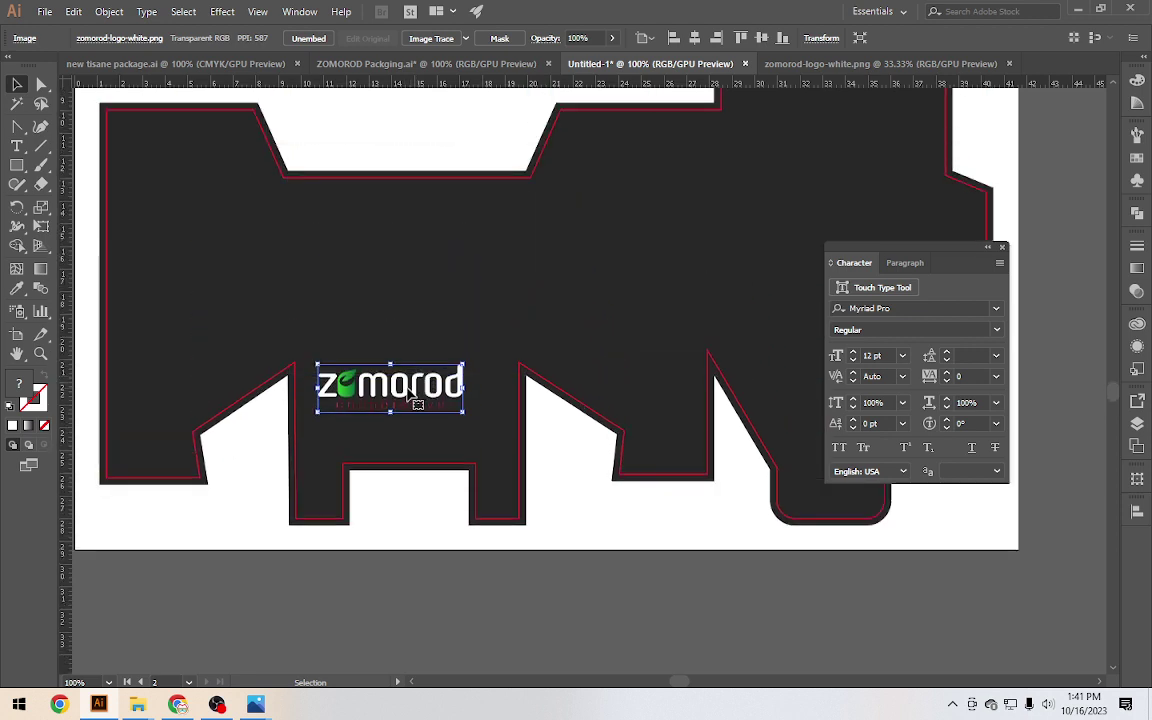
drag(414, 396, 420, 222)
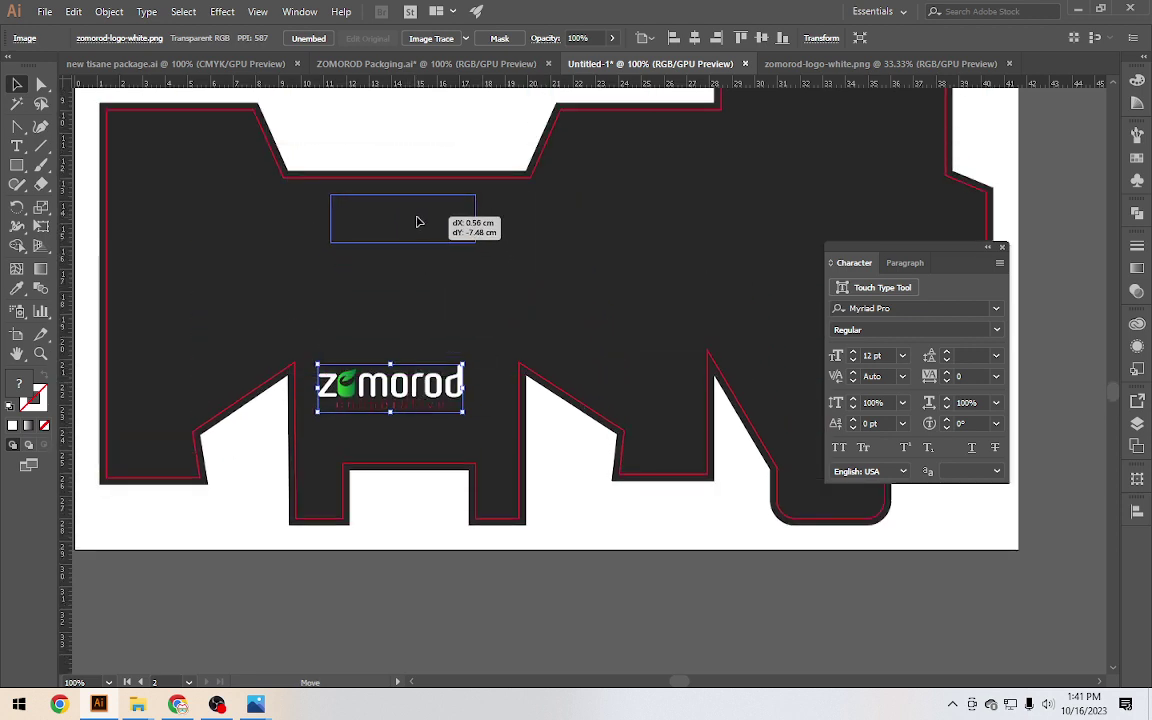
drag(420, 222, 407, 233)
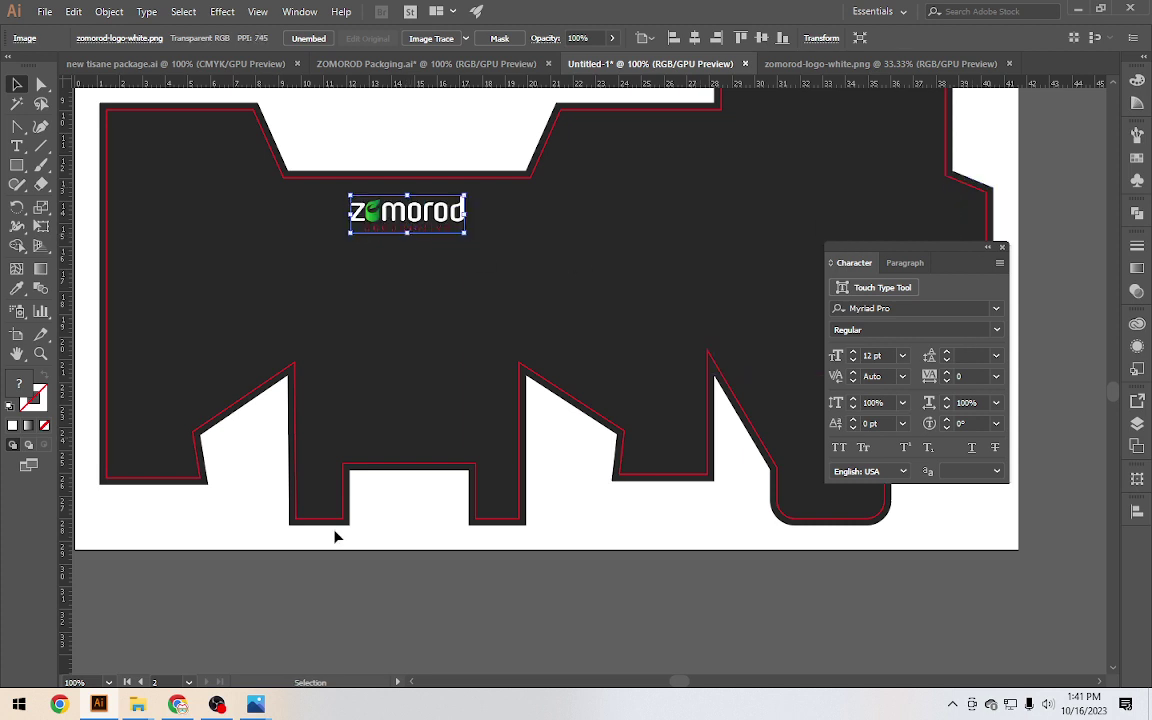
click(1078, 207)
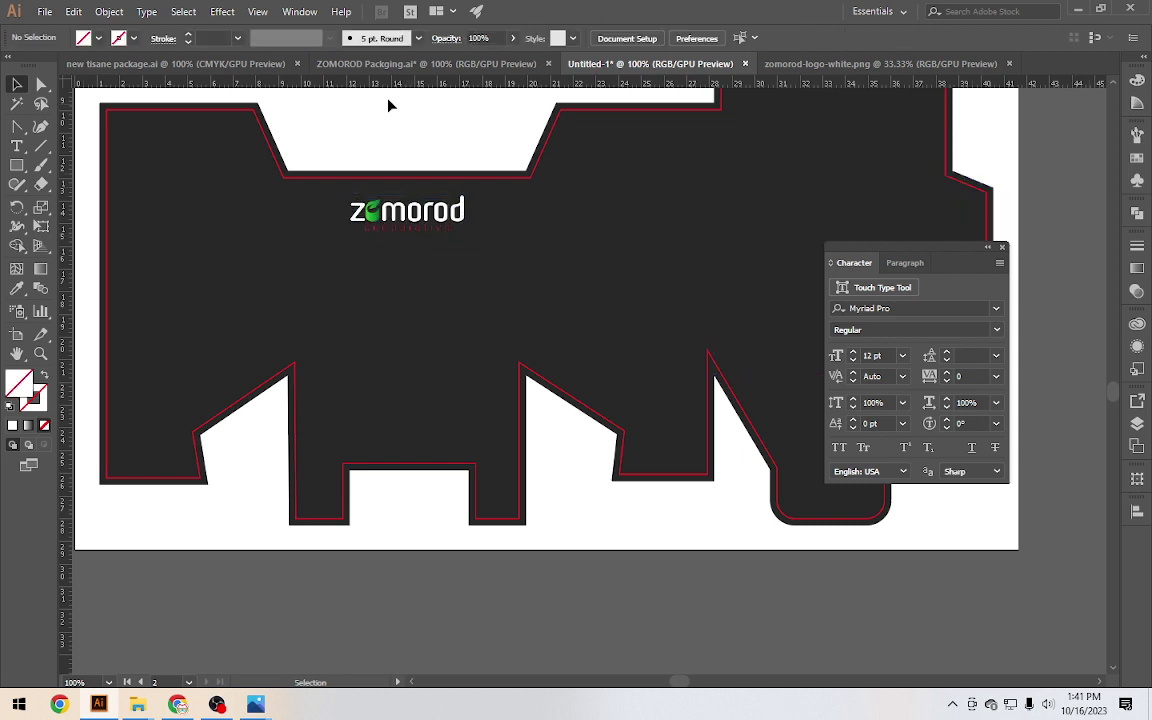
click(390, 64)
scroll(358, 405, up, 2)
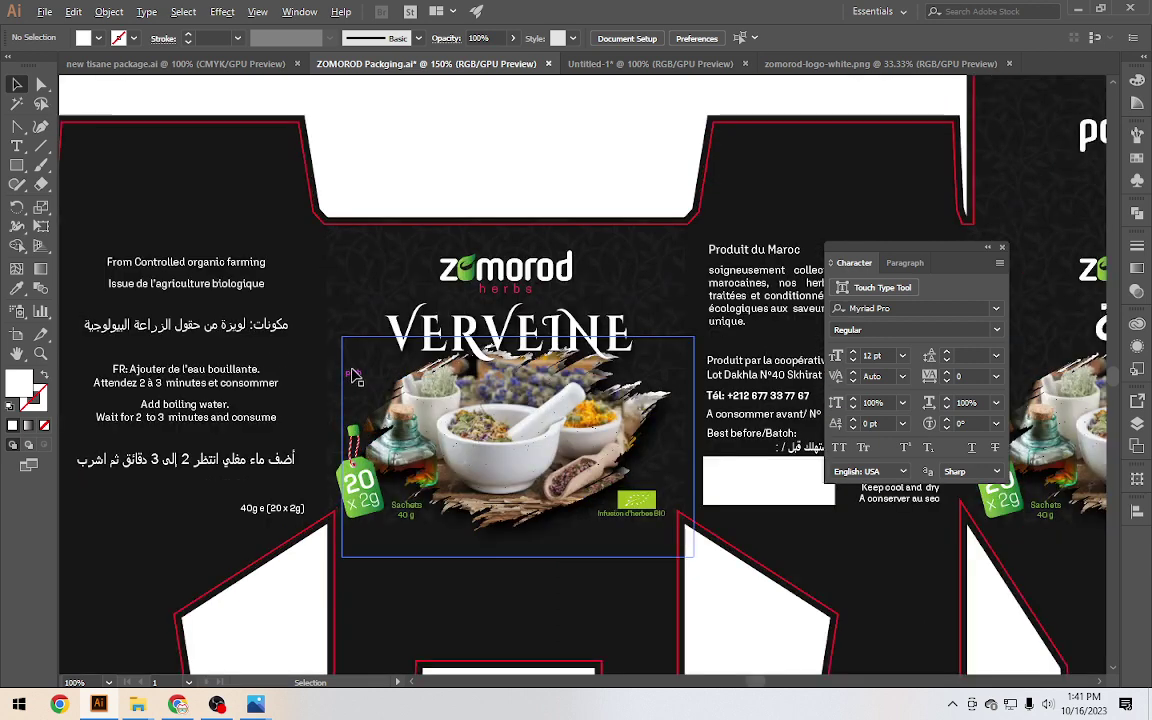
scroll(355, 375, up, 2)
scroll(372, 335, up, 1)
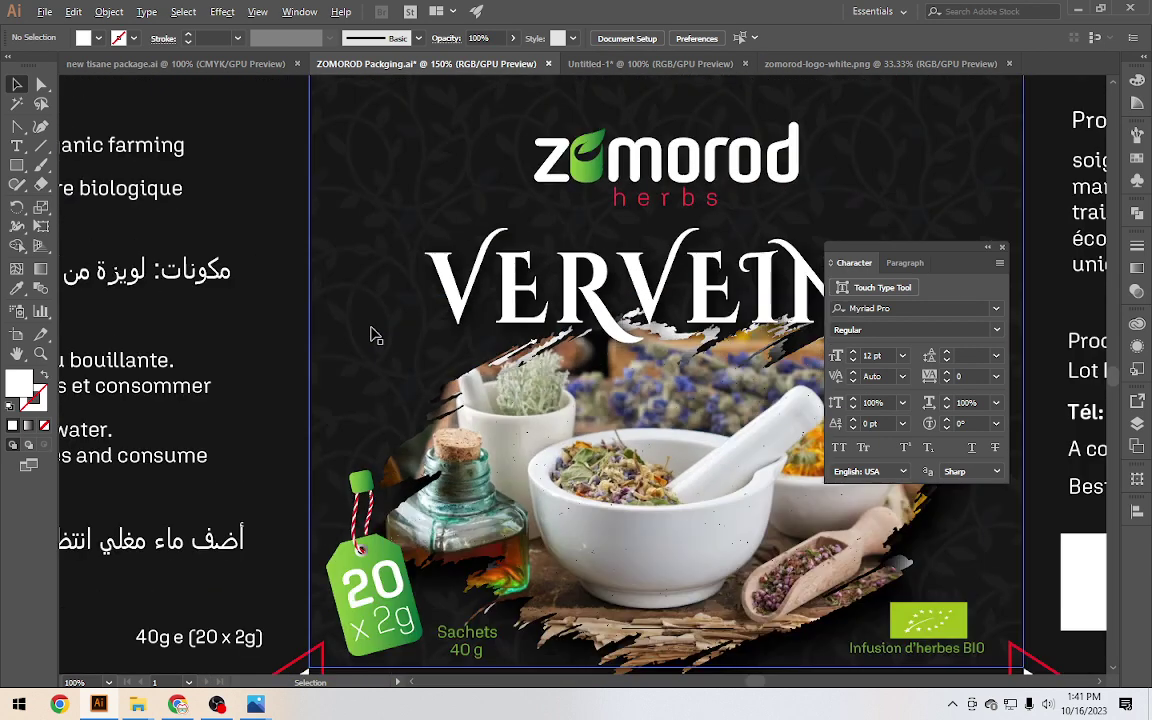
click(388, 261)
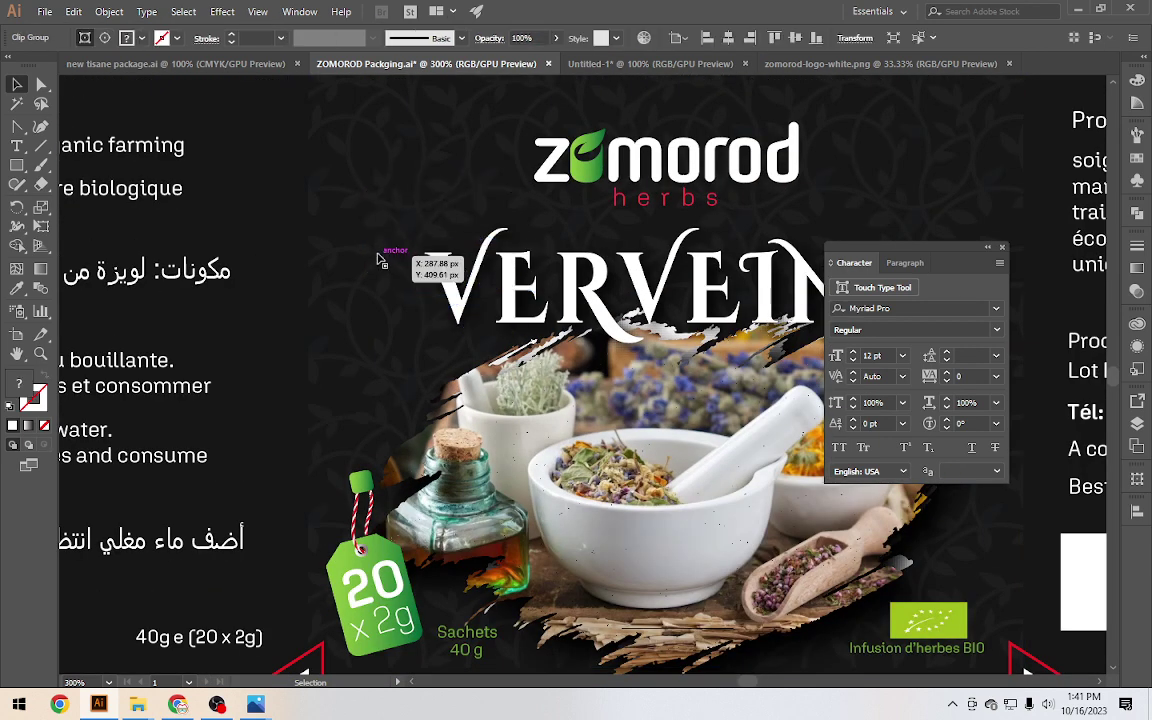
double_click(420, 213)
scroll(420, 213, down, 1)
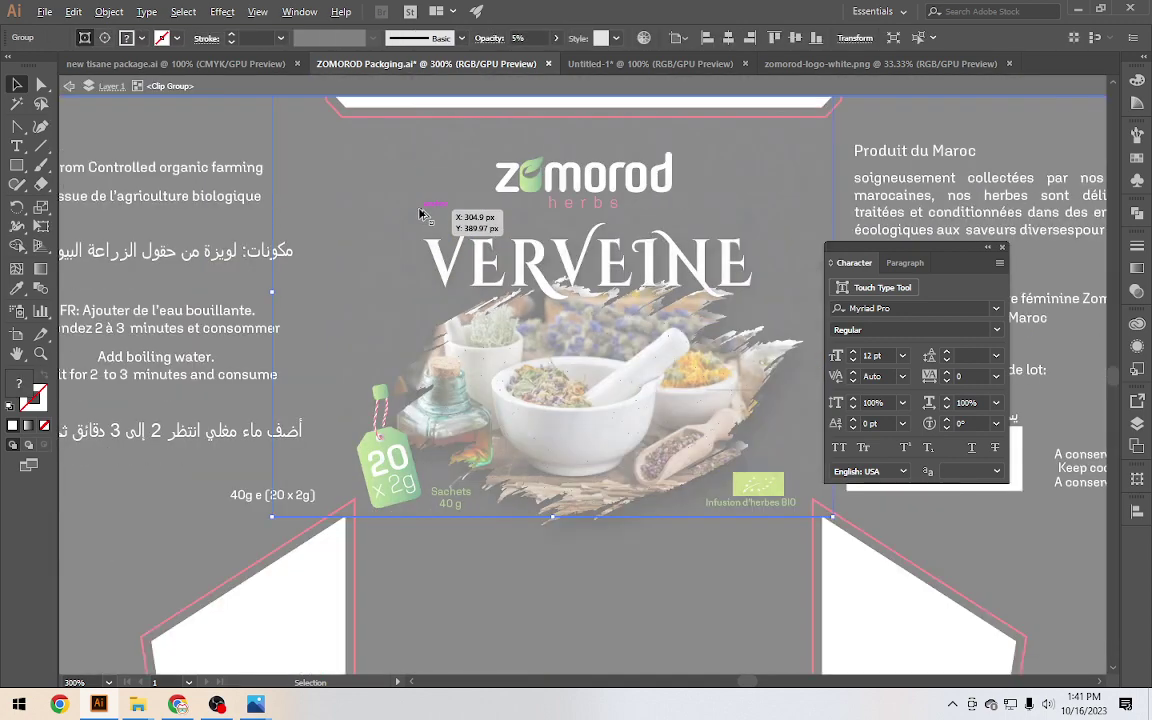
scroll(420, 213, down, 1)
double_click(320, 565)
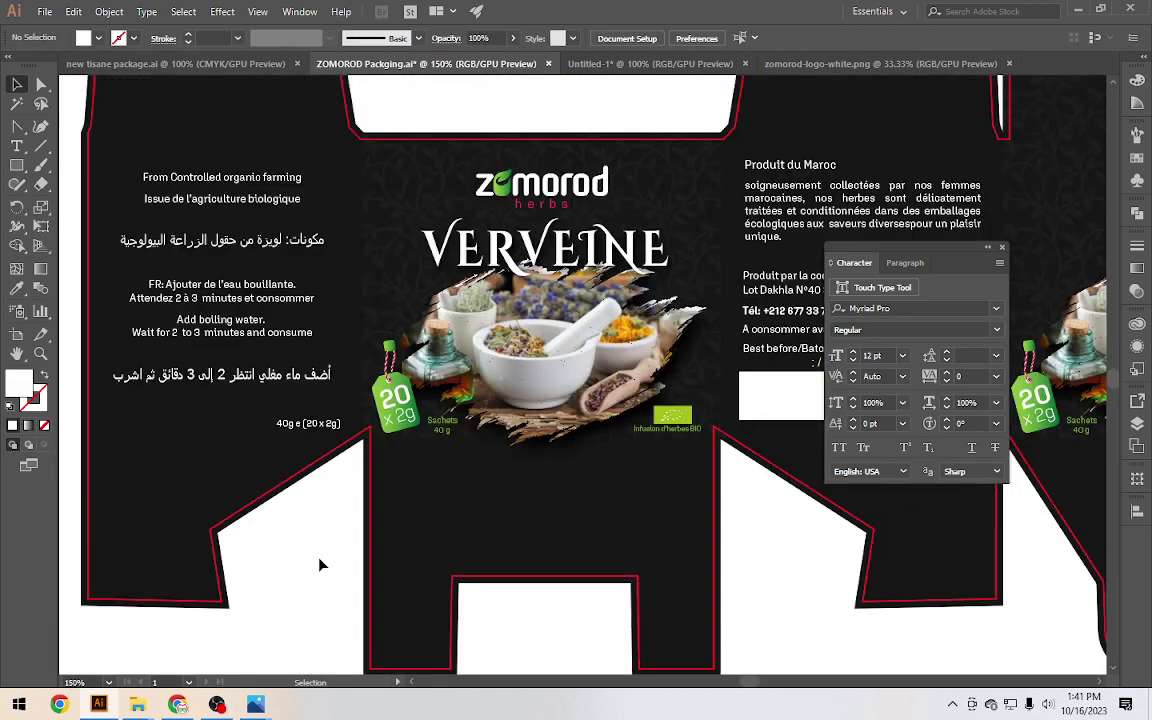
Go to the Freepik website in a new Chrome tab
click(177, 704)
click(787, 14)
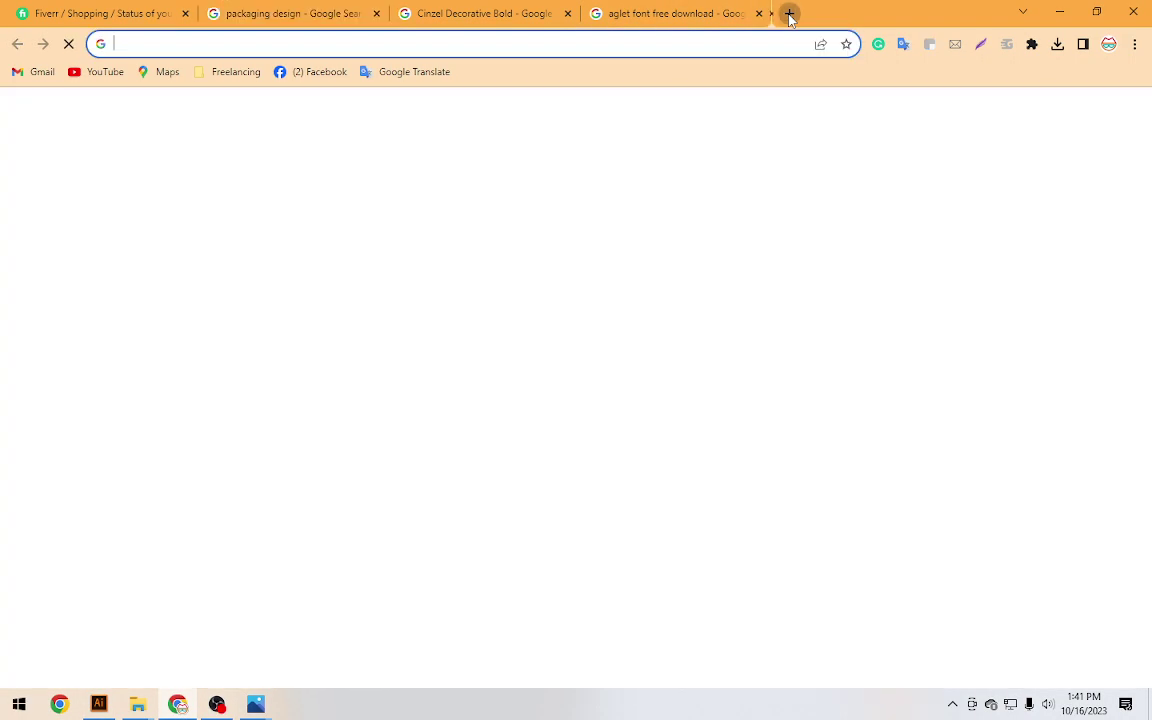
text(free)
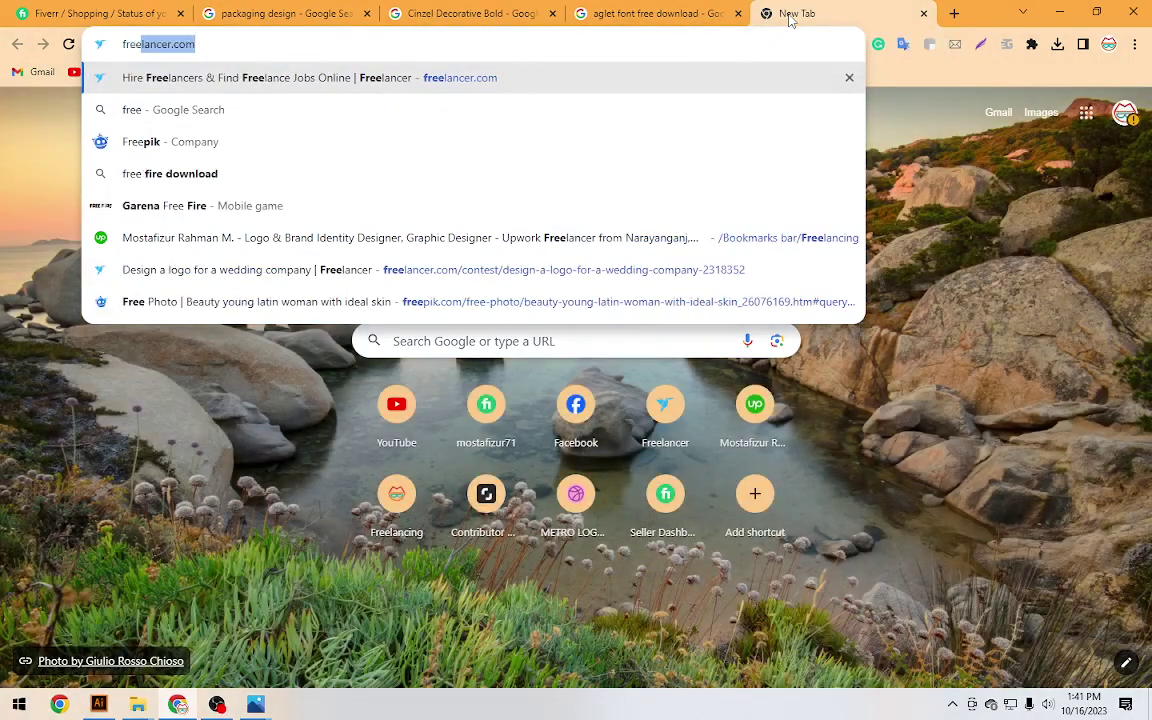
click(543, 142)
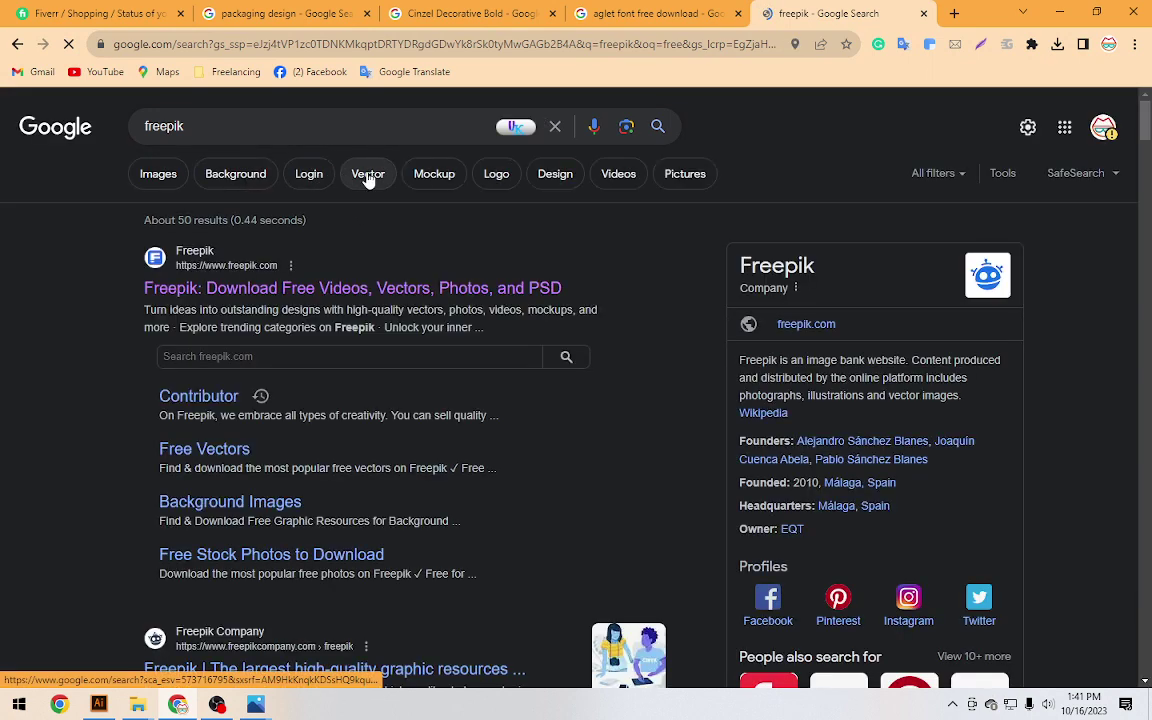
click(245, 292)
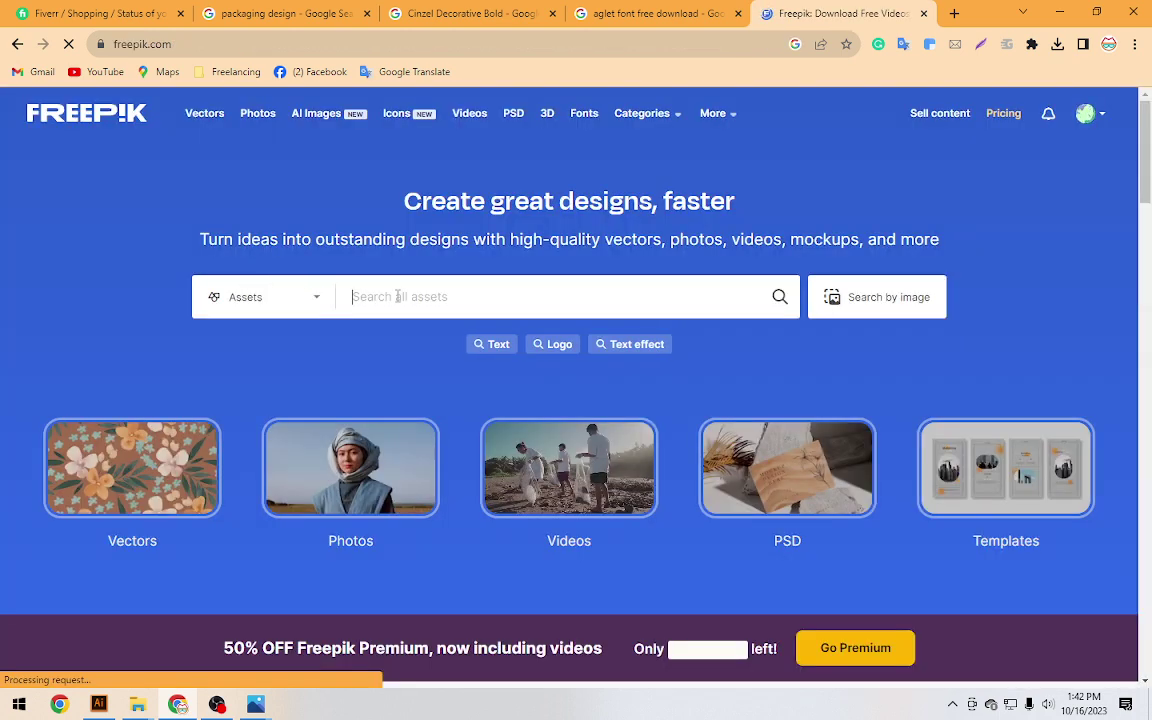
Search Freepik for leaf textures and filter the results to Vectors
text(leaf)
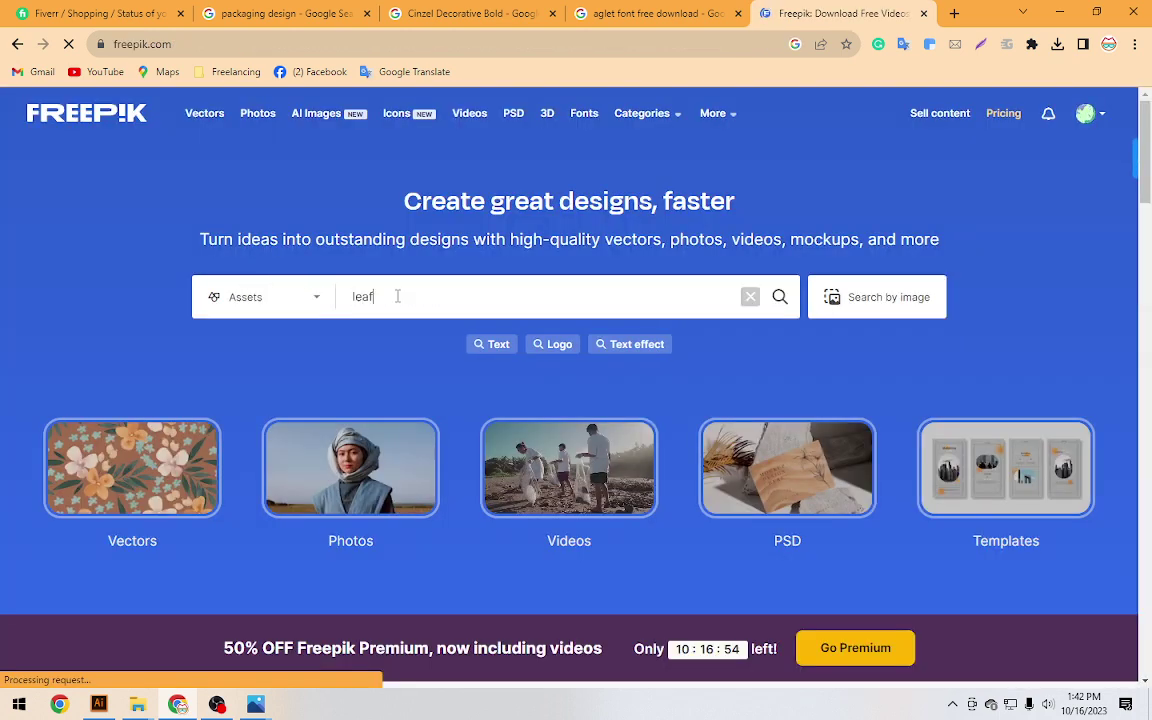
text( f)
text(xture)
click(779, 300)
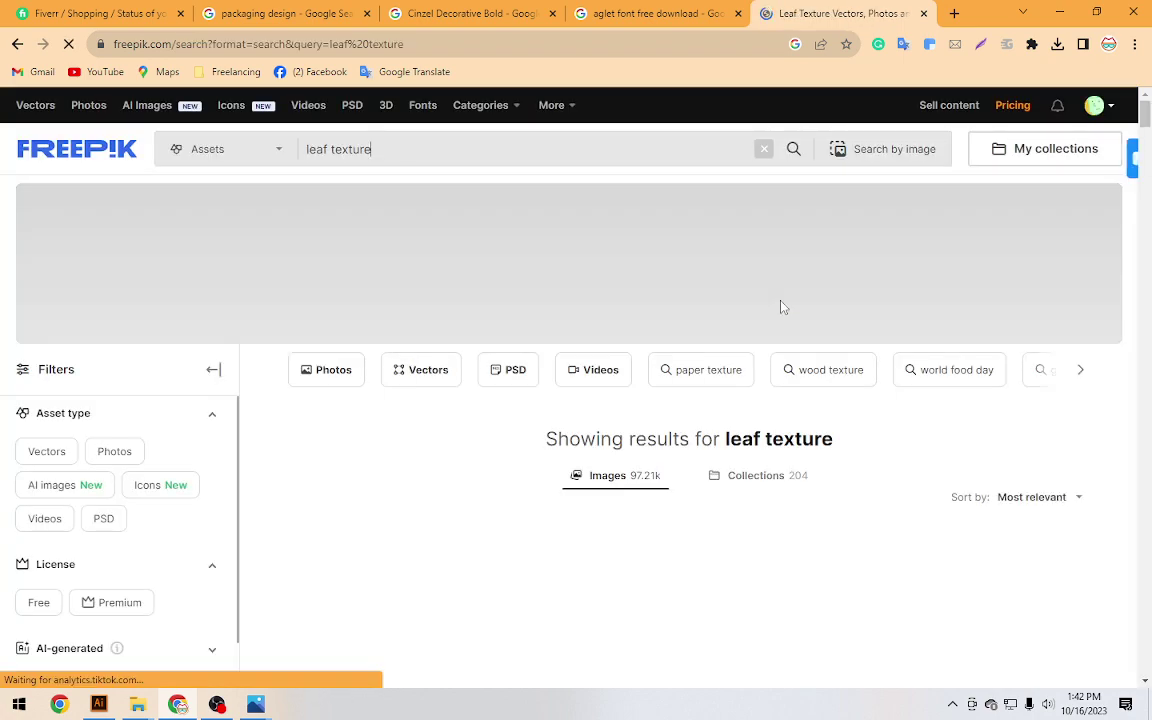
scroll(783, 307, down, 1)
scroll(537, 365, down, 2)
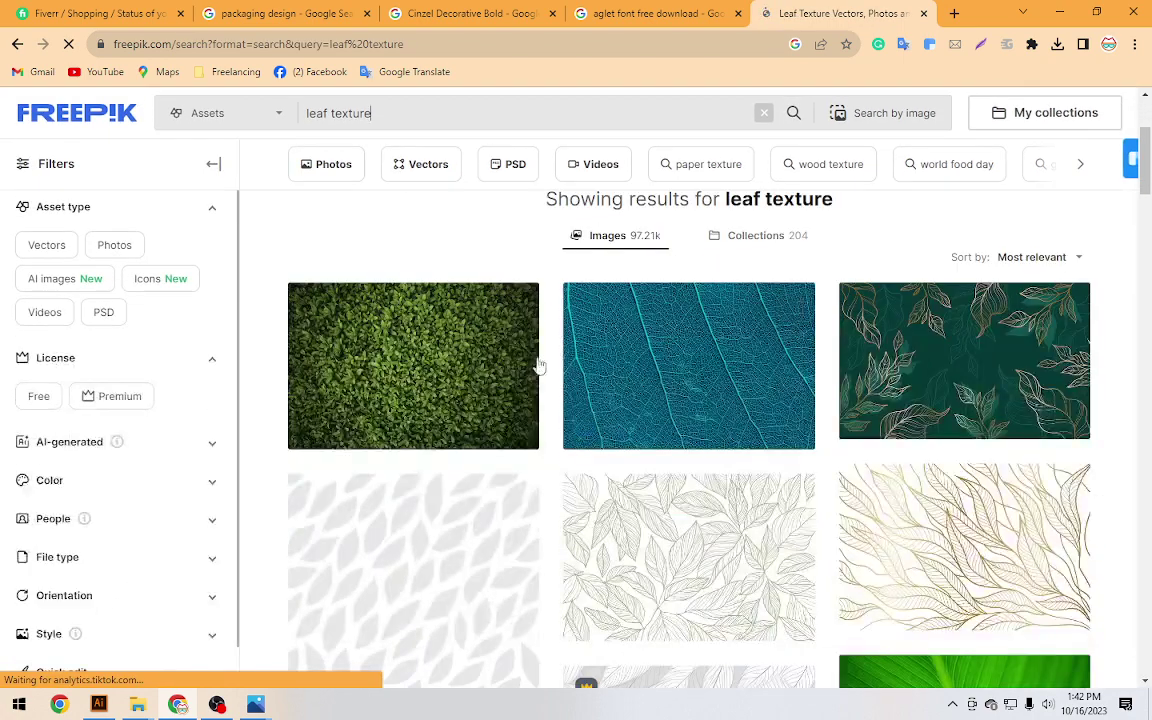
scroll(427, 369, down, 2)
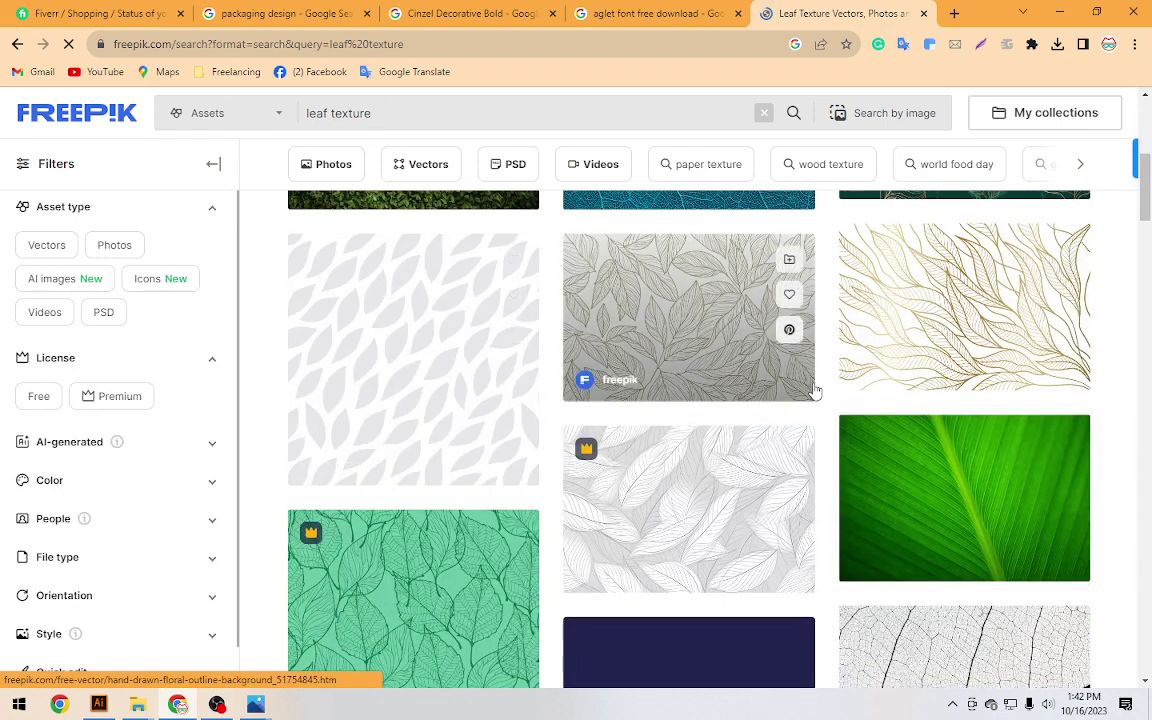
click(60, 249)
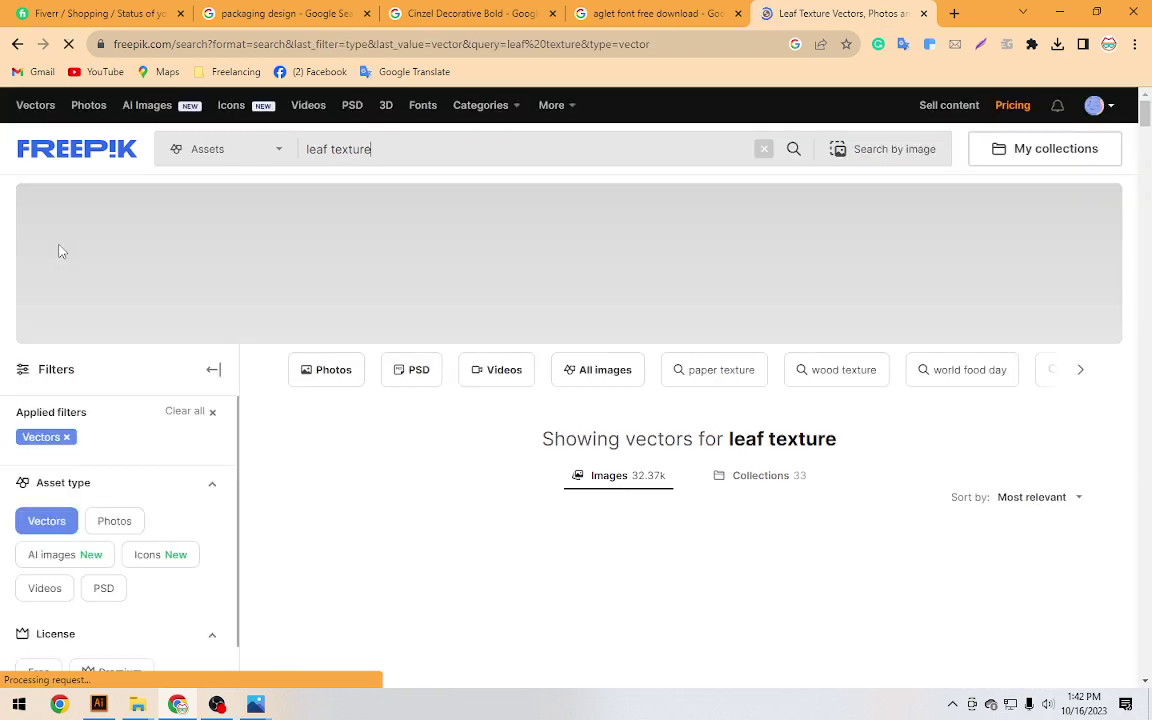
Scroll the vector results and open the grey leaf pattern's details
scroll(259, 369, down, 1)
scroll(255, 390, down, 4)
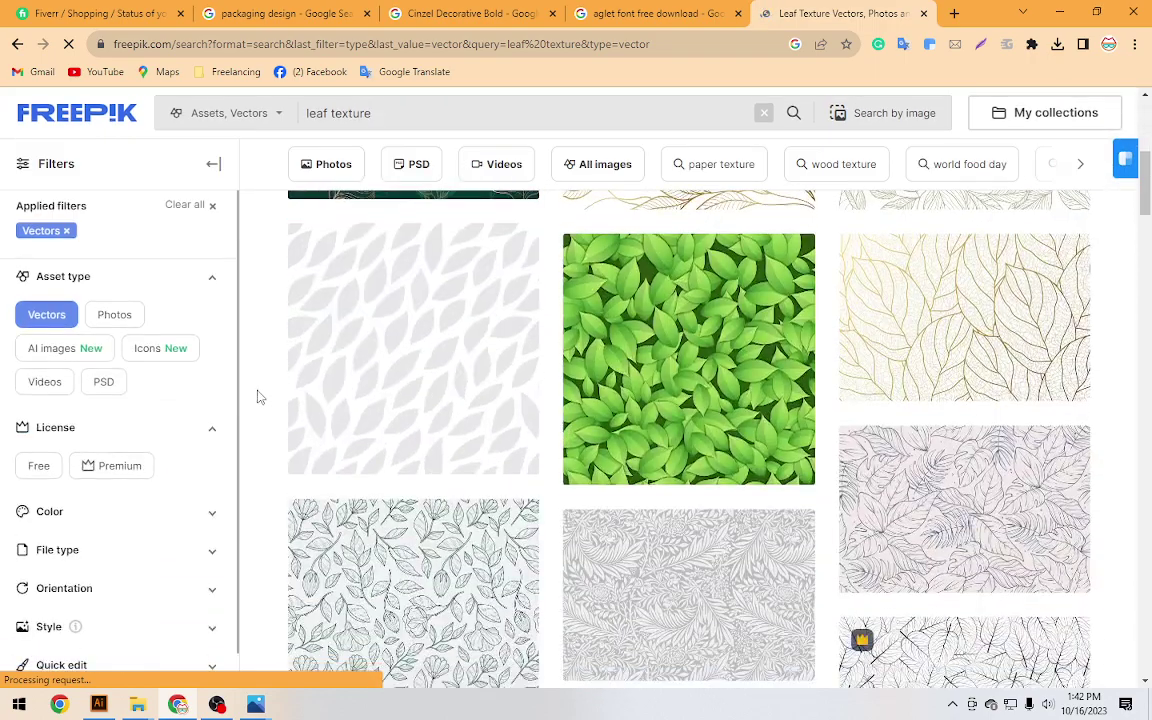
scroll(257, 397, down, 2)
scroll(257, 397, down, 2)
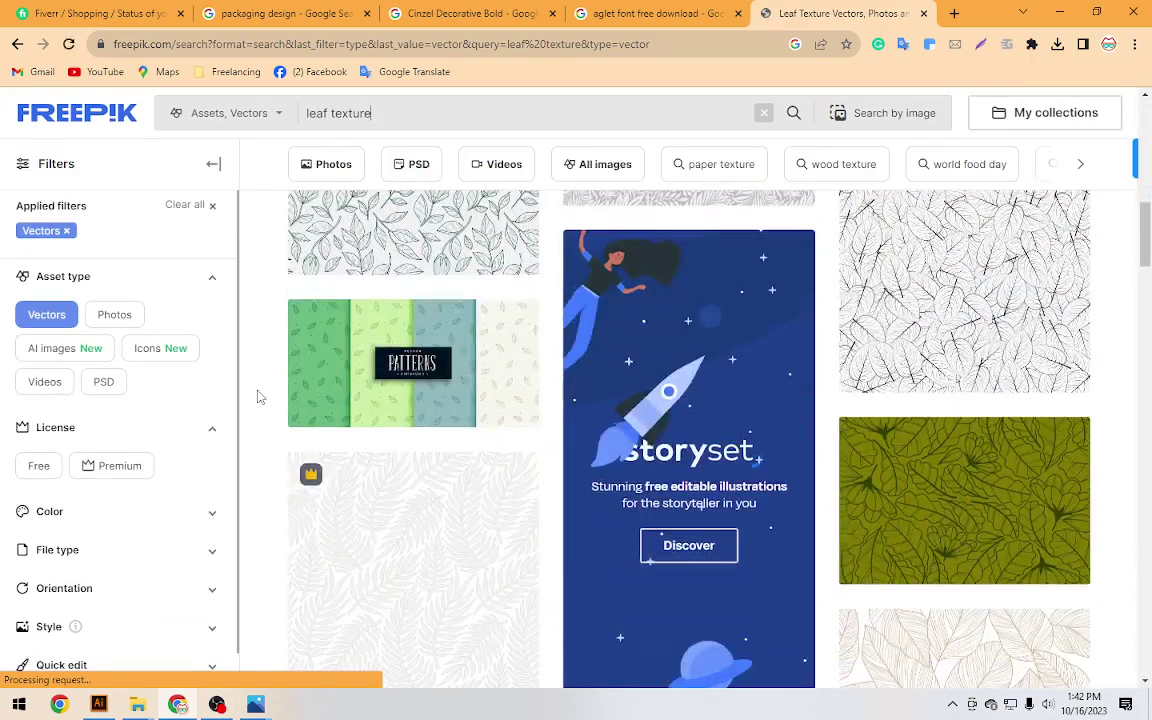
scroll(257, 397, down, 1)
scroll(257, 397, down, 1)
scroll(257, 397, down, 1)
scroll(257, 397, down, 1)
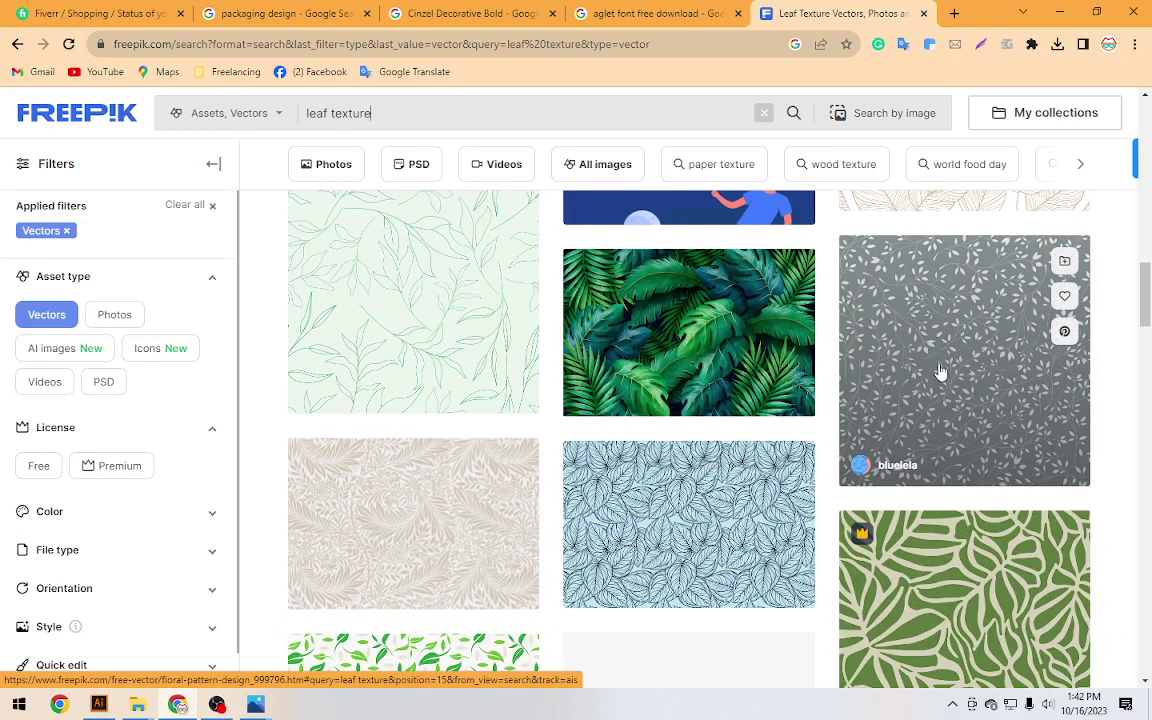
click(940, 372)
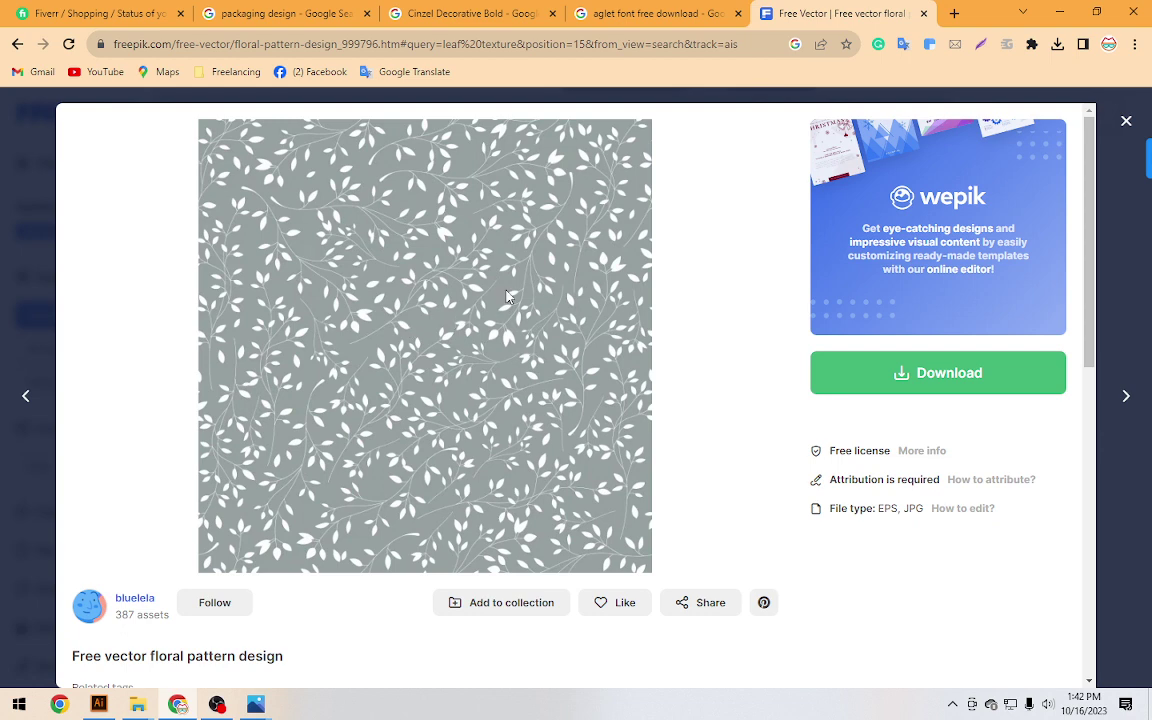
Free-download the pattern and show floral-pattern-design.zip in its Downloads folder
click(934, 372)
click(921, 598)
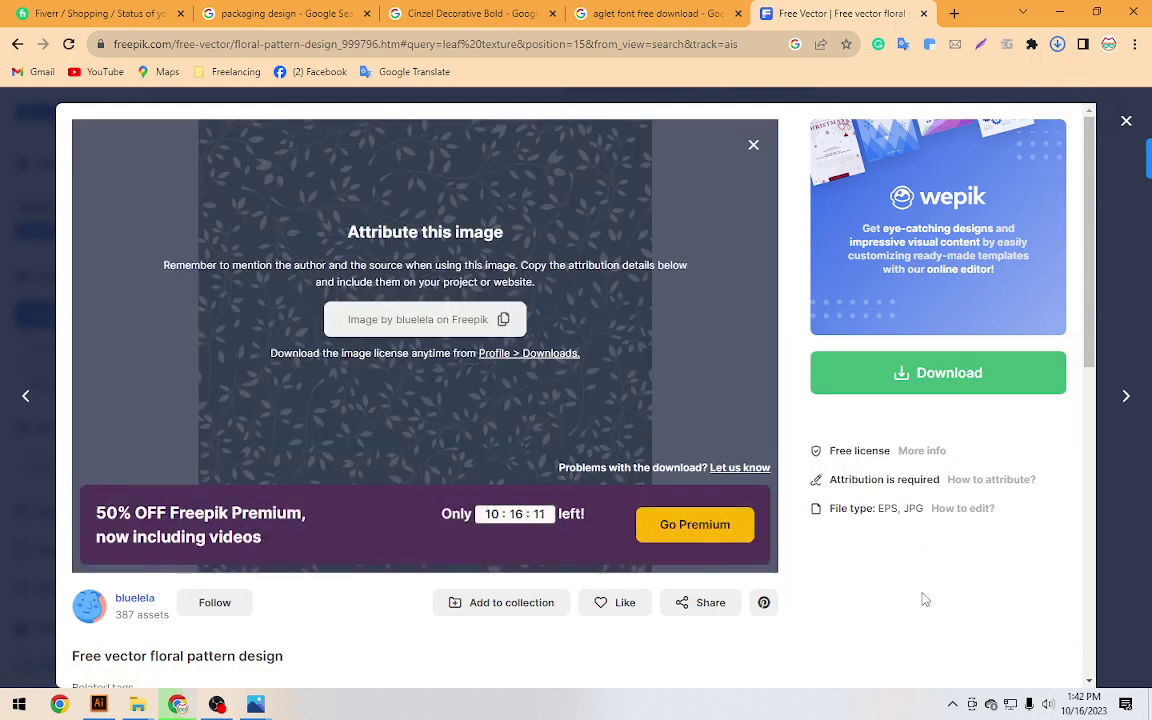
click(1057, 45)
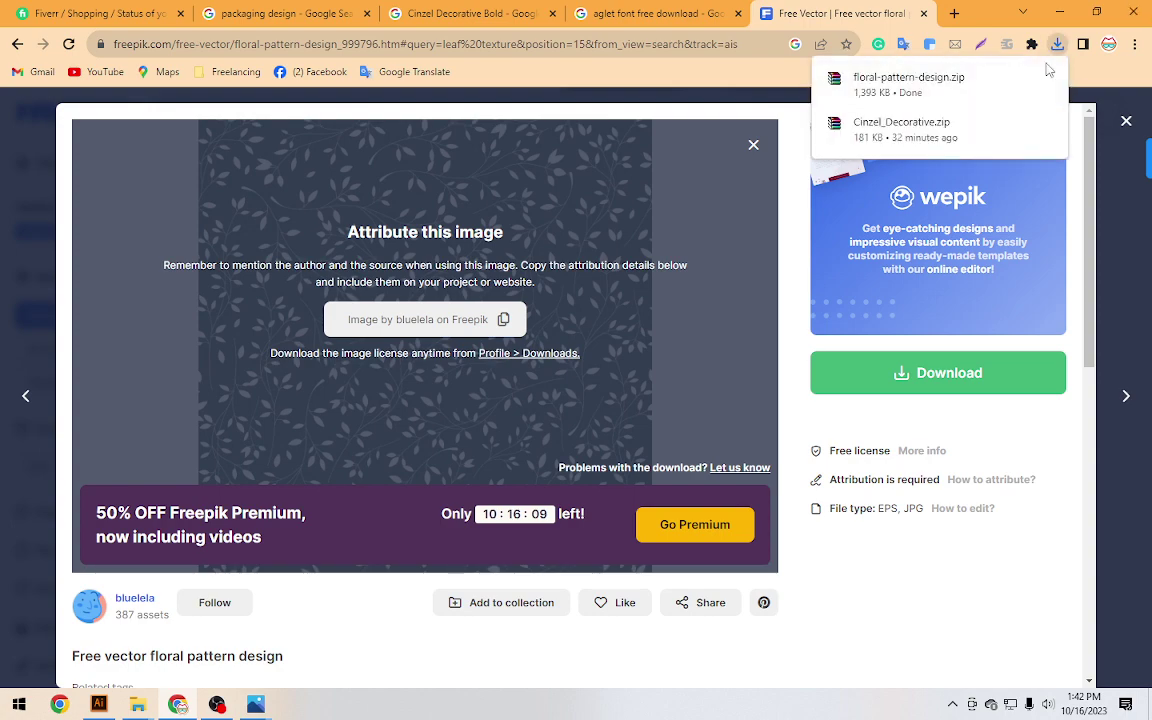
click(1018, 78)
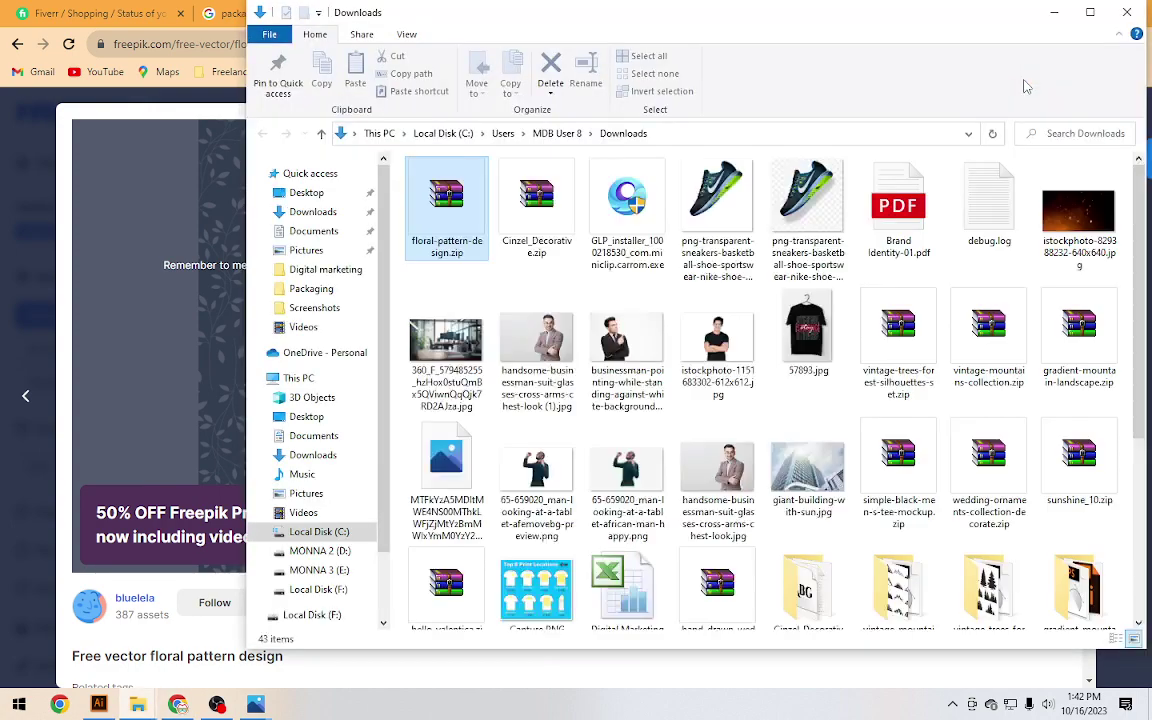
Extract floral-pattern-design.zip into its own floral-pattern-design folder
right_click(220, 178)
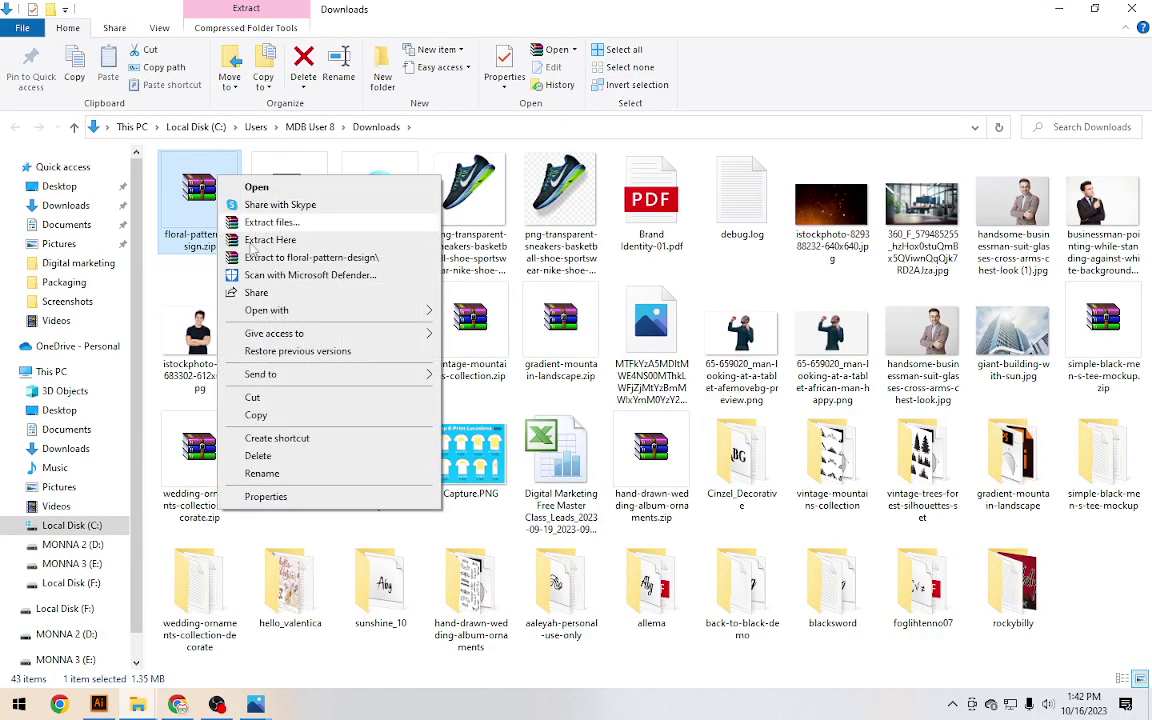
click(313, 258)
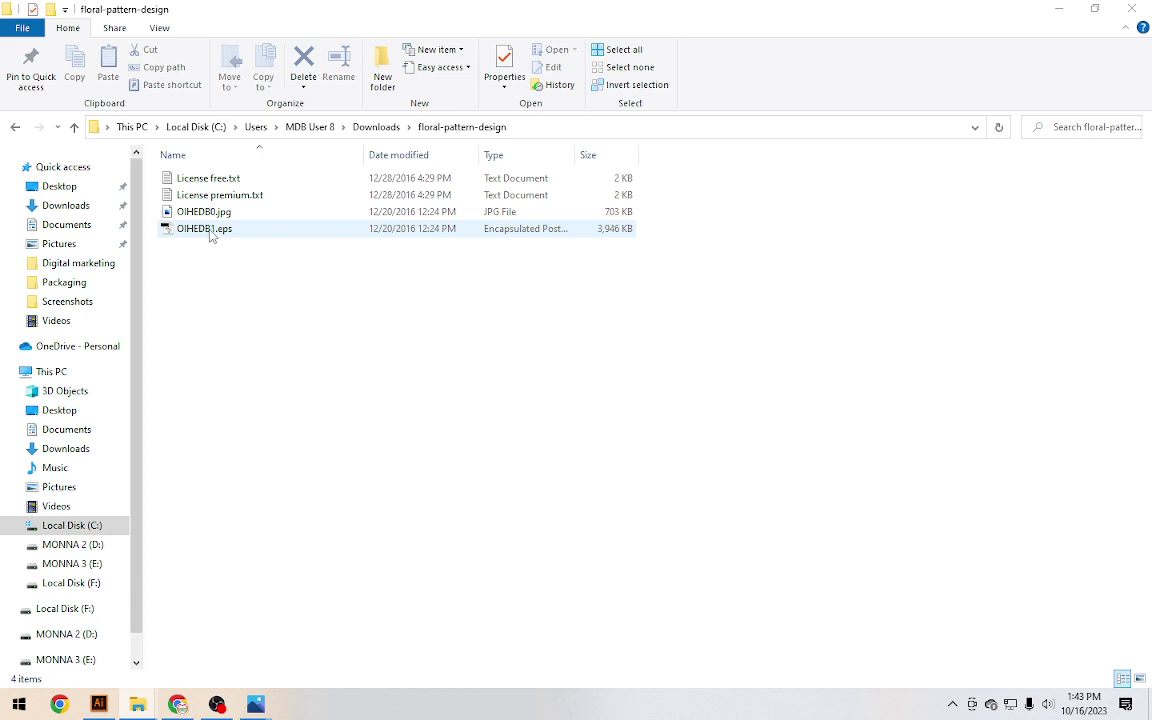
mouse_move(204, 229)
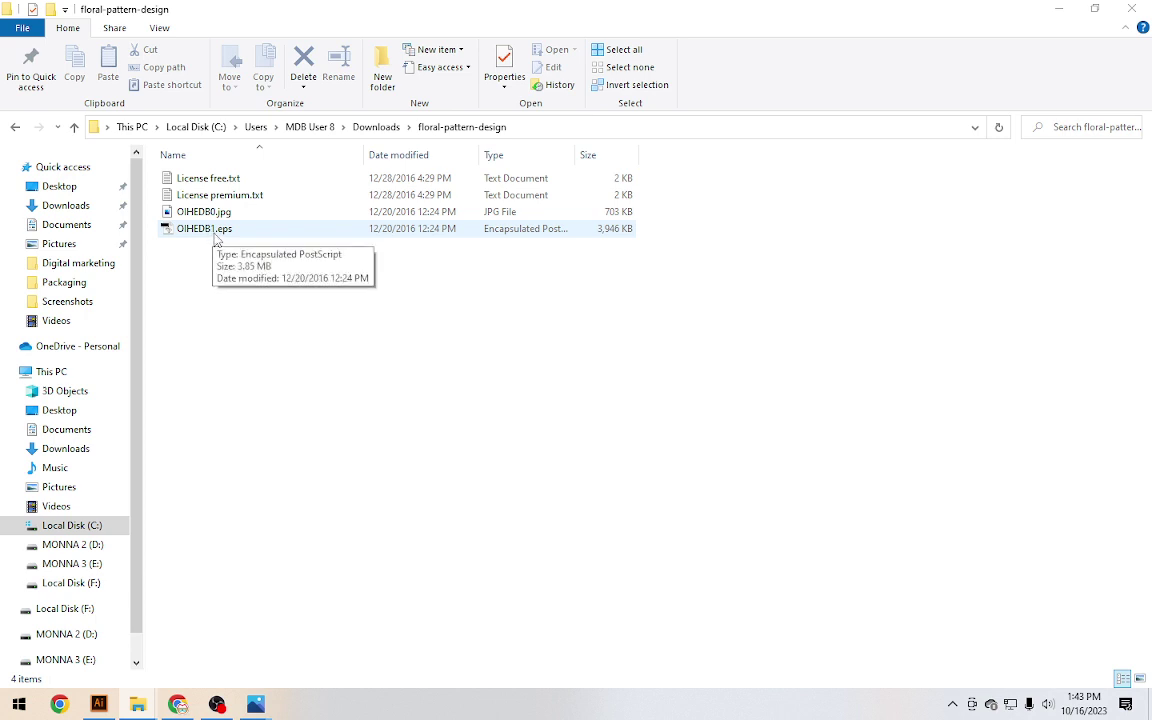
Open OIHEDB1.eps, pull out its grey background rectangle, and drag the leaf pattern toward Untitled-1
double_click(218, 230)
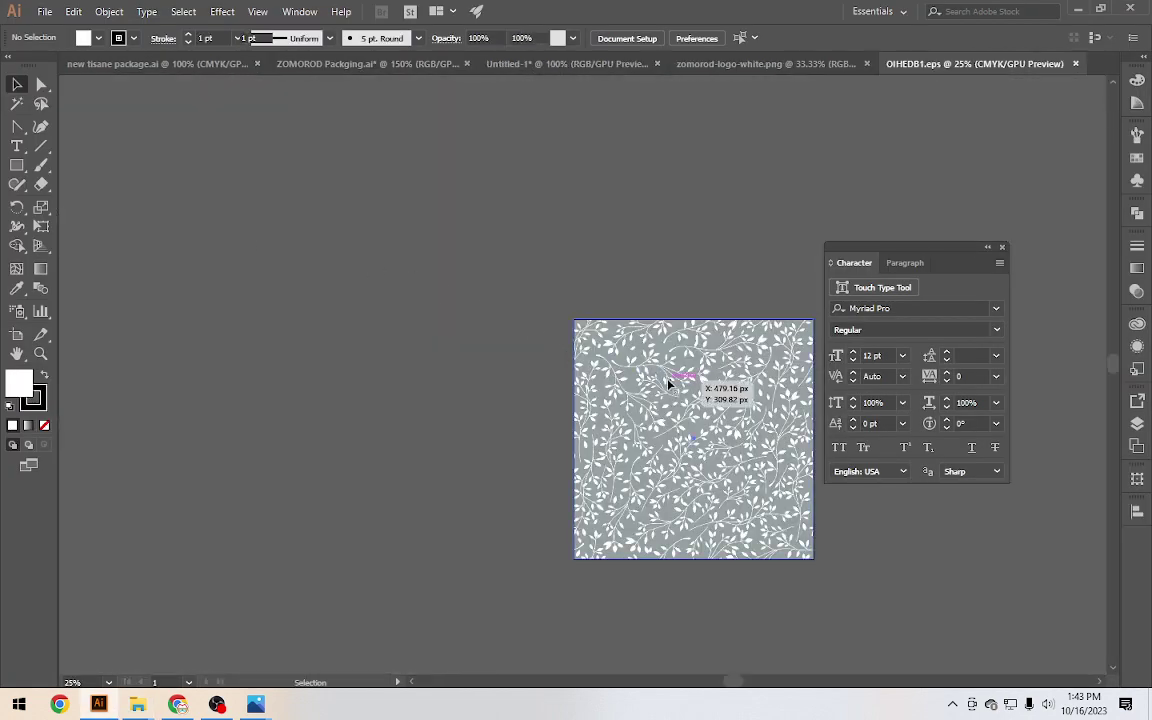
drag(672, 383, 472, 334)
double_click(472, 334)
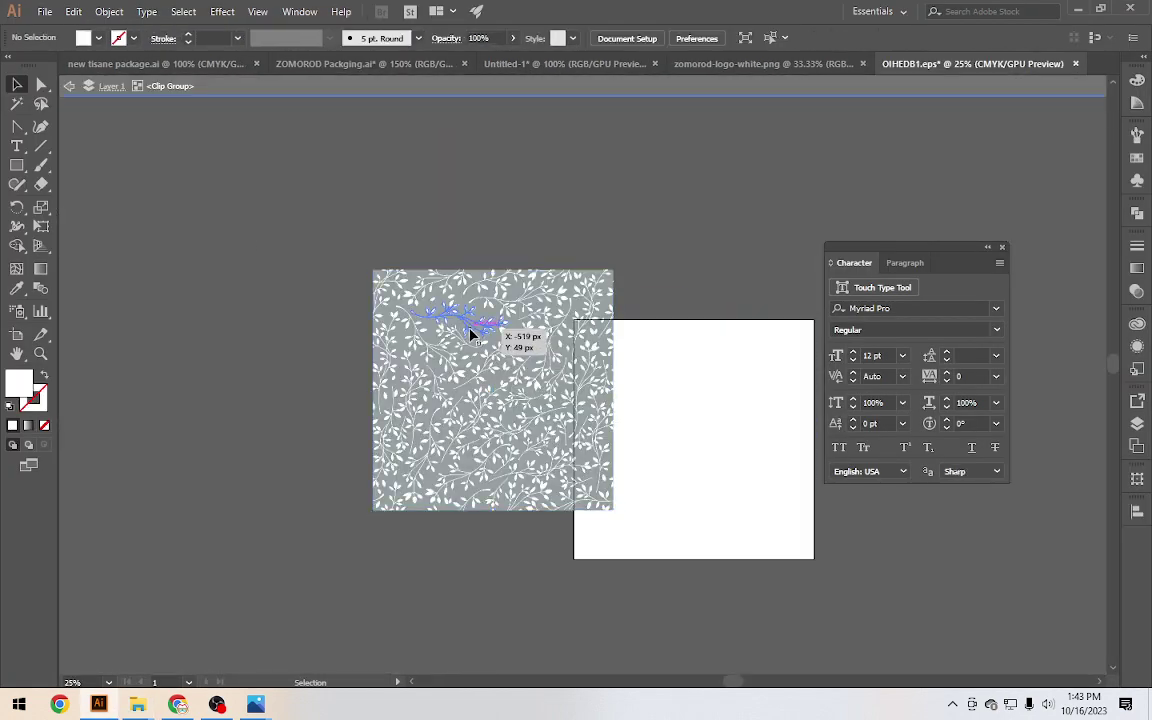
double_click(653, 314)
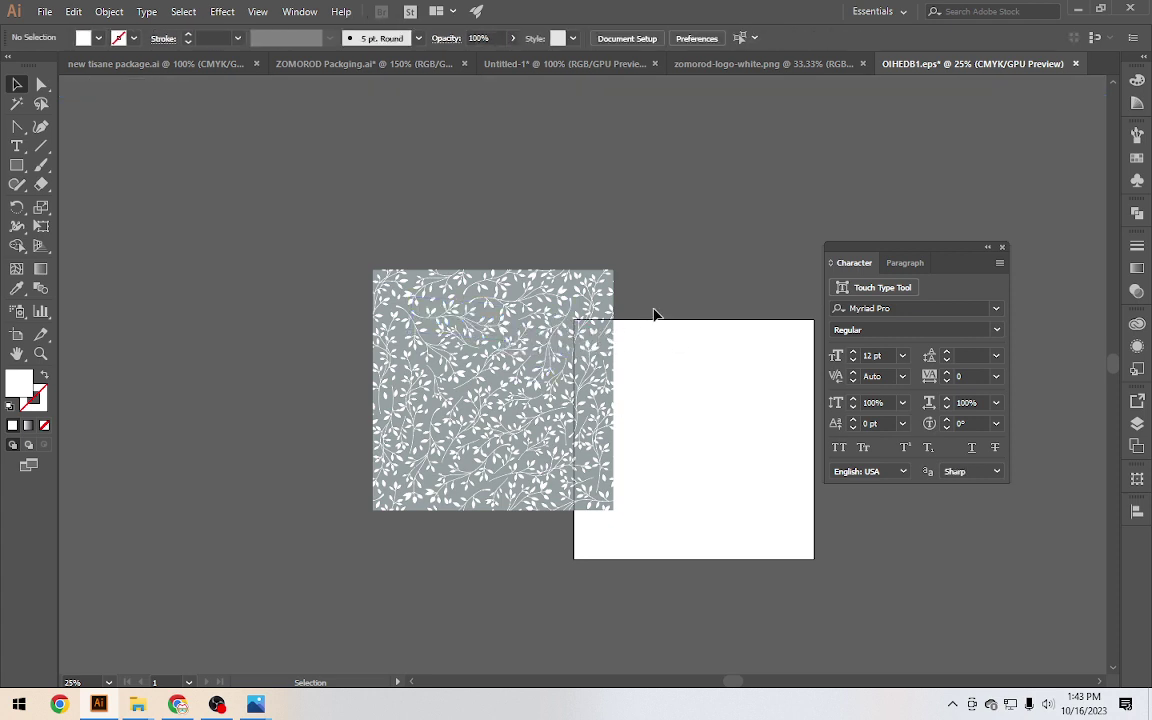
double_click(531, 304)
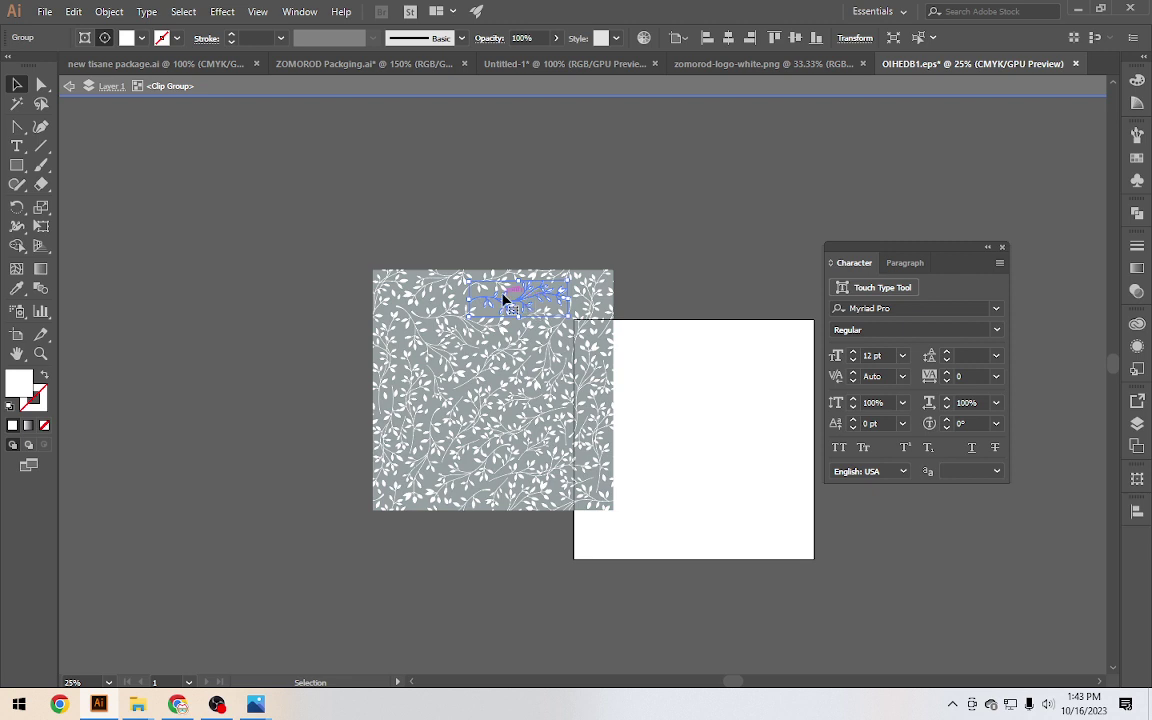
click(513, 298)
drag(513, 298, 606, 250)
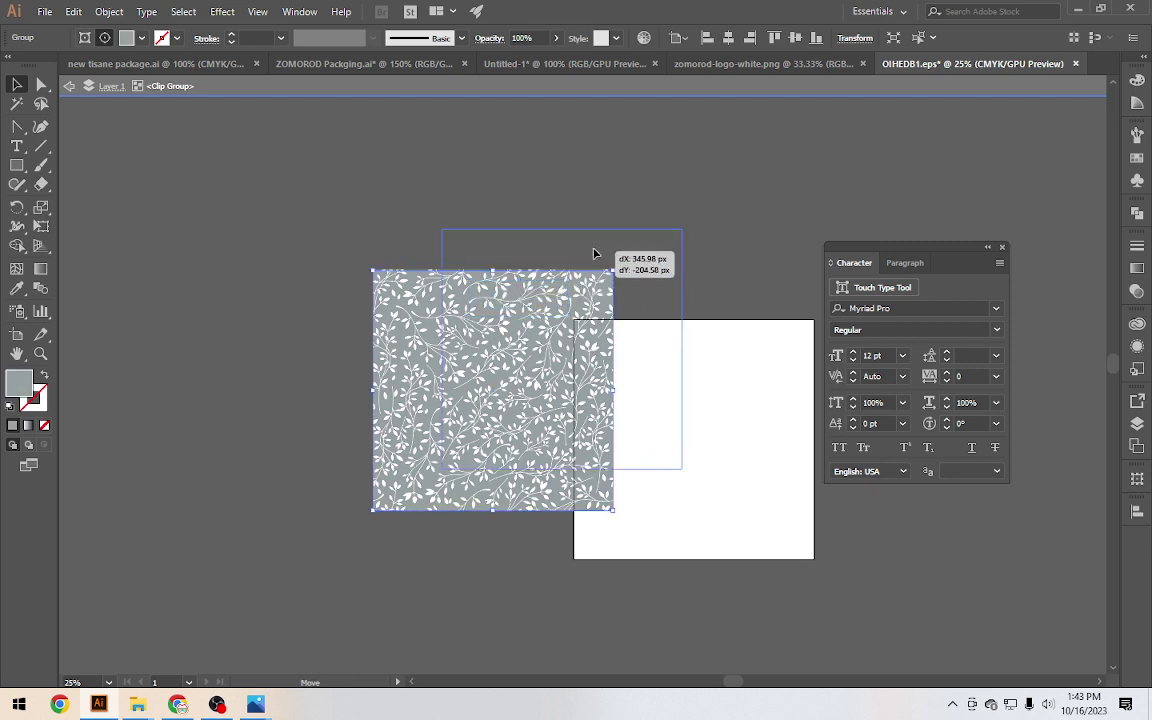
click(606, 250)
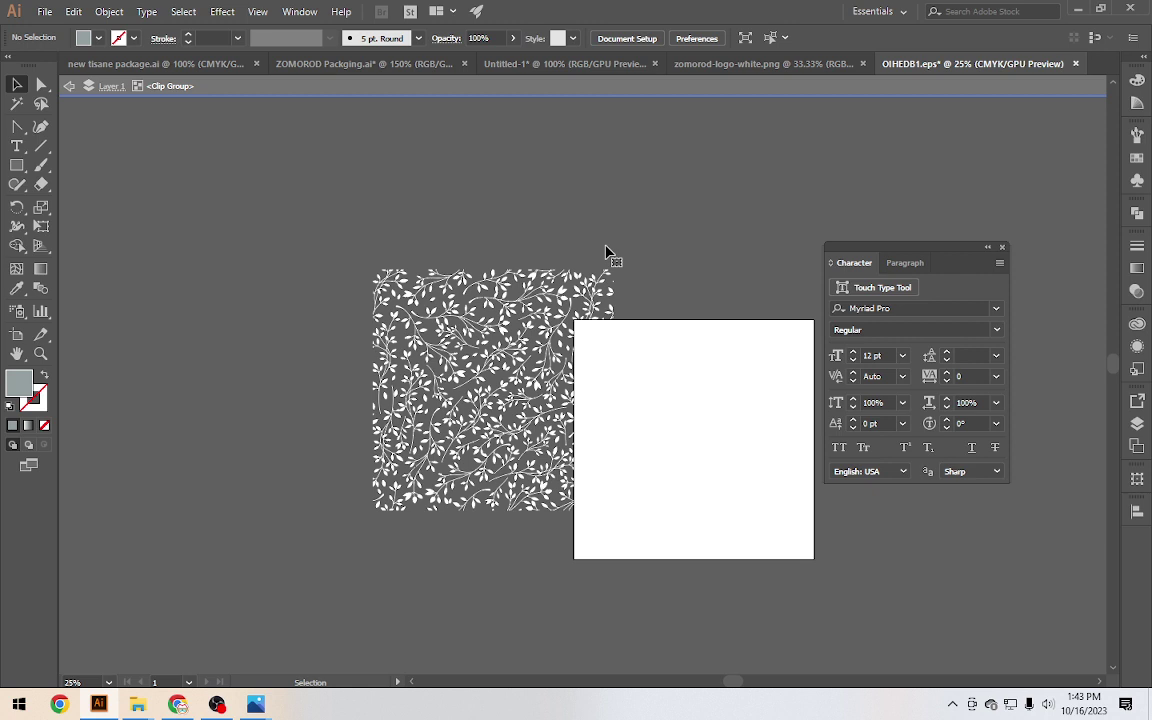
mouse_move(589, 292)
mouse_down()
mouse_move(488, 236)
mouse_move(748, 72)
mouse_move(563, 70)
mouse_move(441, 300)
mouse_up()
Scale the leaf pattern down over the dieline and widen it to the front panel's width
mouse_move(521, 179)
mouse_down()
mouse_move(284, 479)
mouse_move(223, 479)
mouse_up()
drag(173, 567, 535, 262)
drag(405, 532, 427, 386)
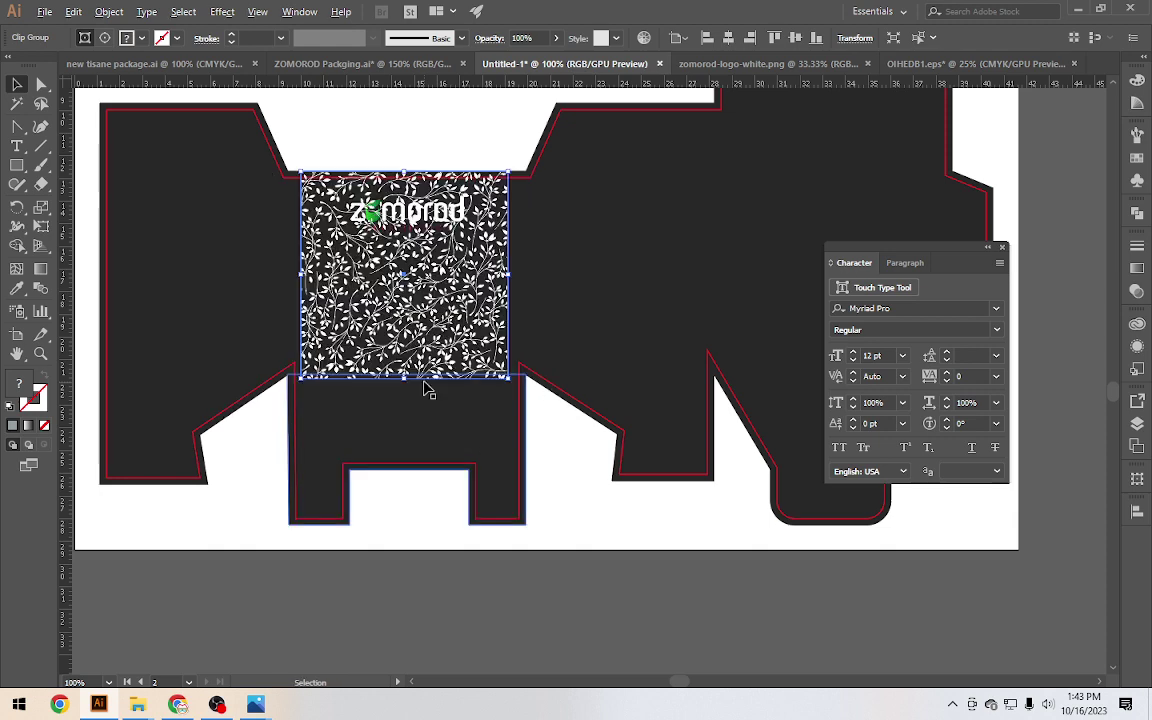
scroll(427, 386, up, 2)
scroll(400, 228, up, 2)
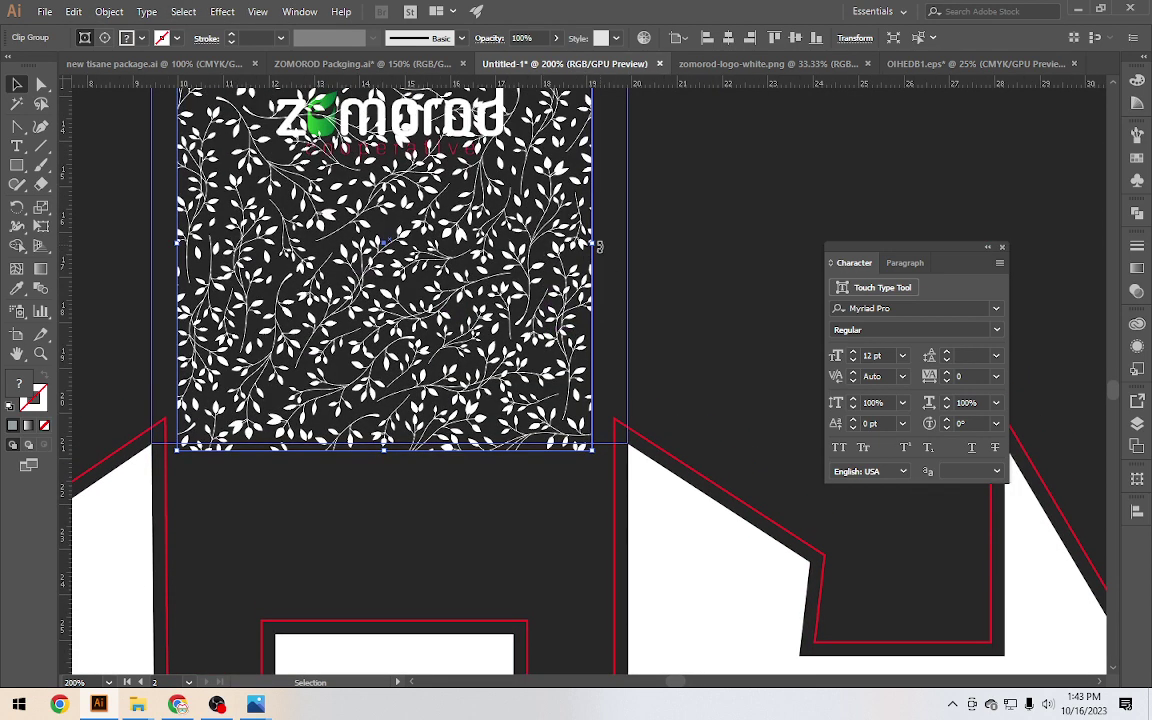
drag(595, 243, 630, 249)
Align the pattern's top with the red fold line, nudging it slightly lower
scroll(630, 249, up, 4)
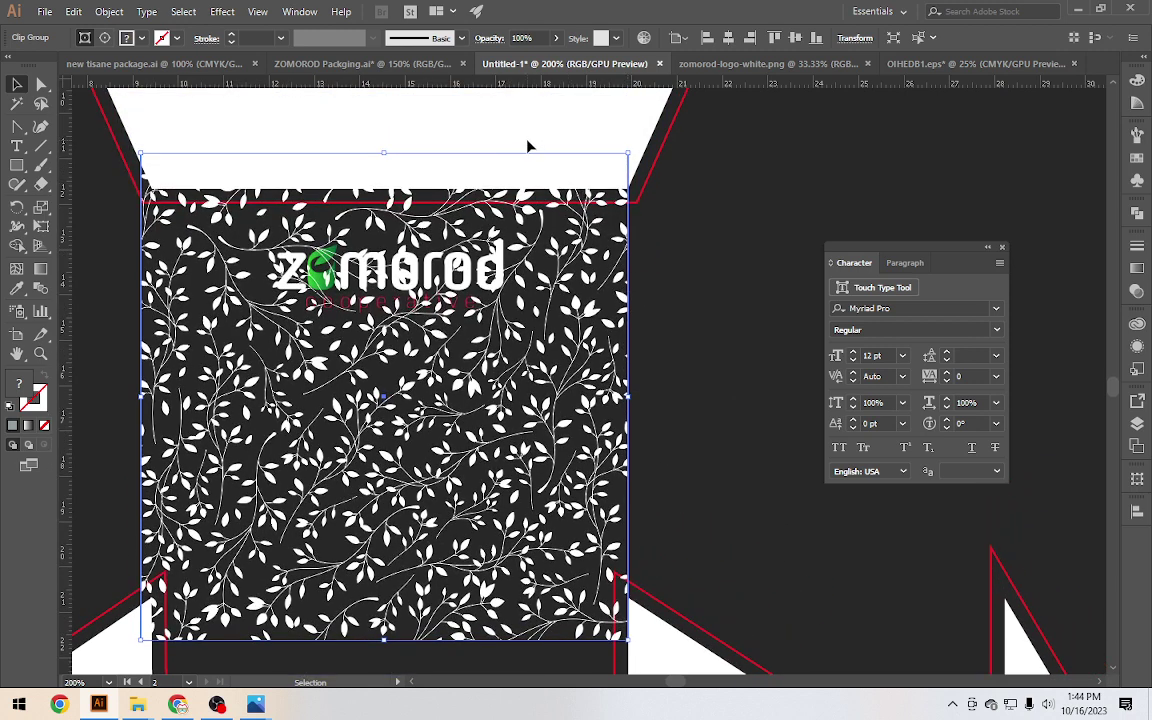
drag(530, 246, 530, 363)
click(499, 243)
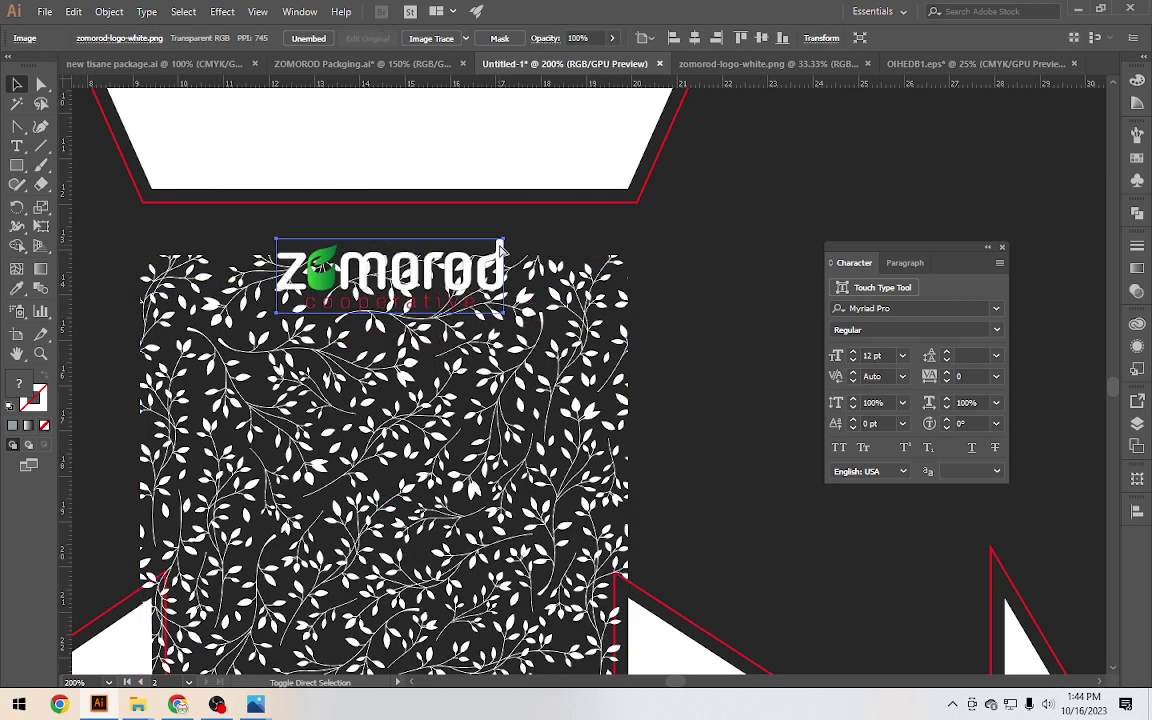
drag(561, 305, 561, 232)
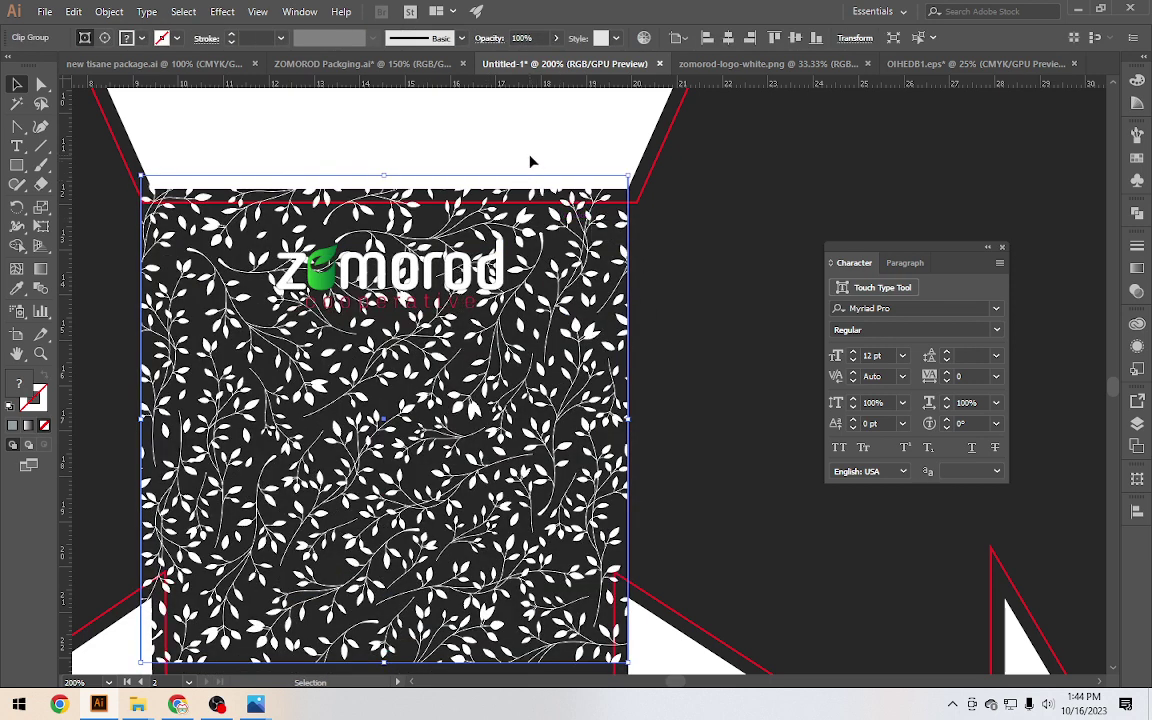
click(531, 161)
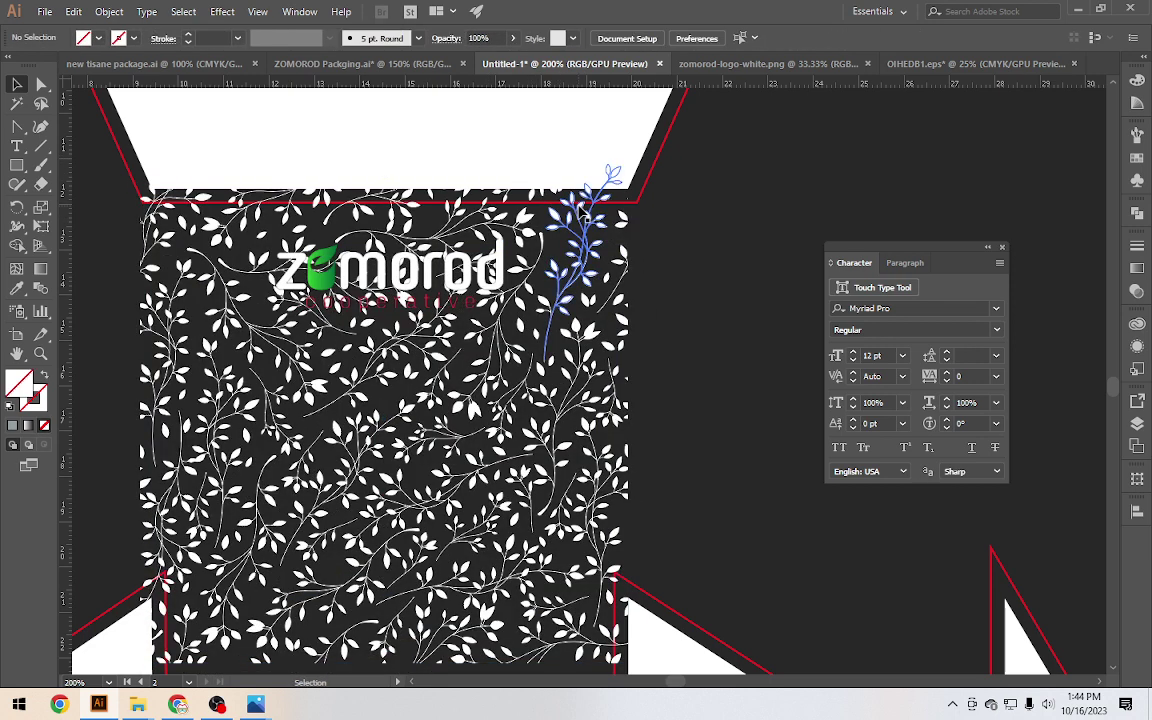
scroll(530, 300, down, 3)
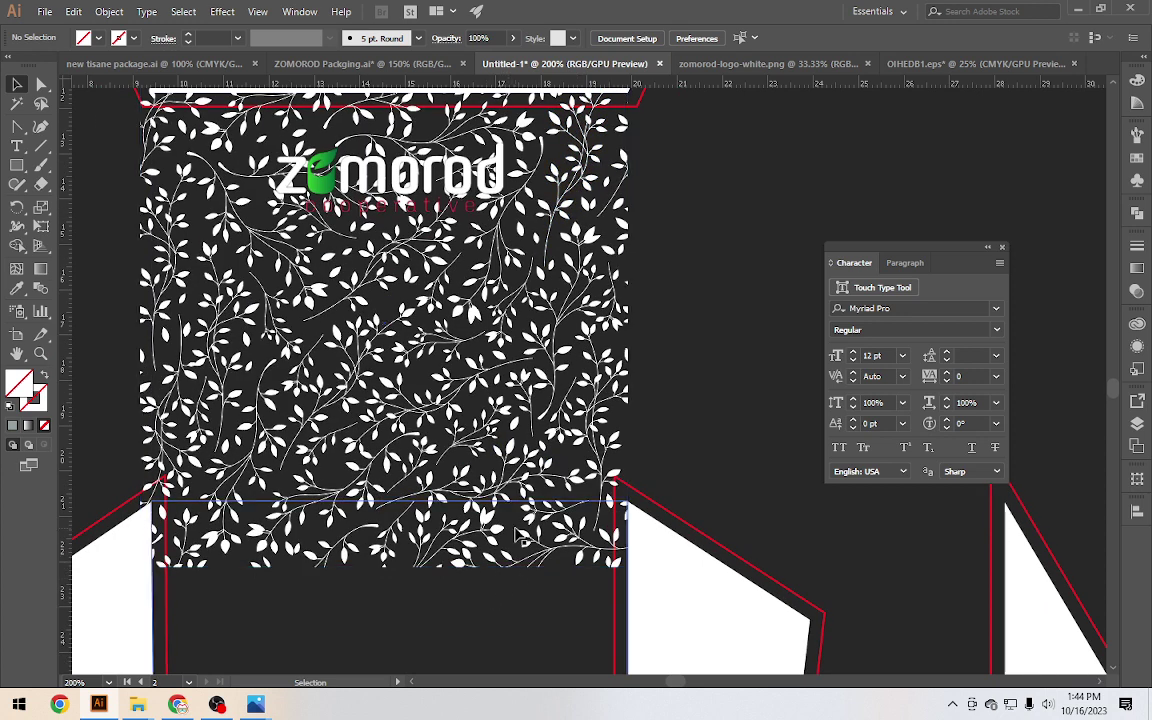
scroll(517, 537, up, 3)
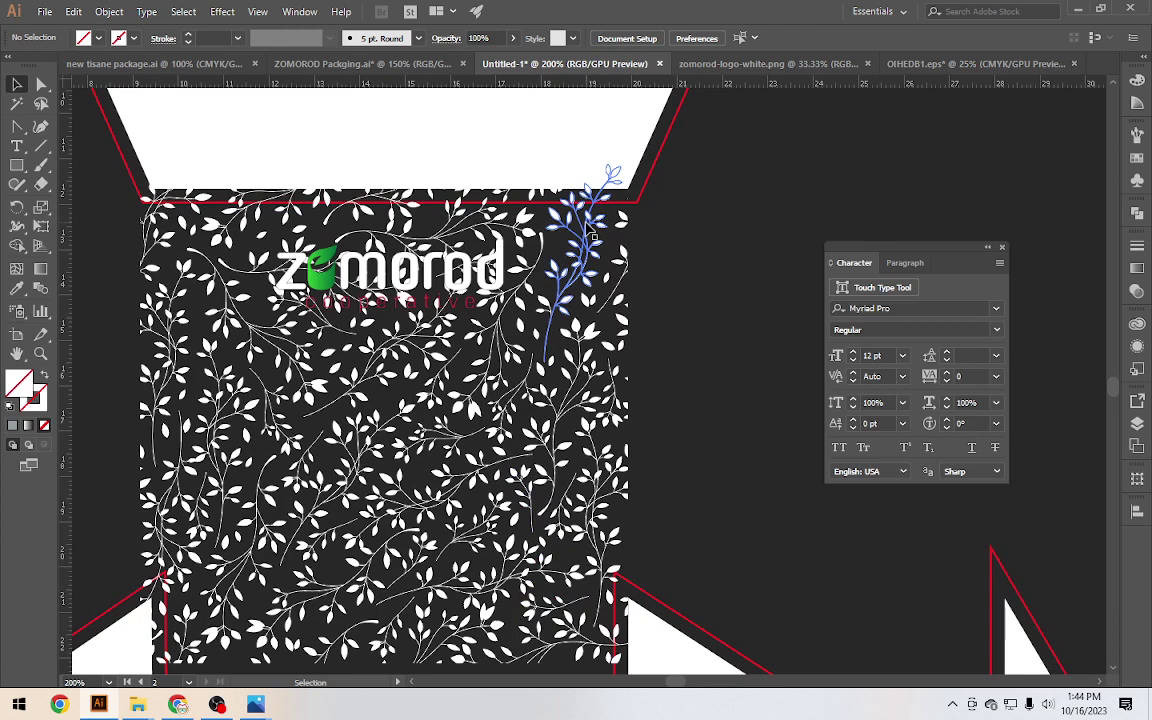
mouse_move(592, 237)
mouse_down()
mouse_move(592, 270)
mouse_move(586, 218)
mouse_up()
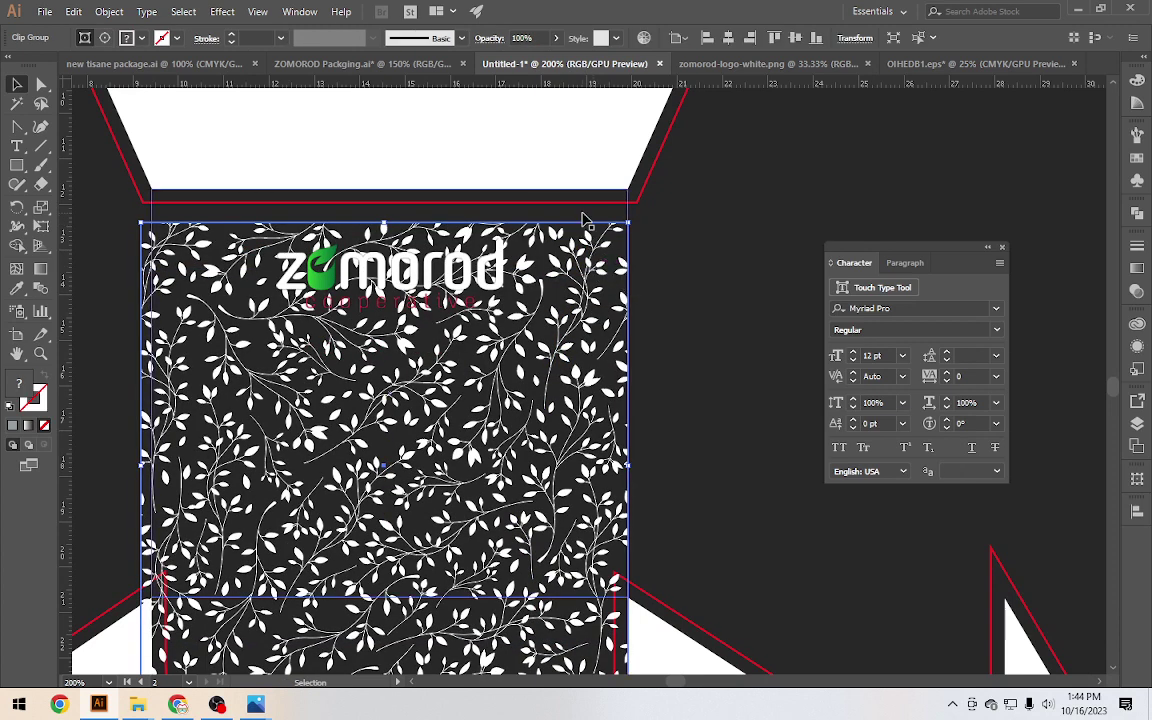
Ungroup the leaf pattern and send it behind the dark front-panel rectangle
right_click(586, 218)
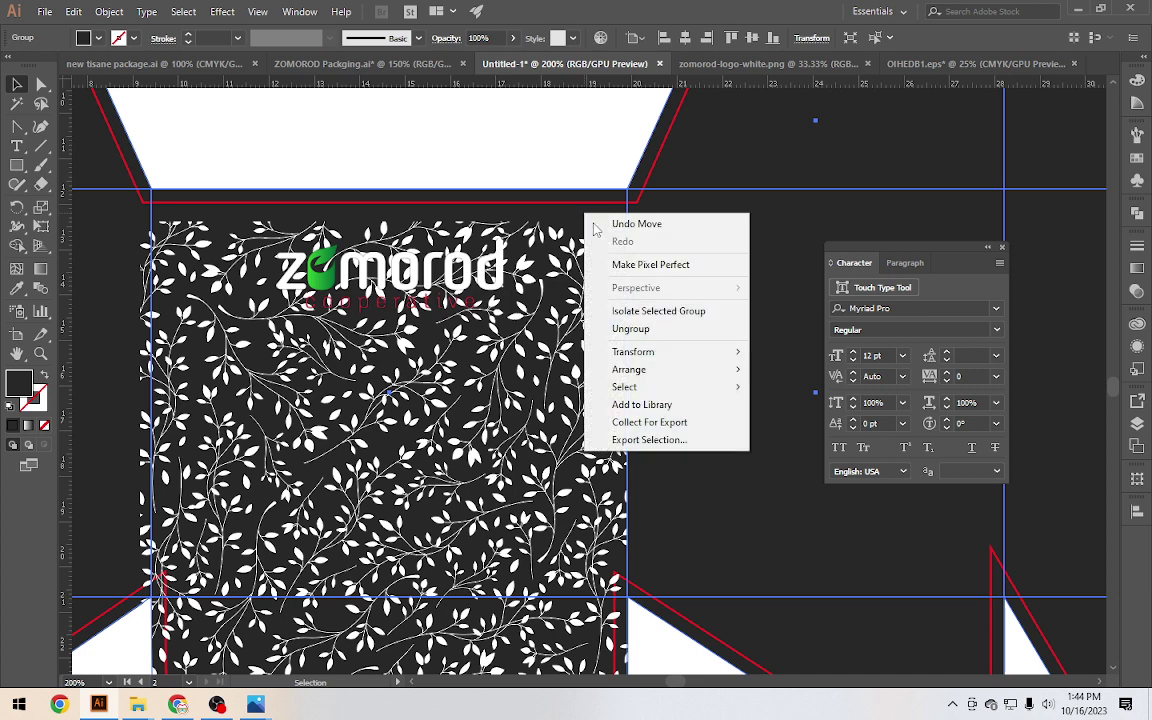
click(648, 328)
click(572, 197)
drag(538, 206, 557, 183)
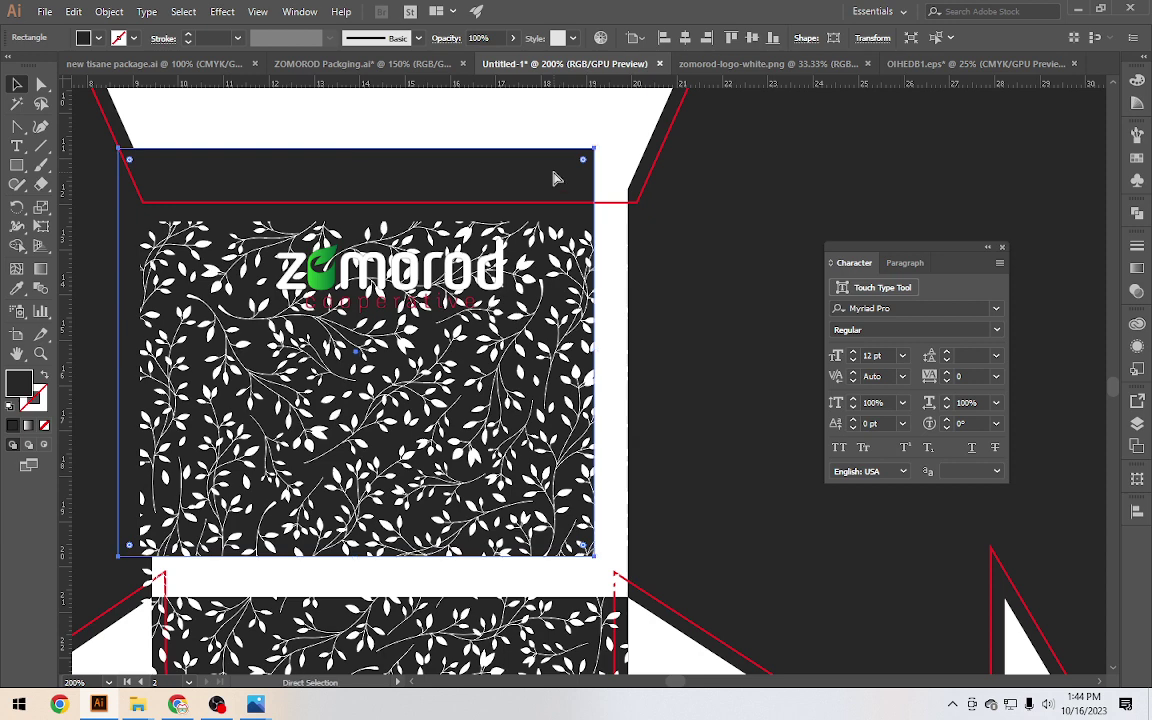
key(ctrl+z)
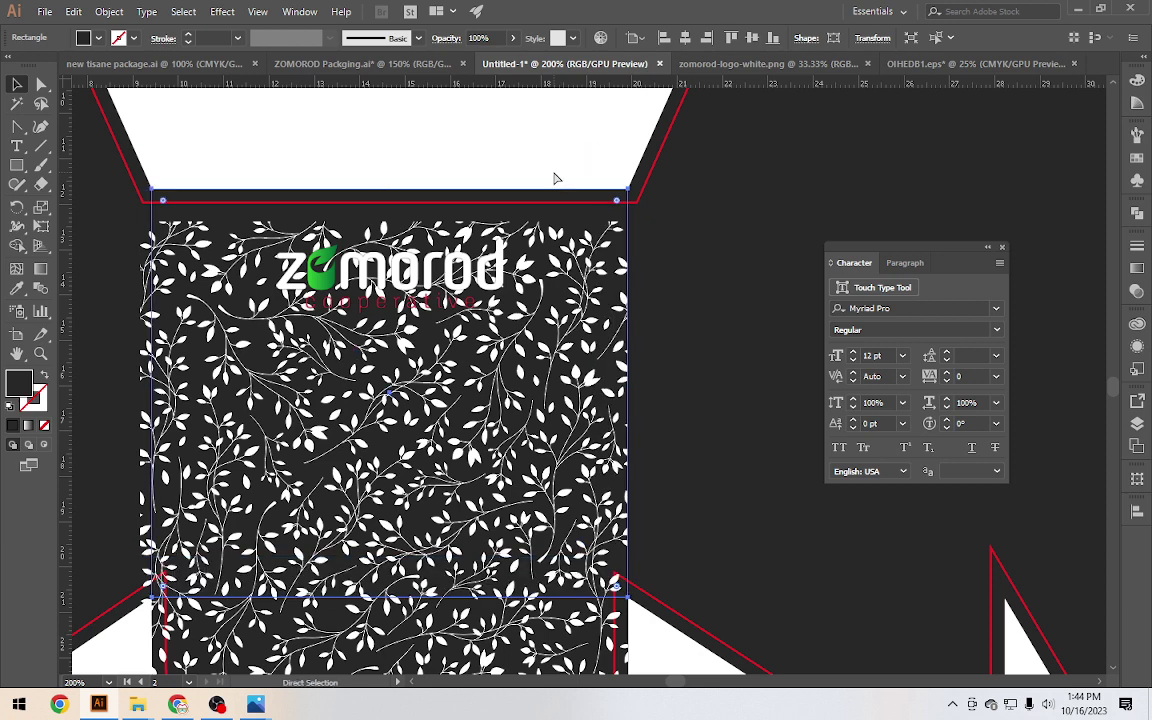
key(v)
mouse_move(580, 244)
mouse_down()
mouse_move(583, 198)
mouse_move(592, 207)
mouse_up()
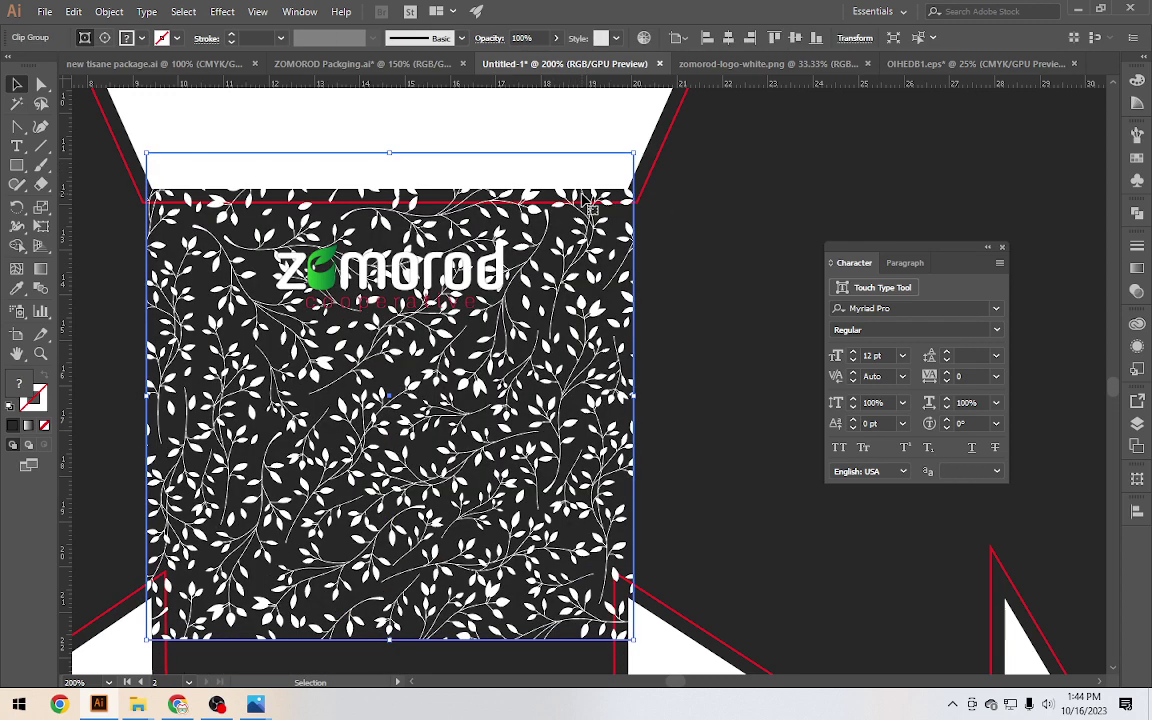
key(ctrl)
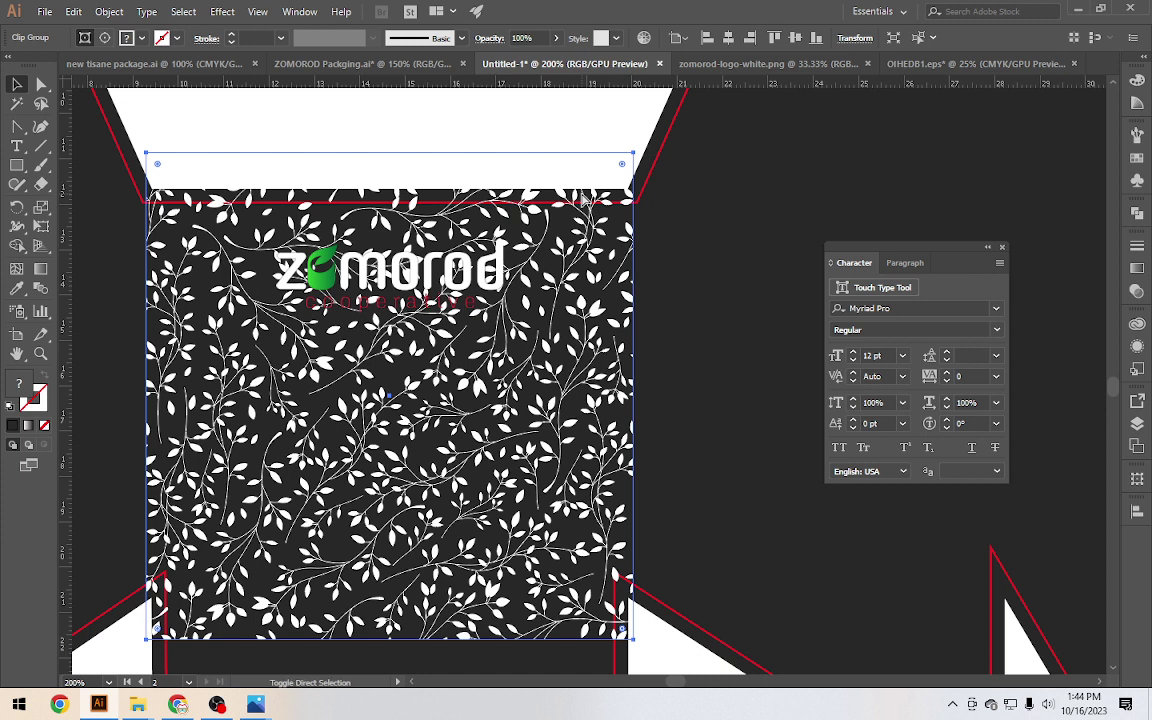
key(ctrl+z)
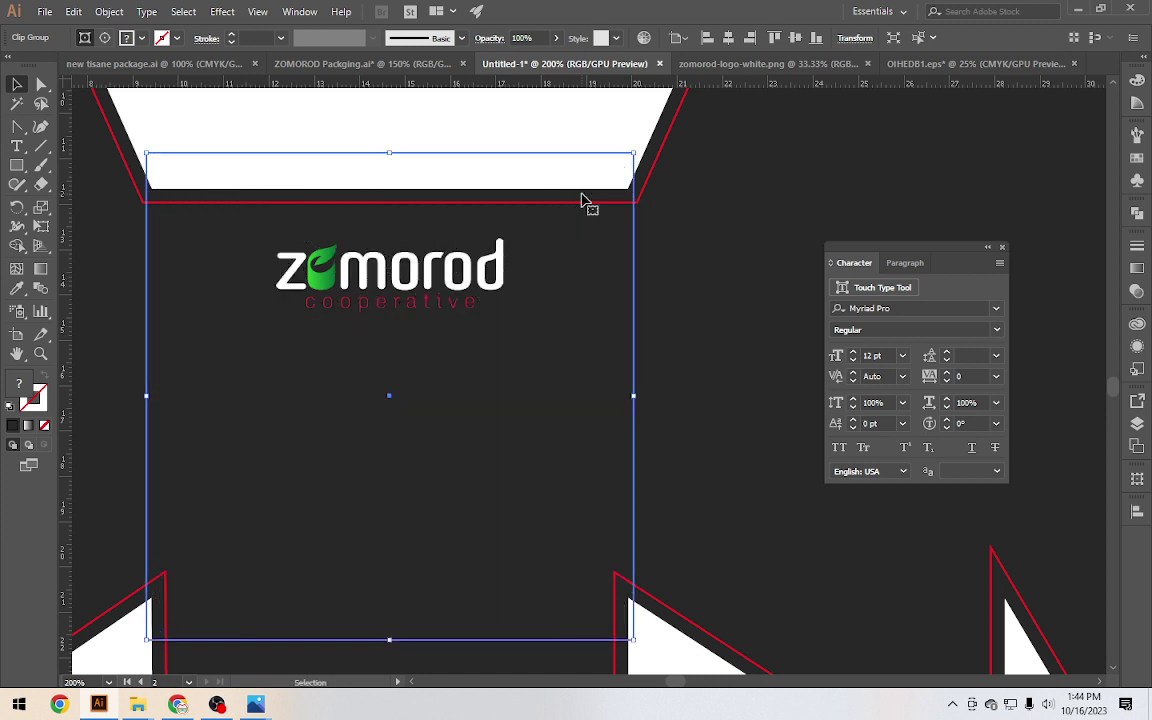
key(ctrl)
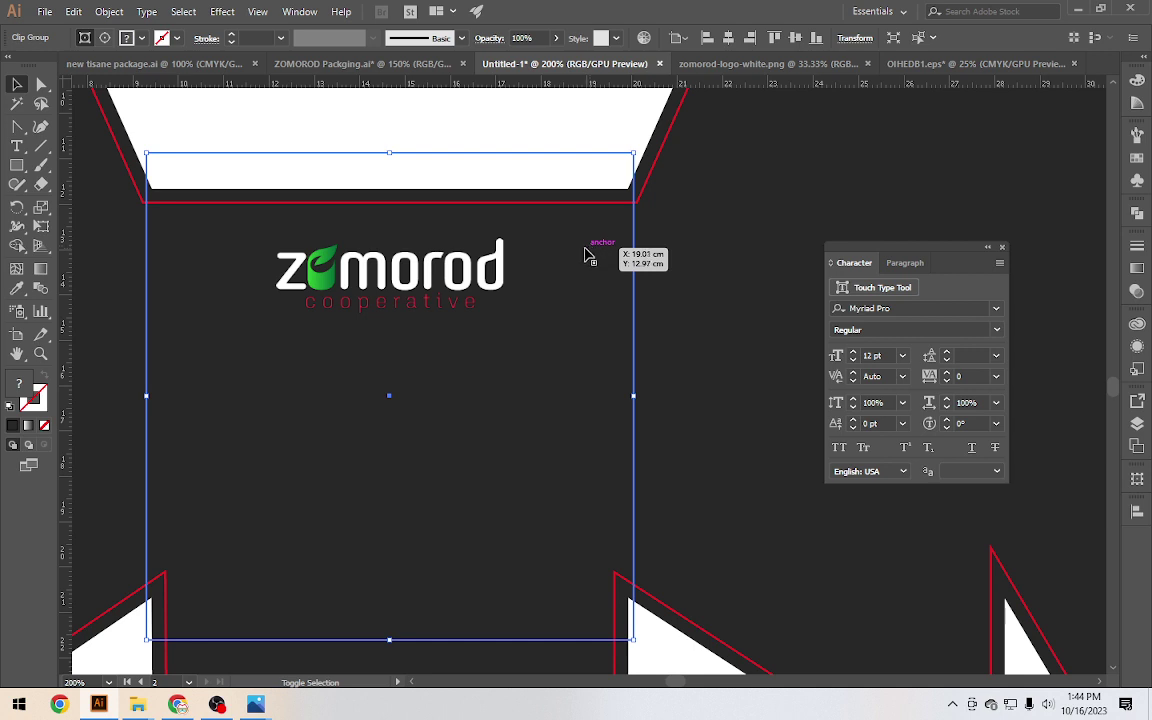
click(583, 262)
Select the front-panel rectangle with the leaf pattern and make a clipping mask
right_click(581, 258)
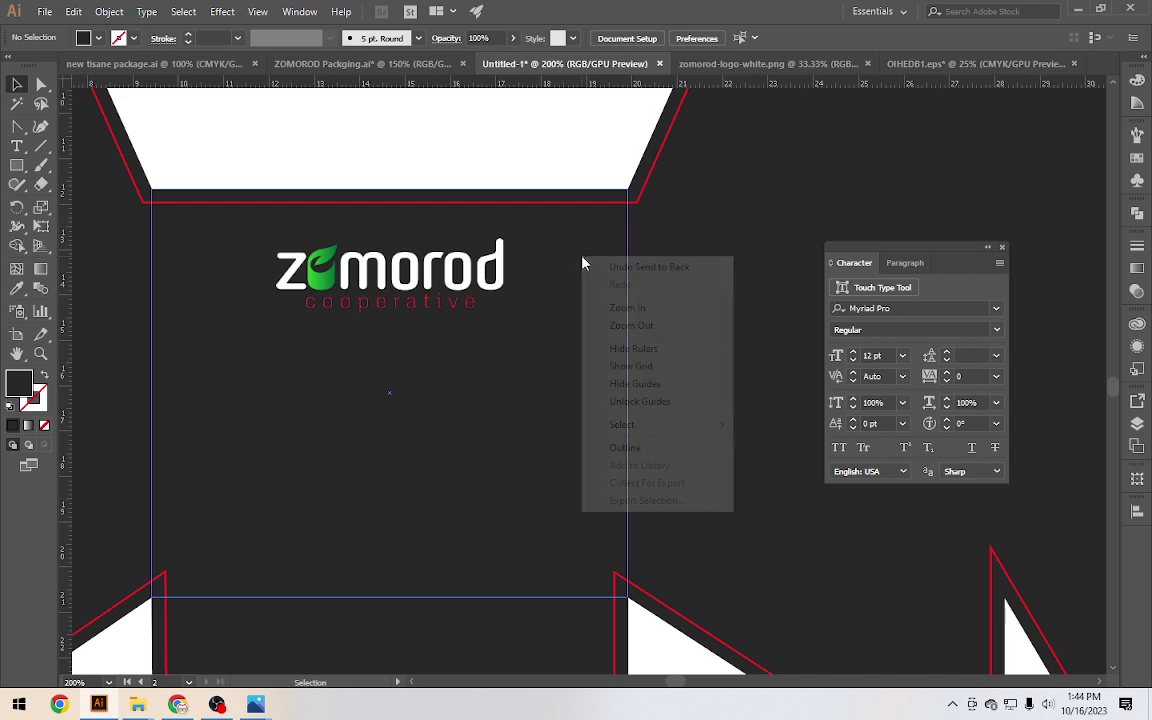
click(556, 150)
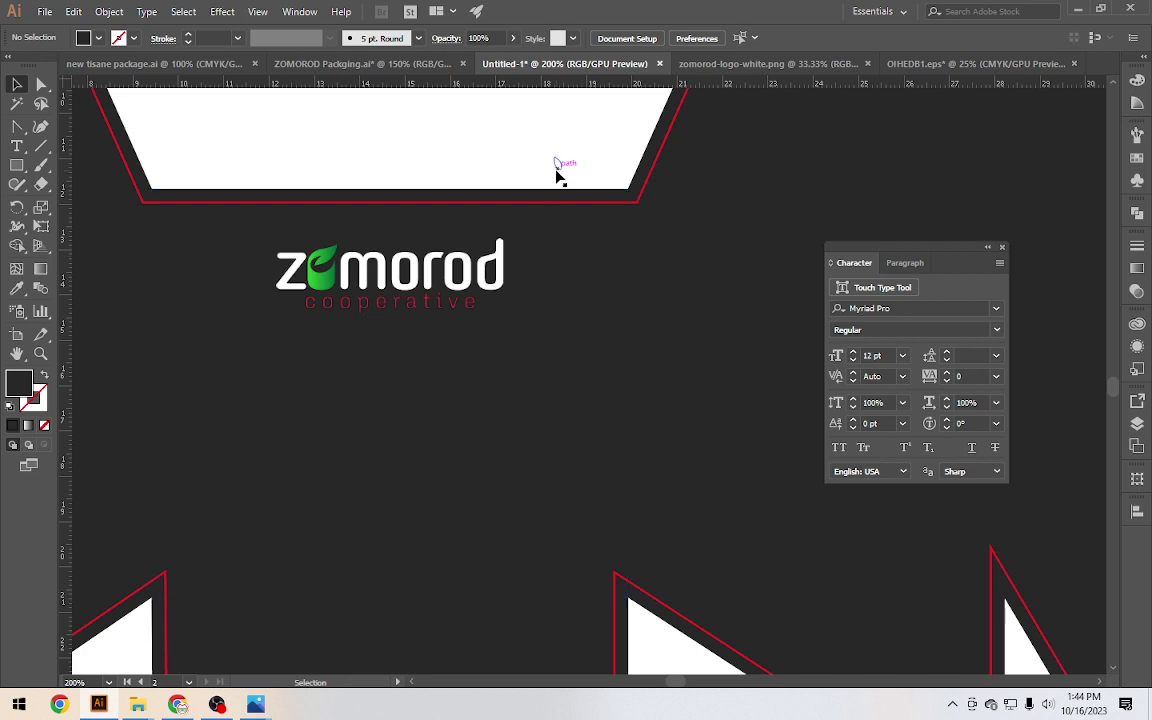
click(558, 176)
shift+click(589, 245)
click(584, 277)
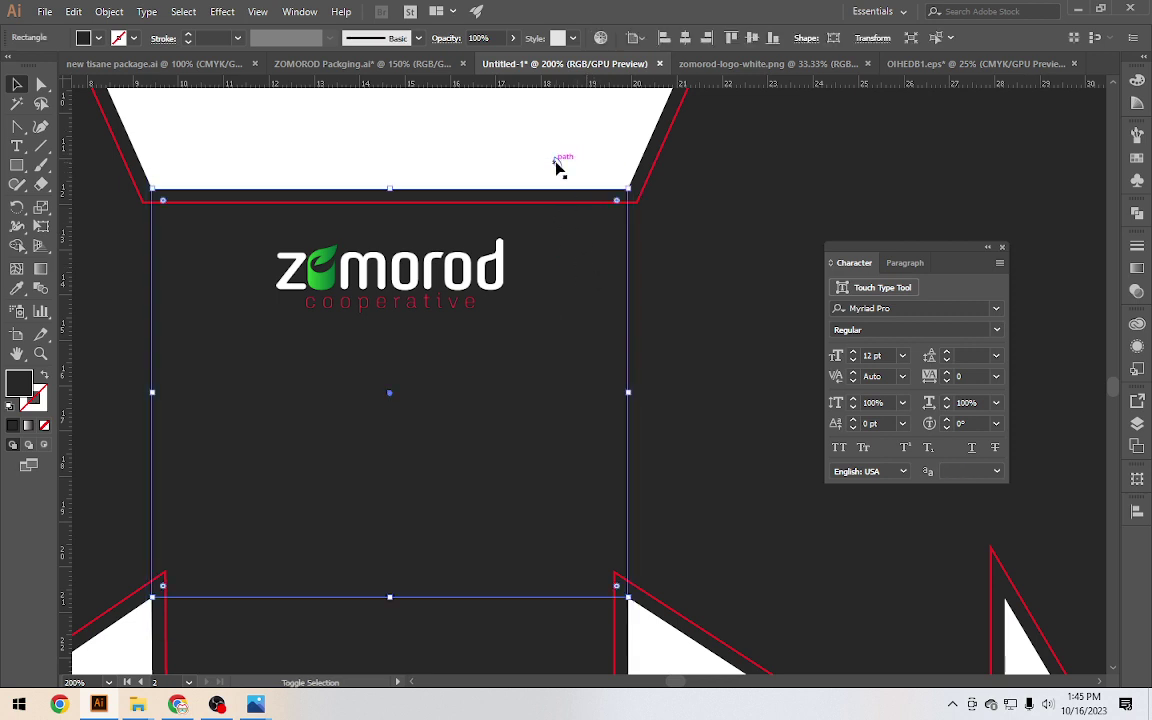
shift+click(558, 162)
right_click(557, 162)
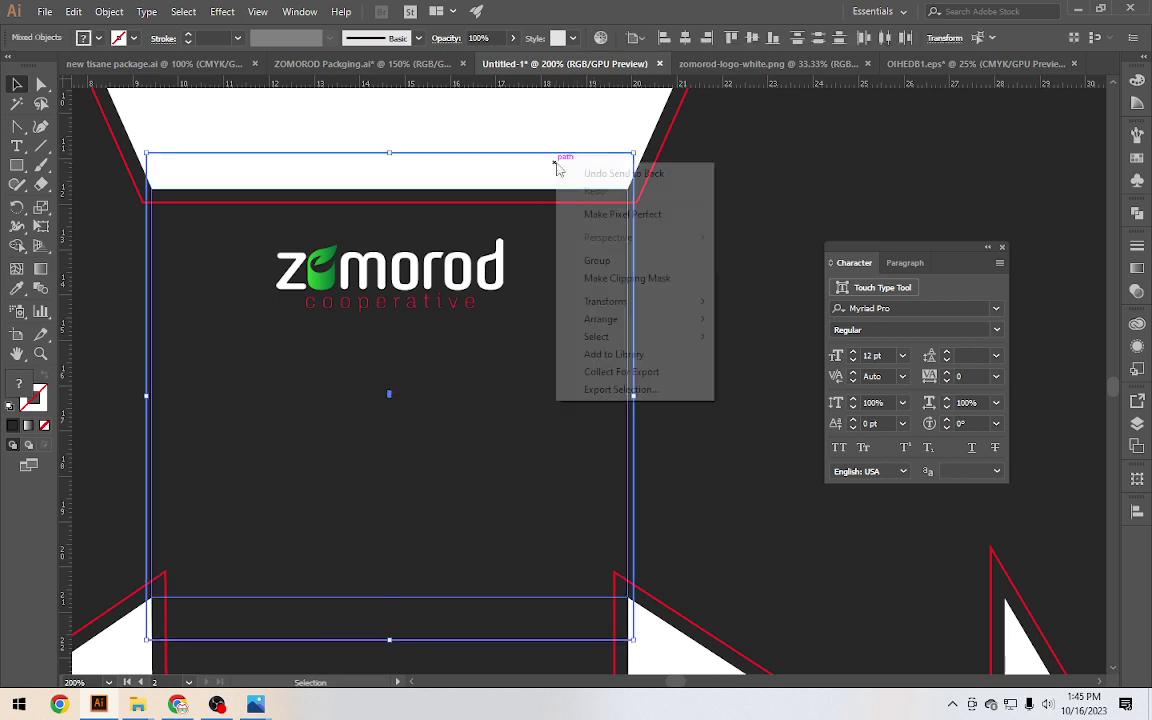
click(625, 280)
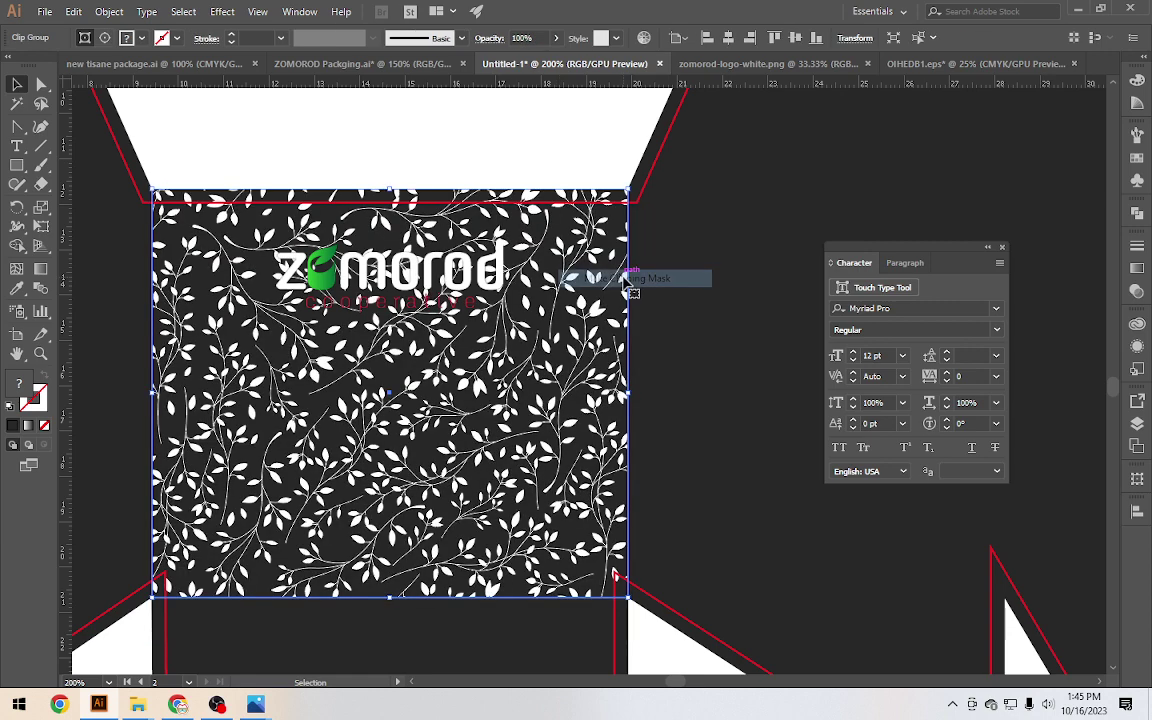
Lower the clipped leaf pattern's opacity to 15% via 82% and 47%, then deselect to review
click(587, 168)
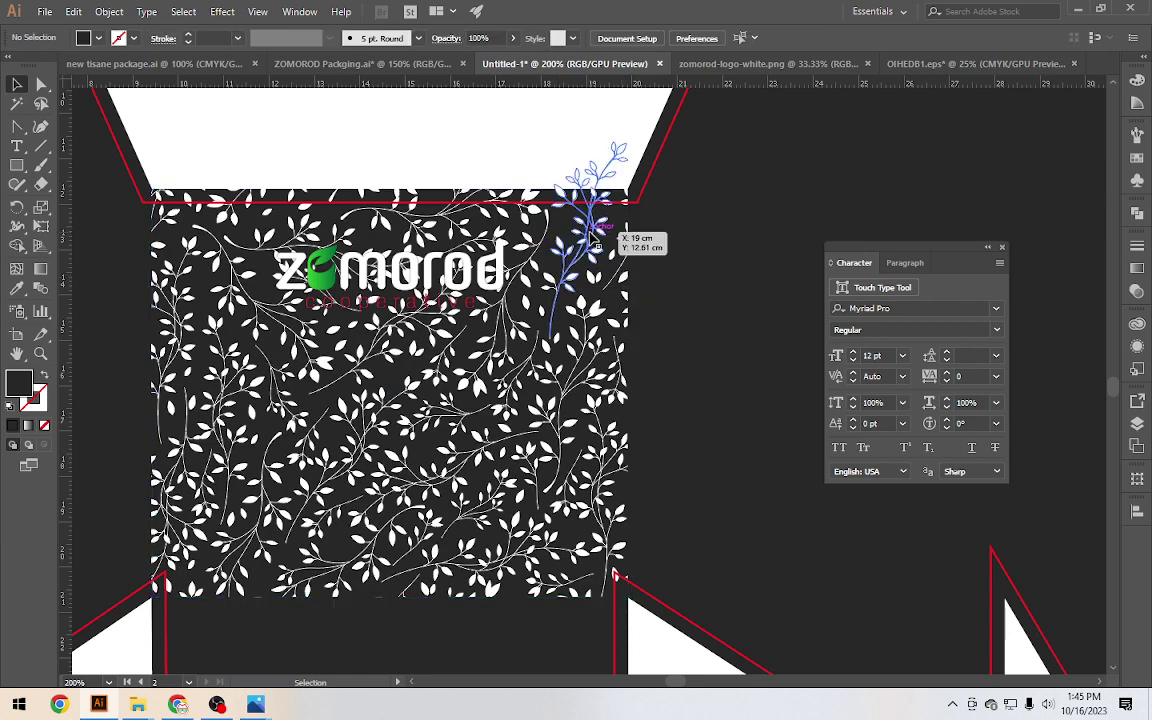
click(597, 247)
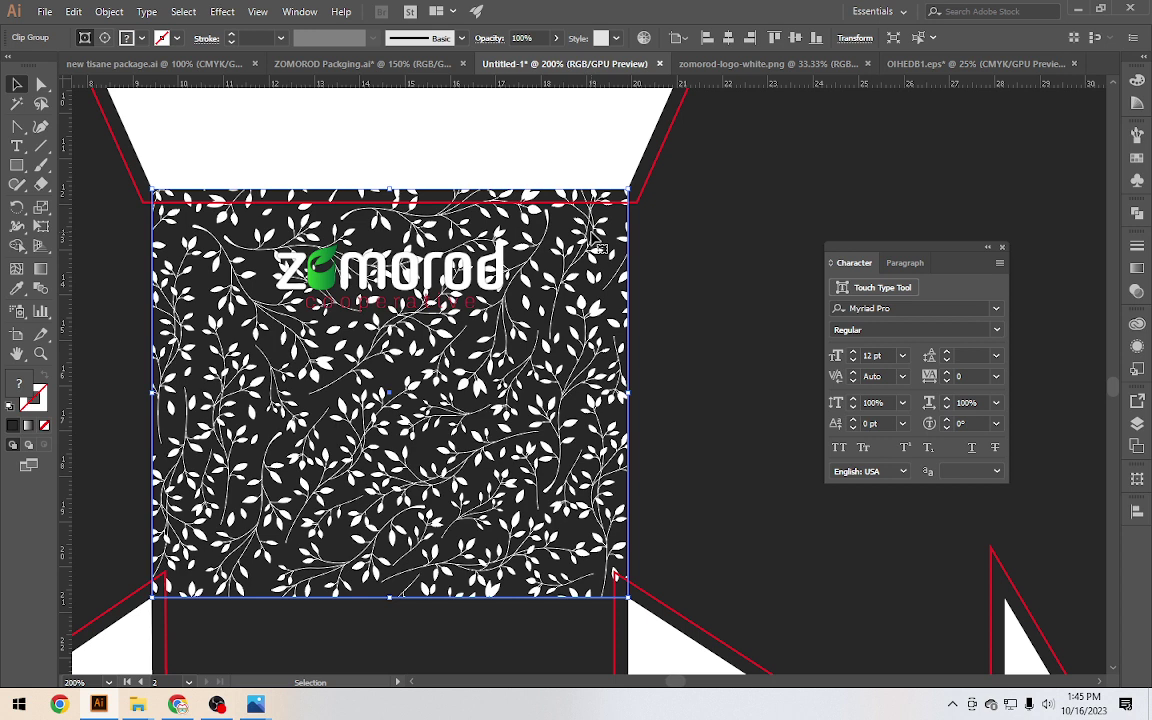
click(522, 37)
text(82)
key(Return)
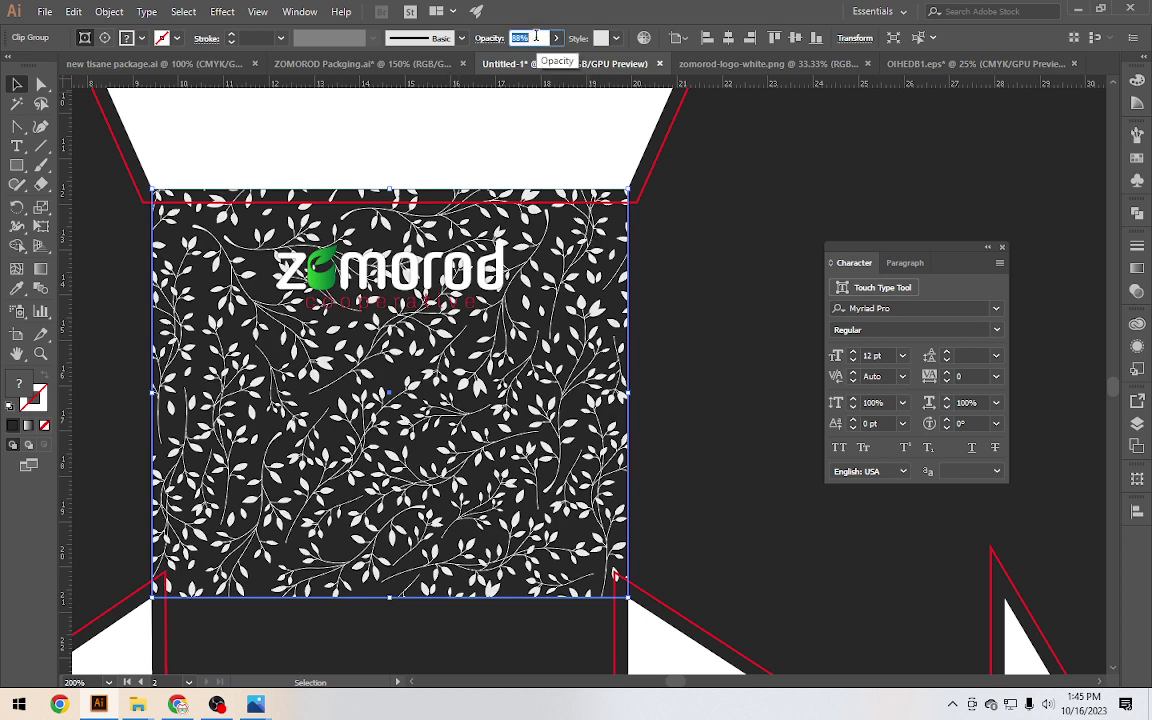
text(47)
key(Return)
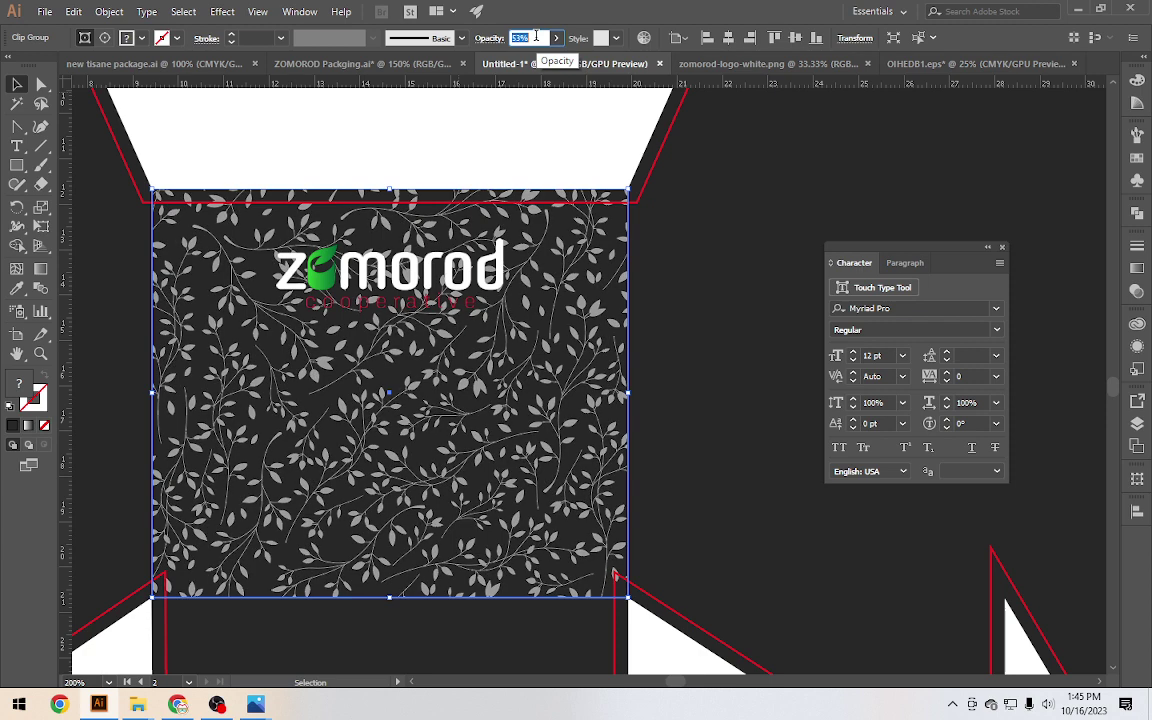
text(16)
key(Return)
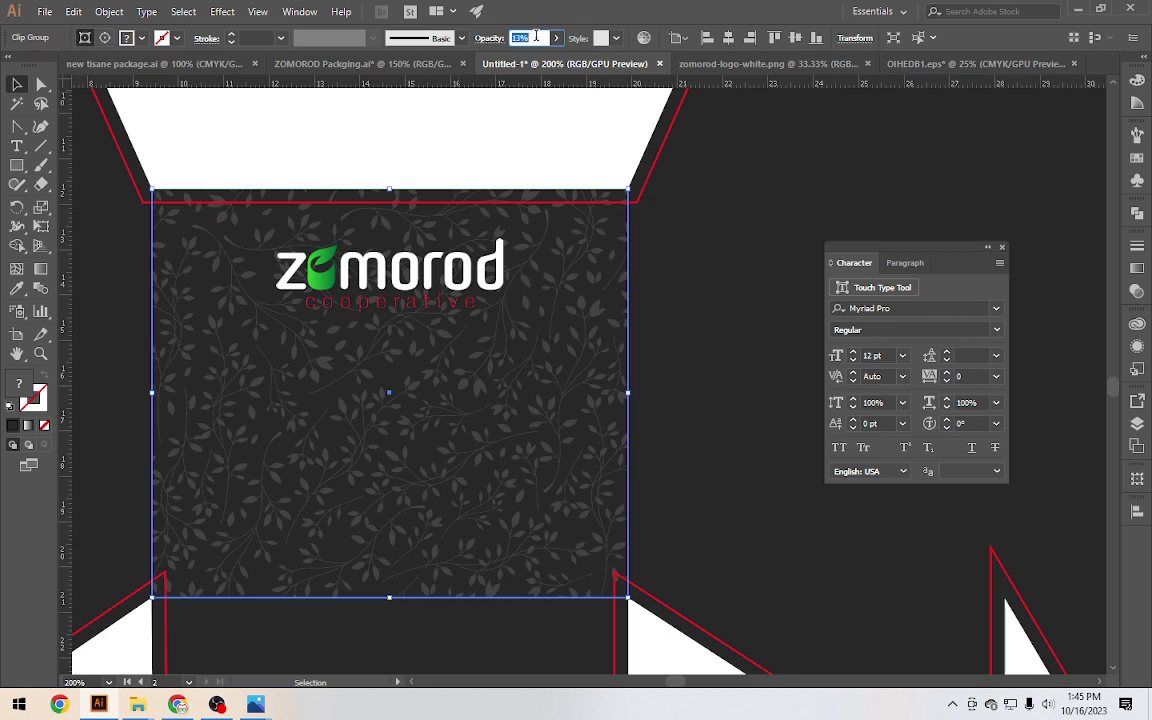
click(563, 161)
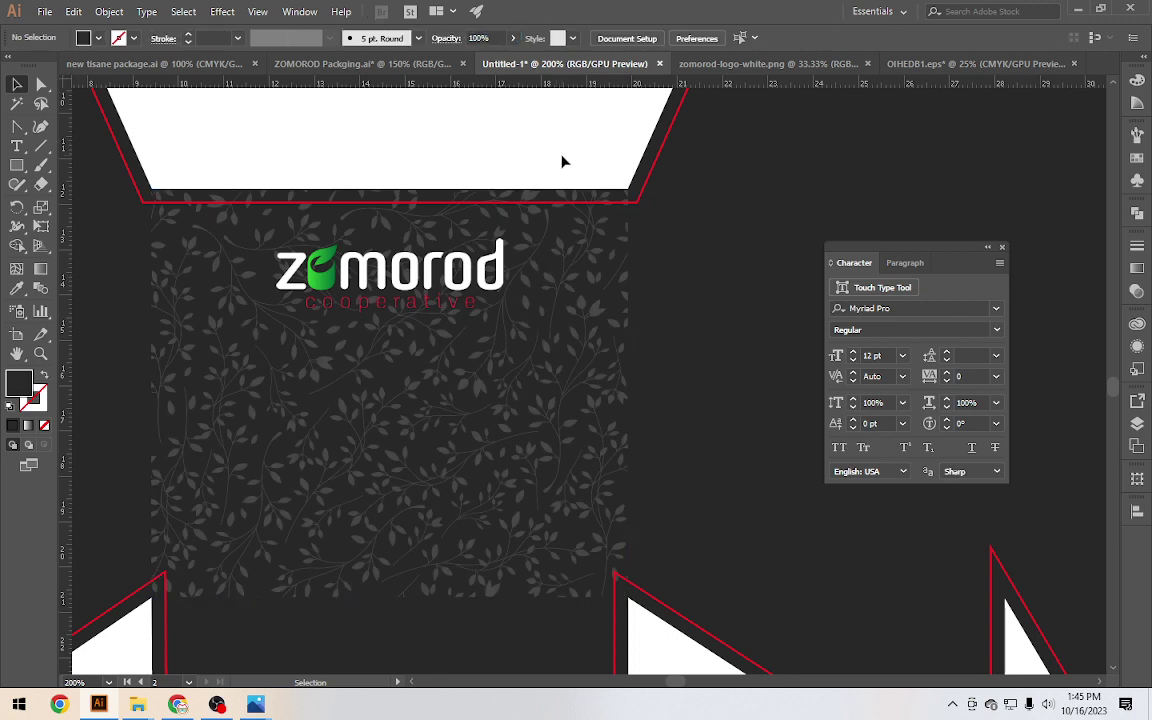
scroll(563, 161, down, 1)
scroll(563, 161, down, 1)
scroll(563, 161, down, 1)
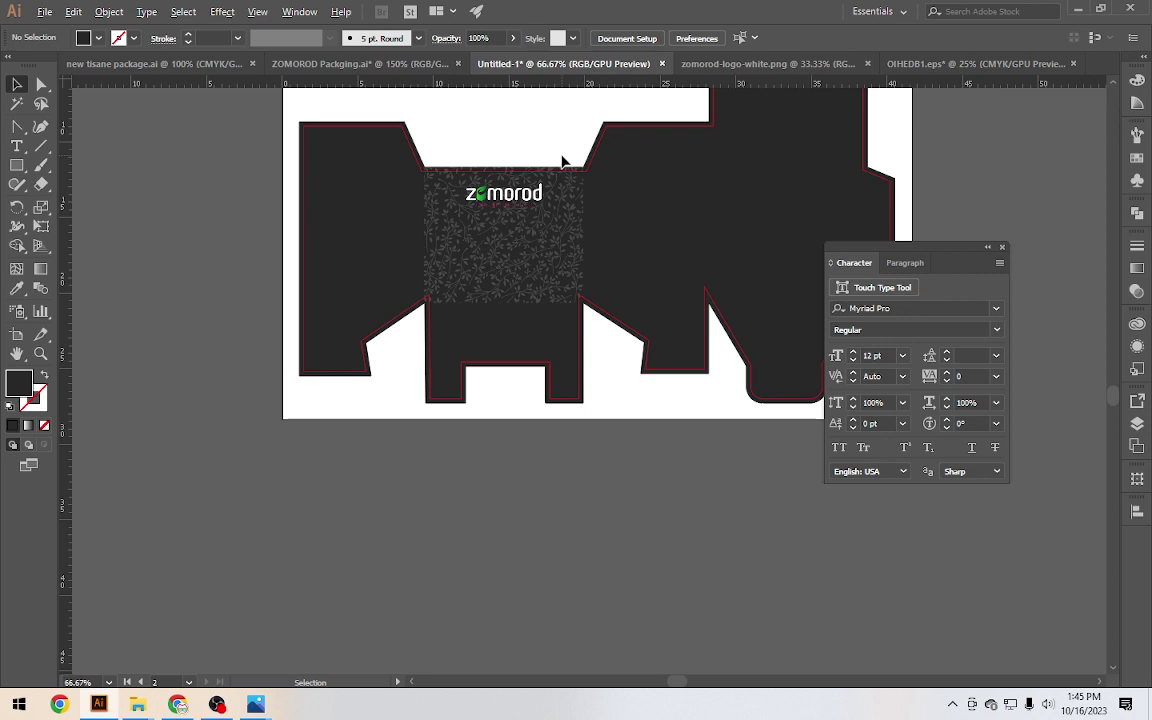
Copy the faded leaf pattern across onto the right-hand back panel
scroll(563, 161, up, 1)
drag(547, 154, 278, 275)
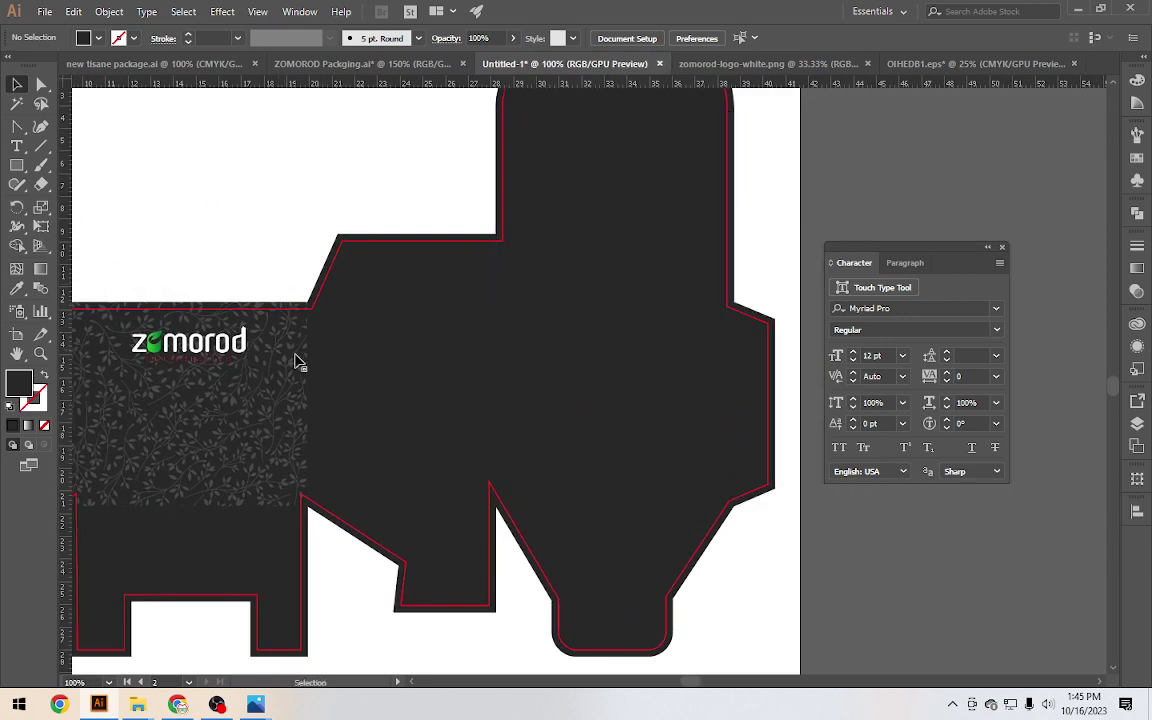
drag(296, 362, 712, 354)
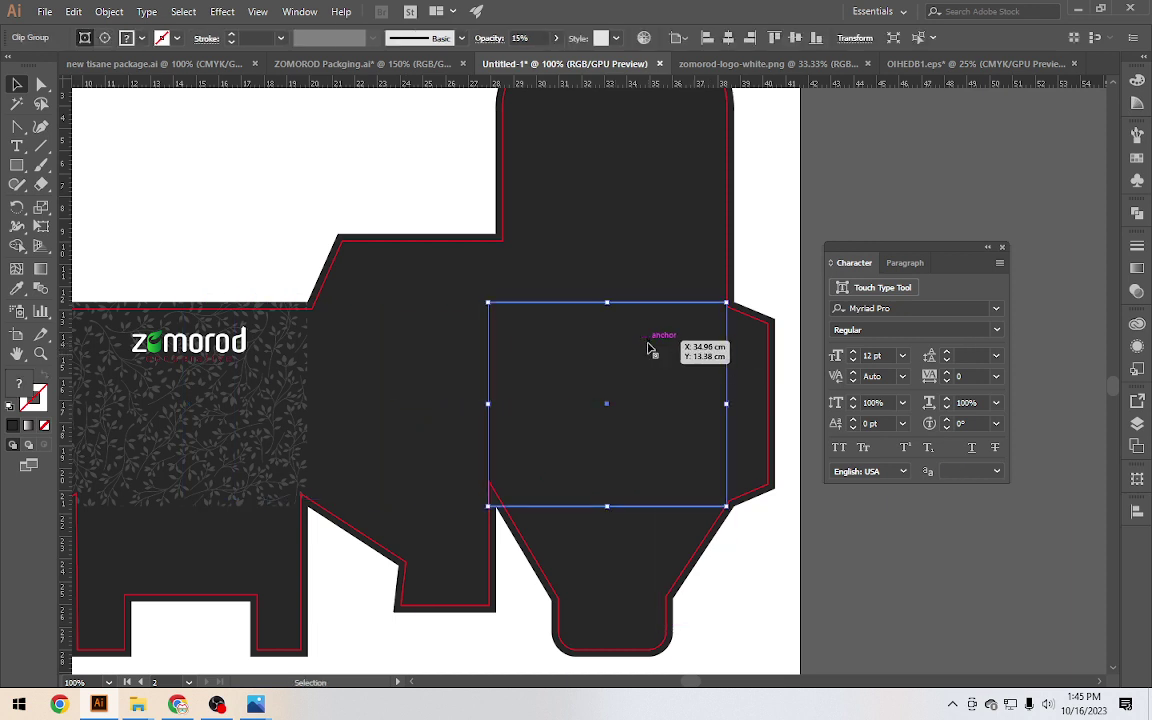
key(ctrl)
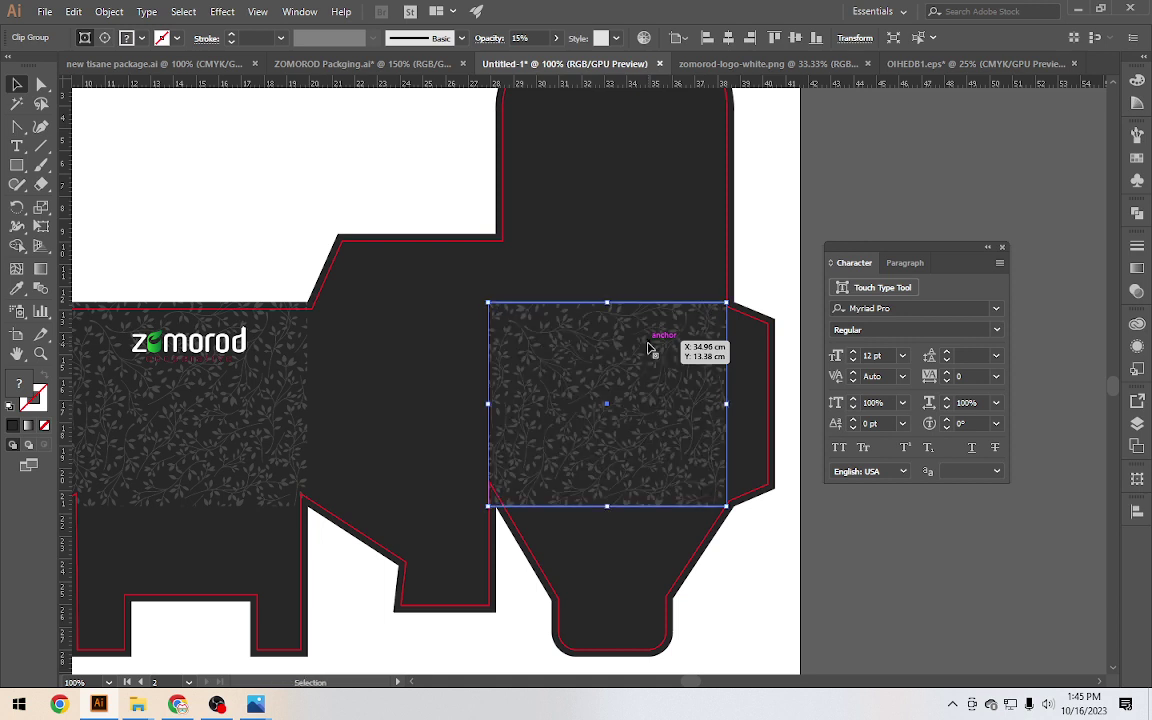
click(786, 244)
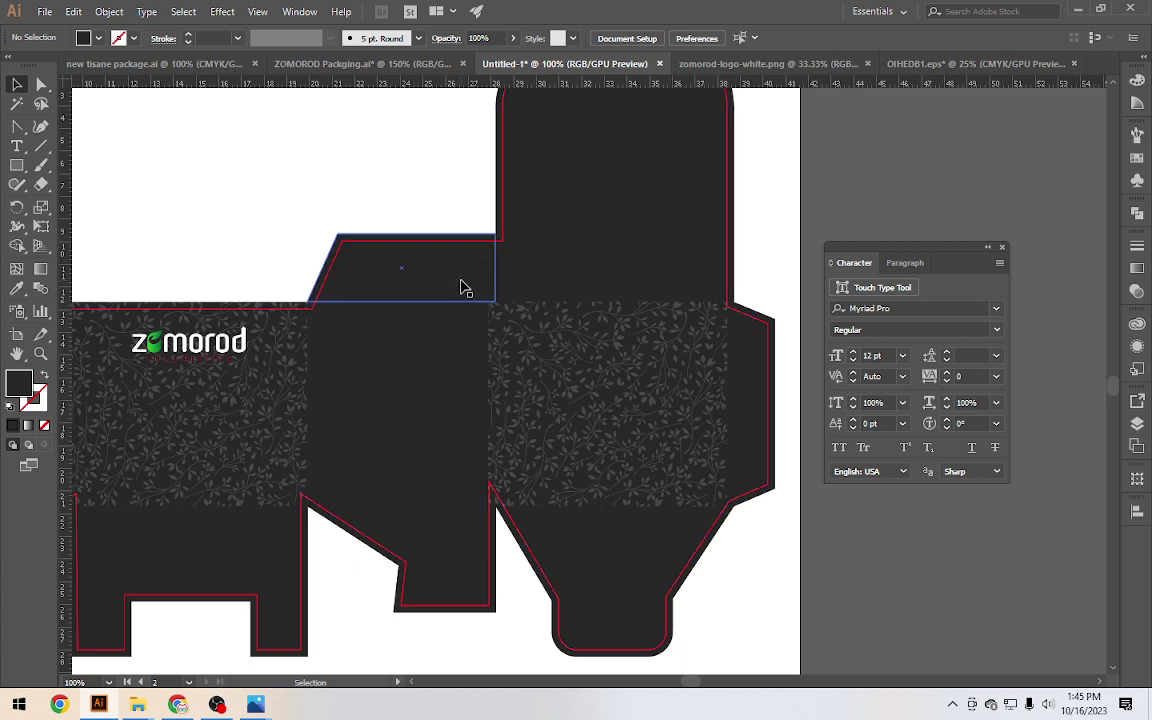
Copy the pattern onto the top flap and slide it 0.33 cm right to meet the fold
drag(600, 380, 622, 185)
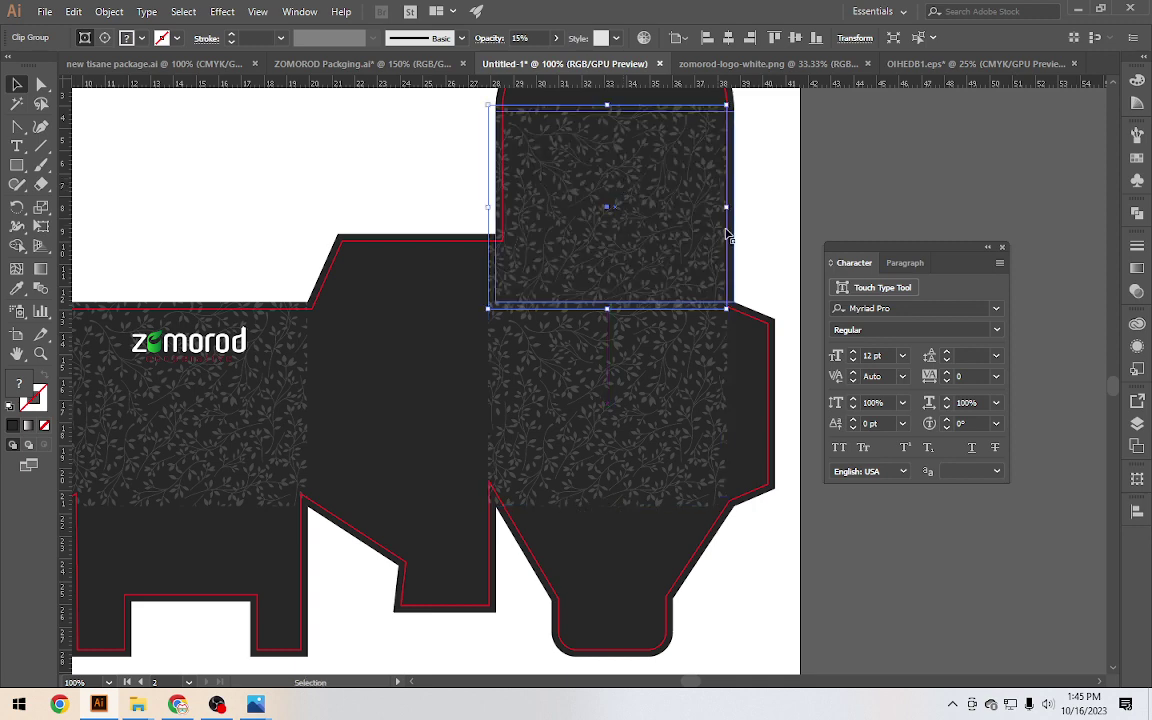
click(776, 288)
alt+scroll(776, 288, up, 3)
drag(571, 360, 656, 327)
click(746, 239)
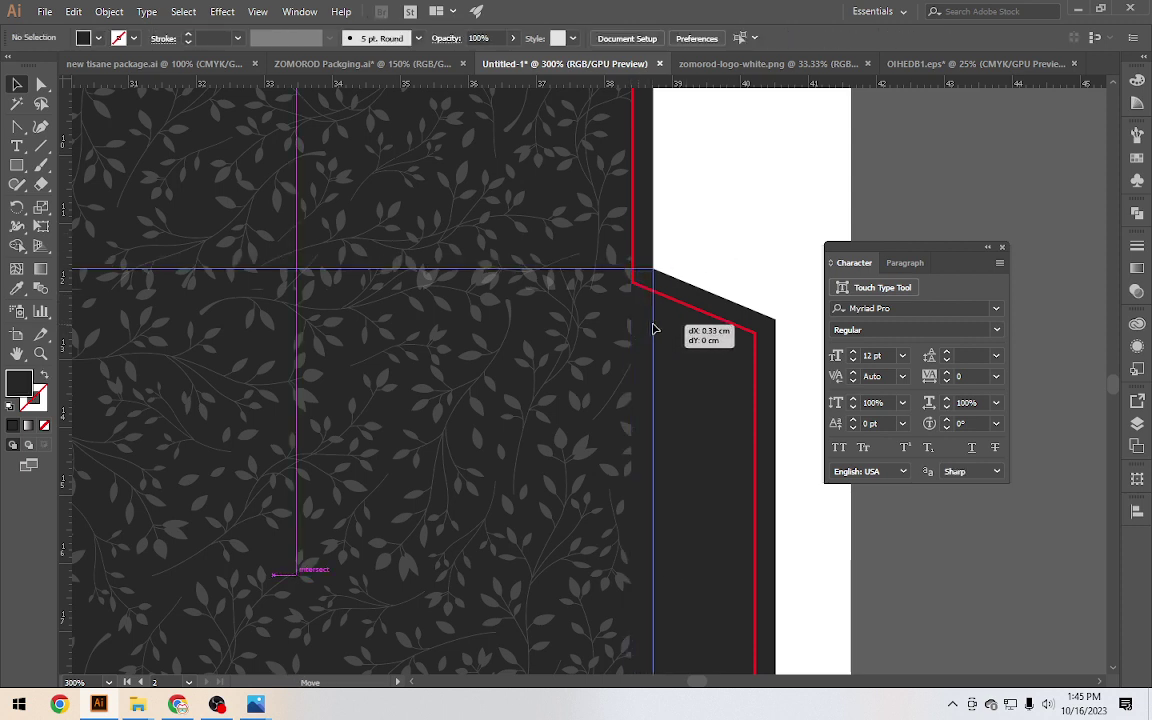
click(715, 252)
drag(616, 228, 640, 235)
click(720, 239)
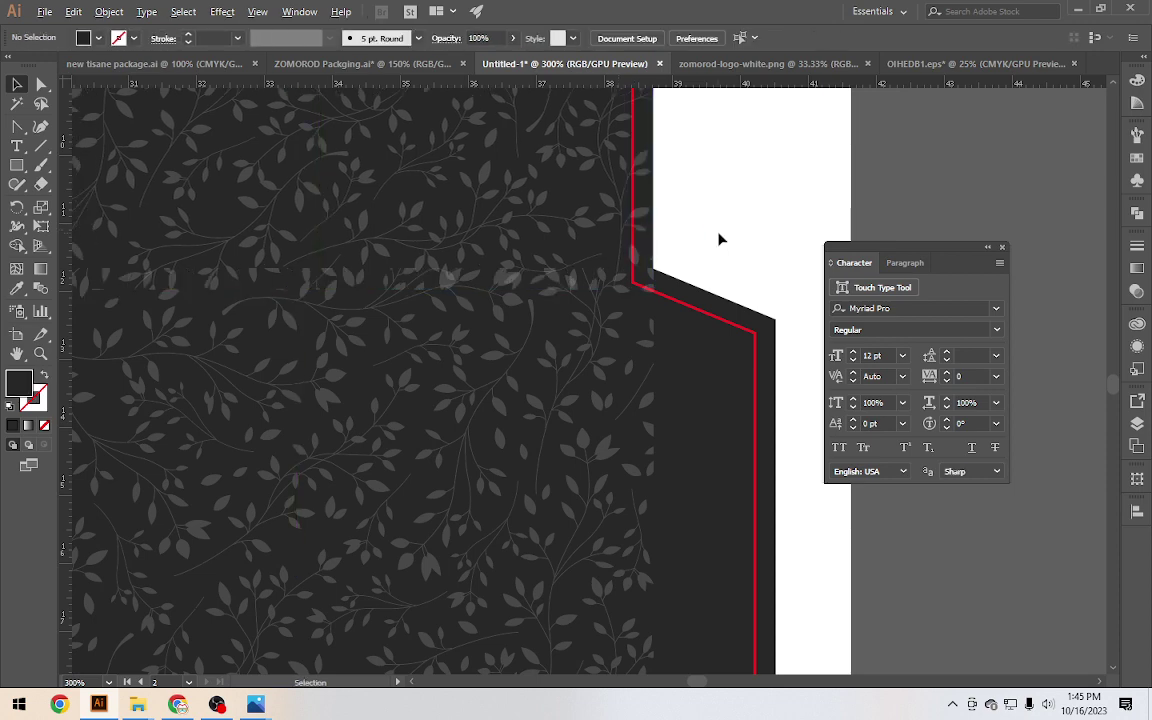
Zoom out to review the dieline, check the ZOMOROD Packging reference, then go to new tisane package.ai
key(ctrl+1)
alt+scroll(712, 221, up, 2)
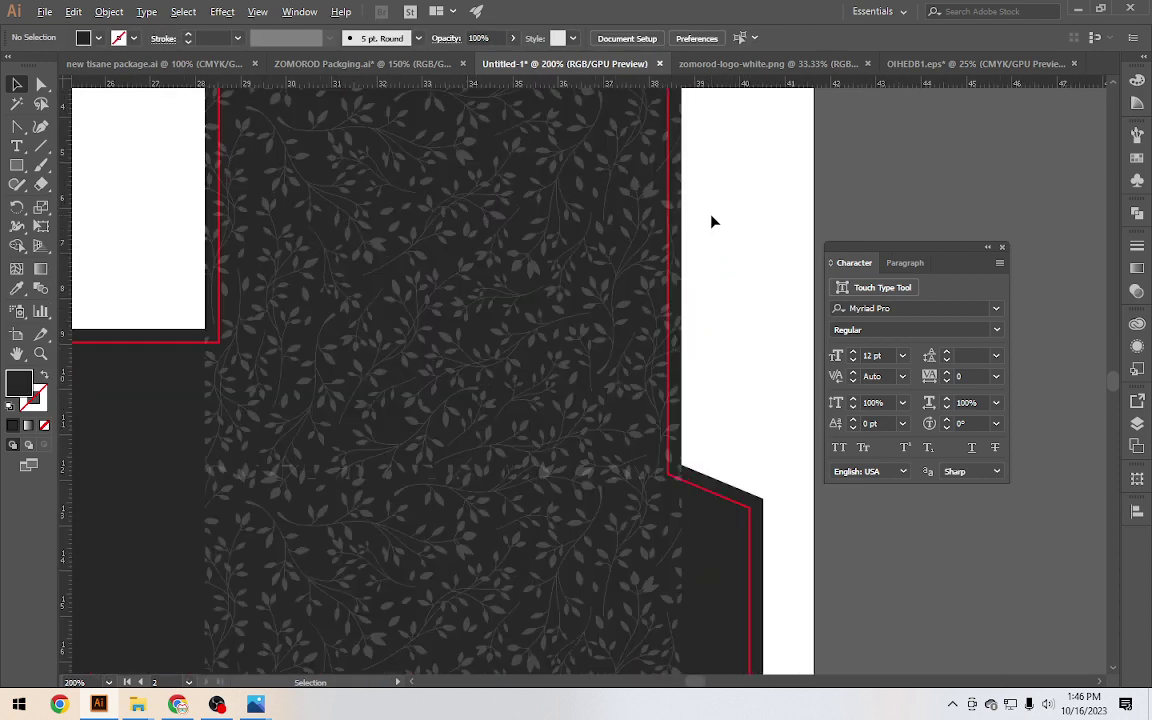
scroll(712, 221, up, 3)
scroll(712, 221, up, 1)
scroll(712, 221, down, 2)
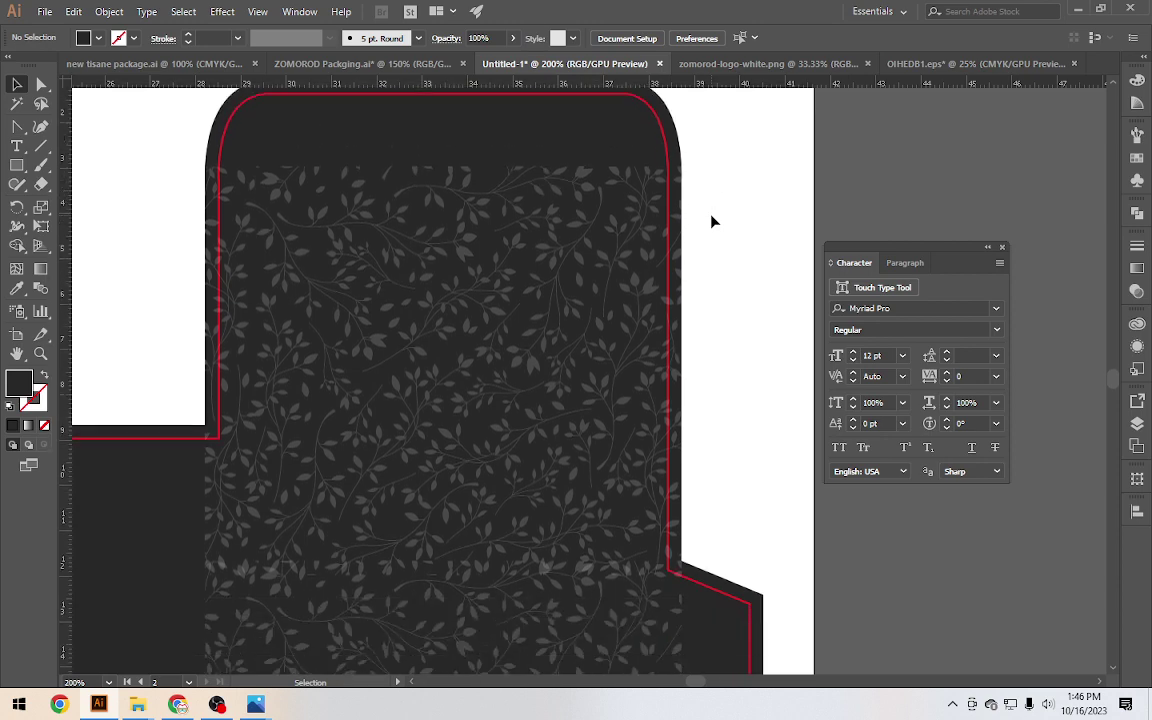
alt+scroll(712, 221, down, 2)
drag(712, 221, 757, 204)
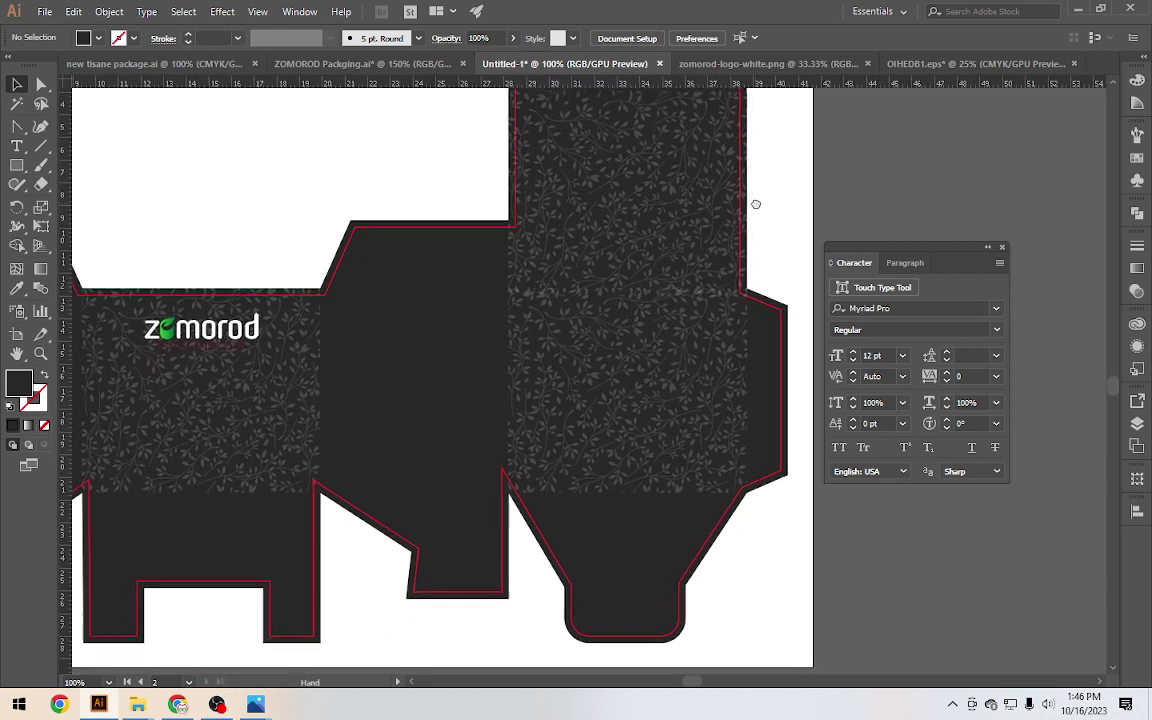
alt+scroll(436, 346, down, 1)
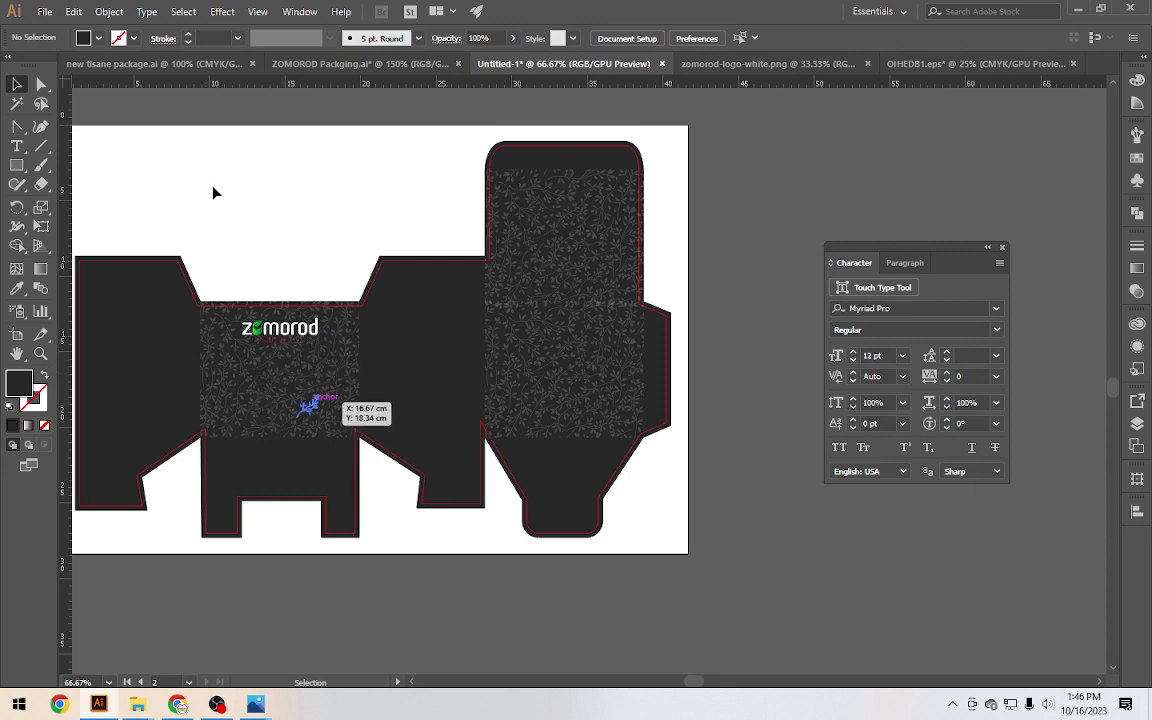
click(314, 64)
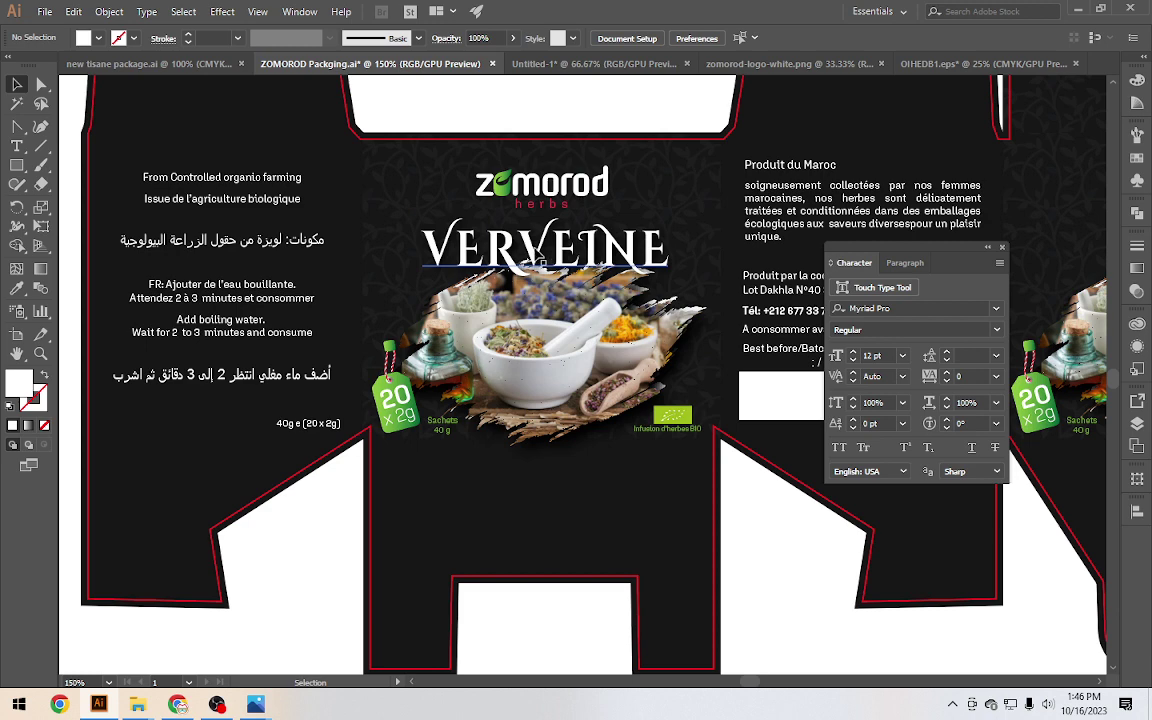
click(580, 64)
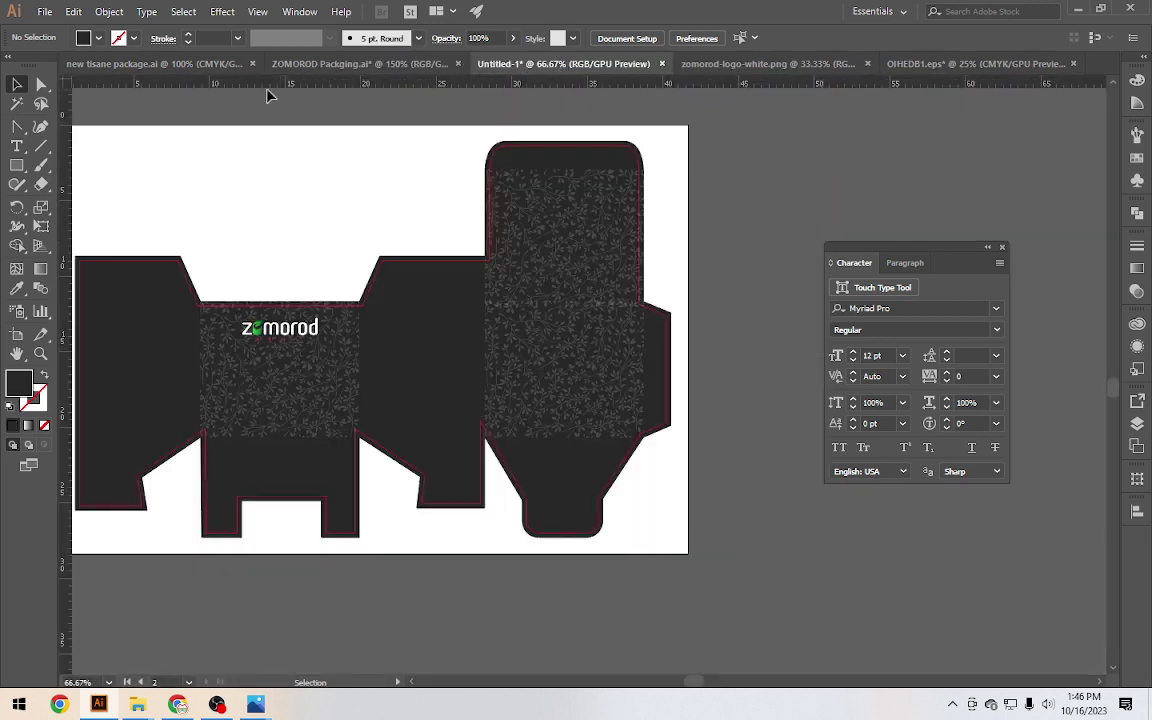
click(135, 64)
Drag the green VERVEINE title from new tisane package.ai into Untitled-1, below the Zomorod logo
mouse_move(761, 210)
mouse_down()
mouse_move(840, 78)
mouse_move(760, 75)
mouse_up()
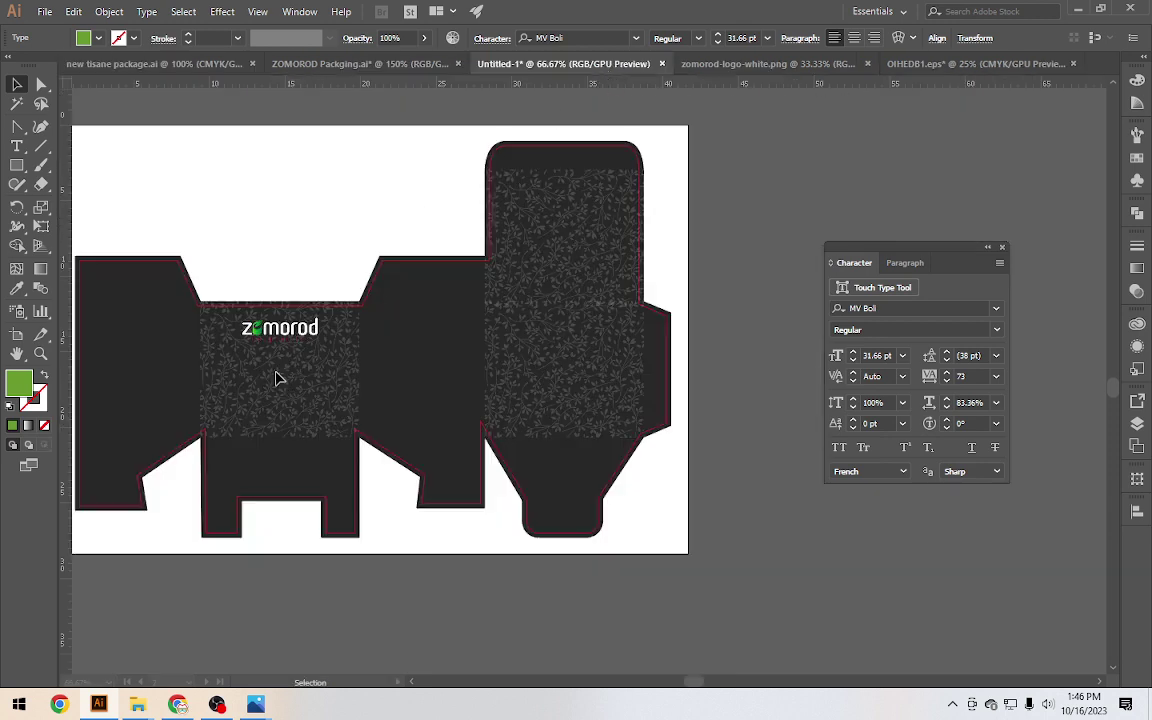
mouse_move(607, 72)
mouse_down()
mouse_move(274, 381)
mouse_move(335, 288)
mouse_move(326, 295)
mouse_up()
scroll(274, 381, up, 2)
scroll(296, 373, up, 3)
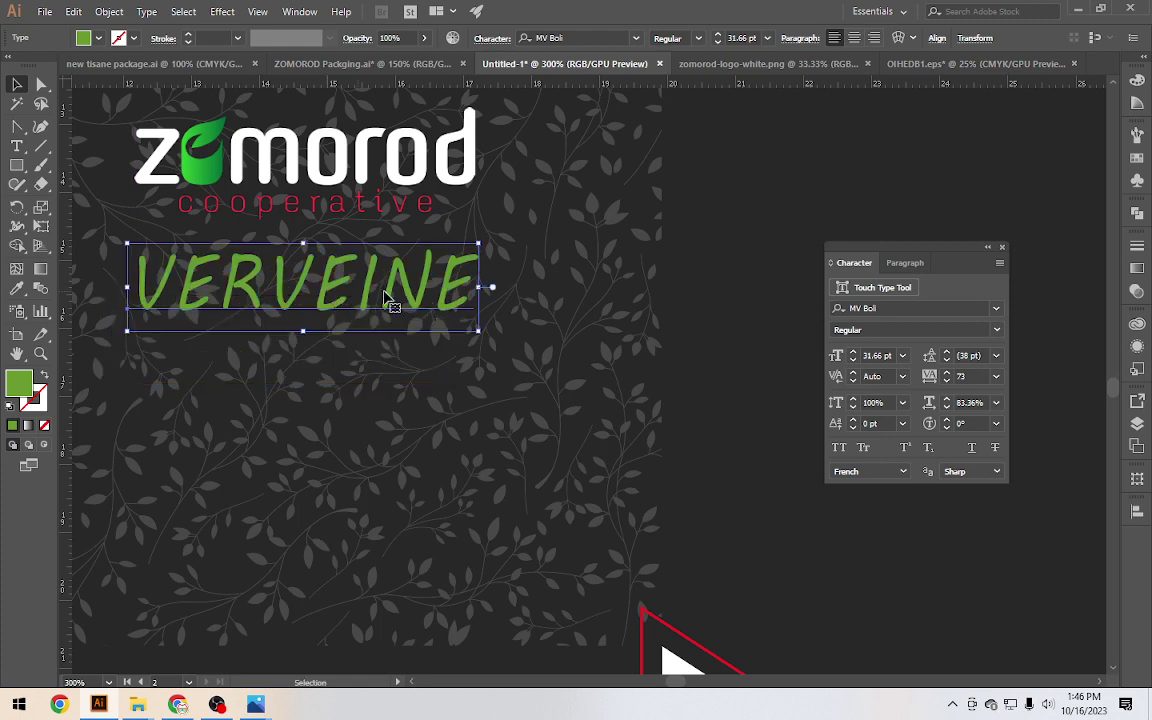
Change the VERVEINE title's font from MV Boli to Cinzel Decorative Bold
click(995, 310)
scroll(955, 380, up, 5)
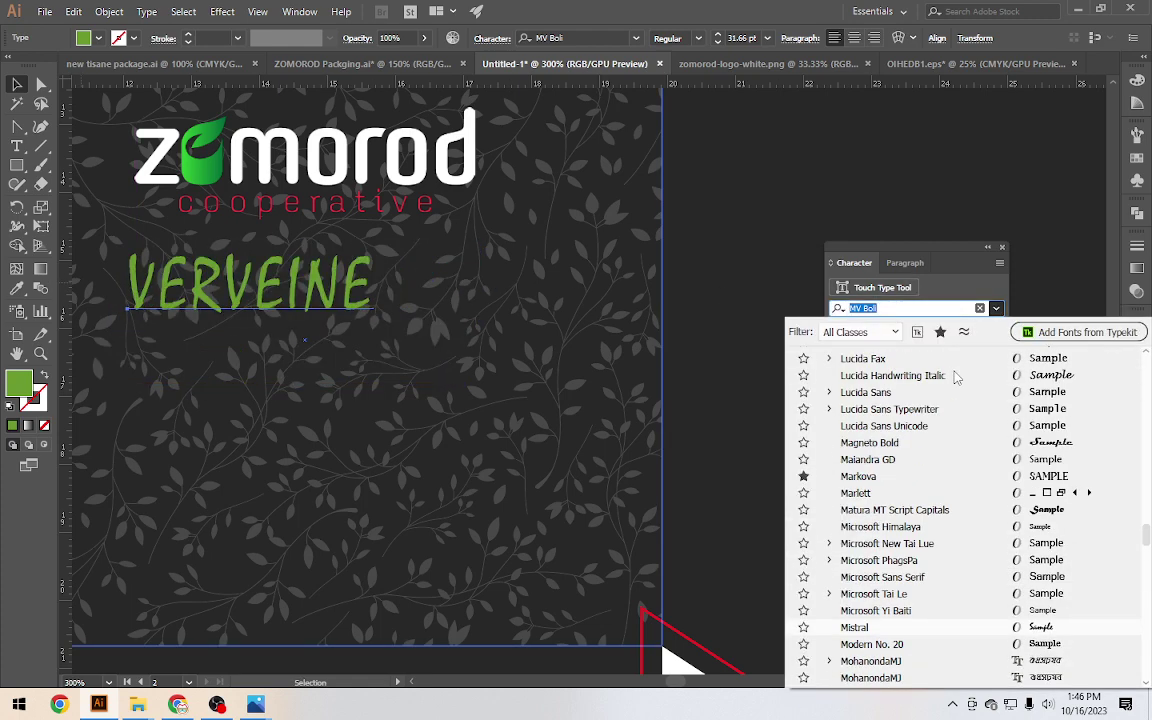
scroll(1120, 560, up, 3)
scroll(1140, 400, up, 5)
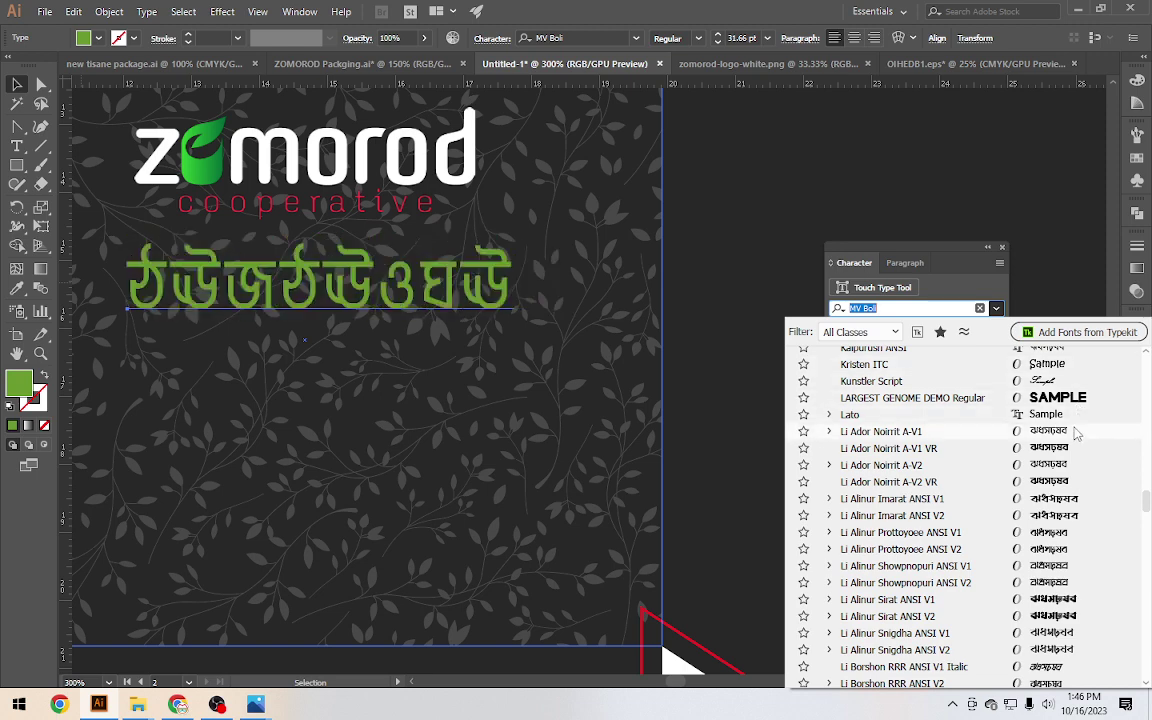
scroll(1043, 563, down, 3)
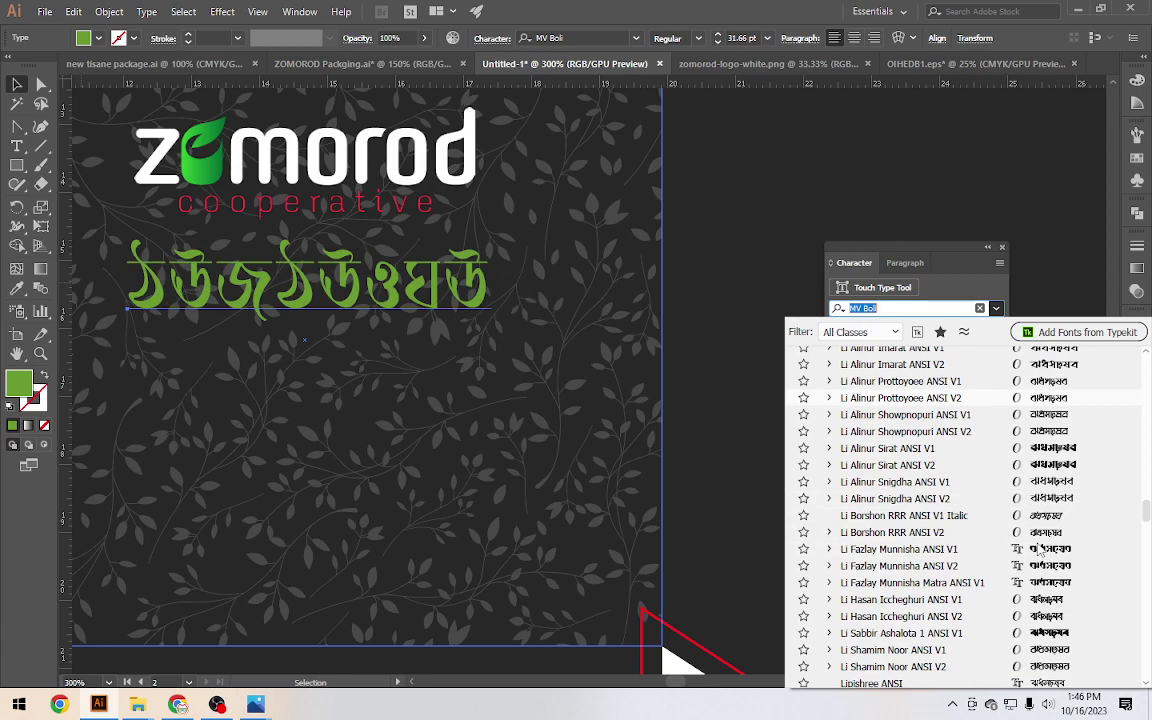
scroll(1043, 563, down, 3)
scroll(1060, 550, up, 5)
scroll(1089, 534, up, 10)
scroll(1089, 534, up, 5)
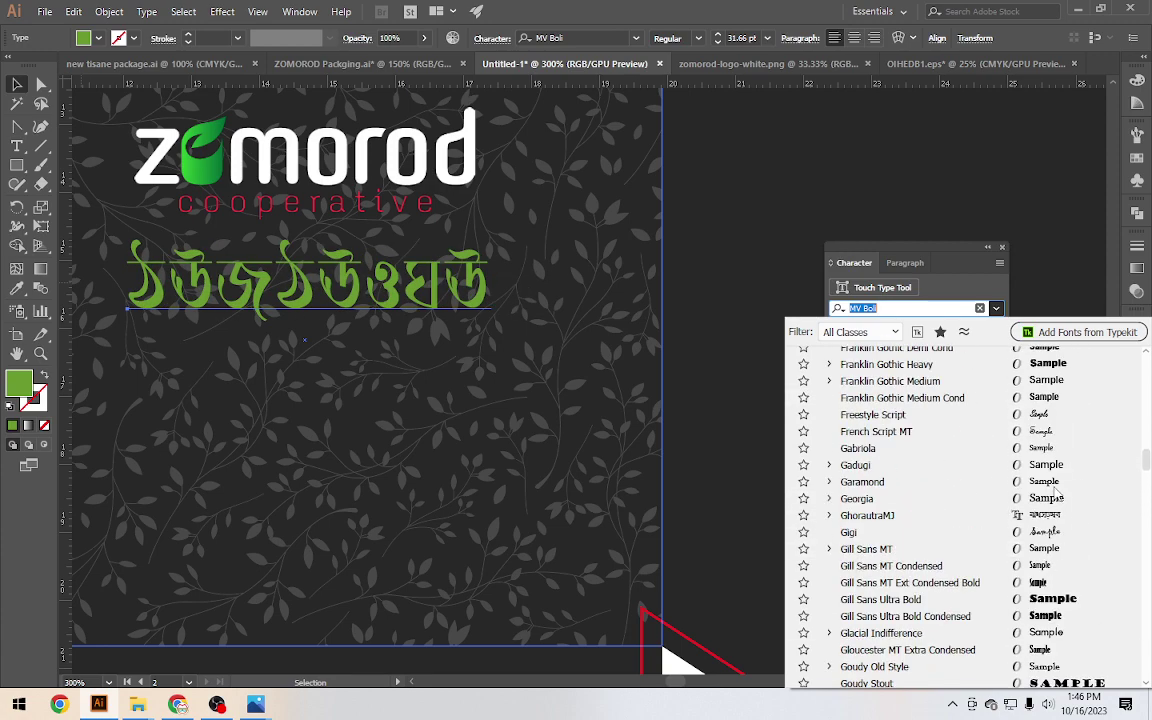
scroll(1070, 450, up, 5)
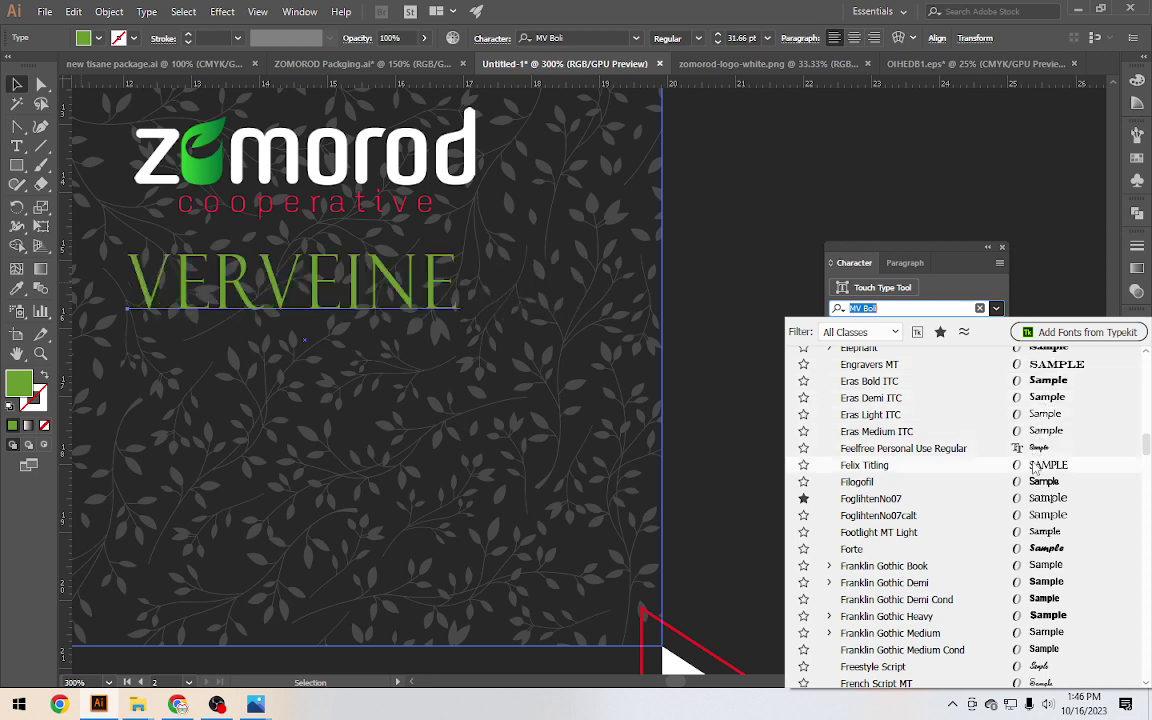
scroll(1036, 516, up, 5)
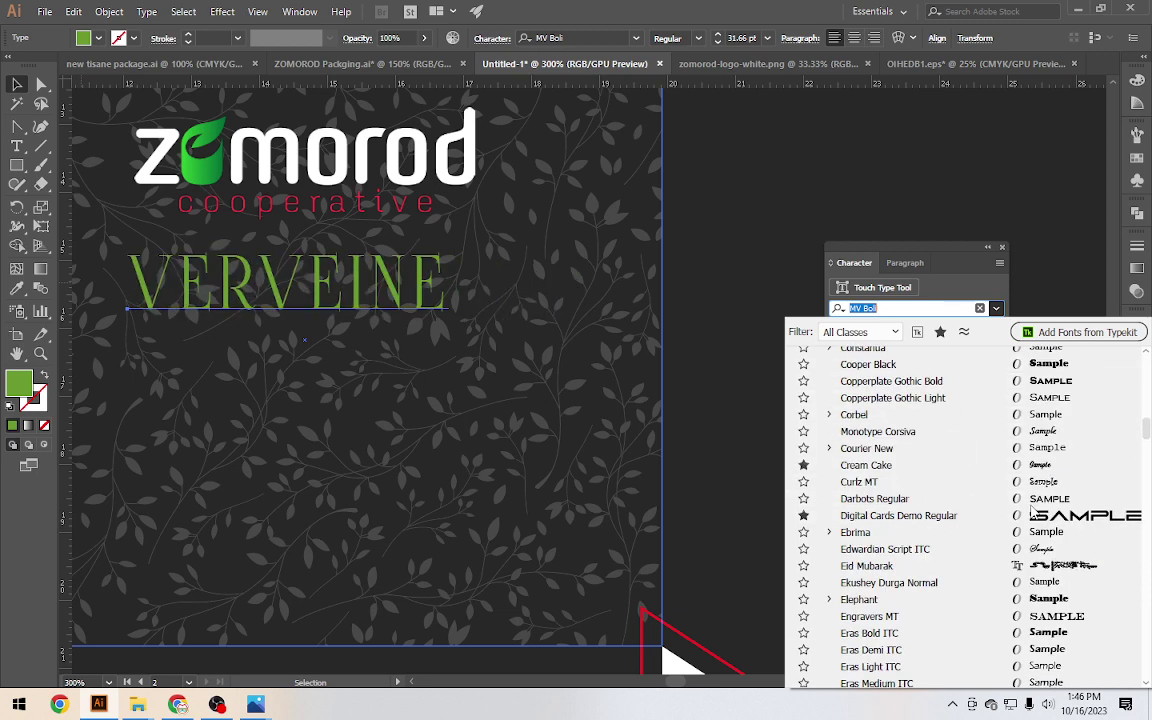
scroll(1036, 515, up, 5)
scroll(1035, 514, up, 5)
scroll(1033, 511, up, 5)
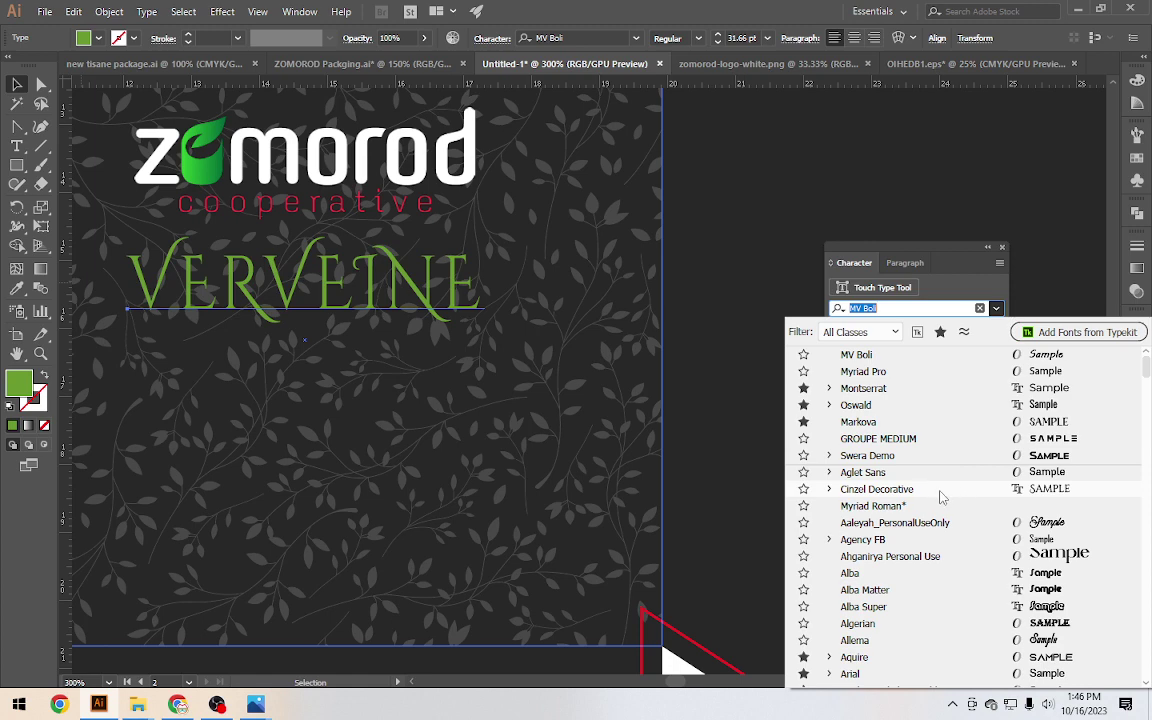
click(831, 490)
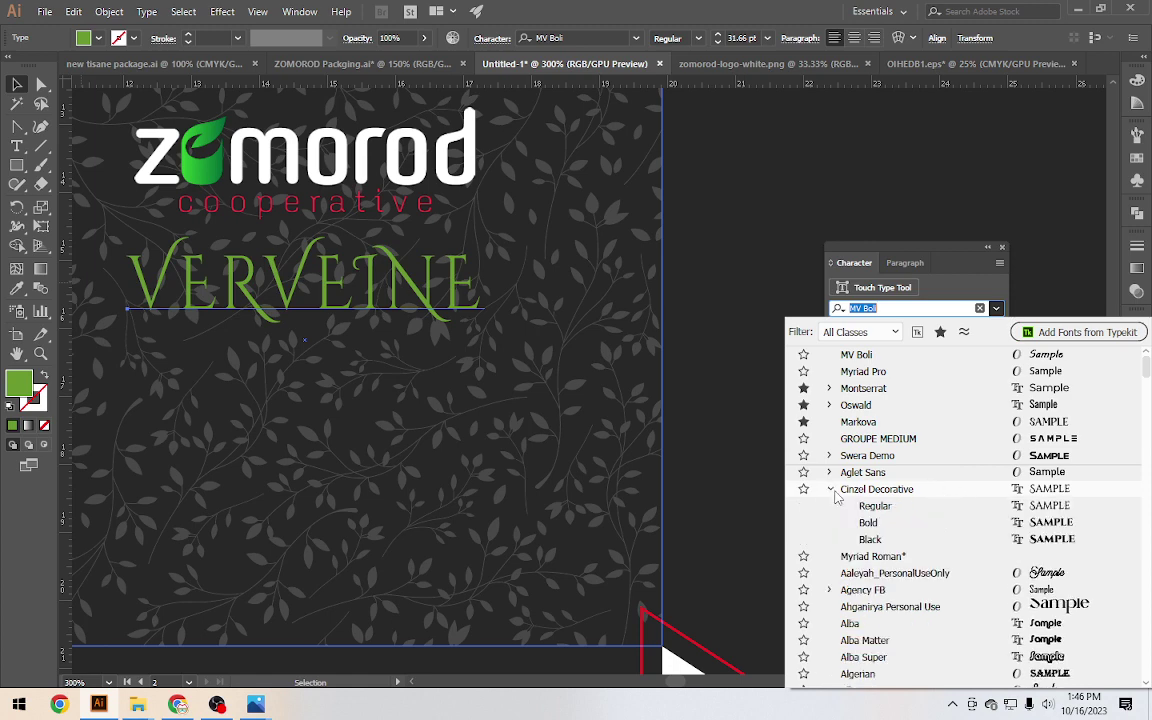
click(868, 522)
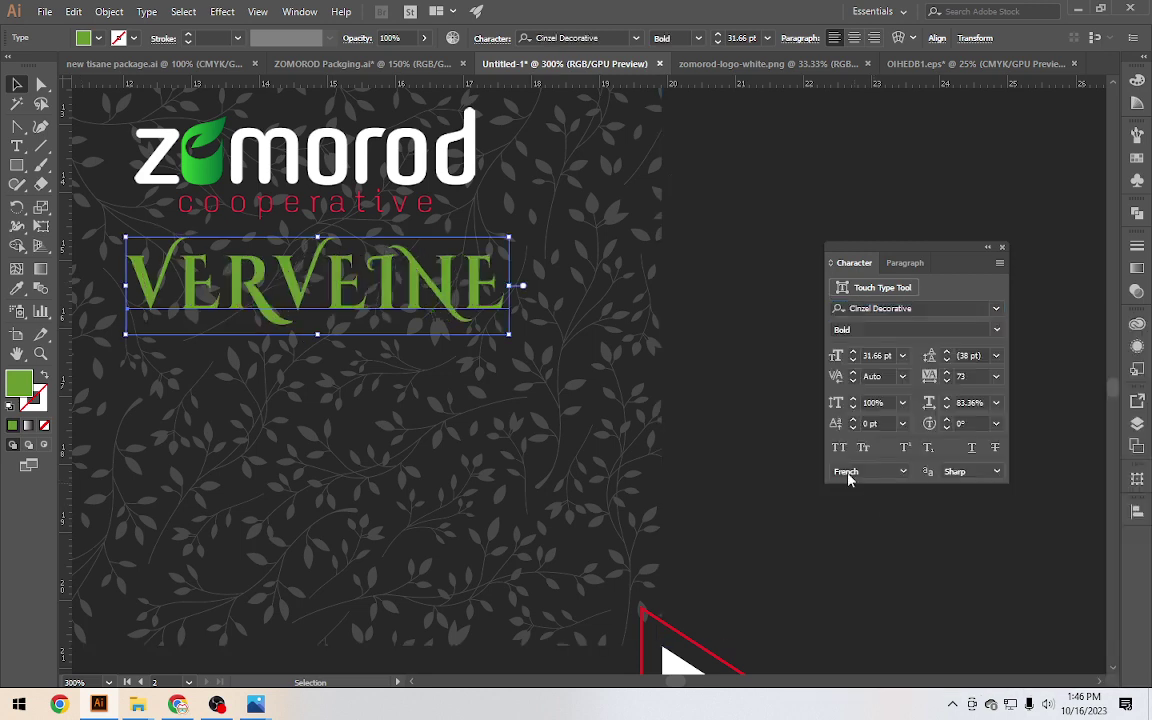
click(97, 38)
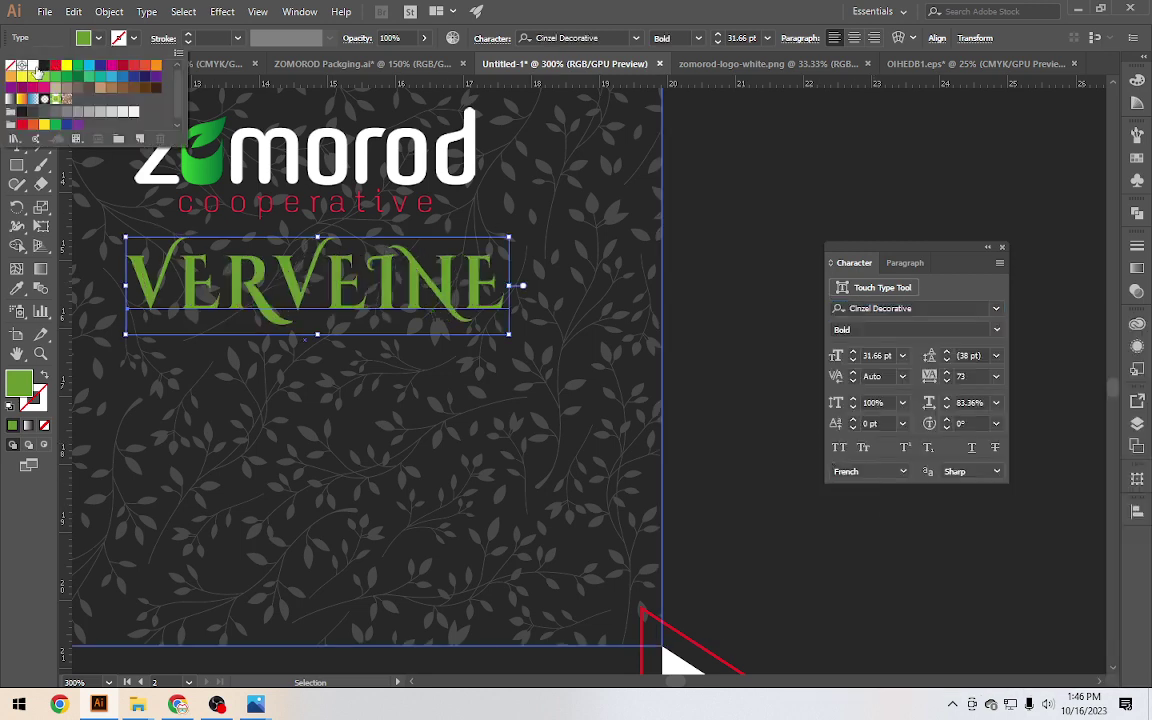
click(35, 68)
key(Escape)
mouse_move(715, 190)
mouse_down()
mouse_move(822, 258)
mouse_move(875, 323)
mouse_up()
click(527, 129)
scroll(527, 129, down, 2)
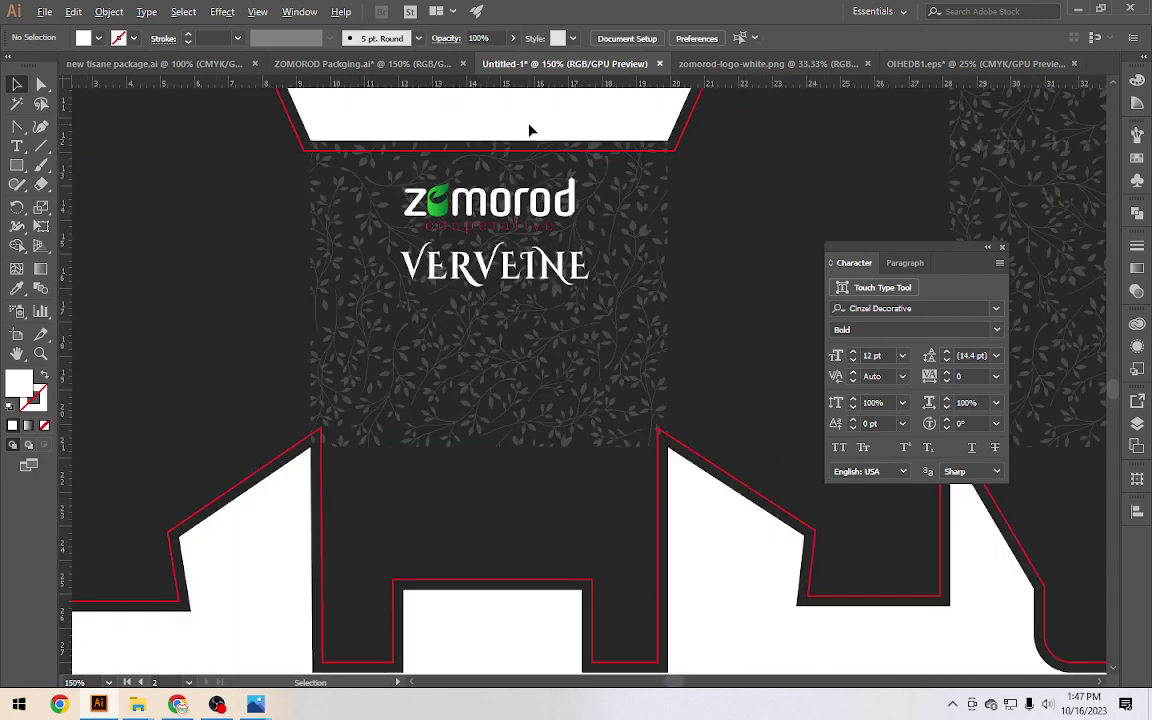
scroll(531, 130, down, 1)
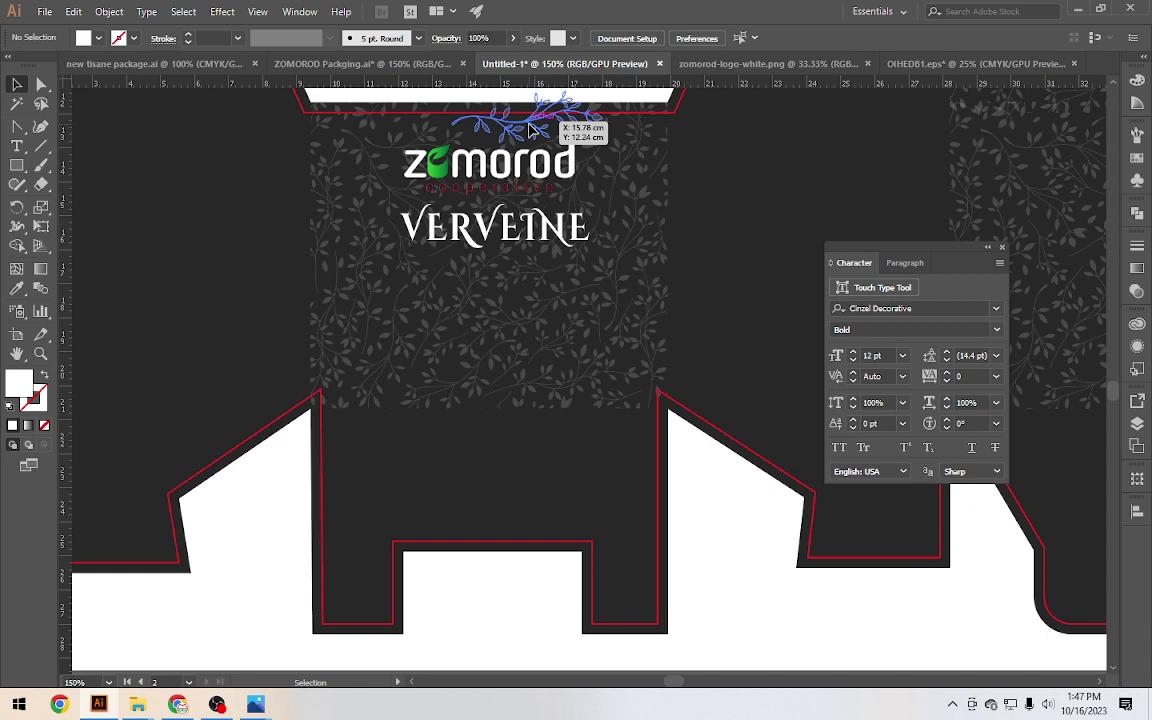
scroll(531, 130, up, 1)
scroll(531, 130, up, 1)
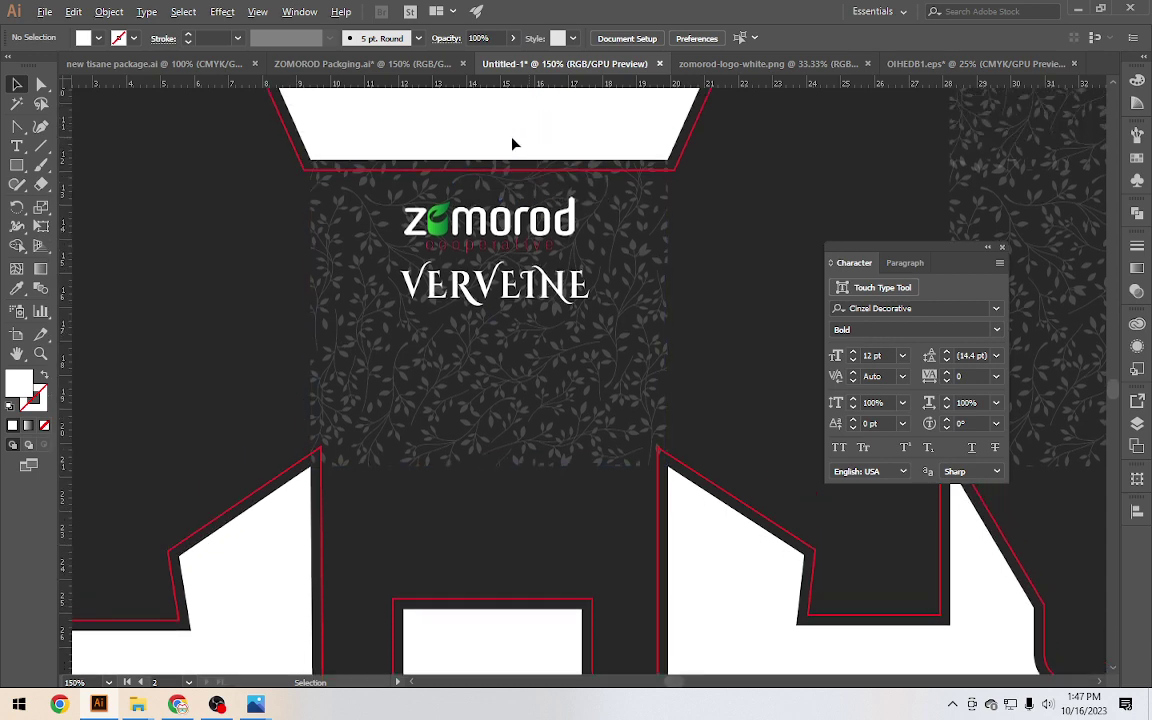
scroll(531, 130, up, 1)
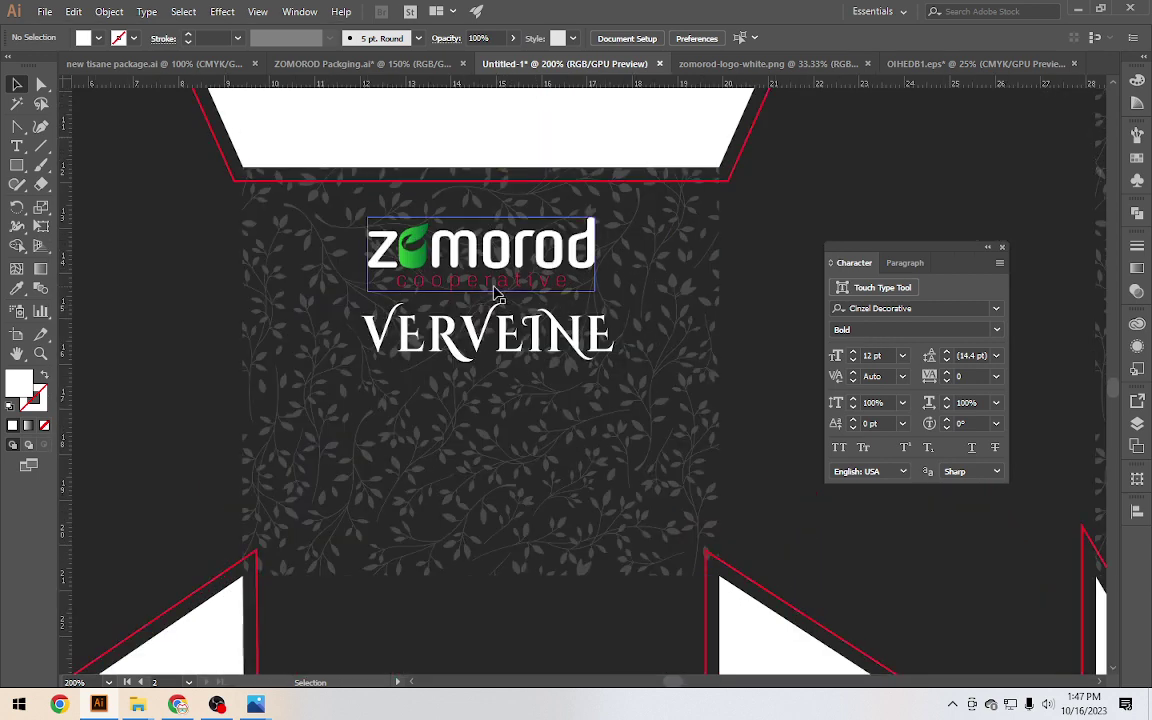
scroll(533, 289, up, 1)
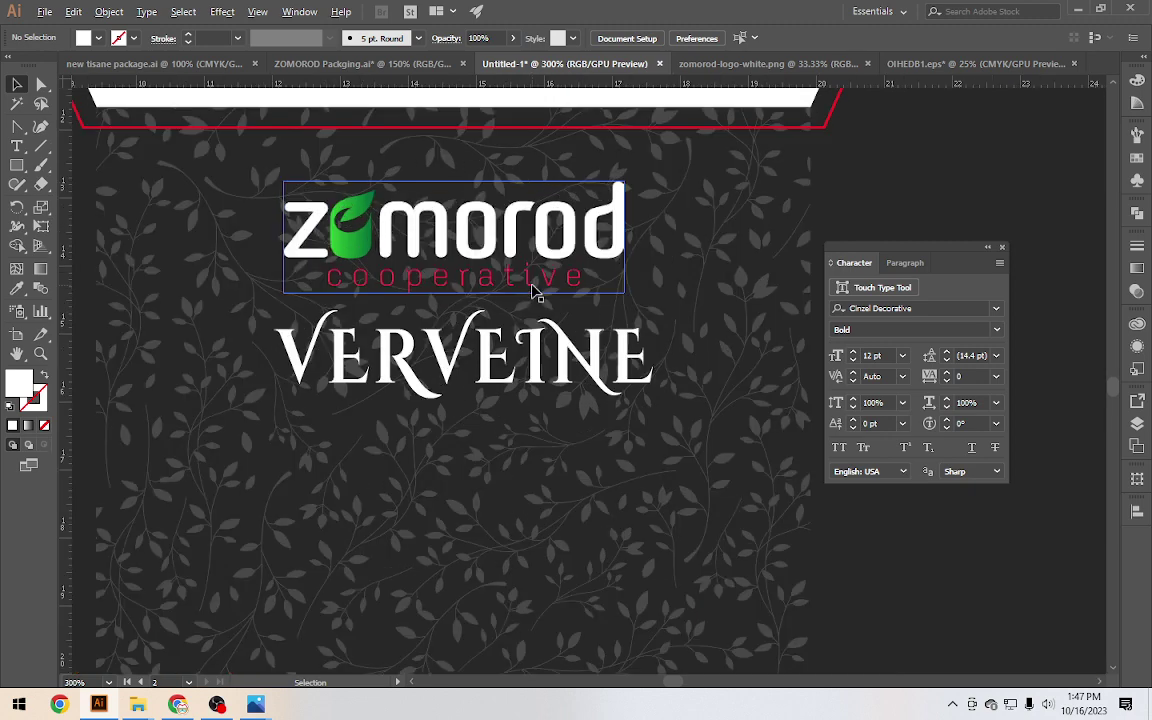
Nudge the Zomorod logo and VERVEINE title together slightly upward
click(520, 270)
shift+click(541, 347)
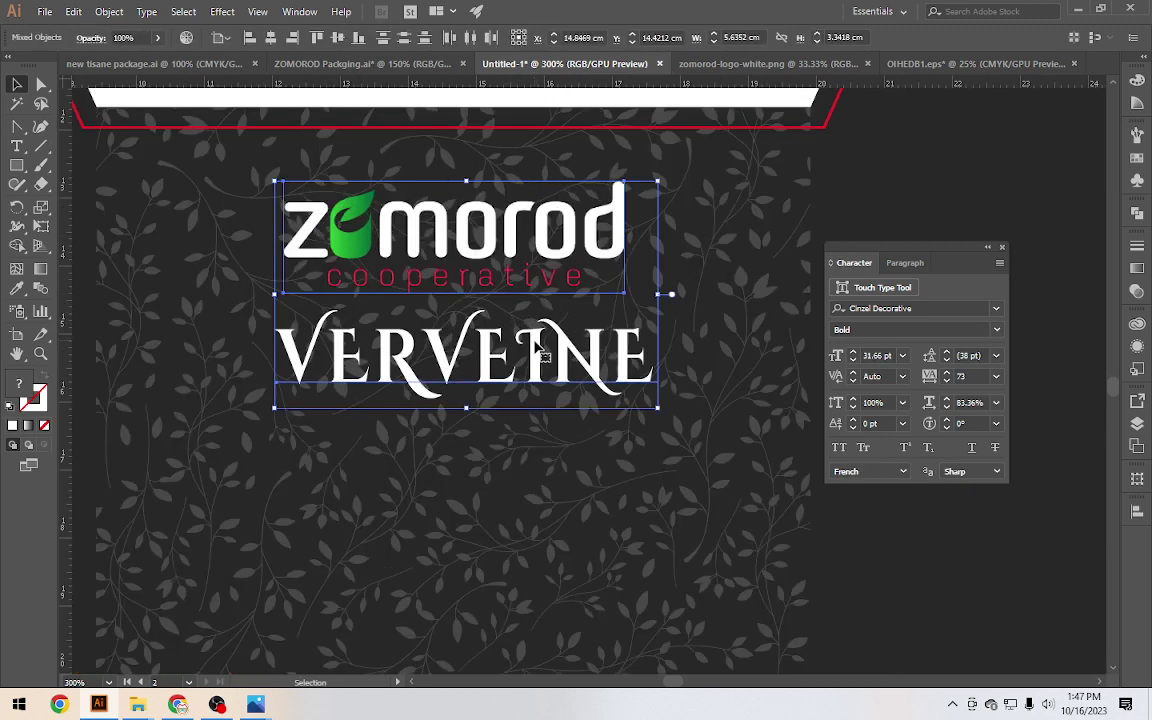
drag(541, 347, 542, 343)
scroll(541, 193, up, 2)
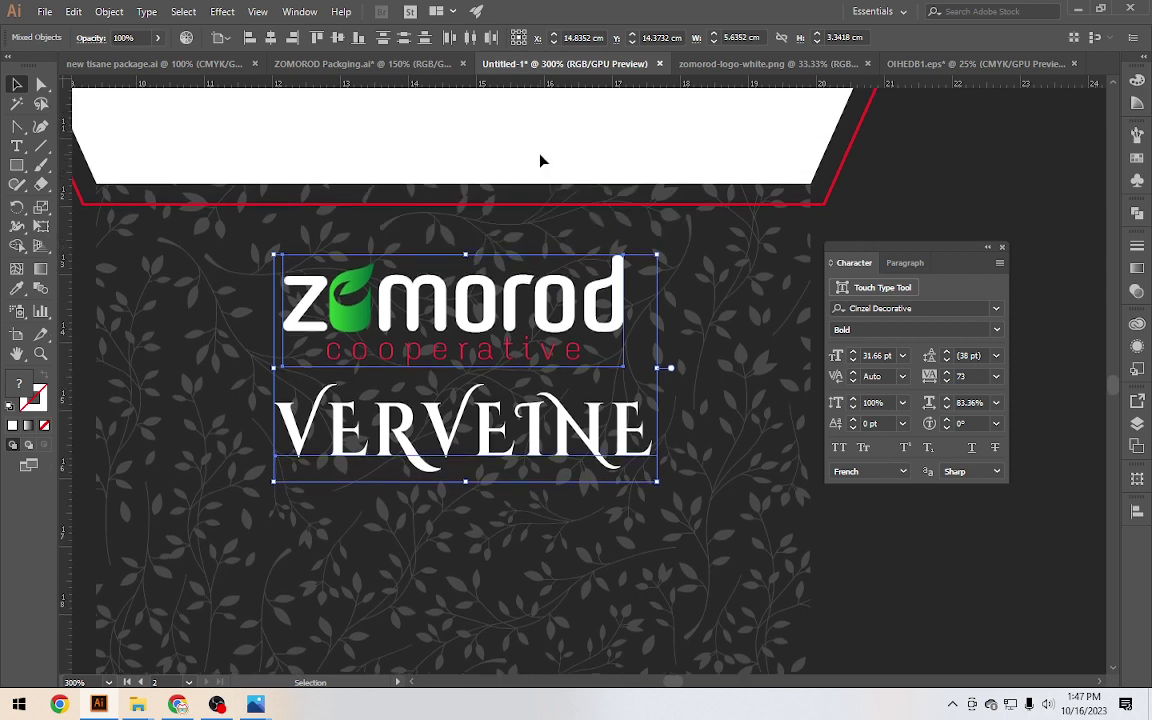
Enlarge VERVEINE to 41.52 pt, centre it under the logo, and select both for effects
click(510, 392)
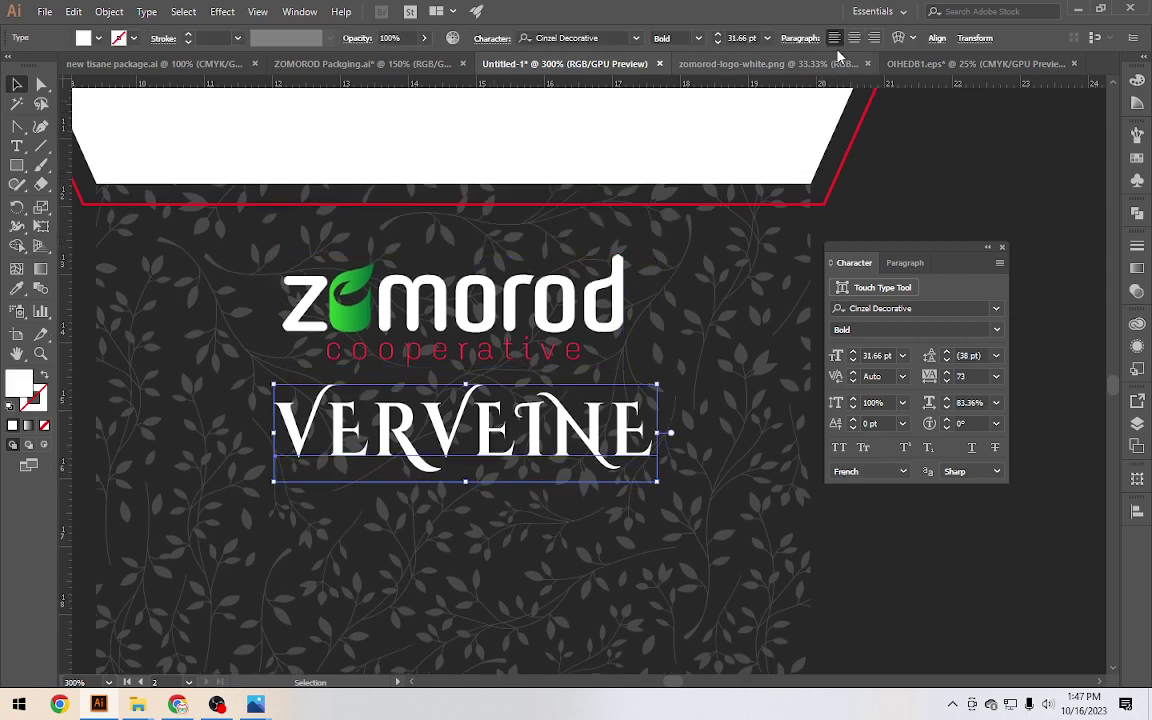
drag(508, 392, 319, 392)
drag(437, 435, 645, 413)
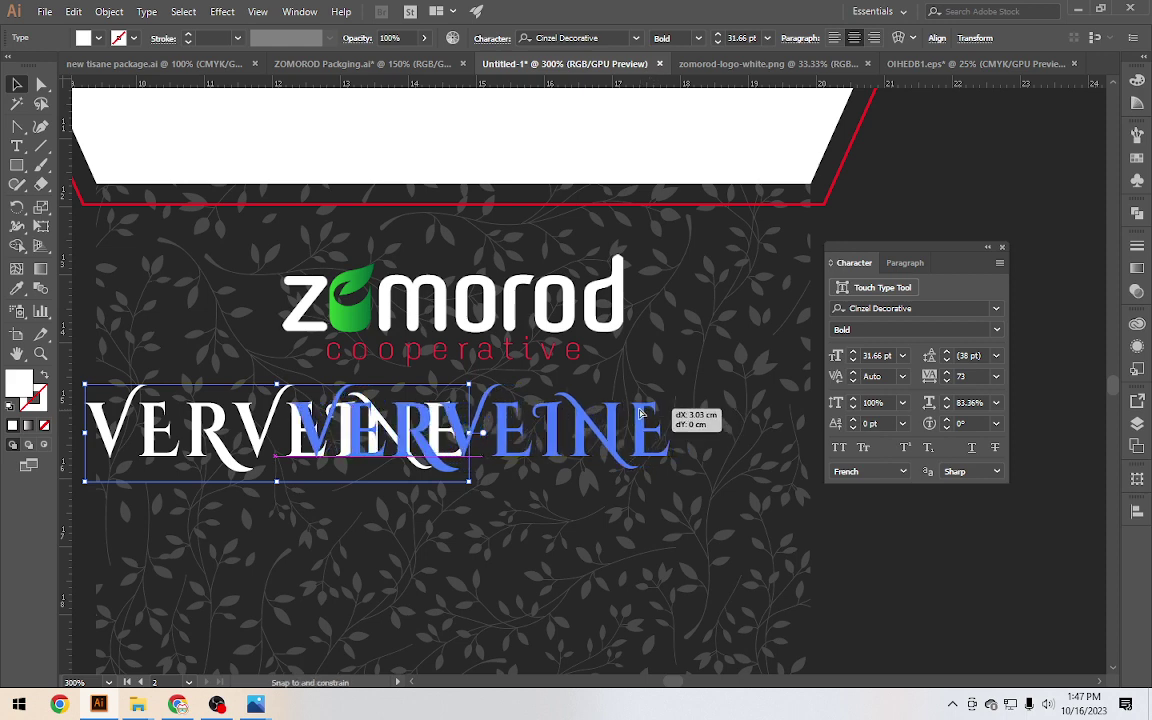
mouse_move(645, 413)
mouse_down()
mouse_move(612, 418)
mouse_move(706, 440)
mouse_up()
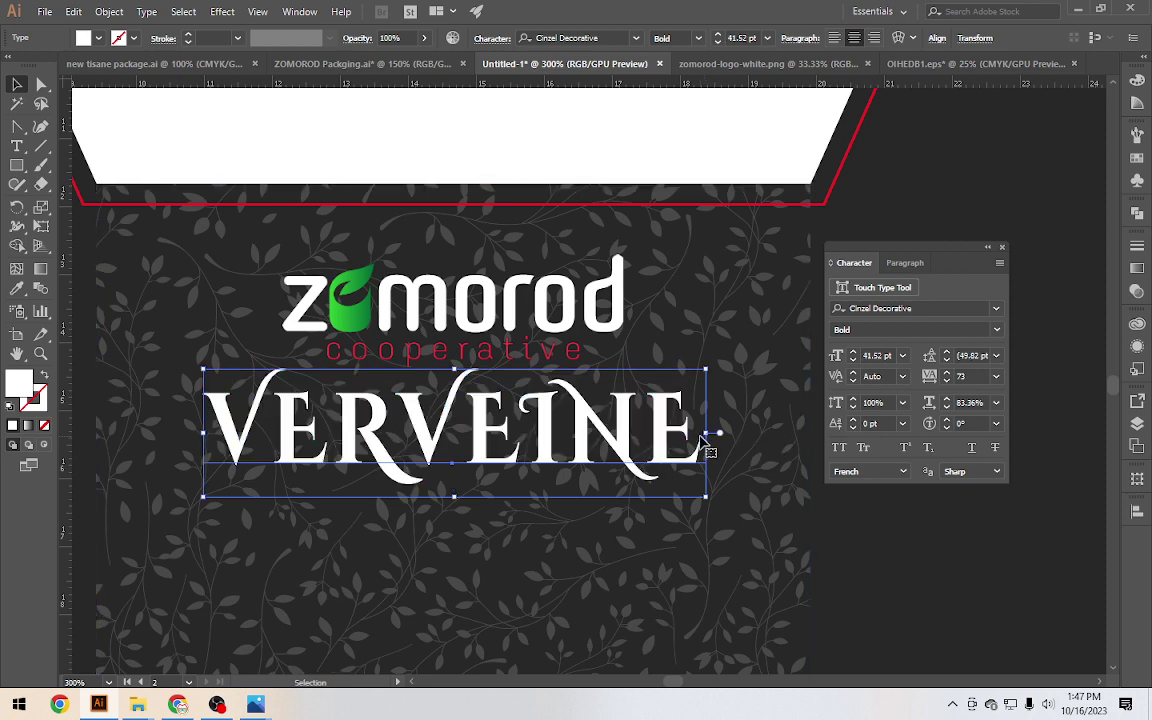
shift+click(521, 294)
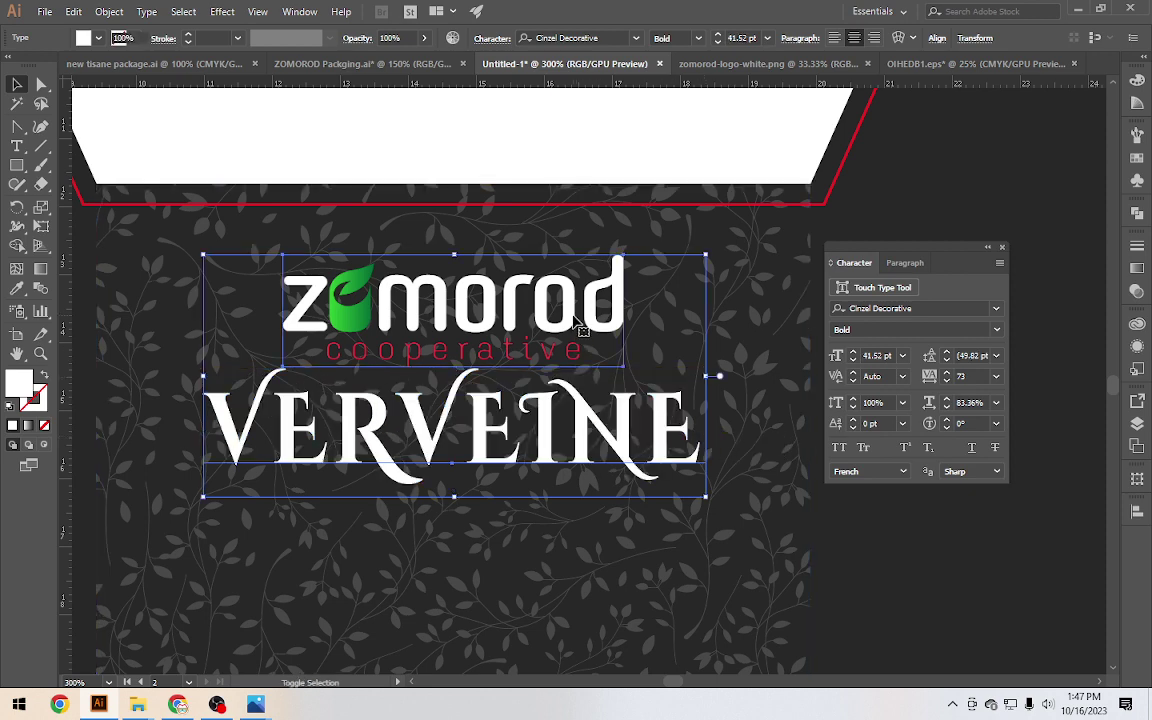
click(222, 11)
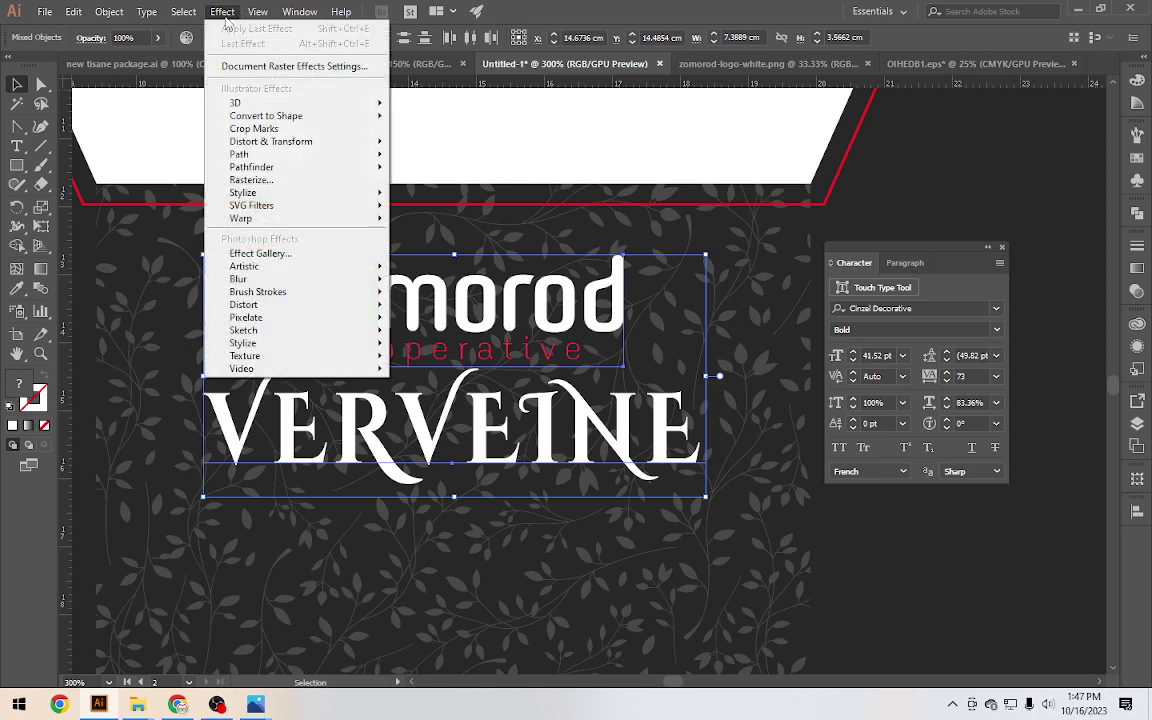
mouse_move(243, 192)
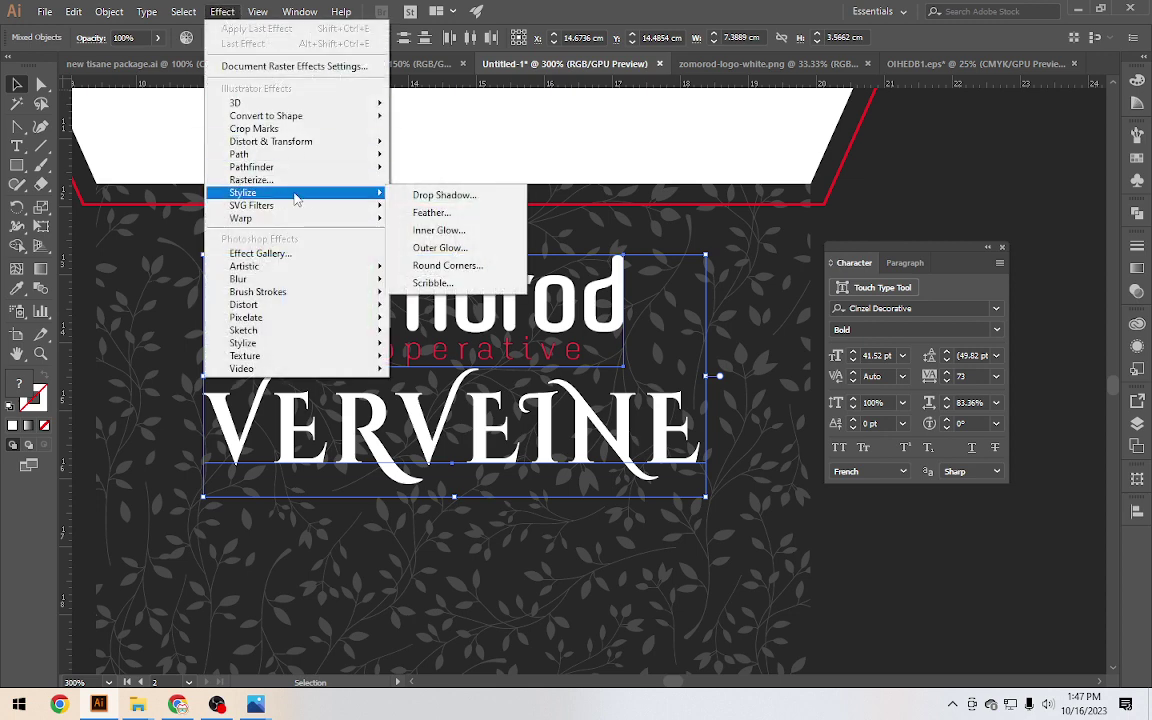
click(445, 195)
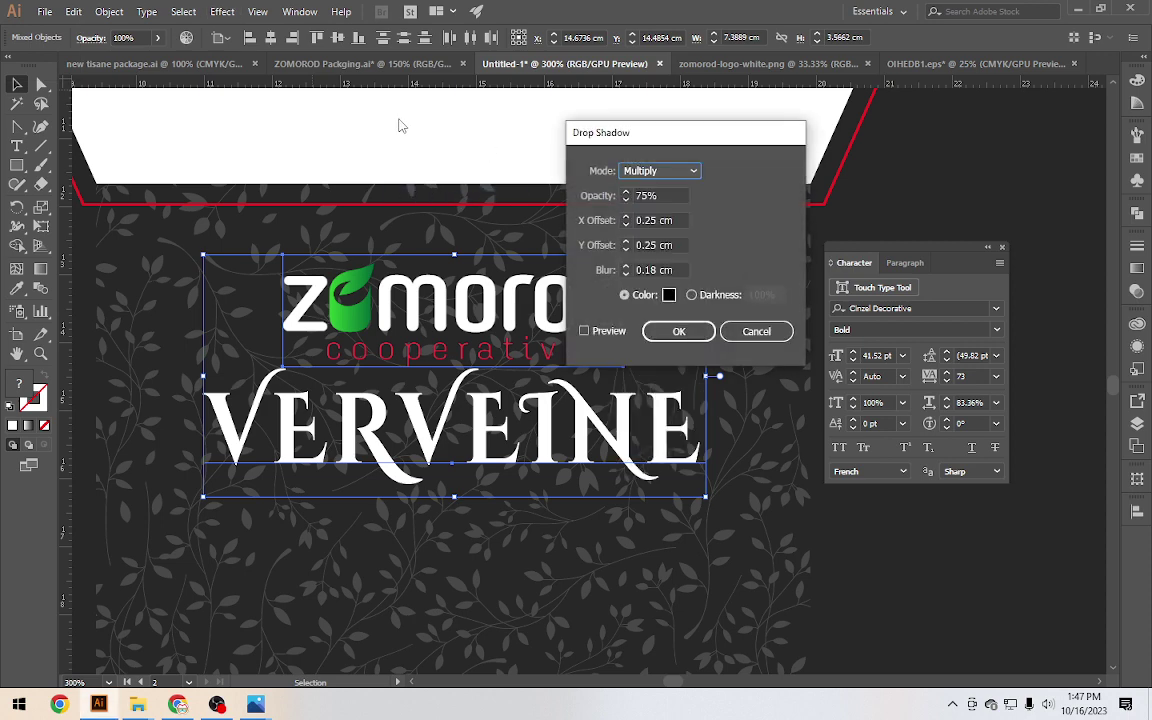
drag(670, 140, 838, 145)
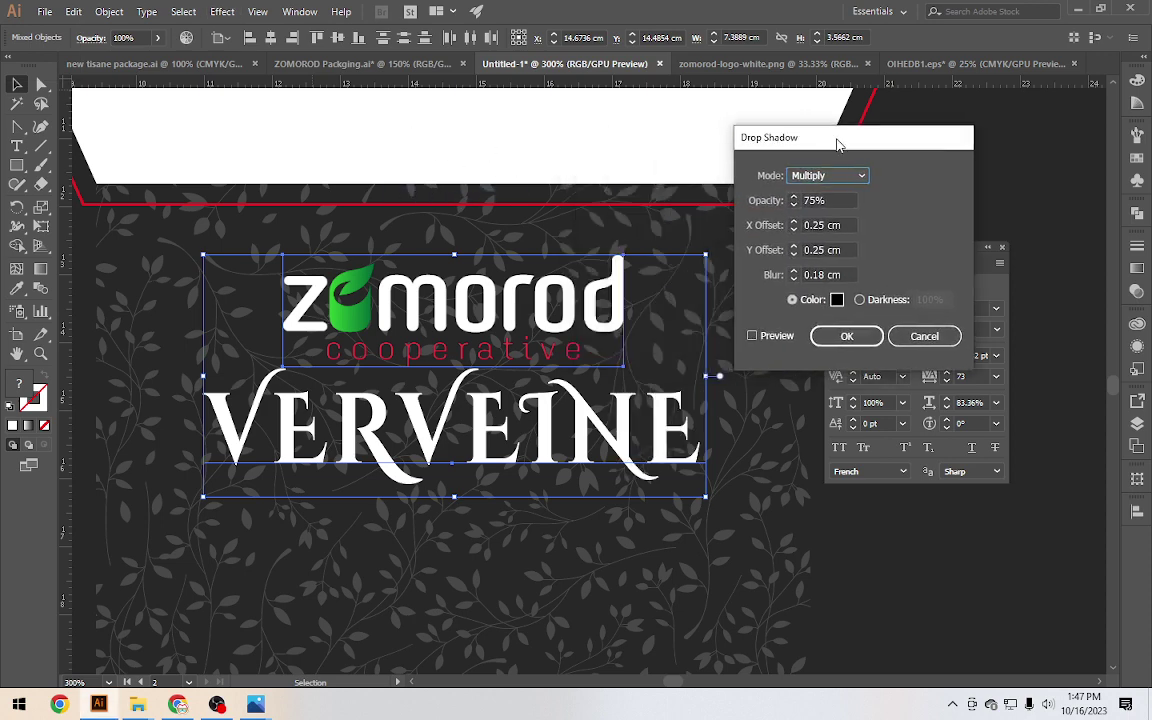
click(774, 337)
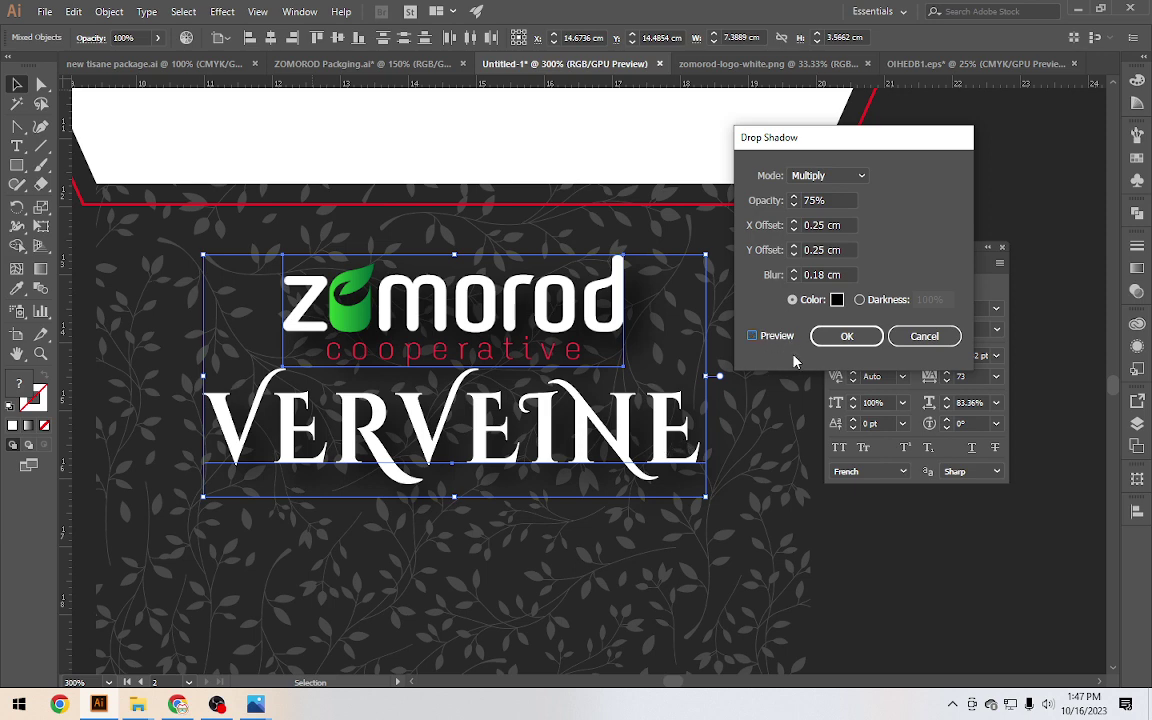
click(918, 337)
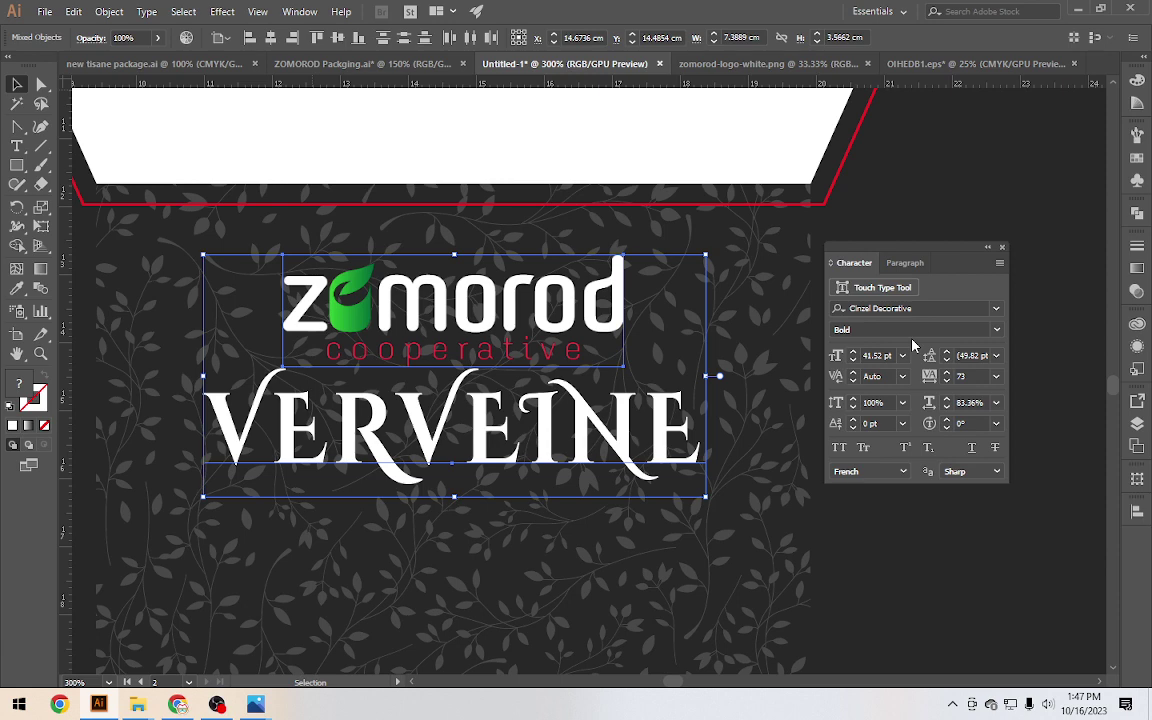
click(222, 12)
mouse_move(243, 192)
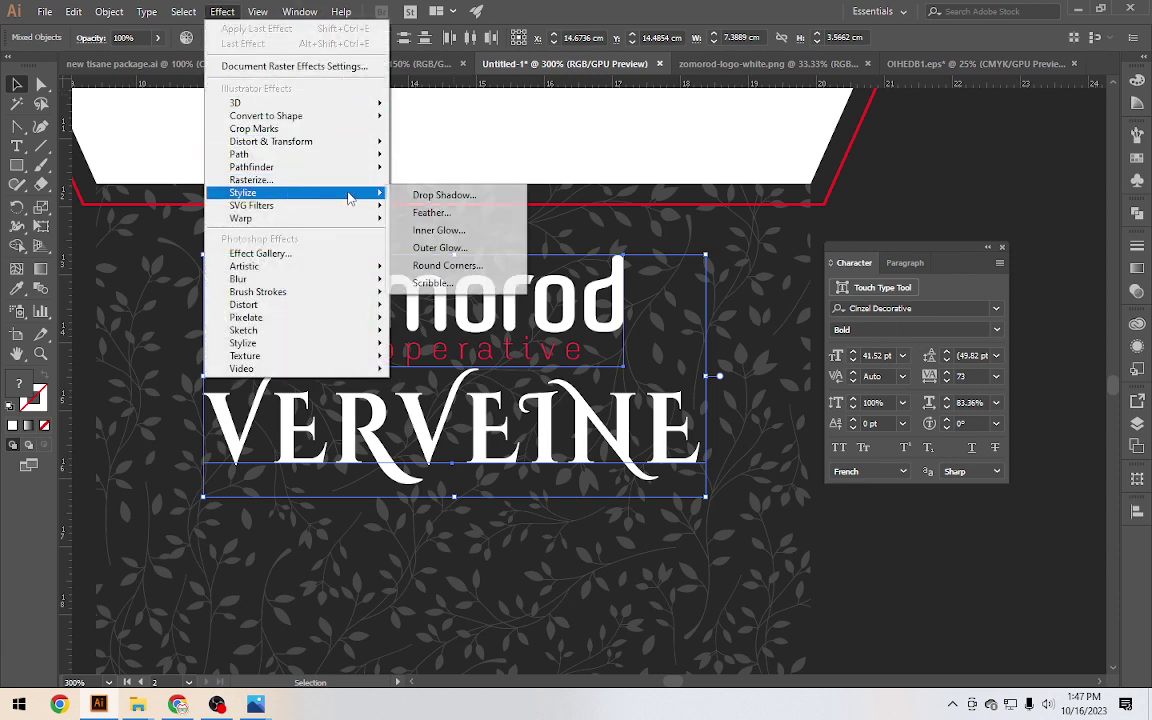
click(434, 196)
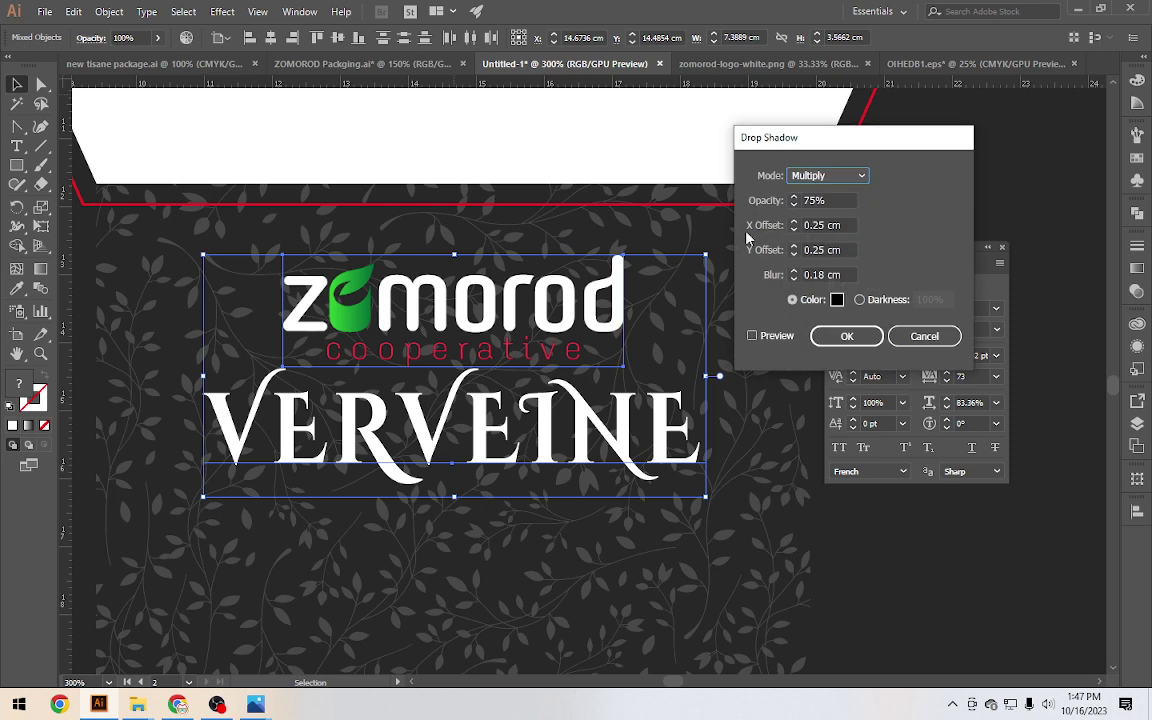
click(753, 336)
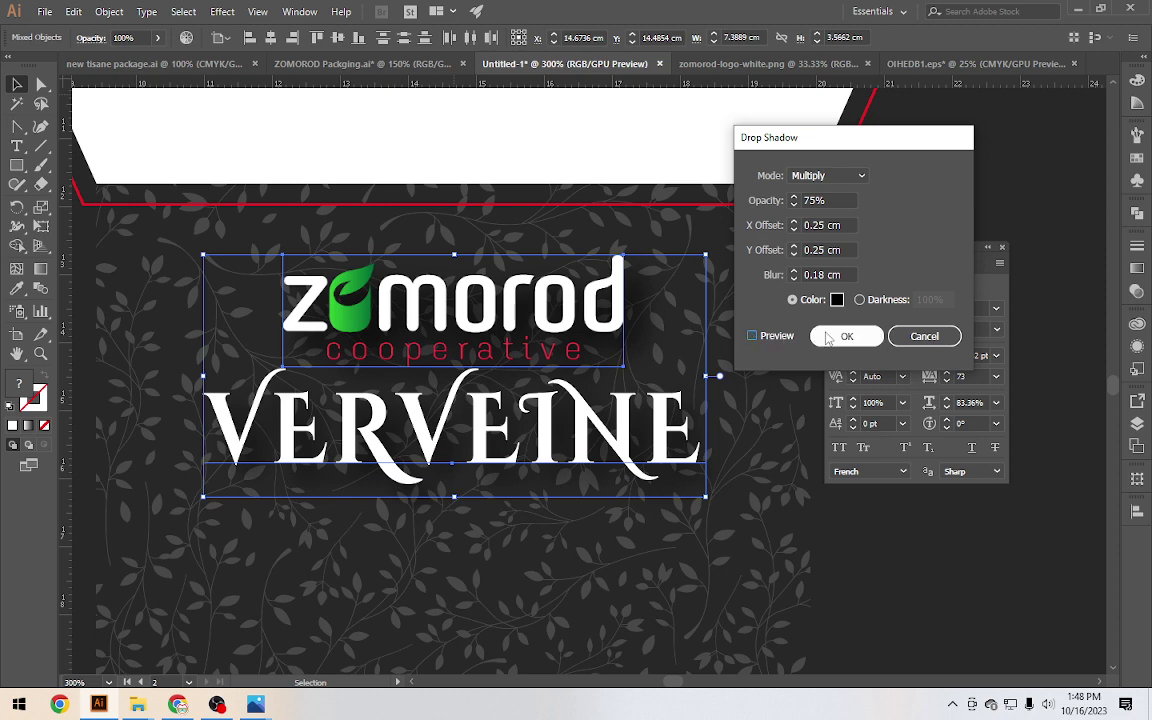
click(924, 338)
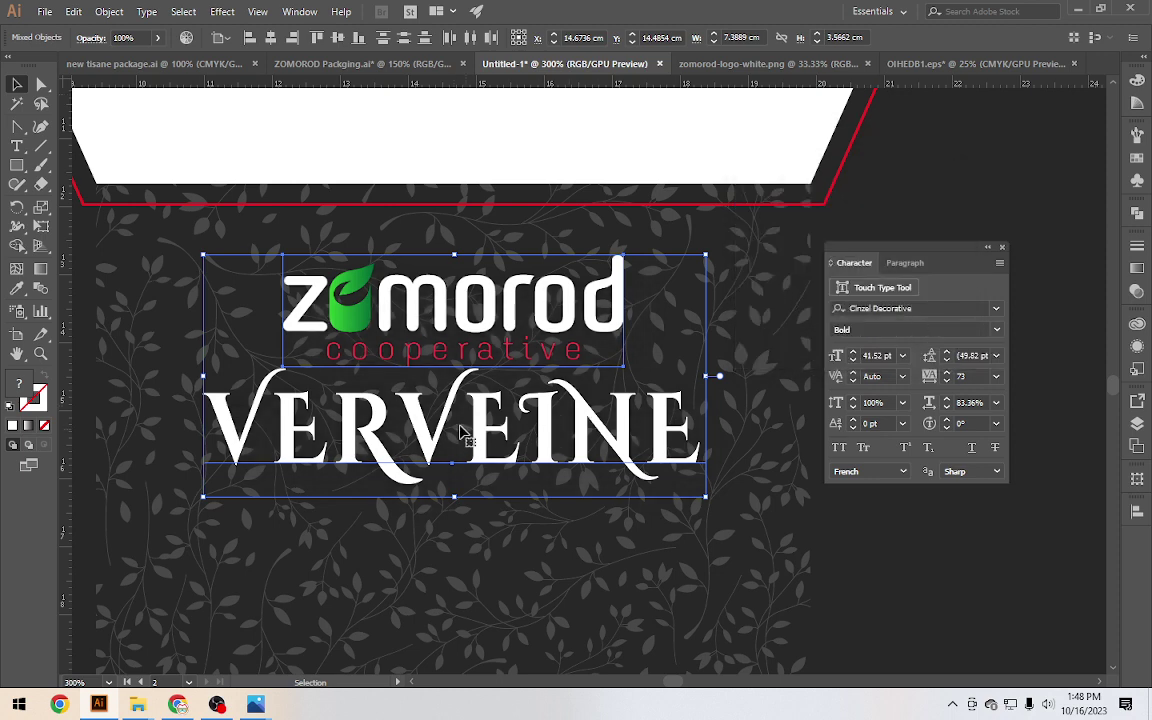
Add a previewed Stylize > Drop Shadow to the logo and title and start raising its opacity
click(222, 11)
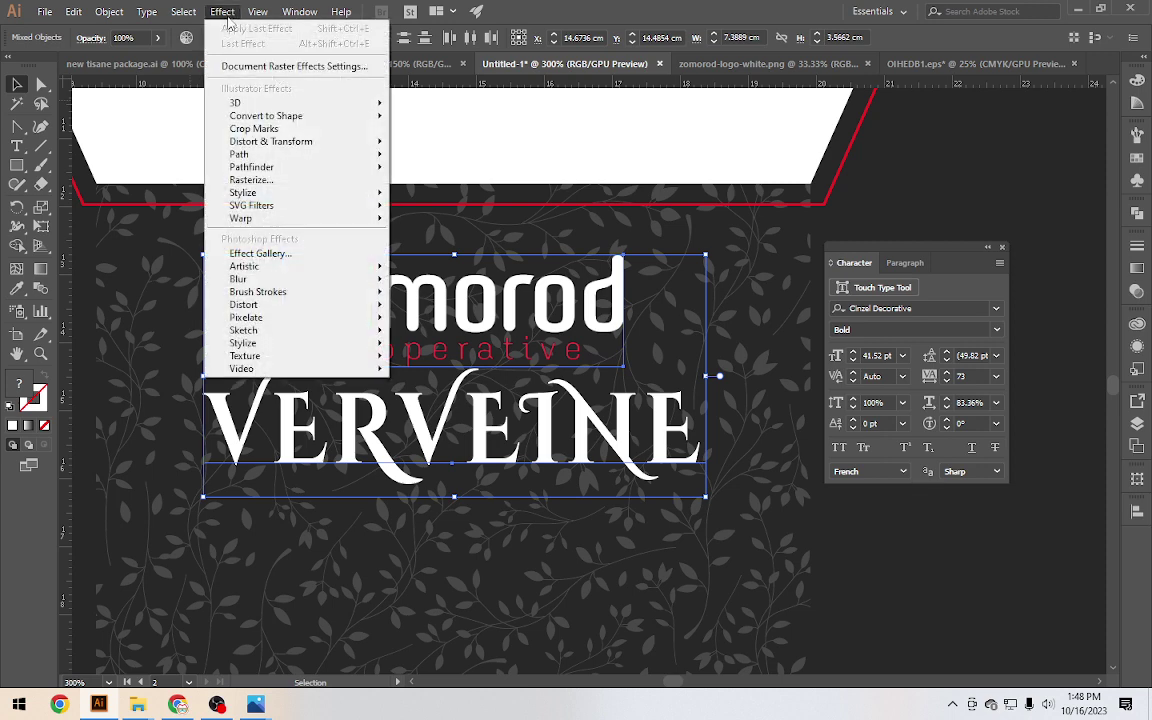
mouse_move(243, 193)
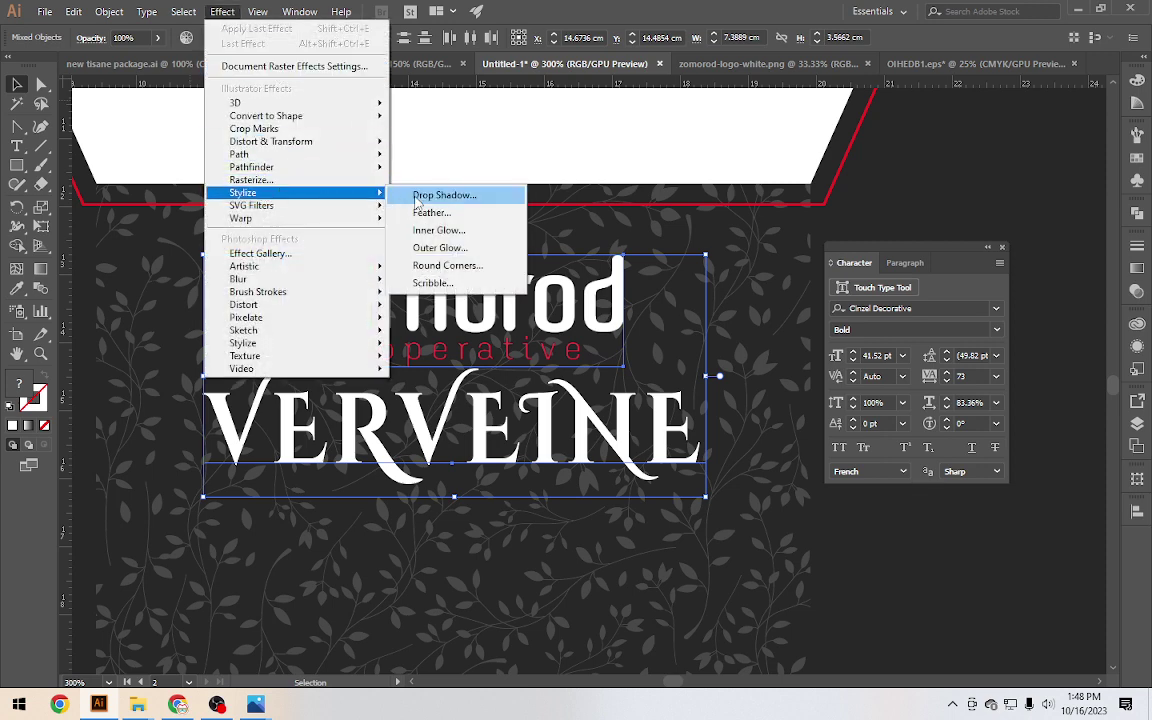
click(450, 196)
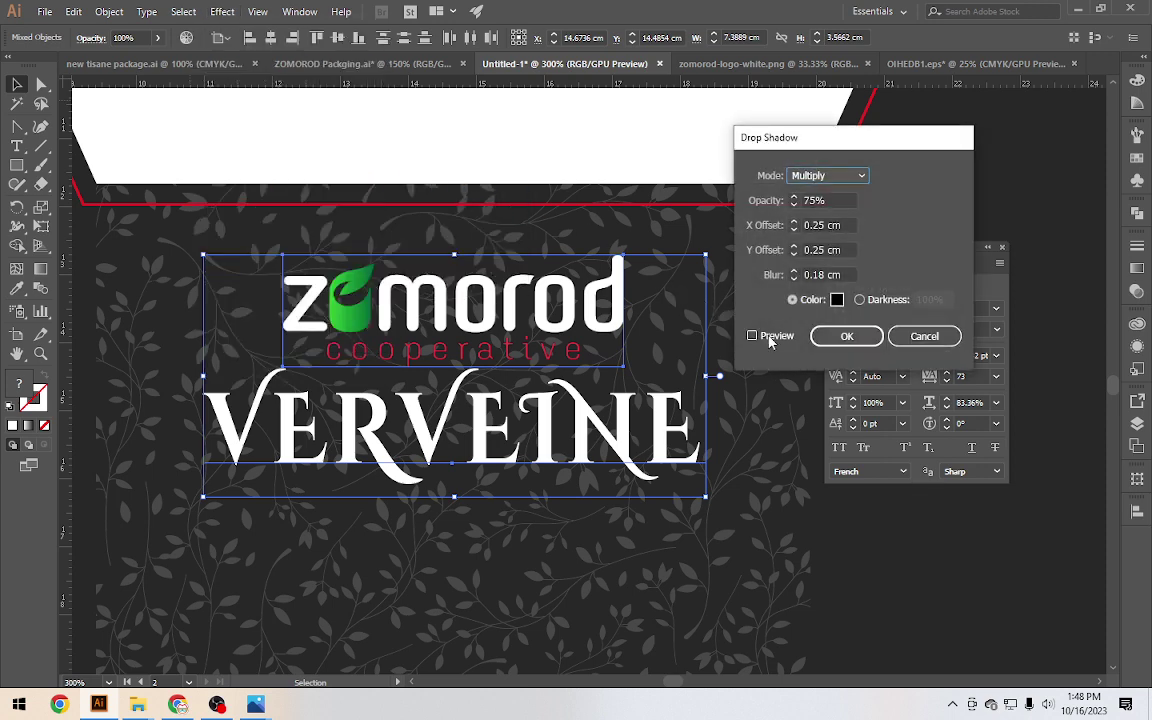
click(770, 338)
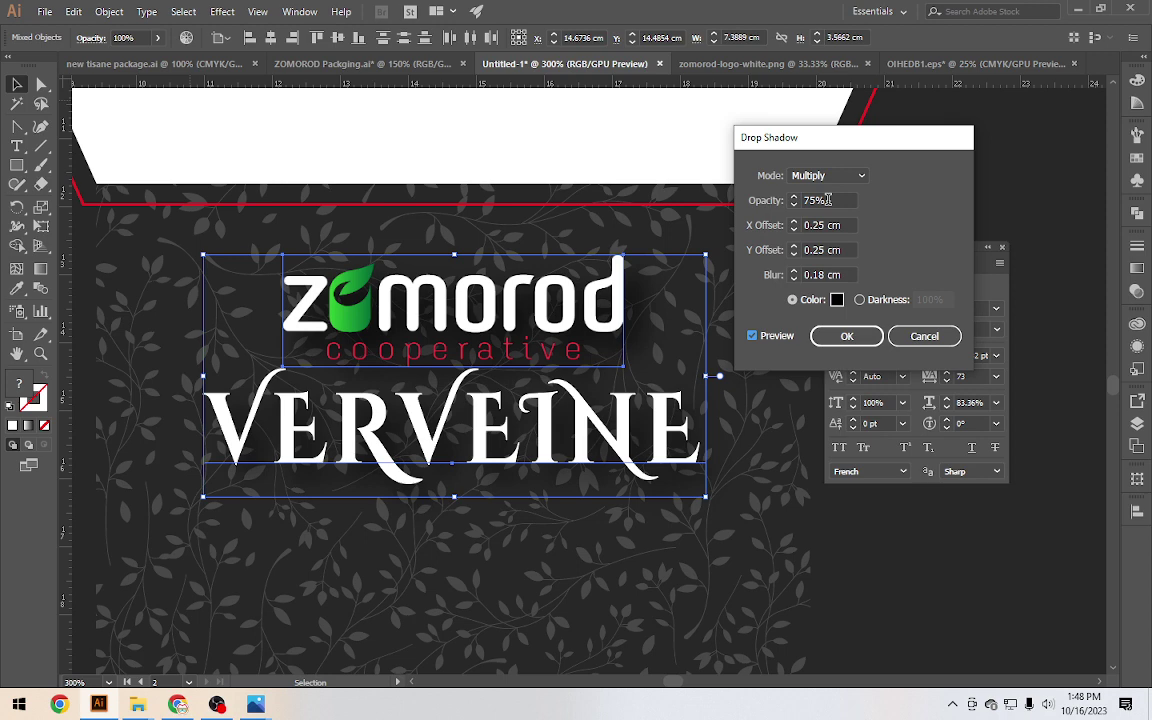
click(829, 200)
text(79)
click(836, 201)
scroll(838, 201, up, 7)
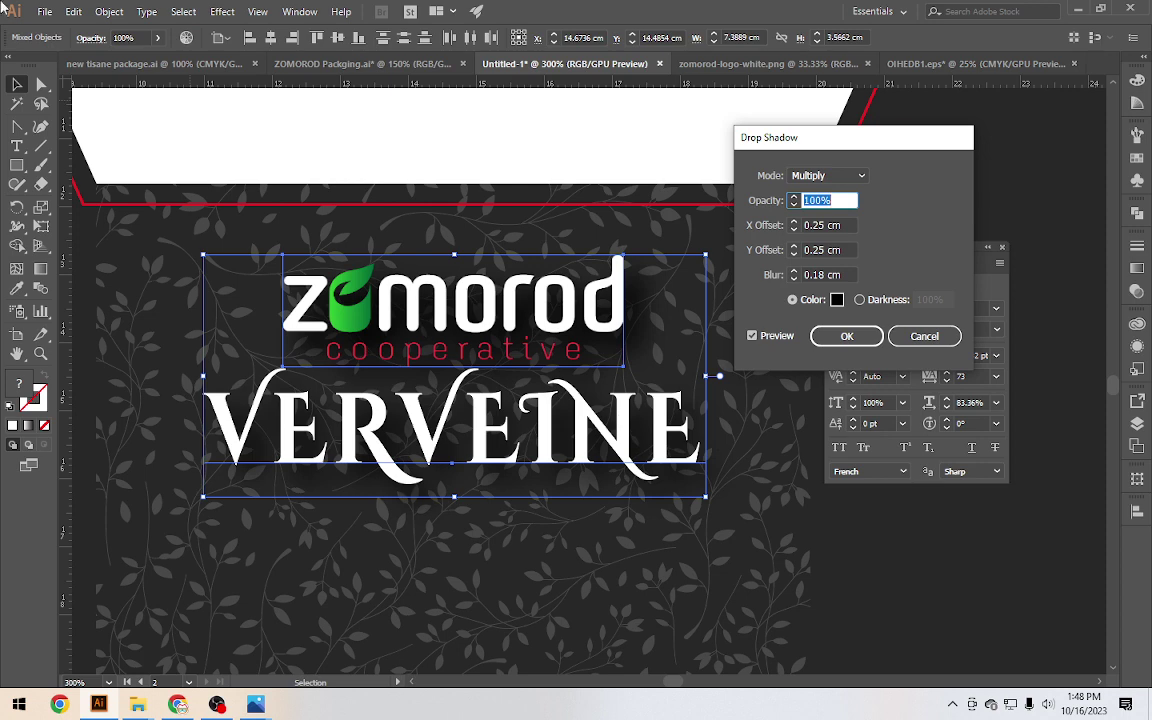
Set the drop shadow to X offset 0.2 cm, Y offset 0.1 cm and blur 0.3 cm, and apply it
click(839, 226)
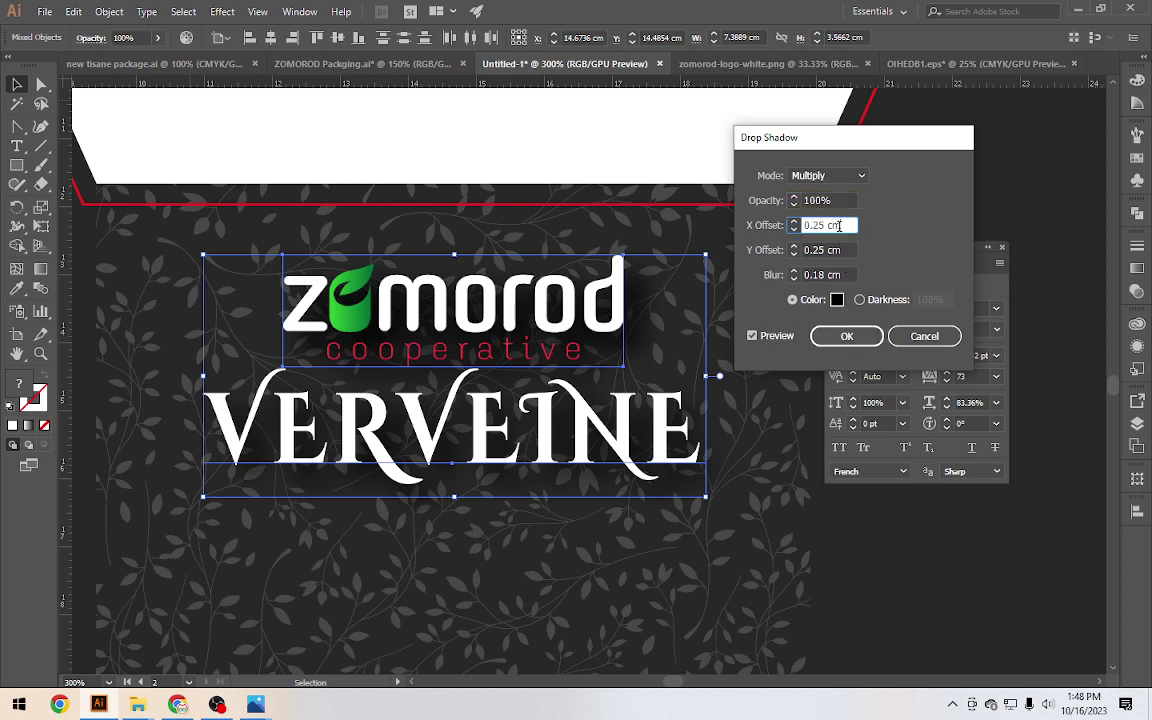
key(Down)
click(848, 251)
text(0.1)
click(848, 276)
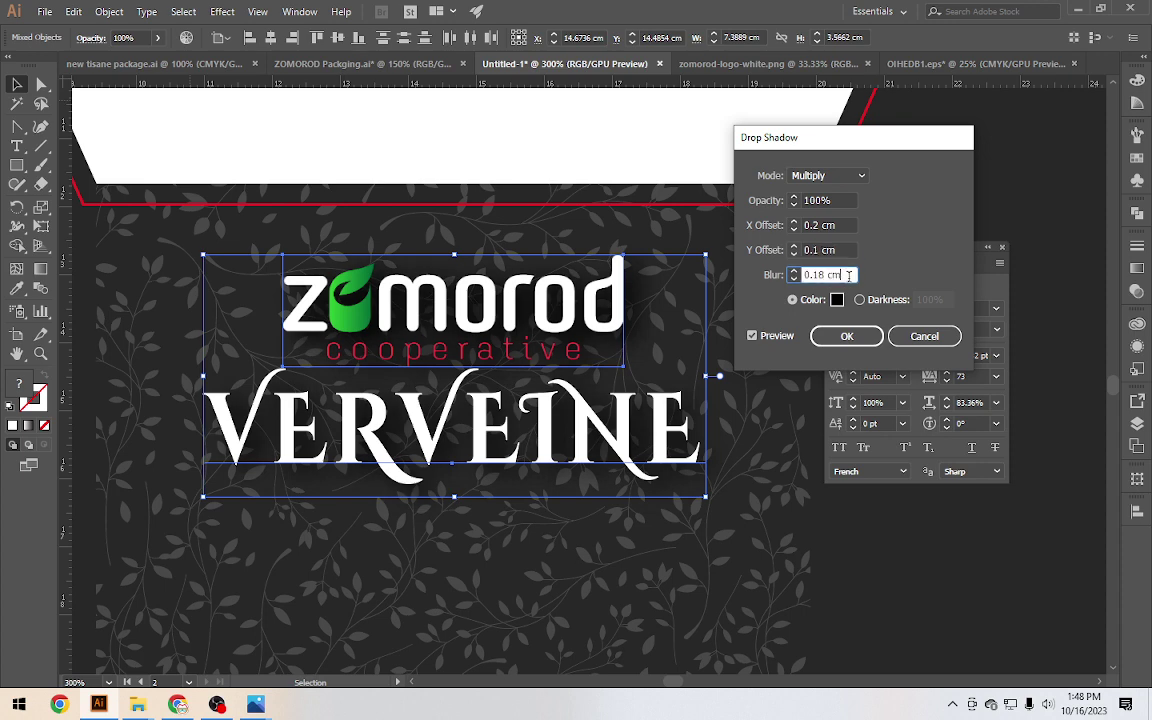
key(Down)
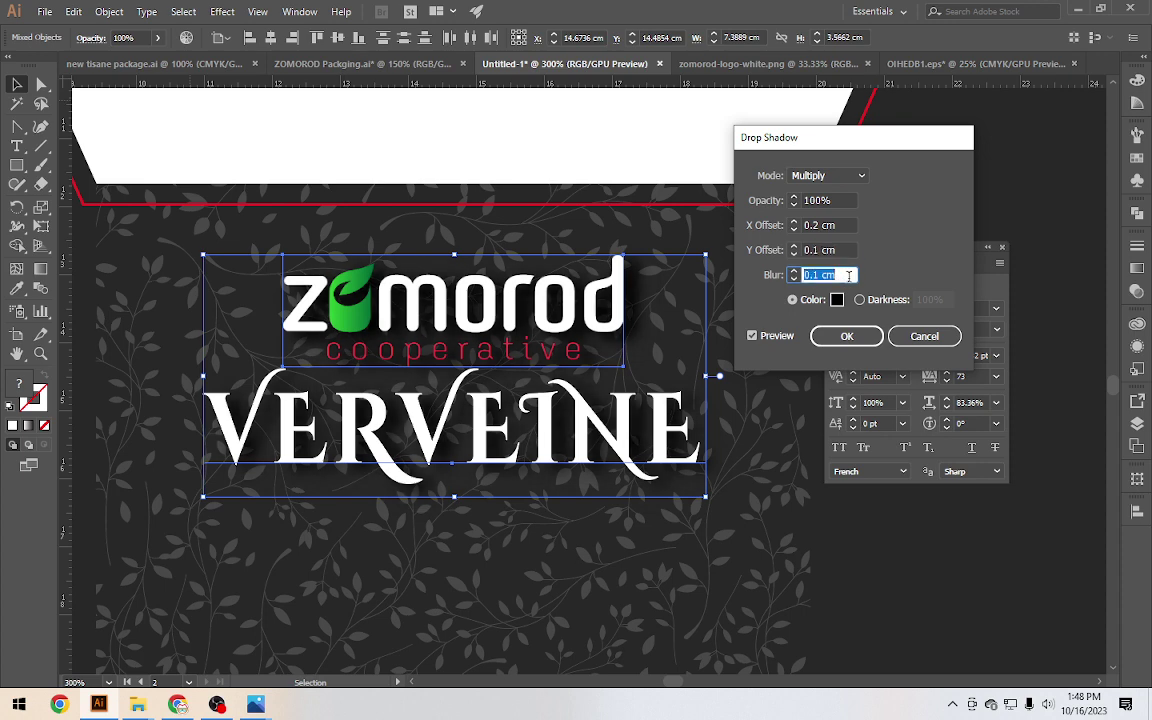
key(Up)
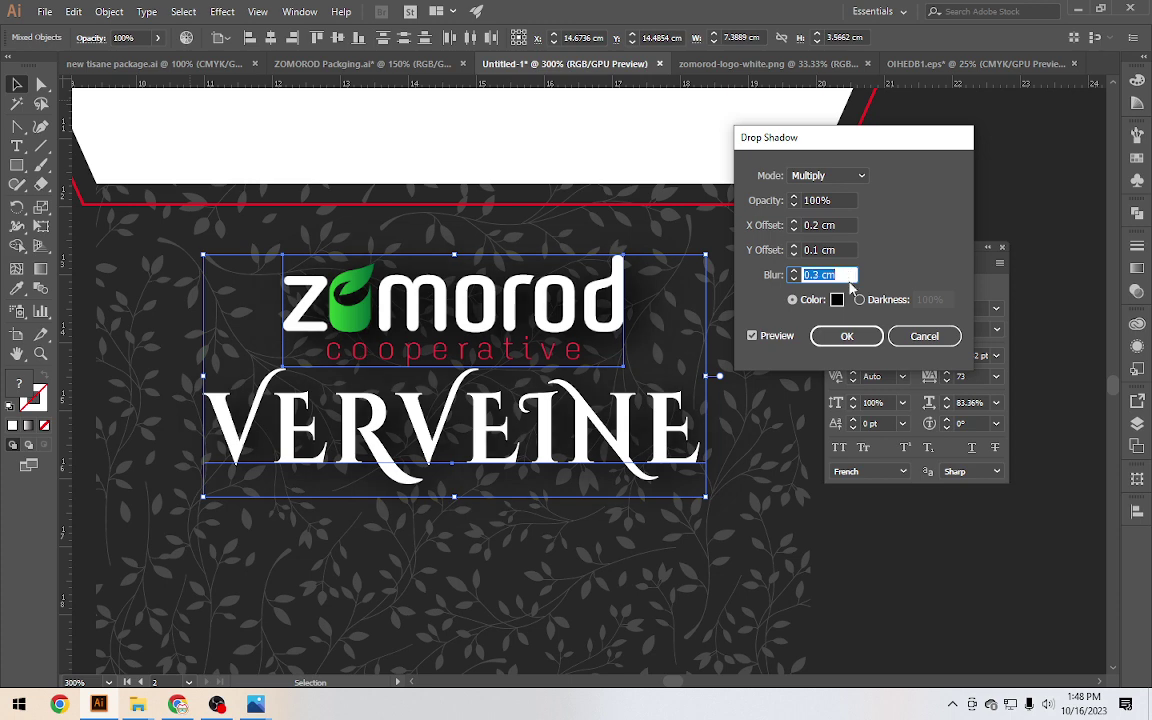
click(847, 336)
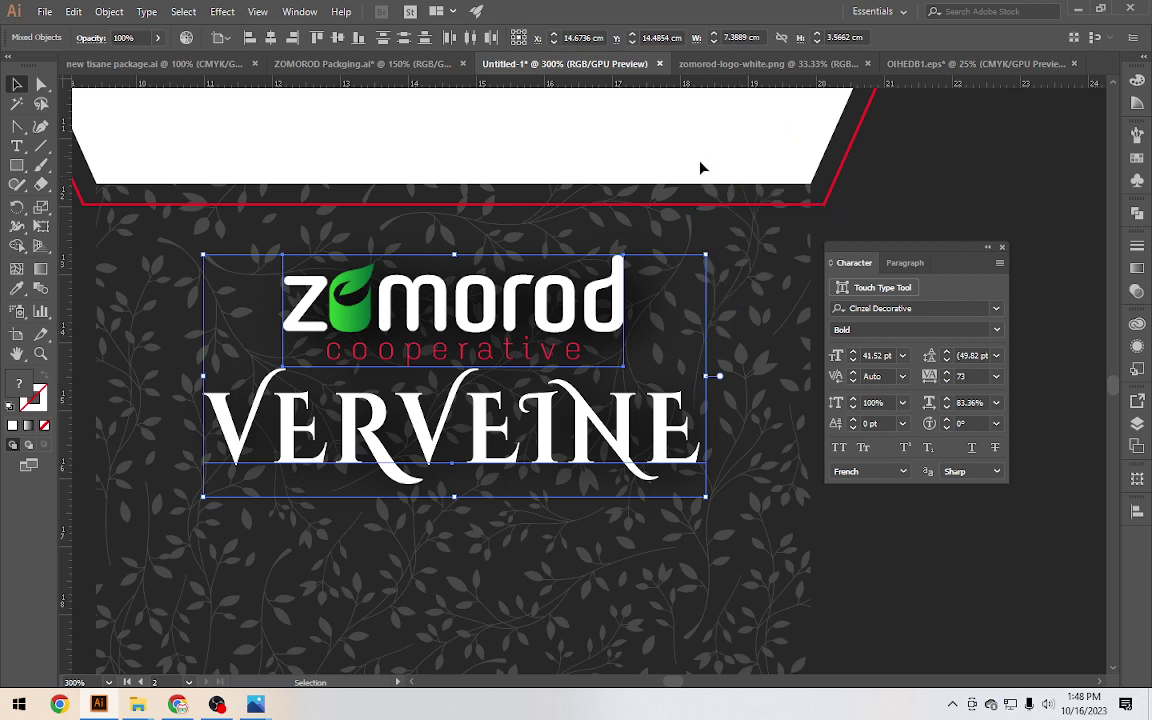
Deselect the logo and title group and zoom out to see all artboards
click(236, 158)
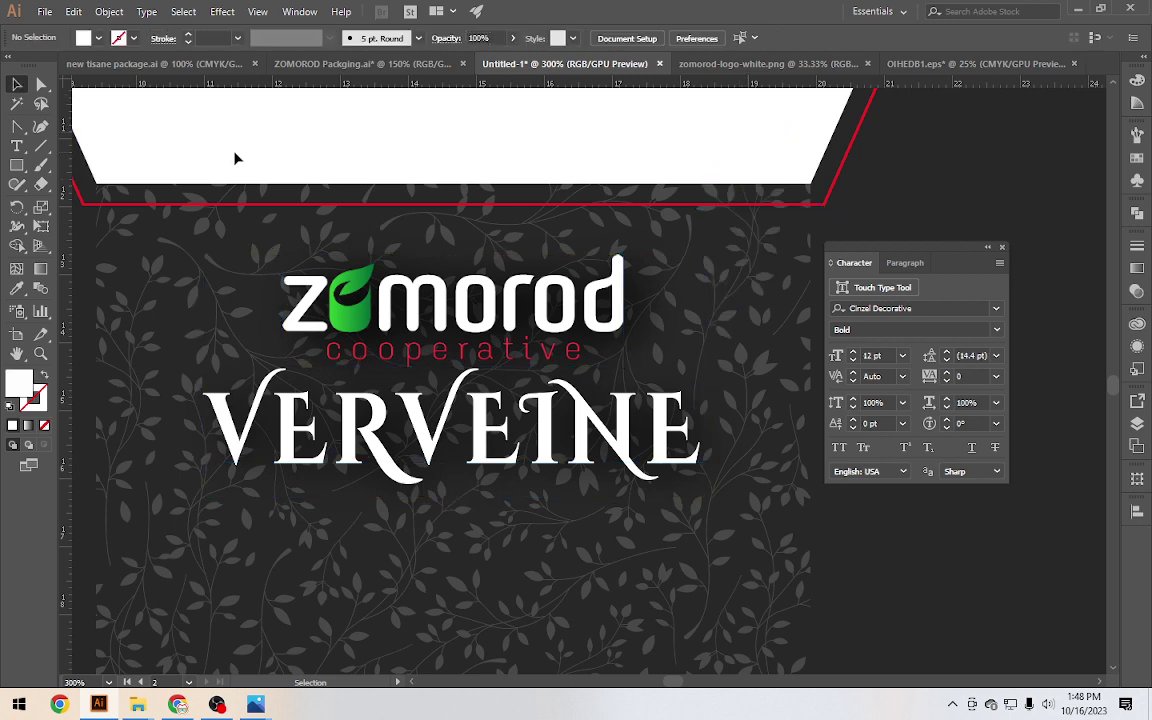
scroll(237, 160, down, 2)
scroll(237, 160, down, 2)
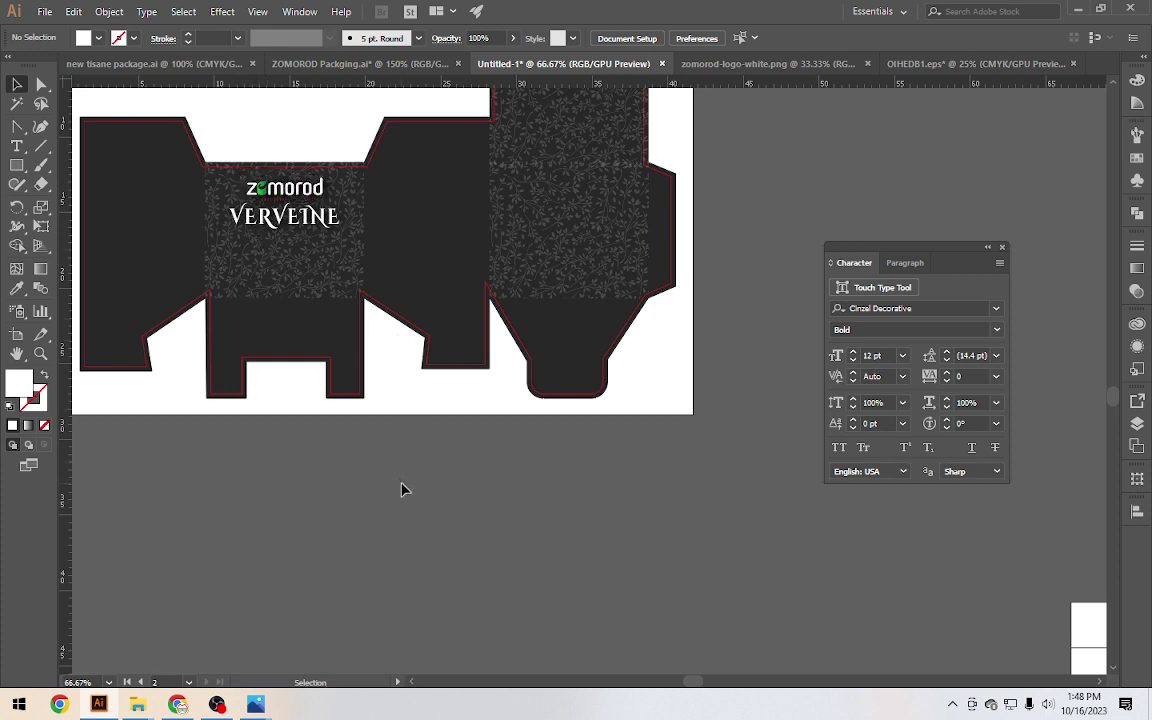
scroll(400, 489, down, 1)
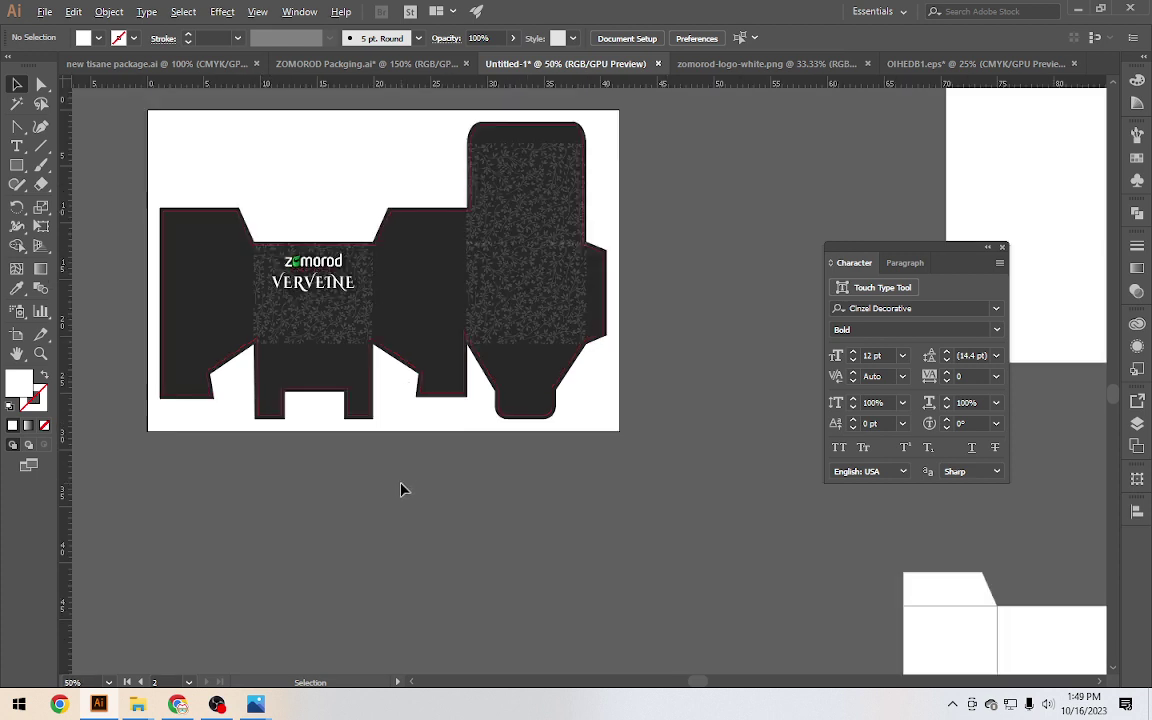
scroll(400, 489, down, 1)
scroll(400, 489, down, 1)
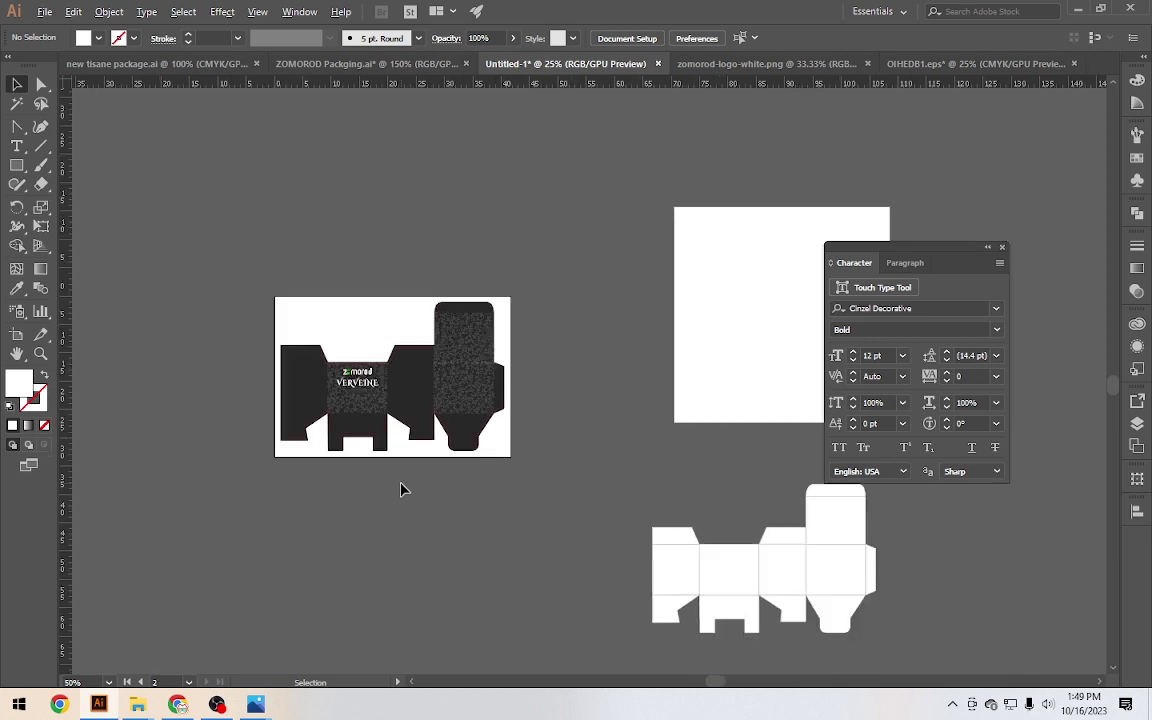
Zoom in on the front panel logo, then zoom back out to 66.67%
scroll(252, 334, up, 2)
drag(252, 334, 560, 485)
scroll(560, 485, up, 5)
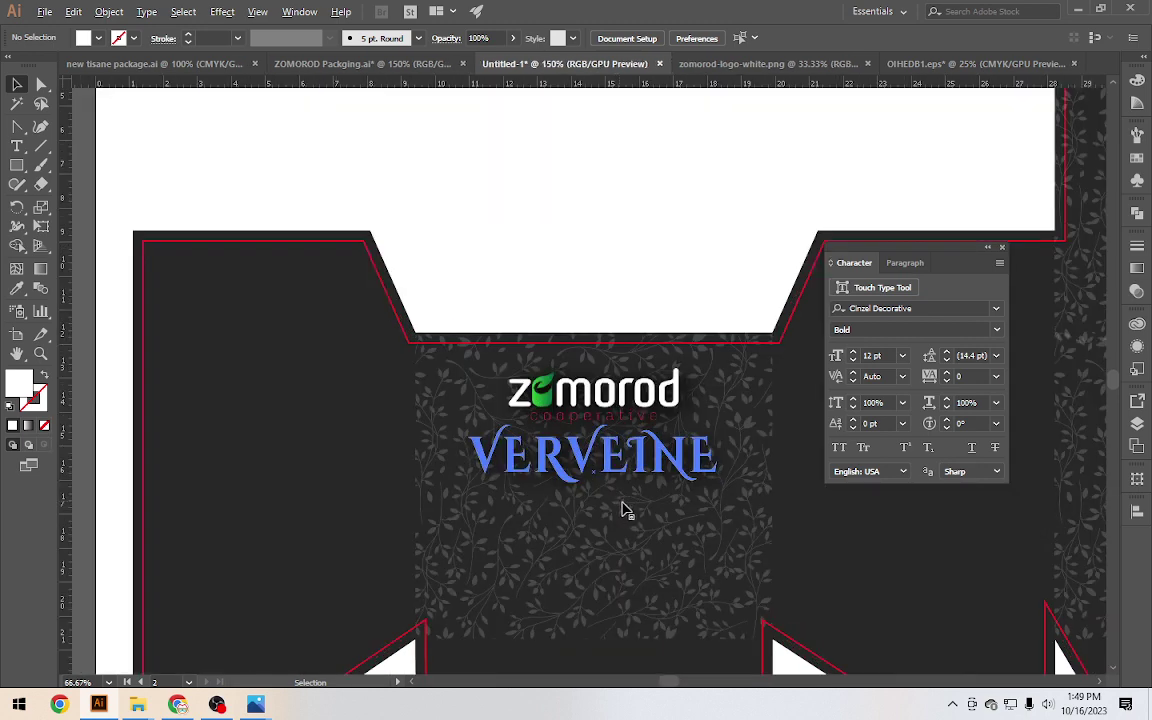
drag(591, 285, 494, 167)
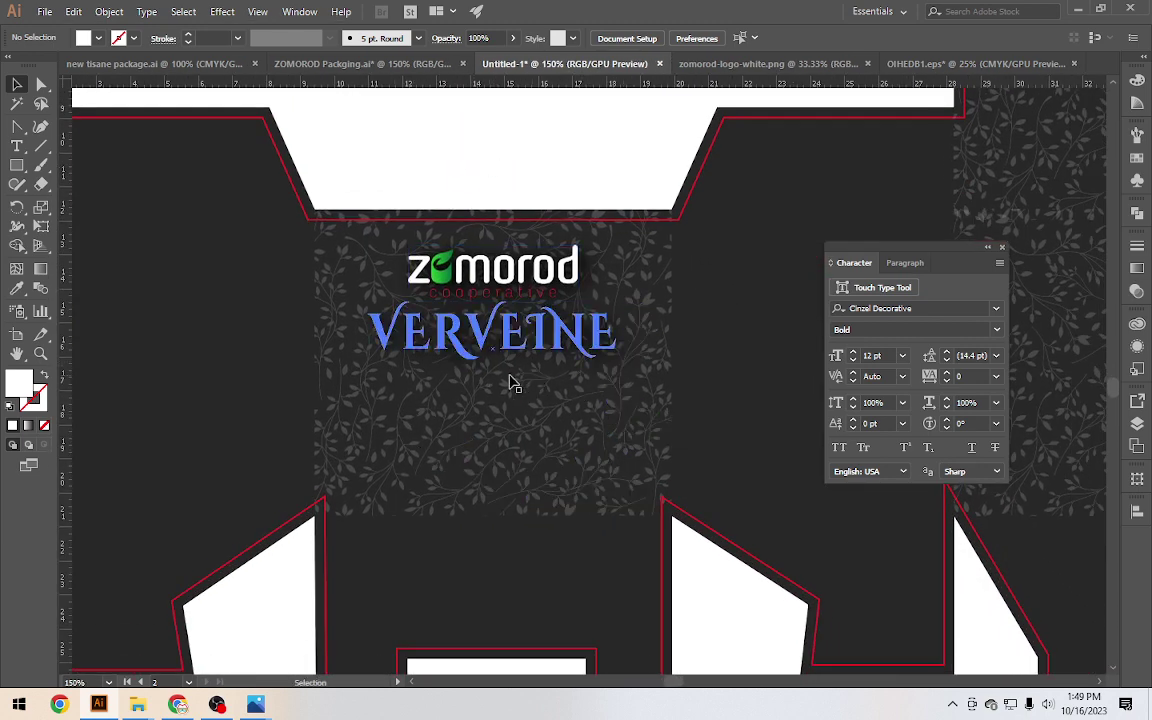
scroll(511, 383, down, 2)
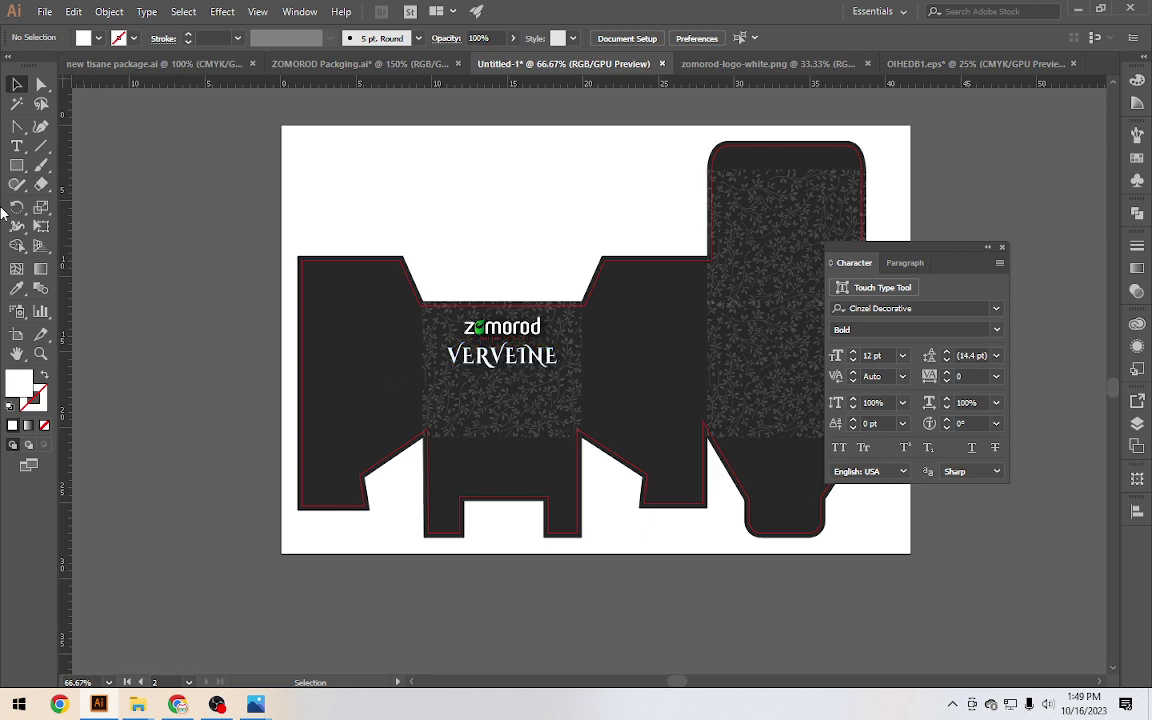
click(41, 168)
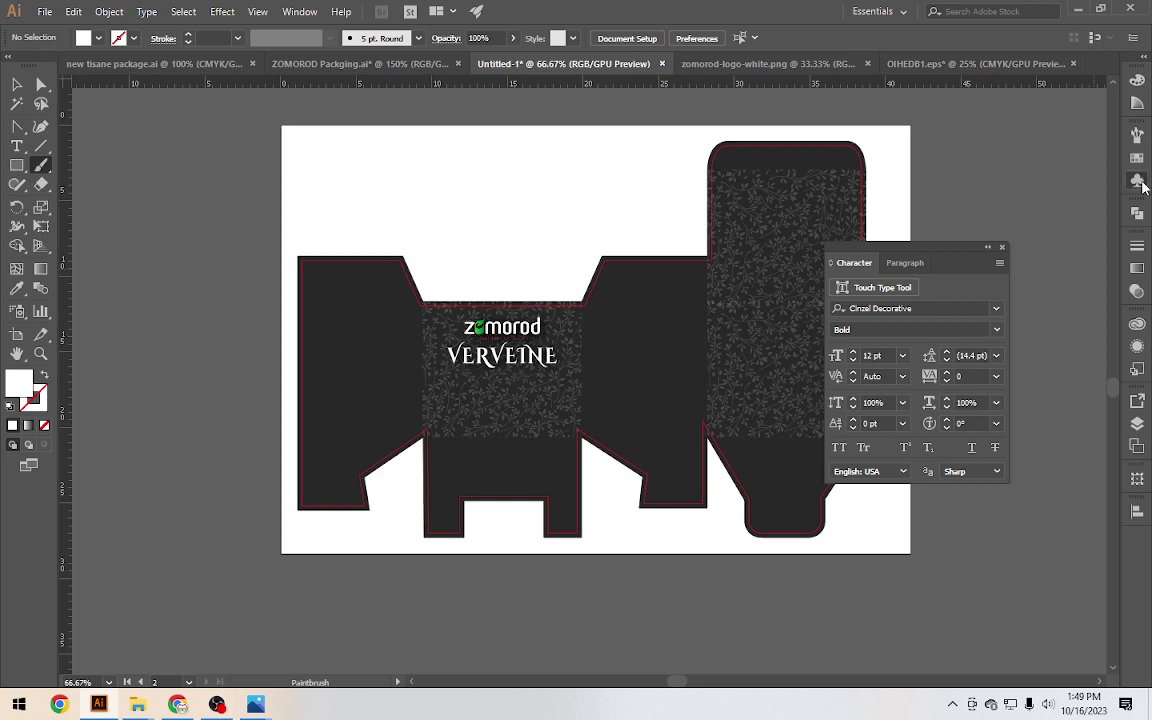
Choose the Charcoal - Feather brush and paint a test stroke left of the dieline
click(1140, 182)
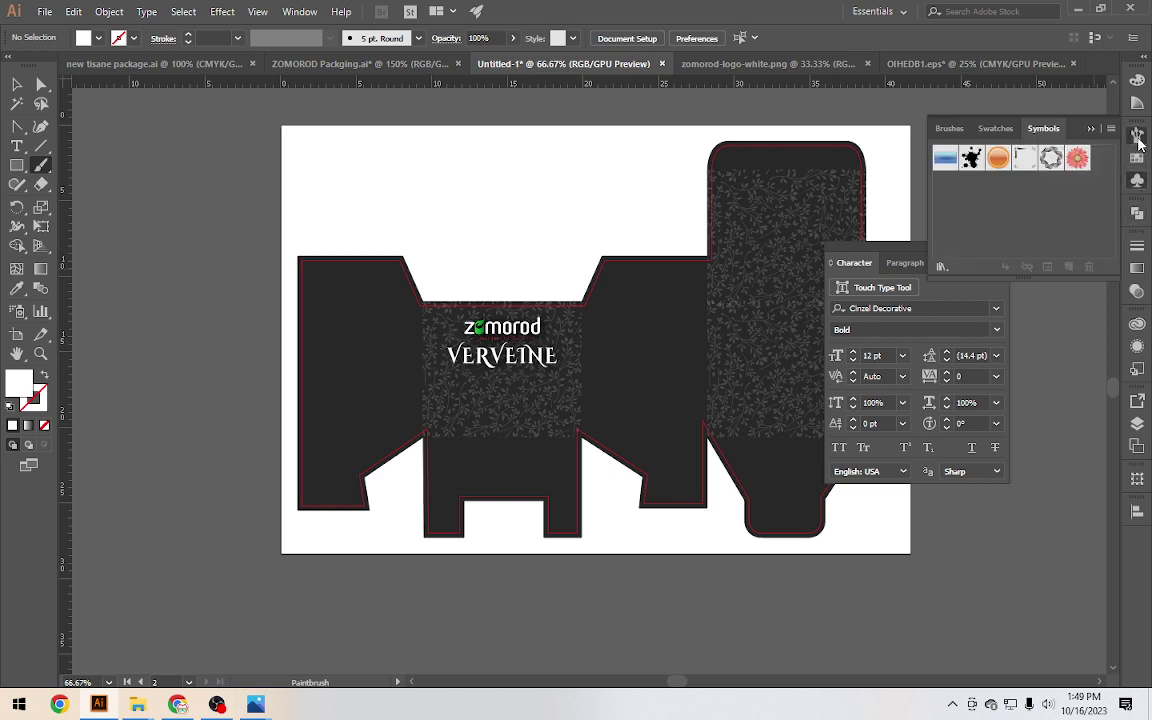
click(1137, 134)
click(1087, 209)
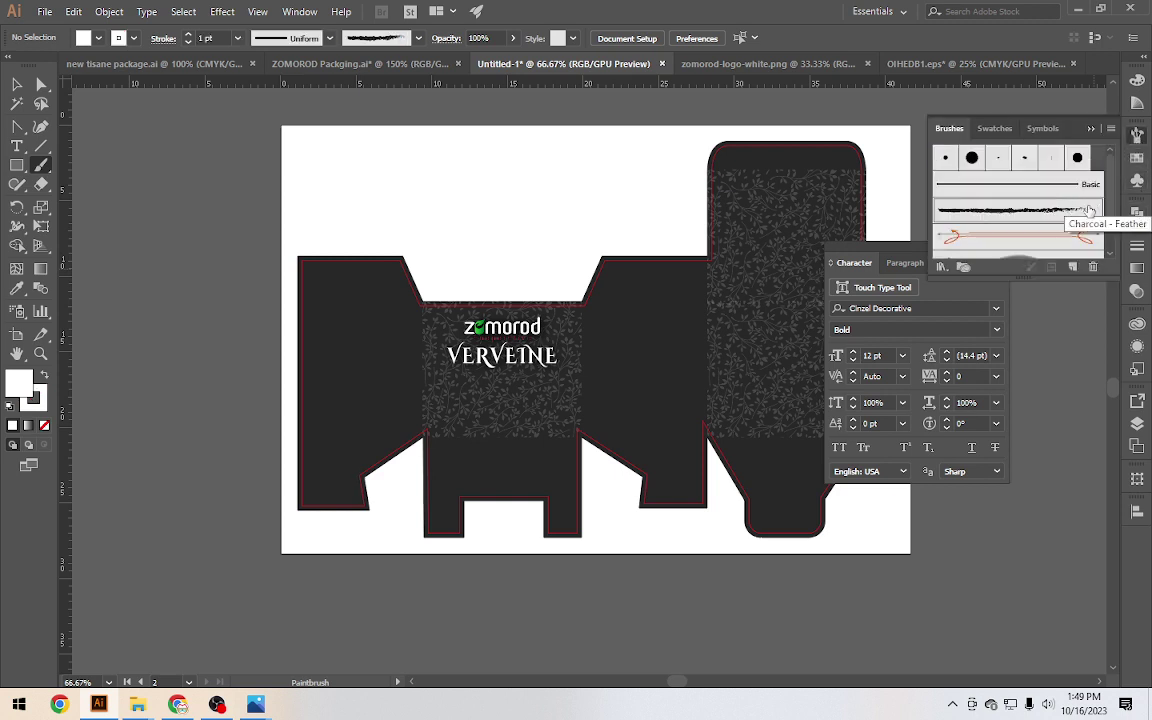
drag(153, 353, 232, 212)
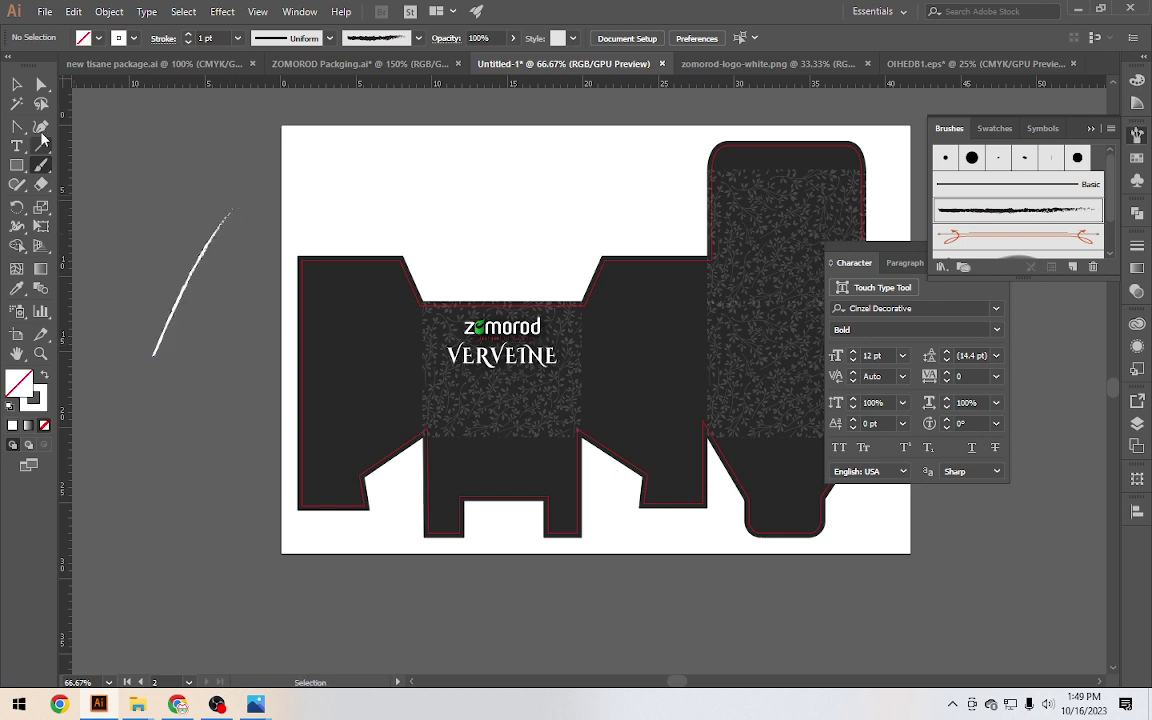
Select the test brush stroke, delete it, and switch over to Chrome
click(17, 84)
click(206, 255)
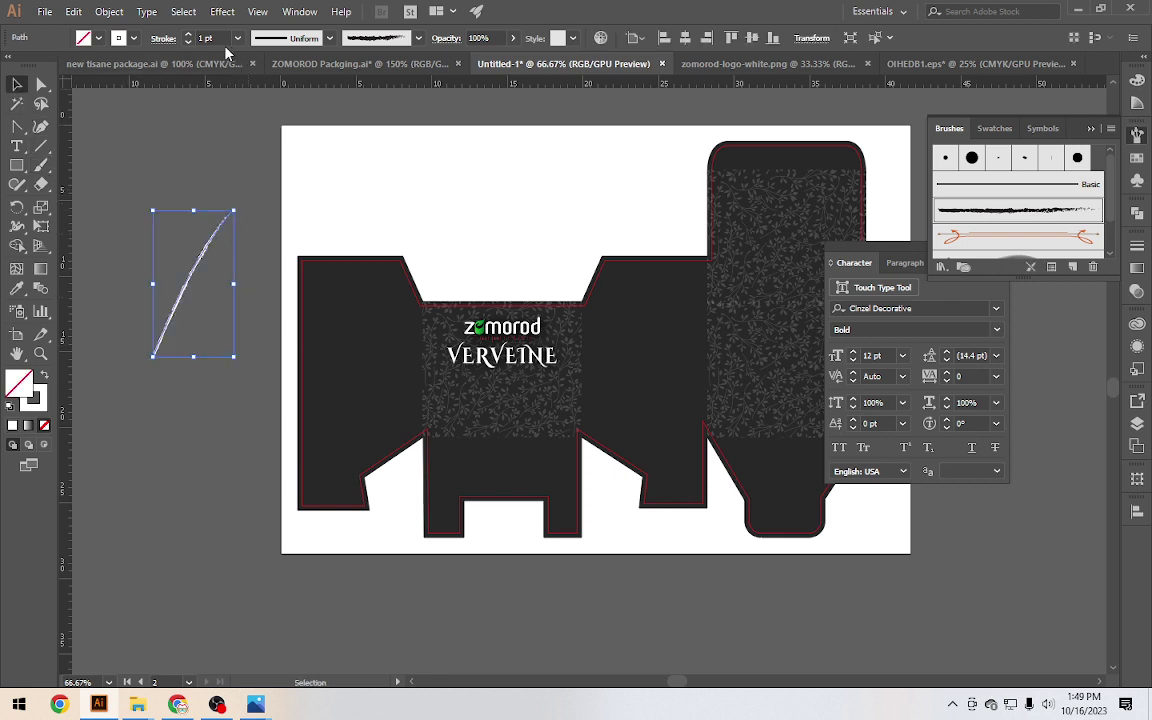
scroll(206, 40, up, 5)
scroll(206, 40, up, 10)
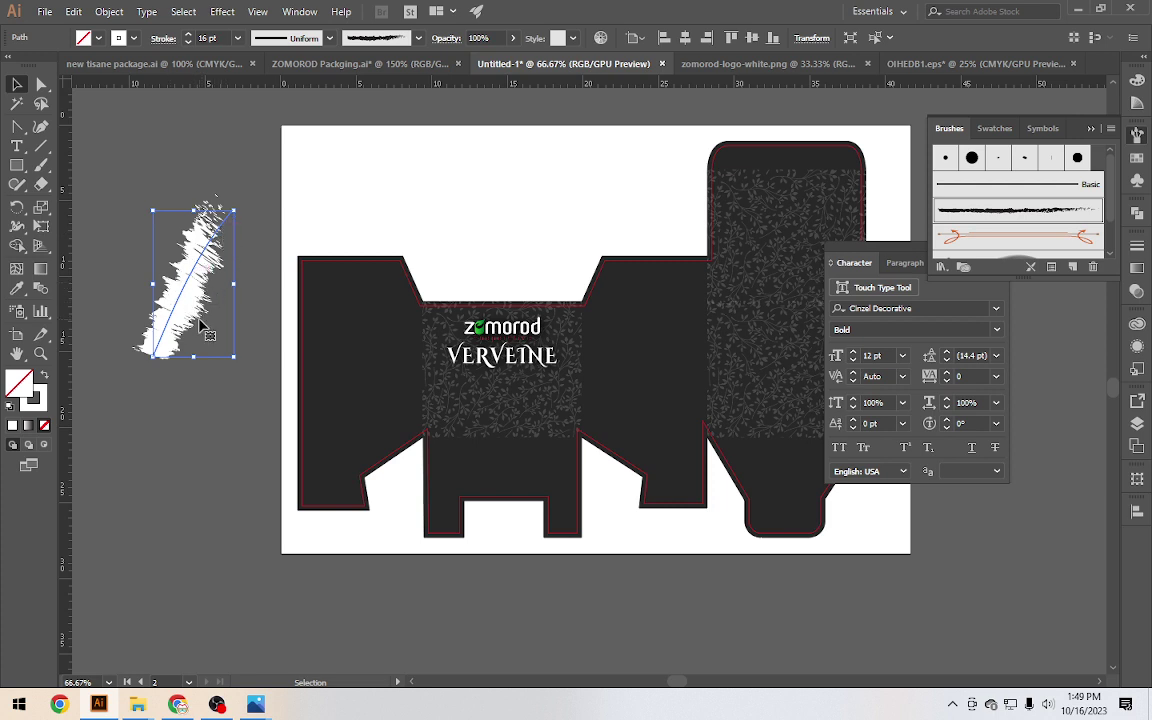
key(Delete)
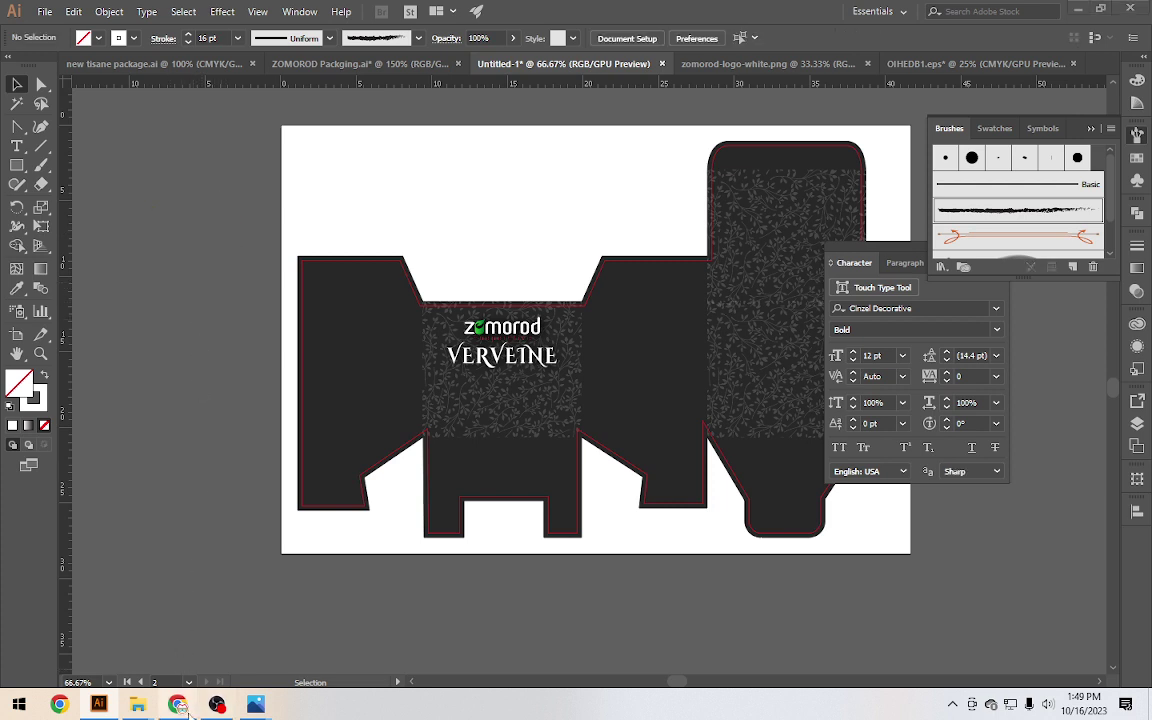
key(alt+Tab)
Close the attribution notice and search Freepik for 'brush' vectors
click(1126, 121)
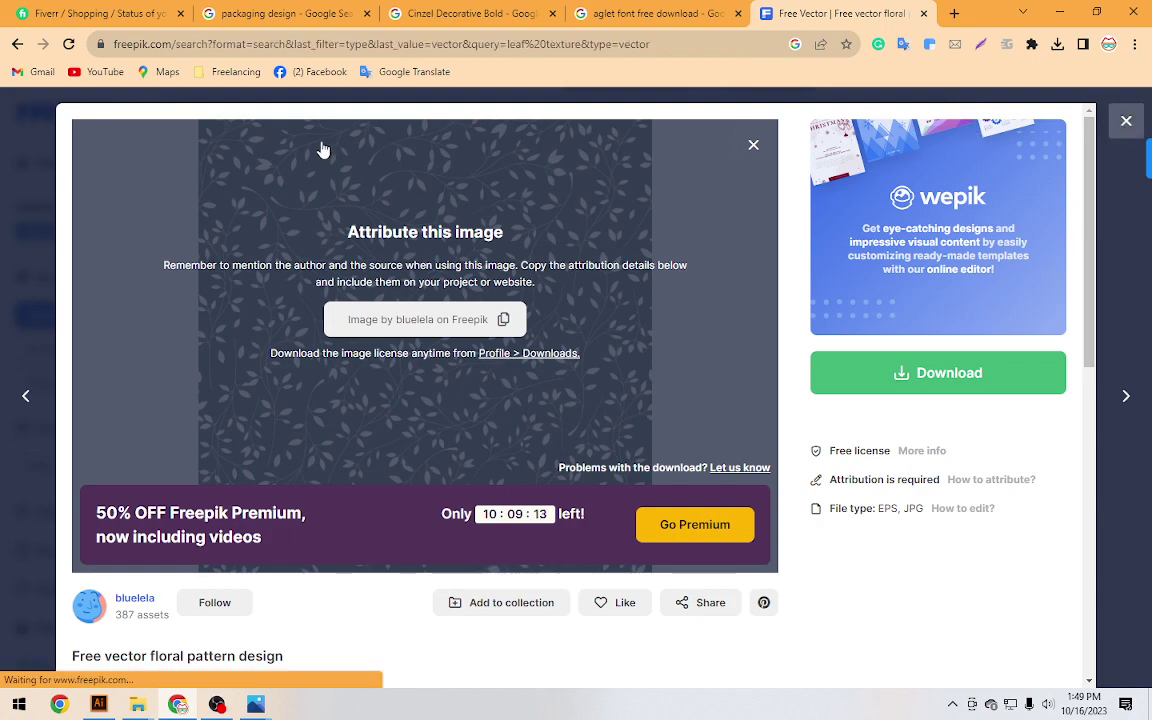
key(ctrl+a)
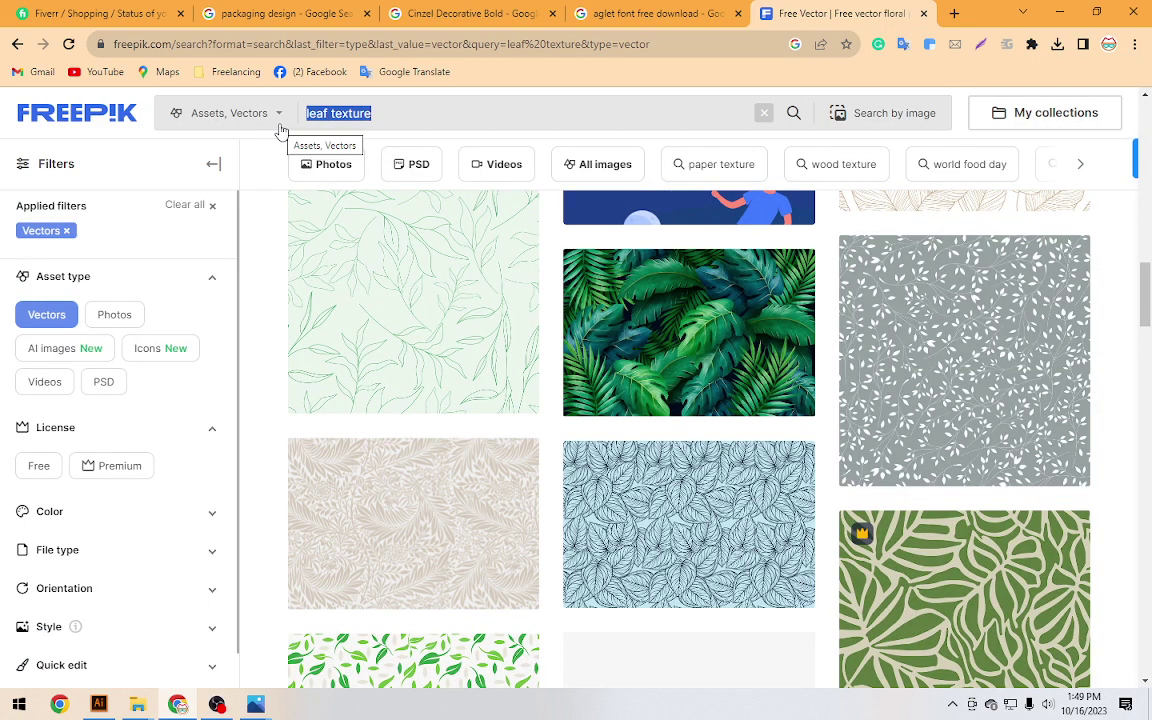
text(brus)
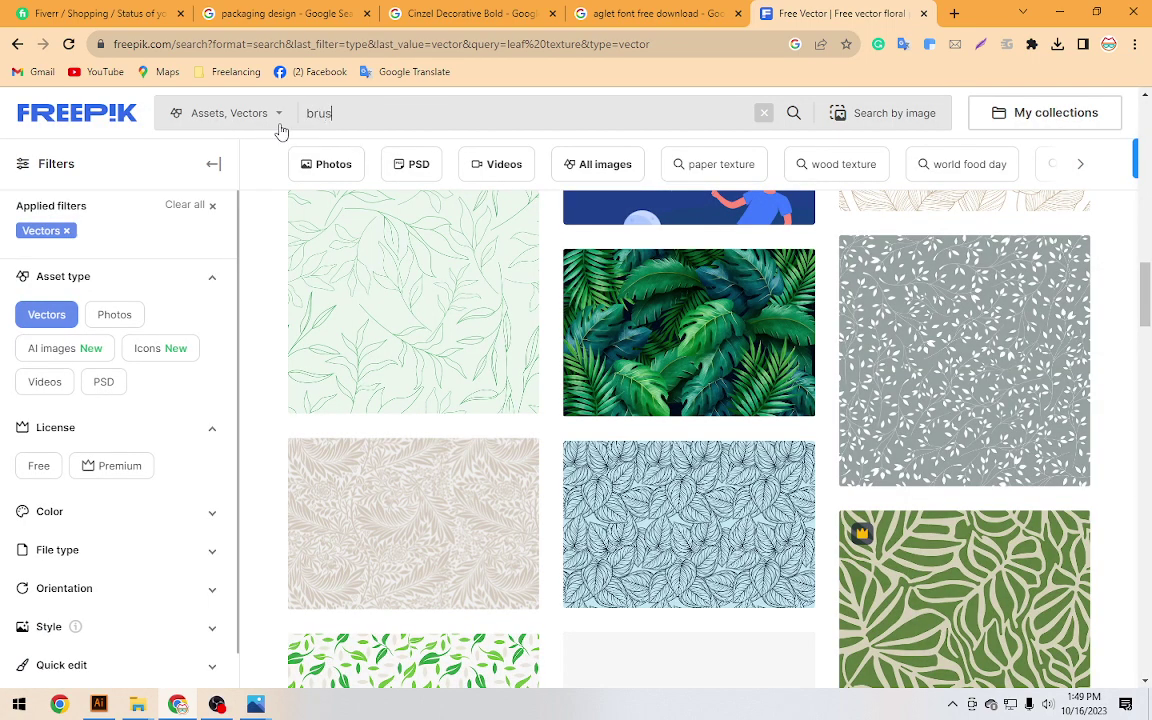
text(h)
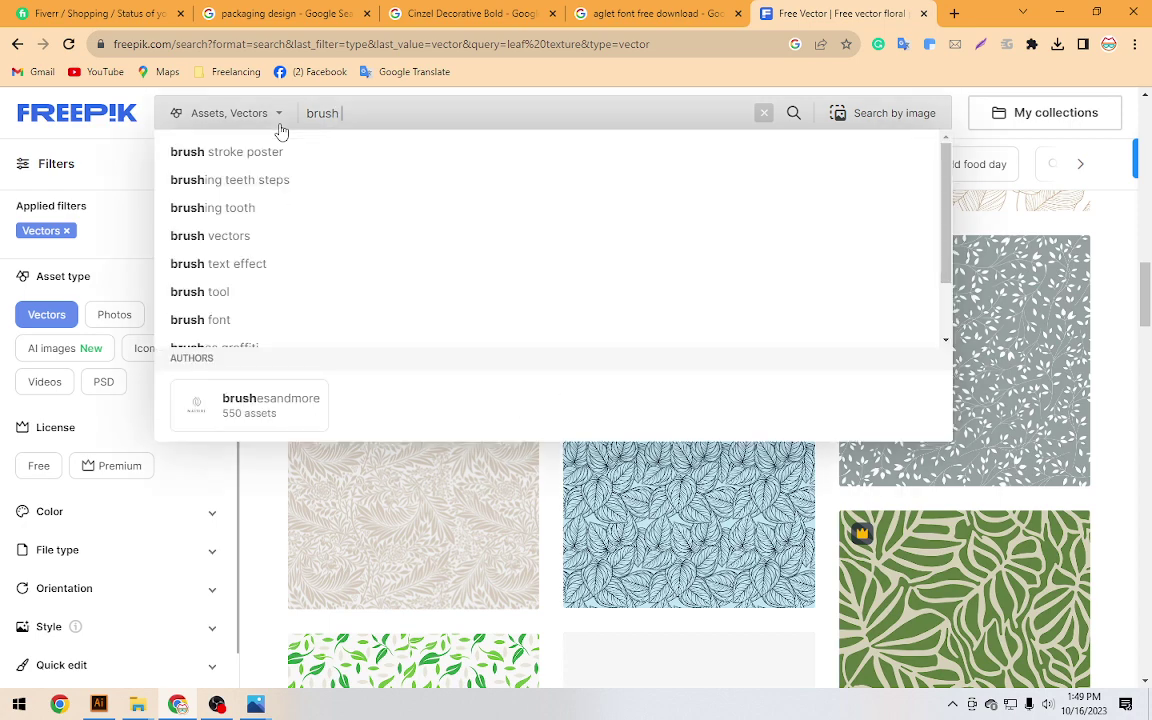
key(Return)
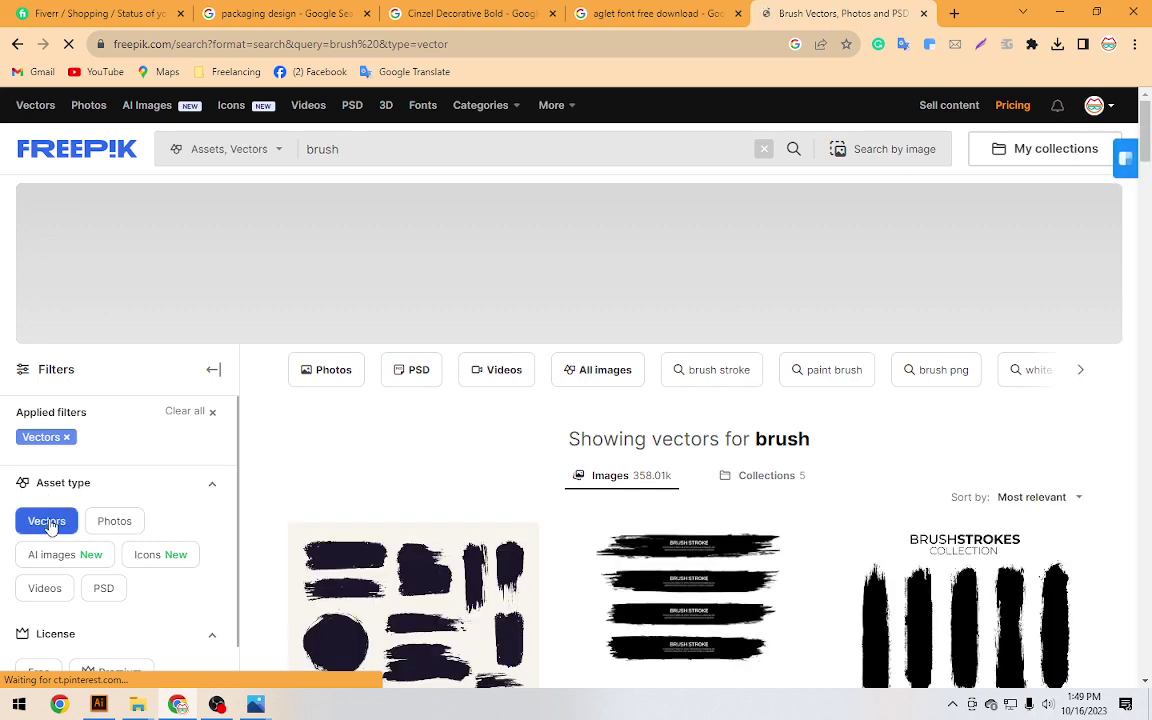
Scroll through the brush results until the Next page button appears
scroll(425, 462, down, 3)
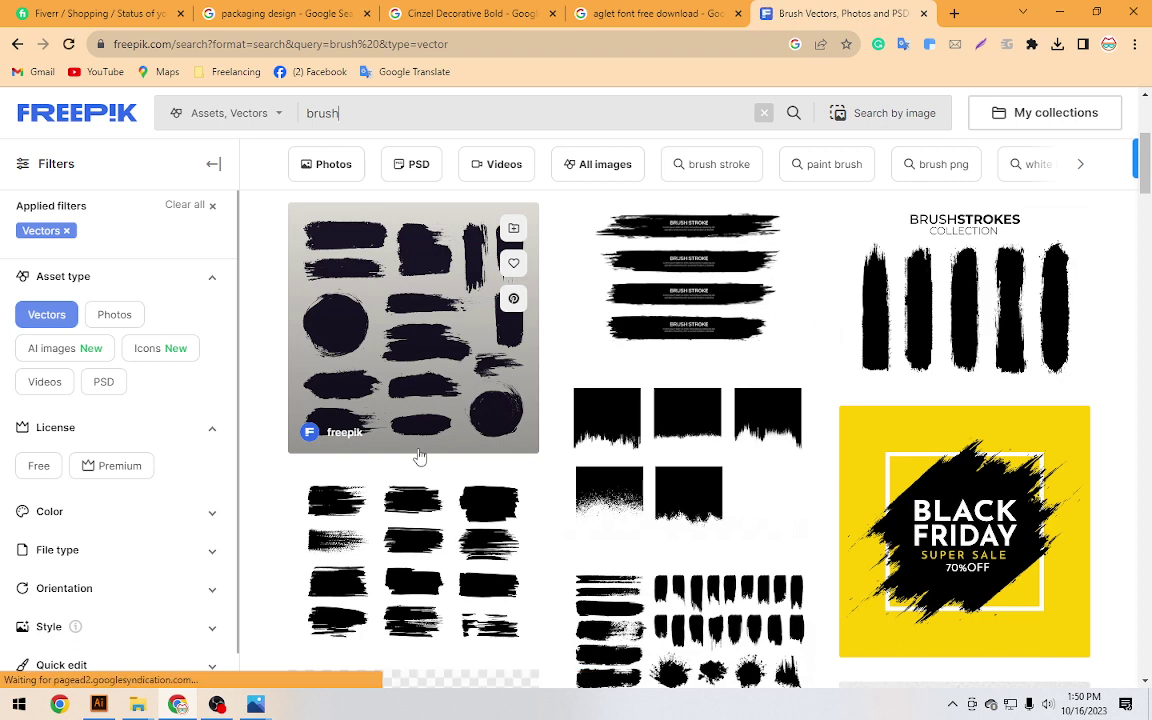
scroll(420, 457, down, 4)
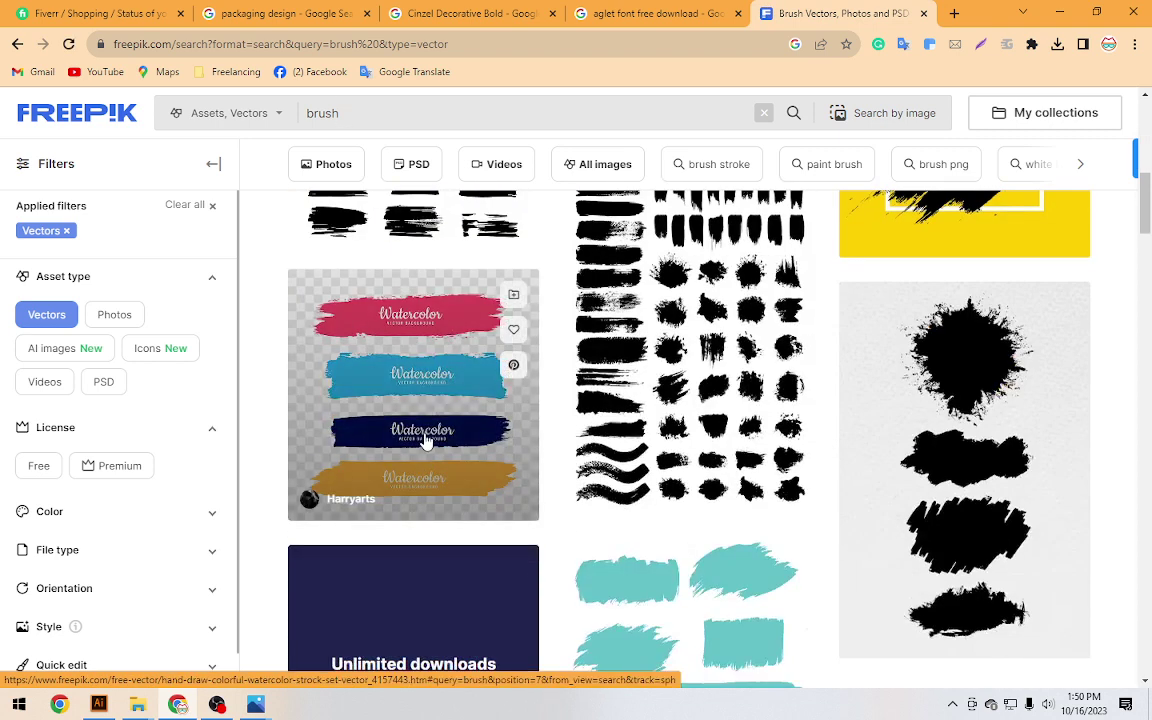
scroll(425, 441, down, 2)
scroll(425, 441, down, 2)
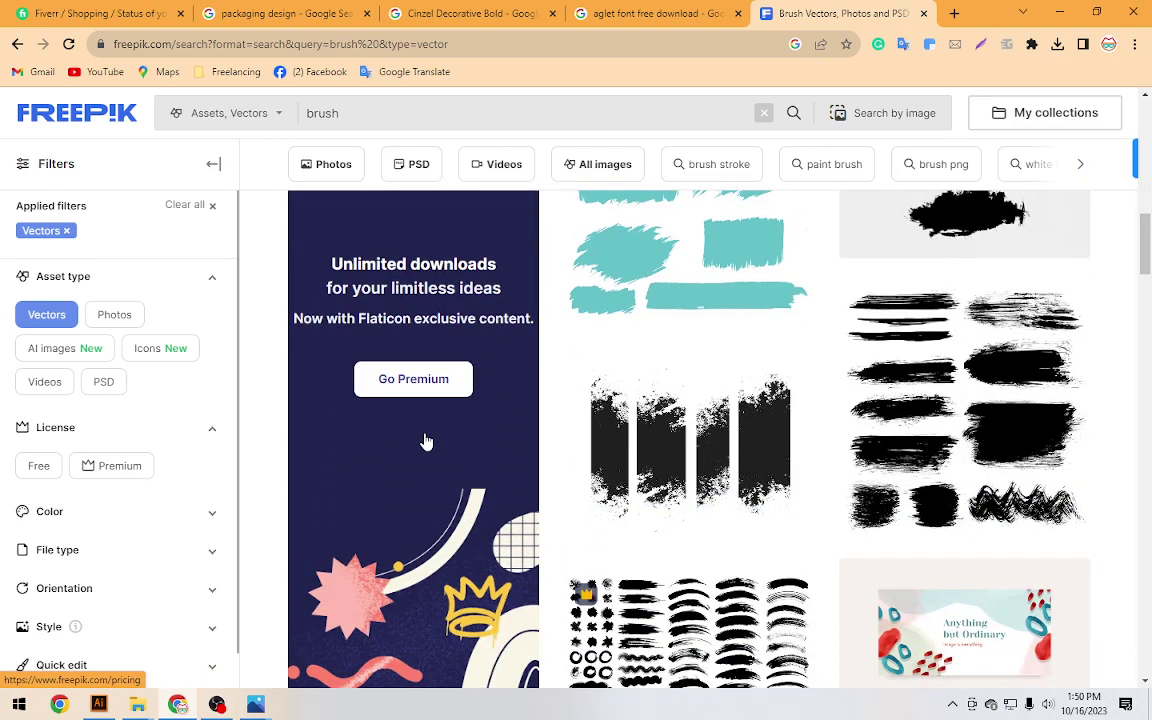
scroll(425, 441, down, 2)
scroll(425, 441, down, 2)
scroll(425, 441, down, 3)
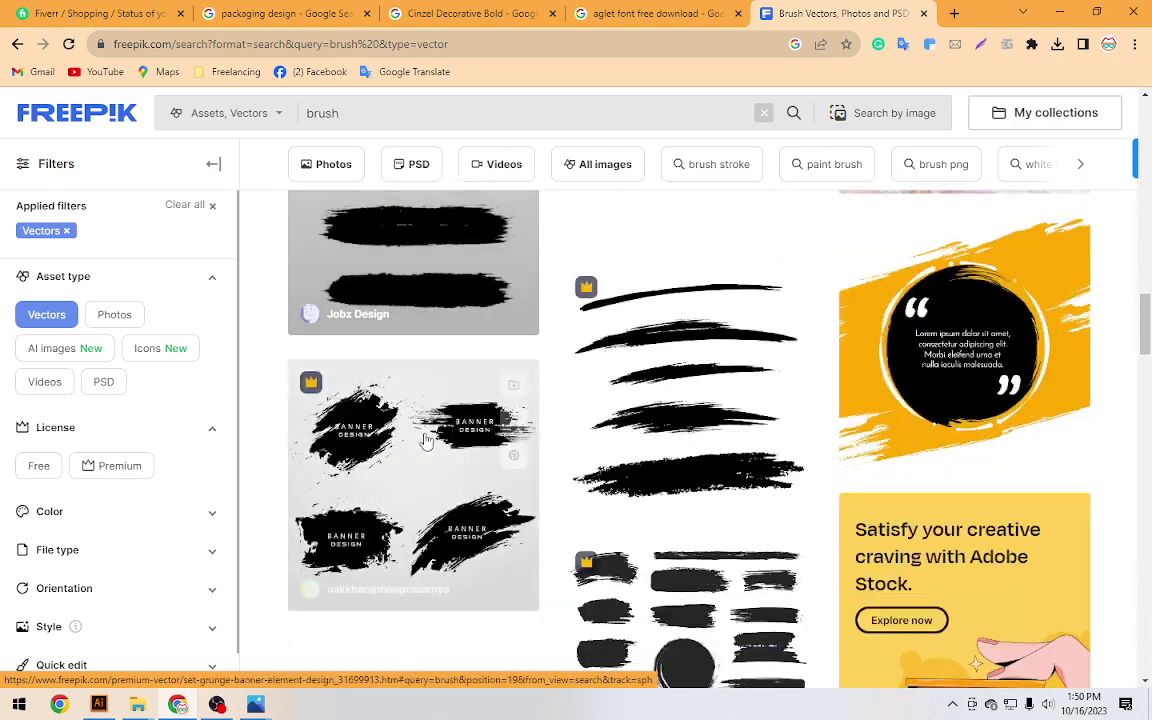
scroll(425, 441, down, 3)
scroll(425, 441, down, 3)
scroll(425, 441, down, 2)
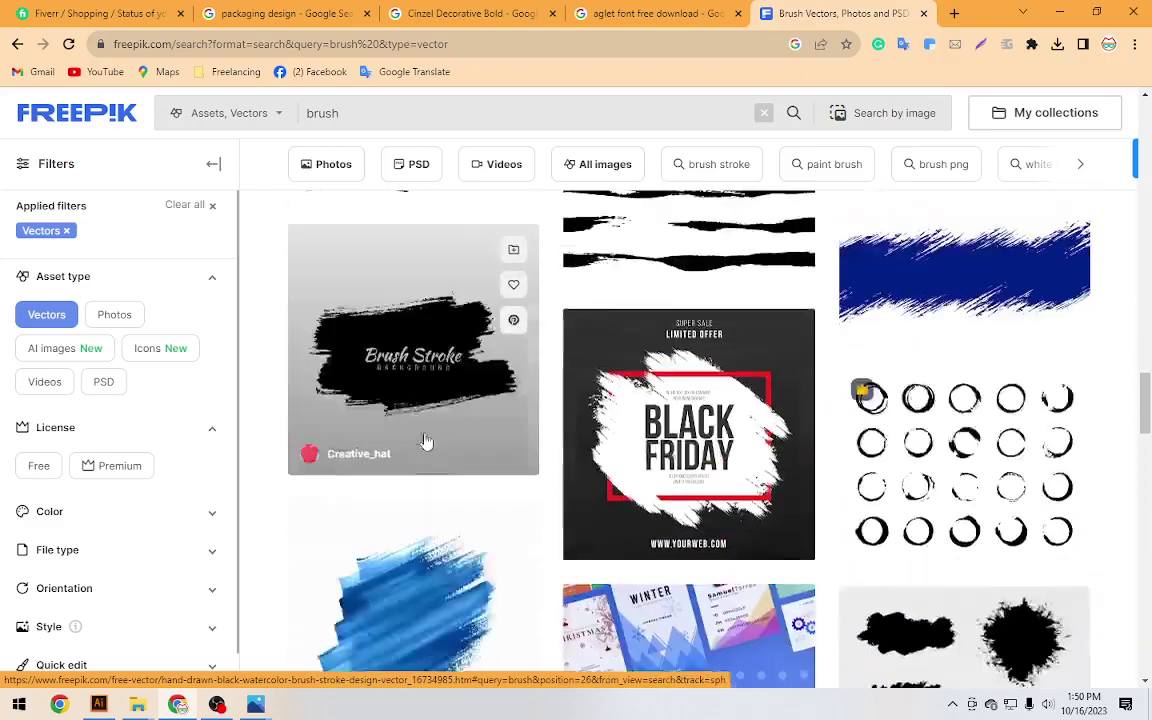
scroll(425, 441, down, 1)
scroll(425, 441, down, 2)
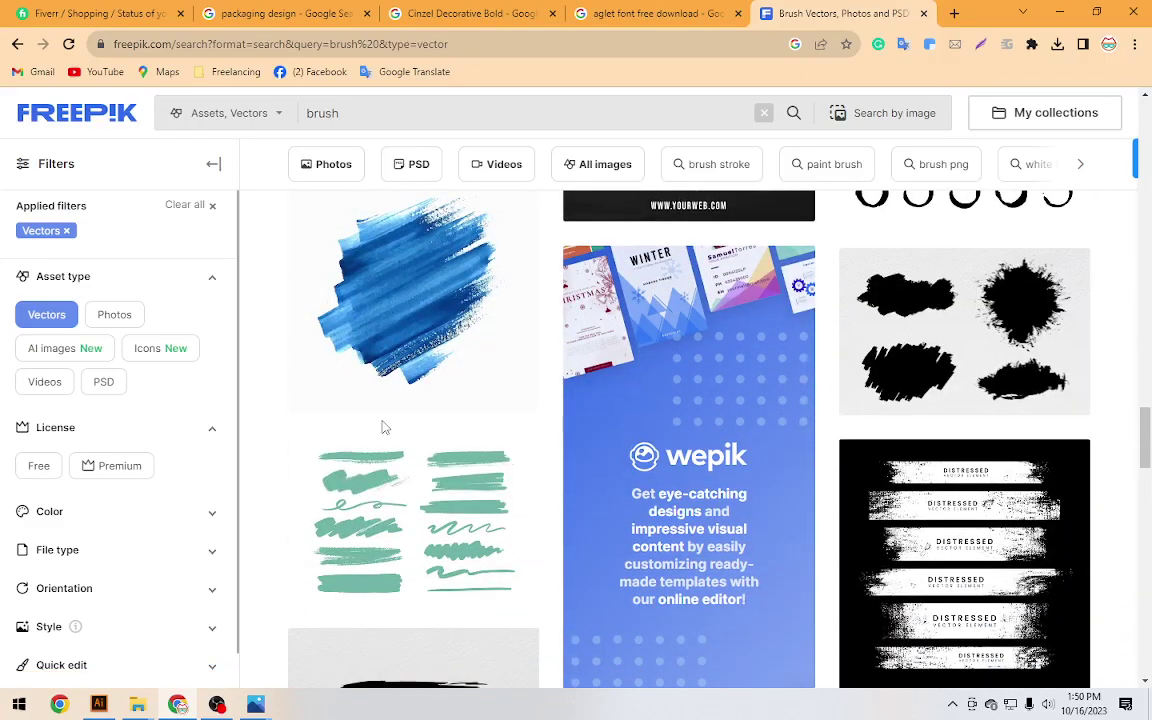
scroll(398, 390, down, 4)
scroll(398, 392, down, 2)
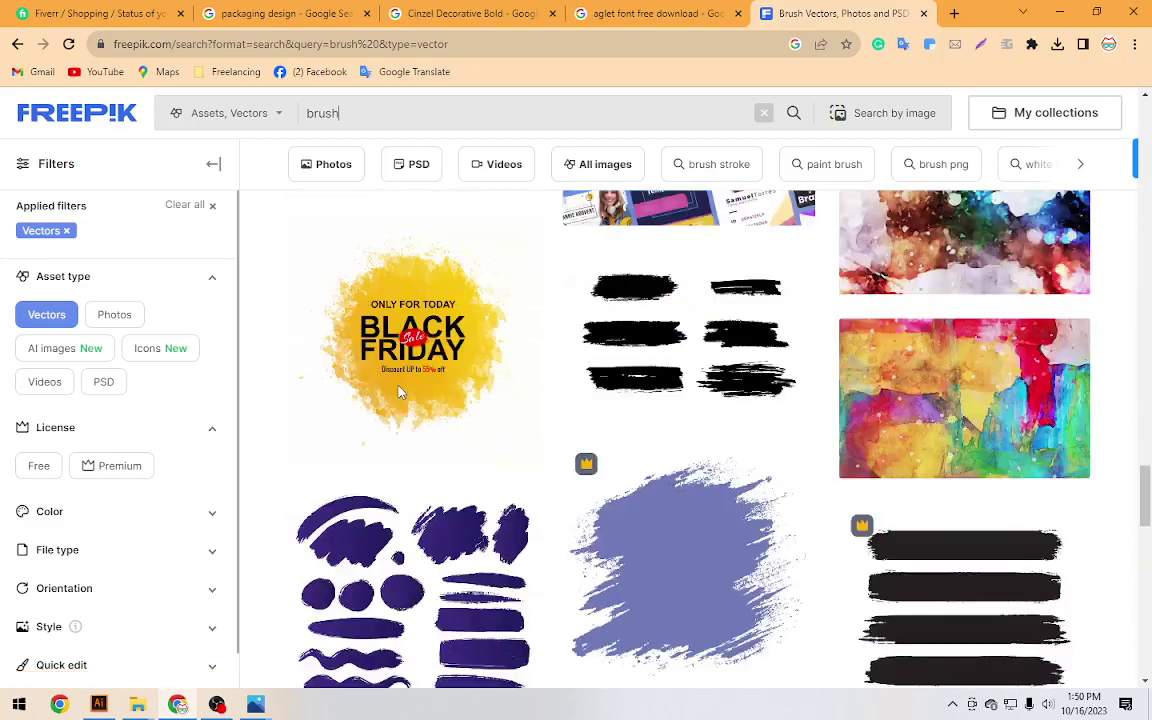
scroll(398, 392, down, 3)
scroll(398, 392, up, 2)
scroll(398, 392, down, 3)
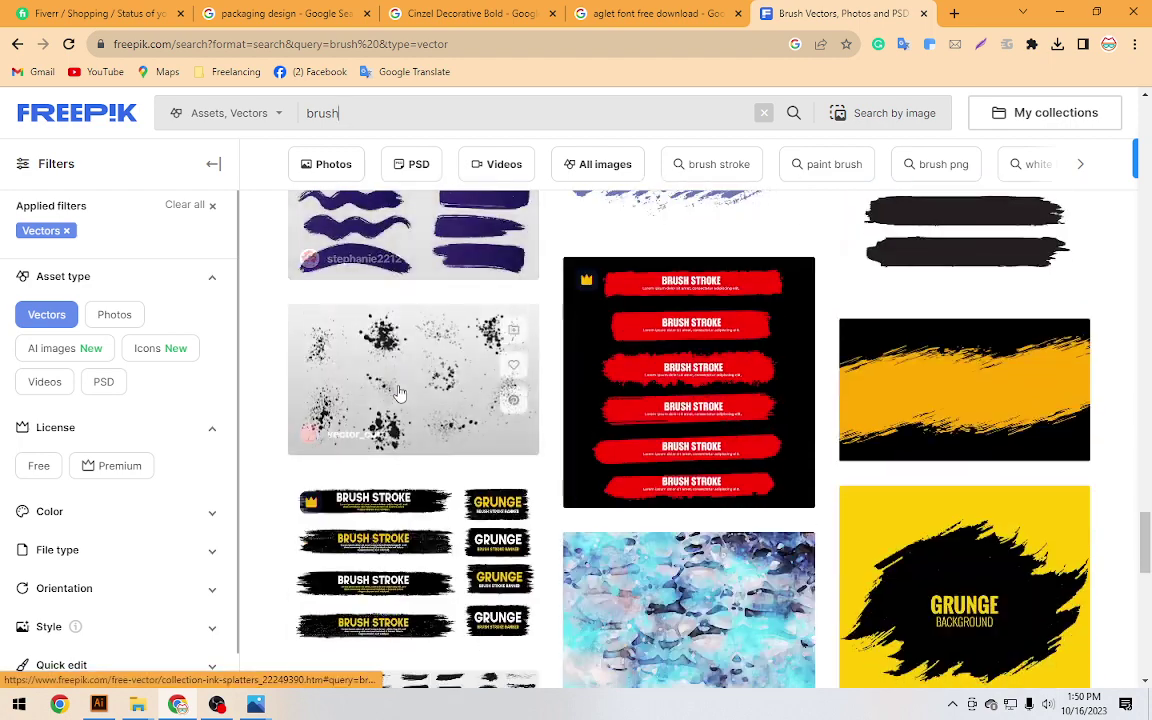
scroll(398, 392, down, 4)
scroll(400, 394, down, 2)
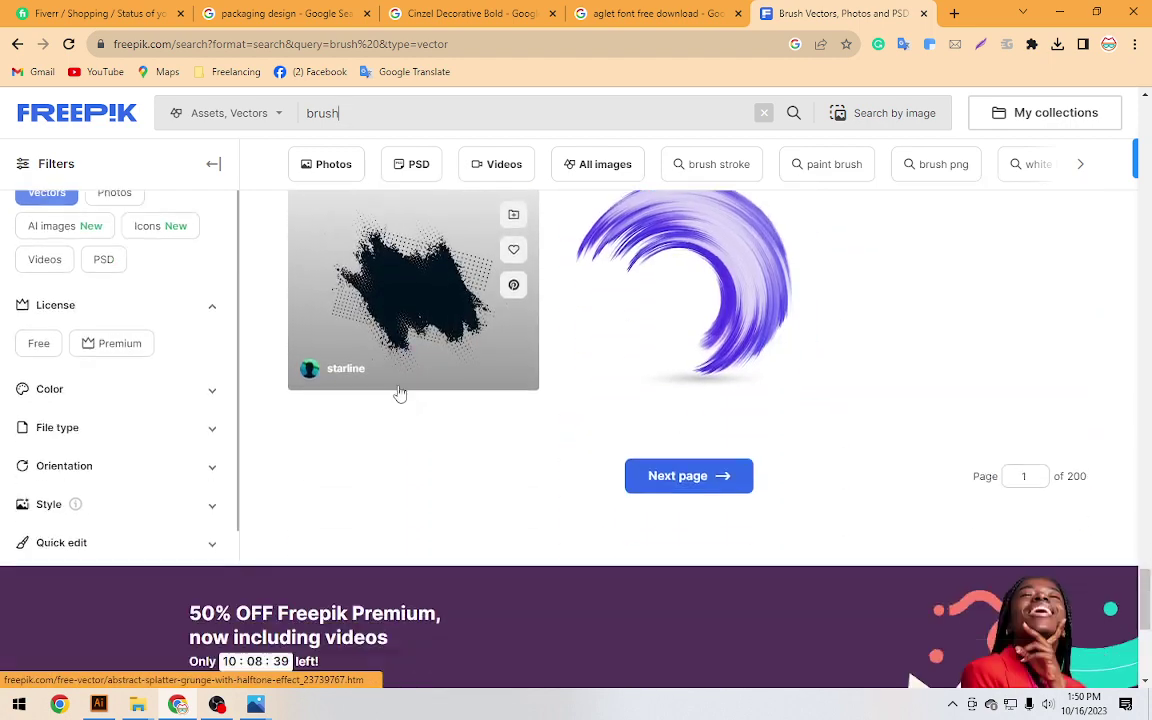
scroll(400, 394, down, 1)
Go to the next page of brush results, close the ad window, and browse the results
click(700, 404)
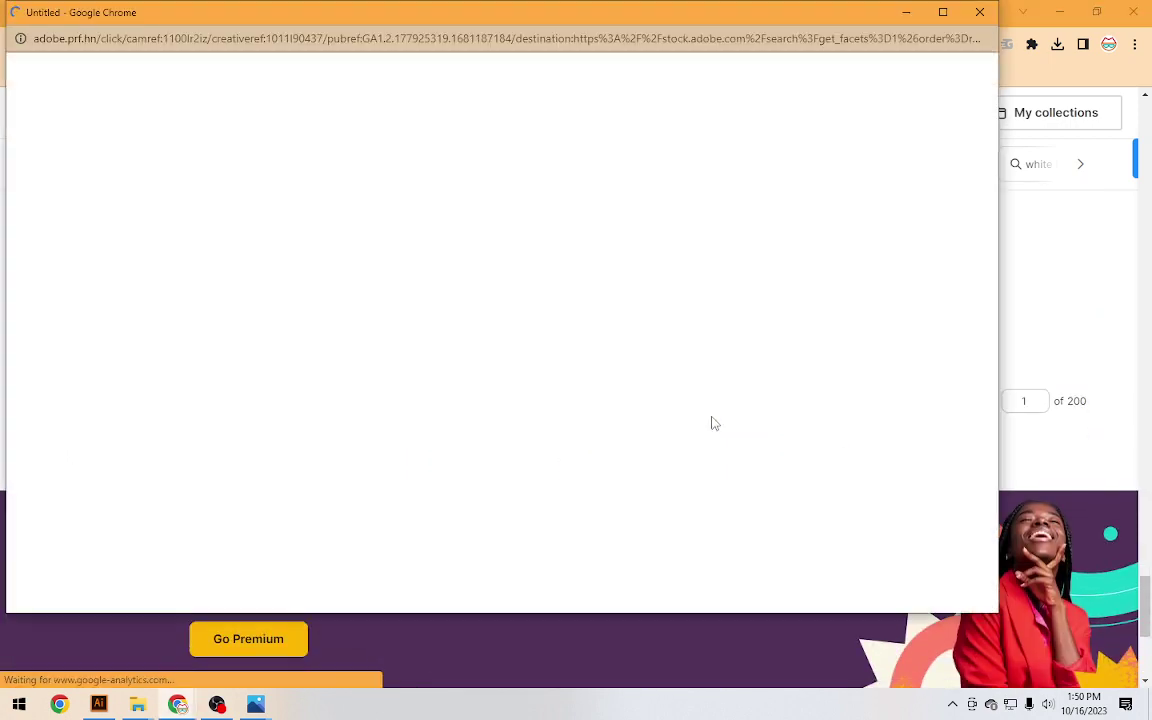
click(979, 12)
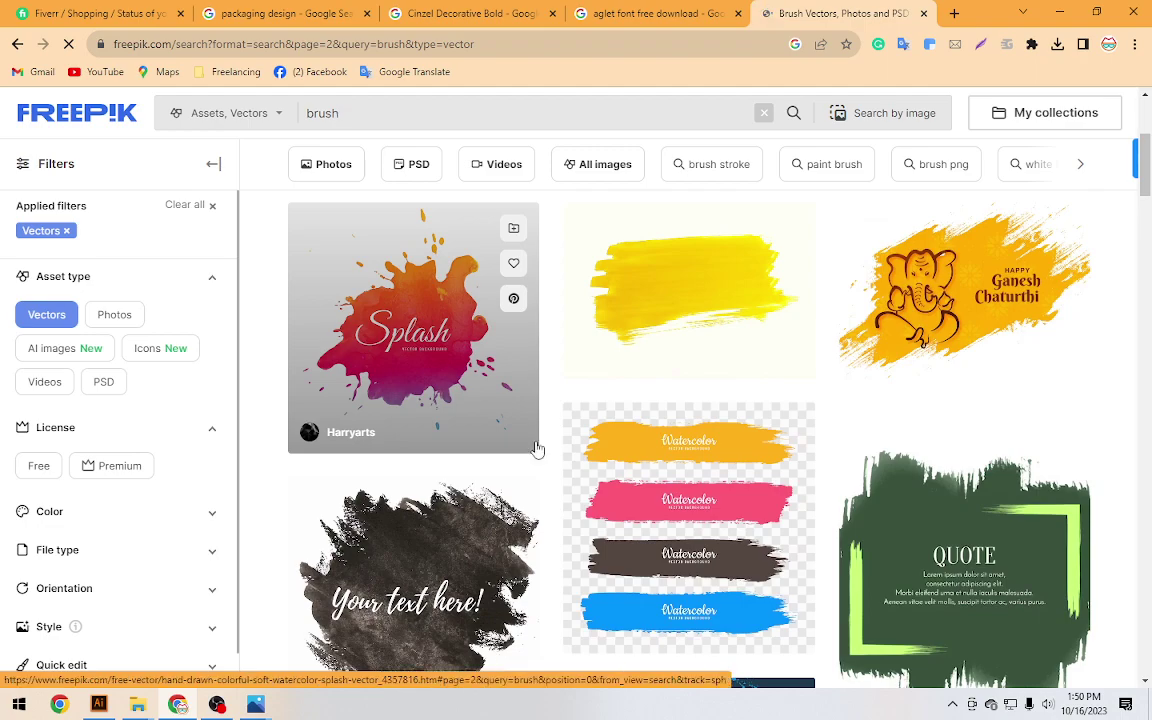
scroll(537, 449, down, 2)
scroll(537, 449, down, 3)
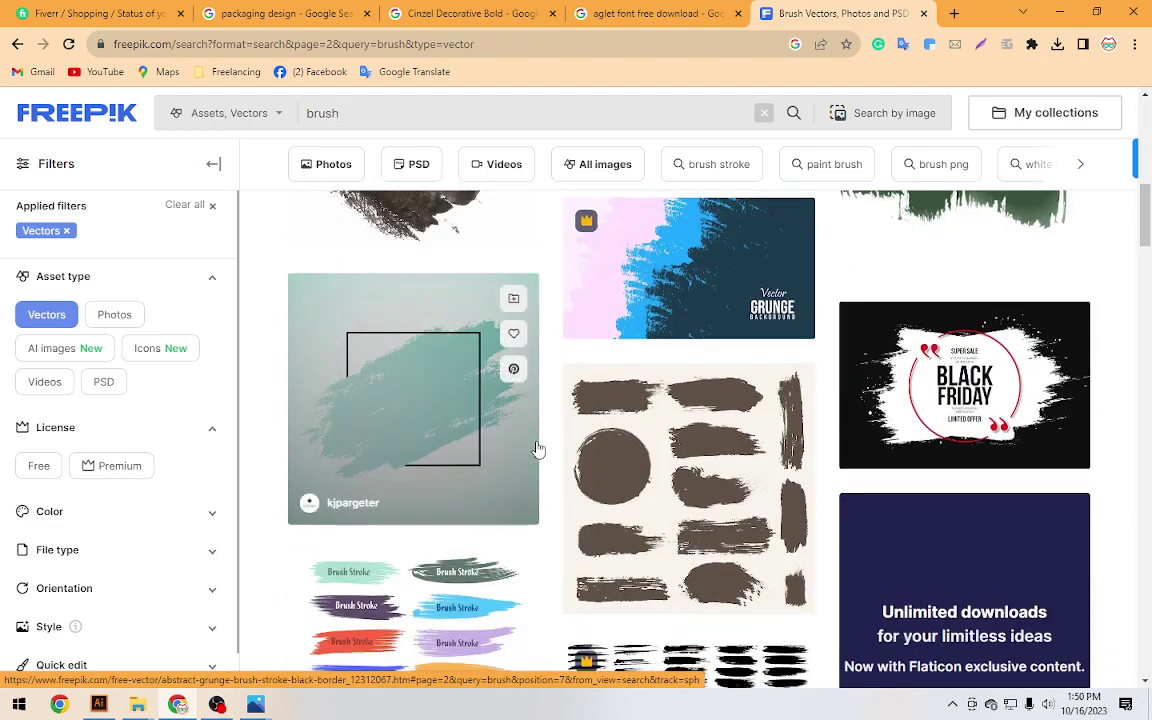
scroll(537, 449, down, 2)
scroll(537, 449, up, 1)
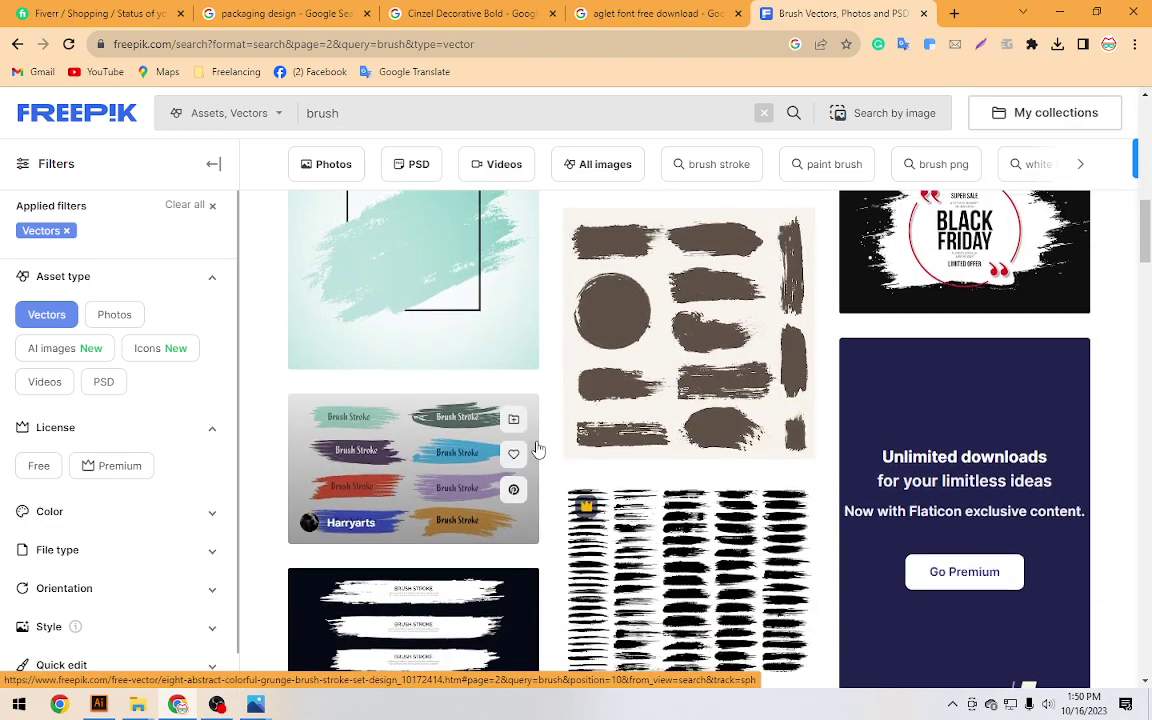
scroll(537, 449, up, 1)
scroll(537, 449, down, 3)
scroll(537, 449, down, 2)
scroll(537, 449, down, 2)
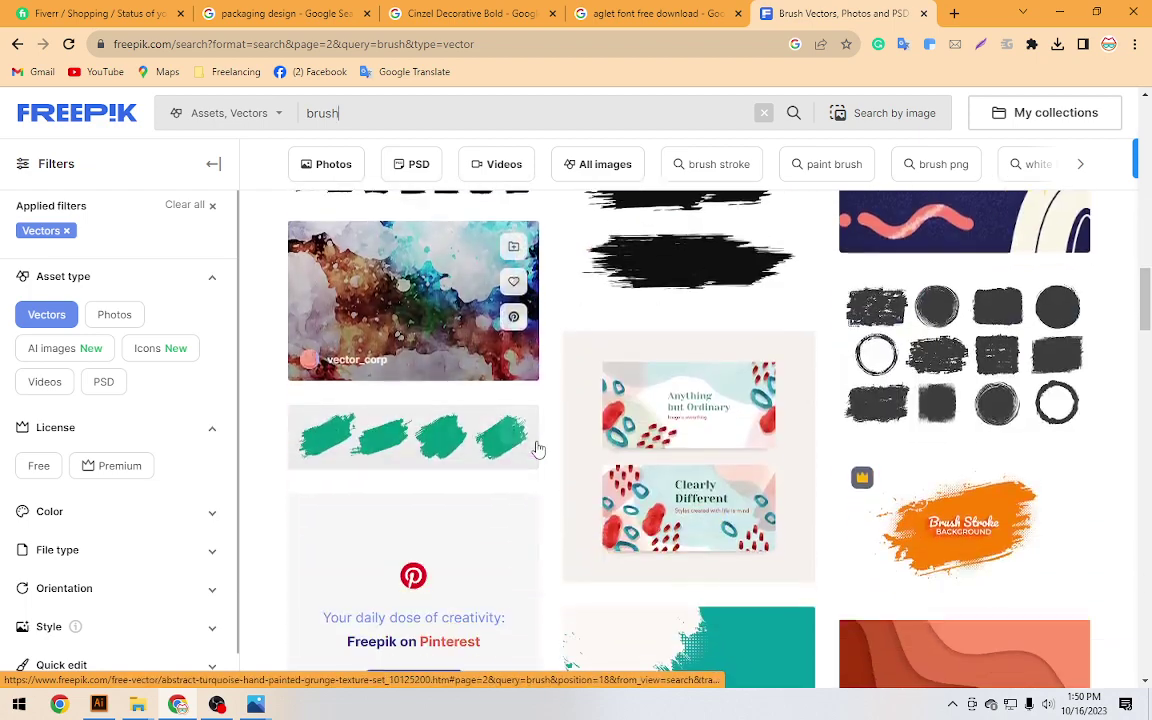
scroll(537, 449, down, 2)
scroll(537, 449, down, 2)
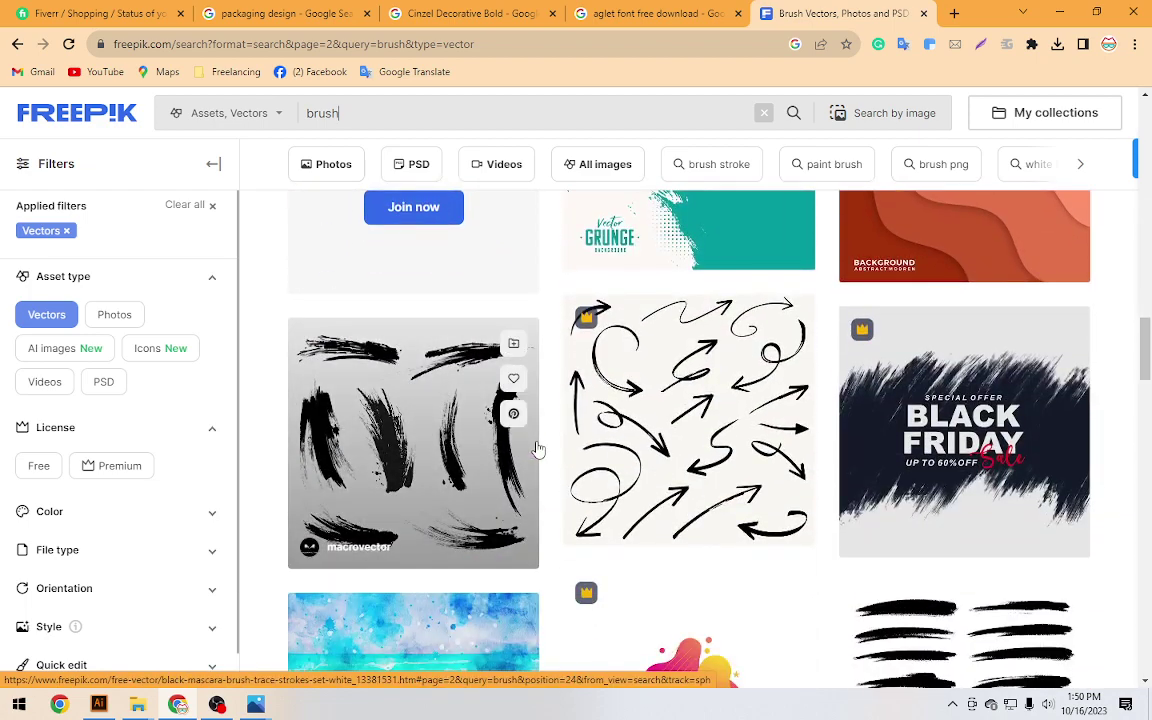
scroll(537, 449, down, 2)
scroll(537, 449, down, 2)
scroll(537, 449, down, 2)
scroll(537, 449, down, 2)
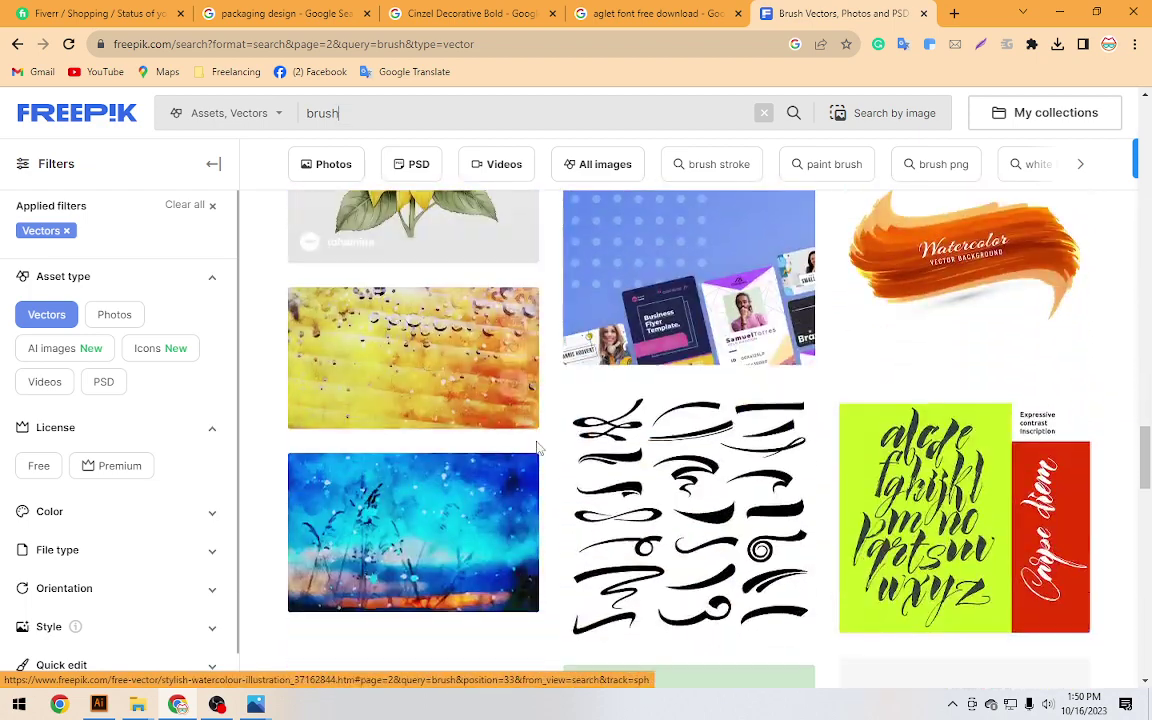
scroll(537, 449, down, 2)
scroll(537, 449, down, 2)
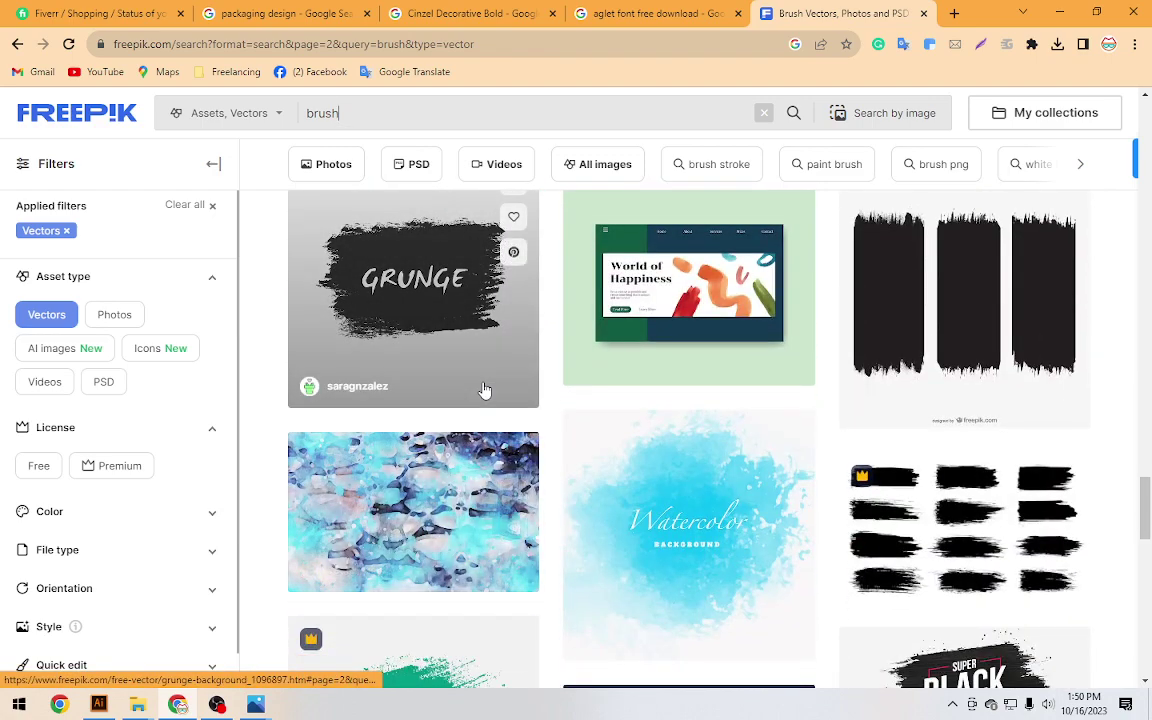
scroll(484, 390, down, 1)
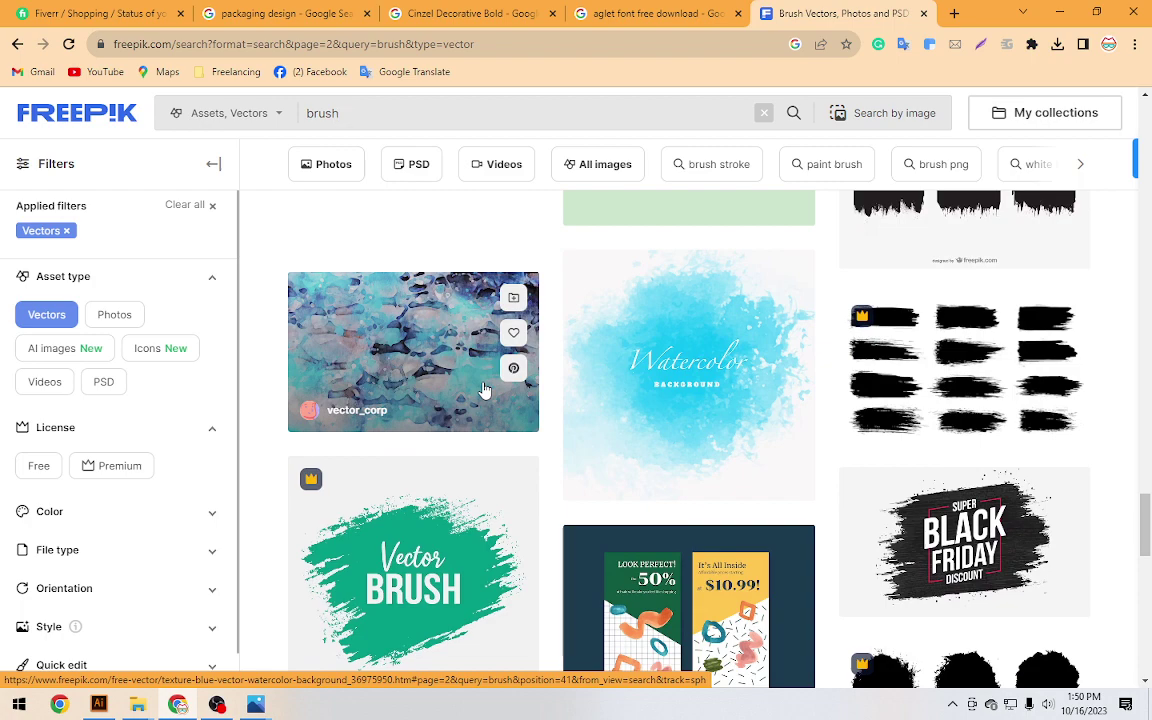
scroll(484, 390, down, 1)
scroll(440, 402, down, 2)
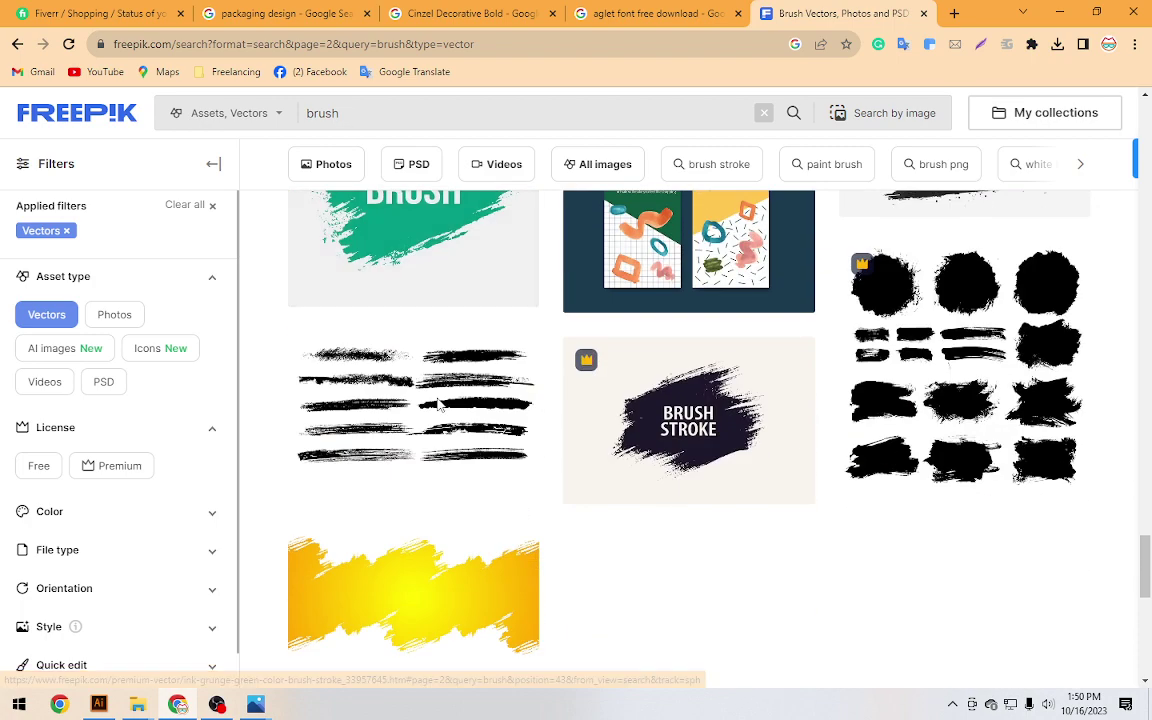
Filter the brush results to free-licensed items and scan them
click(40, 468)
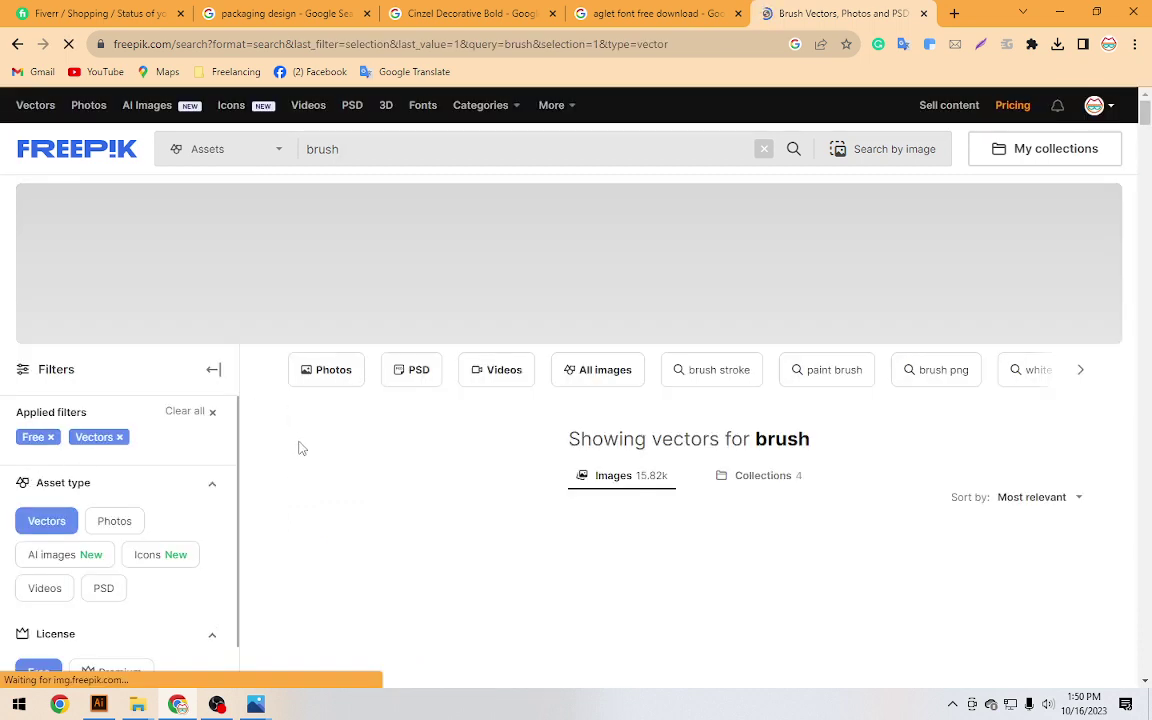
scroll(302, 448, down, 2)
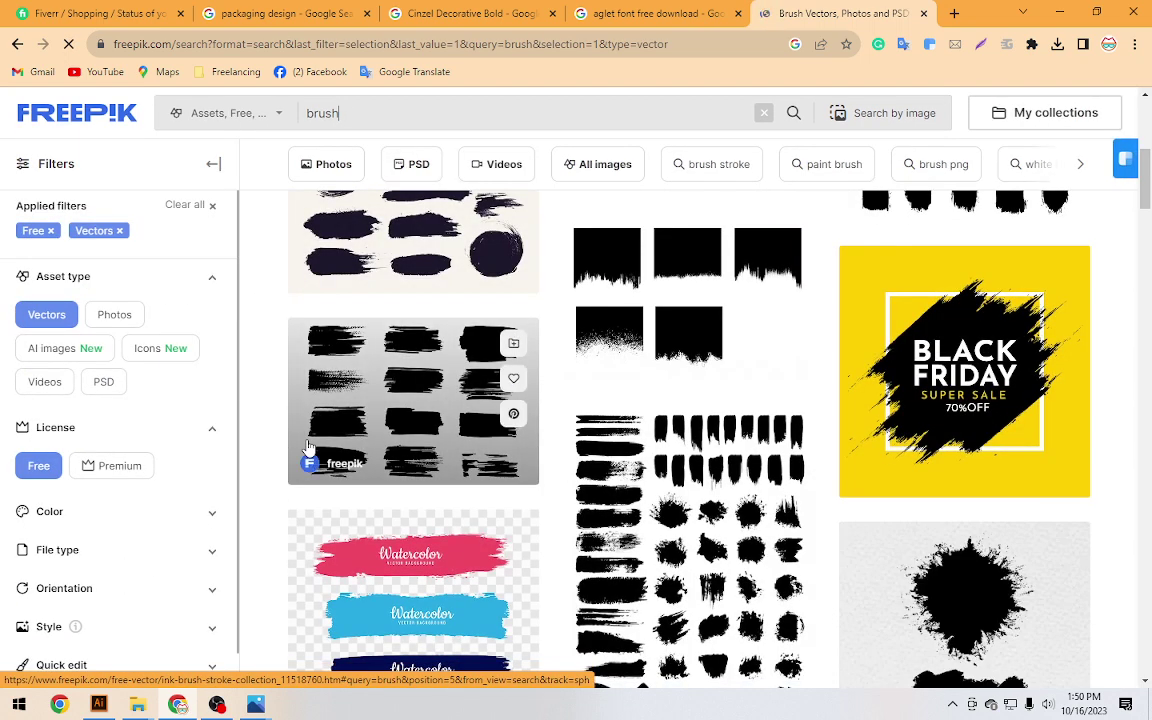
scroll(308, 446, down, 2)
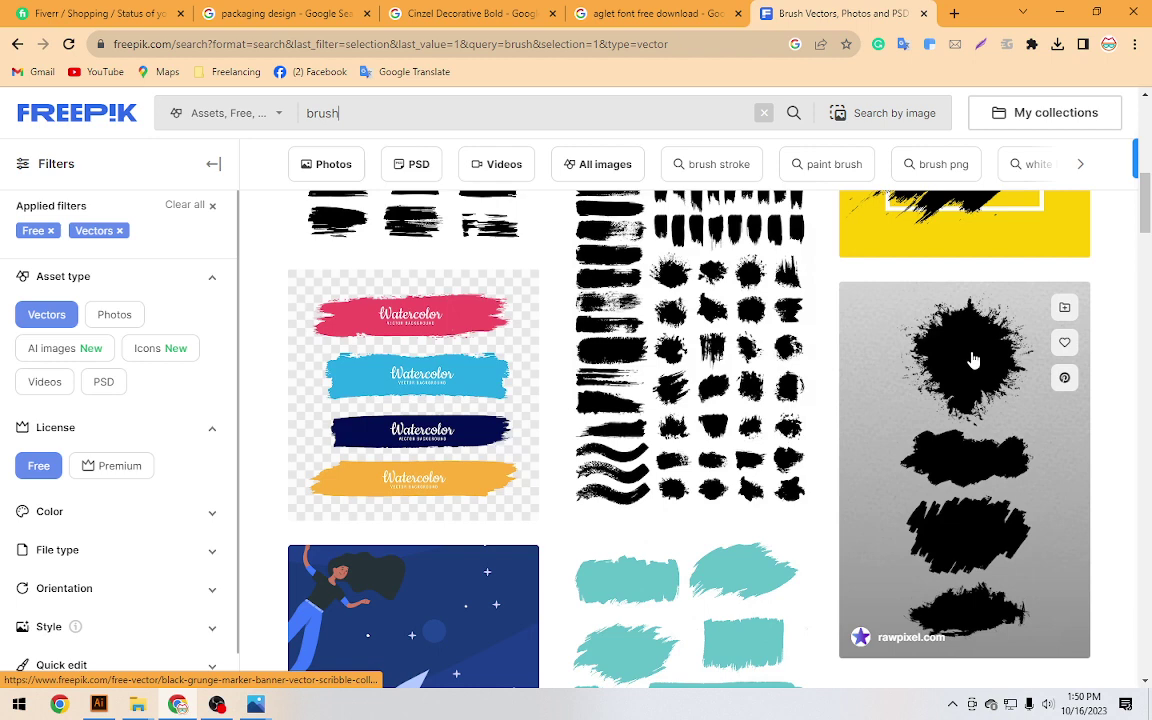
scroll(869, 371, down, 2)
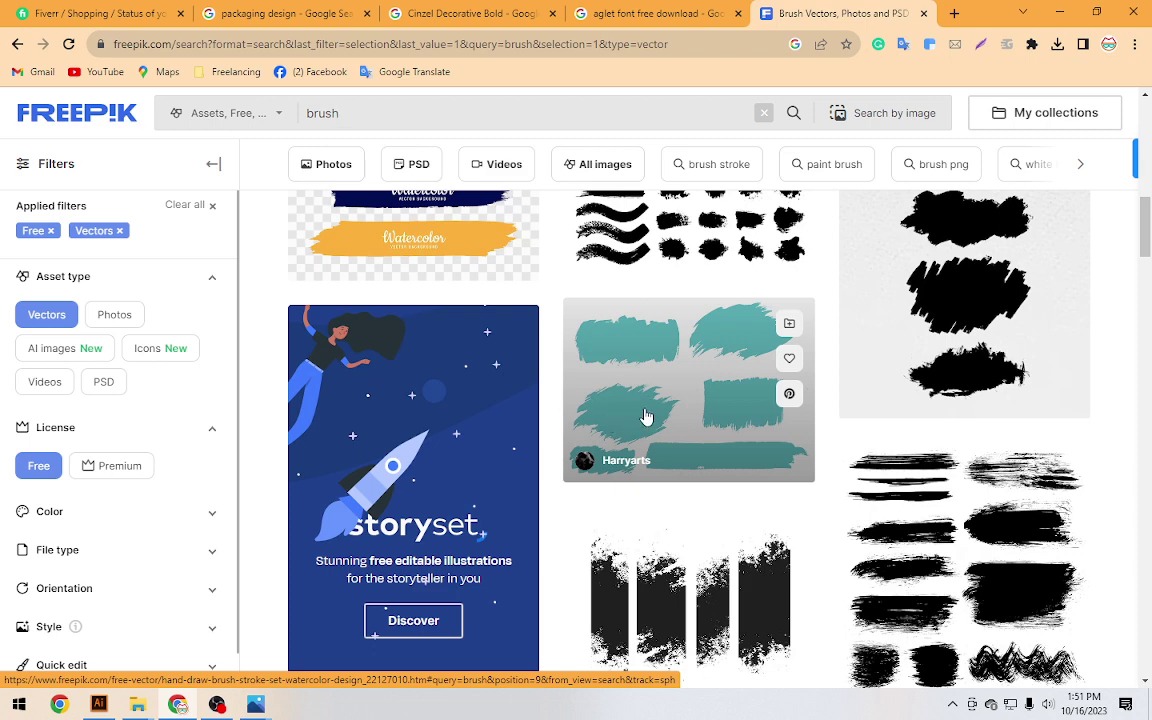
Download the teal watercolor brush stroke set for free and show the zip in its folder
click(646, 416)
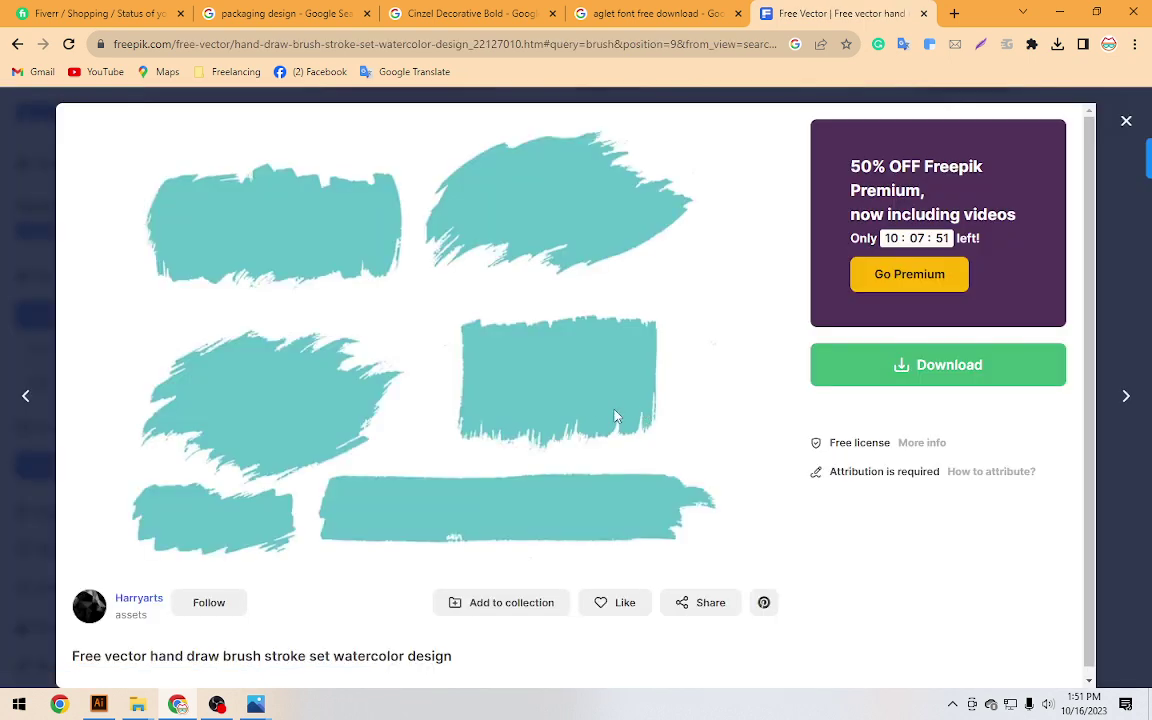
click(940, 367)
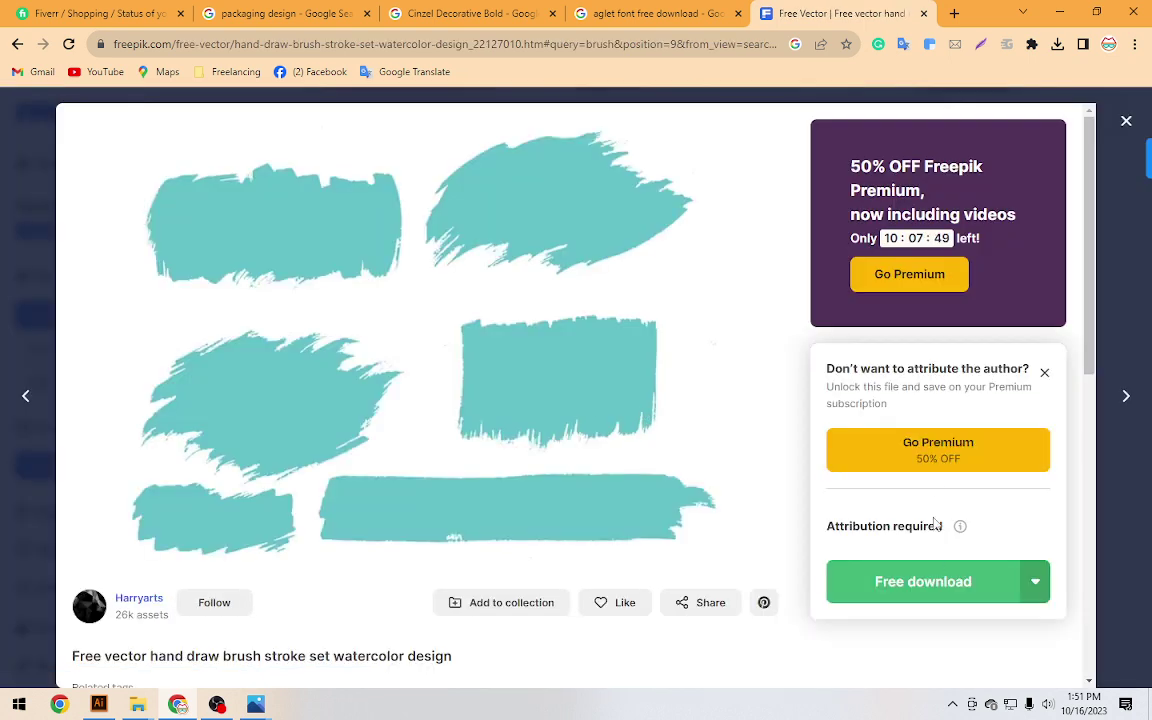
click(933, 590)
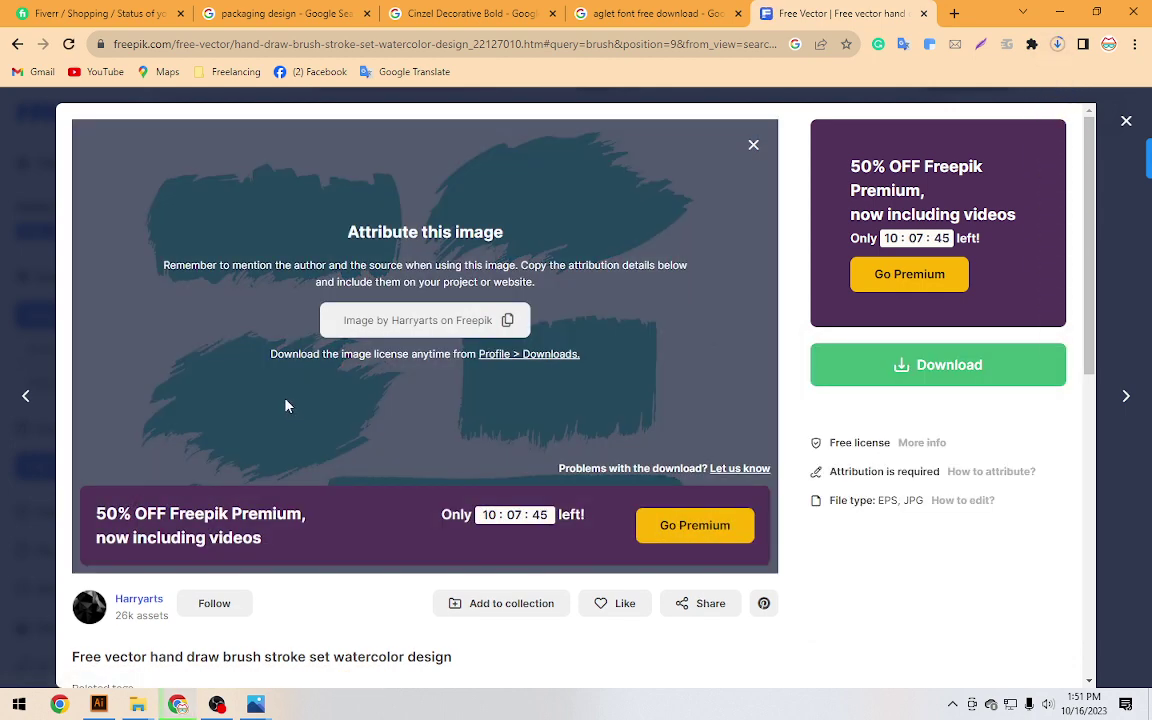
click(1058, 45)
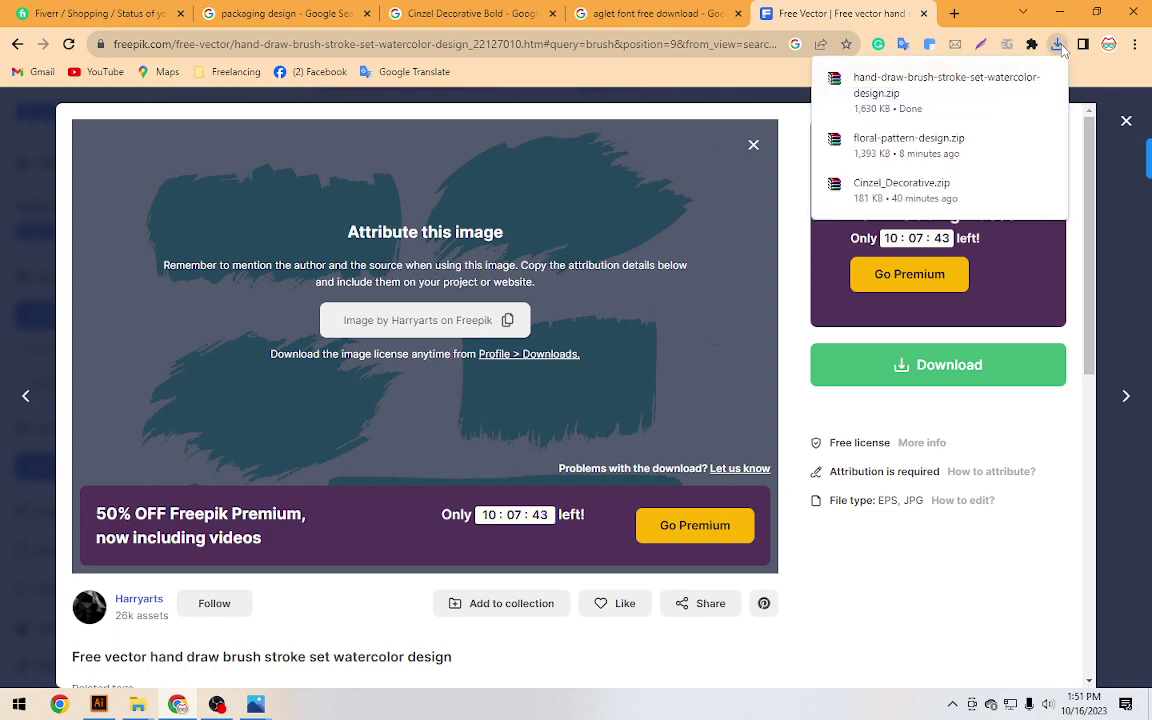
click(1020, 81)
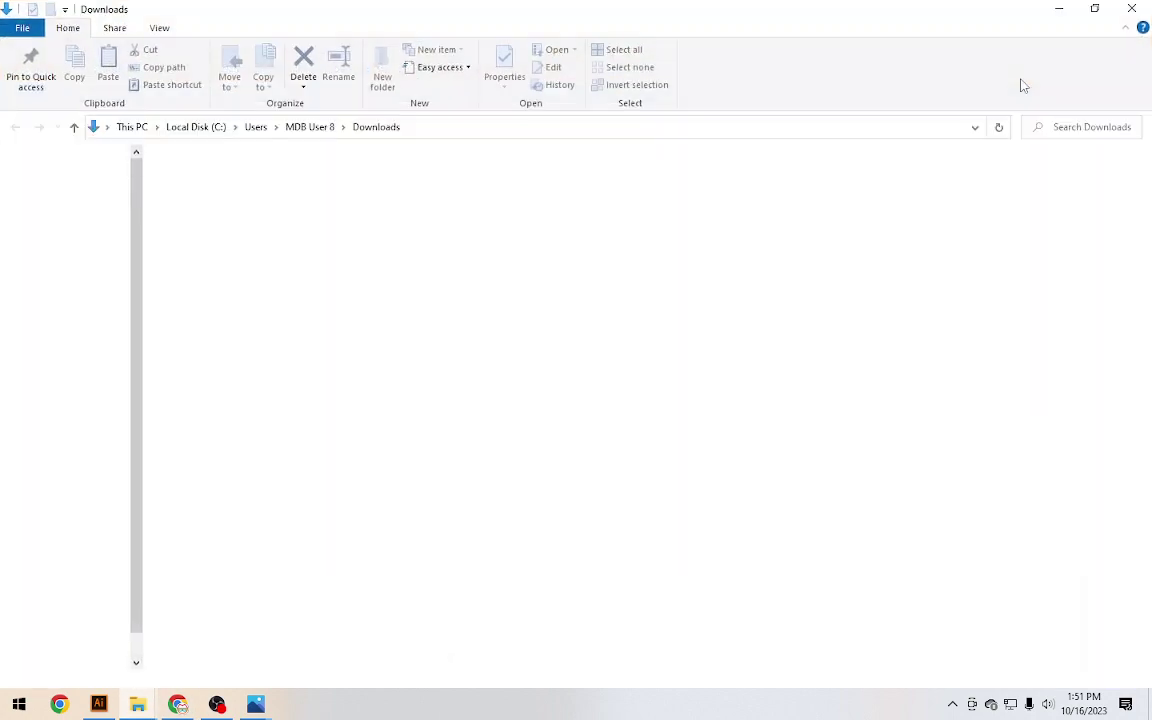
Extract hand-draw-brush-stroke-set-watercolor-design.zip into its folder and open 19.eps in Illustrator
right_click(193, 230)
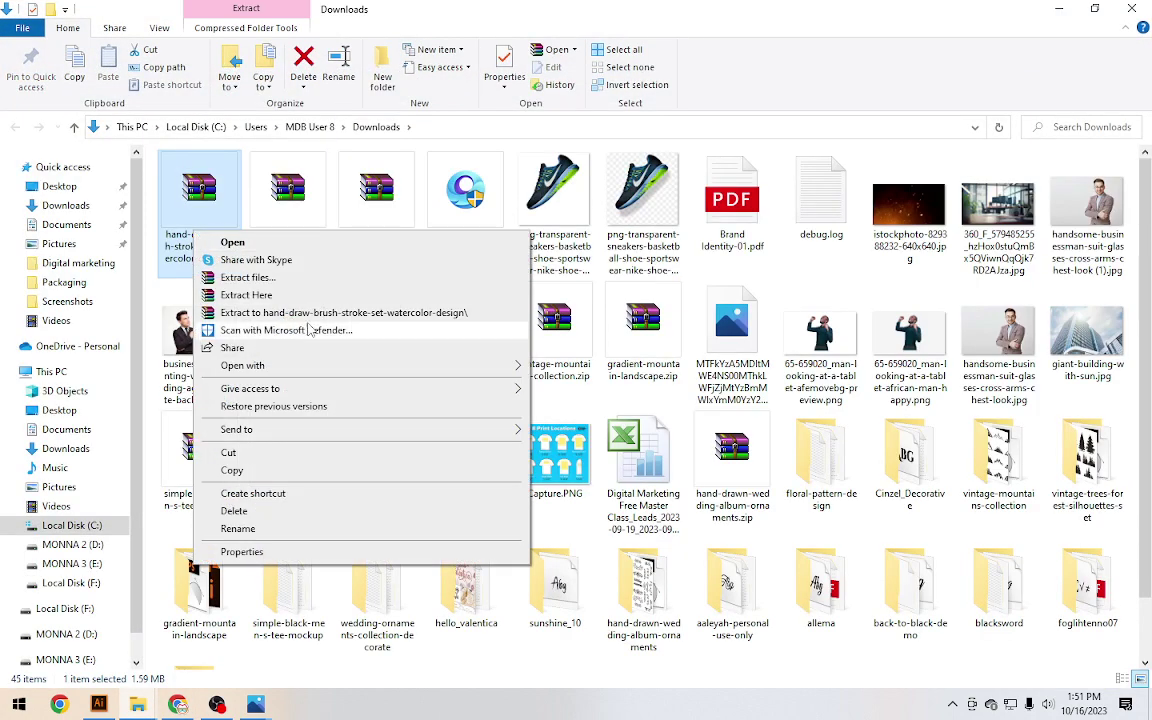
click(335, 313)
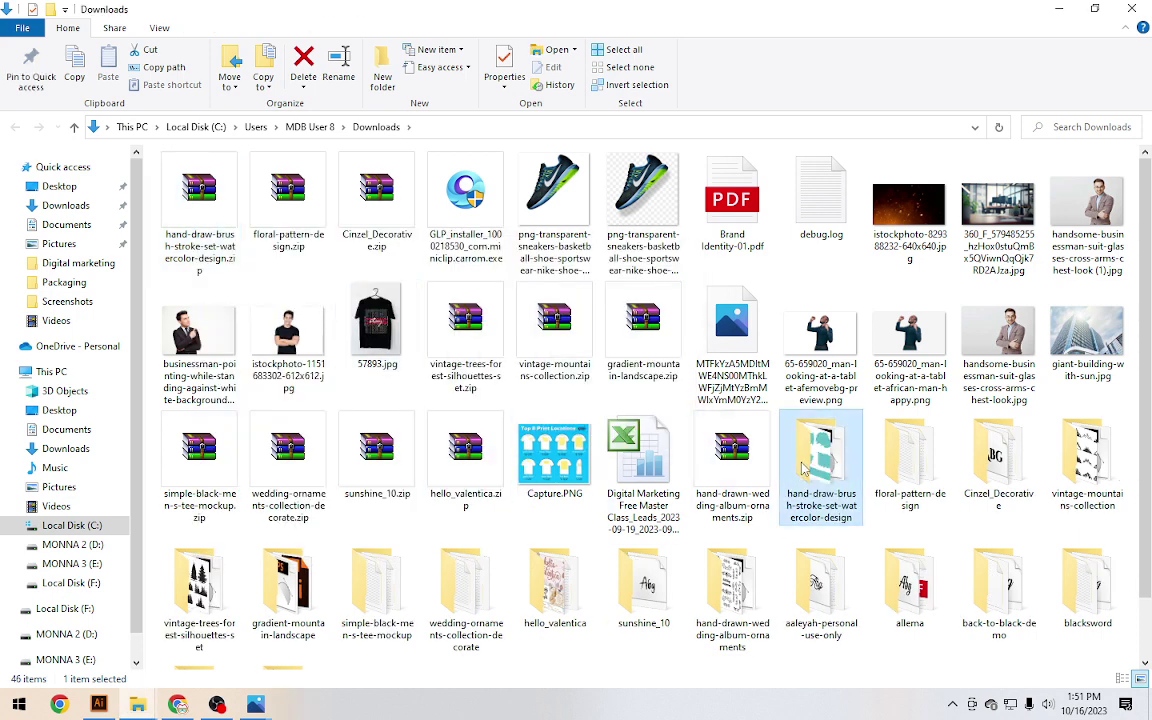
double_click(722, 422)
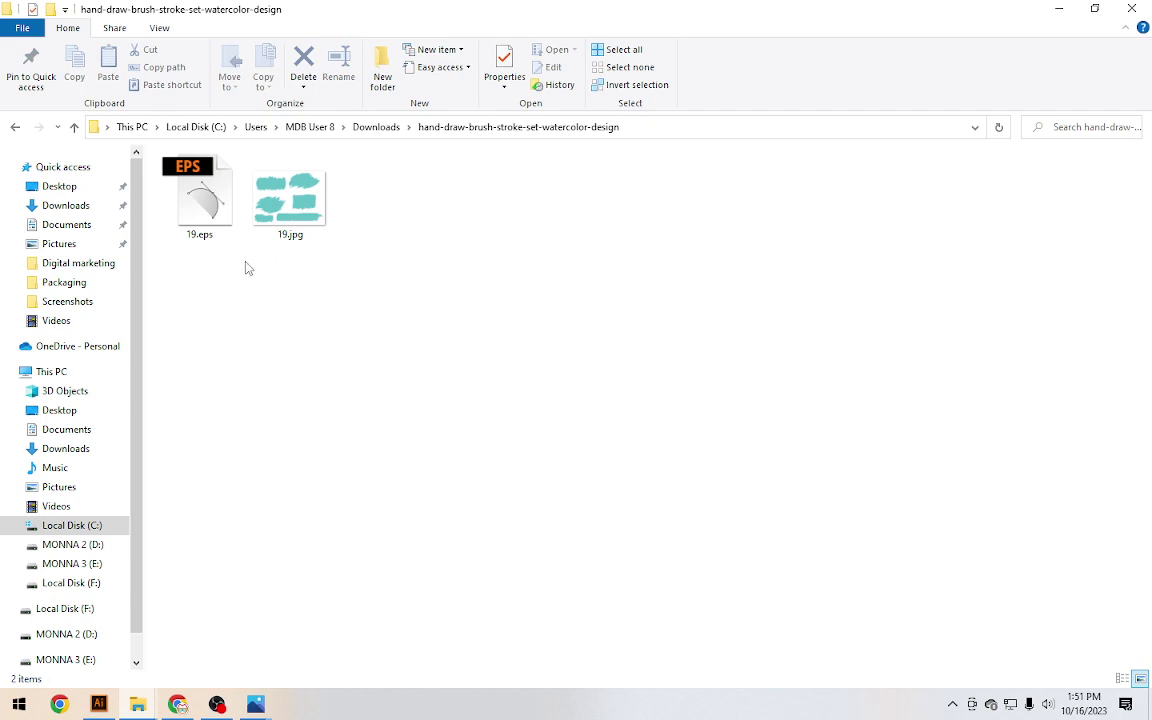
double_click(221, 226)
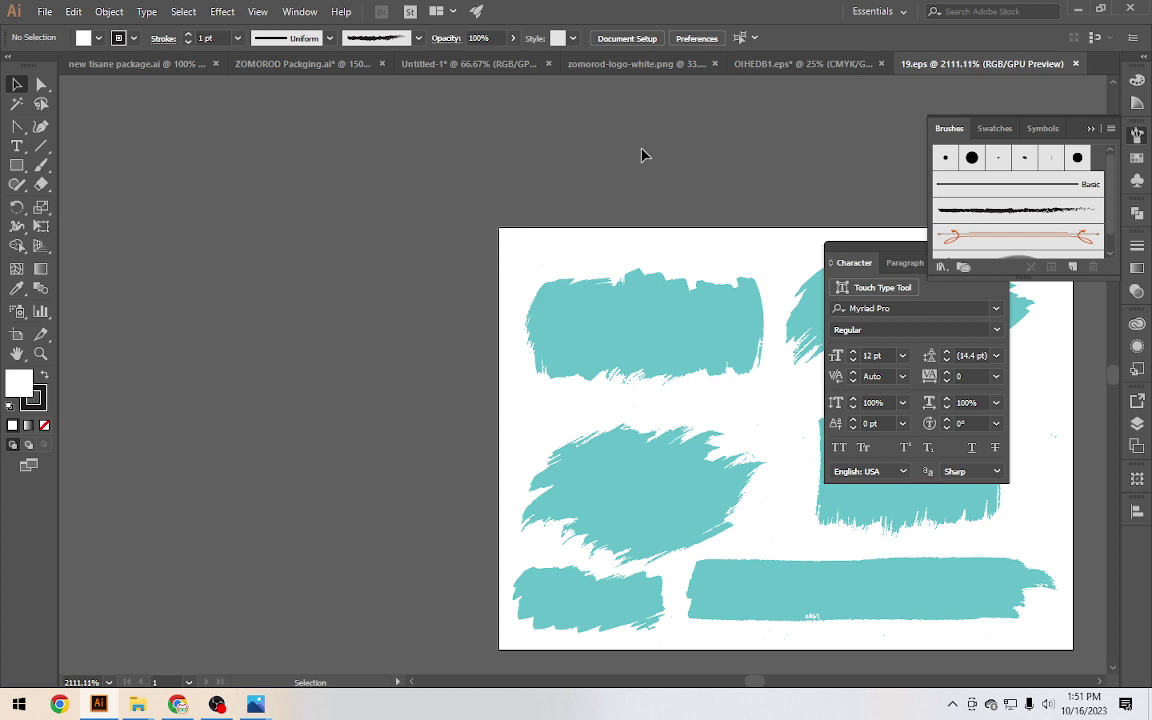
Ungroup the teal brush stroke set in 19.eps and select the middle-left stroke
click(666, 478)
right_click(655, 484)
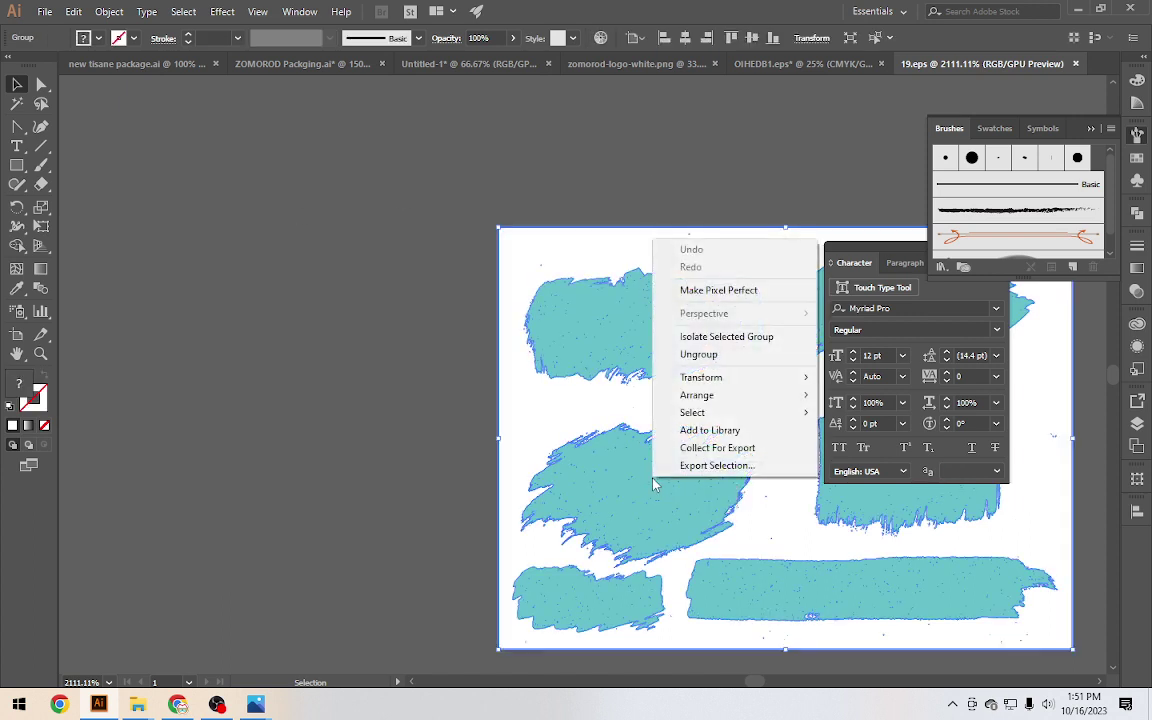
click(698, 354)
click(445, 398)
click(645, 490)
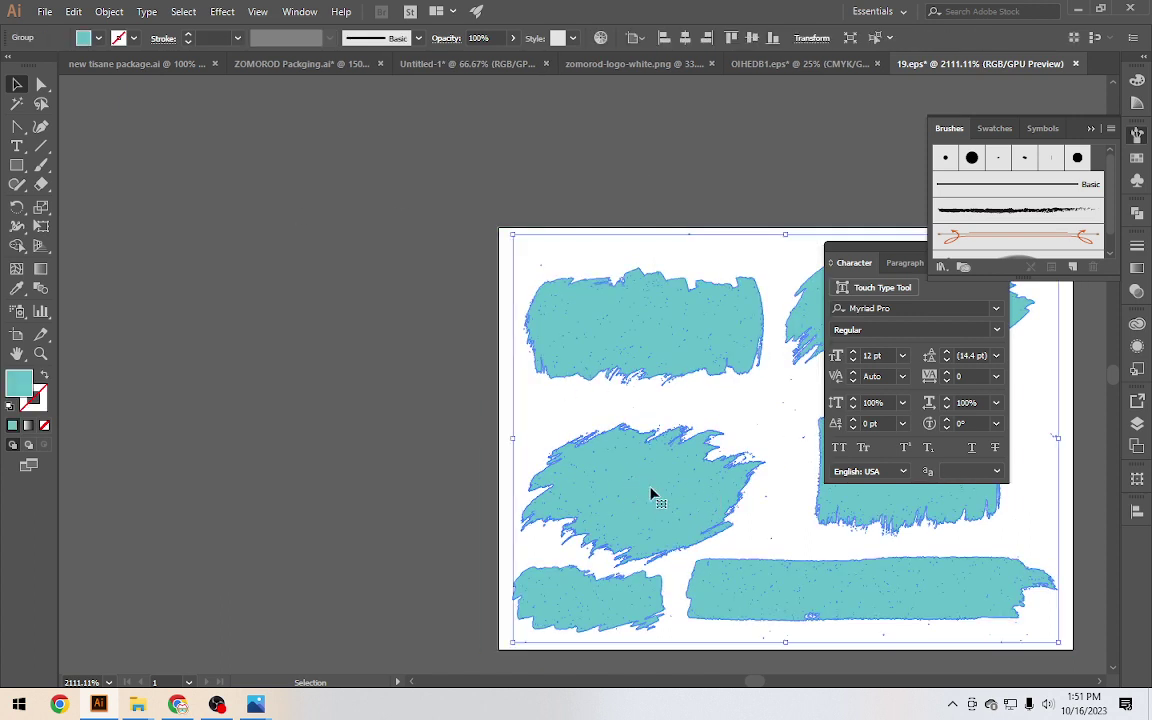
right_click(650, 493)
click(690, 360)
click(617, 470)
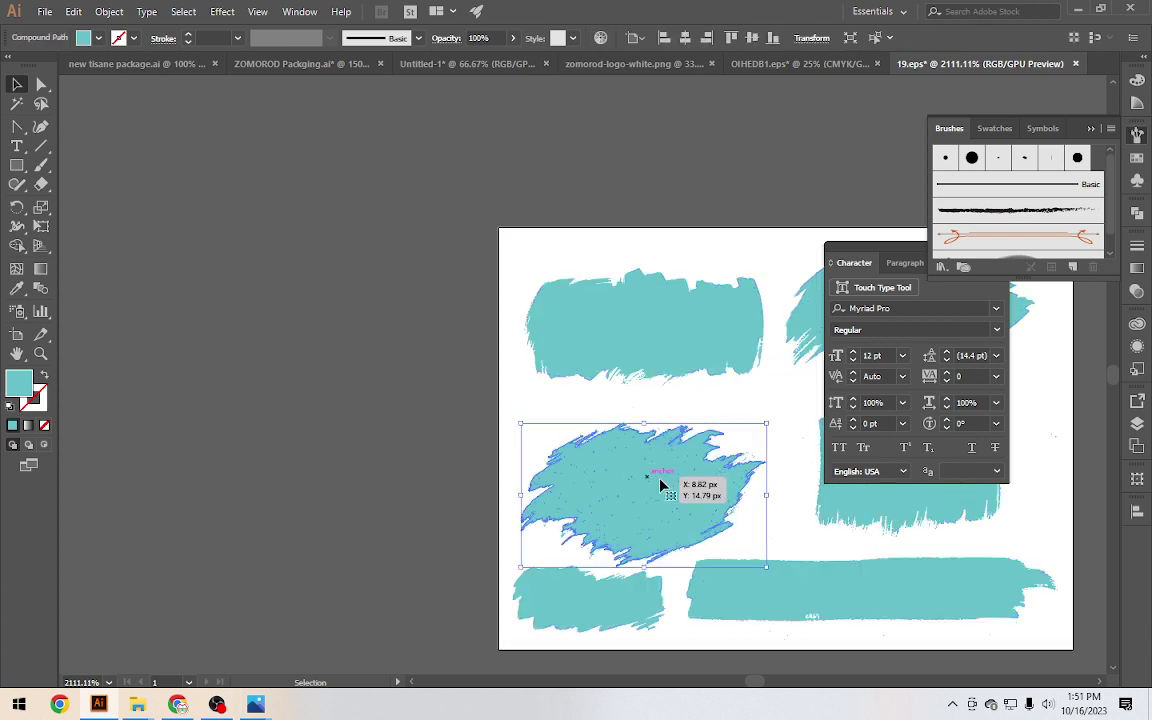
Drag the middle-left stroke into Untitled-1, drop it below the artboard and enlarge it
mouse_move(660, 485)
mouse_down()
mouse_move(329, 342)
mouse_move(458, 207)
mouse_up()
mouse_move(453, 100)
mouse_down()
mouse_move(476, 82)
mouse_move(334, 347)
mouse_move(510, 630)
mouse_move(509, 615)
mouse_up()
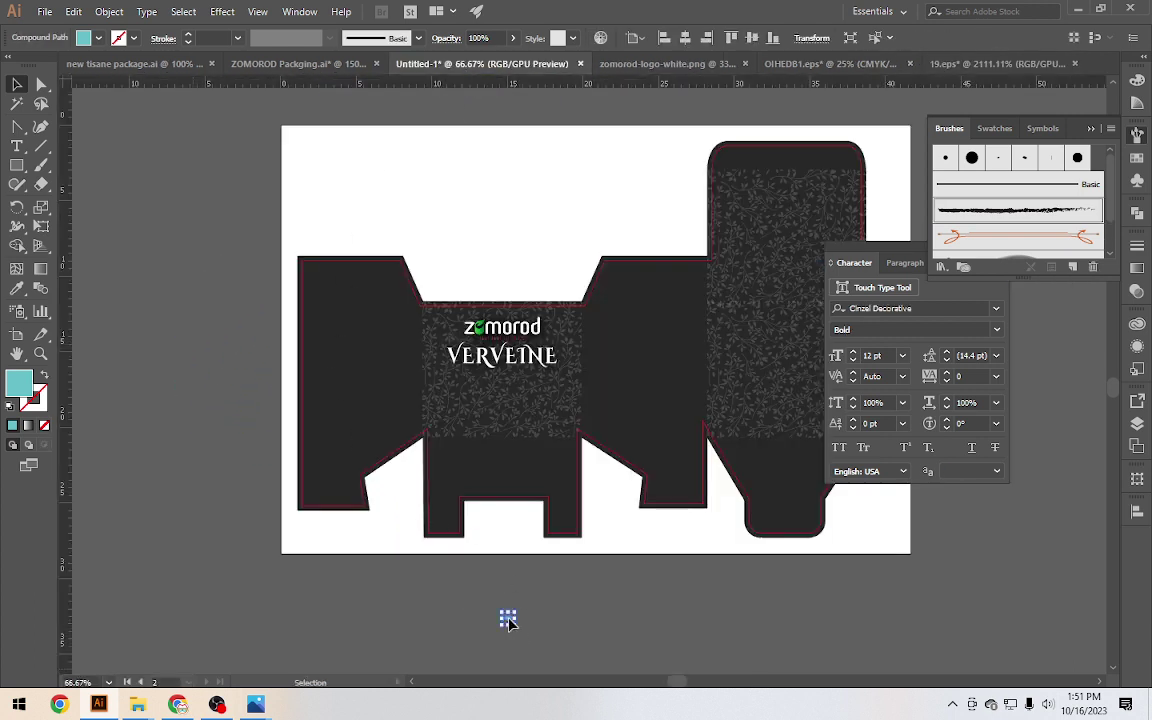
scroll(520, 560, down, 4)
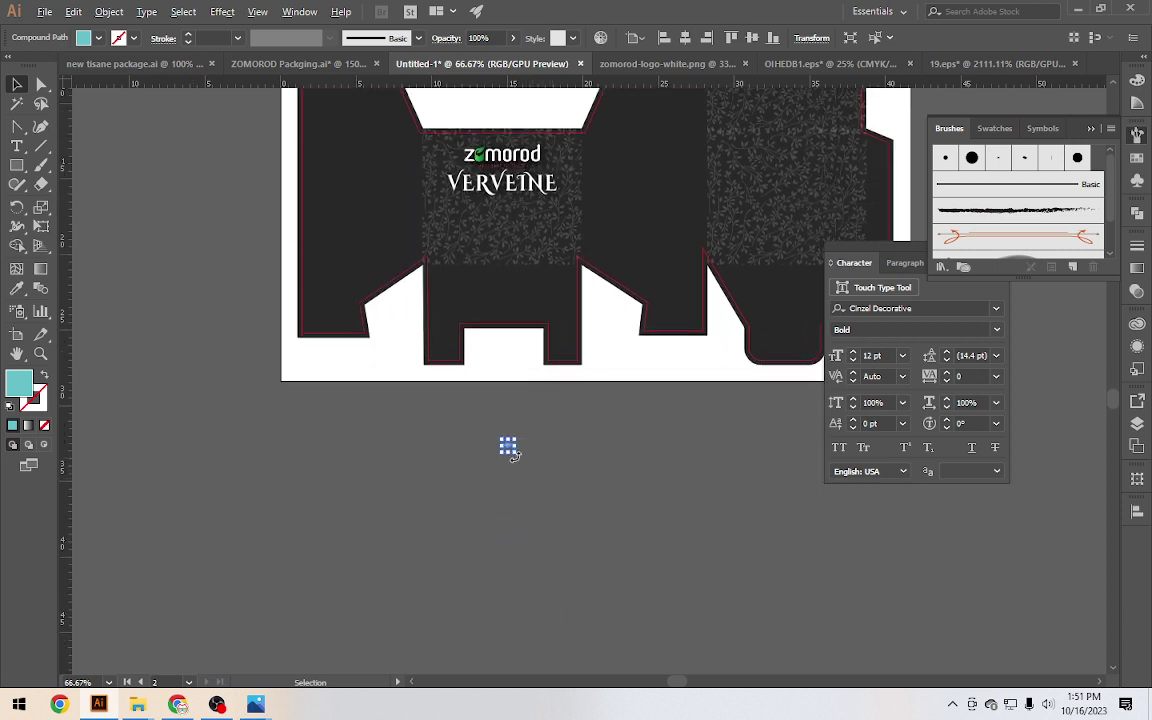
drag(508, 447, 594, 532)
click(638, 532)
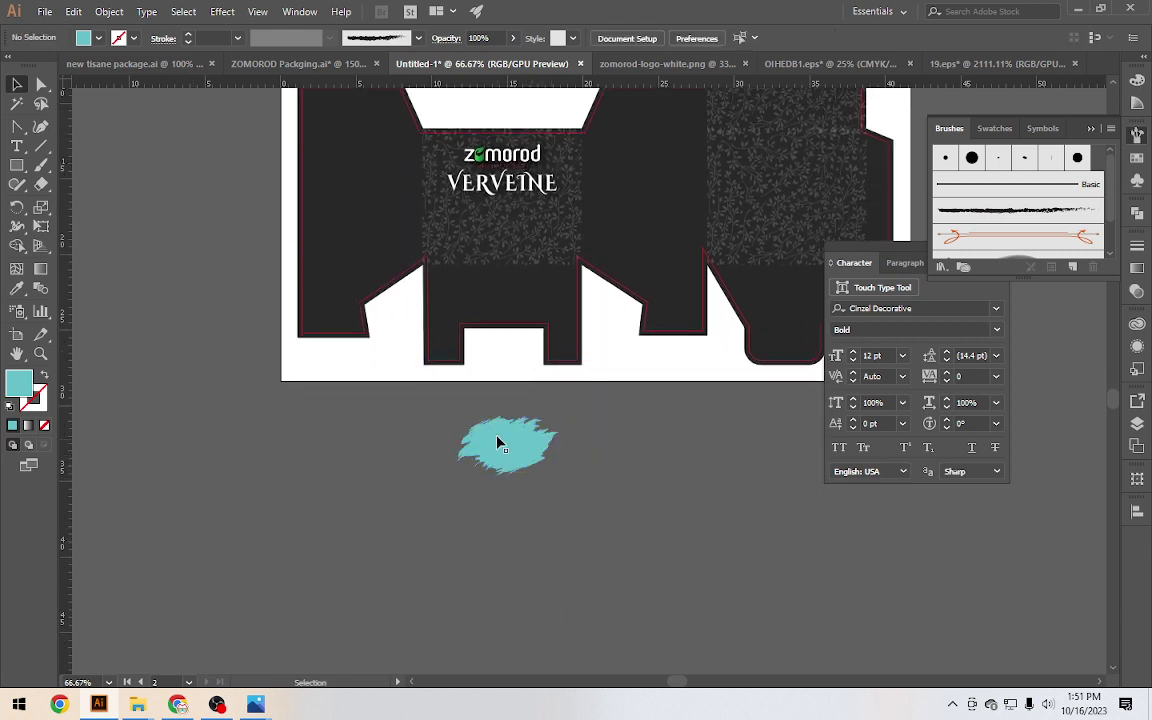
click(500, 443)
drag(556, 477, 591, 500)
click(614, 510)
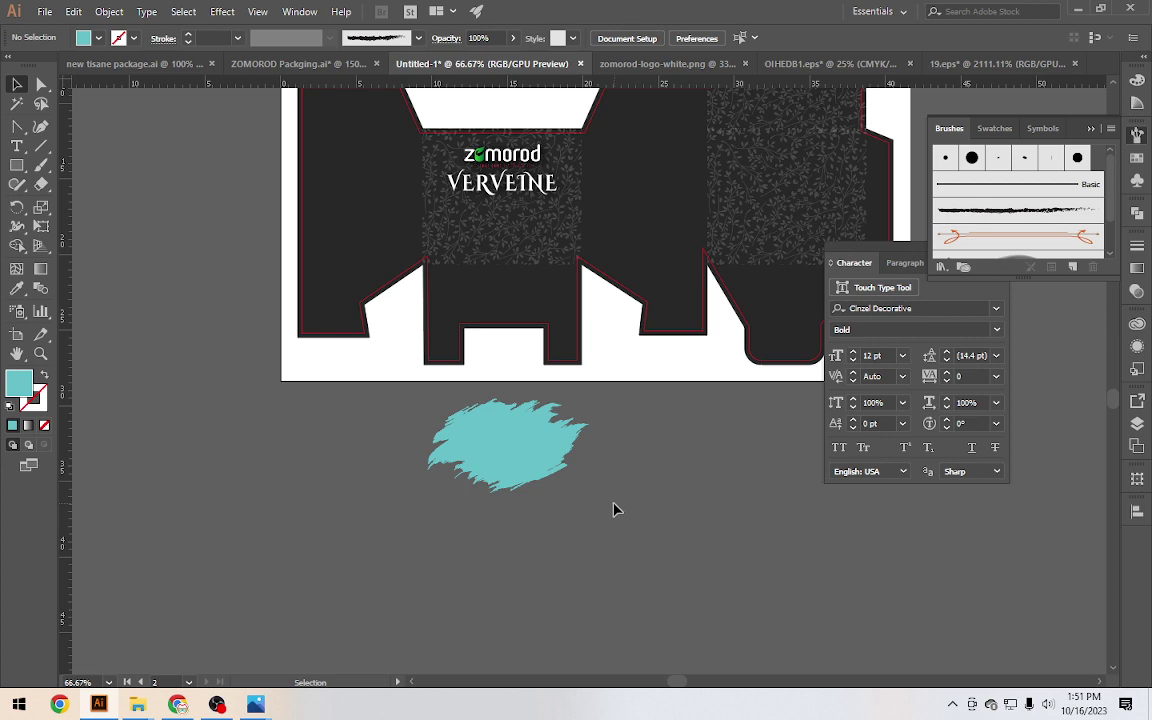
click(177, 704)
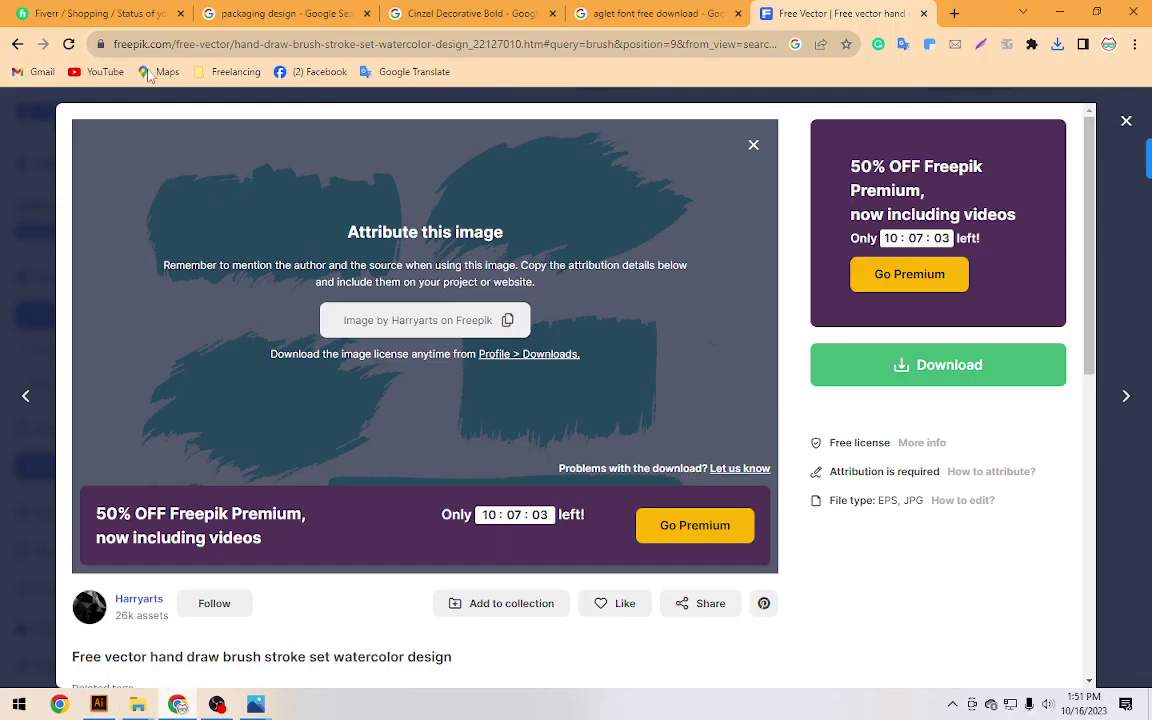
From the Fiverr order's attachments, download fotolia_98975213.jpg, then return to Illustrator
click(122, 8)
click(20, 106)
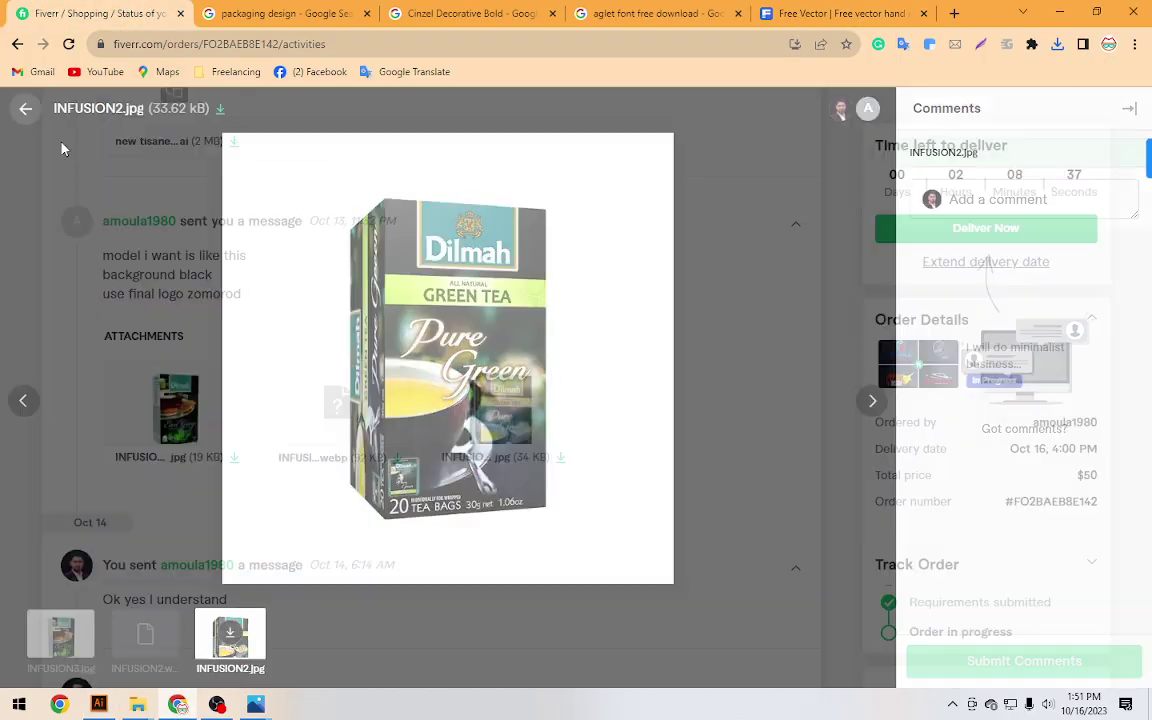
scroll(277, 358, down, 5)
scroll(270, 362, down, 5)
scroll(270, 362, down, 5)
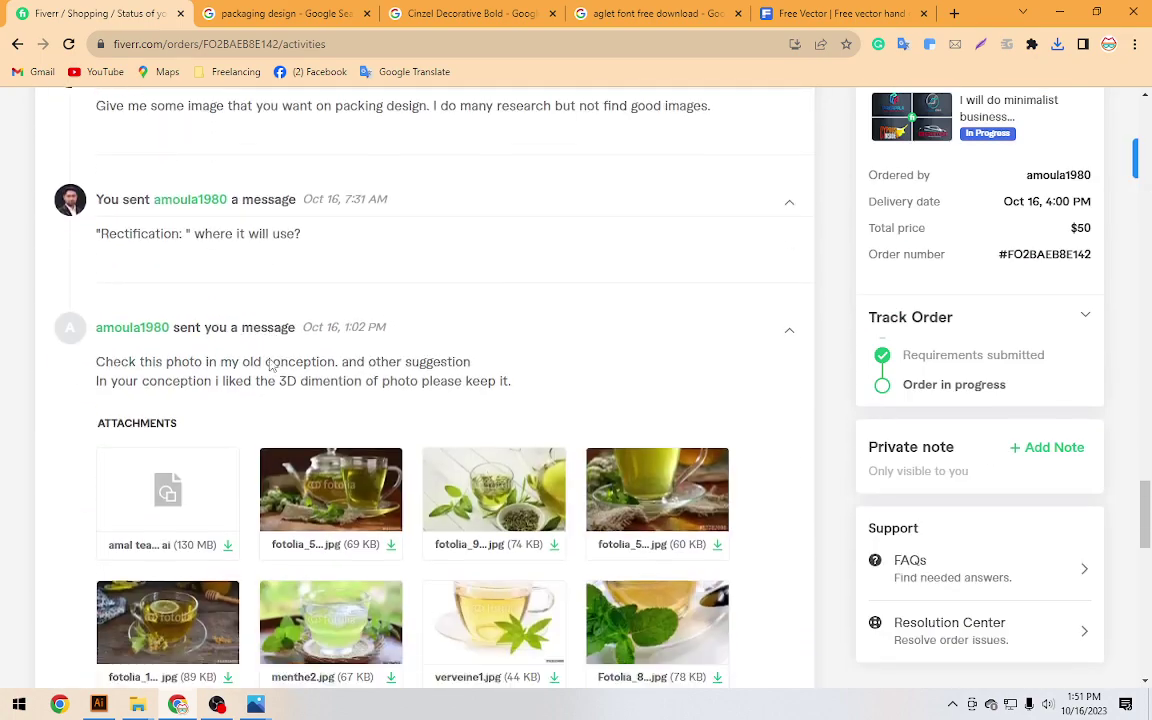
scroll(270, 362, down, 5)
scroll(310, 363, up, 3)
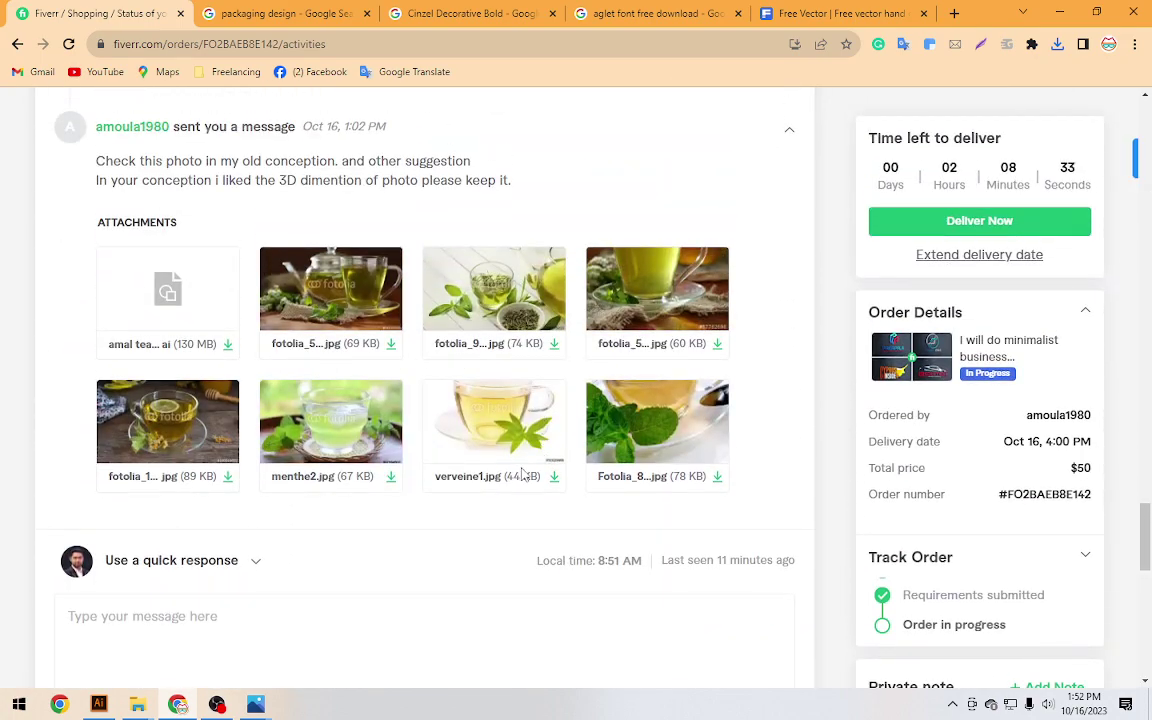
click(555, 346)
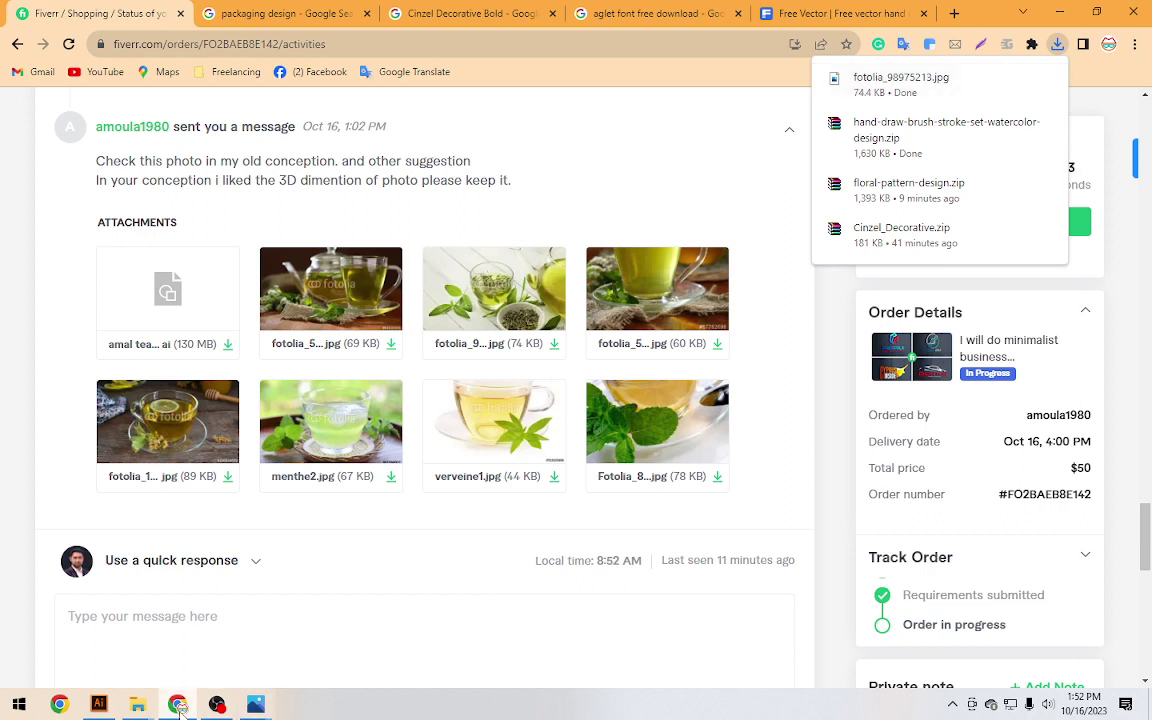
click(99, 704)
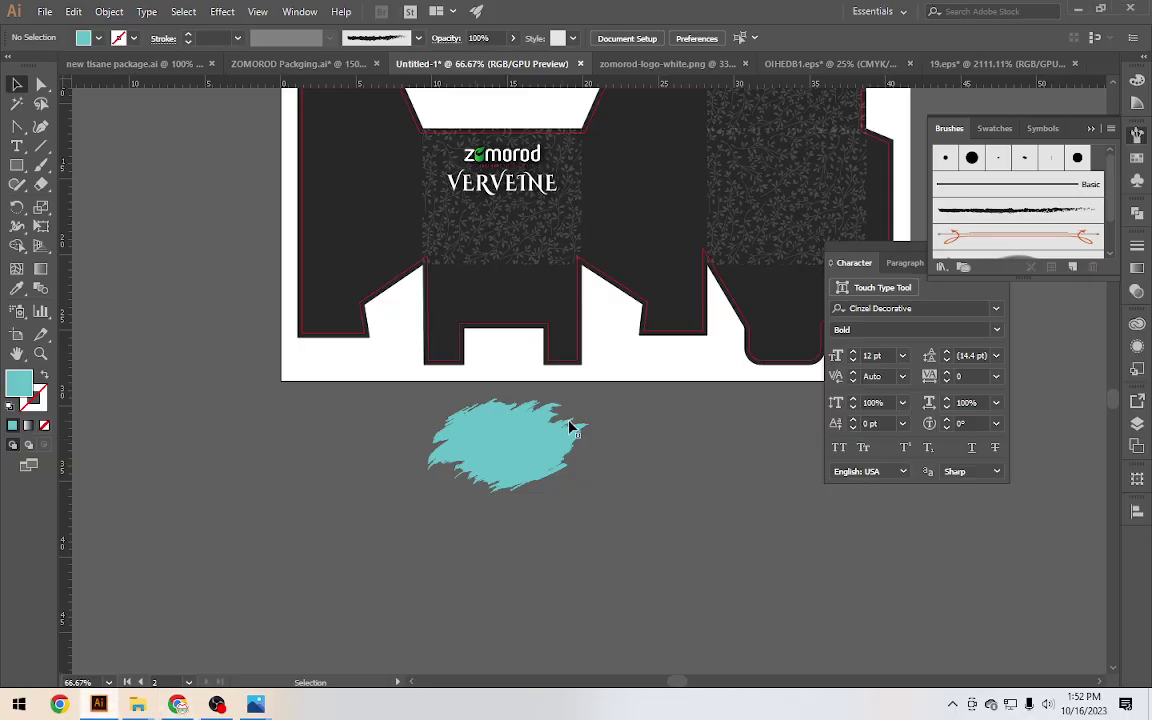
Place the downloaded tea photo from Downloads below the artboard
click(45, 11)
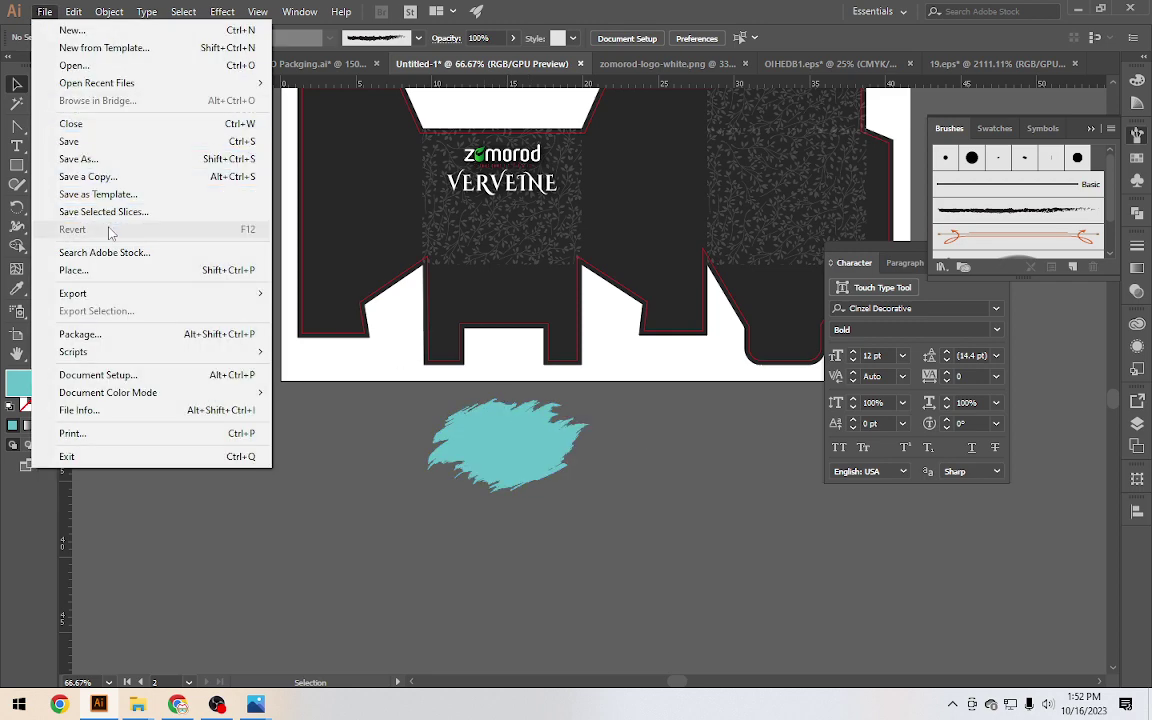
click(114, 272)
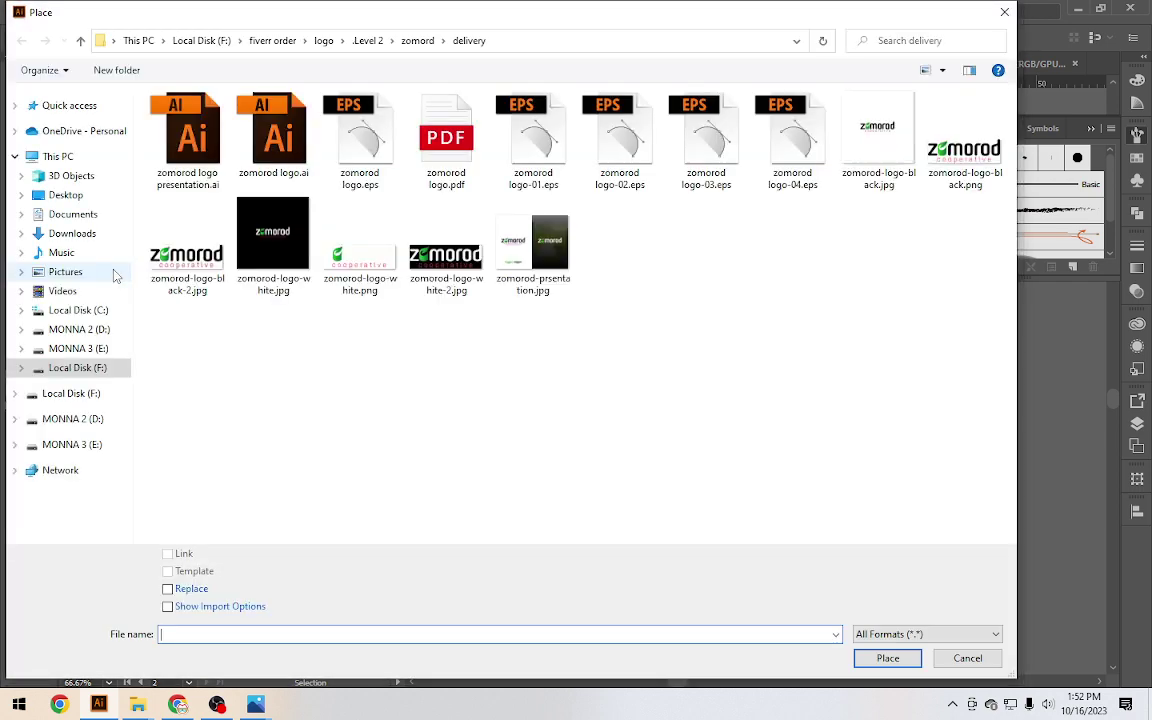
click(72, 143)
double_click(258, 155)
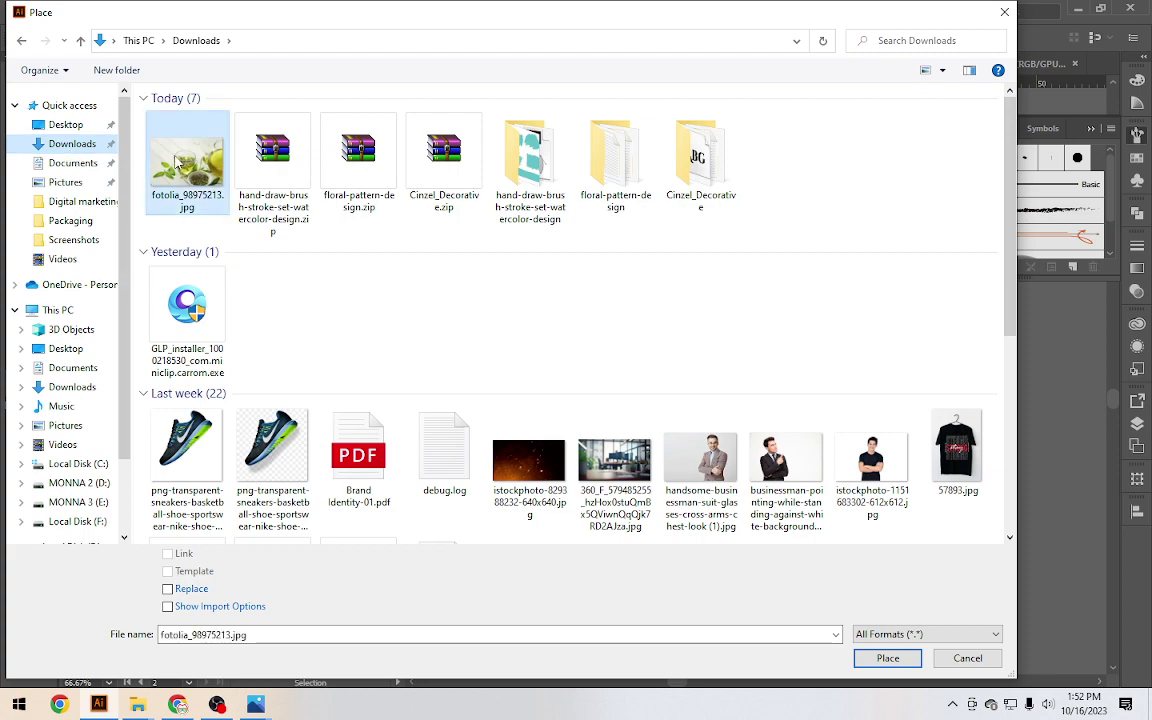
drag(207, 393, 595, 605)
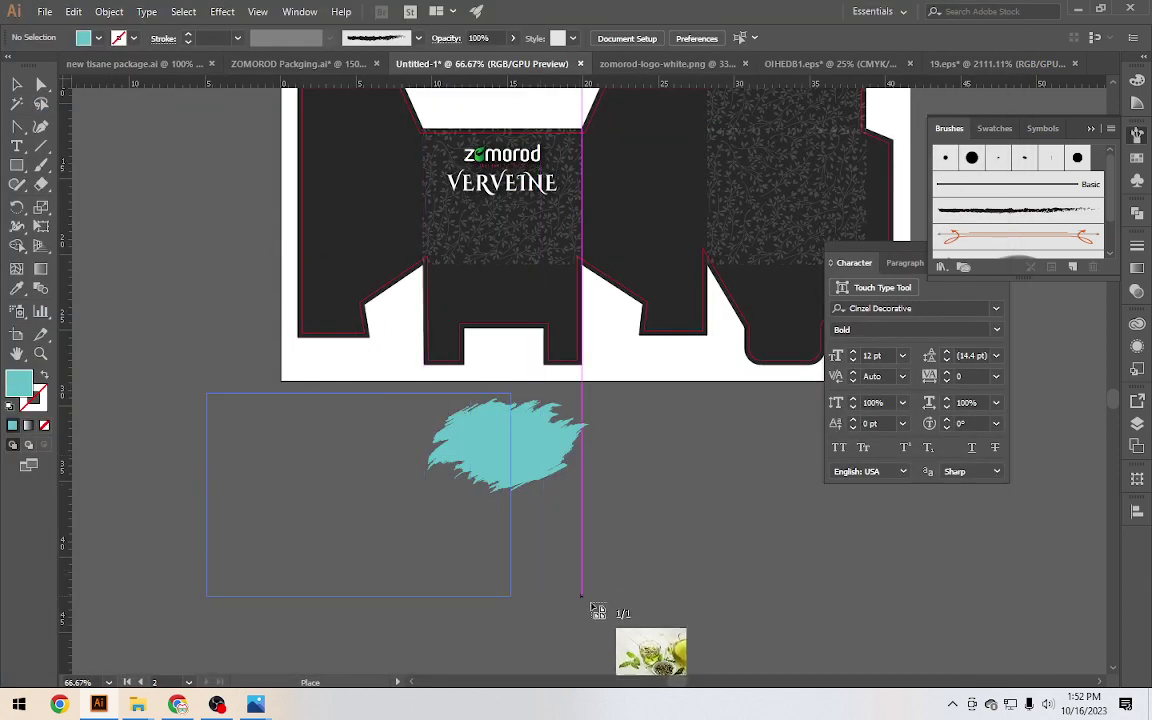
Move the tea photo up under the artboard and resize it to about 11.64 × 7.78 cm
scroll(412, 521, up, 3)
scroll(340, 511, up, 3)
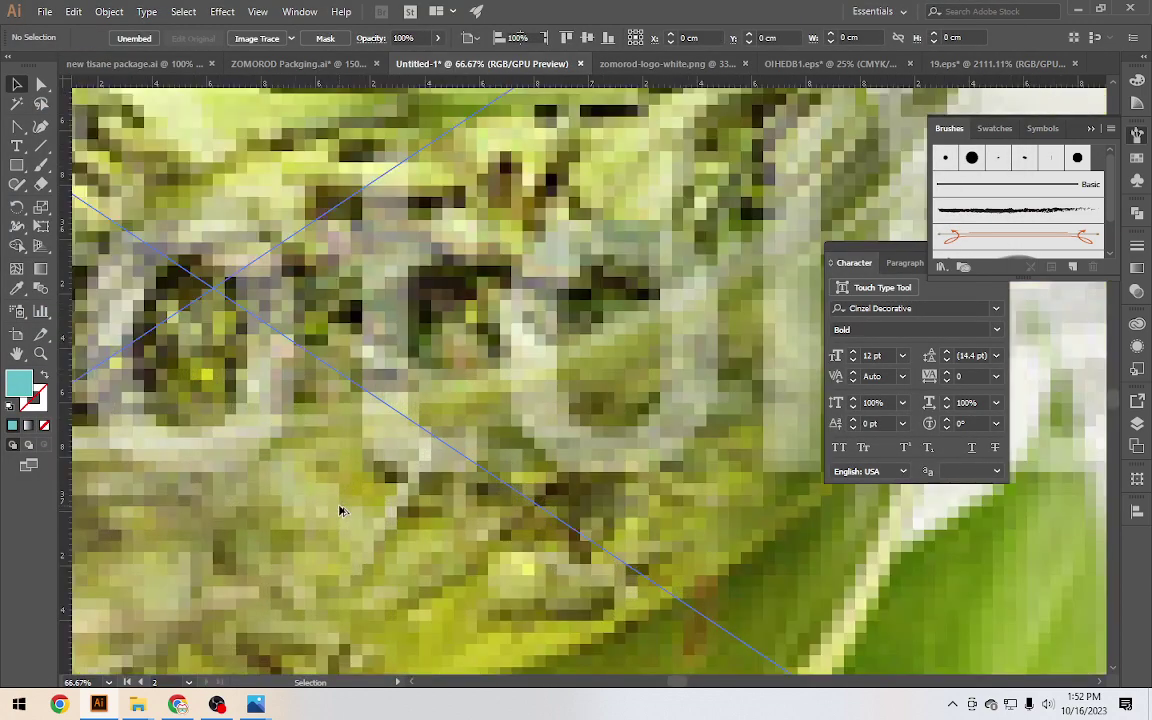
scroll(340, 511, down, 2)
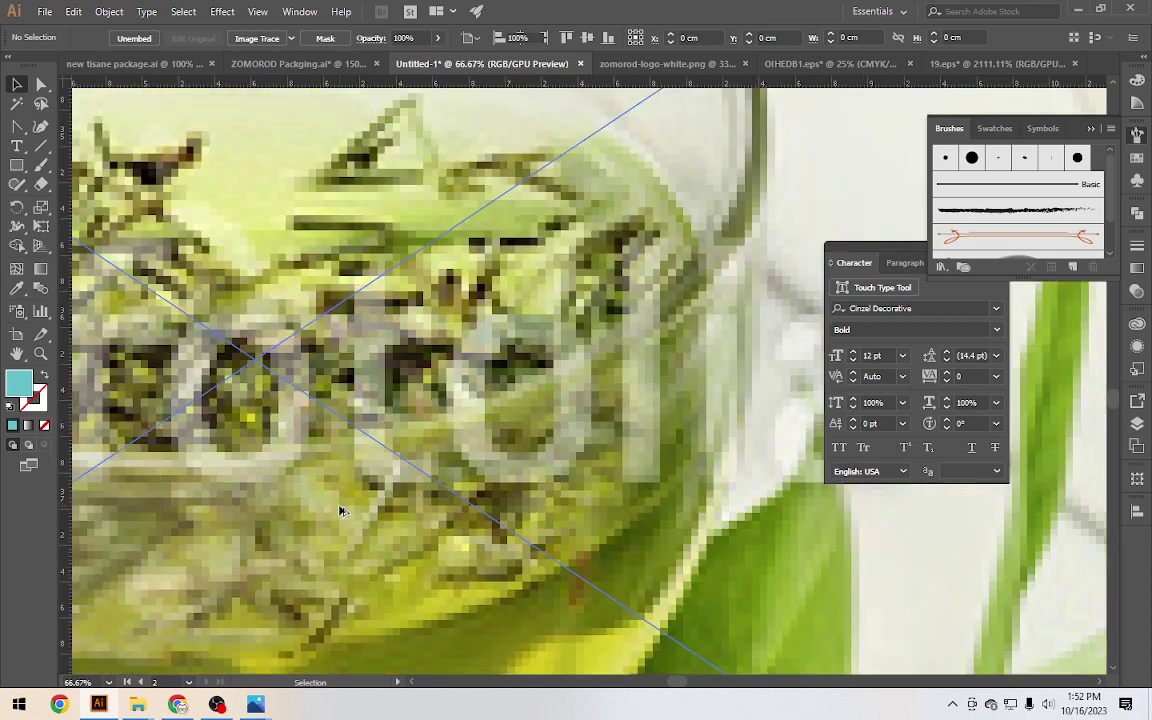
scroll(340, 511, down, 2)
scroll(340, 511, down, 2)
scroll(340, 511, down, 1)
scroll(340, 511, down, 2)
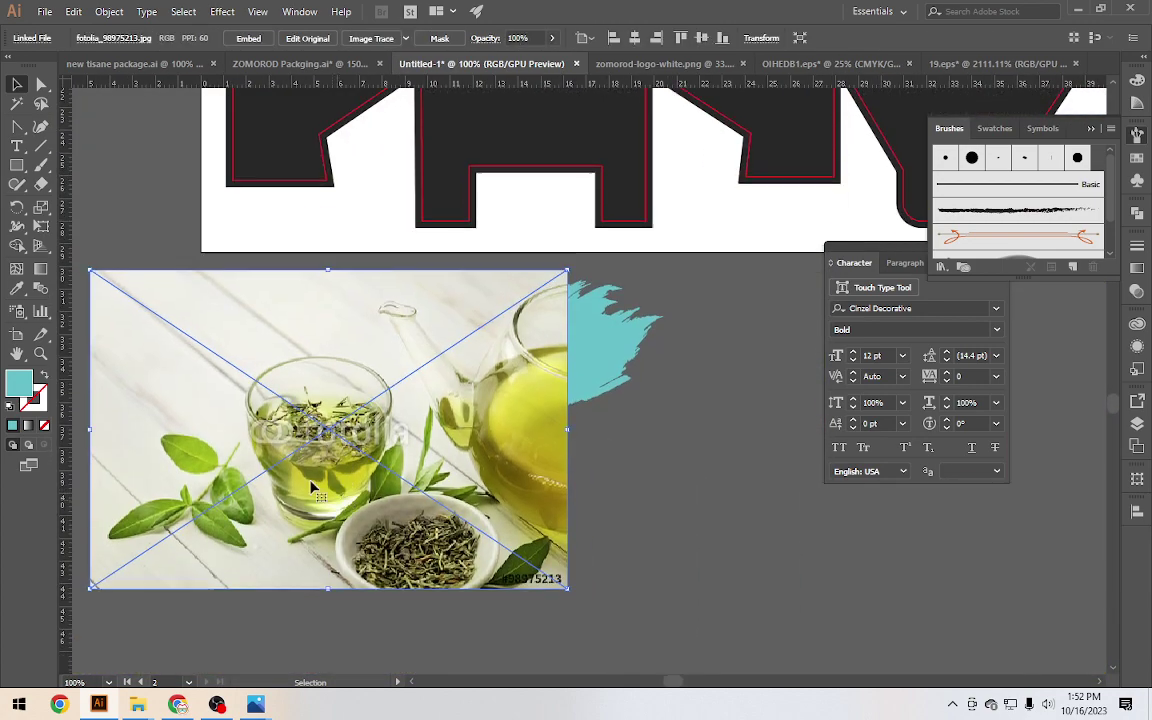
scroll(300, 470, up, 4)
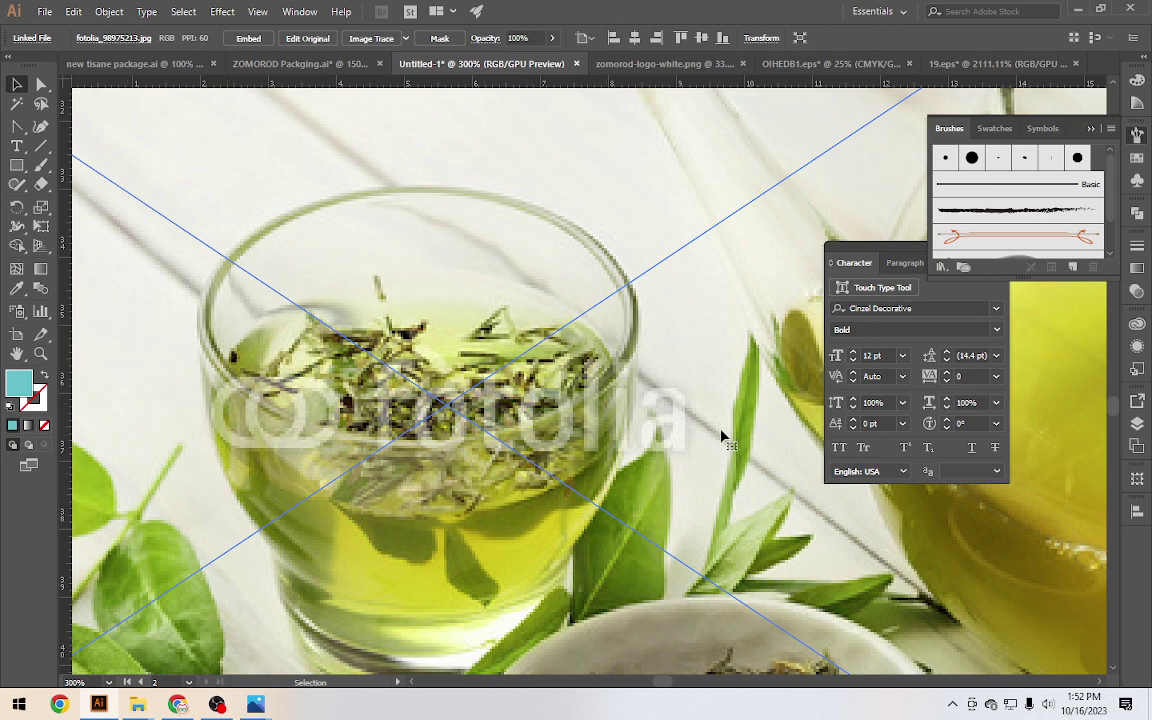
scroll(370, 295, down, 2)
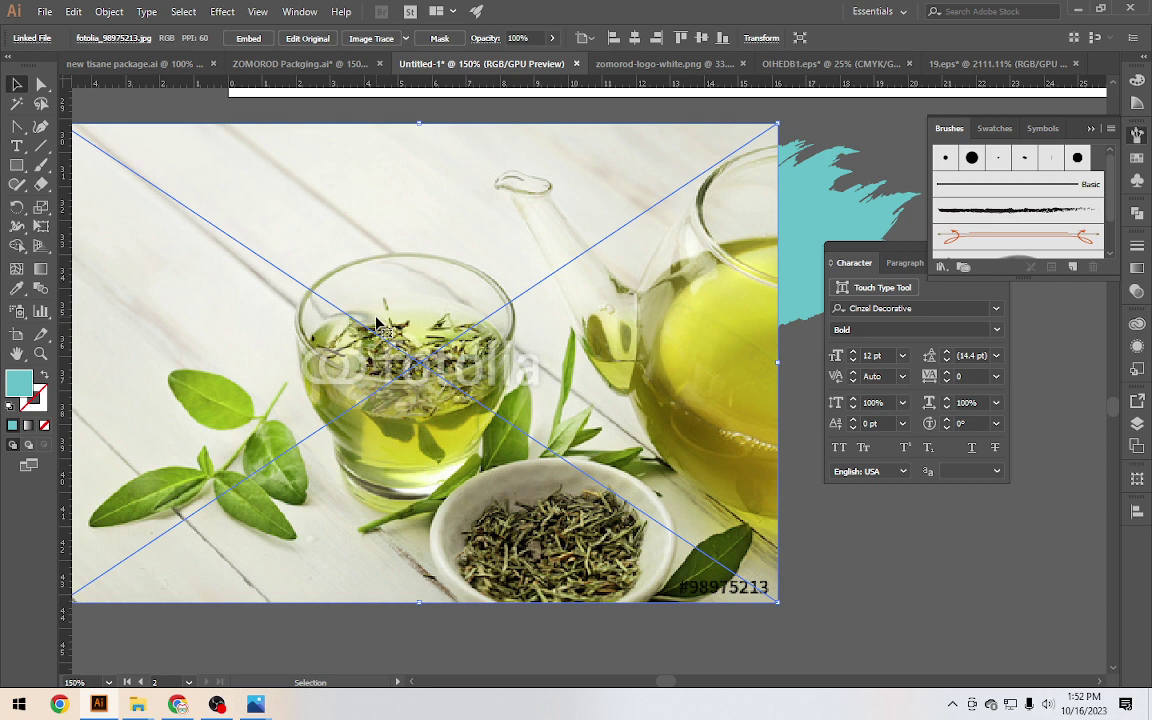
scroll(377, 322, down, 1)
scroll(377, 322, down, 2)
drag(434, 333, 597, 321)
drag(558, 403, 577, 313)
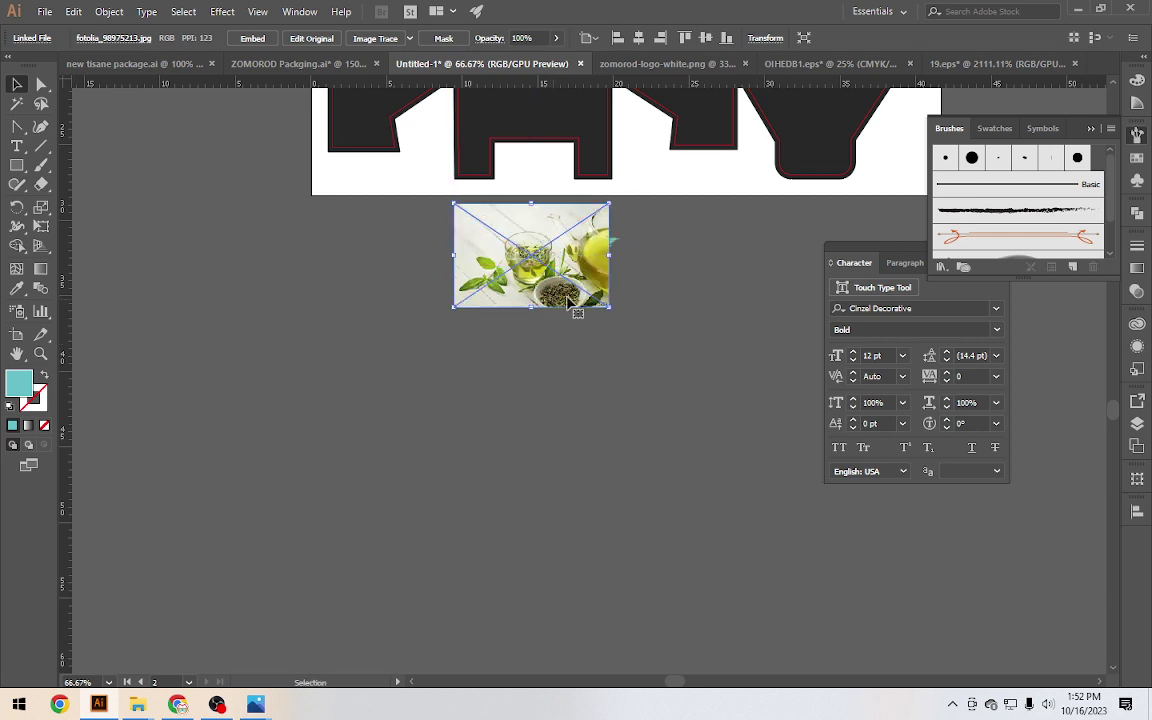
mouse_move(609, 255)
mouse_down()
mouse_move(626, 257)
mouse_move(586, 273)
mouse_up()
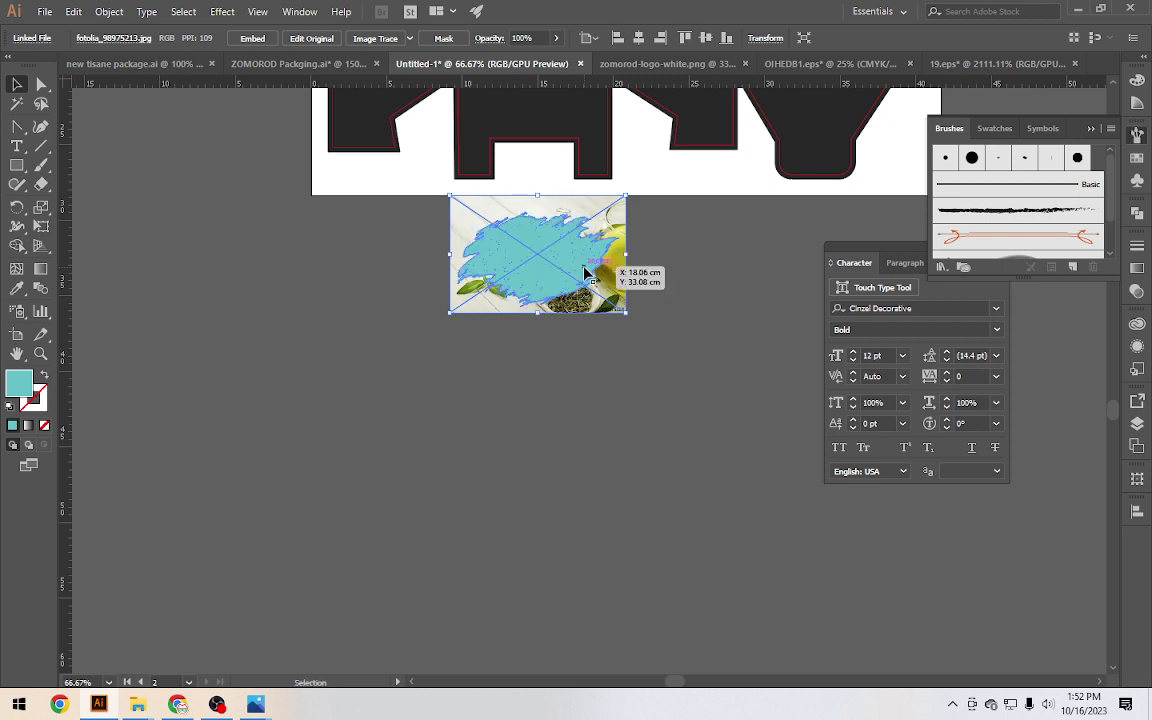
Clip the tea photo to the teal brush stroke, accepting the complex-mask warning
click(689, 290)
scroll(538, 285, up, 3)
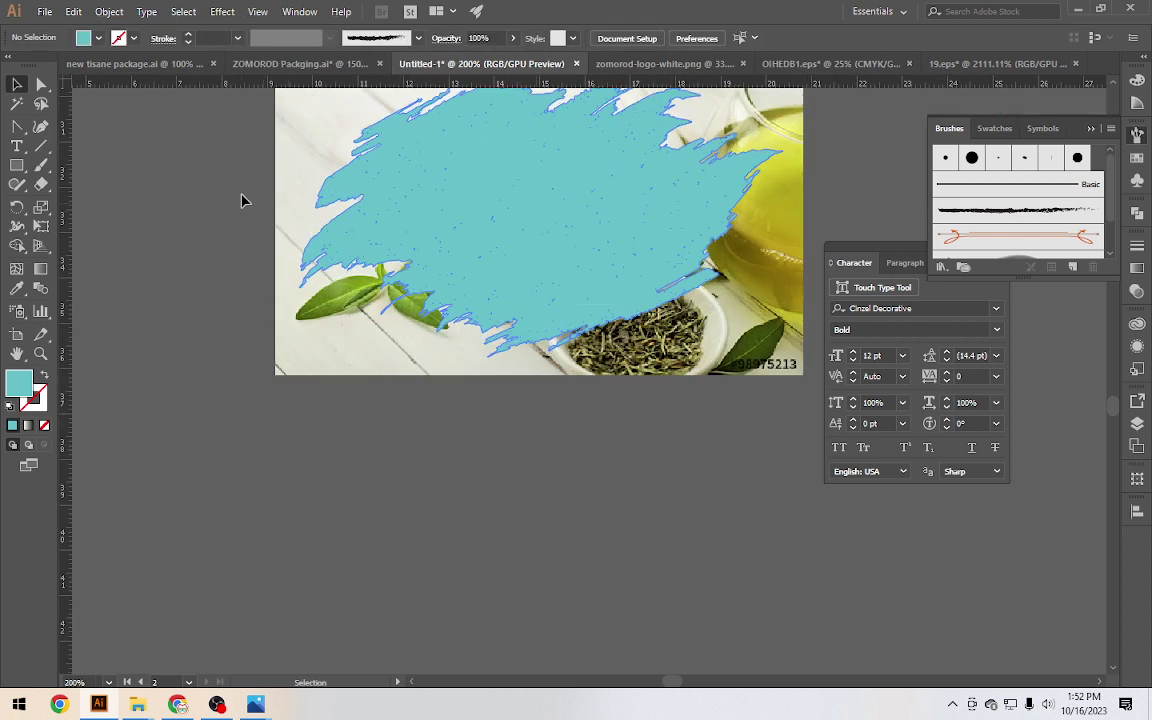
drag(239, 198, 381, 224)
right_click(437, 214)
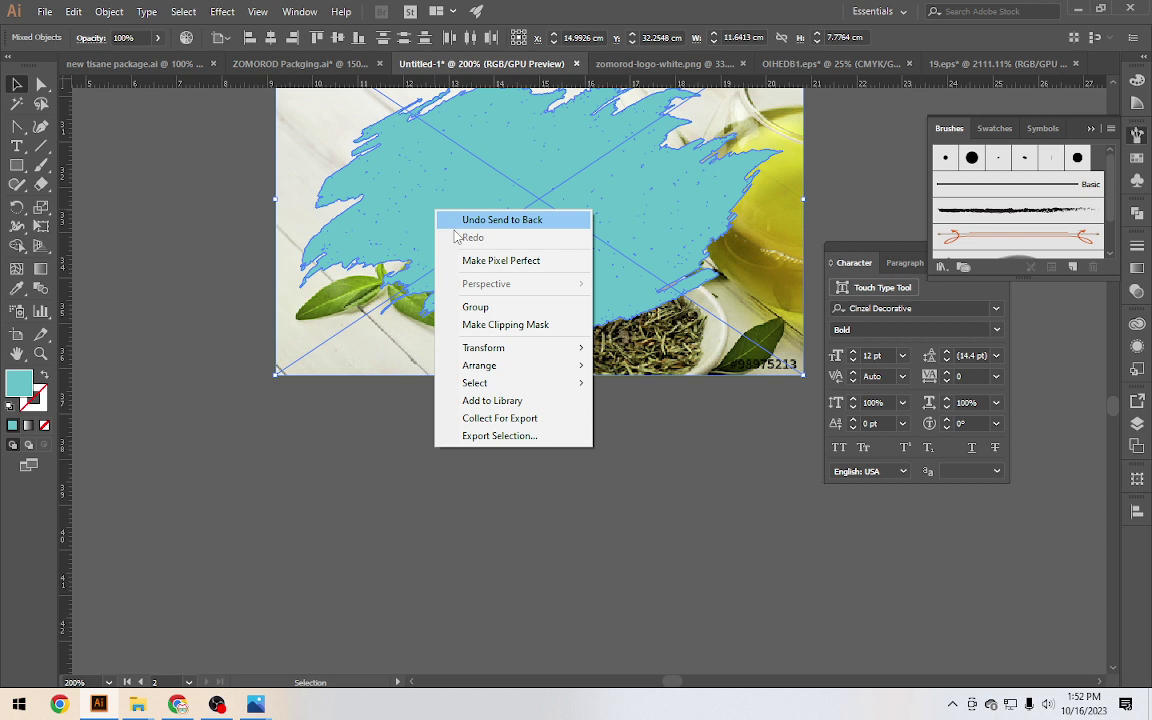
click(505, 324)
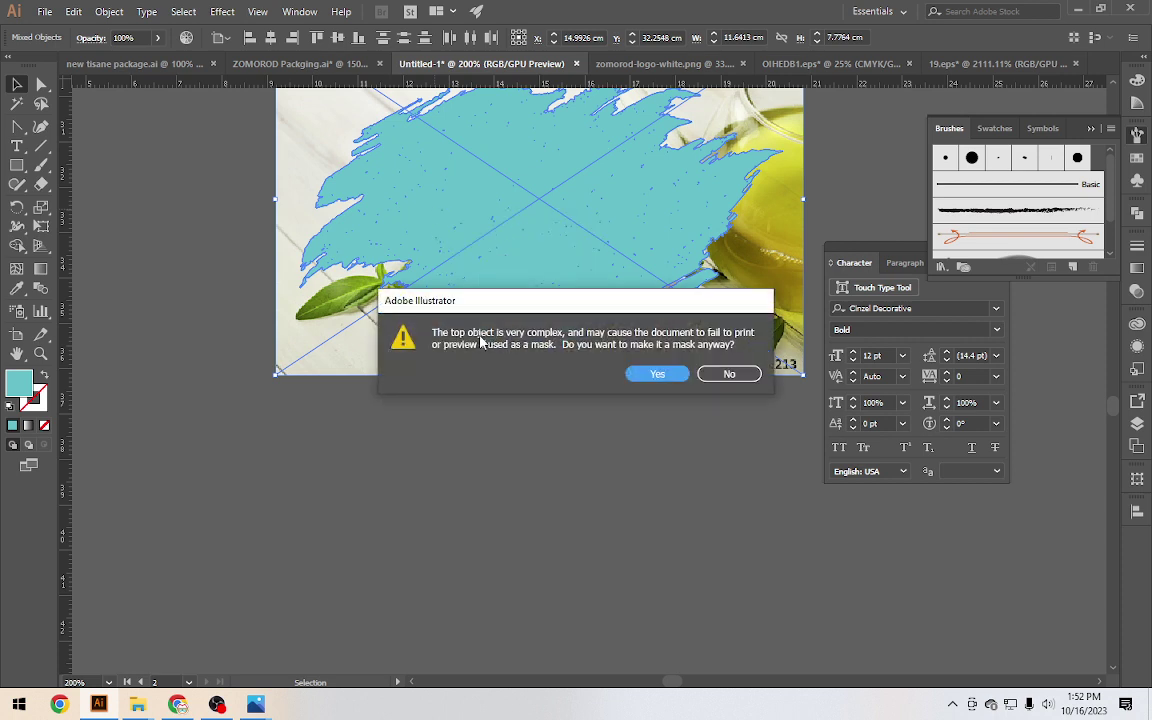
click(658, 376)
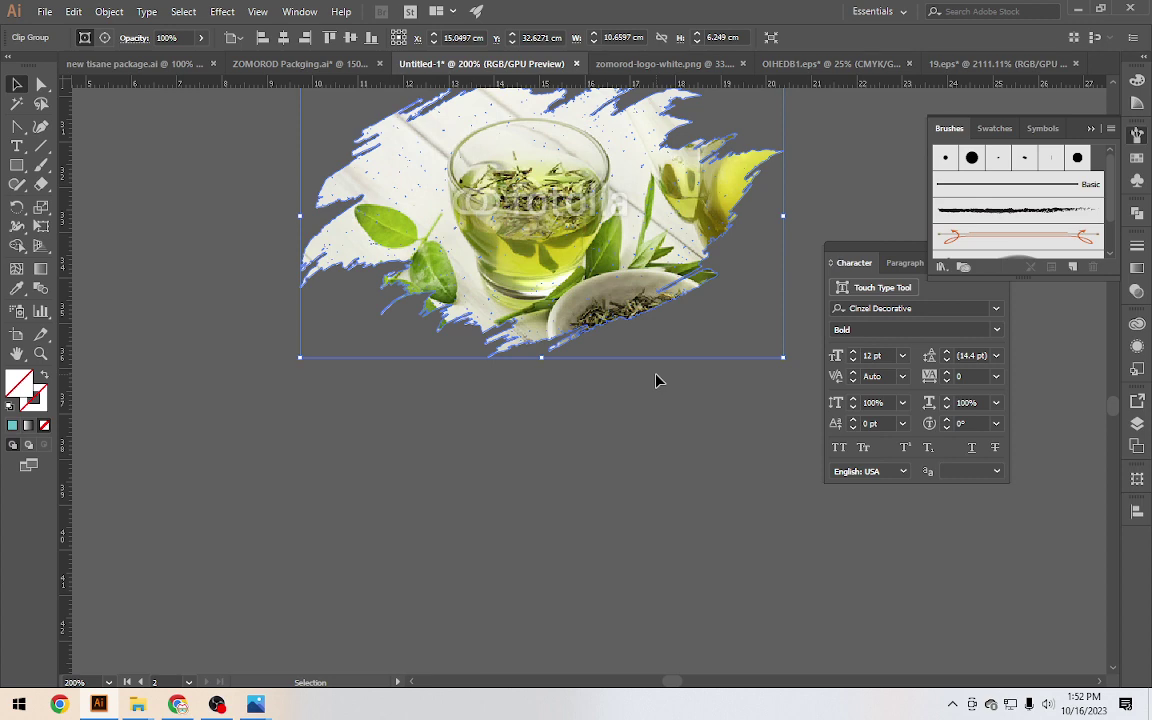
click(612, 411)
scroll(612, 411, up, 3)
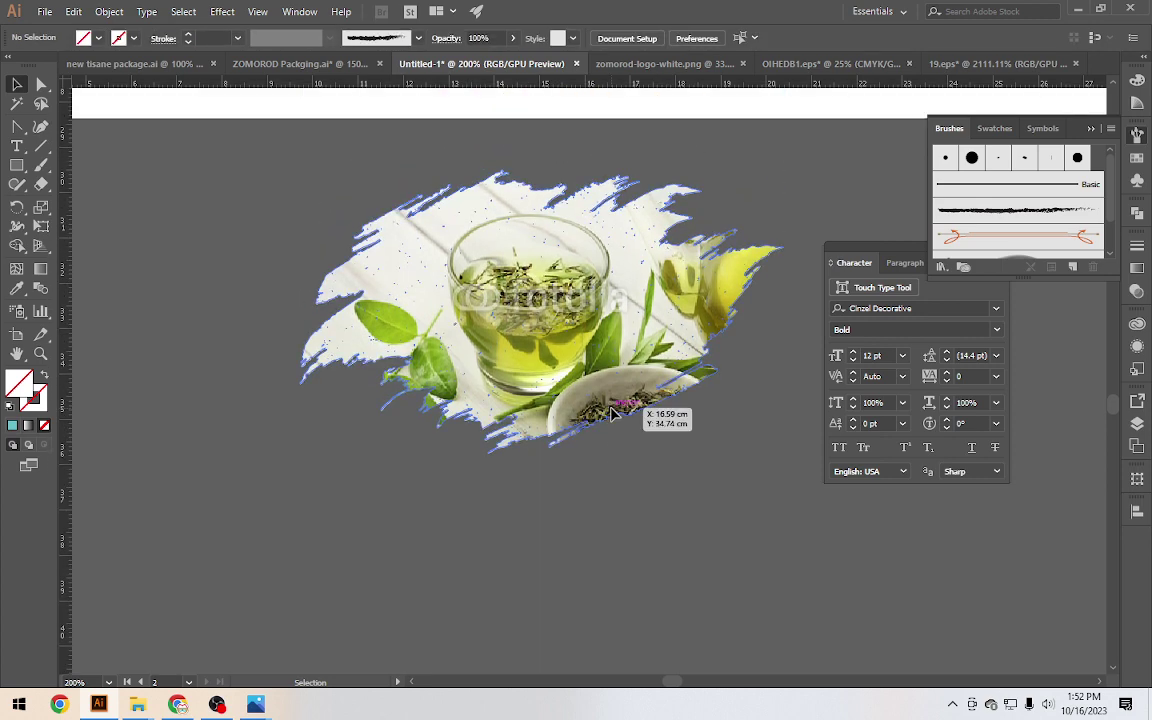
Undo and release the clip so the whole tea photo shows again
key(ctrl+z)
key(ctrl+z)
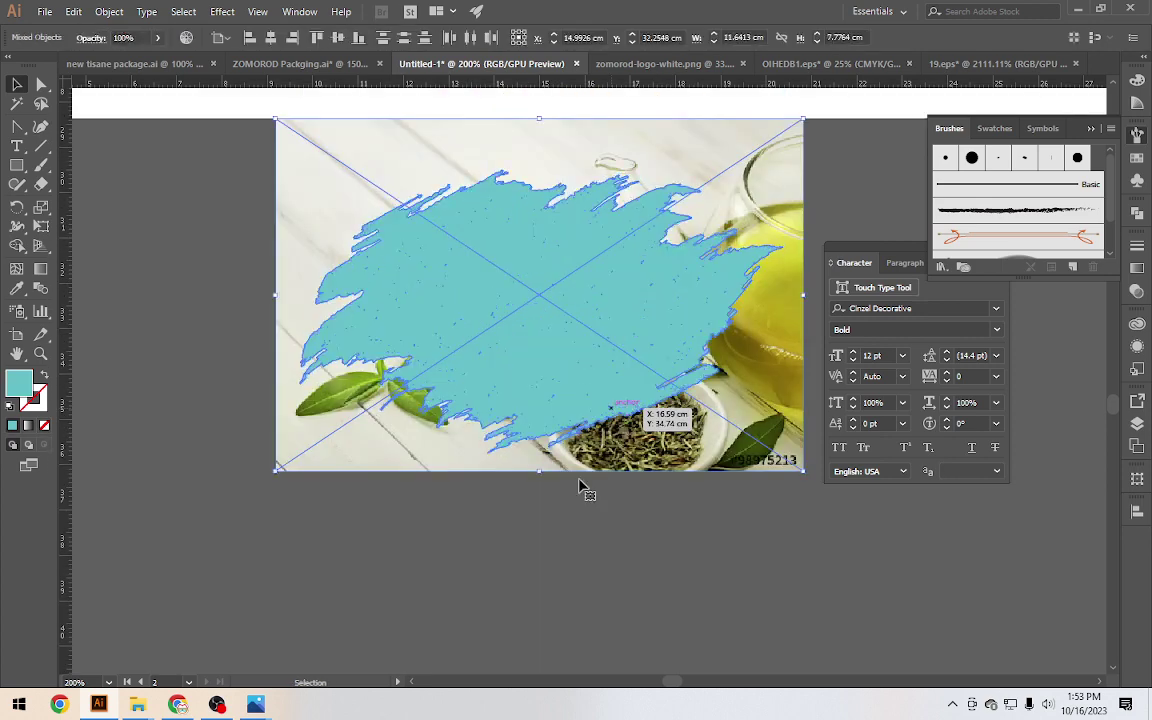
click(581, 489)
click(548, 380)
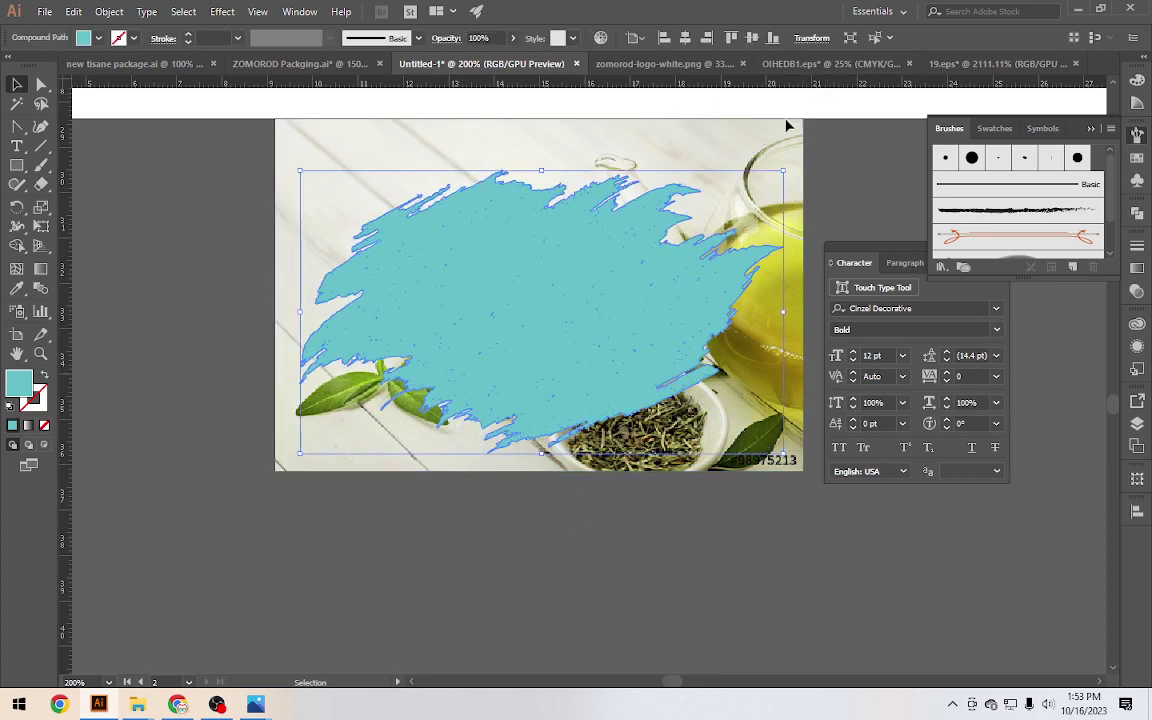
drag(442, 301, 496, 296)
In 19.eps, select the ragged middle-left teal brush stroke for copying
click(876, 64)
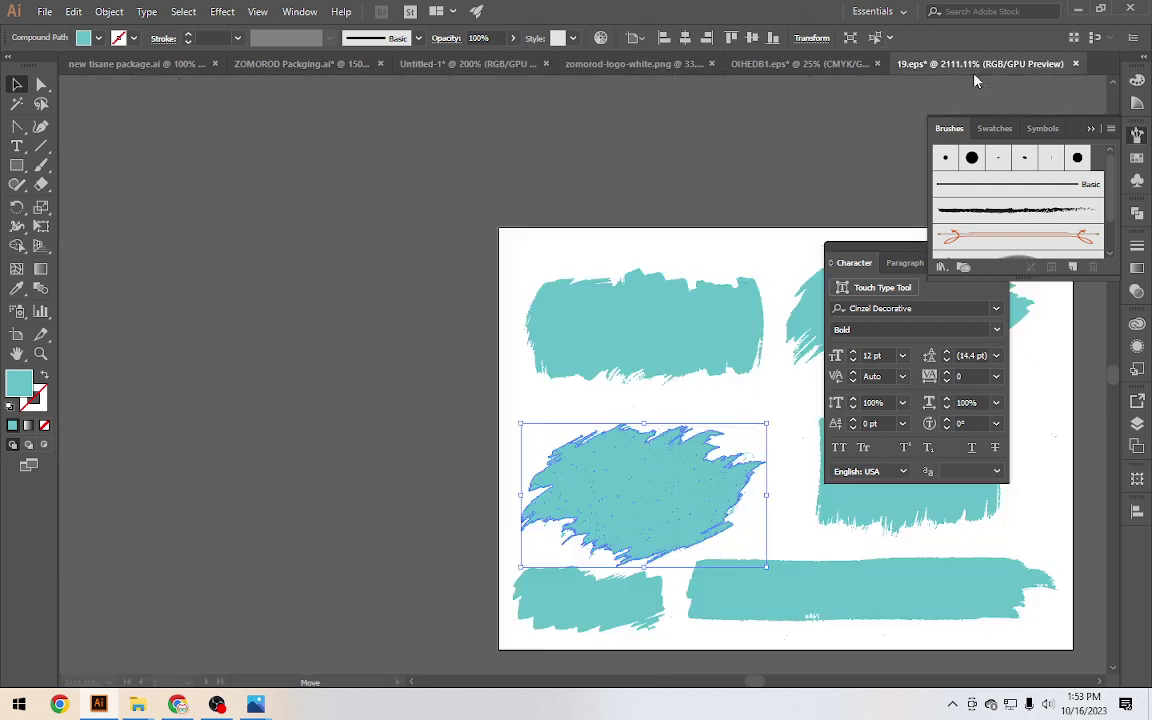
drag(652, 473, 347, 378)
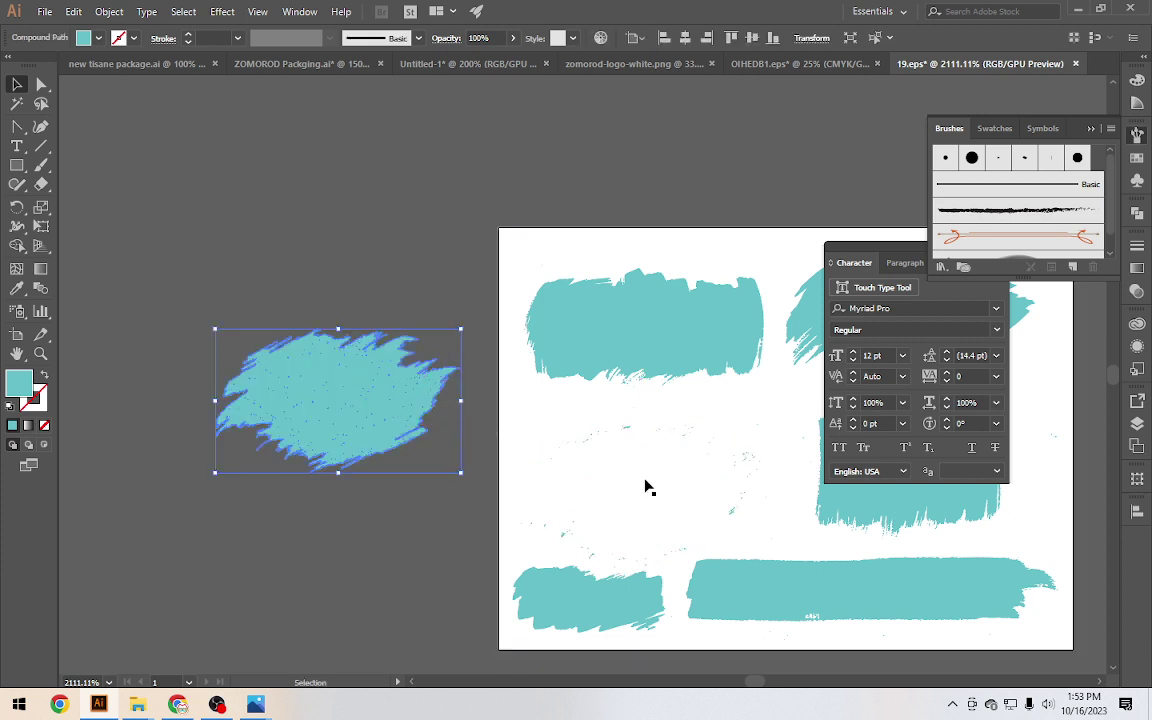
alt+scroll(677, 490, up, 4)
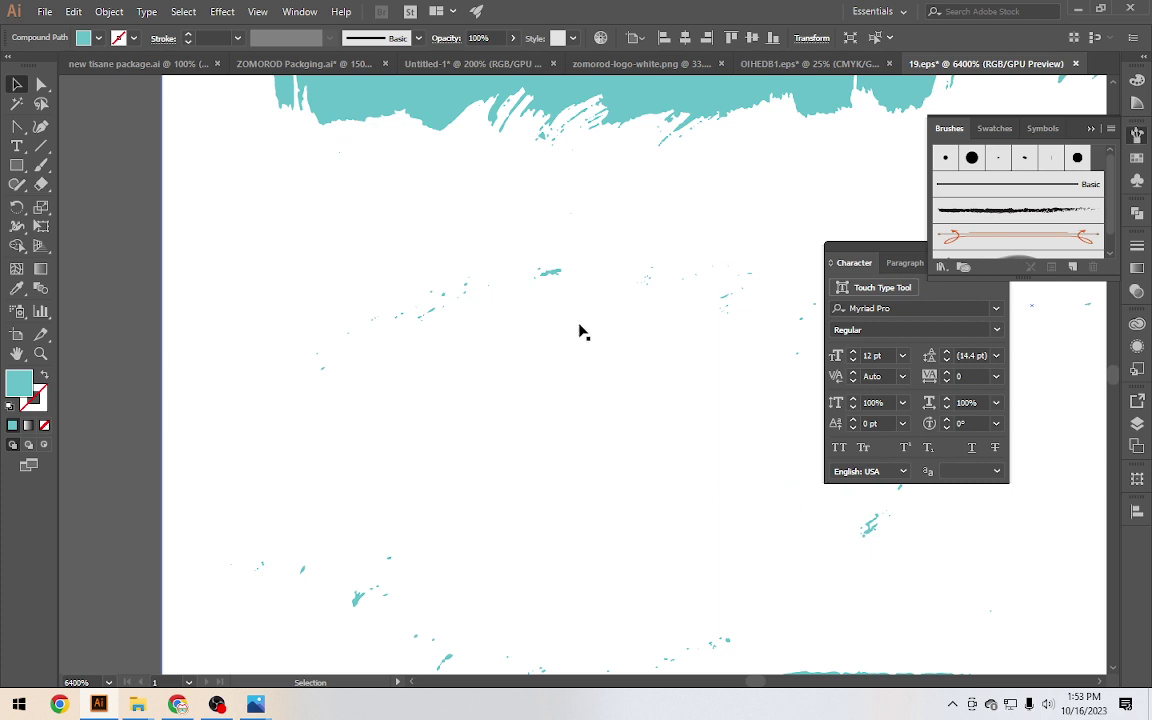
alt+scroll(581, 331, down, 4)
drag(265, 263, 618, 375)
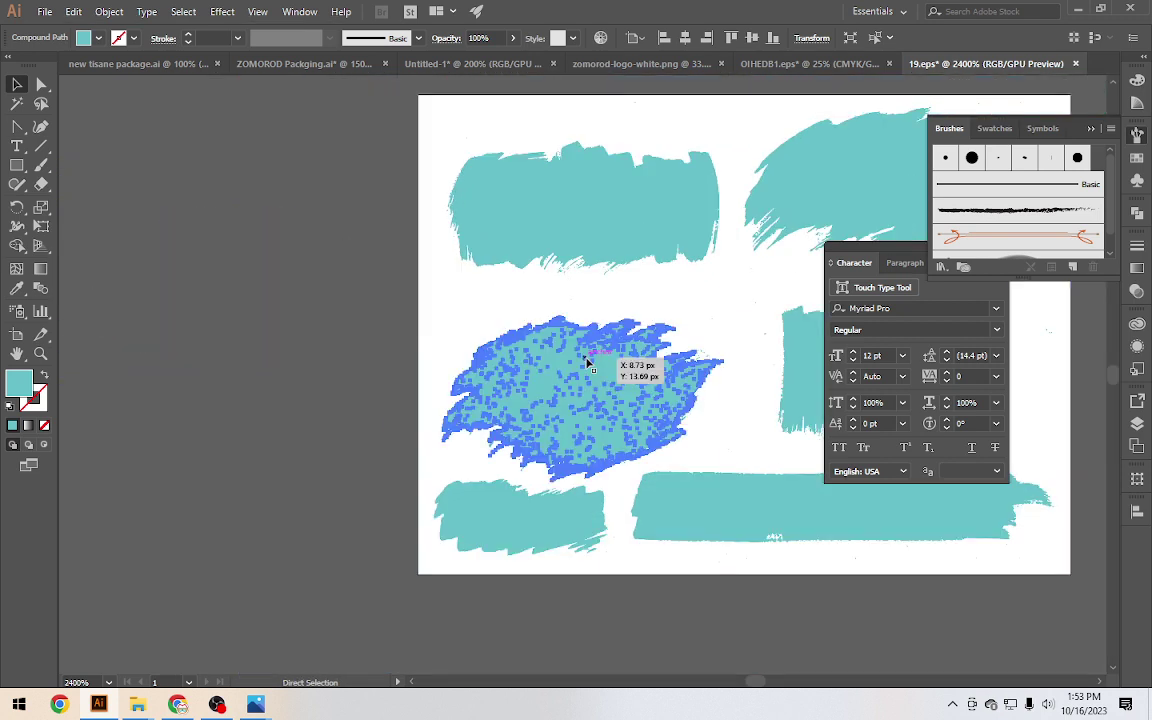
click(426, 306)
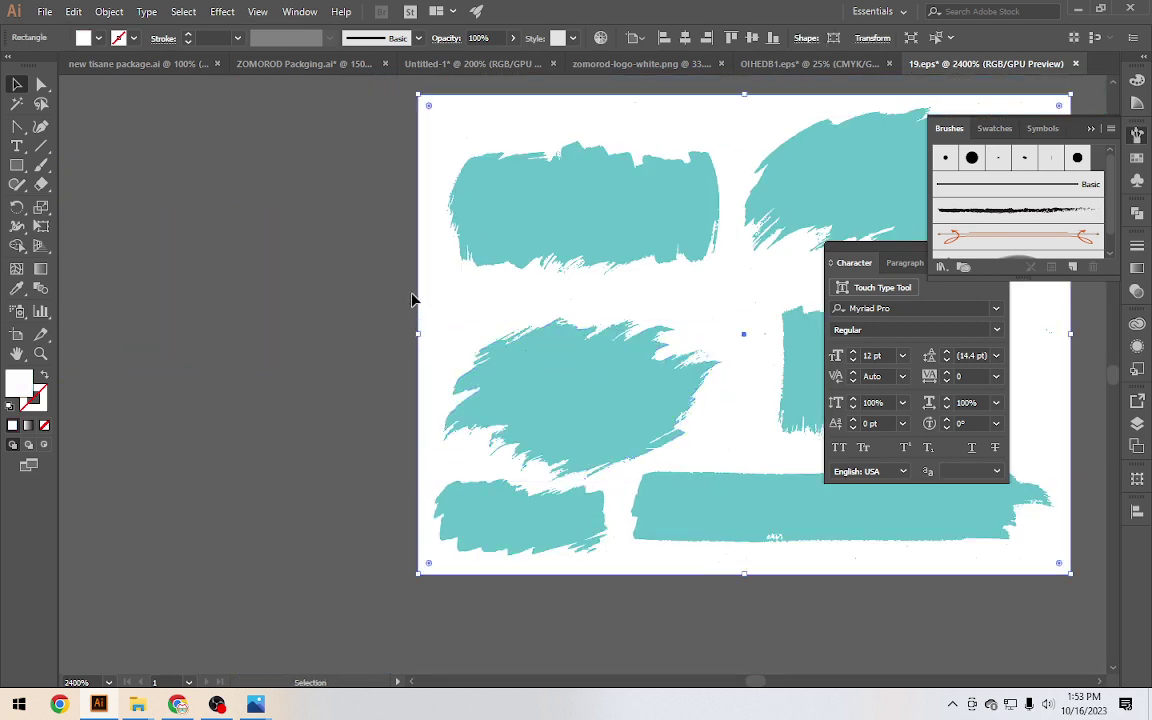
mouse_move(431, 298)
mouse_down()
mouse_move(735, 475)
mouse_move(390, 80)
mouse_move(443, 77)
mouse_up()
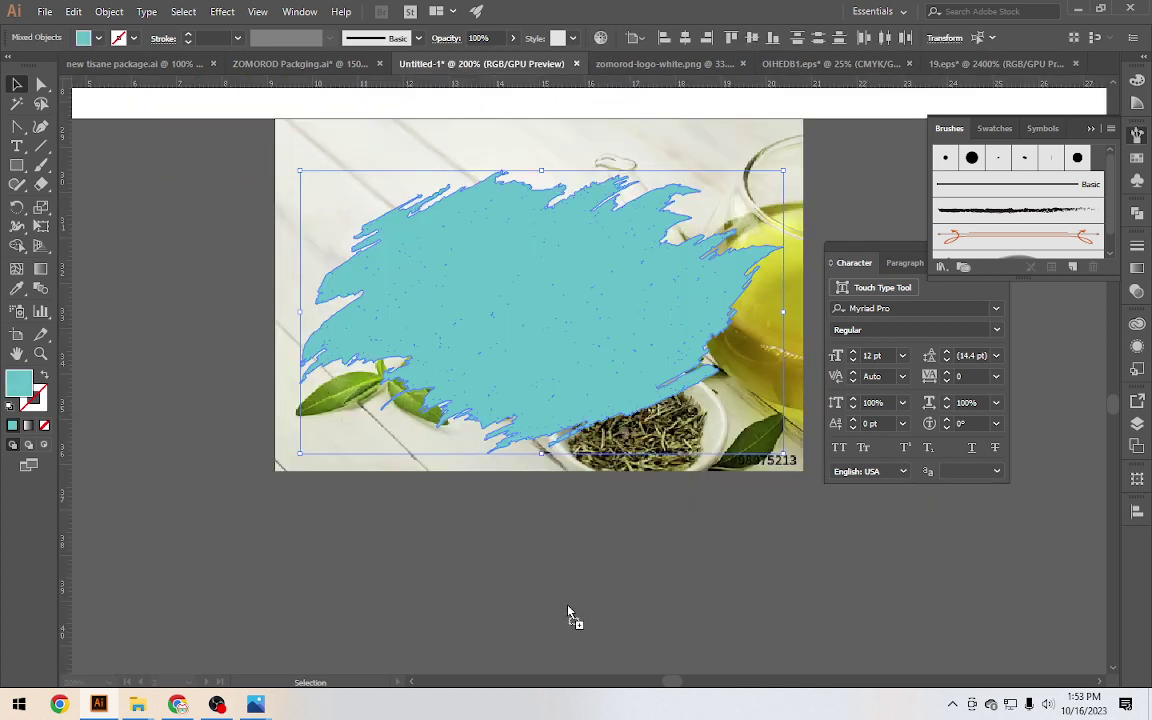
Enlarge the pasted brush stroke into a big cyan shape and move the tea photo beneath it
drag(568, 612, 594, 458)
scroll(576, 594, down, 3)
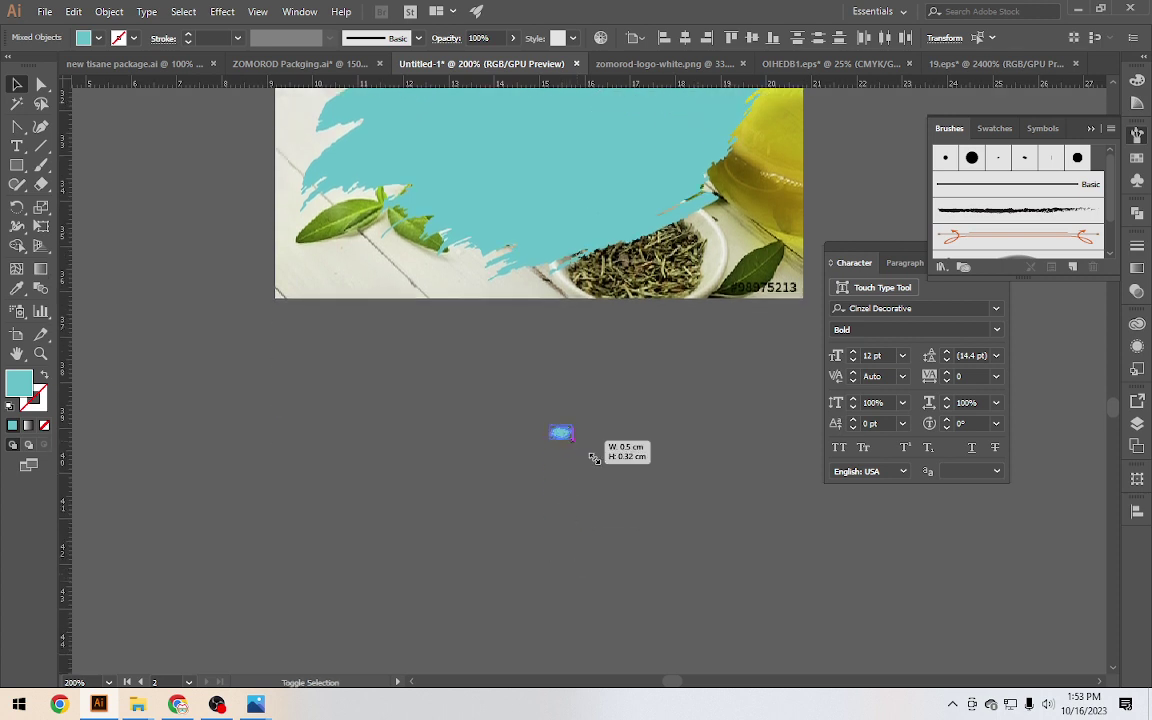
drag(594, 458, 700, 530)
click(729, 272)
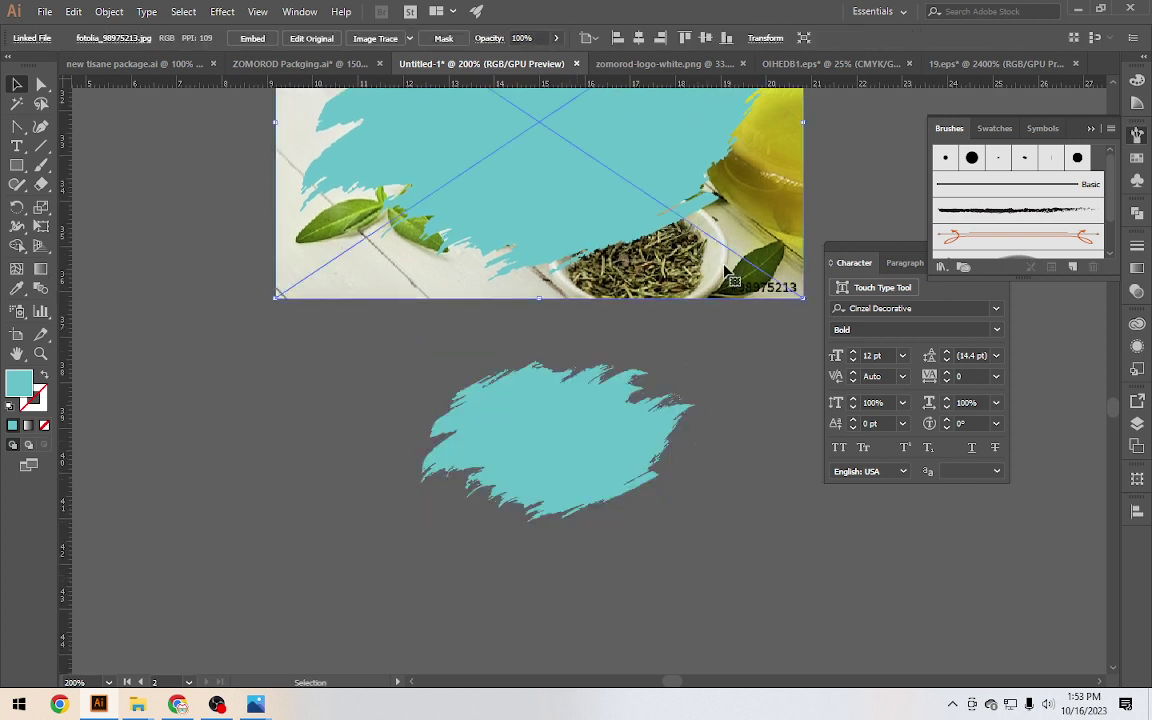
drag(724, 268, 743, 607)
click(750, 606)
Make a clipping mask of the tea photo with the brush shape
drag(394, 354, 512, 401)
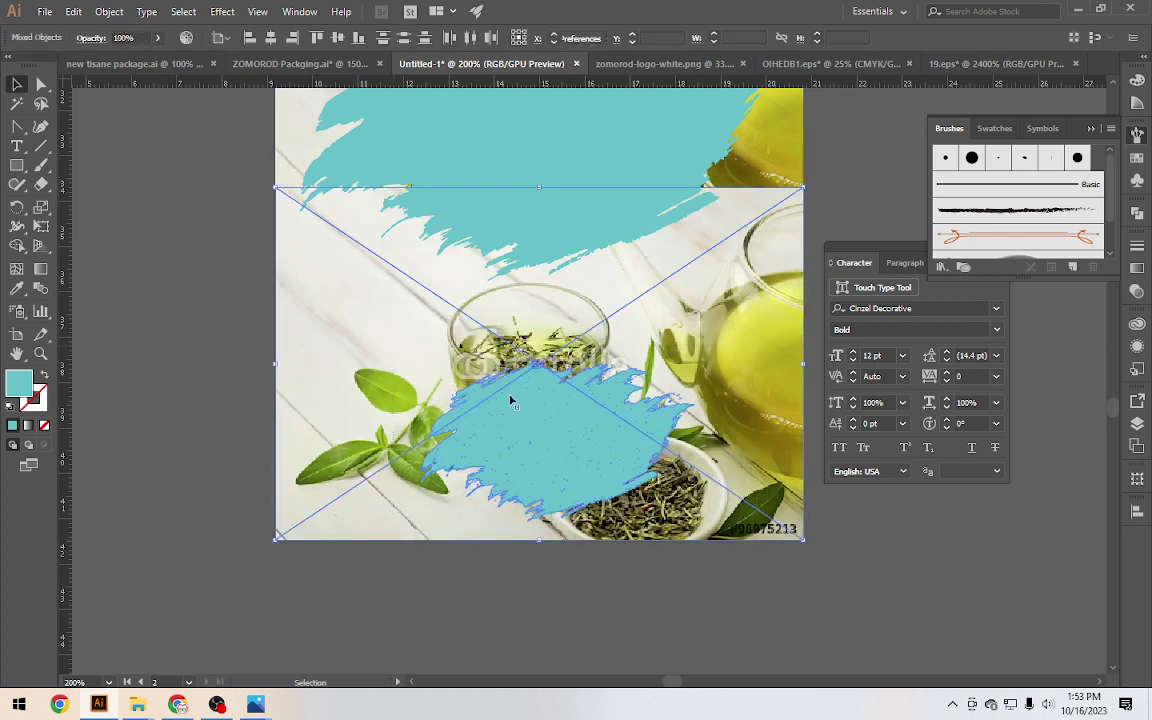
right_click(515, 401)
click(603, 515)
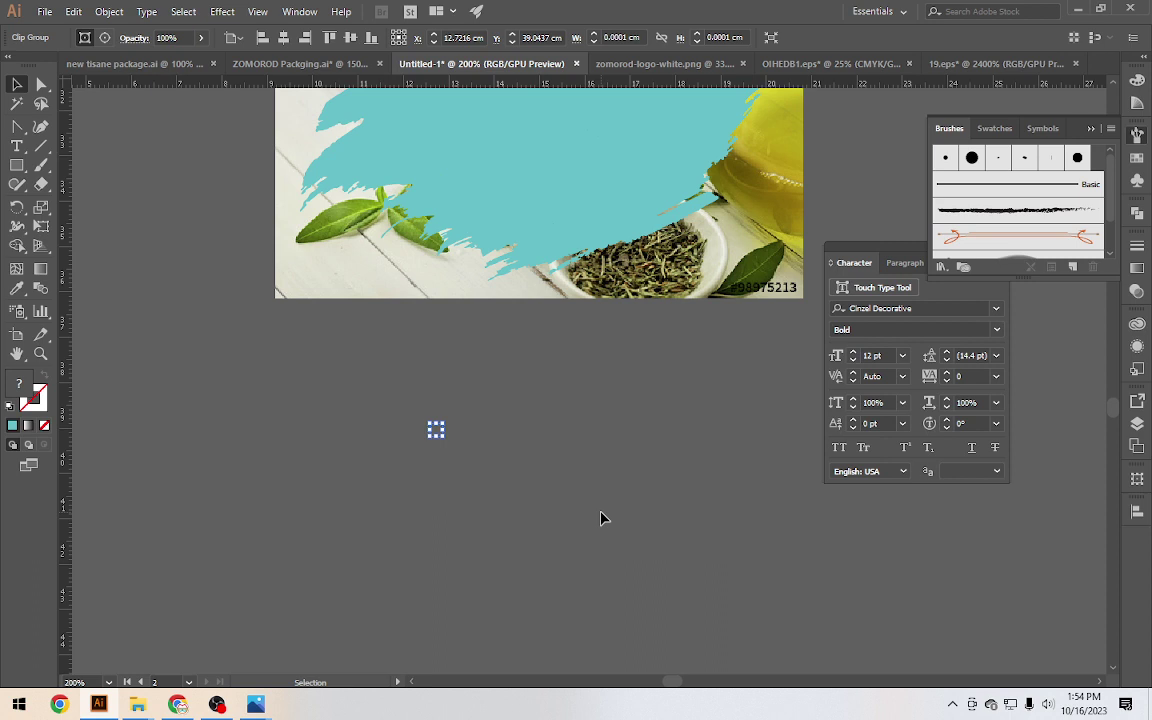
Undo the collapsed clip and delete the extra lower tea photo
key(ctrl+z)
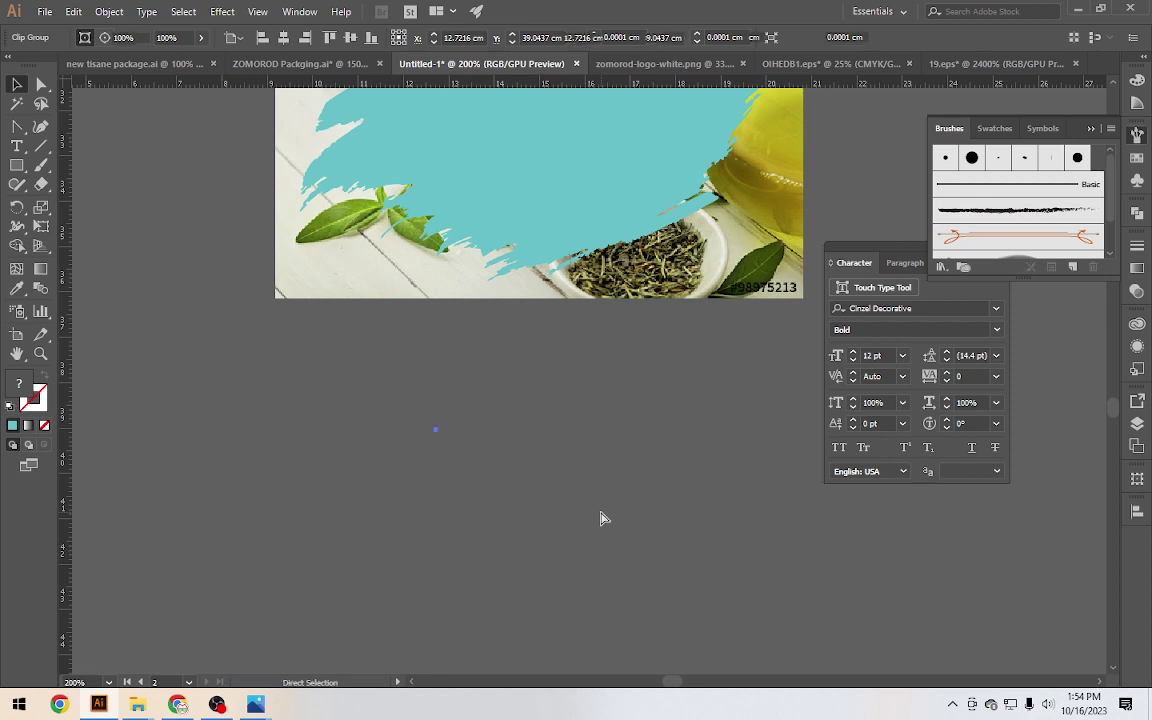
key(ctrl+z)
key(ctrl+z)
drag(746, 360, 226, 310)
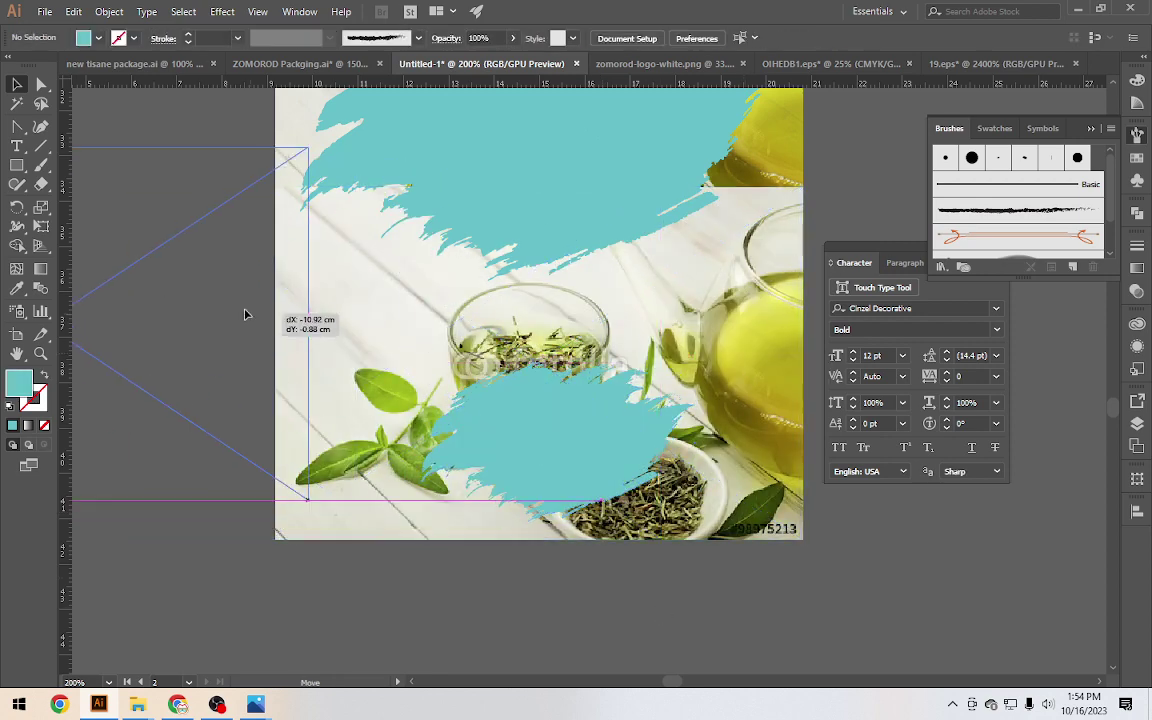
key(Delete)
Combine the lower brush blob and its specks into one compound path
drag(690, 405, 503, 508)
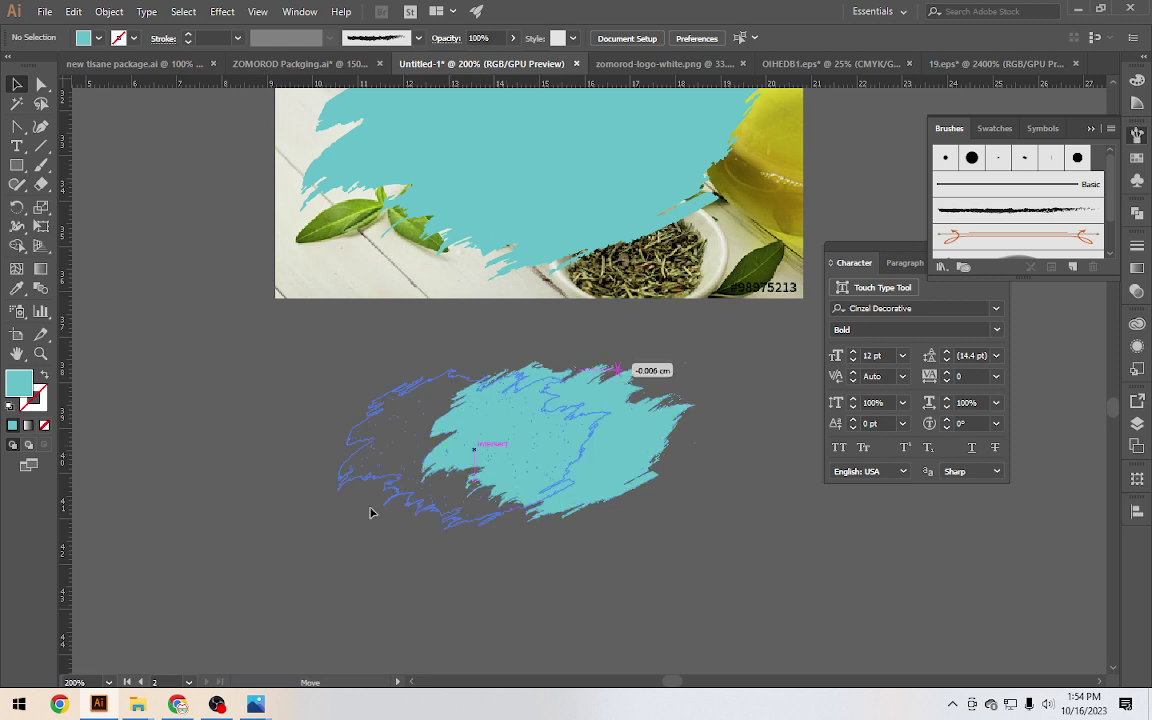
scroll(610, 440, up, 3)
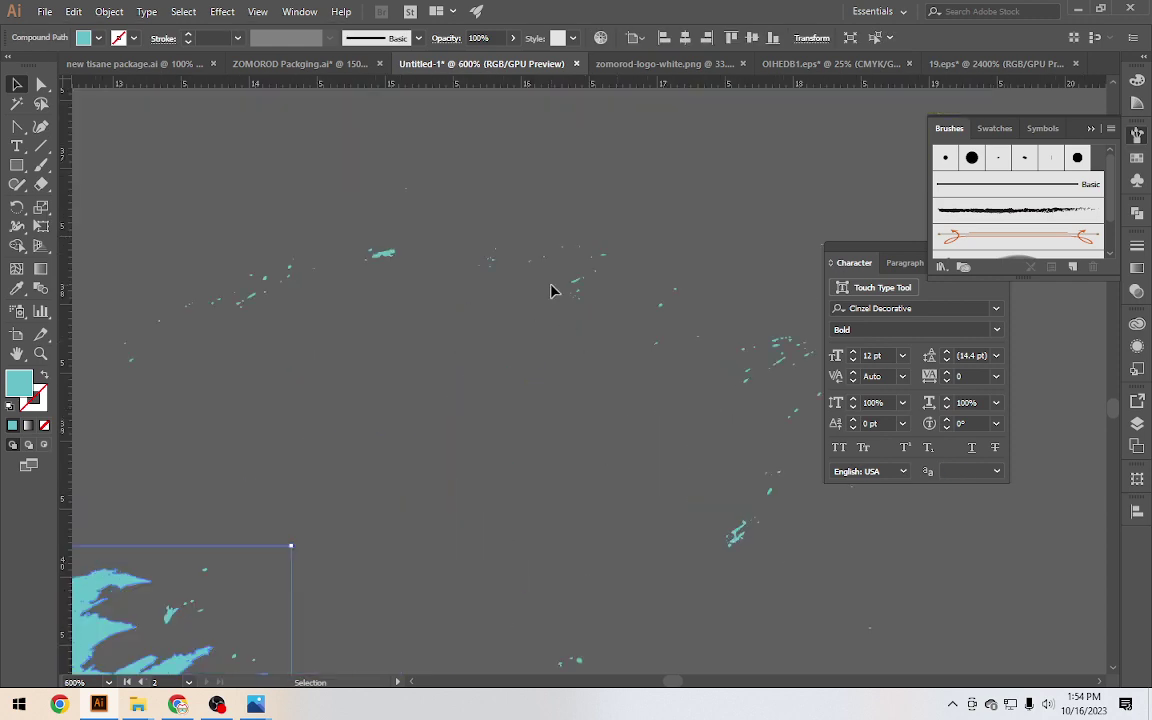
scroll(520, 278, up, 3)
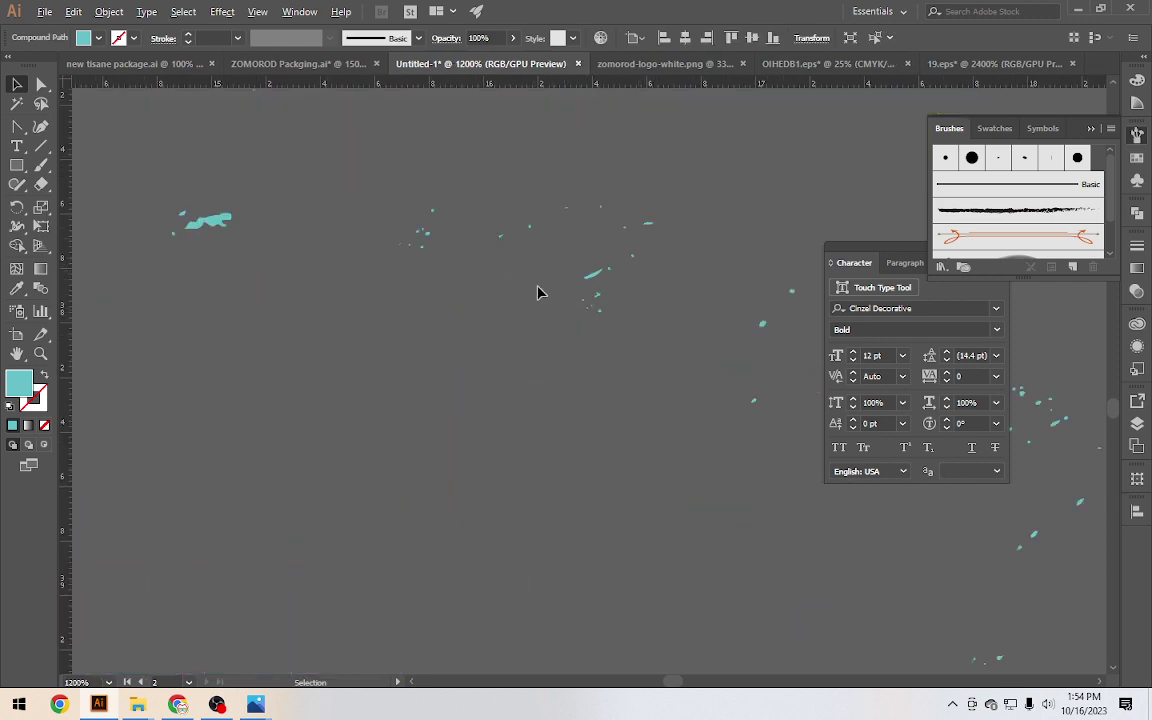
scroll(537, 291, down, 3)
key(ctrl+z)
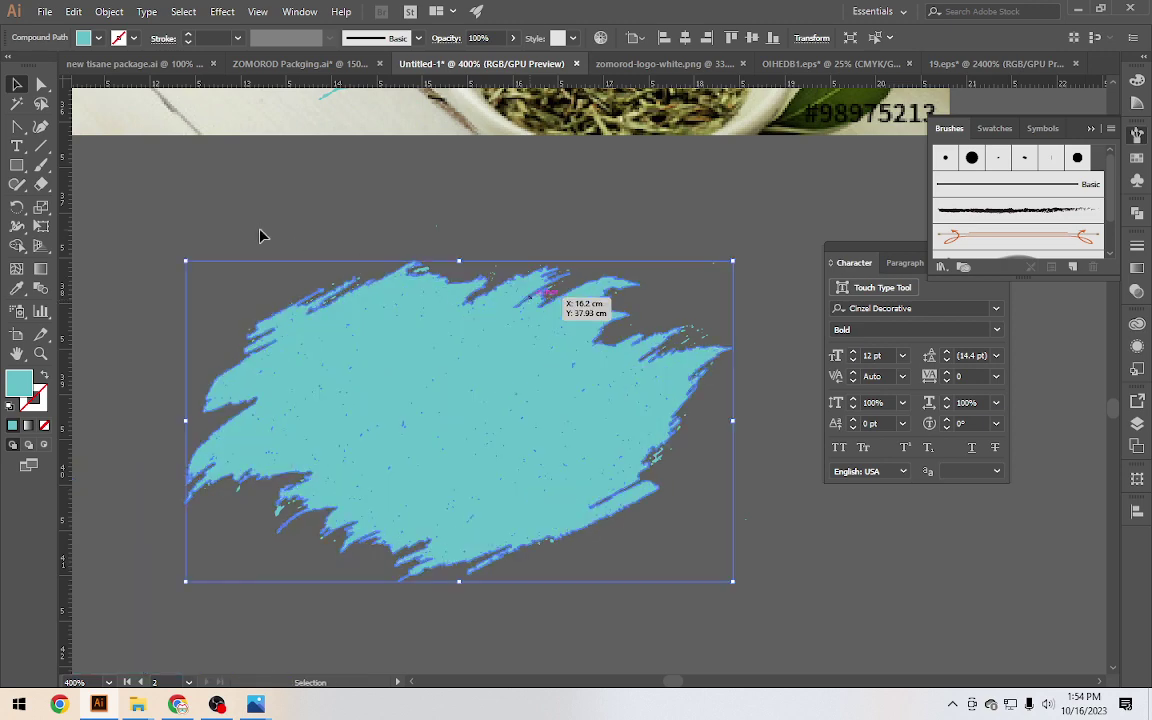
click(259, 235)
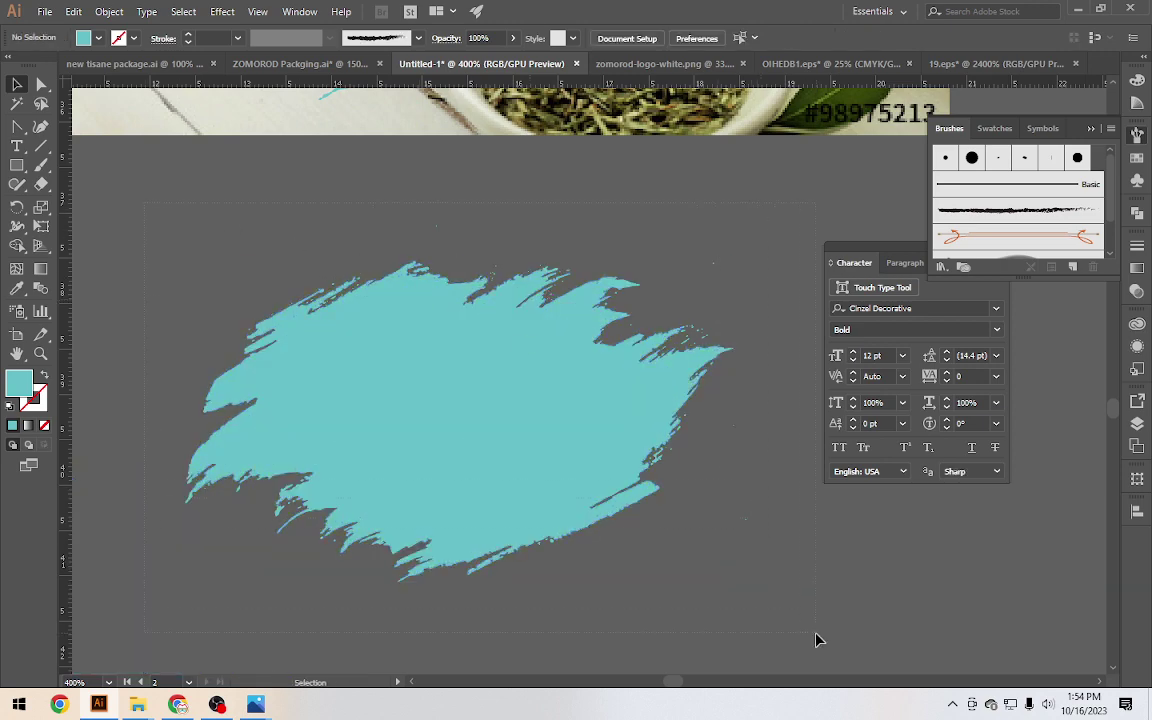
drag(818, 640, 172, 206)
click(109, 11)
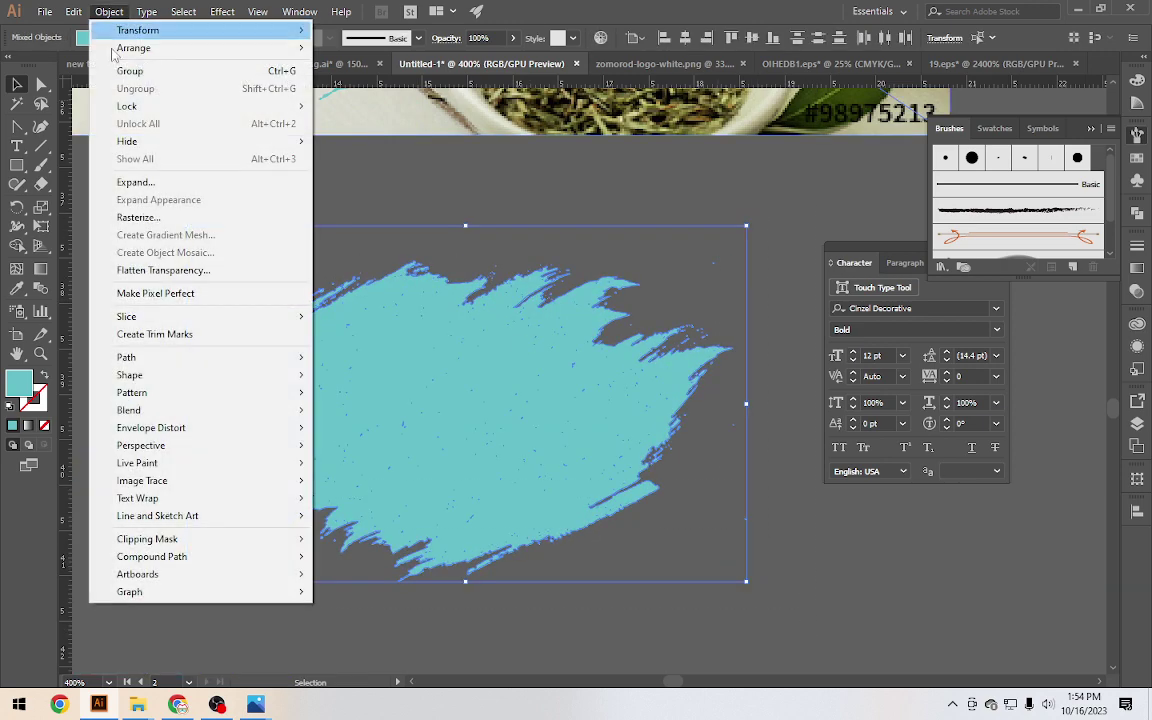
mouse_move(152, 556)
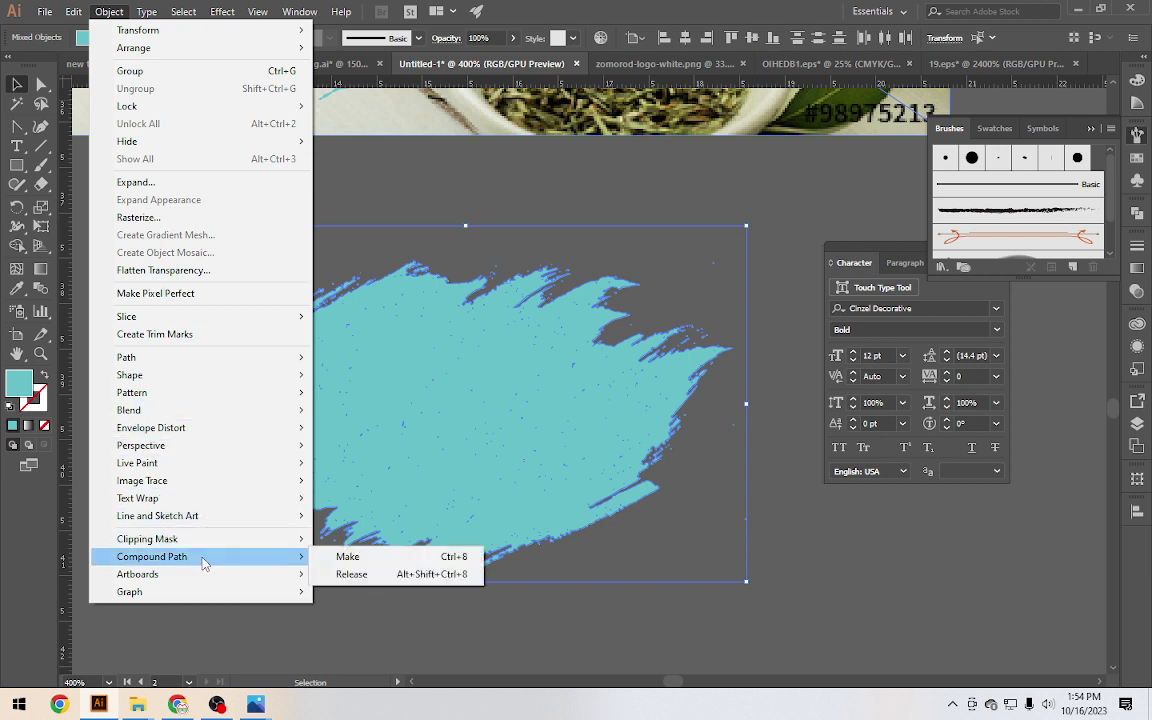
click(346, 557)
Duplicate the tea photo down onto the blob and scale the copy to cover it
click(519, 607)
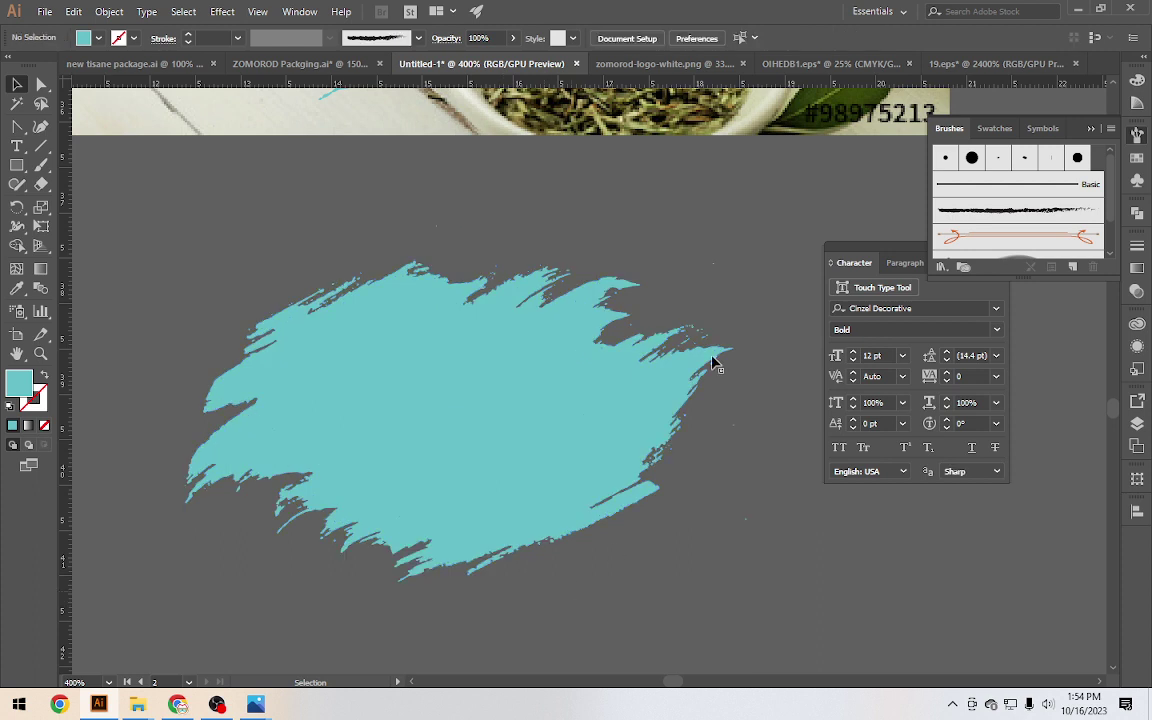
click(436, 227)
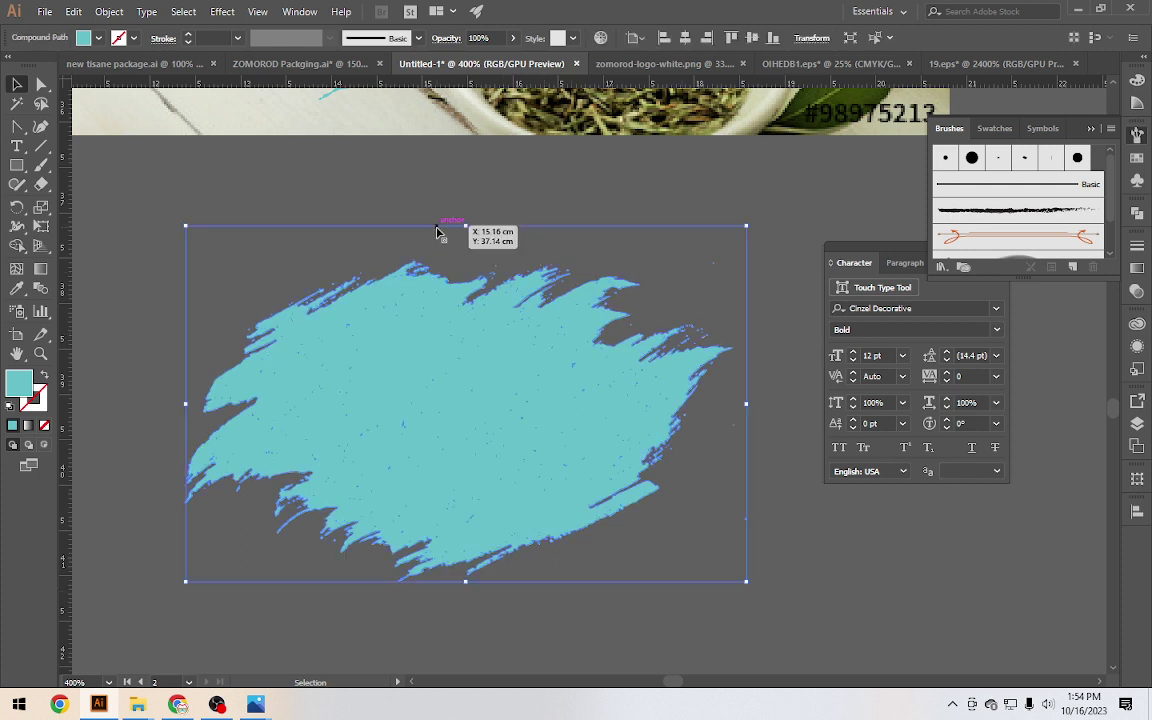
click(535, 320)
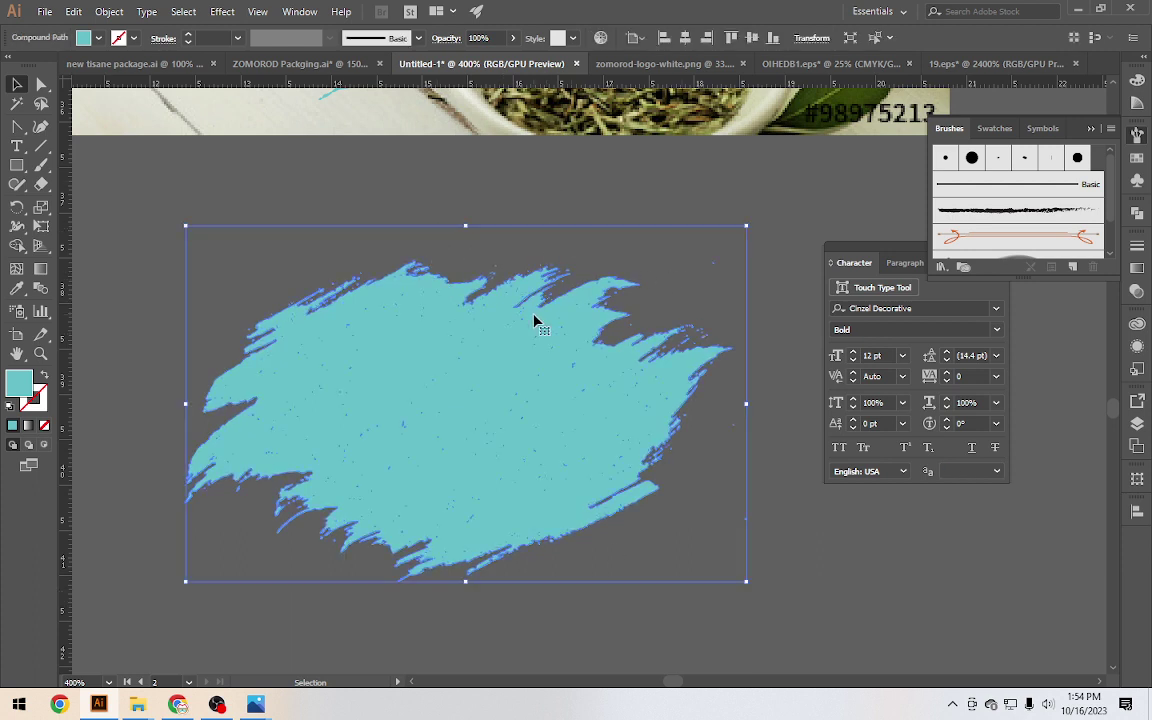
scroll(535, 320, down, 3)
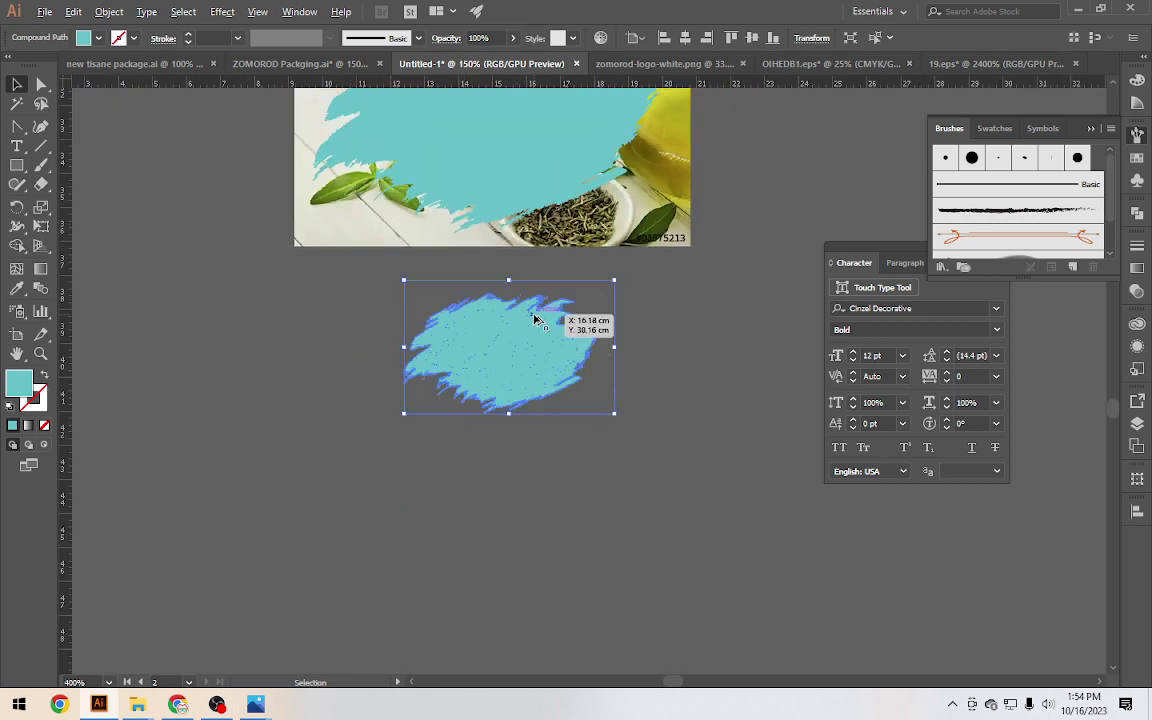
click(653, 286)
mouse_move(578, 206)
mouse_down()
mouse_move(614, 314)
mouse_move(633, 447)
mouse_up()
drag(711, 345, 633, 352)
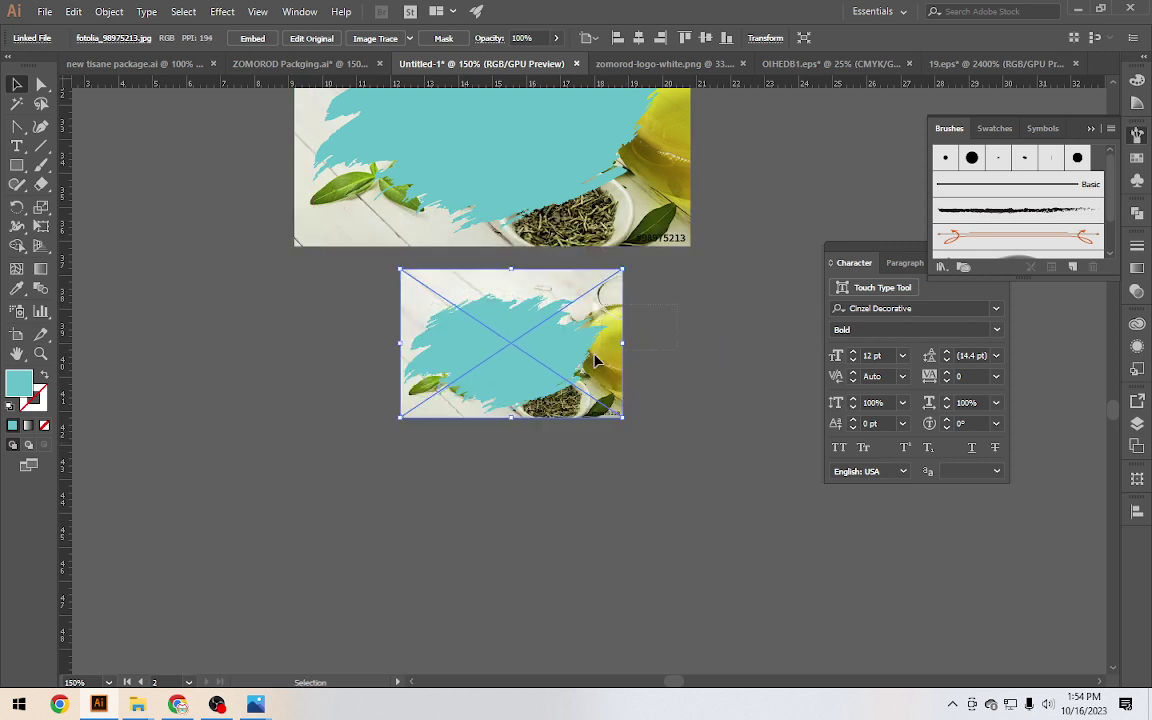
Clip the smaller tea photo copy to the compound brush blob, accepting the complex-mask warning
shift+click(478, 347)
right_click(520, 363)
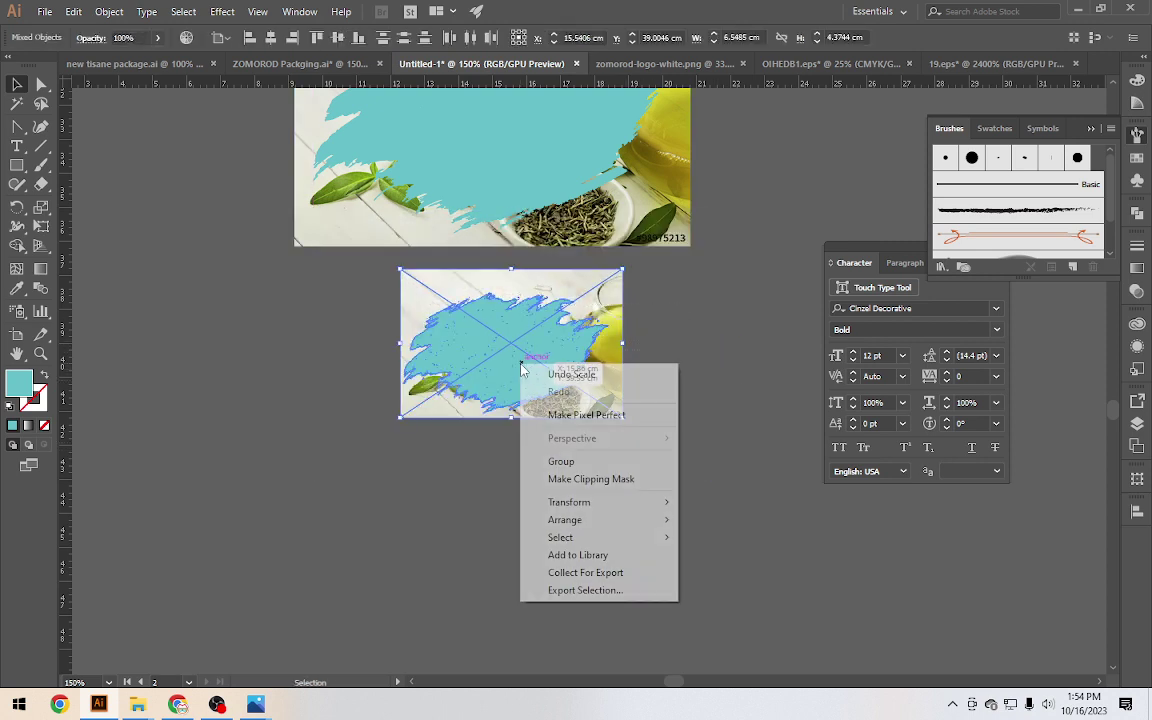
click(587, 480)
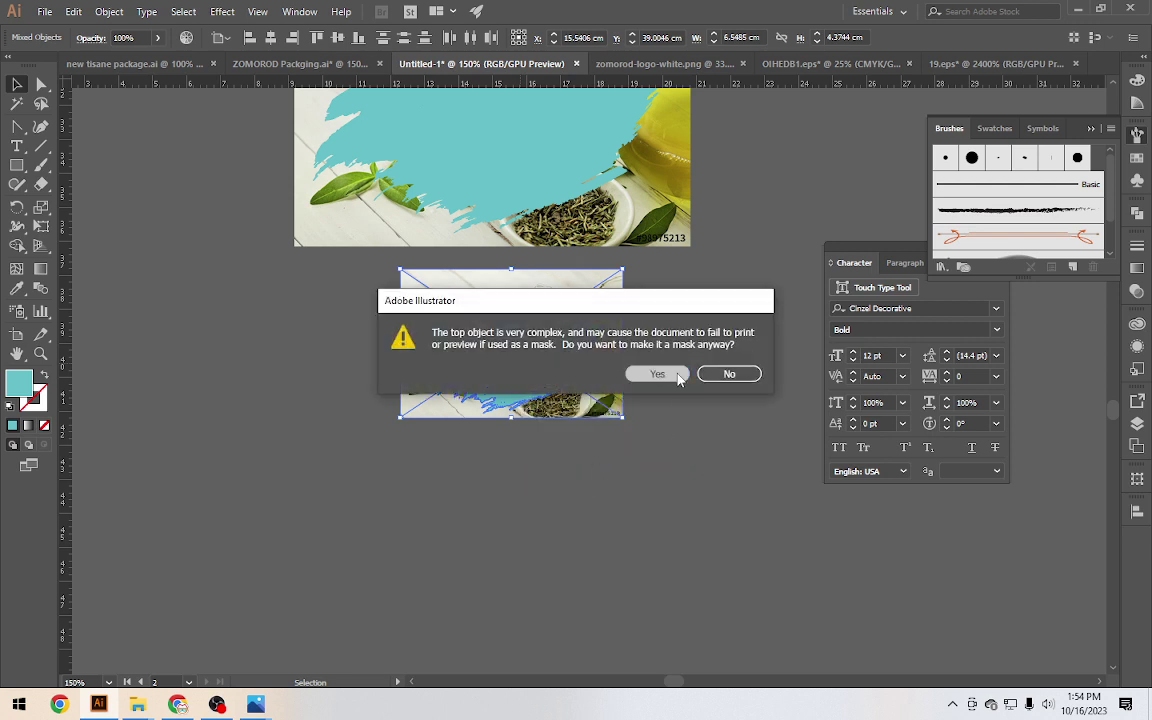
click(659, 373)
click(611, 487)
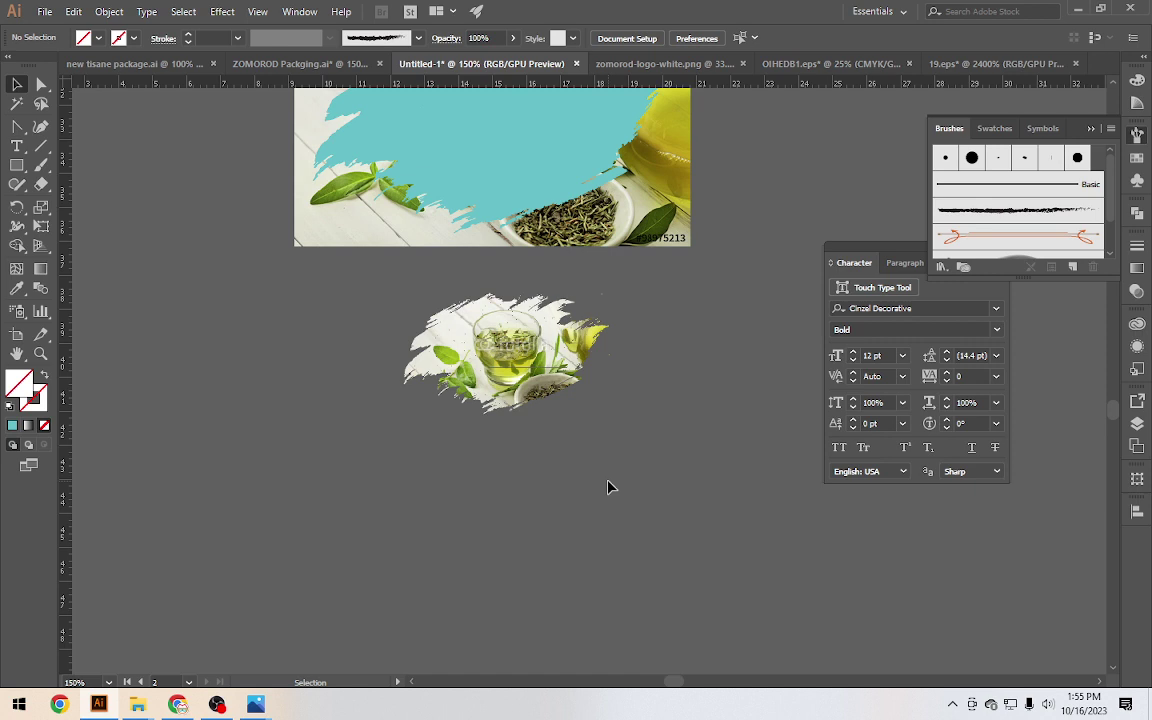
scroll(608, 485, up, 3)
Undo the brush-shaped clip, restoring the small tea photo as a full rectangle under the teal shape
scroll(605, 470, up, 3)
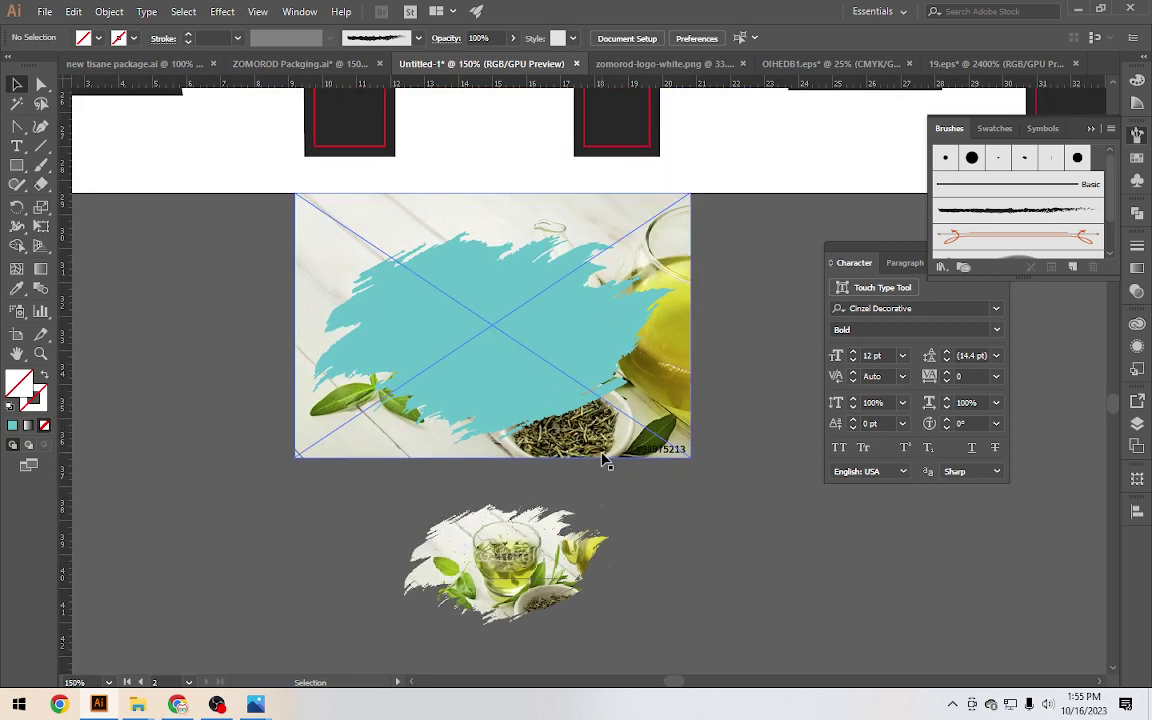
alt+scroll(604, 458, down, 1)
scroll(604, 458, up, 1)
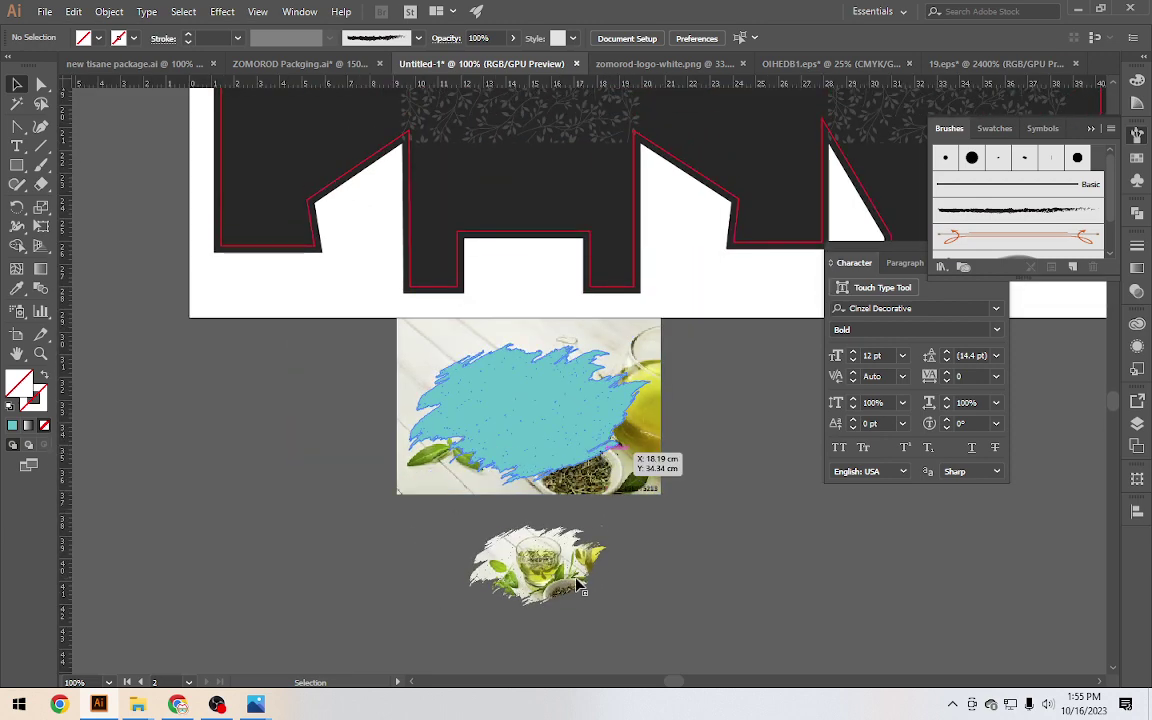
scroll(585, 560, down, 3)
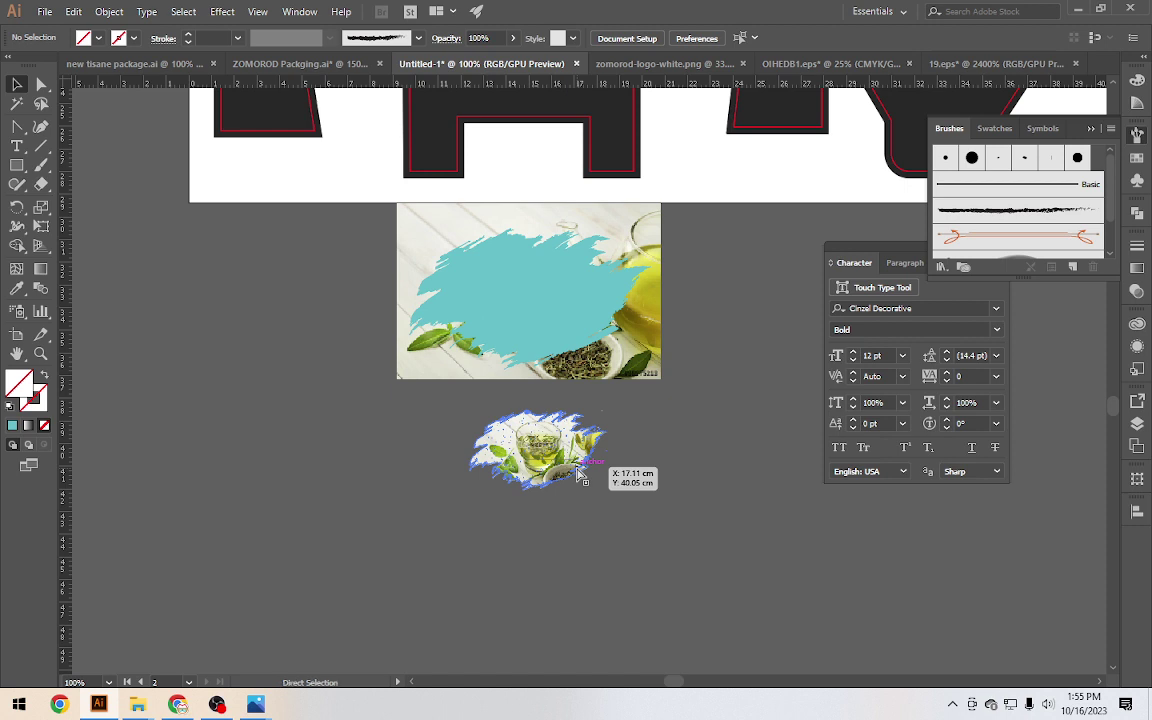
key(ctrl+z)
click(681, 480)
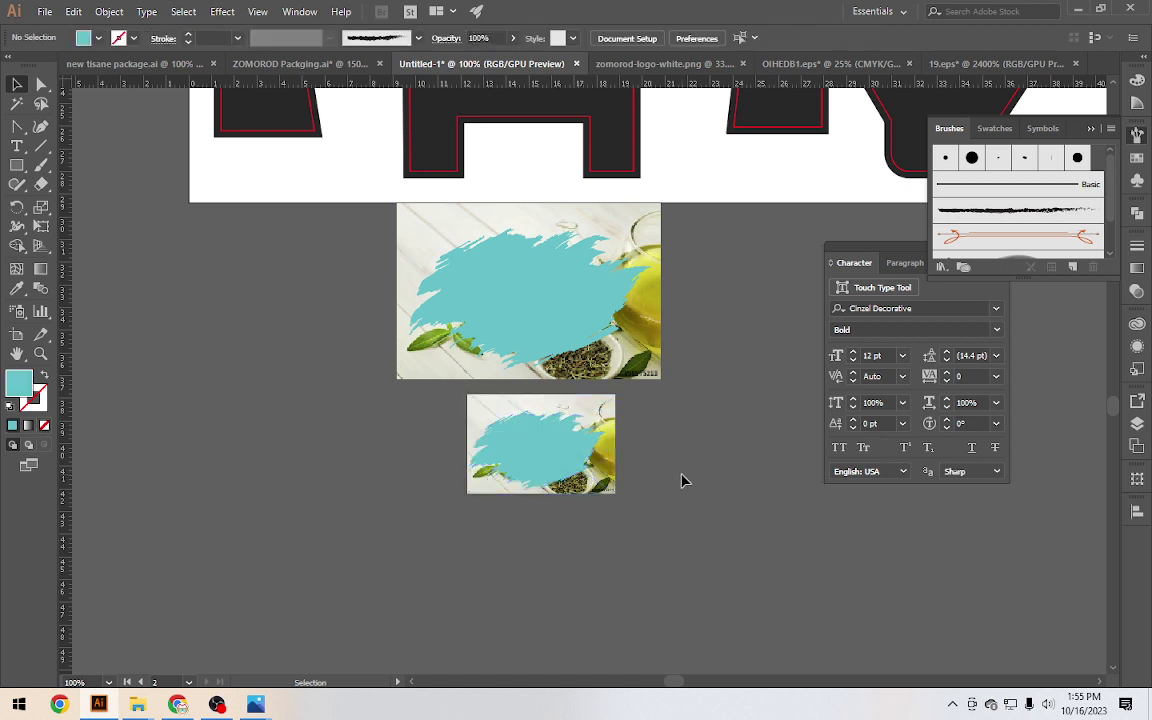
scroll(634, 490, up, 2)
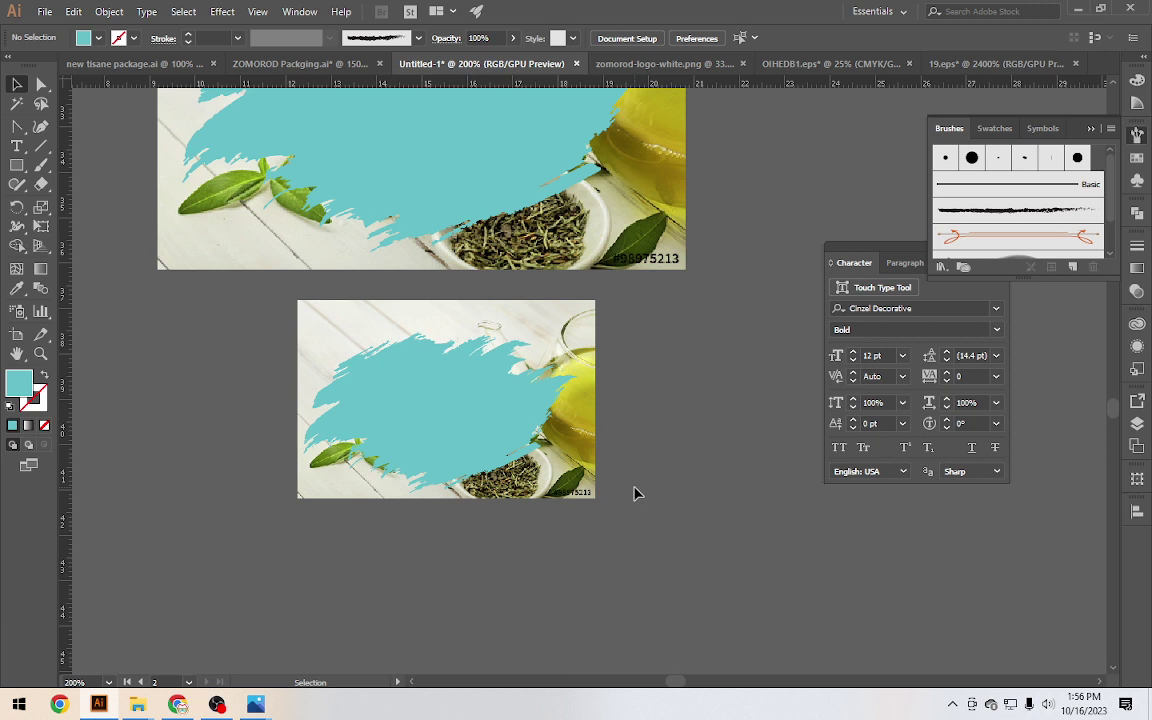
Clip the small tea photo to the teal brush shape, accepting the complex-mask warning
click(501, 416)
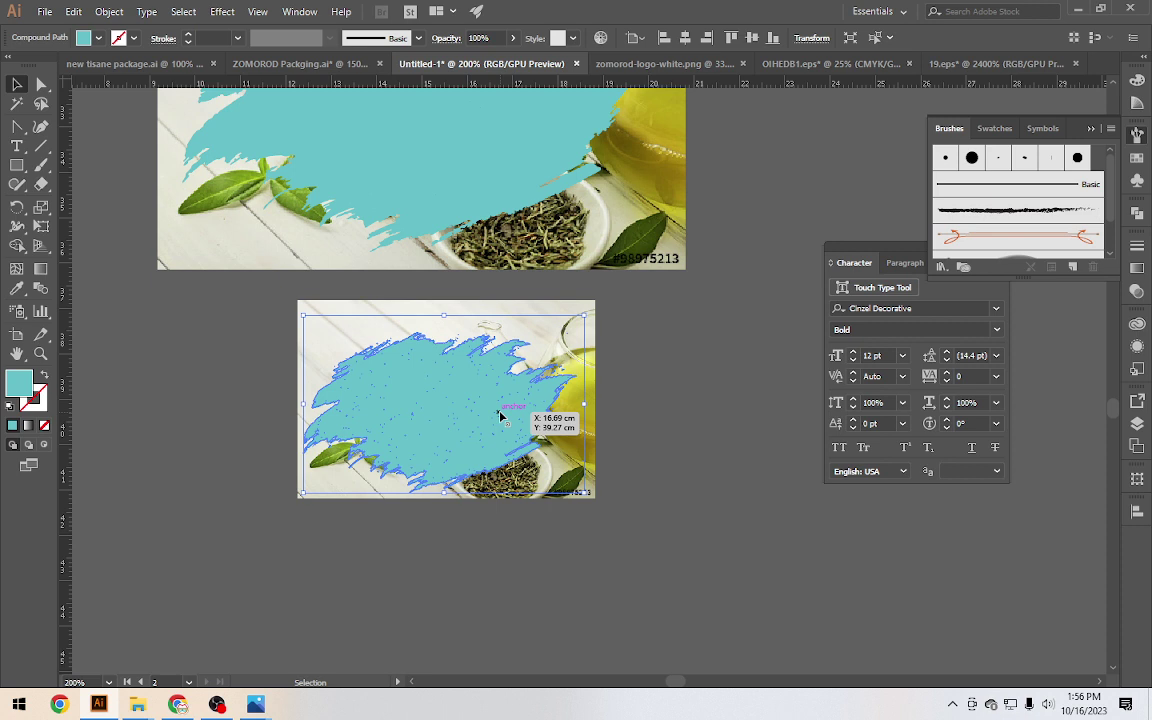
key(a)
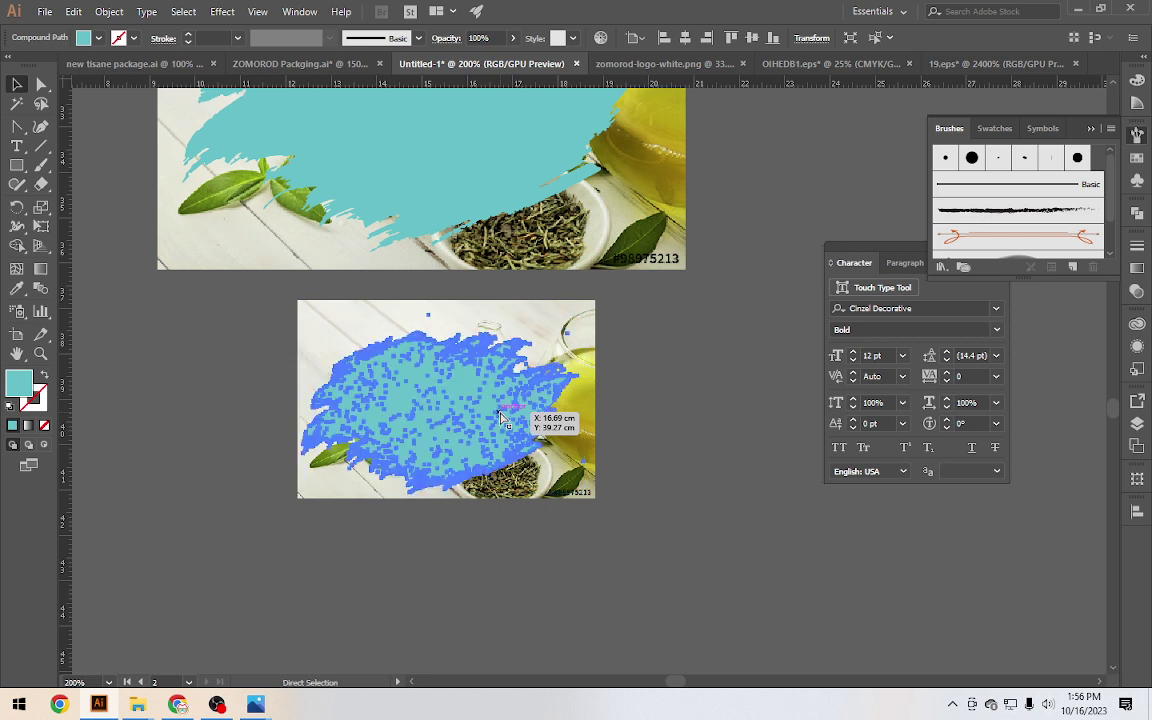
key(v)
click(733, 463)
click(490, 415)
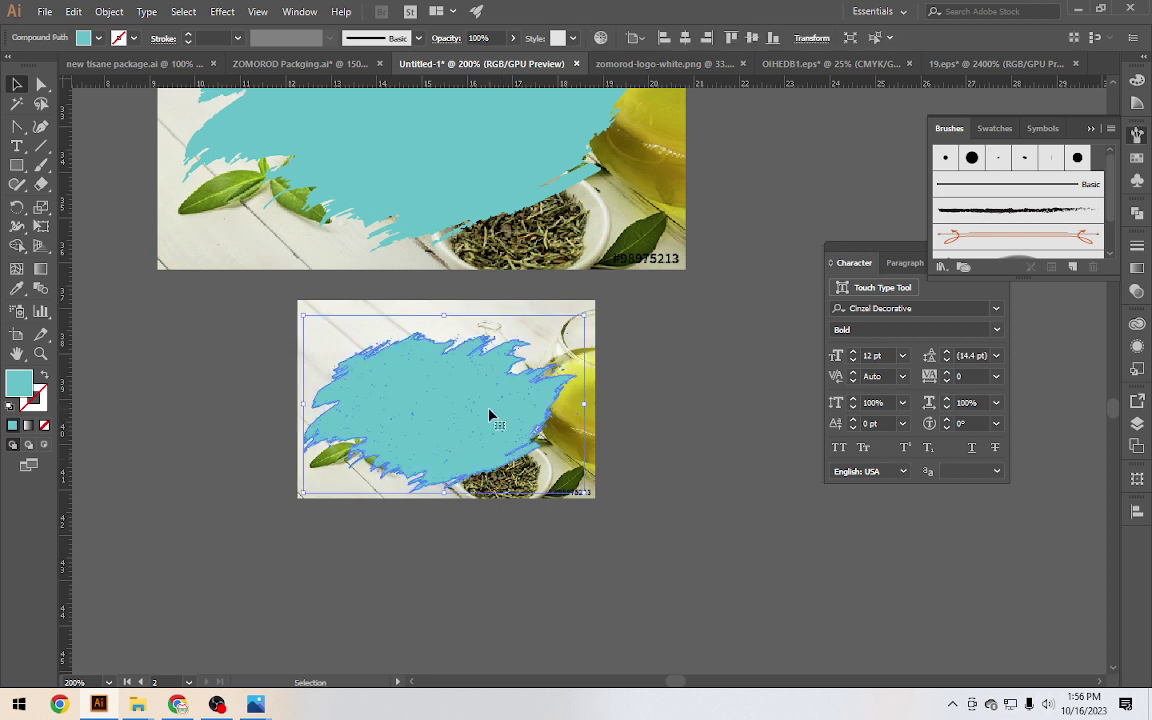
shift+click(473, 406)
shift+click(474, 403)
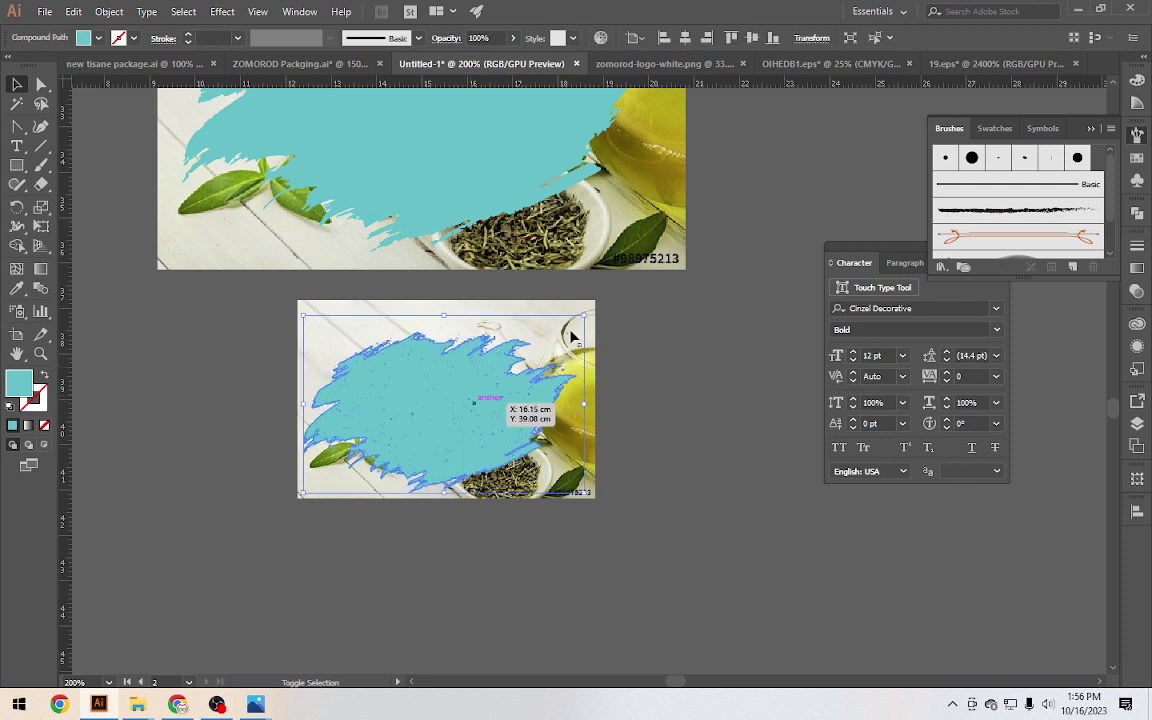
shift+click(575, 311)
right_click(574, 306)
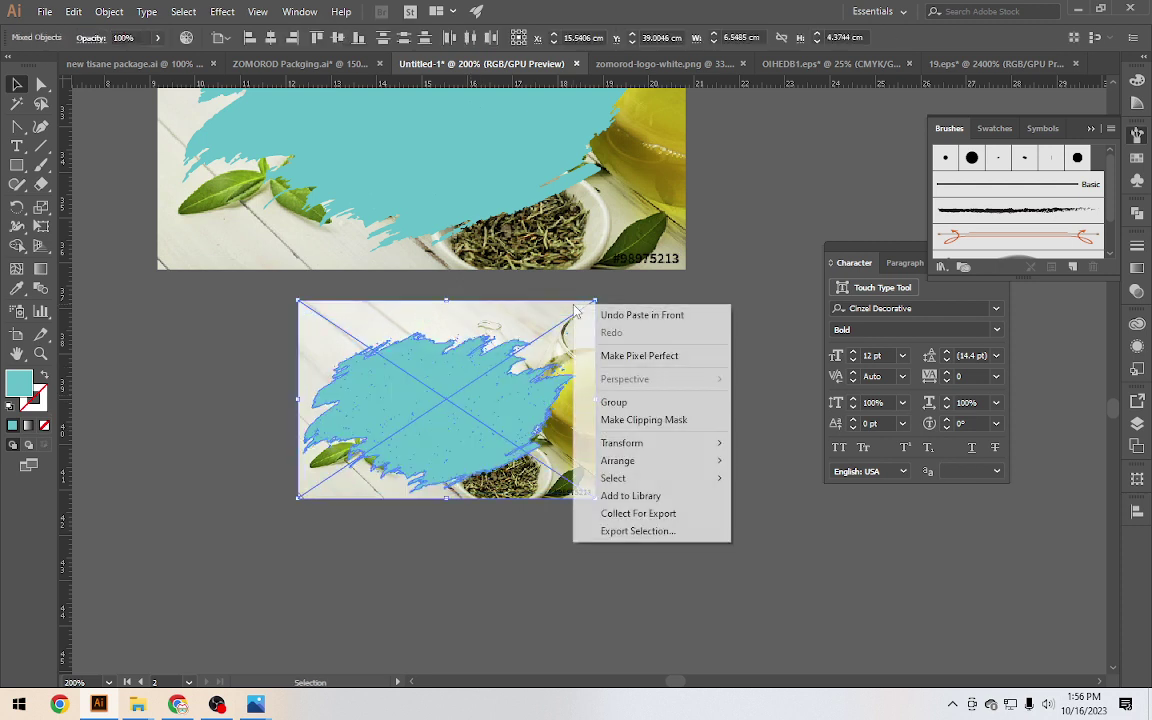
click(640, 420)
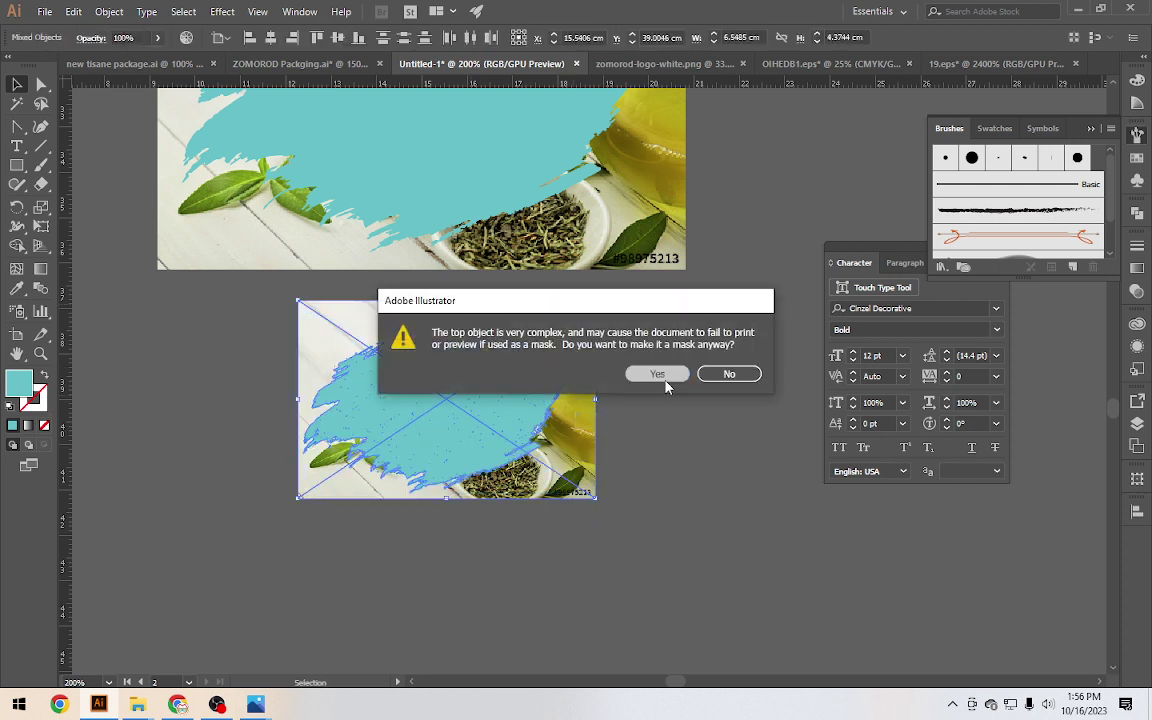
click(666, 386)
click(673, 413)
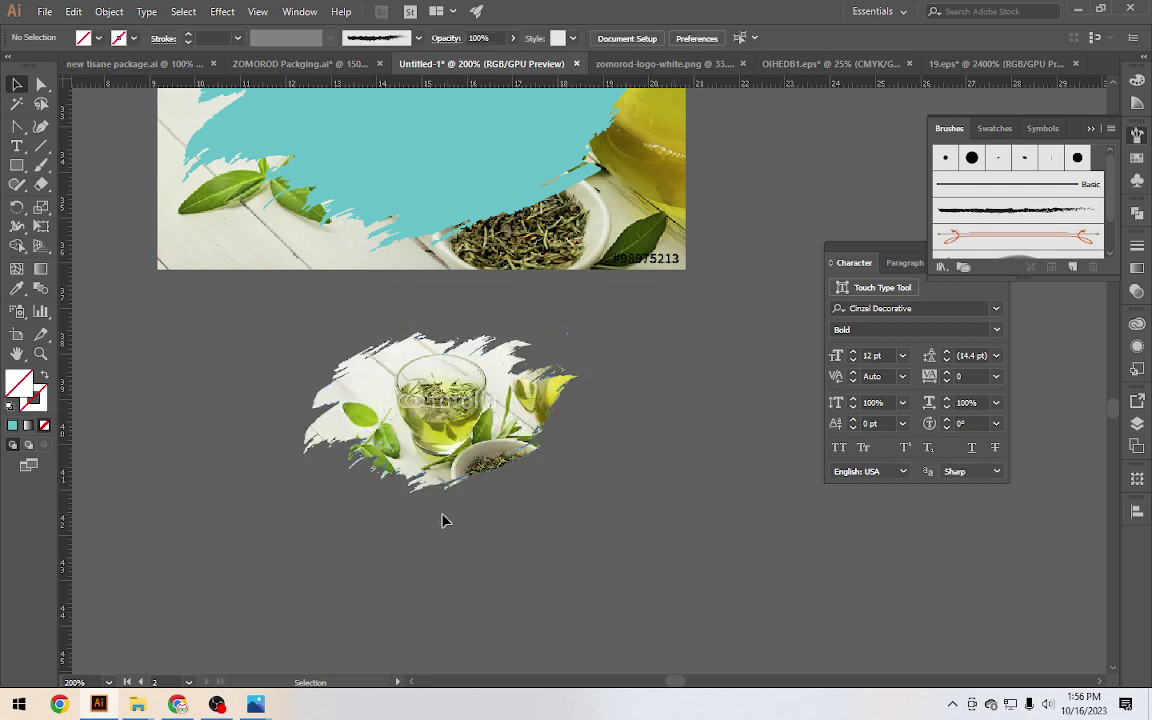
Nudge the masked tea cutout slightly and reselect it to check the result
scroll(445, 520, up, 3)
drag(497, 334, 484, 344)
click(700, 309)
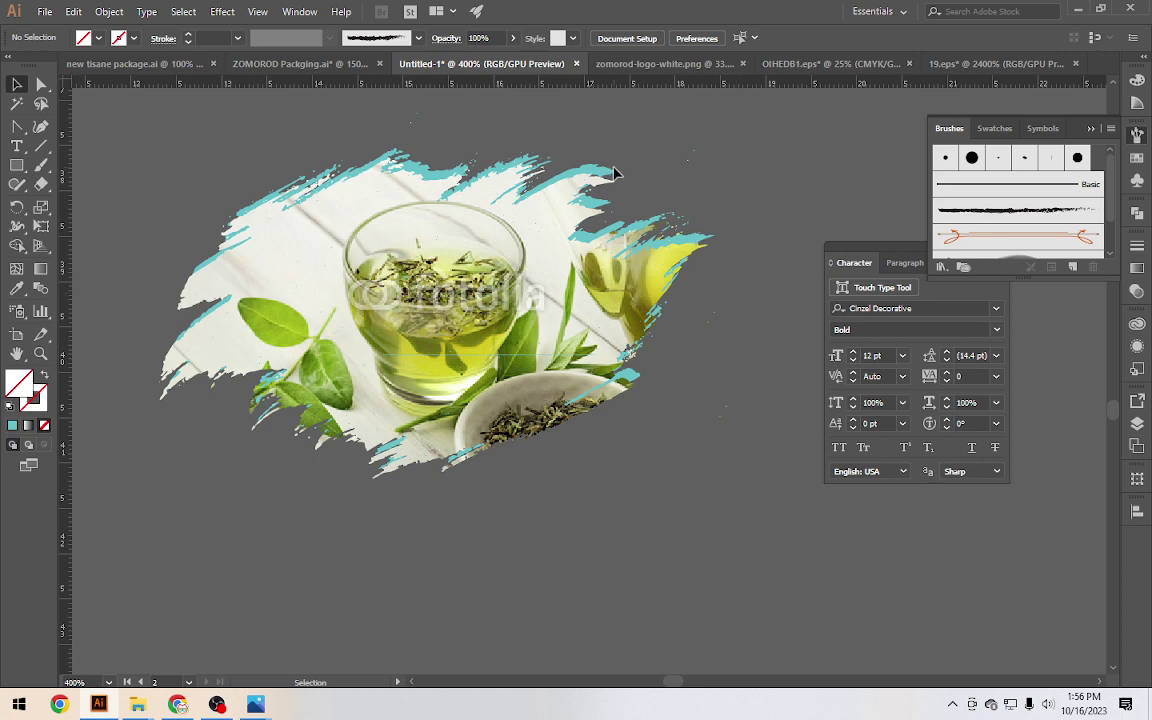
click(589, 342)
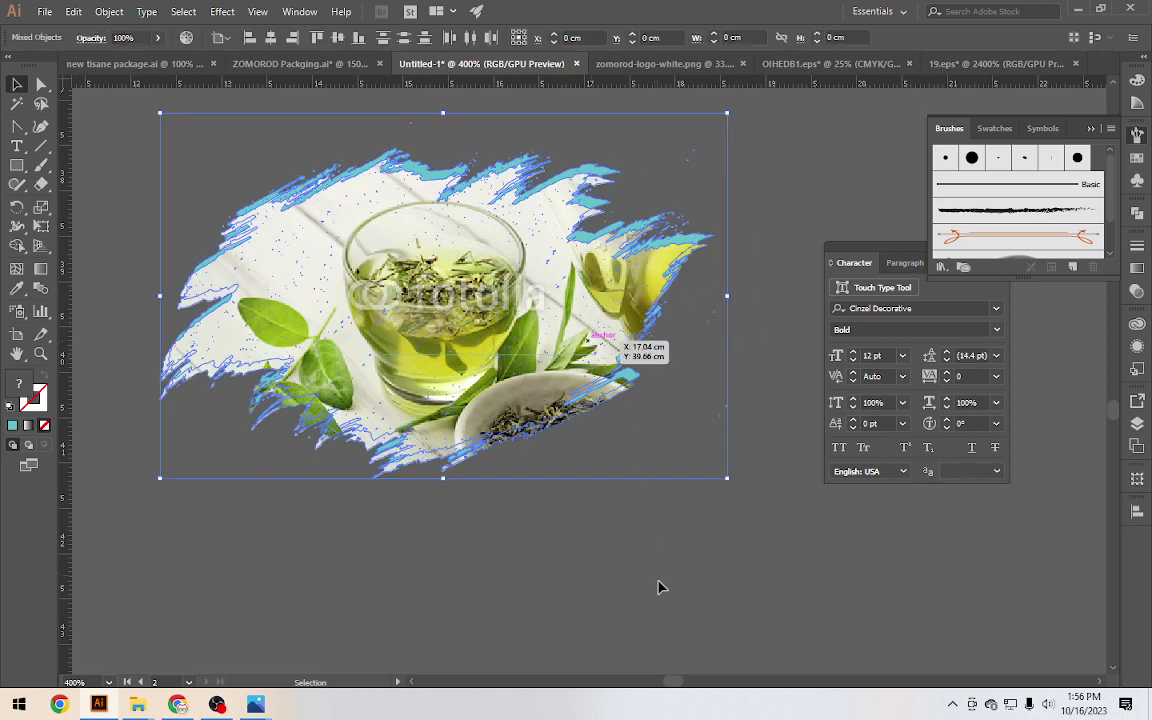
click(658, 587)
scroll(658, 587, down, 2)
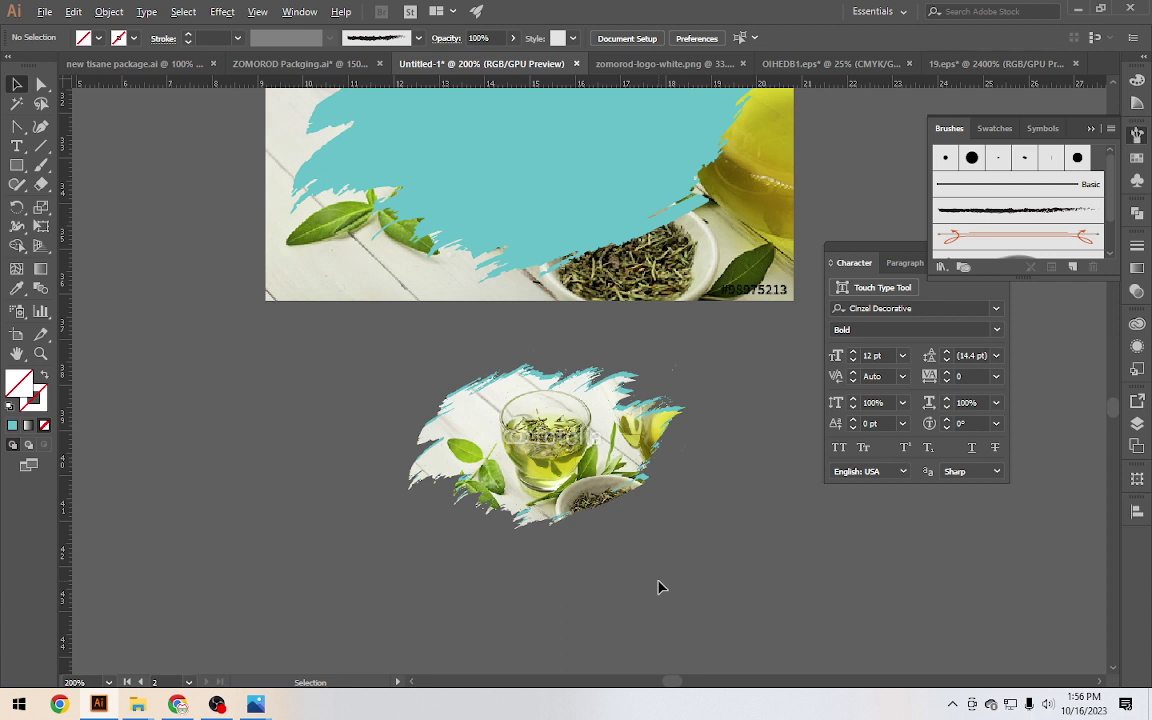
click(624, 374)
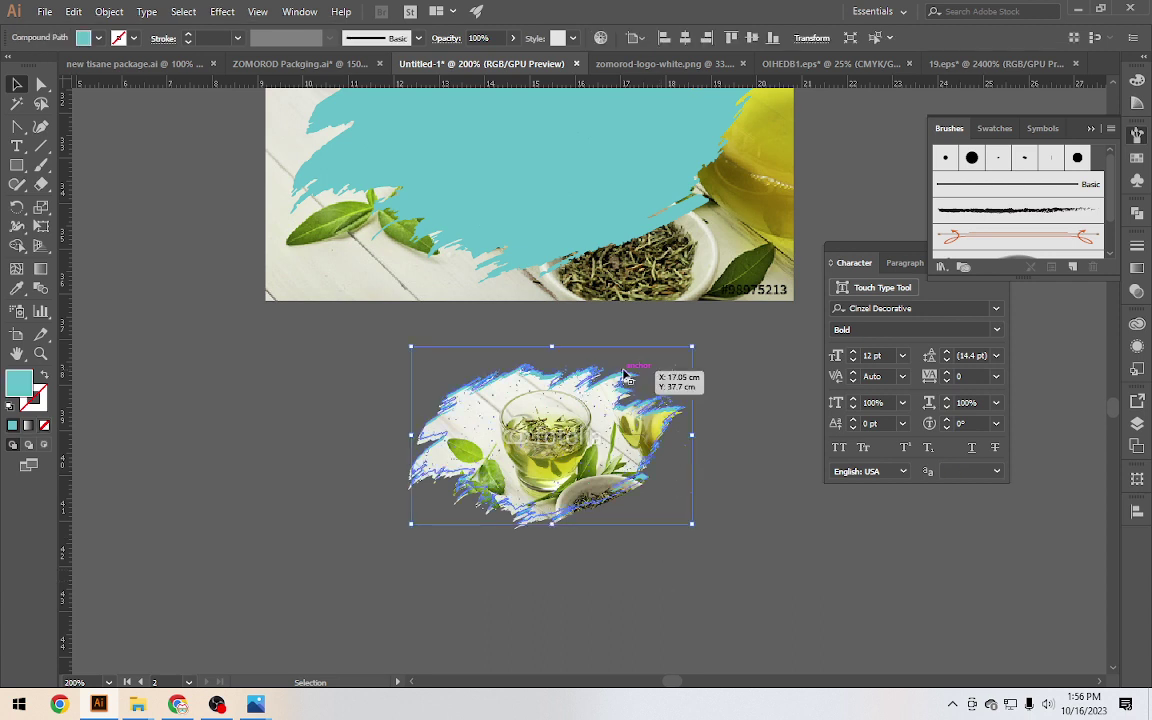
Refill the brush shape behind the tea cutout, first near-white, then light cyan #7af1f4
double_click(25, 380)
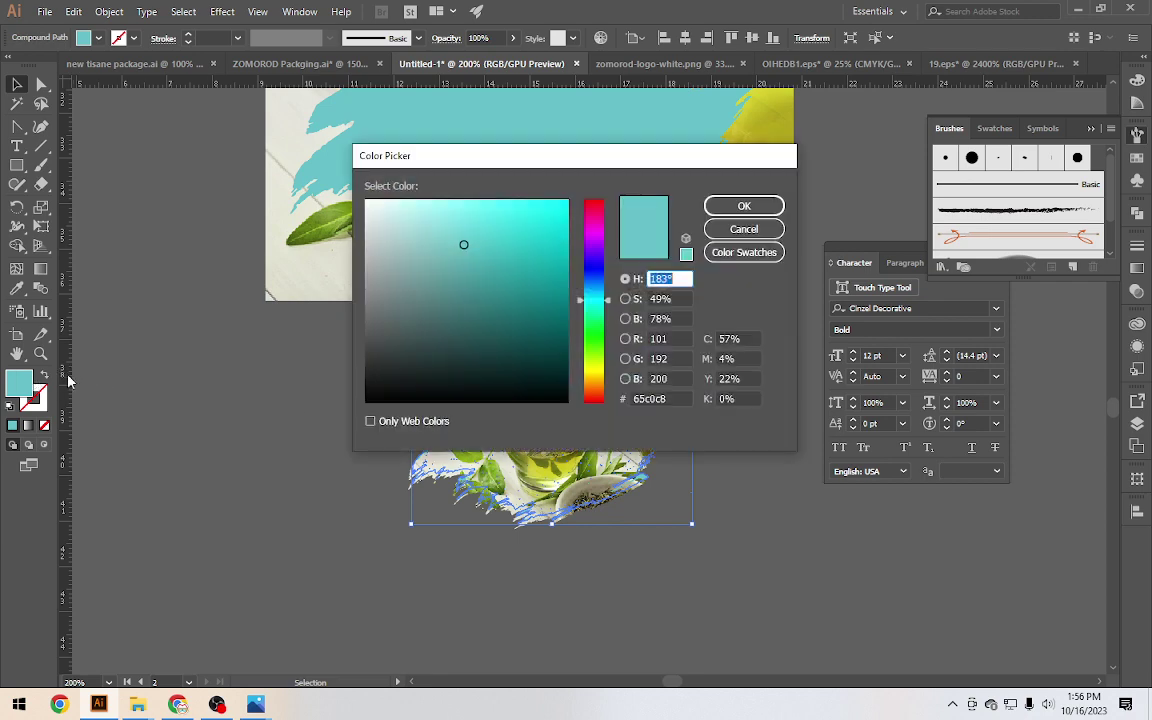
mouse_move(466, 244)
mouse_down()
mouse_move(380, 226)
mouse_move(366, 206)
mouse_up()
click(716, 210)
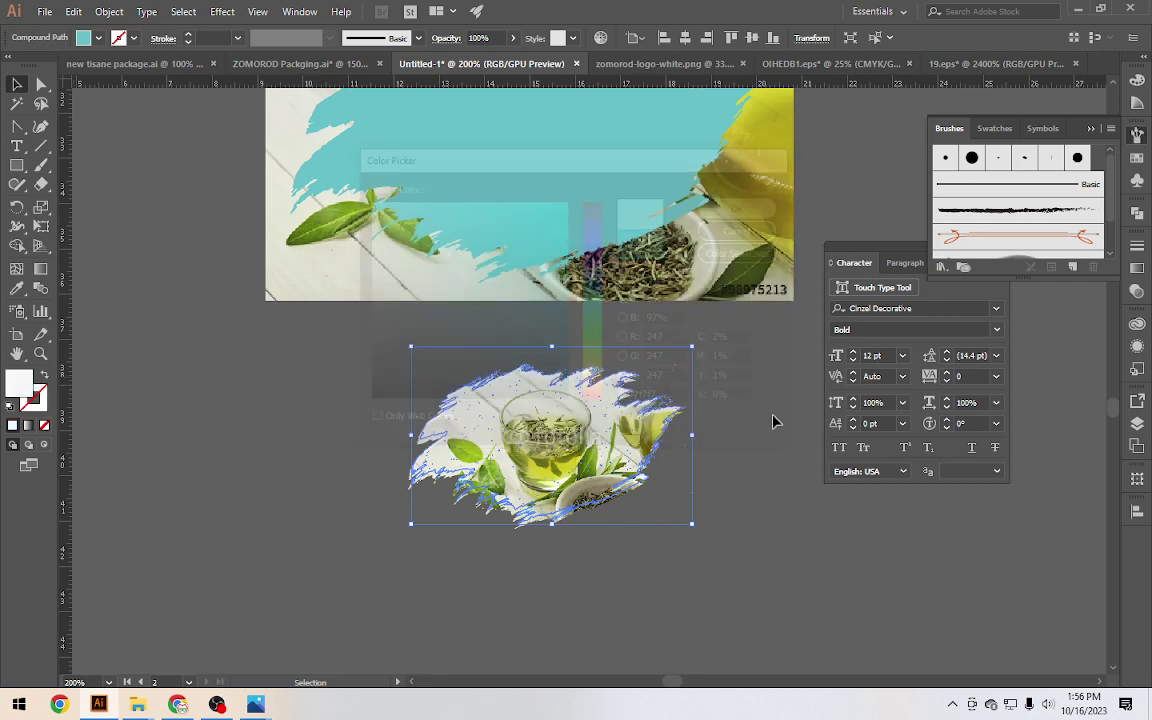
click(771, 424)
scroll(773, 426, down, 2)
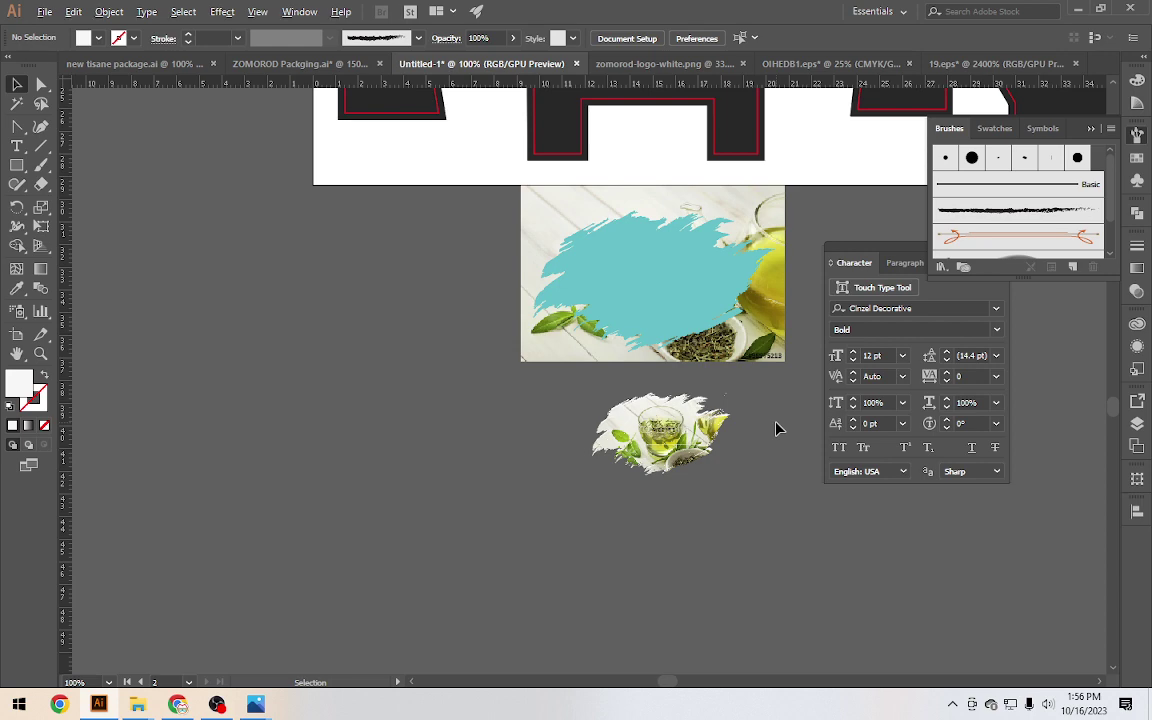
scroll(775, 428, up, 2)
click(628, 378)
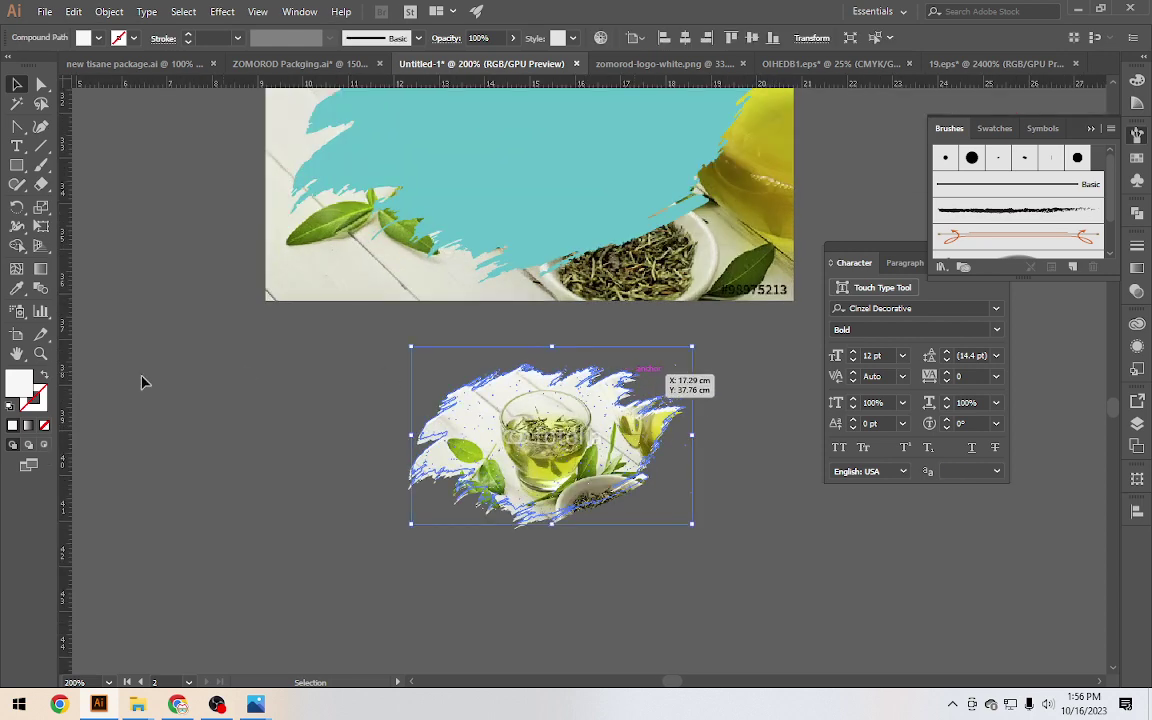
double_click(22, 382)
click(467, 205)
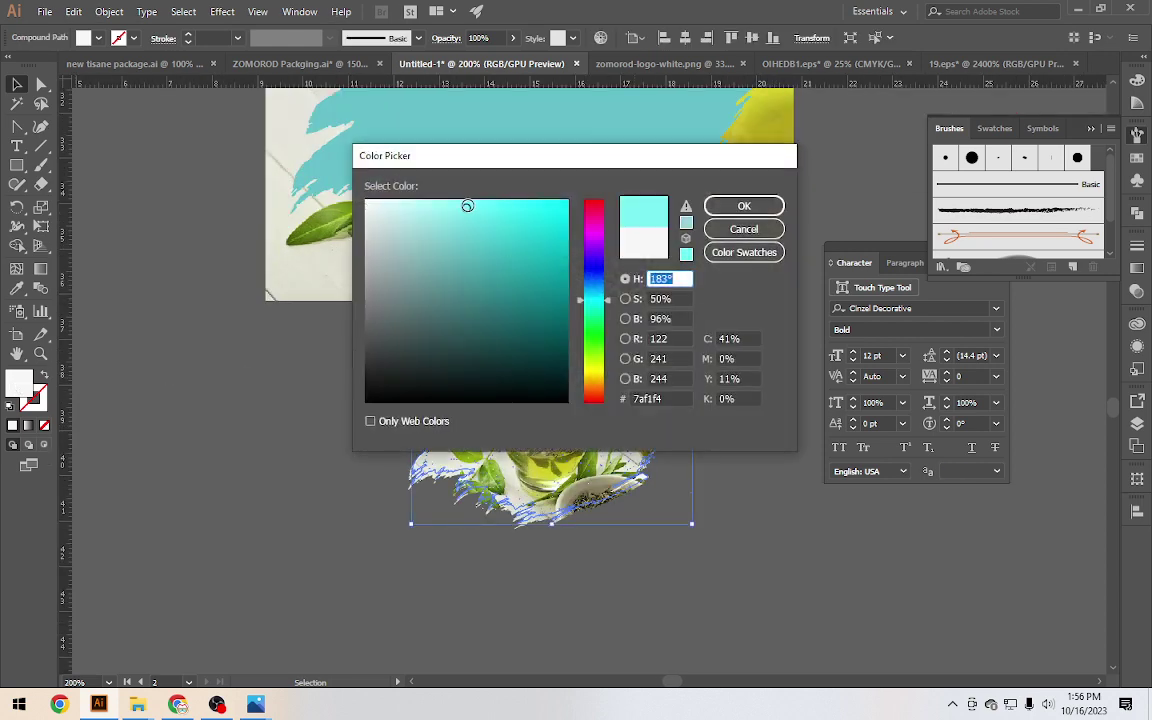
click(744, 205)
click(771, 396)
scroll(780, 407, down, 2)
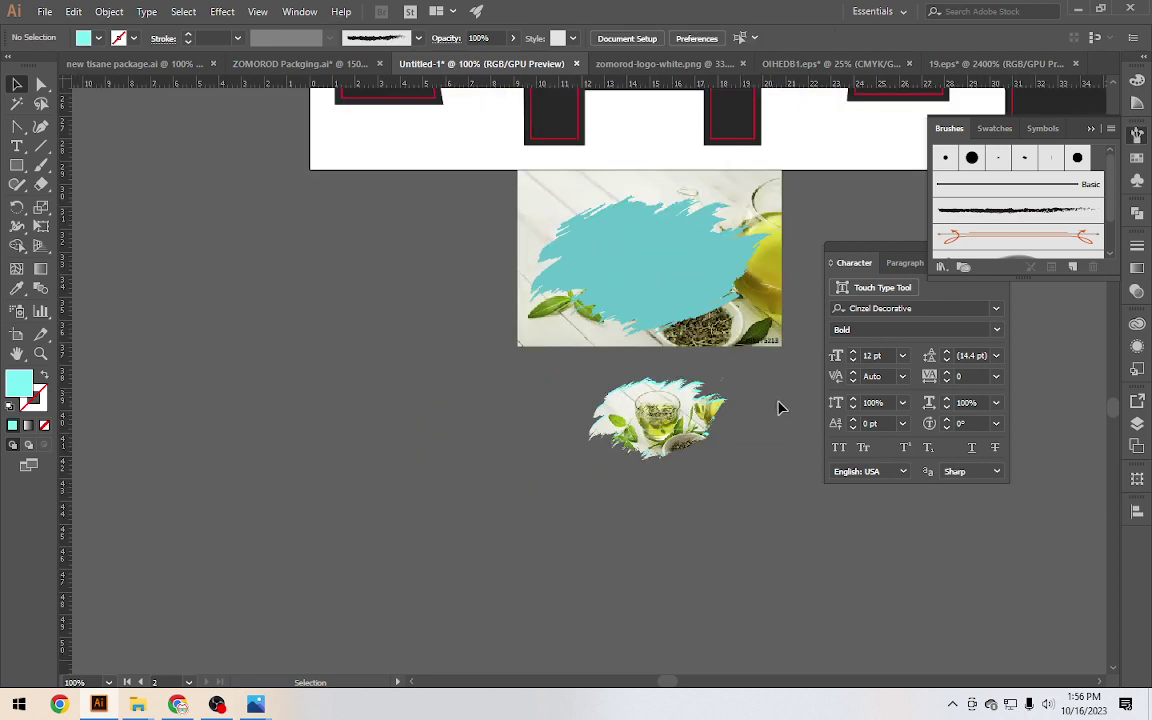
Move the tea cutout onto the front panel below VERVEINE and stretch it taller
scroll(640, 481, up, 2)
drag(668, 537, 637, 172)
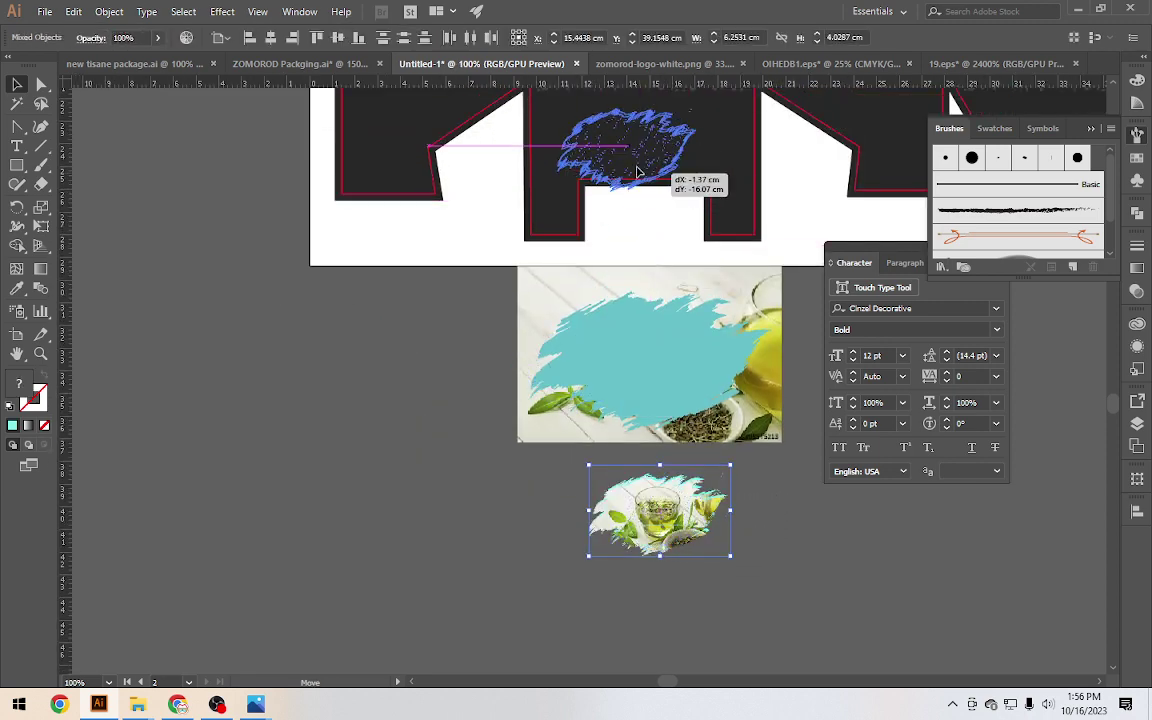
scroll(656, 368, up, 1)
scroll(658, 419, up, 3)
drag(648, 287, 661, 180)
scroll(650, 232, up, 2)
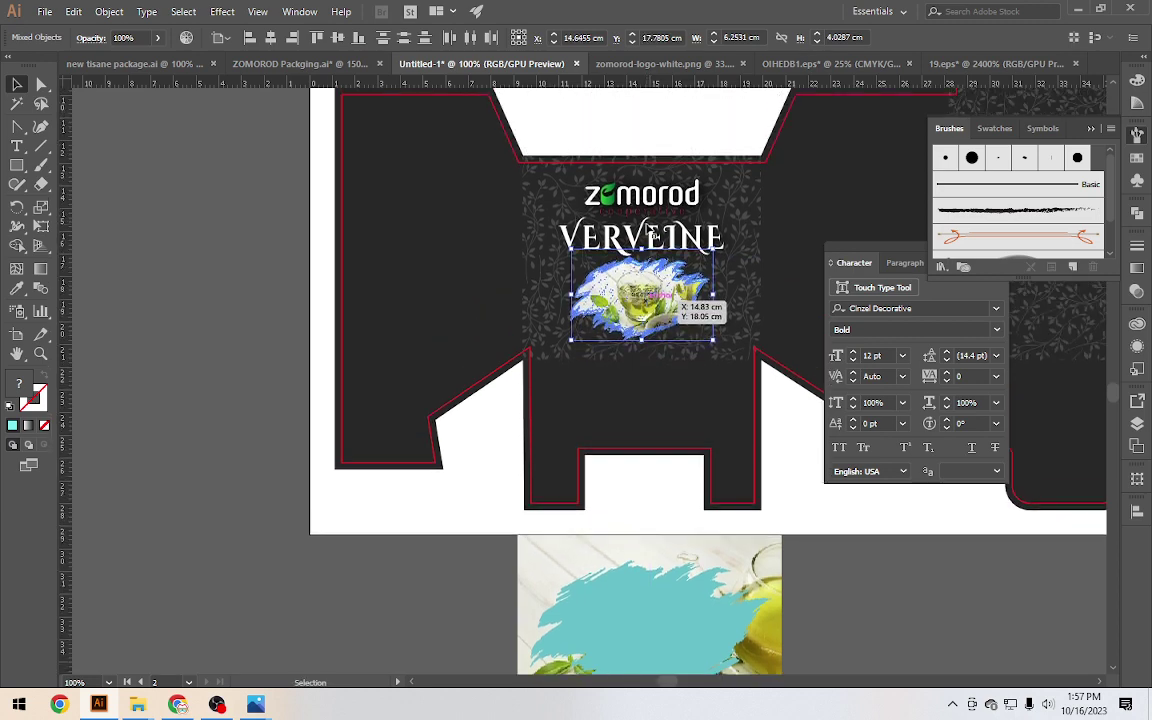
key(ctrl+equal)
key(ctrl+equal)
drag(652, 385, 659, 437)
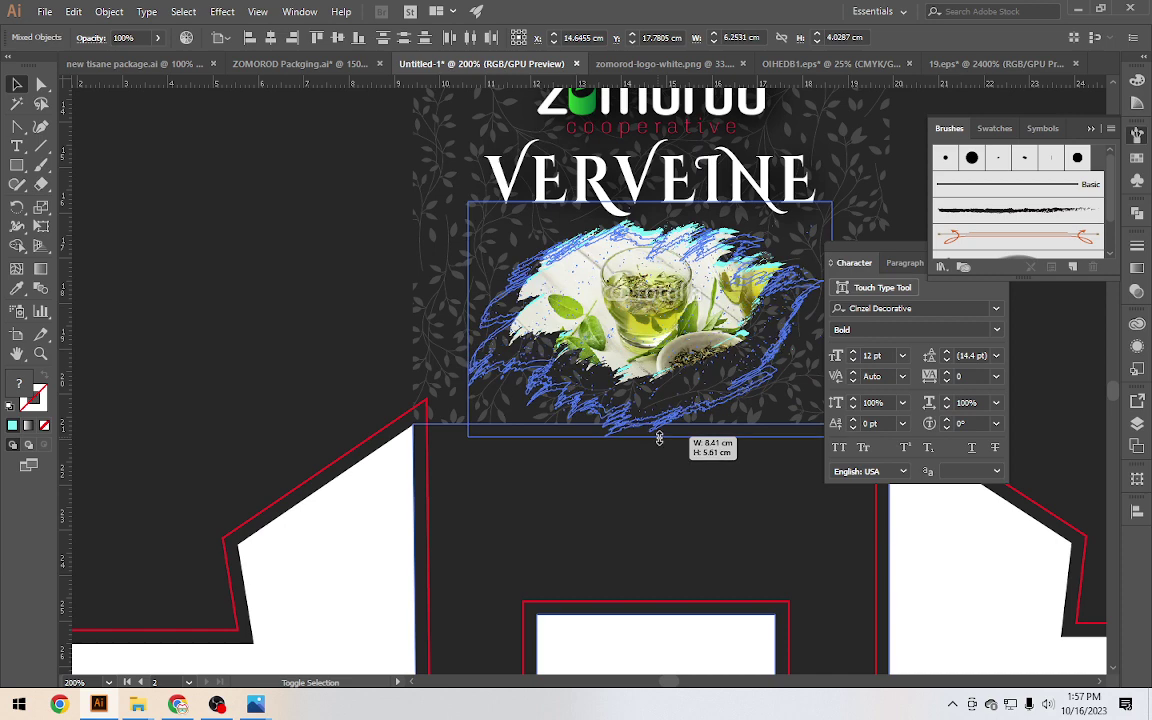
drag(649, 204, 650, 178)
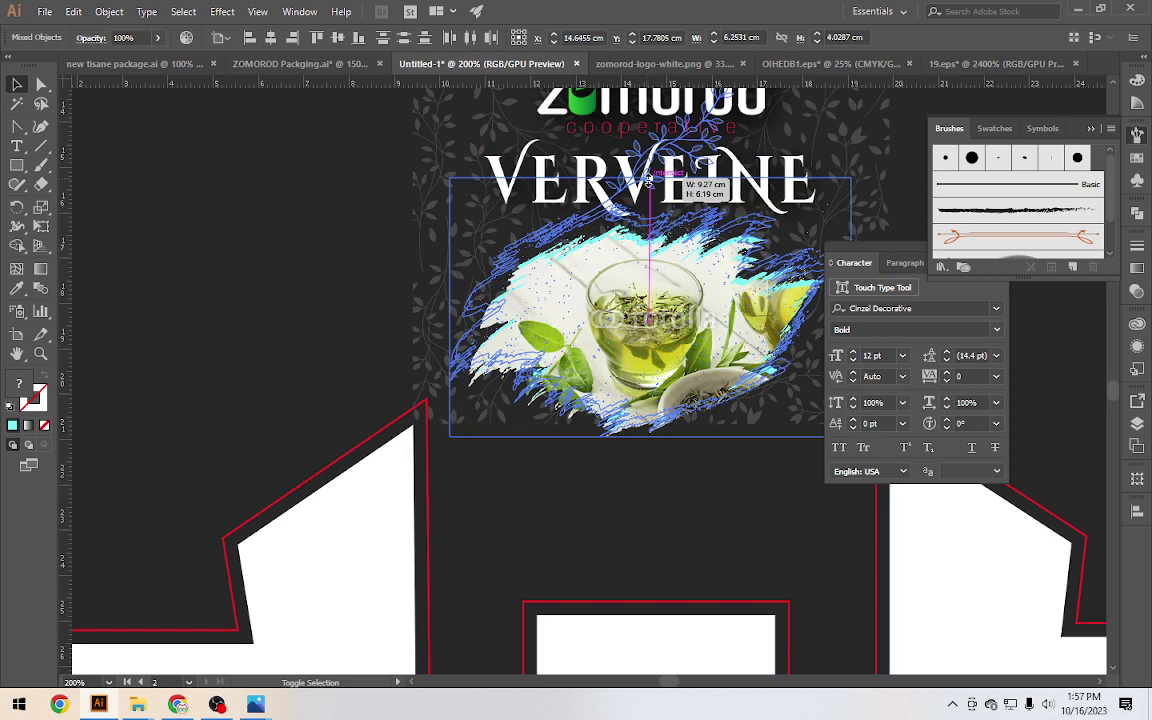
click(384, 494)
Inspect the VERVEINE title's anchors, then zoom out to view the whole front panel
scroll(411, 450, up, 2)
click(604, 265)
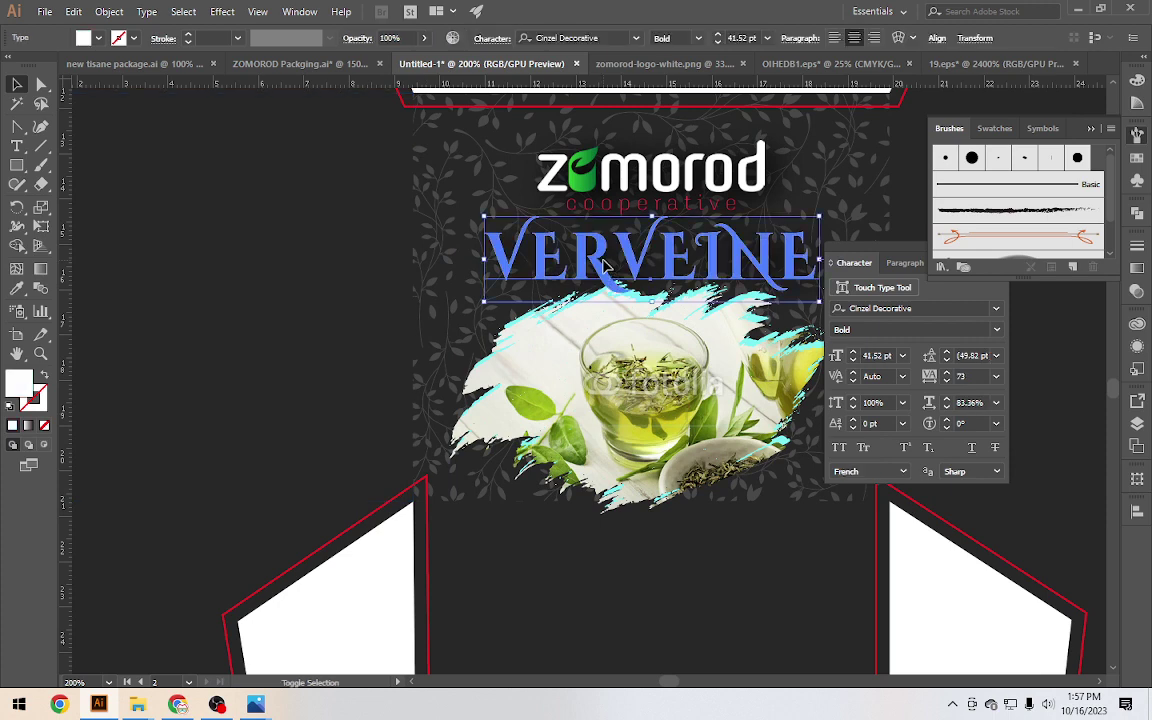
key(a)
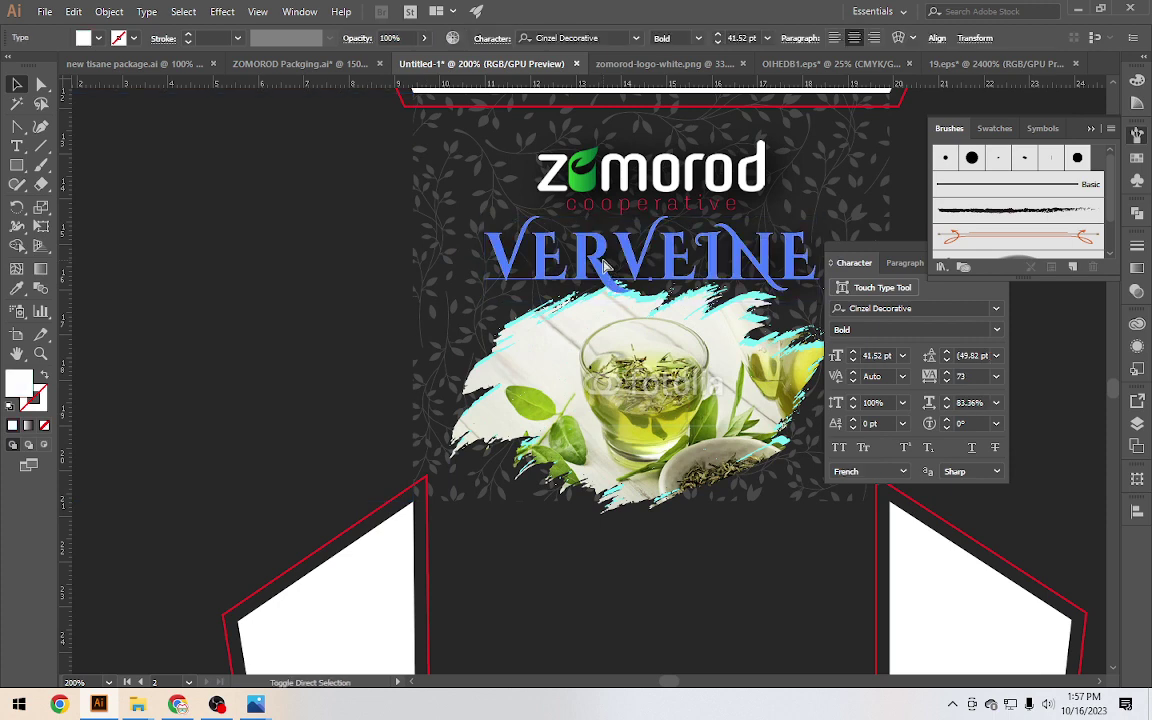
click(391, 575)
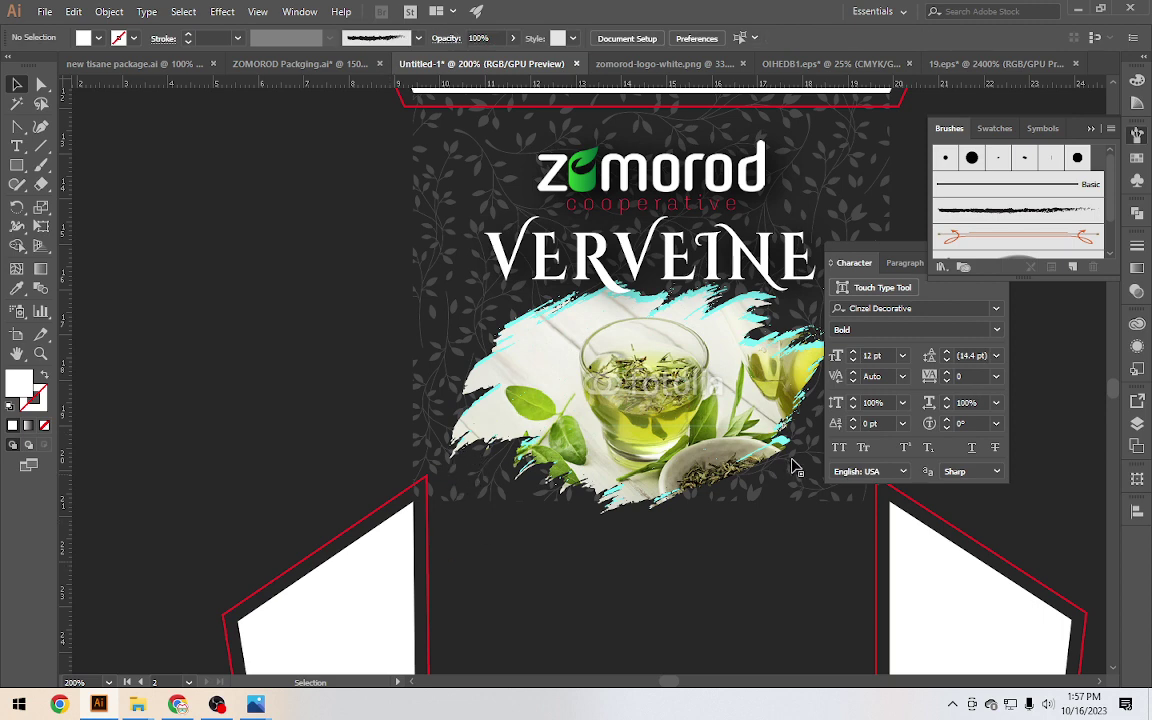
key(ctrl+minus)
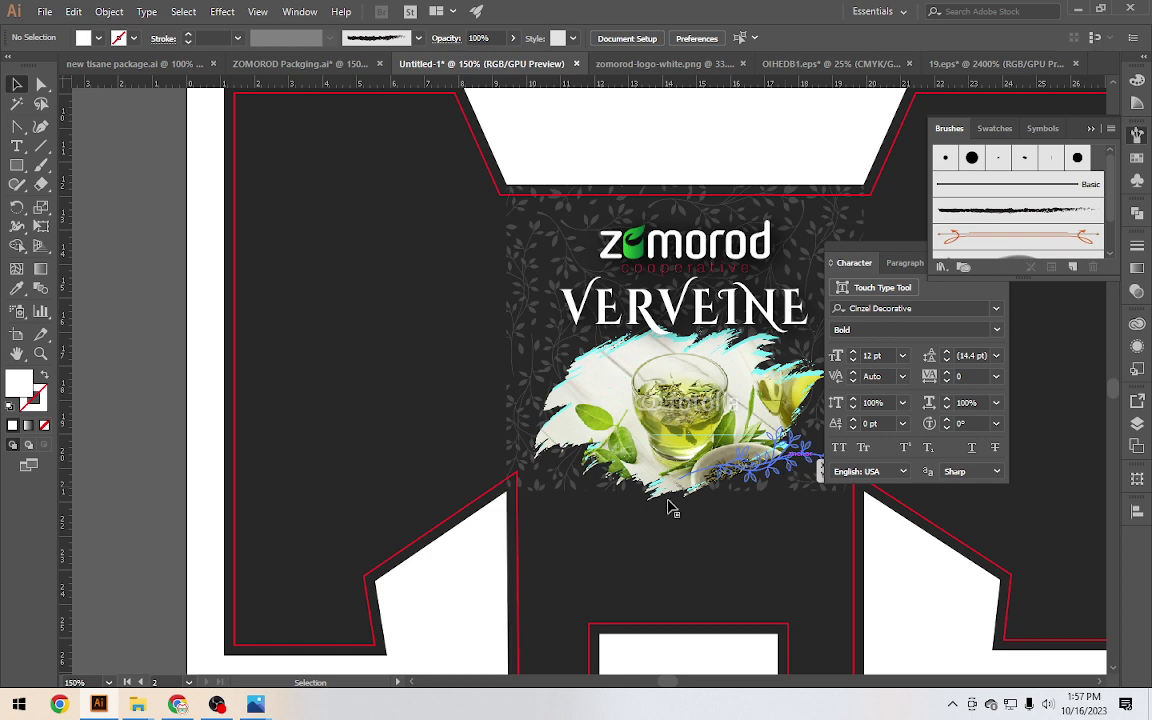
drag(473, 548, 356, 526)
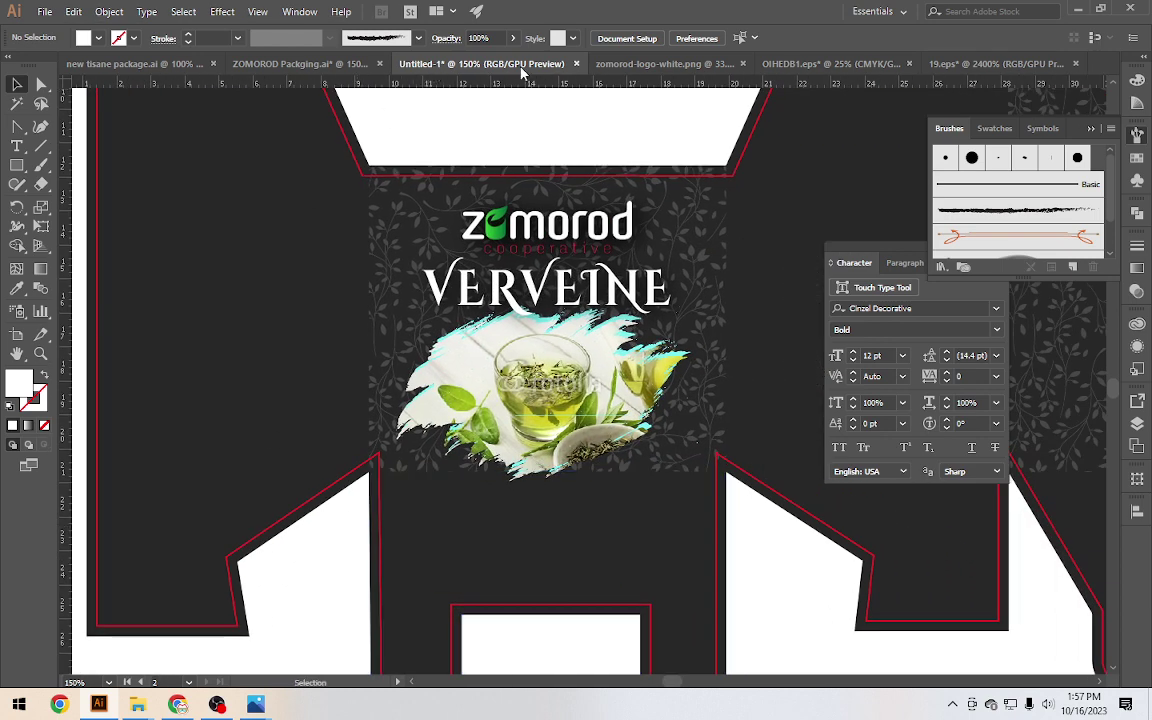
Glance at the white Zomorod logo, zoom on the ZOMOROD Packaging 20 x 2g tag, then go to Chrome
click(633, 65)
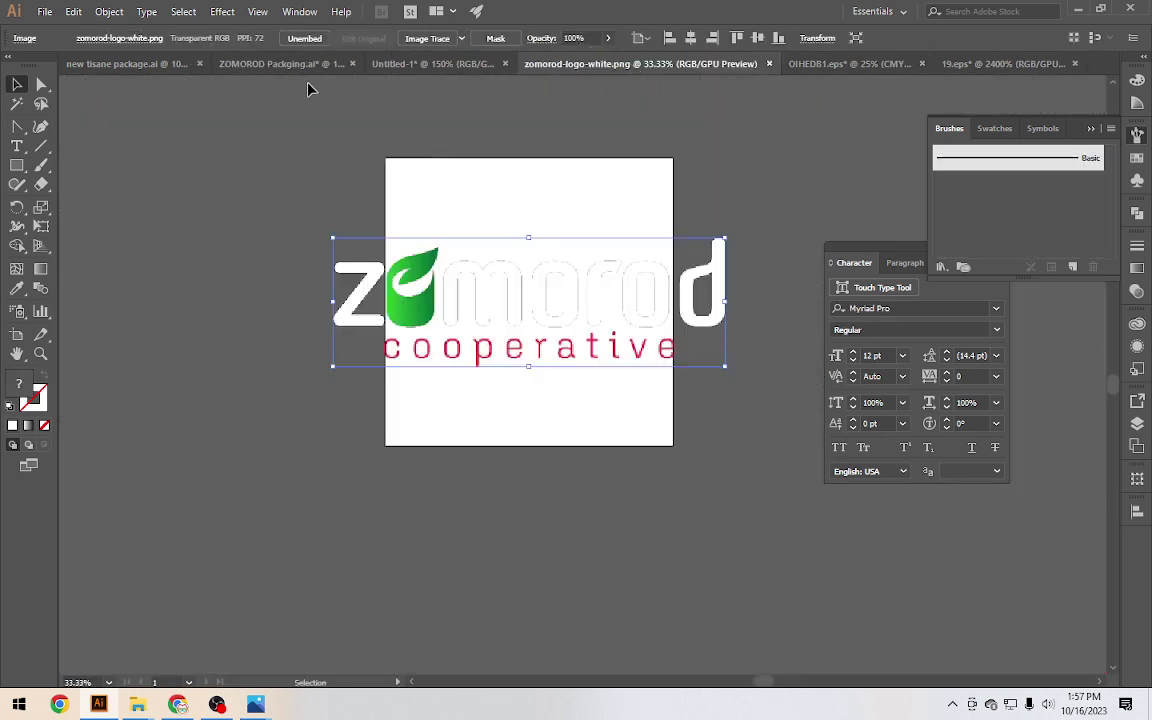
click(258, 63)
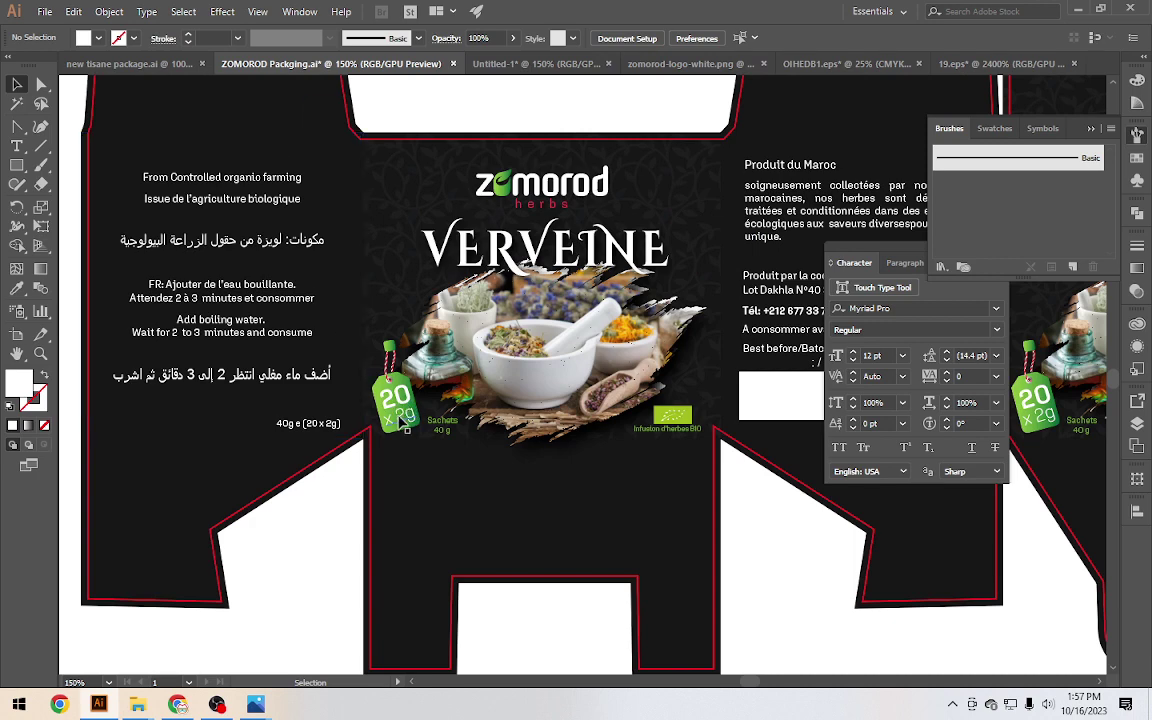
scroll(403, 425, up, 2)
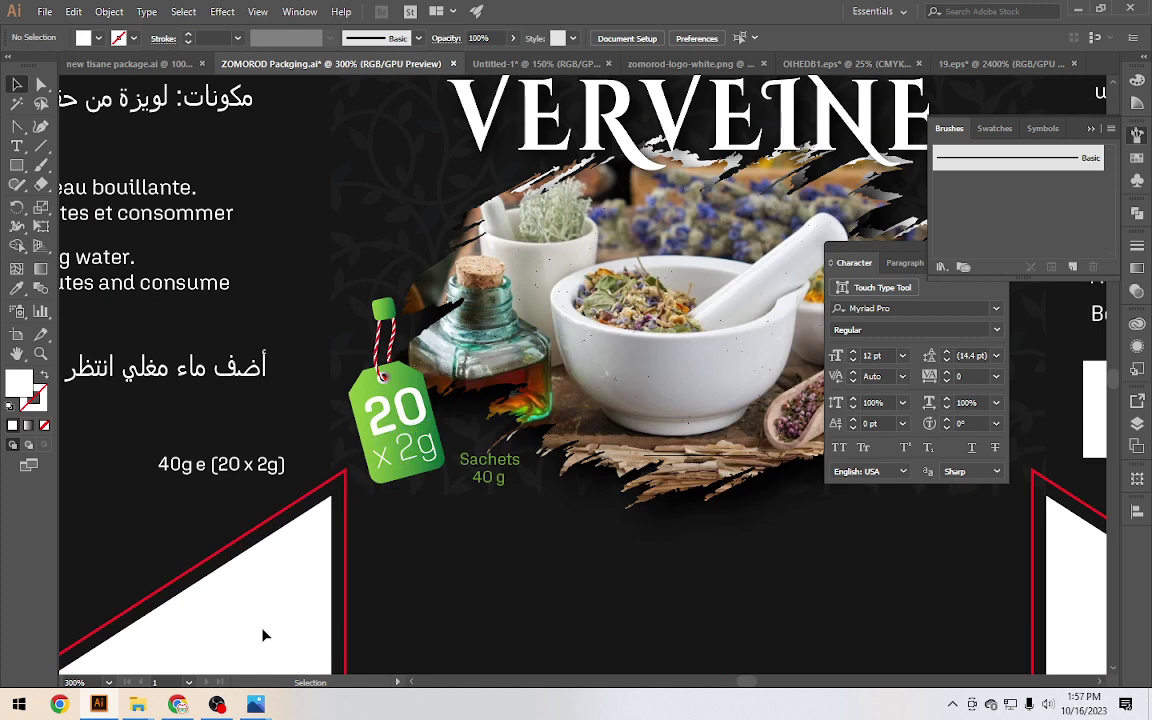
click(178, 704)
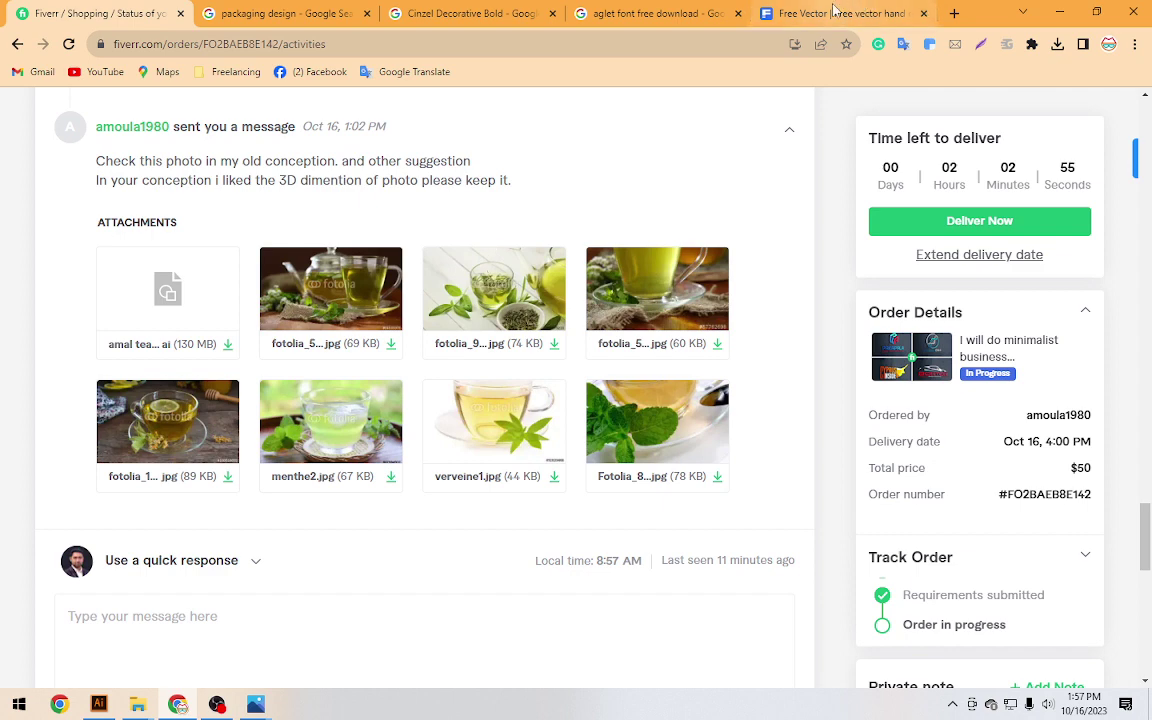
On Freepik, dismiss the attribution notice and replace the 'brush' search with 'tag'
click(784, 13)
click(1126, 124)
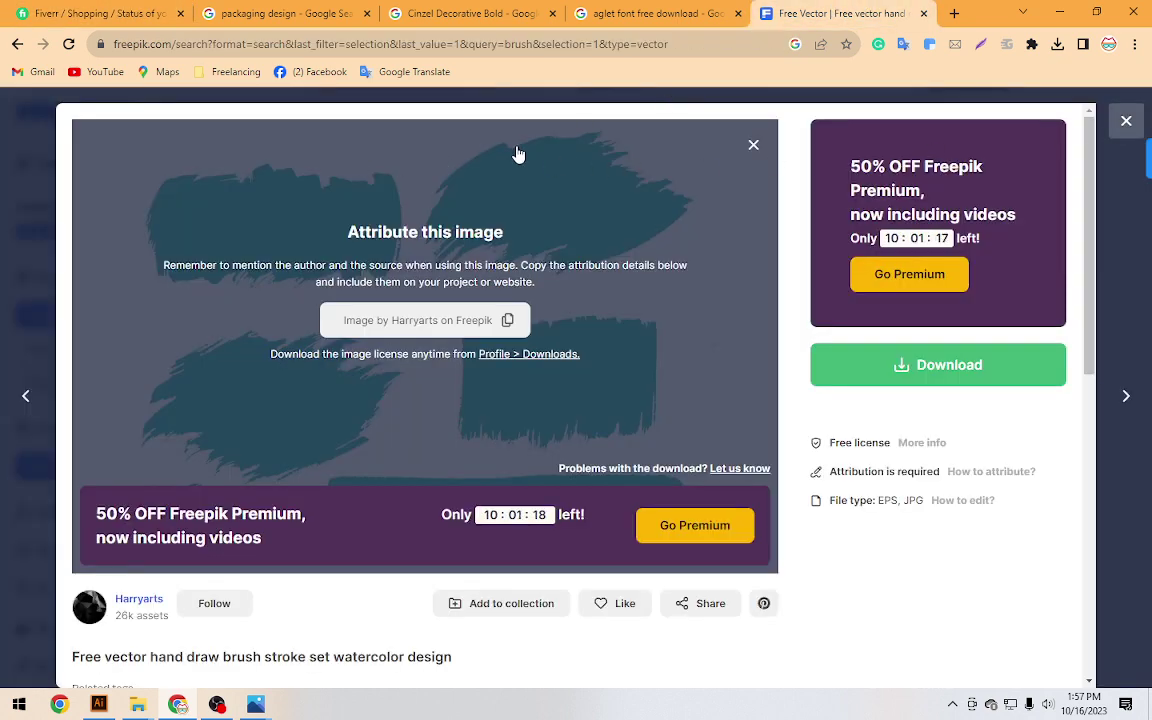
double_click(318, 113)
text(t)
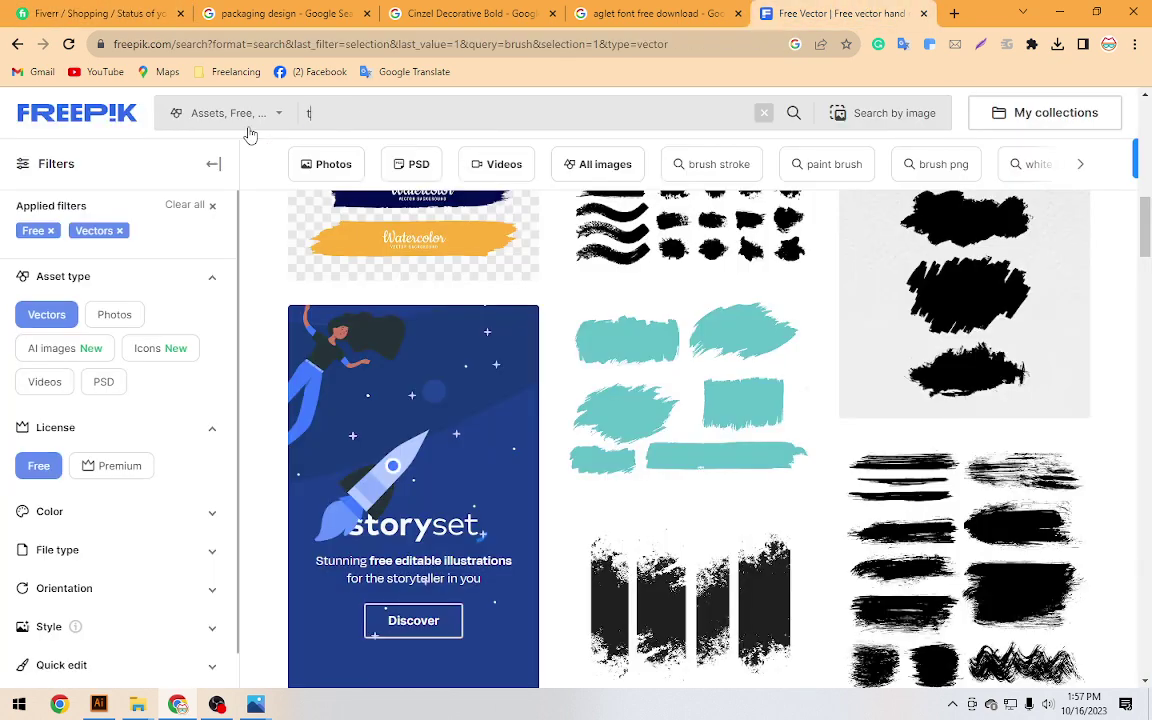
text(ag)
key(Return)
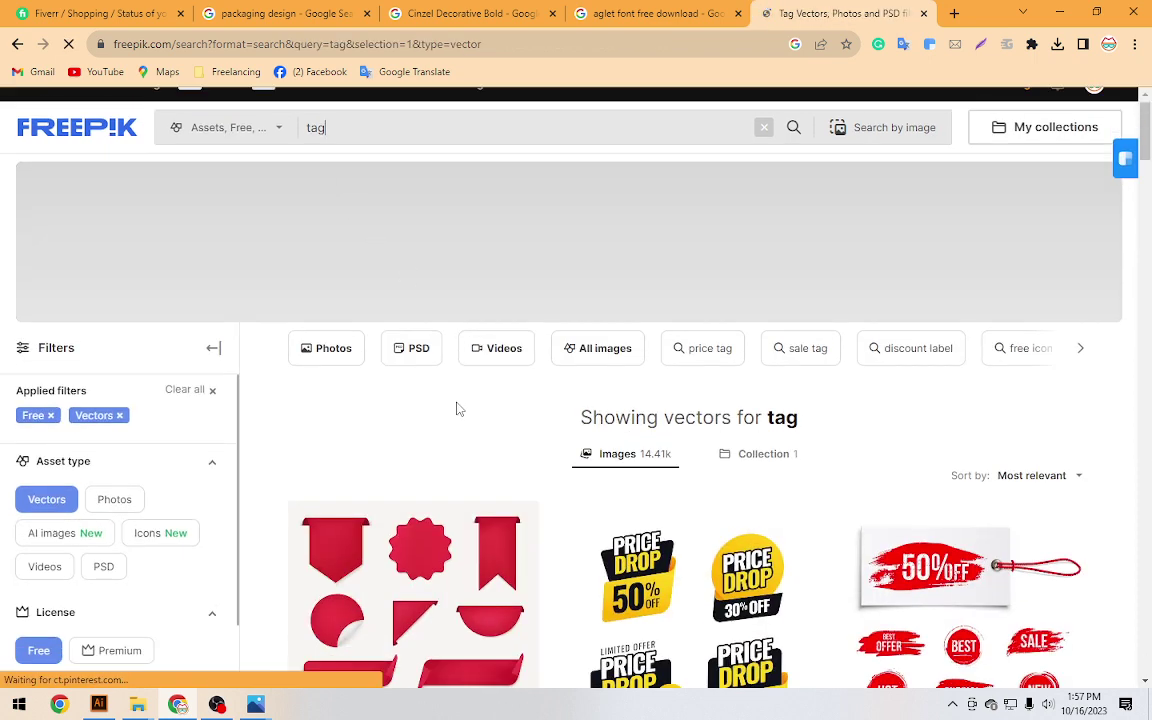
Scroll down through the free 'tag' vector results
scroll(458, 406, down, 3)
scroll(965, 385, down, 3)
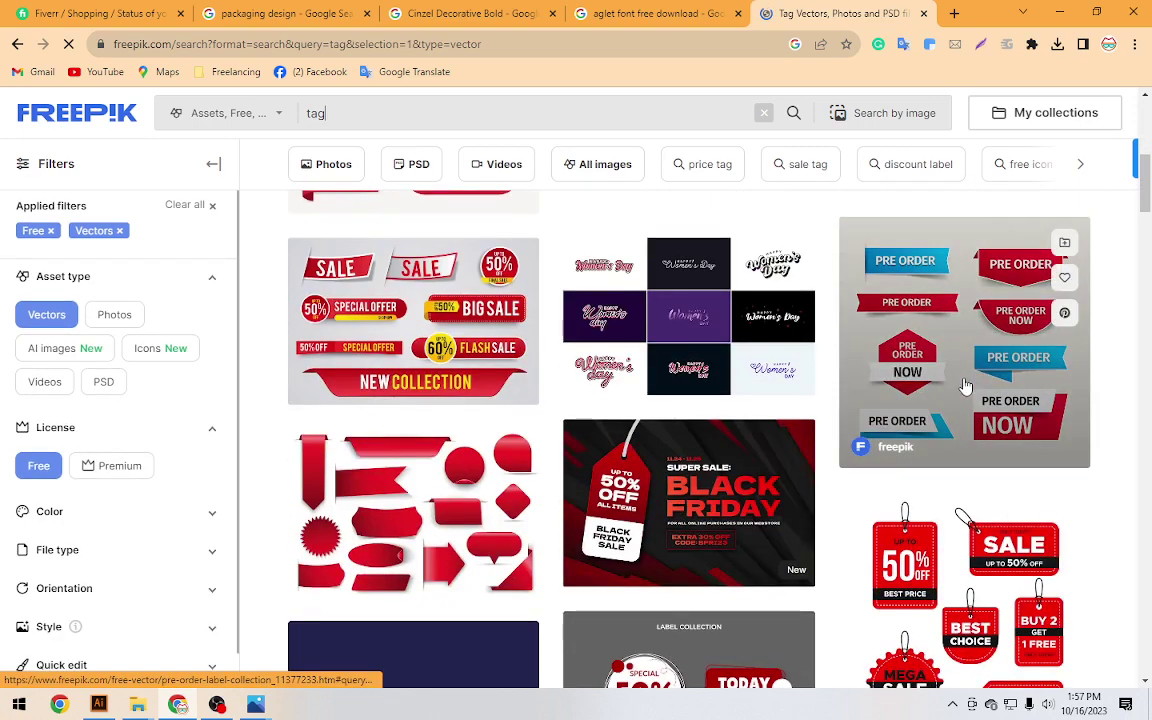
scroll(965, 385, down, 2)
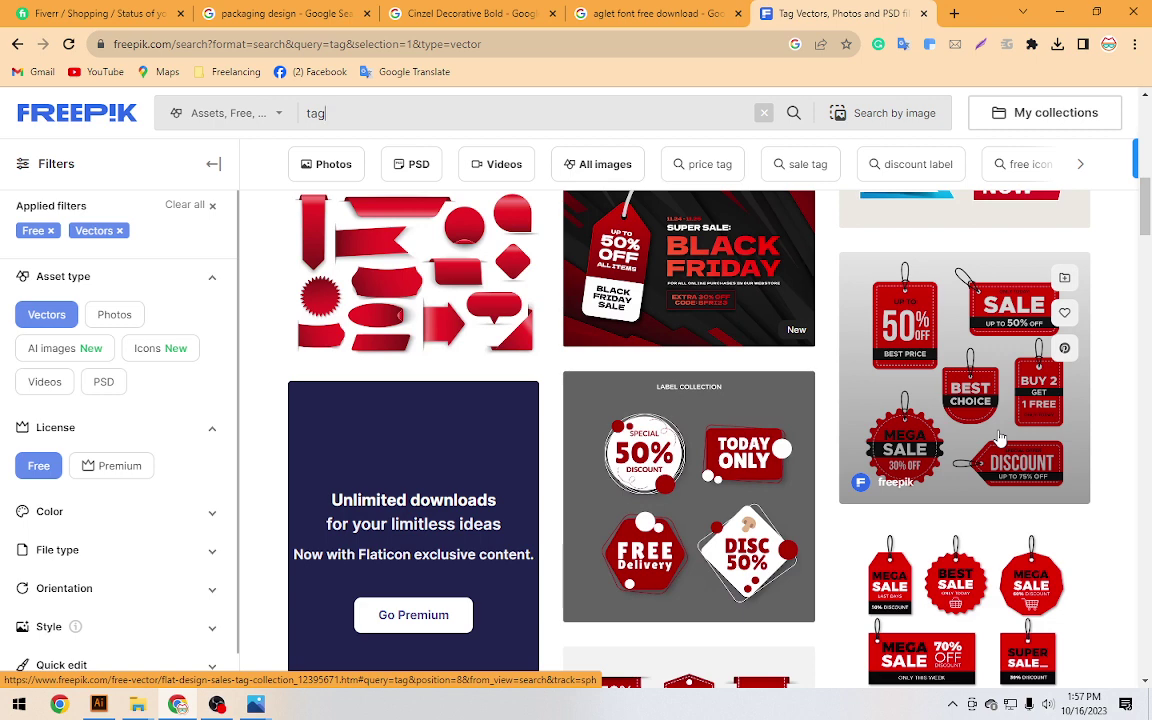
scroll(1000, 437, down, 2)
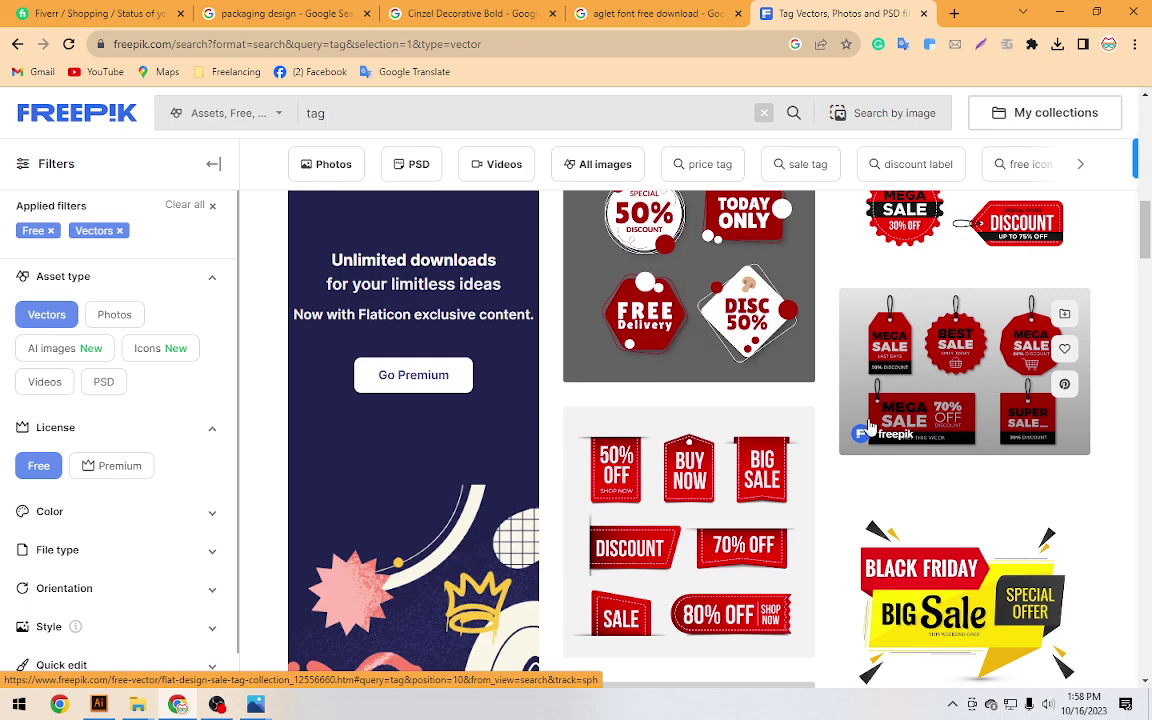
scroll(752, 450, down, 1)
scroll(585, 443, down, 3)
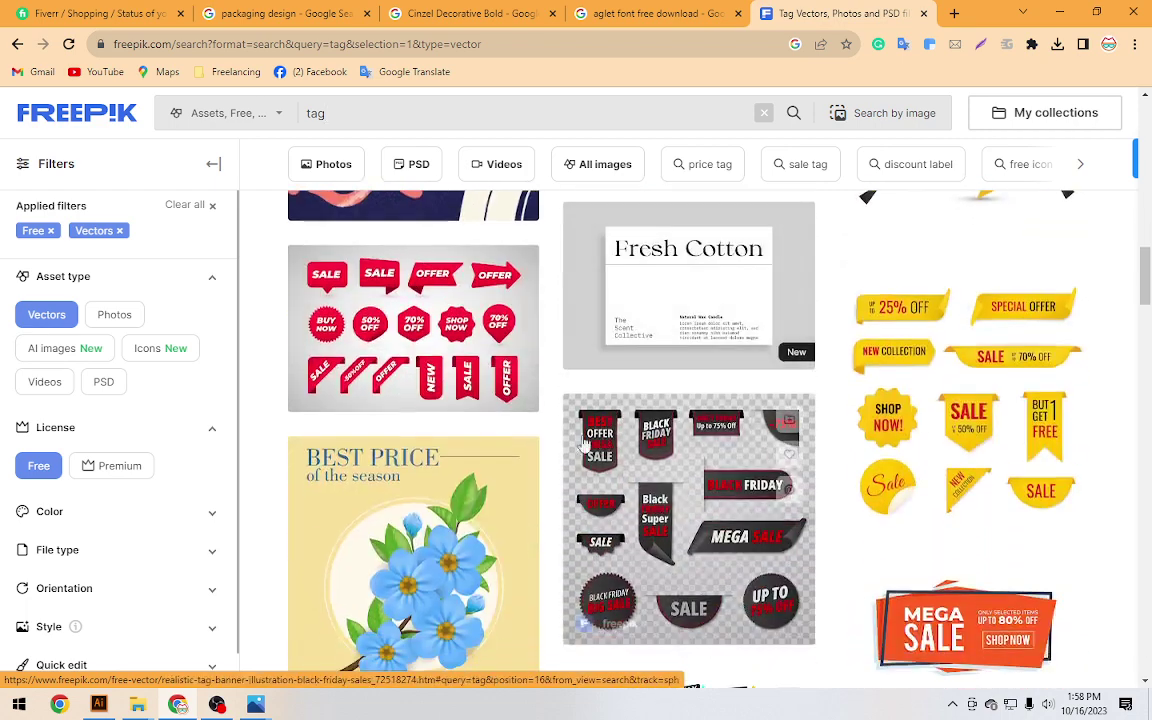
mouse_move(964, 400)
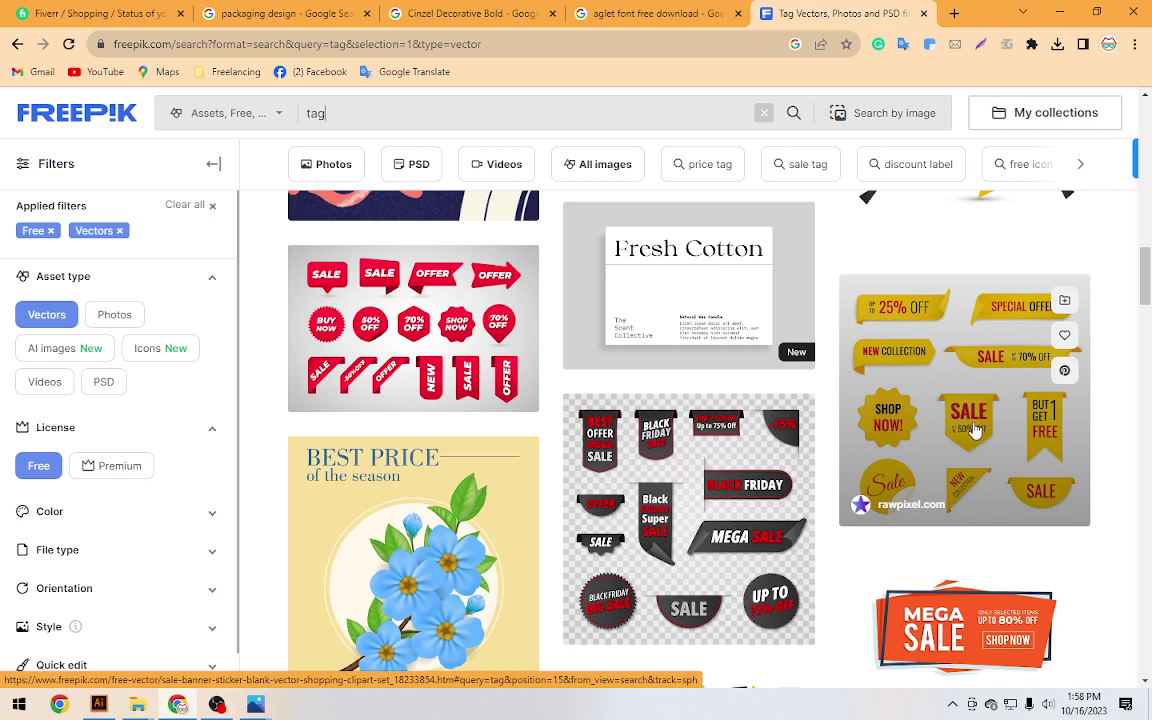
scroll(975, 430, down, 1)
scroll(975, 430, down, 3)
scroll(975, 430, down, 2)
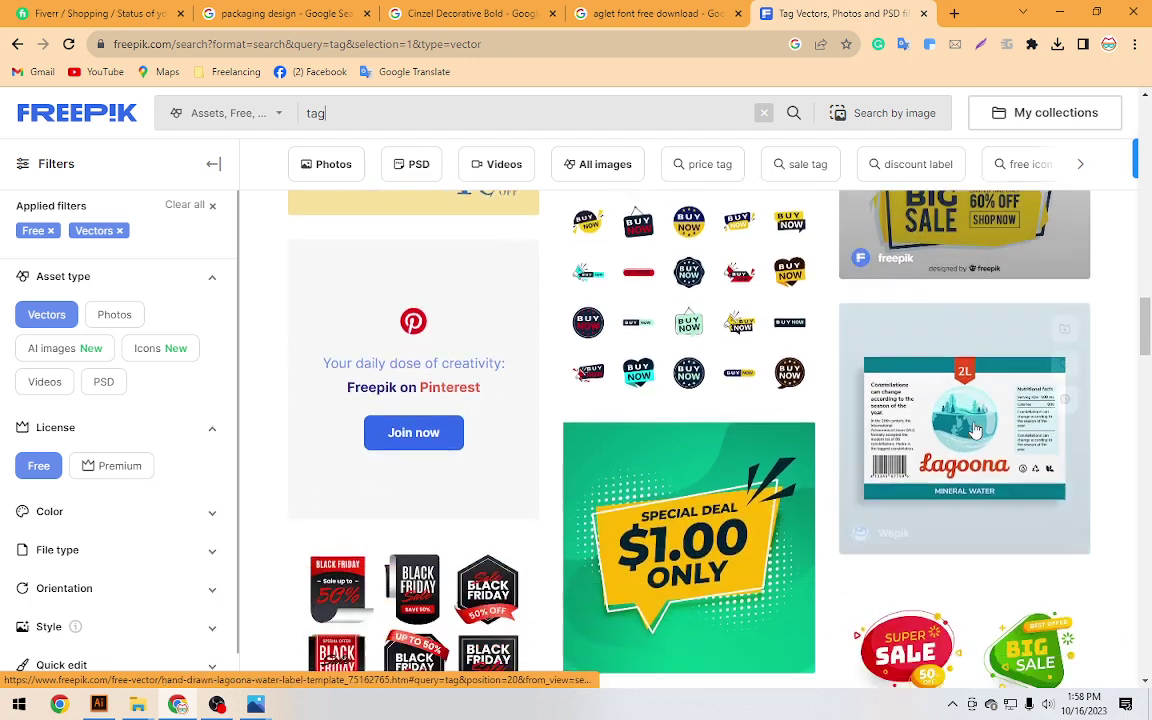
scroll(975, 430, down, 1)
Copy the green 20 x 2g tag into Untitled-1, placing it left of the tea photo
click(179, 705)
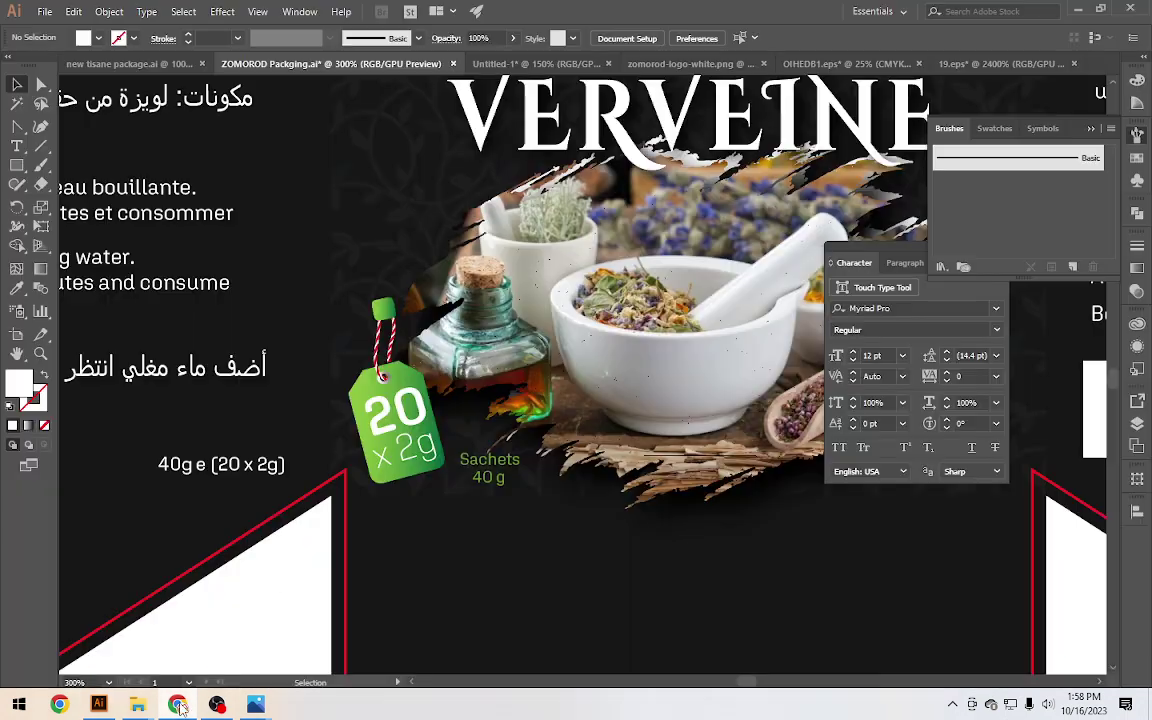
click(395, 400)
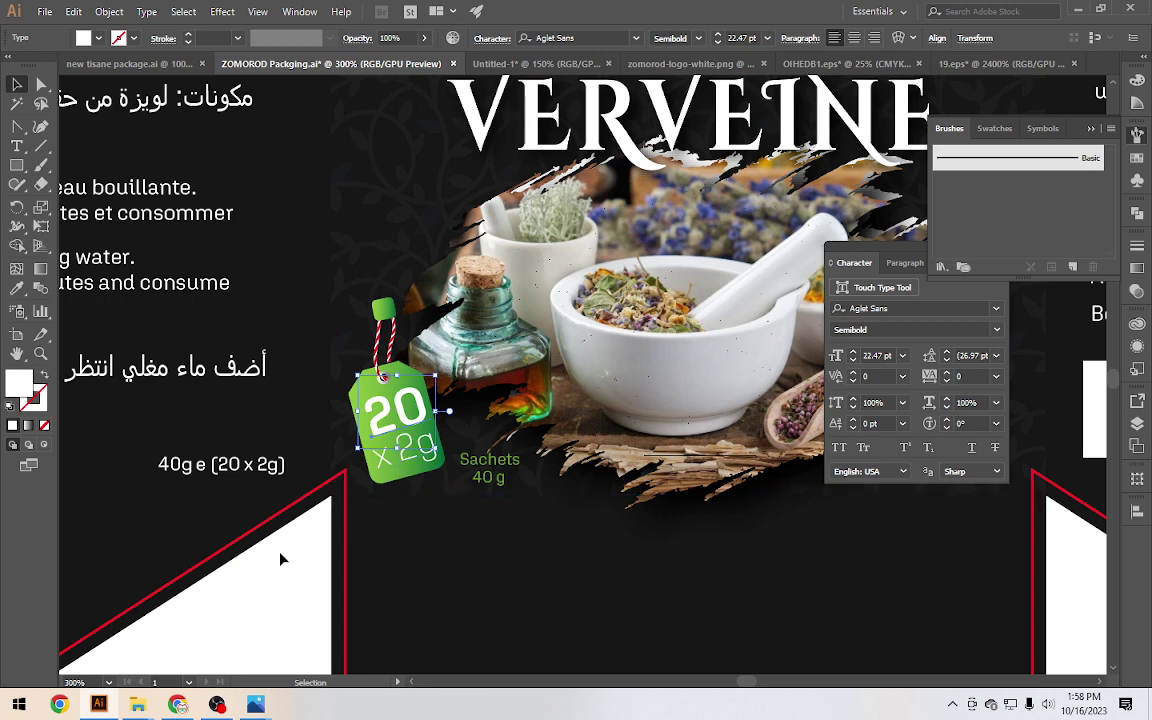
click(274, 585)
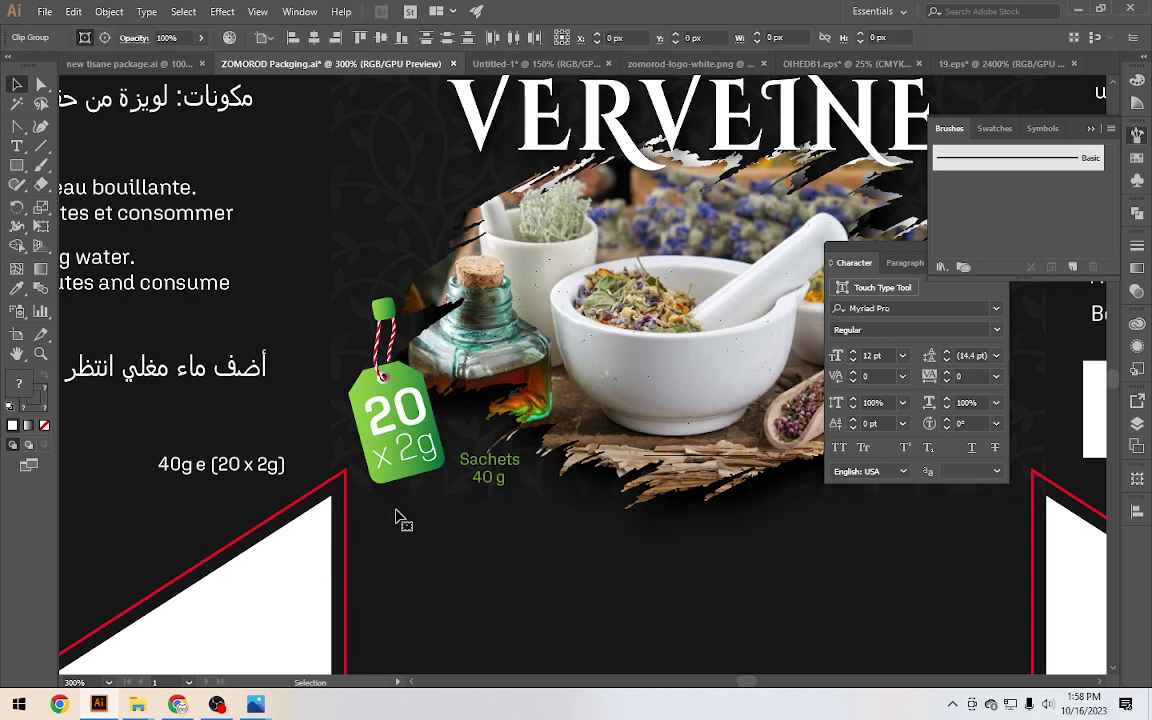
drag(396, 515, 340, 255)
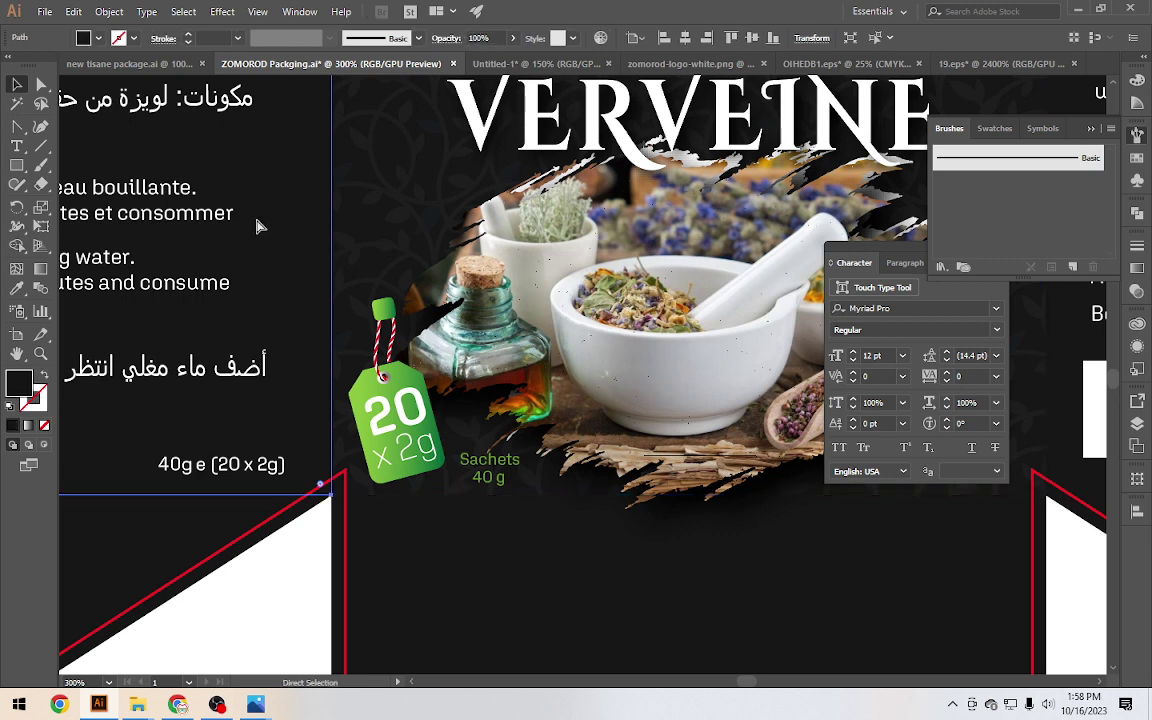
click(257, 226)
mouse_move(274, 206)
mouse_down()
mouse_move(440, 258)
mouse_move(497, 260)
mouse_up()
click(395, 272)
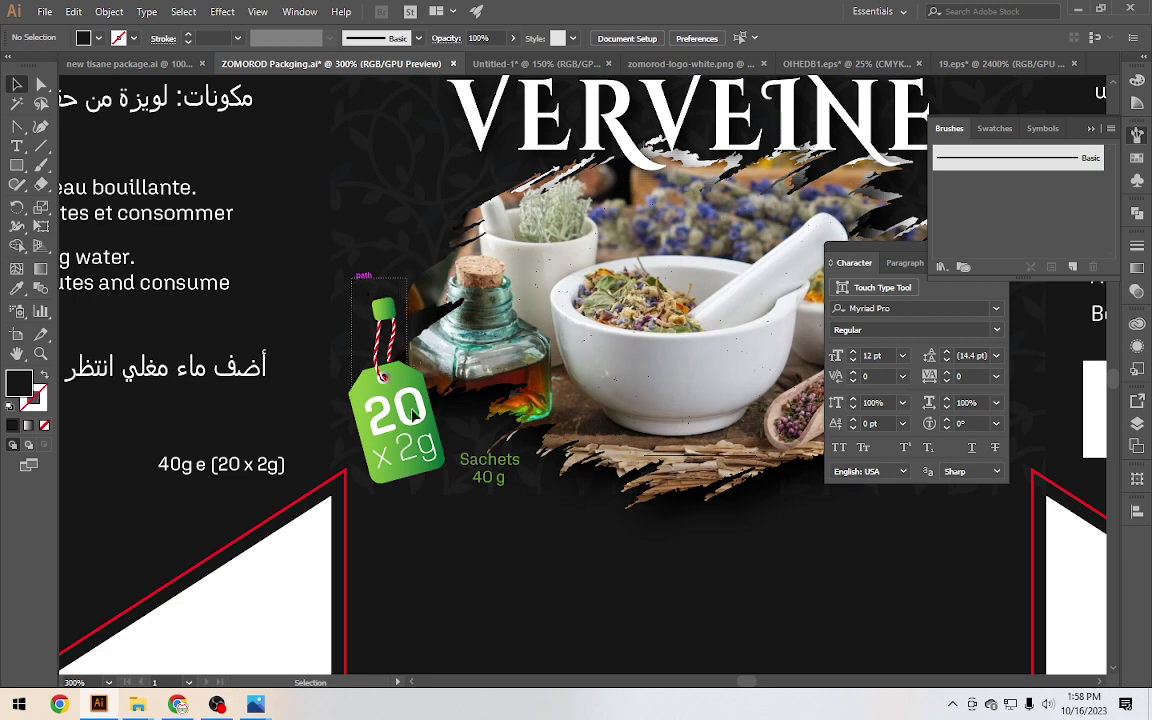
mouse_move(412, 387)
mouse_down()
mouse_move(301, 220)
mouse_move(363, 258)
mouse_up()
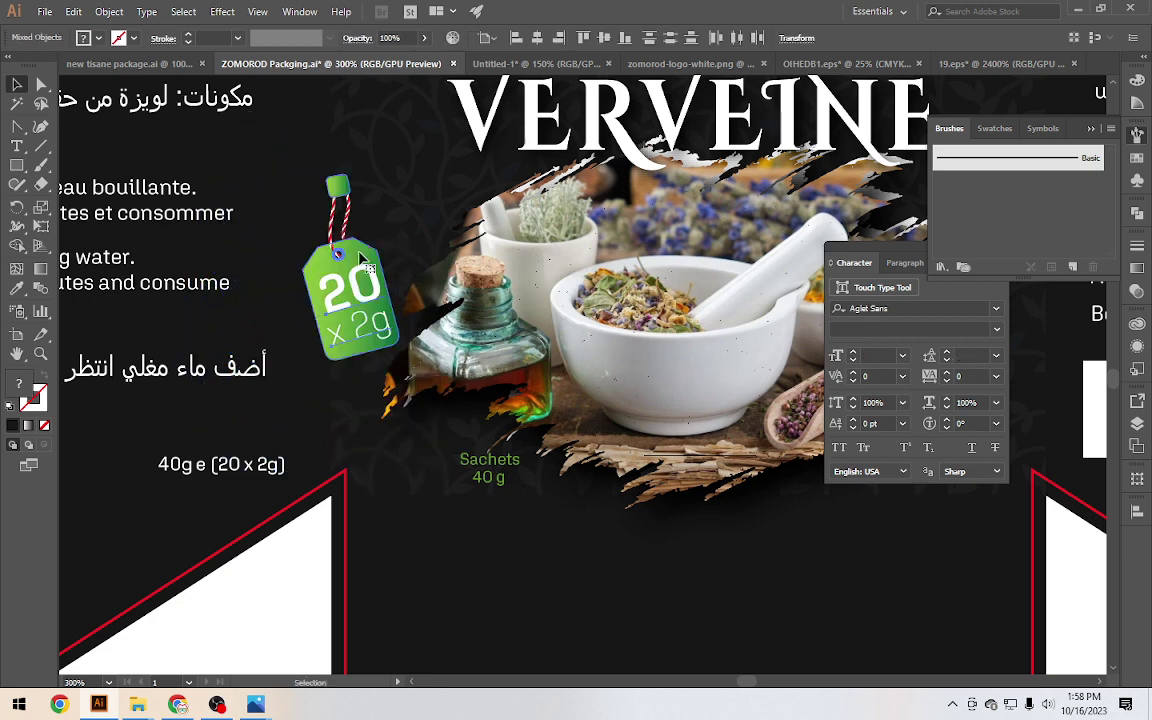
click(510, 63)
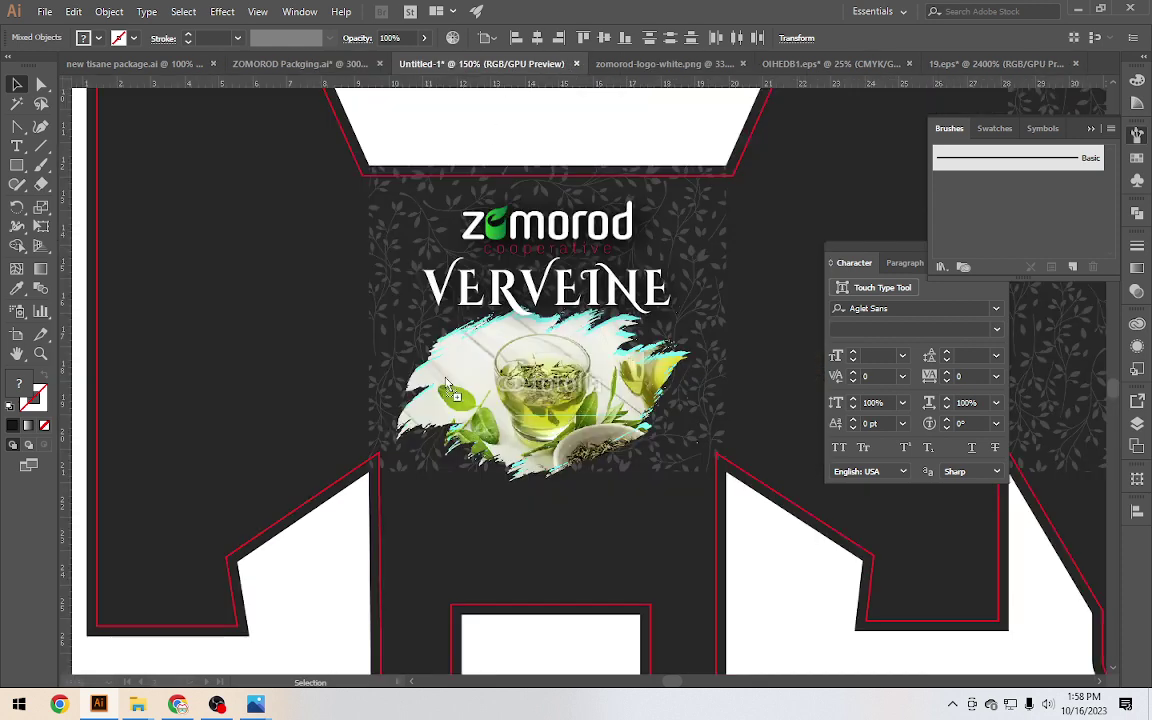
drag(447, 384, 377, 383)
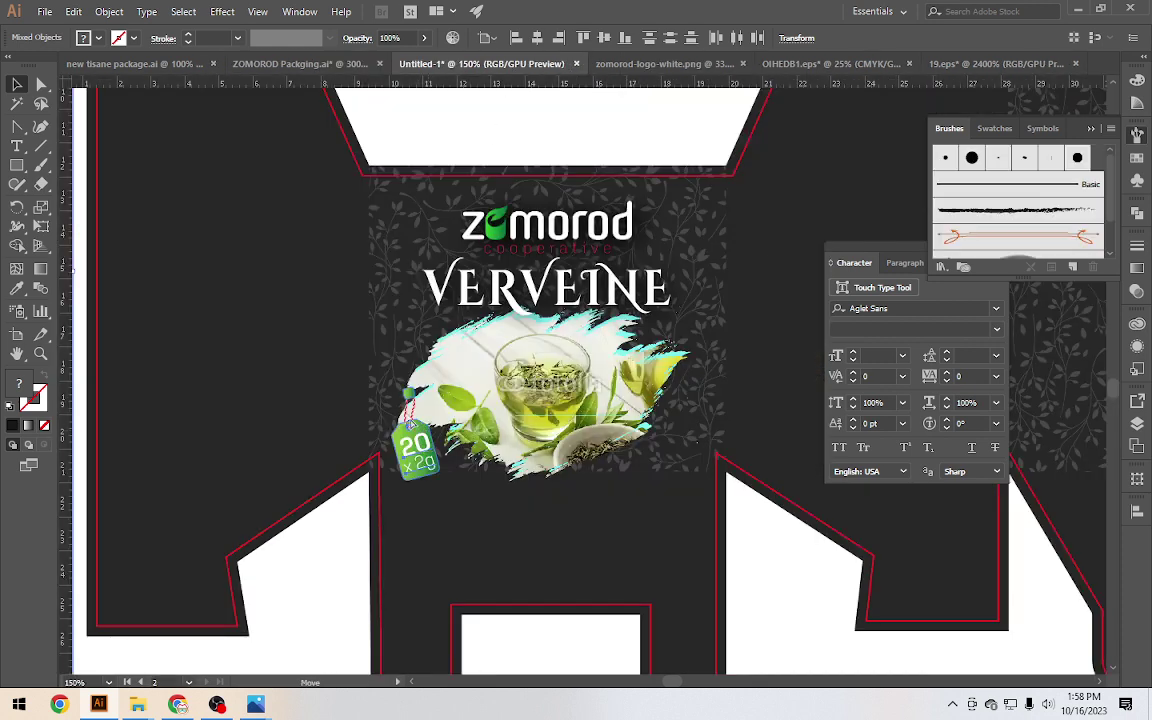
drag(419, 436, 398, 405)
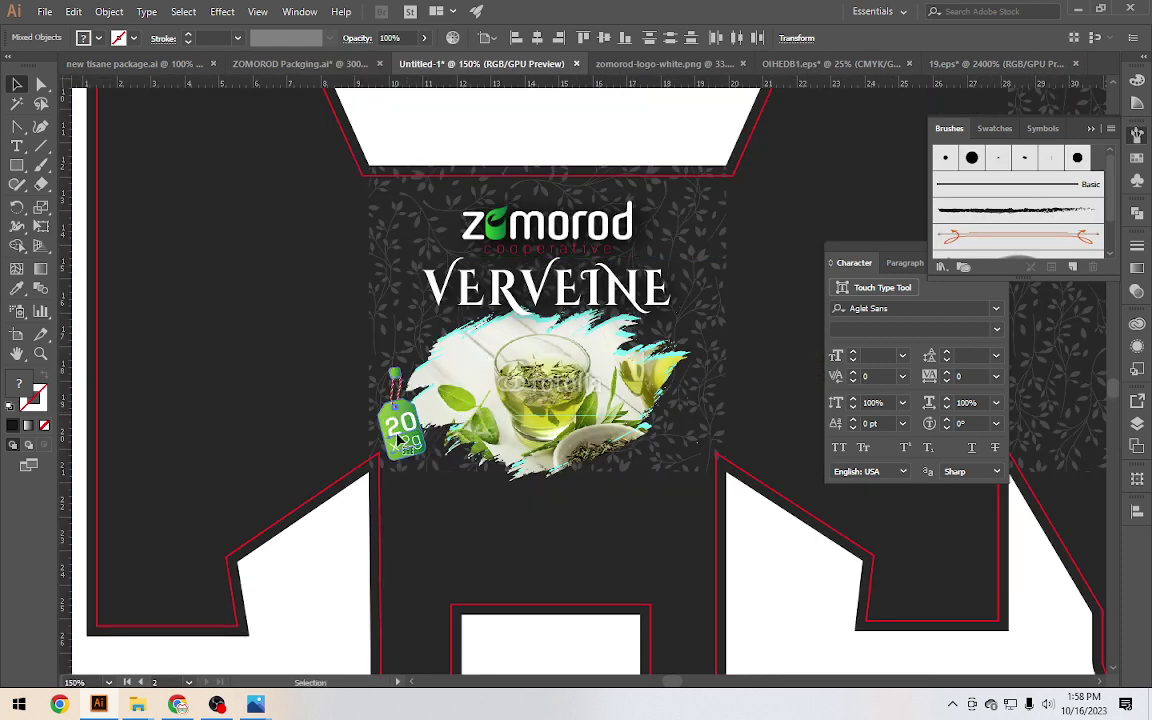
click(311, 477)
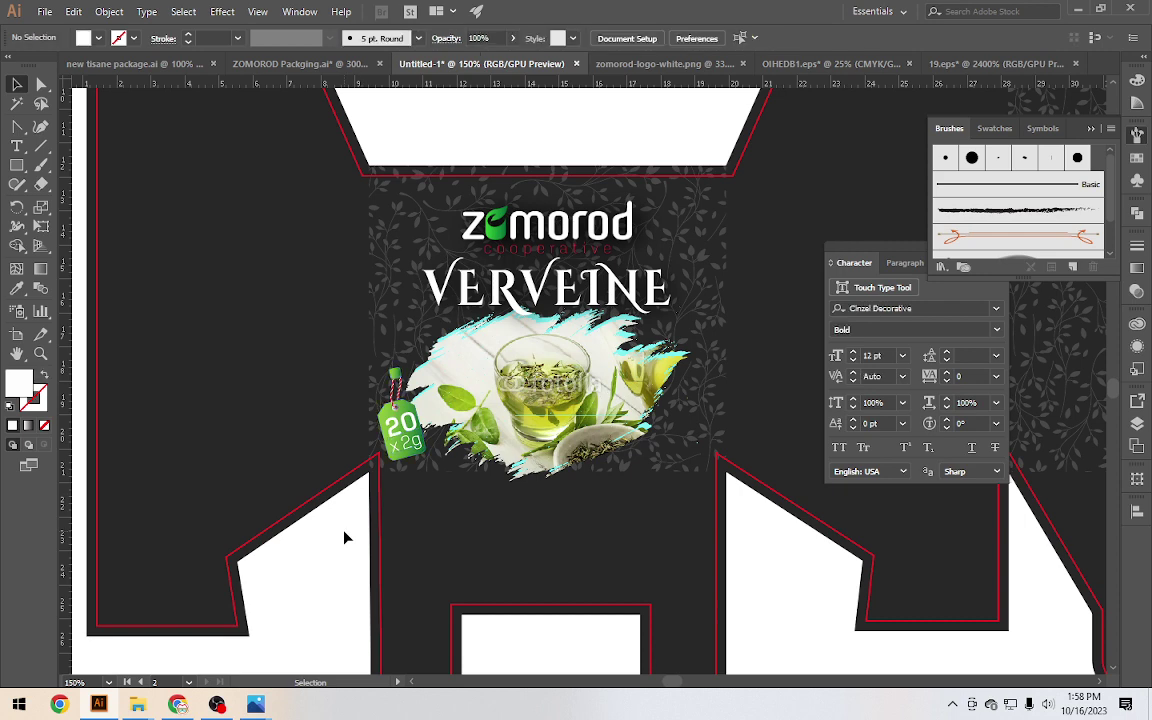
Bring the 'Sachets 40 g' text from ZOMOROD Packaging into the Untitled-1 layout
click(300, 63)
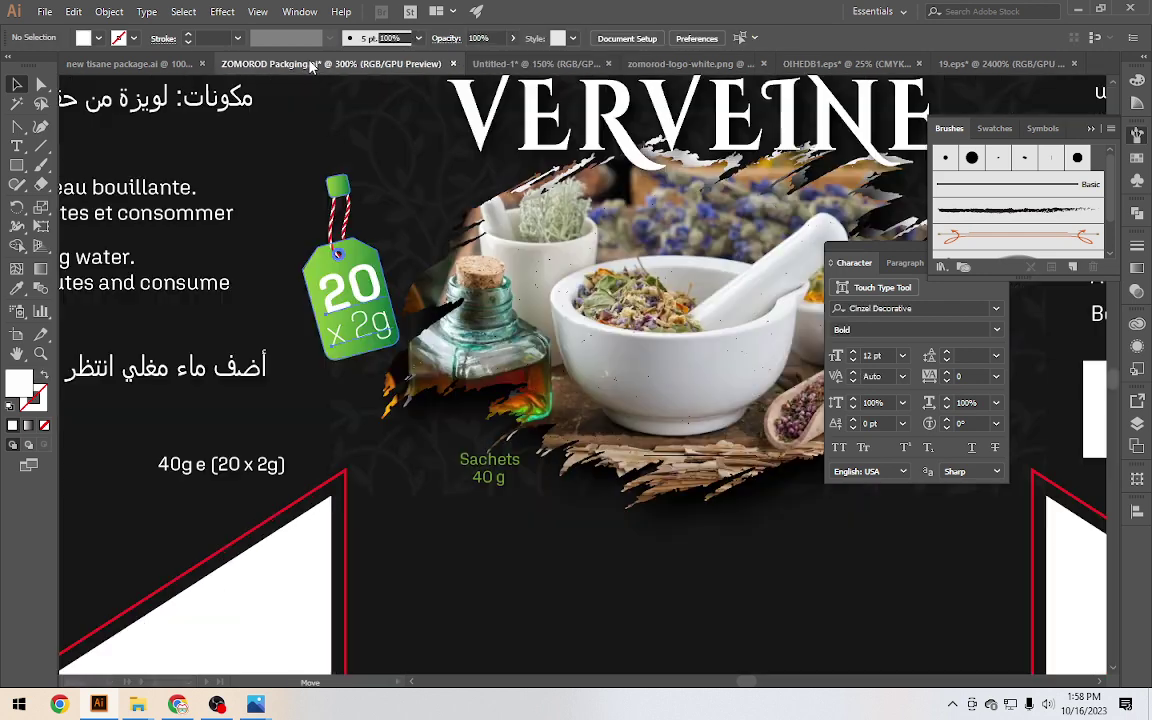
click(497, 470)
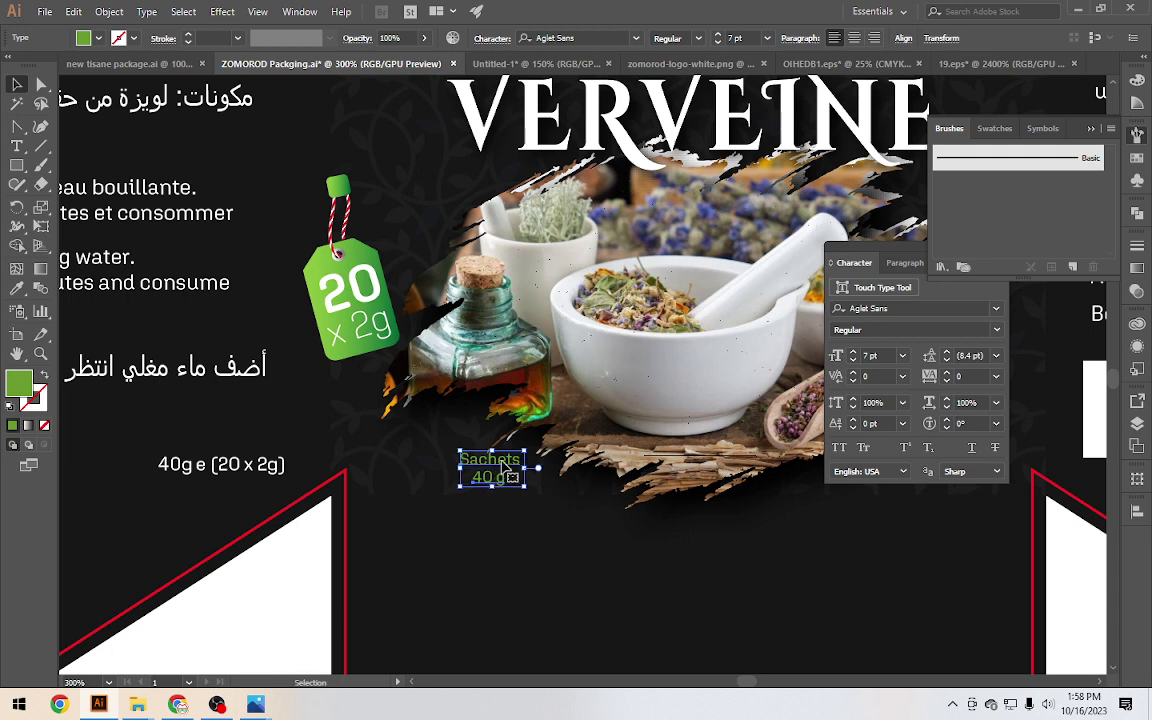
mouse_move(491, 485)
mouse_down()
mouse_move(551, 63)
mouse_move(449, 458)
mouse_move(413, 420)
mouse_up()
scroll(409, 418, up, 5)
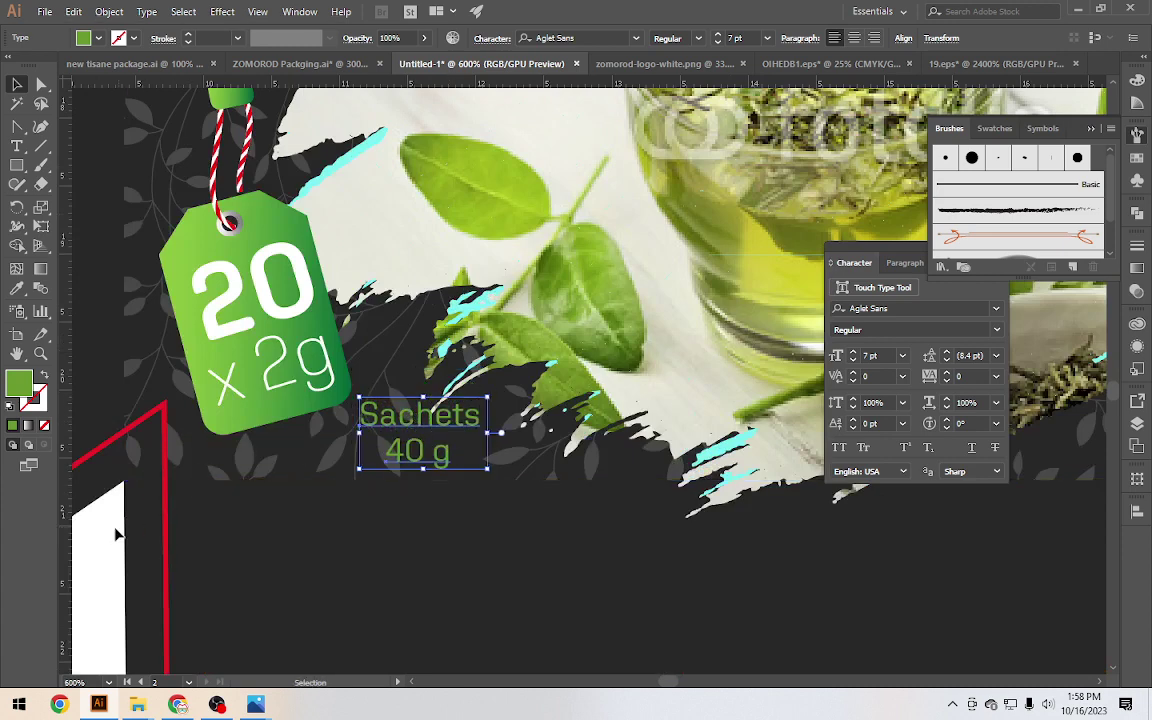
click(408, 476)
scroll(390, 430, down, 2)
scroll(390, 430, down, 2)
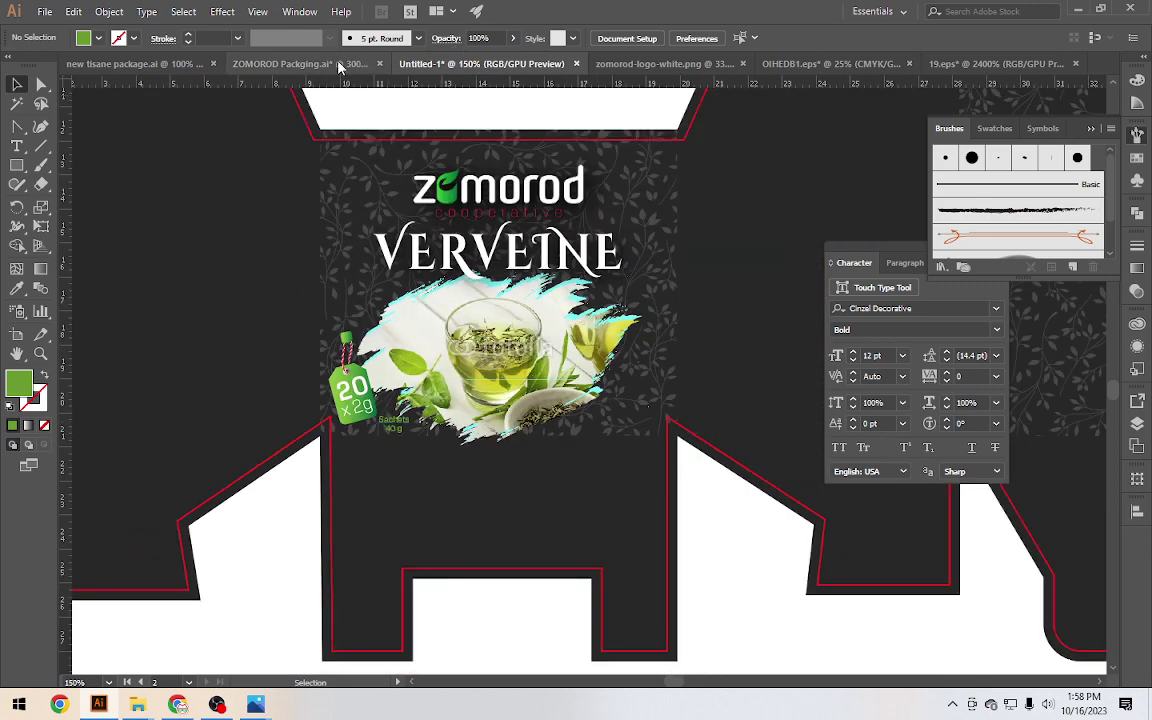
Drop the green BIO logo and its Infusion d'herbes BIO caption at the front panel's lower right
click(300, 63)
drag(650, 304, 348, 273)
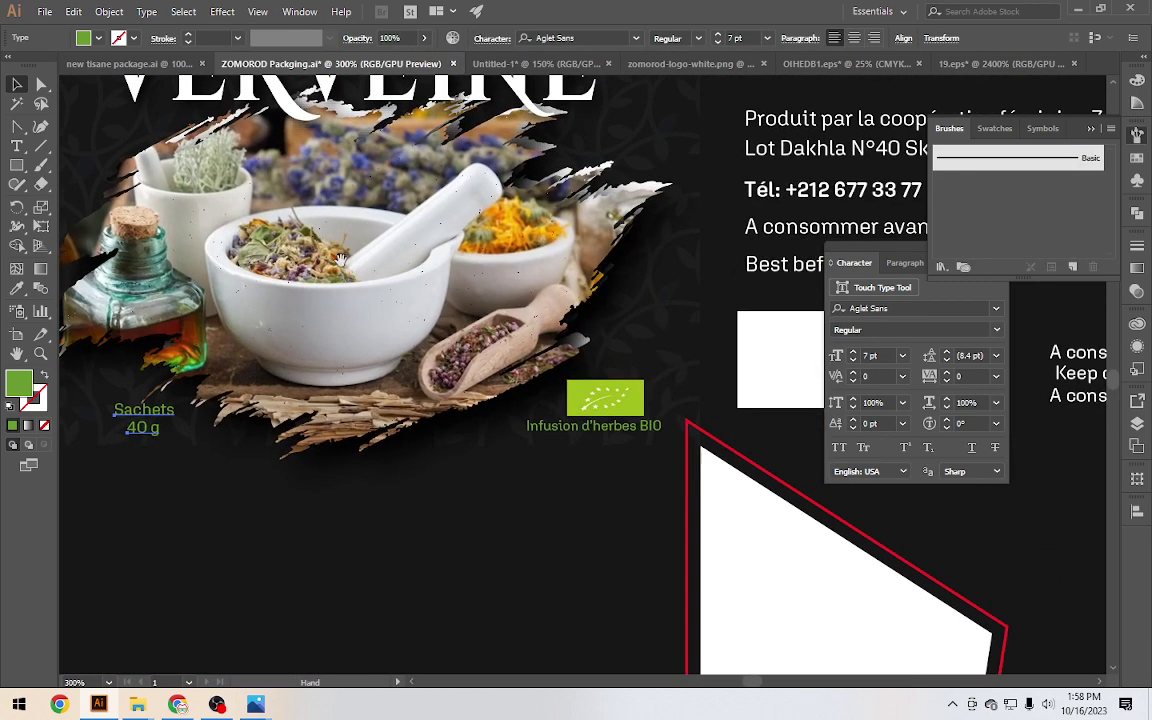
click(605, 397)
shift+click(597, 428)
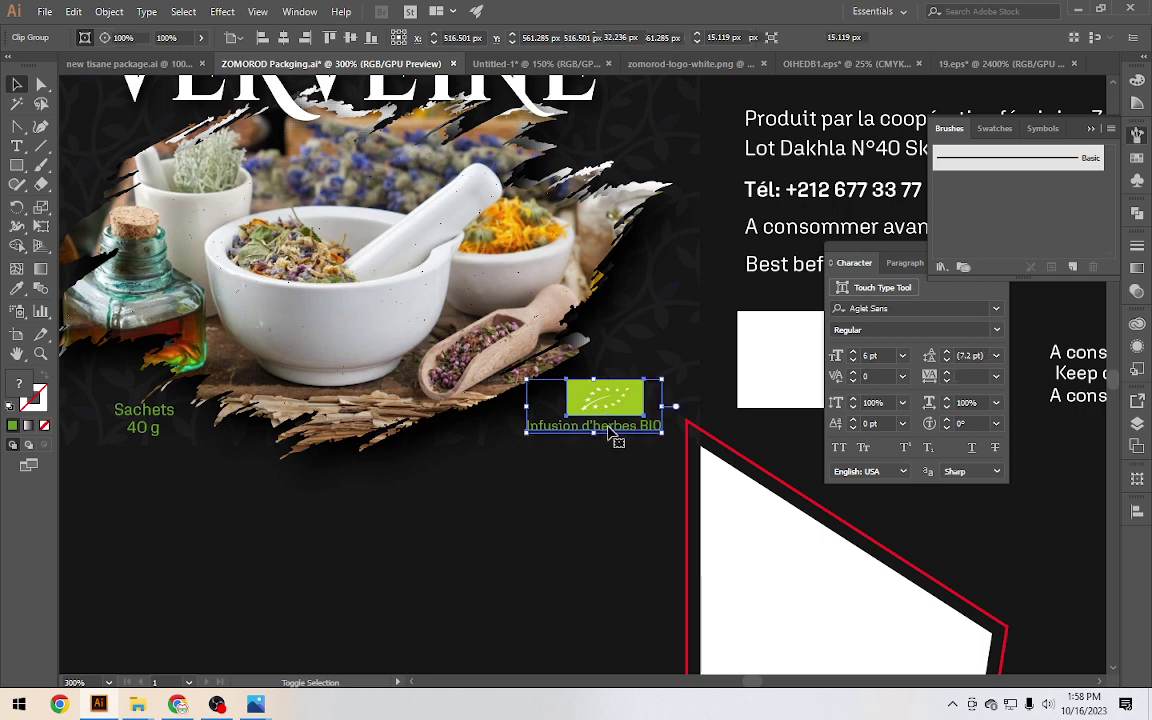
drag(605, 430, 519, 62)
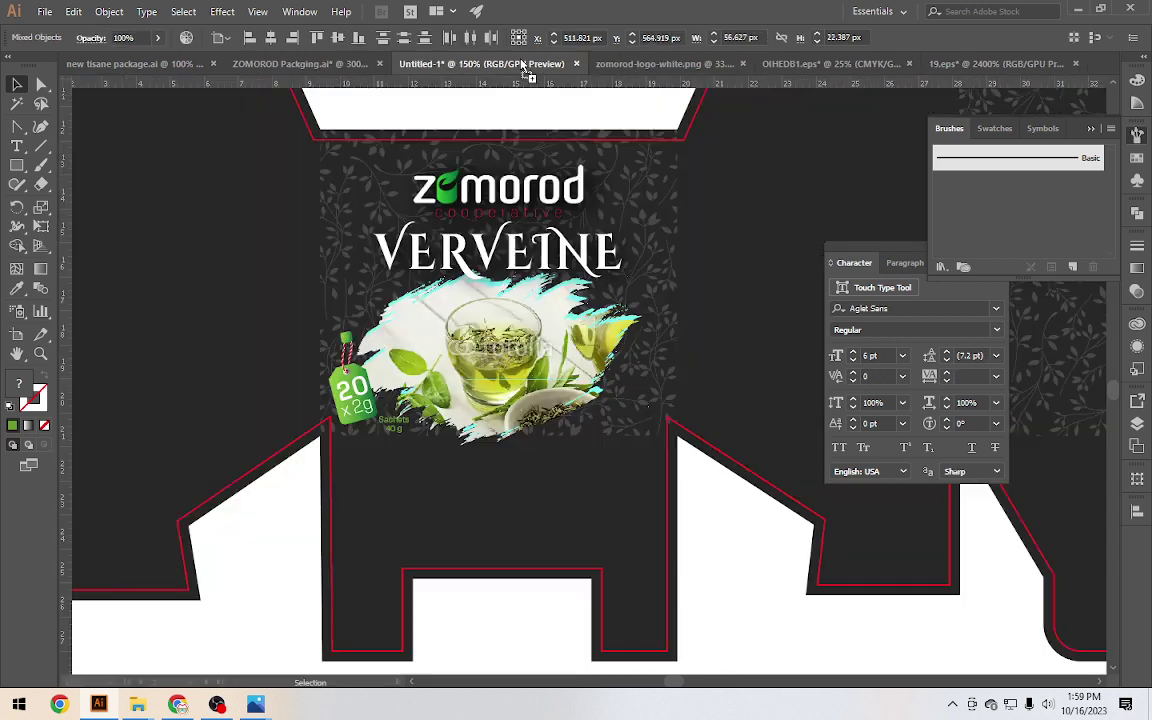
drag(519, 62, 636, 418)
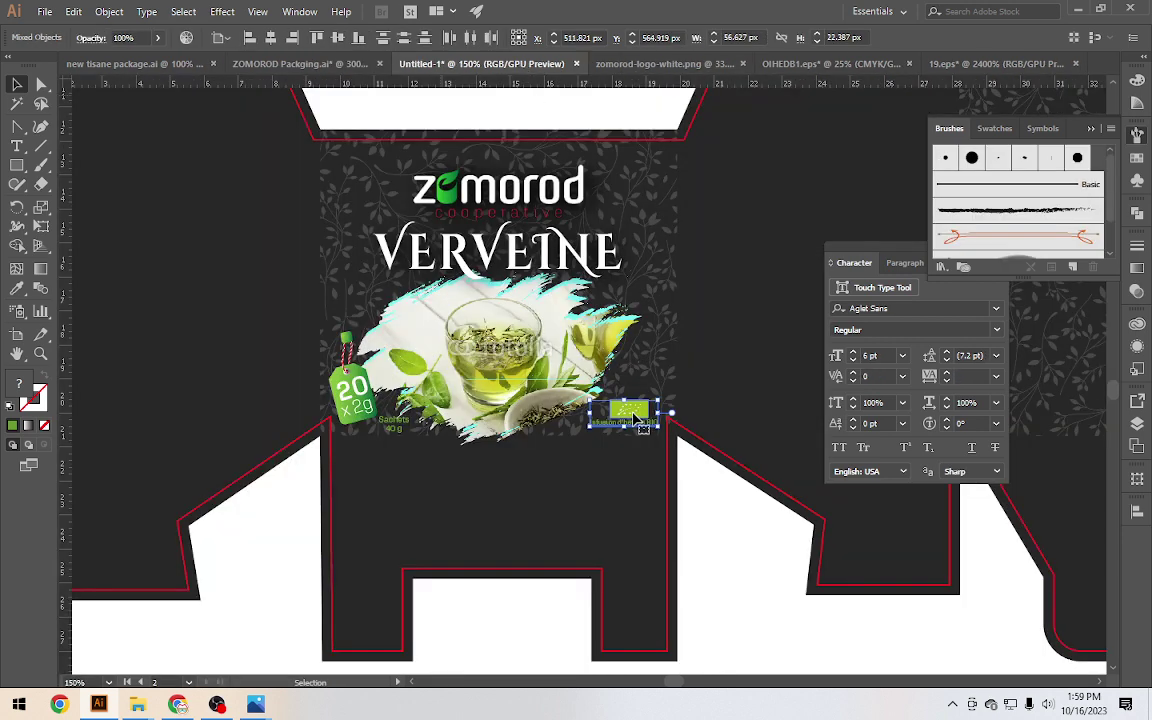
click(705, 485)
scroll(720, 496, down, 1)
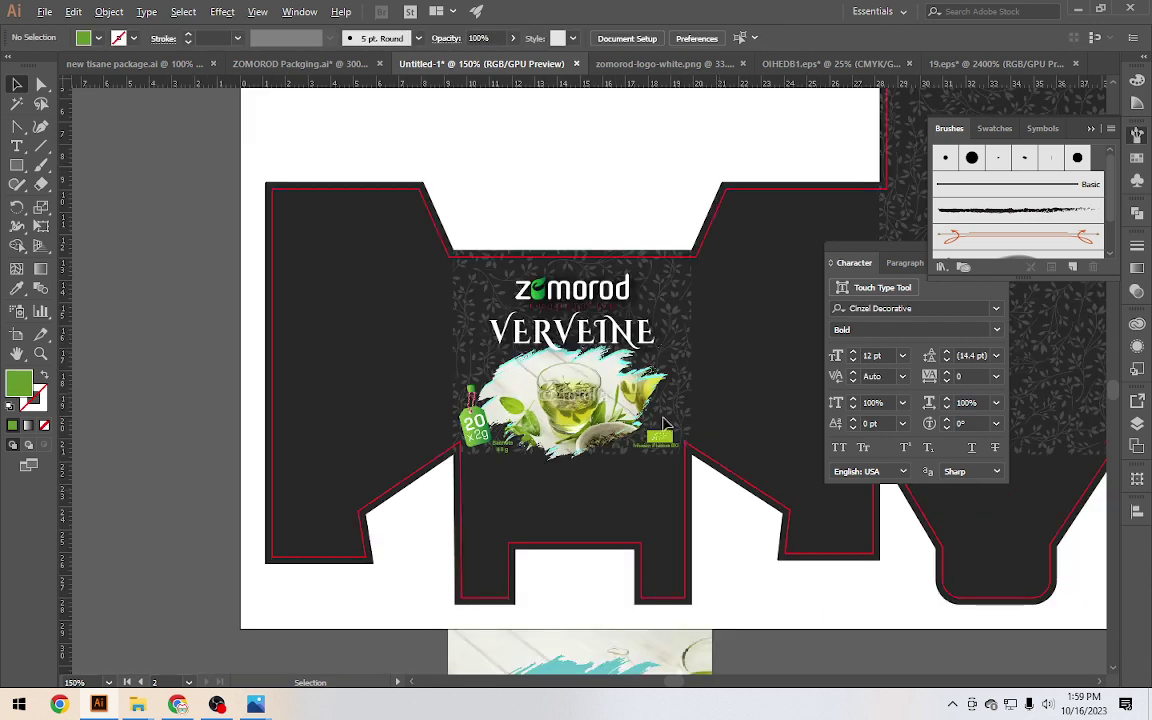
mouse_move(575, 322)
mouse_down()
mouse_move(575, 300)
mouse_move(407, 271)
mouse_up()
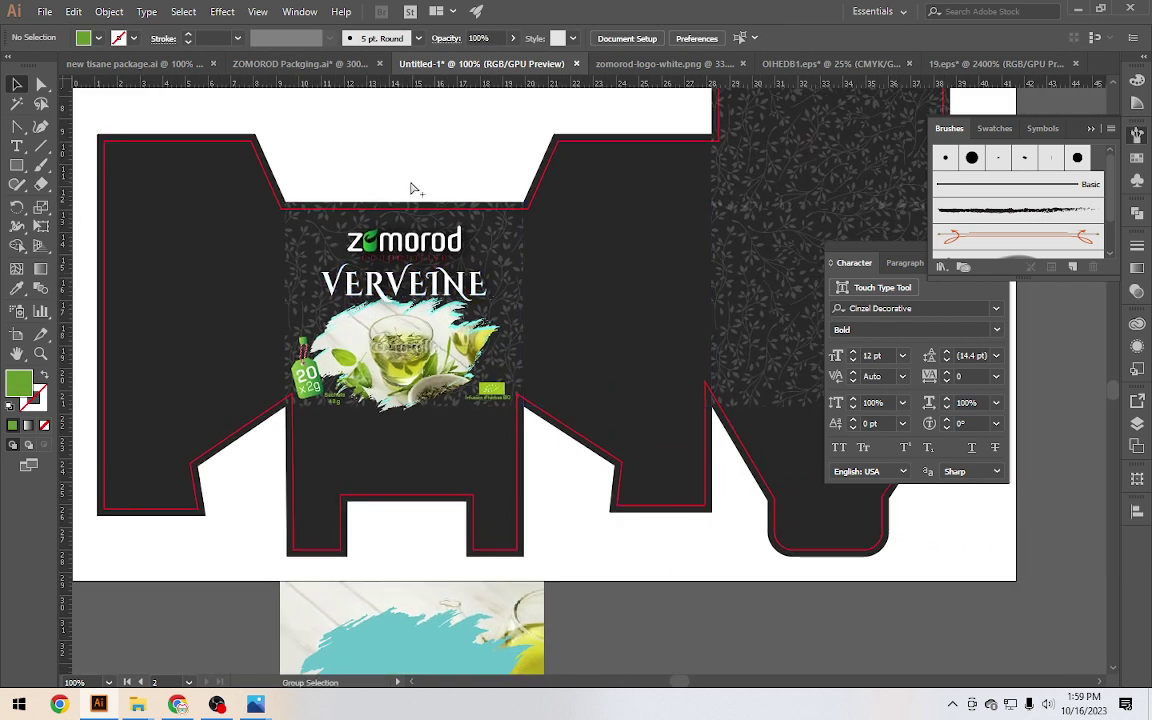
drag(582, 198, 432, 211)
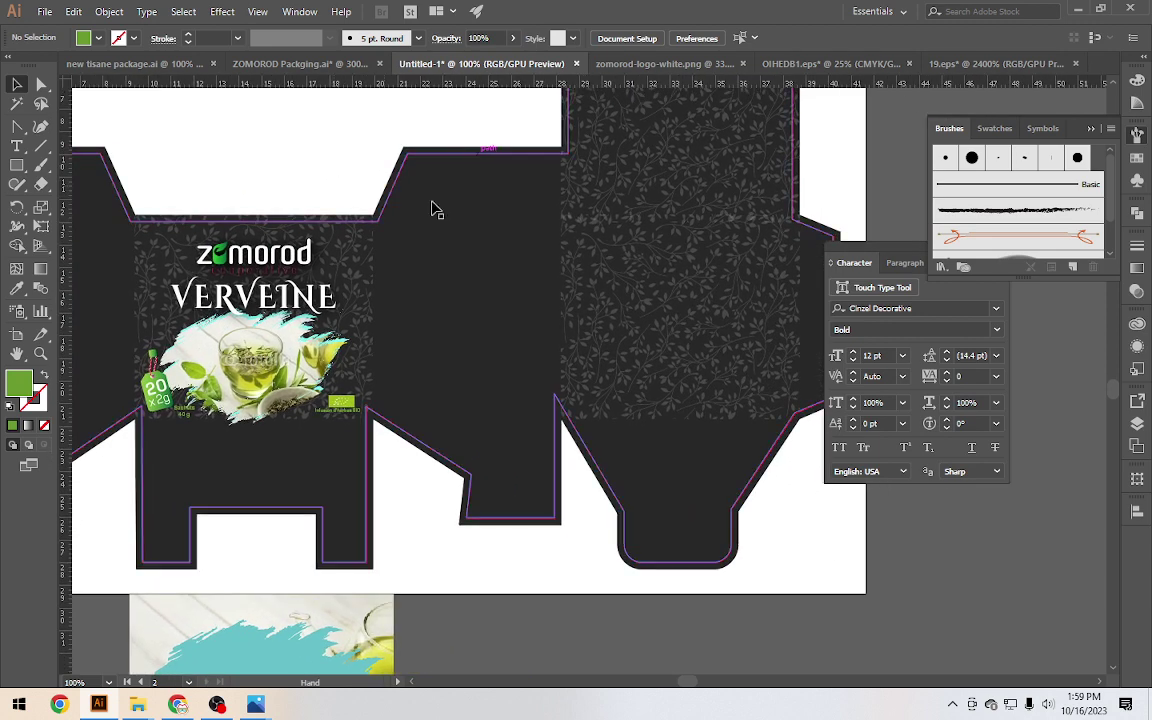
Delete the patterned rectangle and the leftover transparent clip group from the right panel
click(602, 298)
key(Delete)
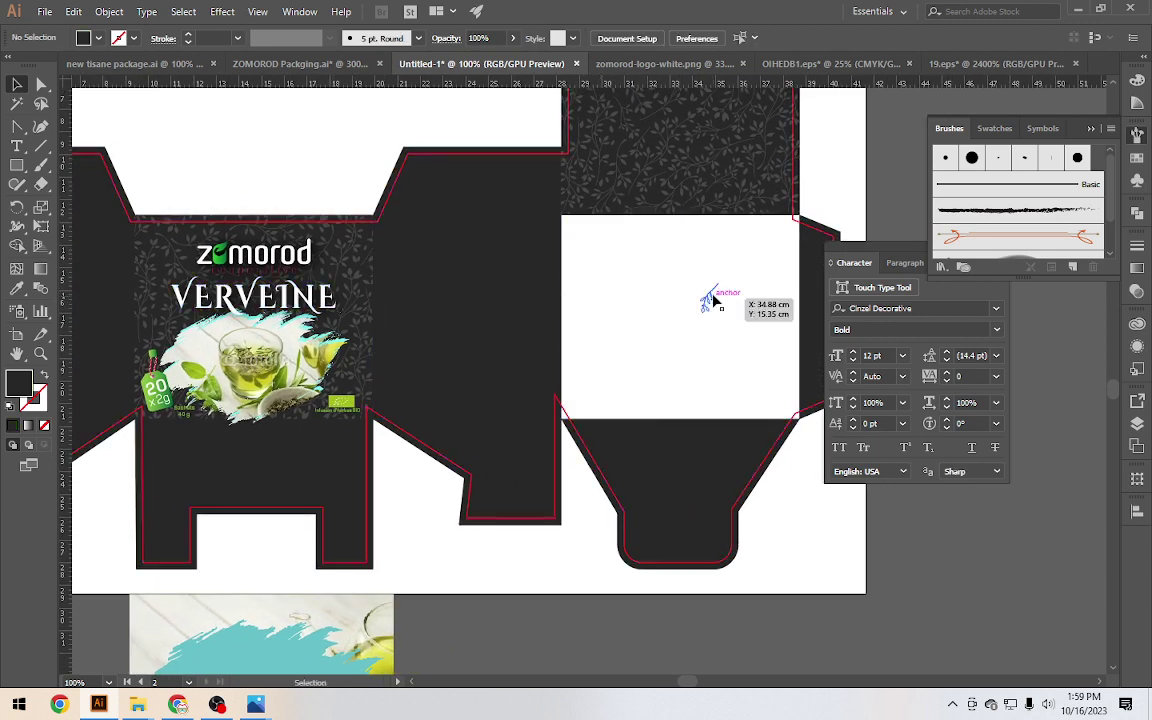
click(712, 296)
key(Delete)
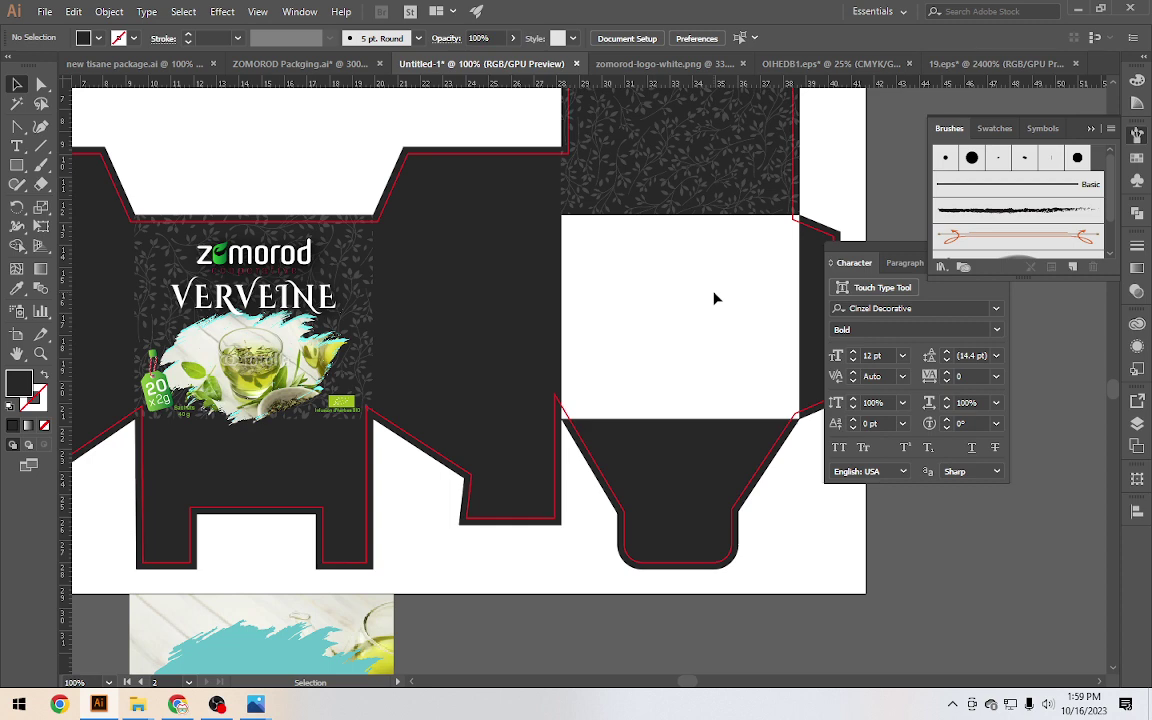
Select all the front-panel artwork and drag a duplicate onto the right panel
key(a)
click(397, 193)
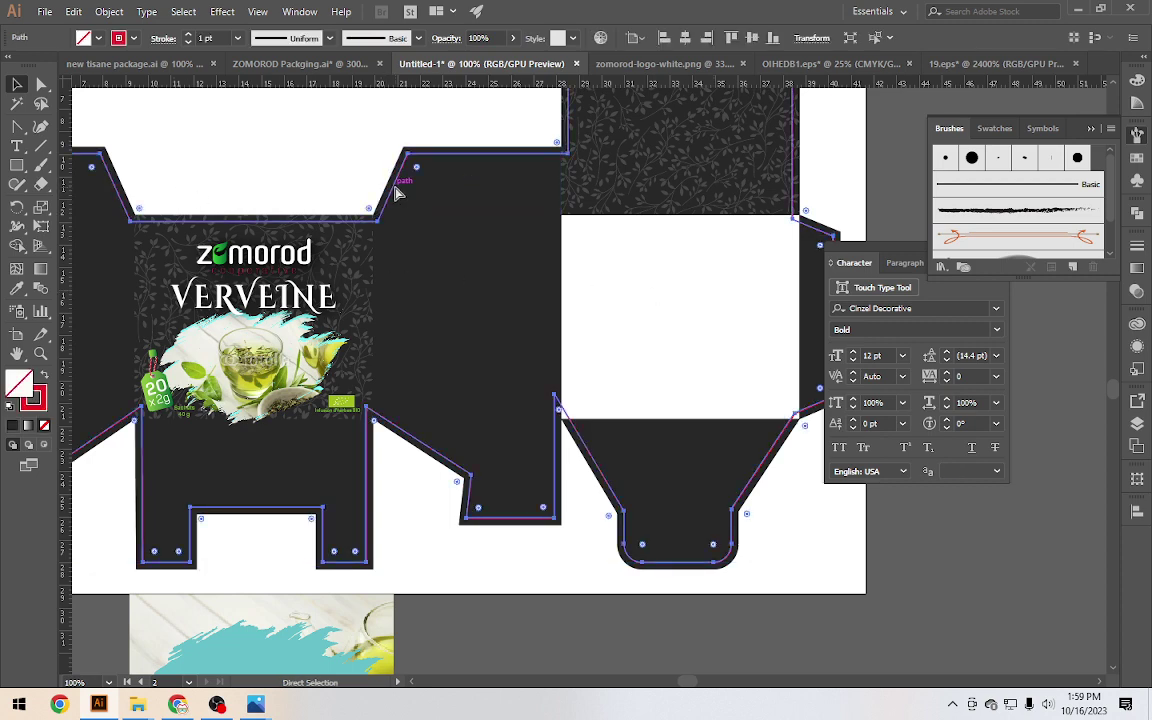
key(v)
click(397, 193)
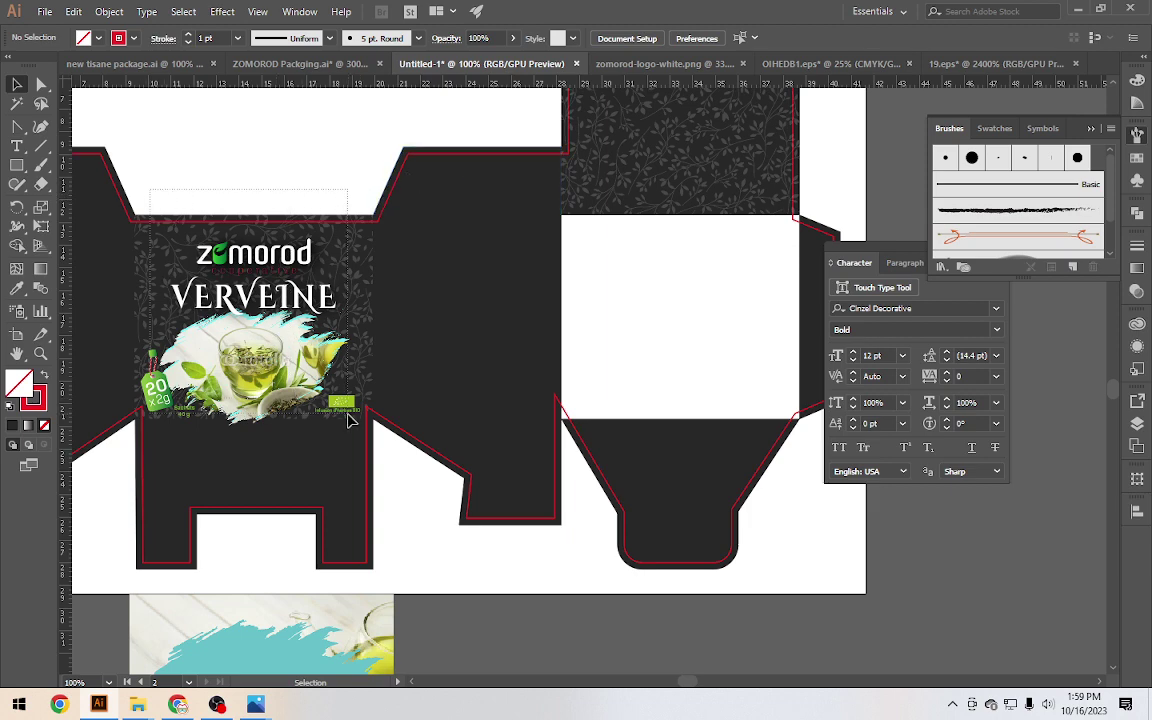
key(ctrl+a)
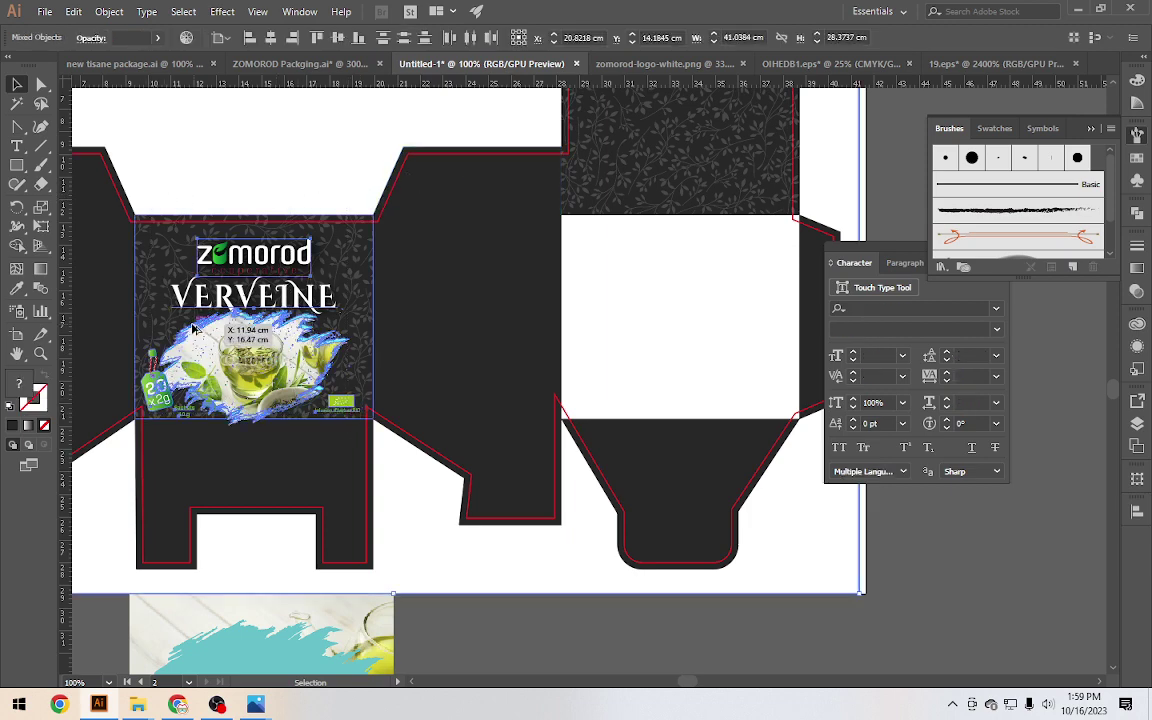
drag(244, 339, 620, 330)
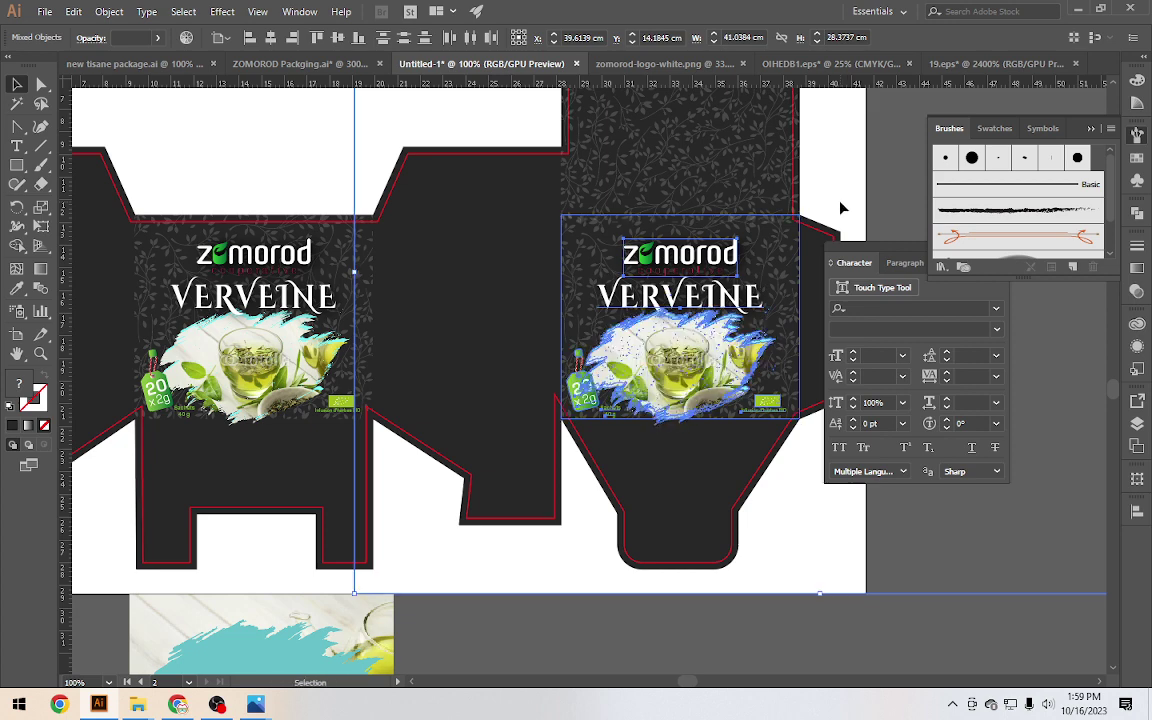
click(842, 208)
Move the leaf-pattern background block up 0.25 cm
scroll(828, 198, up, 3)
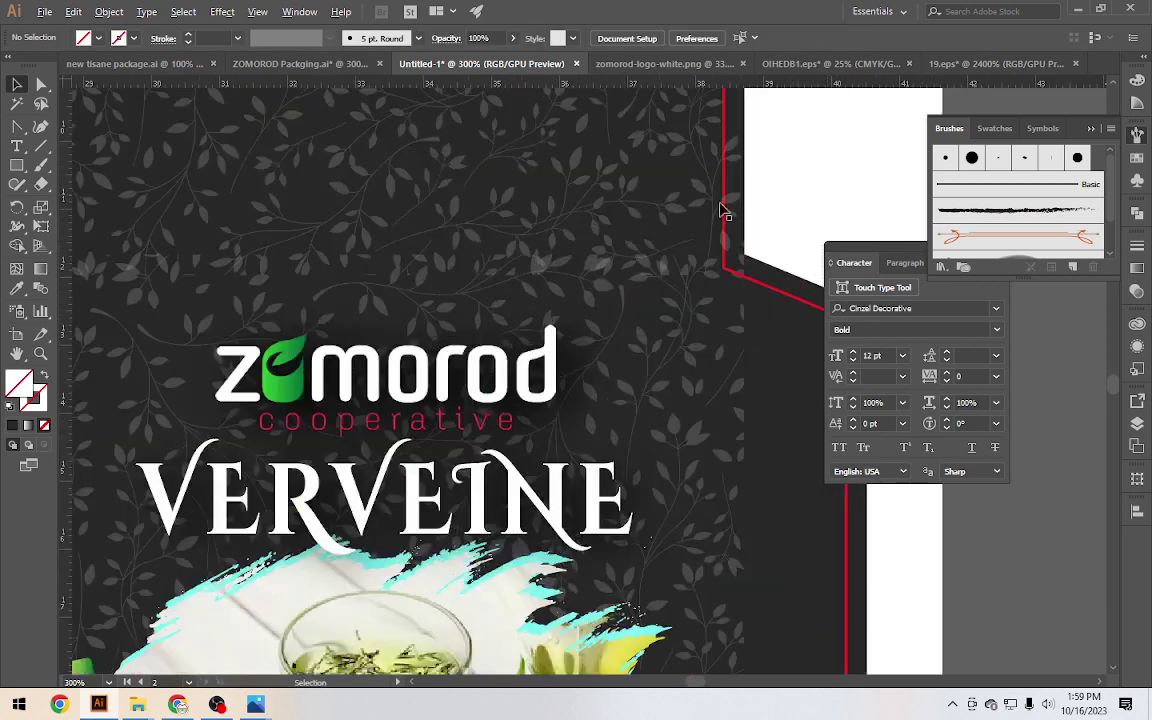
click(595, 210)
drag(595, 210, 602, 192)
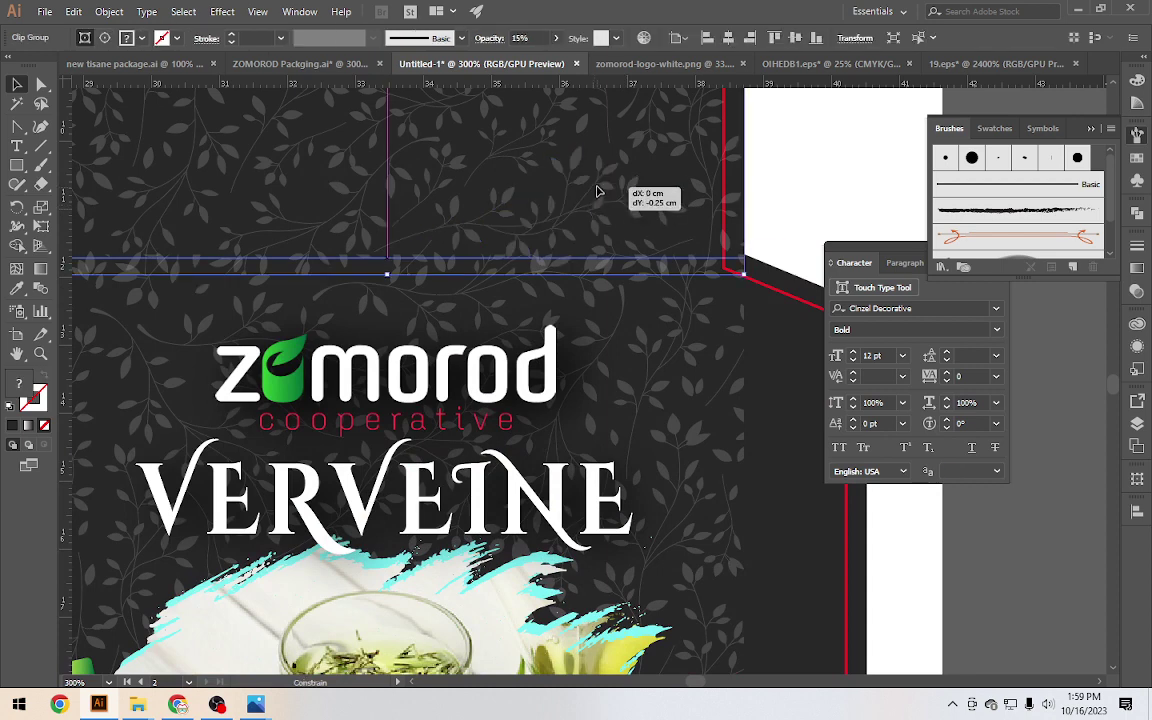
click(823, 205)
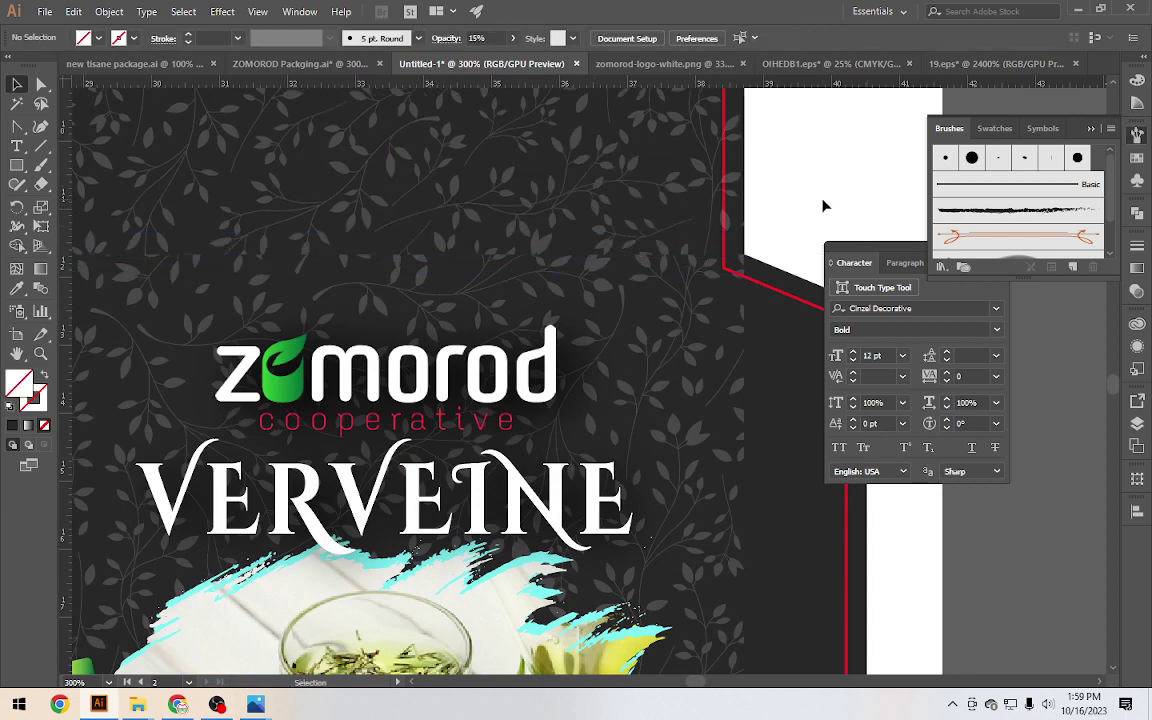
Select the right panel's VERVEINE title and switch to Chrome's Freepik 'tag' results
scroll(823, 205, down, 2)
scroll(823, 205, up, 1)
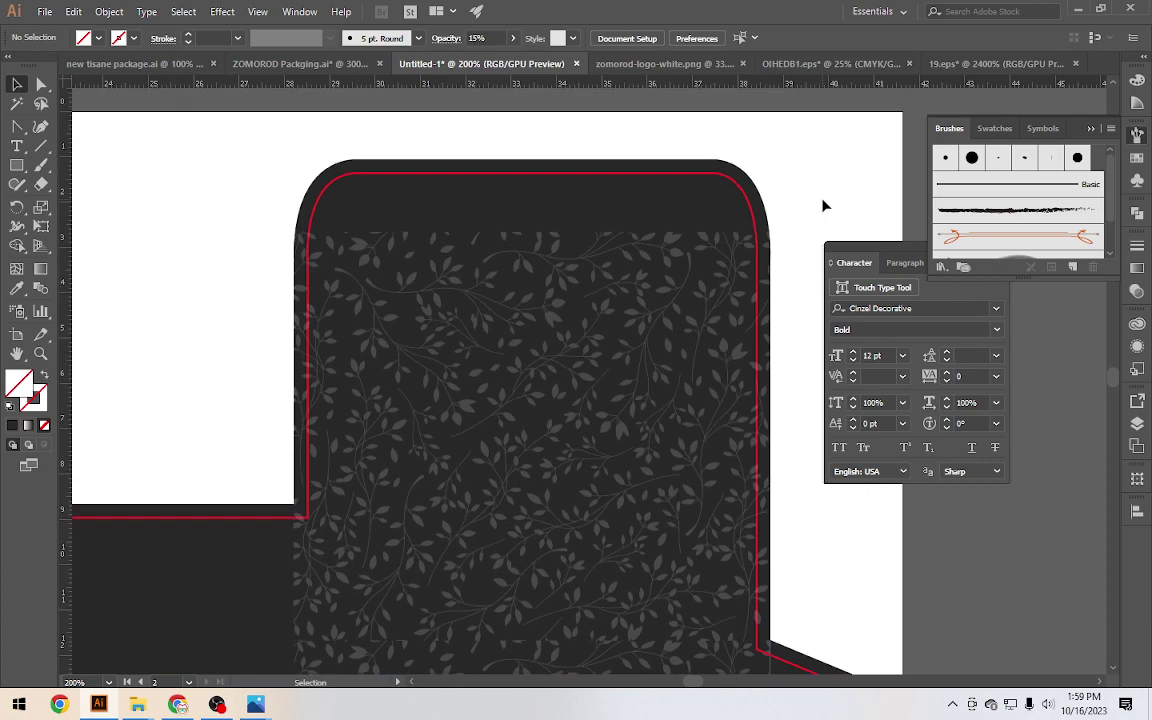
scroll(823, 205, down, 1)
scroll(823, 205, down, 1)
scroll(823, 205, up, 1)
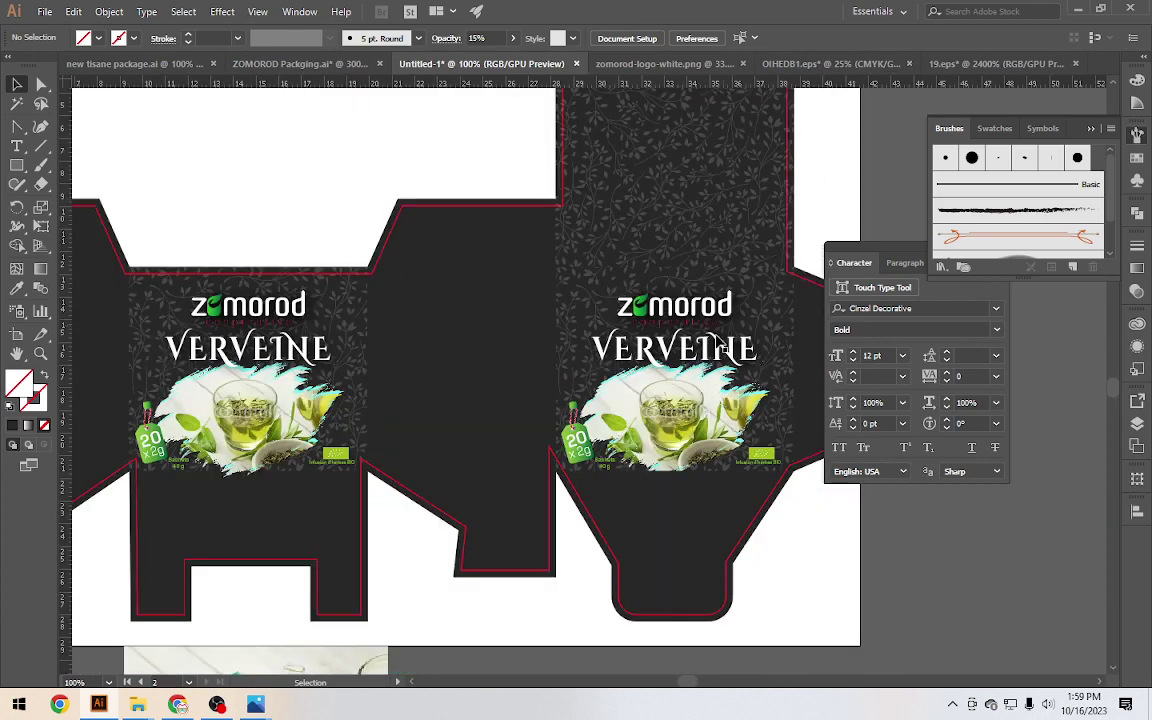
click(715, 358)
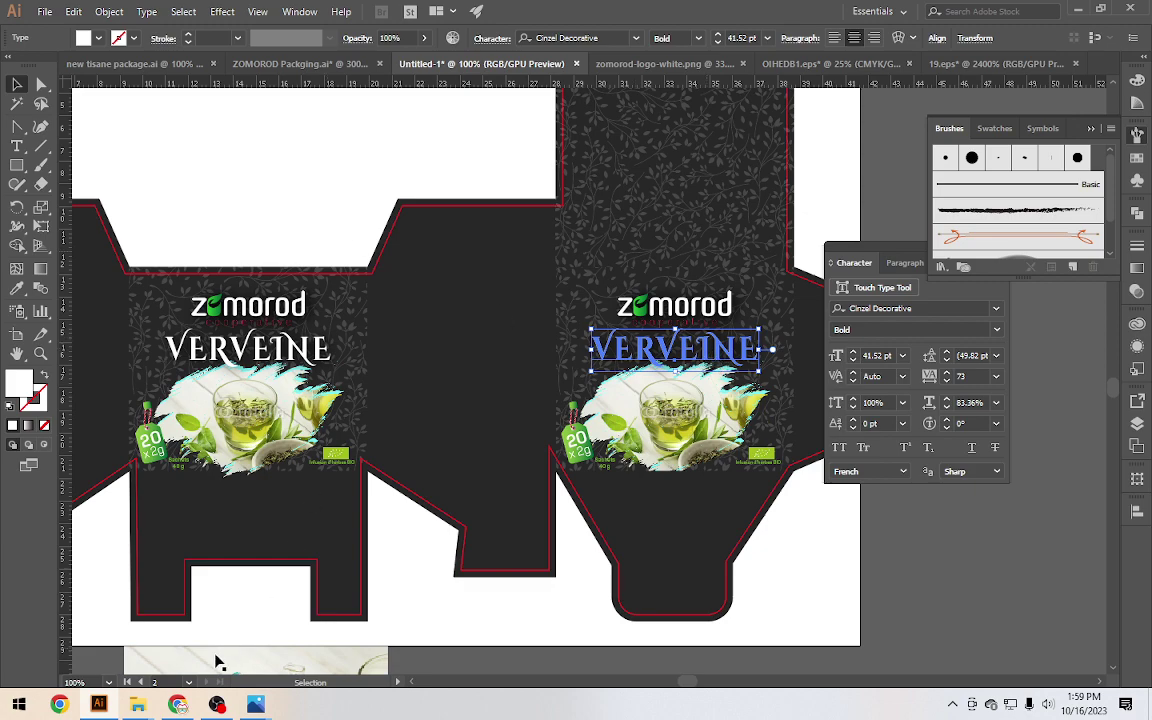
key(alt+Tab)
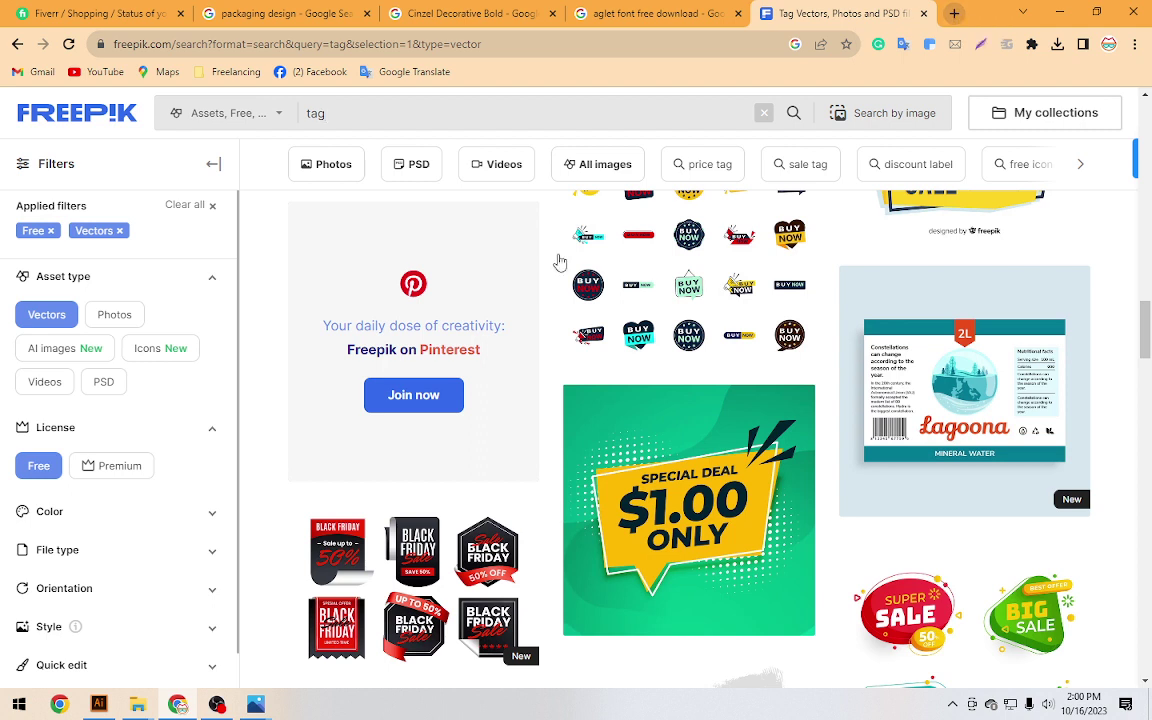
mouse_move(177, 705)
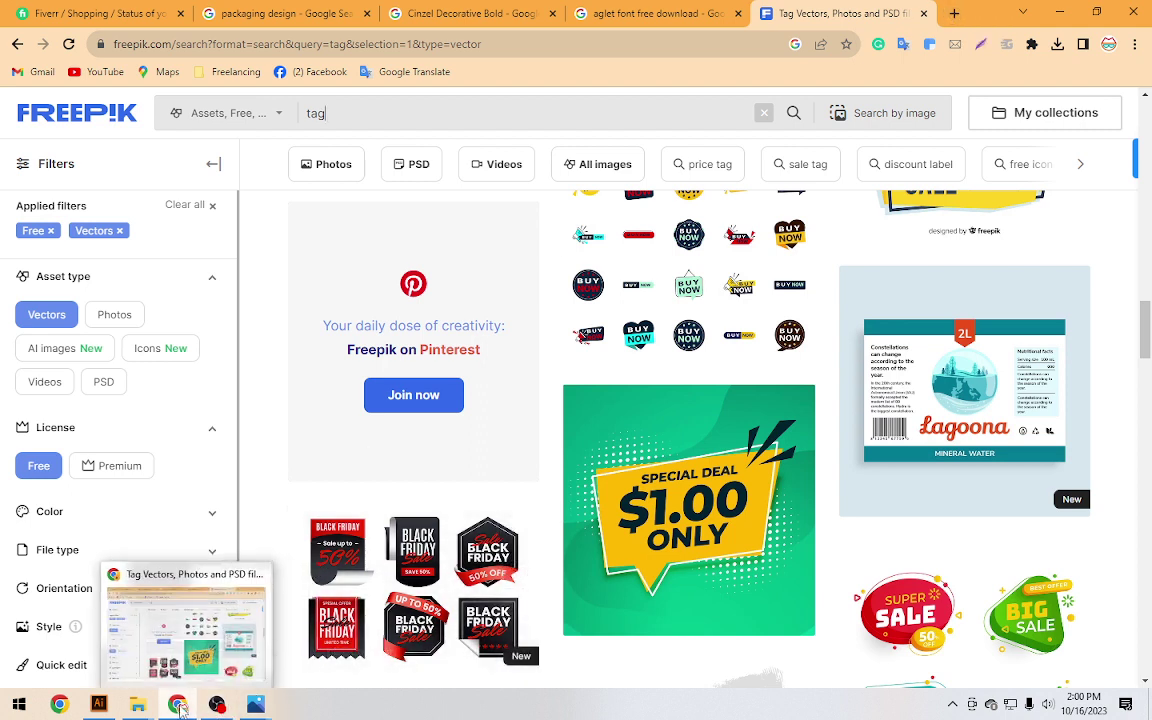
Hide Chrome and bring up the ZOMOROD Packaging.ai document in Illustrator
click(179, 705)
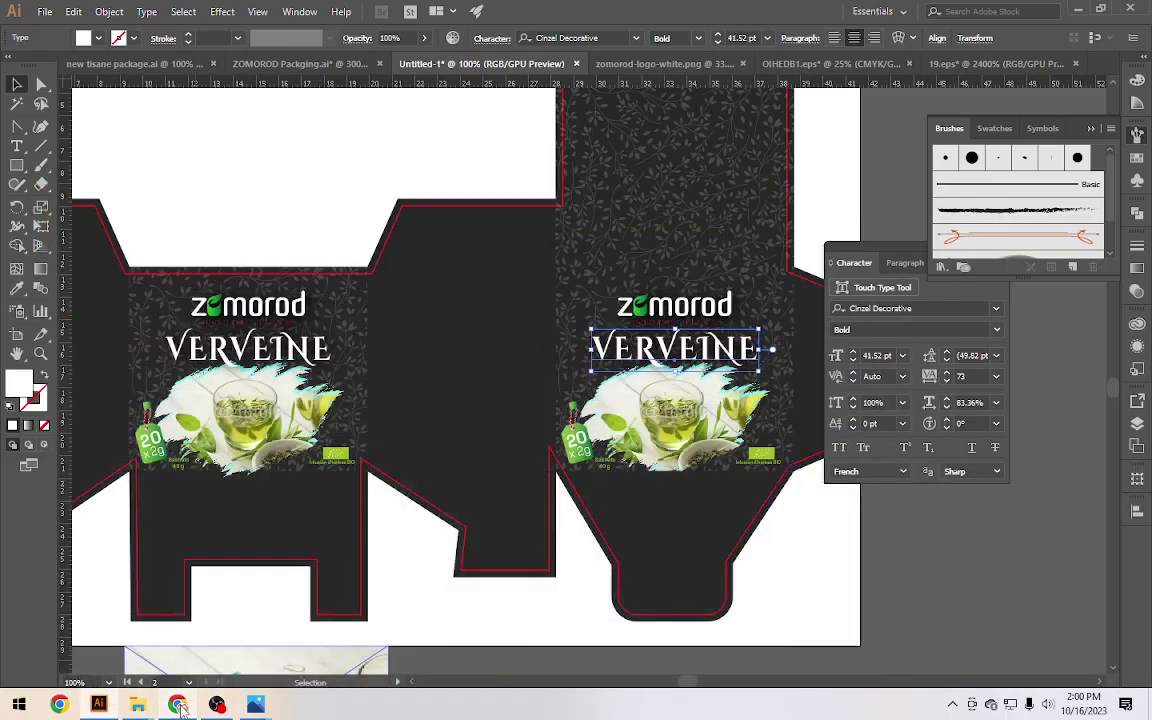
click(668, 64)
click(287, 64)
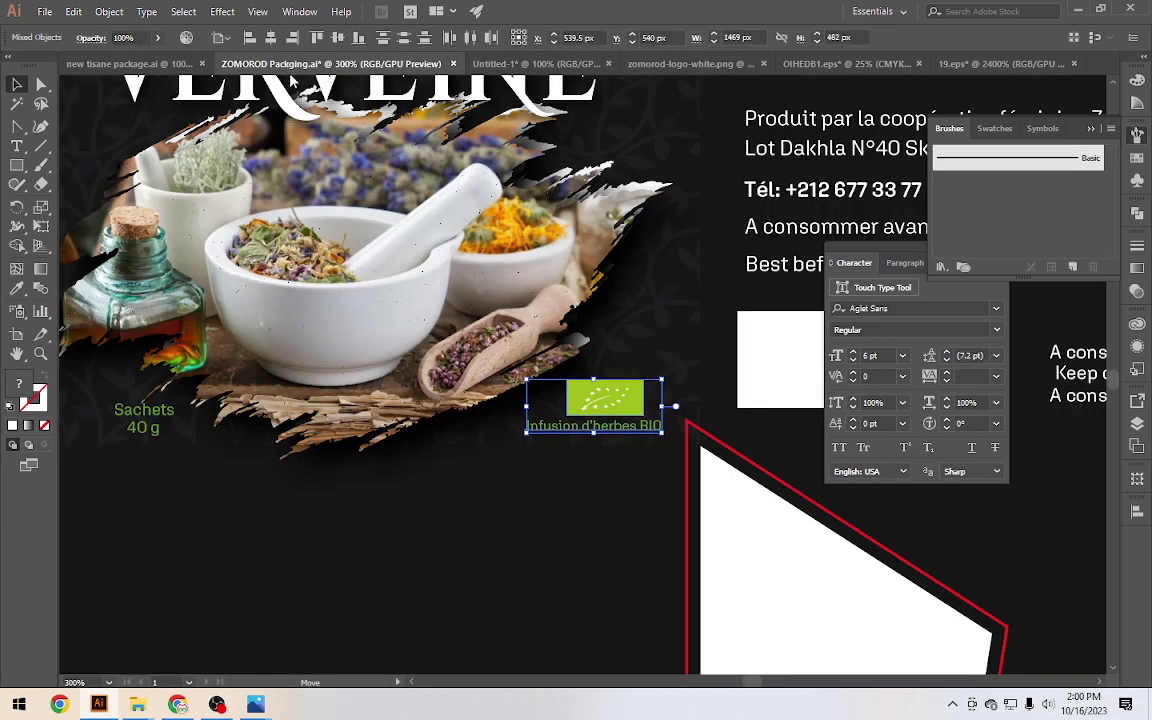
scroll(597, 293, down, 3)
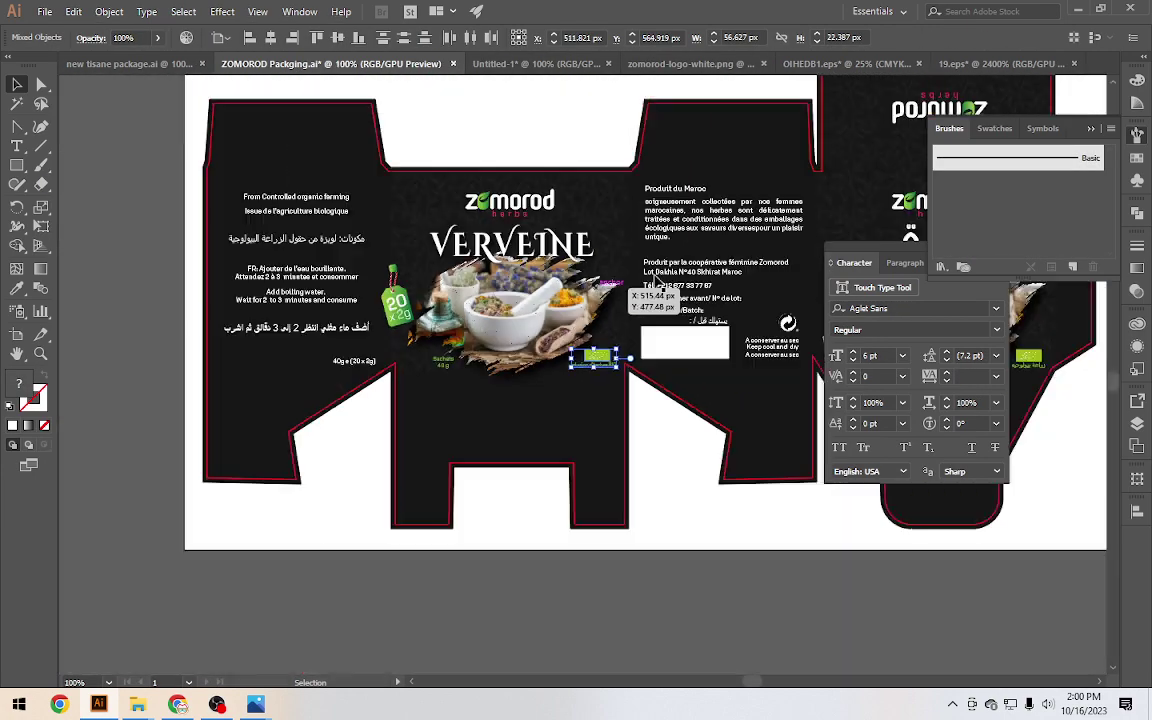
scroll(600, 288, up, 1)
Select the Arabic لويزة title and drag it over to the Untitled-1 document
click(610, 278)
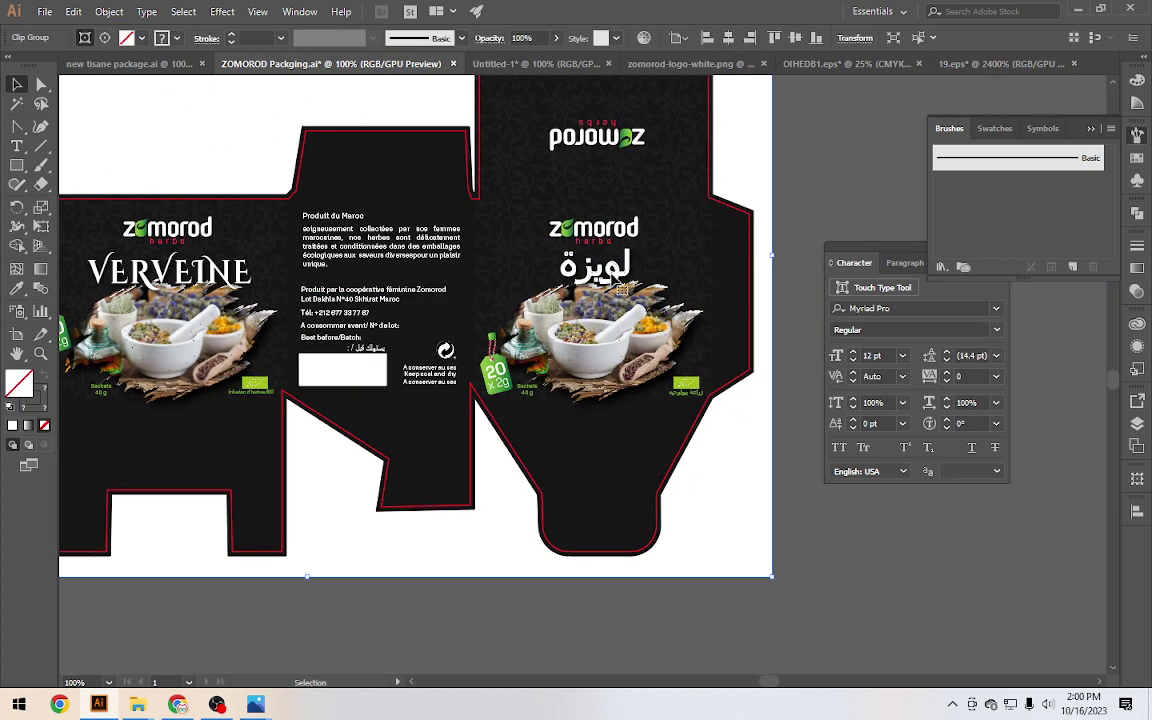
scroll(612, 280, up, 3)
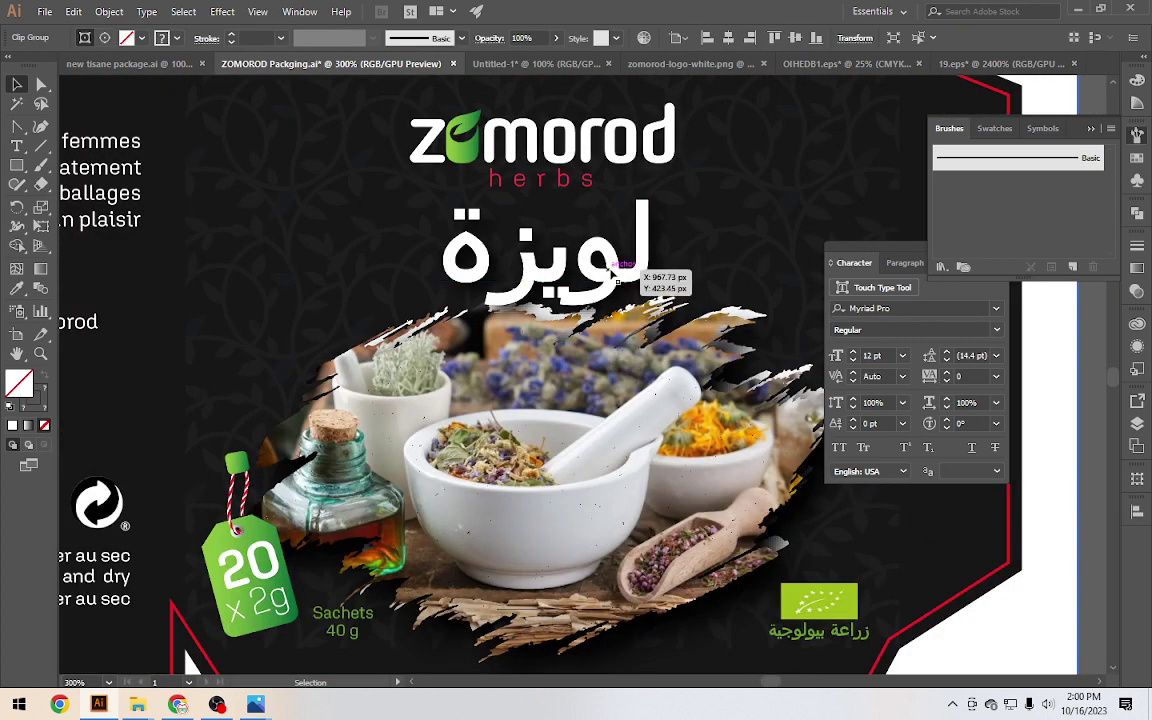
double_click(563, 255)
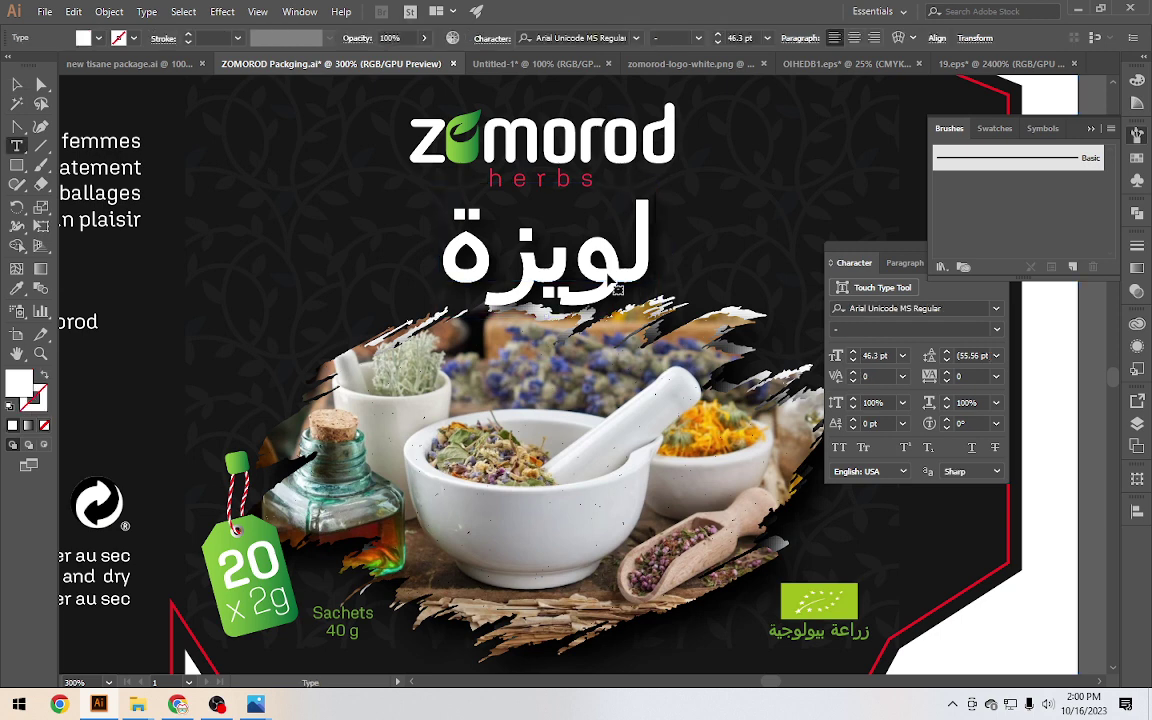
drag(563, 260, 524, 268)
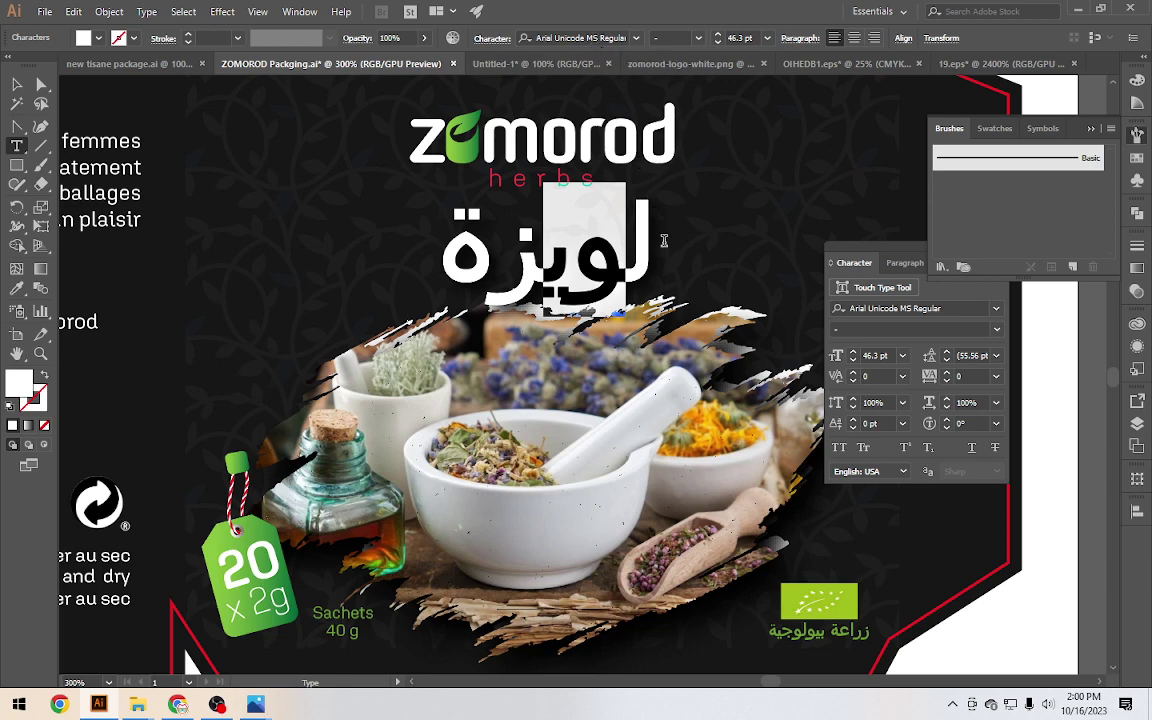
click(660, 244)
click(20, 86)
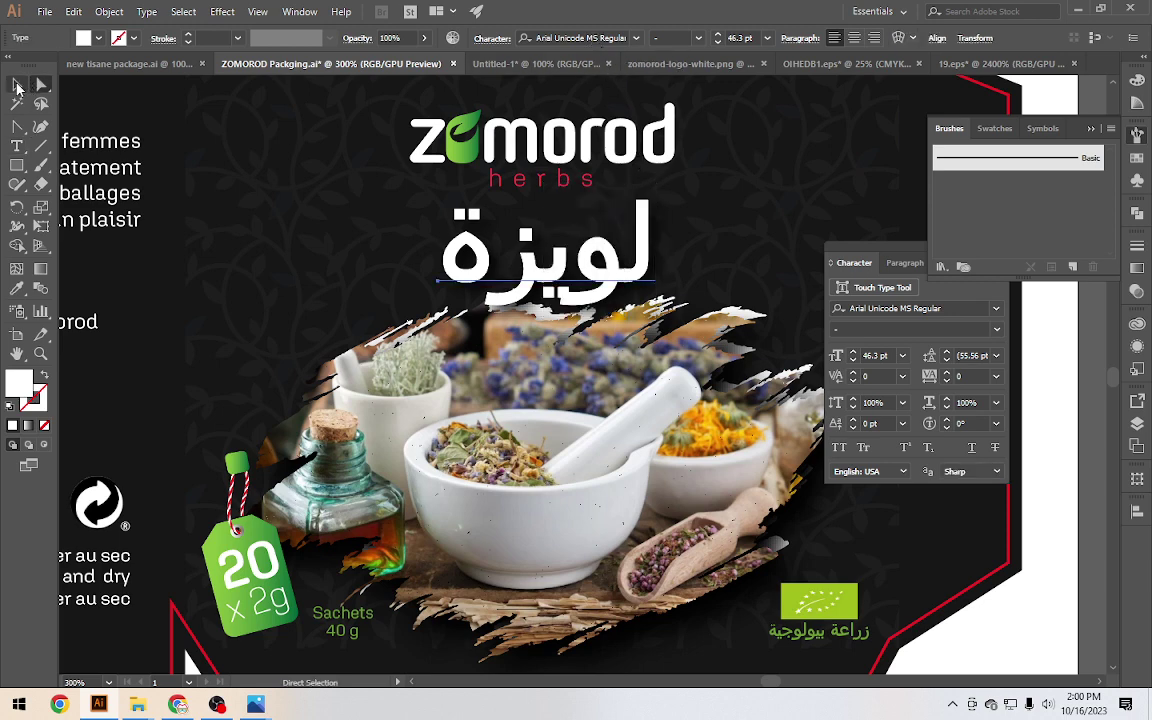
mouse_move(510, 240)
mouse_down()
mouse_move(562, 64)
mouse_move(566, 388)
mouse_up()
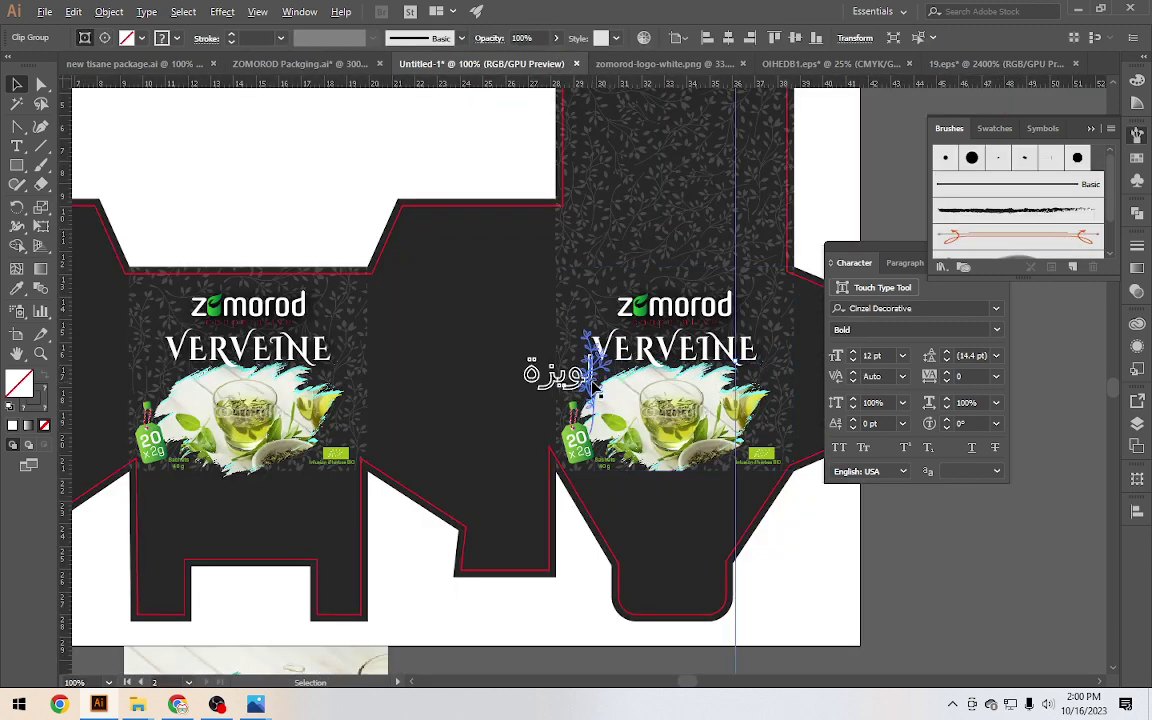
Place the Arabic title beside VERVEINE, then delete the right panel's VERVEINE title
scroll(594, 390, up, 3)
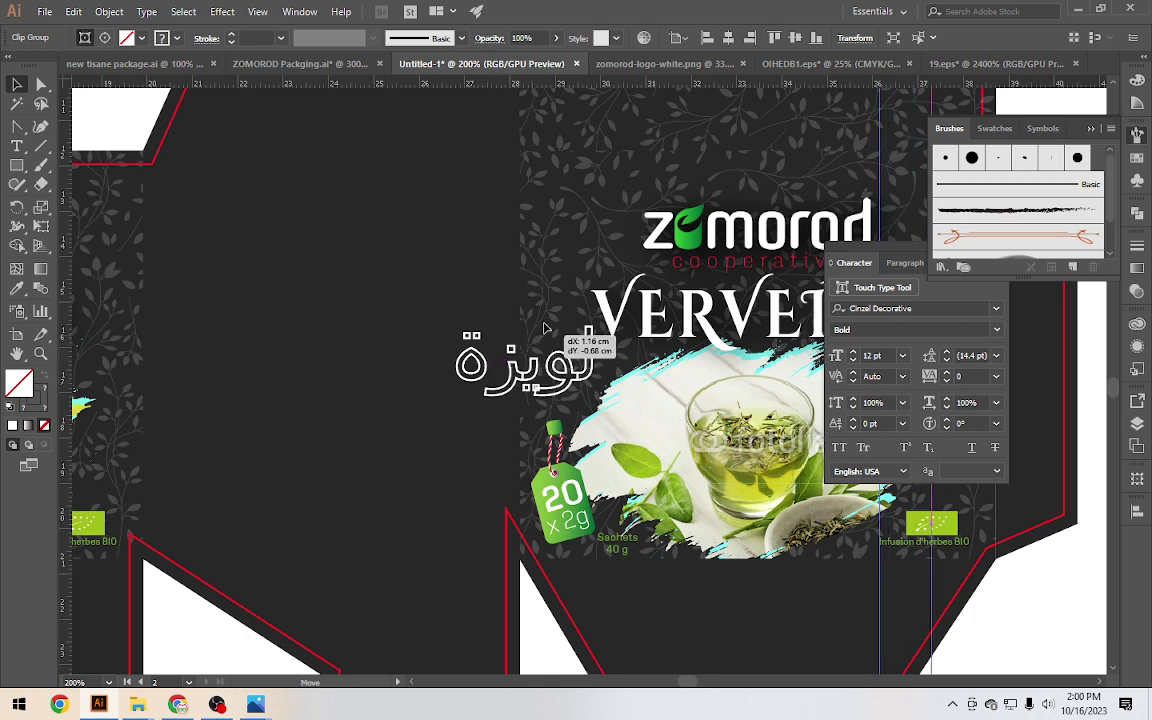
drag(490, 388, 550, 316)
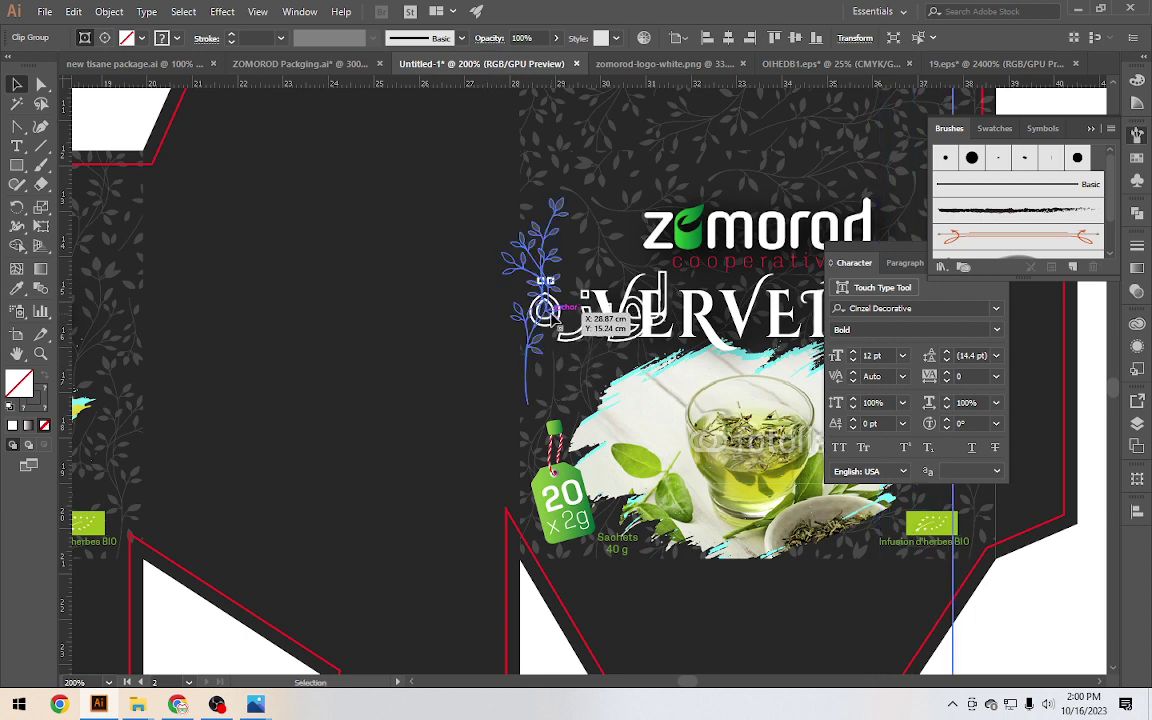
click(714, 337)
key(Delete)
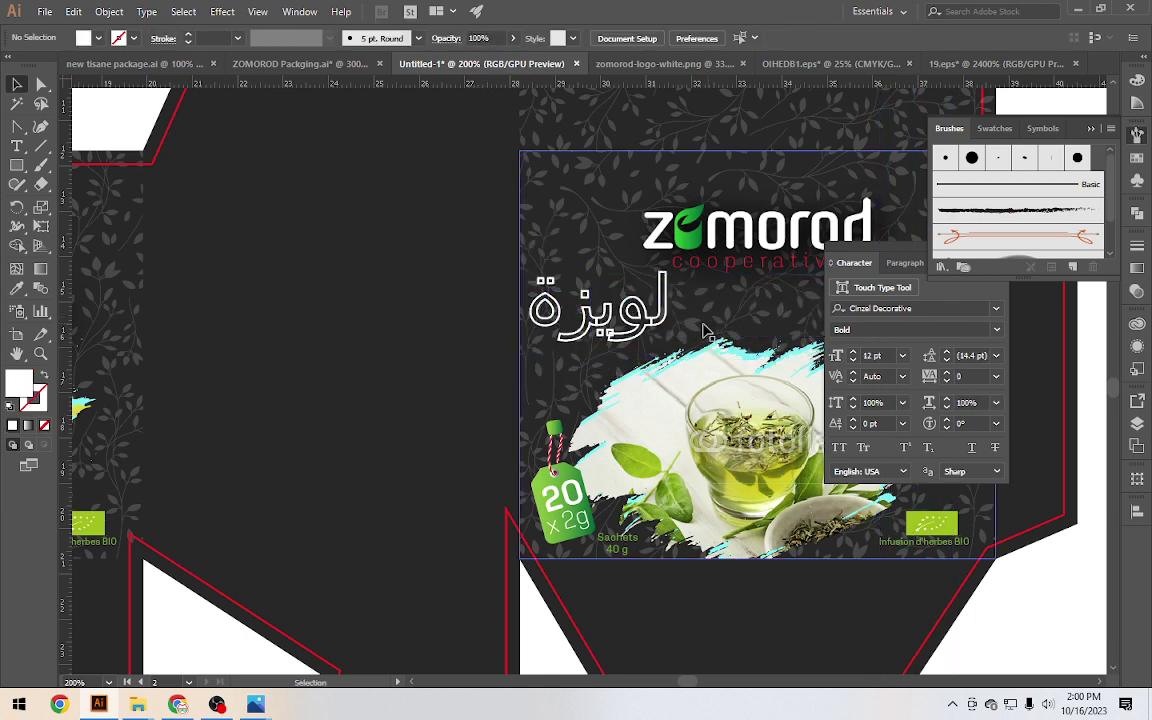
Undo twice to restore VERVEINE and zoom out over the whole dieline
key(ctrl+z)
key(ctrl+z)
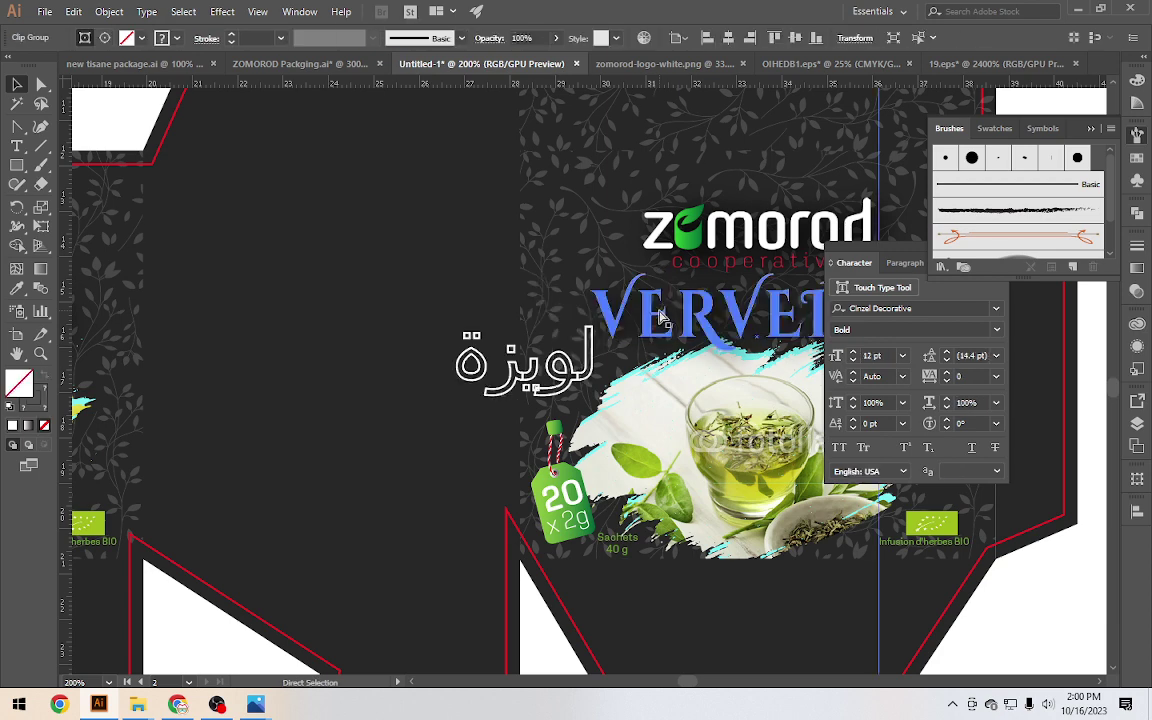
key(ctrl+z)
scroll(660, 316, down, 3)
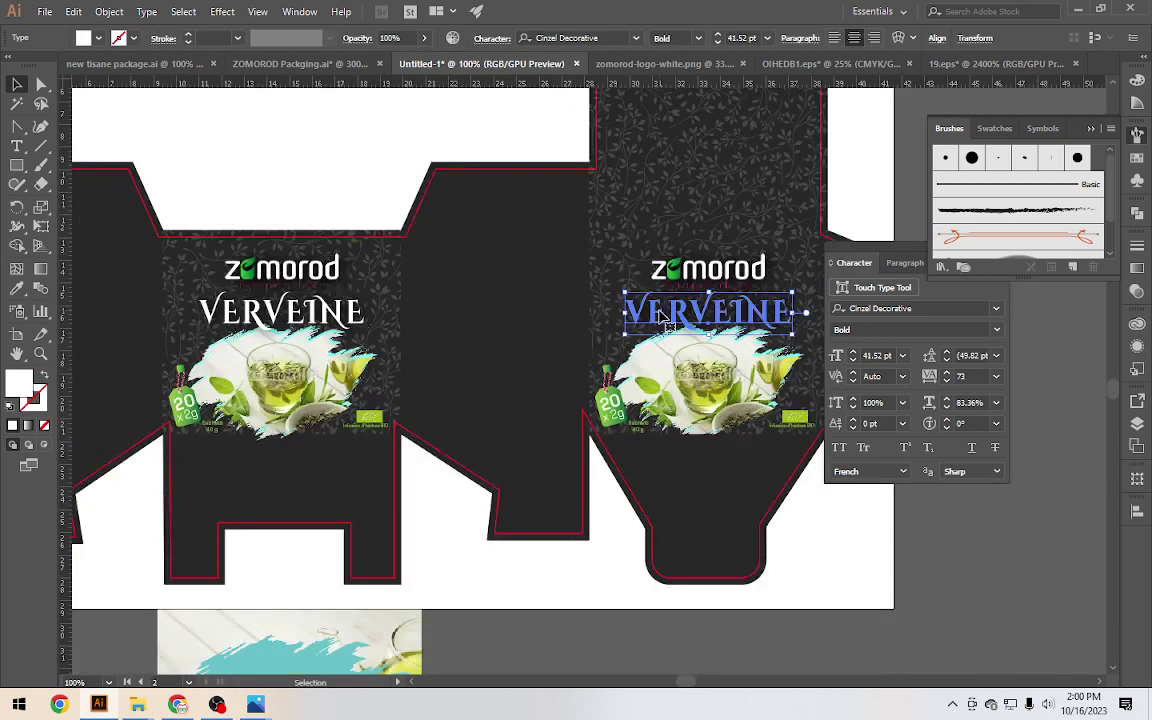
click(478, 118)
scroll(483, 121, down, 2)
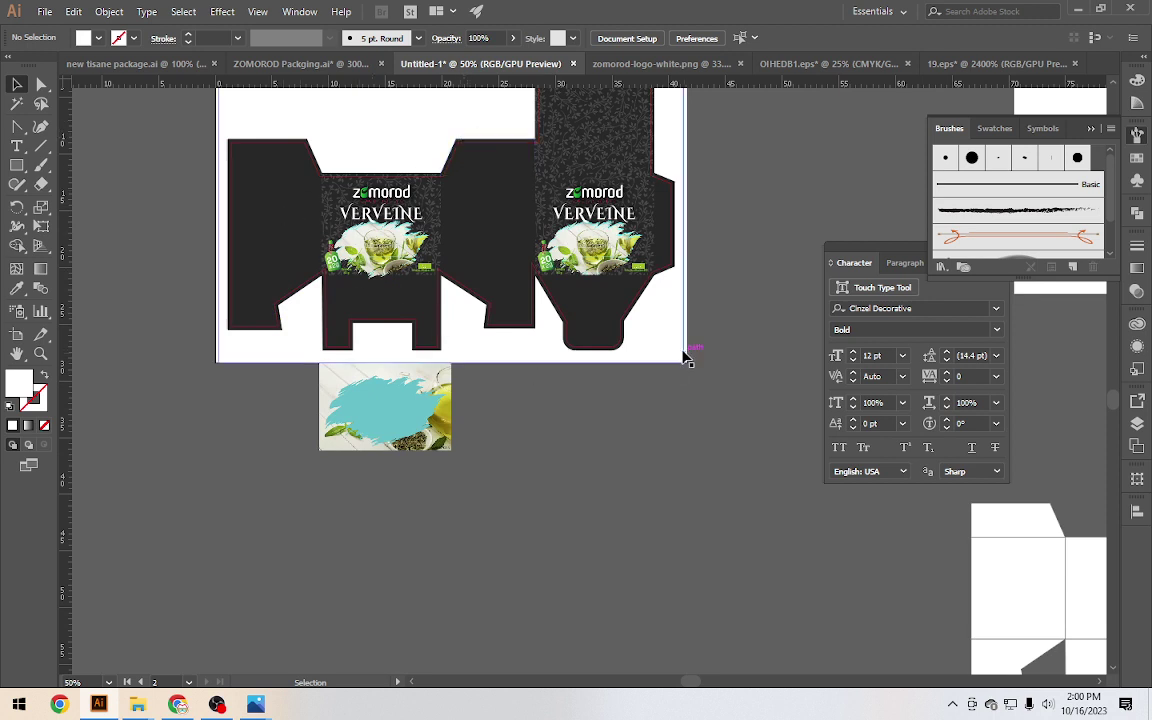
scroll(686, 355, up, 2)
scroll(620, 340, left, 3)
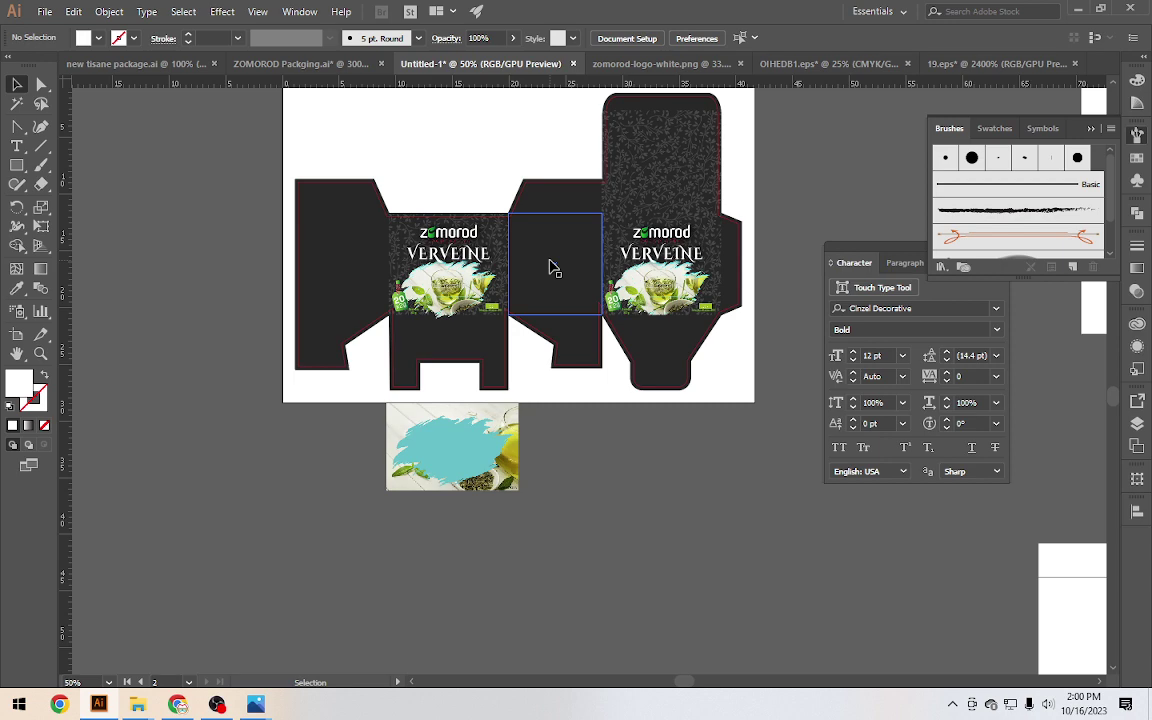
Inspect the INFUSION DE VERVEINE, organic-farming and Verbena 100% texts in the new tisane package file
click(279, 64)
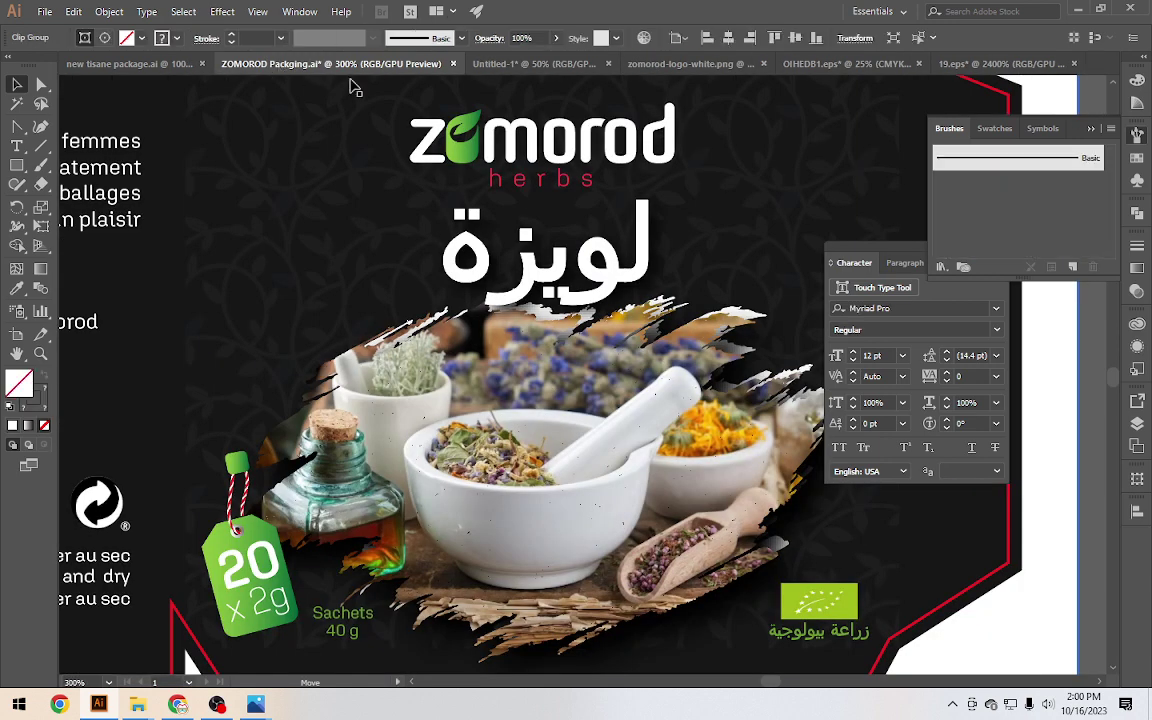
click(97, 64)
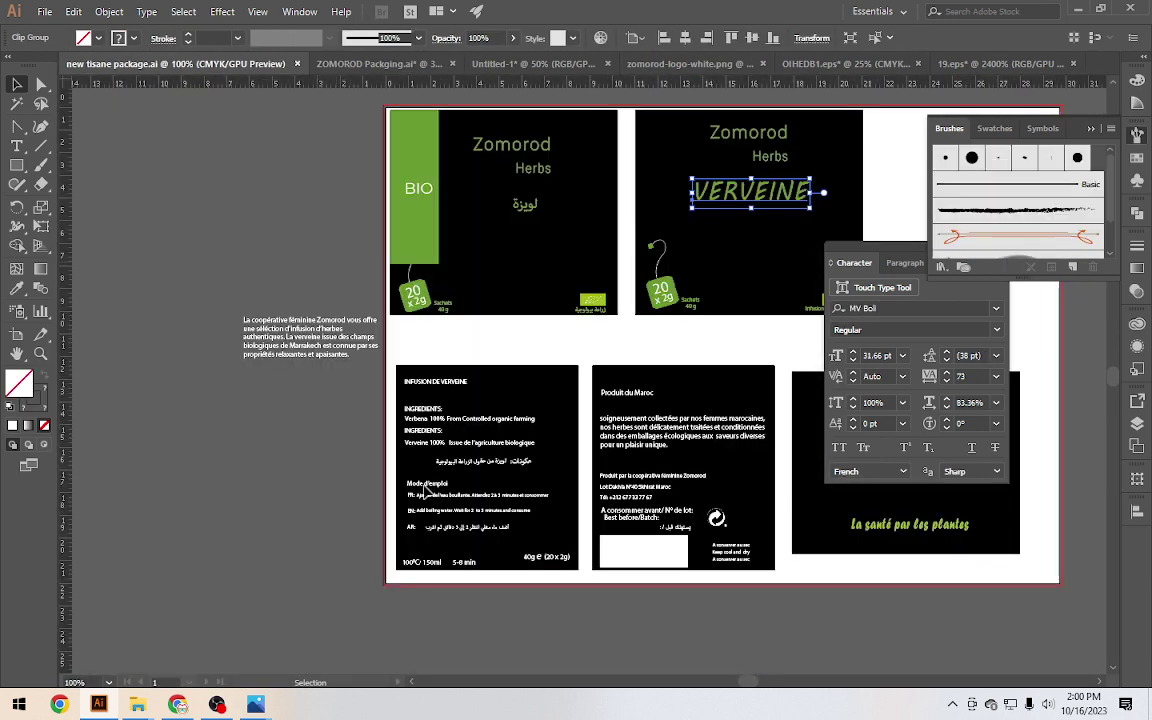
drag(379, 340, 430, 385)
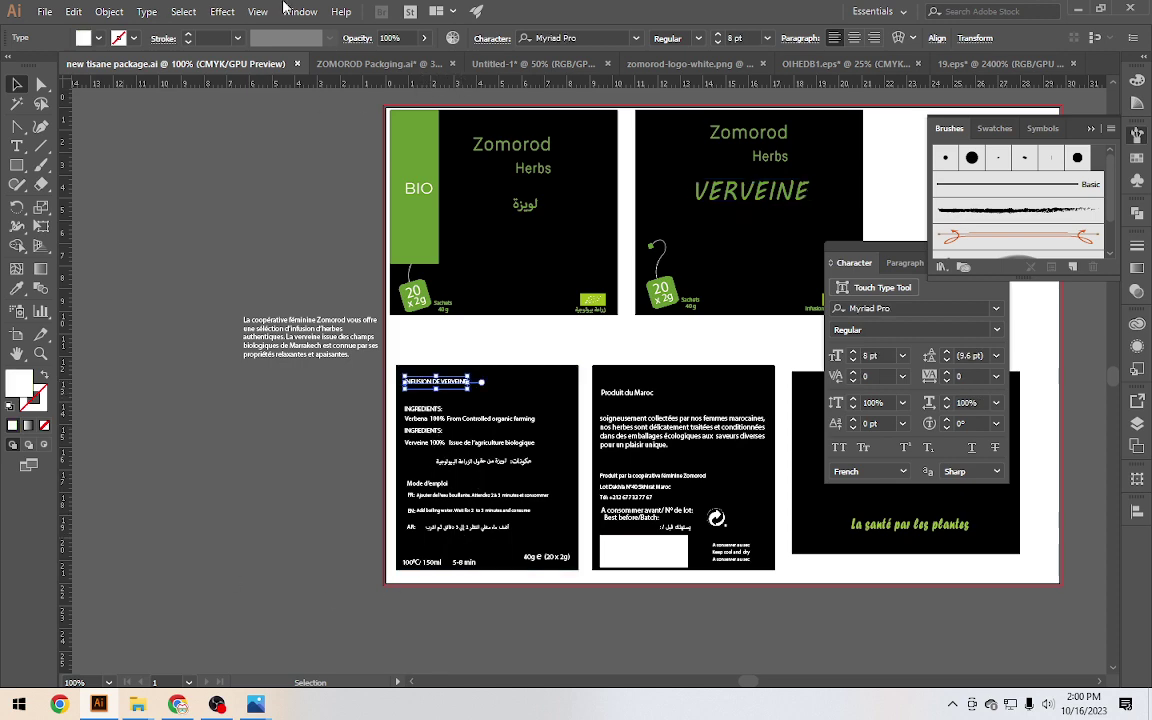
scroll(440, 442, up, 2)
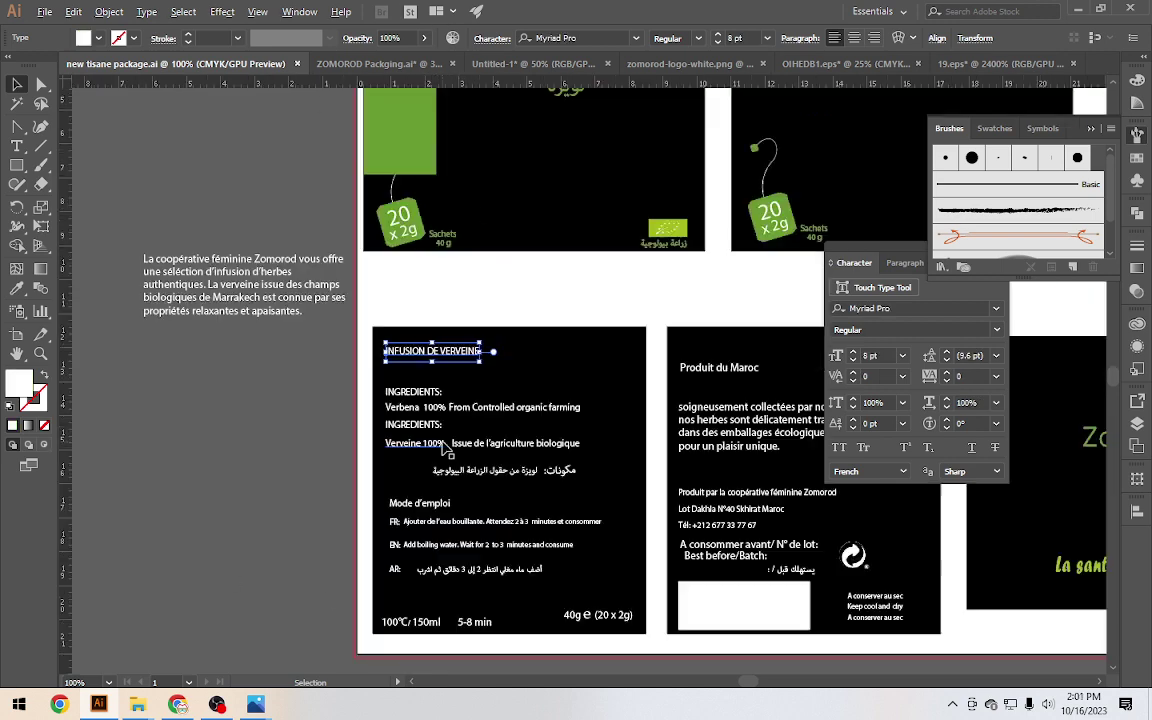
click(463, 400)
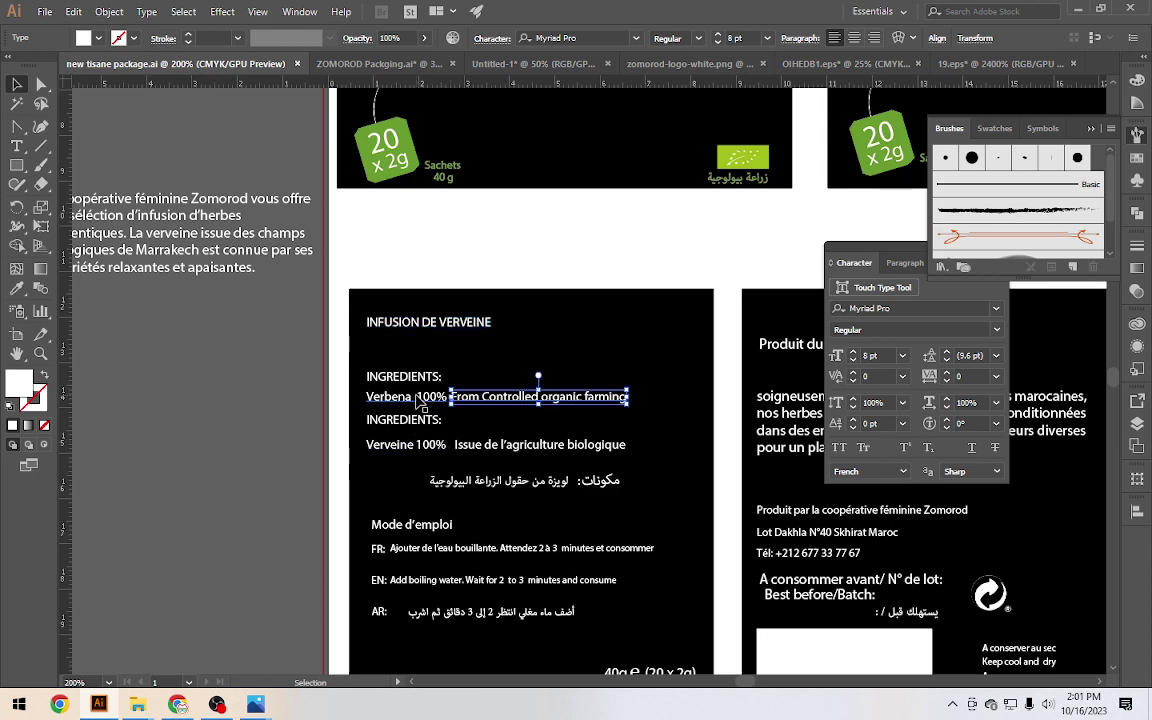
click(425, 399)
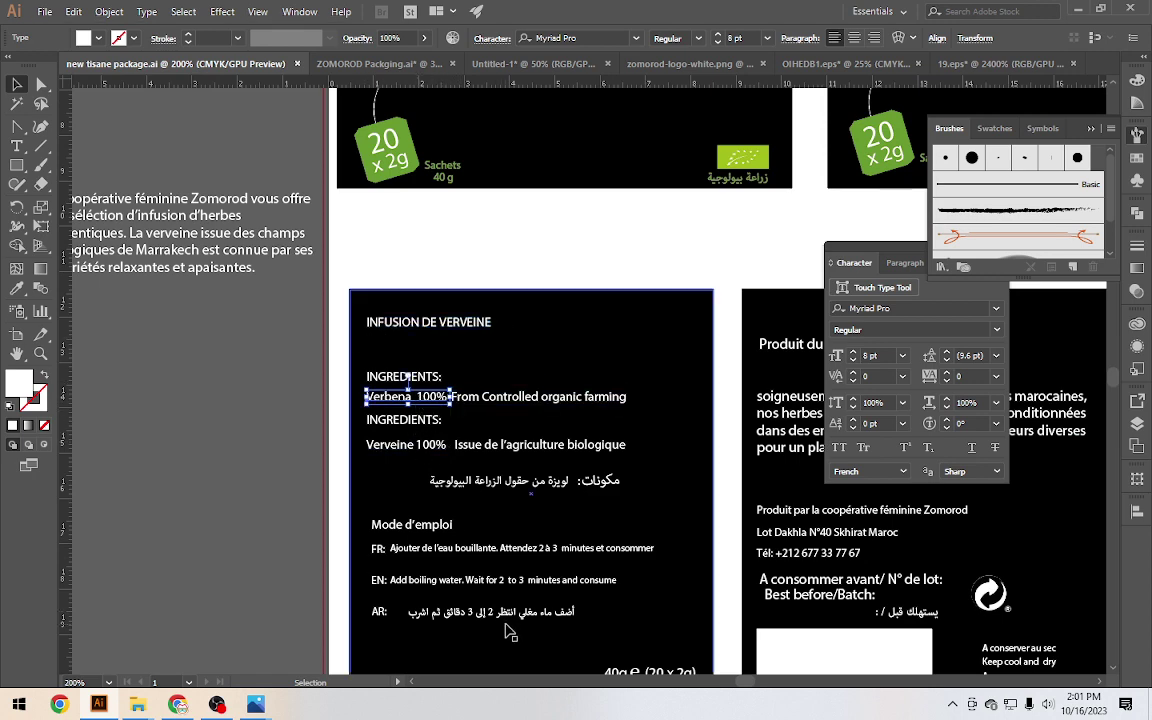
Return to ZOMOROD Packging and zoom out to show the full box dieline
click(407, 64)
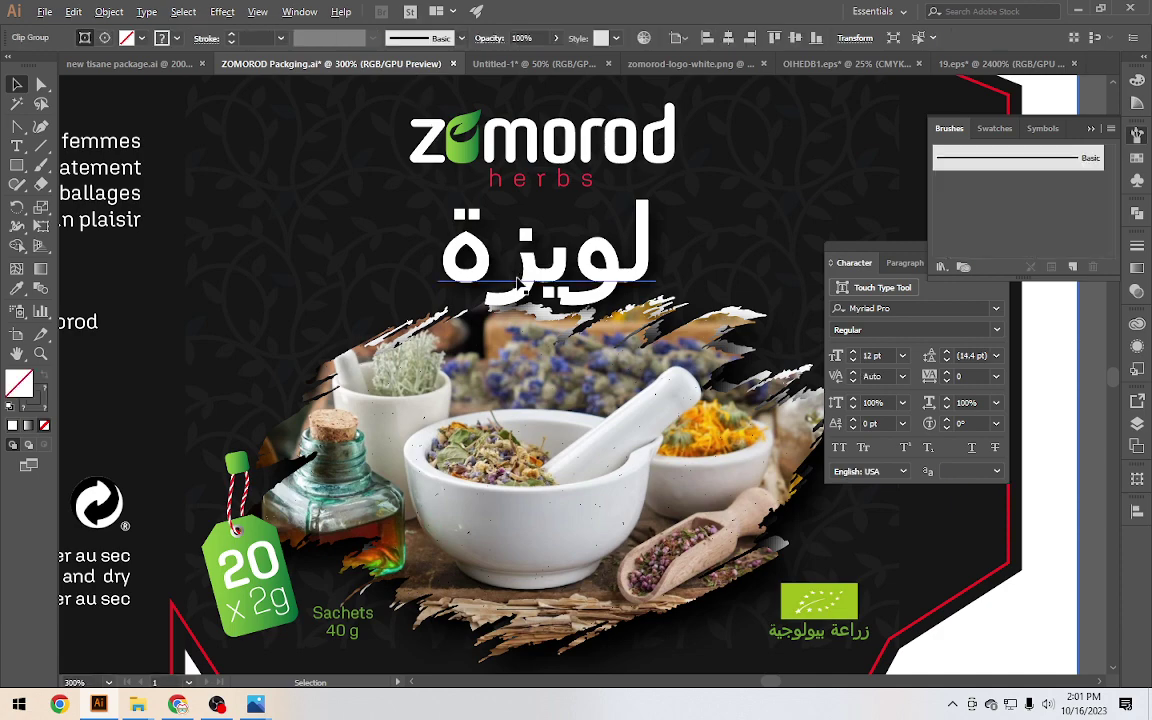
key(ctrl+minus)
key(ctrl+minus)
key(ctrl+minus)
scroll(576, 330, left, 5)
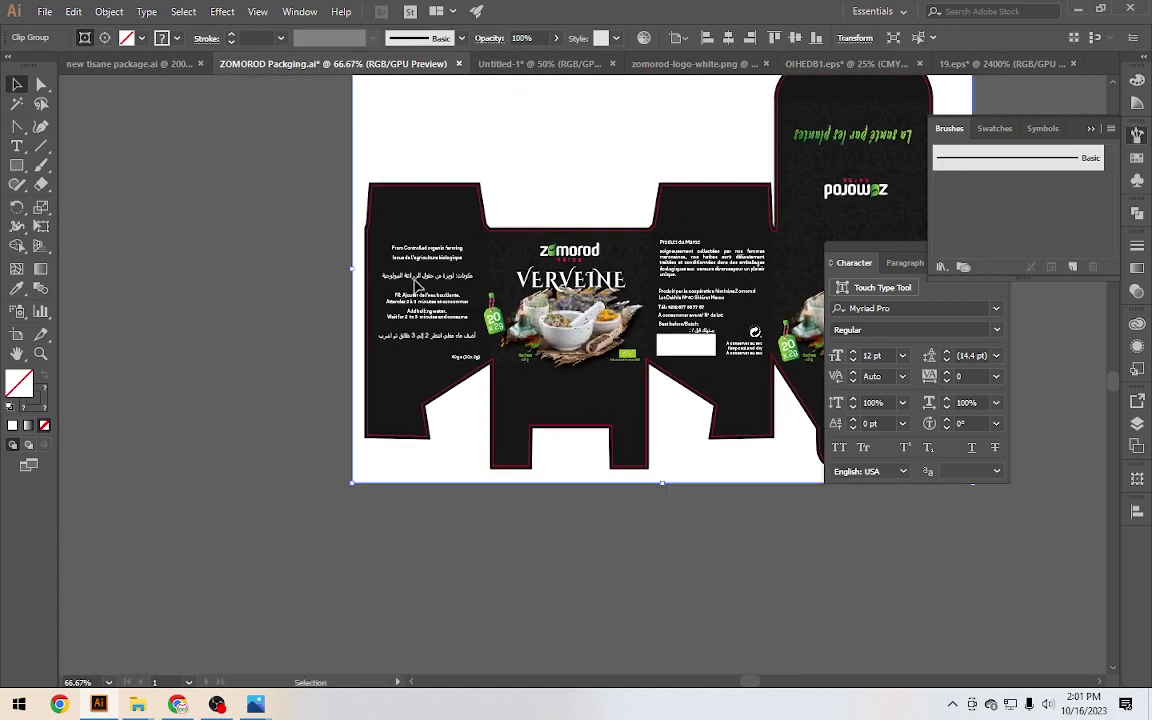
scroll(416, 284, up, 3)
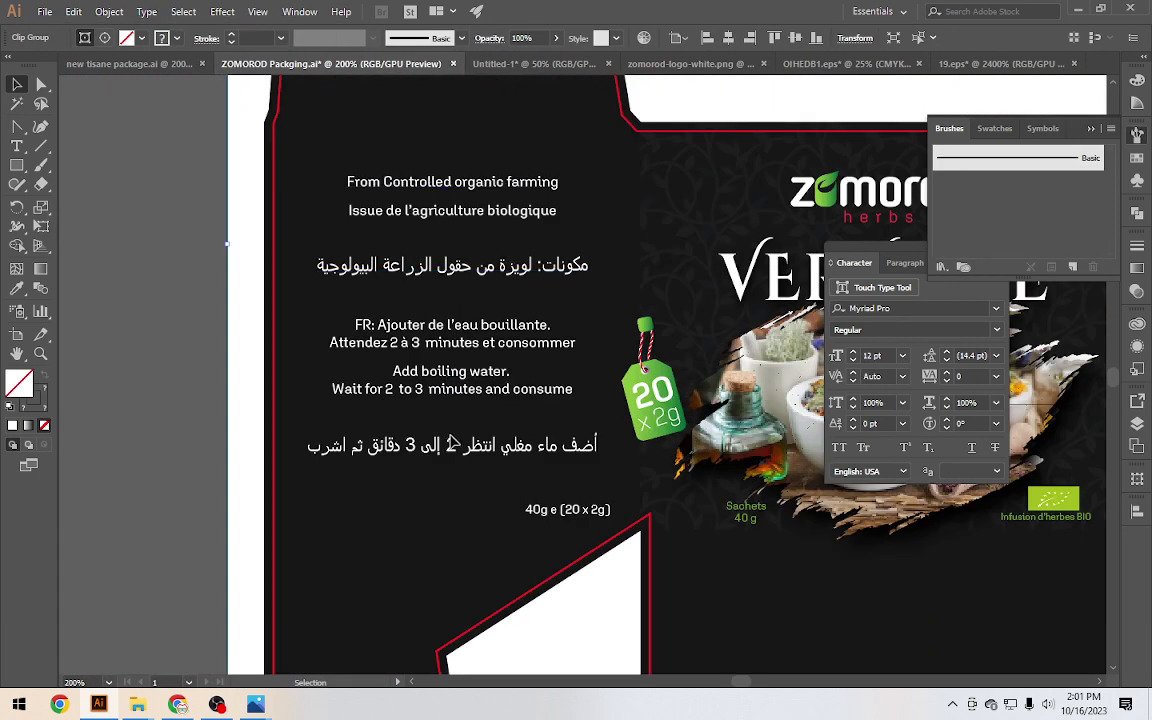
Select the organic-farming, Arabic ingredient and FR/EN/AR brewing text lines on the side panel
click(450, 184)
shift+click(414, 208)
shift+click(412, 258)
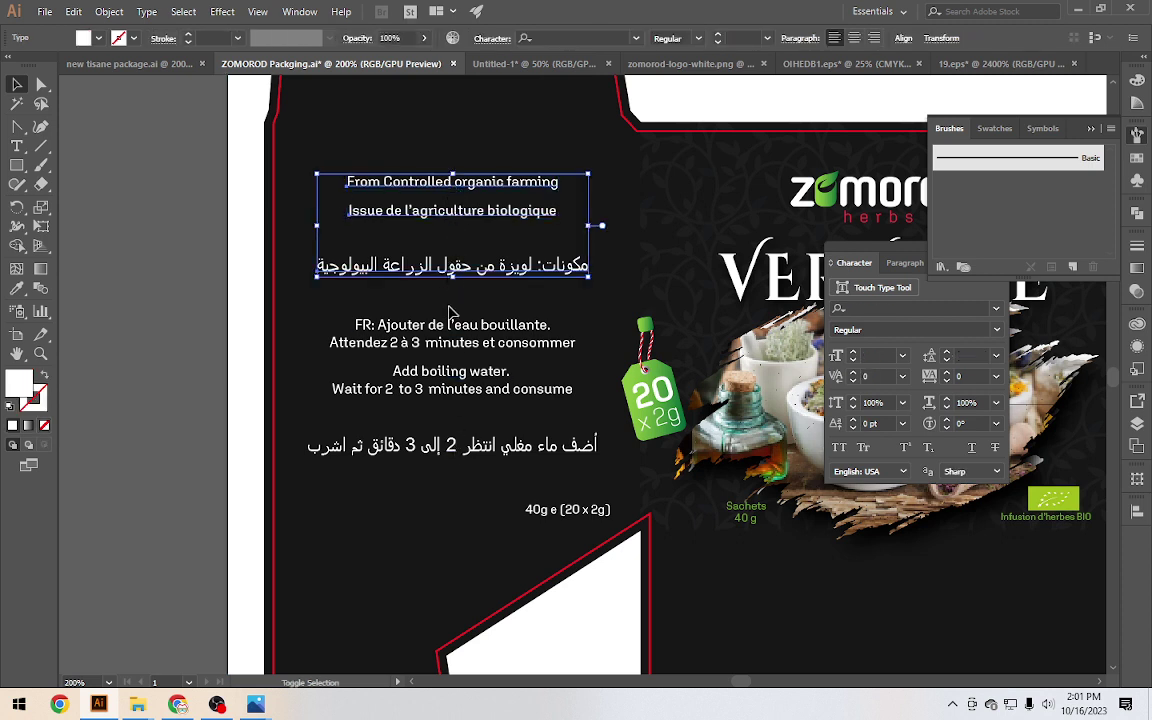
shift+click(450, 322)
shift+click(414, 340)
shift+click(430, 370)
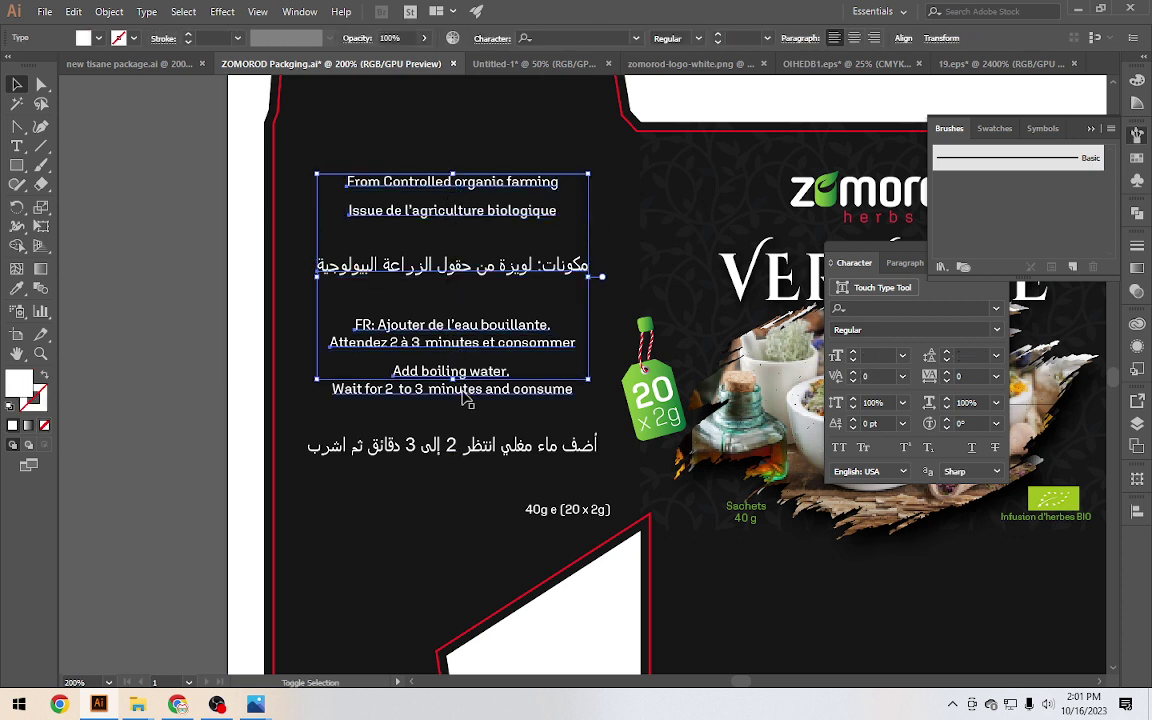
shift+click(465, 398)
shift+click(470, 446)
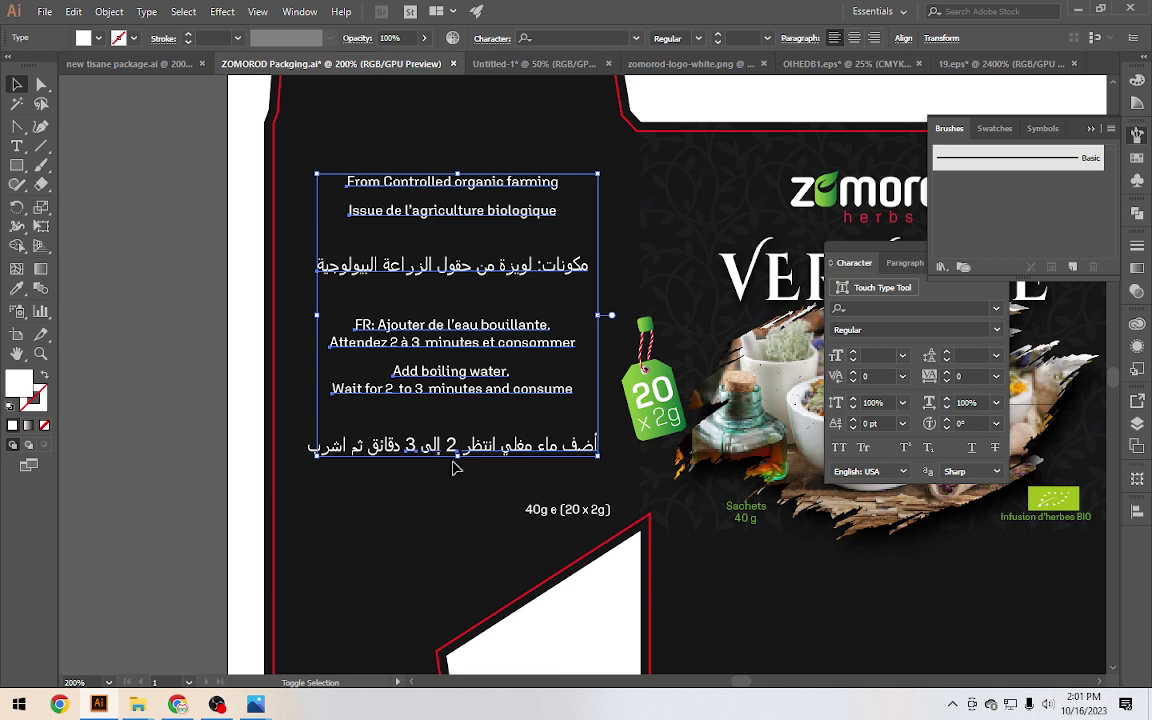
shift+click(348, 460)
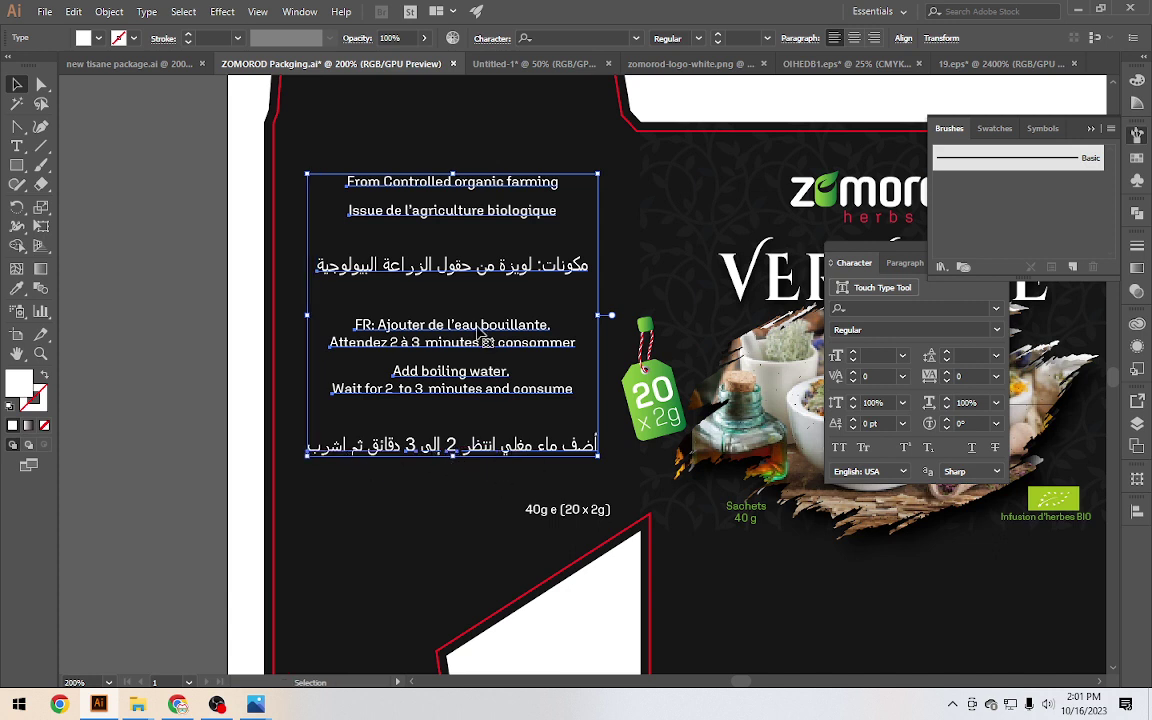
Drop the text block onto Untitled-1's left side panel, positioned near its top
drag(478, 197, 568, 75)
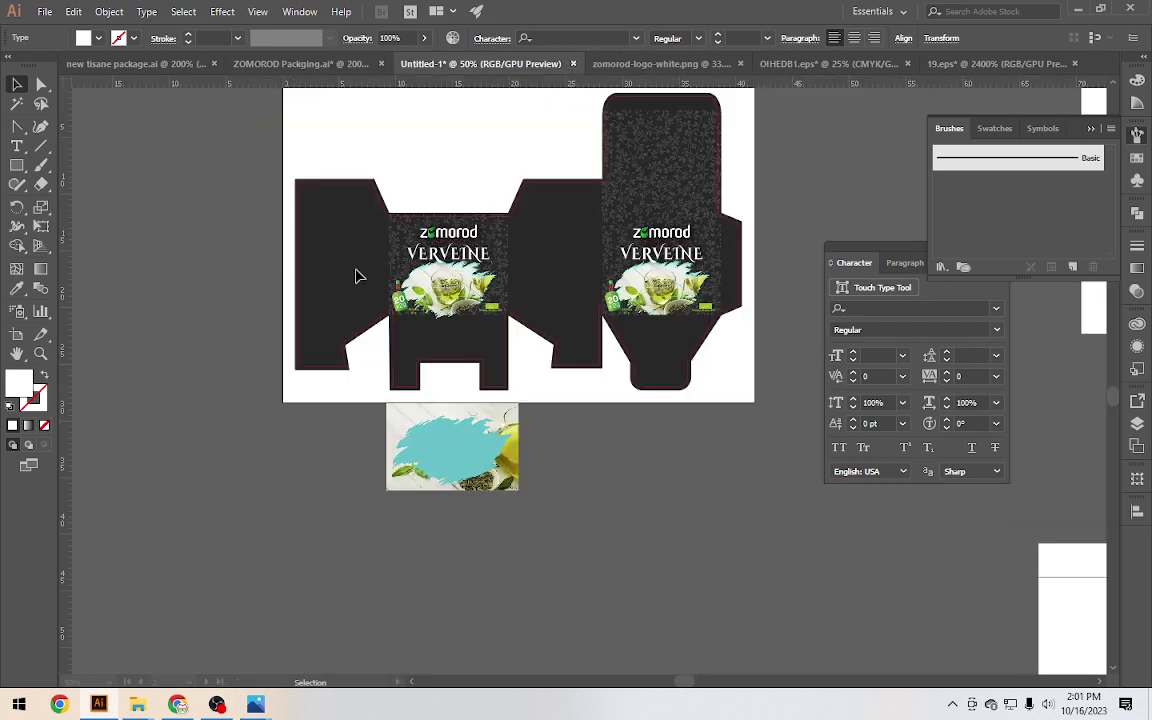
drag(568, 73, 337, 281)
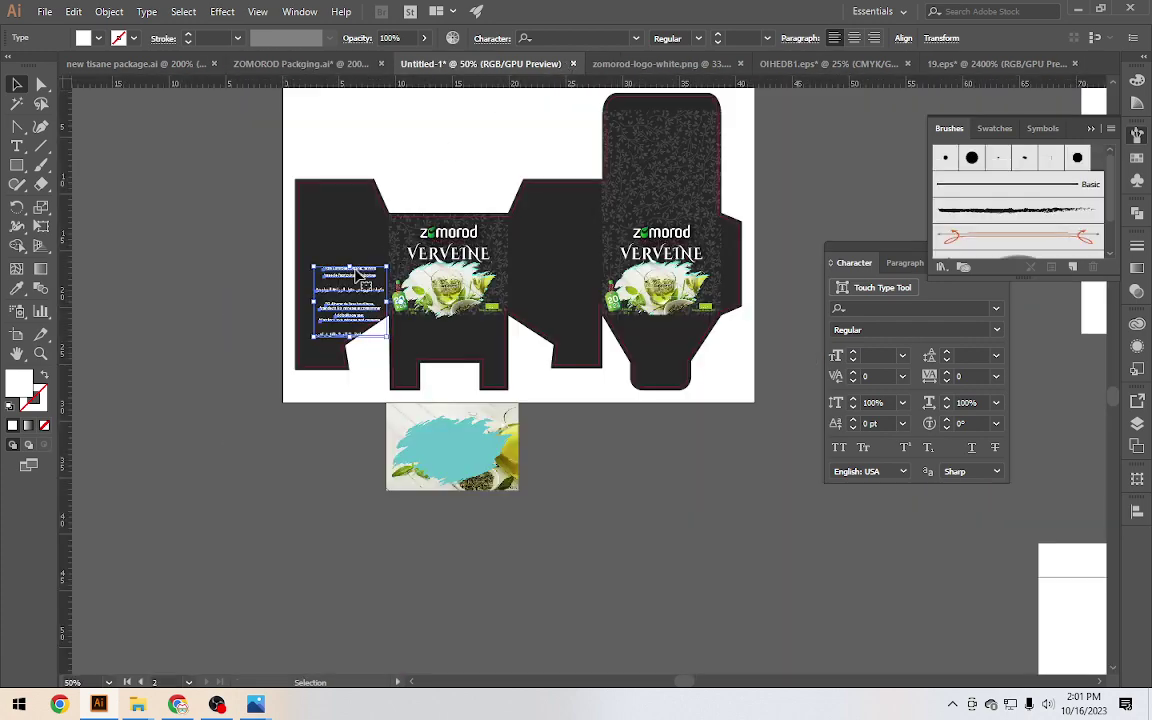
scroll(337, 281, up, 1)
scroll(337, 281, up, 1)
scroll(397, 345, up, 2)
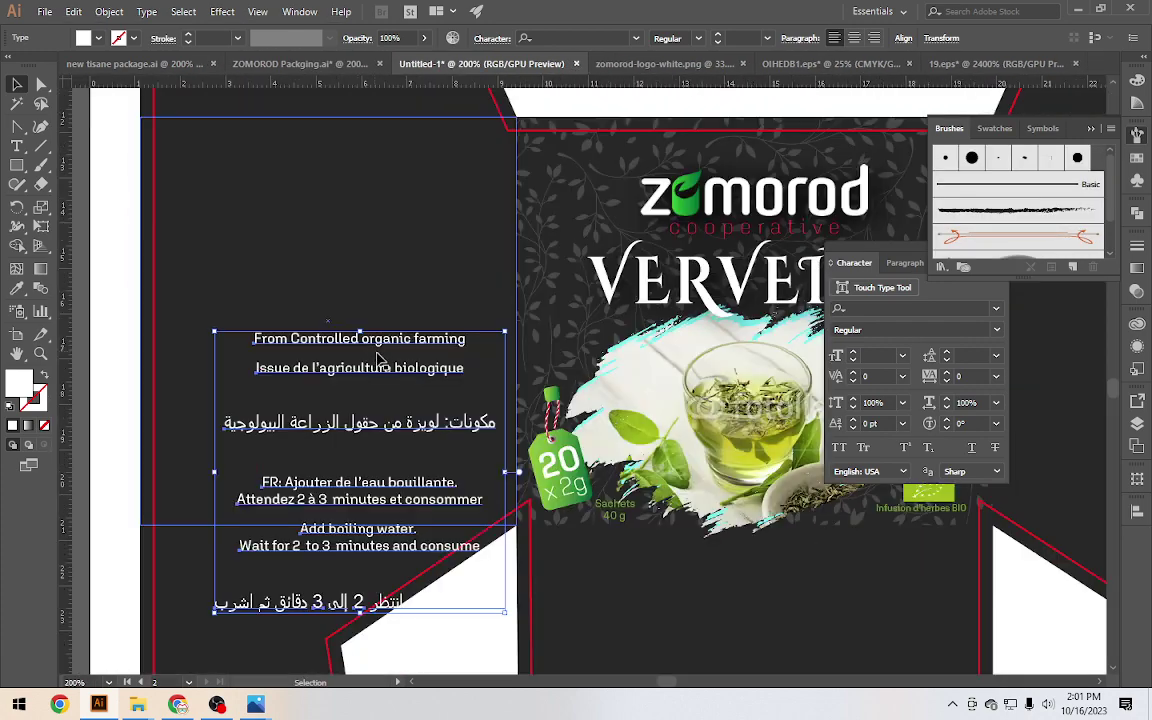
drag(397, 345, 359, 174)
drag(363, 174, 366, 176)
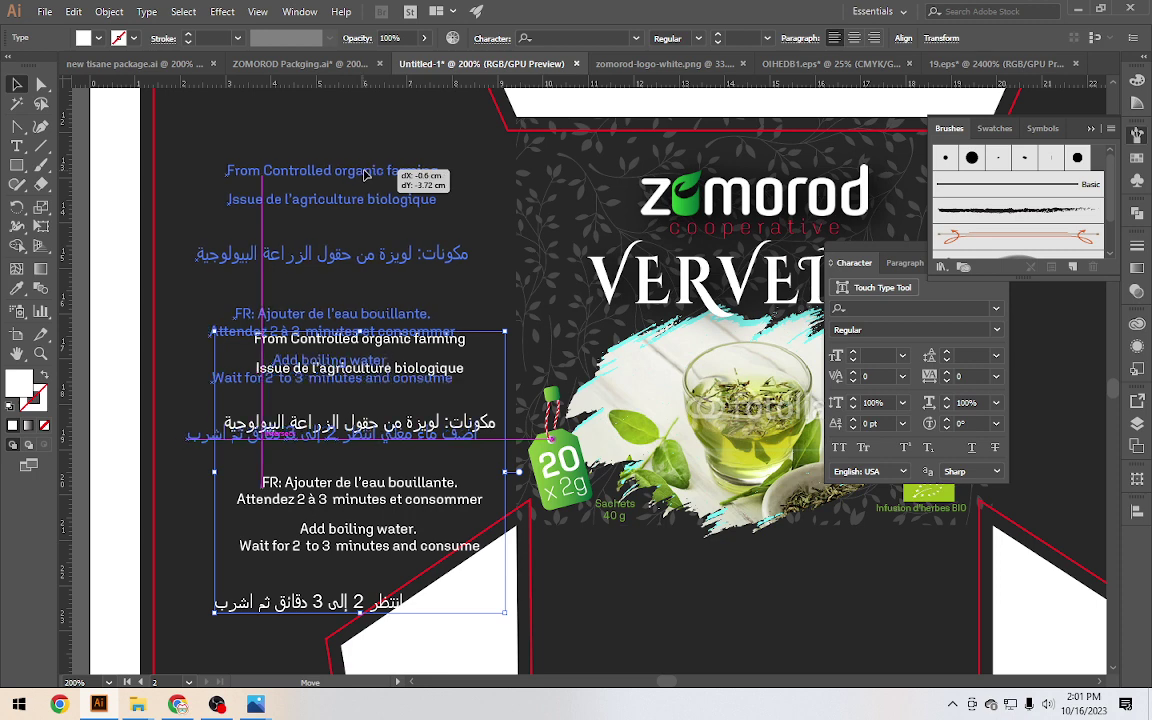
alt+scroll(366, 176, down, 3)
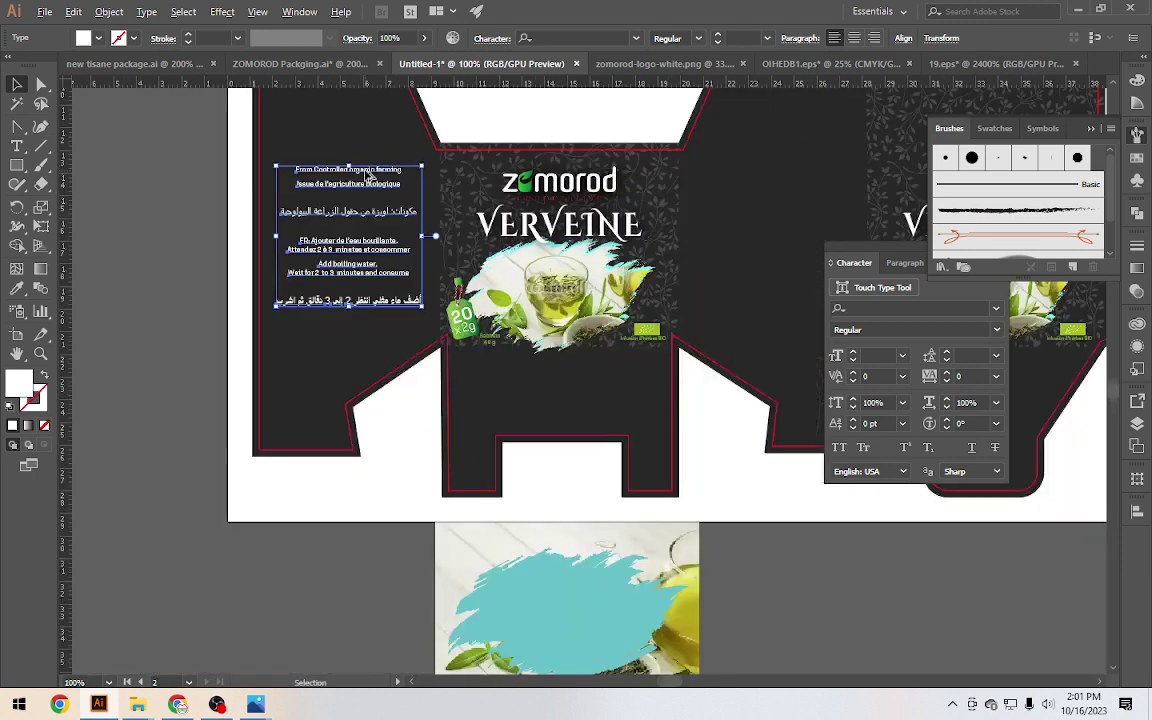
click(182, 210)
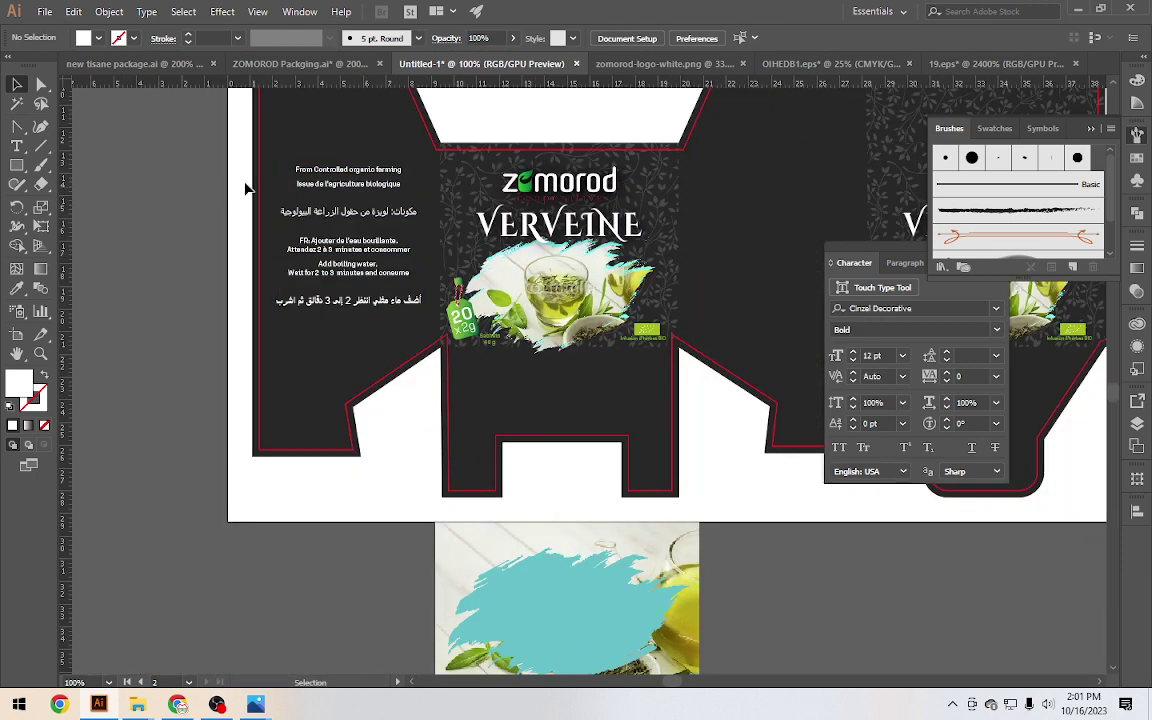
click(300, 63)
Select all the Produit du Maroc info lines, storage instructions and recycling symbol in the Zomorod file
click(620, 250)
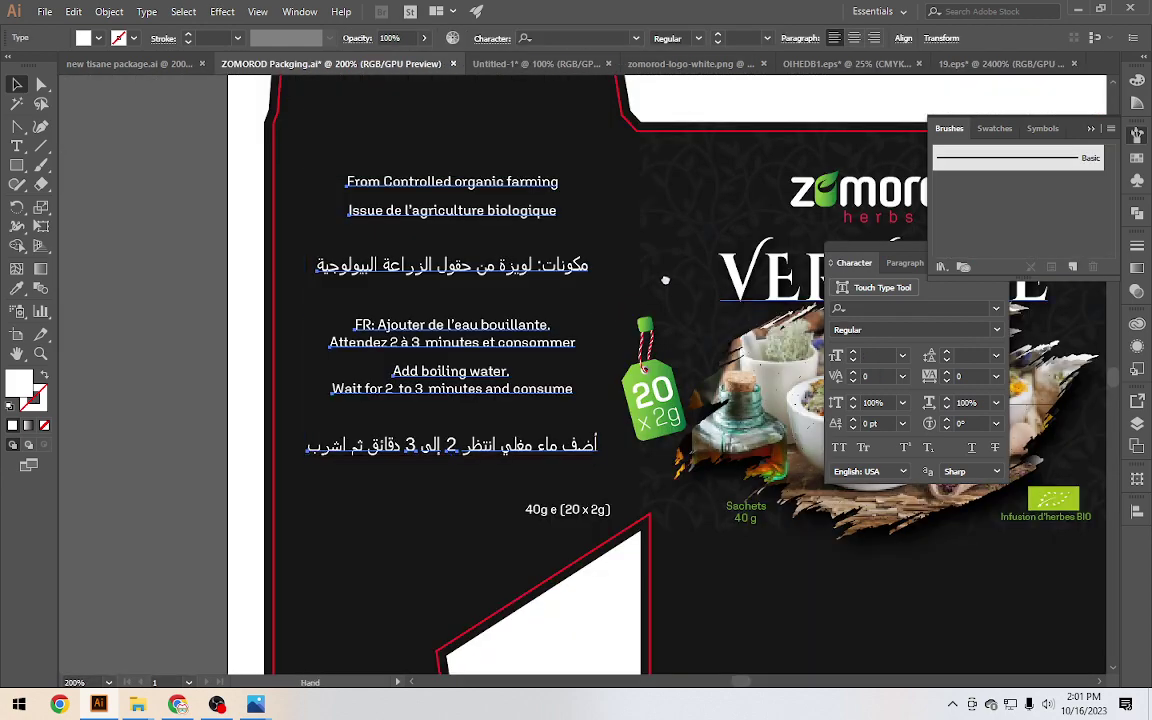
scroll(560, 250, right, 5)
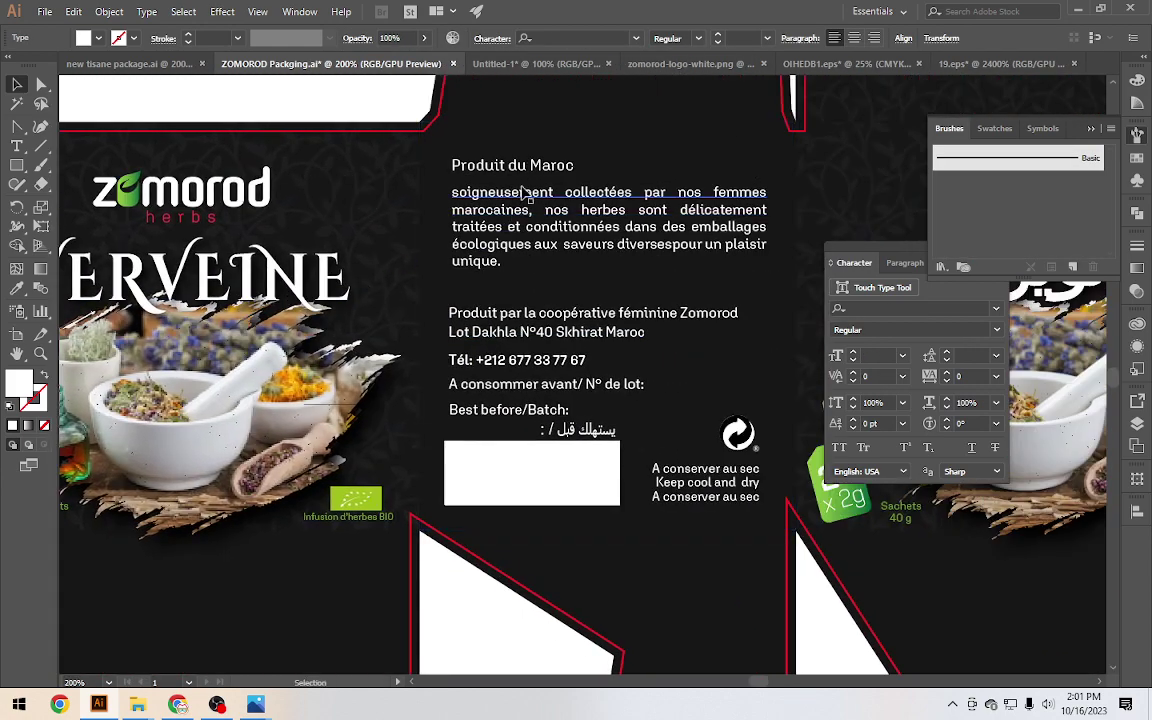
click(500, 166)
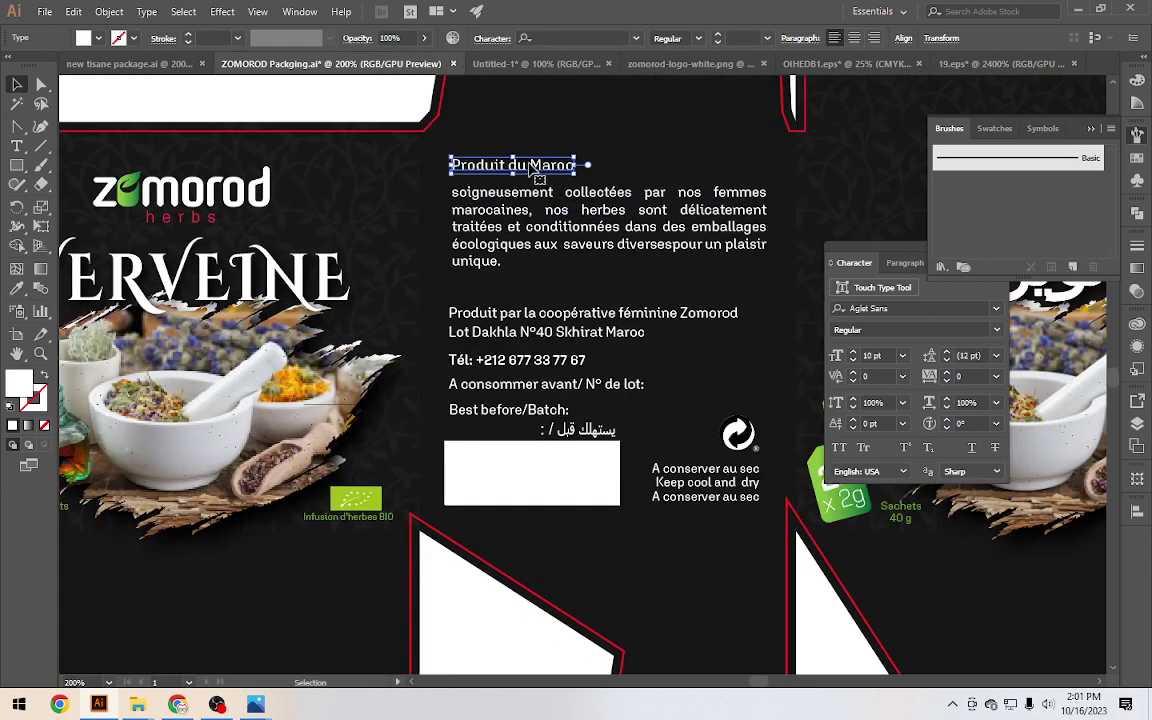
shift+click(510, 190)
shift+click(583, 212)
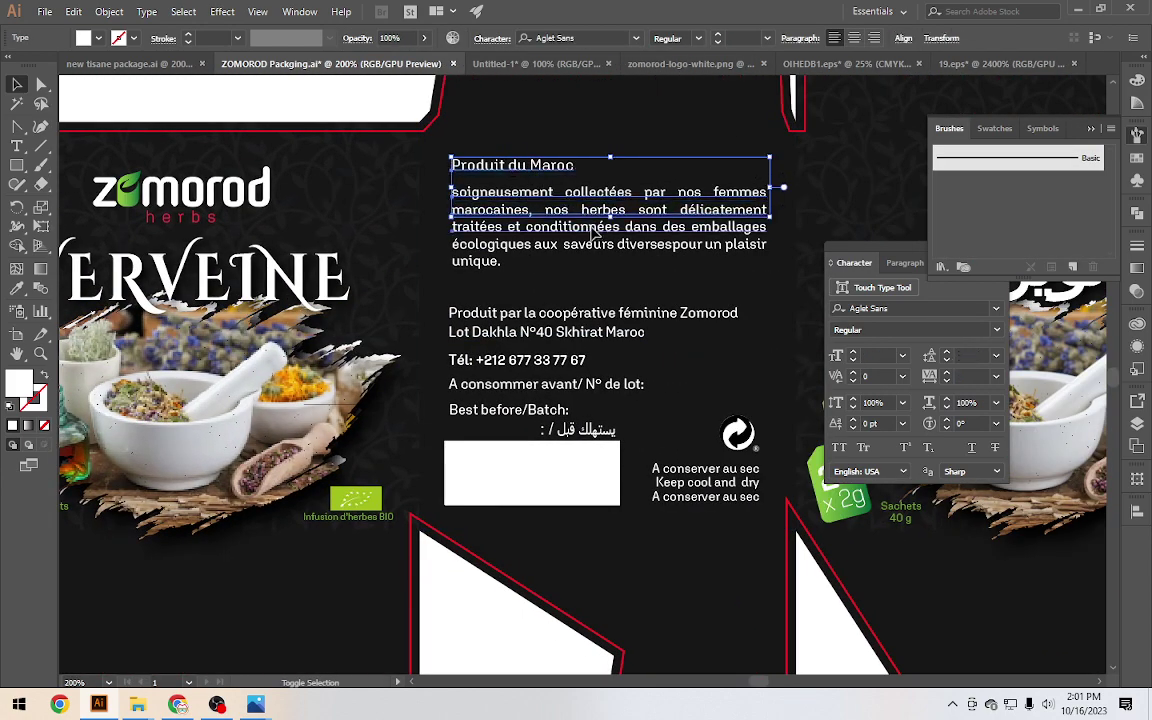
shift+click(545, 228)
shift+click(480, 244)
shift+click(470, 260)
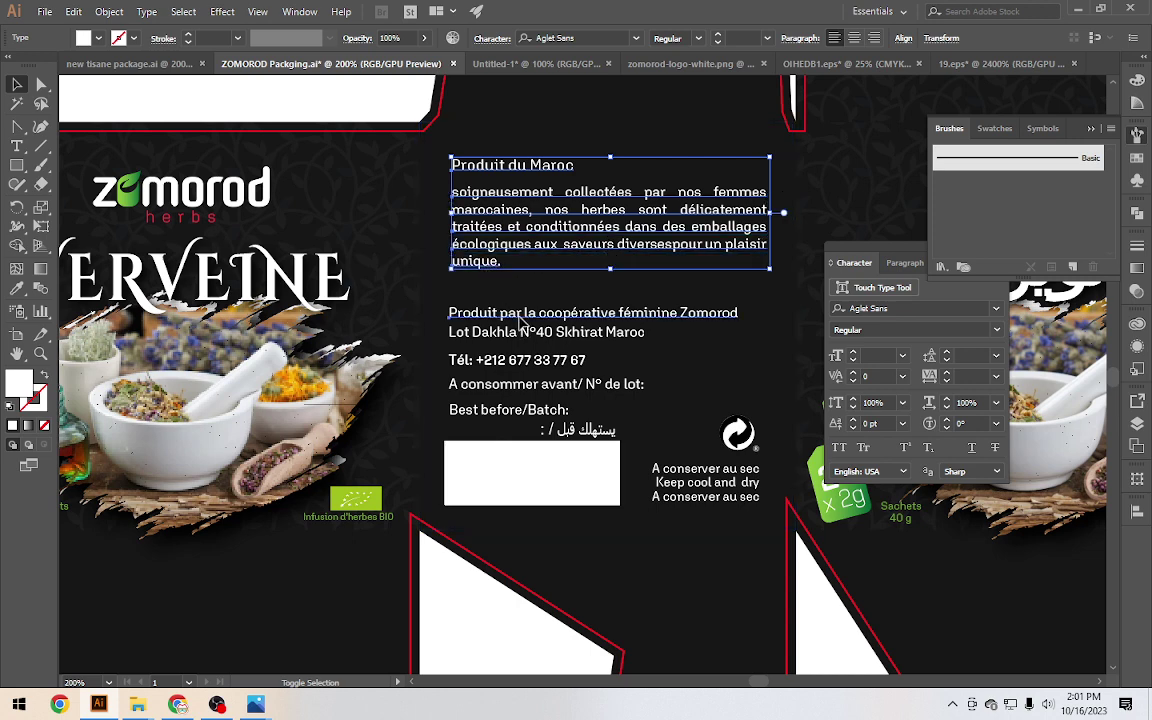
shift+click(480, 313)
shift+click(503, 332)
shift+click(525, 360)
shift+click(560, 385)
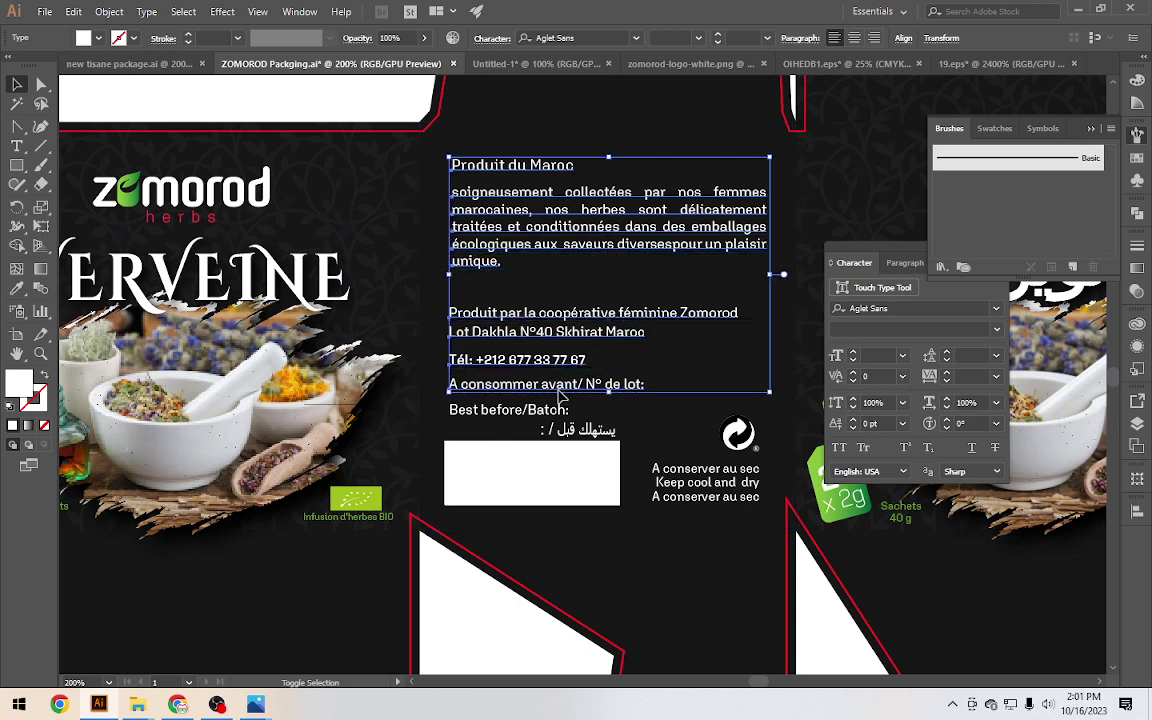
shift+click(520, 410)
shift+click(585, 430)
shift+click(586, 467)
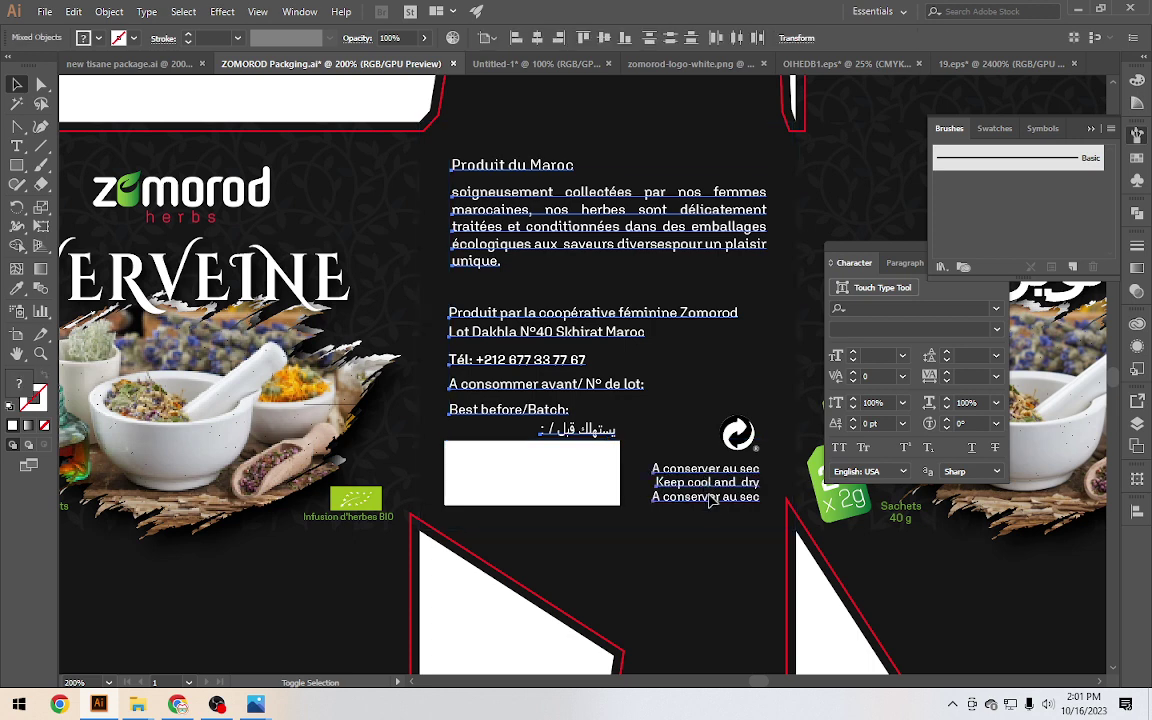
shift+click(737, 432)
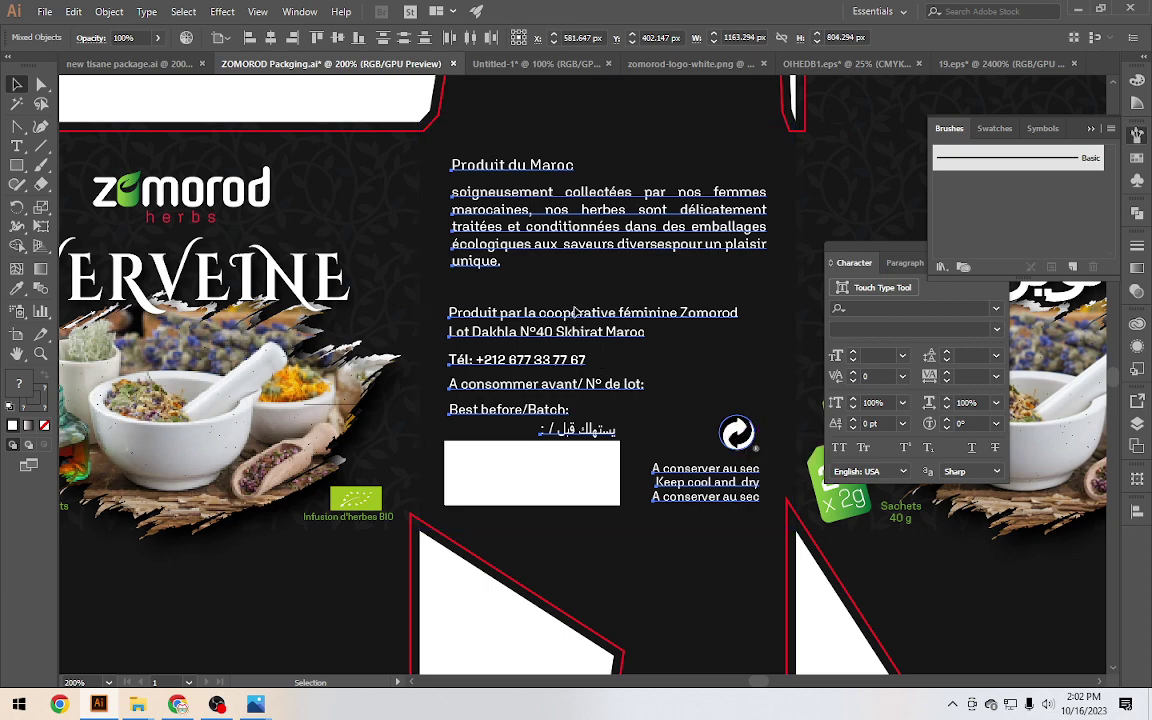
Drag the selected info text and symbol into the Untitled-1 dieline document
mouse_move(568, 318)
mouse_down()
mouse_move(514, 64)
mouse_move(694, 63)
mouse_up()
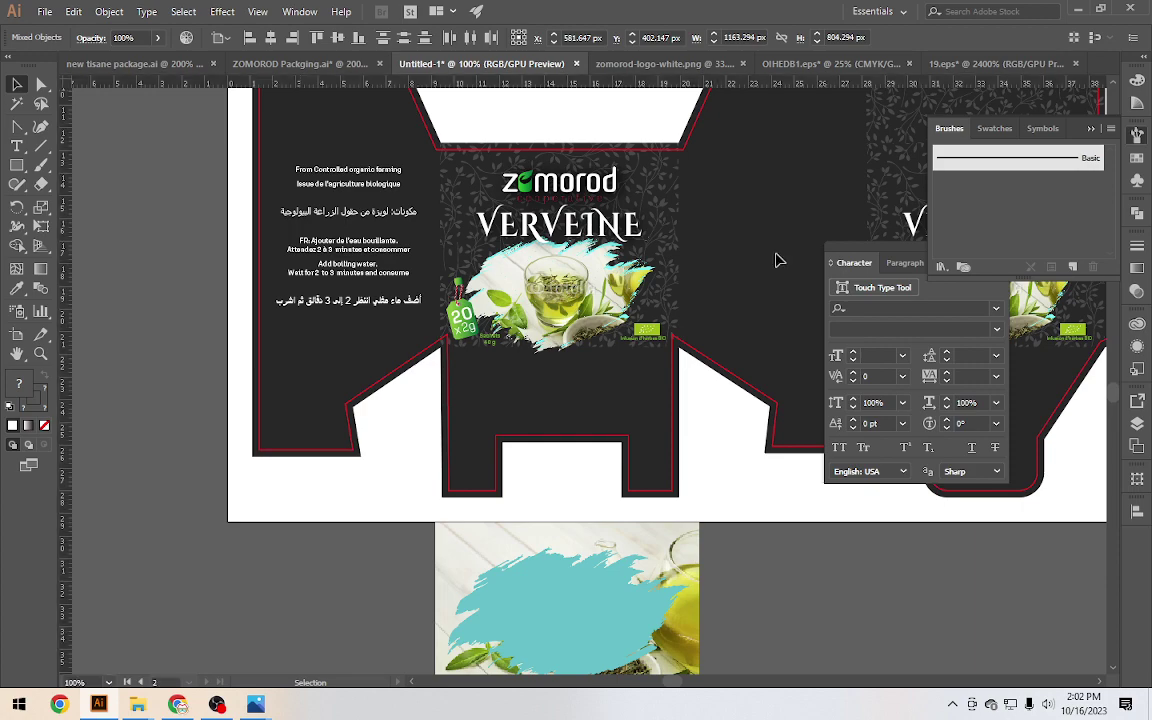
drag(782, 254, 774, 252)
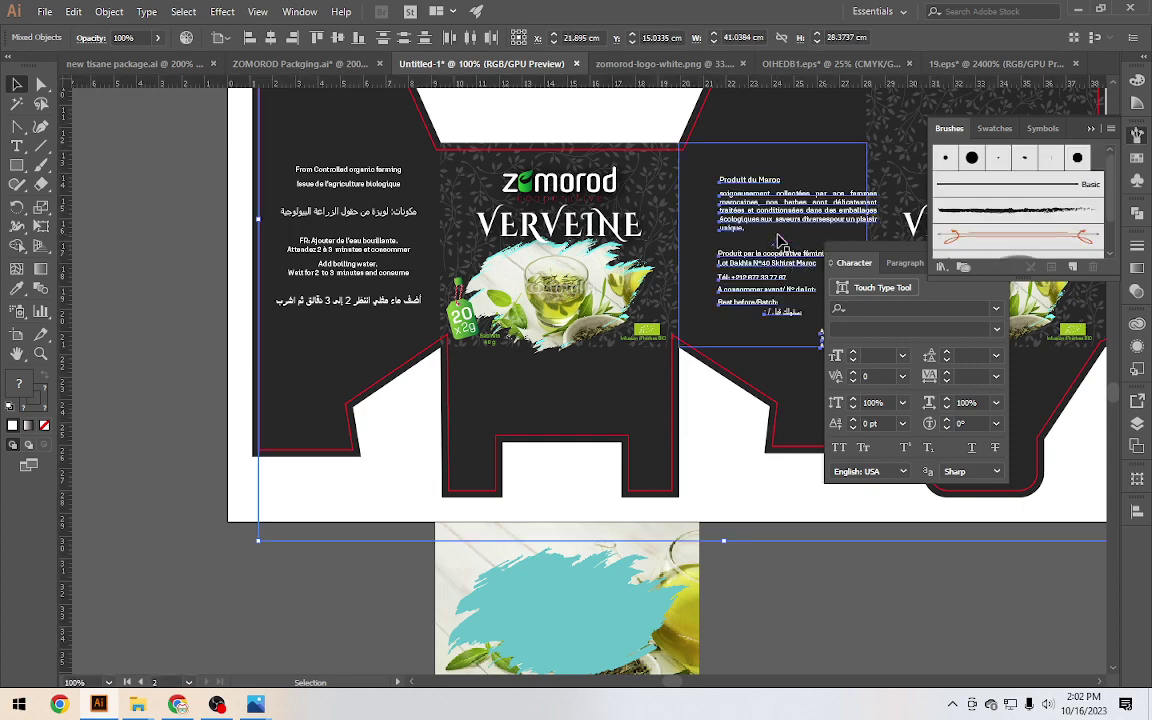
scroll(781, 242, up, 3)
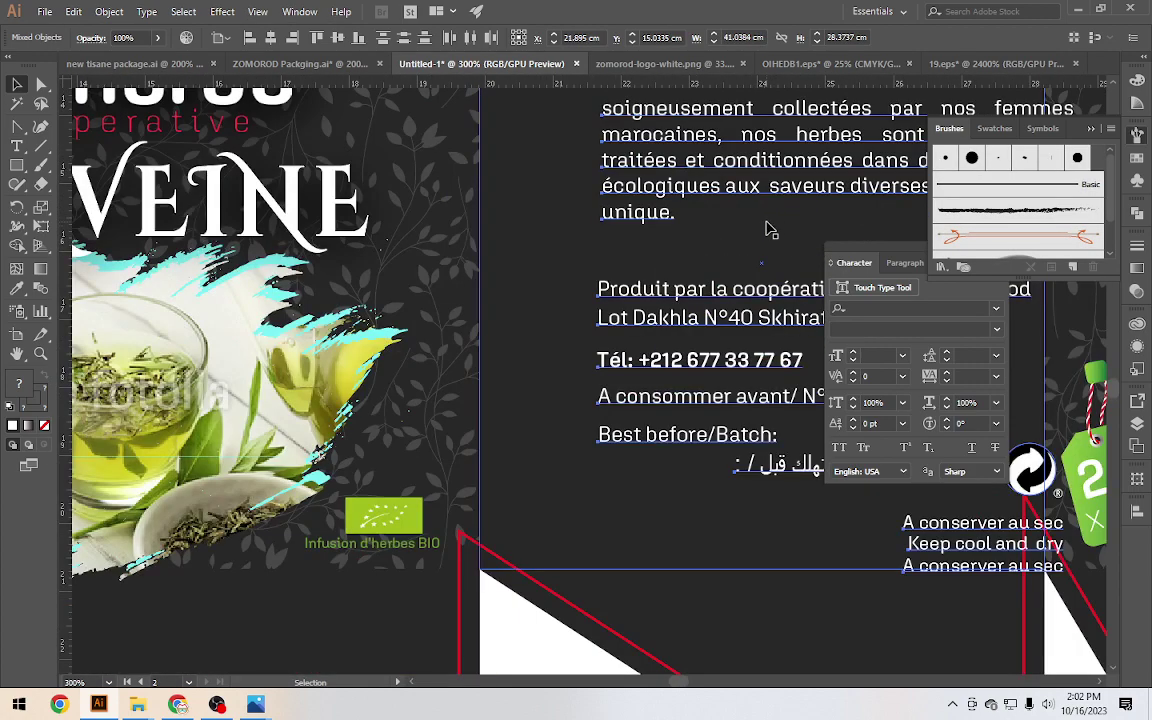
scroll(772, 232, down, 2)
scroll(772, 232, up, 1)
Position the info block on the panel right of the Verveine front and deselect it
drag(772, 232, 718, 174)
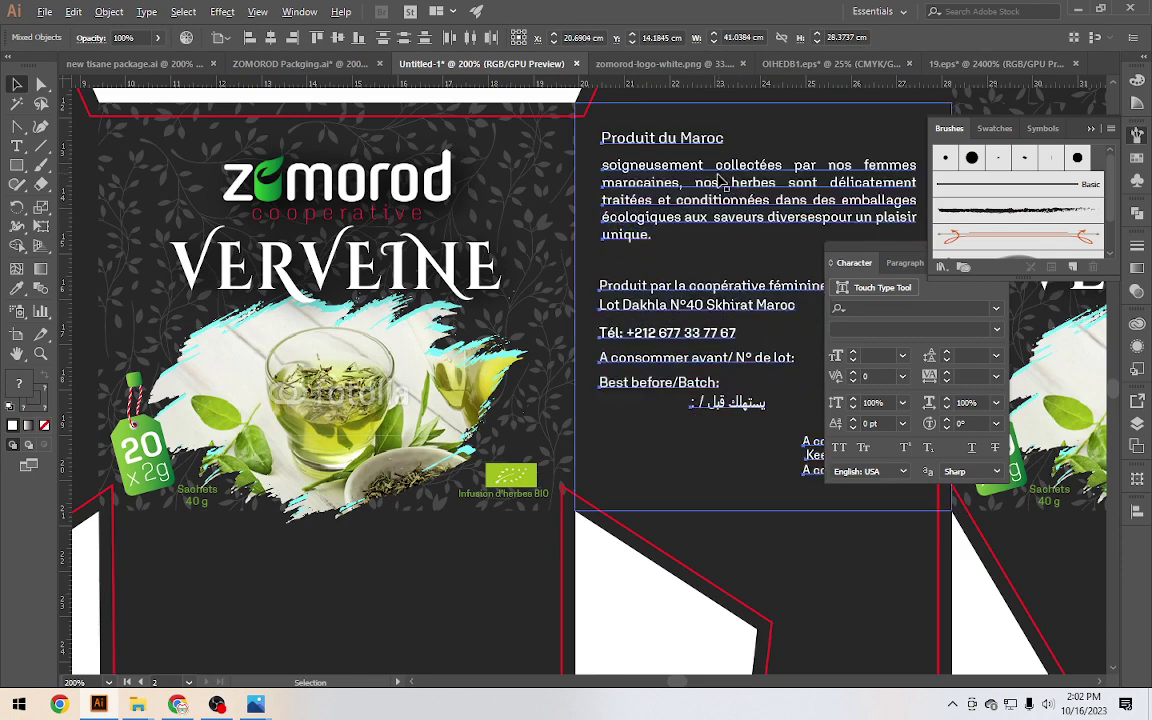
scroll(718, 174, down, 1)
scroll(722, 182, down, 1)
click(750, 400)
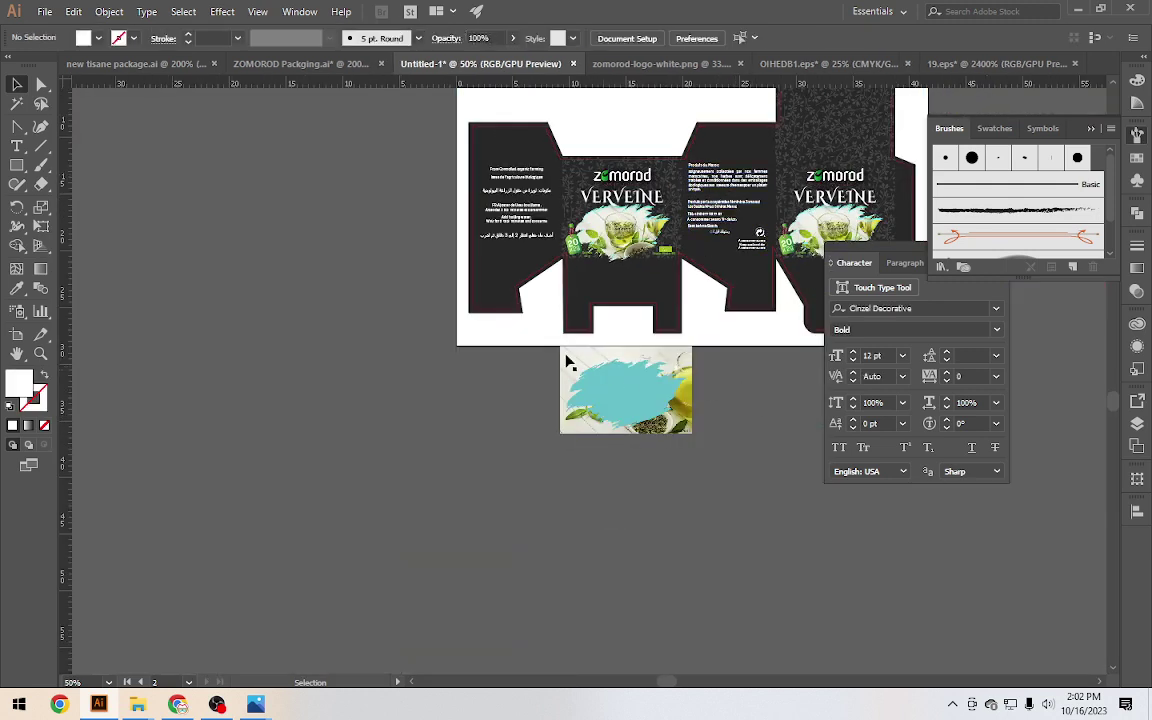
click(547, 351)
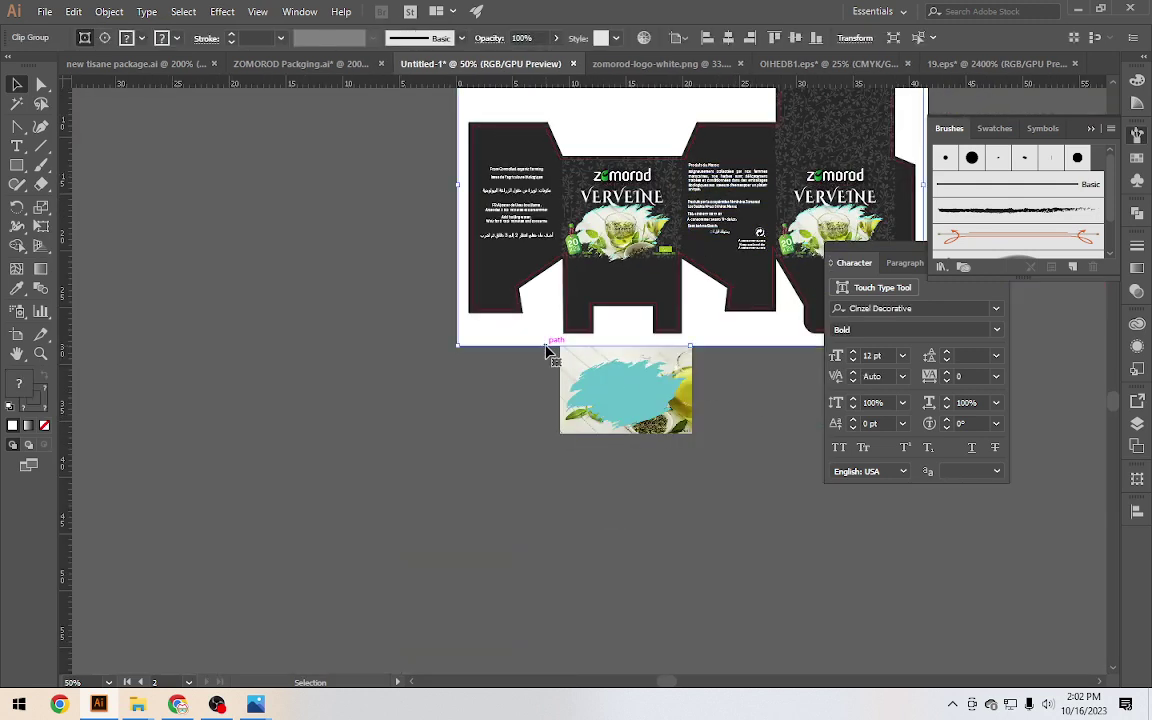
click(547, 351)
scroll(740, 378, up, 1)
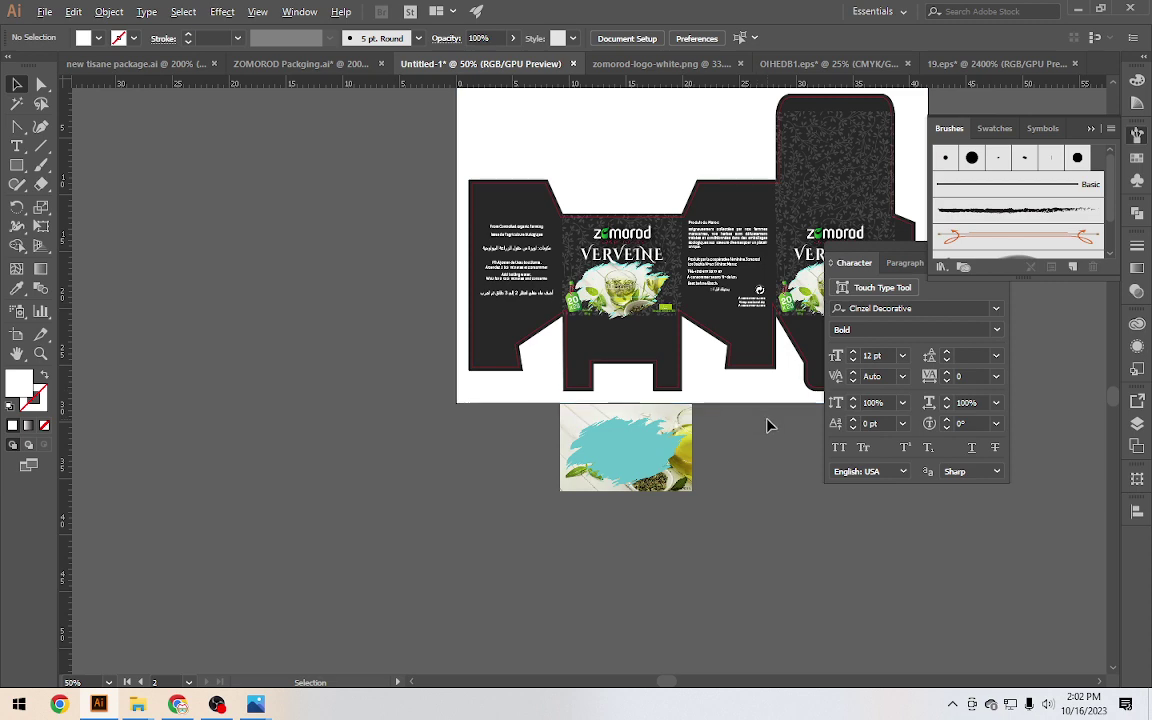
mouse_move(767, 425)
mouse_down()
mouse_move(625, 407)
mouse_move(503, 417)
mouse_up()
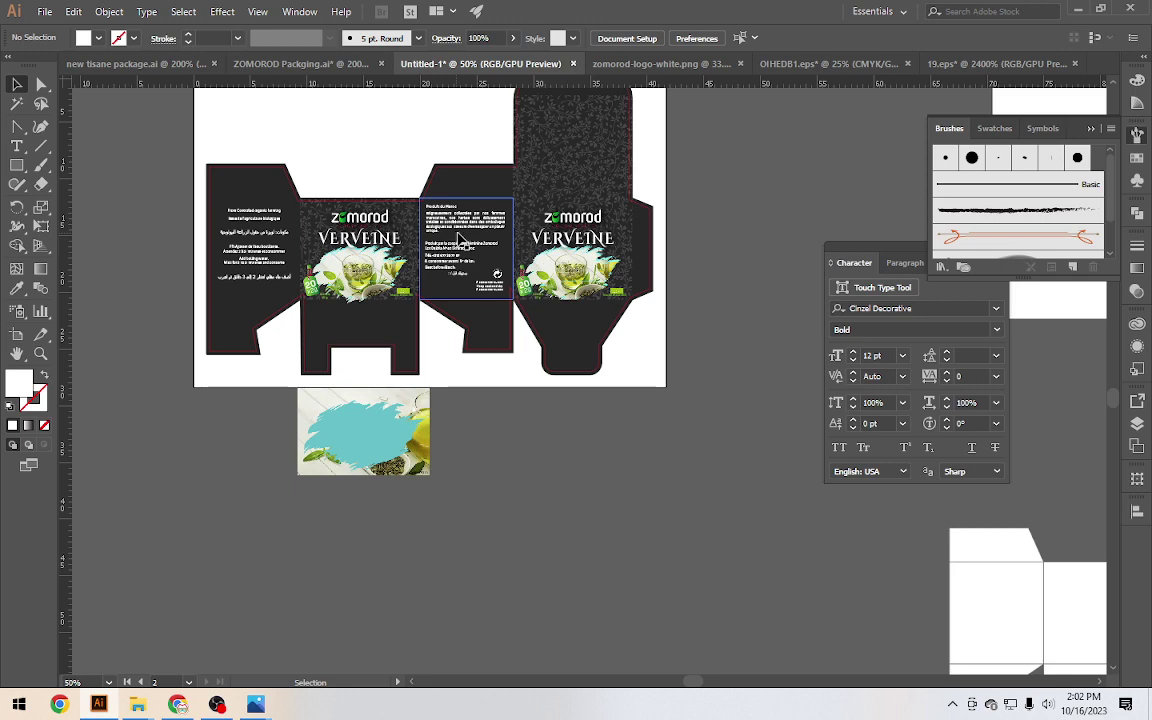
click(340, 64)
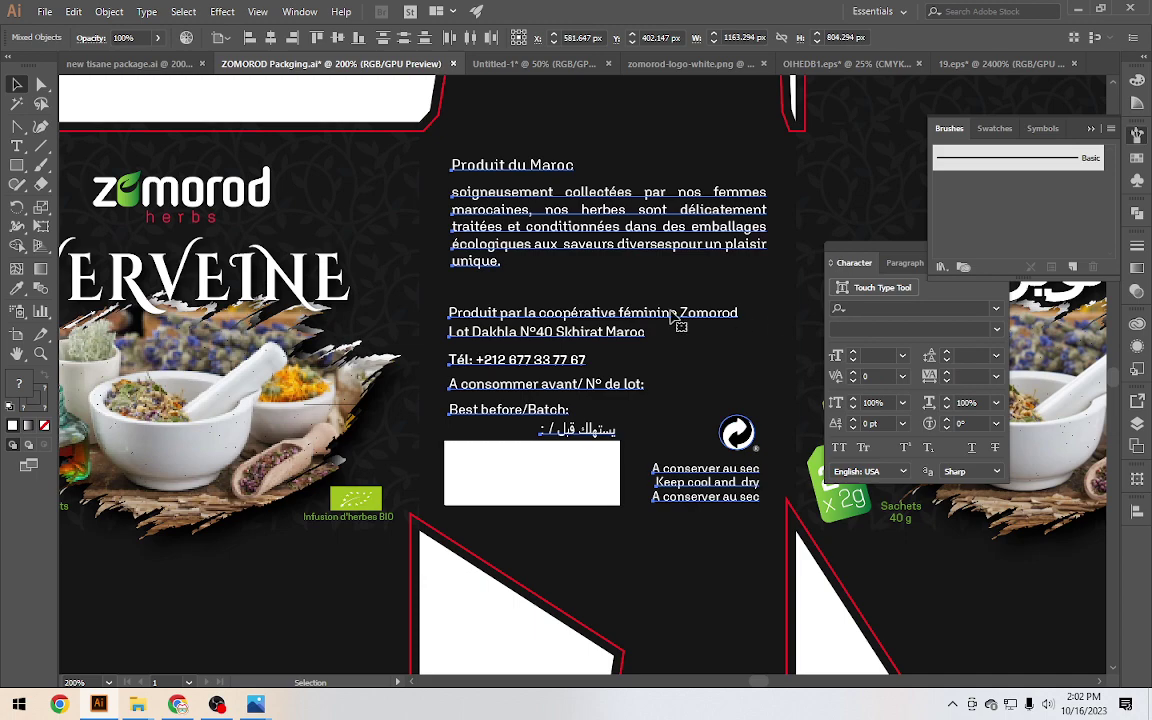
key(ctrl+minus)
mouse_move(788, 219)
mouse_down()
mouse_move(485, 360)
mouse_move(427, 493)
mouse_up()
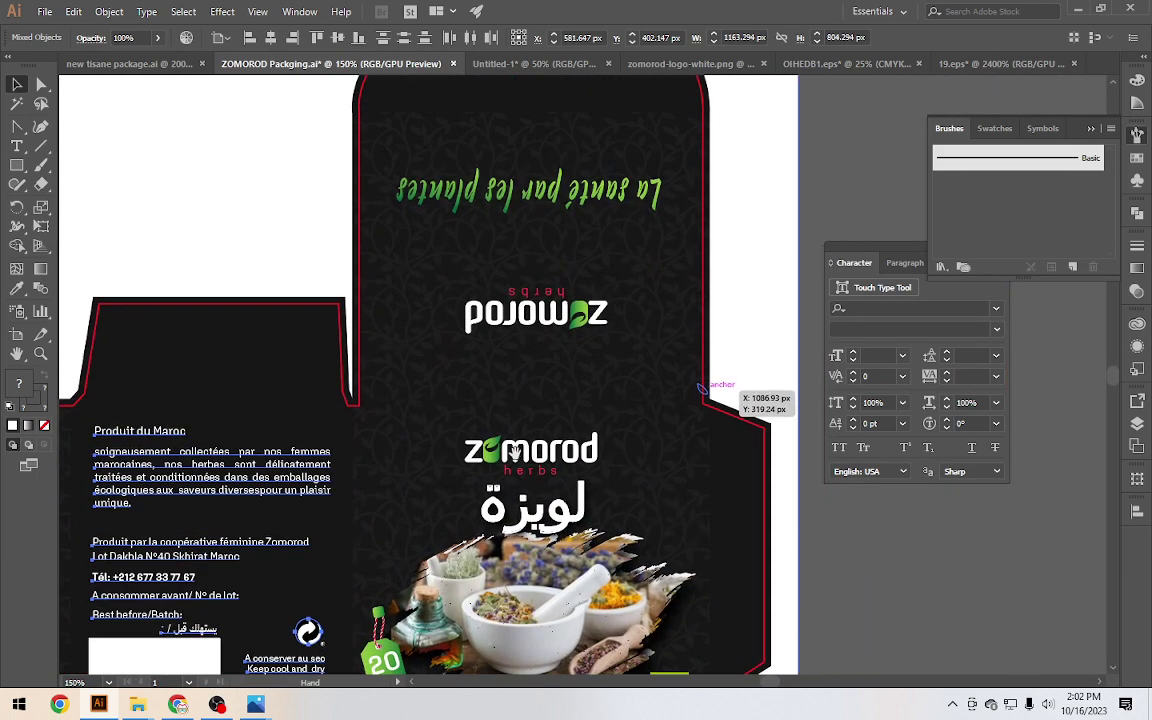
click(590, 318)
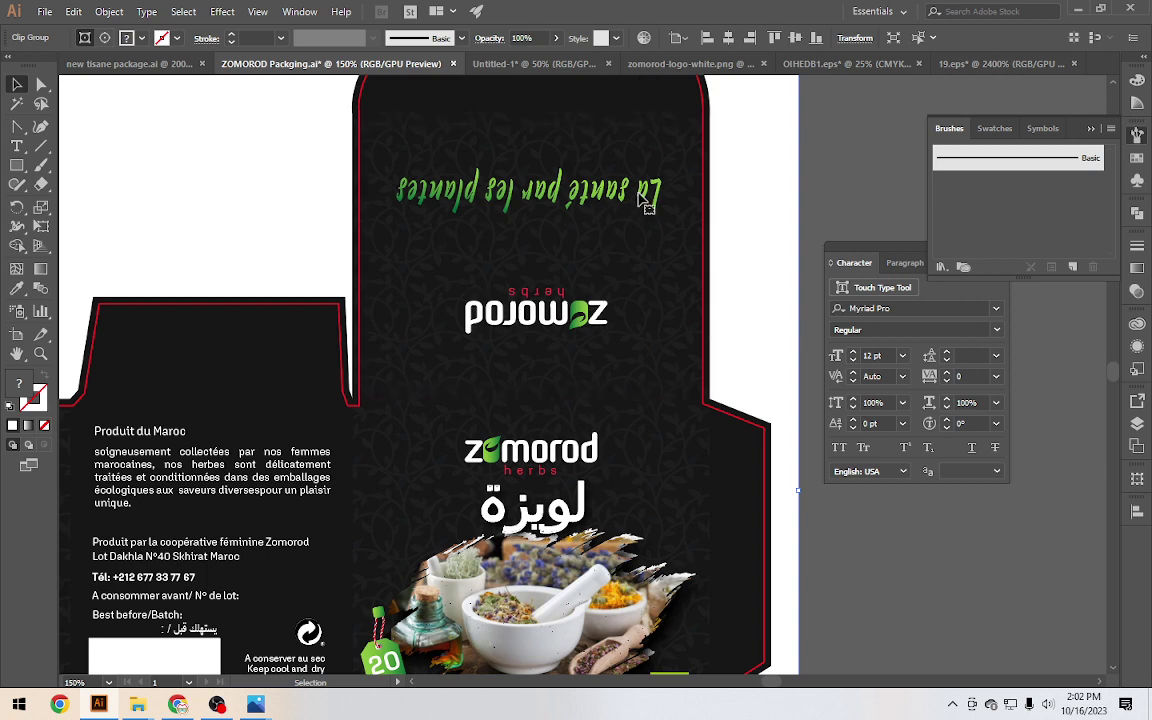
click(505, 63)
key(b)
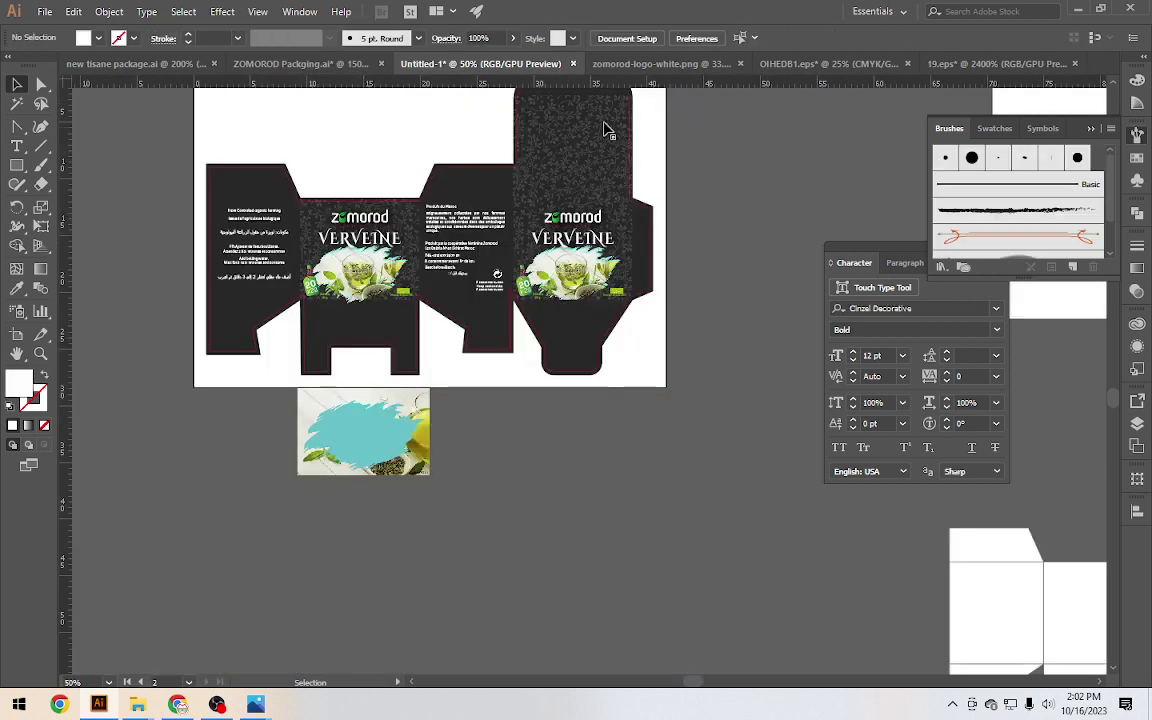
drag(592, 115, 562, 143)
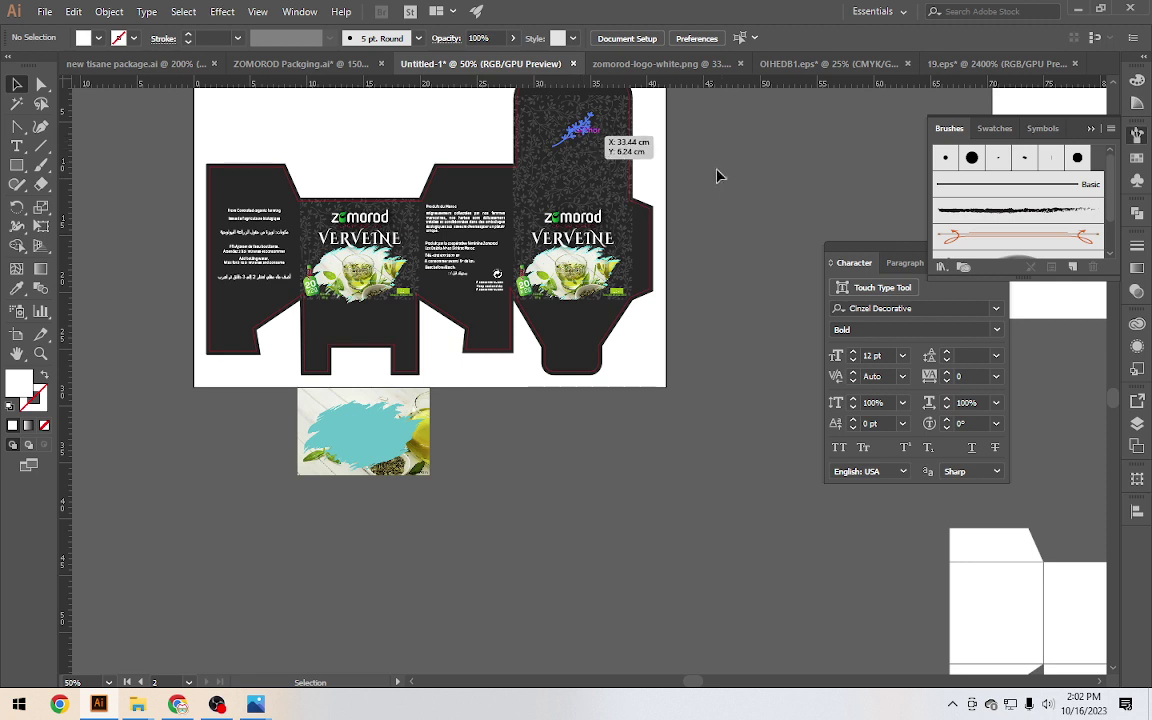
key(ctrl+z)
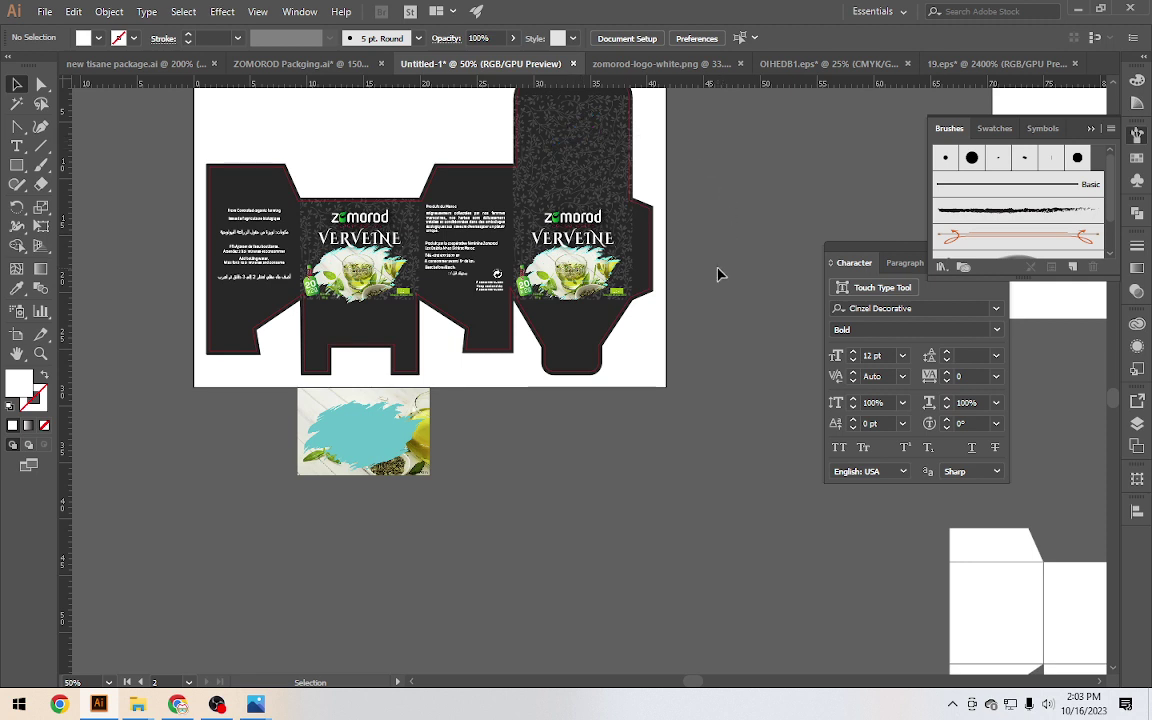
click(322, 63)
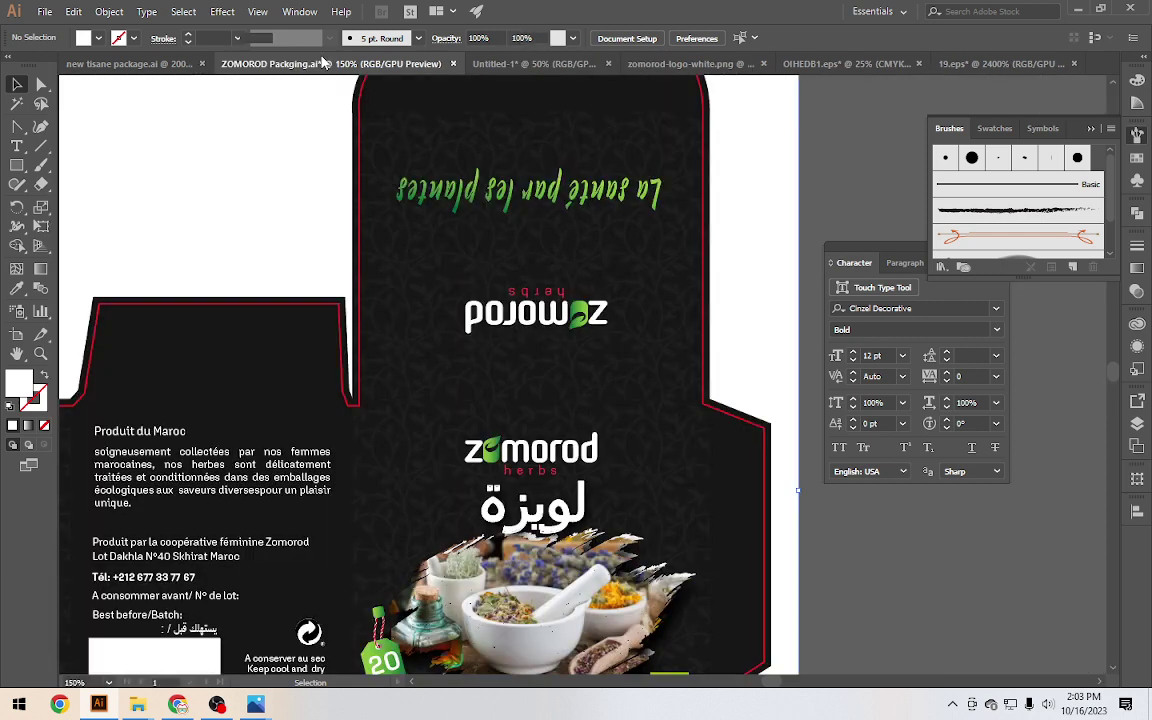
right_click(656, 205)
click(730, 314)
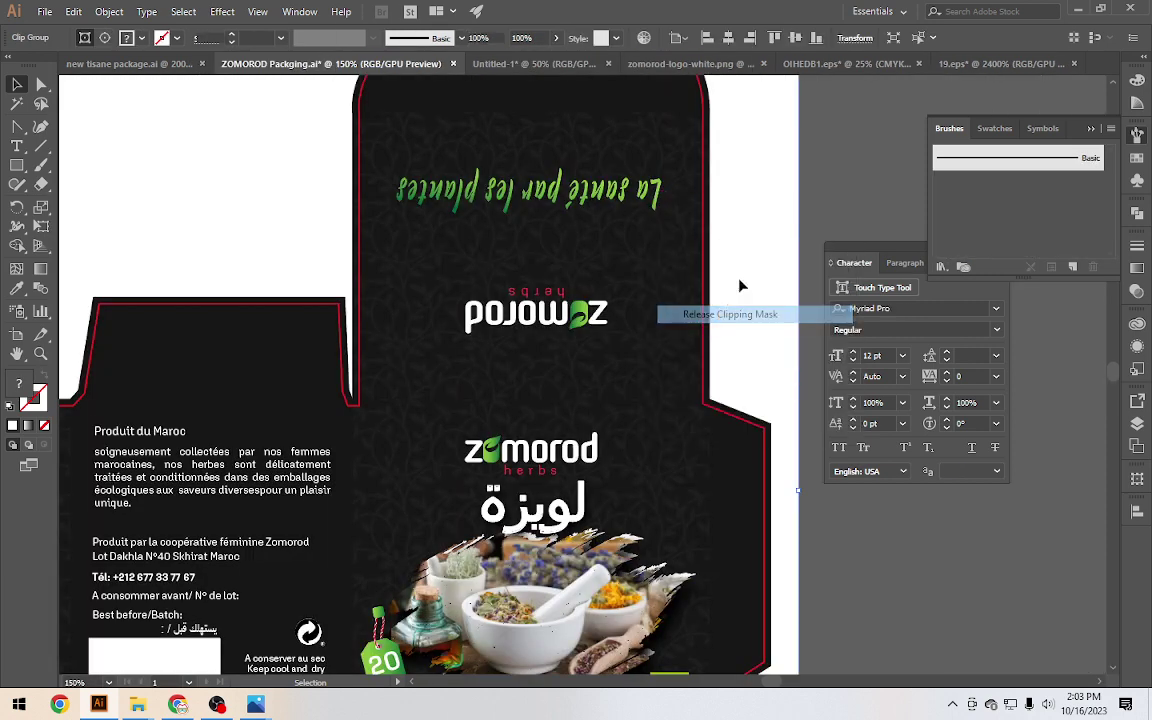
click(658, 200)
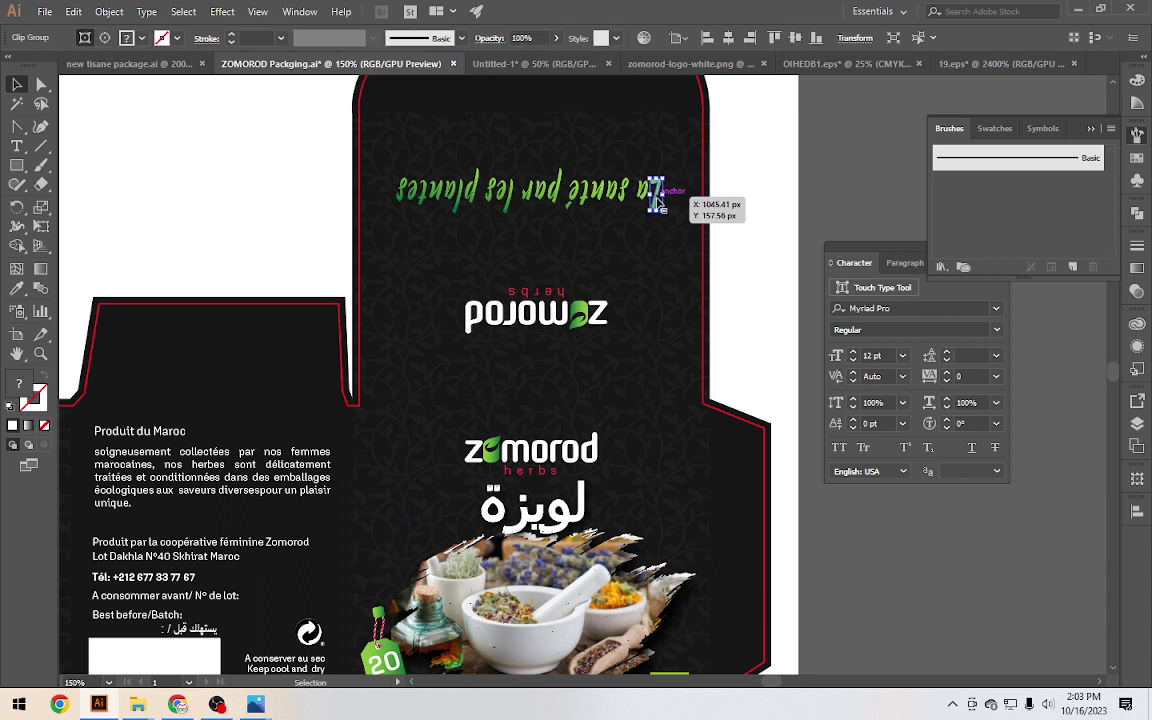
drag(657, 200, 660, 199)
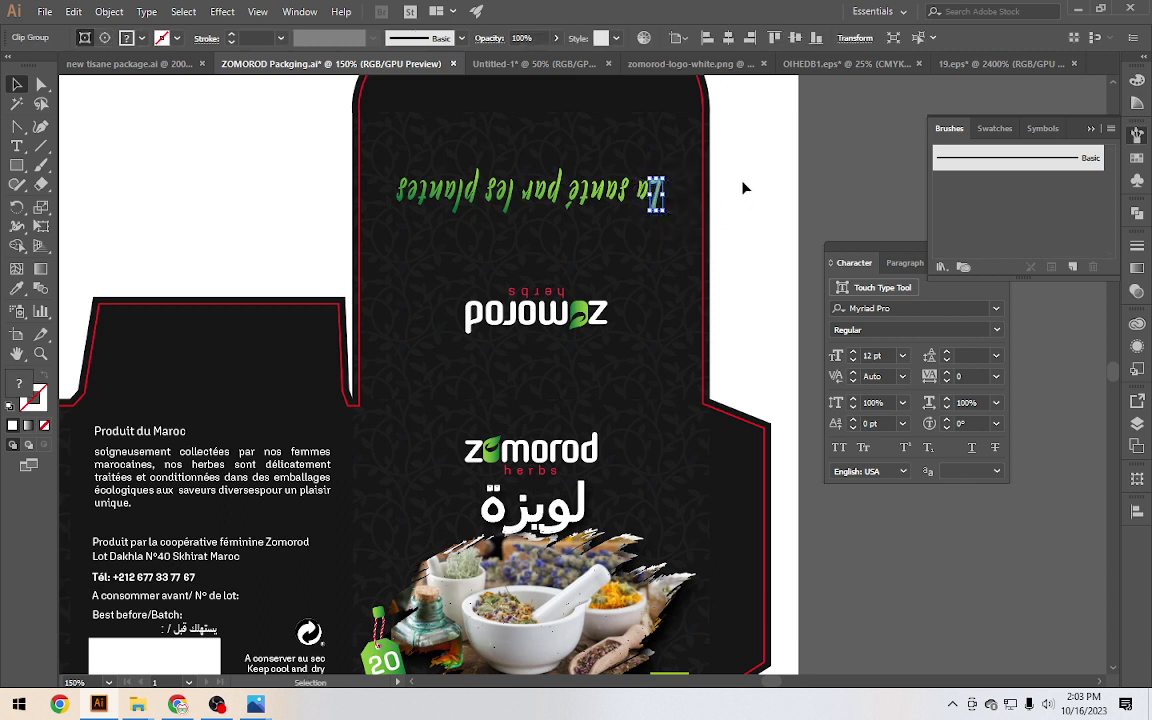
drag(746, 125, 625, 149)
key(ctrl+shift+a)
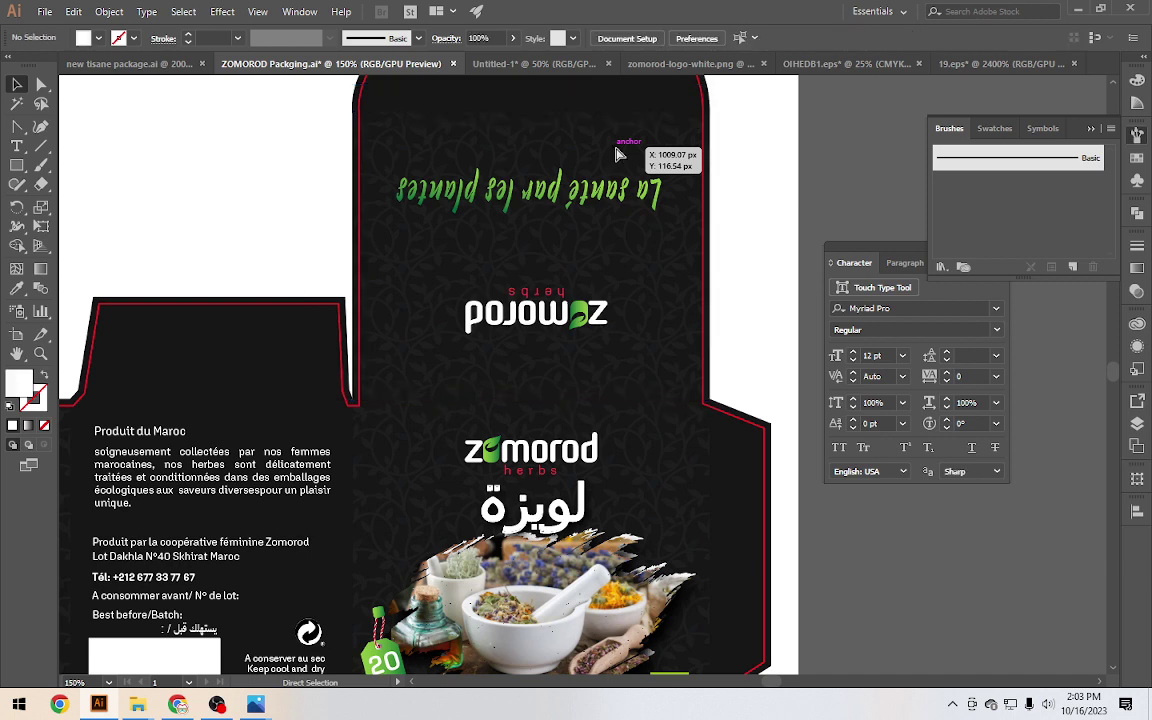
click(400, 200)
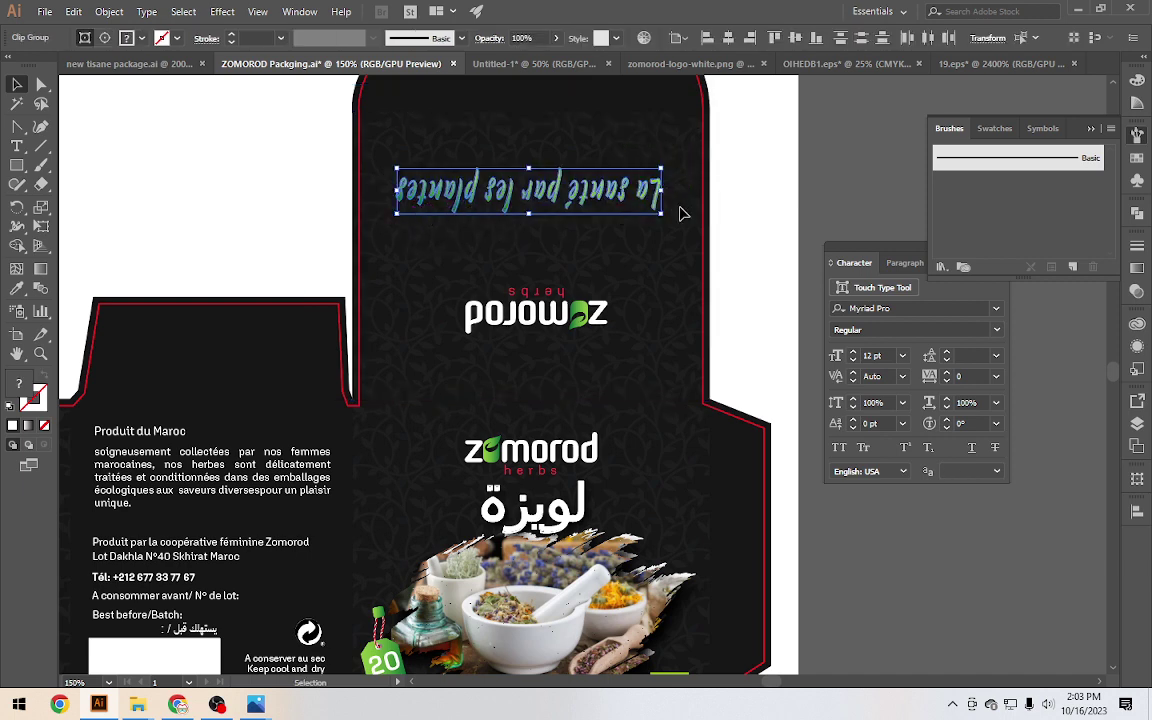
mouse_move(665, 218)
mouse_down()
mouse_move(342, 153)
mouse_move(764, 241)
mouse_up()
key(ctrl+z)
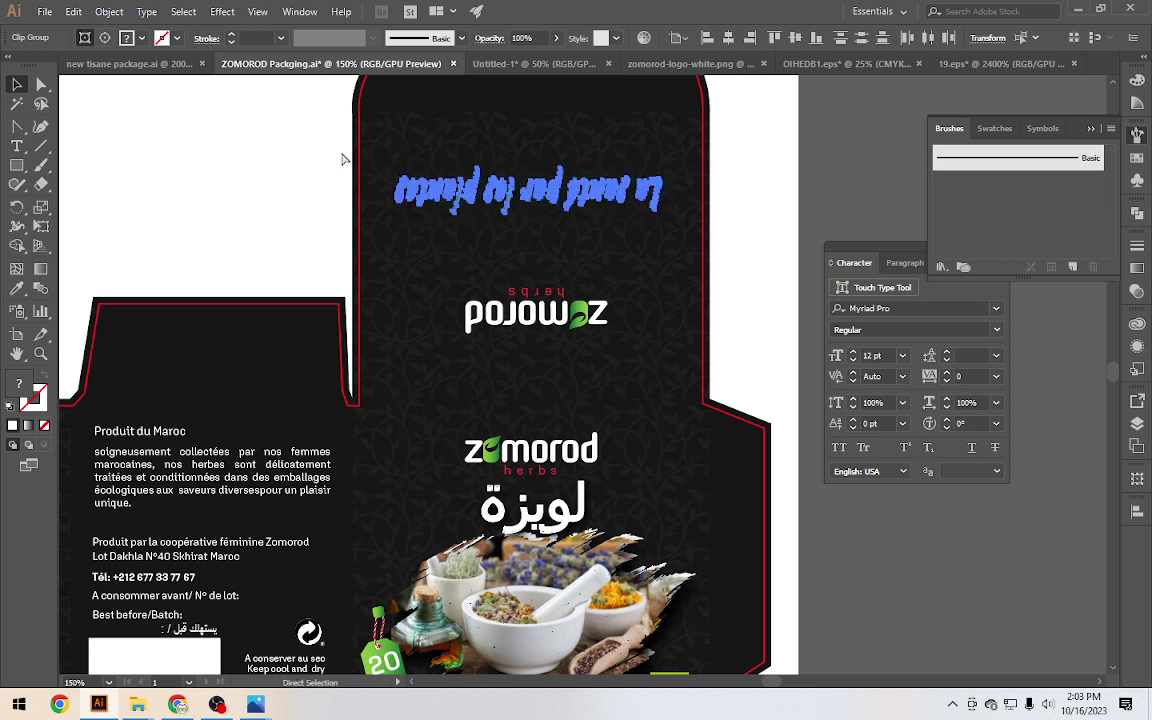
click(764, 241)
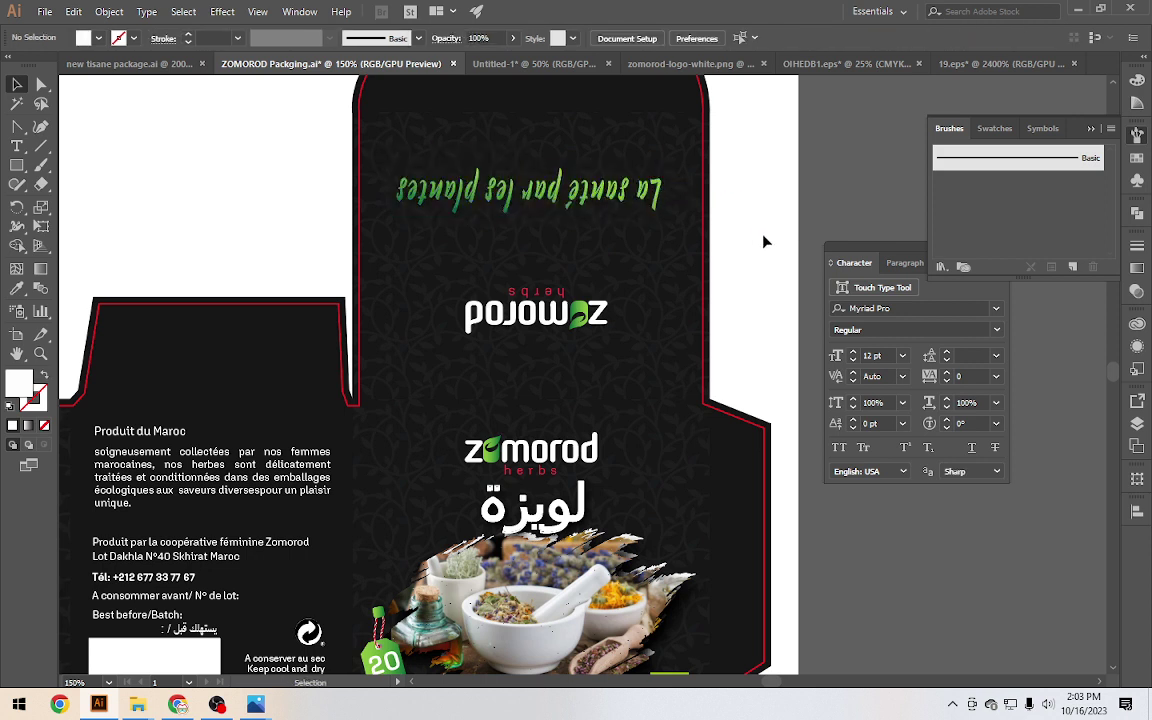
click(537, 66)
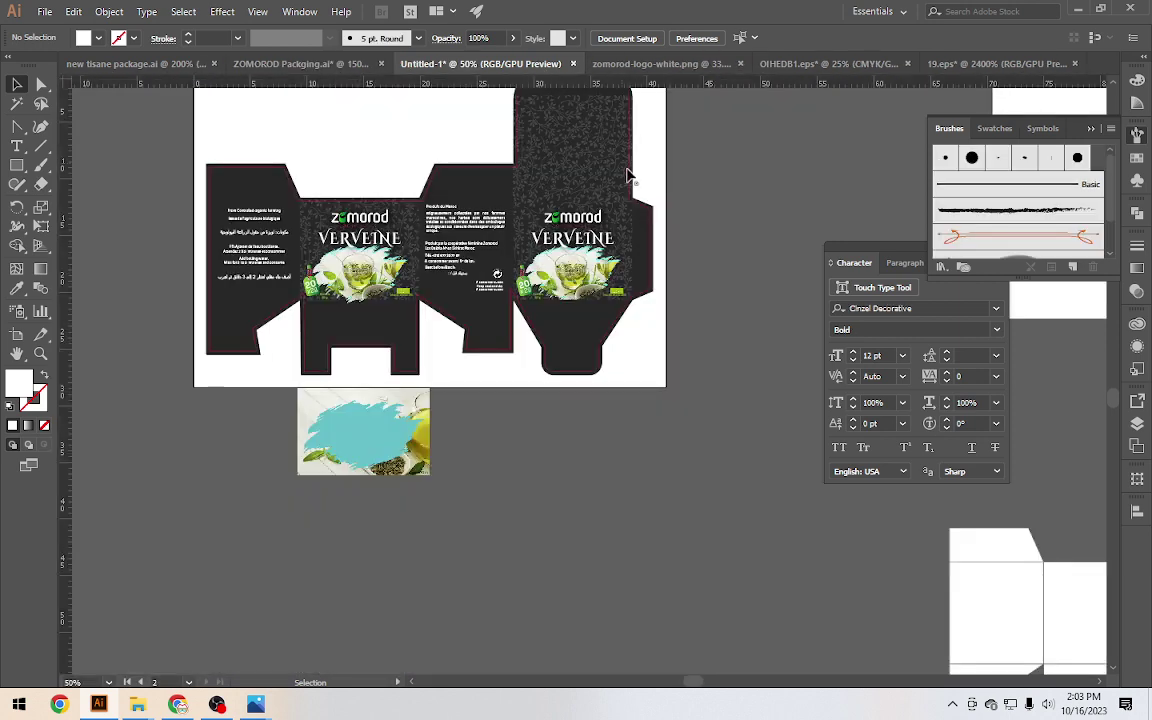
scroll(700, 210, up, 1)
scroll(712, 217, up, 1)
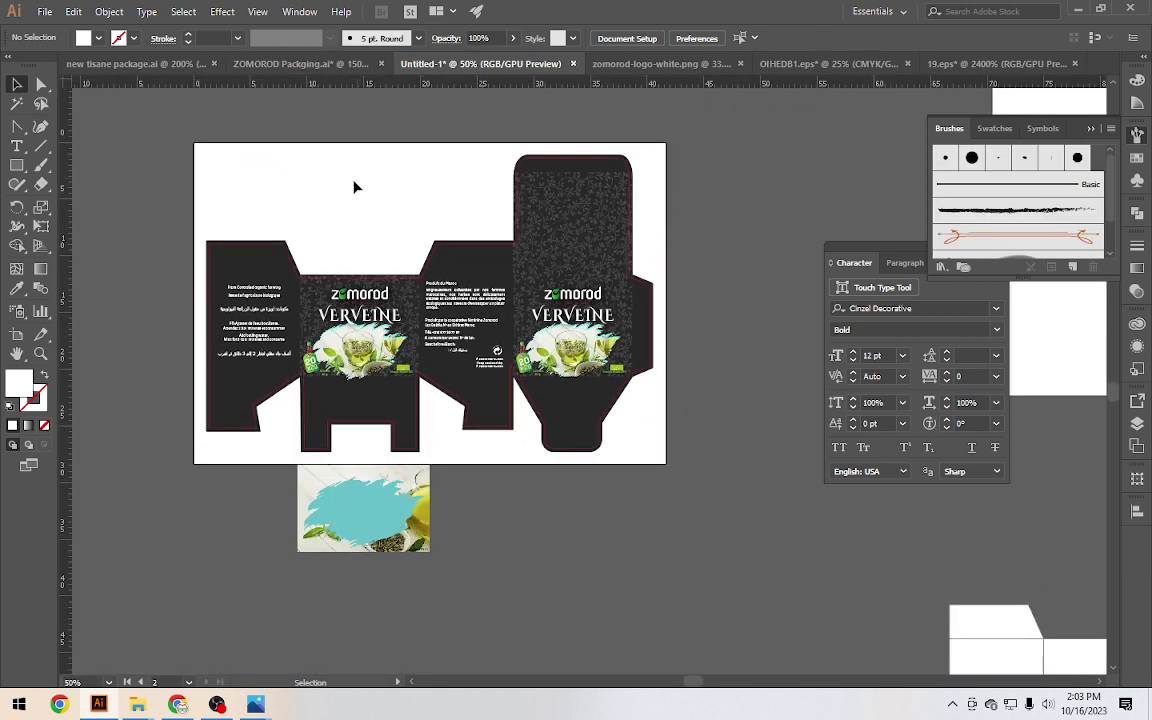
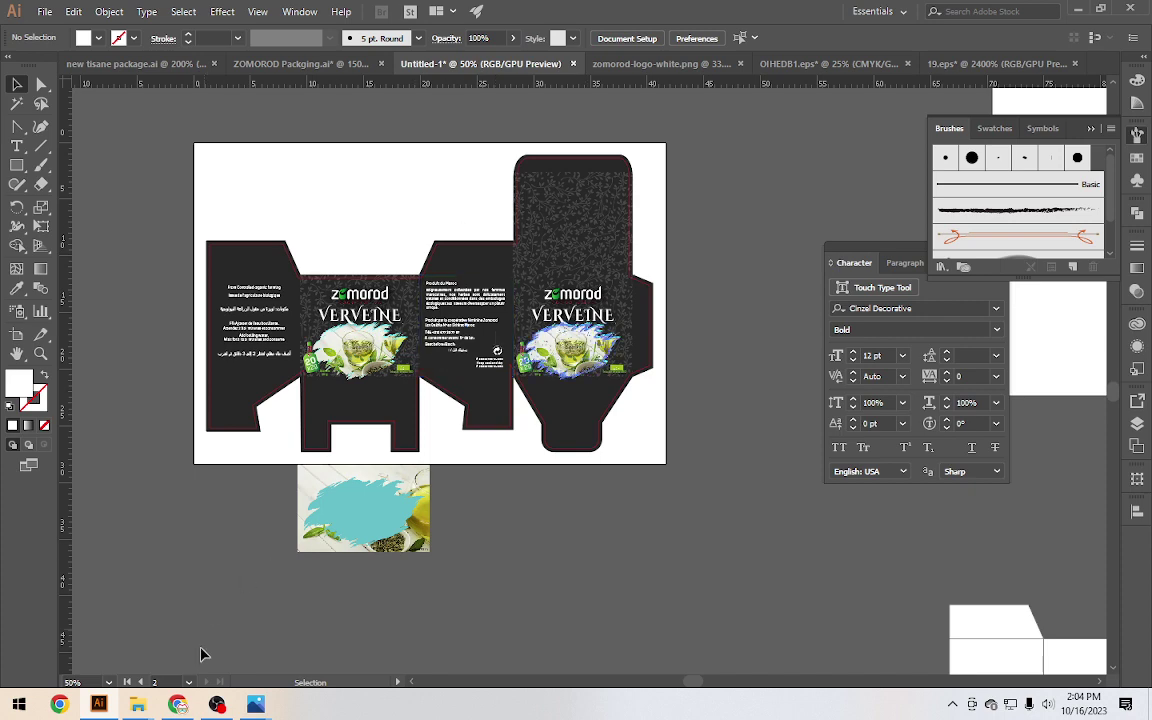
Check the client's tea photo attachments on Fiverr and copy 'fotolia' from an attachment name
click(178, 704)
click(270, 13)
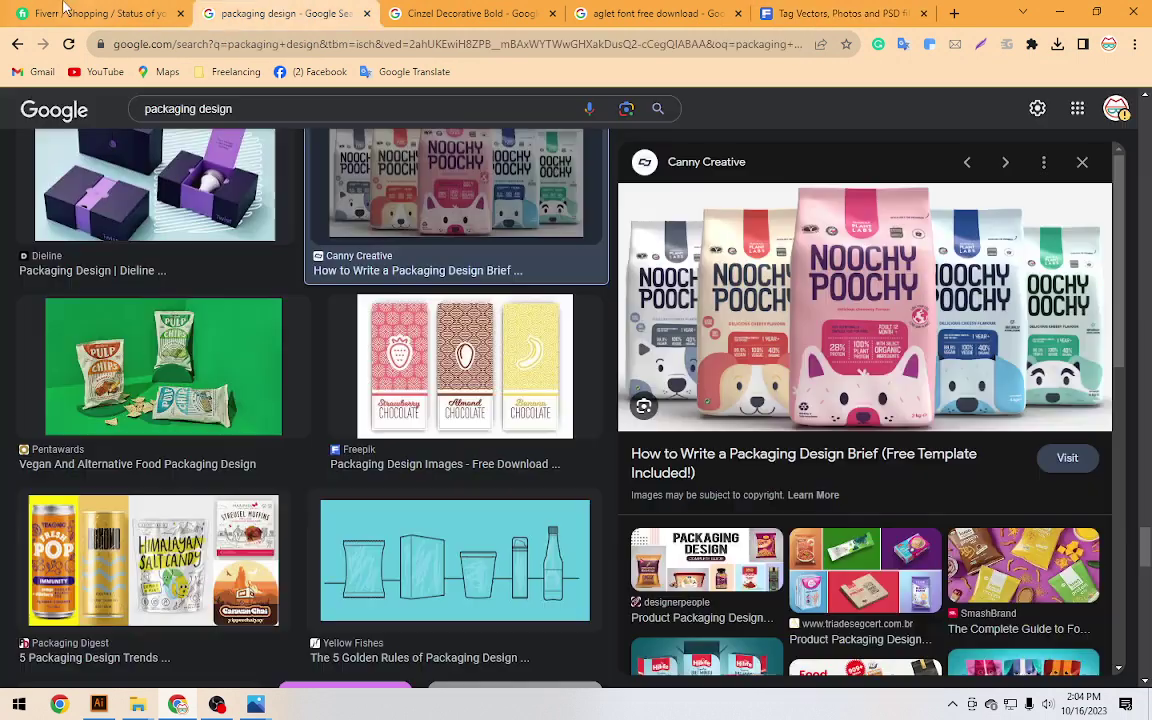
click(120, 13)
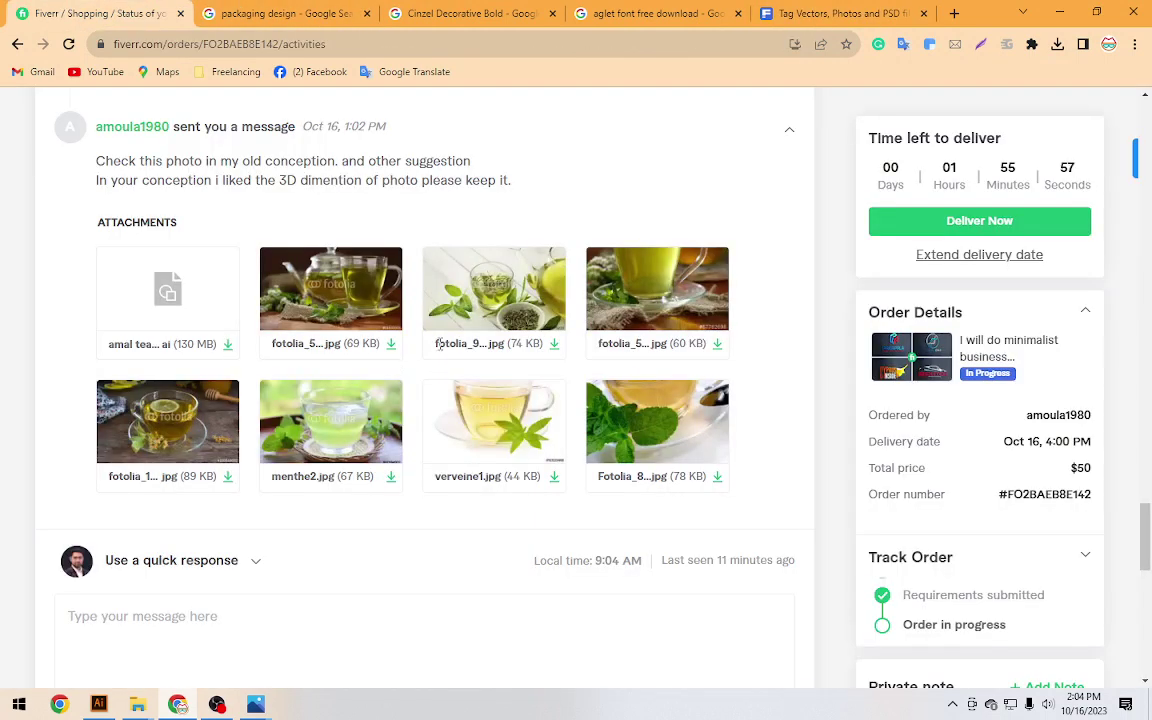
drag(435, 343, 468, 344)
key(ctrl+c)
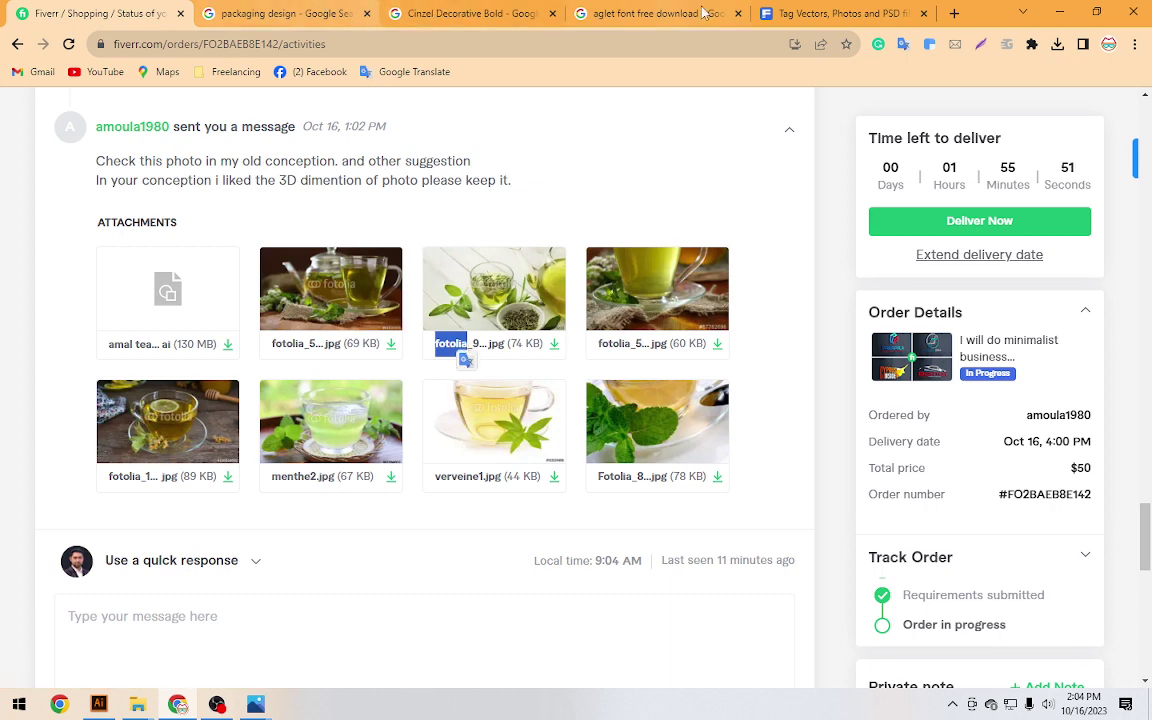
click(790, 12)
Search Freepik for 'fotolia' using the copied attachment name
double_click(411, 116)
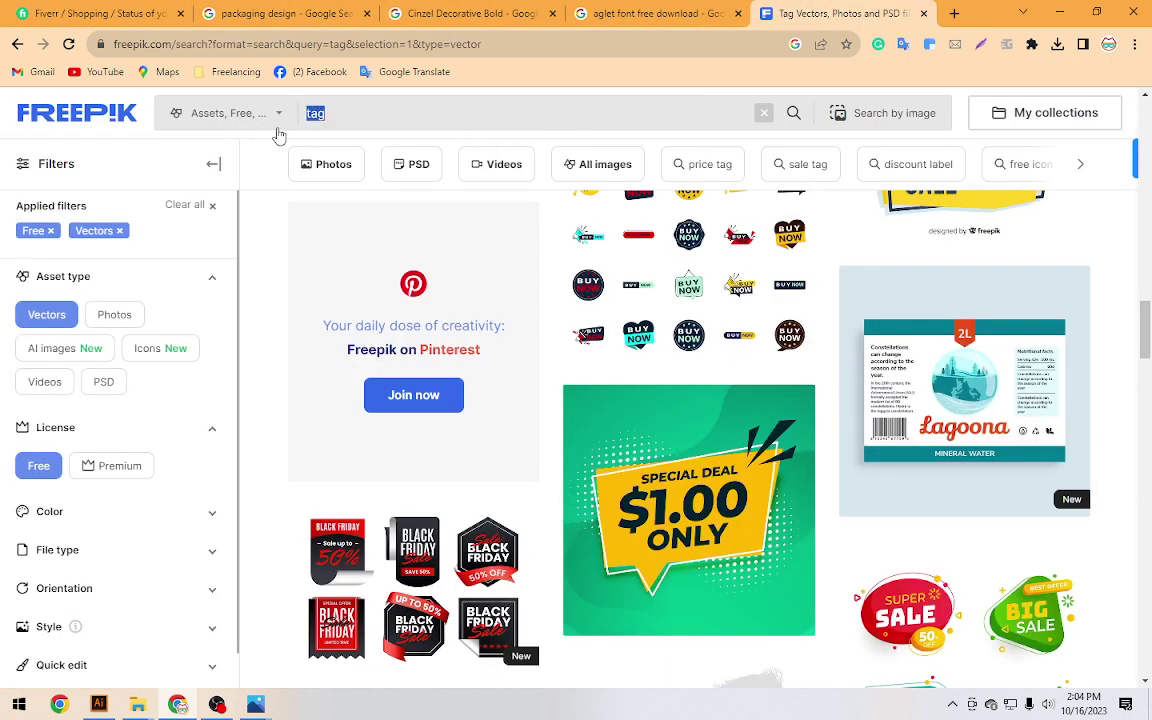
key(ctrl+v)
key(Return)
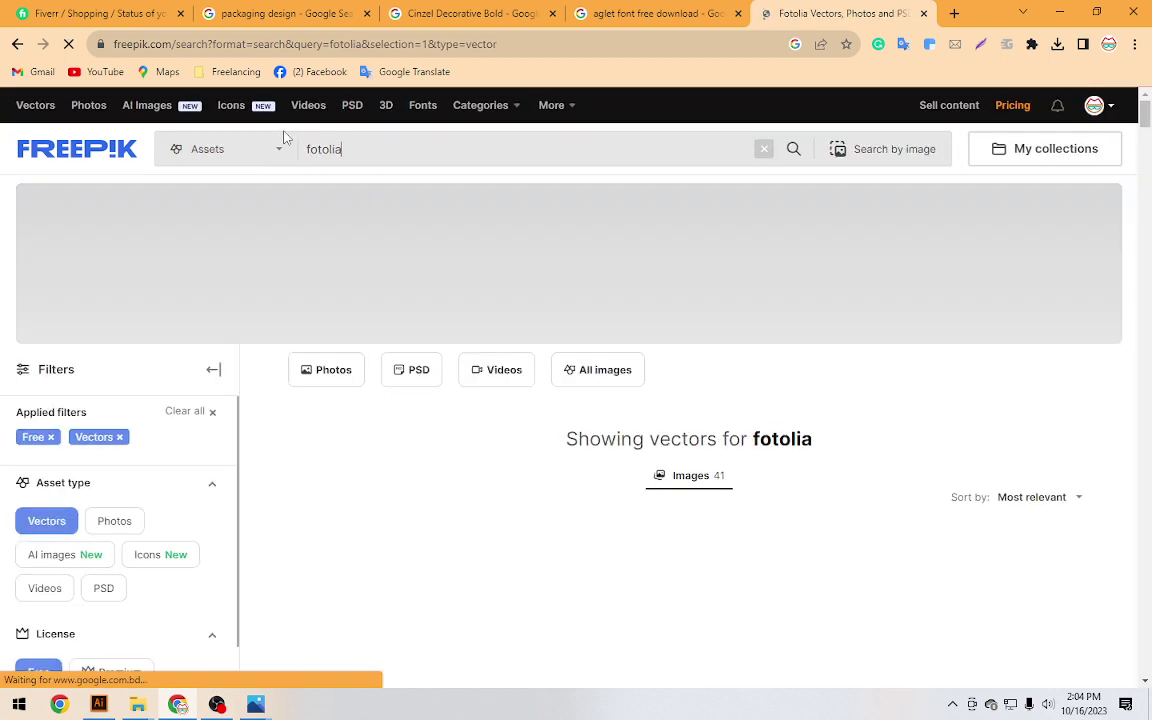
scroll(332, 252, down, 3)
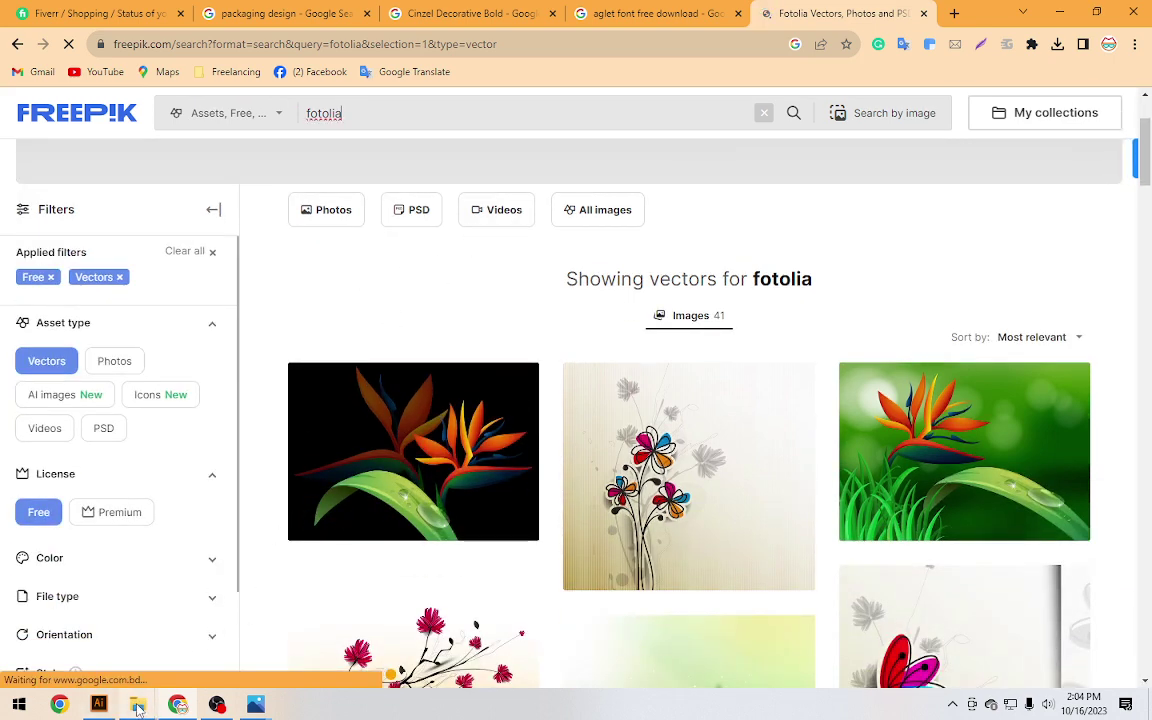
Search Freepik for 'amal tea' and drop the Vectors filter, keeping only Free results
click(118, 10)
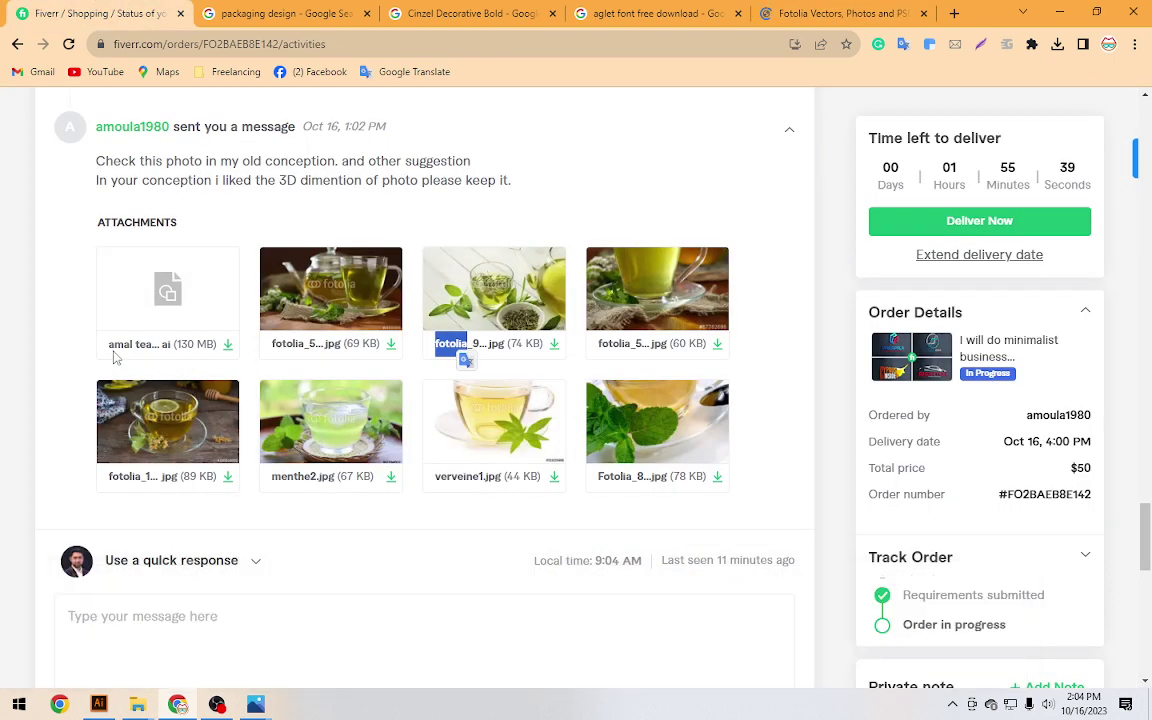
drag(111, 345, 150, 344)
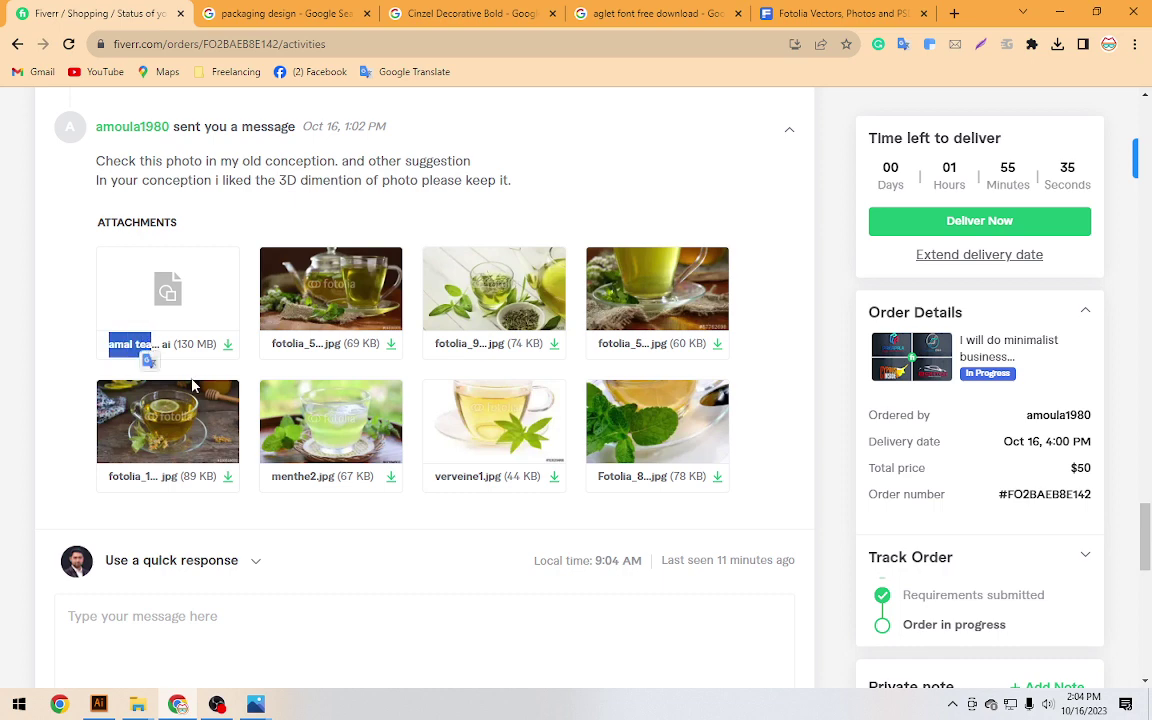
click(835, 13)
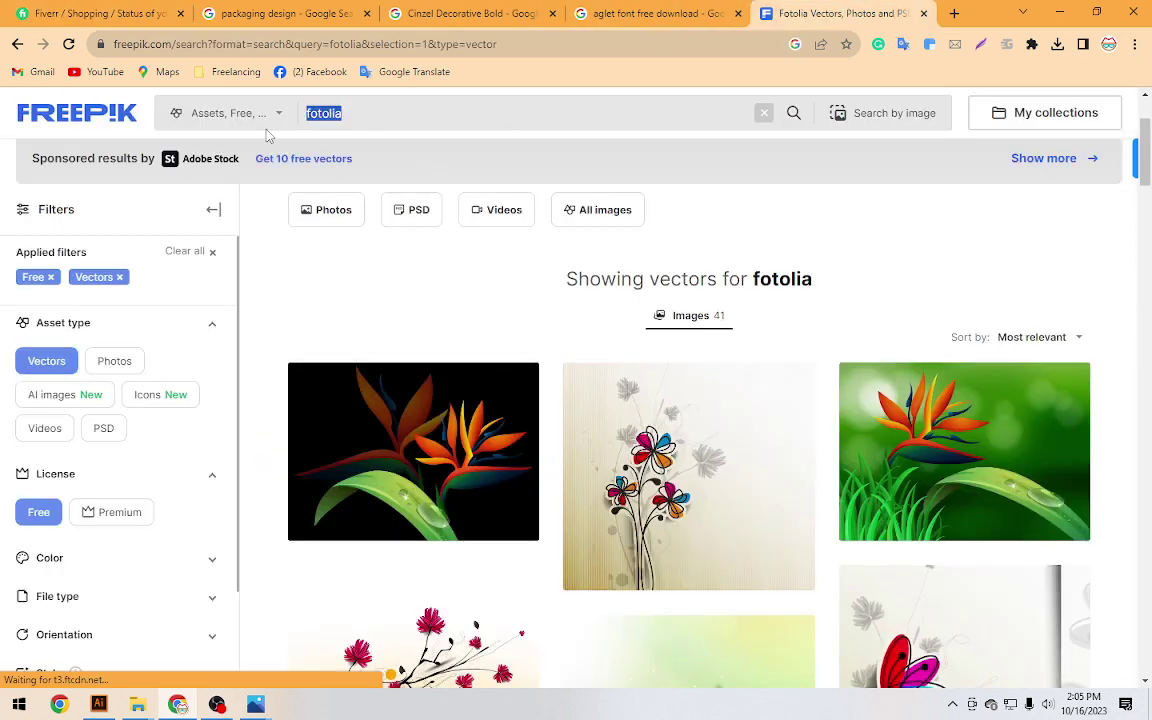
text(amal tea)
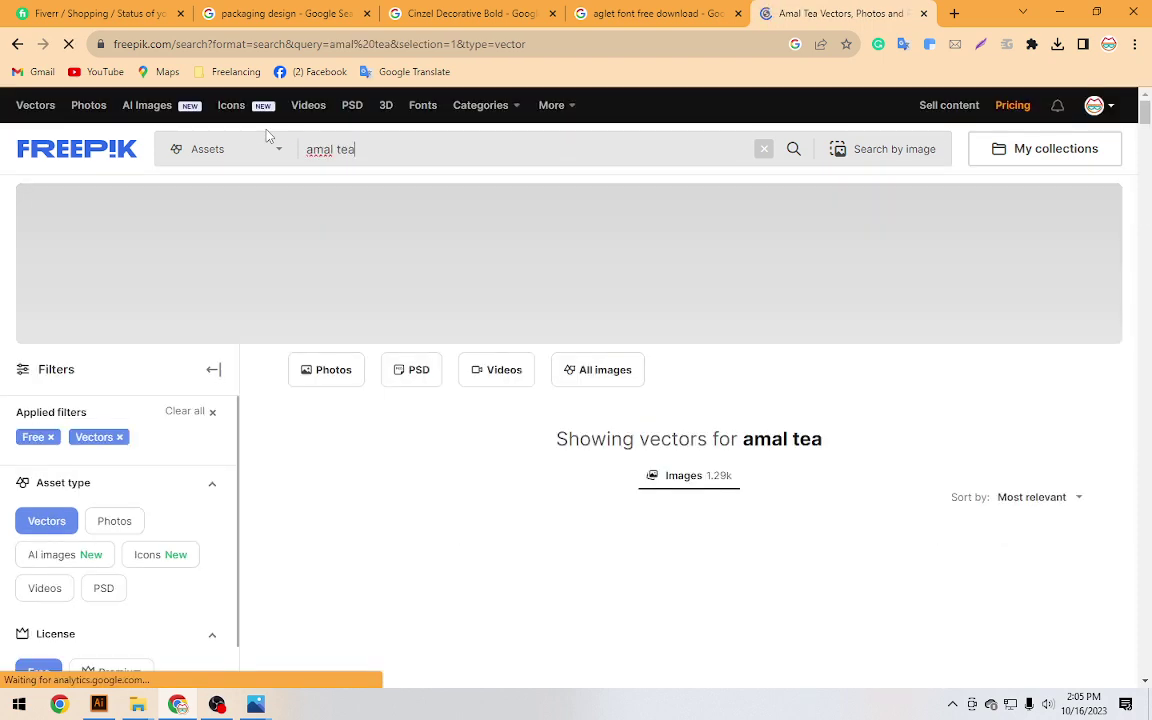
scroll(403, 394, down, 2)
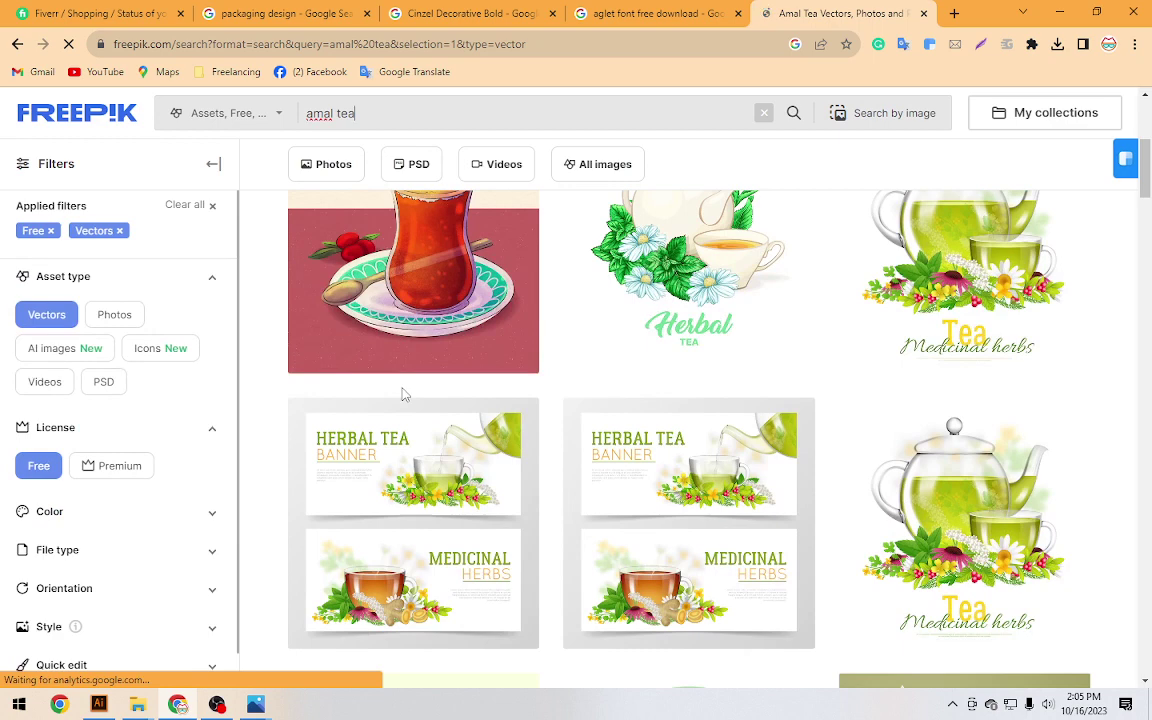
click(50, 316)
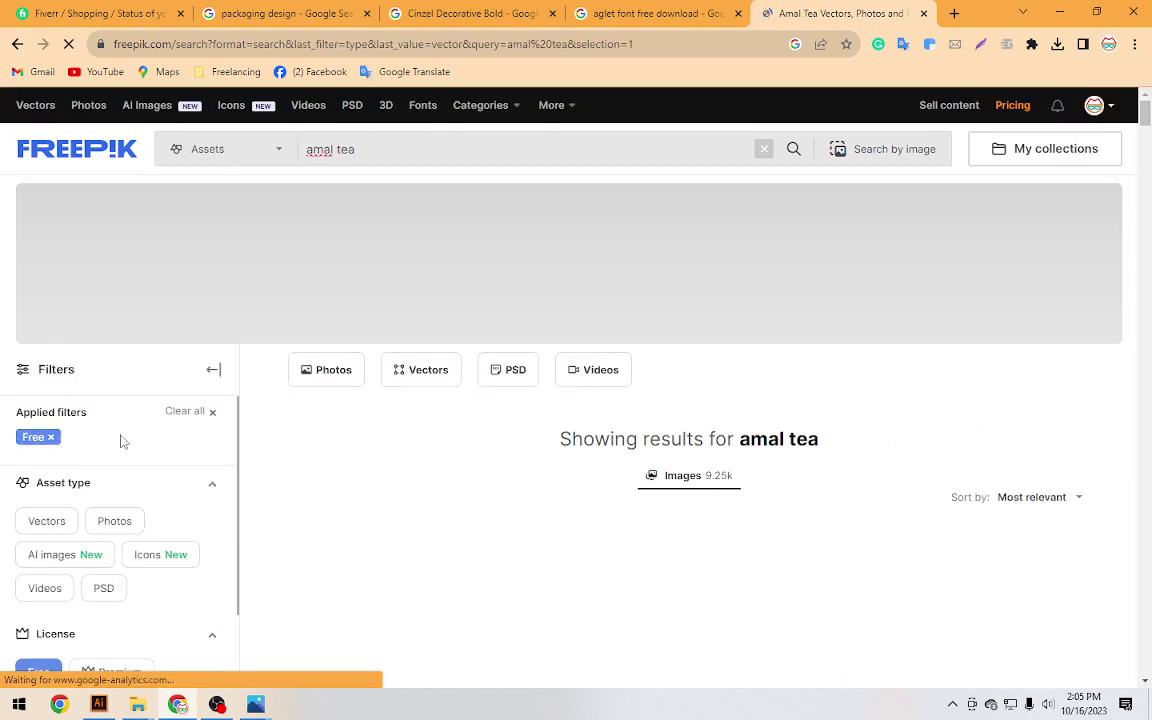
scroll(105, 458, down, 3)
scroll(105, 470, up, 2)
scroll(131, 512, up, 1)
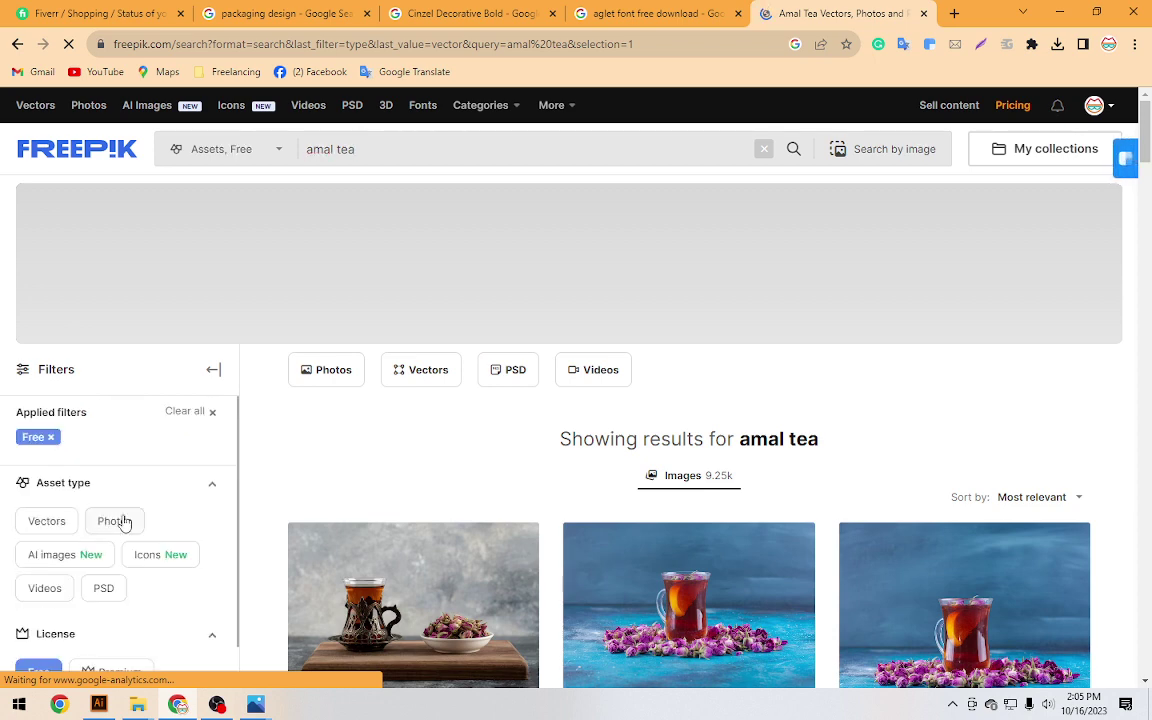
Limit the amal tea results to Photos and preview a green tea photo
click(123, 522)
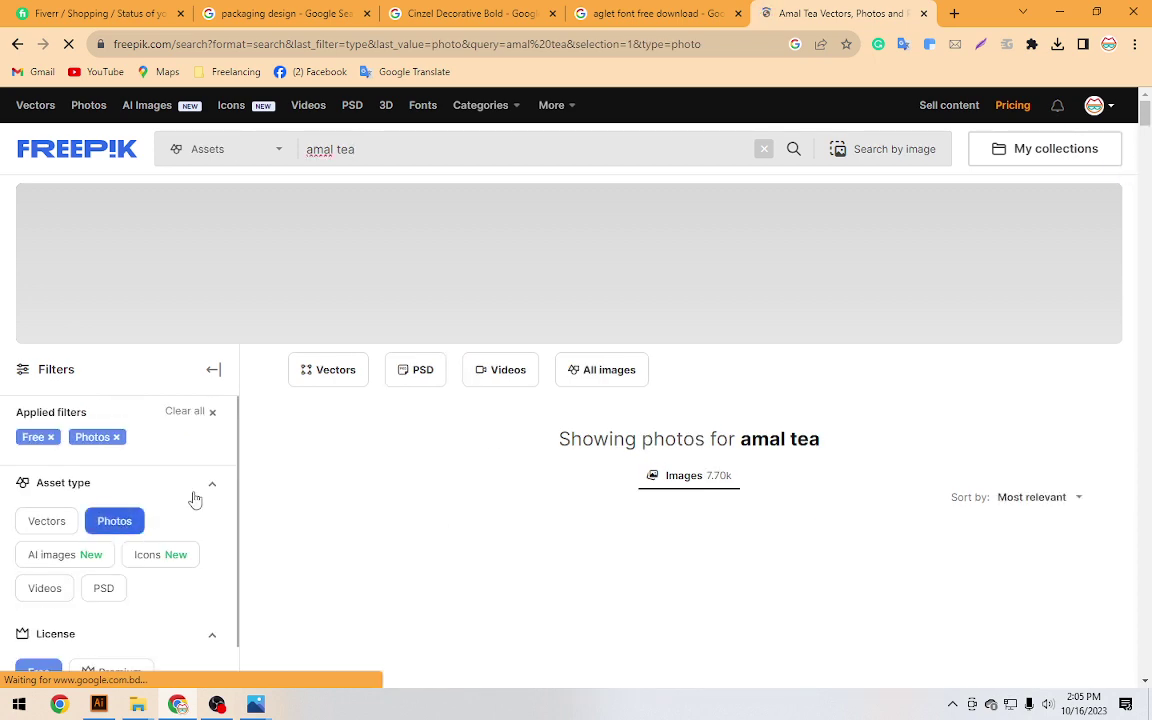
scroll(262, 428, down, 3)
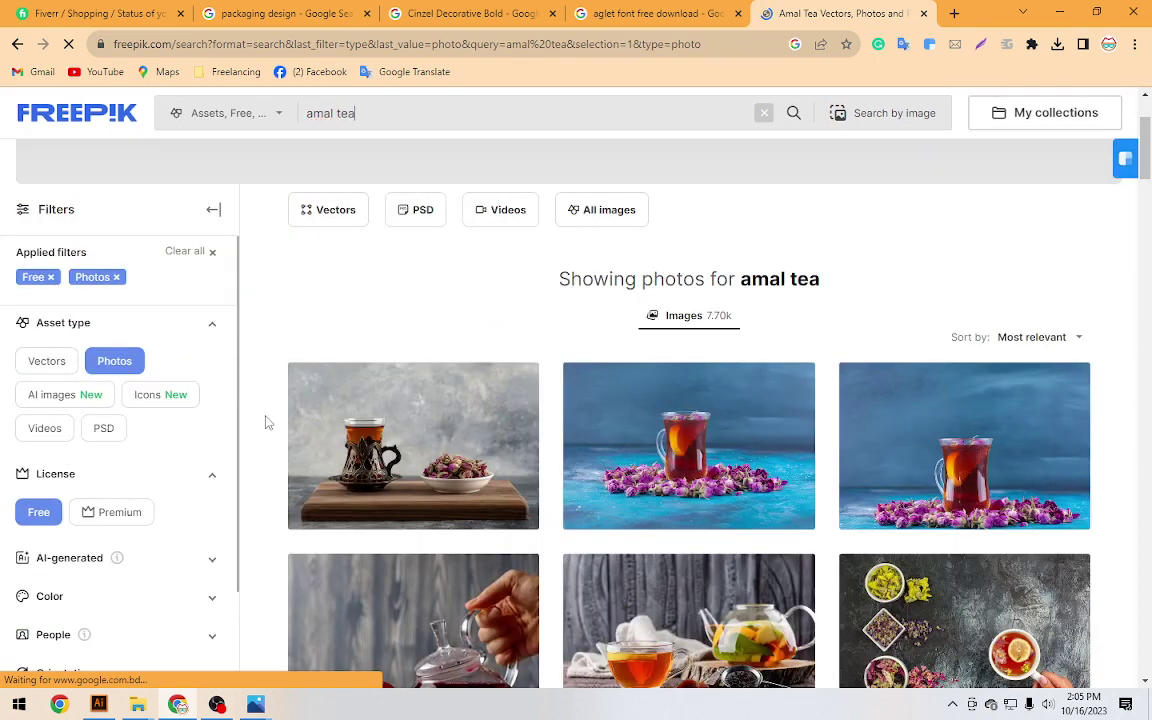
scroll(267, 423, down, 5)
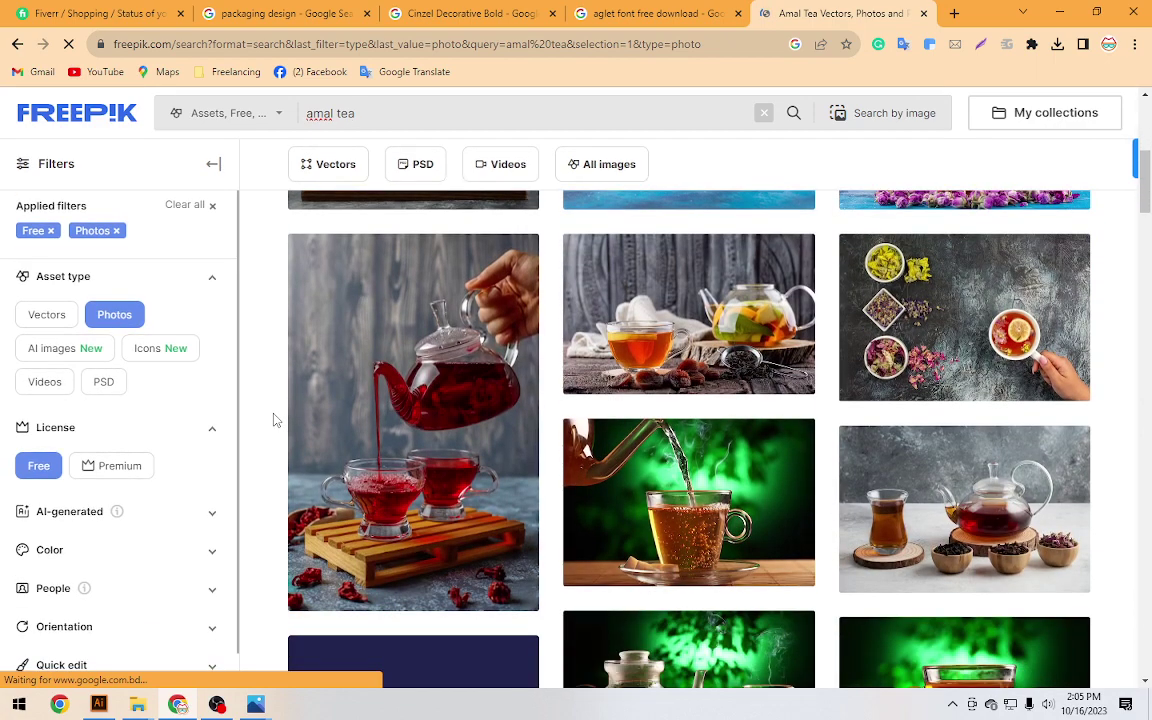
mouse_move(413, 421)
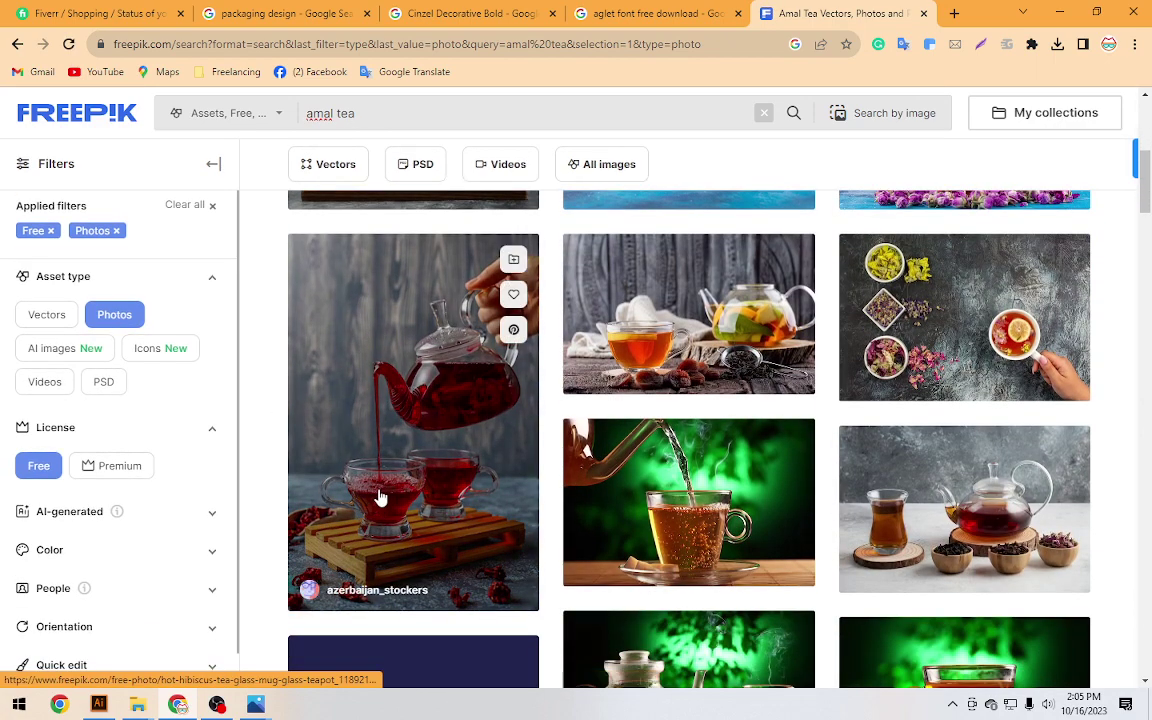
scroll(378, 496, down, 2)
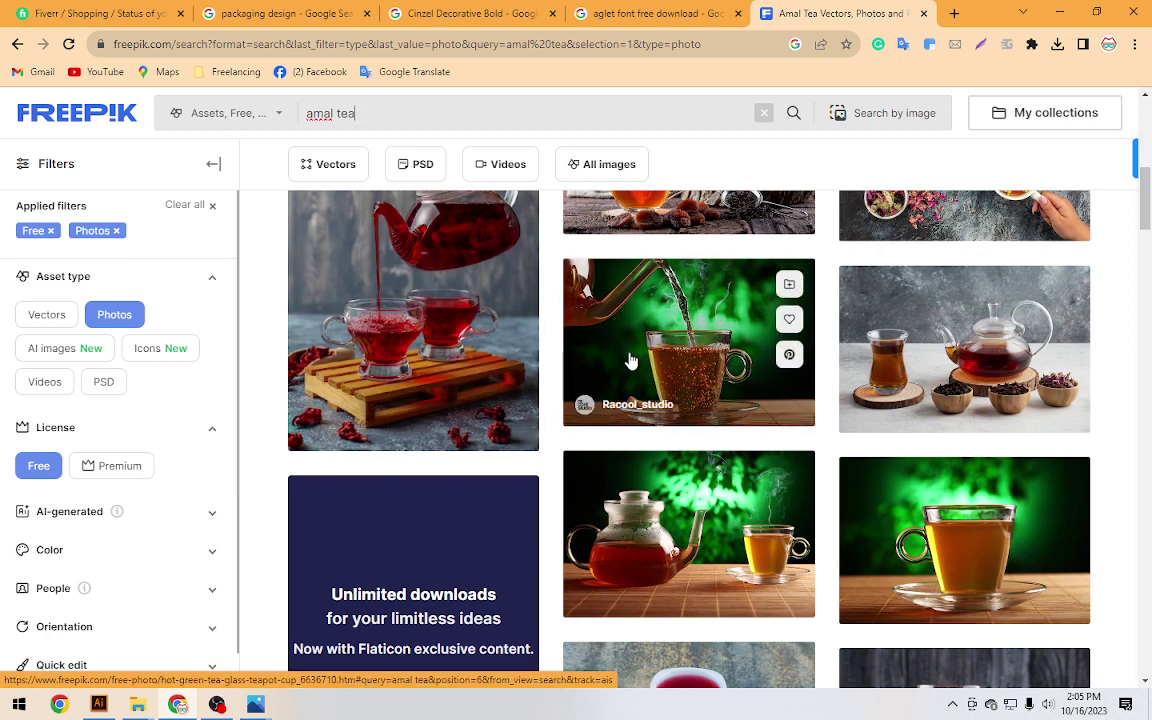
right_click(668, 334)
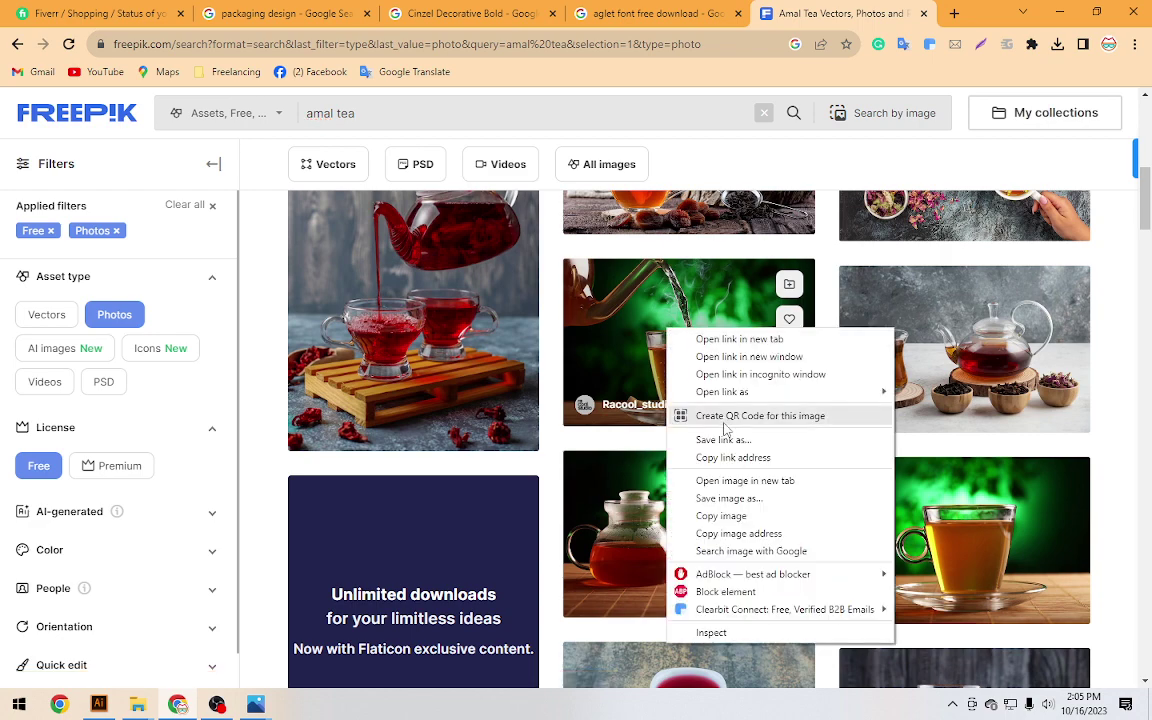
click(629, 323)
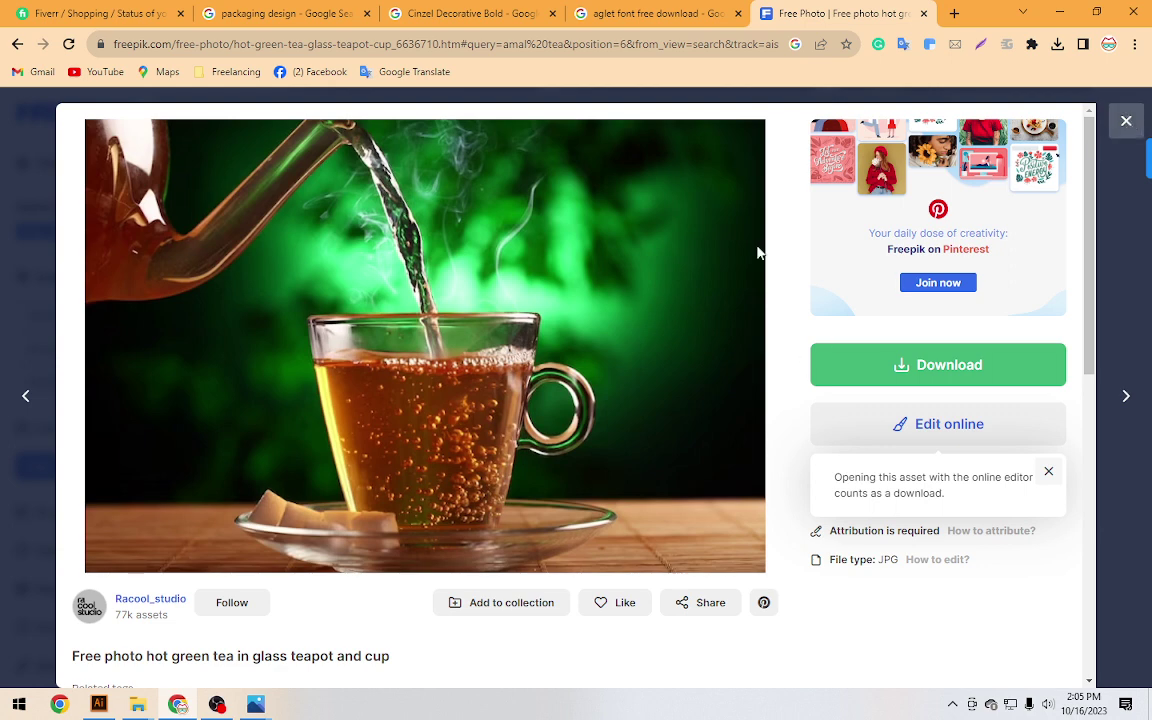
right_click(535, 290)
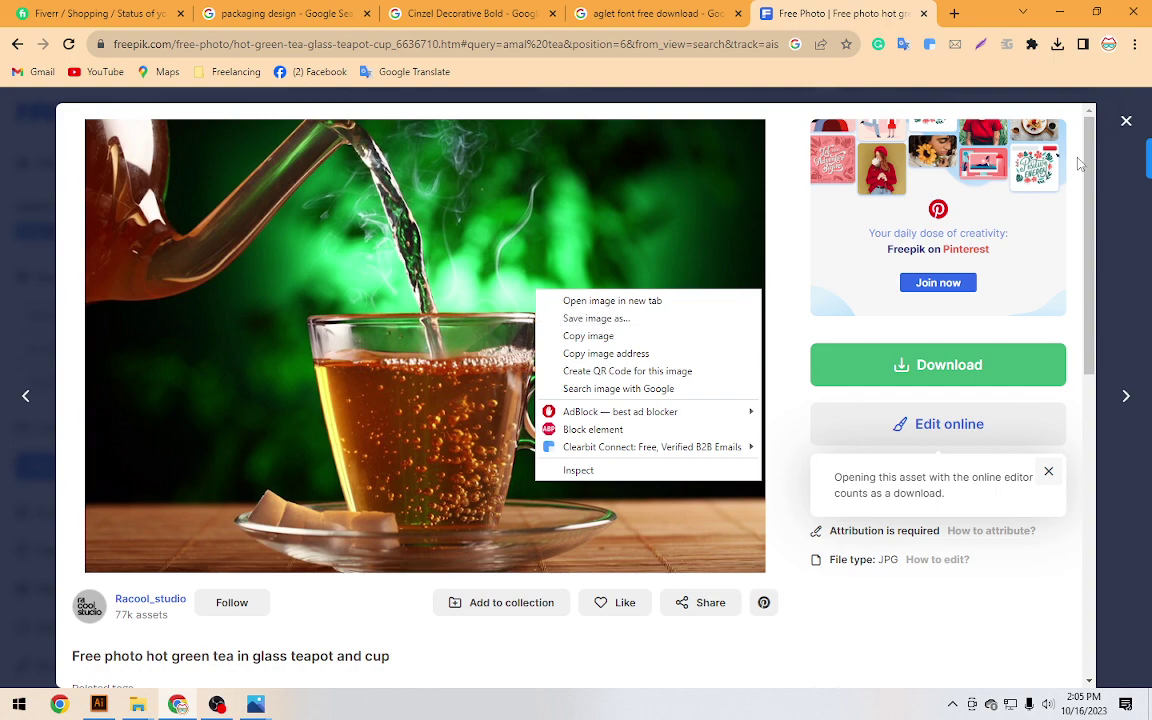
click(1126, 124)
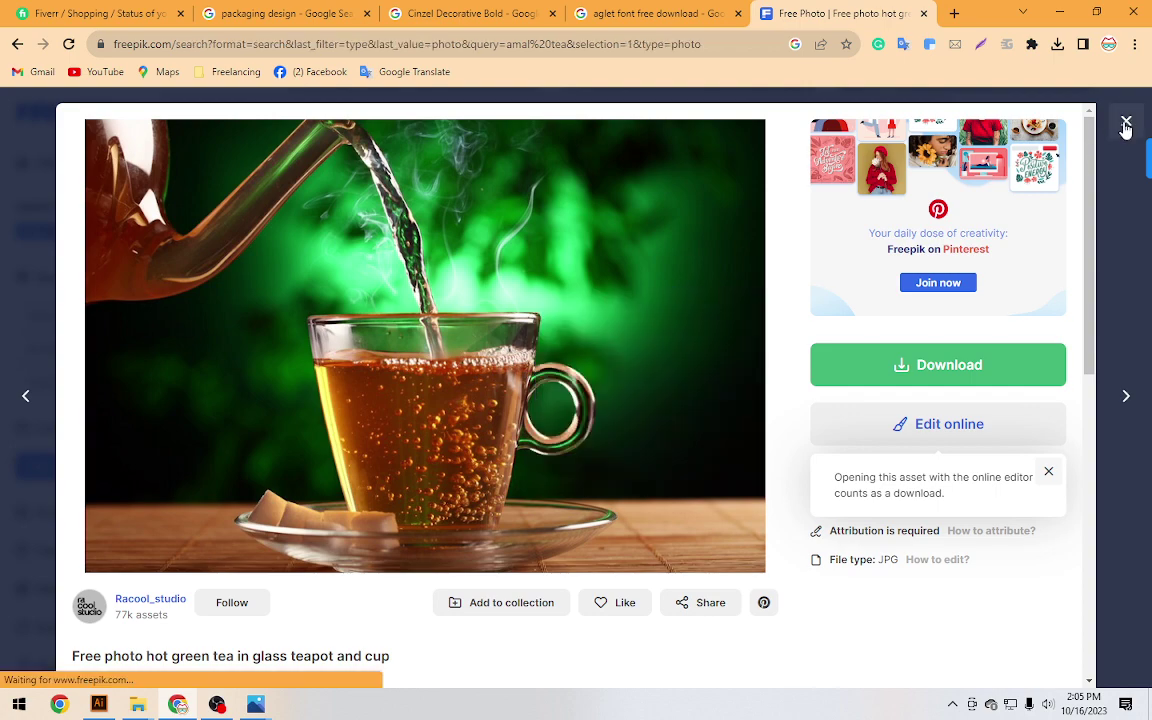
Scroll further down the results and preview the fruit-and-berry tea photo
scroll(687, 327, down, 1)
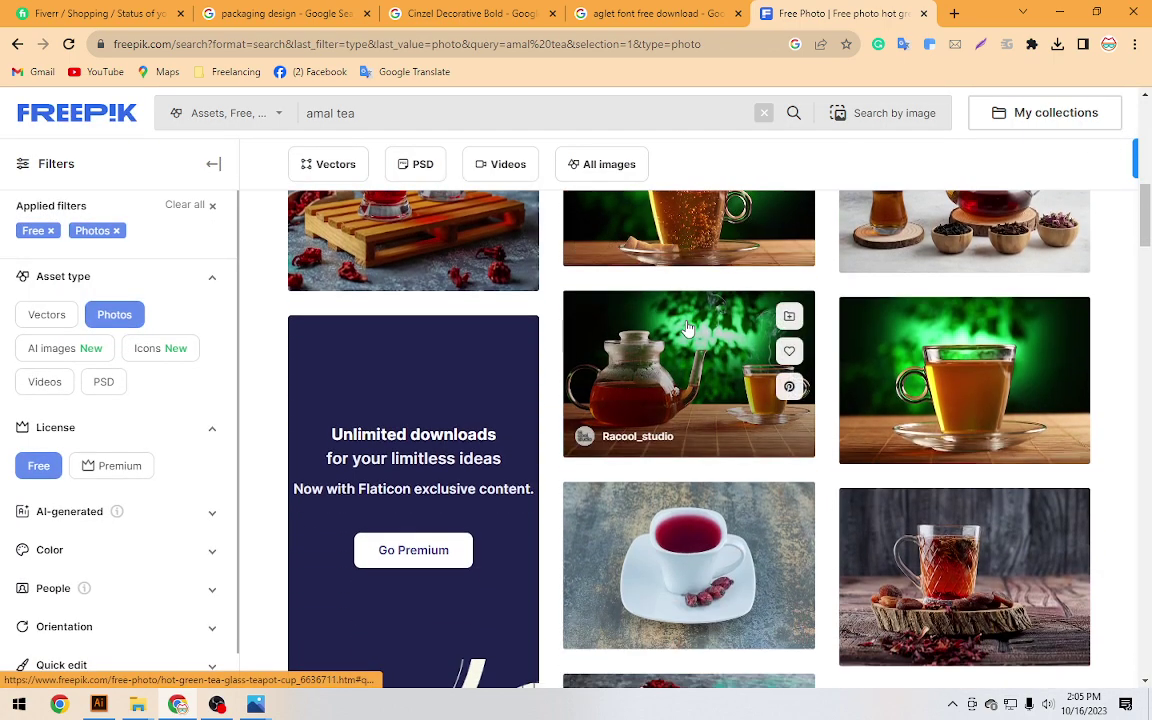
scroll(687, 327, down, 2)
scroll(687, 327, down, 1)
scroll(687, 327, down, 1)
scroll(687, 327, down, 2)
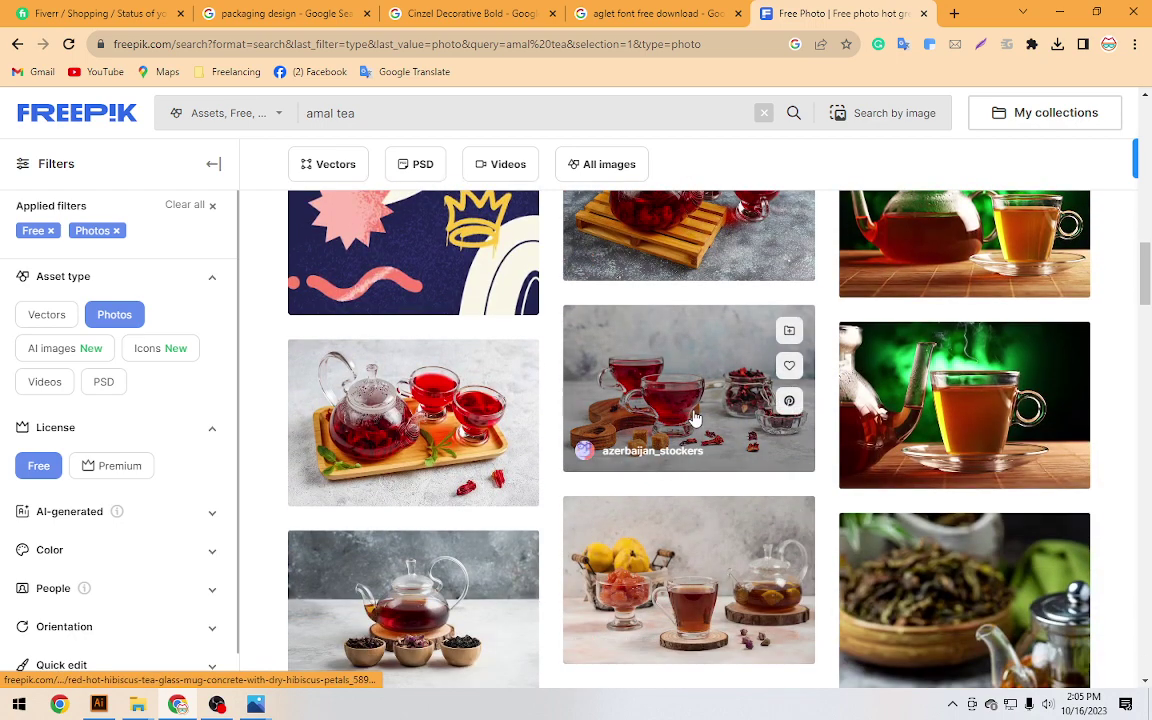
scroll(711, 416, down, 2)
scroll(711, 416, down, 1)
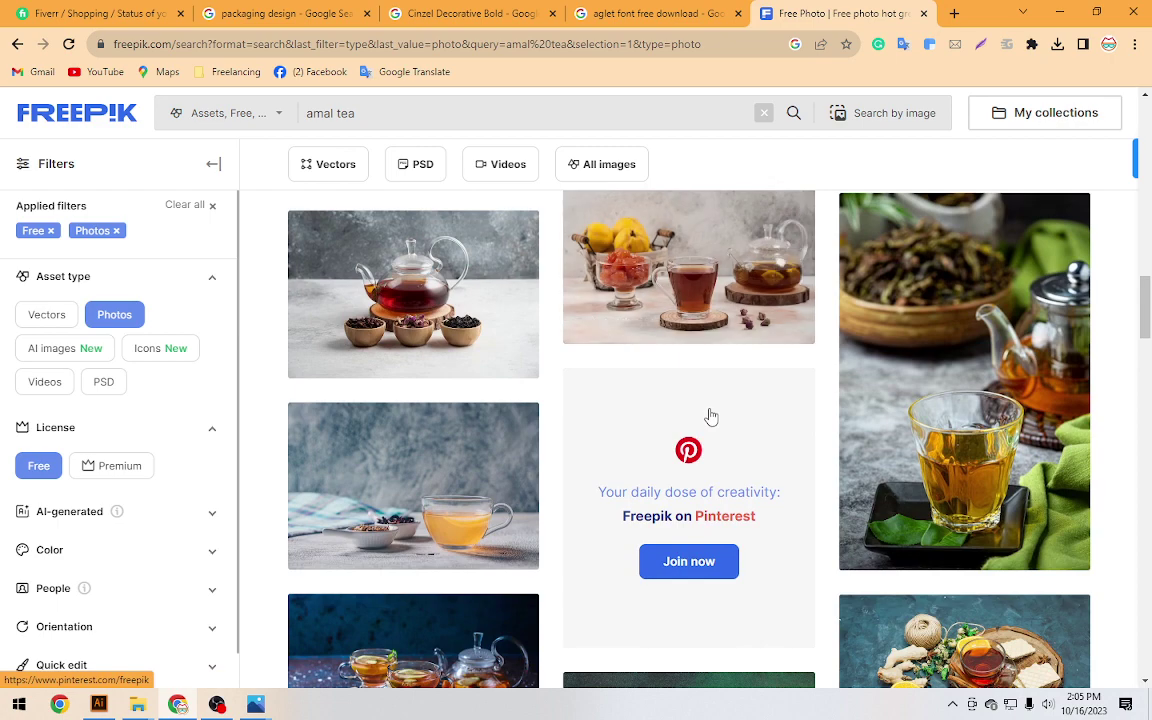
scroll(711, 416, down, 2)
scroll(711, 414, down, 1)
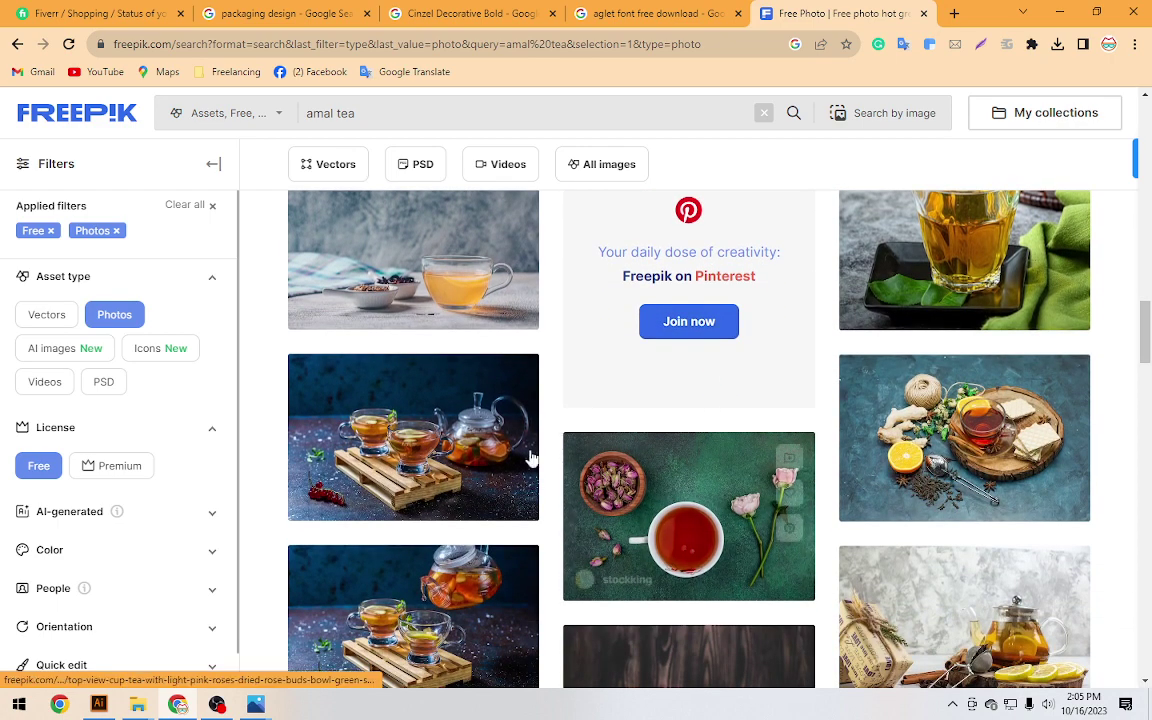
click(383, 457)
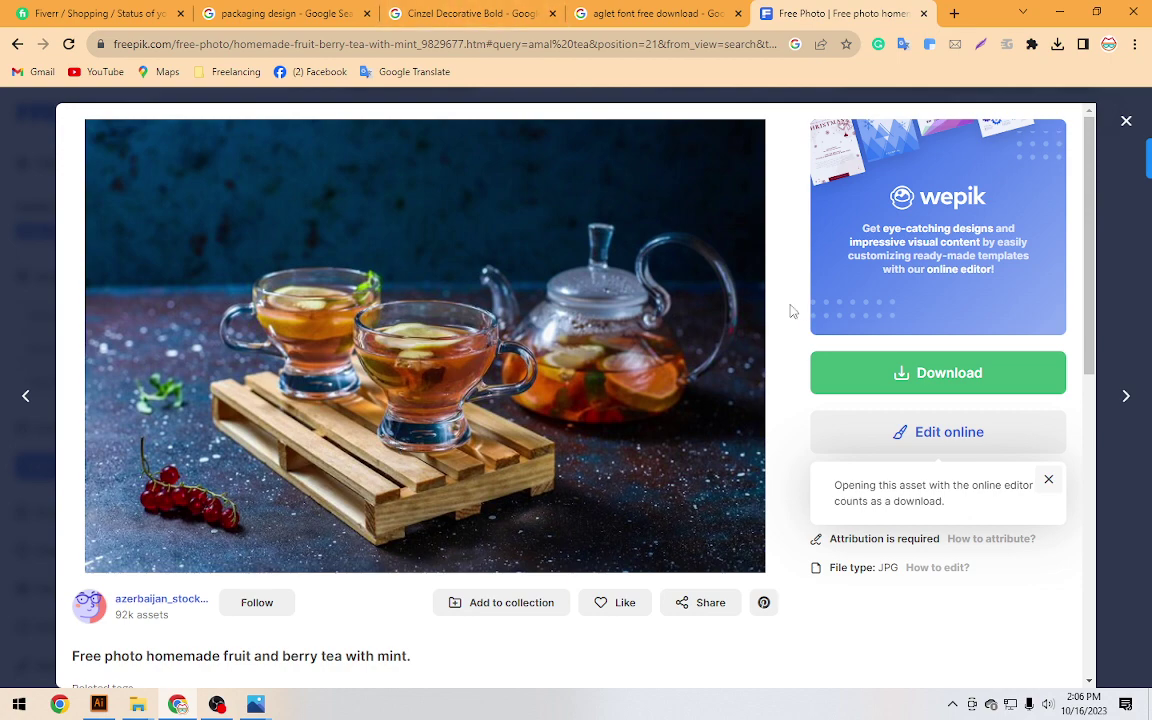
click(455, 8)
Page through every Fiverr tea photo attachment, including menthe2.jpg and verveine1.jpg, then close the viewer
click(105, 13)
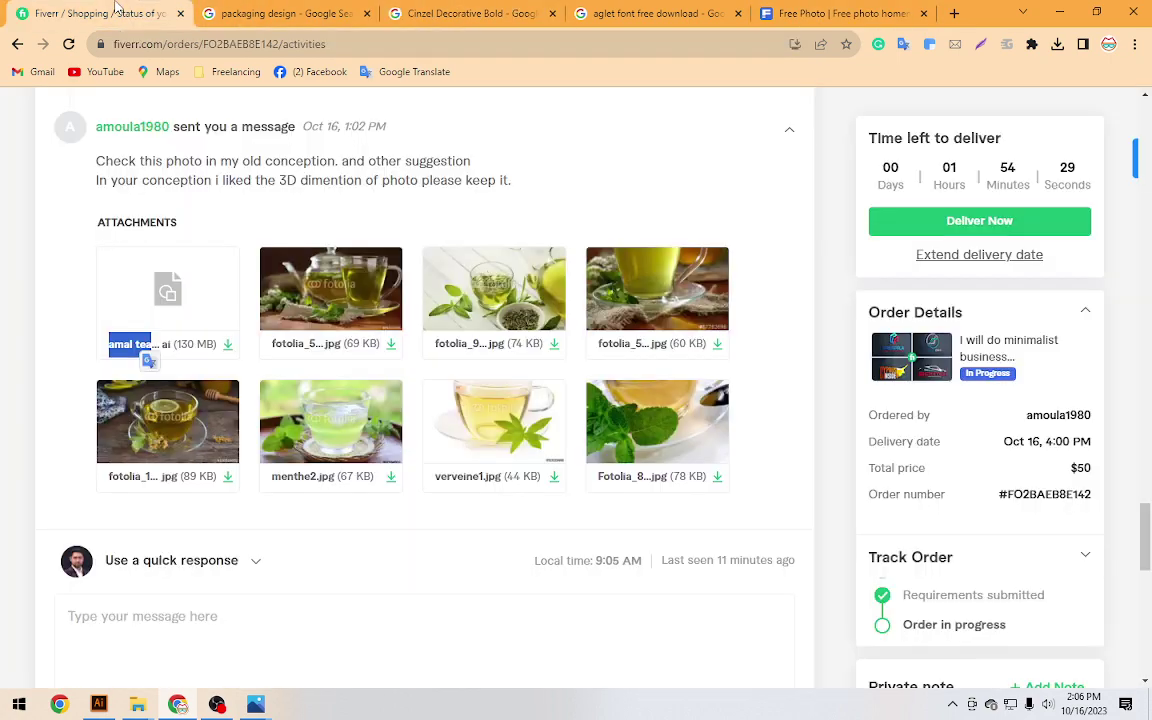
click(312, 297)
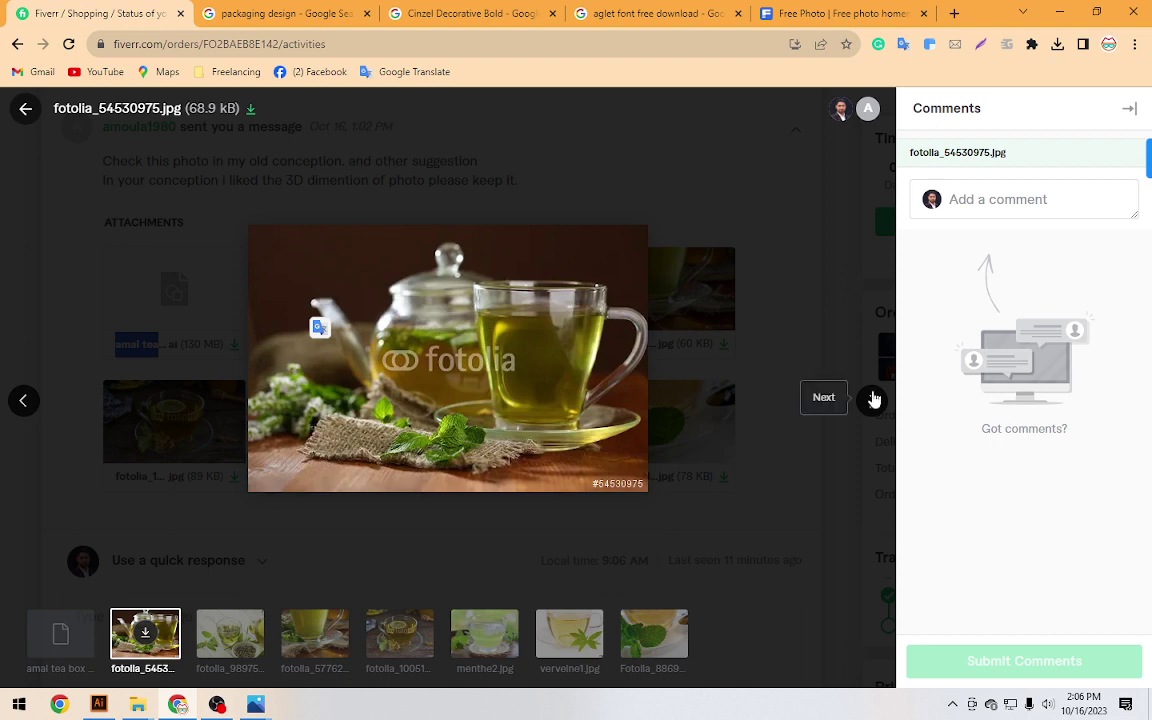
click(874, 399)
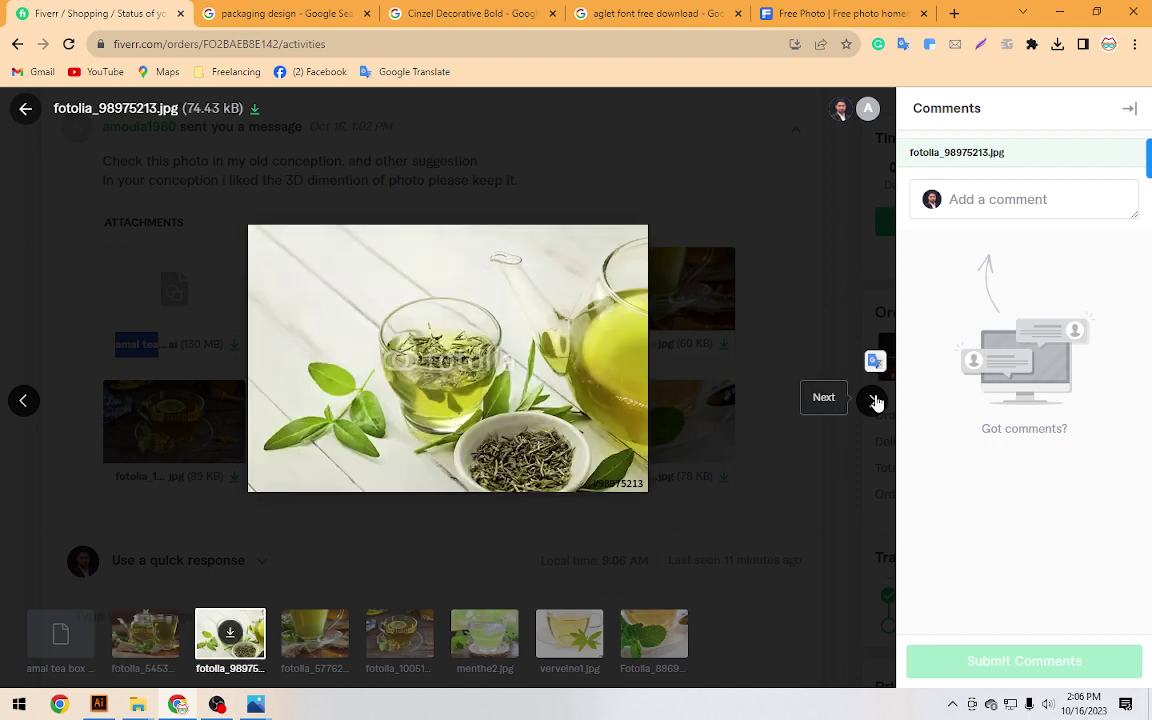
click(874, 399)
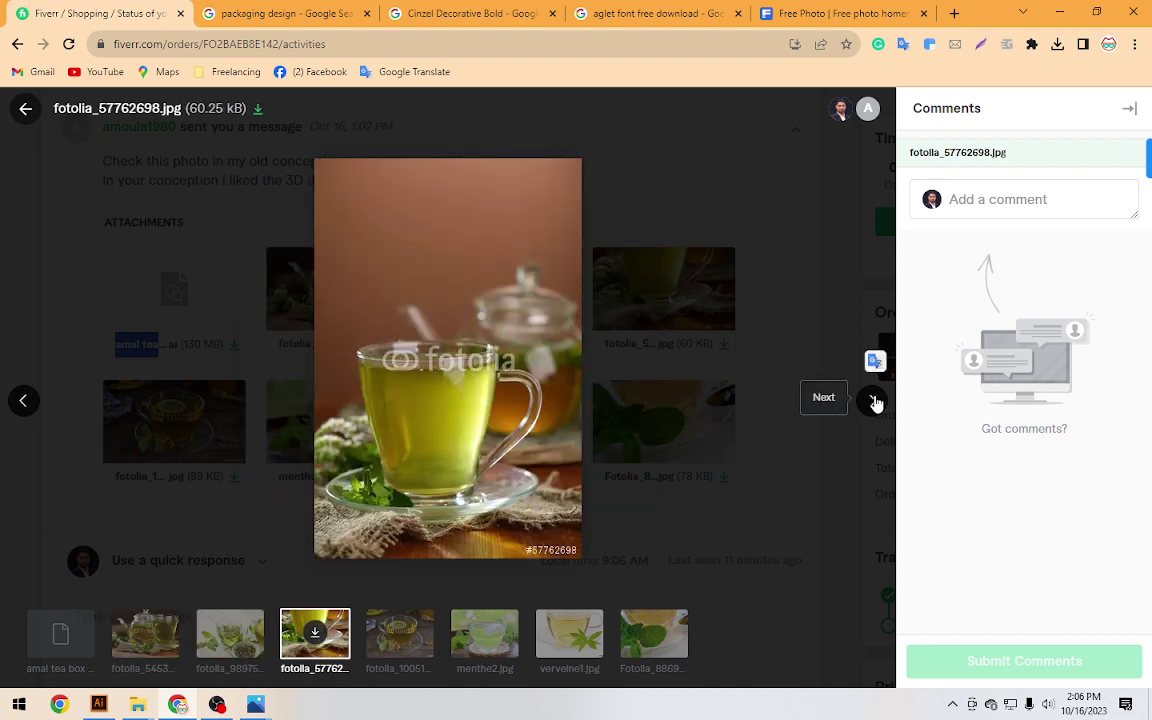
click(874, 401)
click(875, 401)
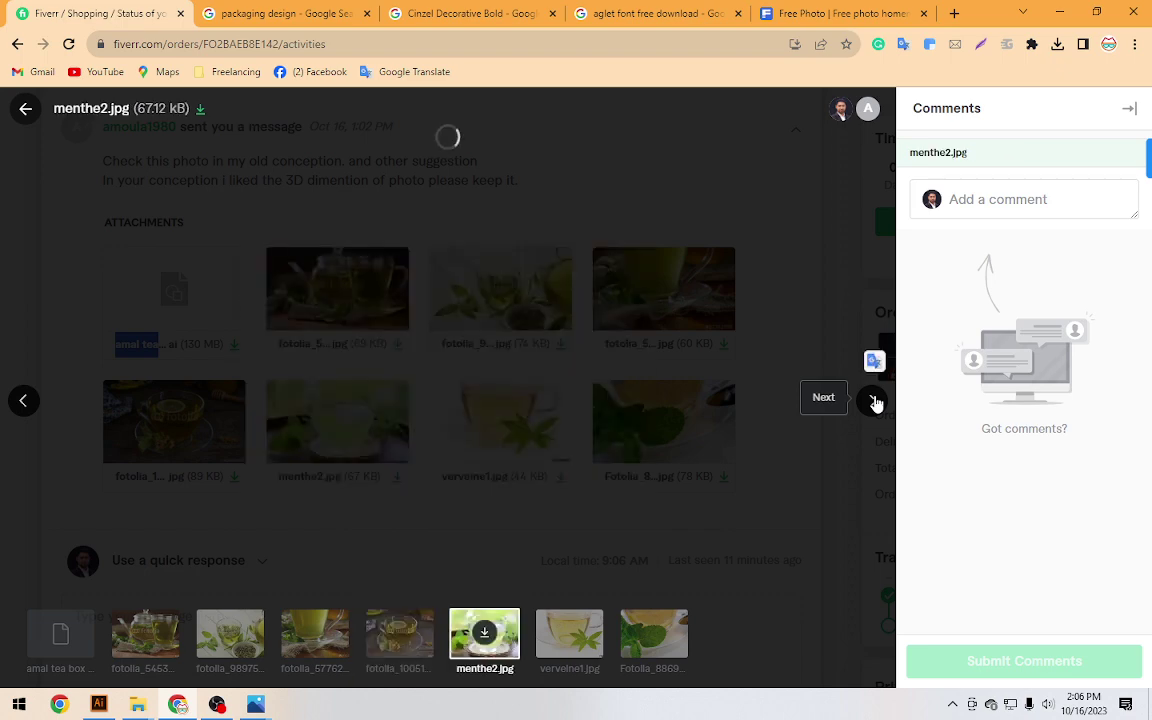
click(875, 401)
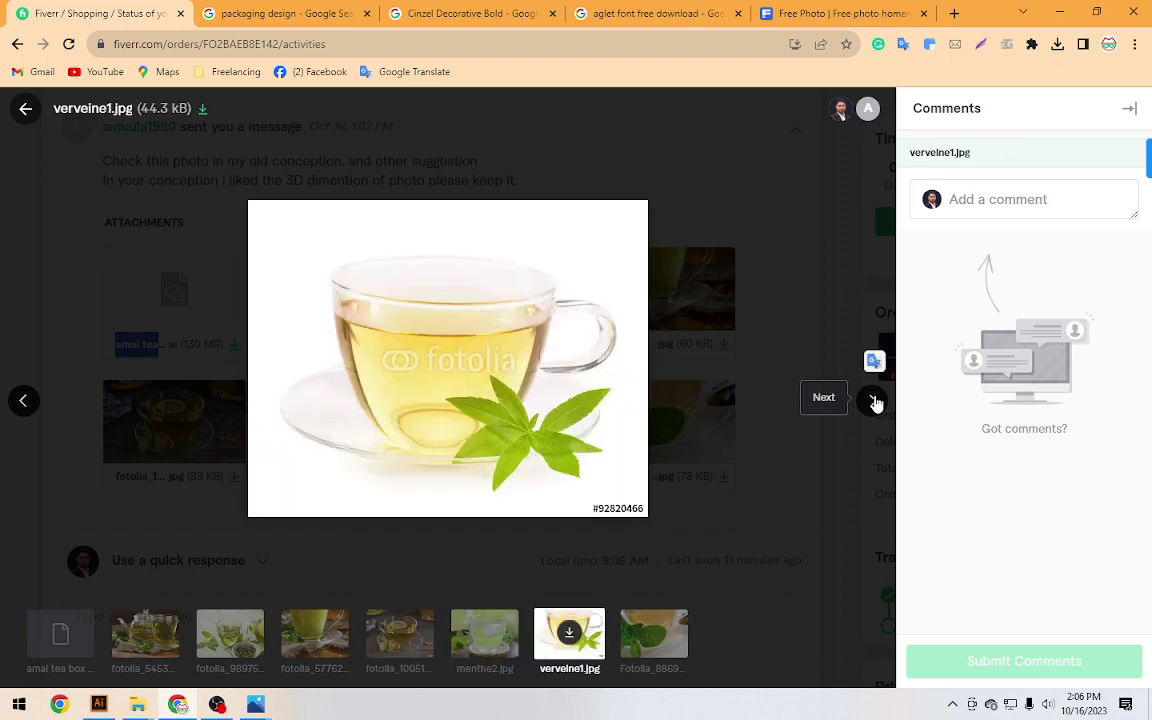
click(875, 401)
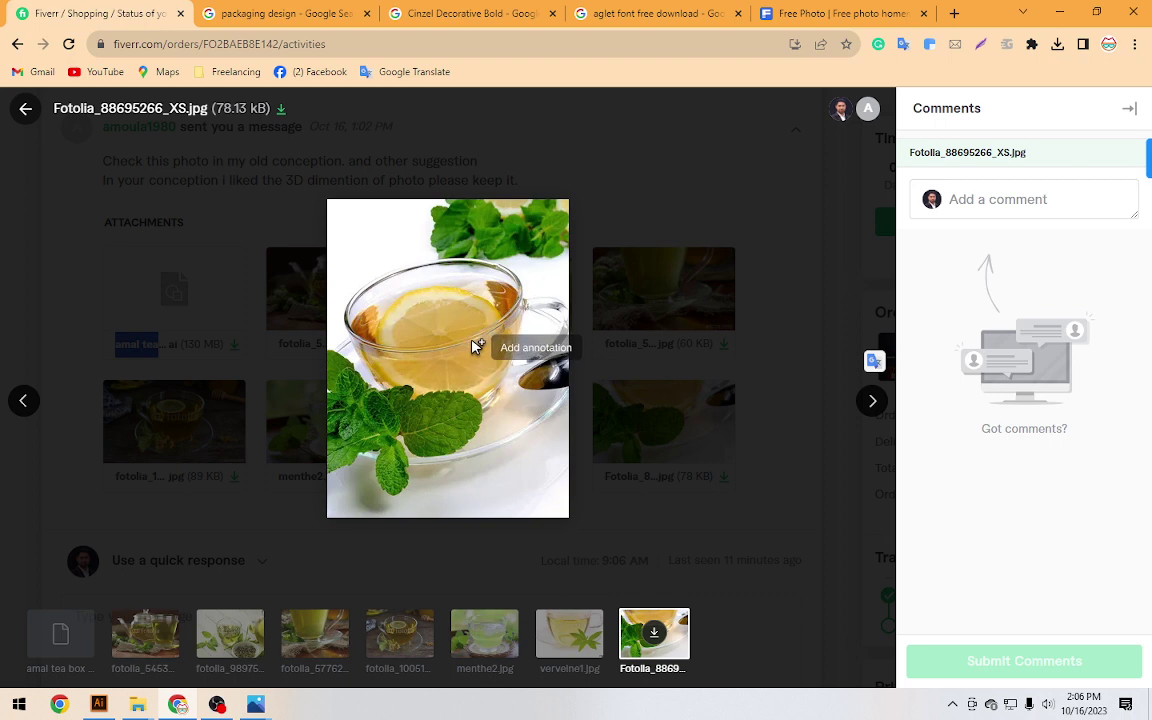
click(22, 112)
click(69, 282)
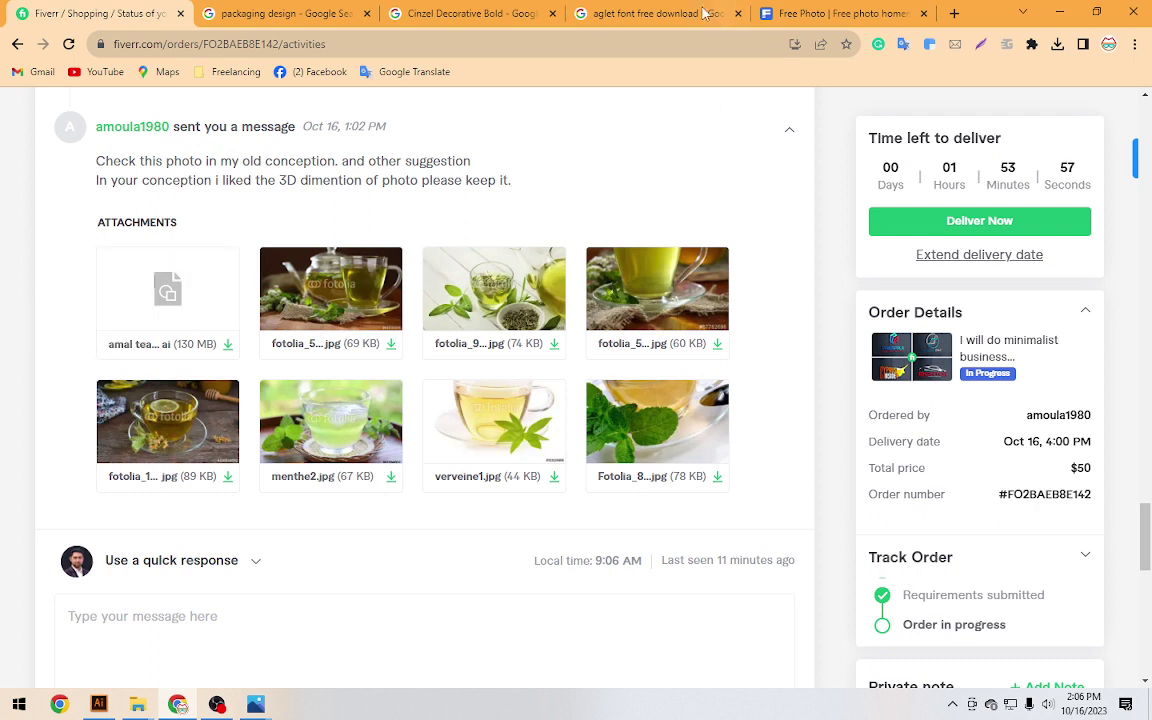
Open freelancer.com in a new tab and go to the contest listings
click(954, 14)
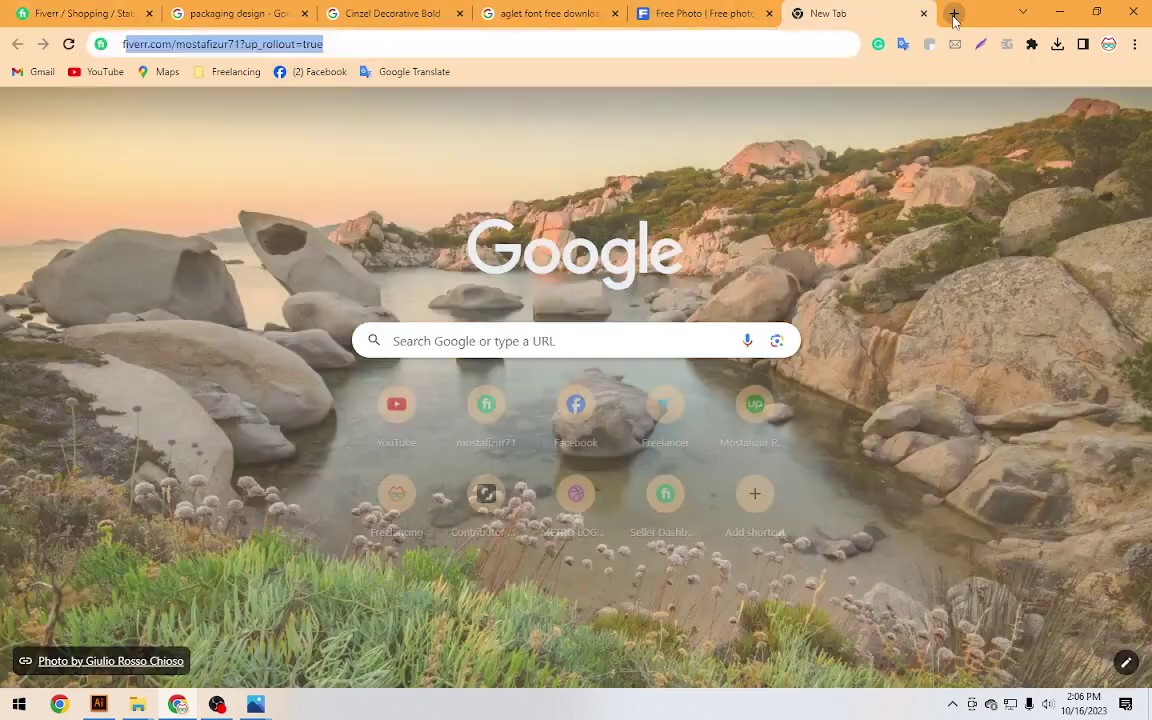
text(fre)
key(Return)
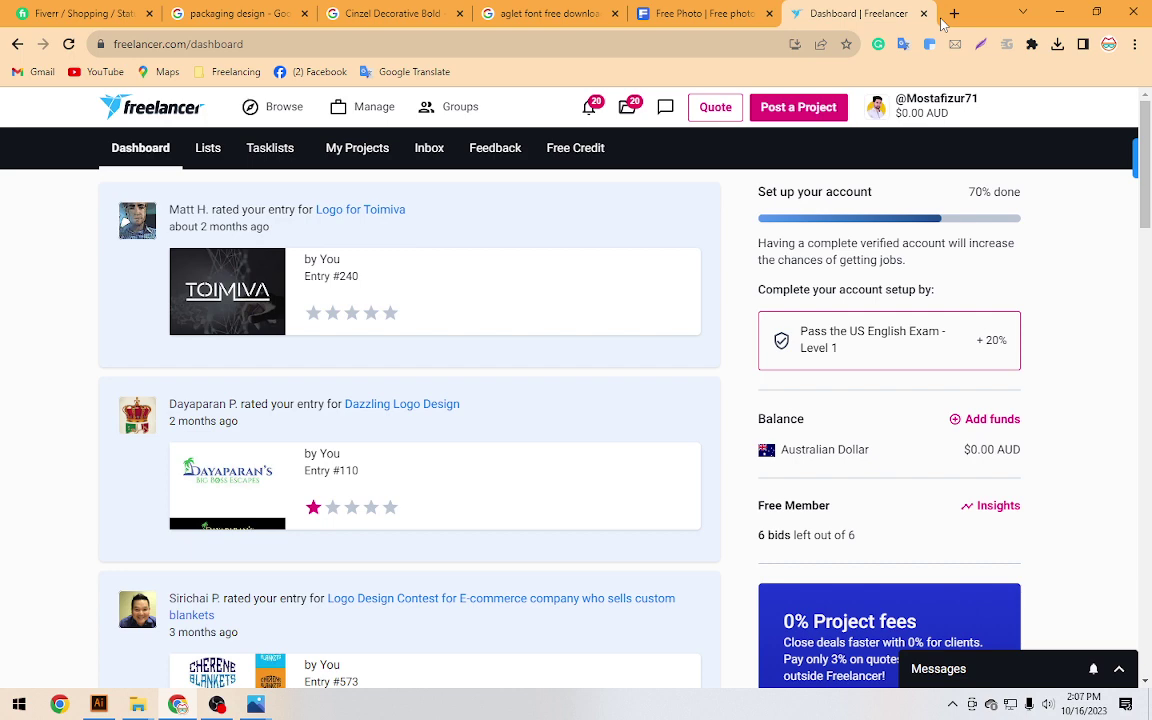
click(234, 104)
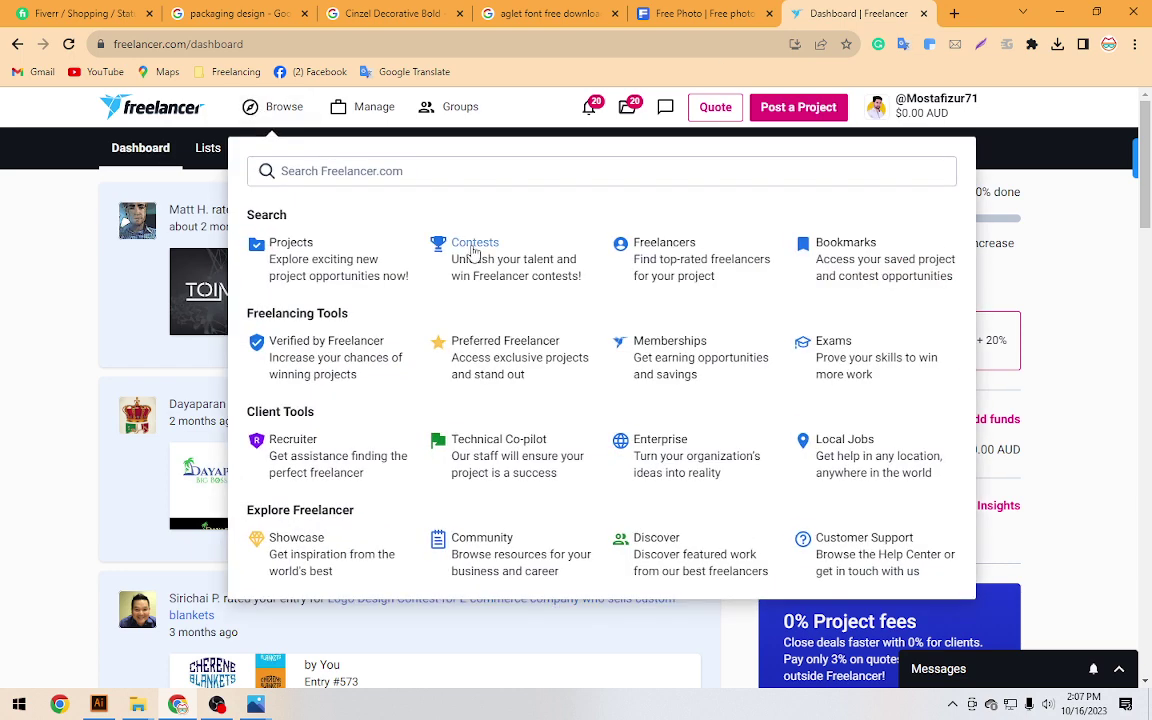
click(476, 245)
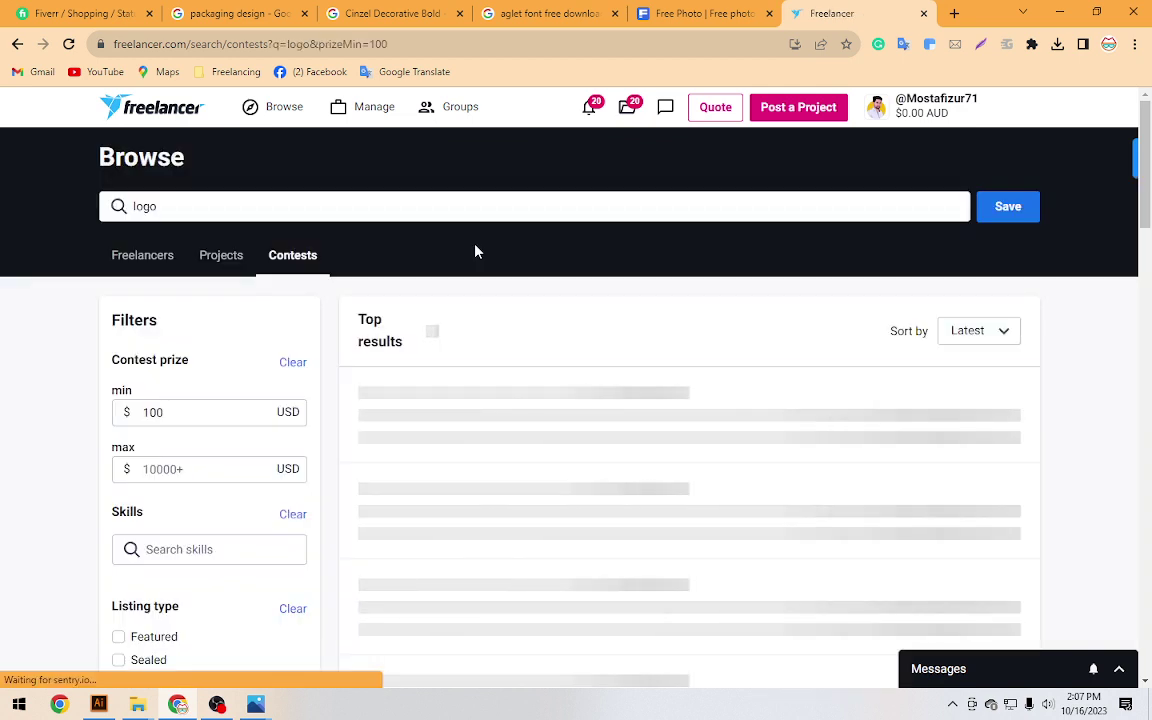
Search contests for 'packging' with the minimum prize set to 0
drag(463, 207, 85, 240)
text(p)
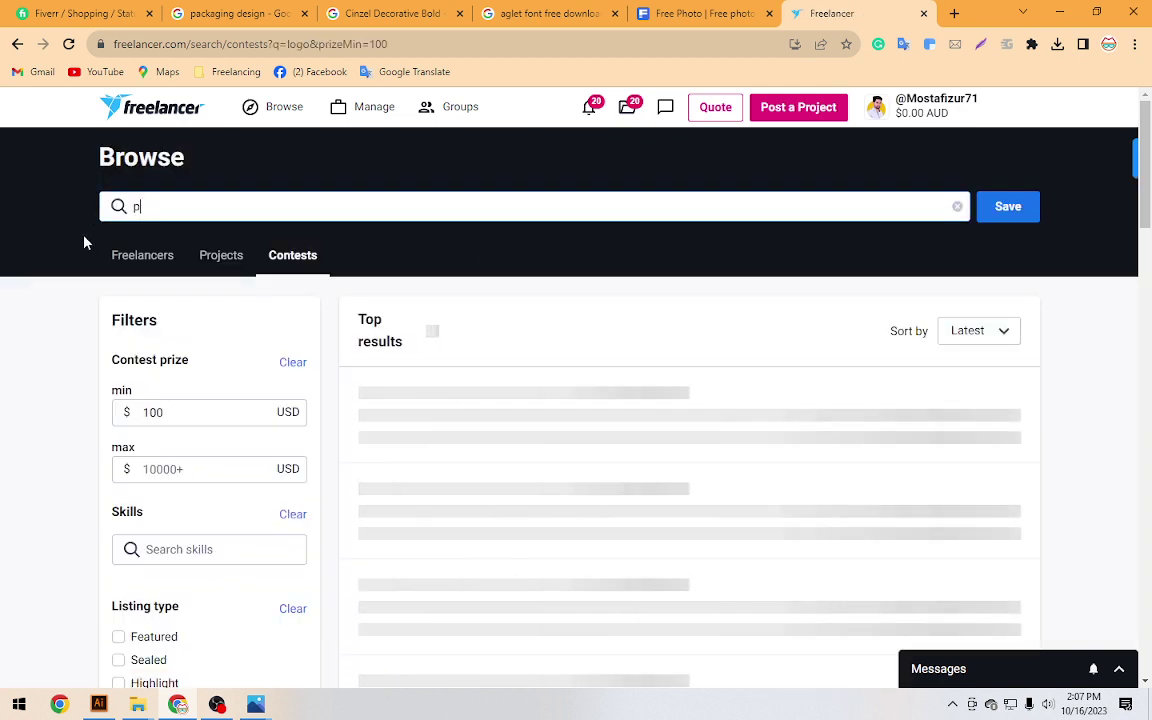
text(ackg)
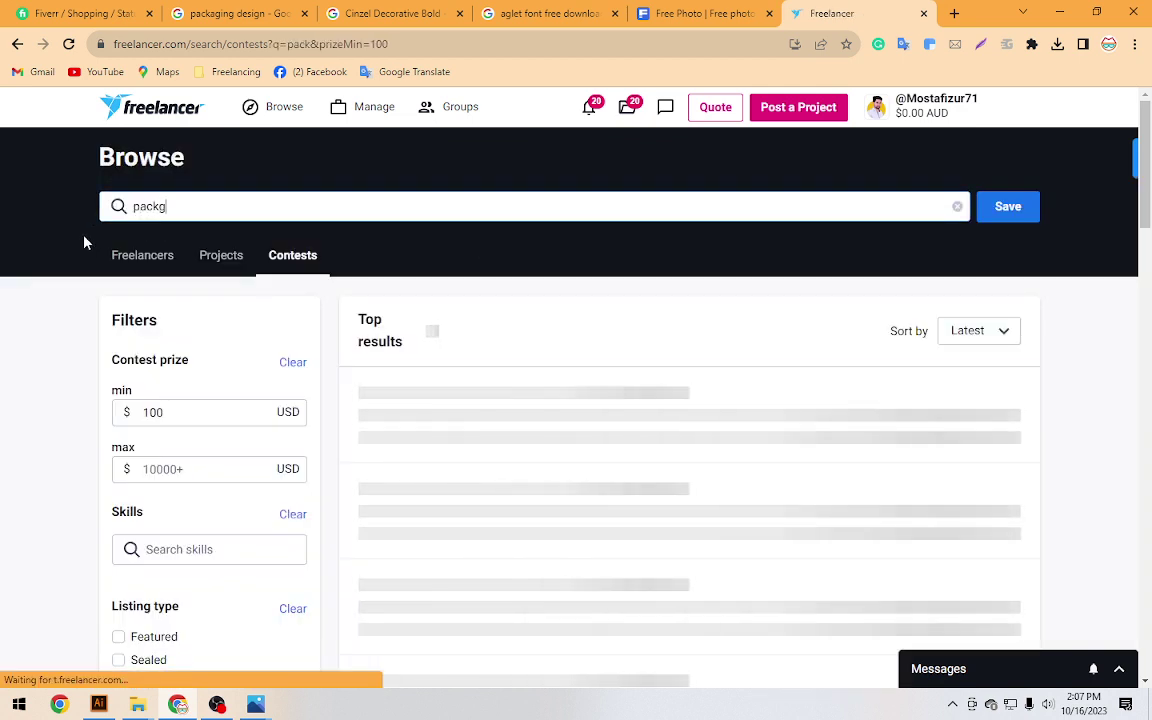
text(i)
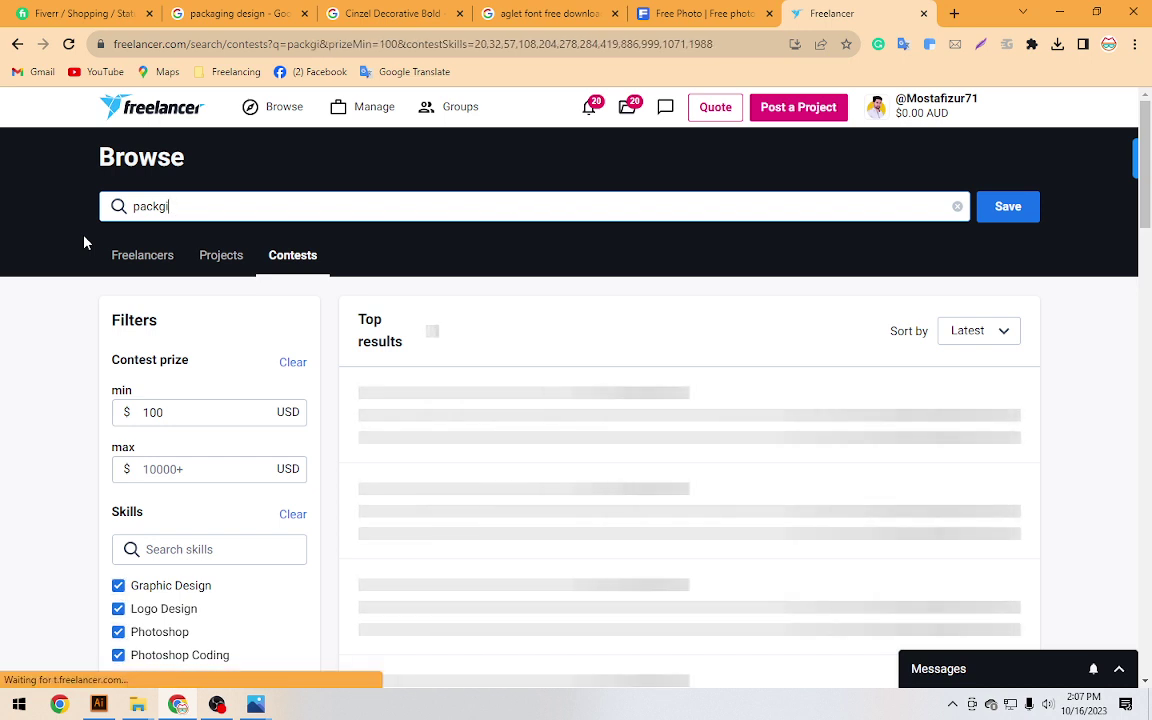
text(ng)
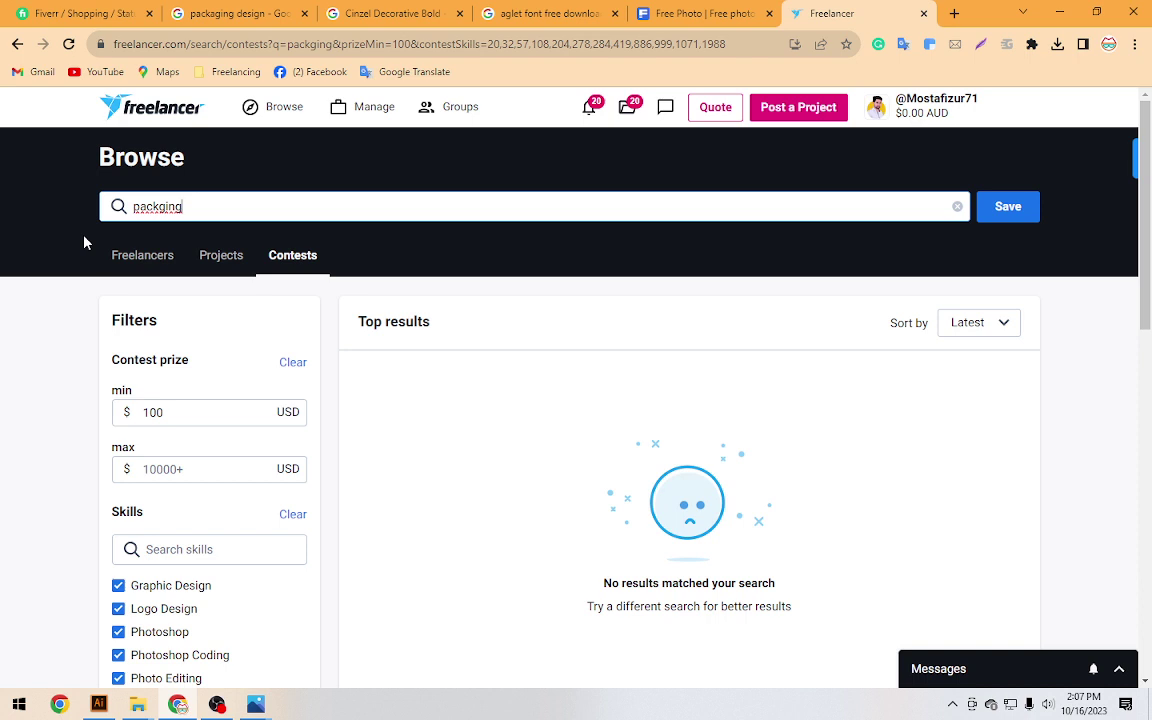
drag(172, 411, 113, 427)
text(0)
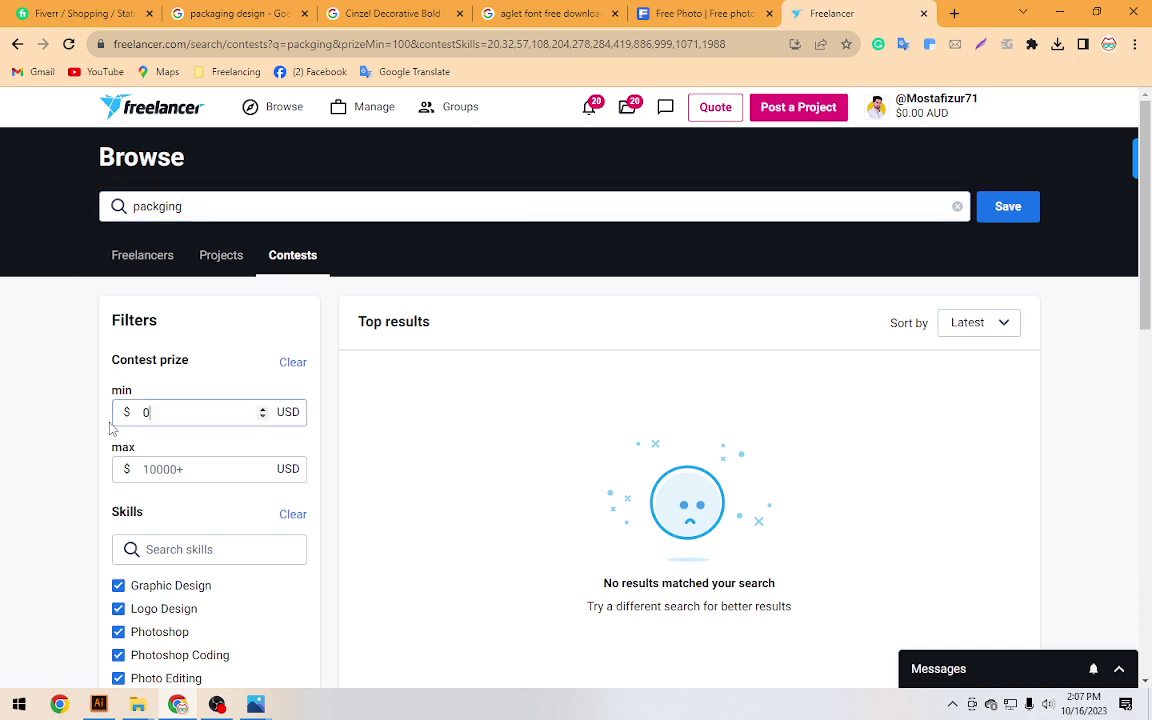
click(189, 207)
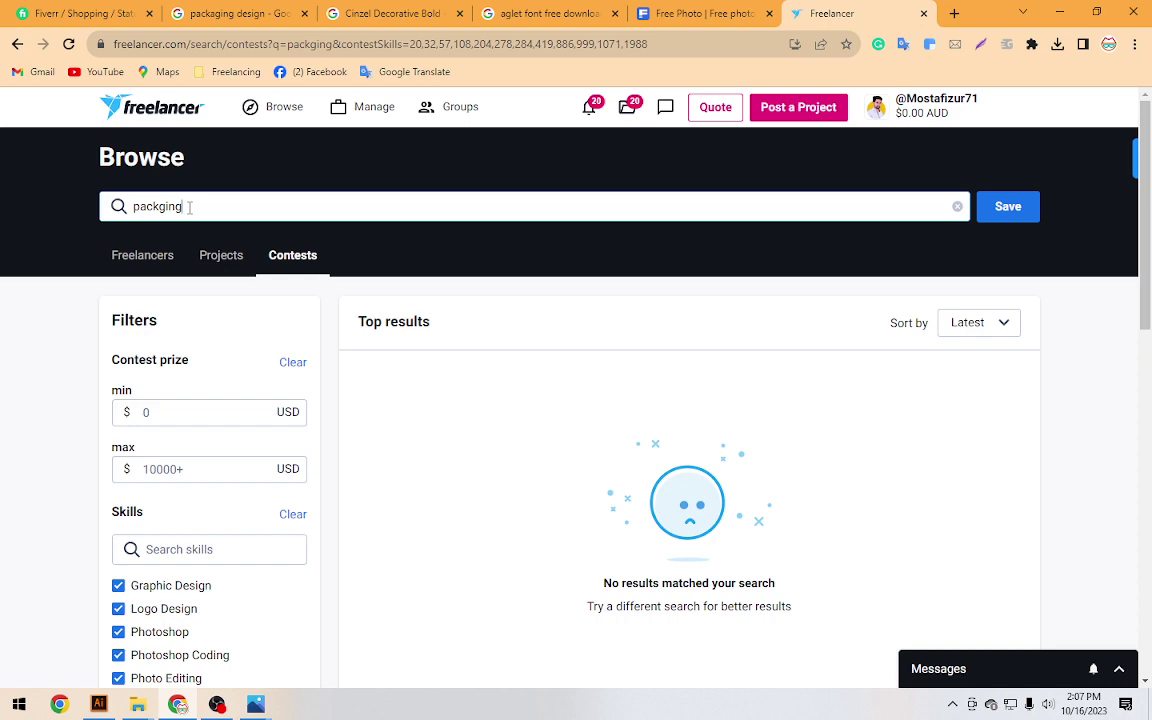
right_click(160, 207)
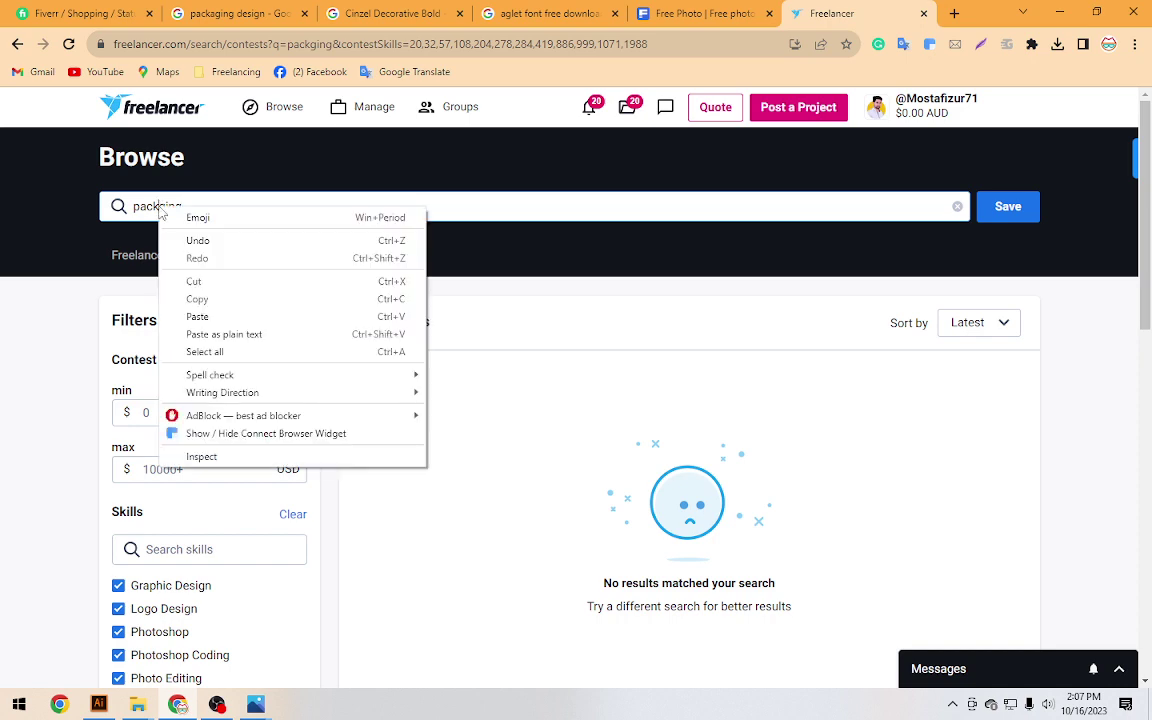
click(152, 207)
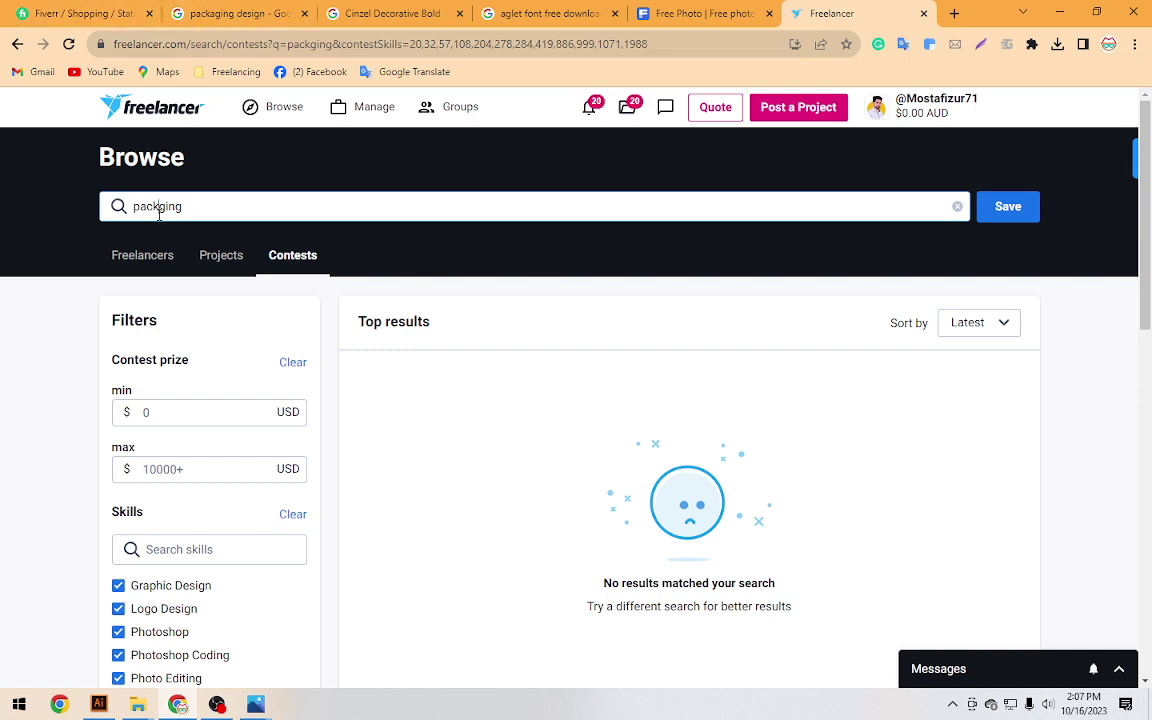
text(a)
key(Return)
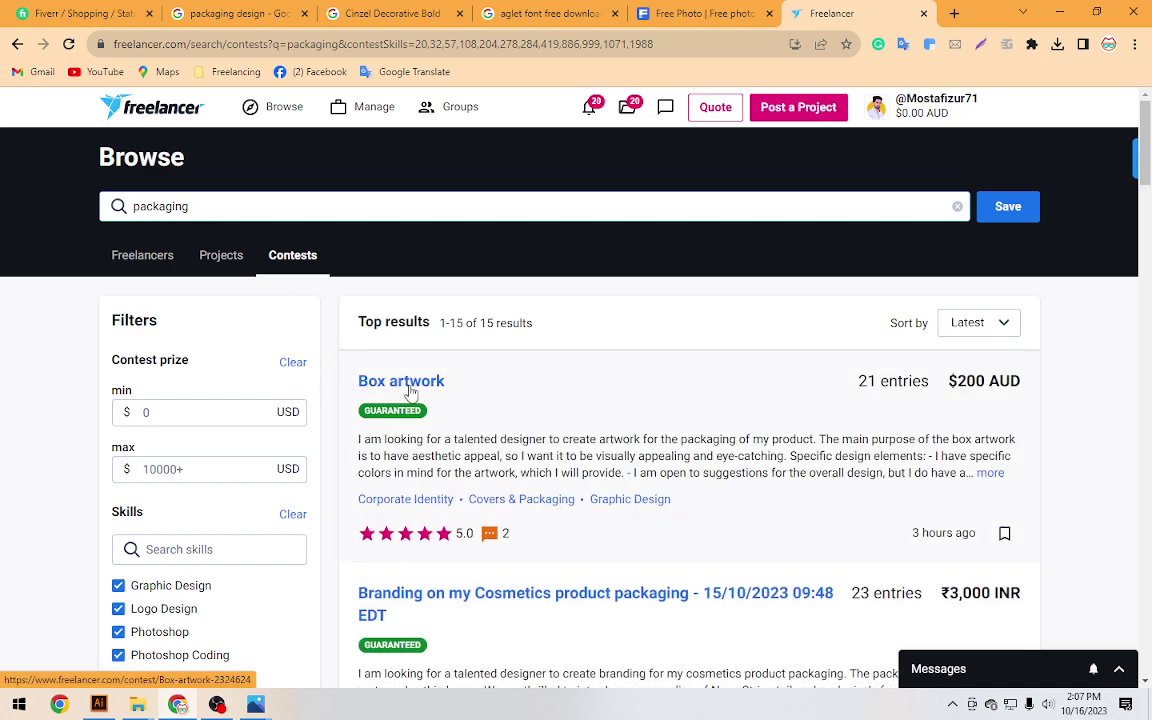
Open the $500 USD Packaging contest from the search results
scroll(406, 391, down, 3)
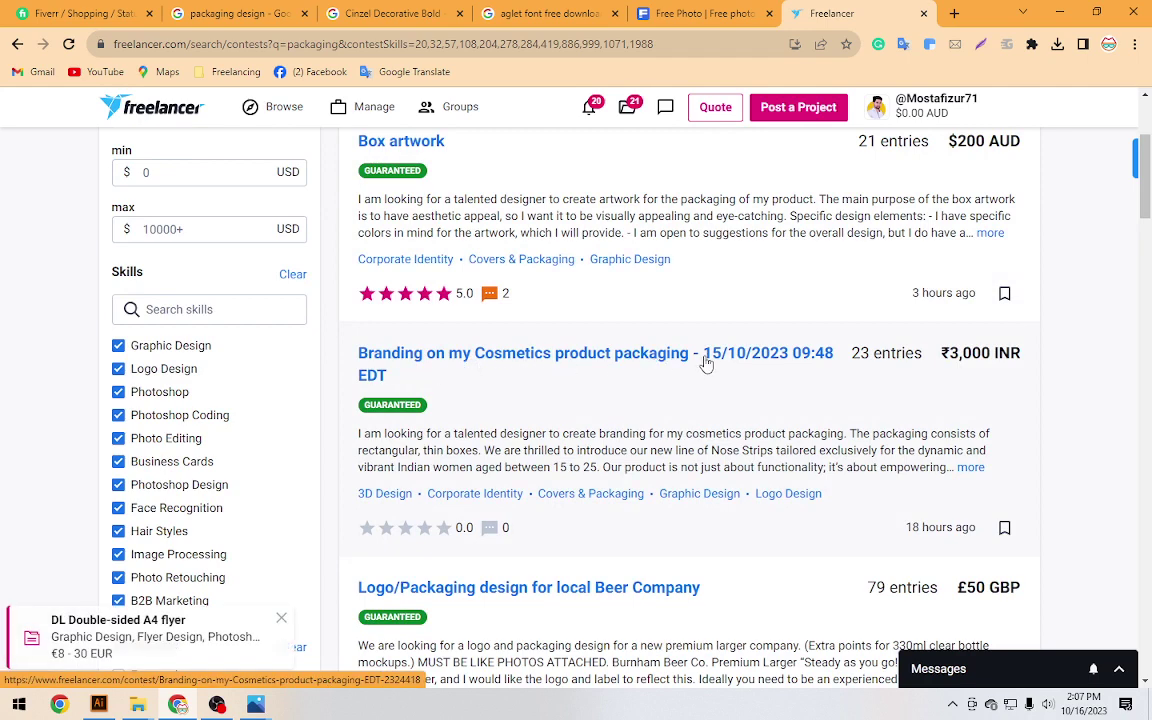
scroll(360, 419, down, 3)
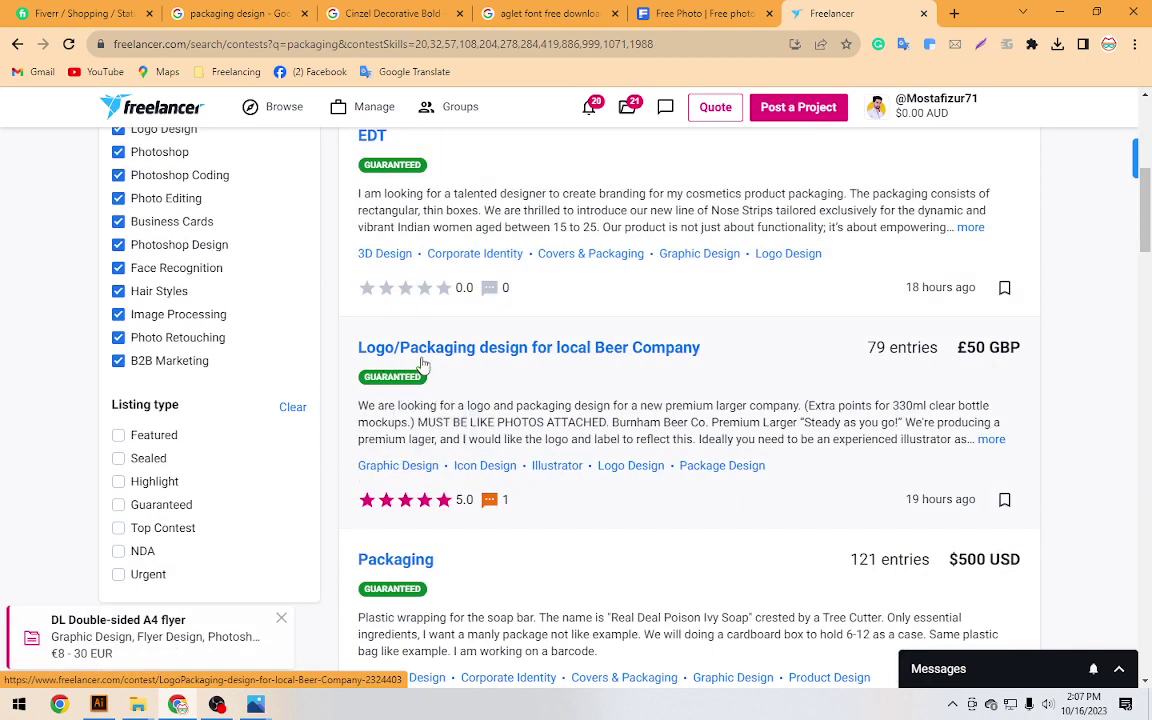
scroll(390, 340, down, 3)
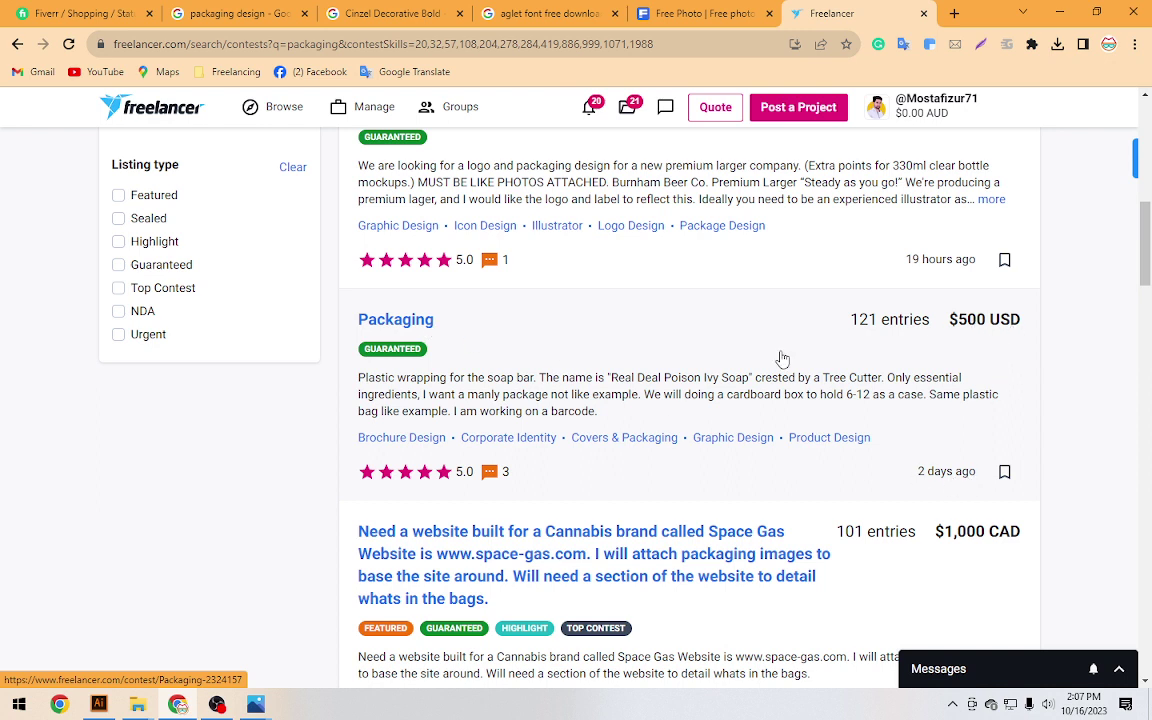
click(412, 330)
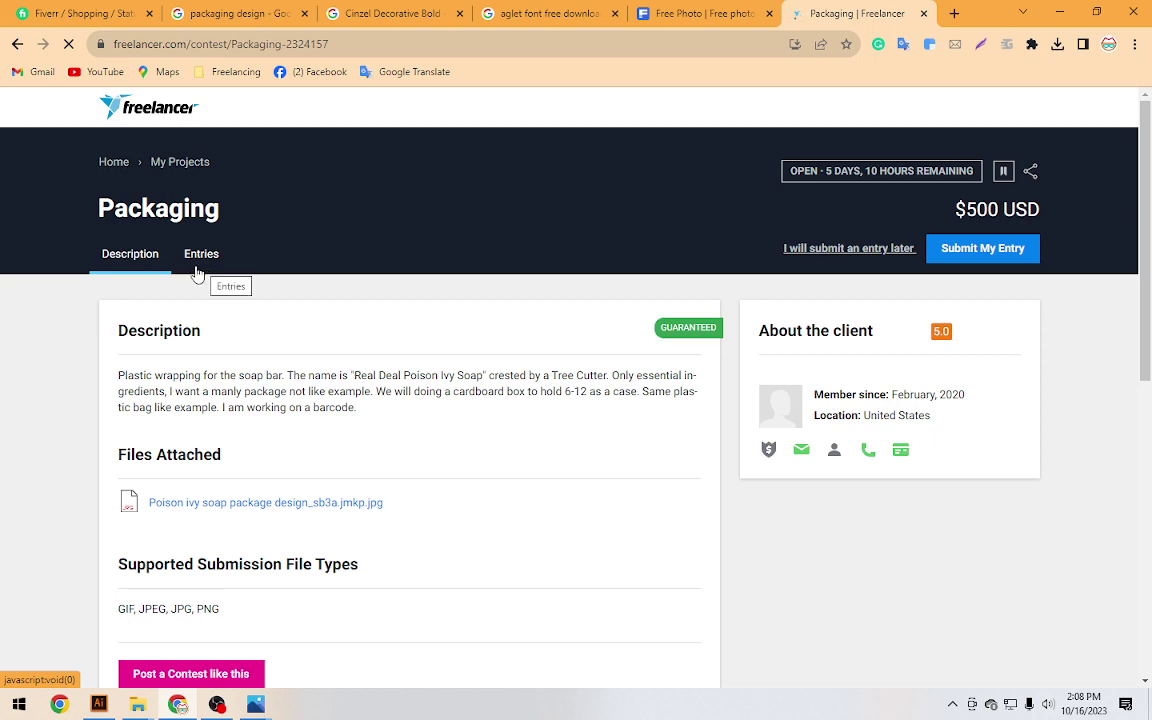
click(197, 270)
click(202, 270)
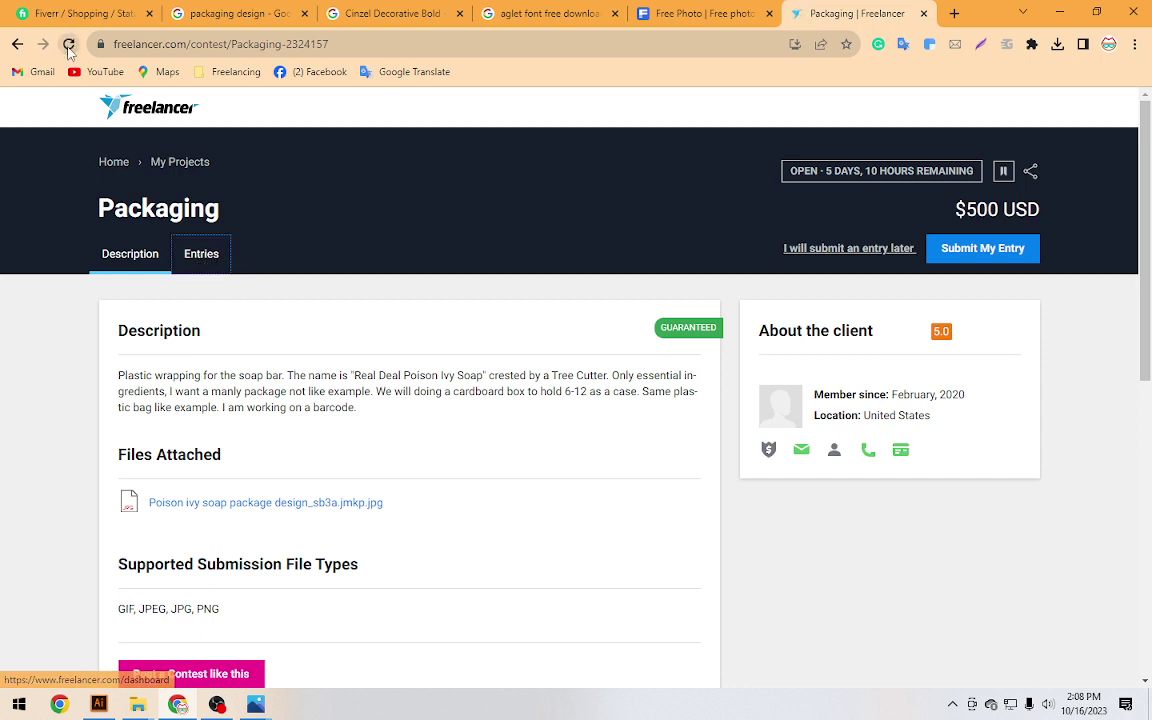
click(69, 44)
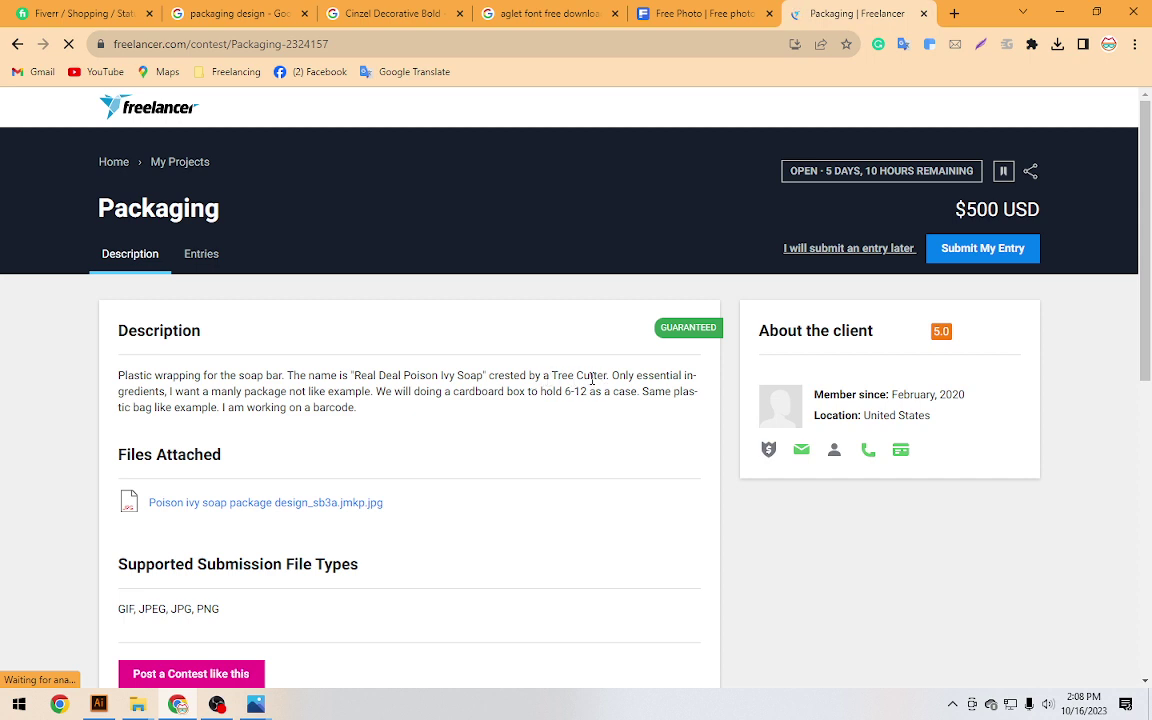
drag(554, 376, 609, 376)
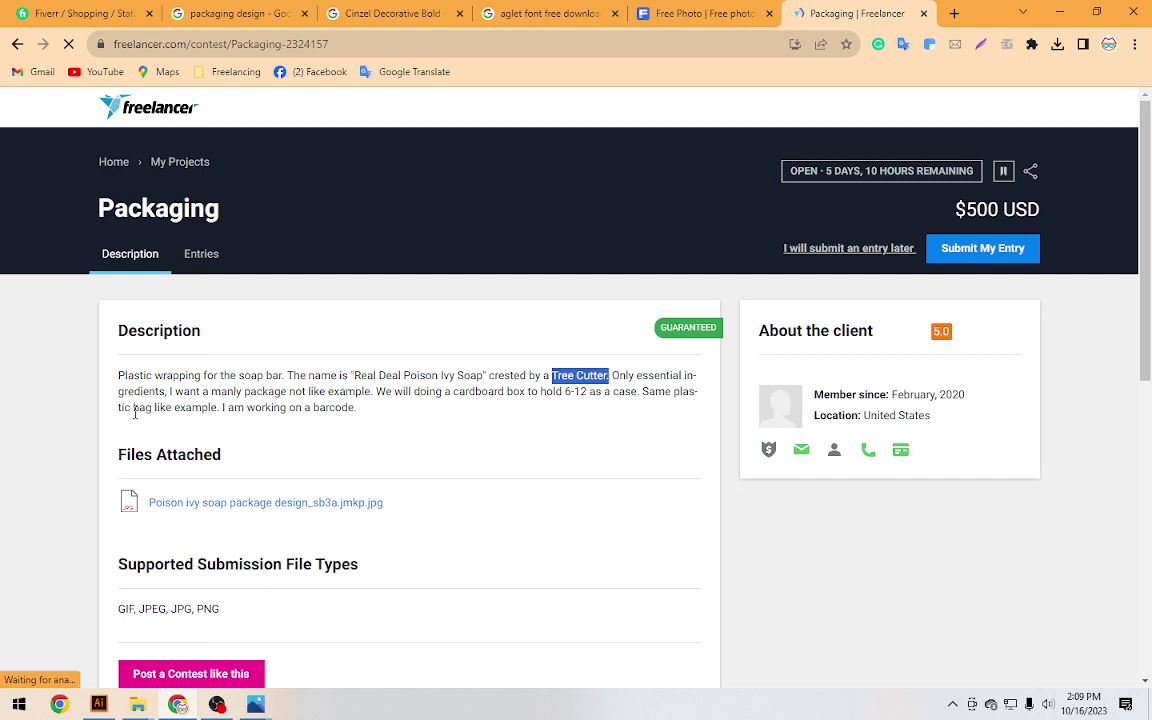
click(252, 505)
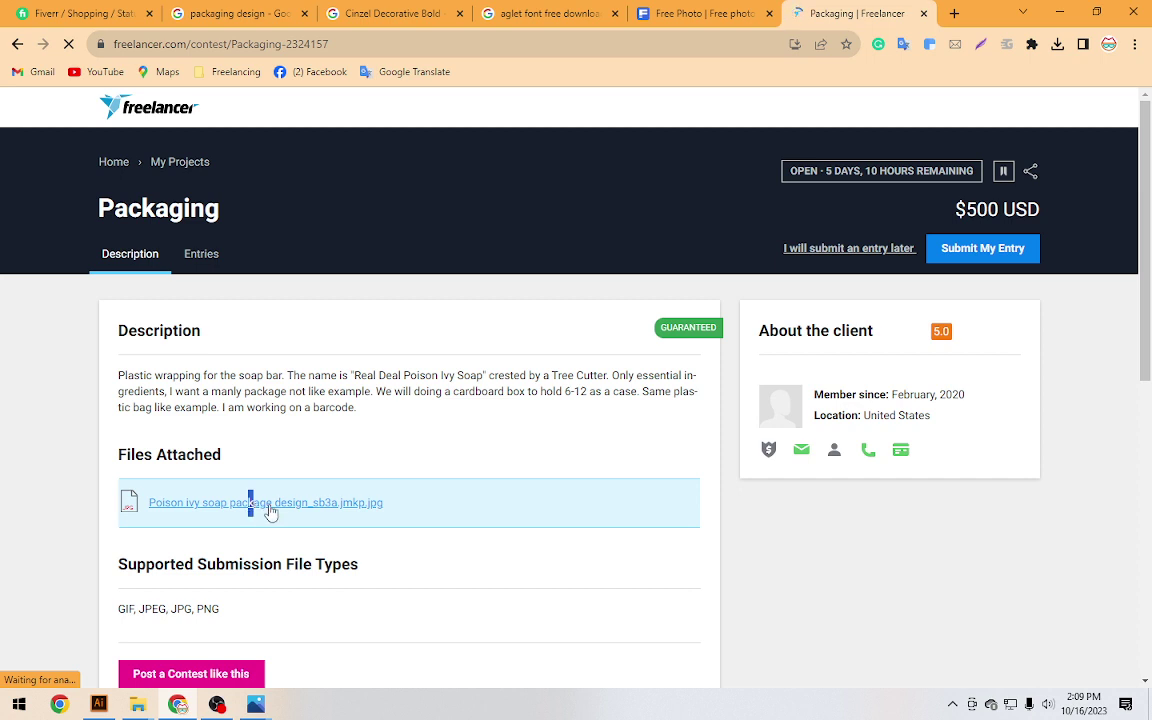
click(287, 509)
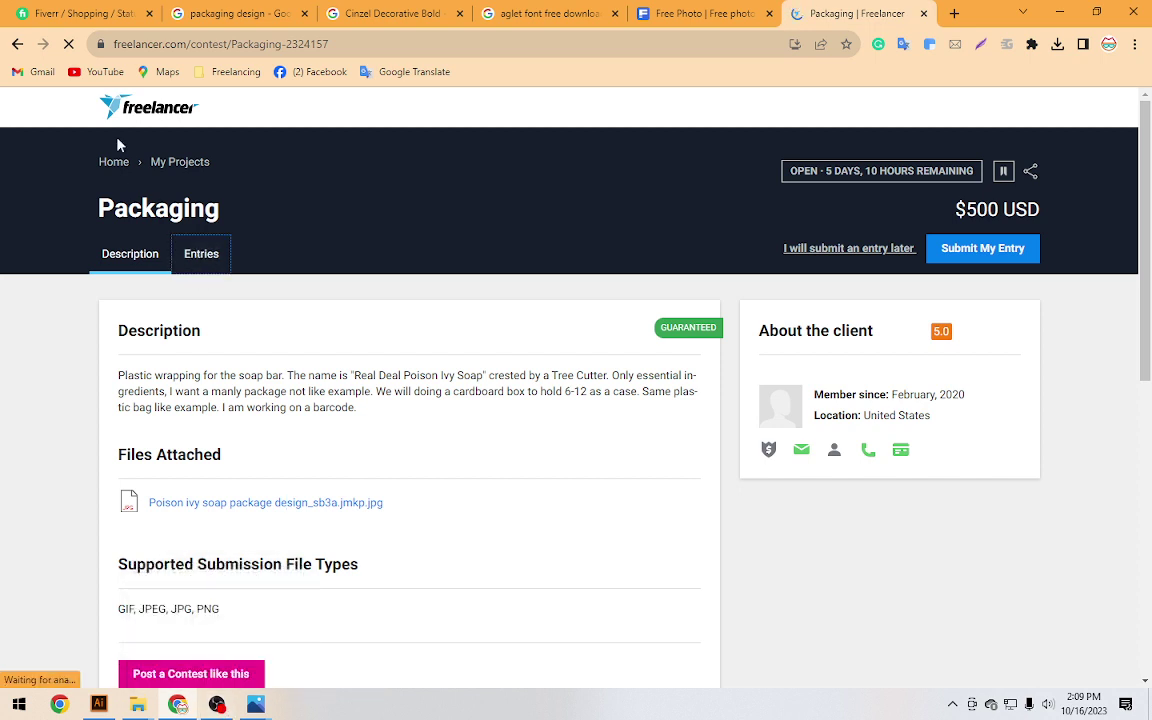
click(69, 45)
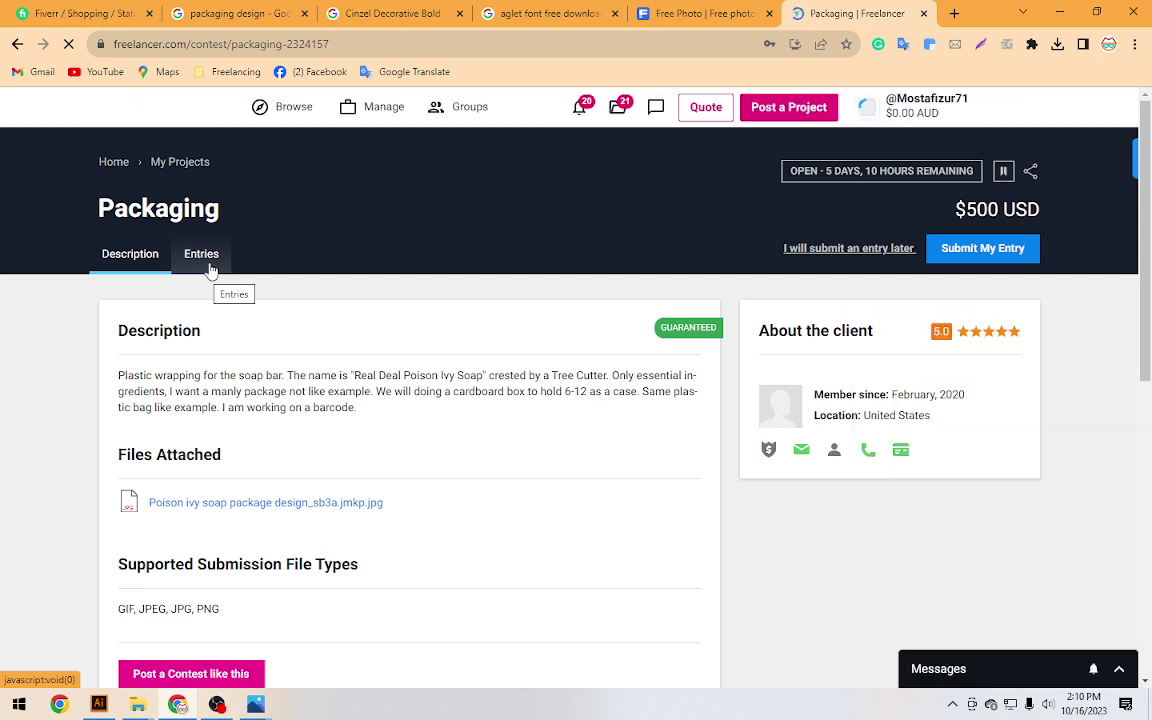
Scroll through the contest's 121 entries and view the second page of entries
click(209, 265)
scroll(121, 328, down, 1)
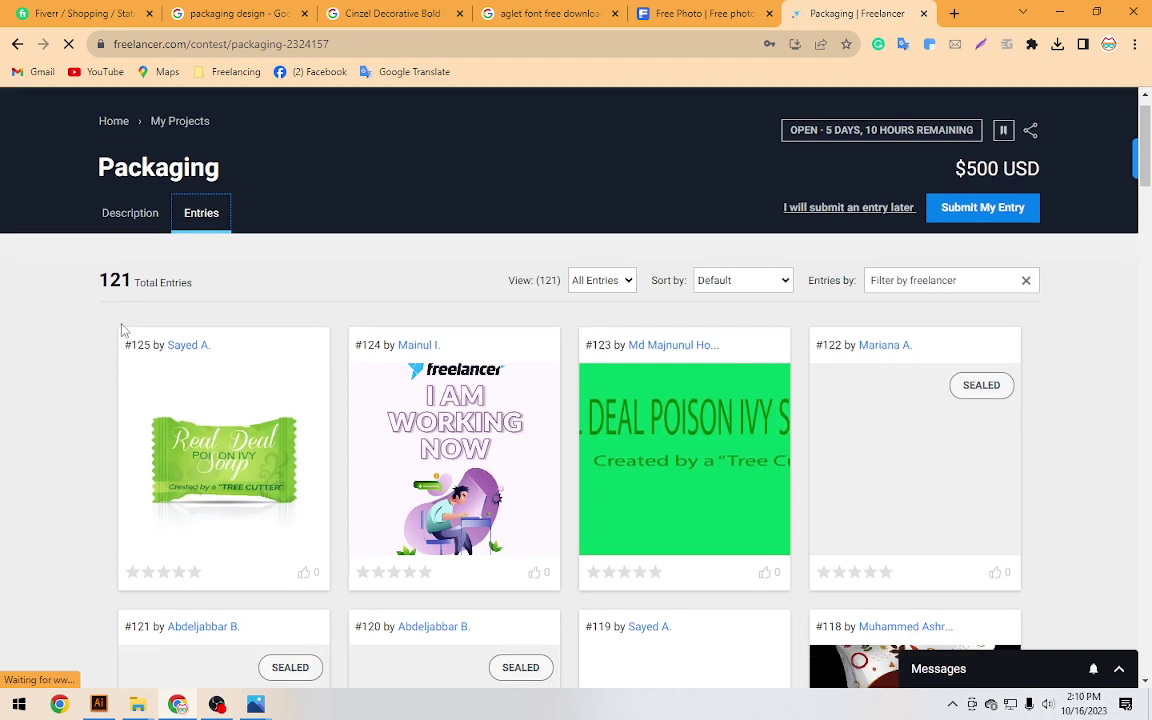
scroll(121, 328, down, 1)
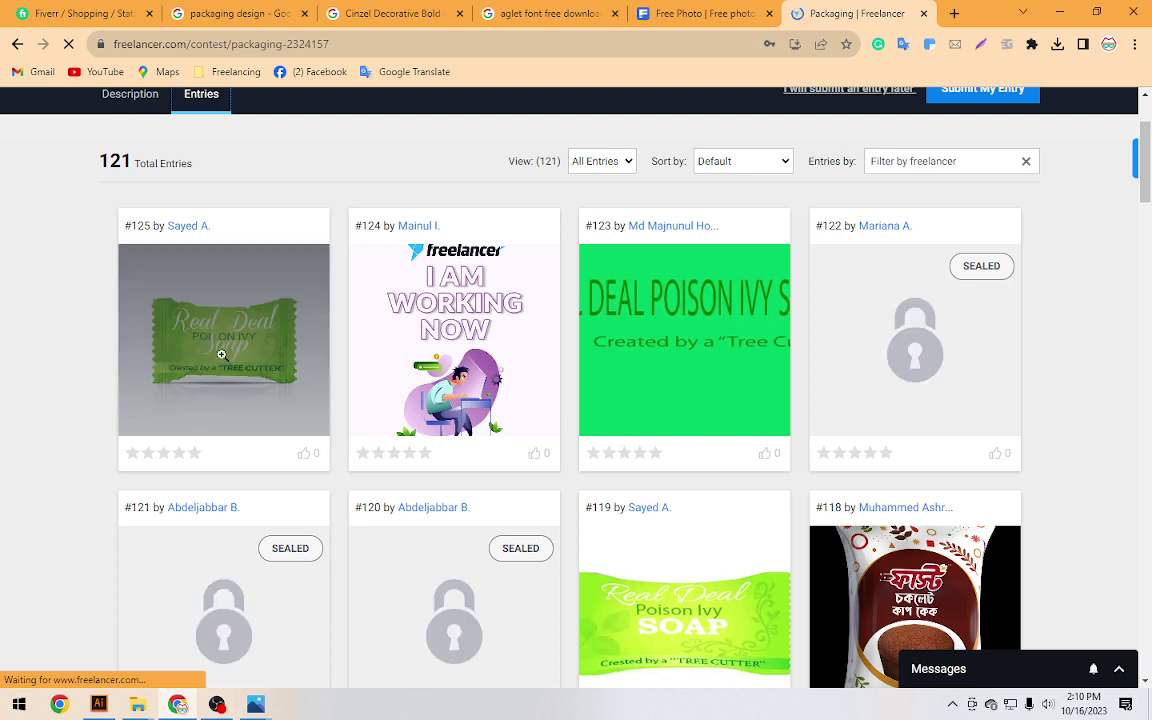
scroll(223, 388, down, 2)
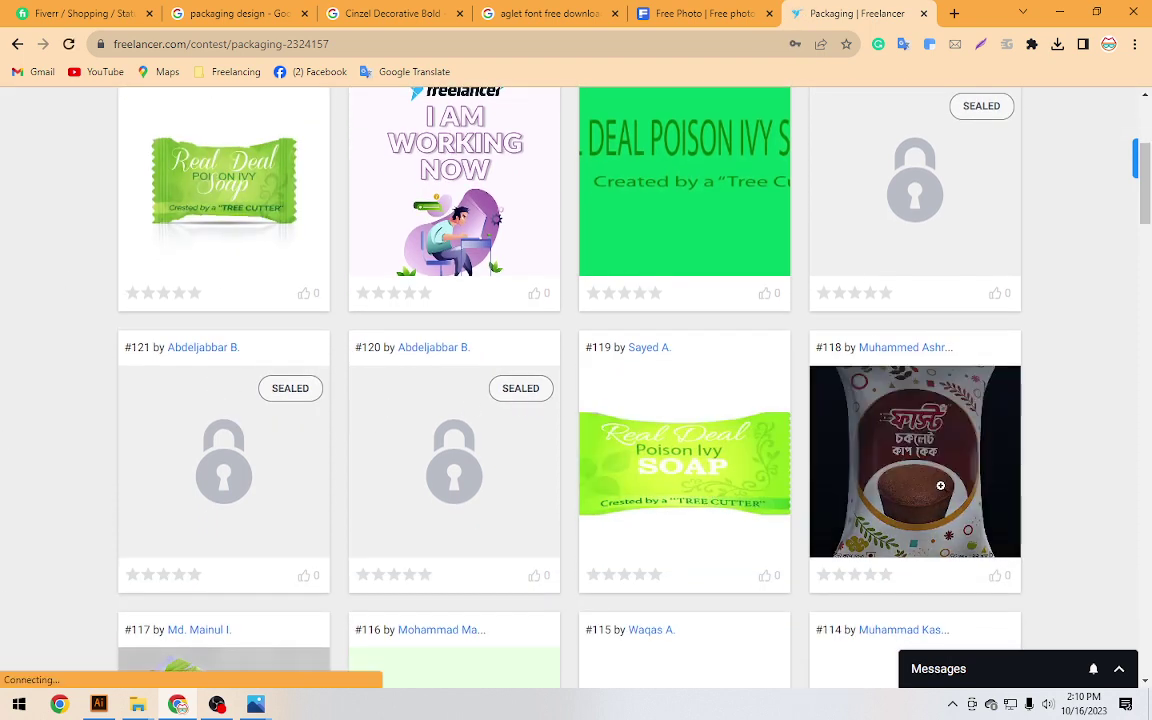
scroll(935, 485, down, 3)
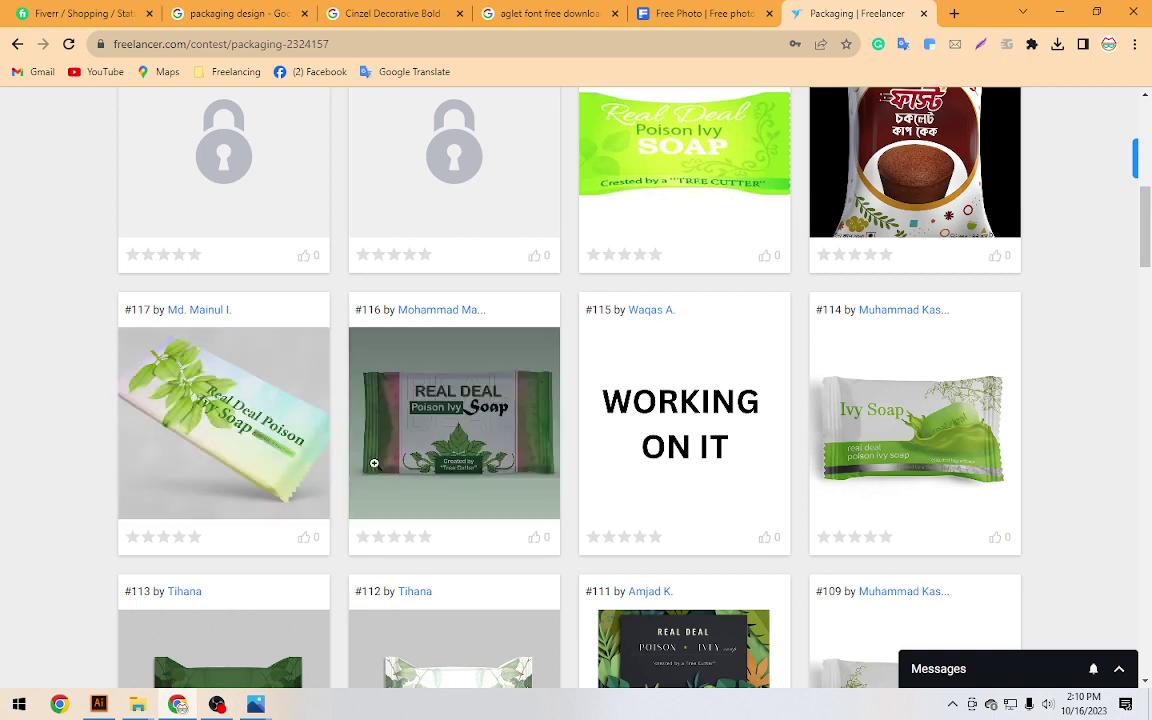
scroll(680, 420, down, 2)
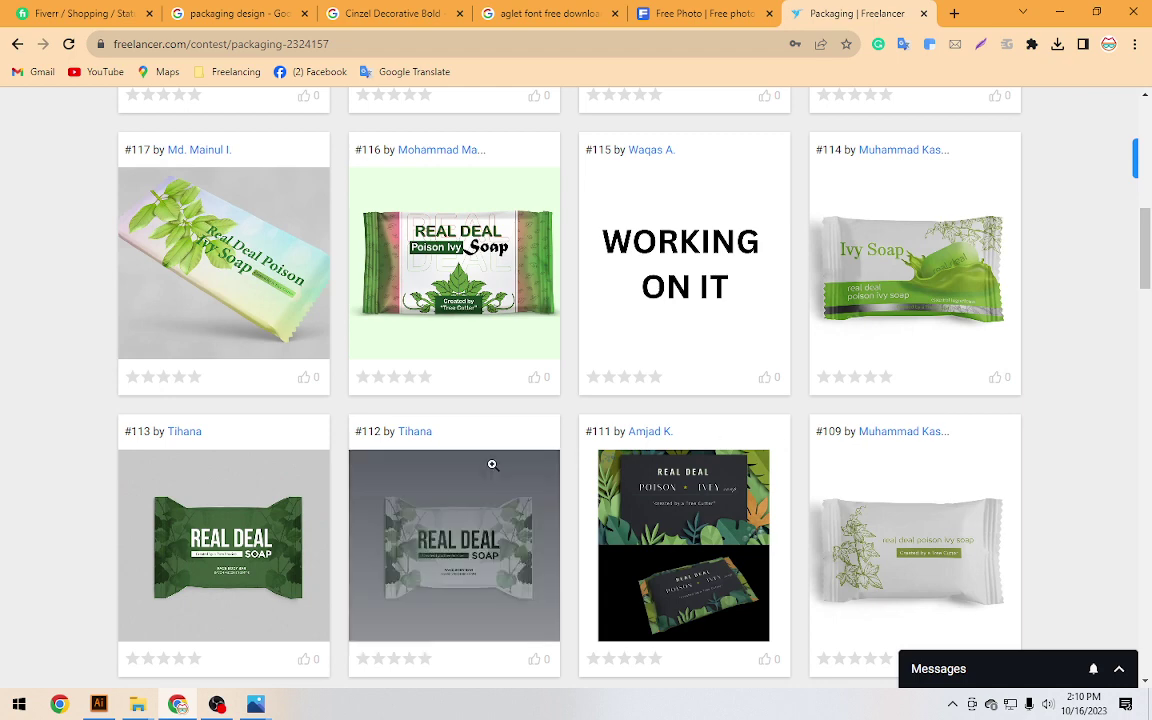
scroll(430, 465, down, 3)
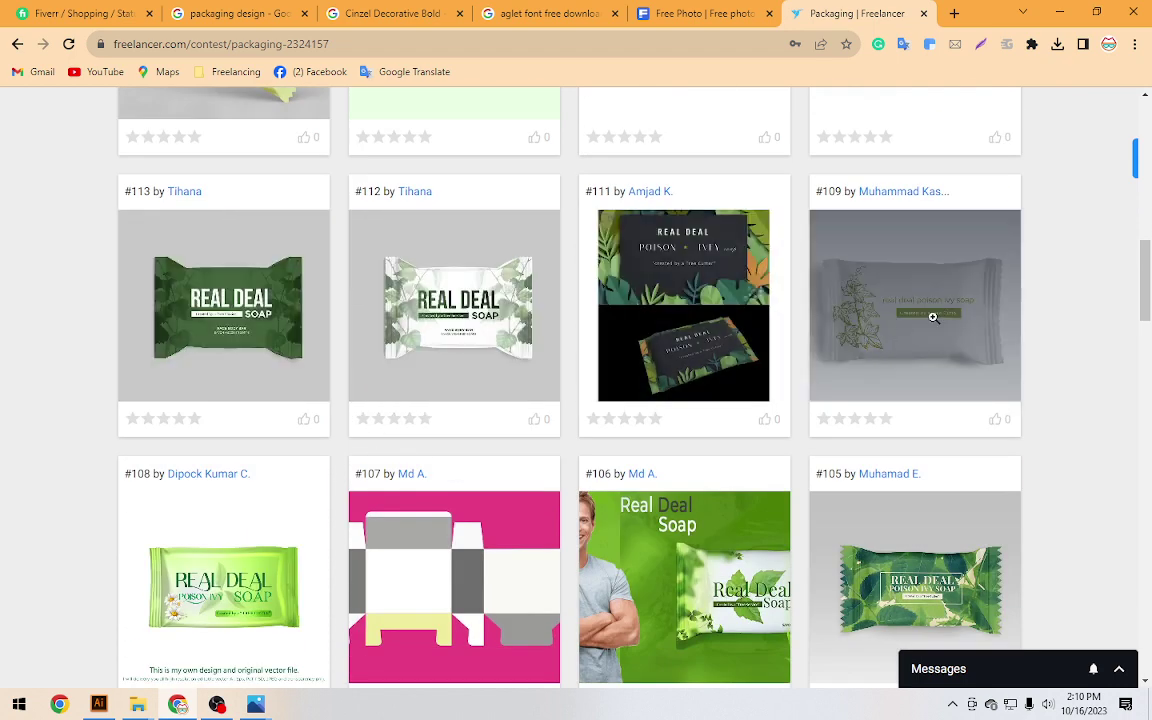
scroll(900, 340, down, 2)
scroll(908, 300, down, 2)
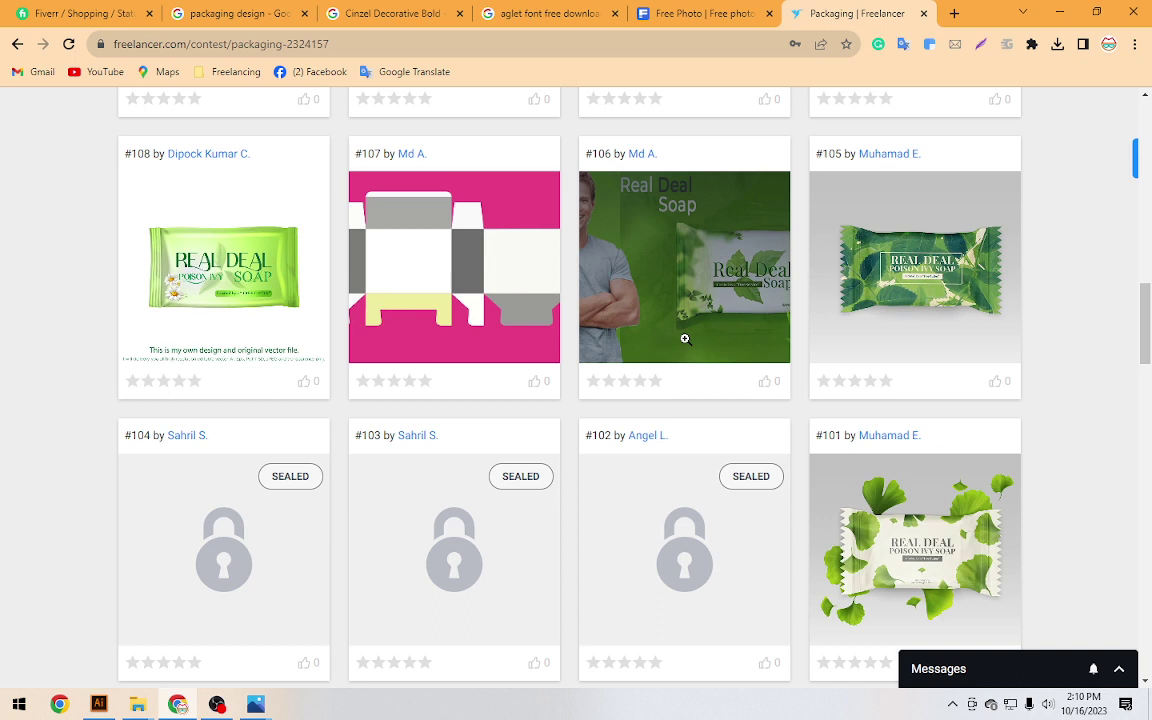
scroll(685, 339, down, 2)
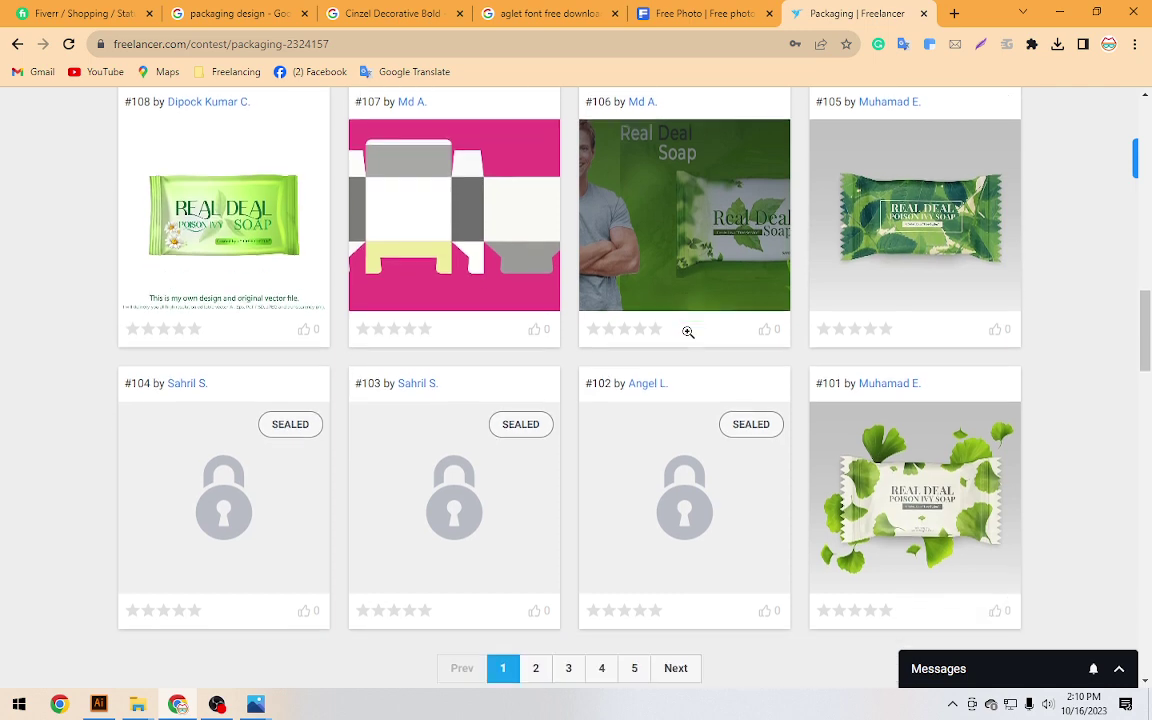
scroll(687, 338, down, 1)
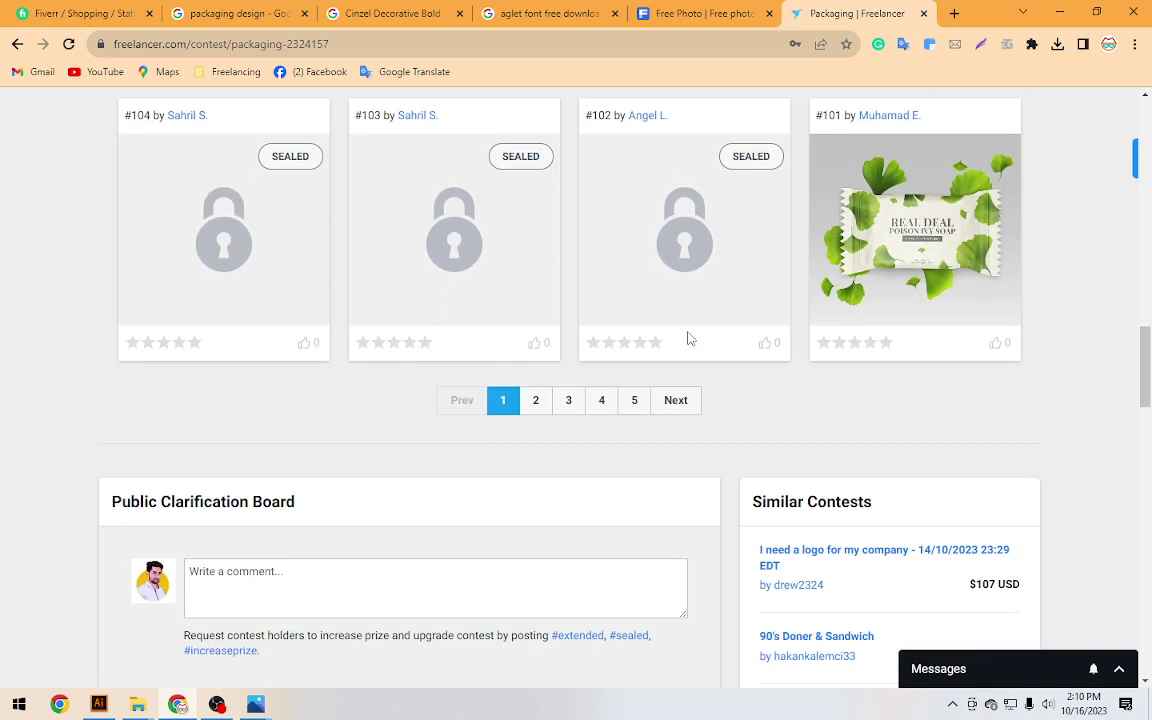
click(534, 401)
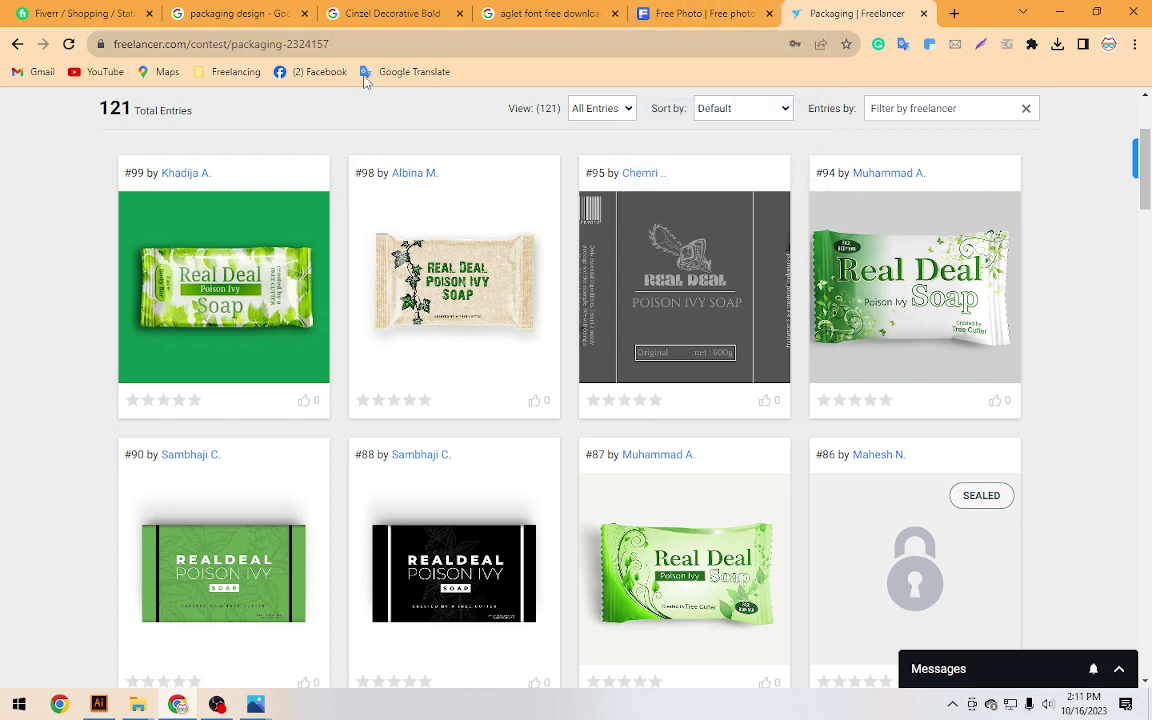
scroll(300, 110, up, 3)
Download the contest's attached 'Poison ivy soap package design' image from its preview
click(122, 255)
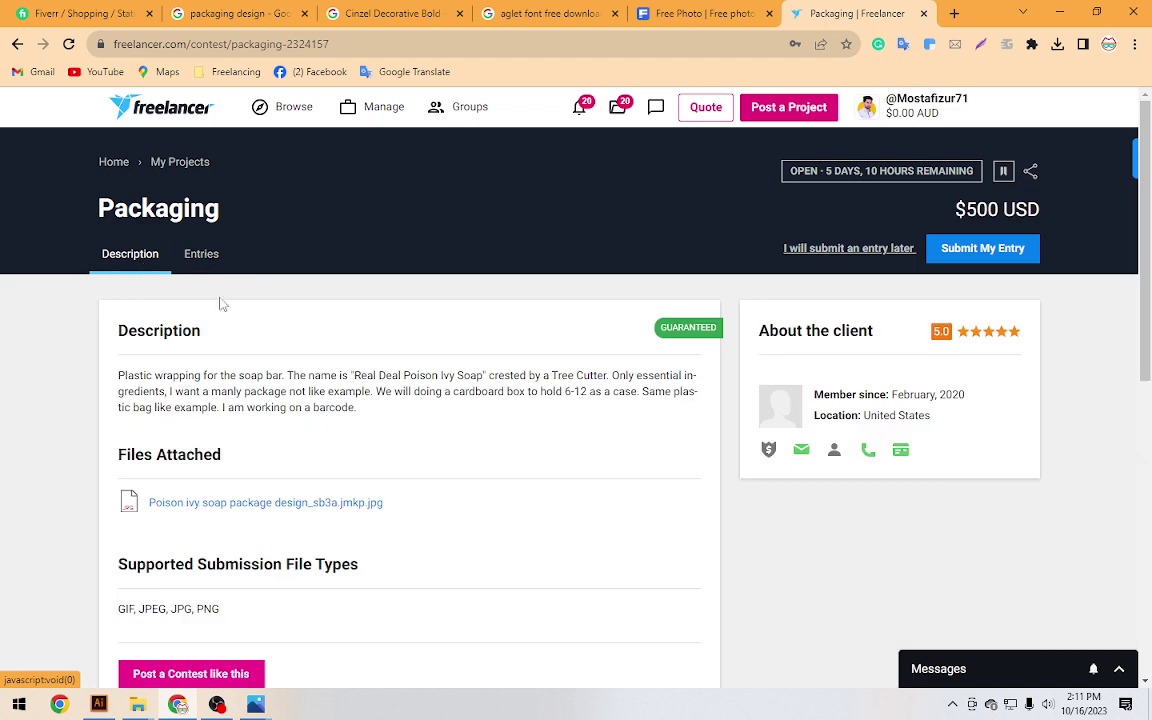
scroll(230, 300, down, 3)
click(316, 264)
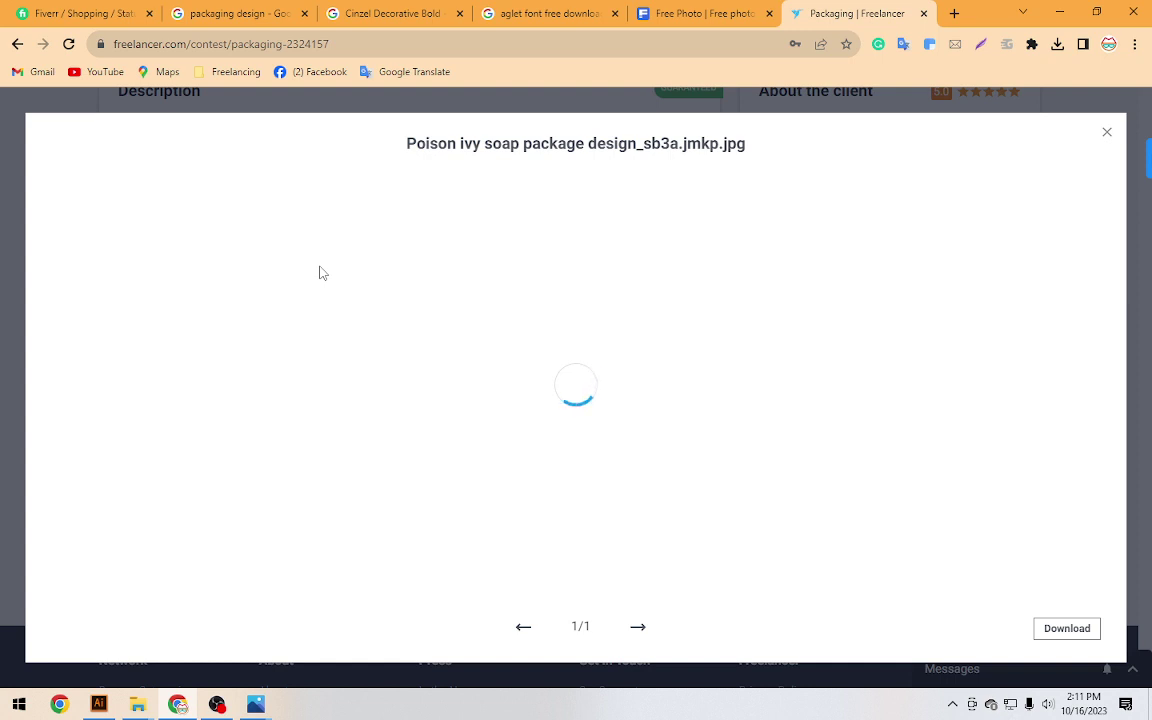
click(1067, 630)
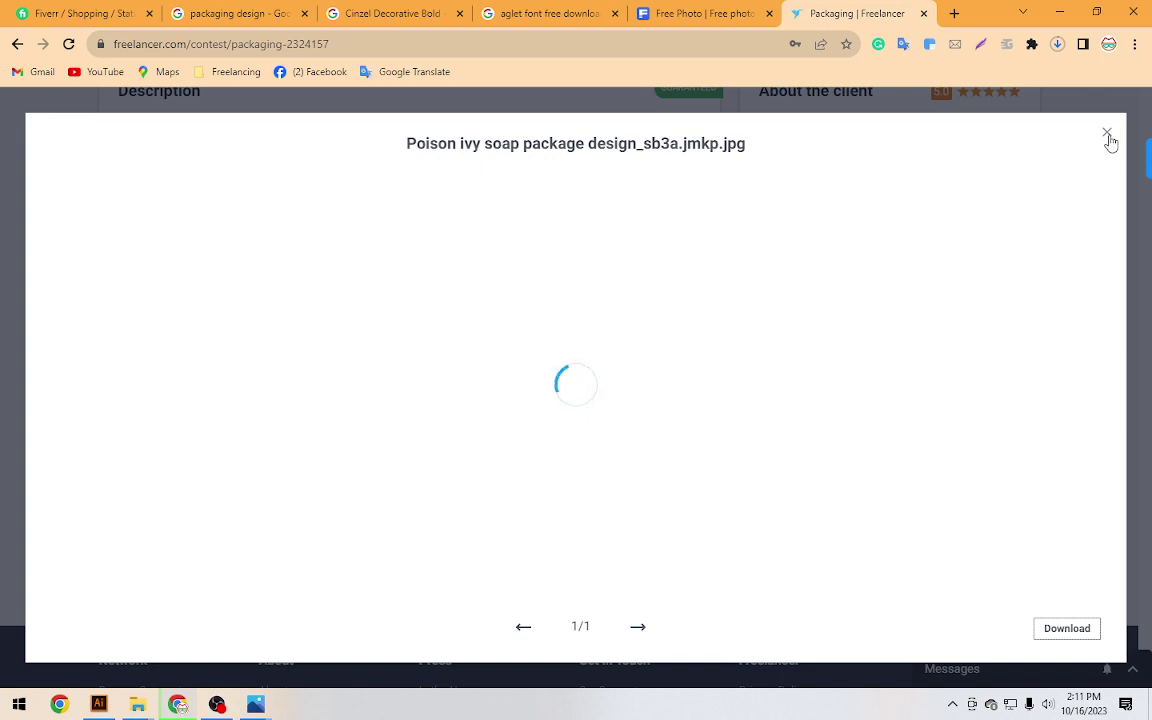
click(954, 13)
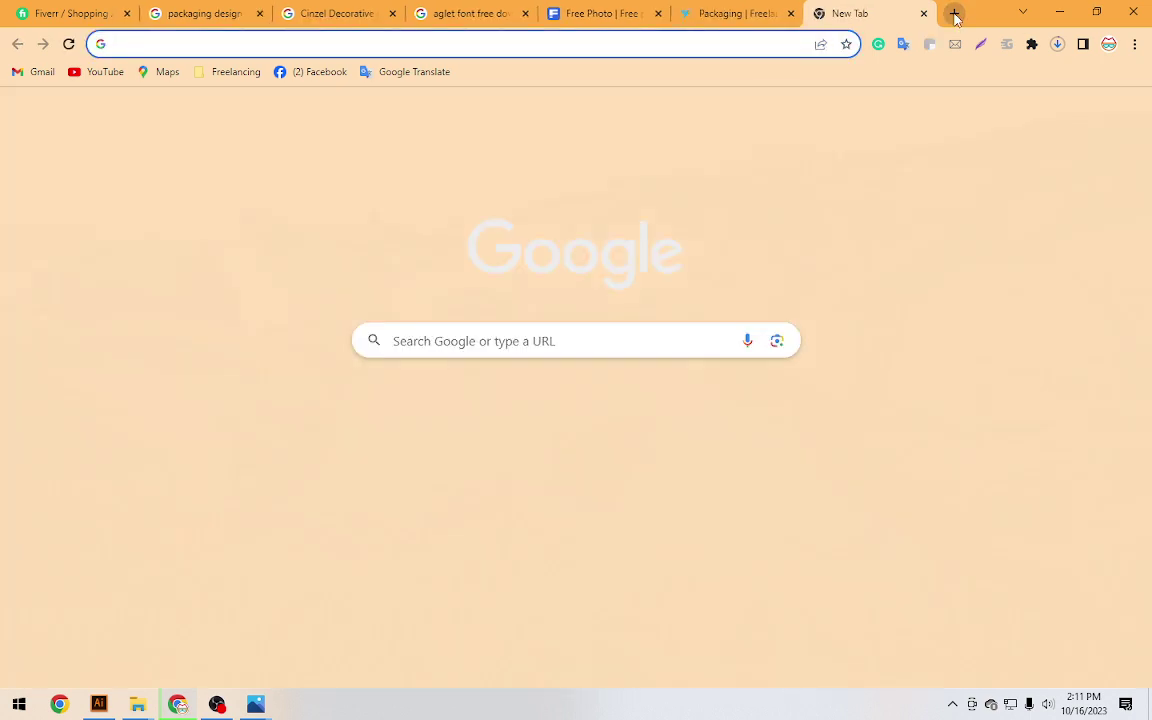
Search for fast.com and close the Fiverr, packaging search and two font tabs
text(f)
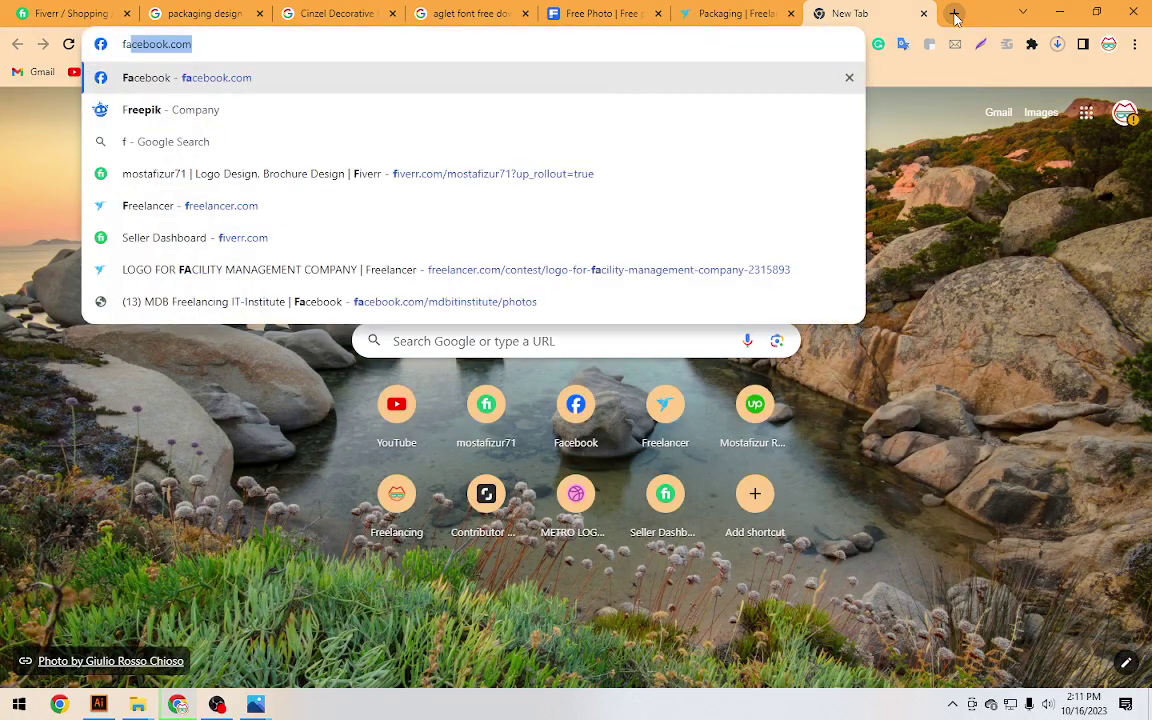
text(ast)
key(Down)
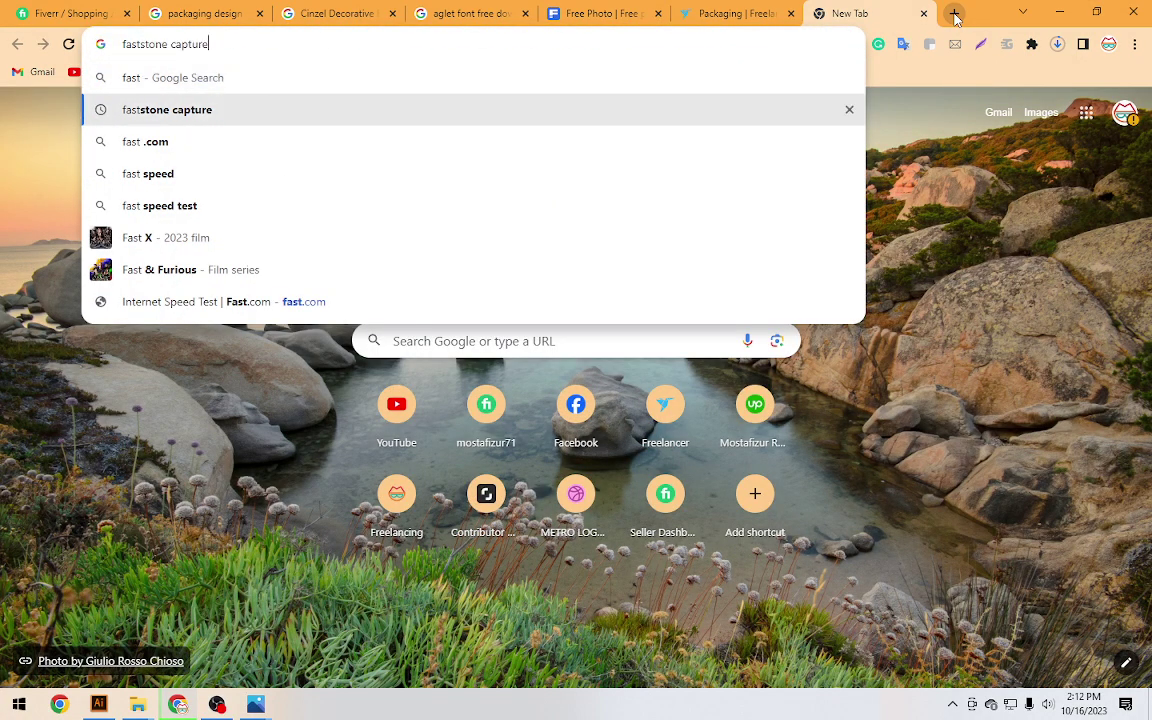
key(Down)
key(Return)
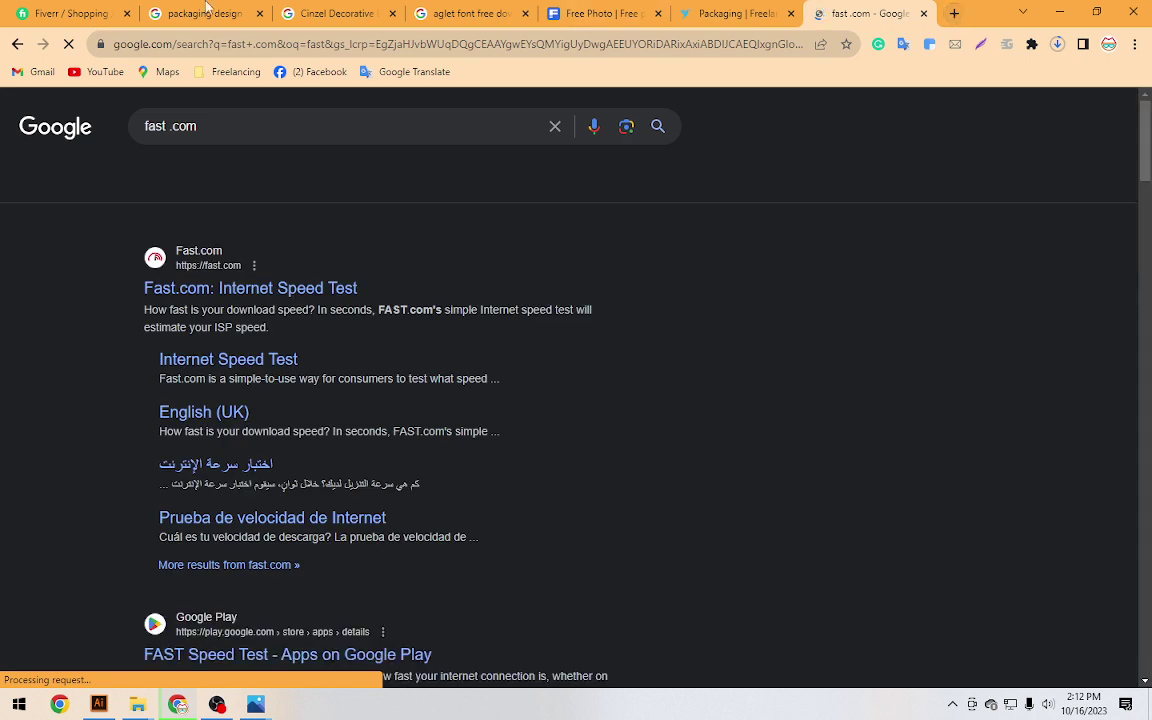
click(128, 14)
click(128, 14)
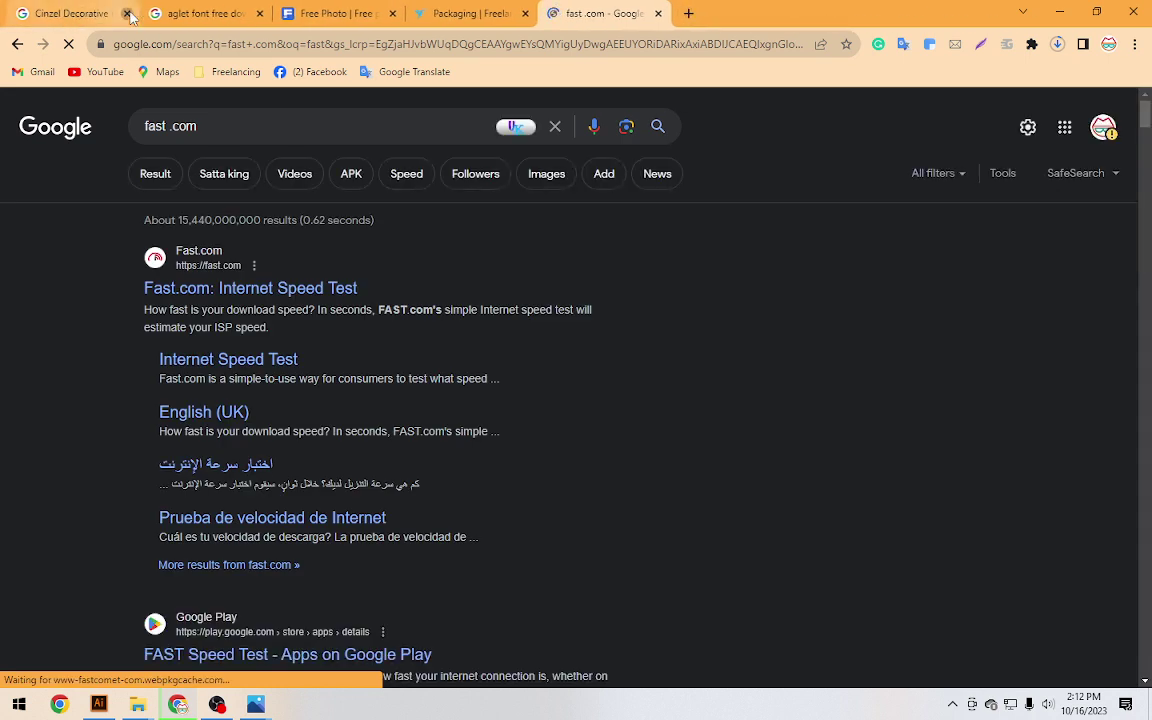
click(128, 14)
click(128, 14)
click(128, 14)
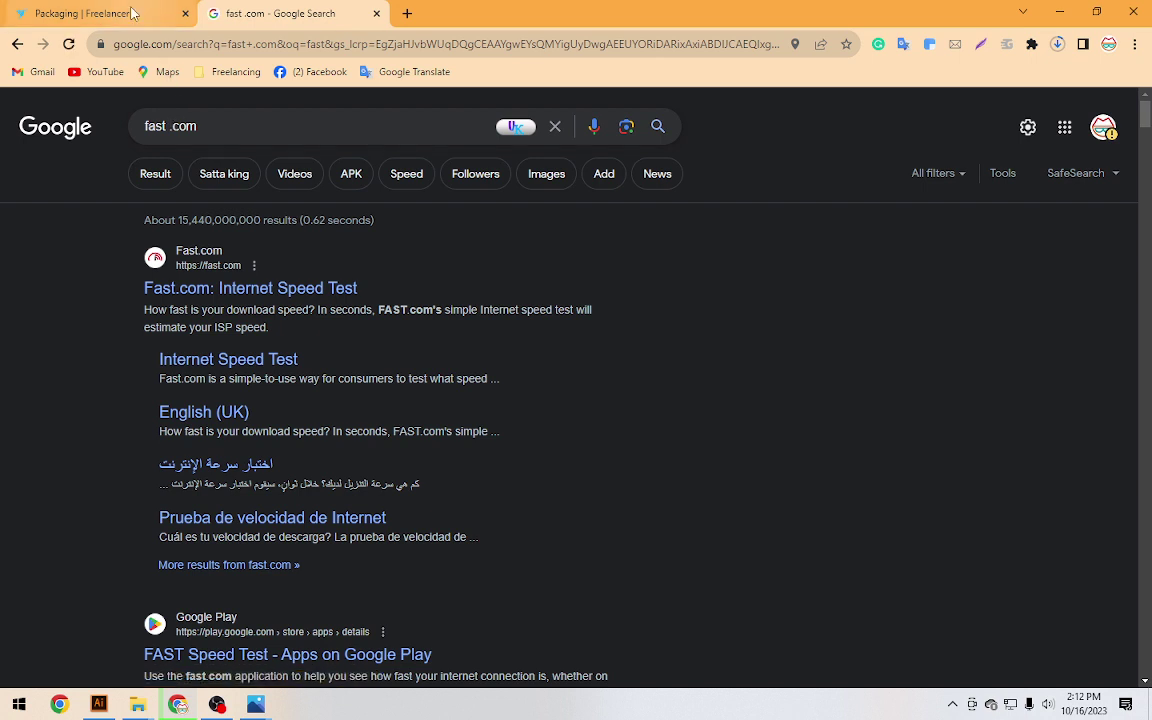
Run the Fast.com speed test (60 Mbps) and check the soap image download progress
click(200, 262)
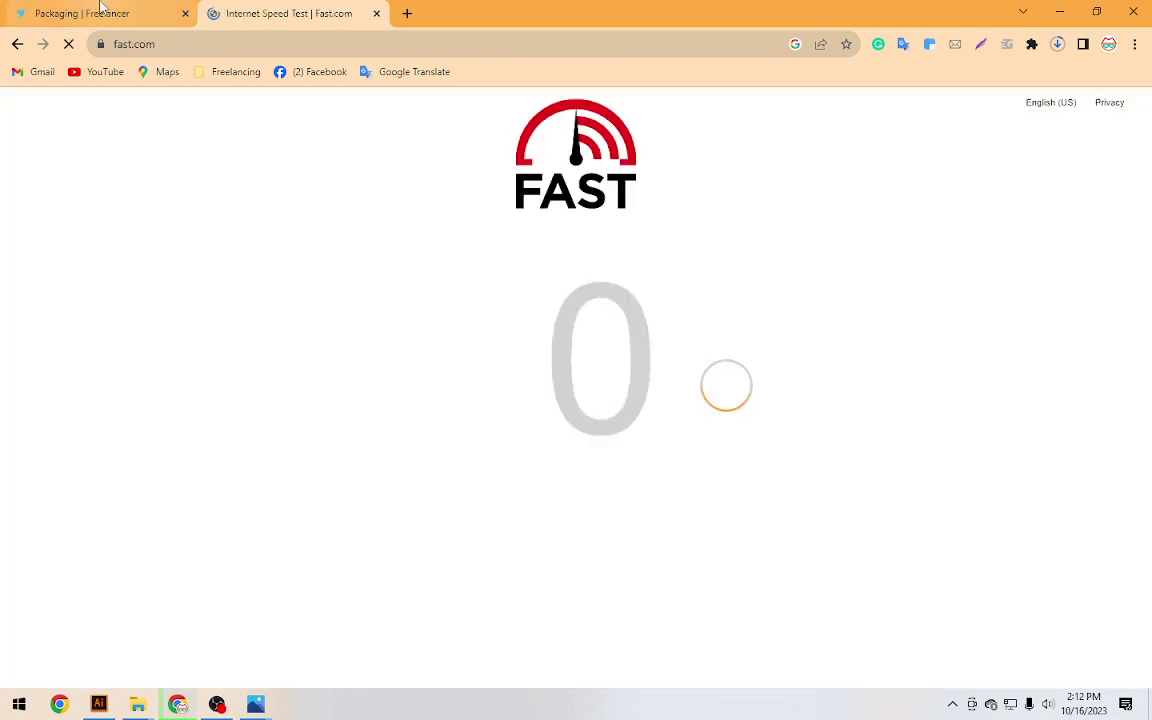
click(100, 10)
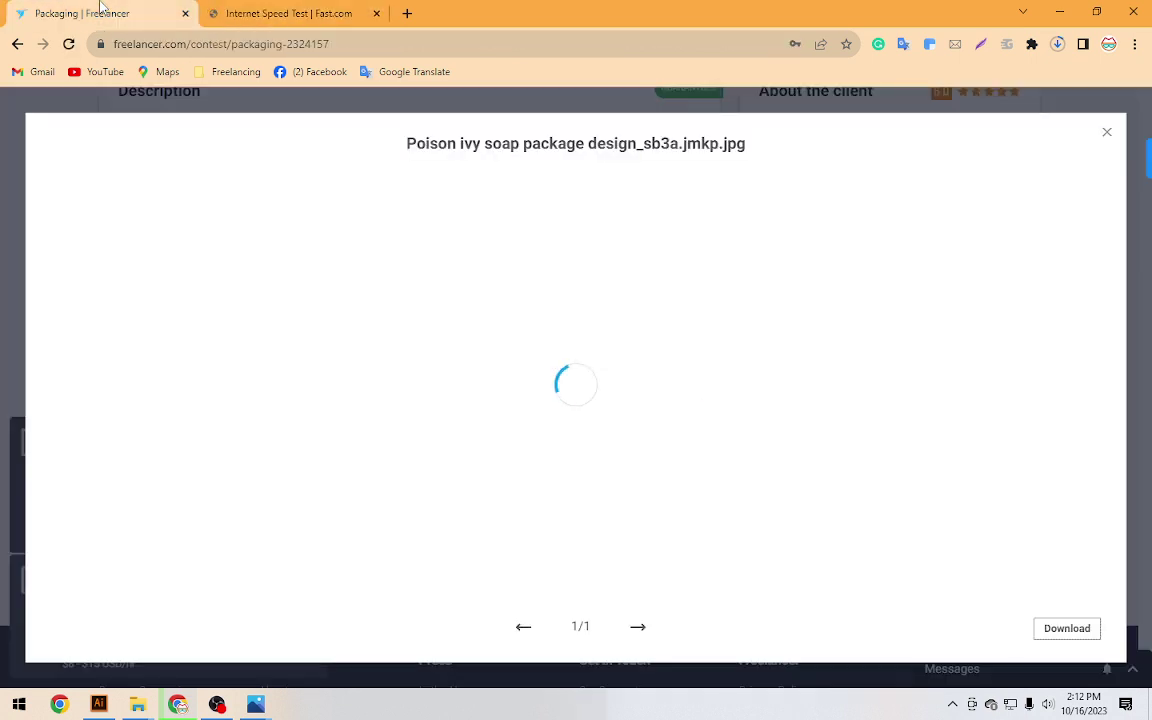
click(1106, 134)
click(285, 13)
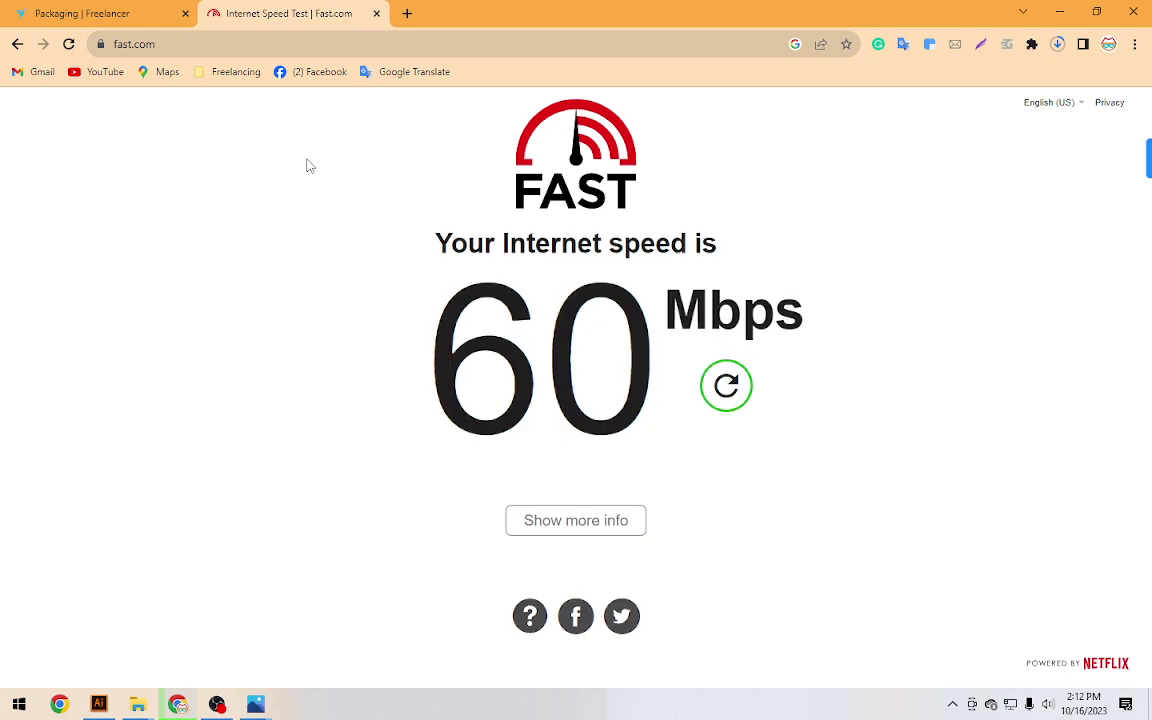
click(127, 10)
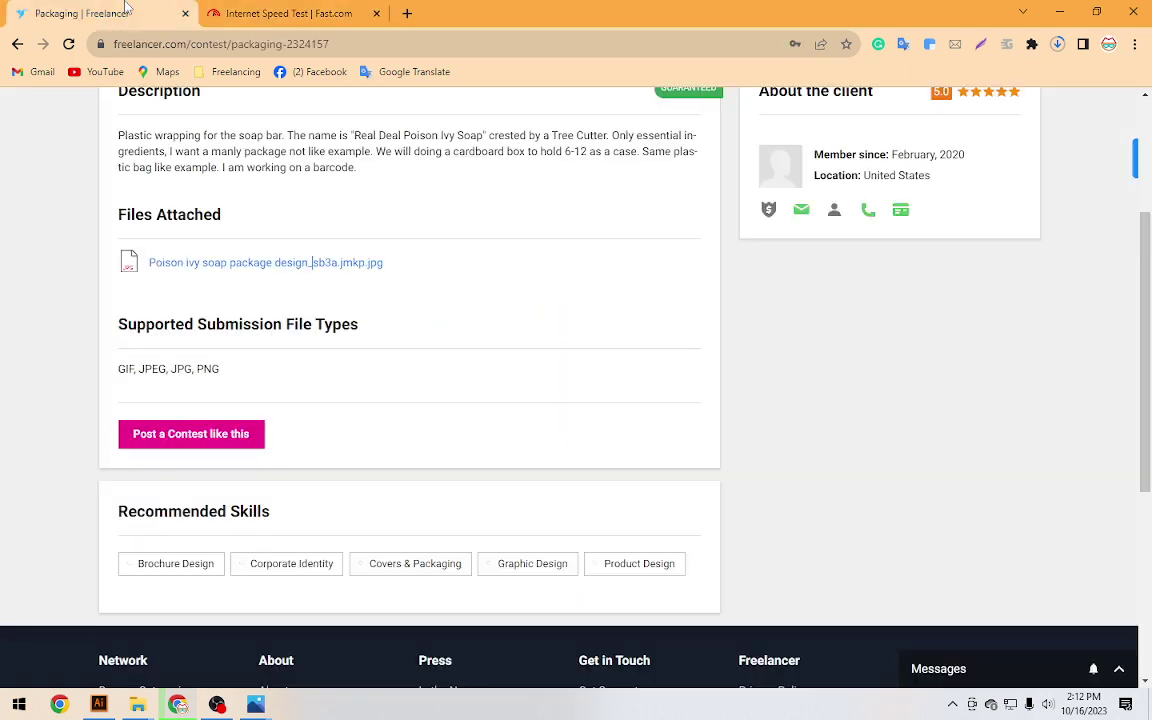
scroll(796, 346, up, 3)
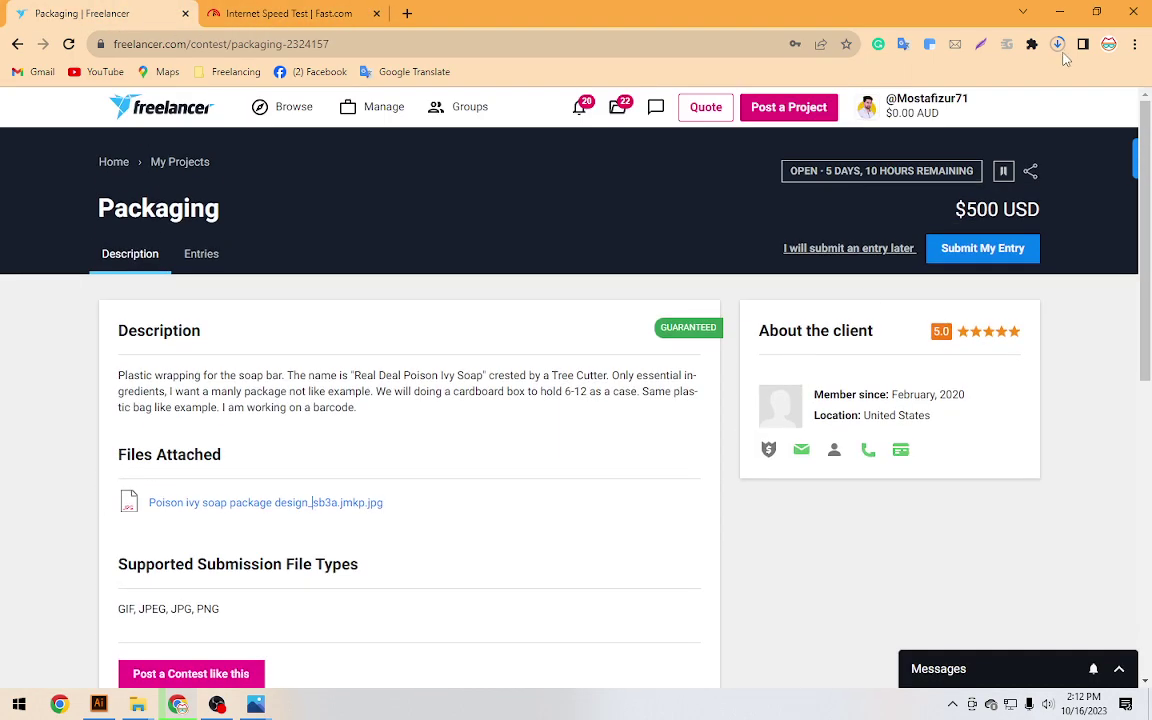
click(1058, 45)
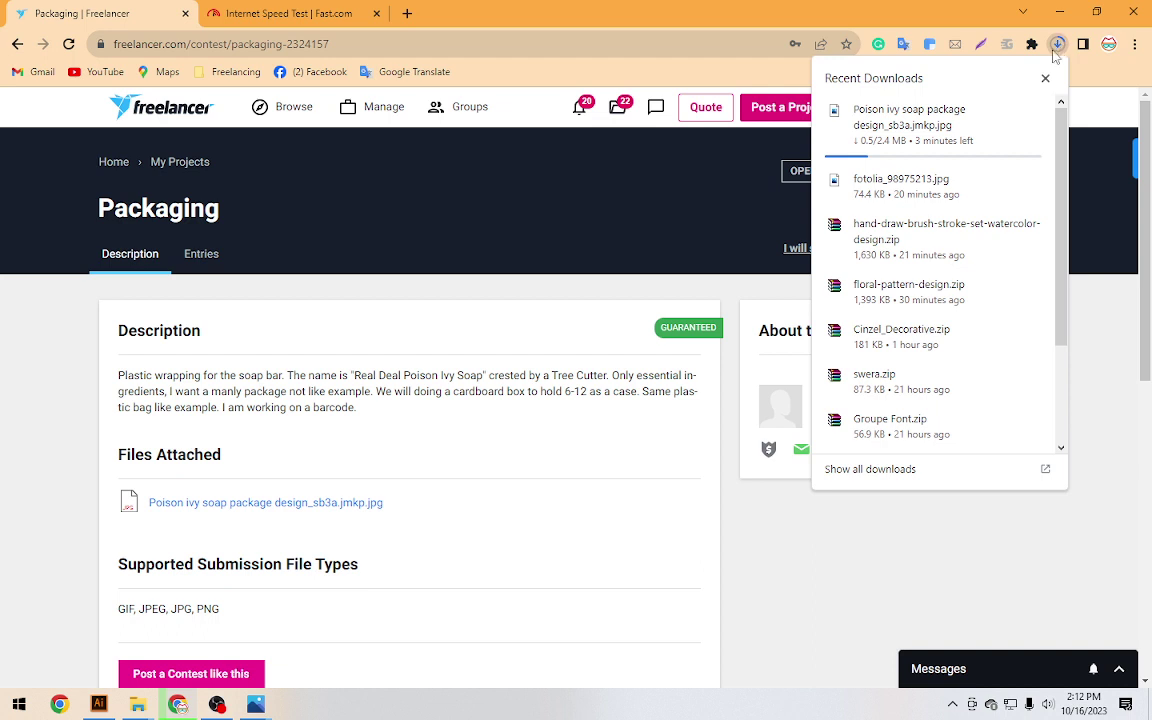
mouse_move(930, 125)
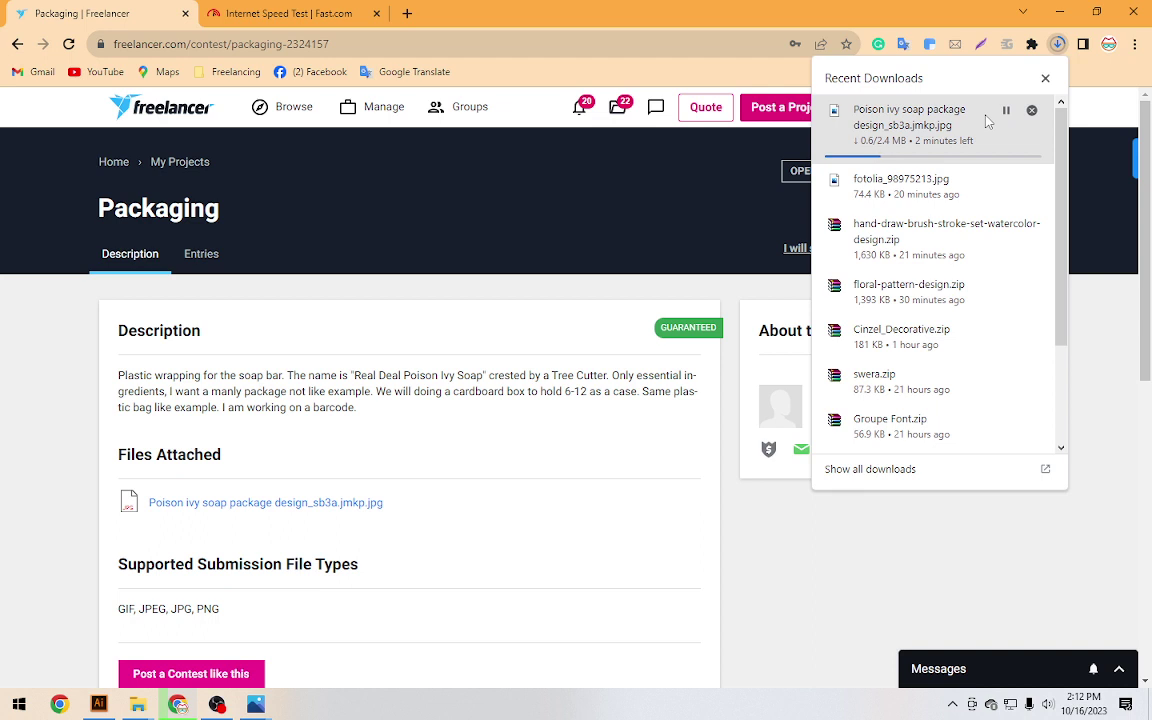
click(407, 13)
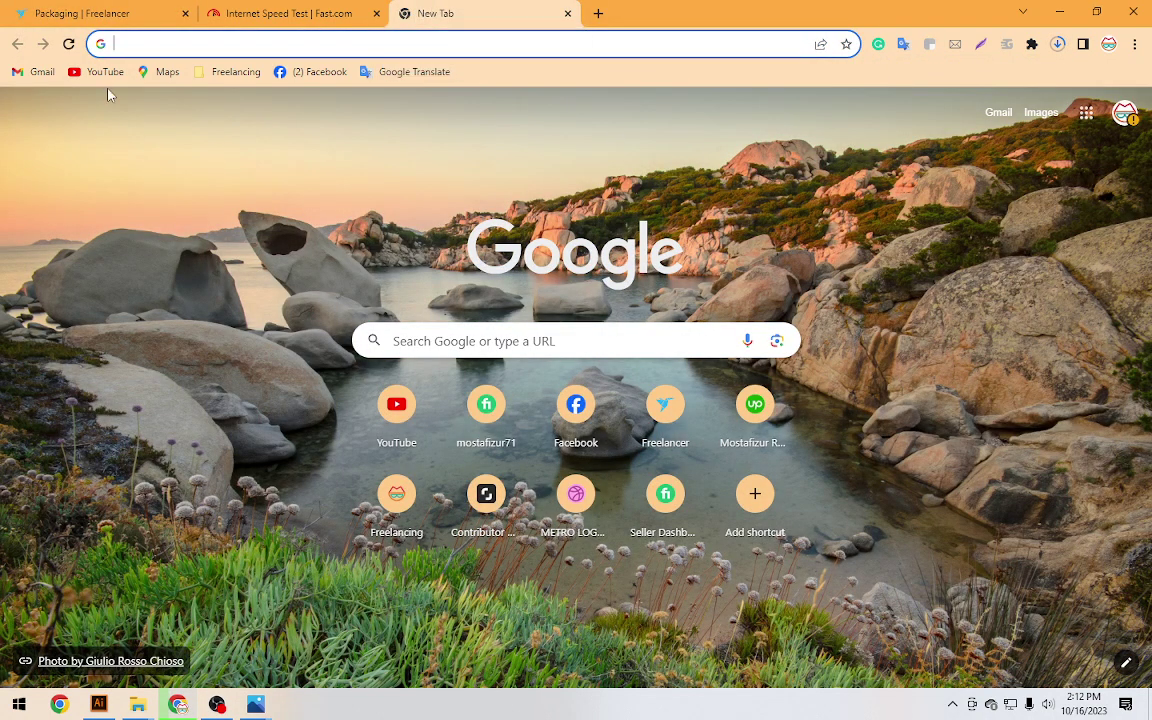
Check YouTube notifications, open your channel, and start a video upload in YouTube Studio
click(97, 72)
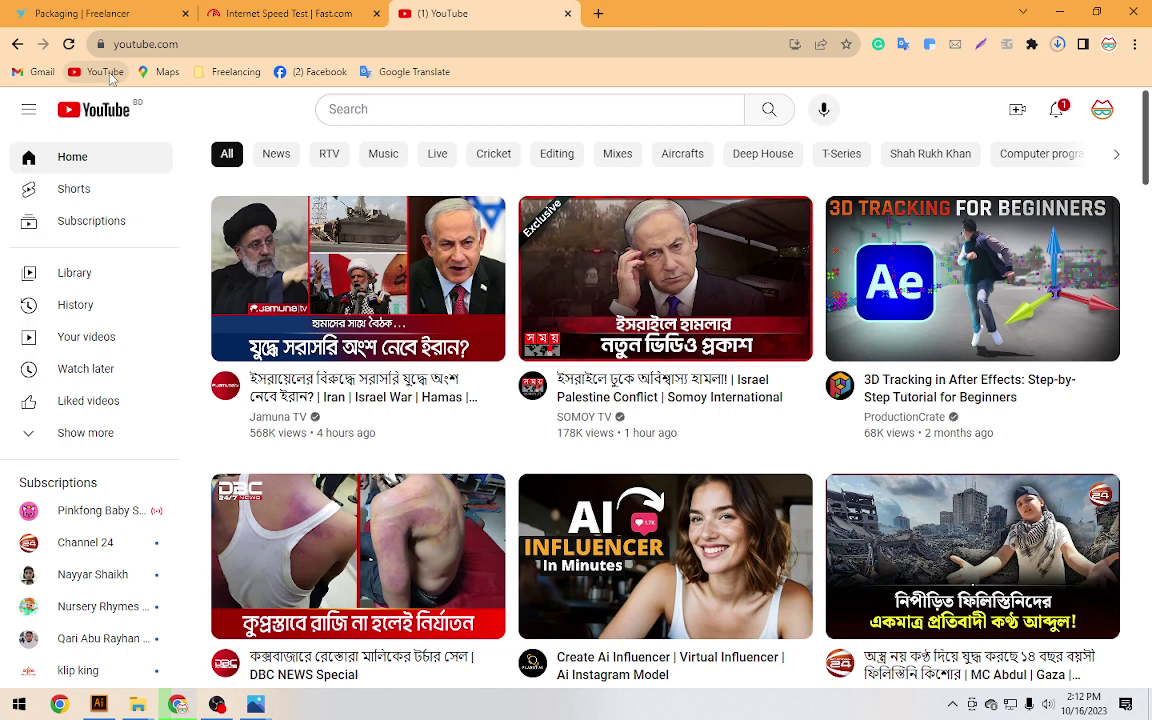
click(1058, 112)
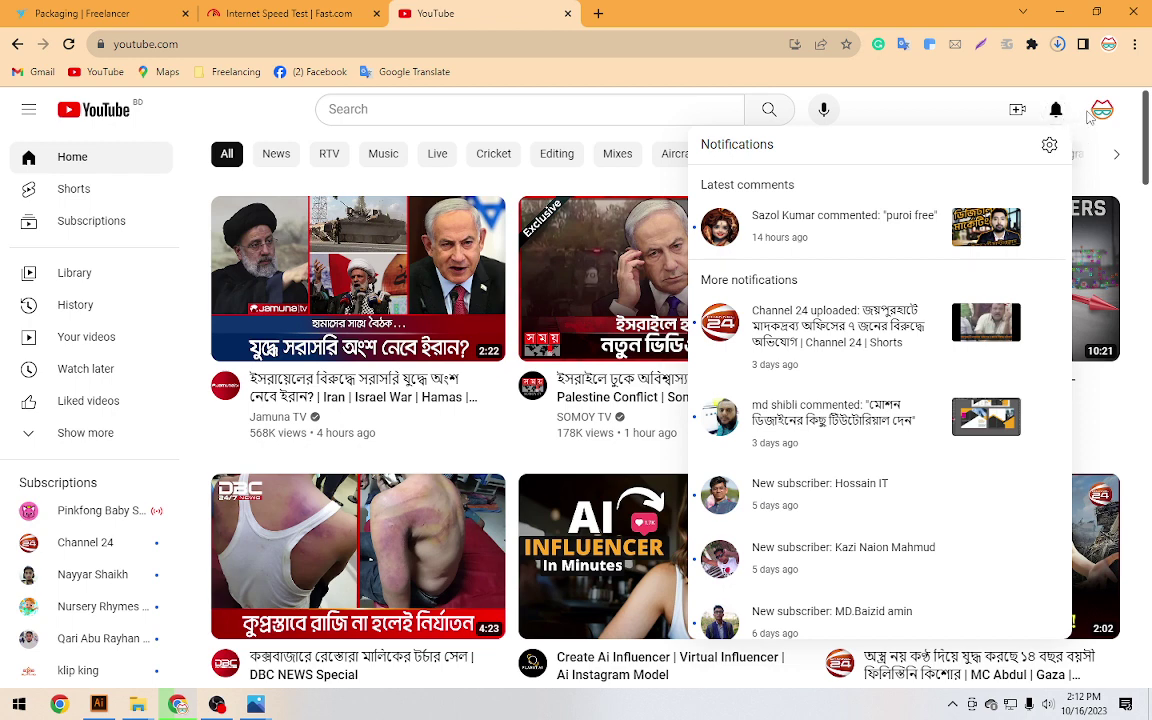
click(1101, 110)
click(953, 205)
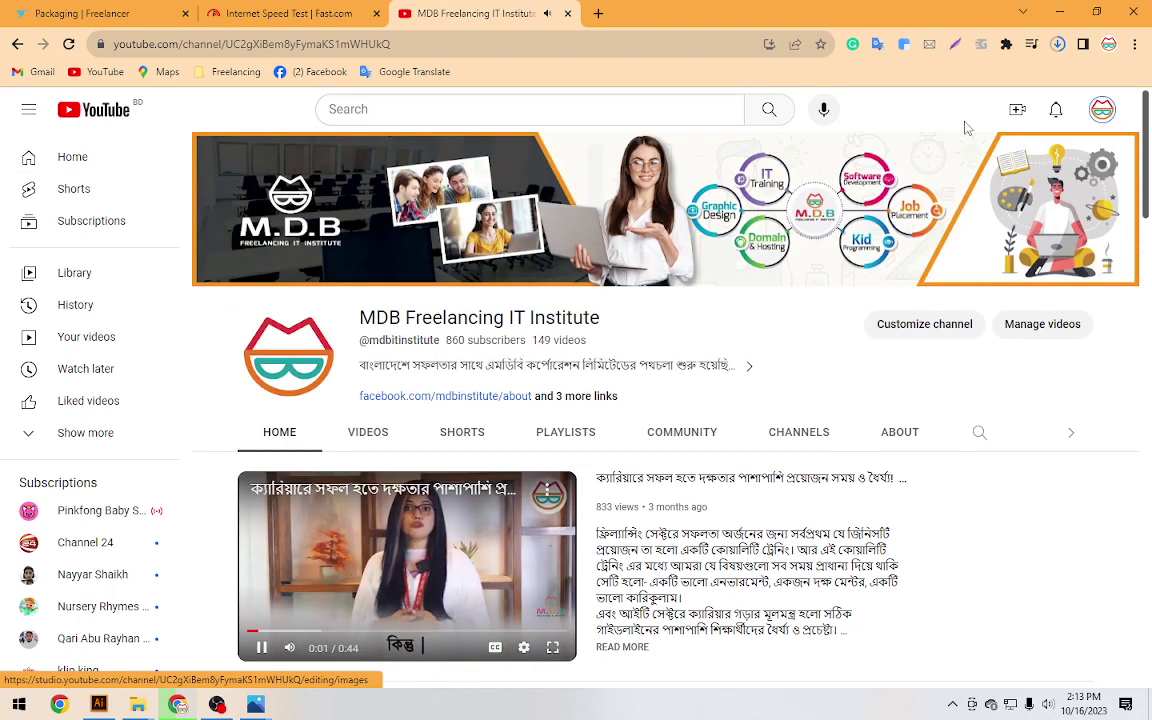
click(1017, 109)
click(960, 146)
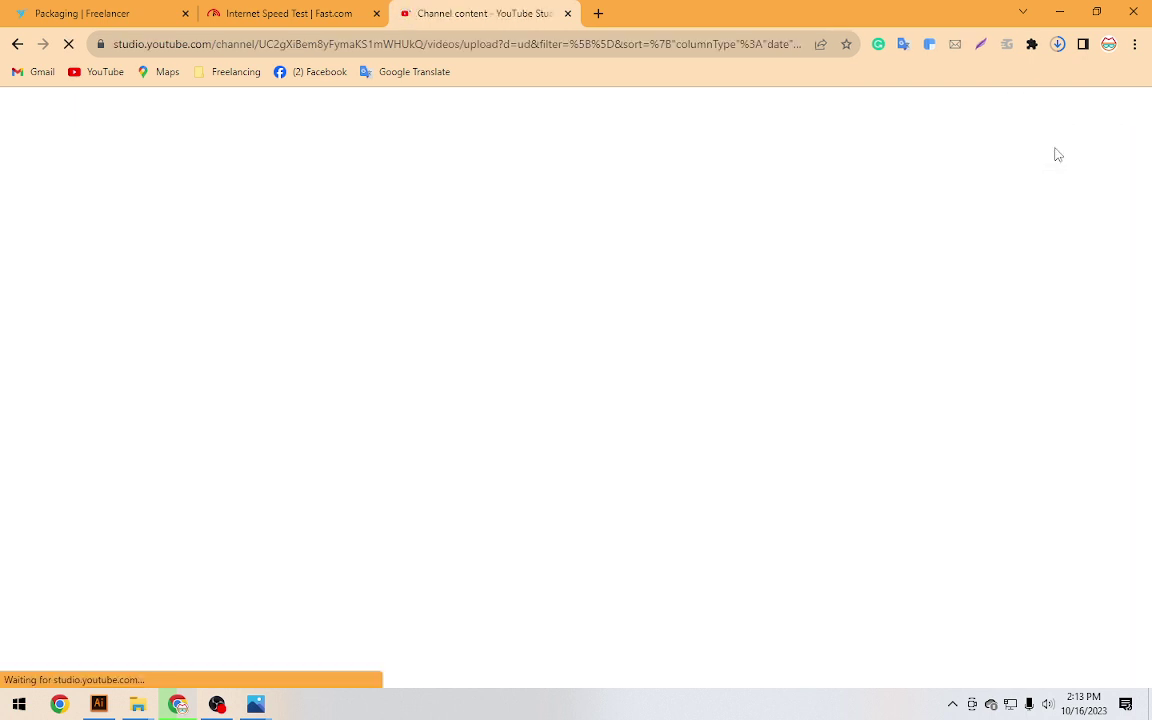
click(217, 704)
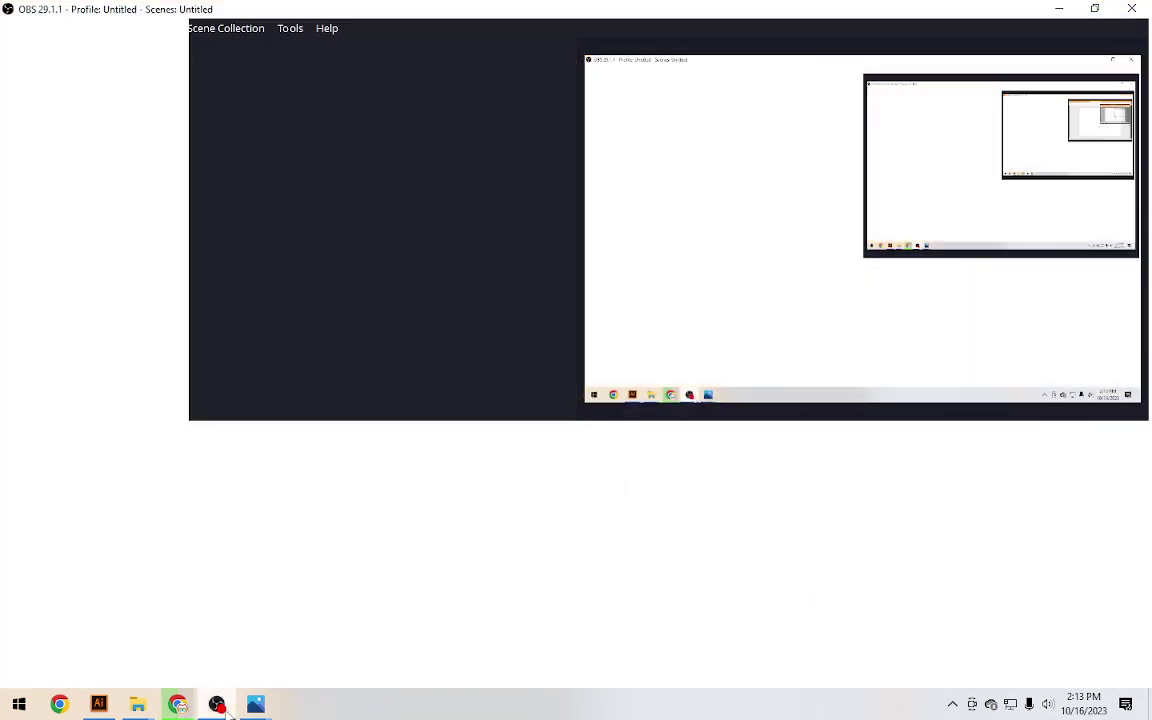